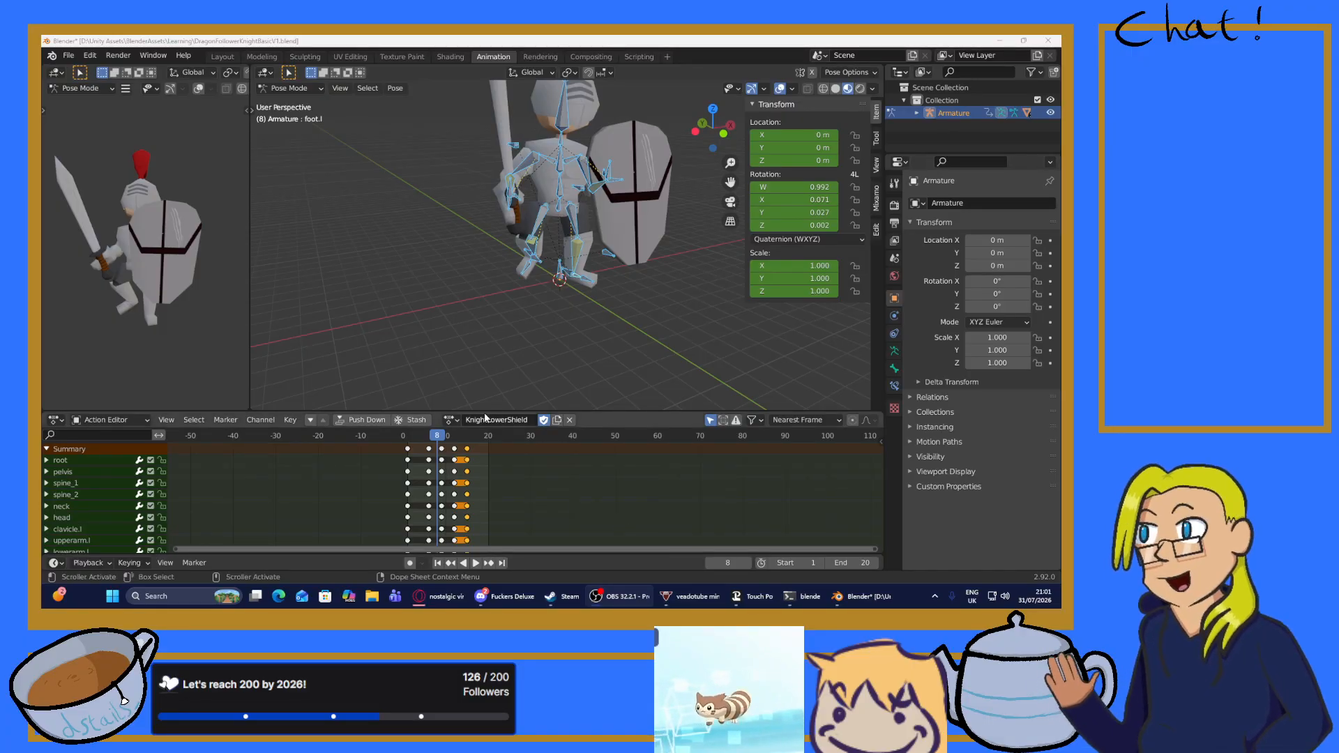
Load the KnightRaiseShield action on the knight's armature and play it back.
left_click(458, 424)
left_click(457, 421)
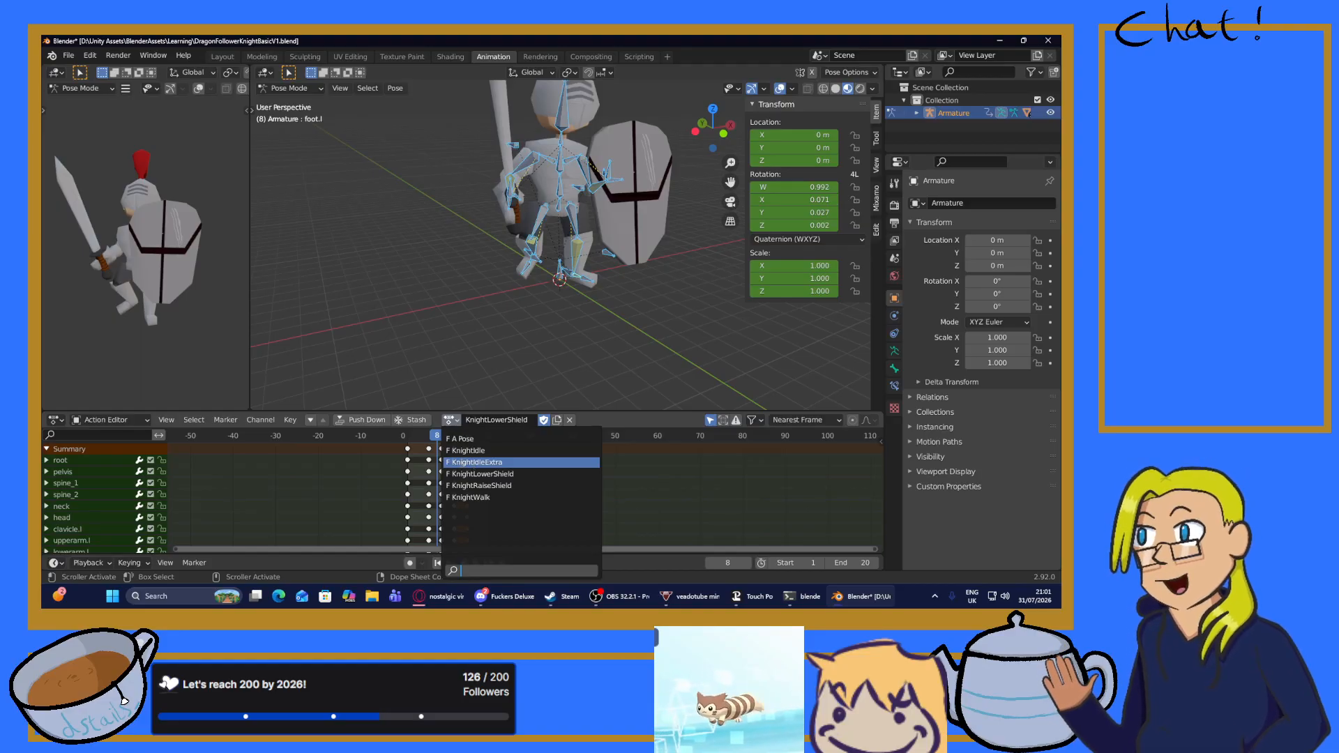
left_click(468, 486)
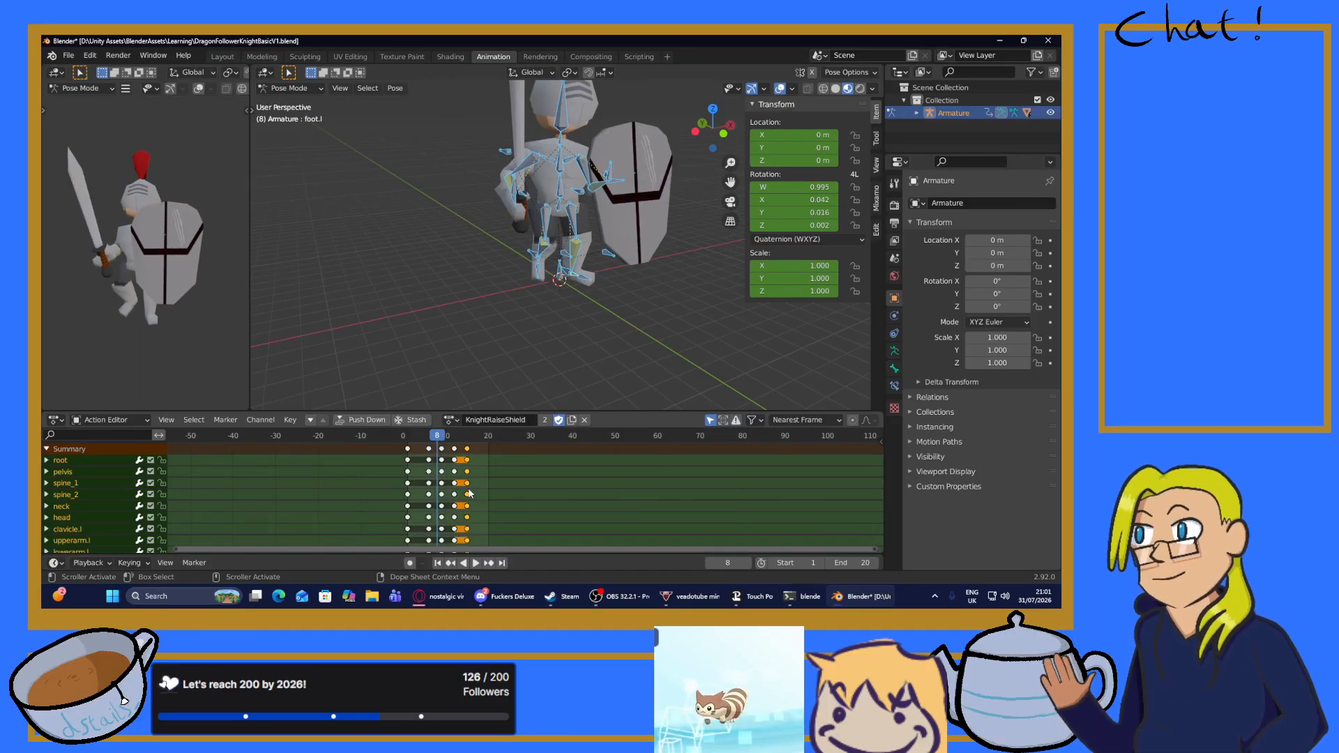
key("space")
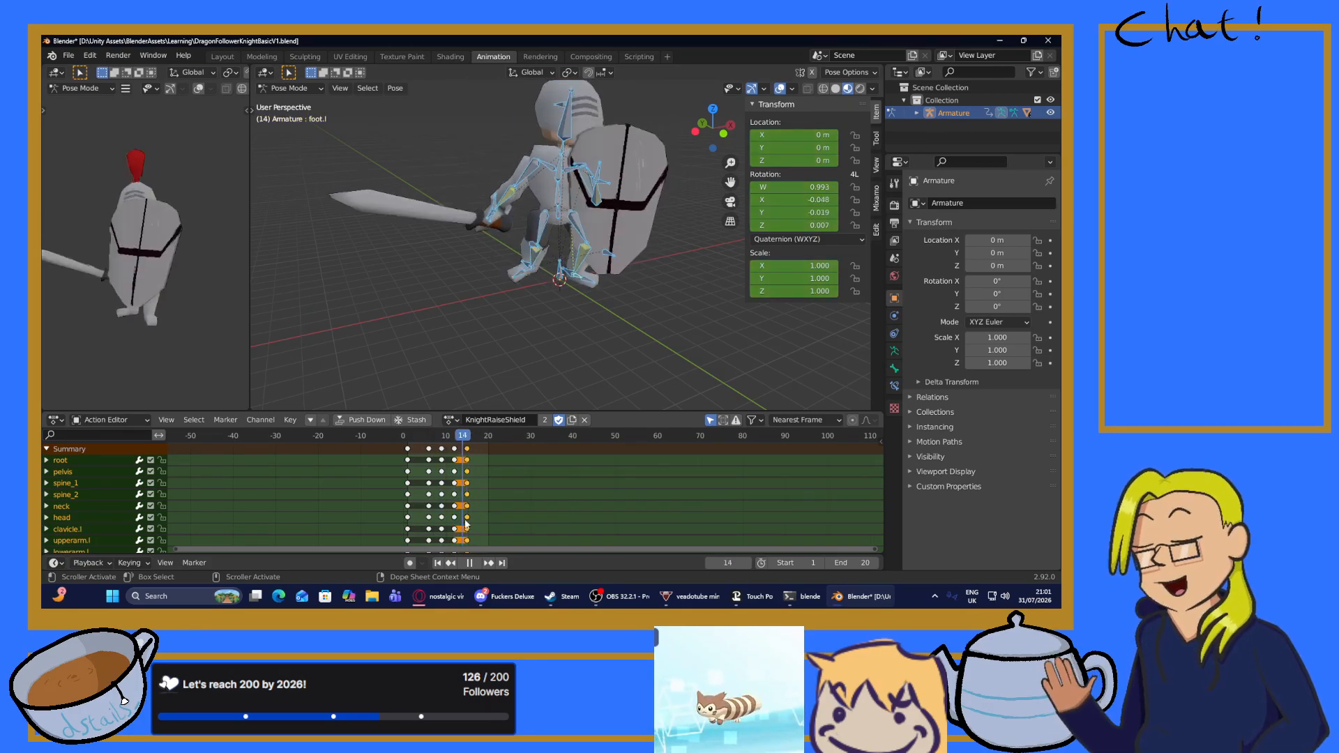
key("space")
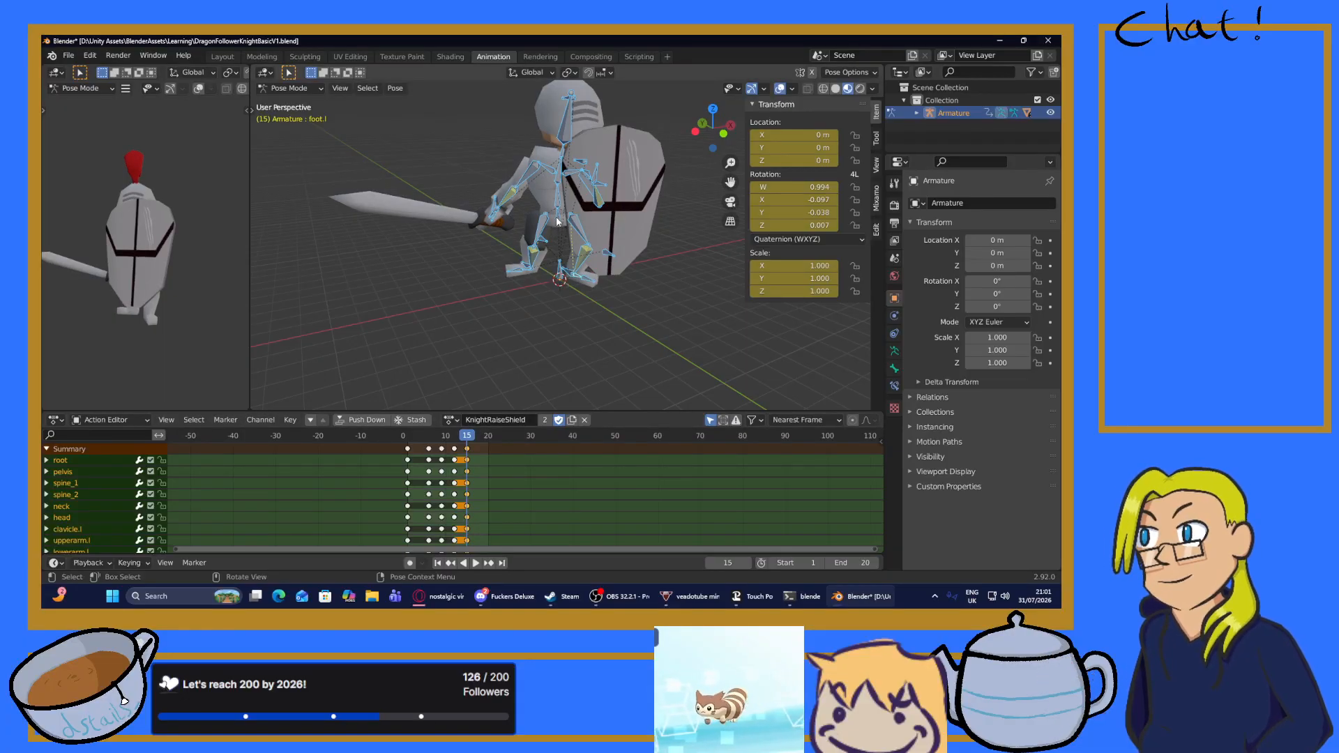
Make the pelvis the active bone and reselect all bones of the armature.
left_click(558, 221)
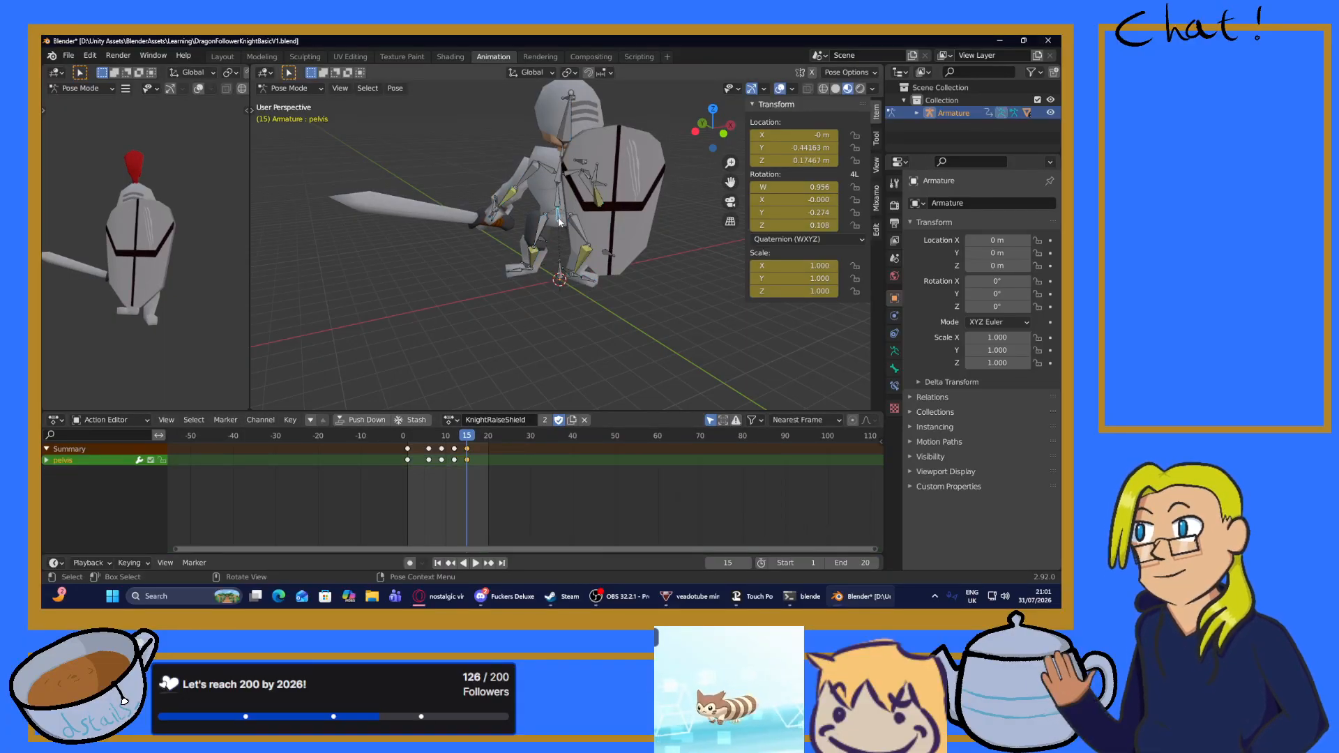
left_click(464, 331)
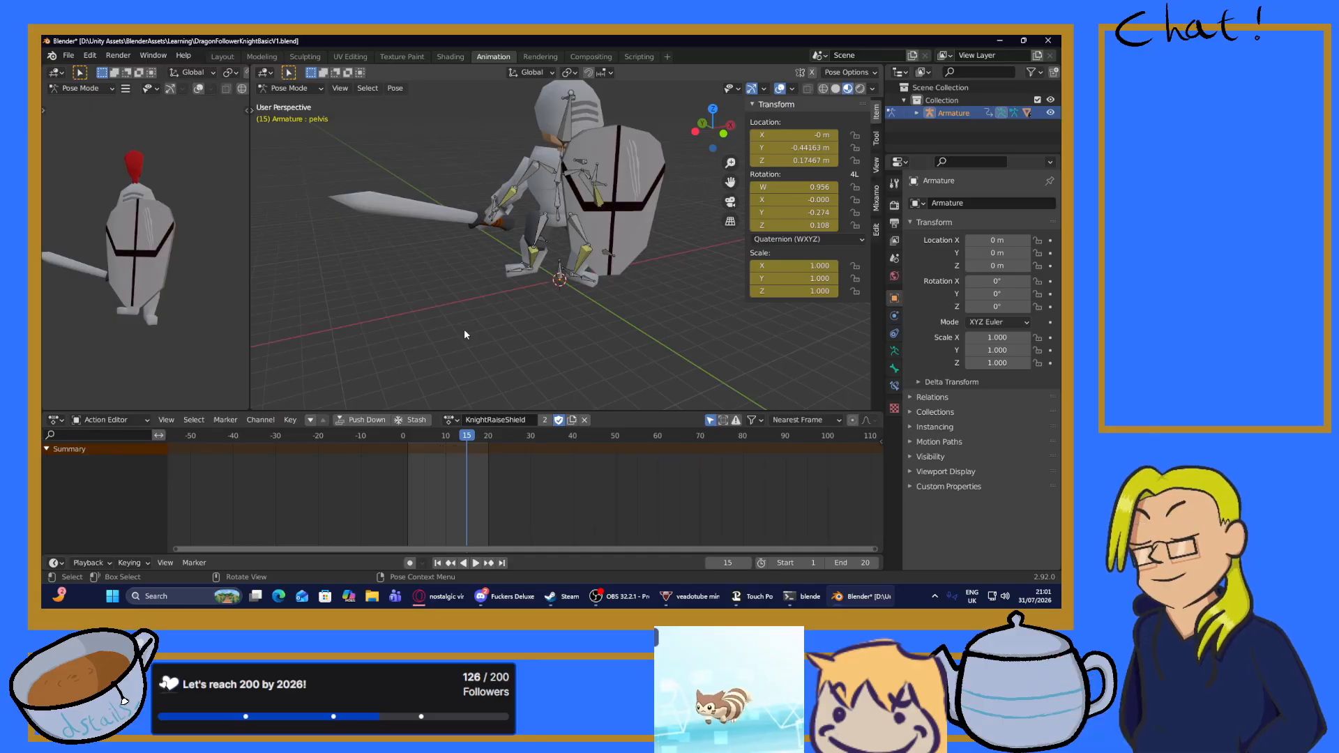
key("a")
middle_click_drag(424, 282, 441, 237)
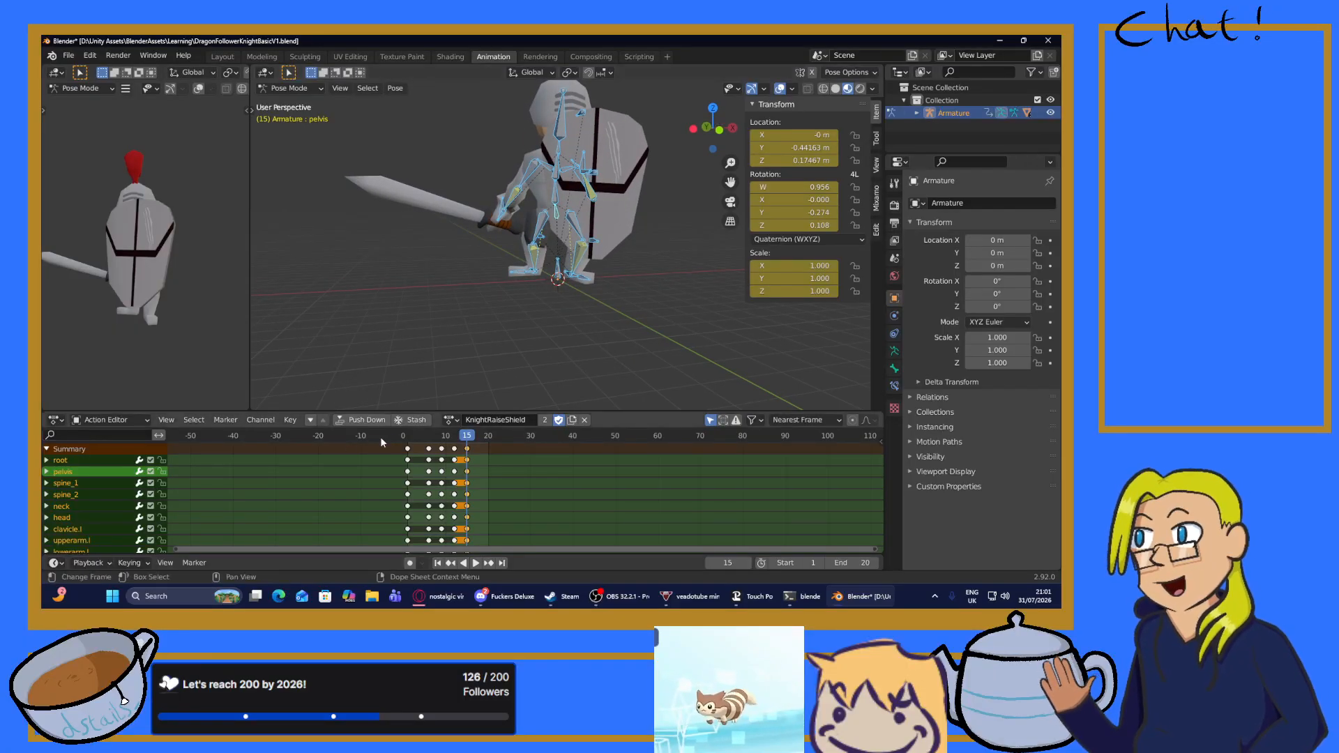
Load the KnightLowerShield action and play it back from frame 1 to review the motion.
left_click(451, 420)
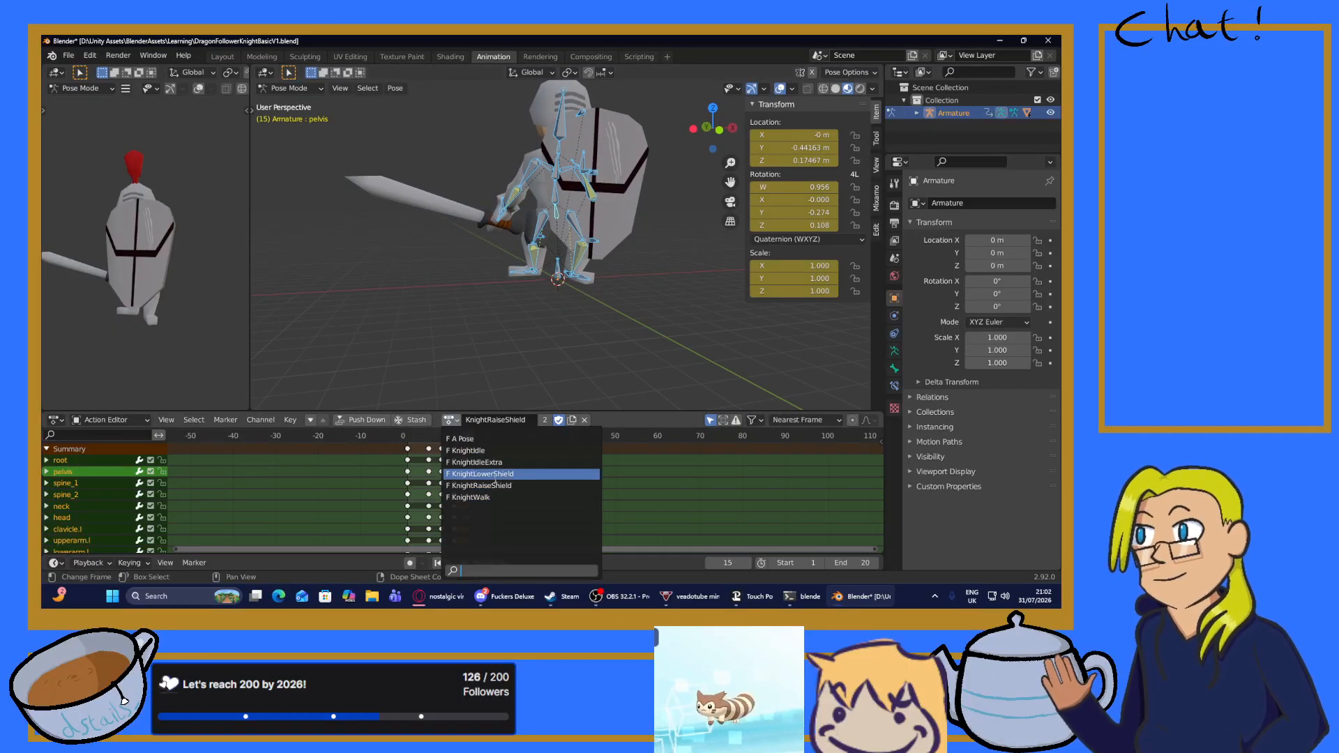
left_click(495, 473)
key("space")
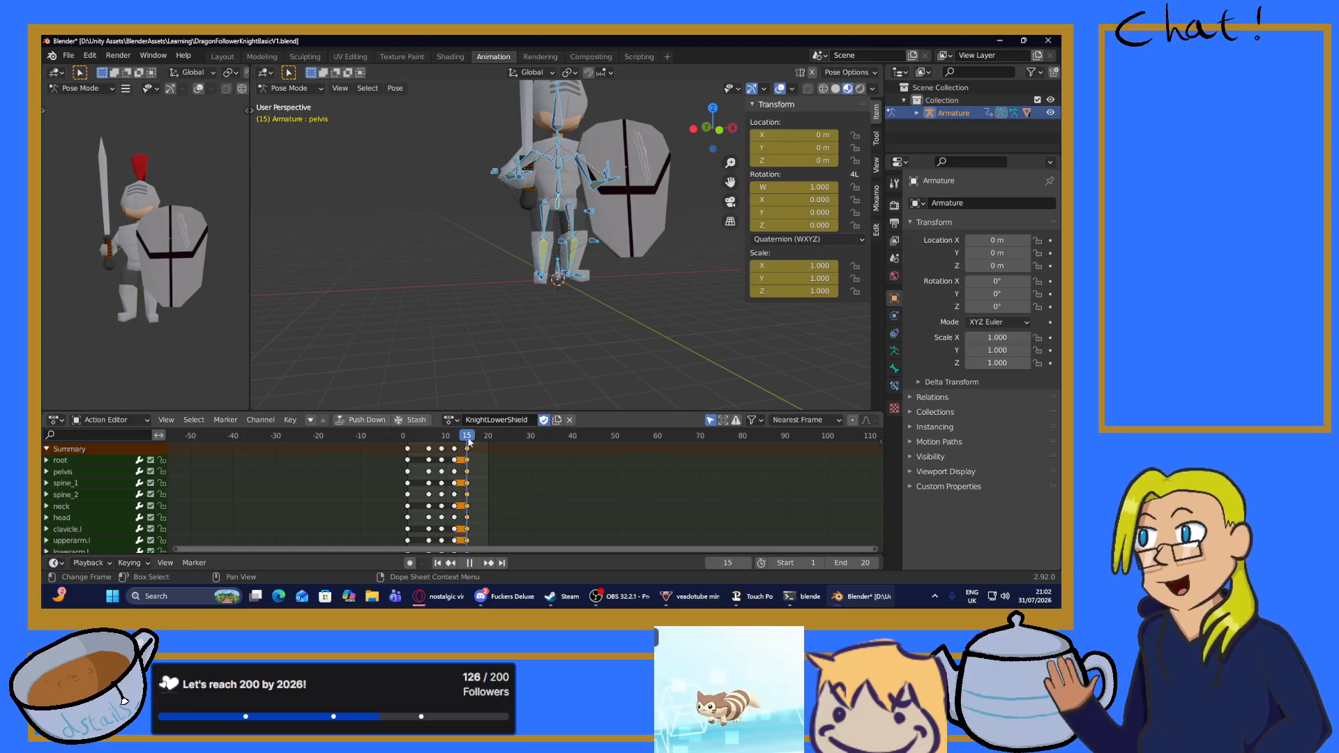
left_click(403, 434)
left_click_drag(403, 435, 411, 435)
key("space")
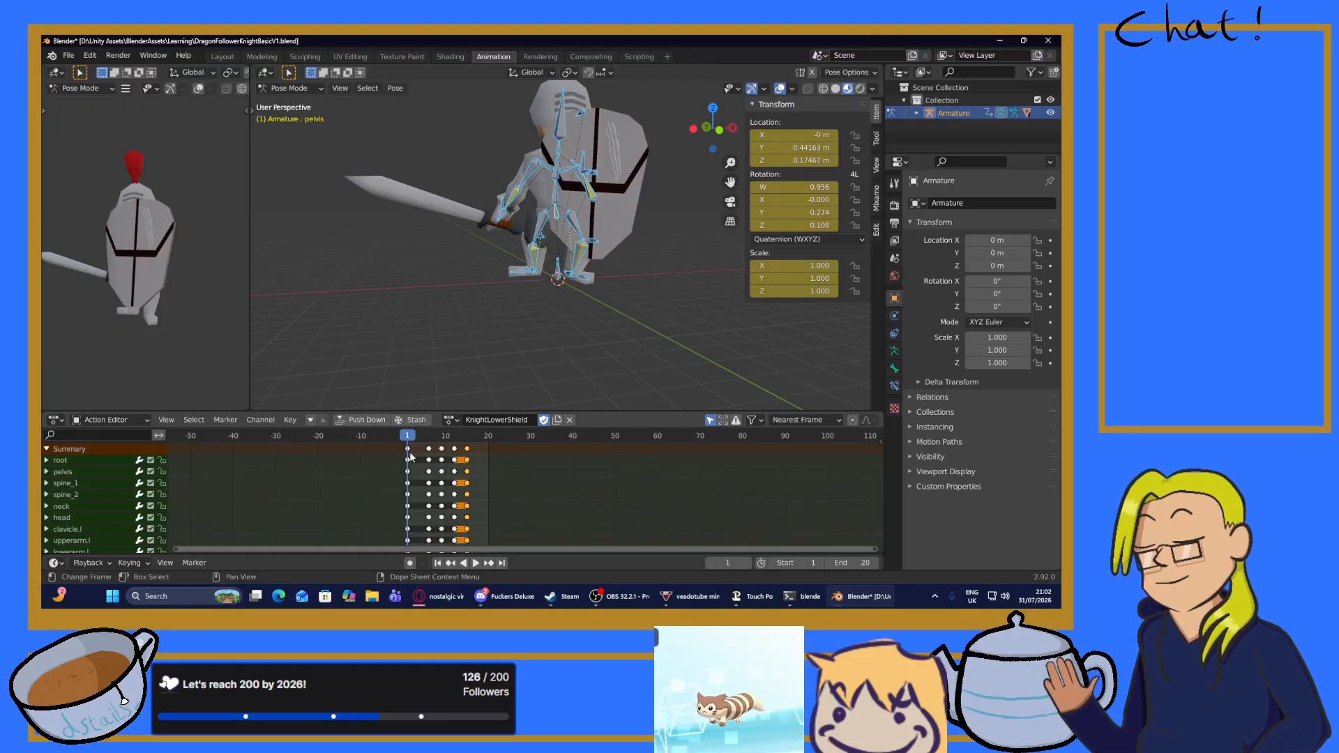
key("space")
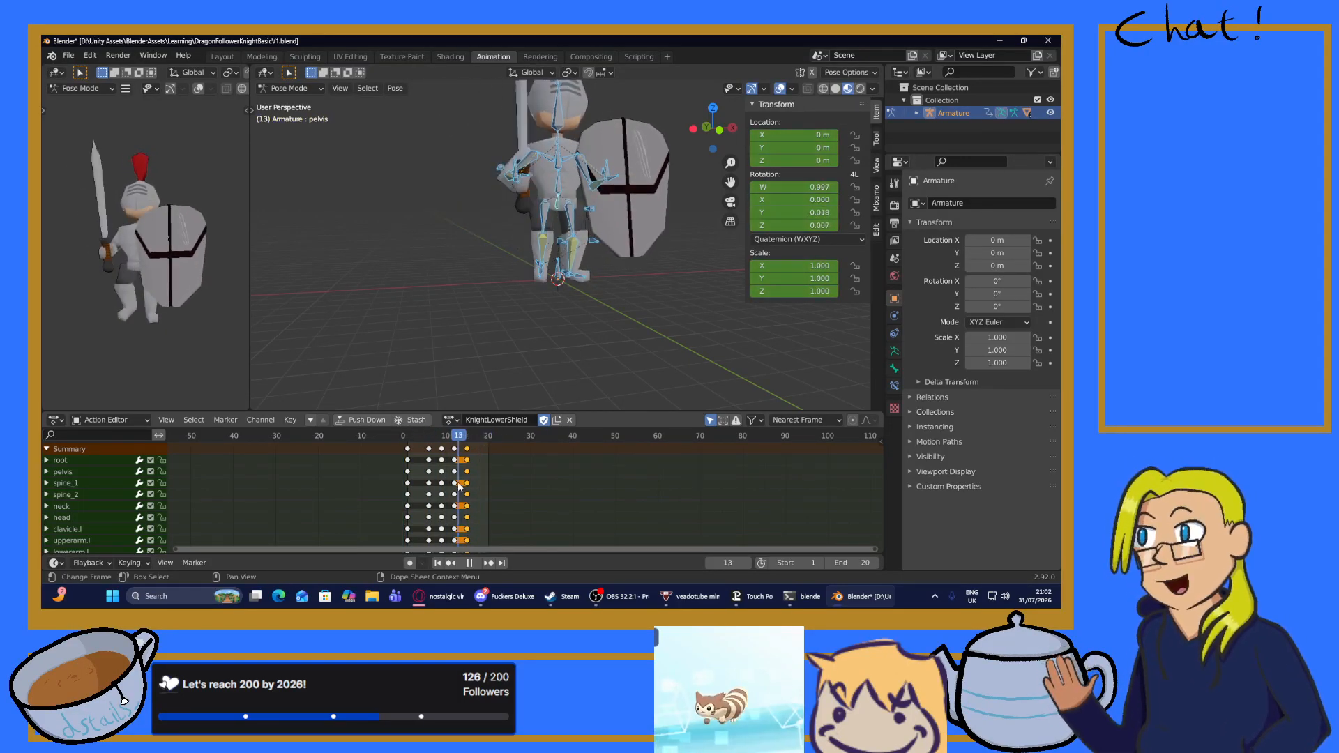
key("Escape")
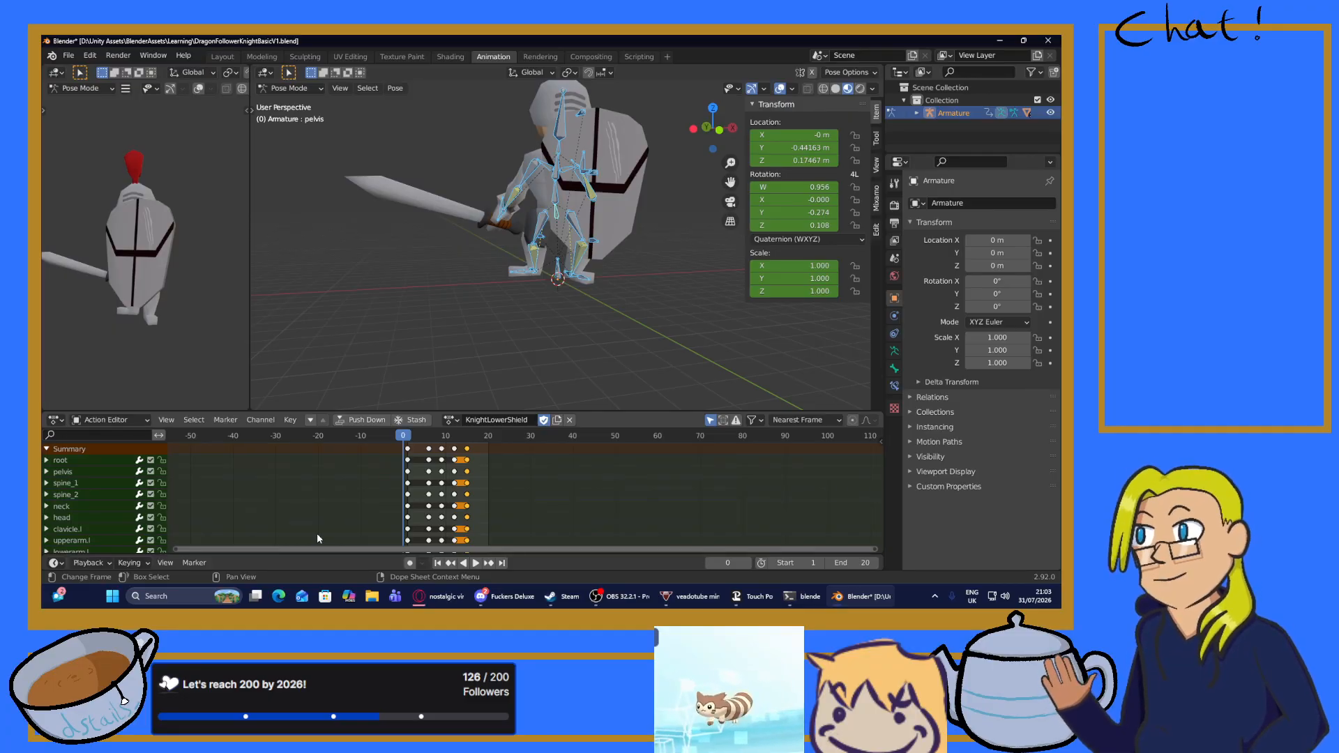
Save the knight file and open the recent file RatPlatV2.blend.
key("ctrl")
key("ctrl+s")
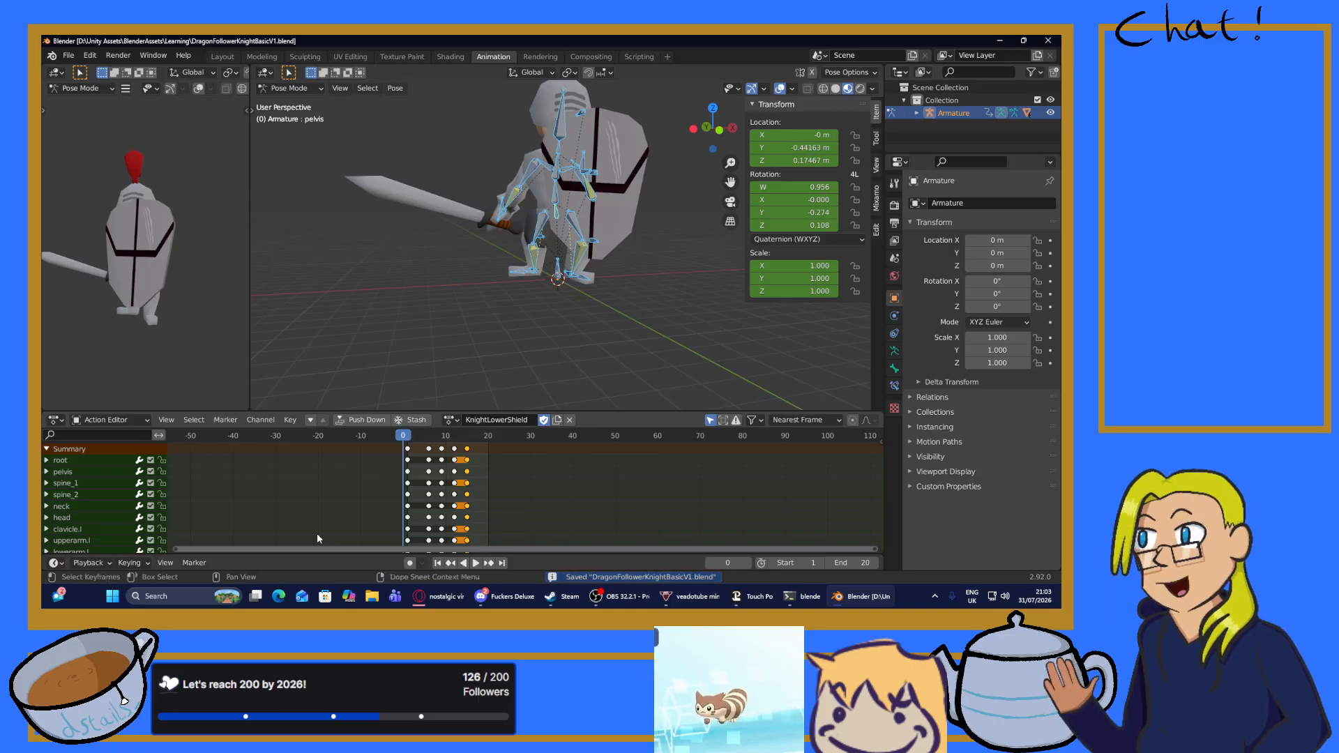
left_click(68, 55)
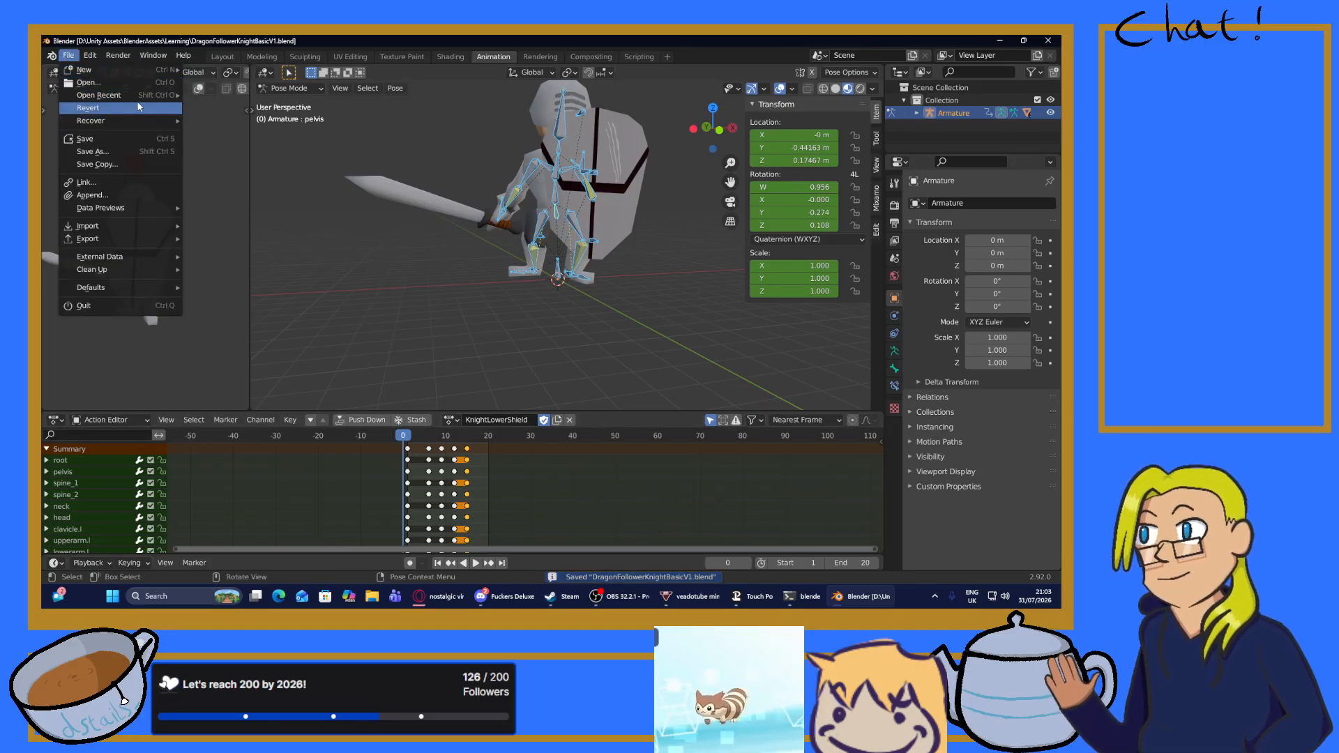
mouse_move(136, 98)
left_click(209, 109)
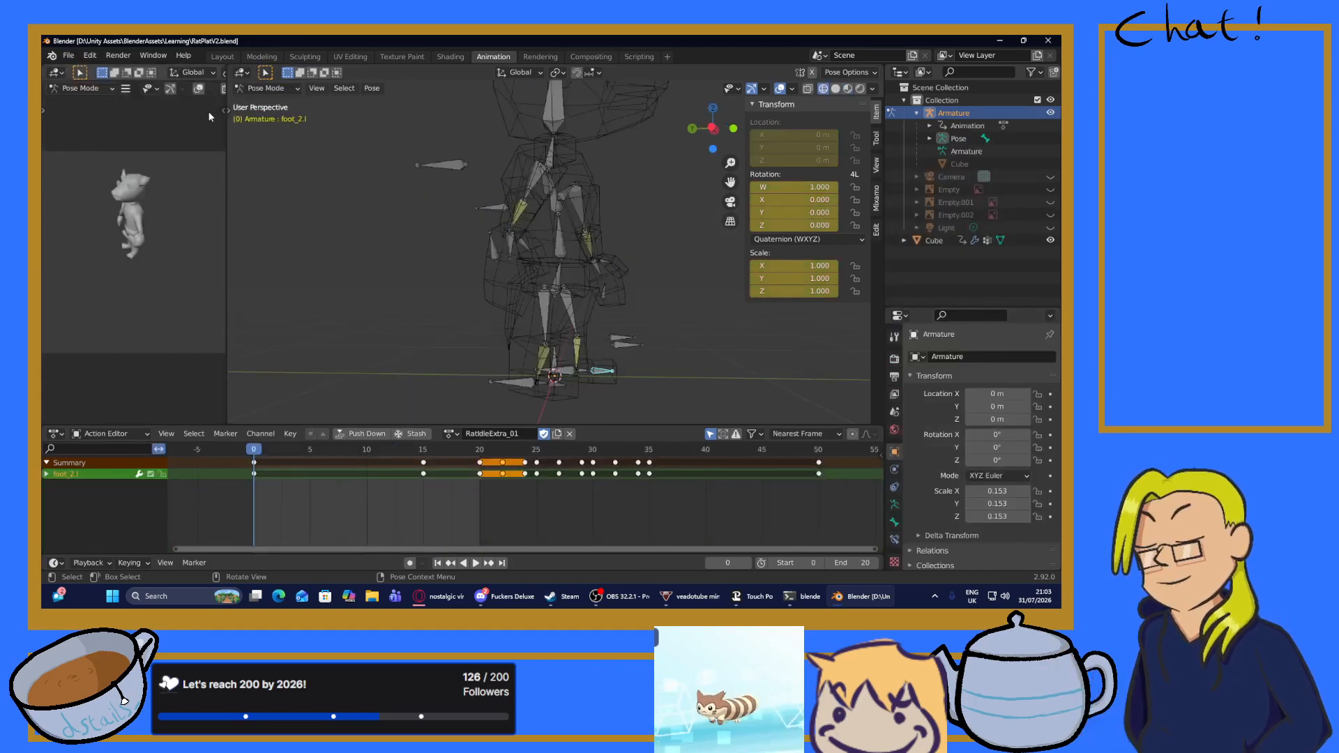
Look through the list of saved actions in the rat file.
left_click(451, 434)
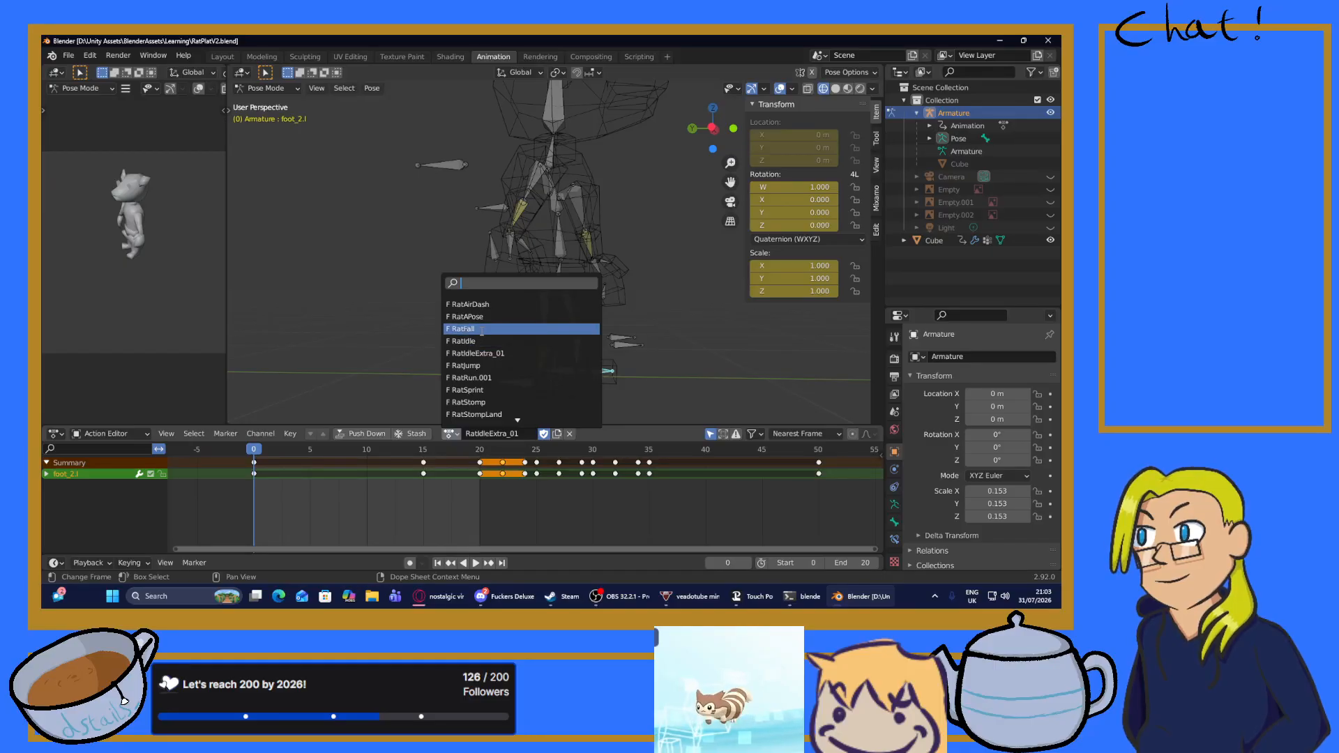
scroll(481, 331, "down", 9)
scroll(481, 330, "up", 4)
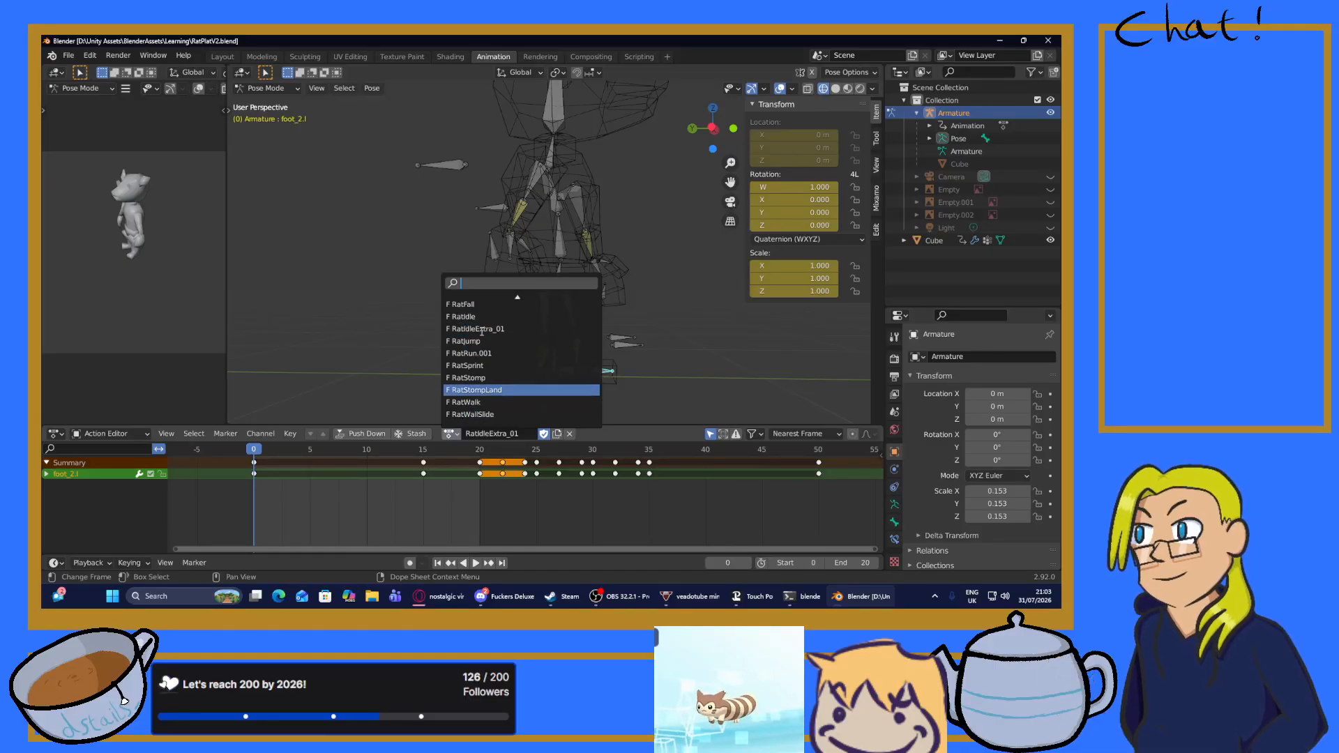
scroll(482, 331, "up", 7)
scroll(481, 330, "down", 7)
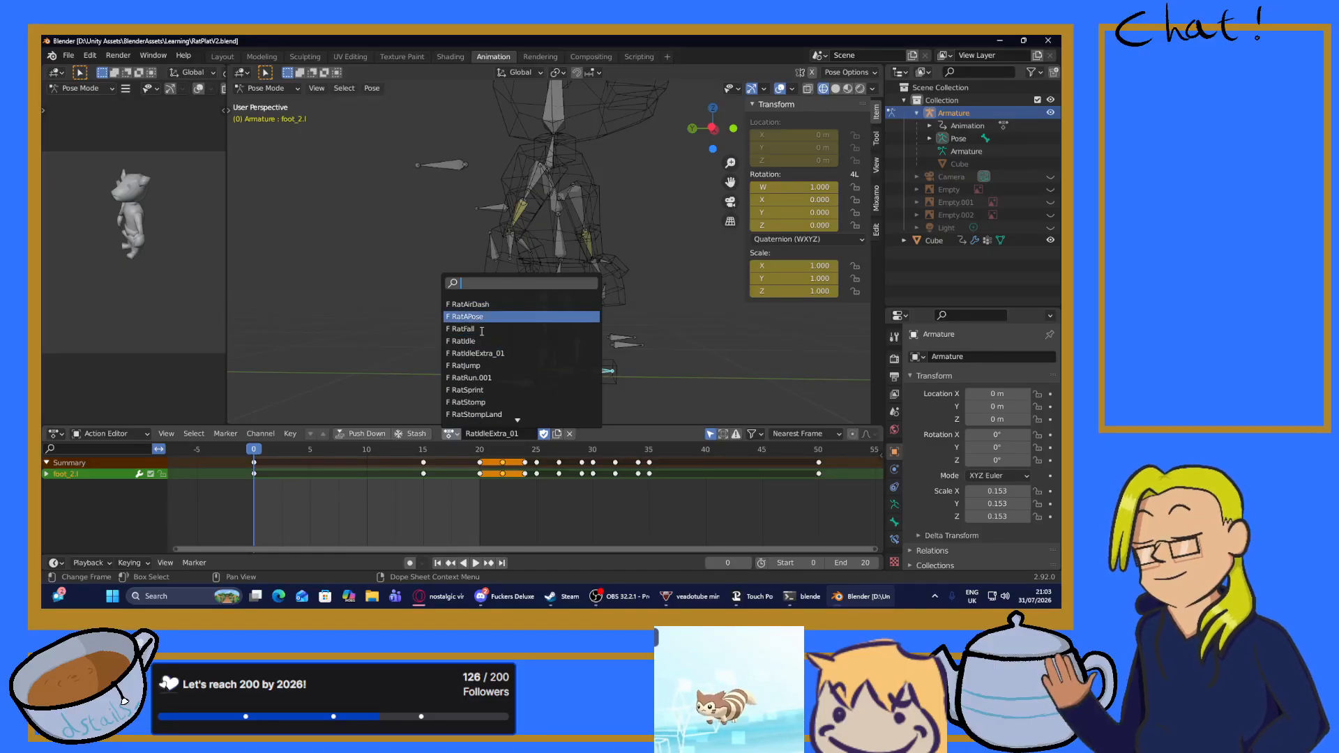
scroll(481, 332, "down", 4)
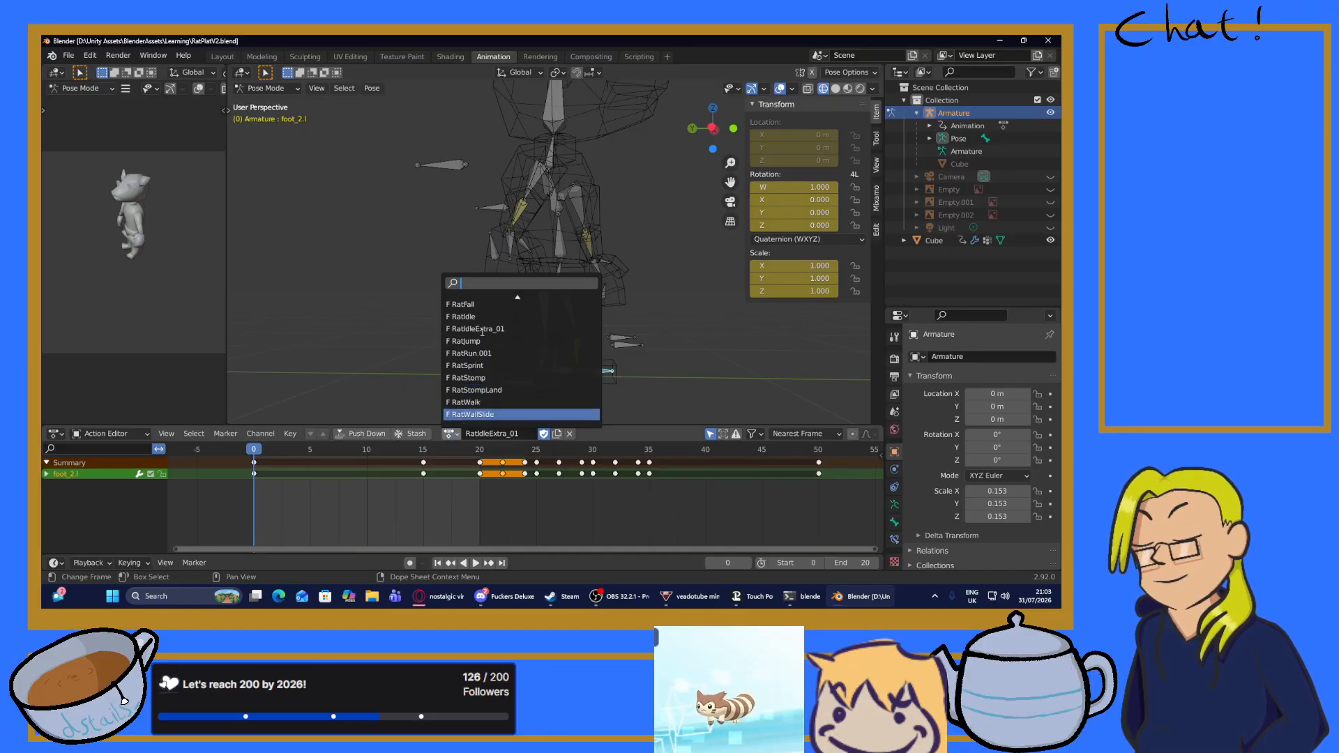
scroll(482, 333, "up", 11)
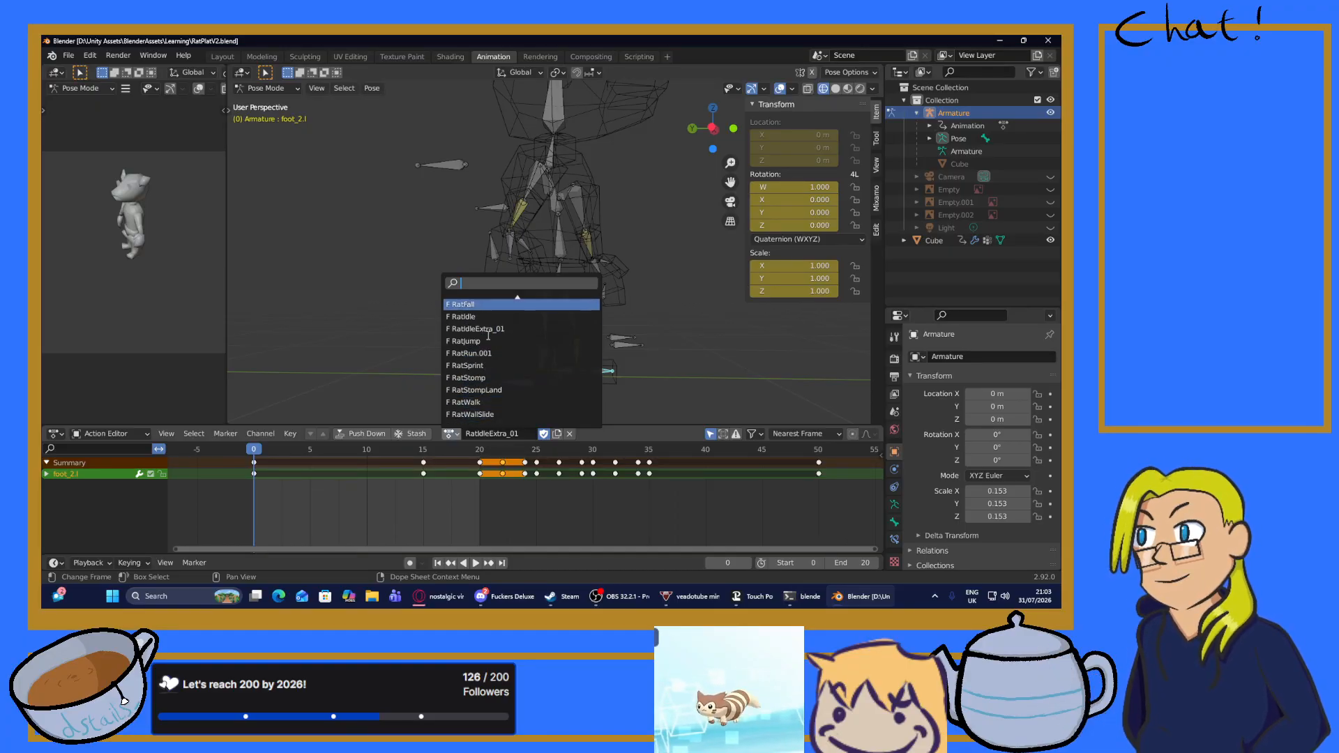
scroll(491, 338, "down", 9)
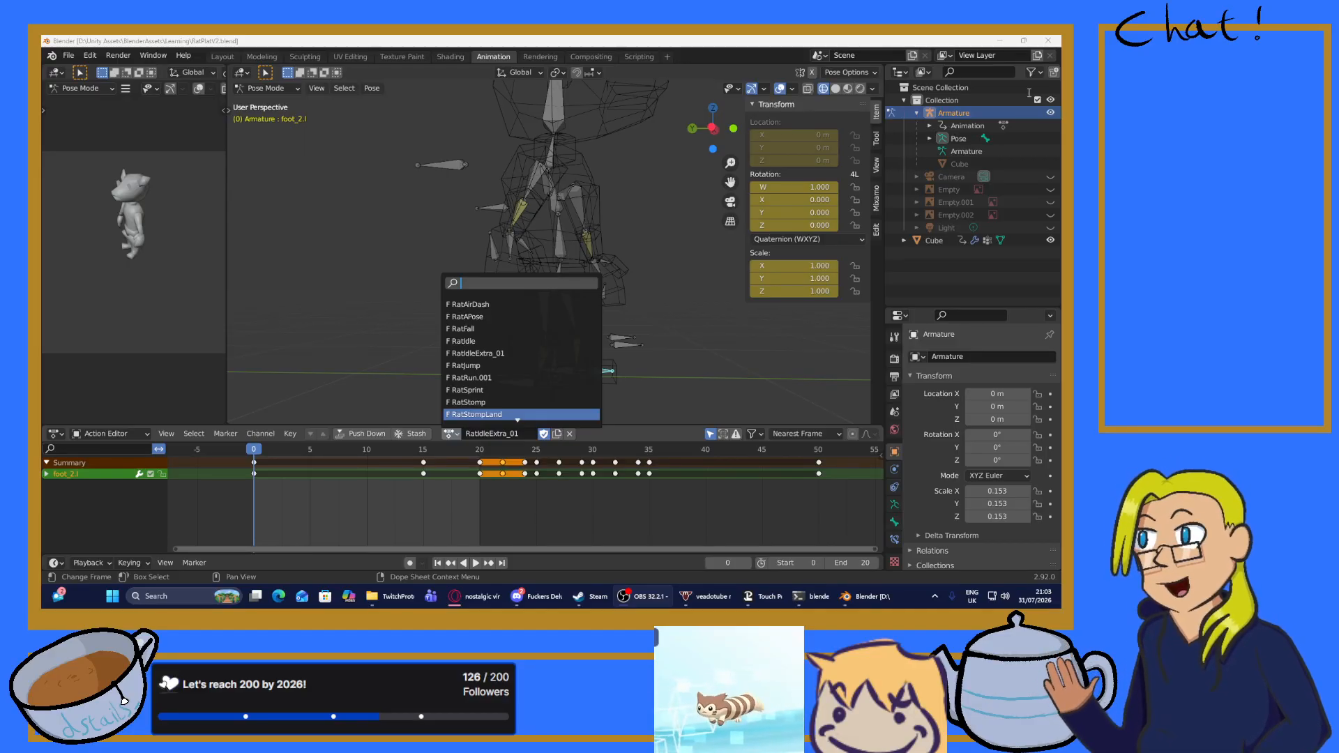
left_click(828, 39)
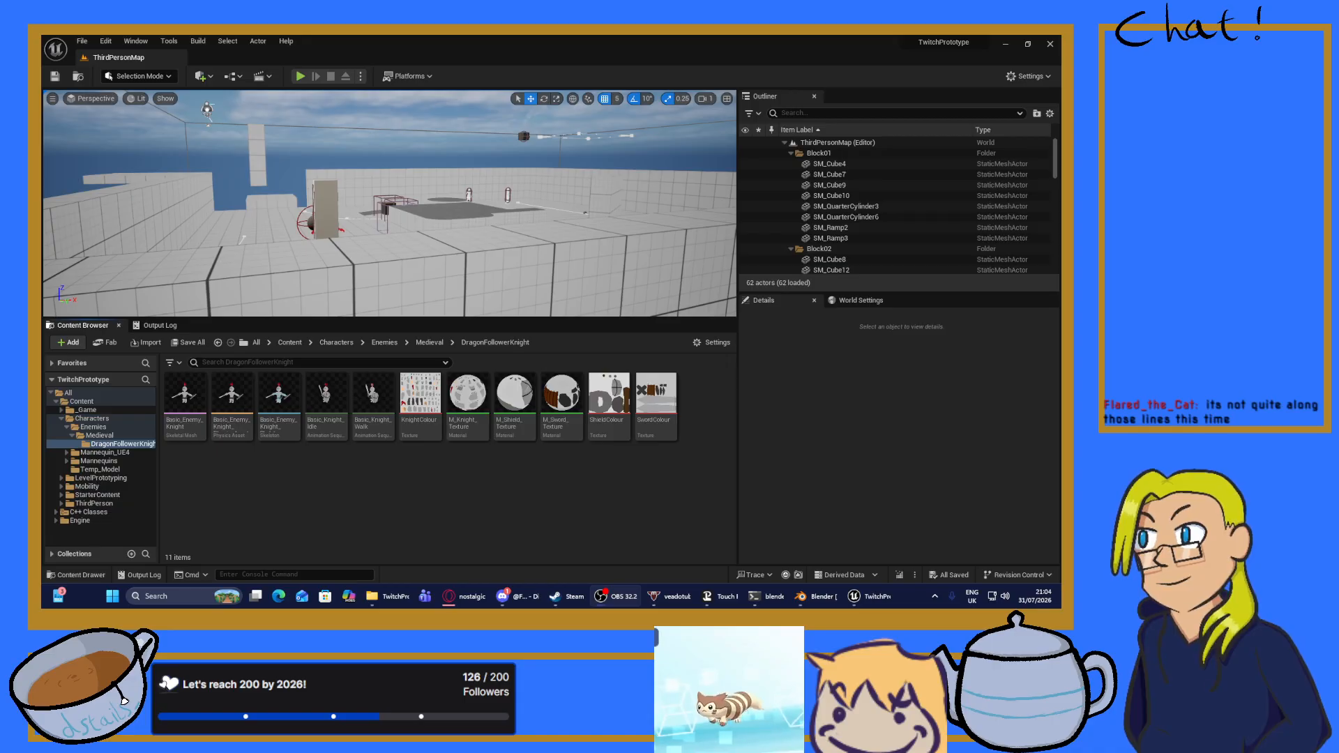
Switch to Unreal Editor and browse to the player animations in the _Game/Animations/Player folder.
left_click(233, 499)
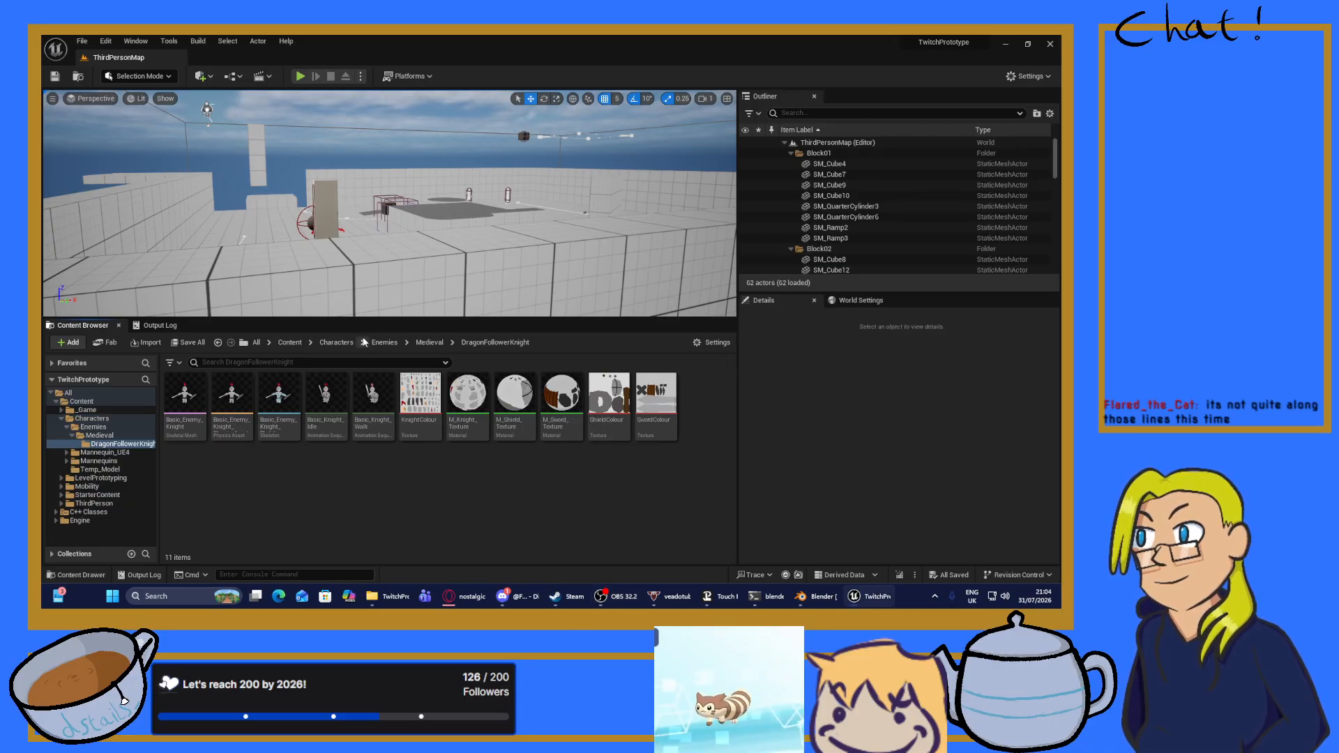
left_click(86, 418)
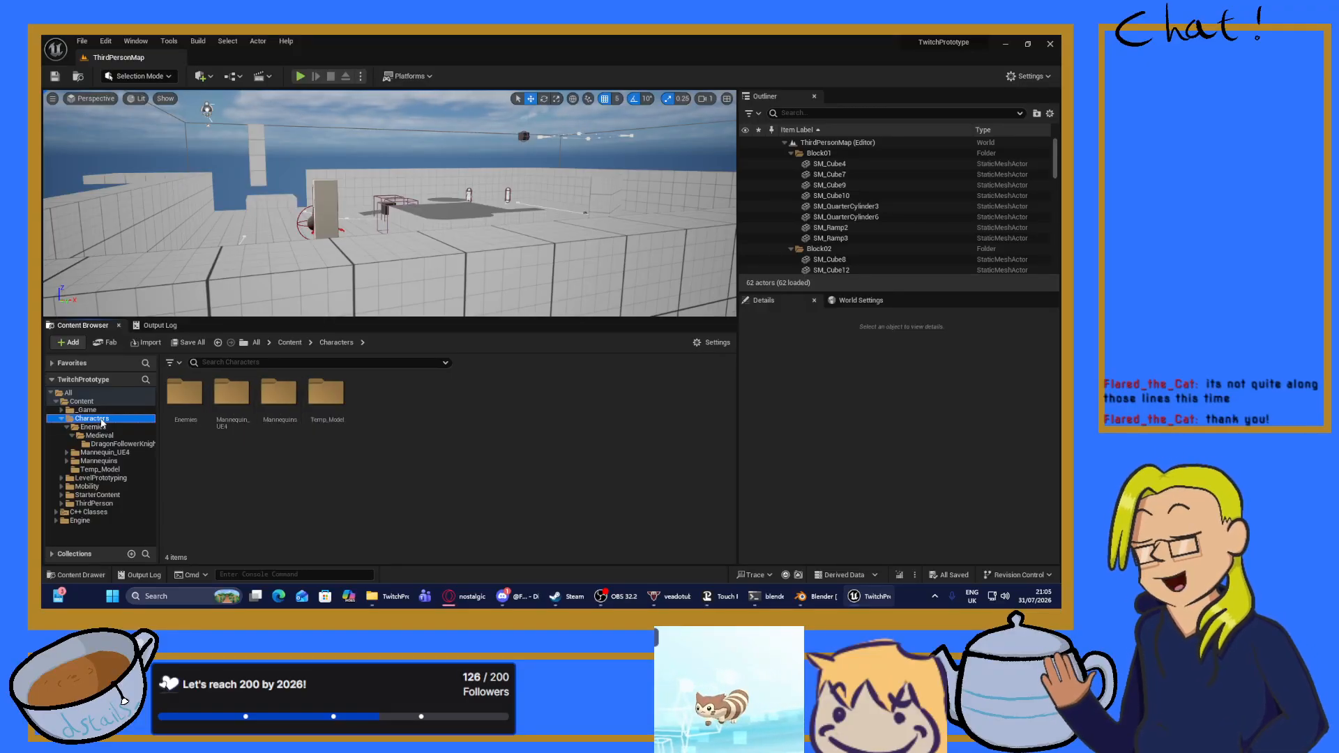
left_click(129, 412)
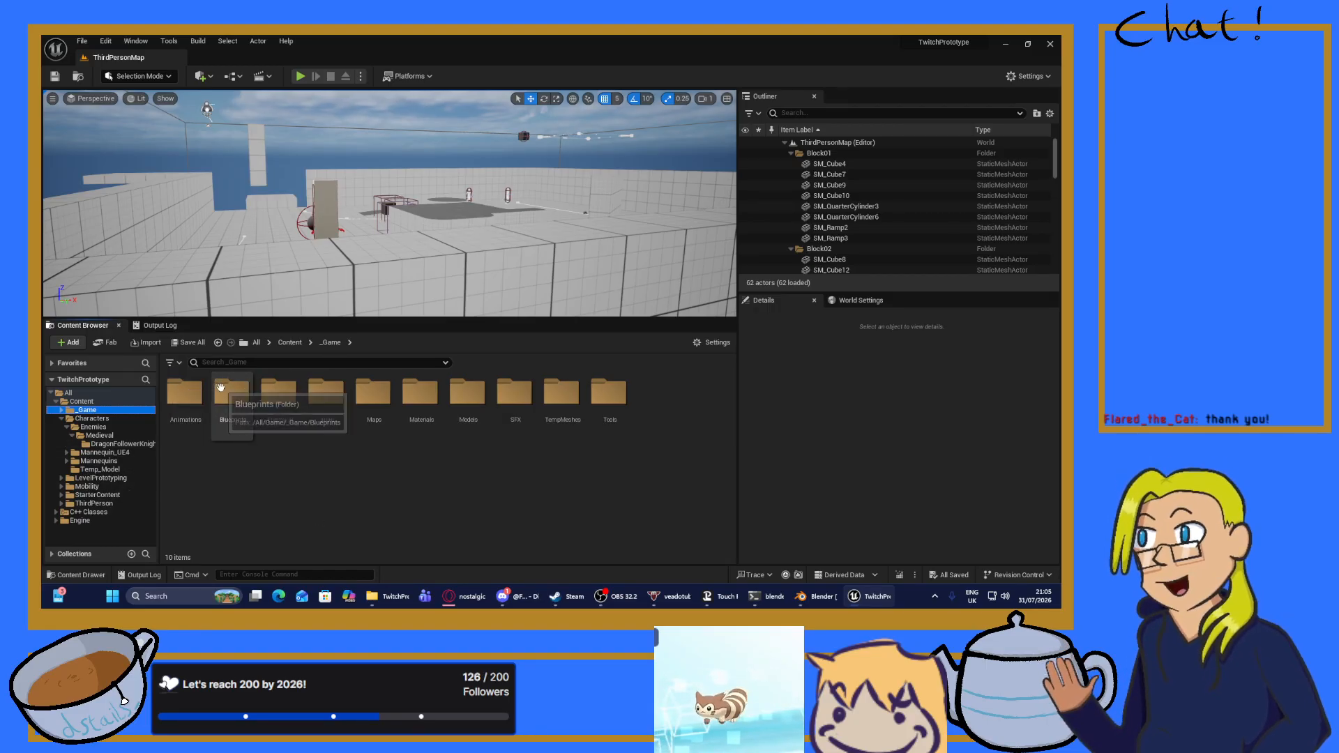
double_click(189, 394)
double_click(188, 394)
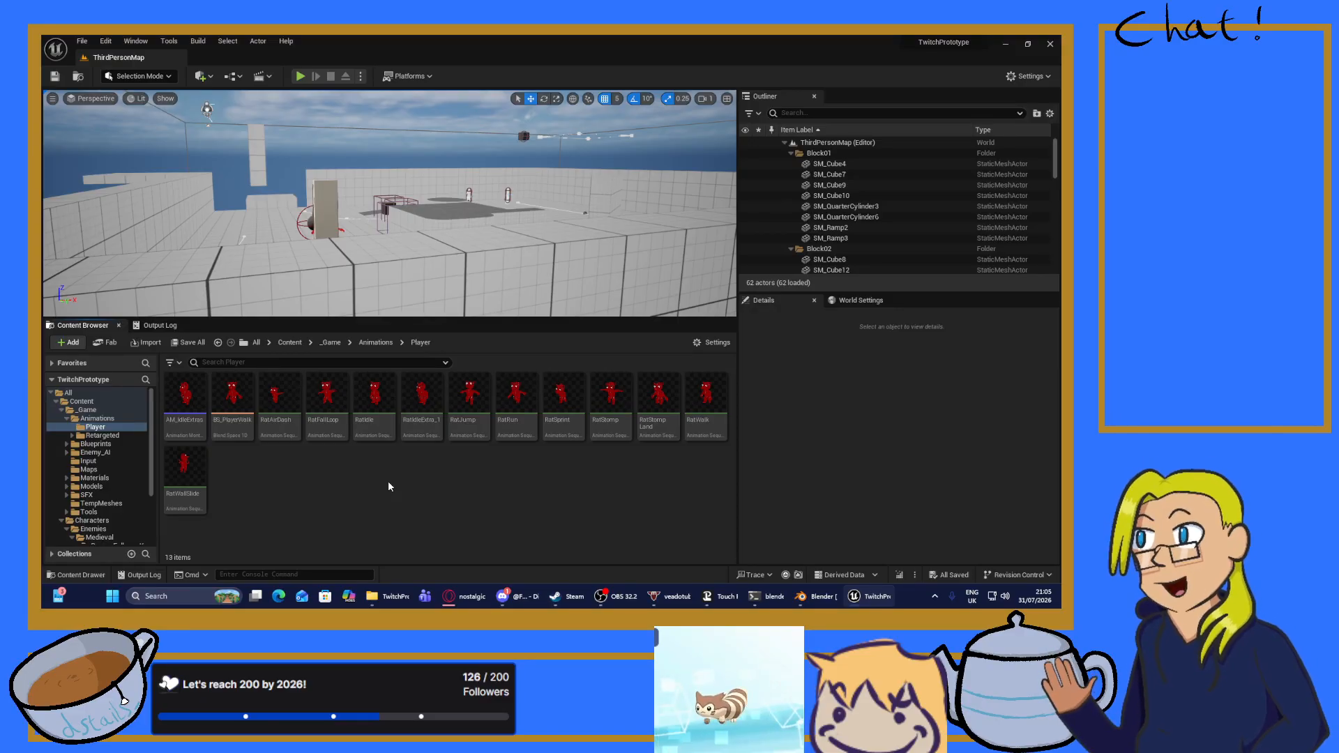
Switch back to Blender and reopen the recent file DragonFollowerKnightBasicV1.blend.
left_click(821, 596)
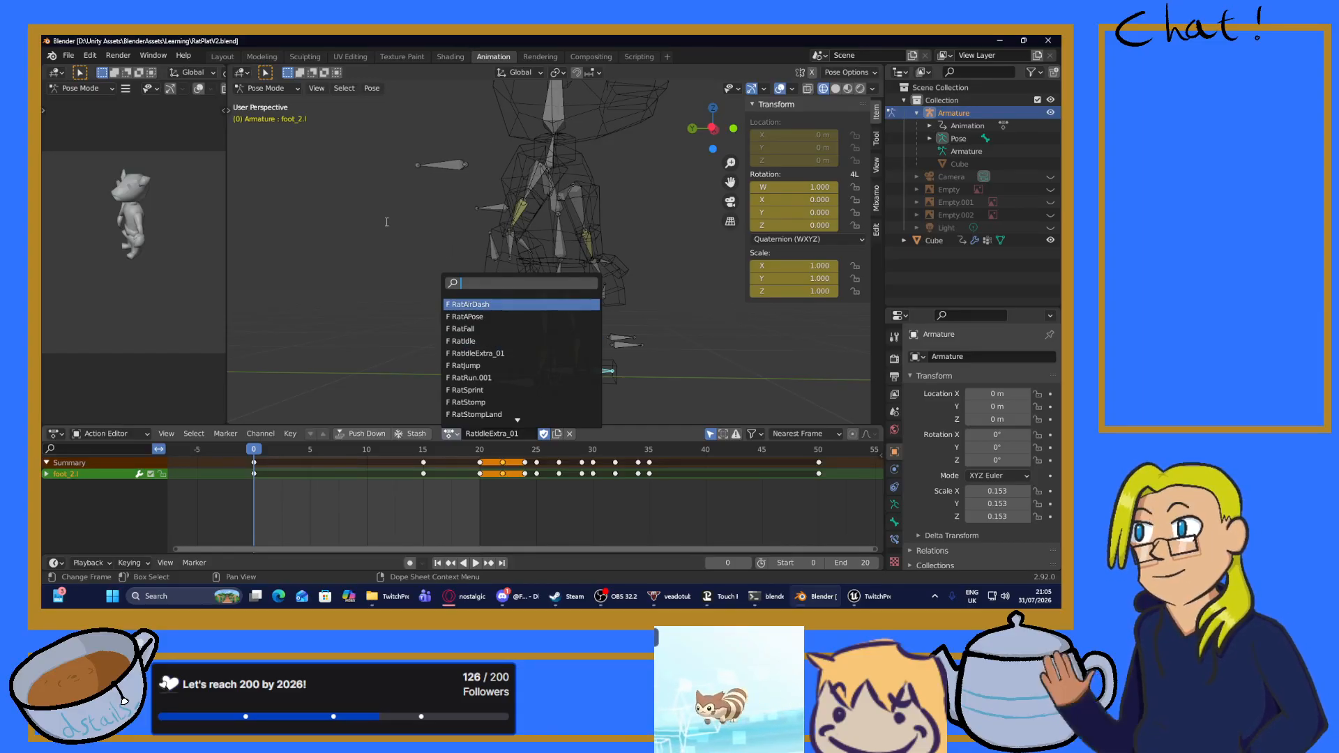
left_click(69, 55)
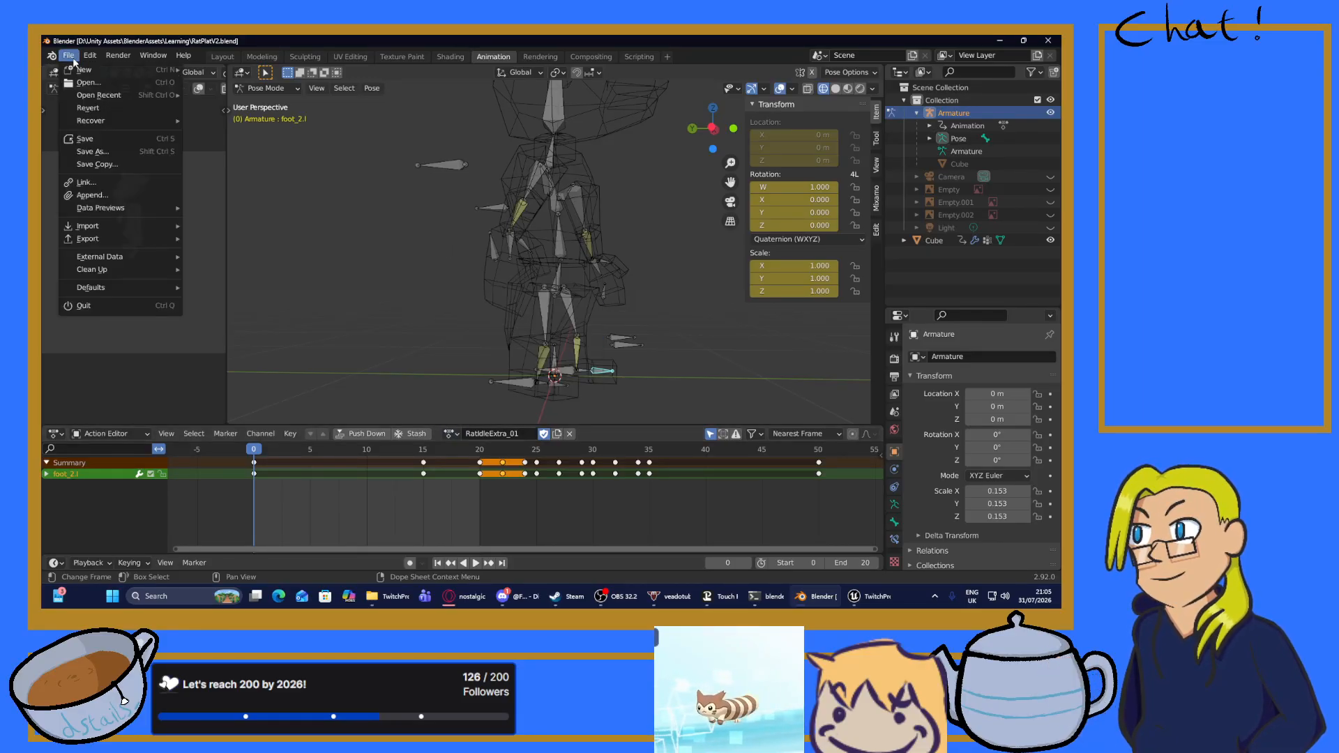
mouse_move(153, 96)
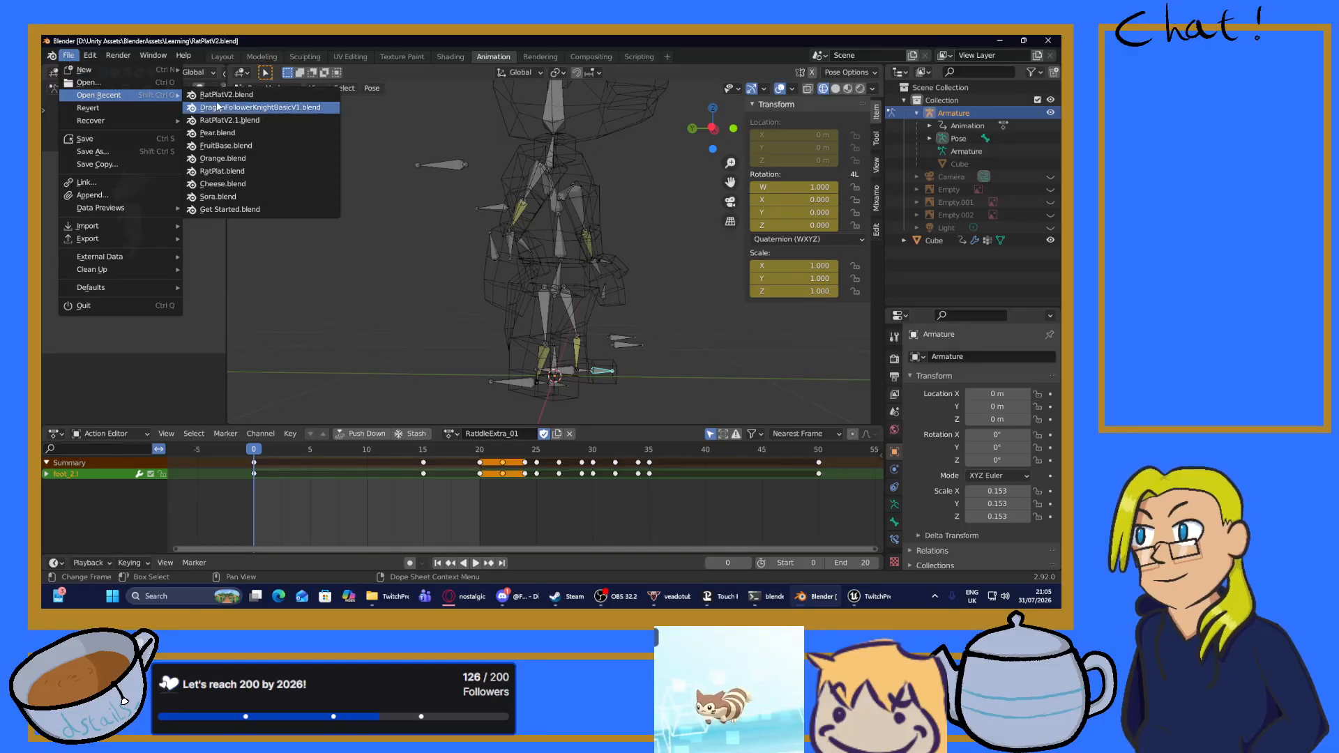
left_click(218, 108)
Inspect the knight's raised-shield pose at frame 1 of the KnightLowerShield action.
middle_click_drag(490, 201, 568, 204)
key("space")
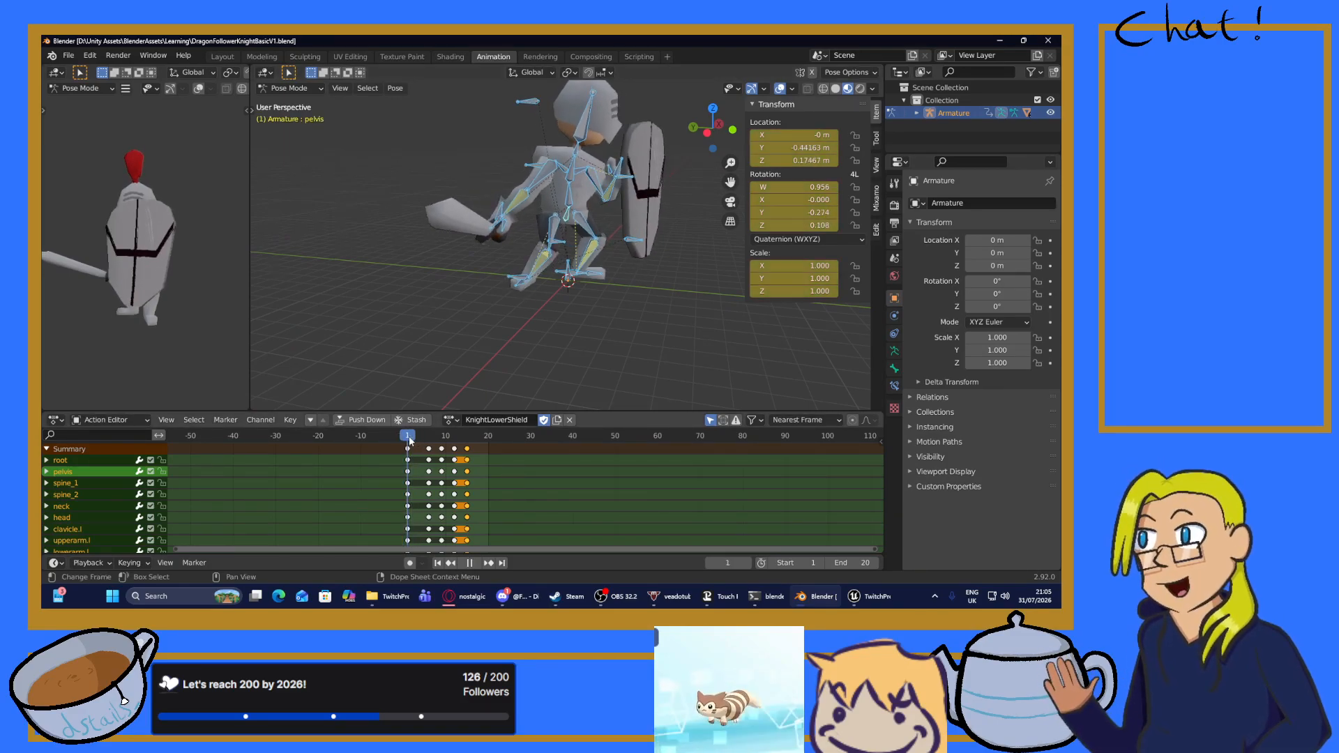
key("space")
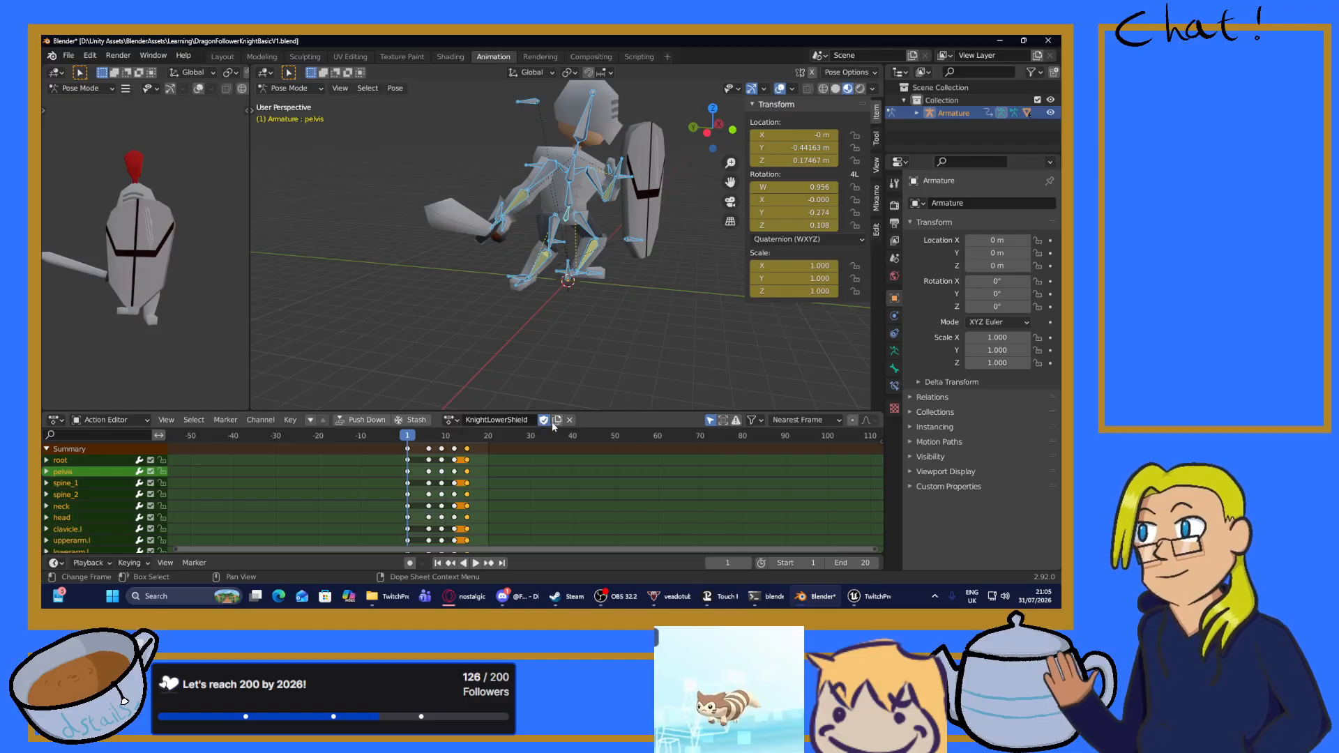
Create a new empty action named KnightHoldGuard in place of KnightLowerShield and protect it with a fake user.
left_click(569, 421)
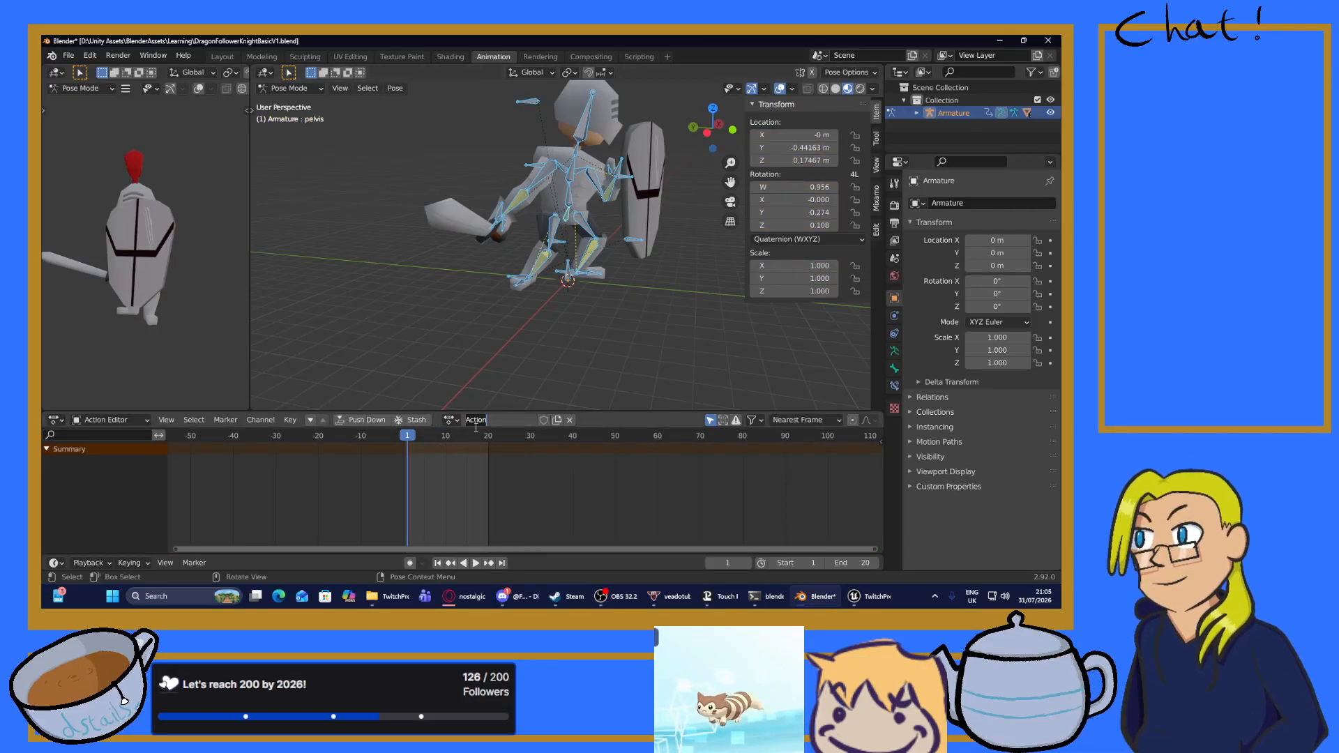
type("Kni")
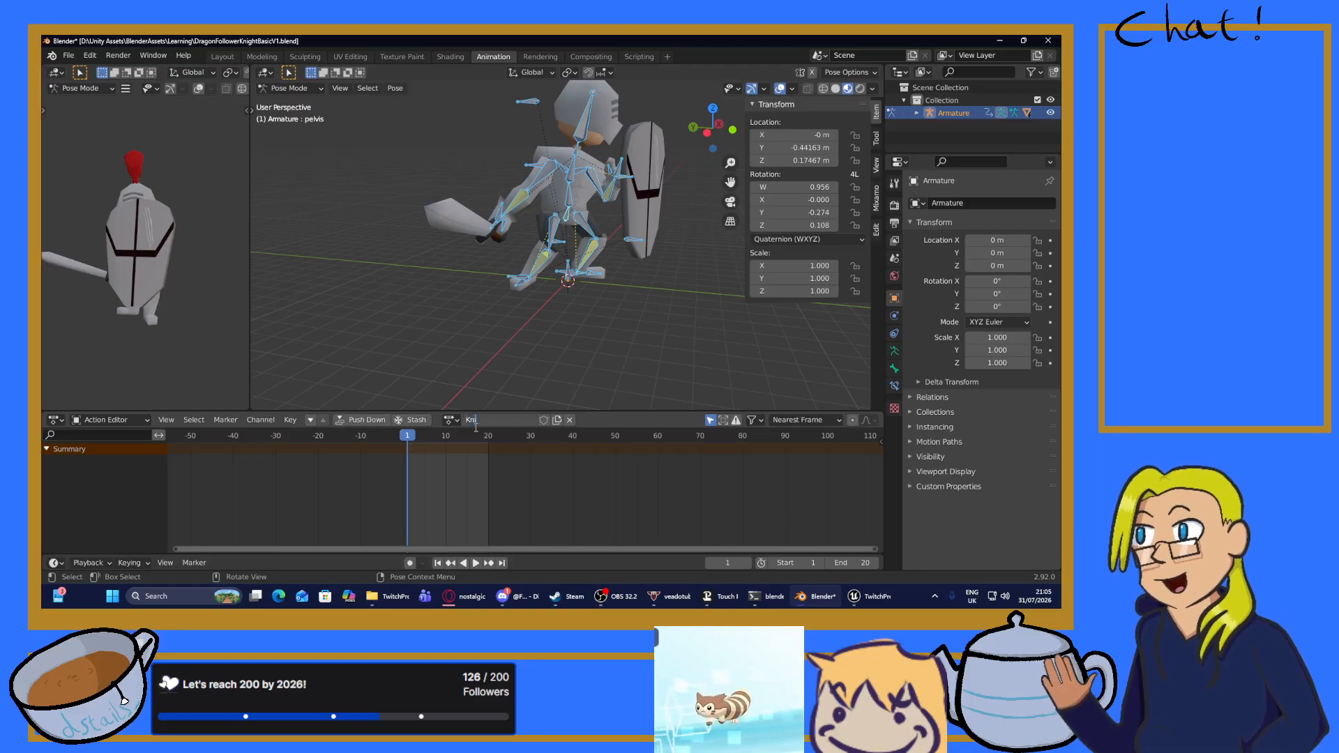
type("ghtHoldGuard")
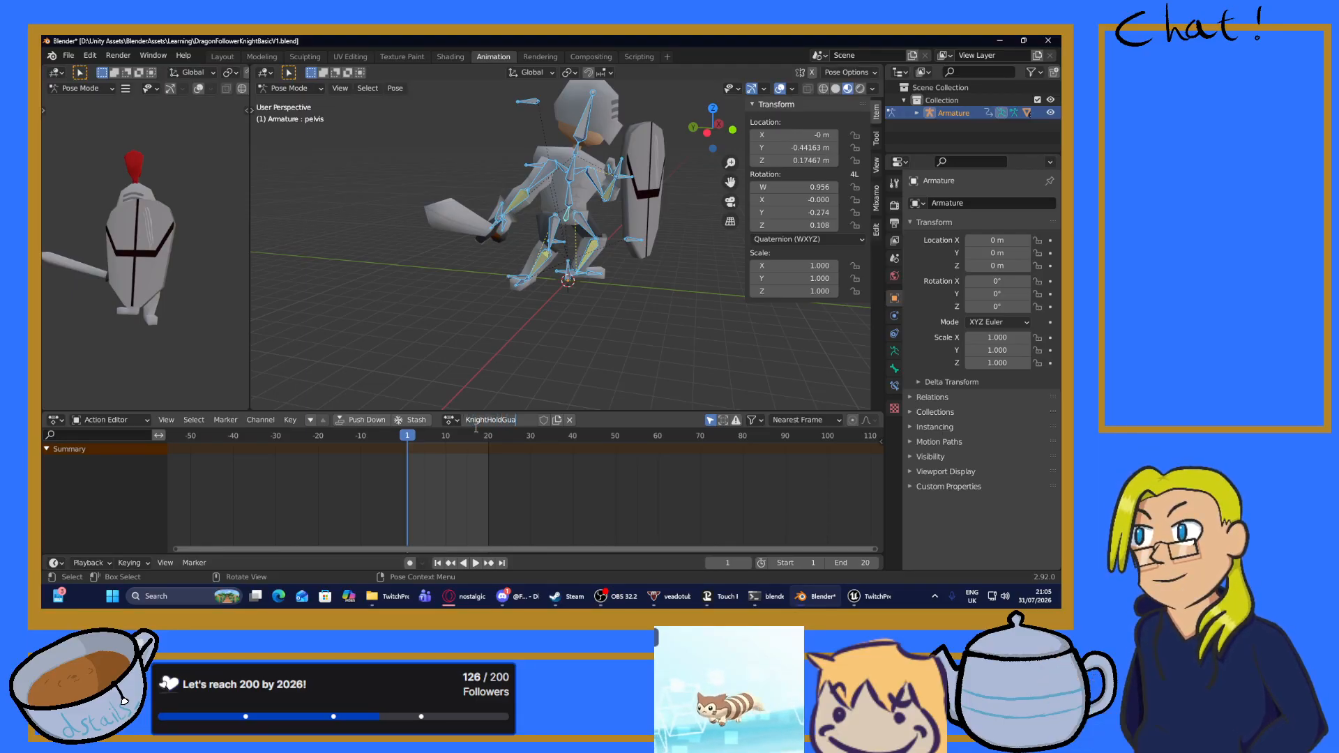
key("Return")
left_click(544, 420)
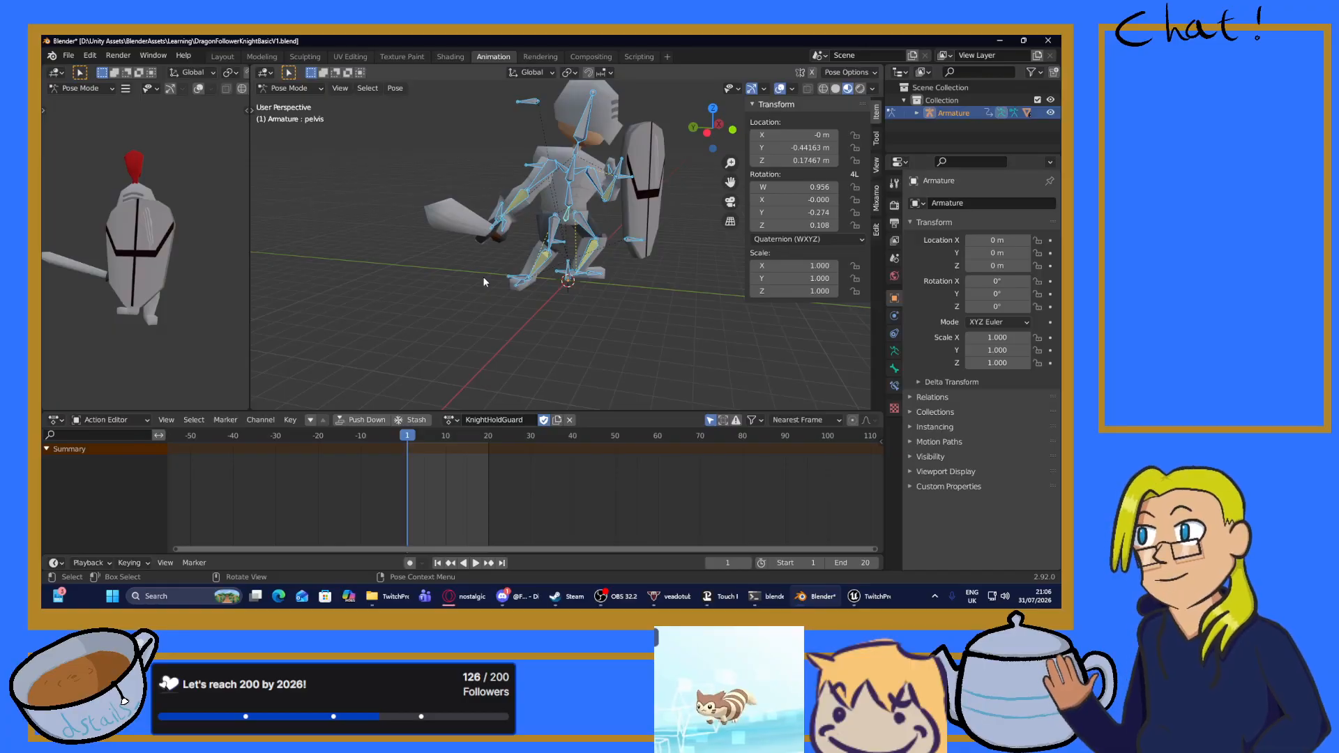
Insert Location, Rotation & Scale keyframes for all of the armature's bones at frame 1 of KnightHoldGuard.
middle_click_drag(483, 281, 551, 327)
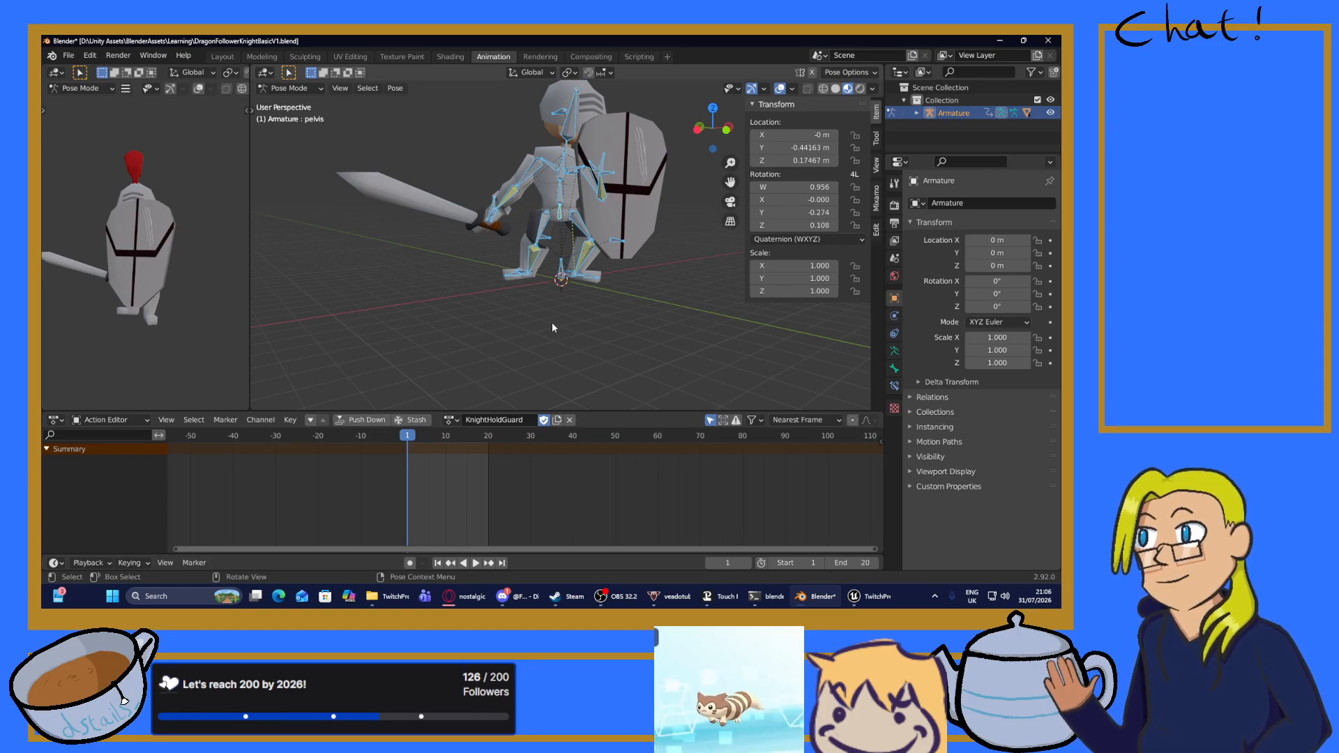
scroll(546, 320, "up", 3)
middle_click_drag(551, 195, 613, 175)
key("i")
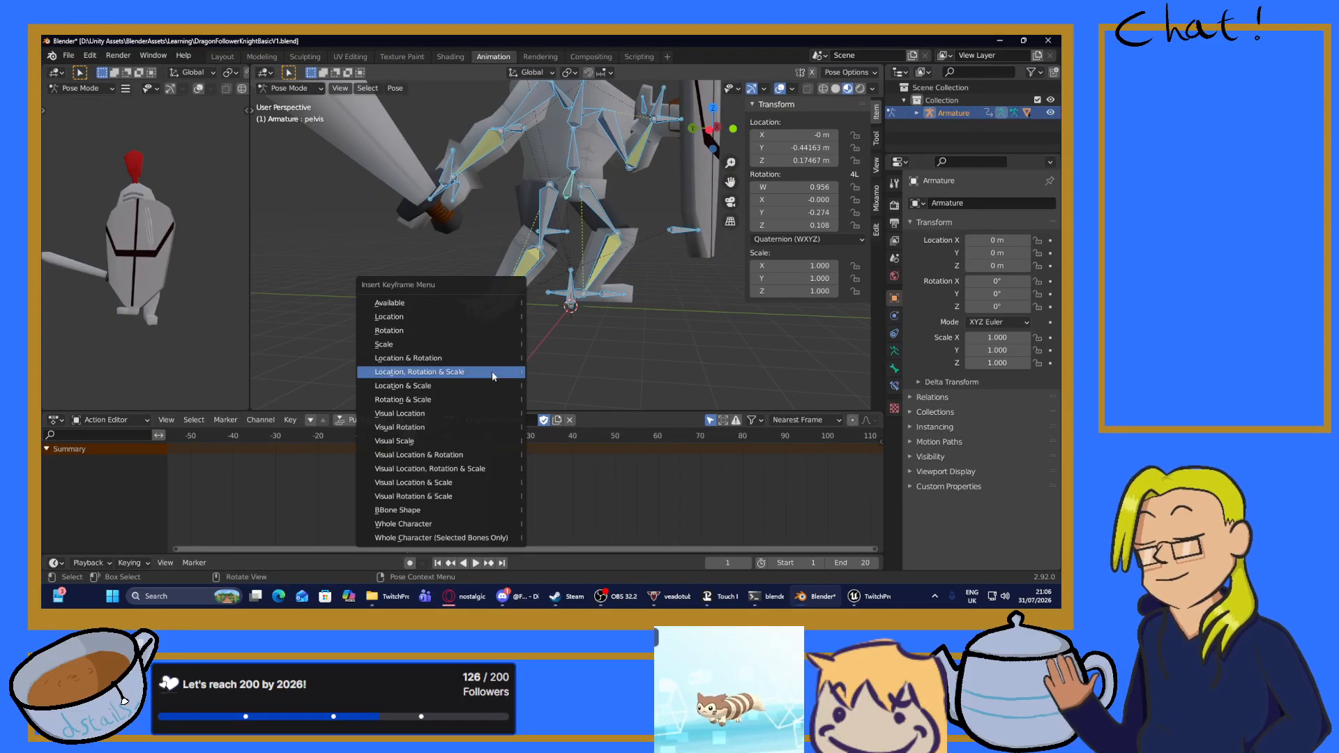
left_click(480, 373)
middle_click_drag(524, 386, 604, 324)
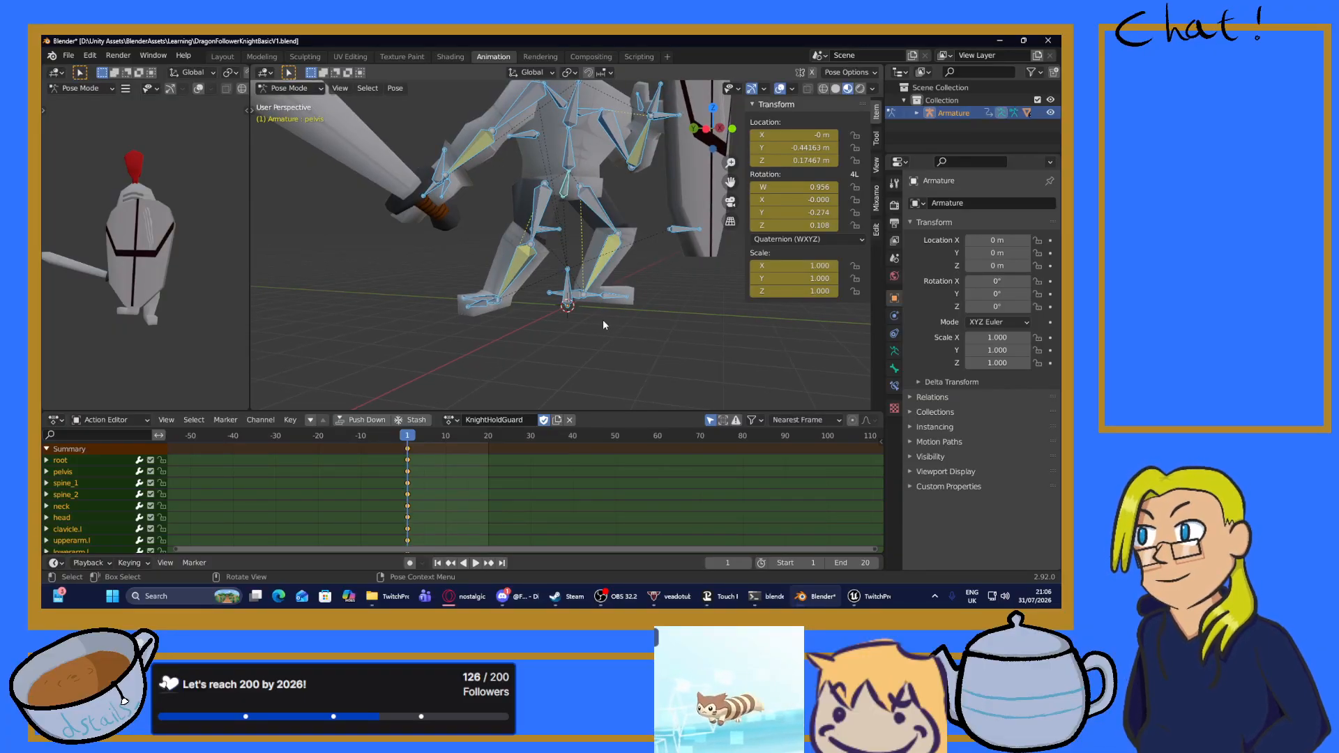
key("space")
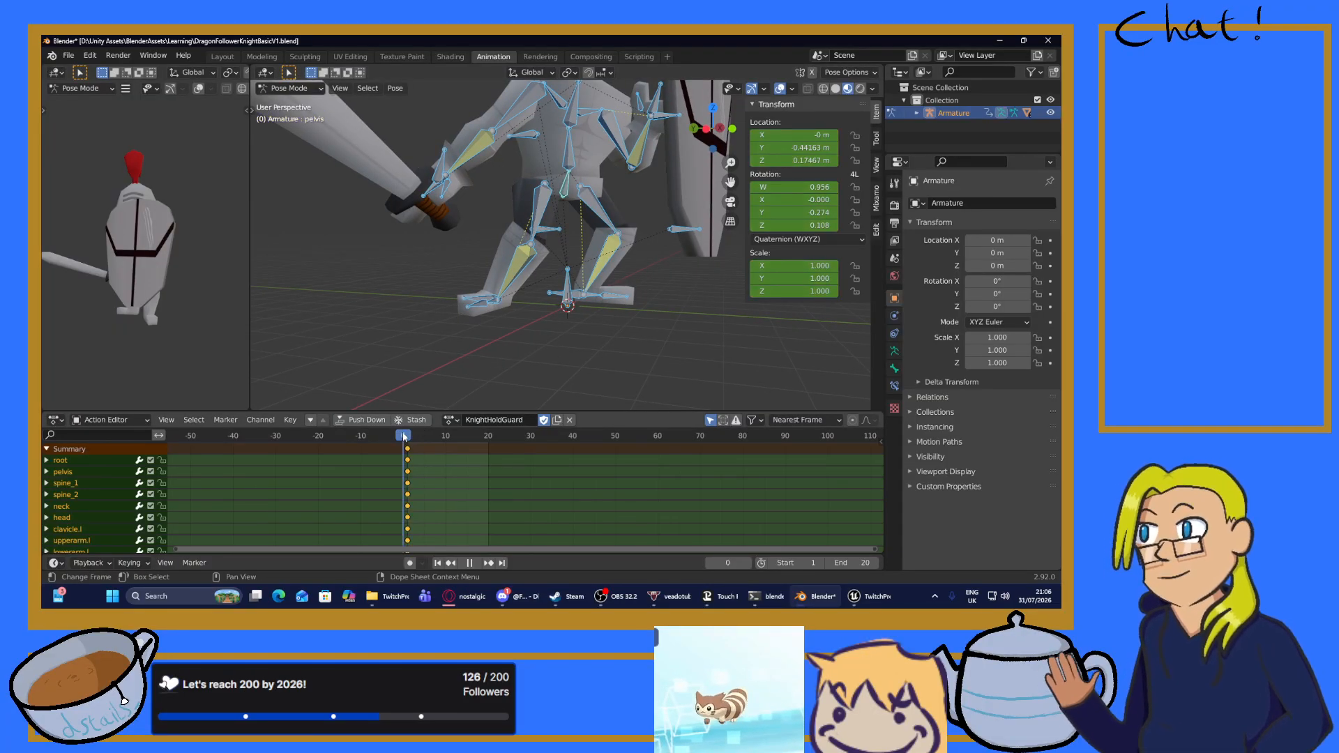
mouse_move(426, 440)
left_mouse_down()
mouse_move(489, 449)
mouse_move(404, 448)
left_mouse_up()
key("space")
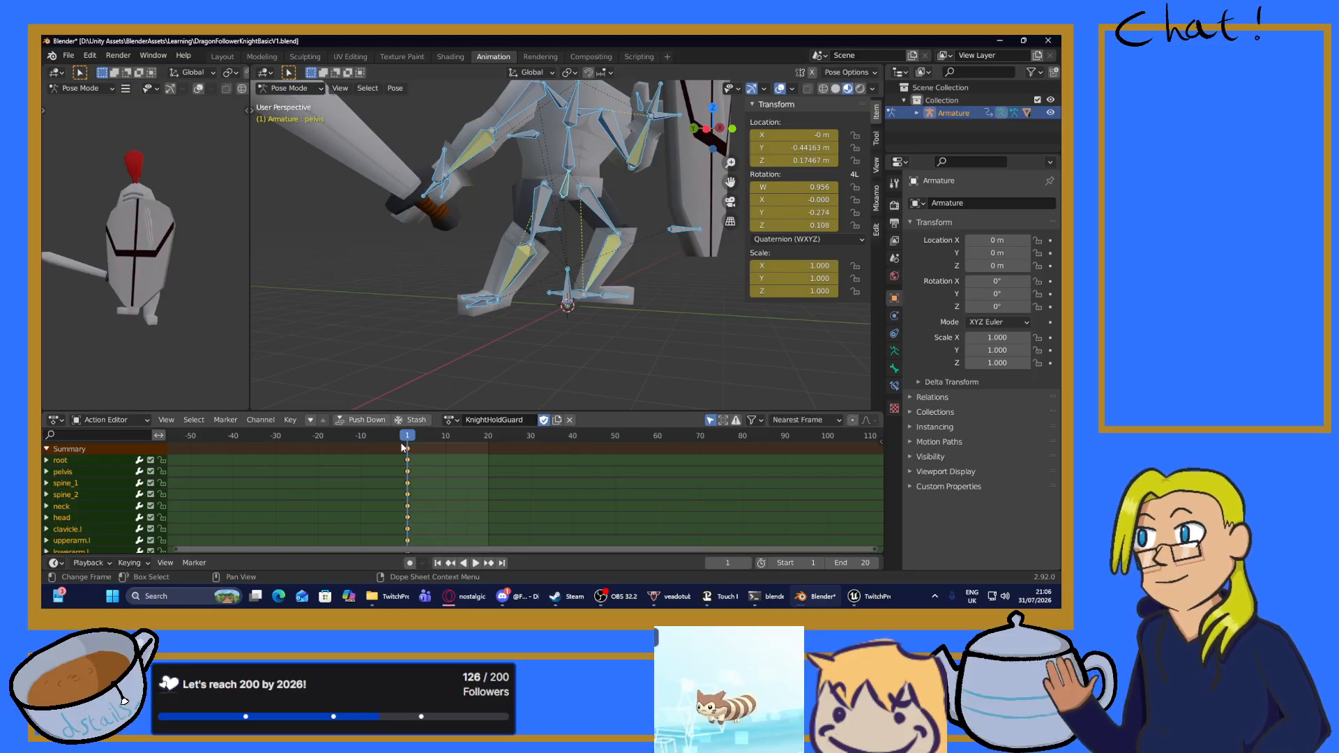
left_click(537, 367)
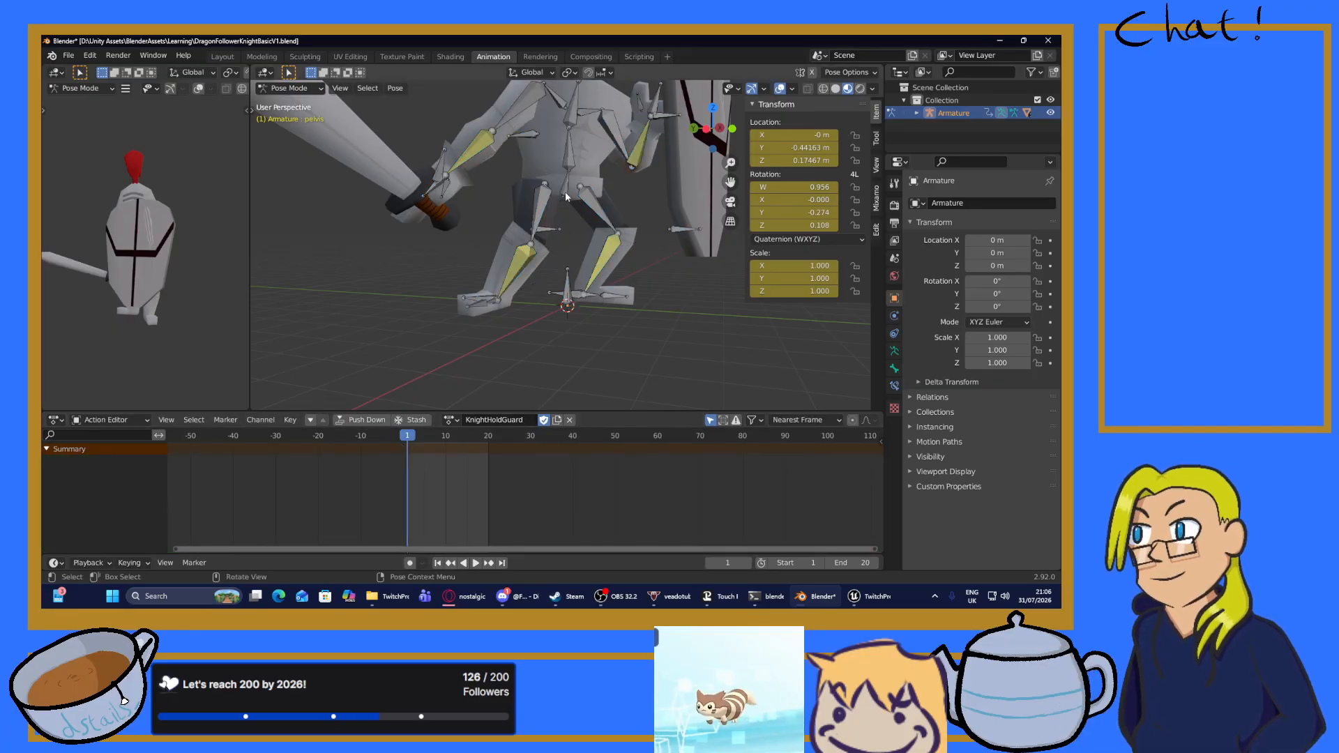
left_click(564, 193)
left_click(527, 347)
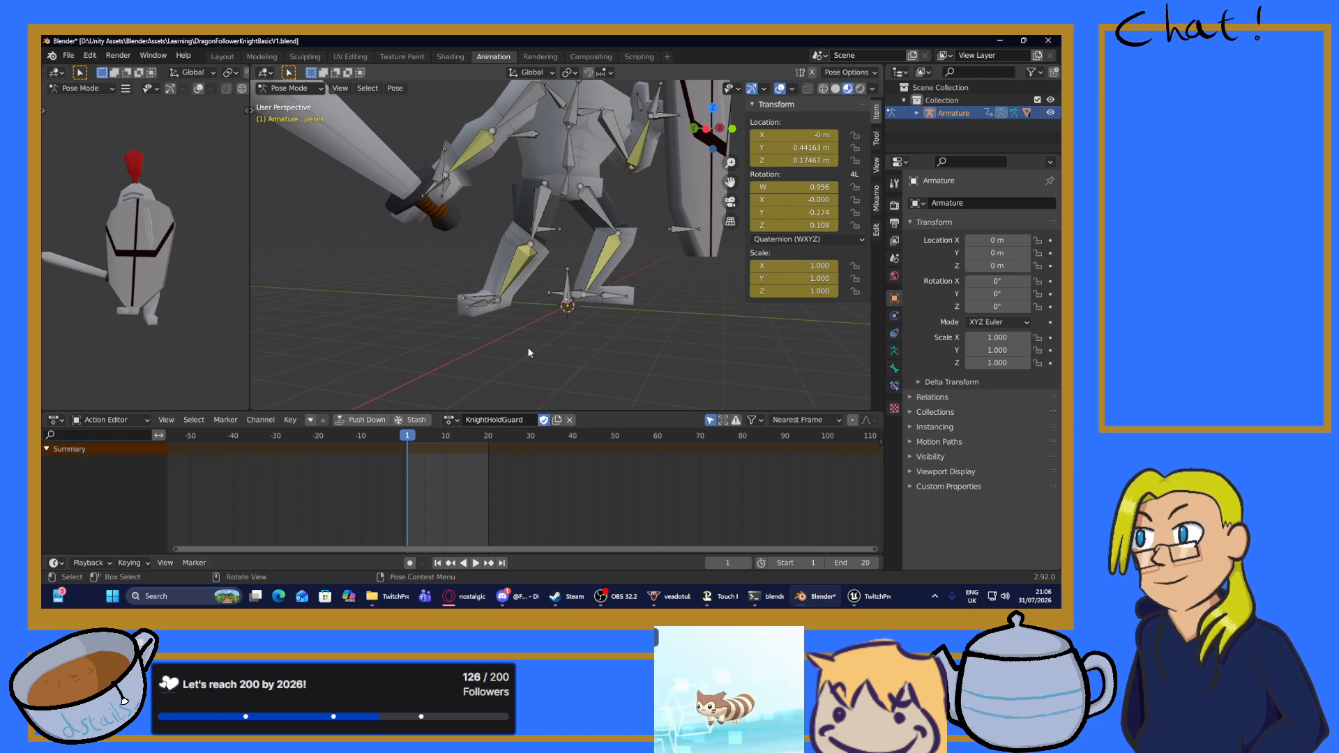
key("a")
At frame 10, lower the pelvis bone along the global Z axis by about 0.33 m.
left_click_drag(413, 441, 446, 442)
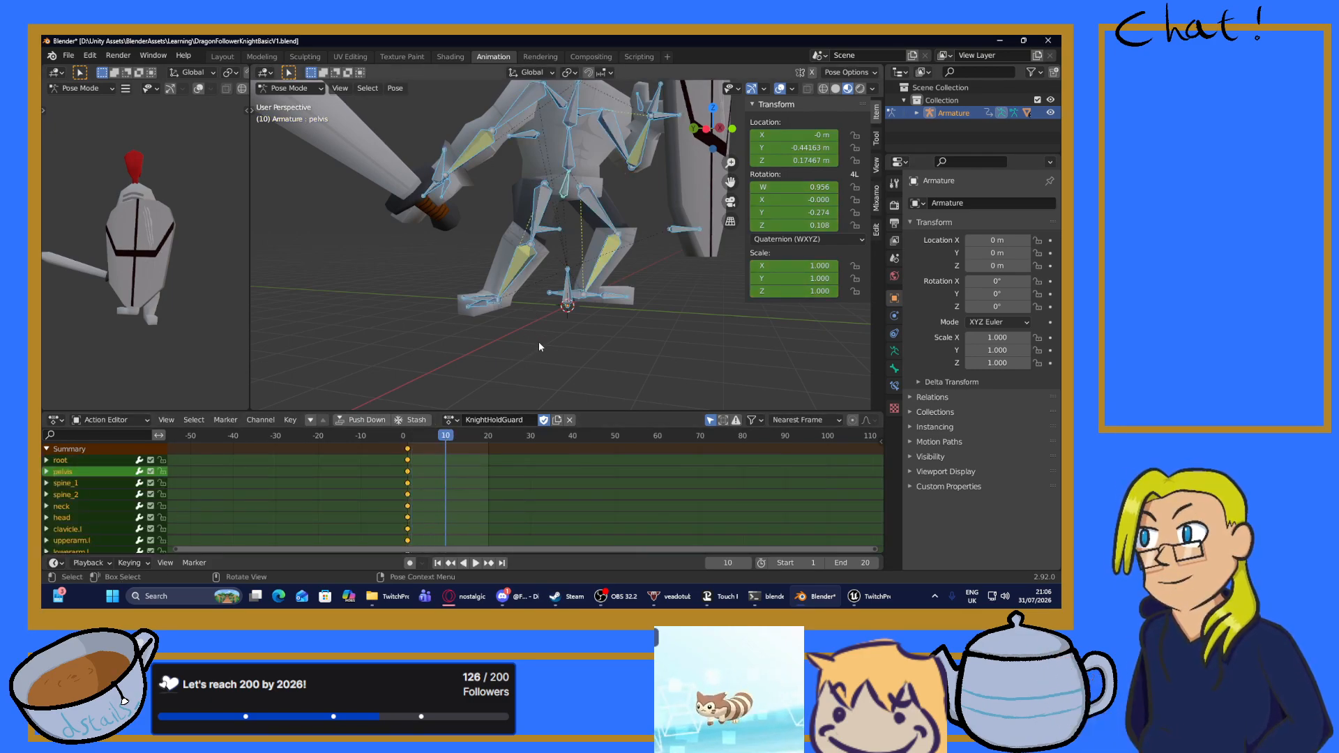
middle_click_drag(556, 305, 574, 277)
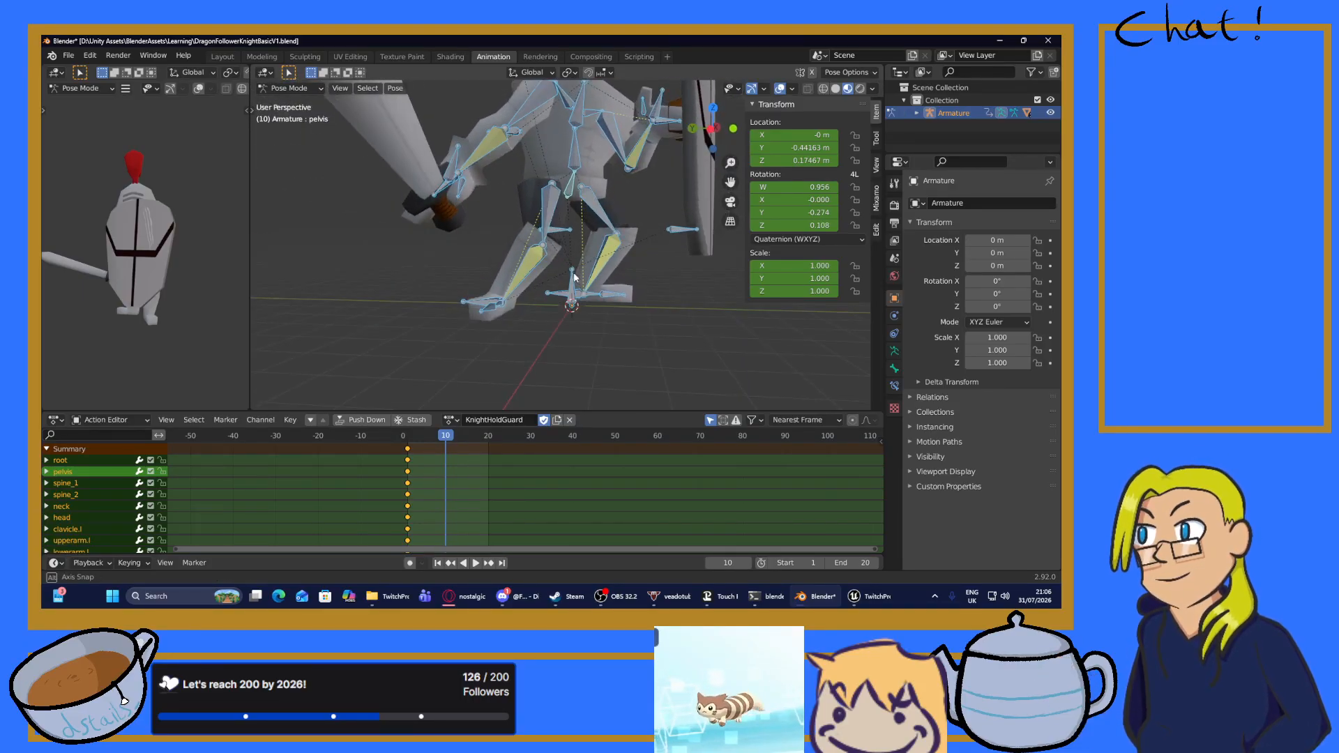
left_click(569, 186)
key("g")
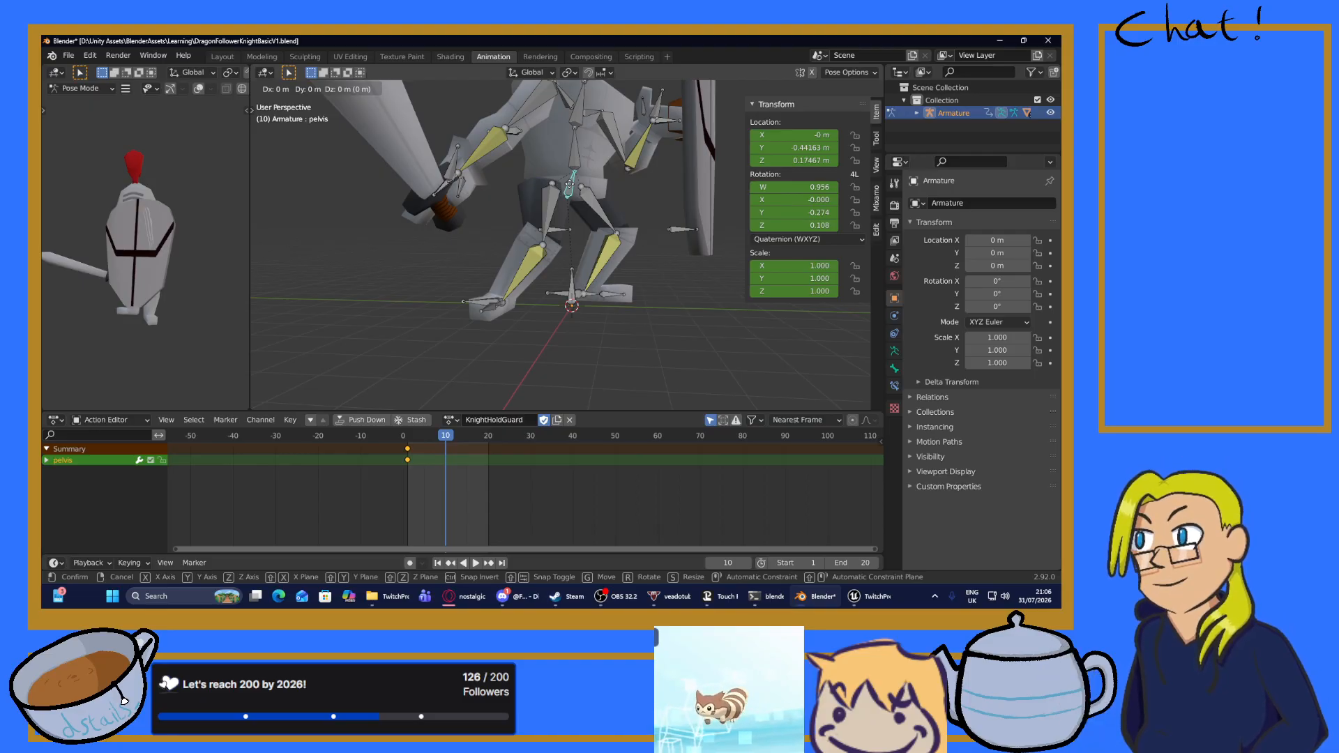
key("z")
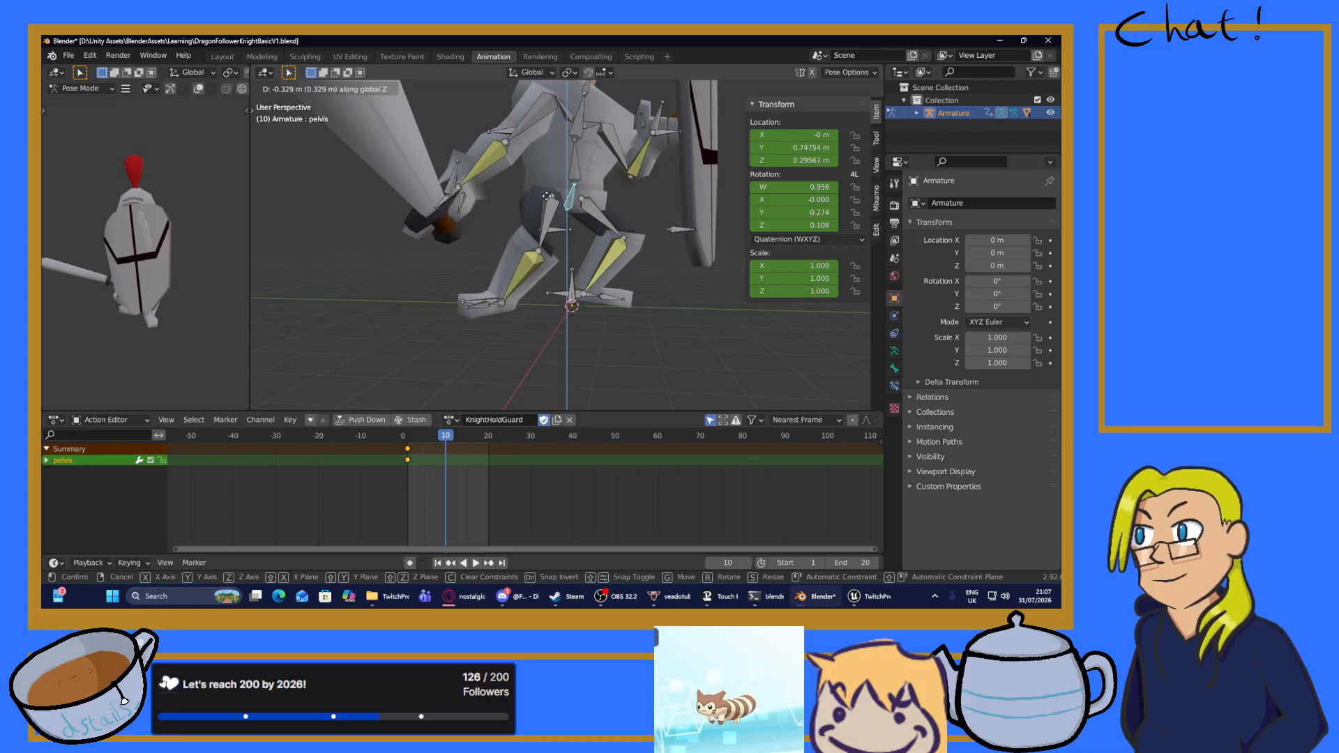
left_click(552, 202)
Rotate the left foot bone about the X axis to level it with the ground in the lowered pose.
scroll(598, 291, "up", 4)
mouse_move(599, 291)
middle_mouse_down()
mouse_move(587, 292)
mouse_move(605, 291)
mouse_move(591, 297)
mouse_move(654, 346)
mouse_move(634, 334)
mouse_move(666, 308)
mouse_move(614, 307)
middle_mouse_up()
scroll(617, 303, "down", 3)
left_click(591, 298)
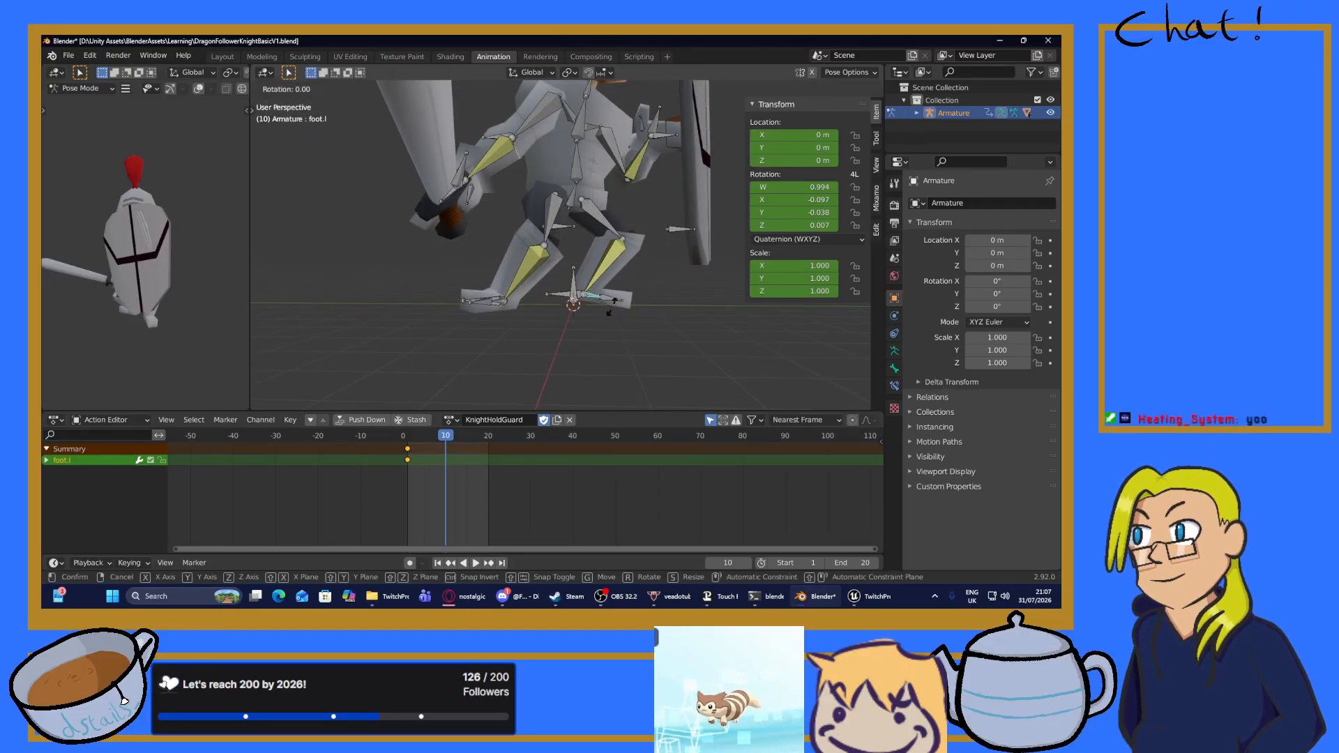
key("r")
key("x")
left_click(623, 303)
middle_click_drag(623, 303, 584, 335)
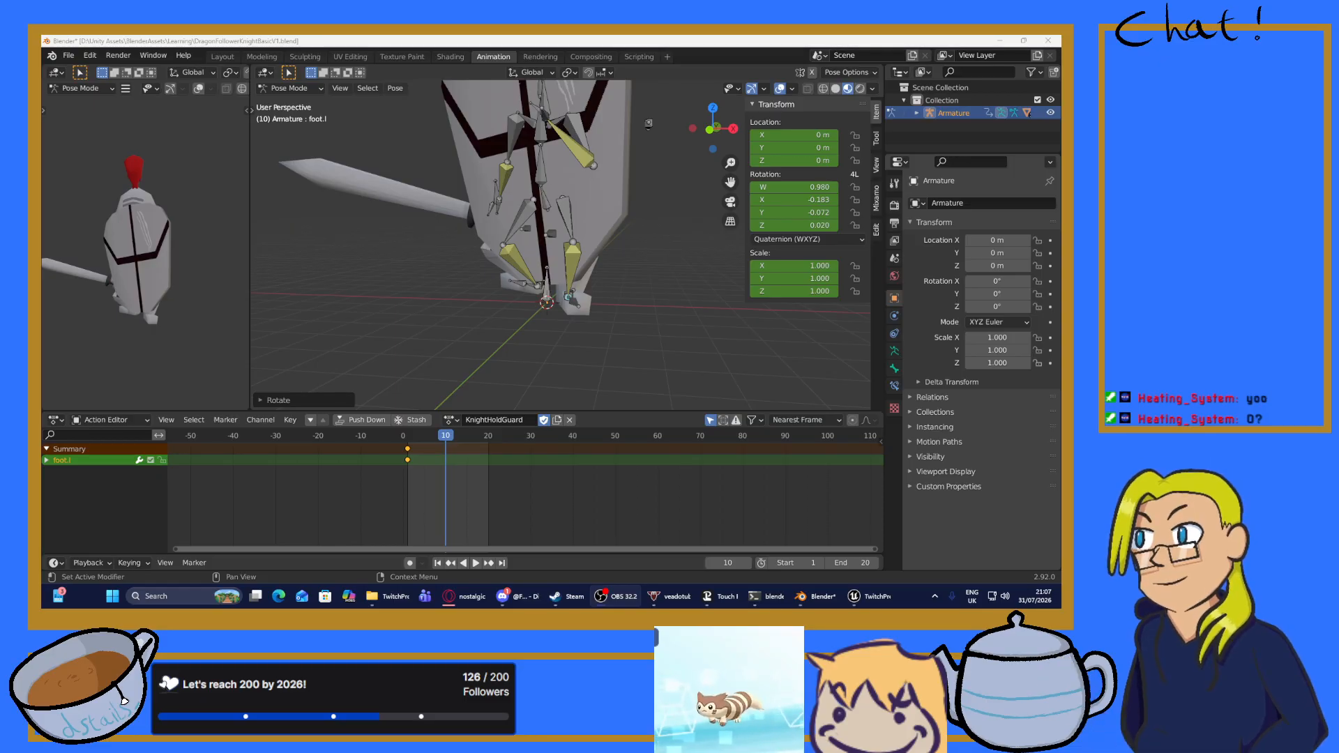
Rotate the right foot bone about its local Y axis to flatten it towards the ground.
left_click(745, 39)
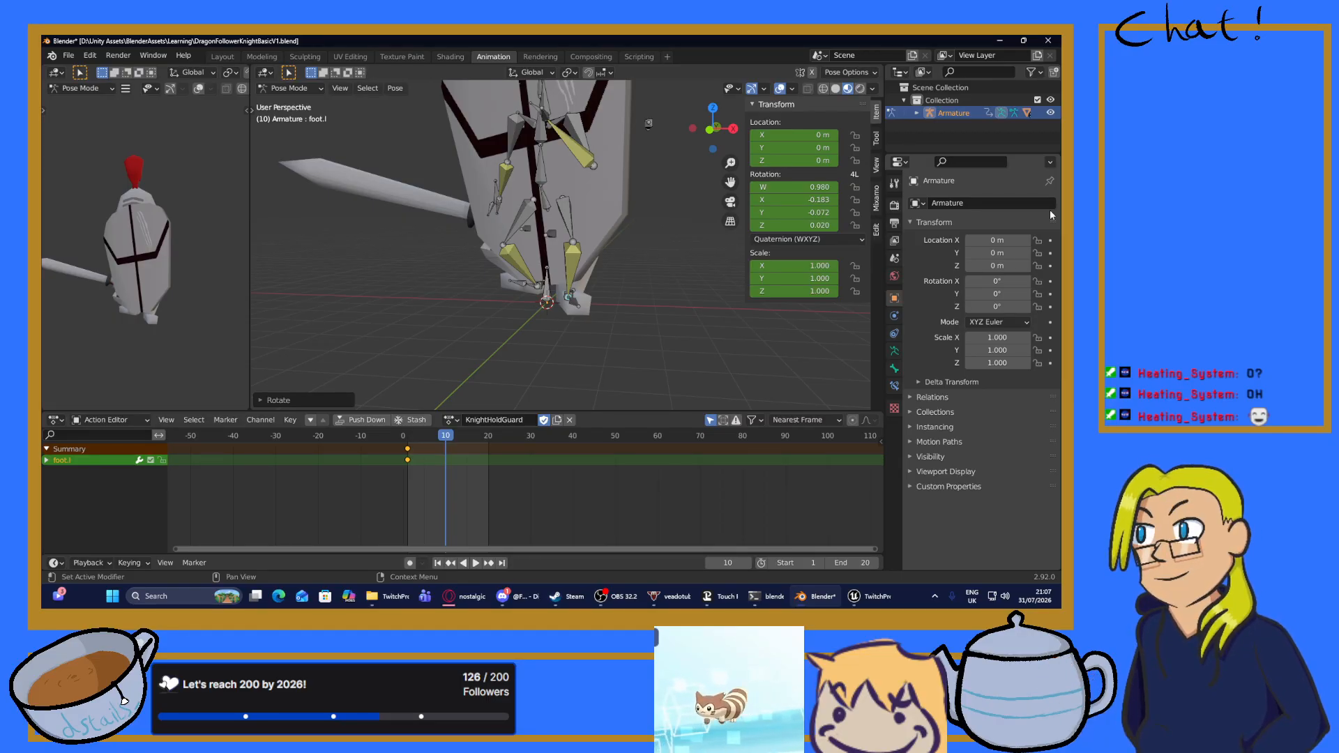
middle_click_drag(376, 277, 594, 292)
left_click(592, 296)
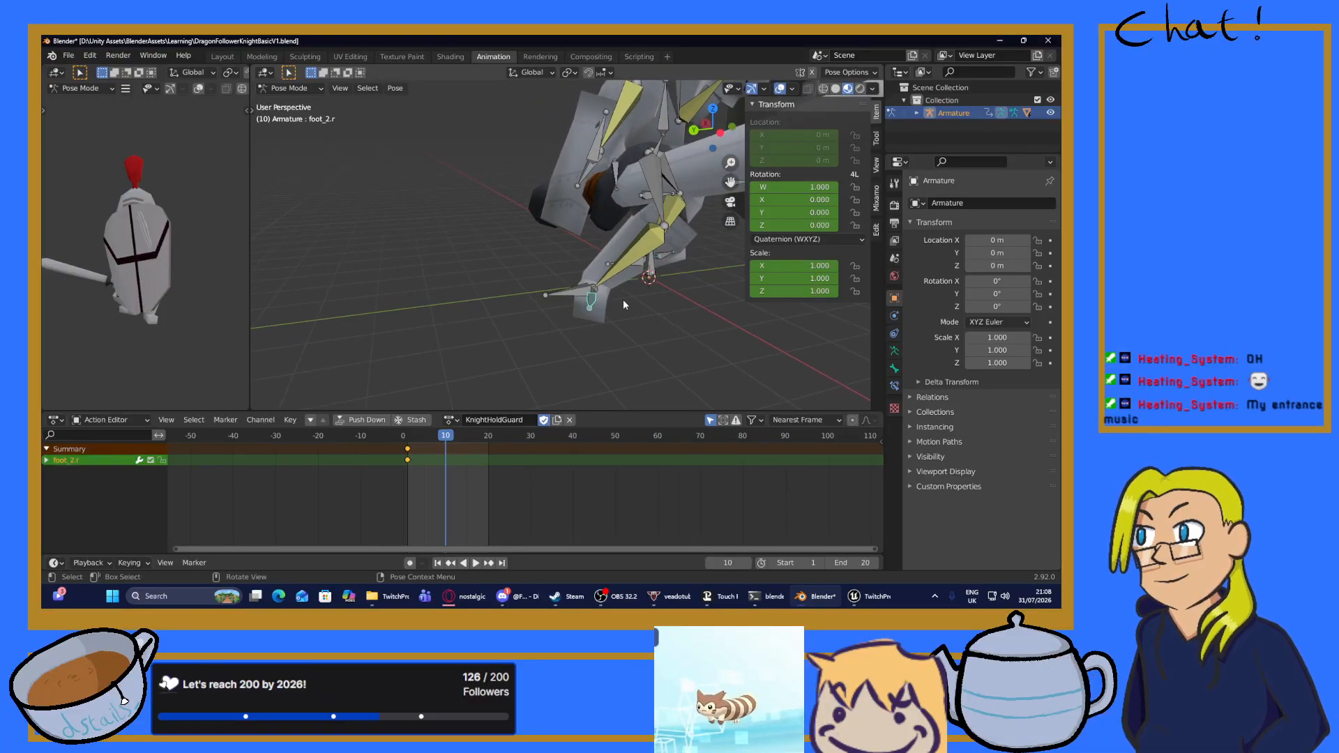
left_click(592, 297)
key("r")
key("x")
key("x")
key("y")
key("y")
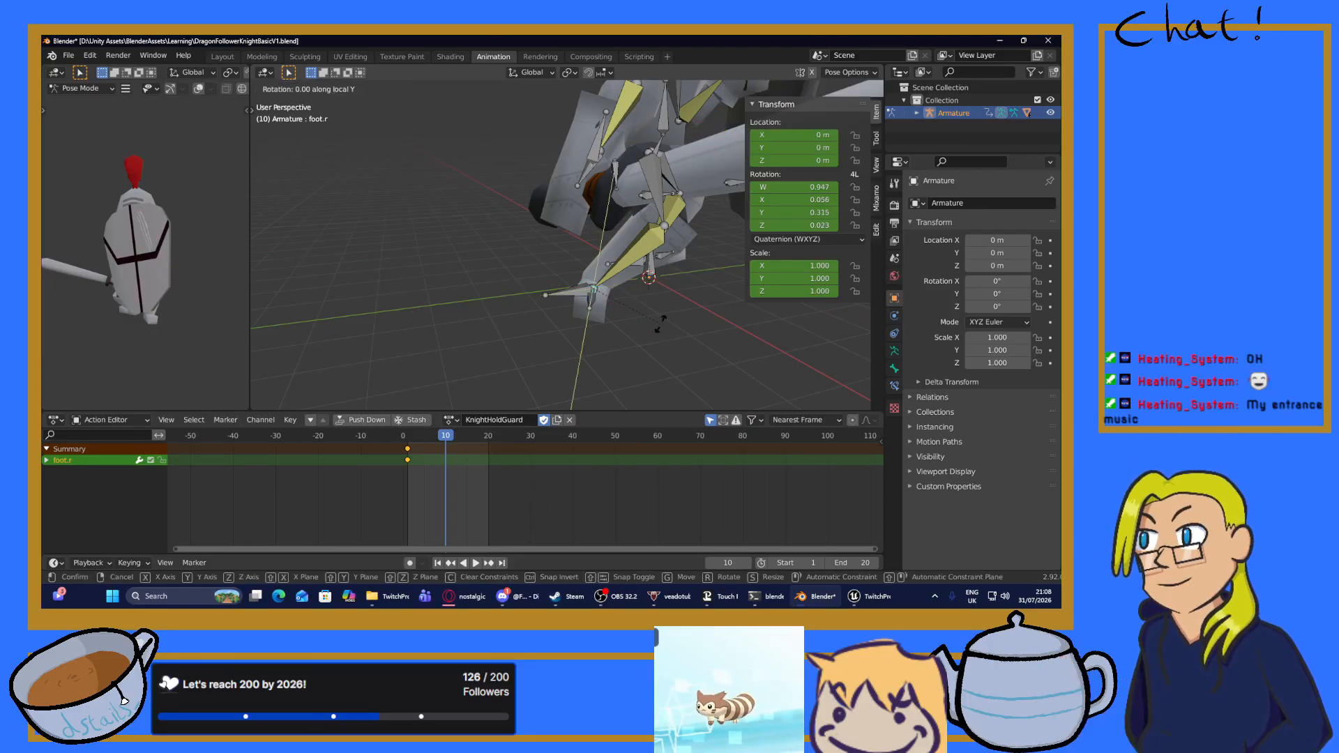
left_click(670, 316)
Fine-tune the right foot's rotation by about -1.8° around its local Y axis.
middle_click_drag(670, 316, 742, 296)
key("r")
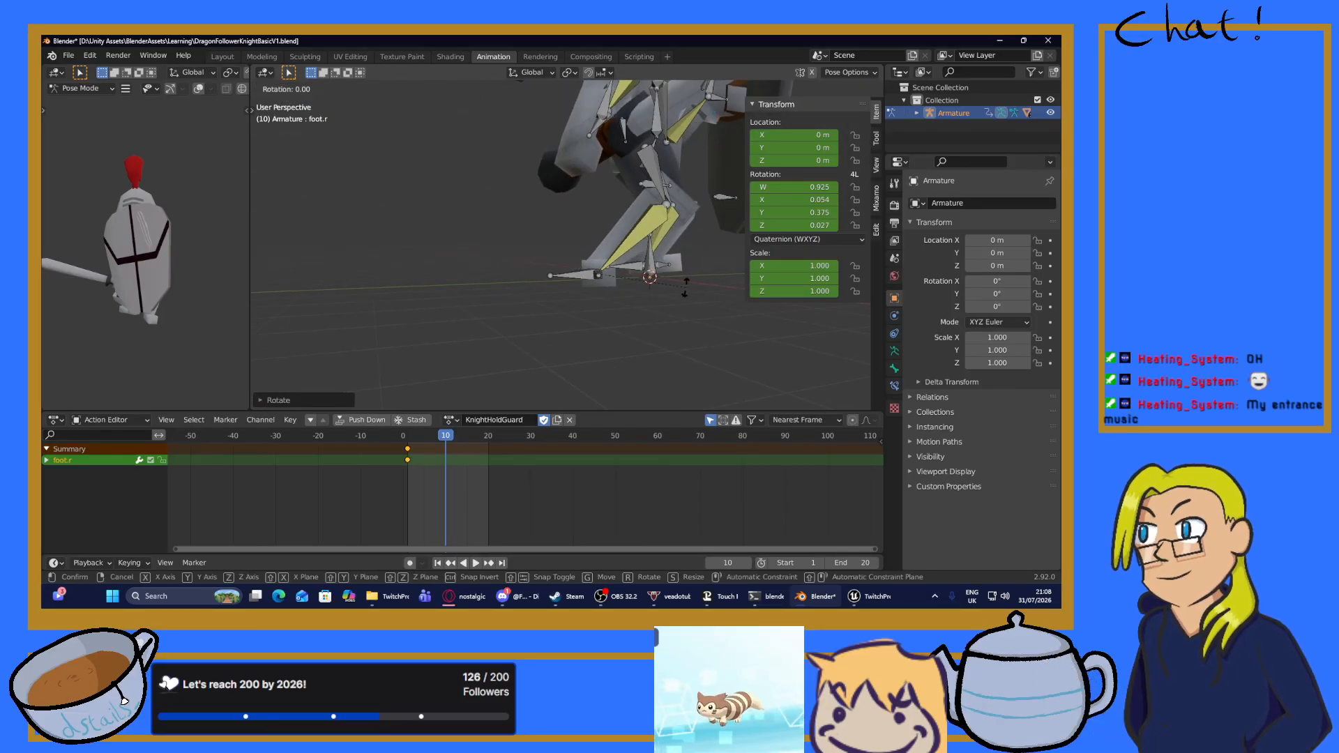
key("y")
key("y")
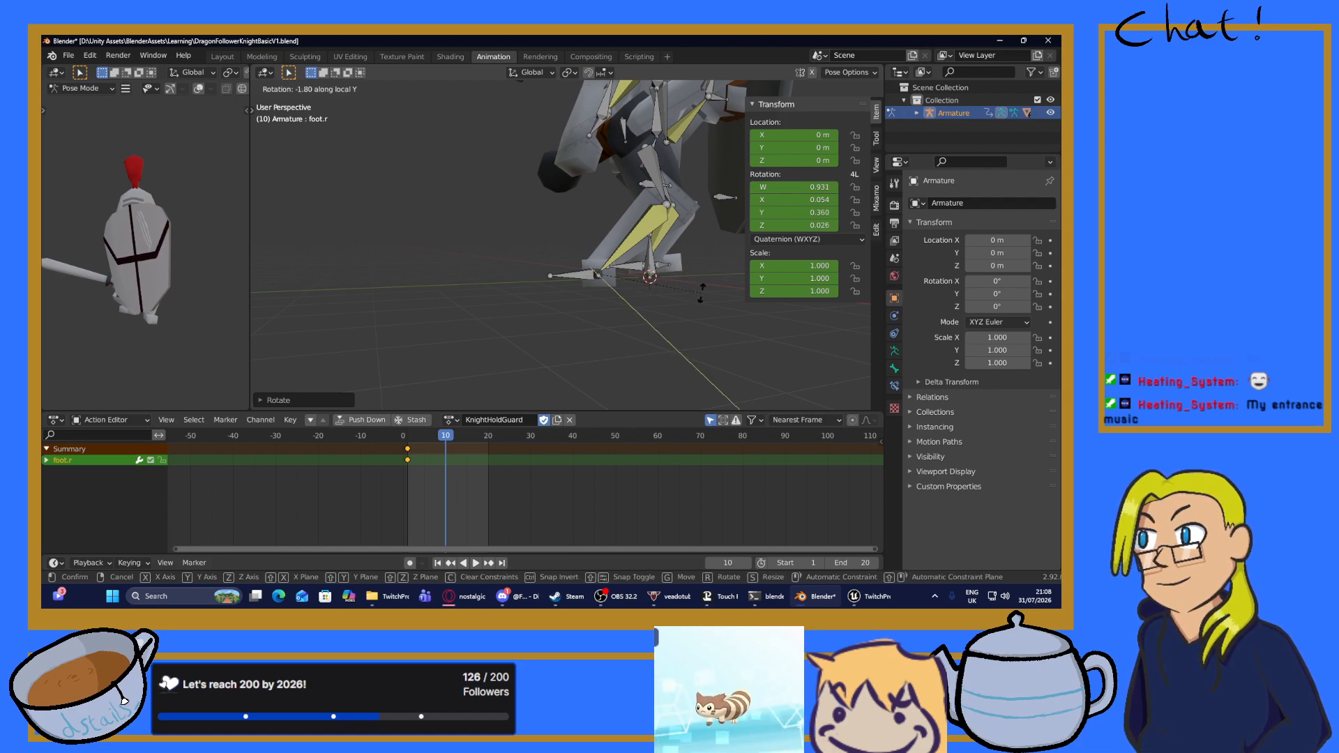
left_click(703, 296)
Rotate the left foot bone about 5° around its local Y axis.
middle_click_drag(700, 305, 621, 278)
left_click(586, 279)
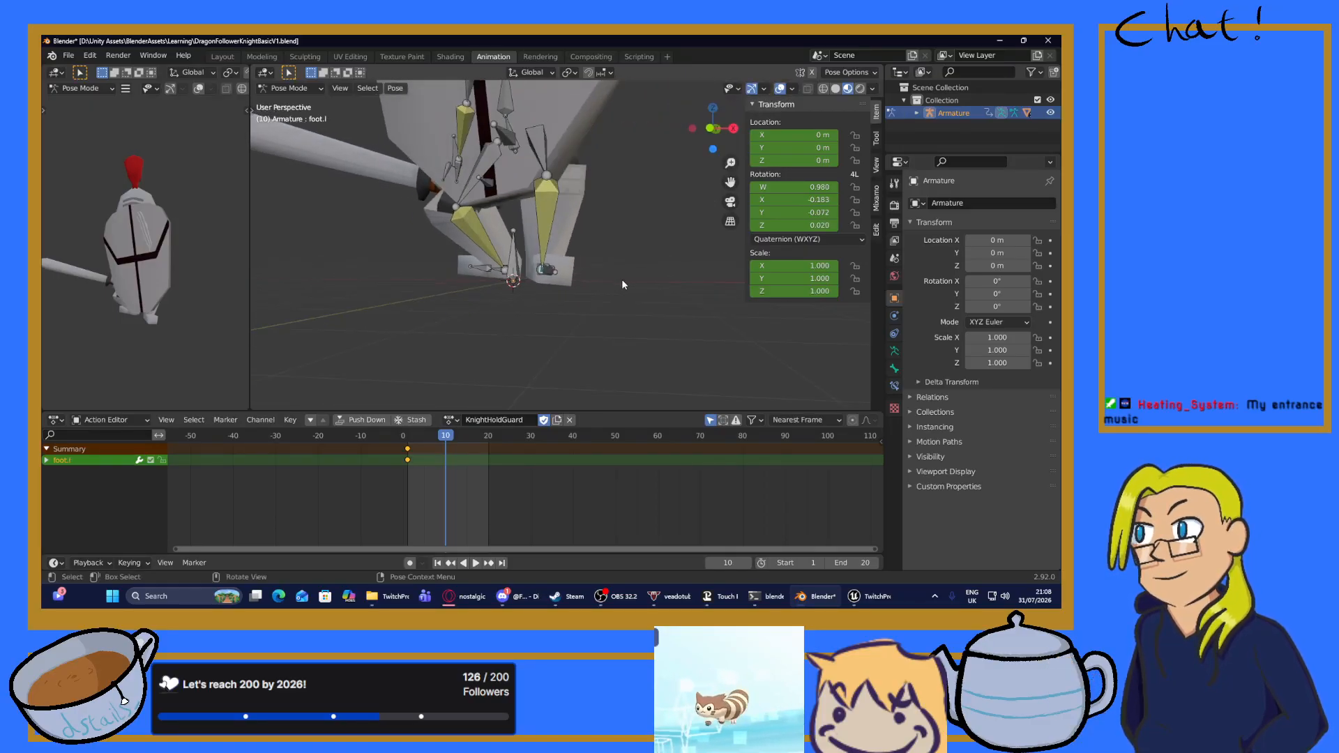
key("r")
key("y")
key("y")
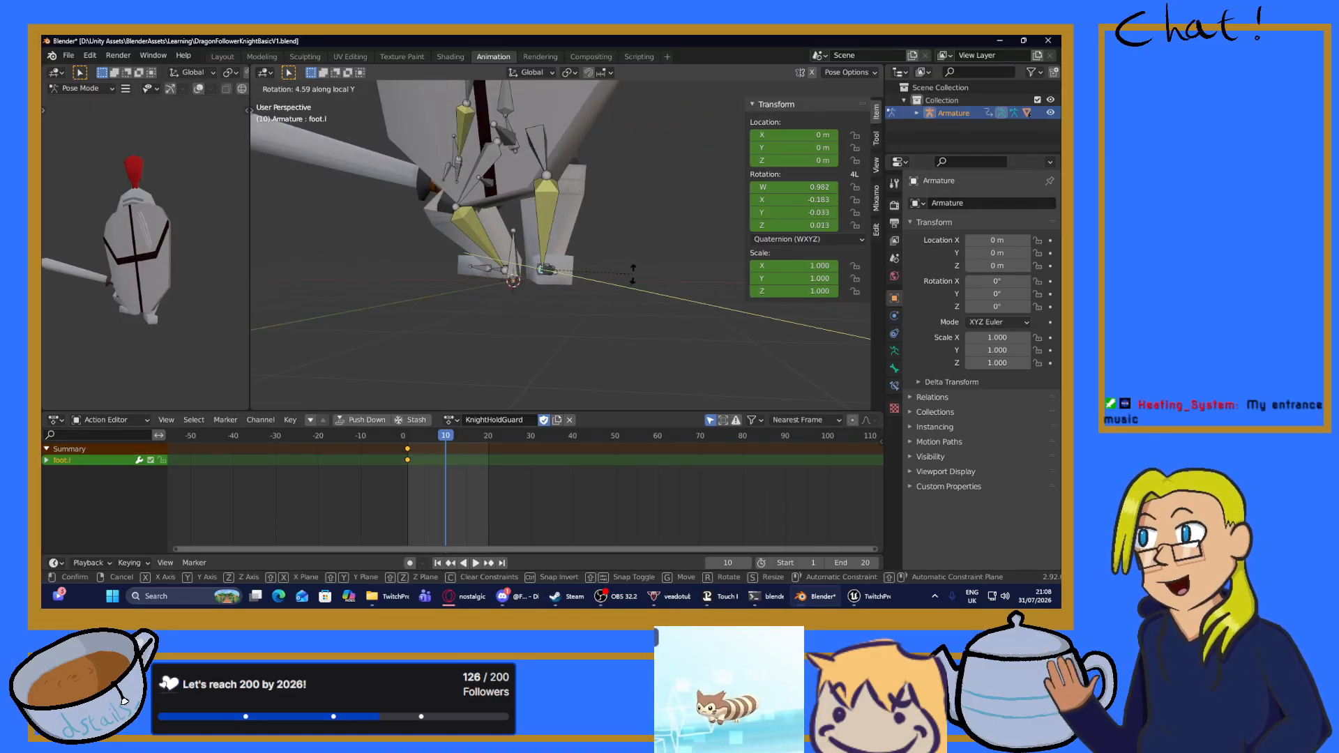
left_click(631, 277)
Select all bones and key their location, rotation and scale for the lowered pose at frame 10.
middle_click_drag(635, 277, 600, 302)
left_click(571, 324)
key("a")
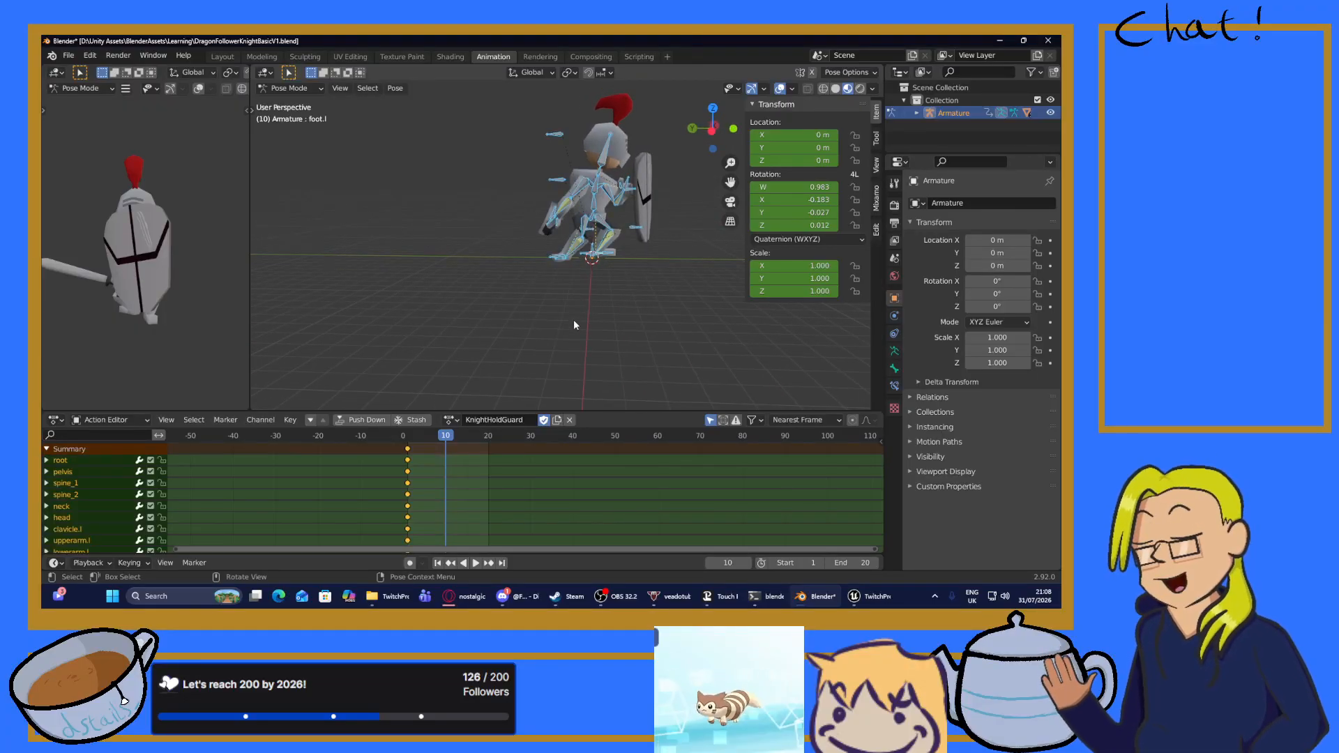
key("i")
left_click(560, 320)
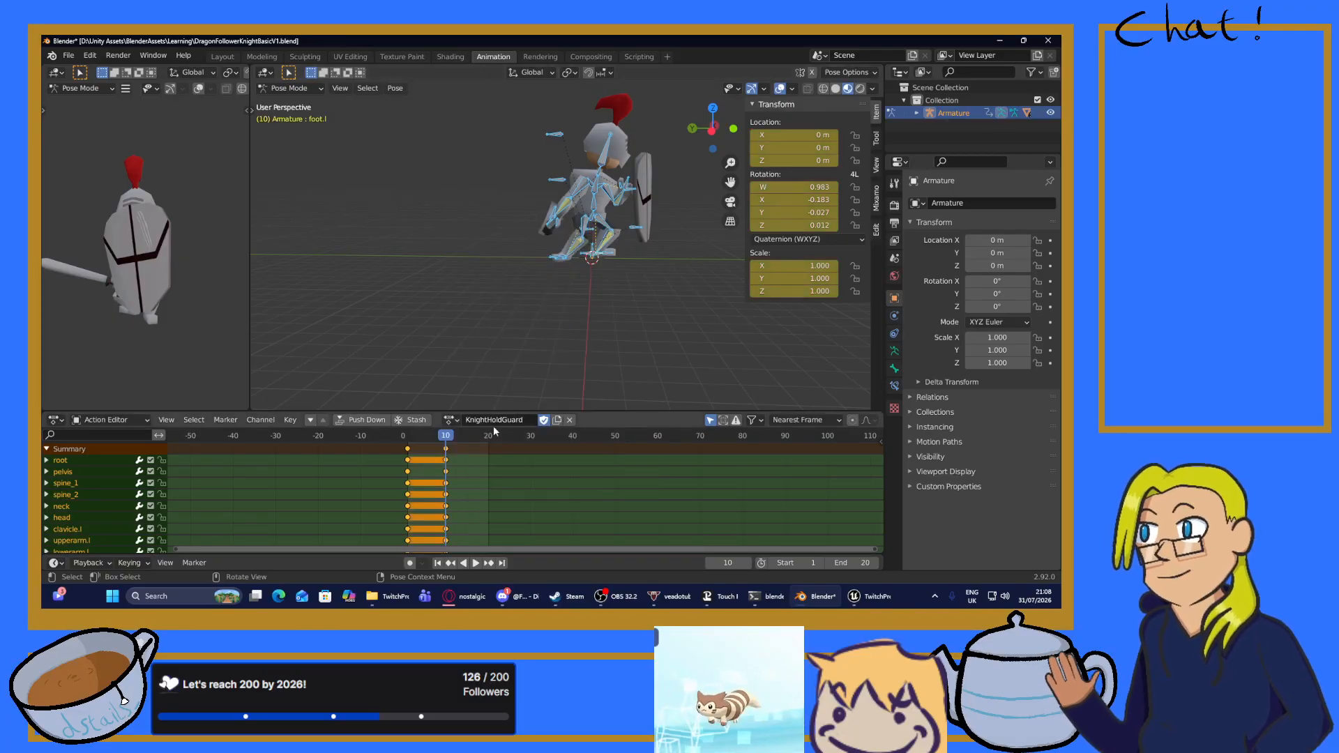
Preview the bobbing motion between the frame 1 and frame 10 poses.
left_click(405, 434)
key("space")
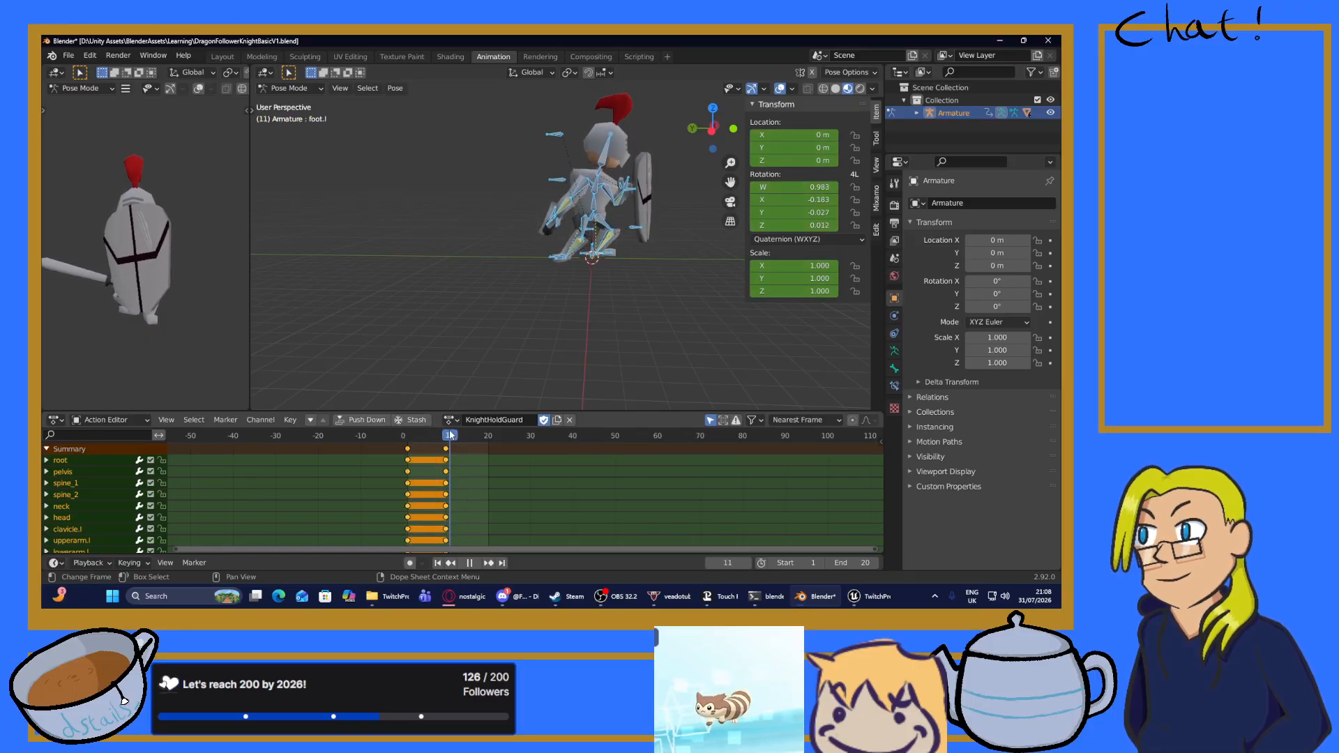
key("space")
left_click(424, 435)
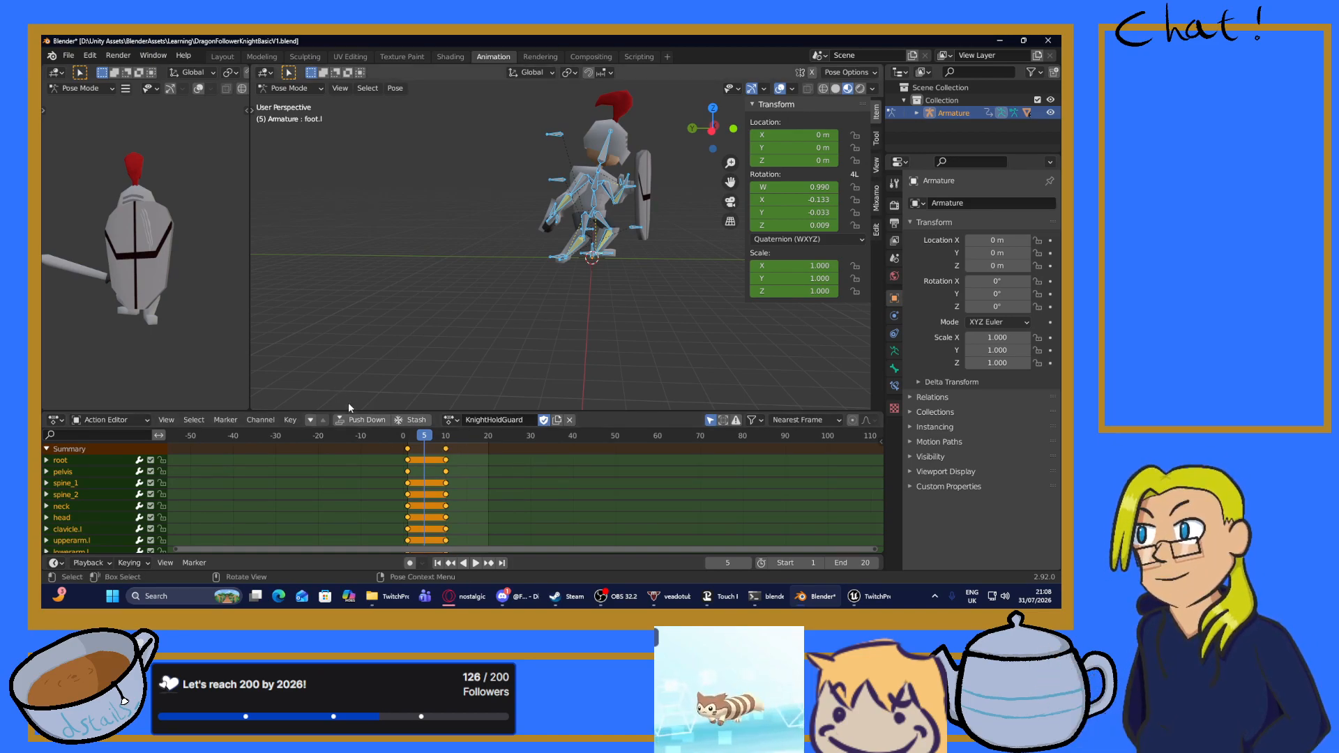
key("space")
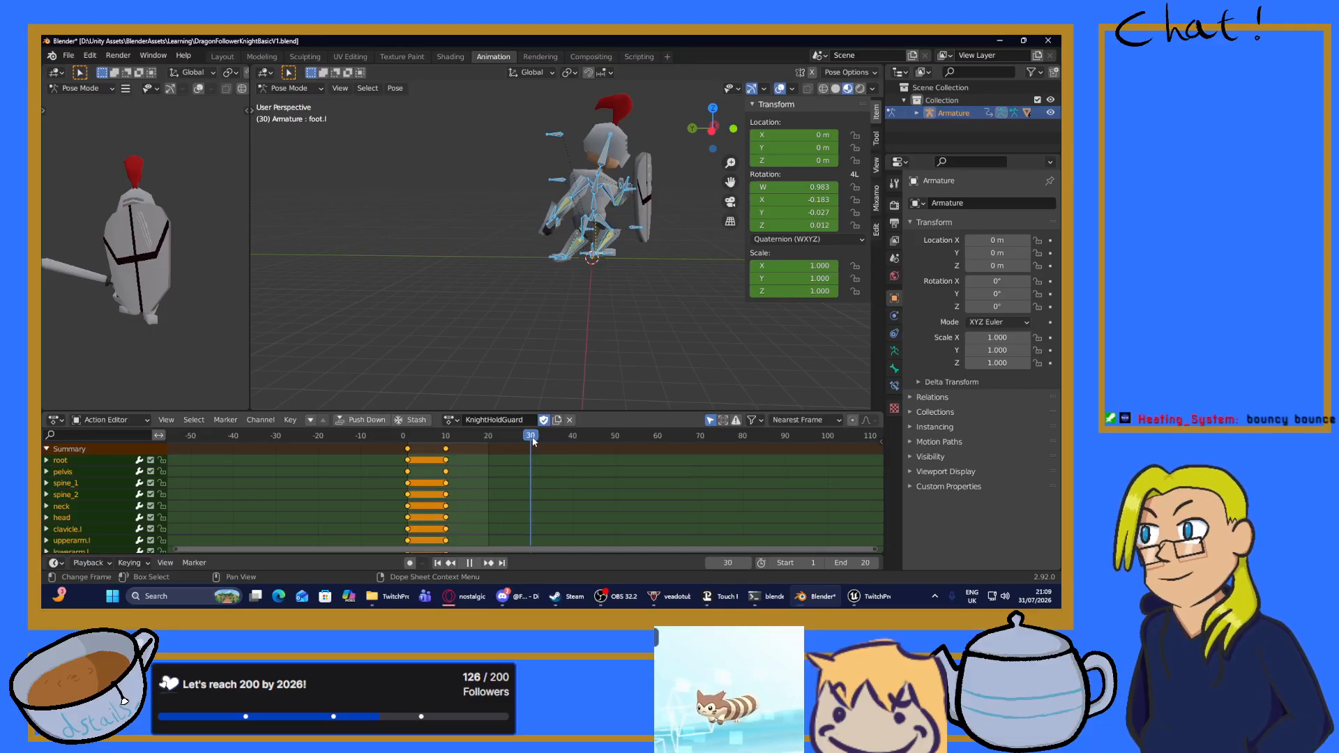
key("space")
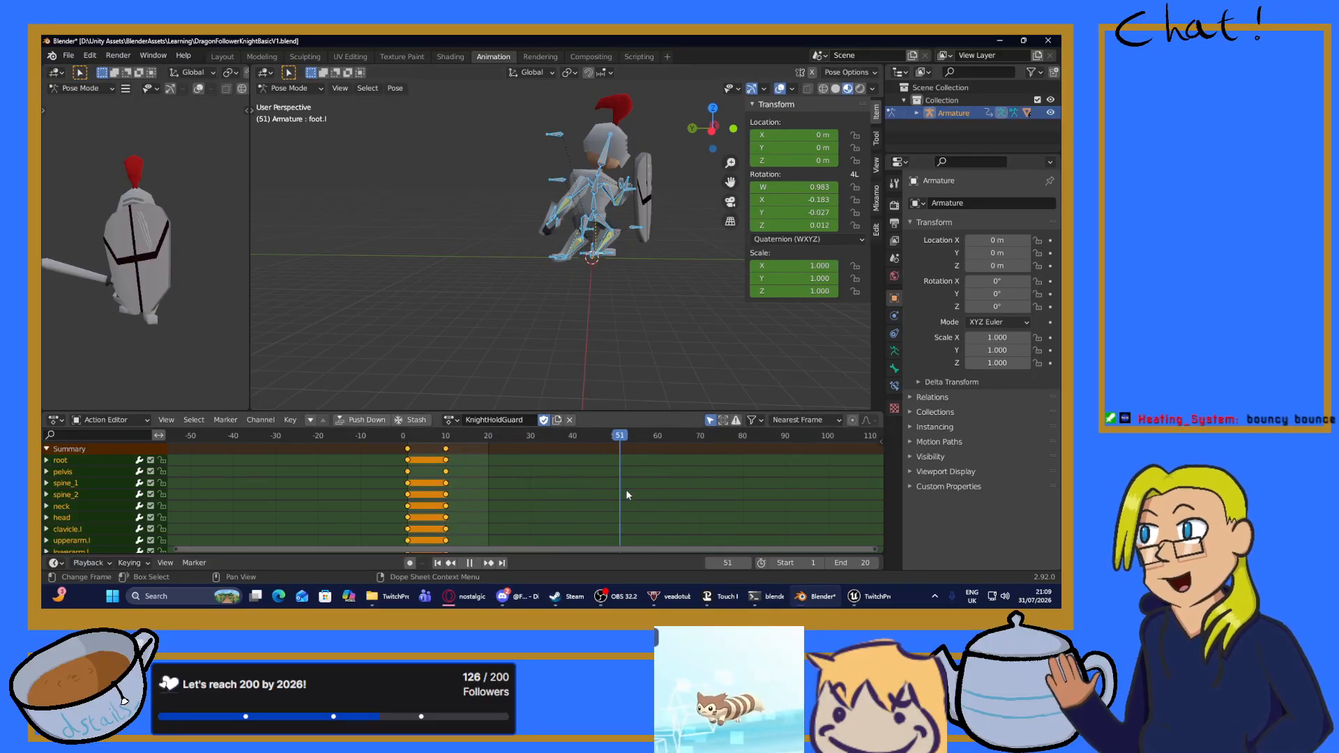
left_click_drag(606, 537, 420, 479)
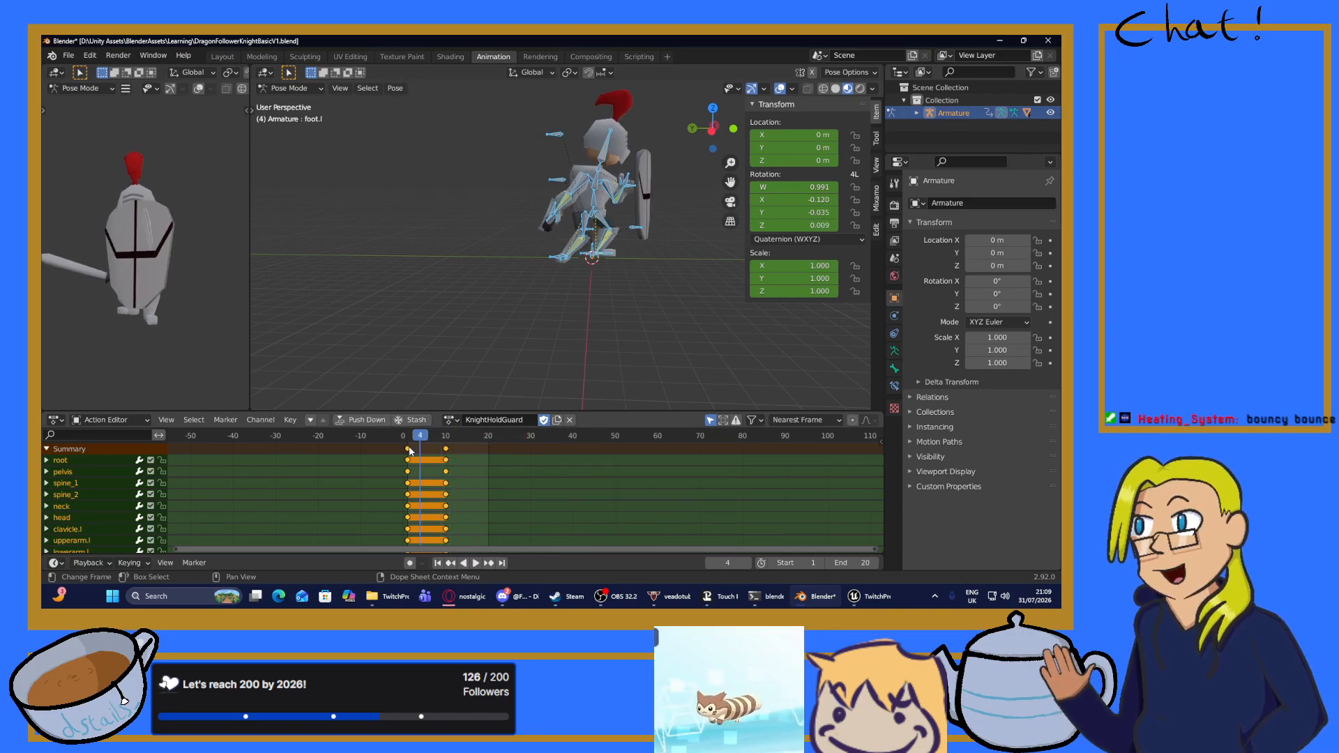
Copy the frame 1 keyframes and paste them at frame 20.
left_click(409, 449)
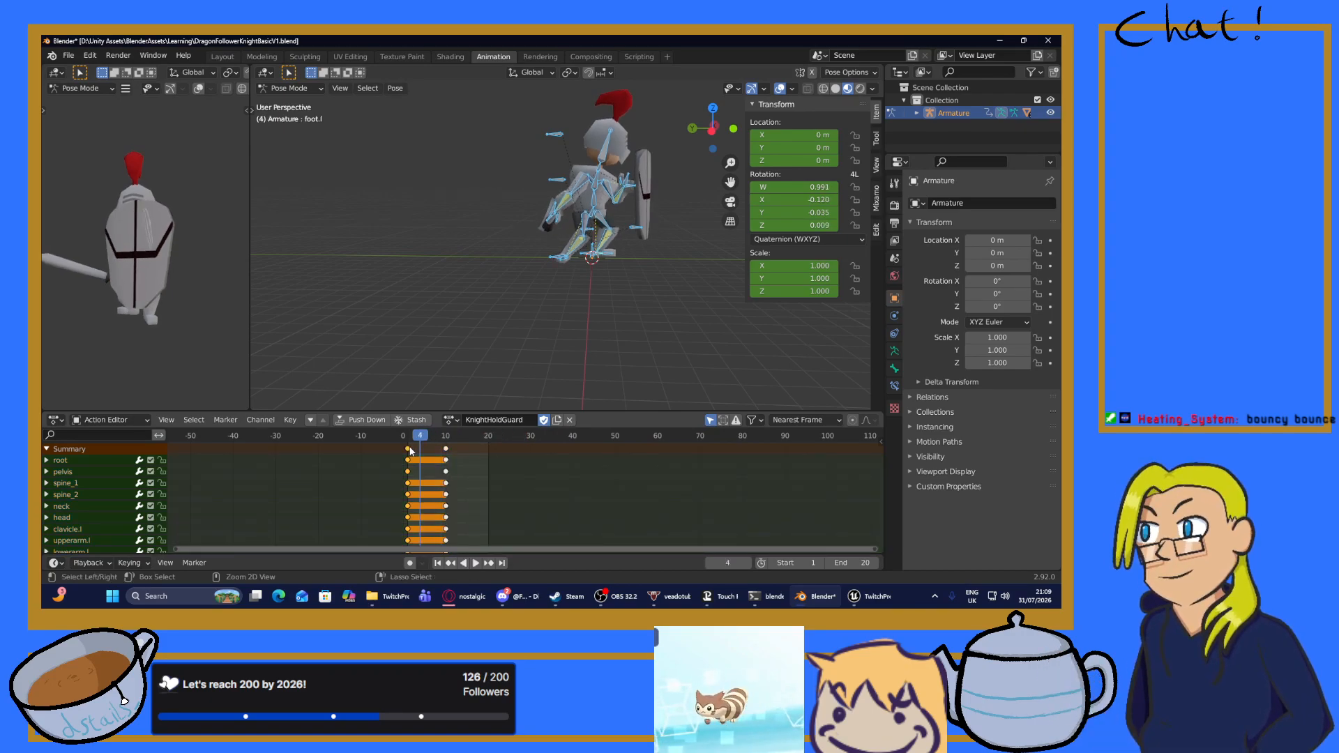
right_click(410, 452)
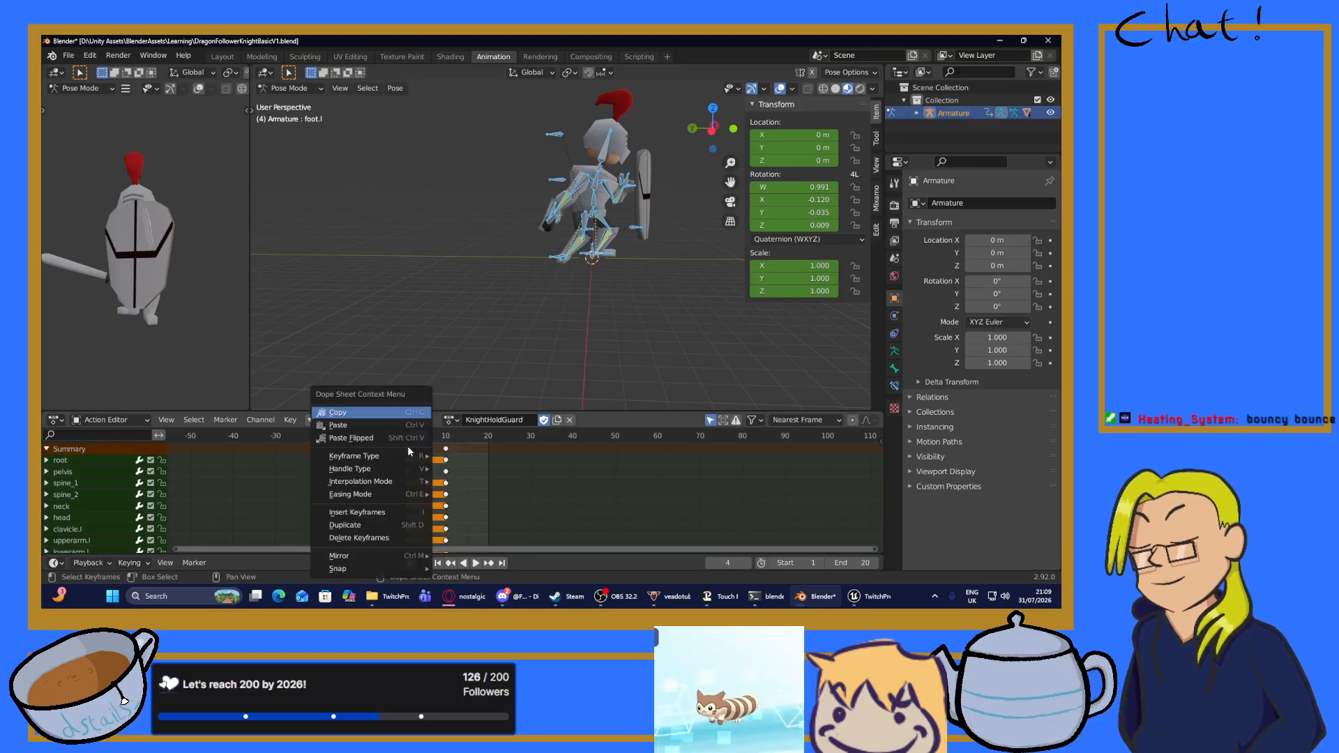
left_click(348, 412)
key("space")
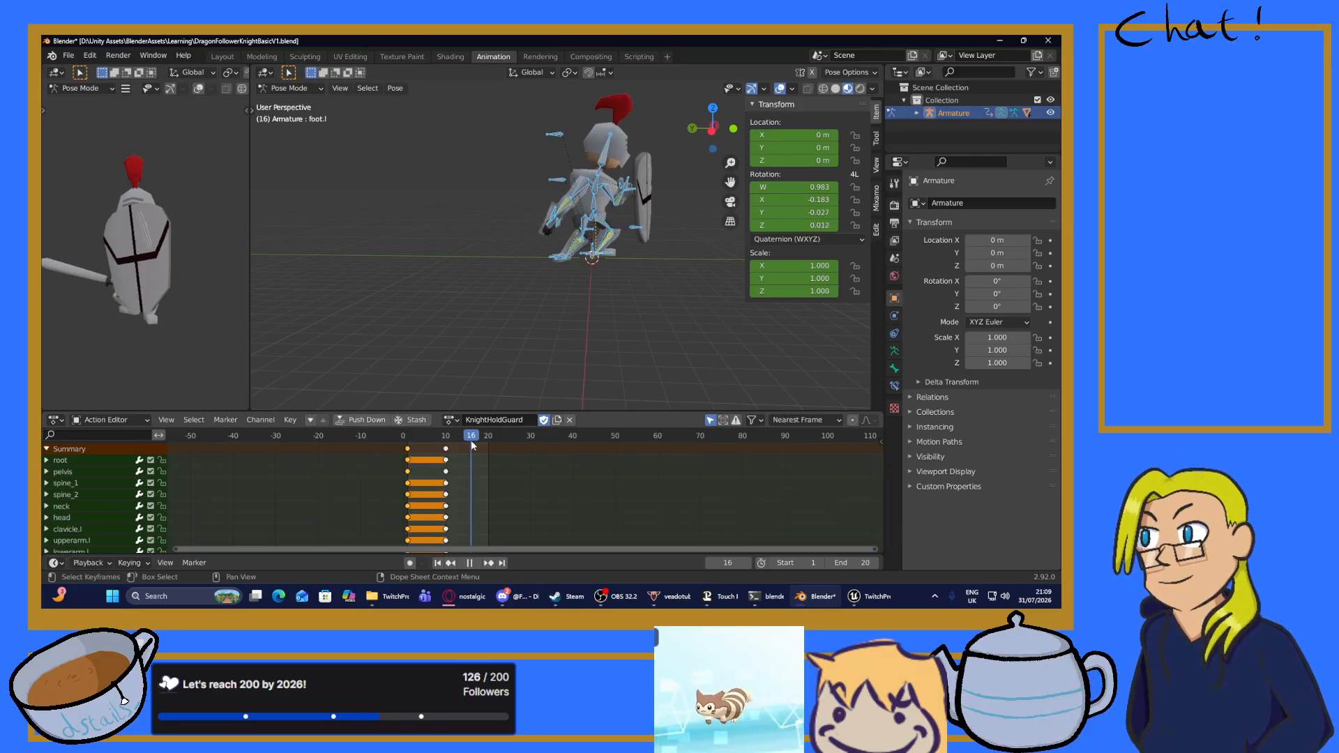
key("space")
right_click(486, 441)
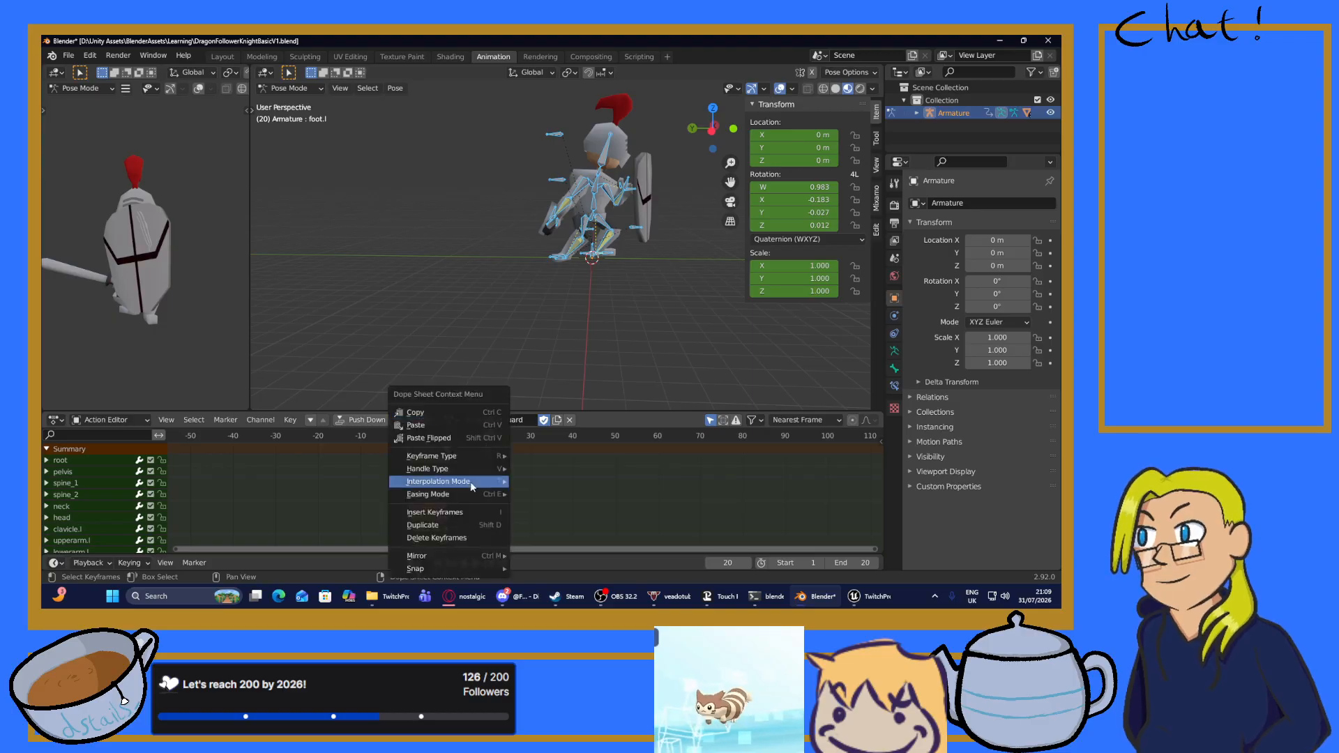
left_click(428, 438)
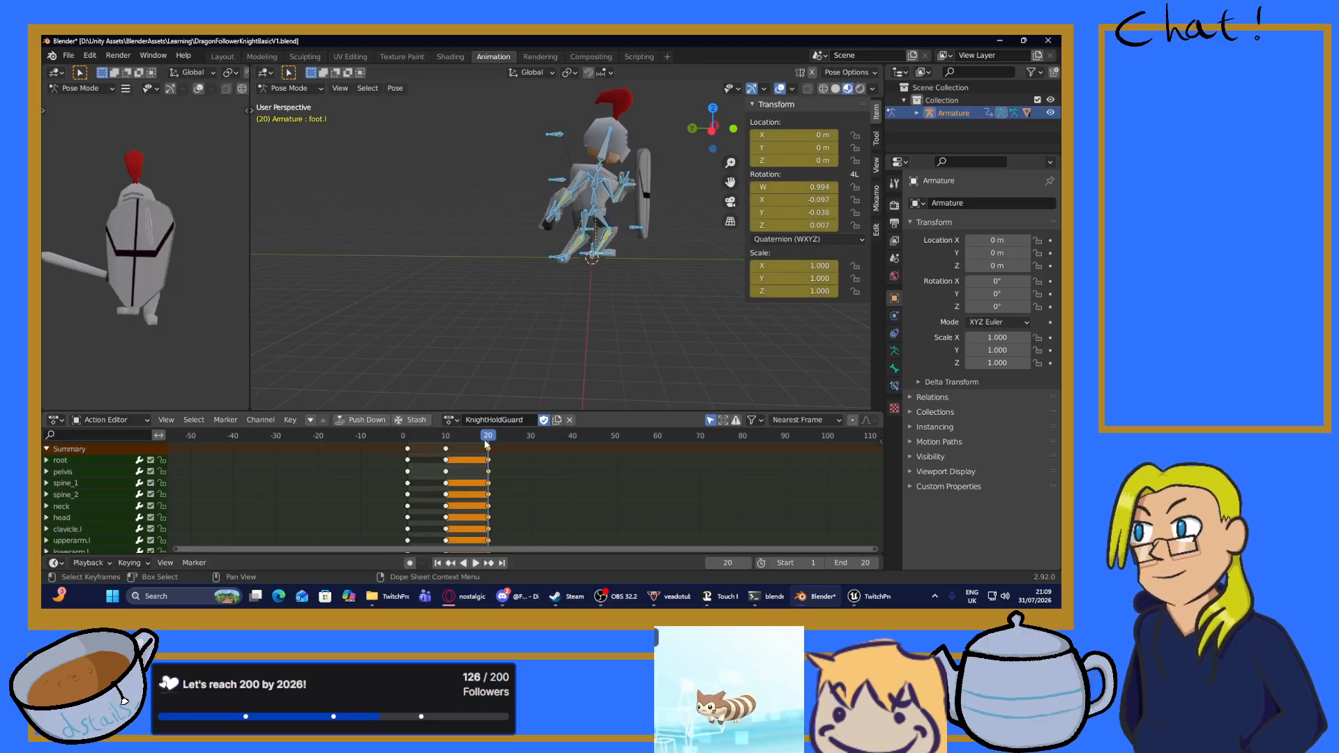
Copy the frame 10 keyframes and paste them at frame 30.
right_click(445, 452)
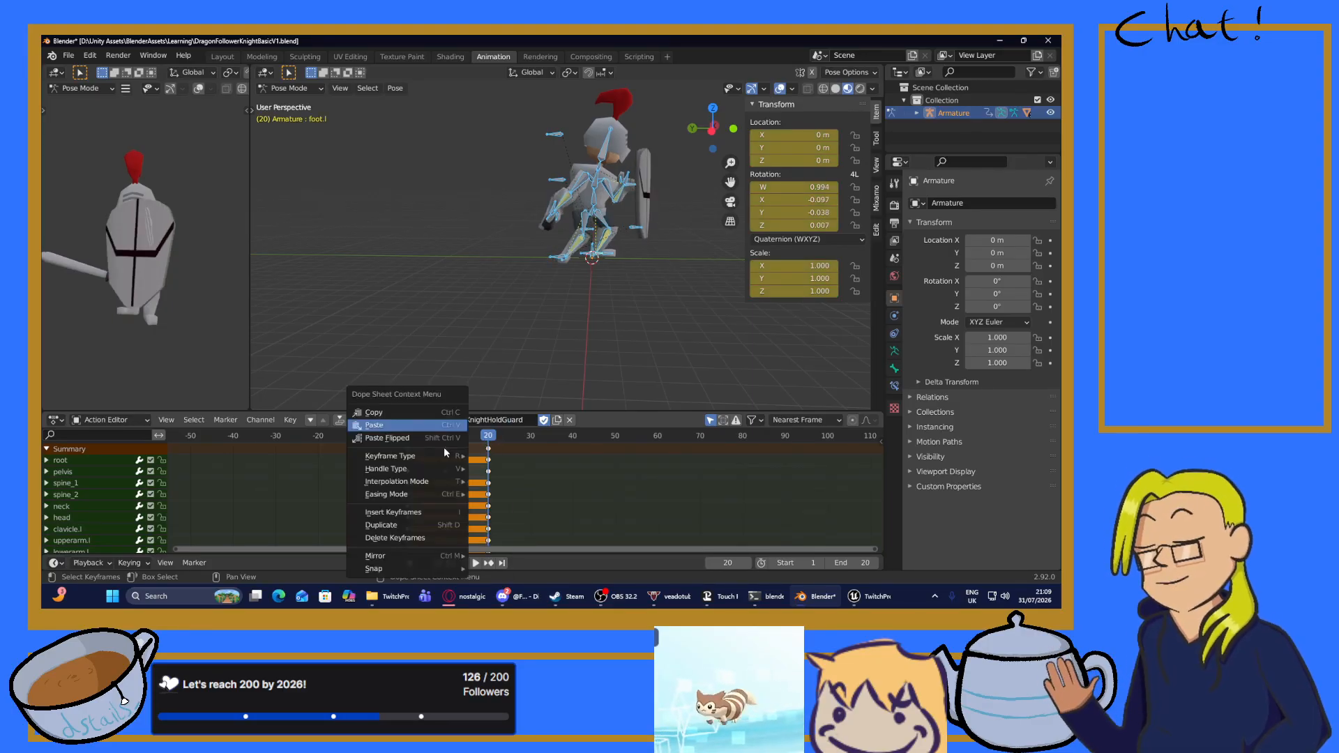
left_click(411, 428)
left_click(528, 439)
left_click_drag(528, 439, 530, 441)
right_click(530, 453)
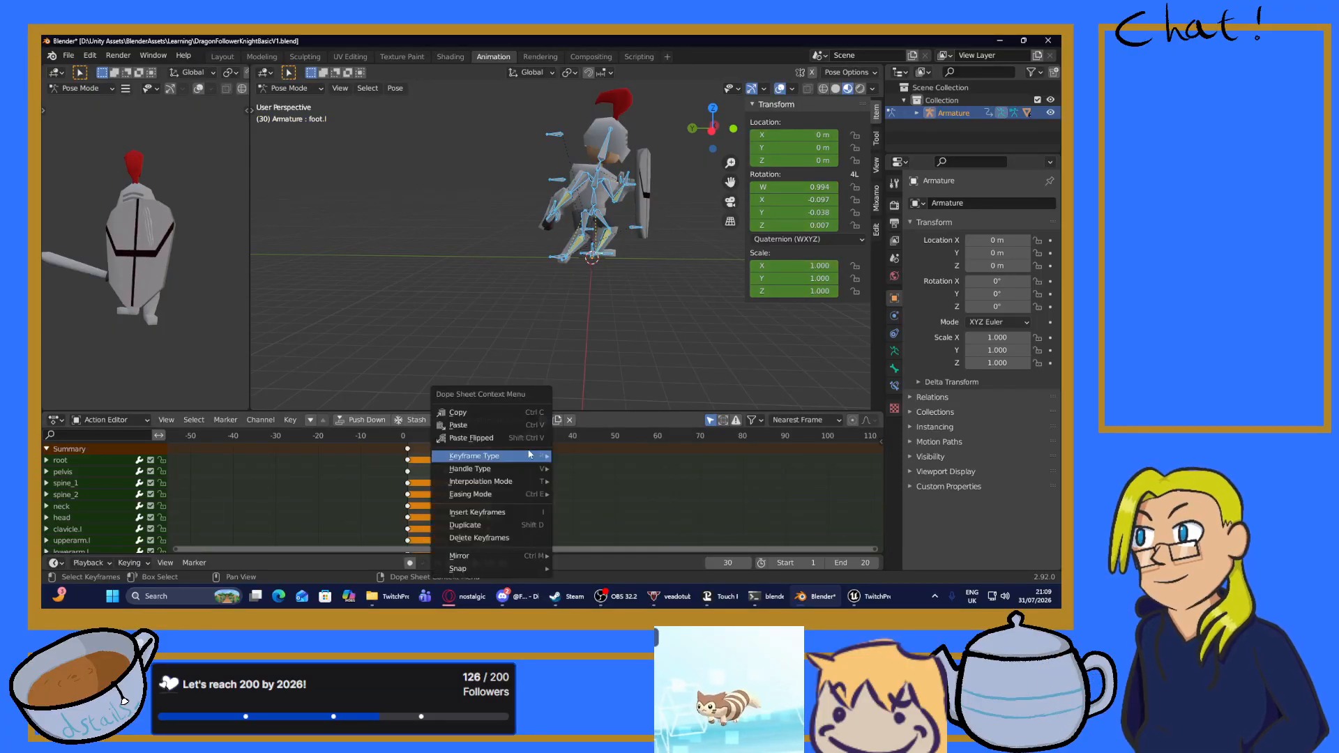
left_click(477, 425)
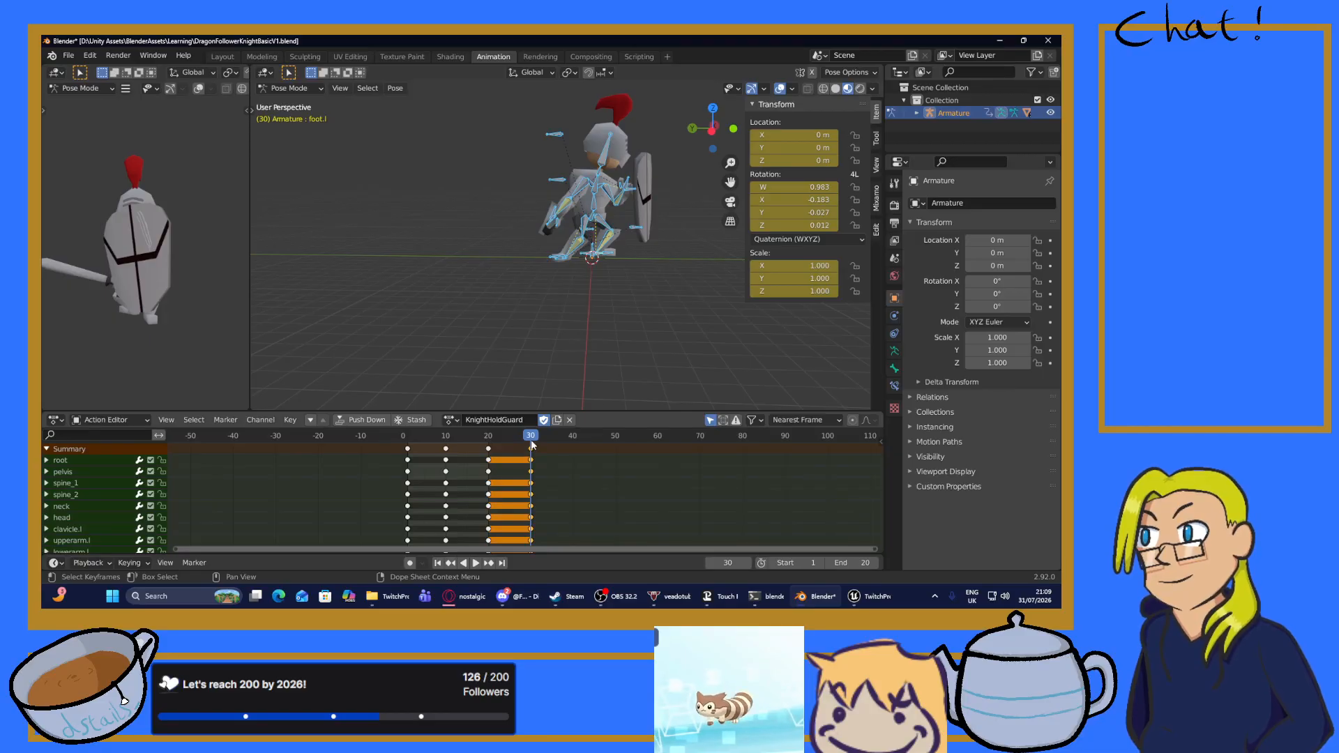
Set the animation's end frame to 30 and play back the guard loop from another viewing angle.
left_click(850, 563)
type("30")
key("Return")
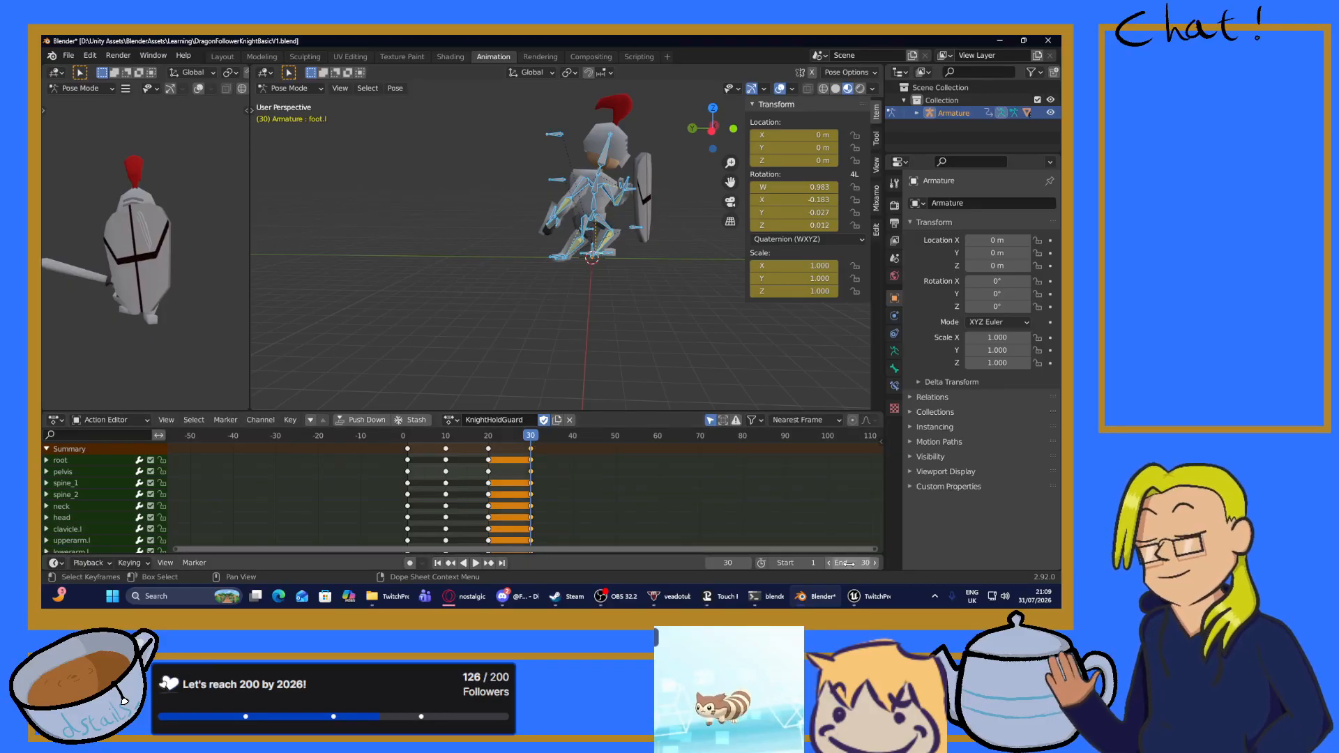
left_click(475, 564)
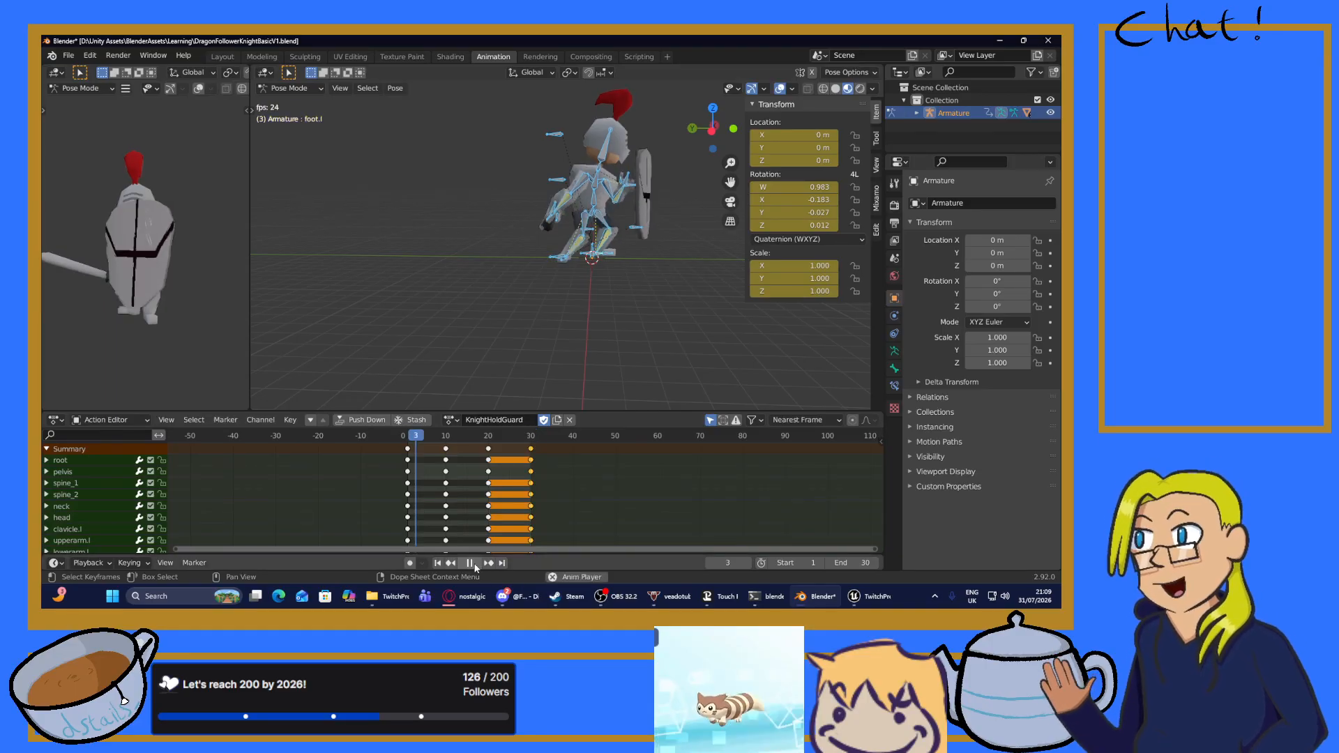
middle_click_drag(659, 382, 417, 288)
left_click(470, 562)
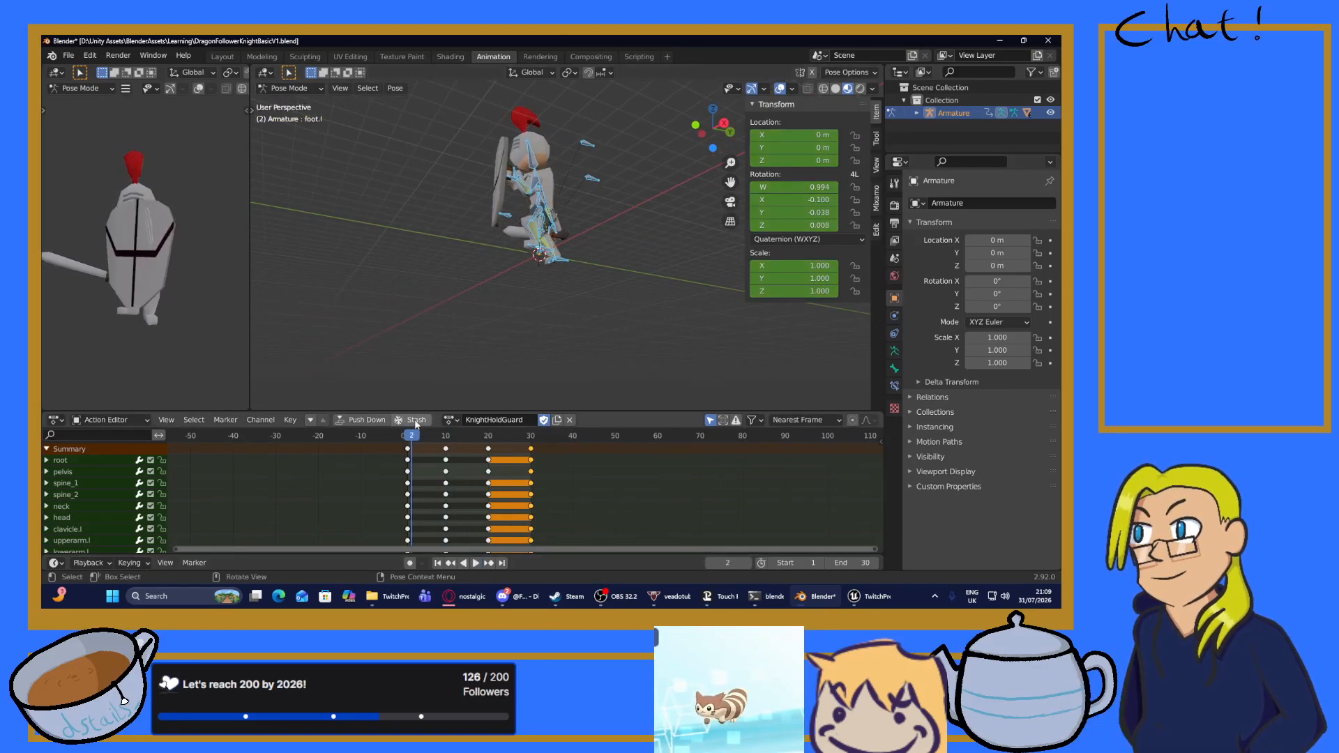
Scrub through the keyed frames up to and past frame 30 to check the bobbing poses.
key("space")
left_click_drag(420, 437, 527, 476)
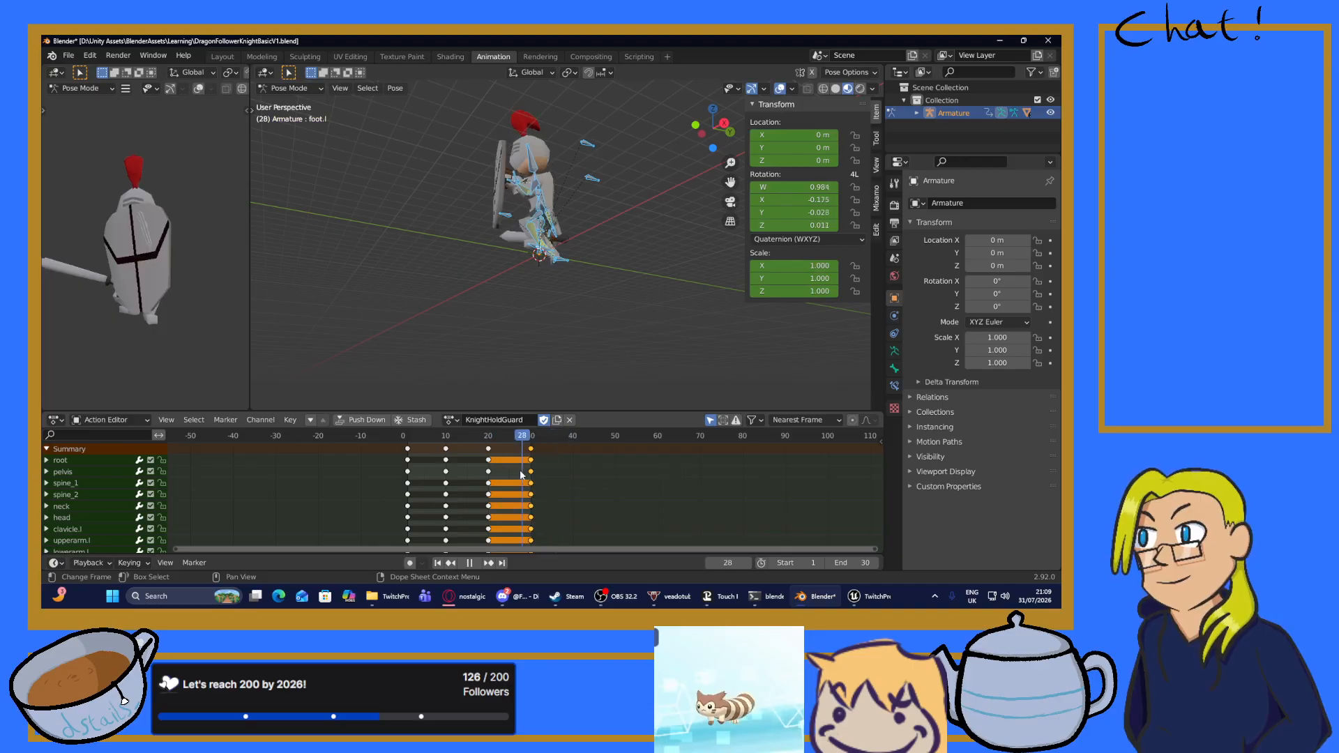
key("space")
middle_click_drag(454, 305, 605, 361)
left_click_drag(486, 435, 550, 453)
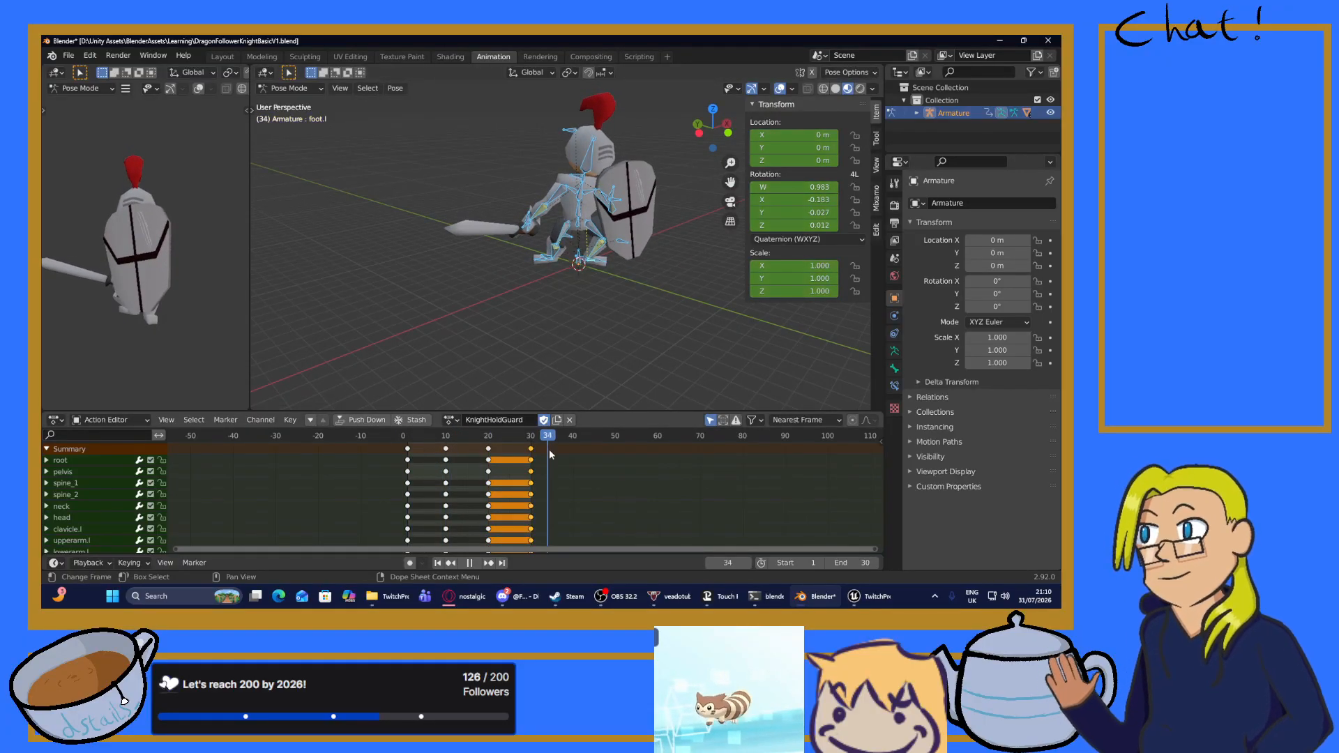
Set the animation's end frame to 40 and paste a copy of the frame 1 keyframes at frame 40.
left_click(852, 562)
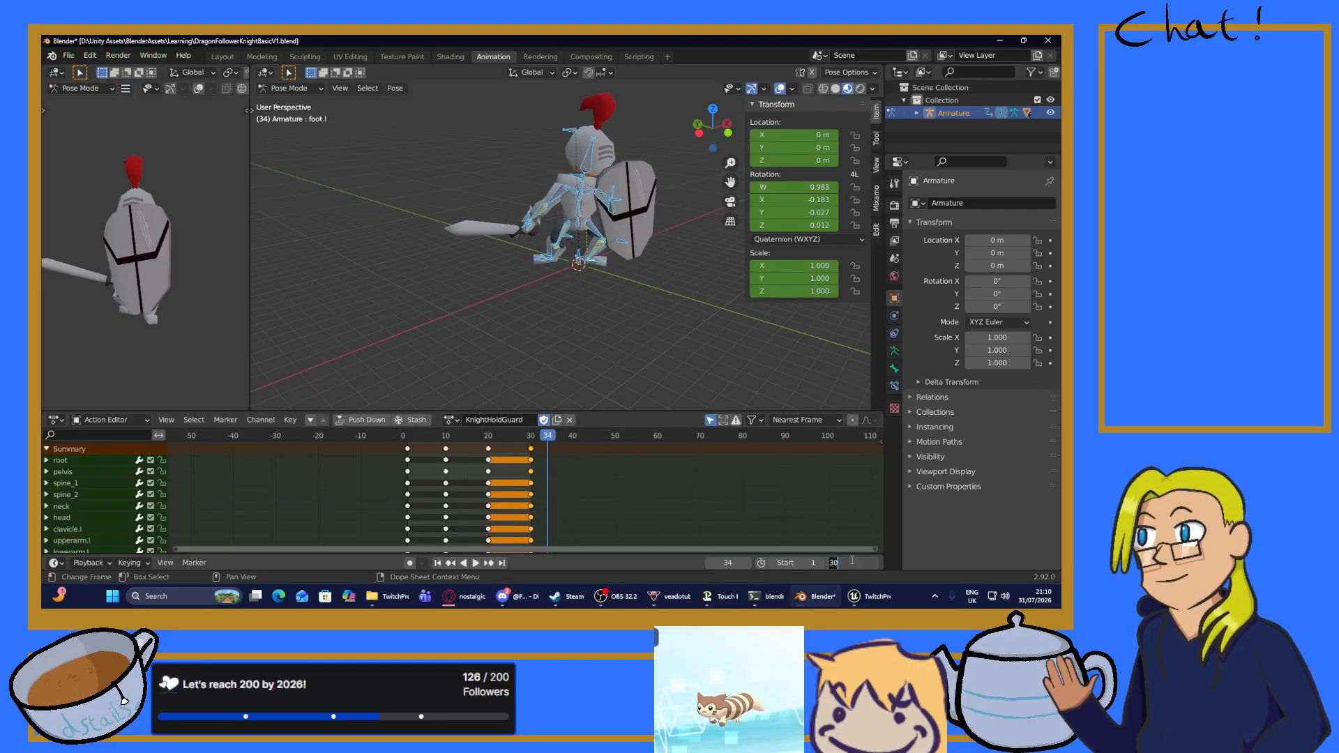
key("Return")
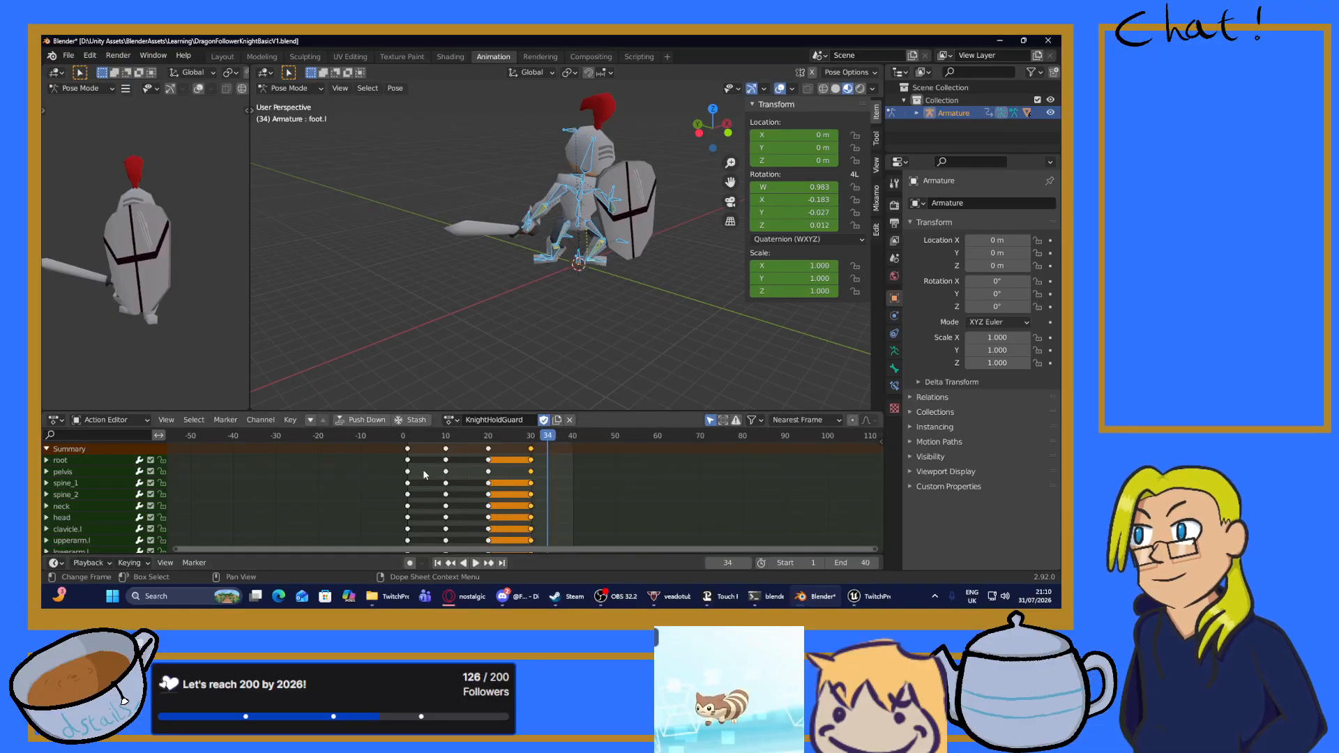
left_click(406, 448)
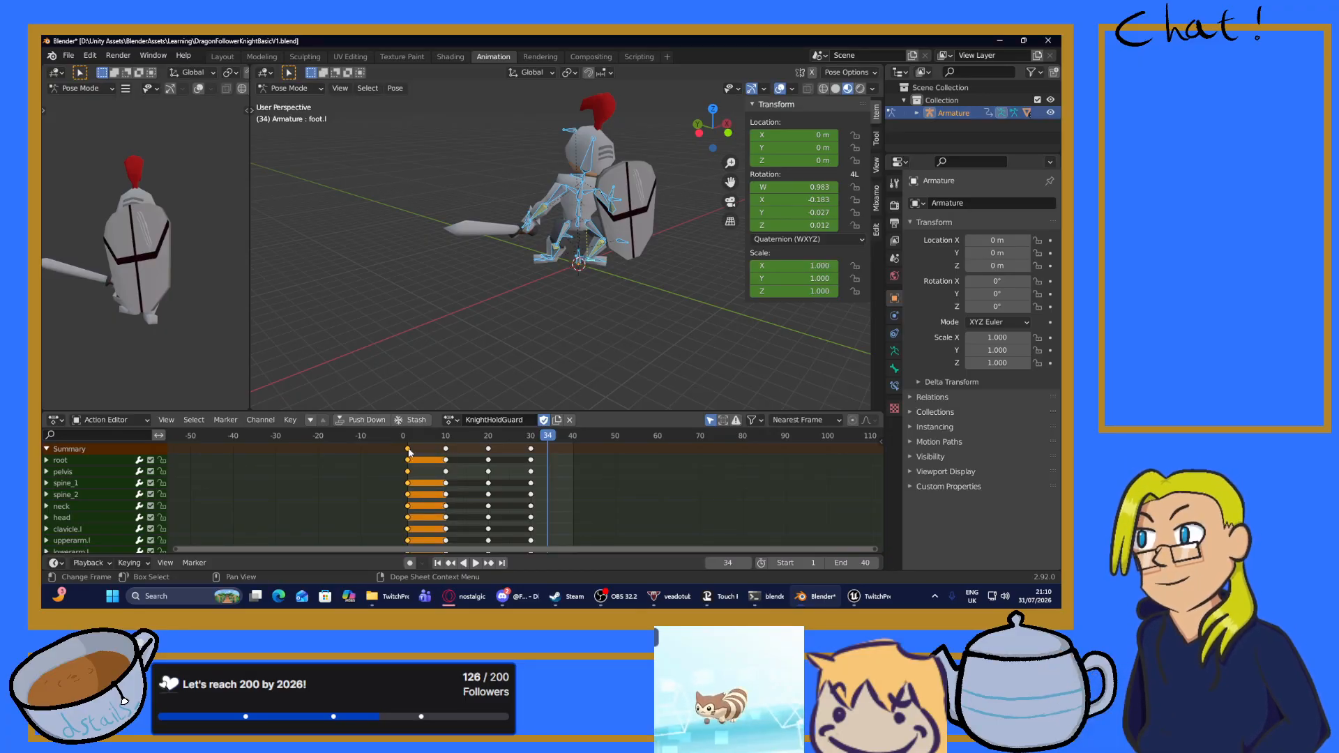
right_click(406, 449)
left_click(350, 413)
left_click_drag(554, 437, 571, 439)
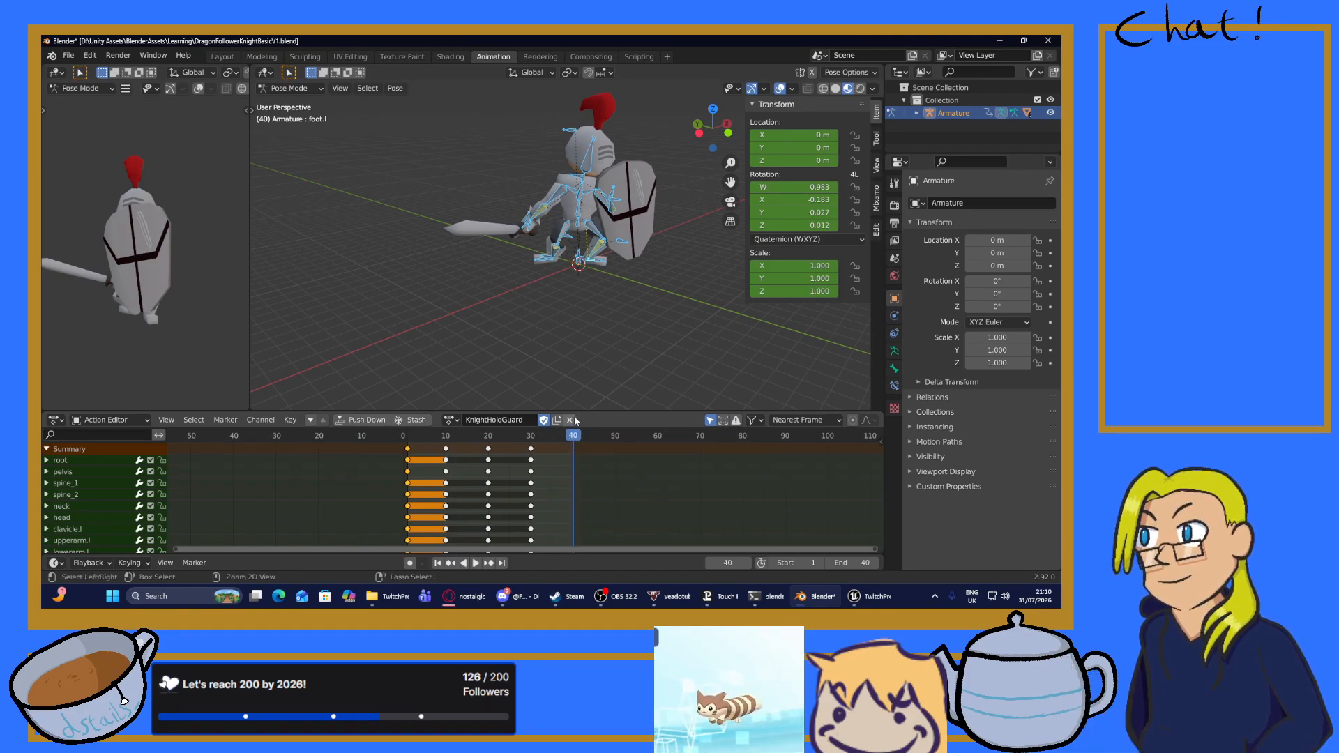
right_click(570, 446)
left_click(507, 427)
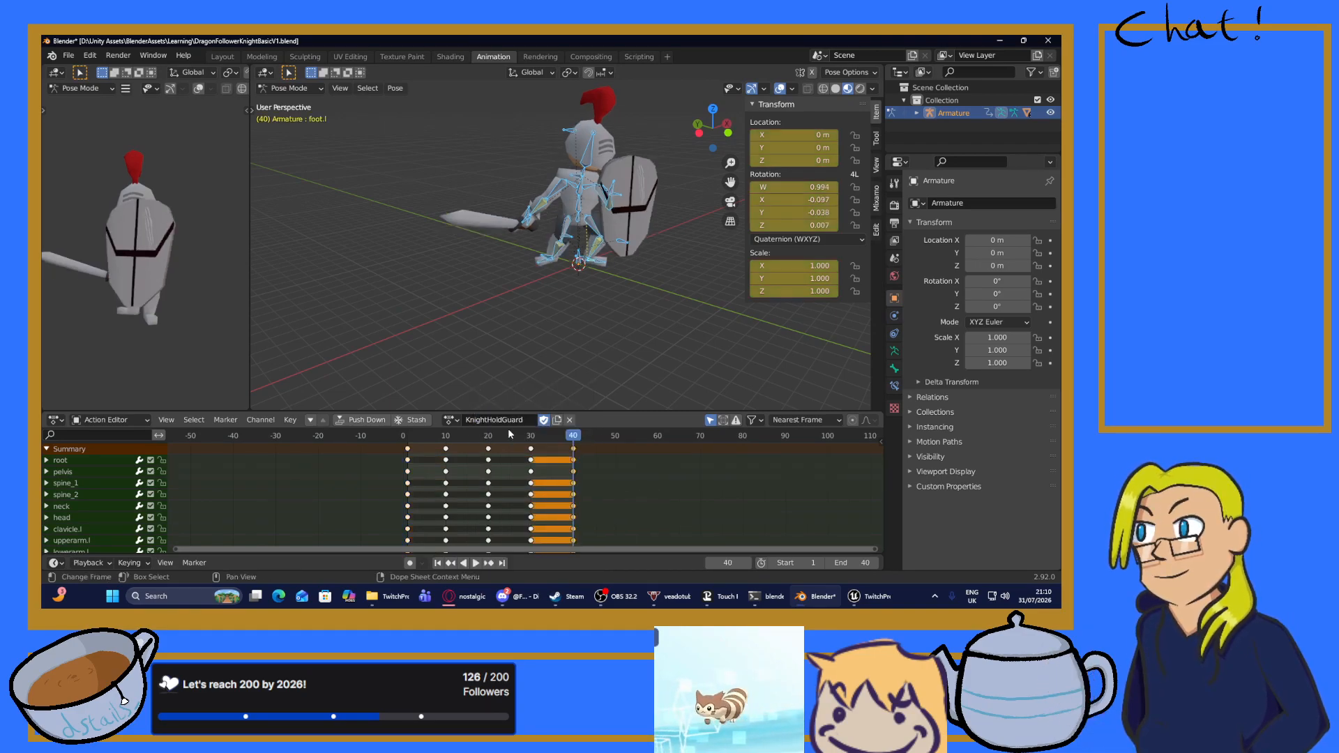
Scrub and play the 40-frame guard loop, inspecting the knight's bobbing from an angled view, both close up and from afar.
key("space")
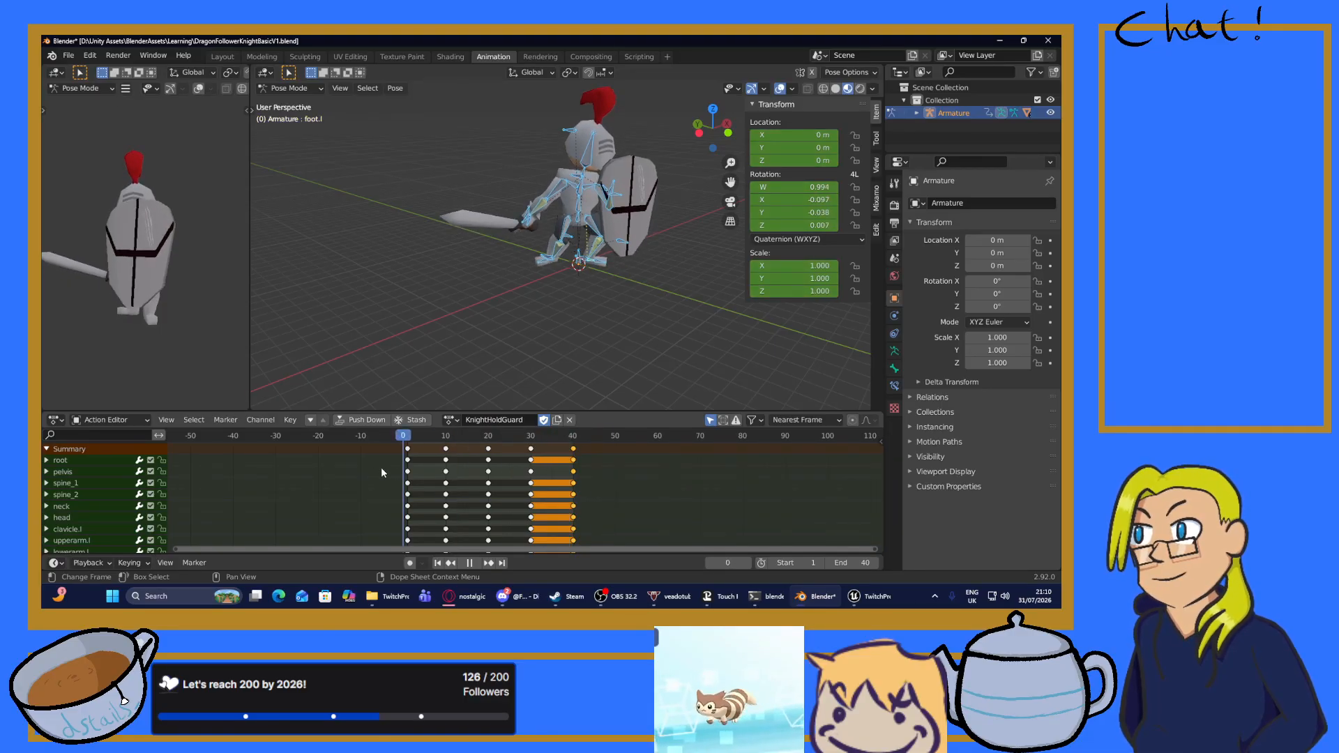
left_click_drag(490, 475, 481, 474)
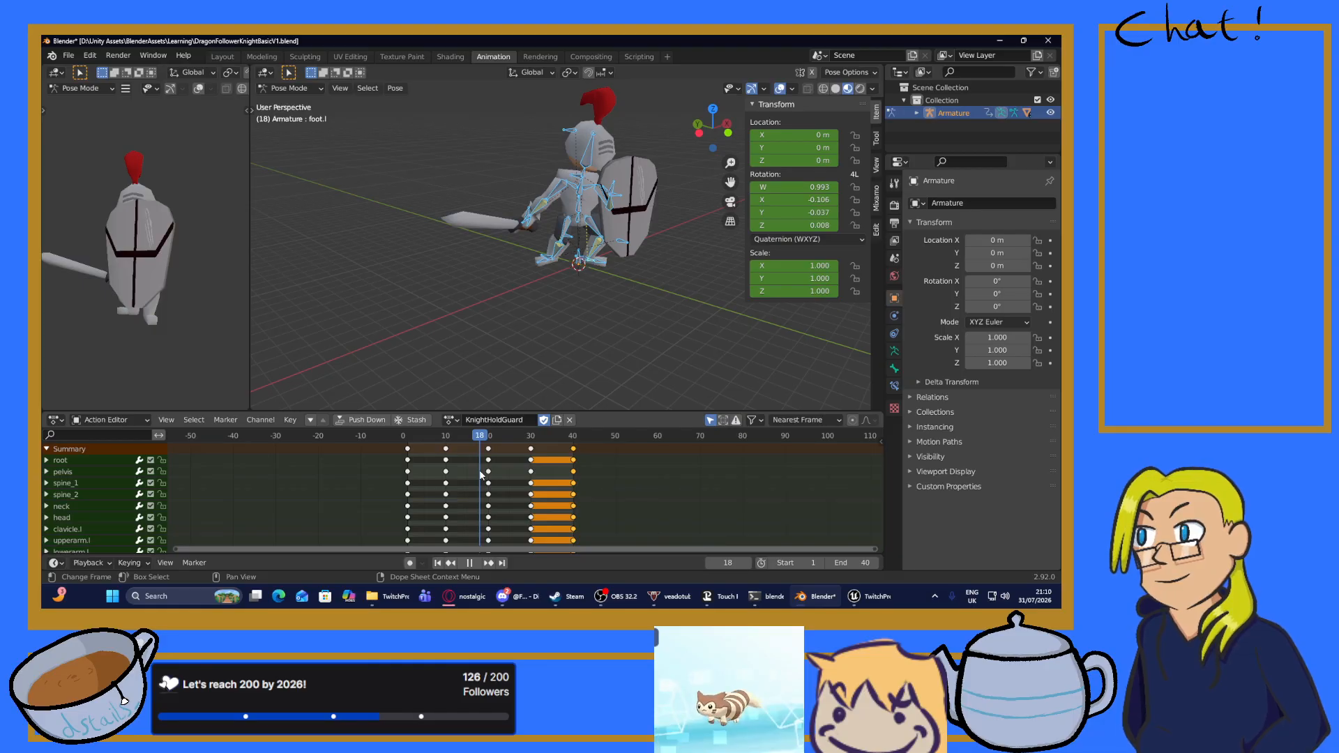
key("Escape")
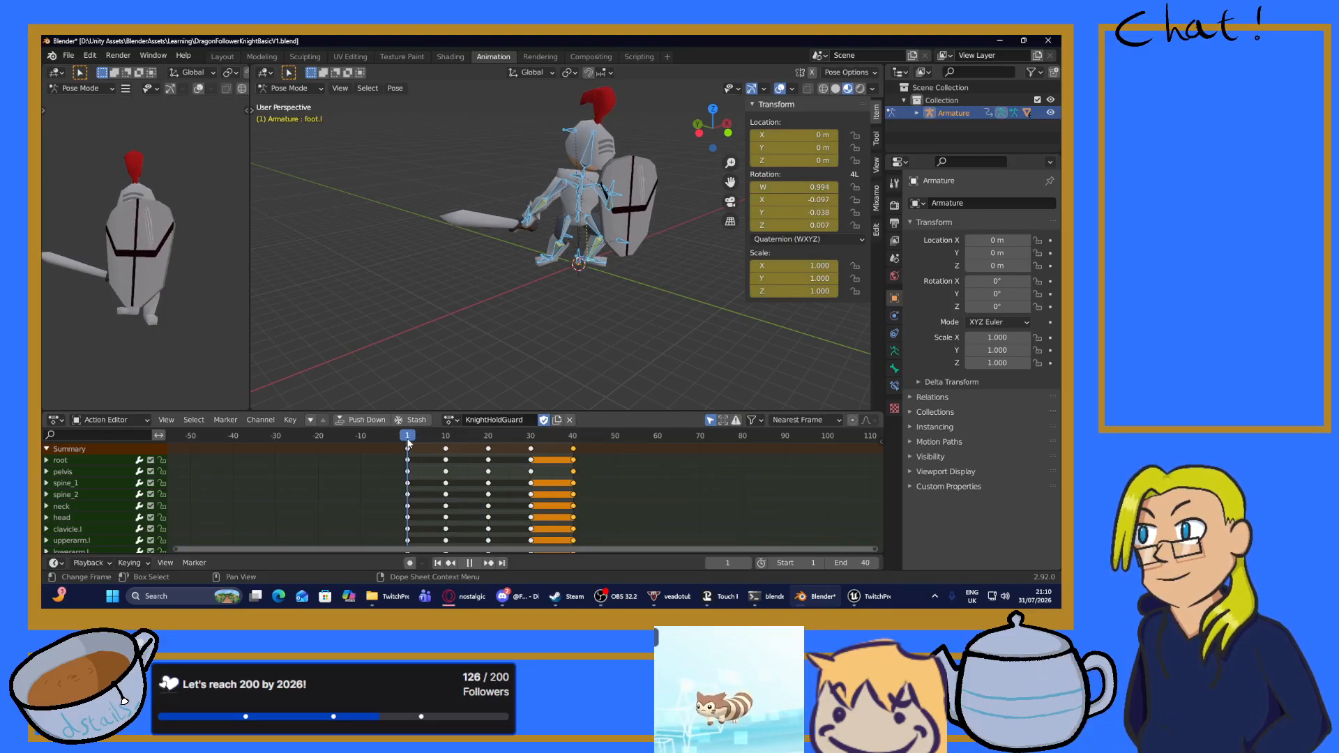
left_click(470, 563)
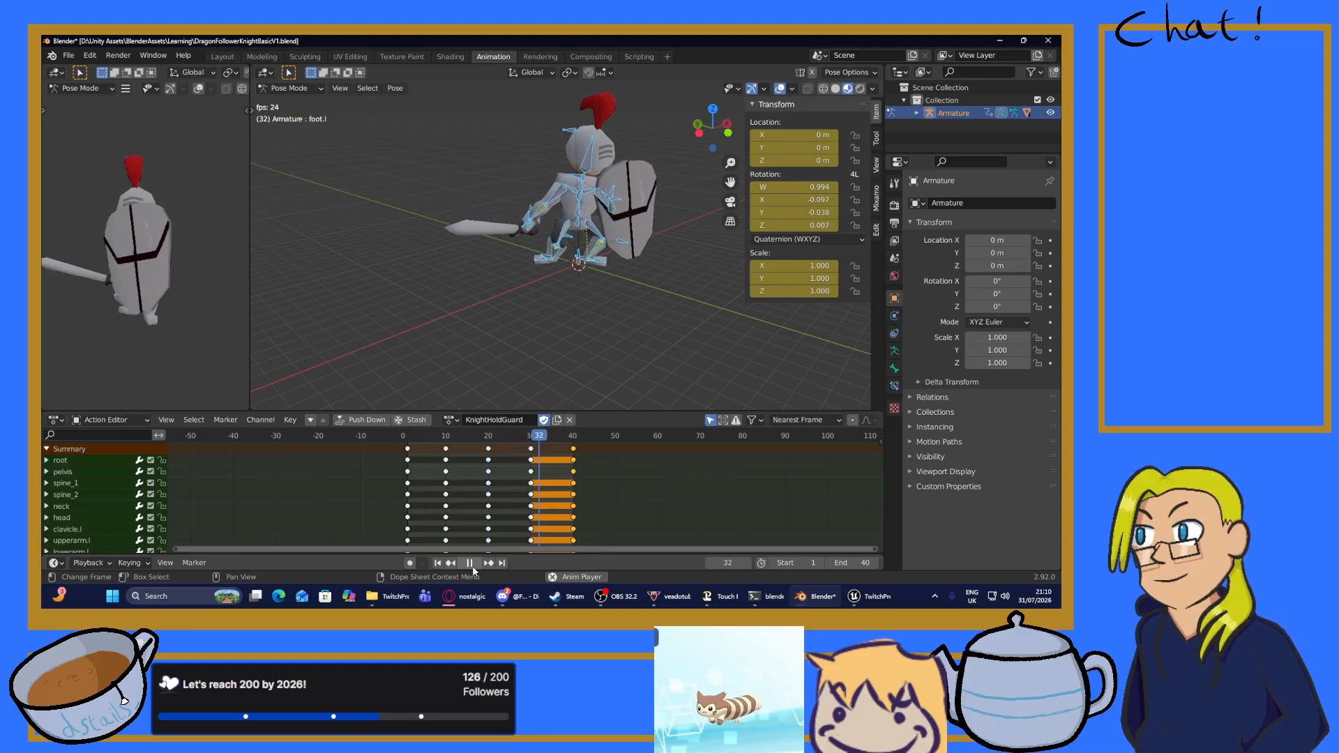
middle_click_drag(139, 346, 221, 347)
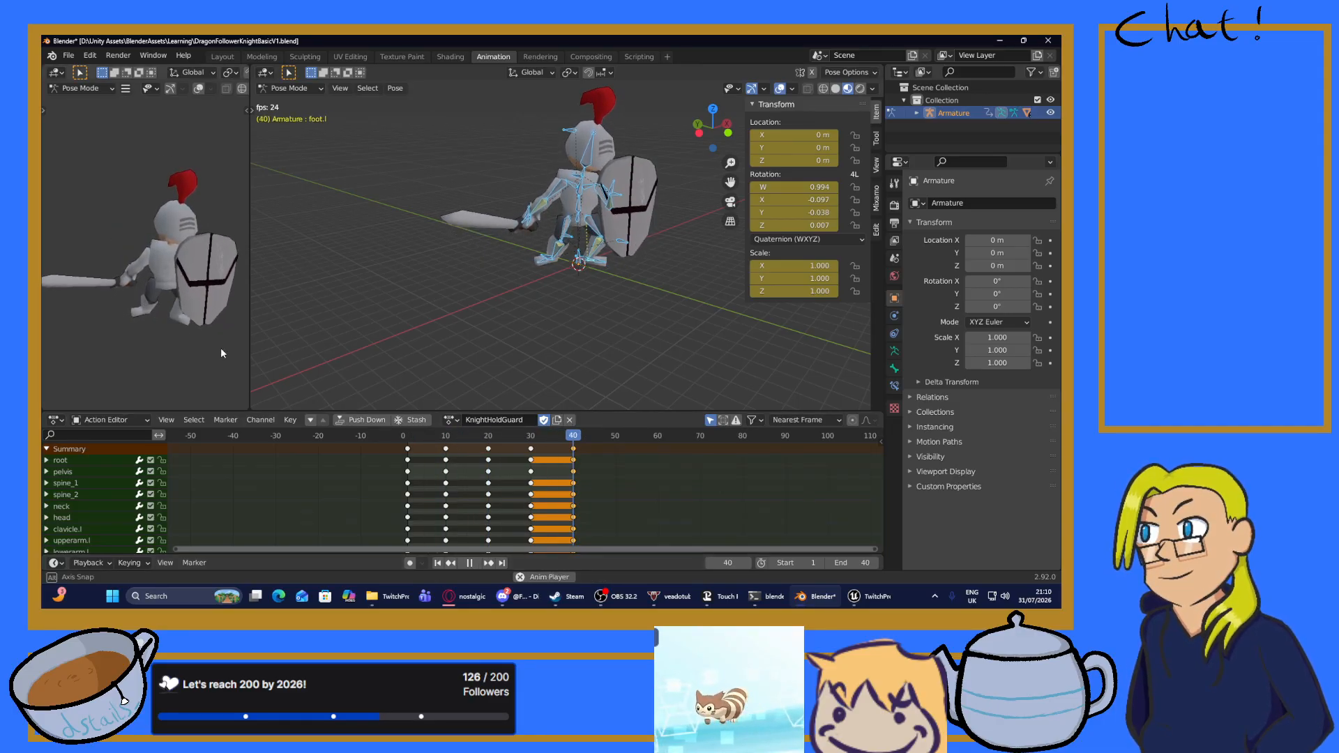
scroll(176, 287, "up", 4)
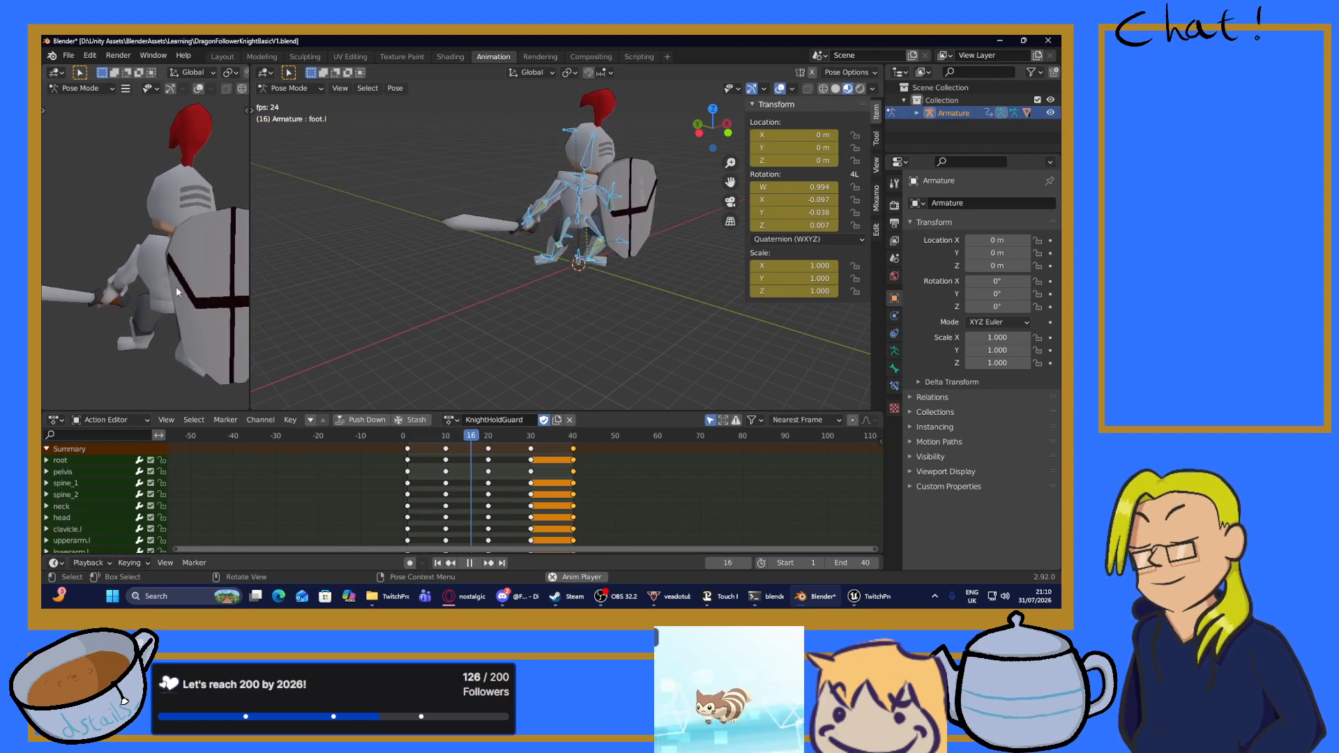
scroll(176, 286, "down", 4)
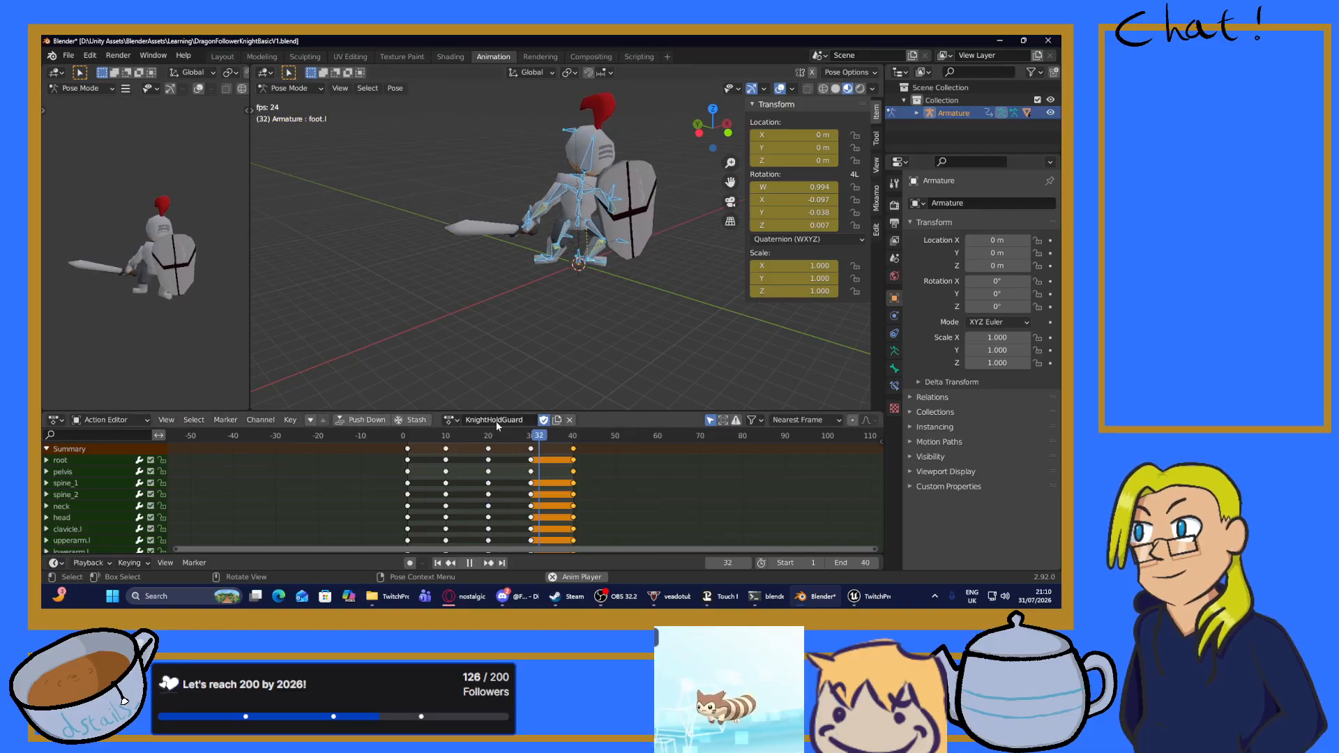
left_click(470, 562)
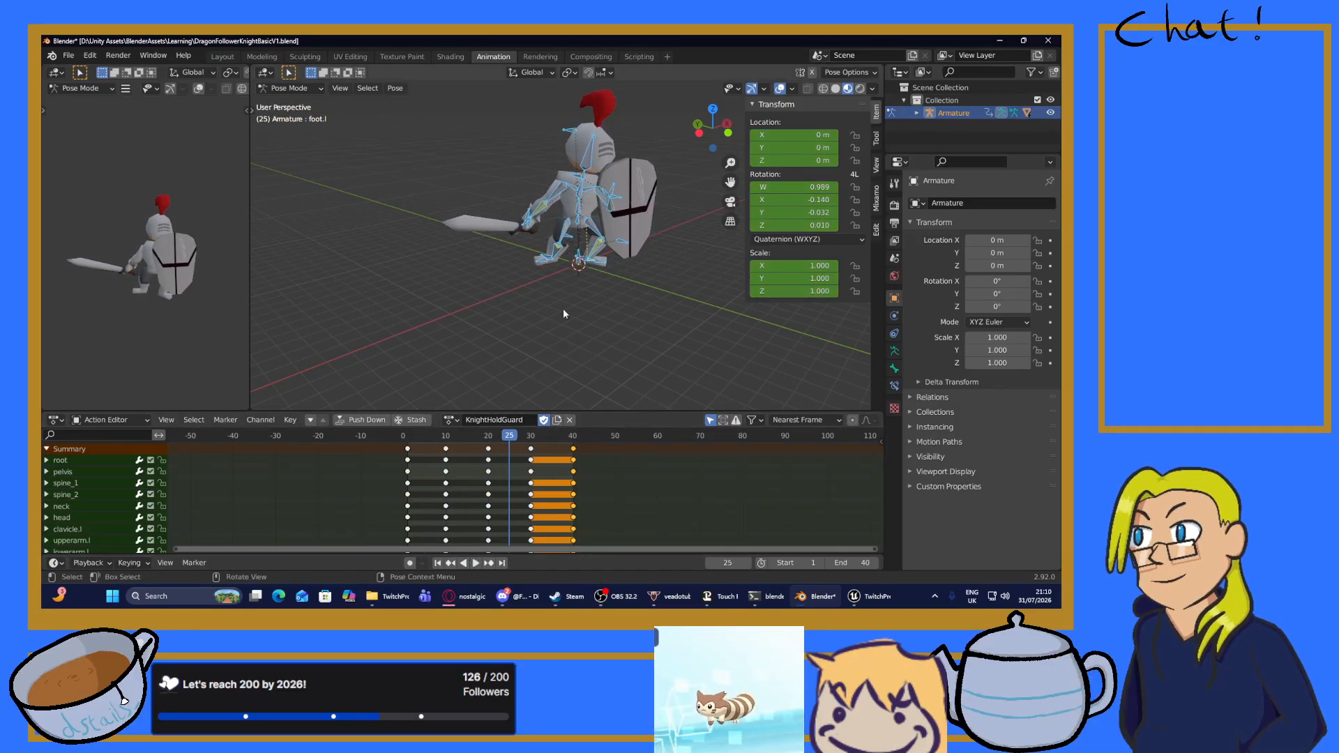
Reselect all the armature's bones and save the knight's Blender file.
middle_click_drag(580, 318, 542, 307)
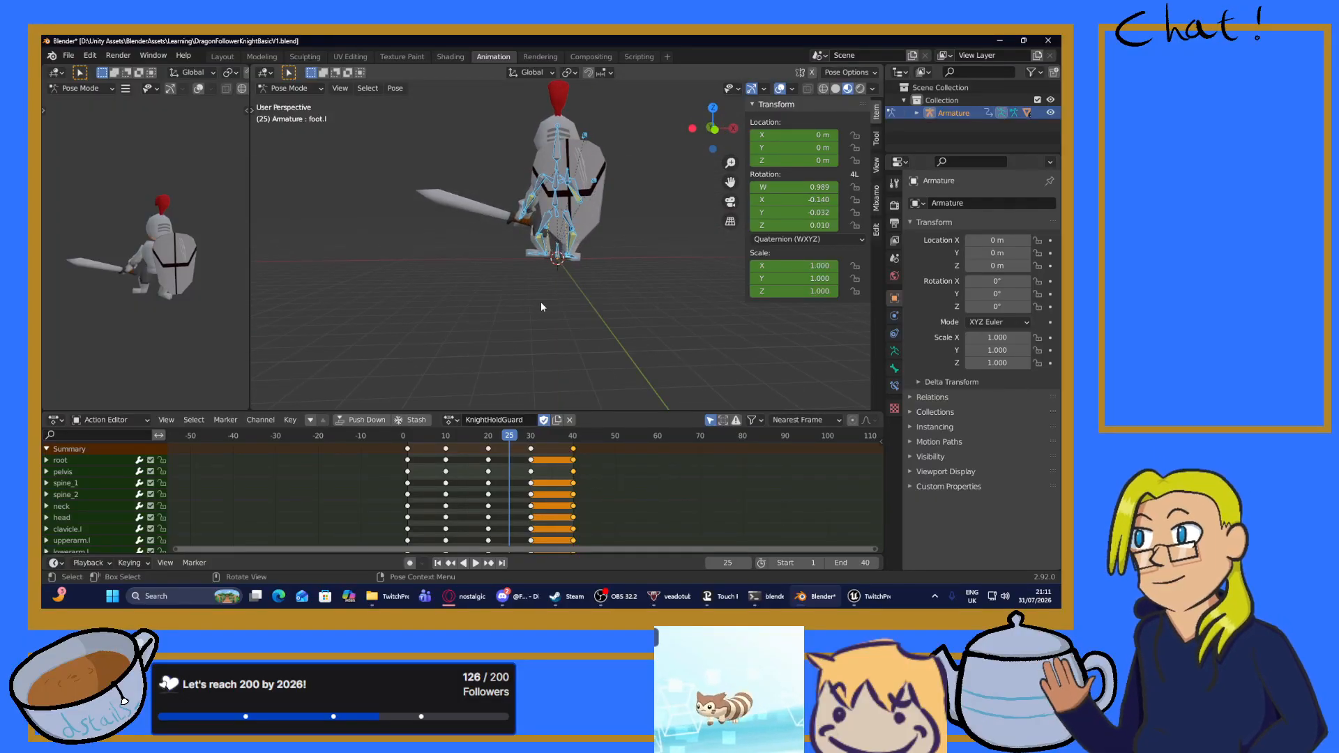
left_click(541, 302)
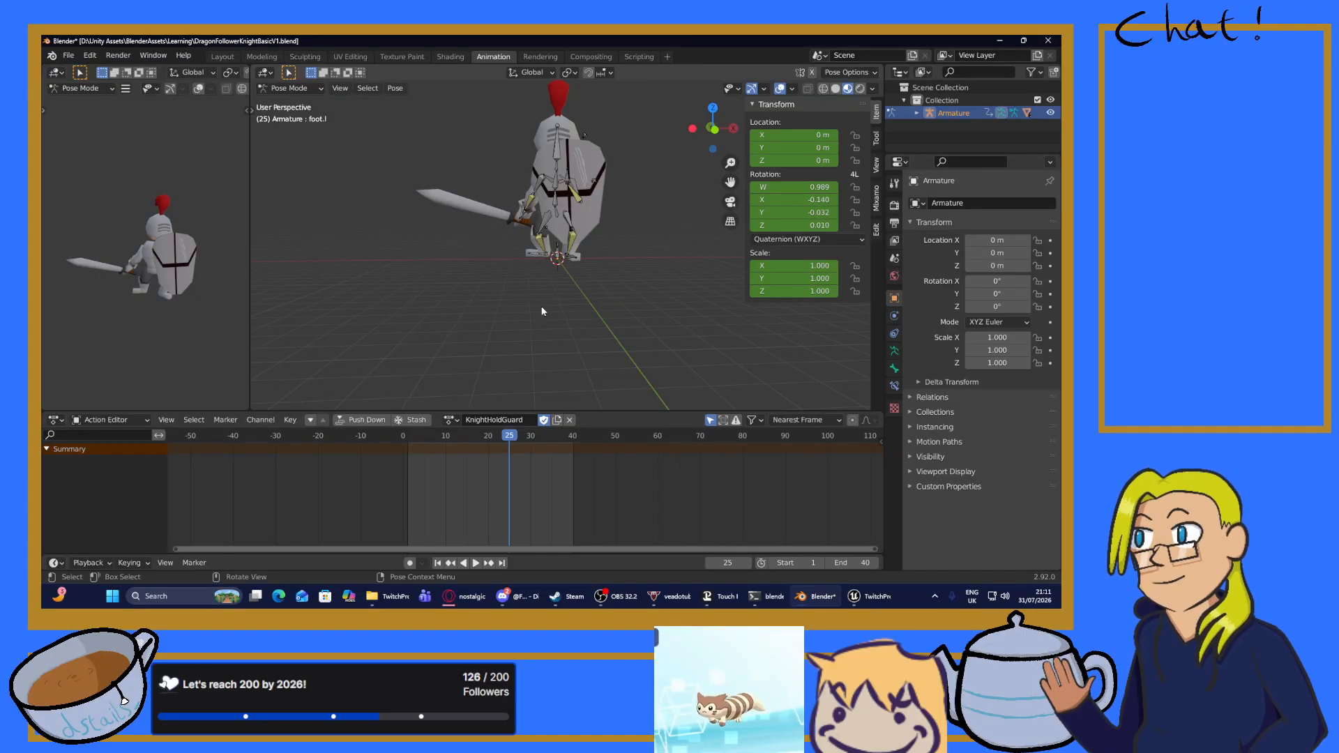
middle_click_drag(412, 239, 549, 288)
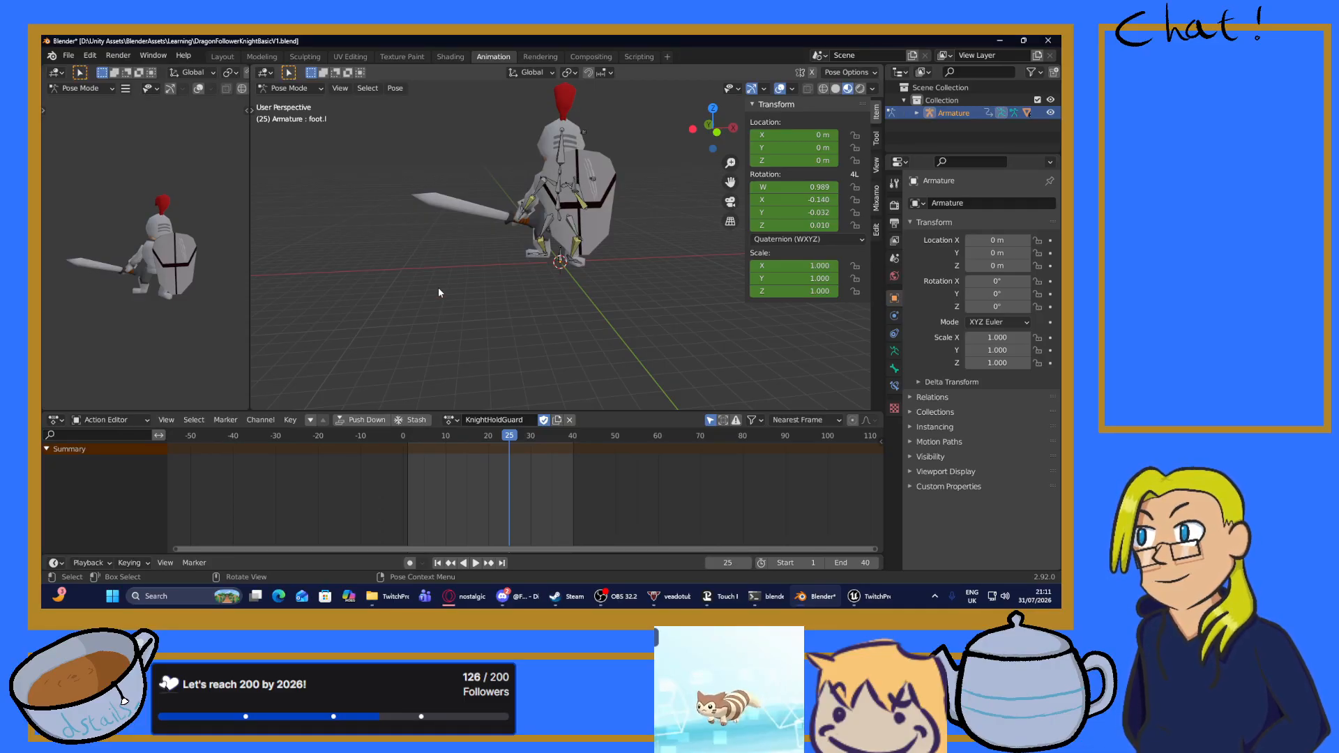
key("a")
key("ctrl+s")
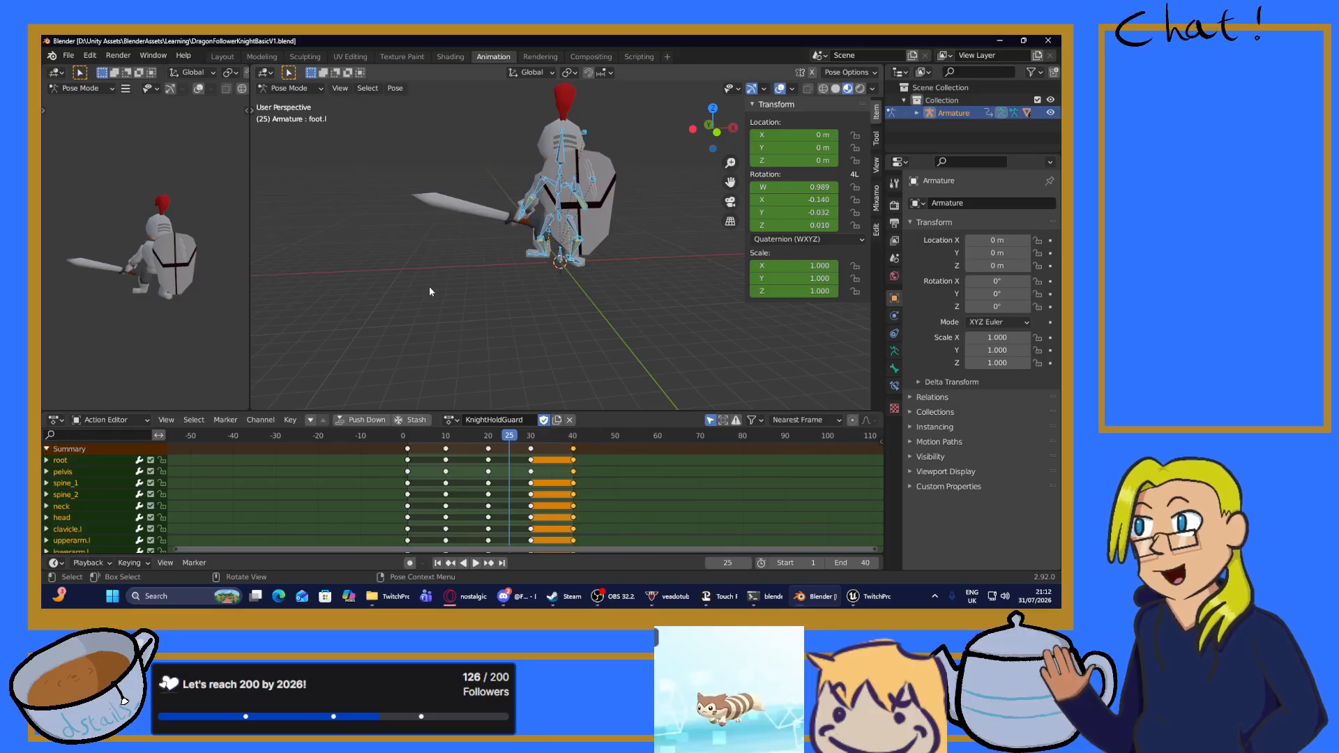
Switch to the Unreal Editor and find the TP_PlayerAnimInstance class in the TwitchPrototype C++ classes under Public/Animation.
left_click(457, 597)
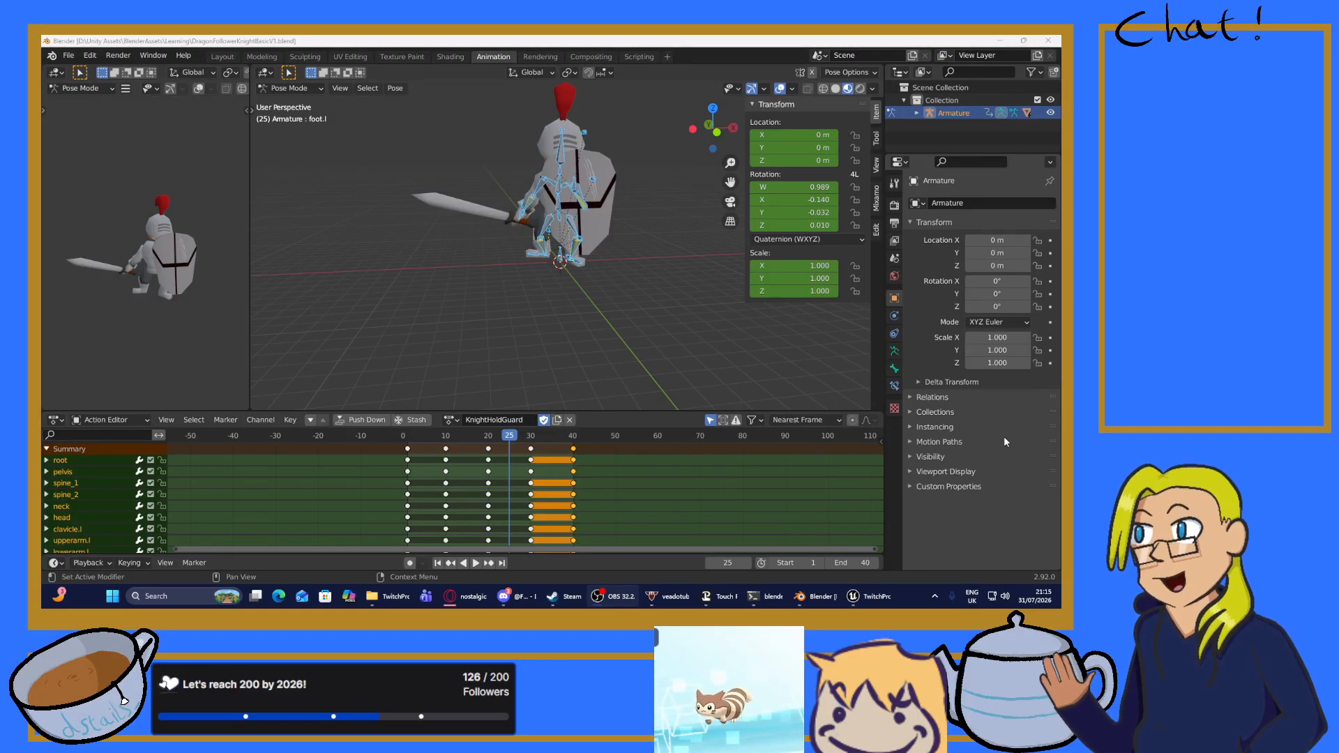
left_click(870, 596)
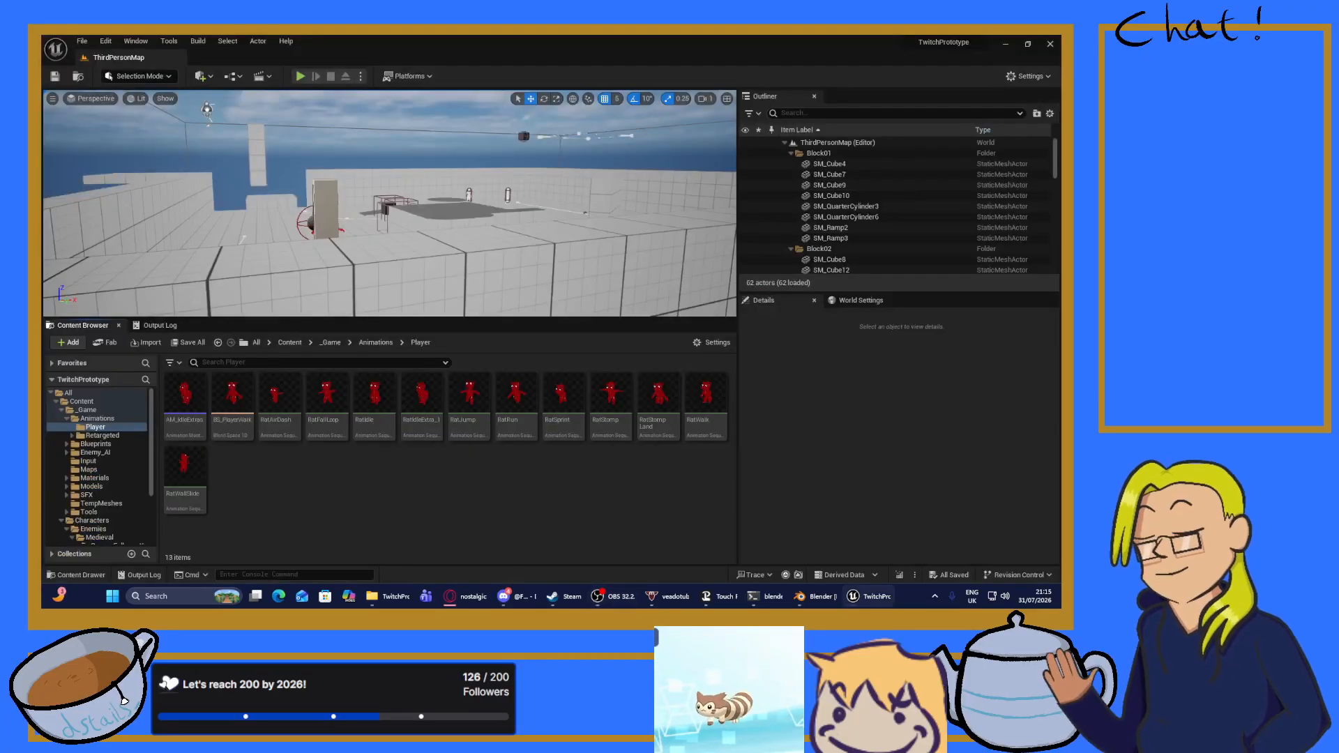
scroll(96, 461, "down", 3)
scroll(96, 460, "down", 2)
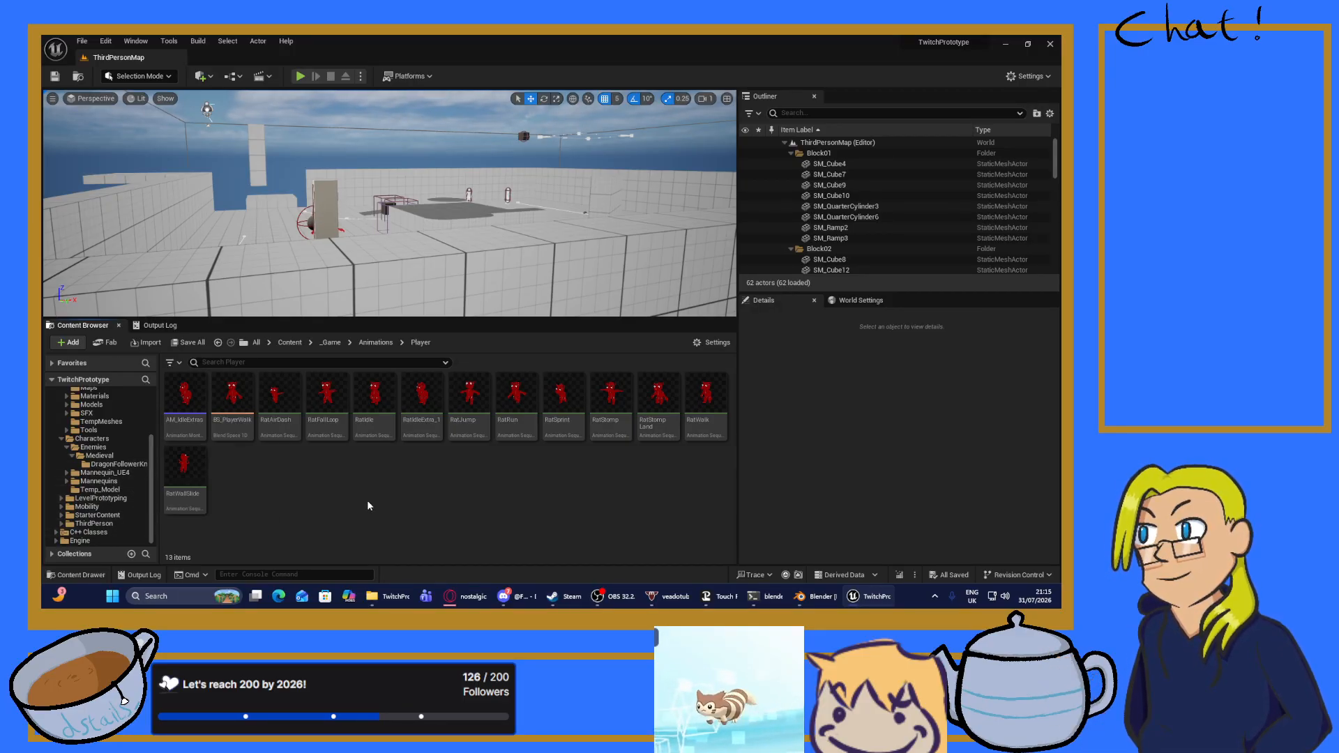
left_click(112, 531)
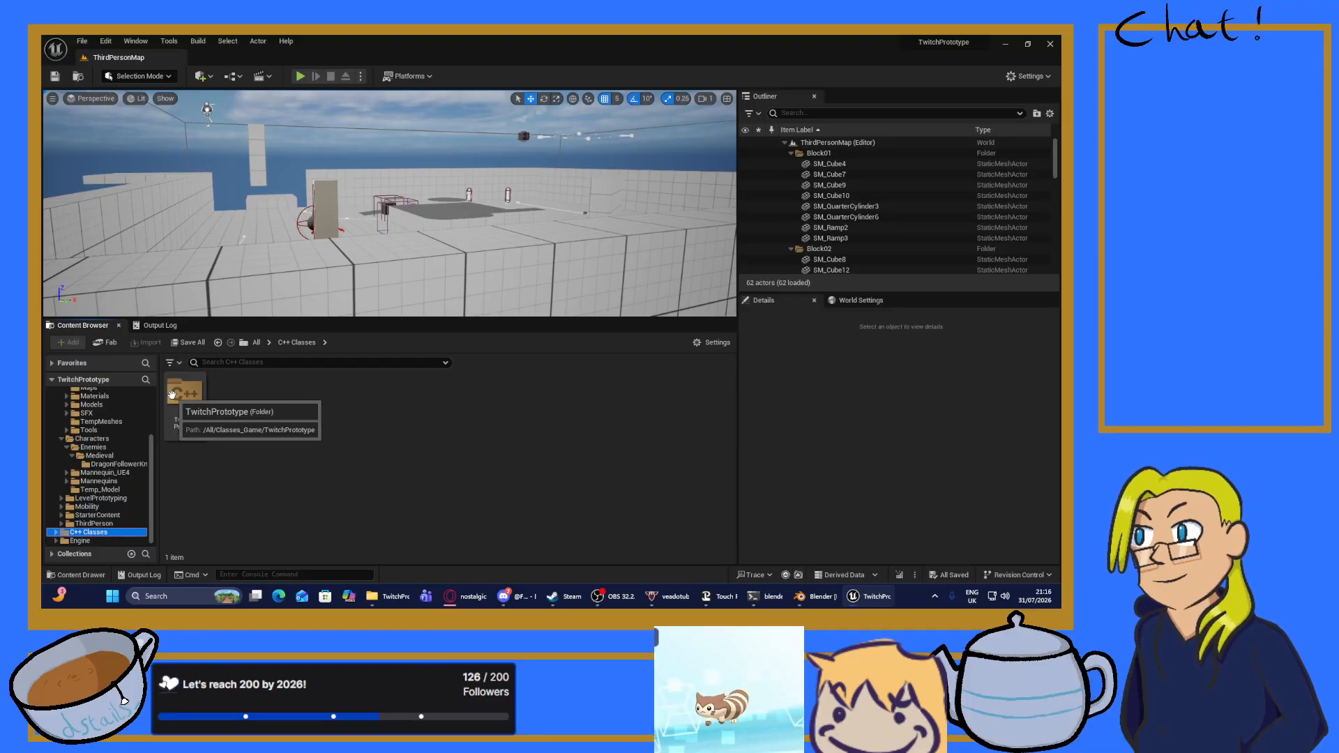
double_click(172, 395)
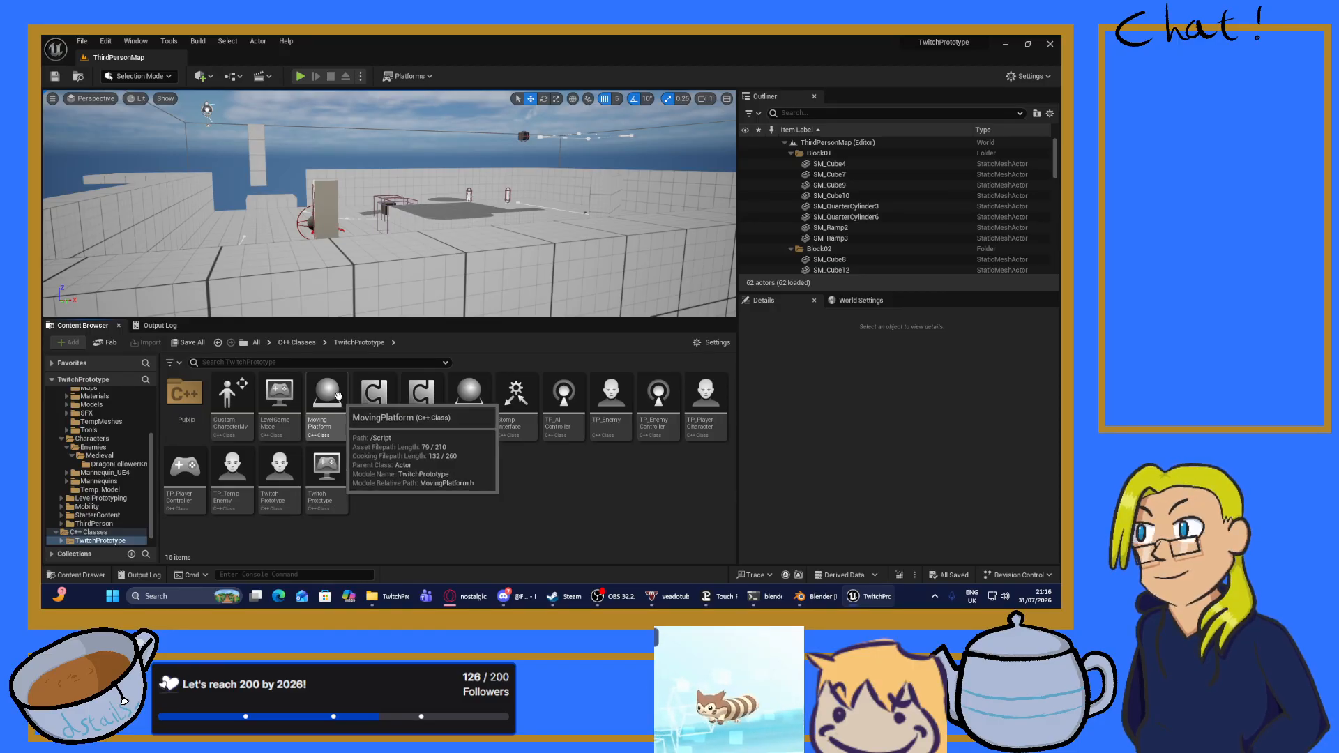
double_click(185, 394)
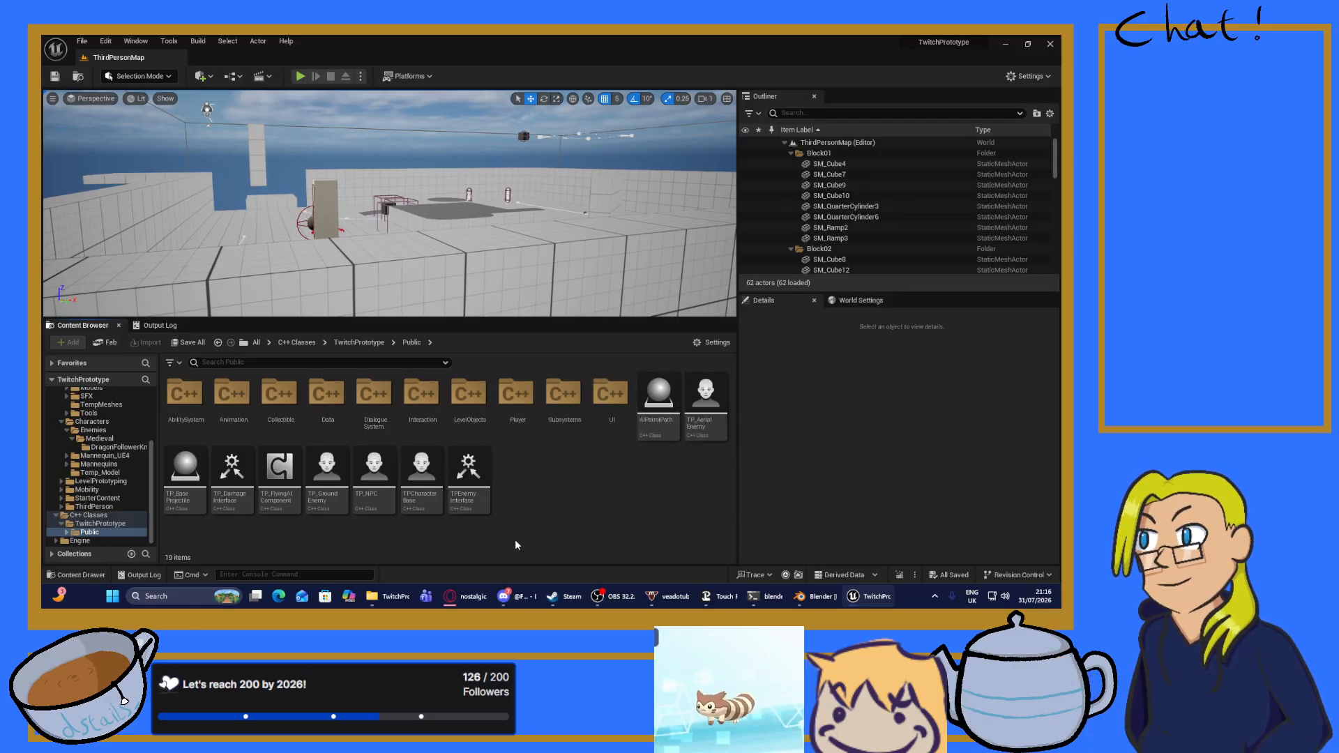
double_click(232, 394)
left_click(237, 421)
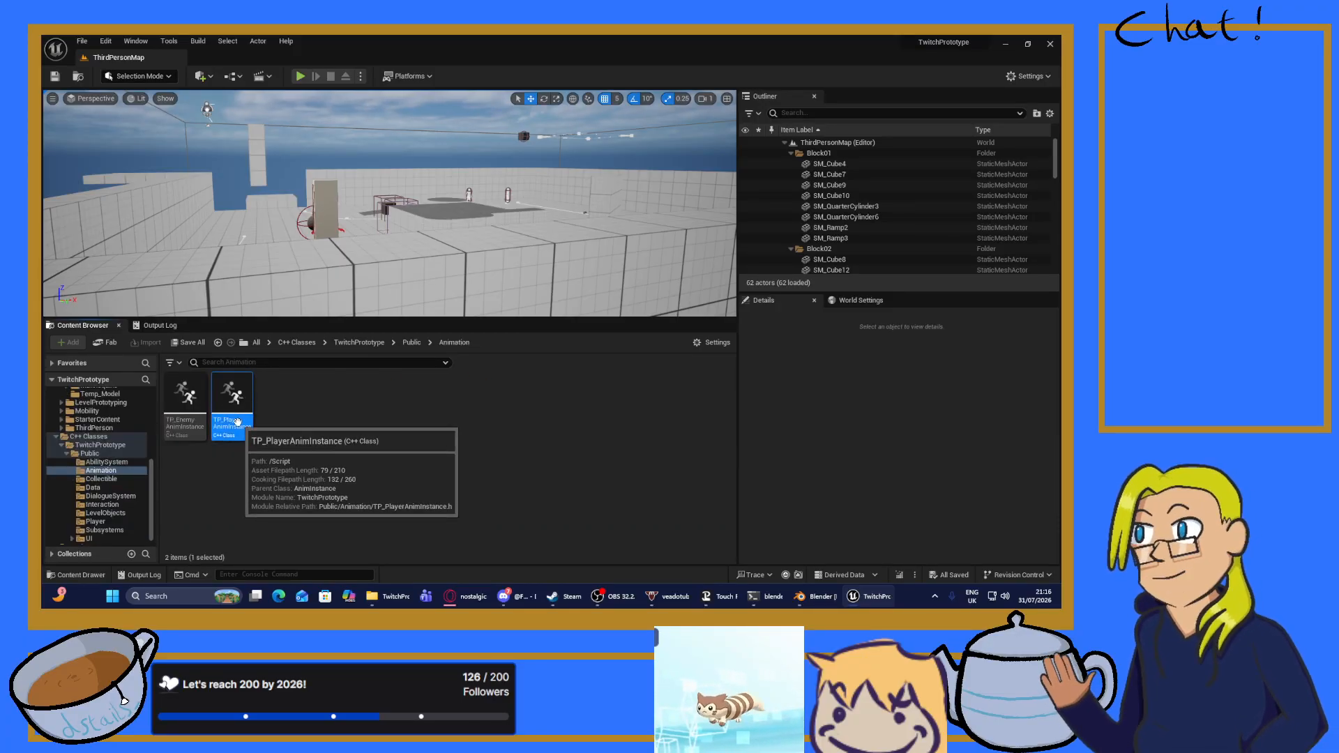
Find the ABP_RatPlat animation blueprint in the Blueprints/Player folder, open it for viewing, and minimize its window.
scroll(106, 453, "up", 10)
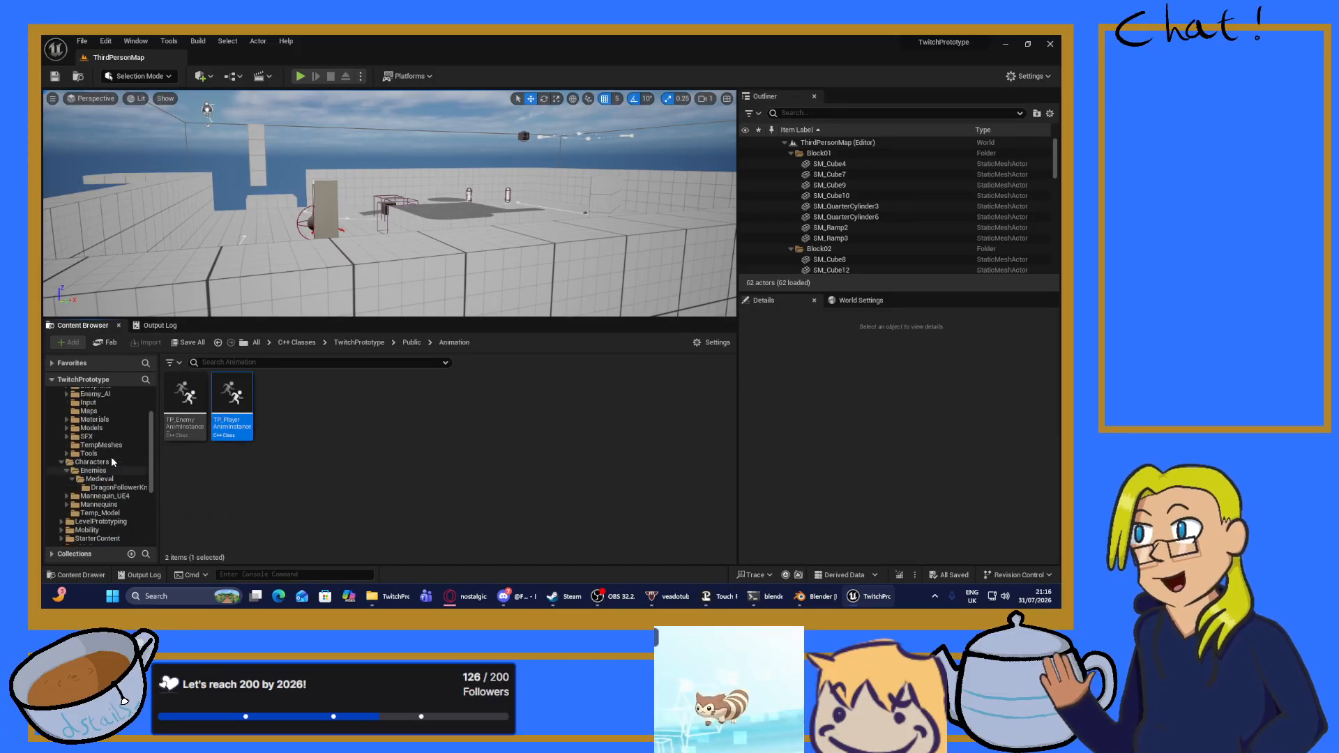
left_click(96, 426)
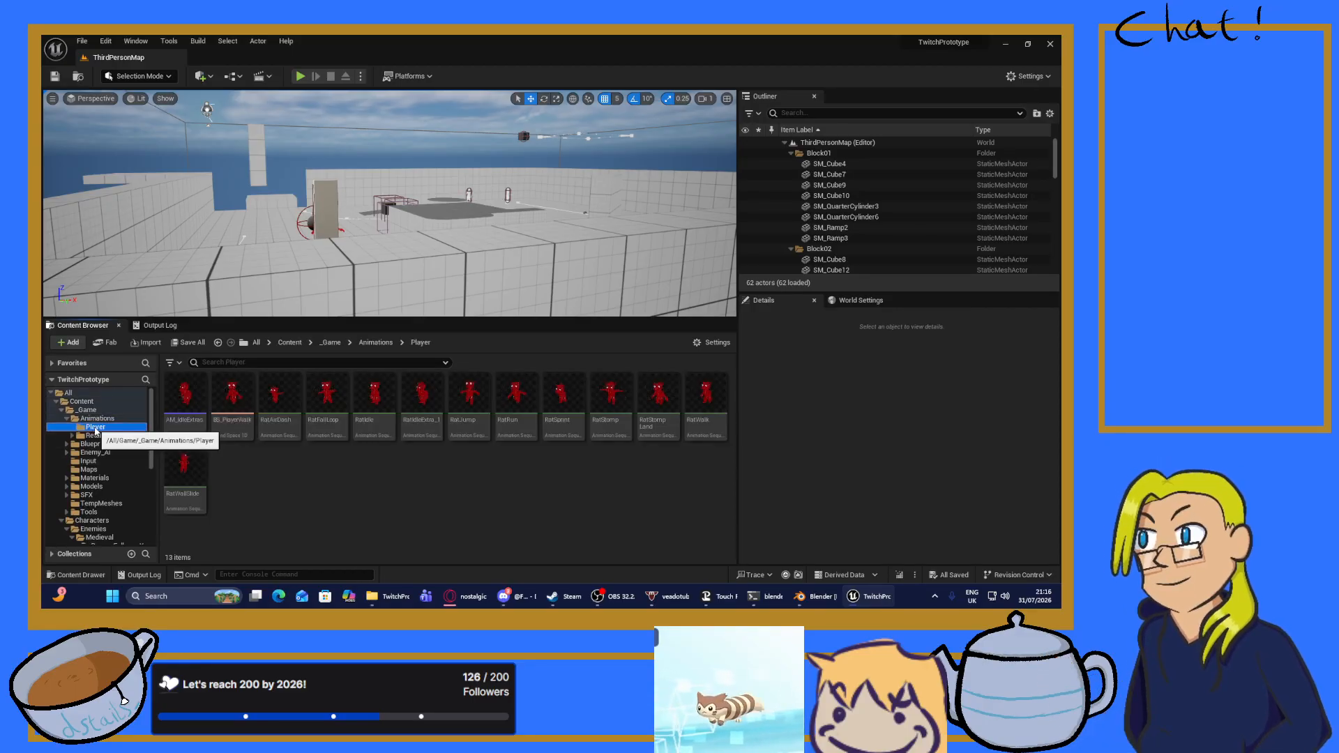
scroll(120, 502, "down", 2)
left_click(85, 410)
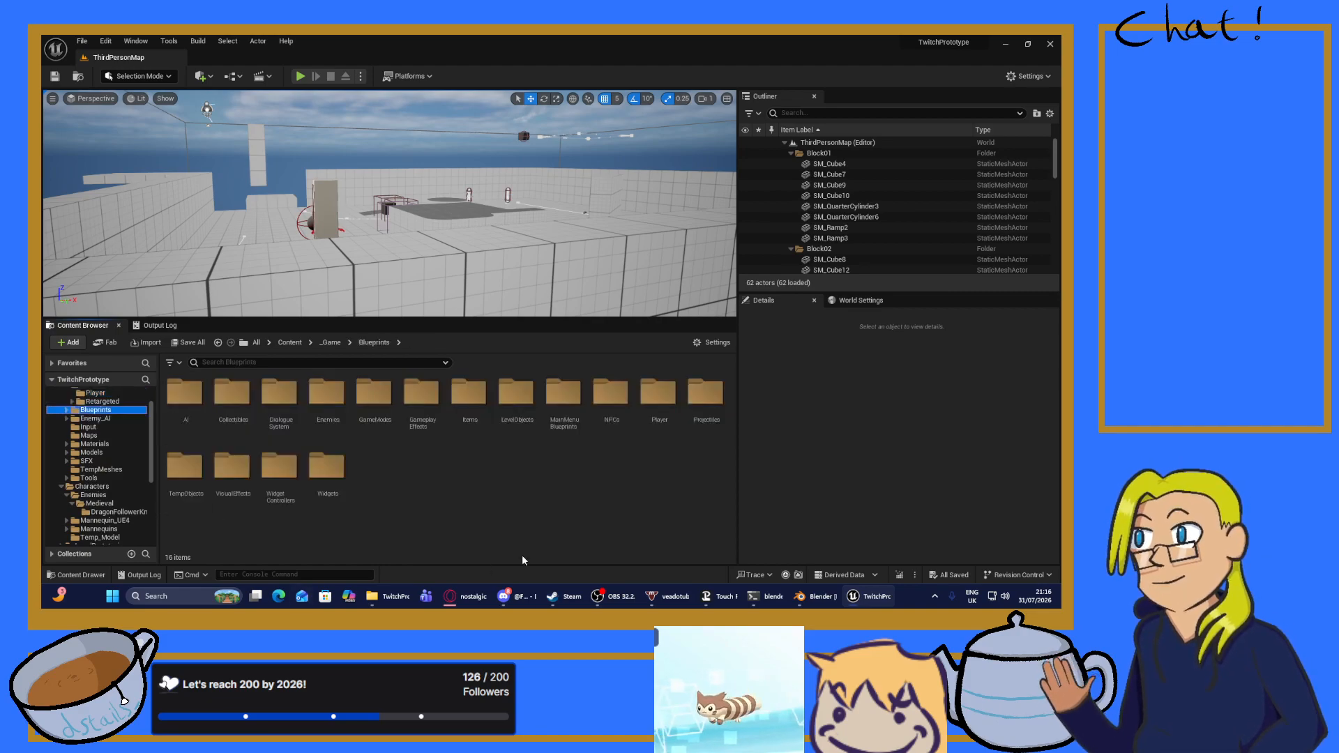
double_click(658, 393)
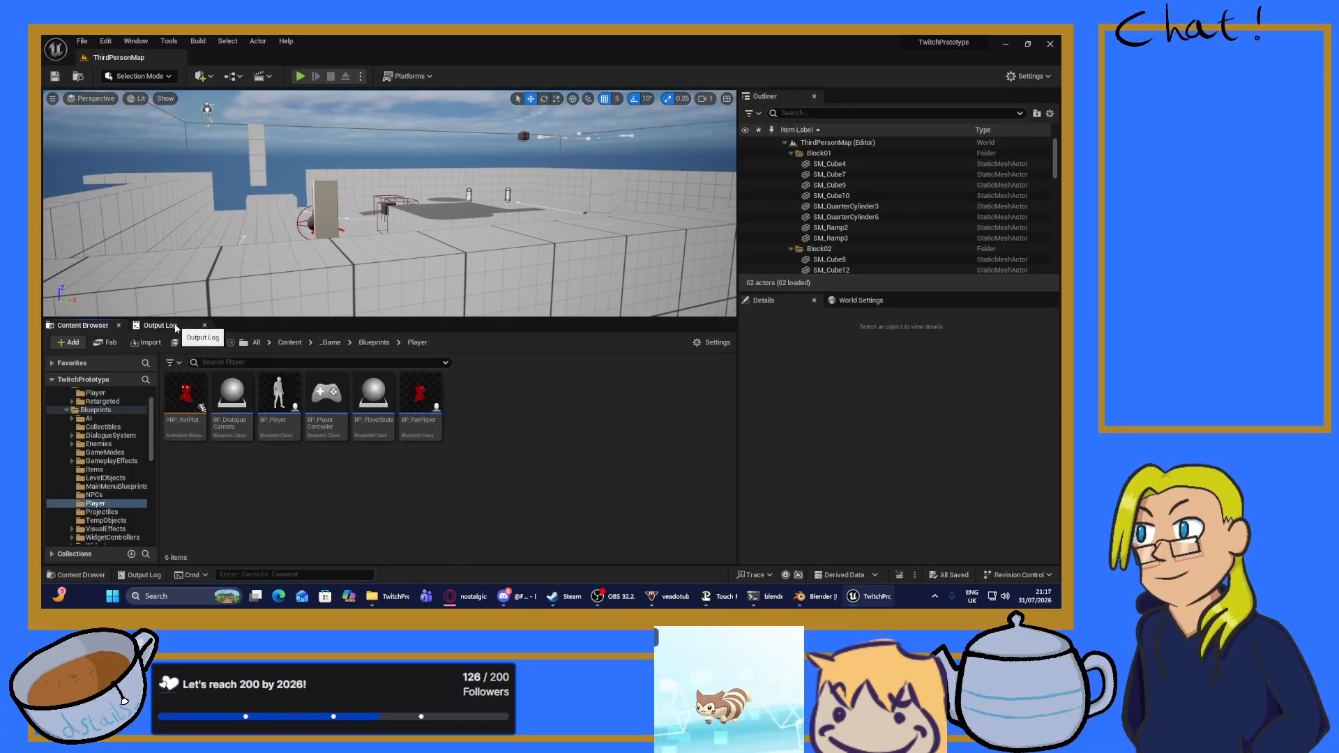
double_click(189, 419)
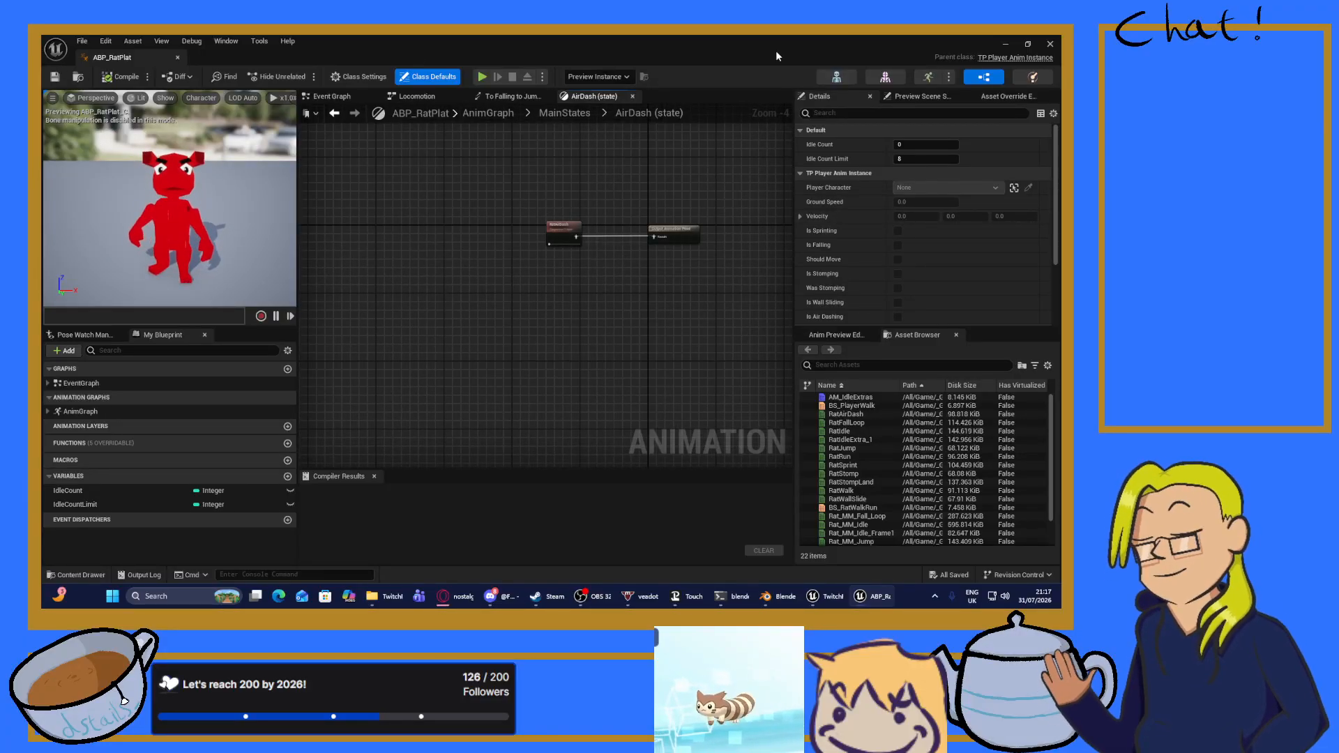
left_click(1006, 43)
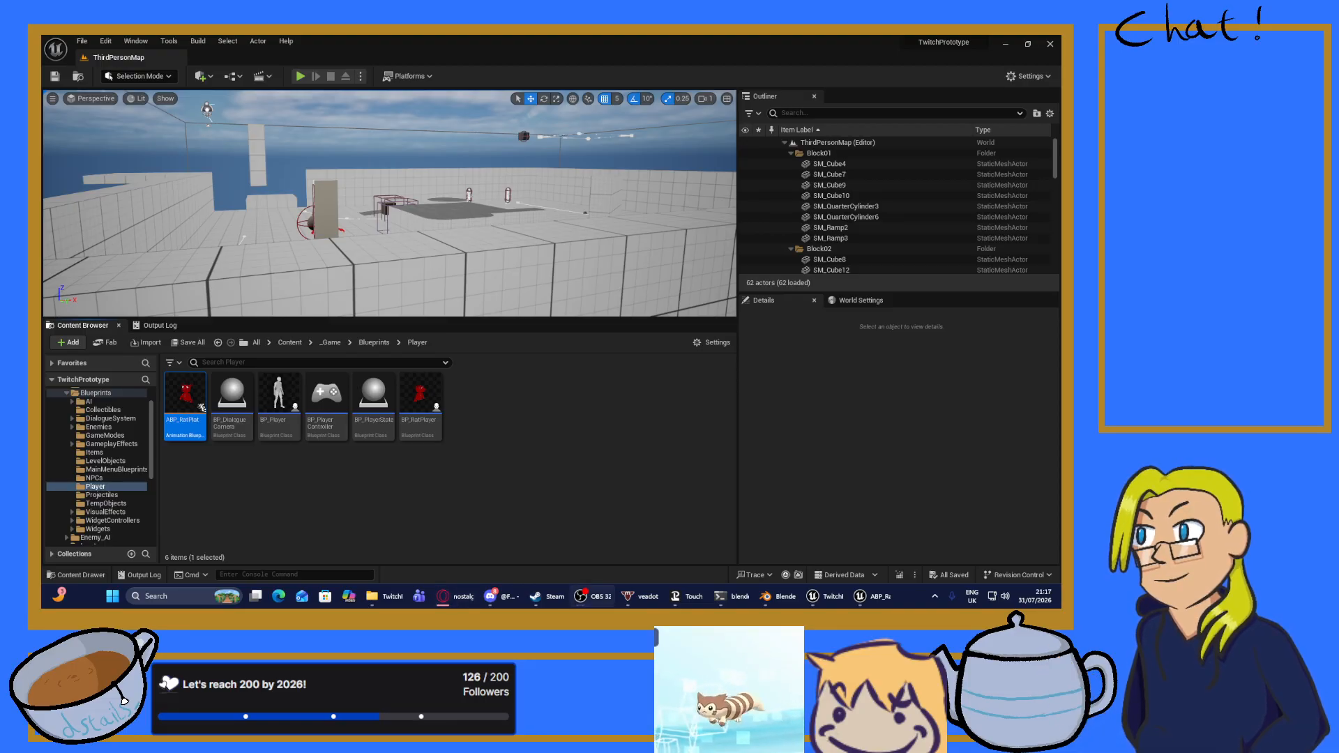
Browse the TwitchPrototype C++ classes and look through the contents of the Public folder.
scroll(131, 476, "down", 5)
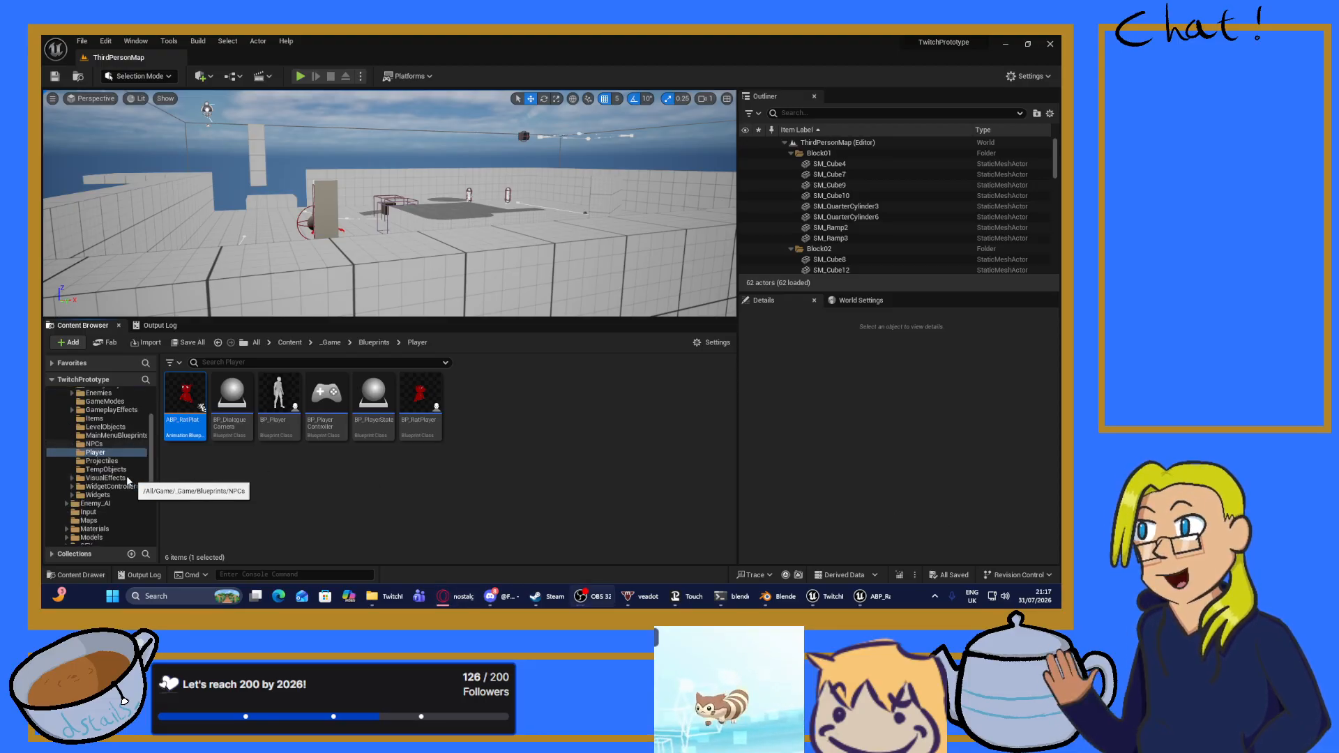
left_click(319, 501)
scroll(135, 499, "down", 3)
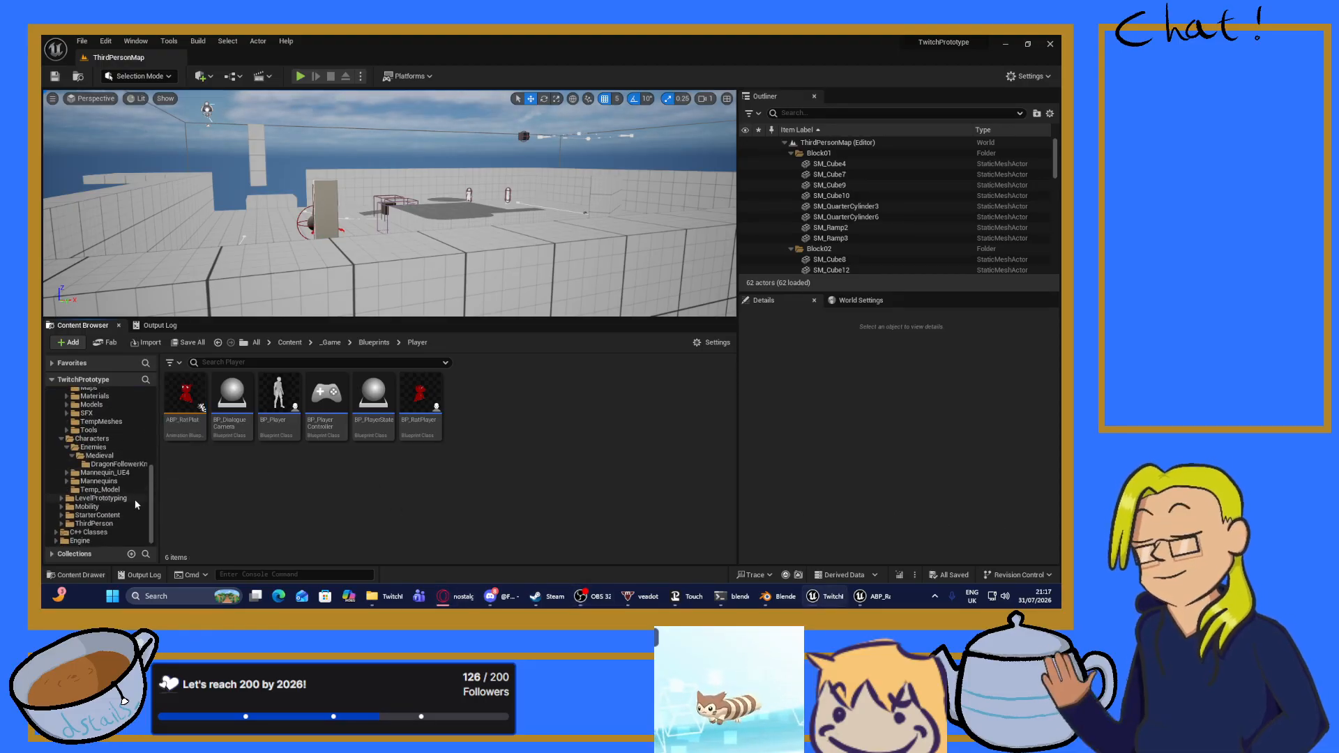
left_click(94, 533)
double_click(178, 391)
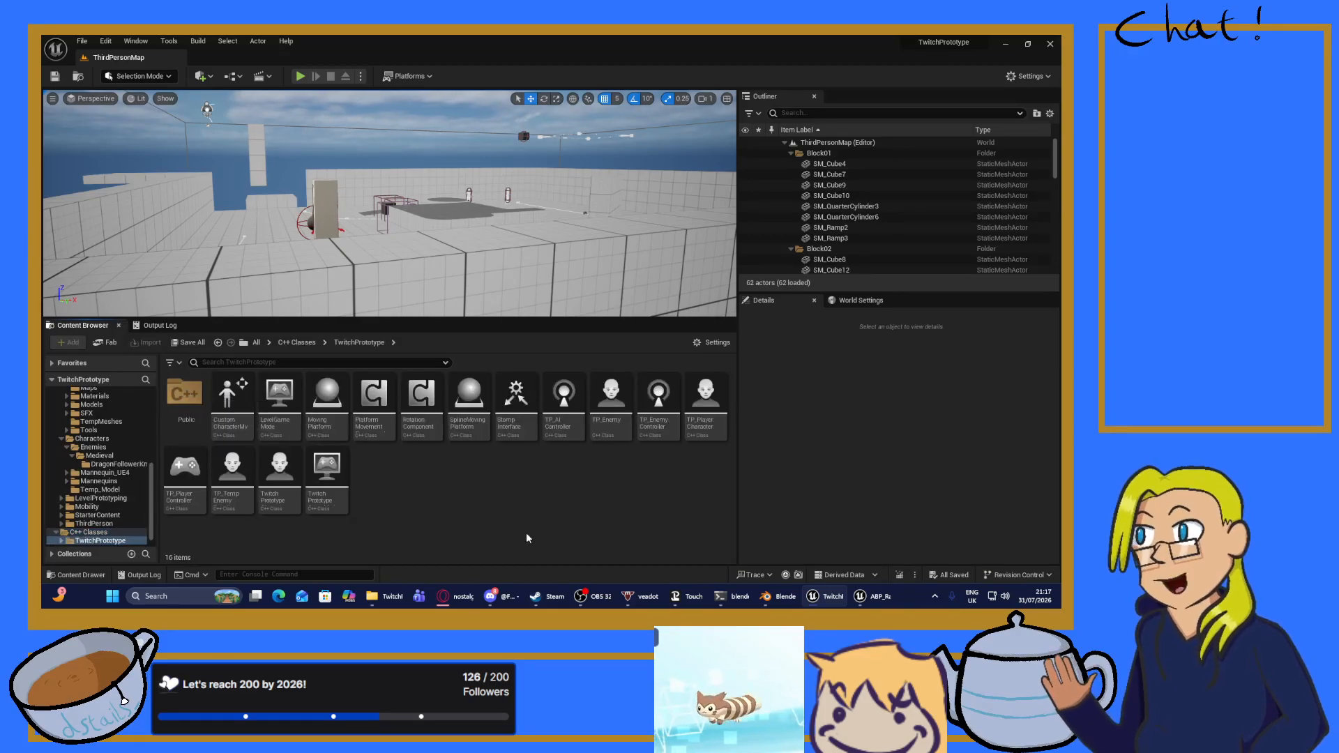
double_click(170, 402)
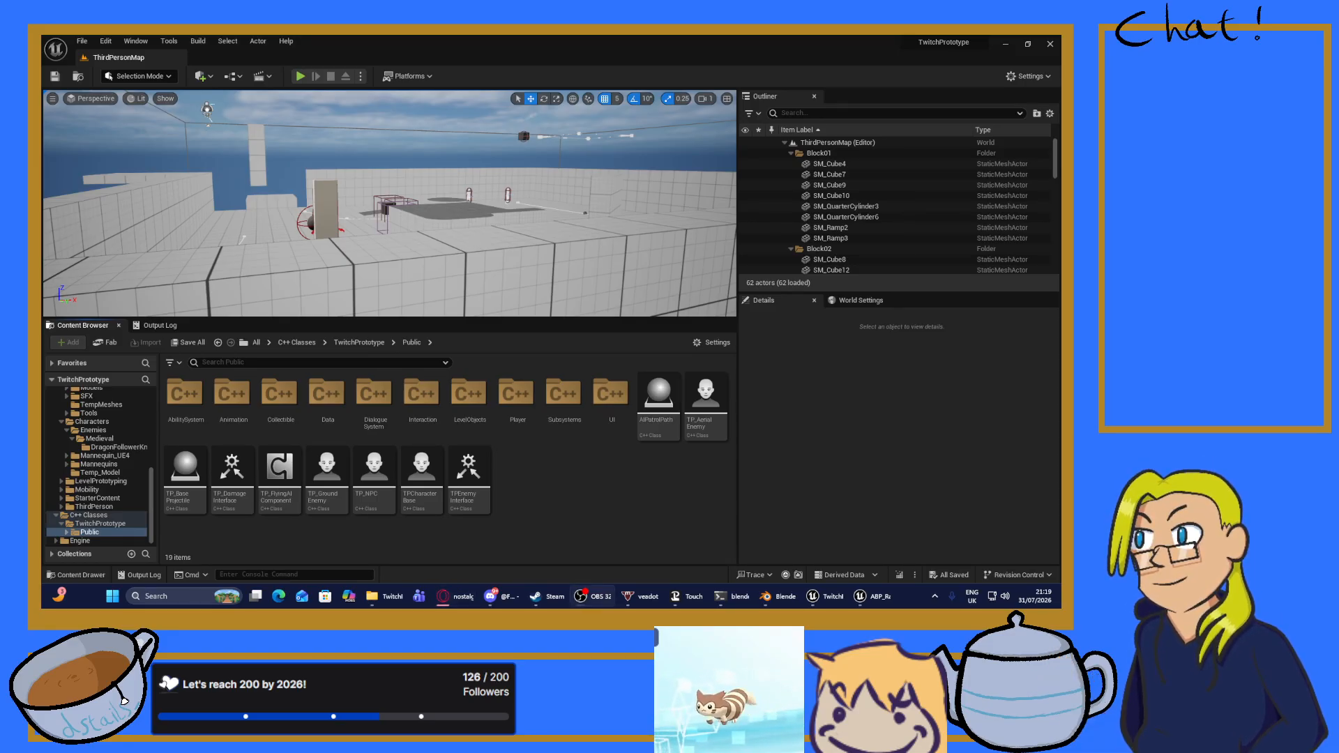
left_click(503, 476)
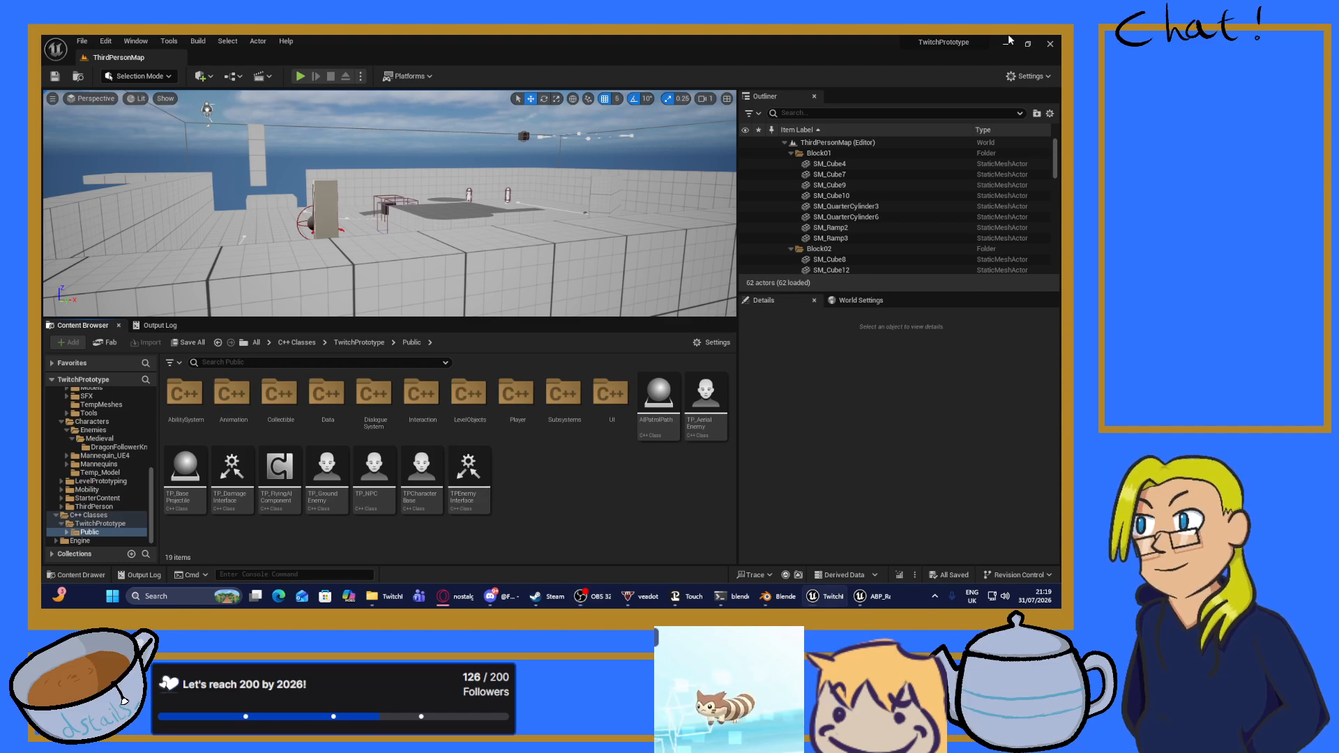
Switch to the knight's Blender file and load the A Pose action onto the armature.
left_click(779, 596)
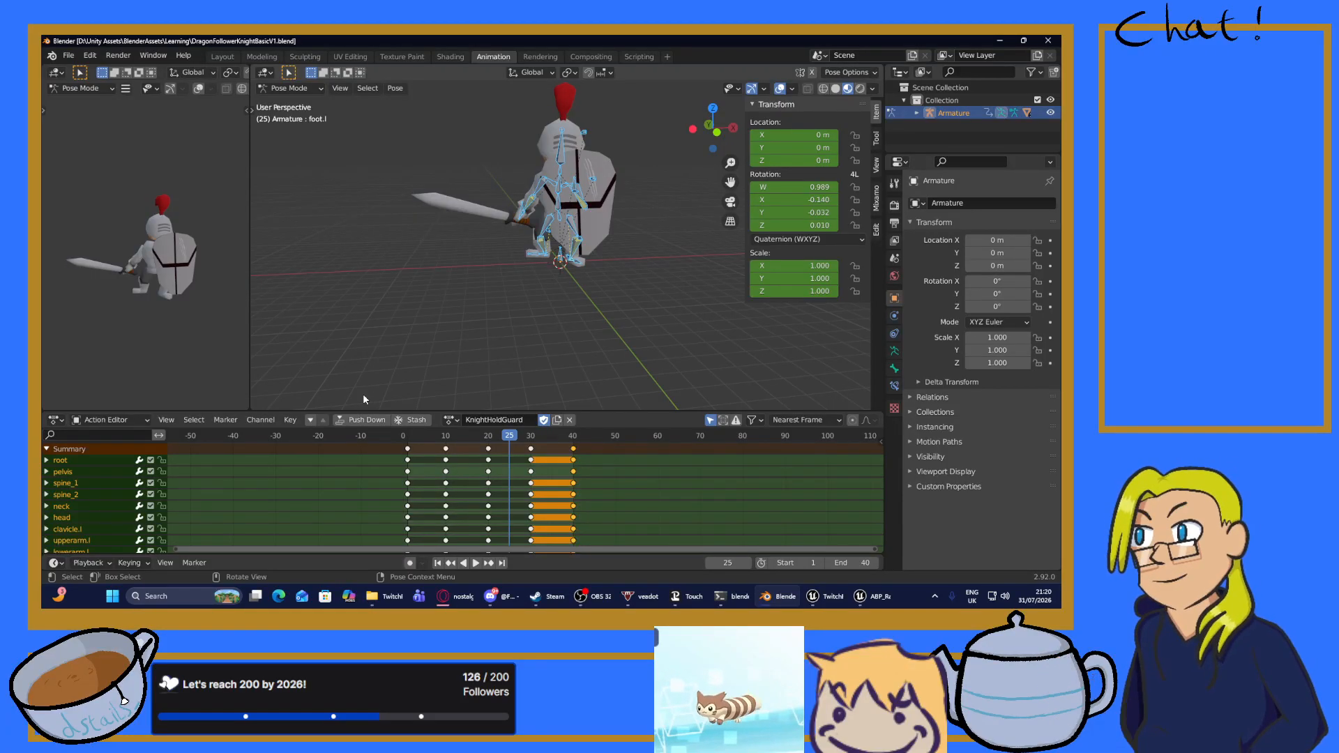
left_click(450, 419)
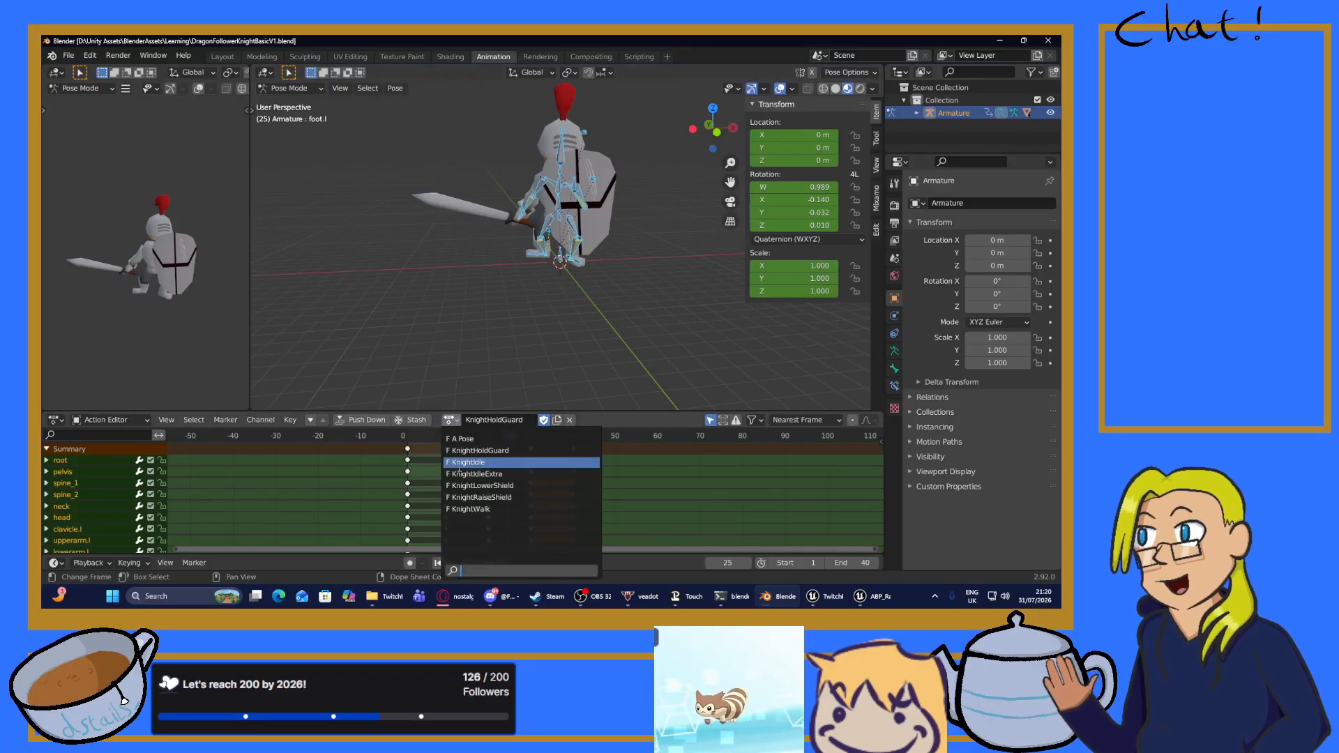
left_click(471, 439)
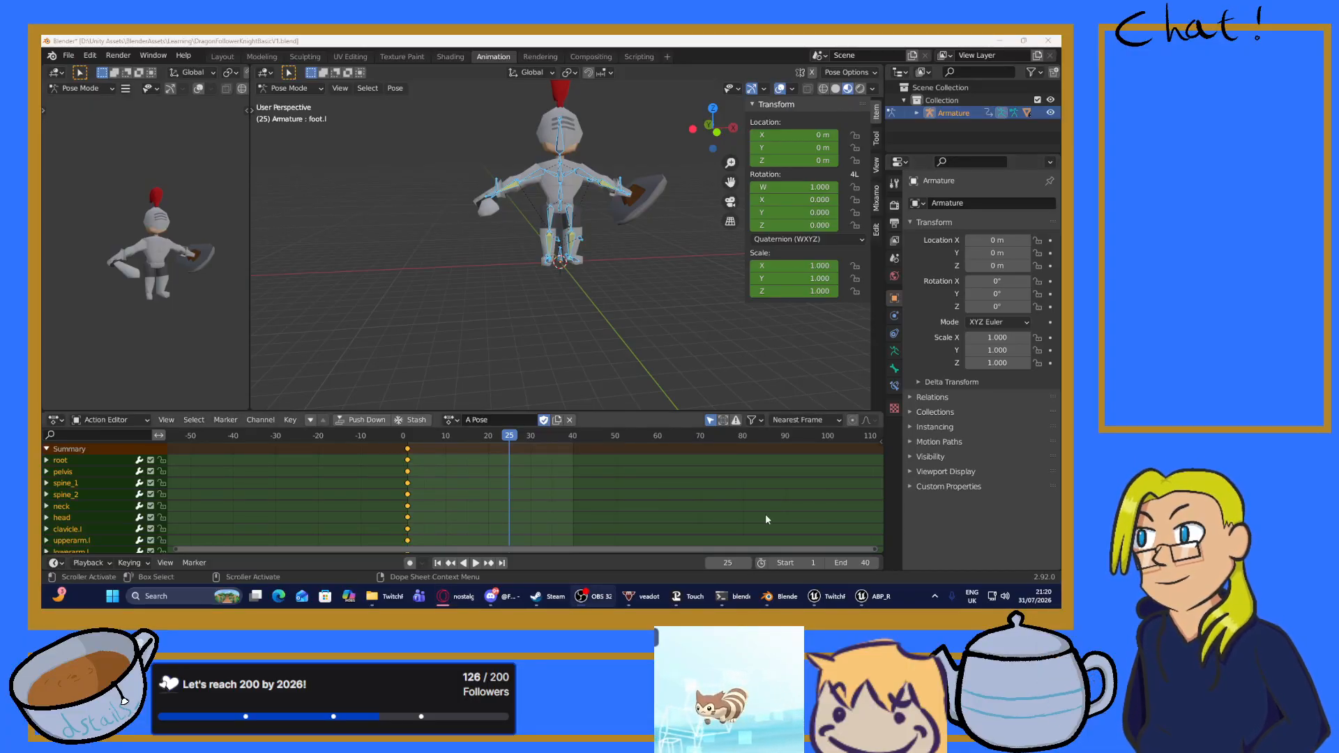
left_click(514, 447)
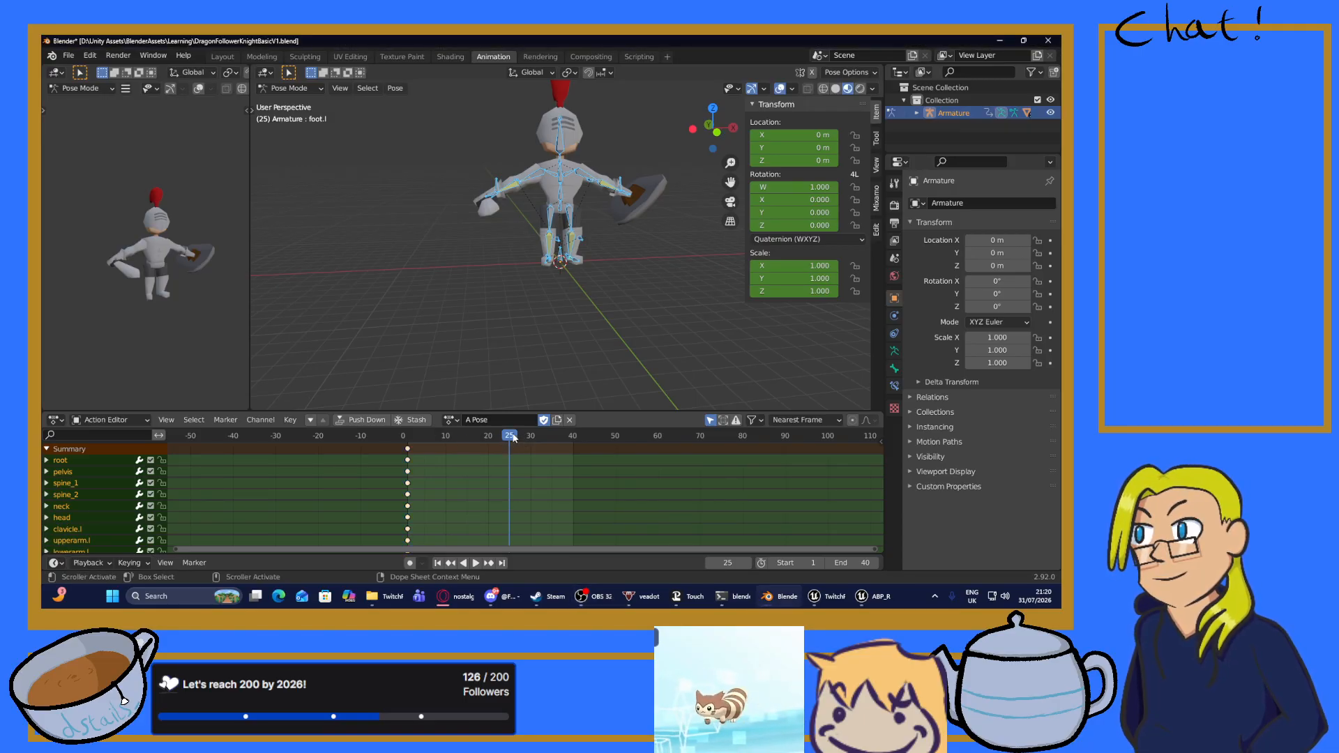
Unlink the A Pose action from the armature and create a new action named KnightHurt.
left_click(569, 420)
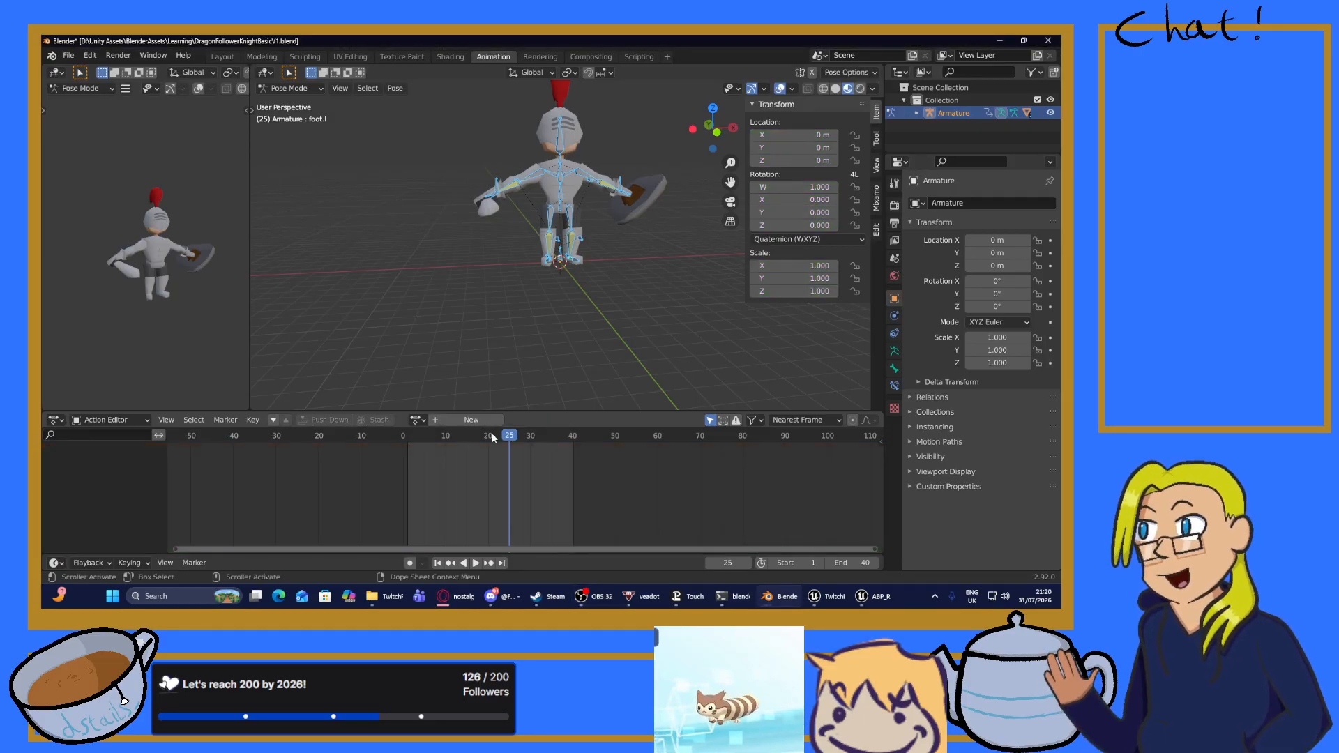
left_click(449, 419)
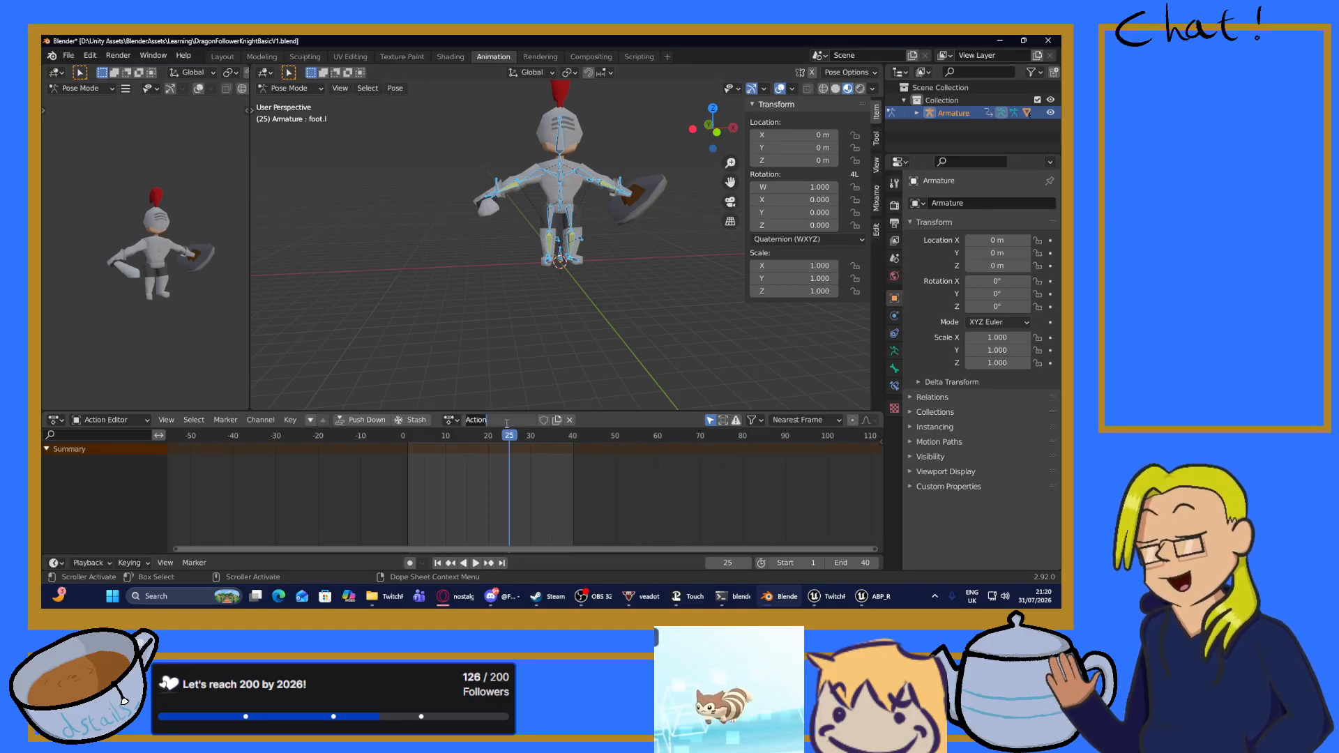
type("Knight")
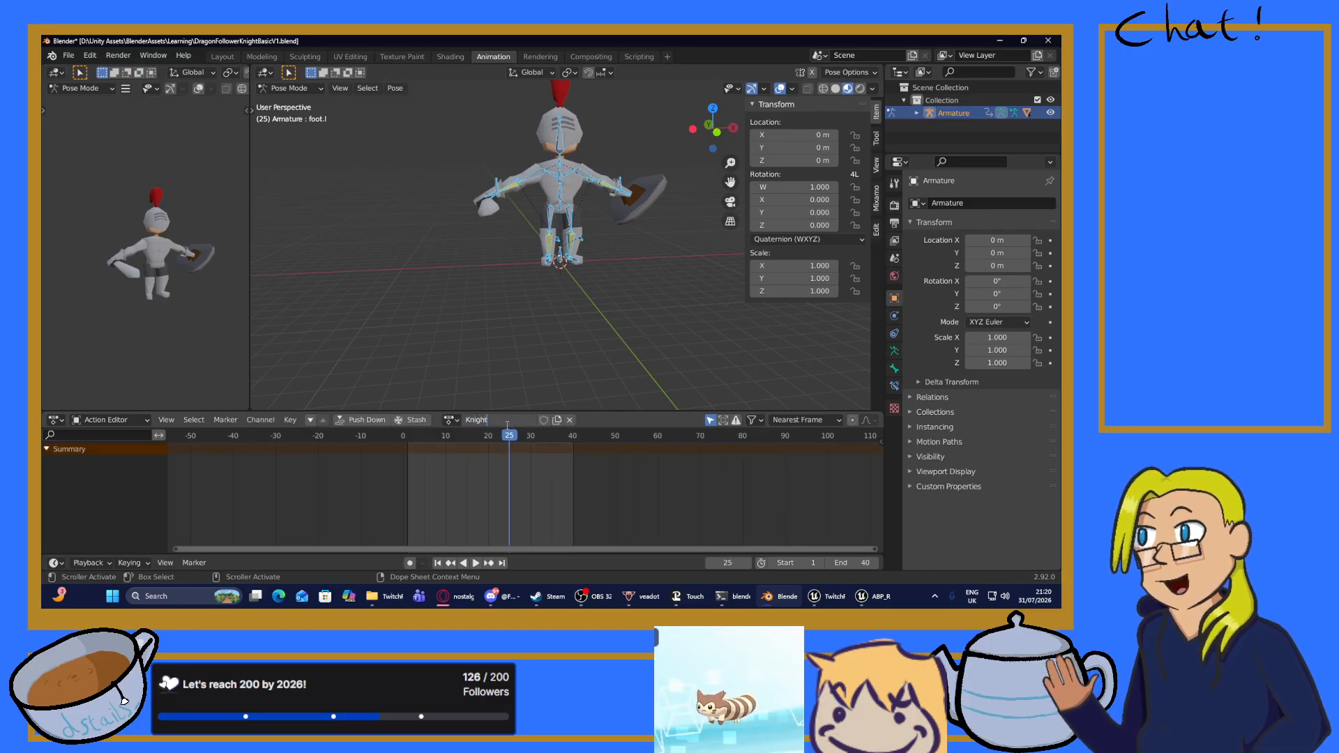
type("Hurt")
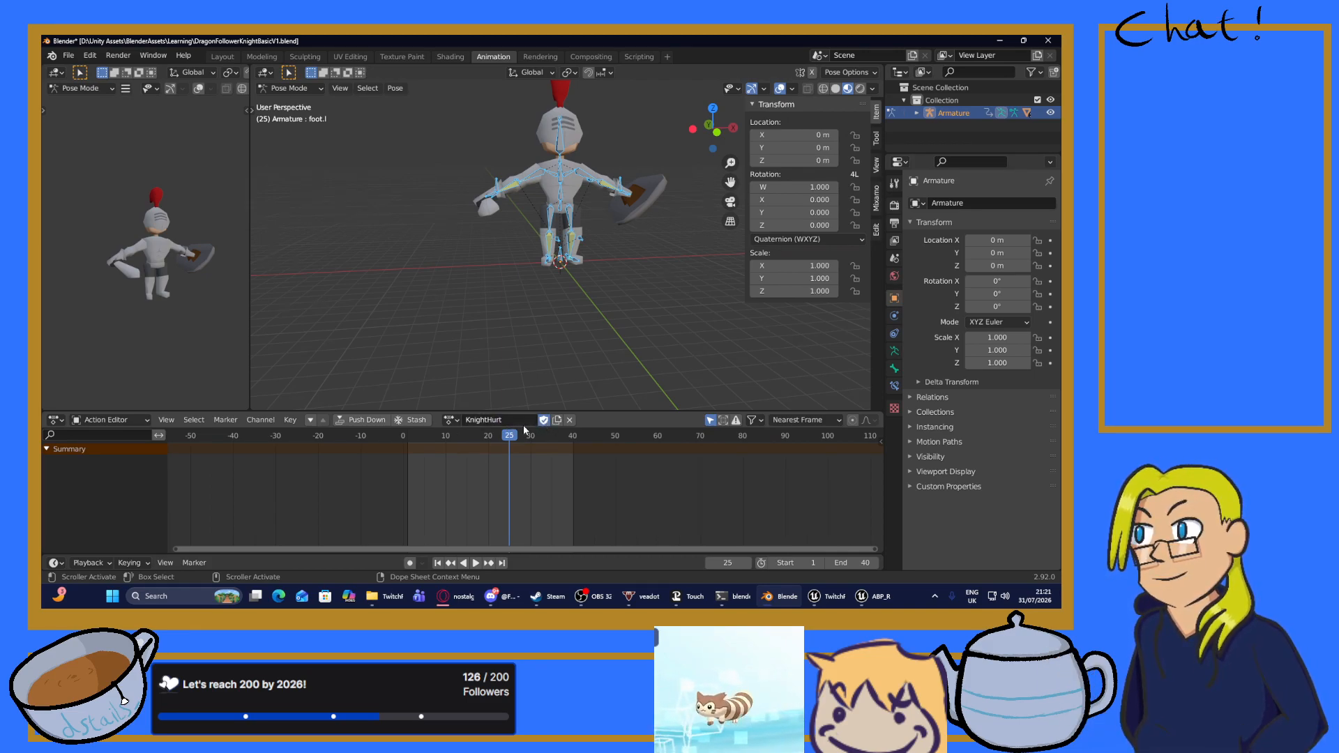
Insert a keyframe for all of the armature's bones at frame 1 of KnightHurt.
left_click(500, 438)
key("space")
left_click_drag(500, 435, 409, 435)
left_click(477, 335)
key("a")
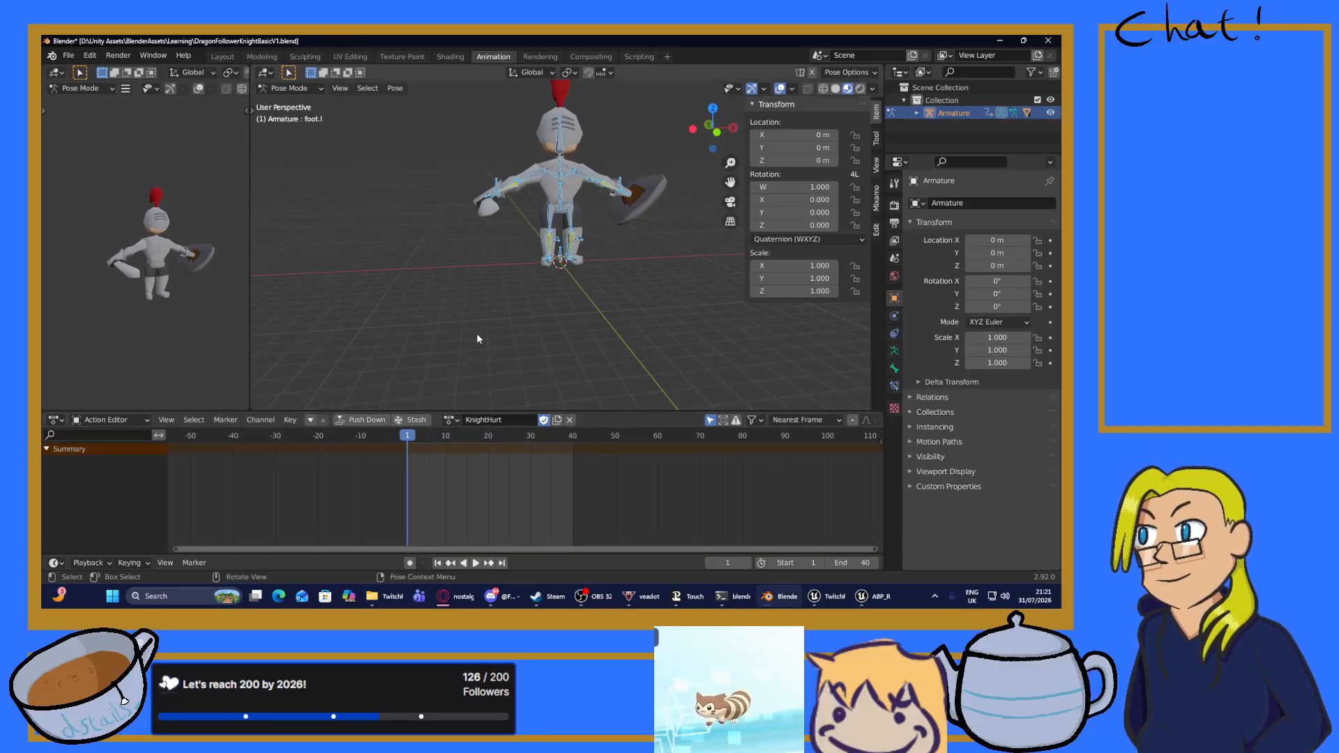
key("i")
left_click(442, 334)
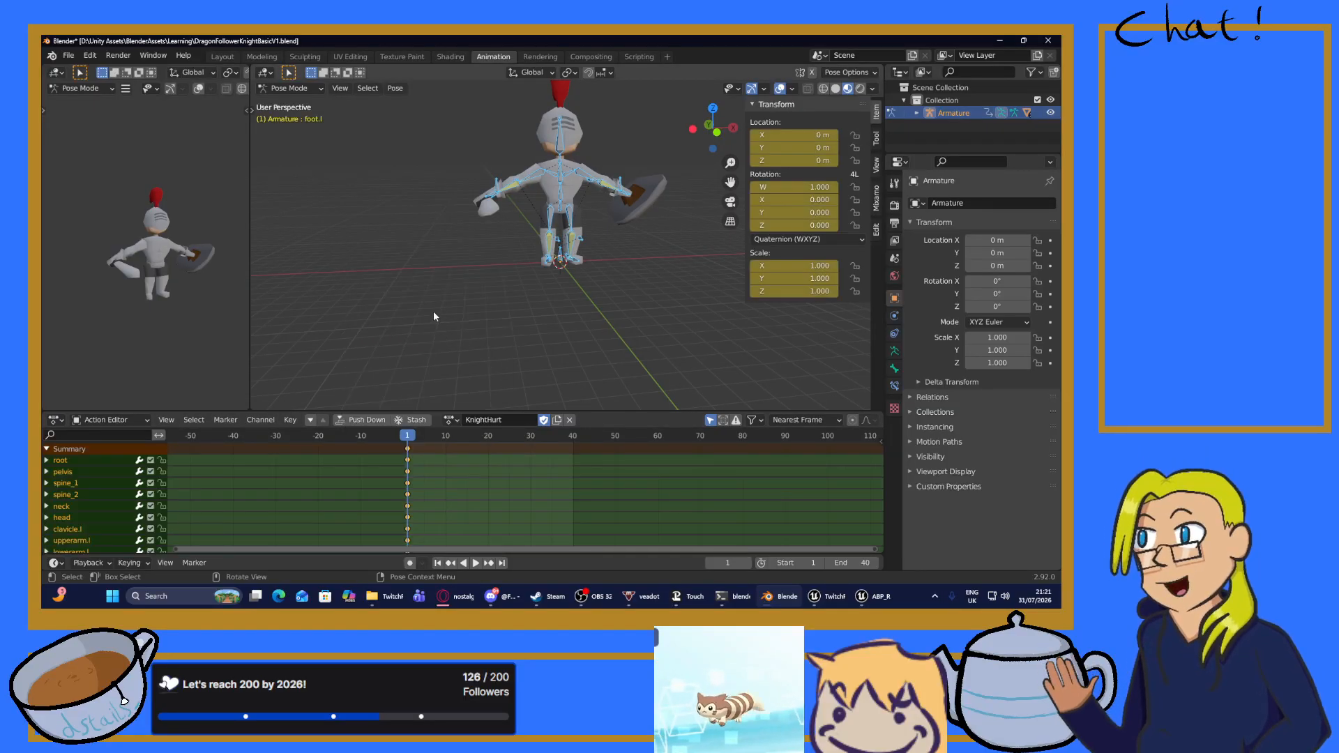
Examine the knight's A-pose, especially the leg and foot bones, from several angles with all bones selected.
middle_click_drag(436, 275, 443, 204)
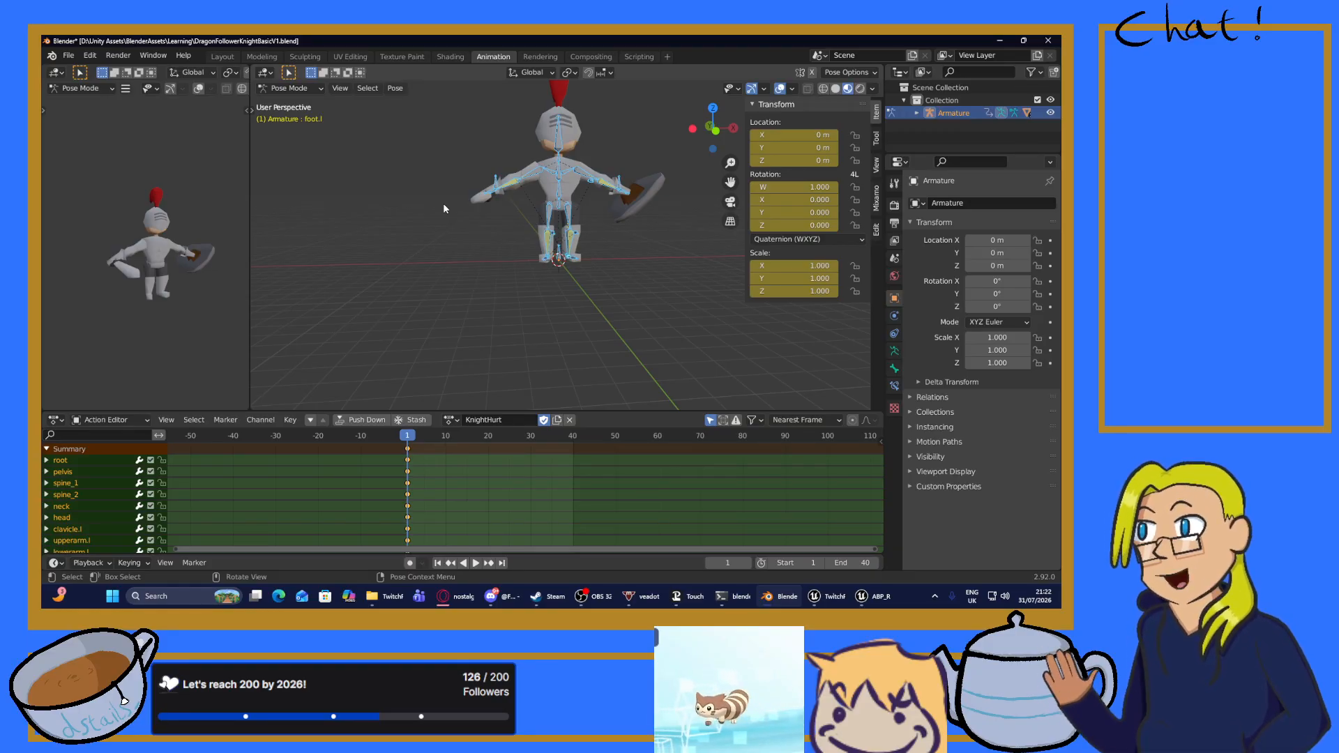
middle_click_drag(435, 177, 470, 233)
left_click(361, 212)
key("a")
scroll(526, 248, "up", 5)
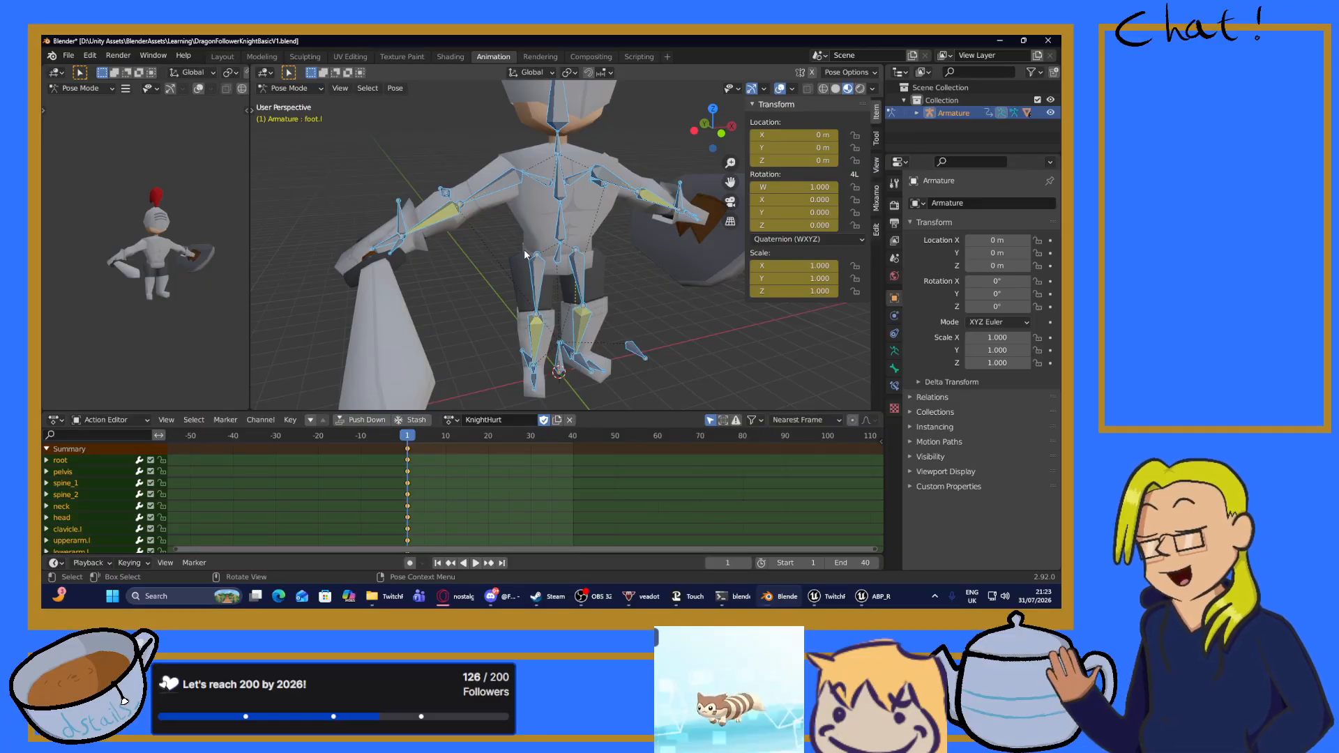
middle_click_drag(524, 249, 517, 206)
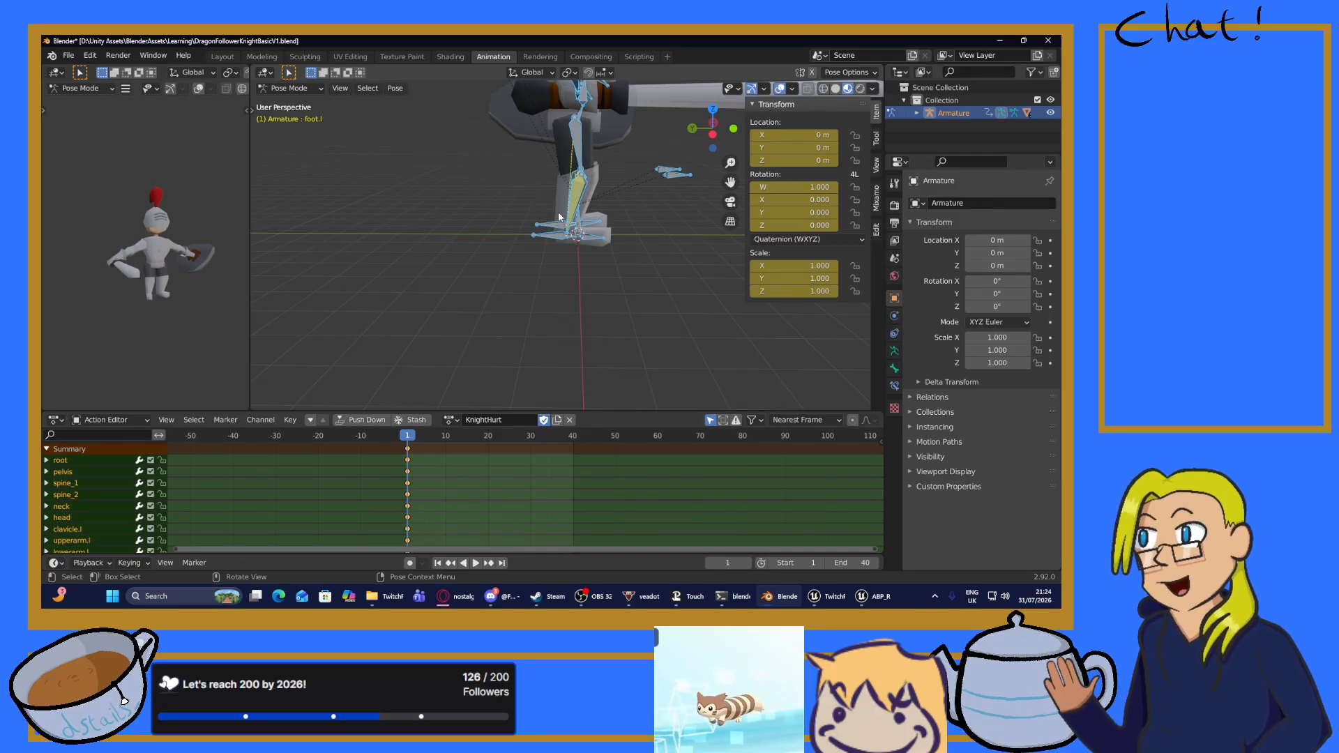
middle_click_drag(655, 235, 594, 182)
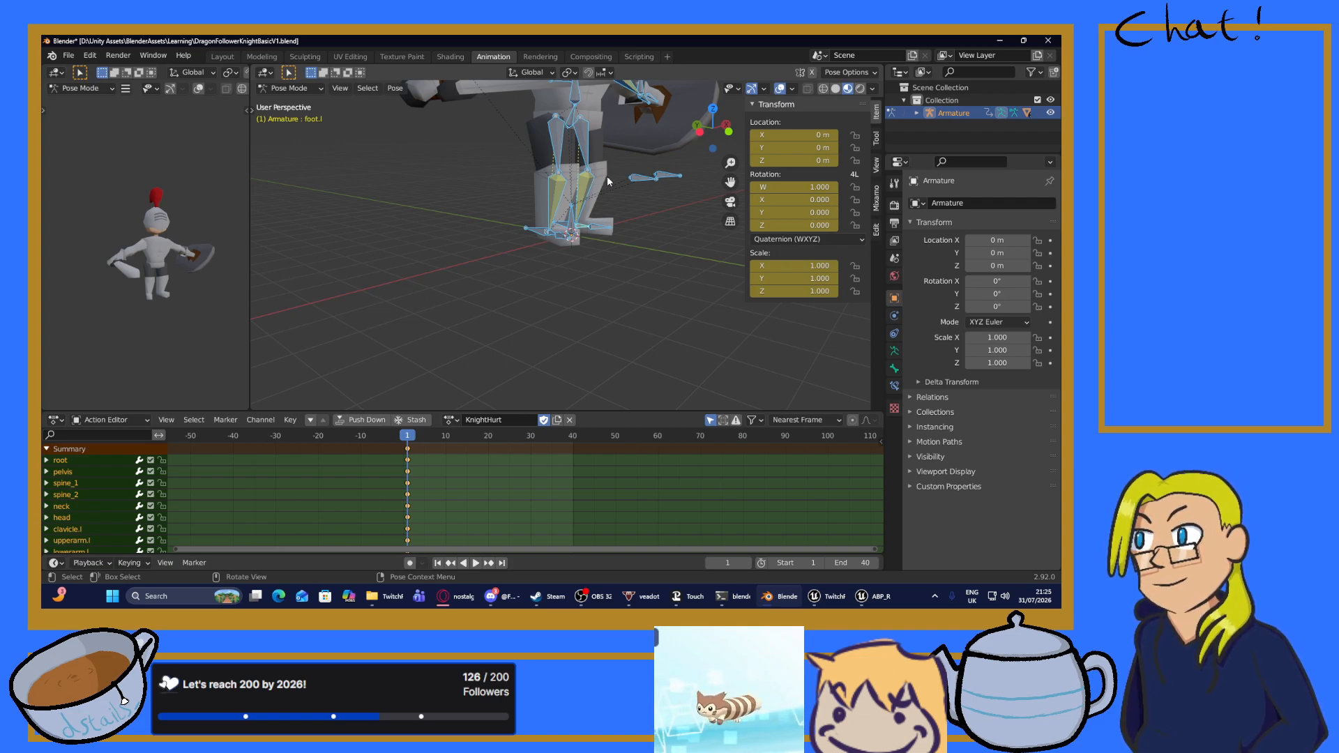
middle_click_drag(520, 275, 605, 279)
mouse_move(535, 232)
middle_mouse_down()
mouse_move(577, 244)
mouse_move(548, 235)
middle_mouse_up()
left_click(548, 236)
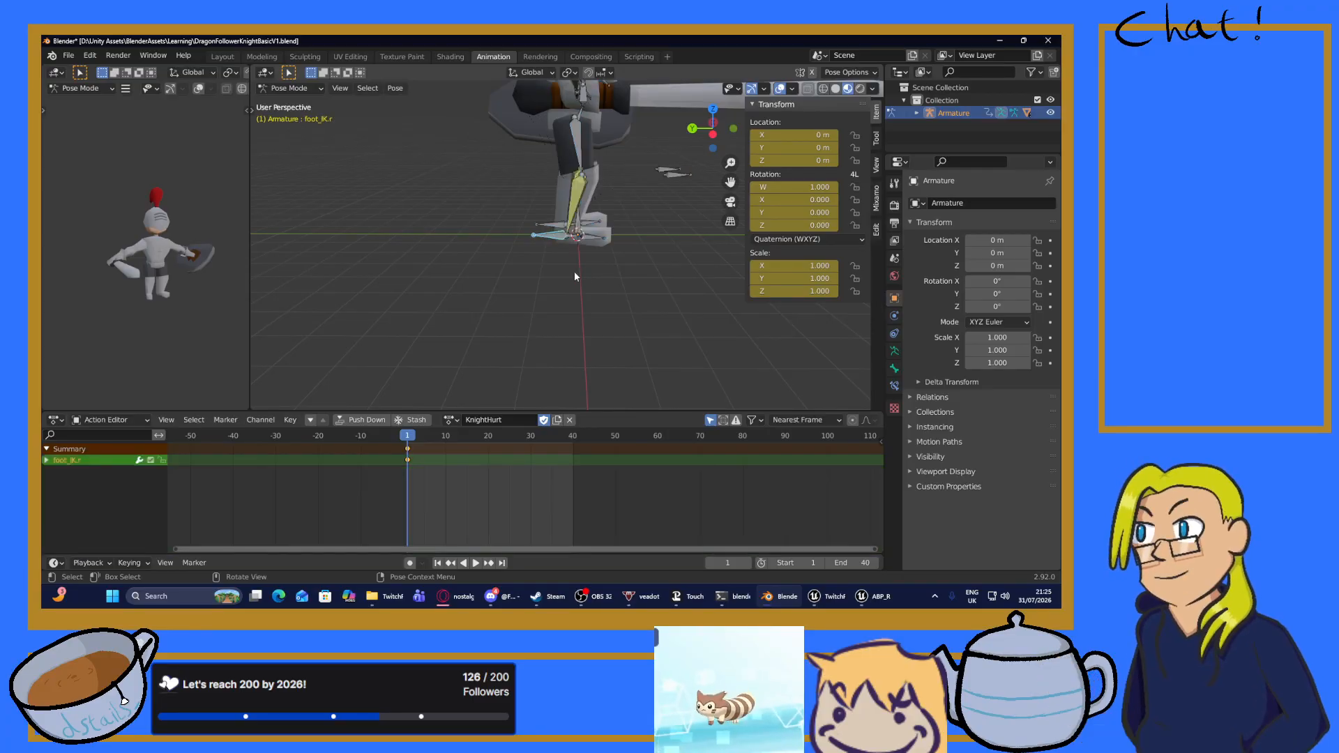
key("g")
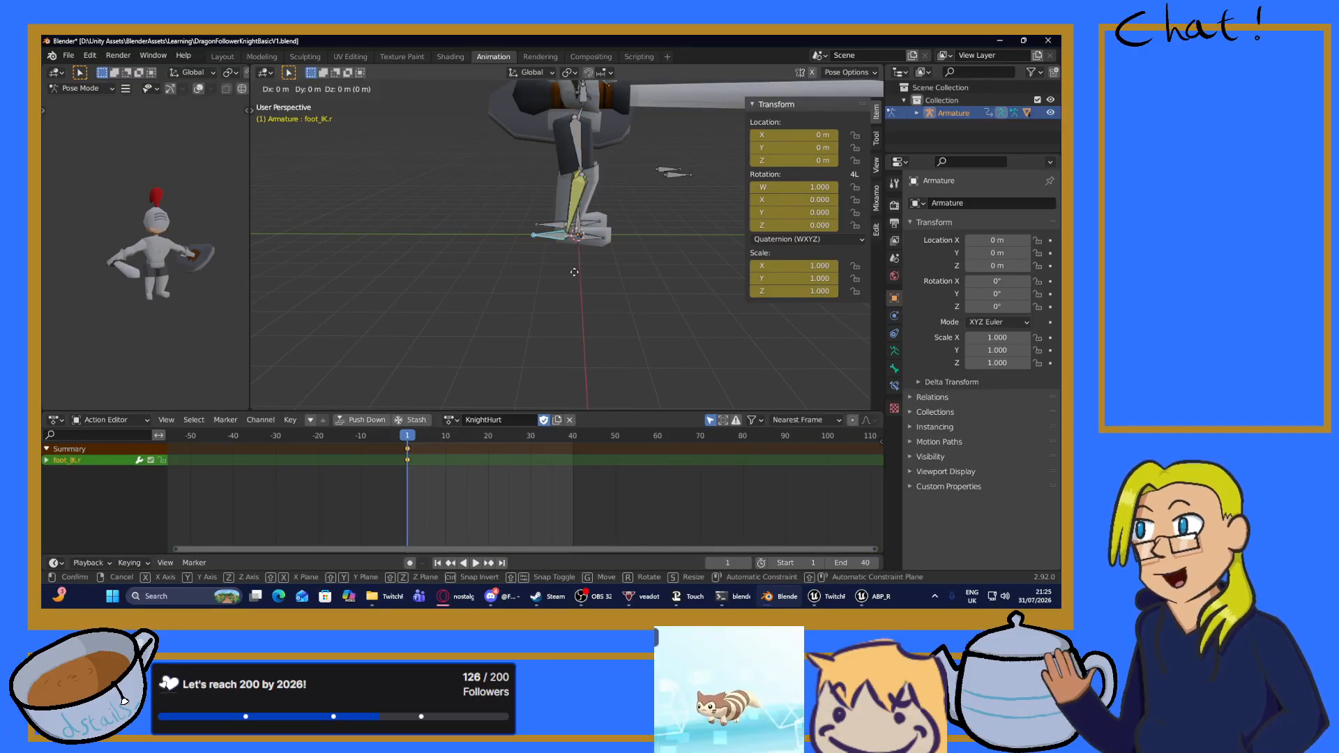
left_click(568, 272)
key("ctrl+z")
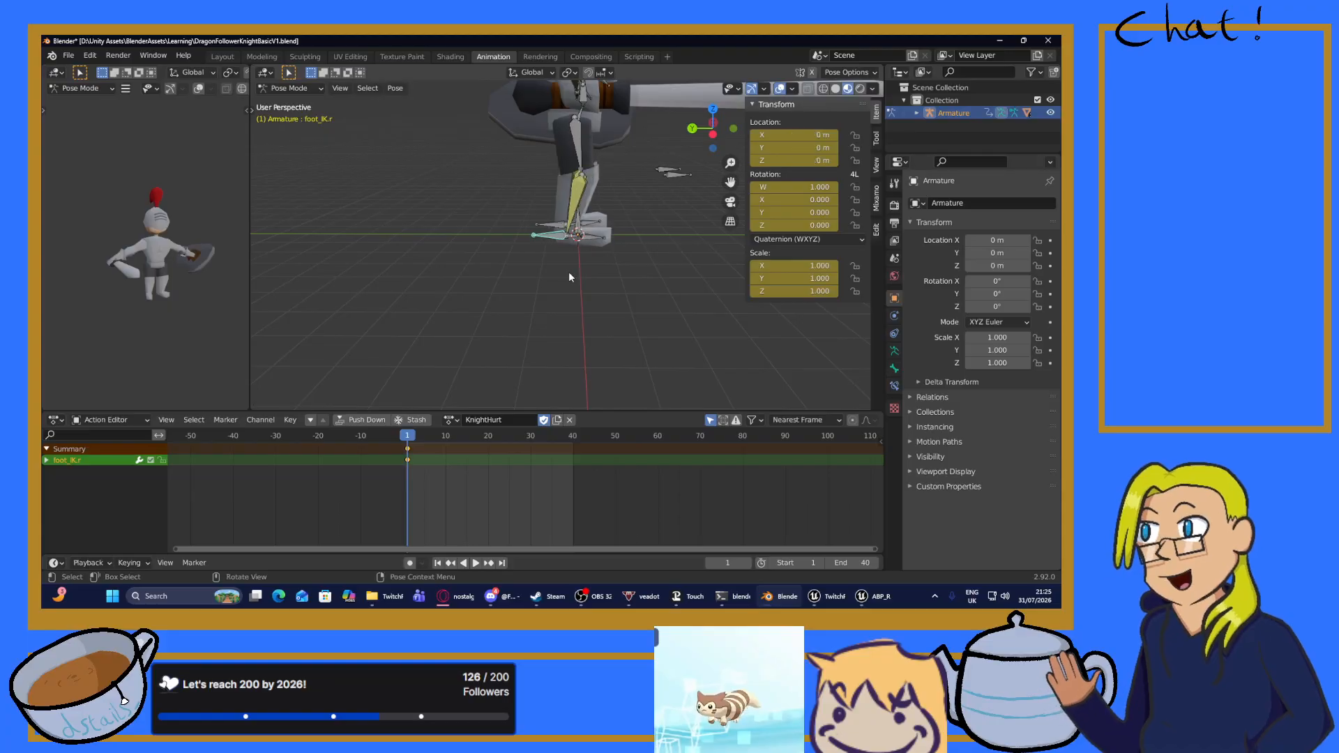
left_click(685, 175)
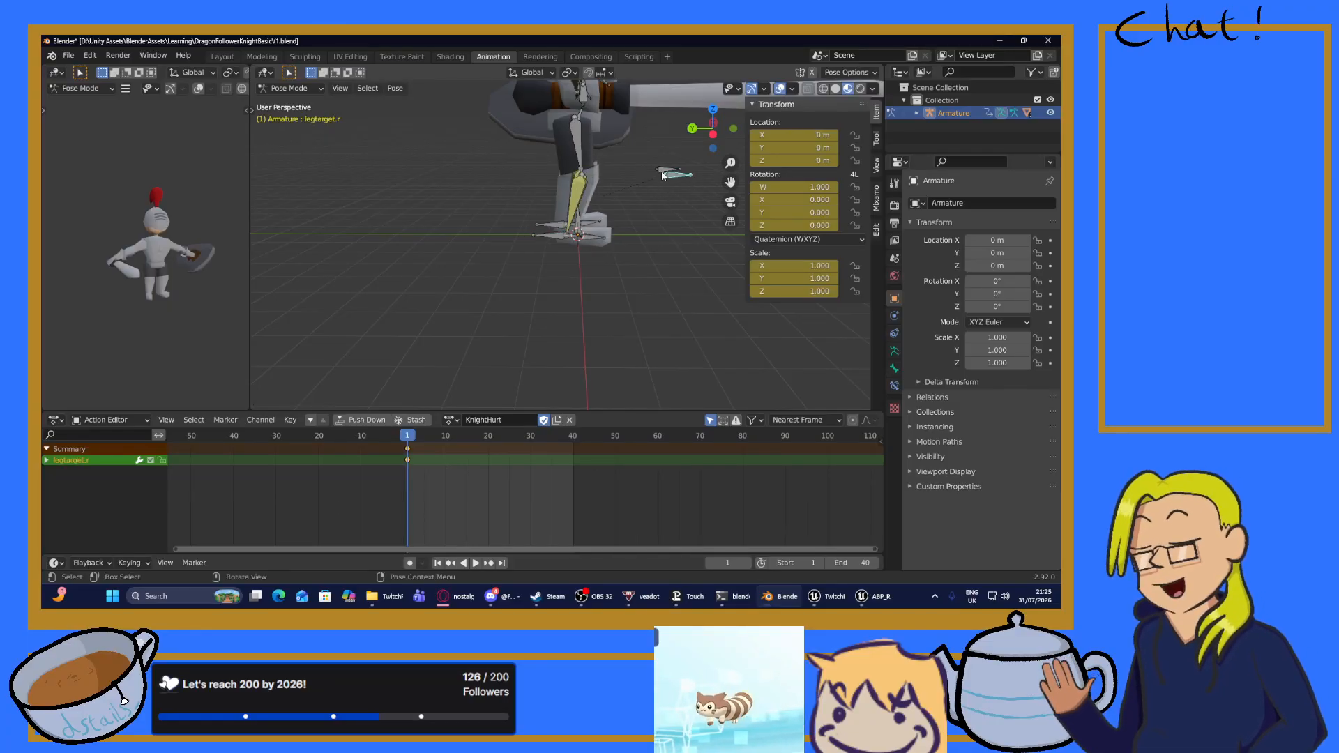
middle_click_drag(628, 214, 572, 297)
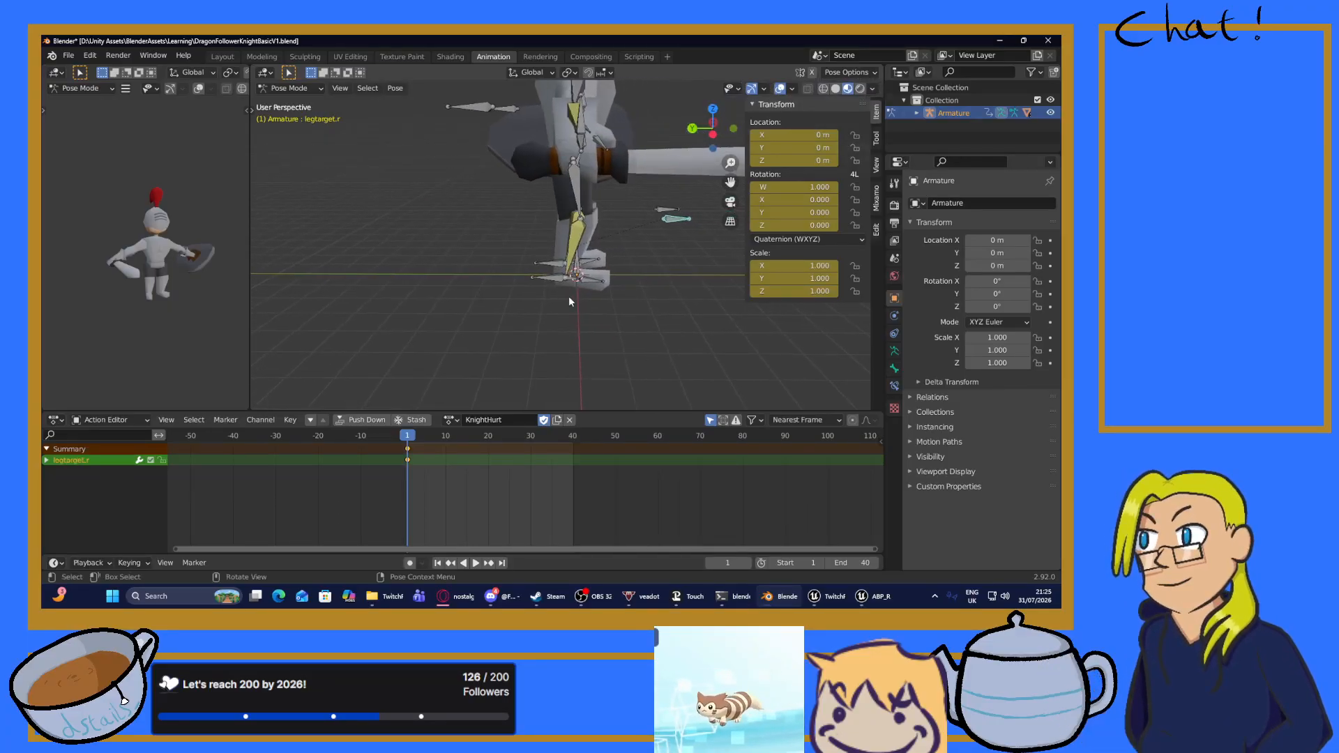
Move the foot_IK.r bone outward along global X by about -1.16 m.
left_click(543, 279)
middle_click_drag(659, 303, 540, 321)
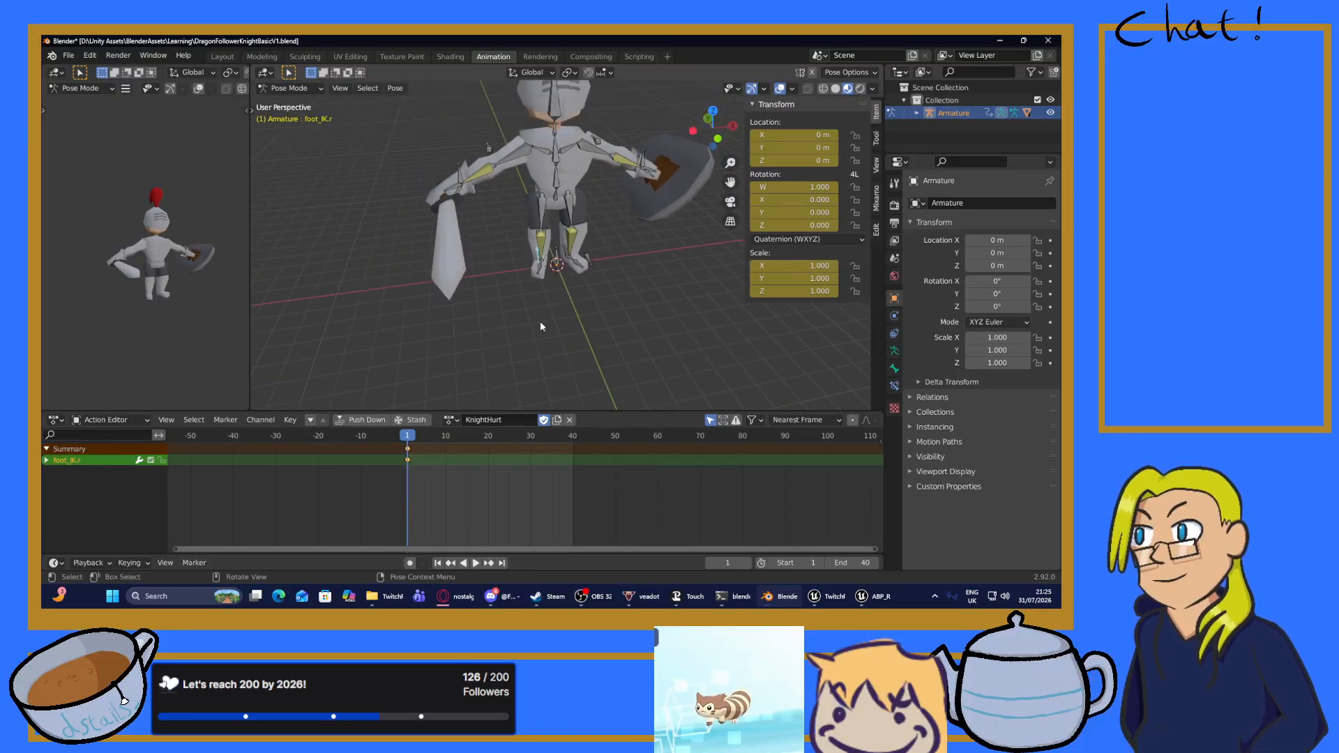
key("g")
key("x")
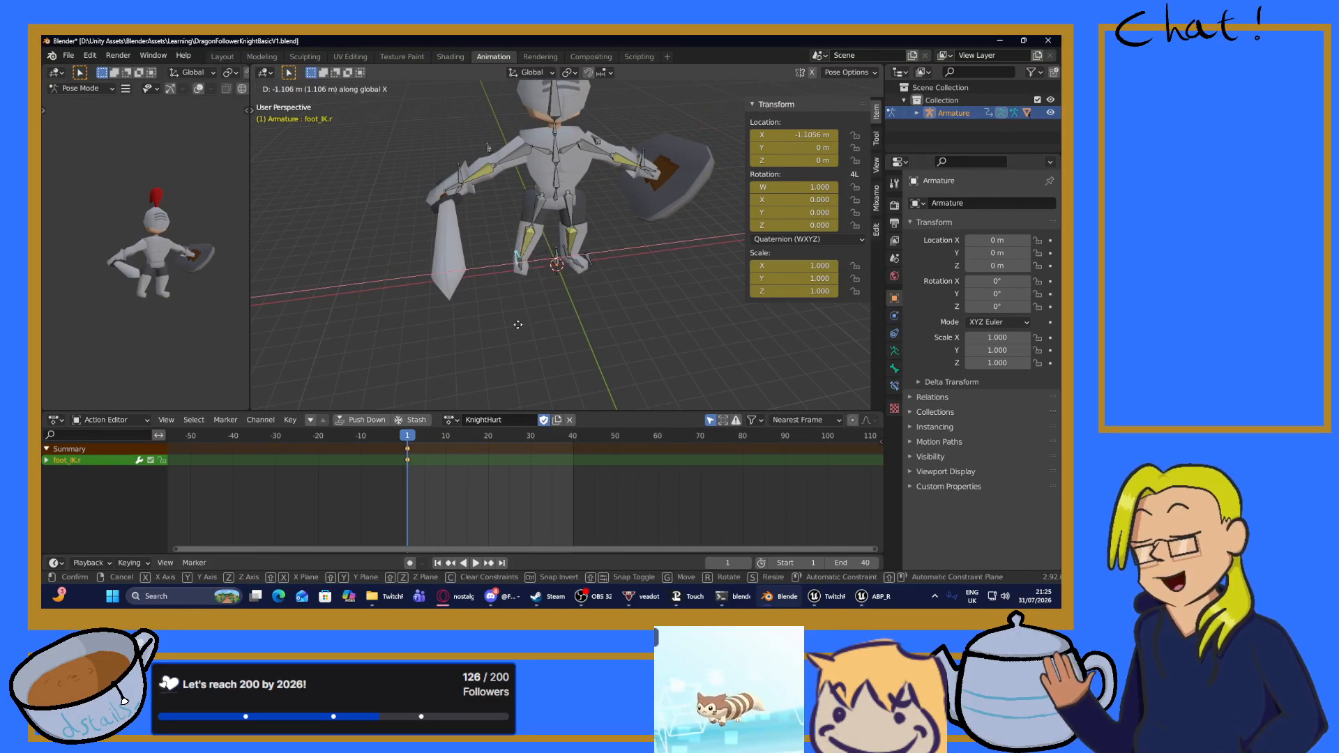
left_click(517, 324)
Move the foot_IK.r bone along global Y by about -4.12 m, lifting the knight's right leg off its stance.
middle_click_drag(516, 325, 644, 266)
key("g")
key("y")
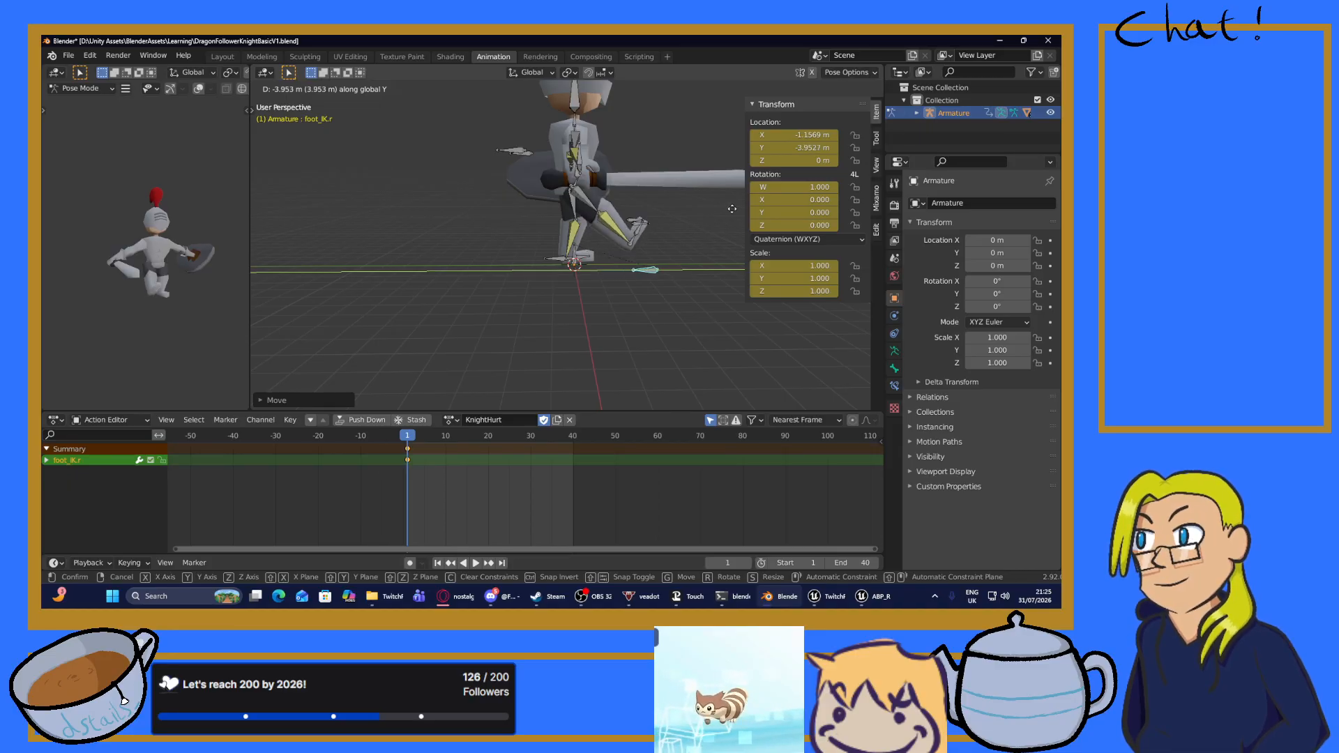
left_click(713, 221)
middle_click_drag(713, 222, 471, 211)
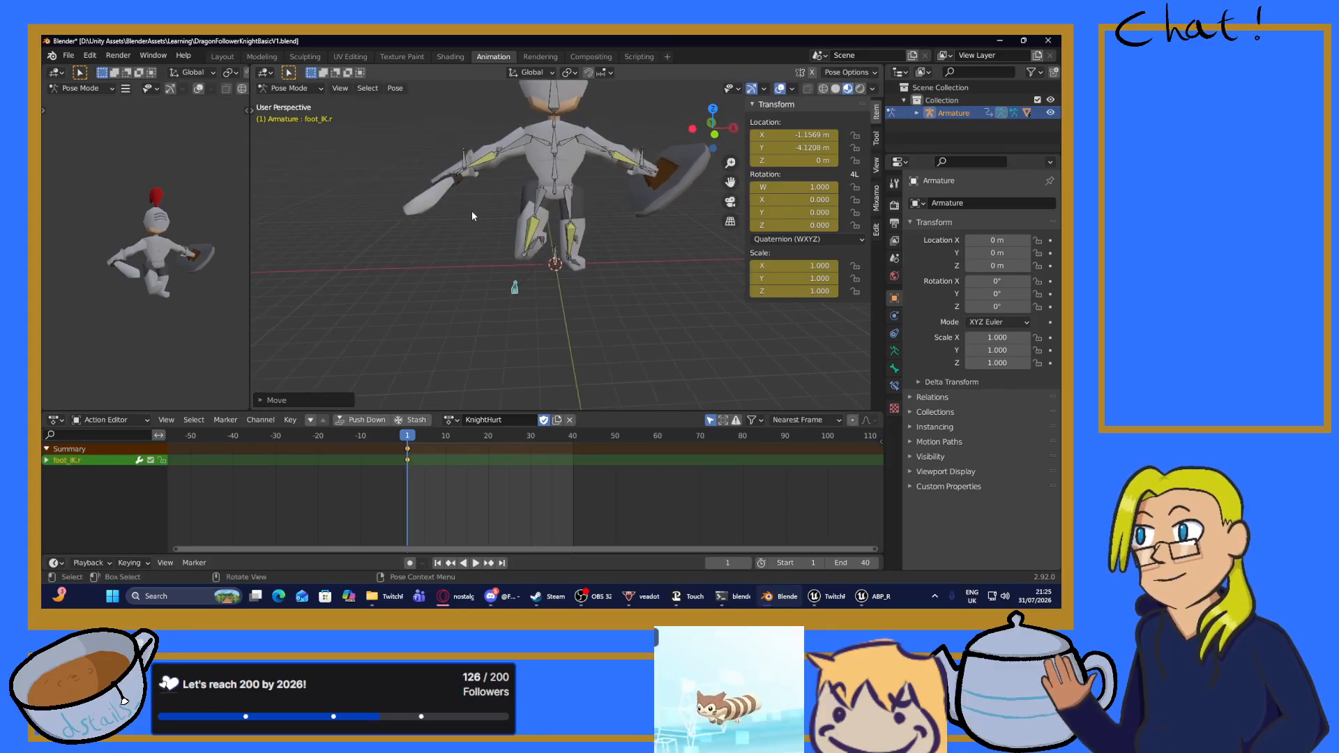
Move the legtarget.r bone outward along global X by about -1.04 m.
left_click(544, 239)
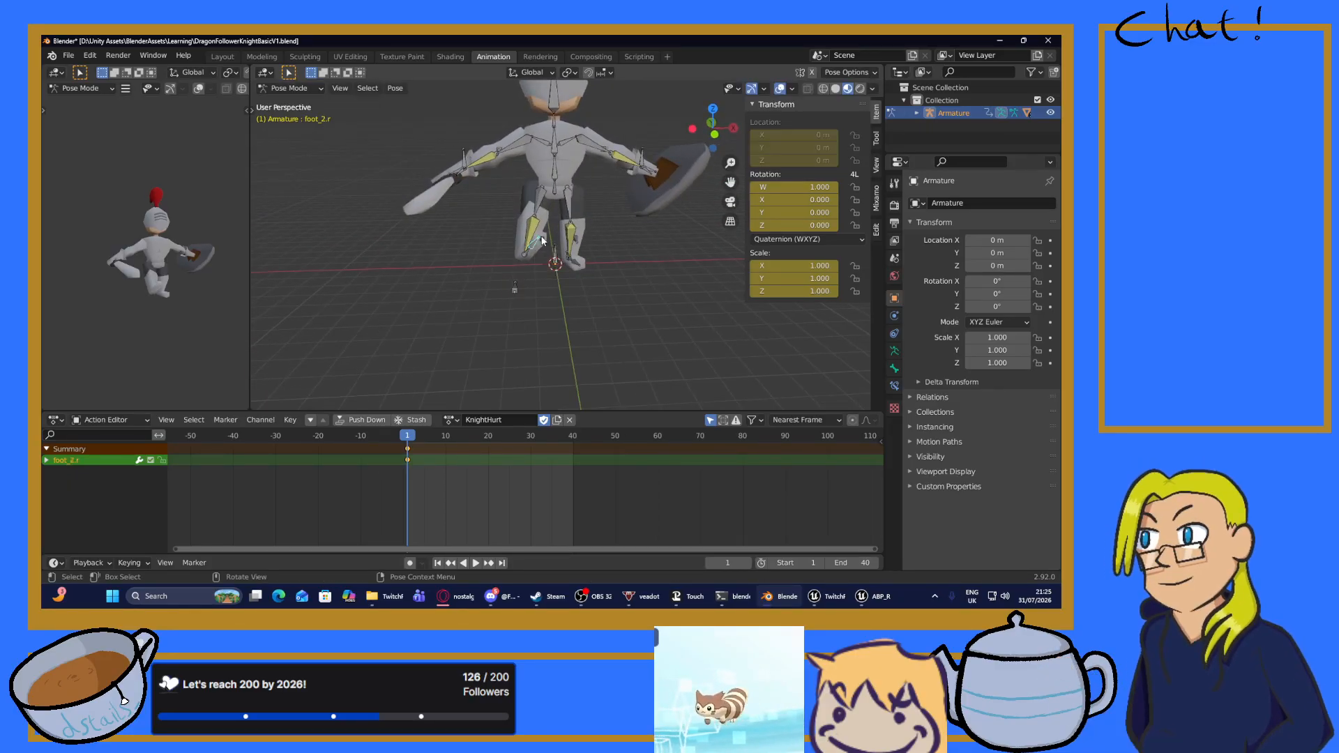
left_click(542, 240)
key("g")
key("x")
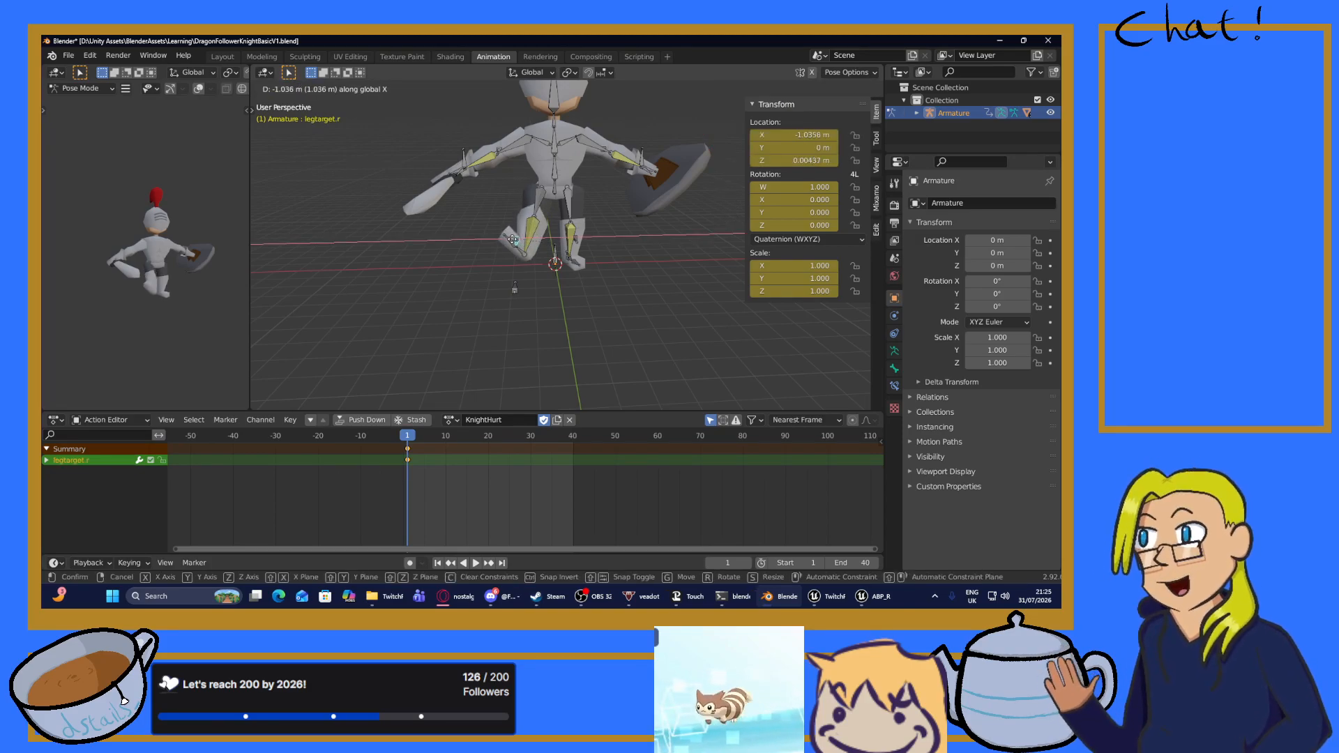
left_click(512, 238)
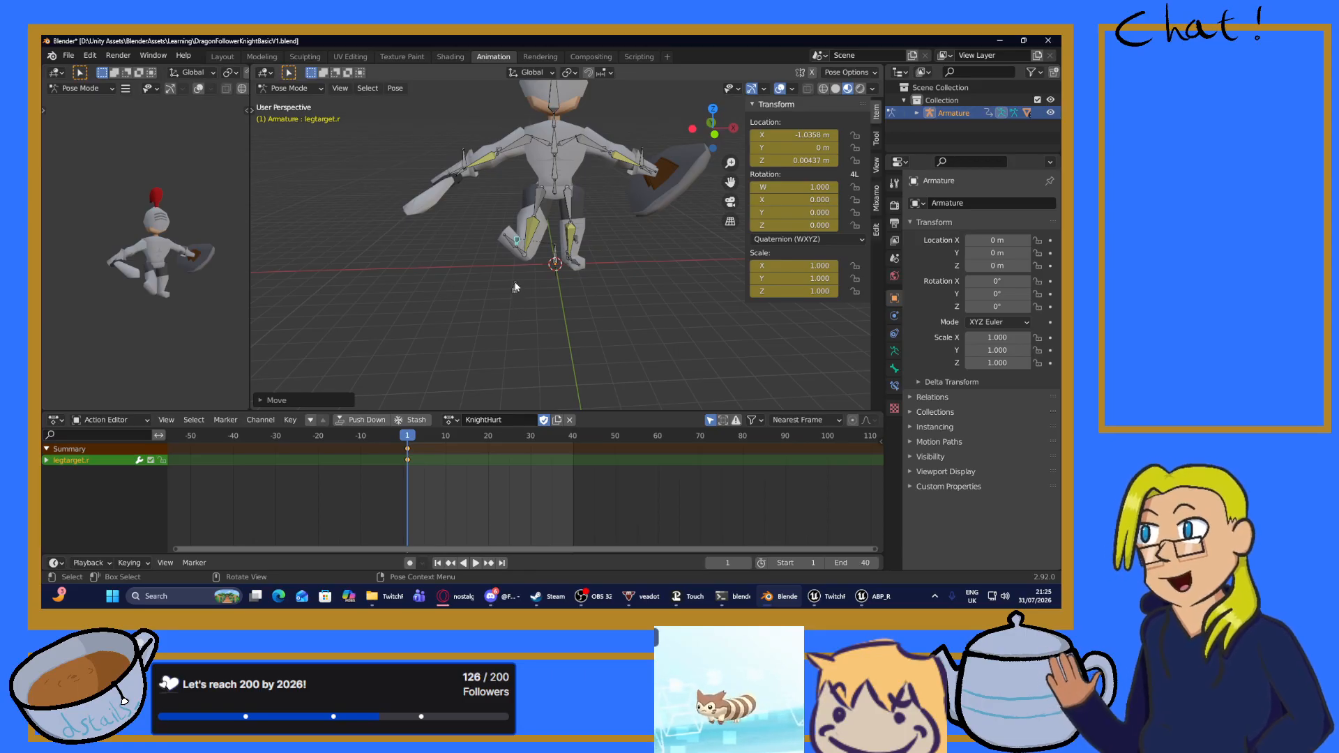
Shift the foot_IK.r bone further outward along global X, to an X location of about -1.86 m.
left_click(516, 286)
key("g")
key("x")
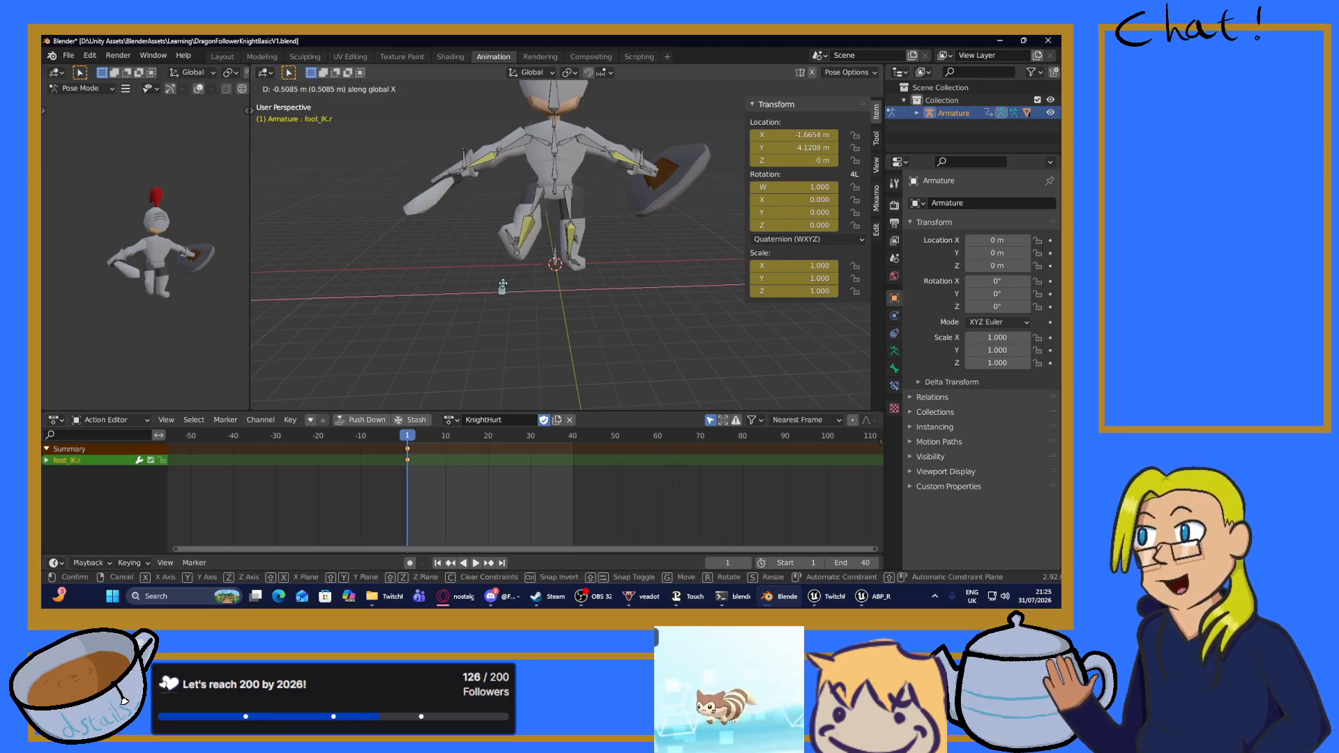
left_click(500, 286)
key("g")
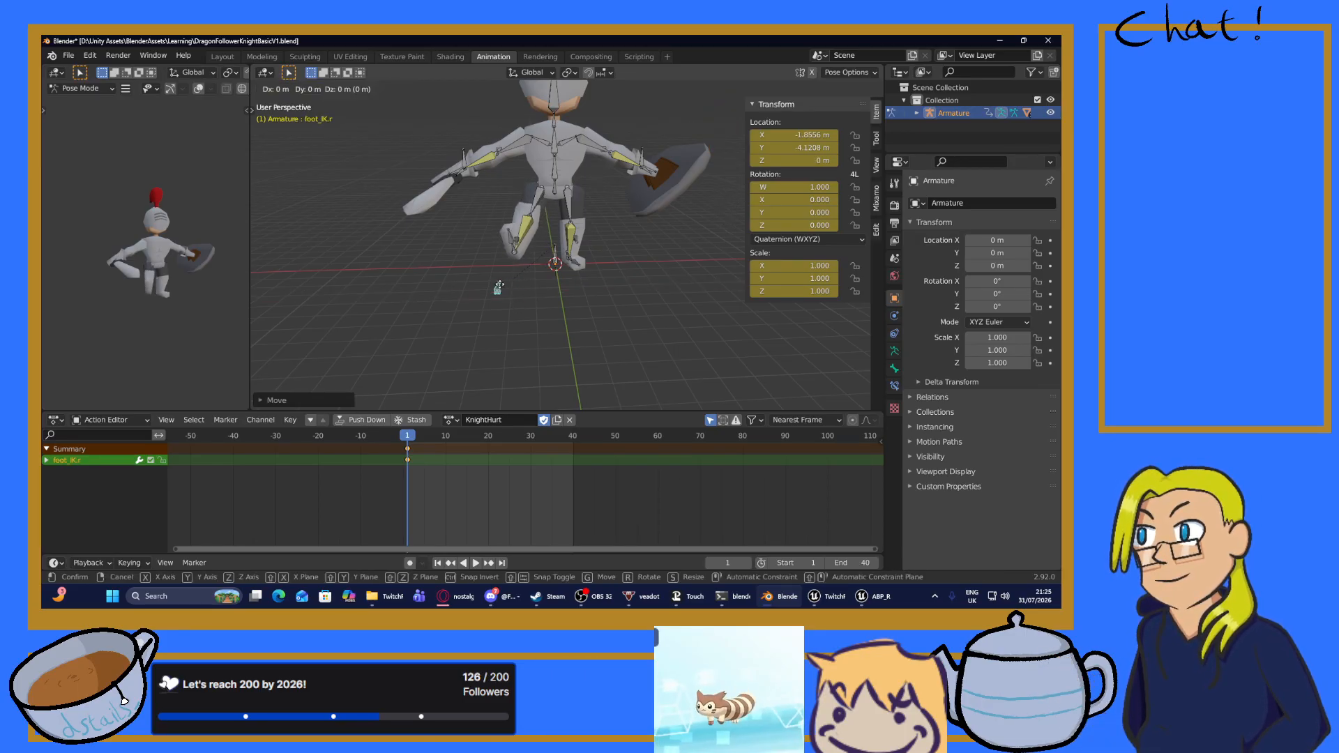
key("z")
key("z")
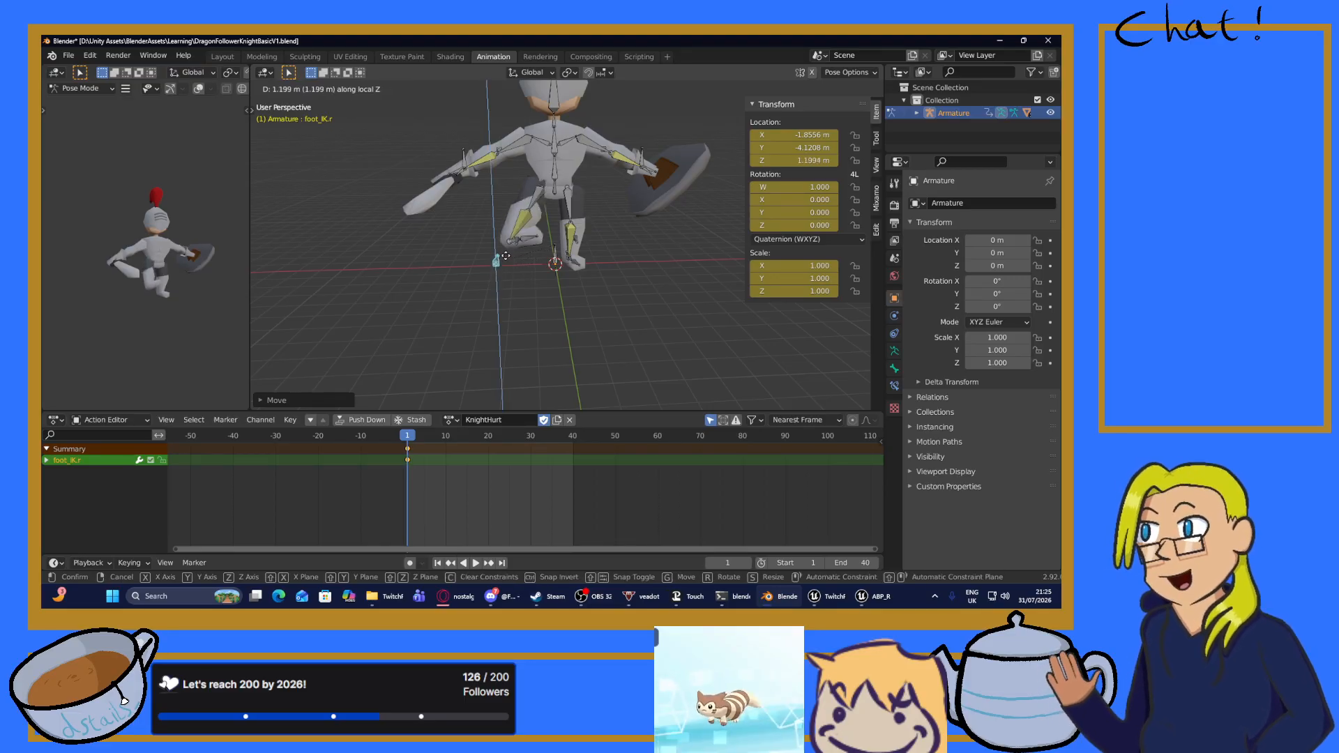
key("Escape")
middle_click_drag(496, 286, 543, 237)
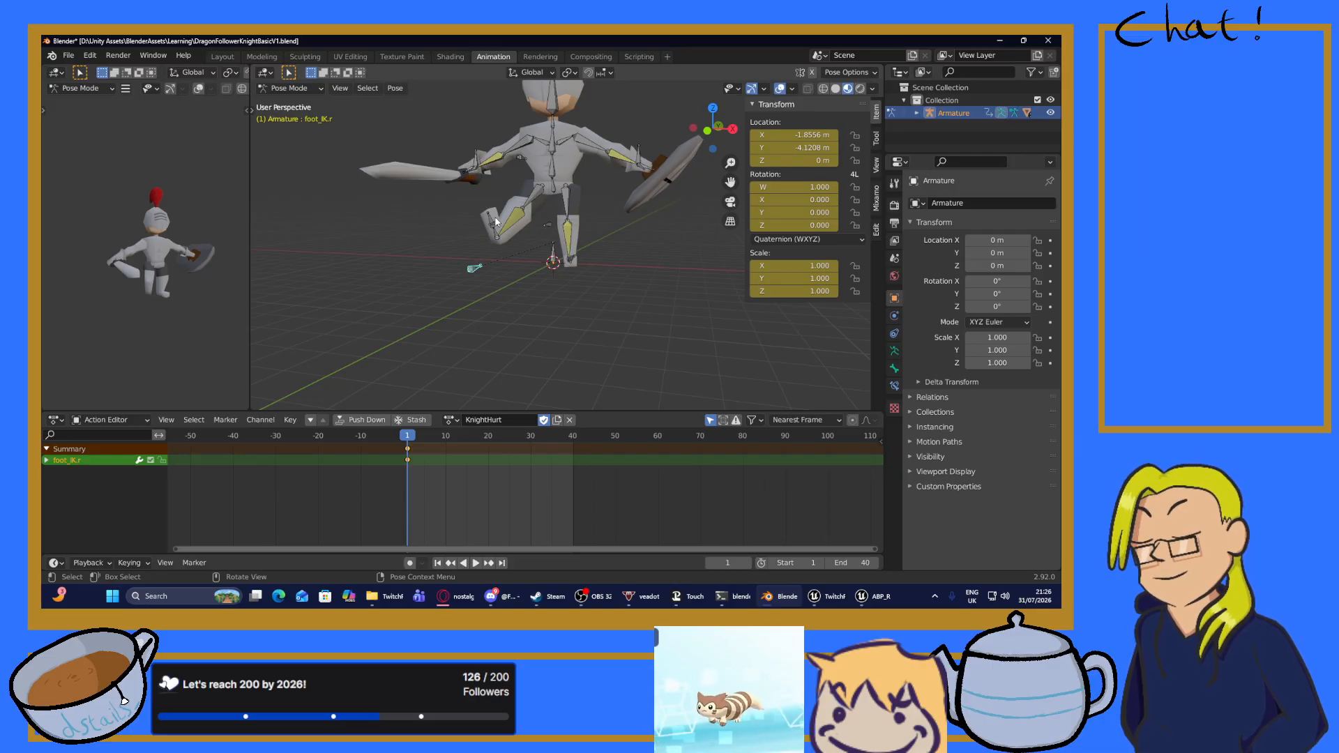
Try to reposition the legtarget.r bone, first along global Y and then upward along global Z.
middle_click_drag(505, 249, 555, 362)
left_click(522, 299)
key("g")
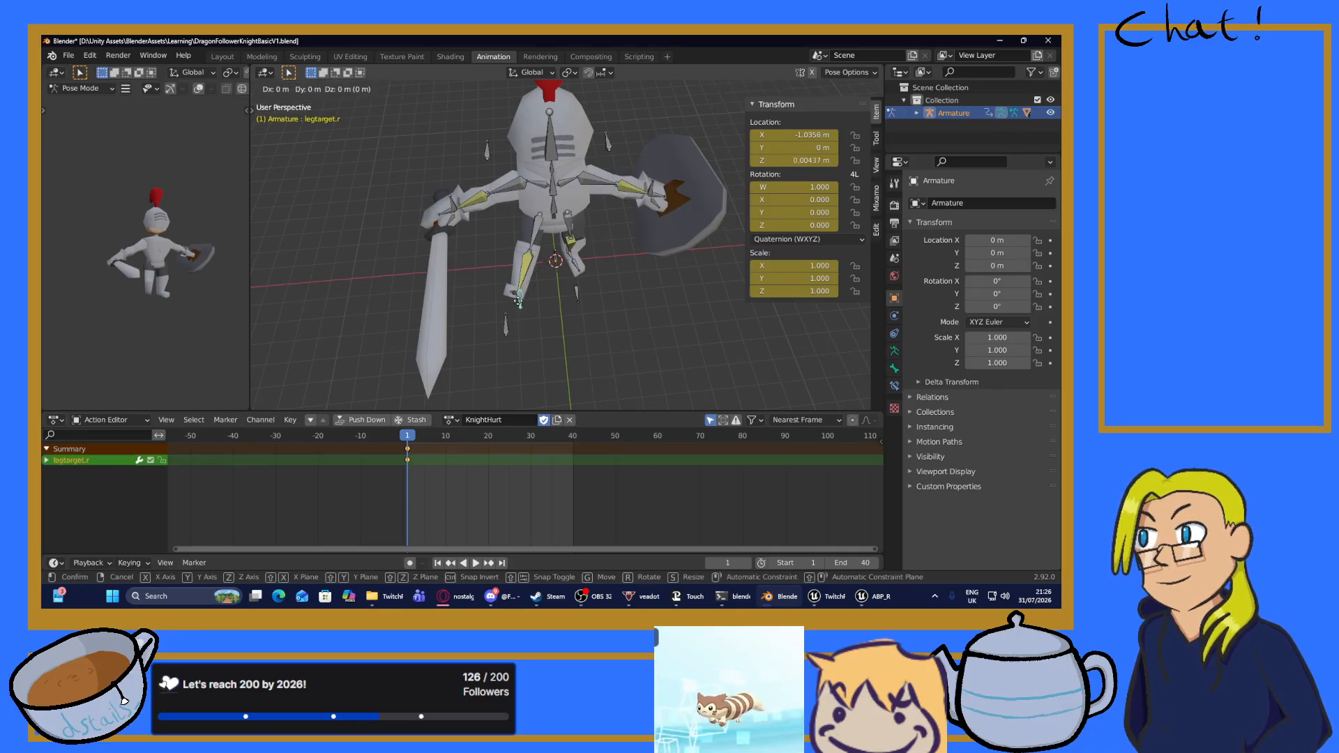
key("y")
right_click(517, 293)
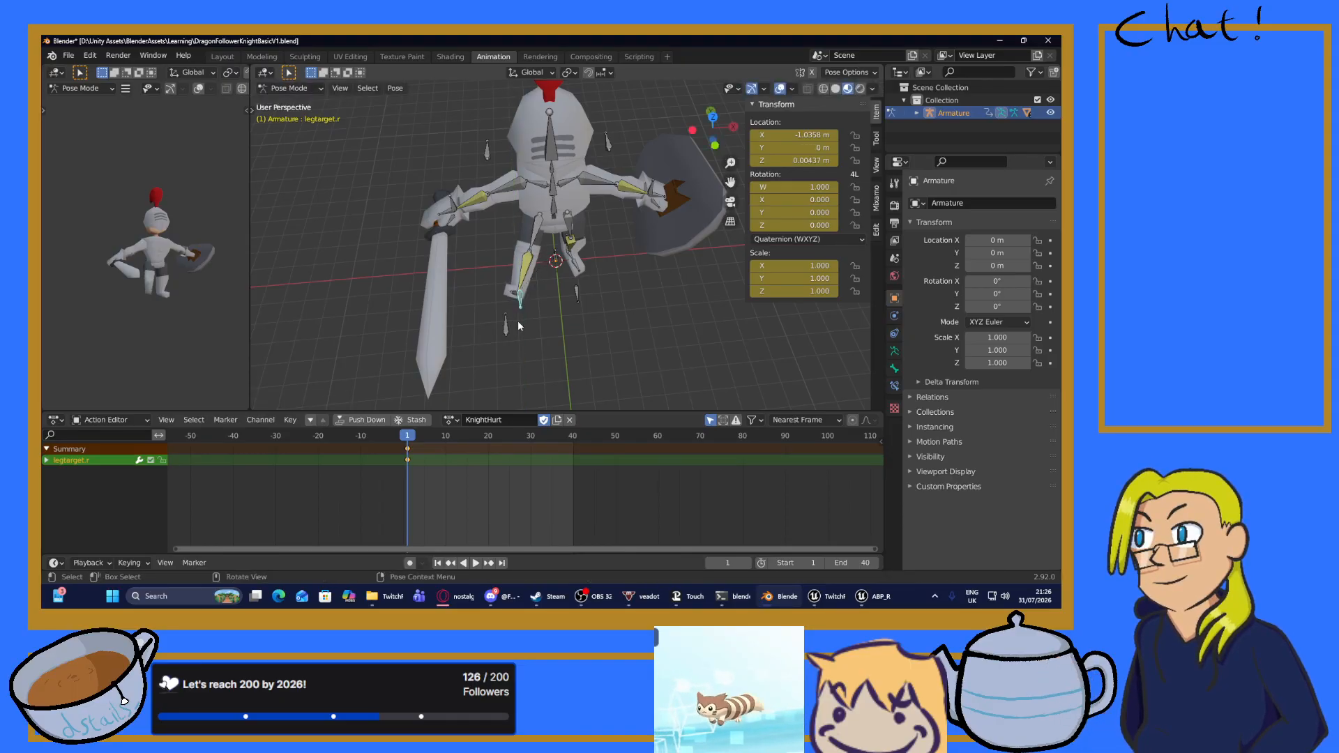
key("g")
key("z")
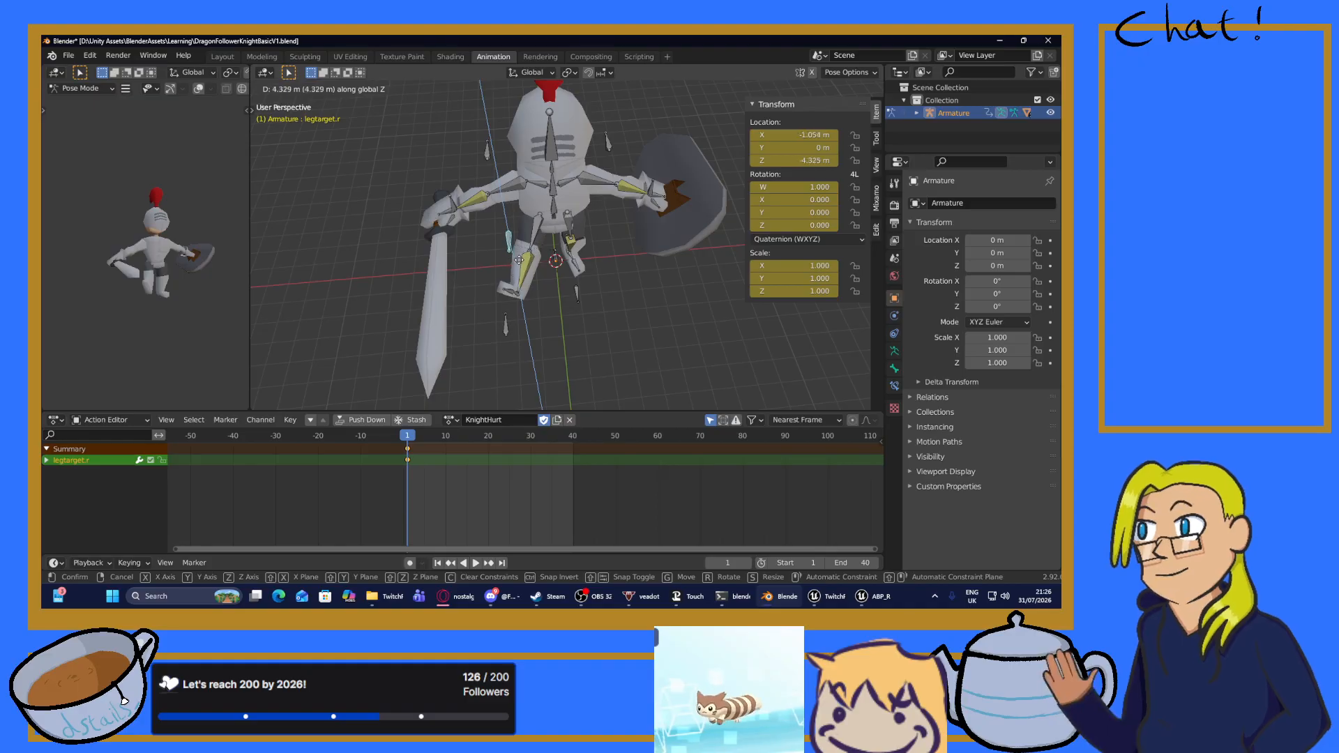
left_click(517, 212)
middle_click_drag(520, 221, 461, 210)
Raise the foot_IK.r bone along global Z to a Z location of about 0.80 m.
left_click(469, 257)
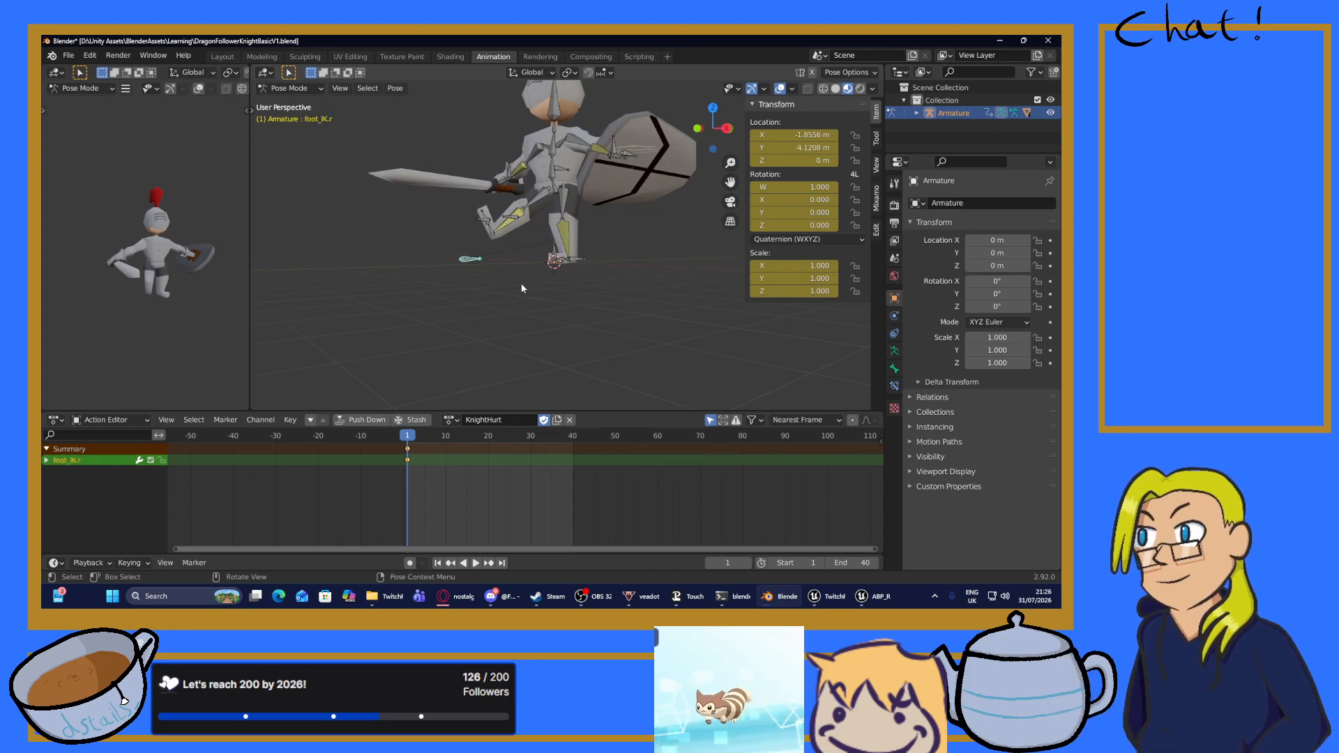
middle_click_drag(521, 288, 527, 317)
key("r")
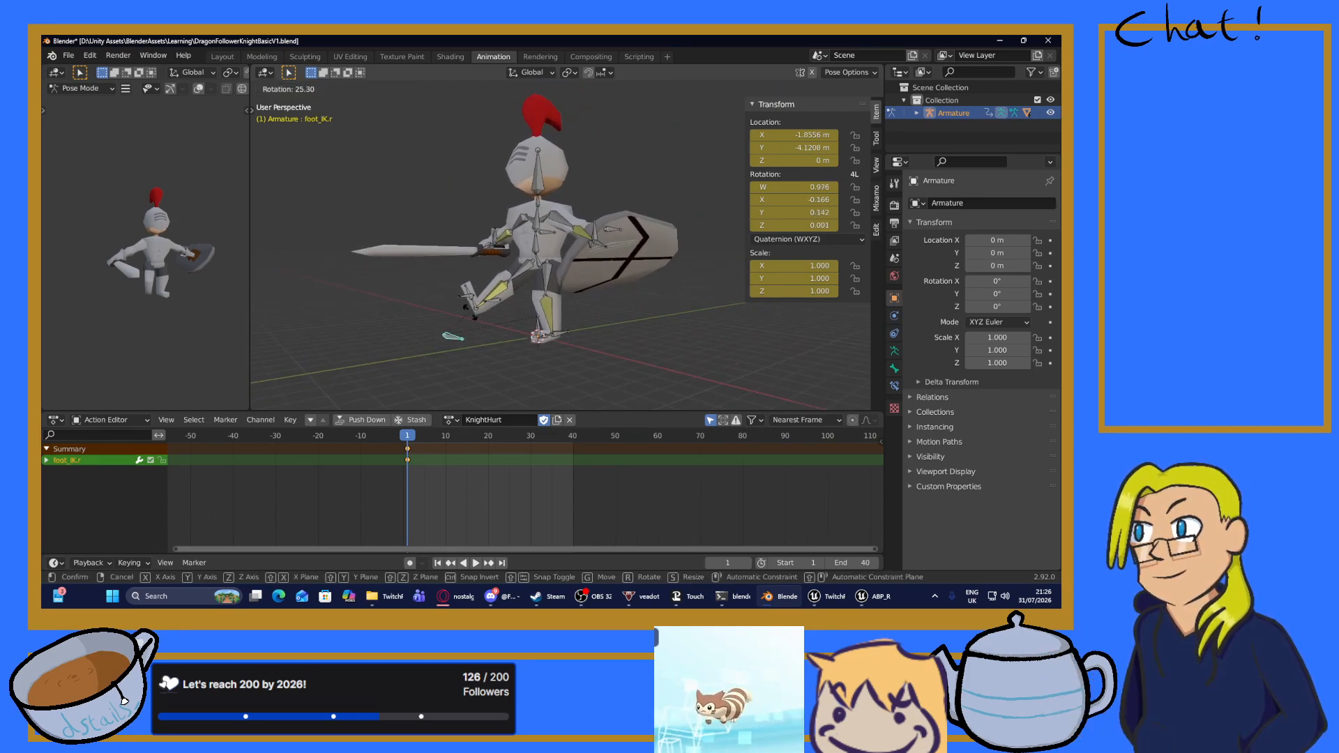
key("Escape")
key("g")
key("z")
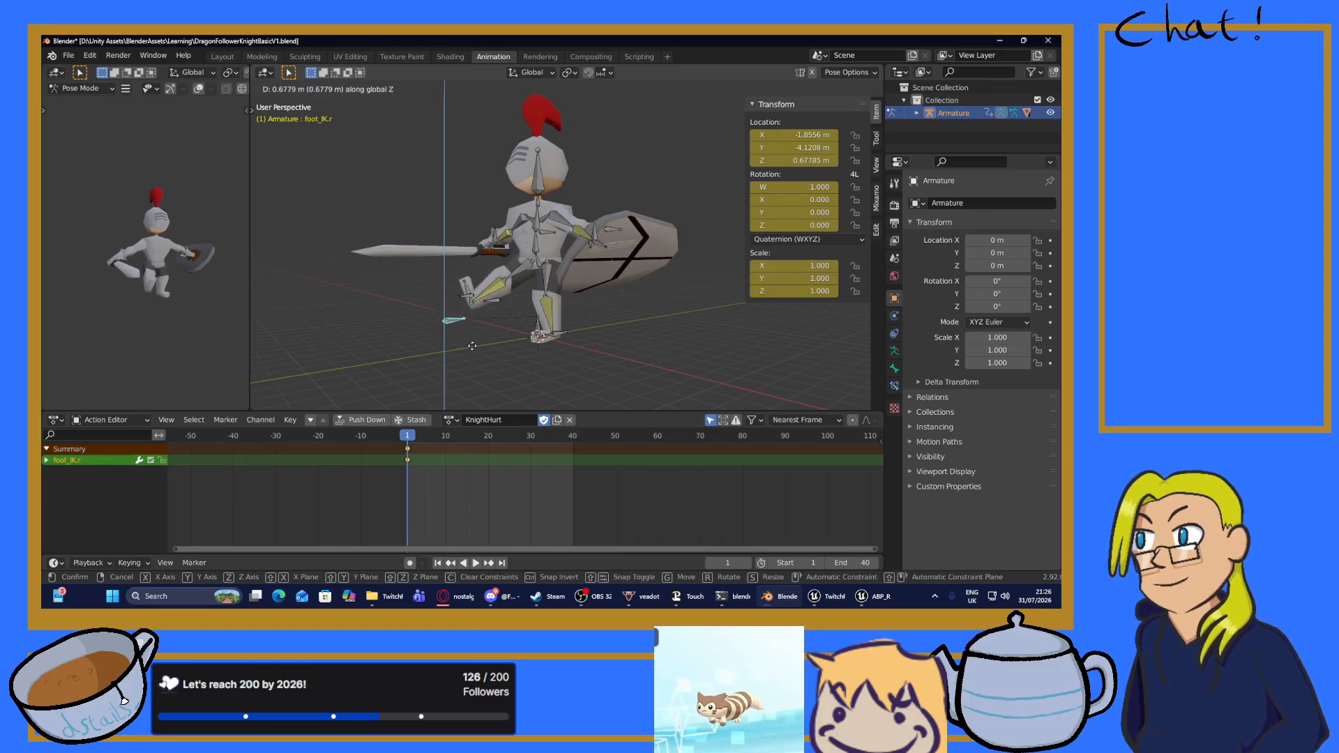
left_click(474, 342)
Shift the foot_IK.r bone inward along global X to about -1.46 m and lower it along global Z to about 0.74 m.
middle_click_drag(474, 342, 553, 367)
key("g")
key("x")
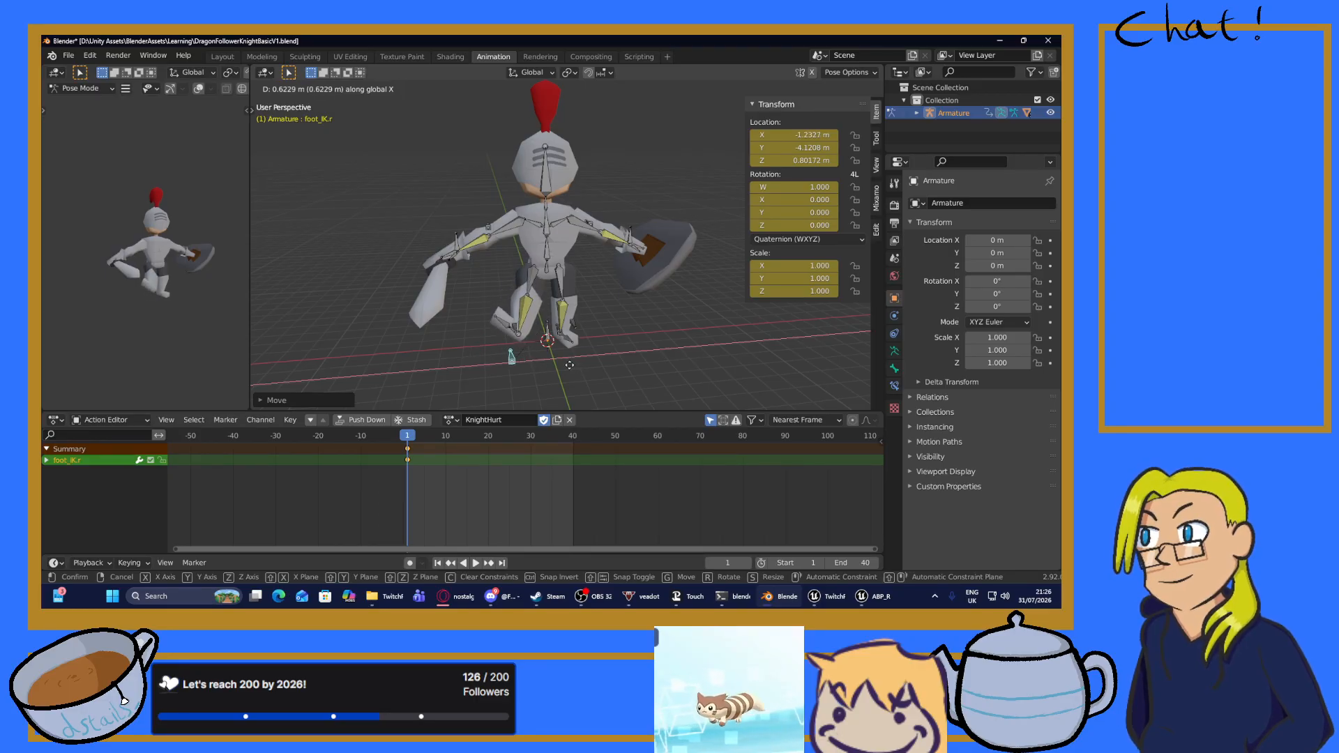
left_click(563, 364)
key("g")
key("z")
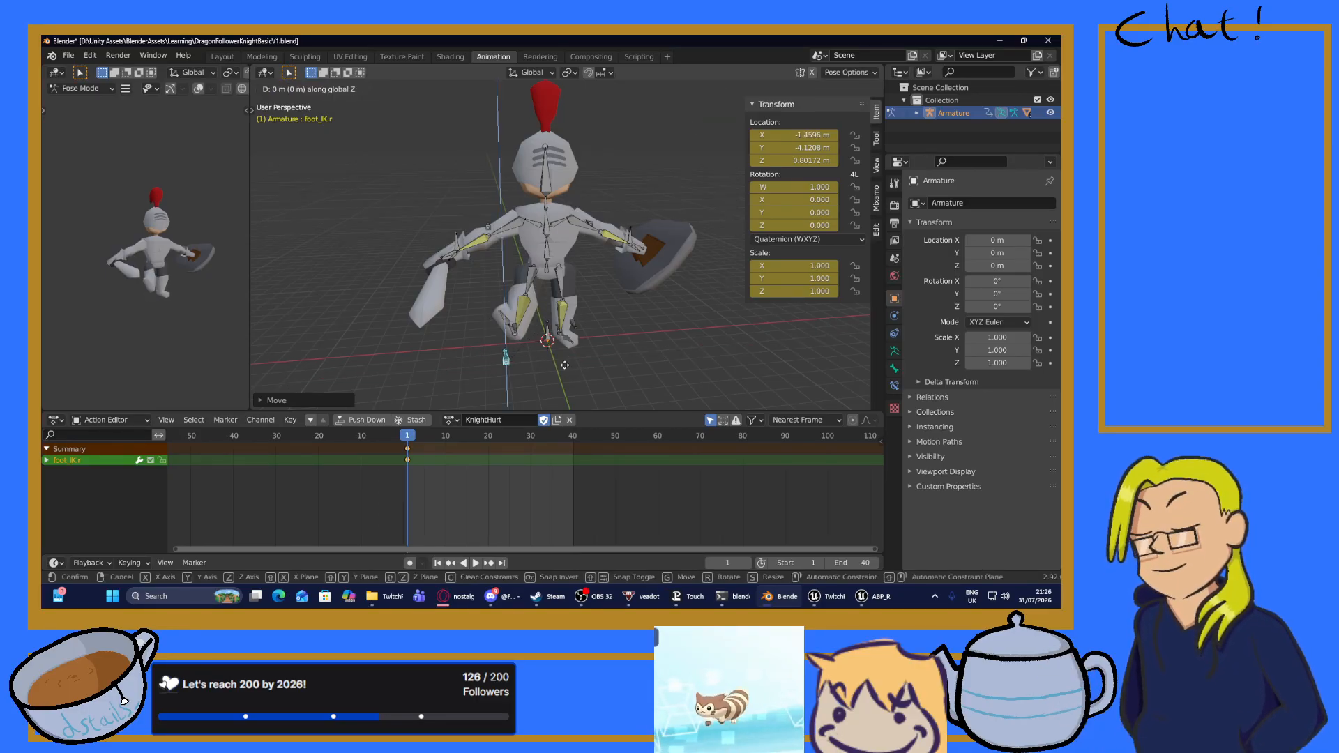
left_click(579, 370)
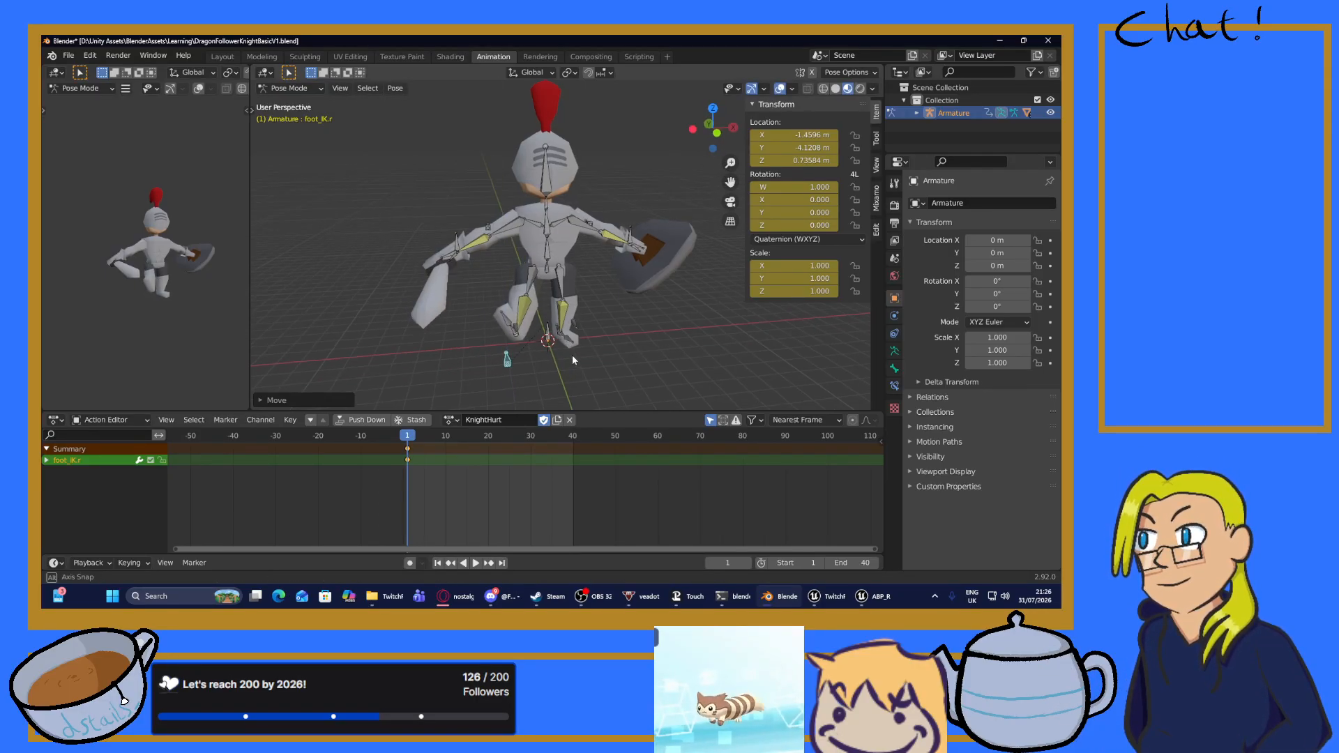
Move the foot_IK.r bone along global Y to a Y location of about -1.01 m.
middle_click_drag(570, 354, 658, 344)
key("g")
key("y")
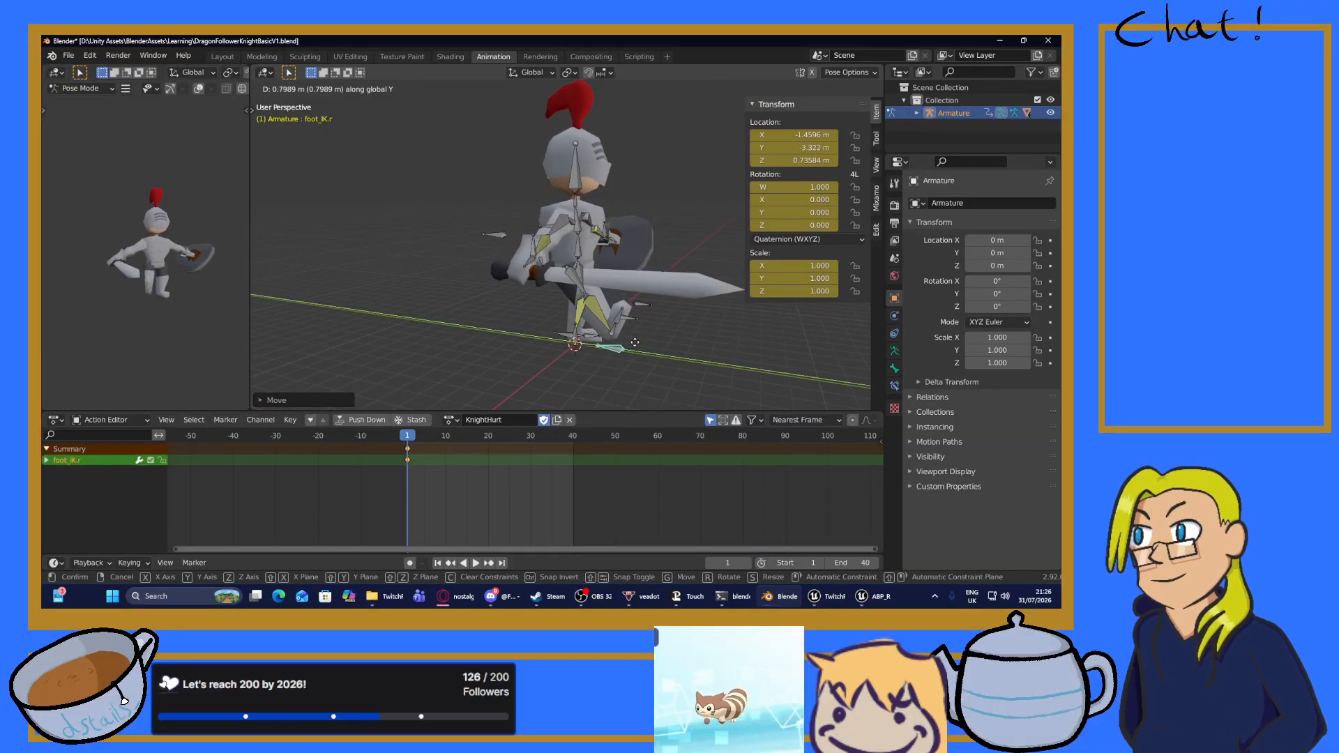
left_click(579, 333)
Try moving the legtarget.r bone along global Z and along global Y, undoing each move.
middle_click_drag(578, 333, 547, 311)
left_click(528, 312)
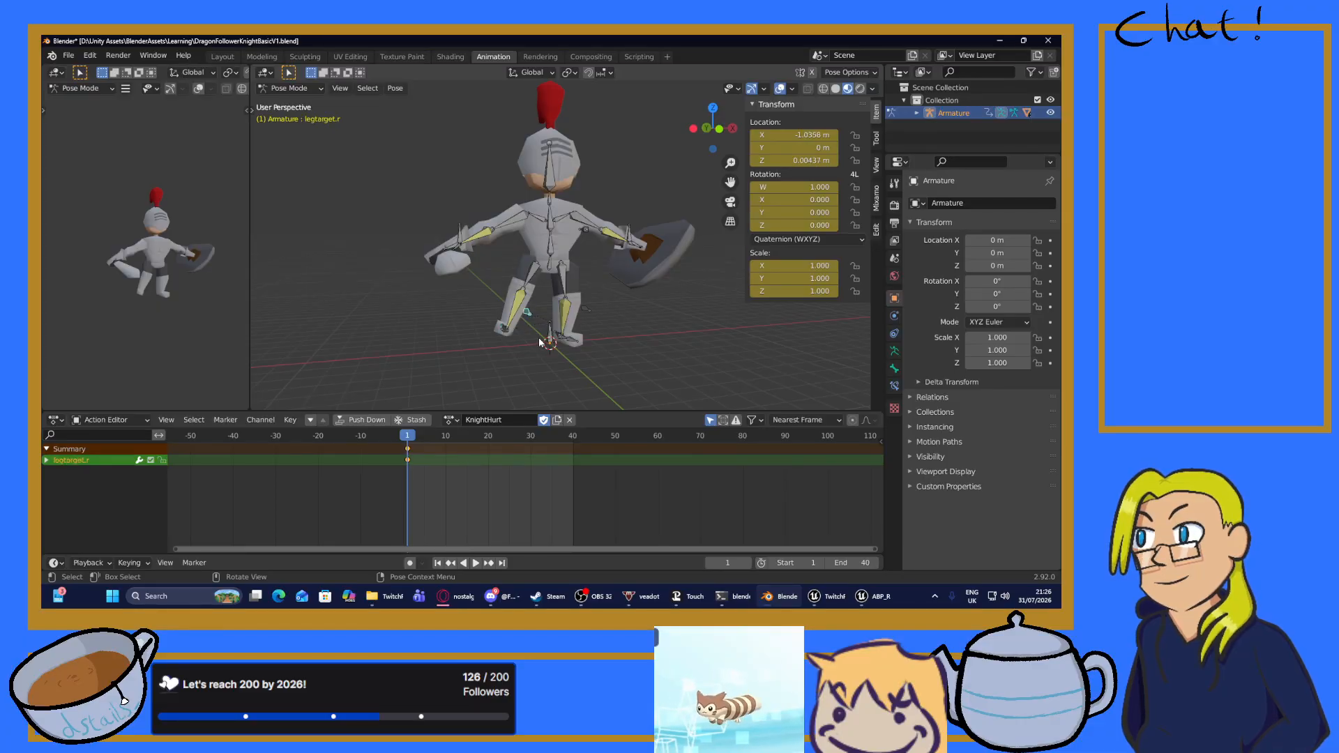
key("g")
key("z")
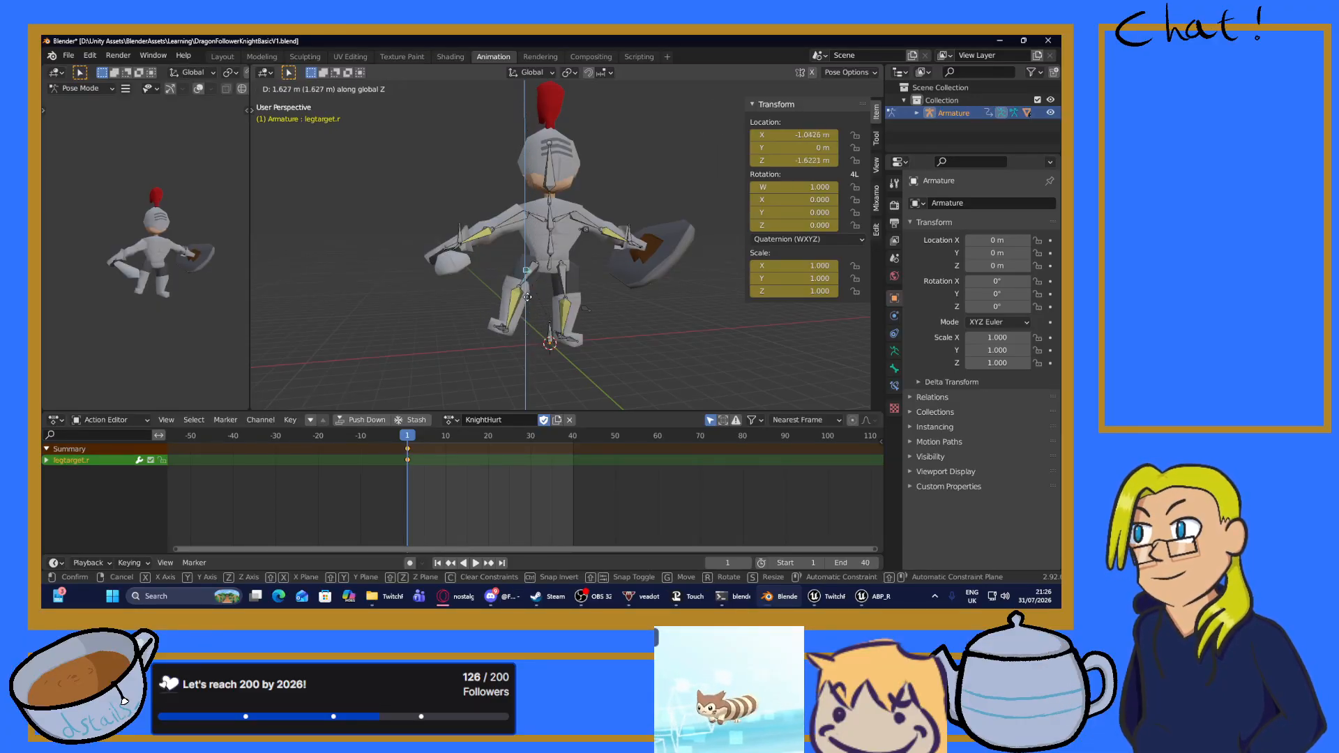
left_click(528, 239)
key("ctrl+z")
key("g")
key("y")
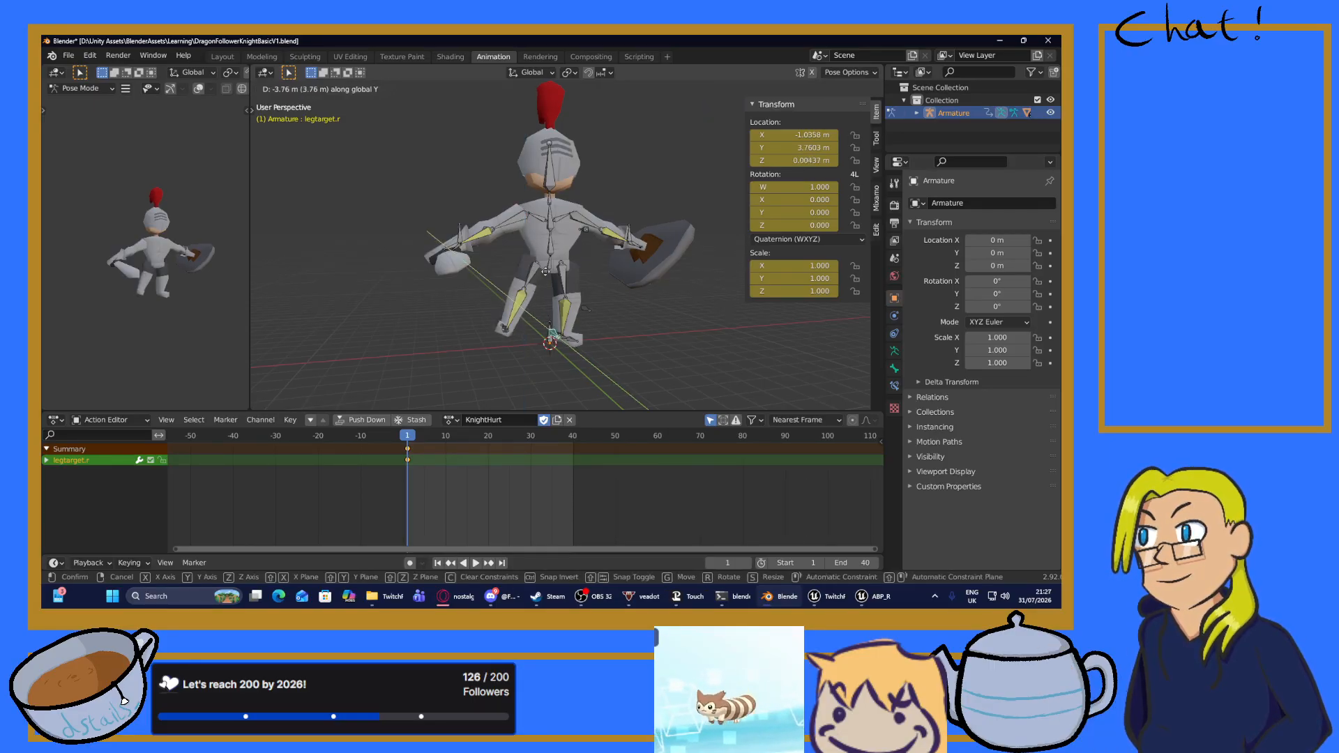
left_click(550, 277)
key("ctrl+z")
Move the legtarget.r bone outward along global X to an X location of about -4.08 m.
key("g")
key("x")
left_click(470, 283)
middle_click_drag(469, 283, 560, 334)
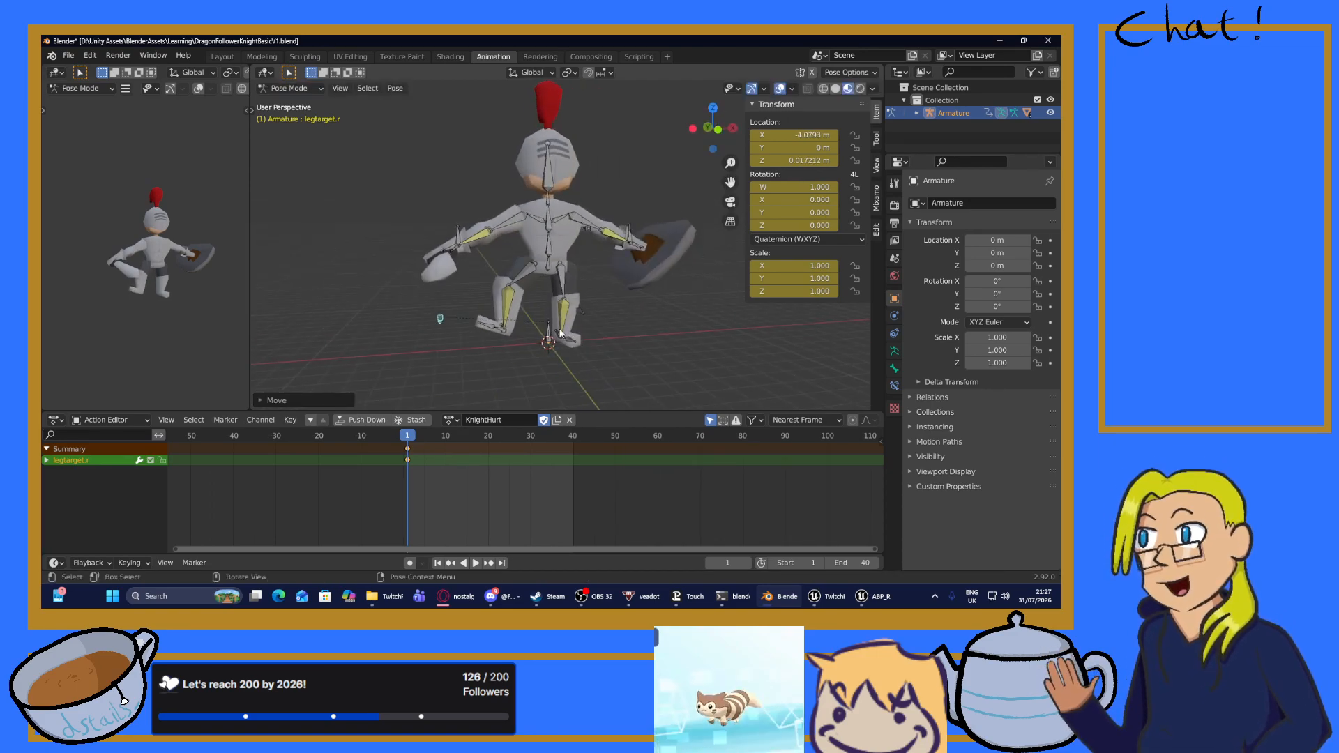
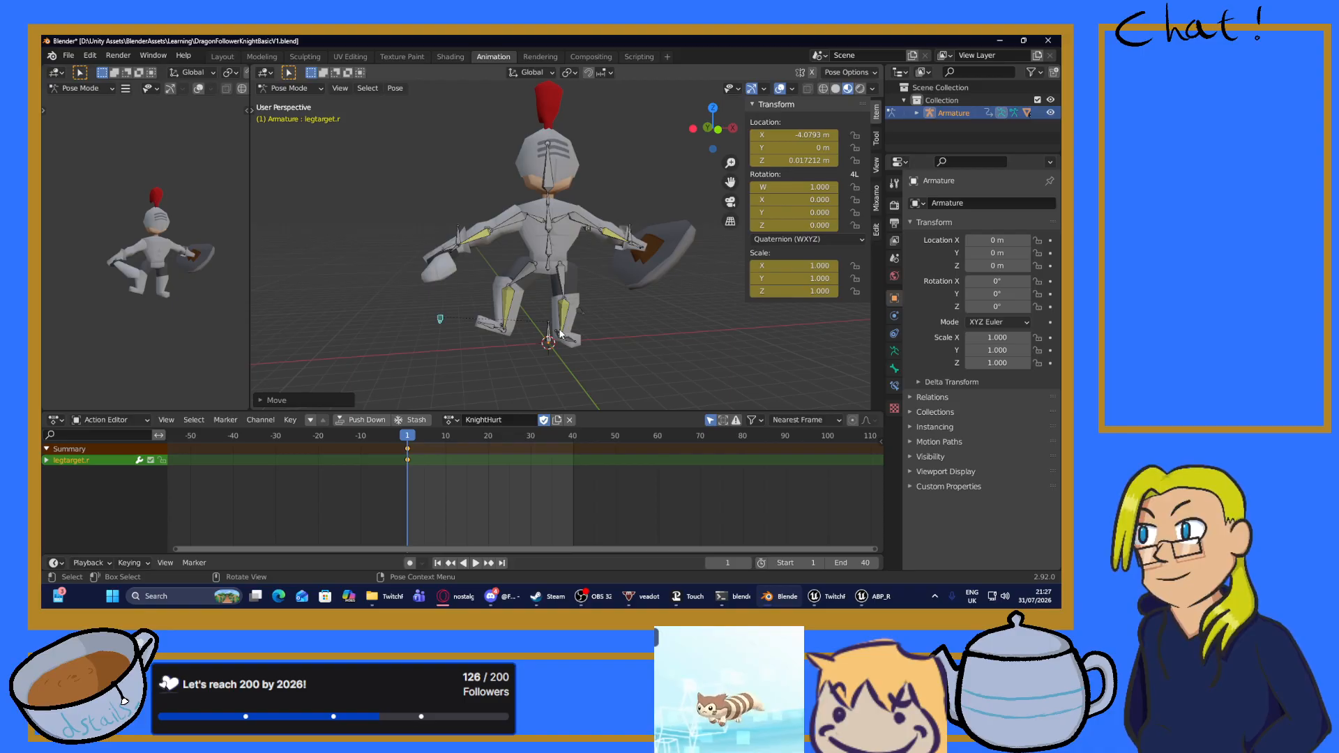
Try raising the legtarget.r bone along global Z by about 2.4 m and undo the move.
middle_click_drag(408, 371, 583, 302)
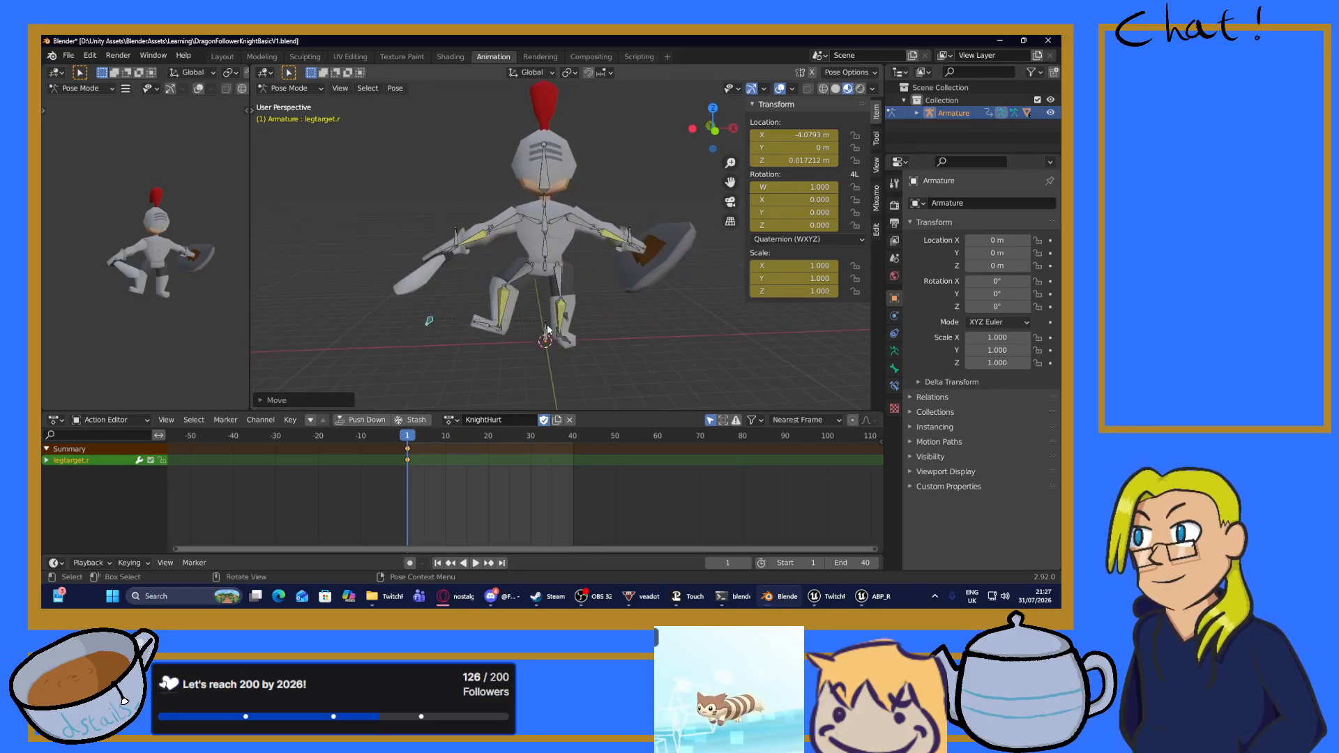
key("g")
key("z")
left_click(546, 271)
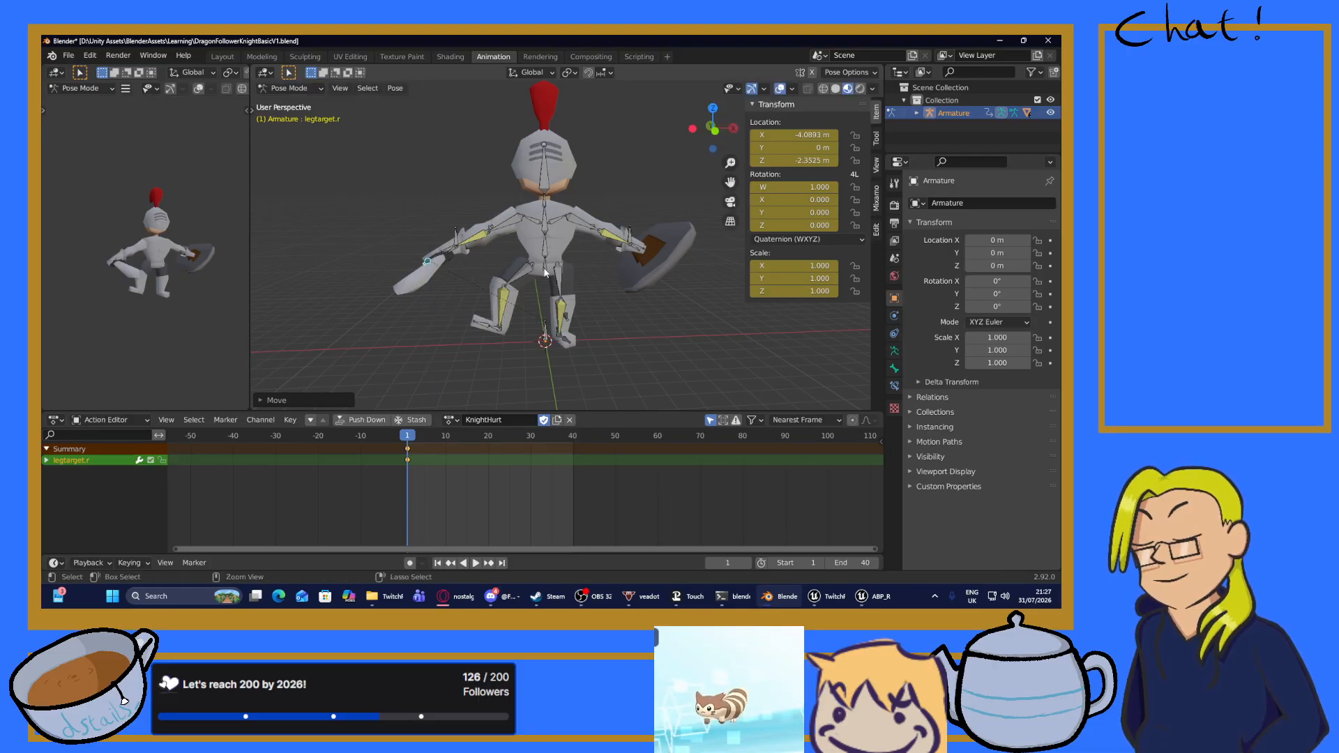
key("ctrl+z")
key("g")
key("Escape")
Raise the foot_IK.r bone along global Z to a Z location of about 1.60 m.
middle_click_drag(502, 370, 661, 338)
left_click(603, 320)
key("g")
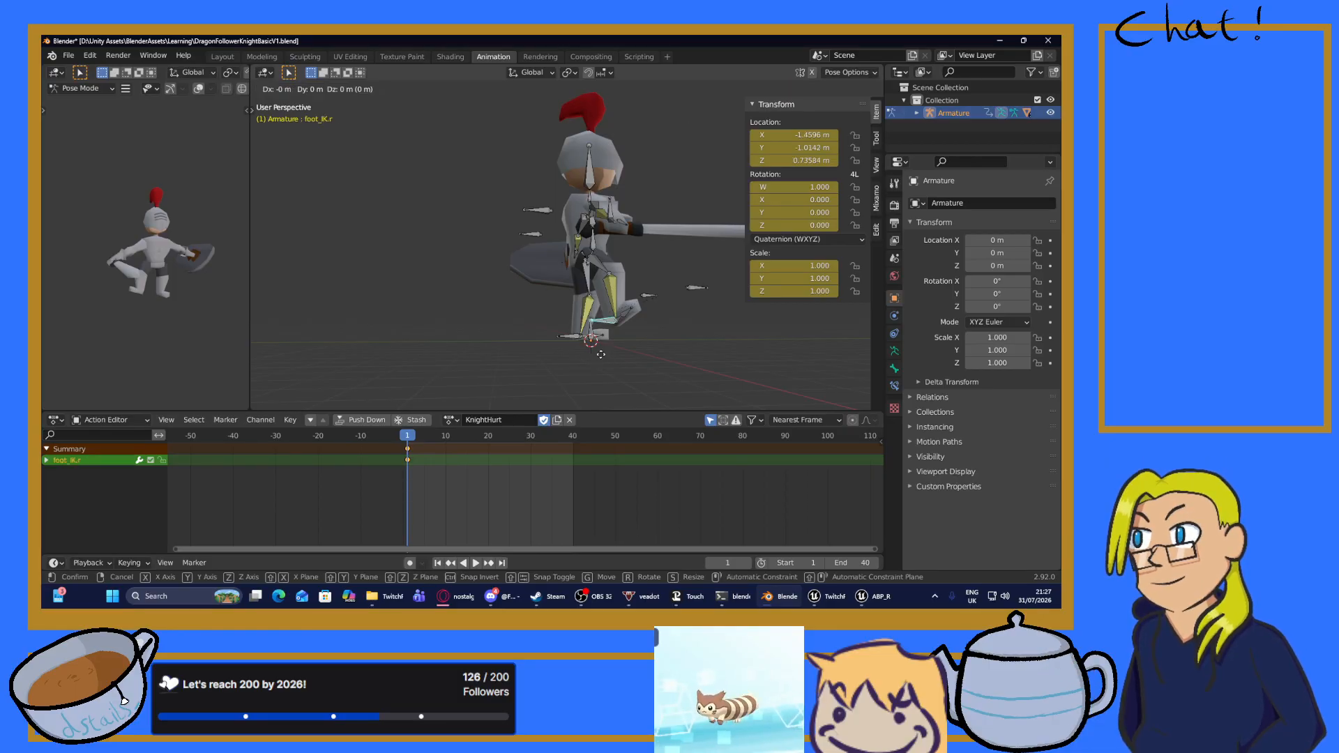
key("z")
left_click(608, 336)
Move the foot_IK.r bone along global Y to a Y location of about -1.99 m.
middle_click_drag(706, 333, 537, 358)
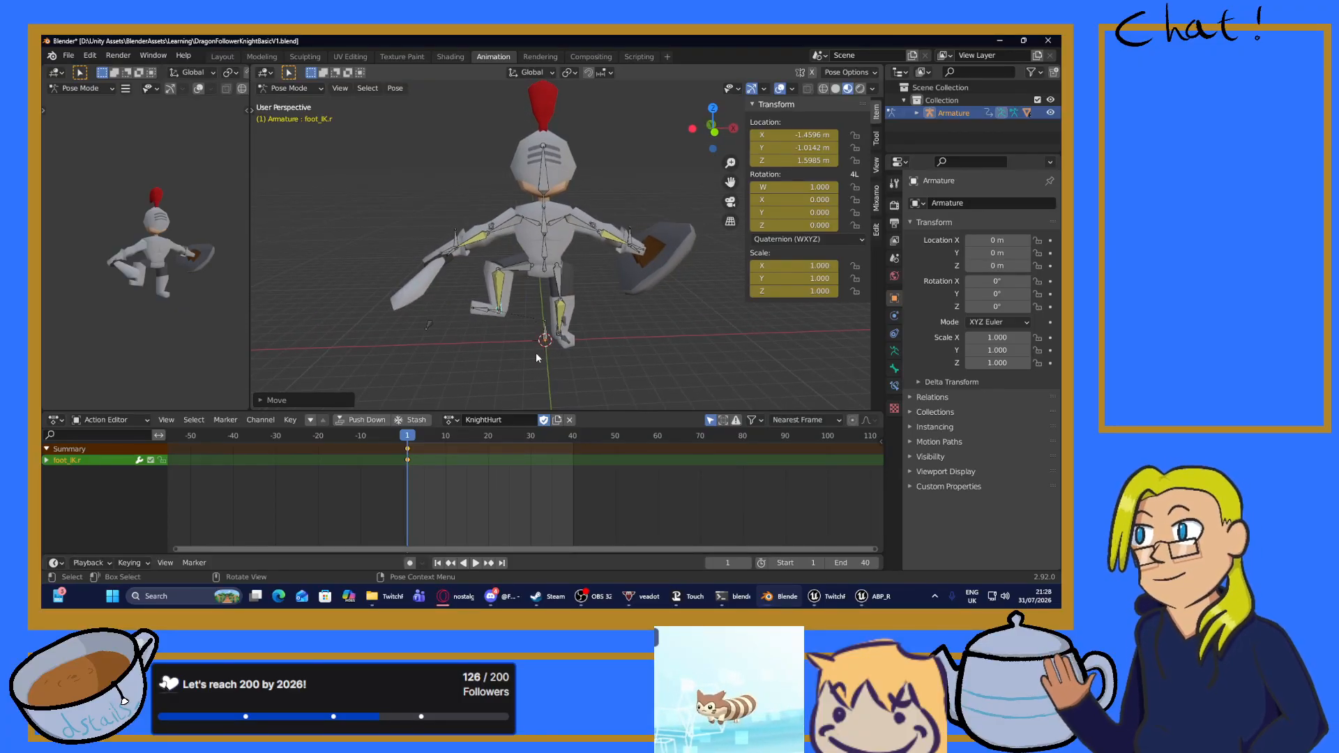
mouse_move(441, 358)
middle_mouse_down()
mouse_move(476, 354)
mouse_move(453, 354)
middle_mouse_up()
key("g")
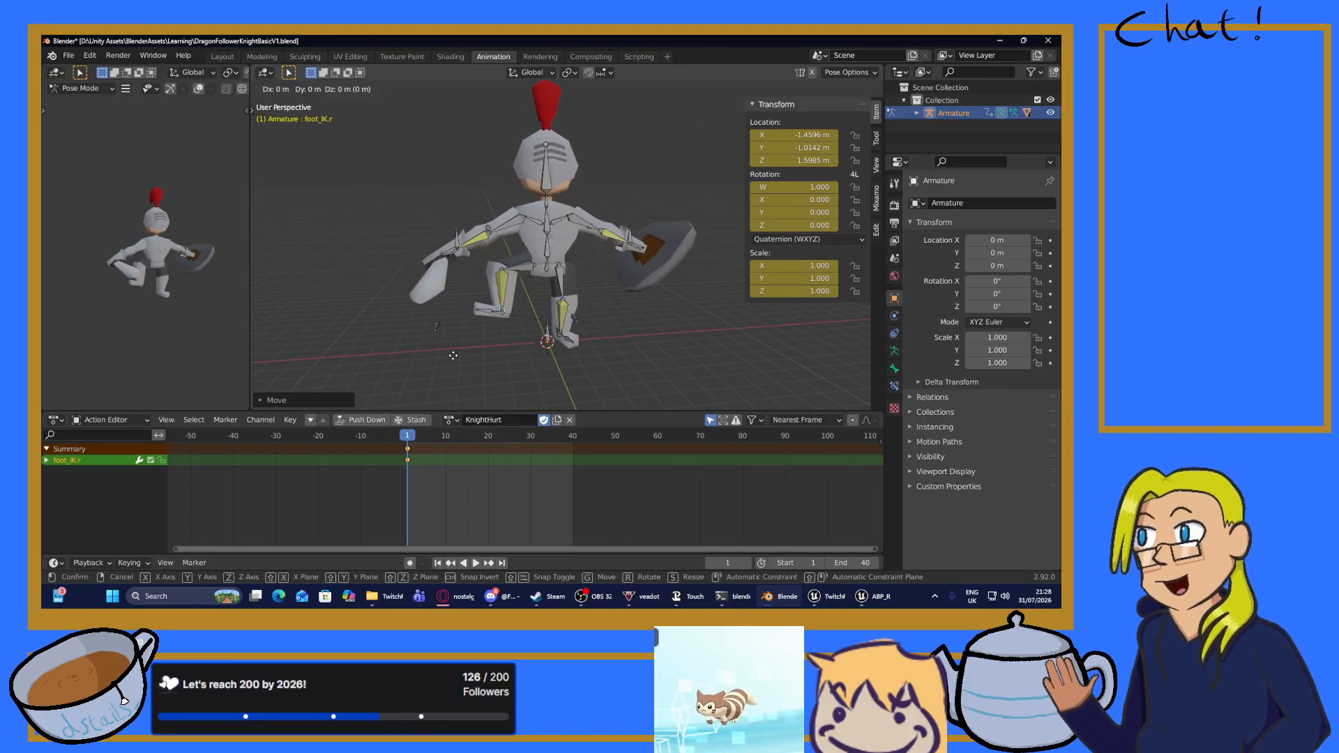
key("y")
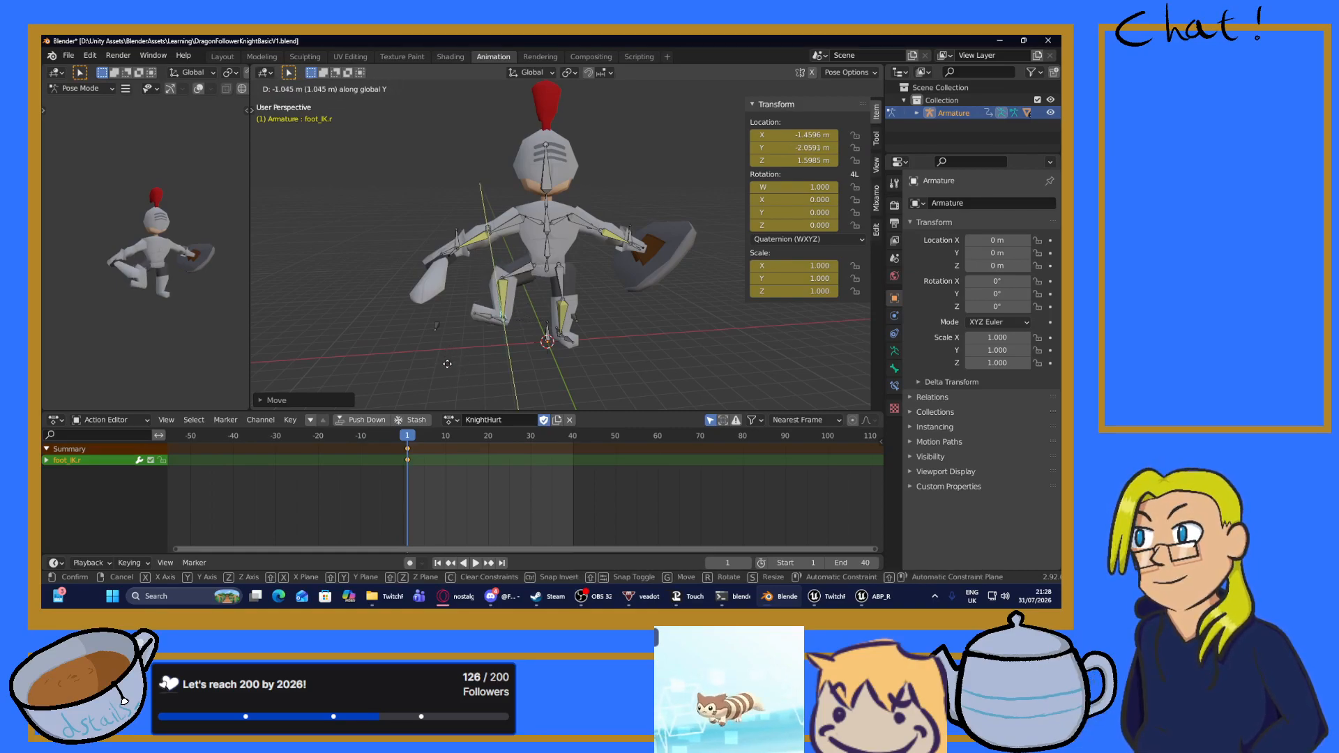
left_click(449, 362)
Try to shift the foot_IK.r bone inward along global X to about -0.44 m.
mouse_move(466, 357)
middle_mouse_down()
mouse_move(495, 352)
mouse_move(460, 350)
middle_mouse_up()
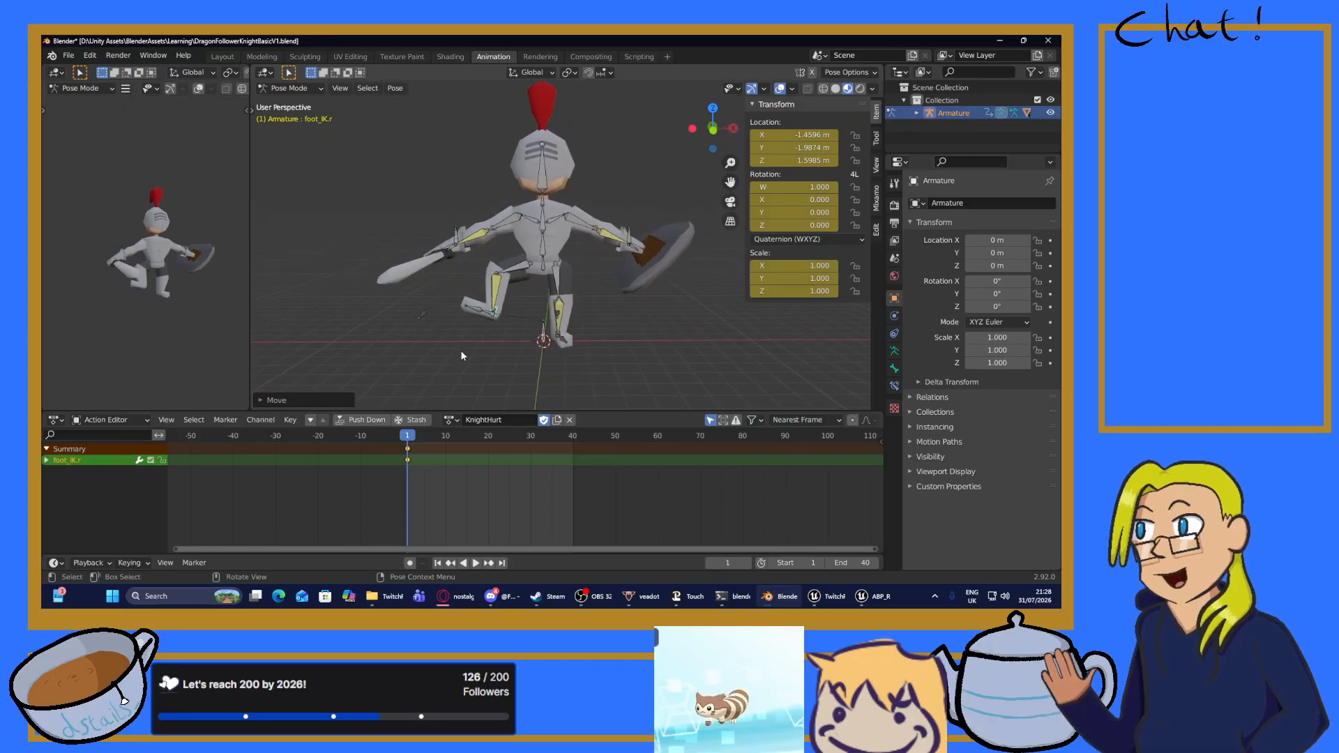
key("g")
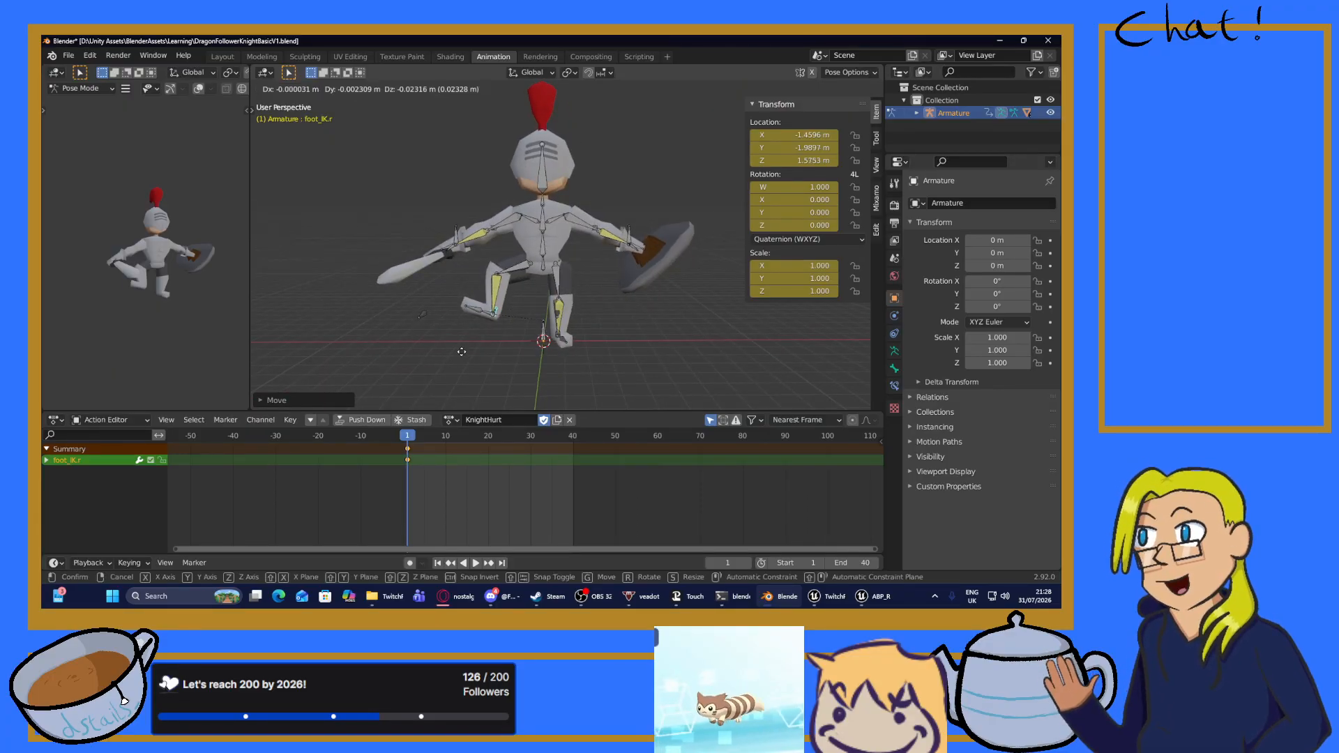
right_click(484, 350)
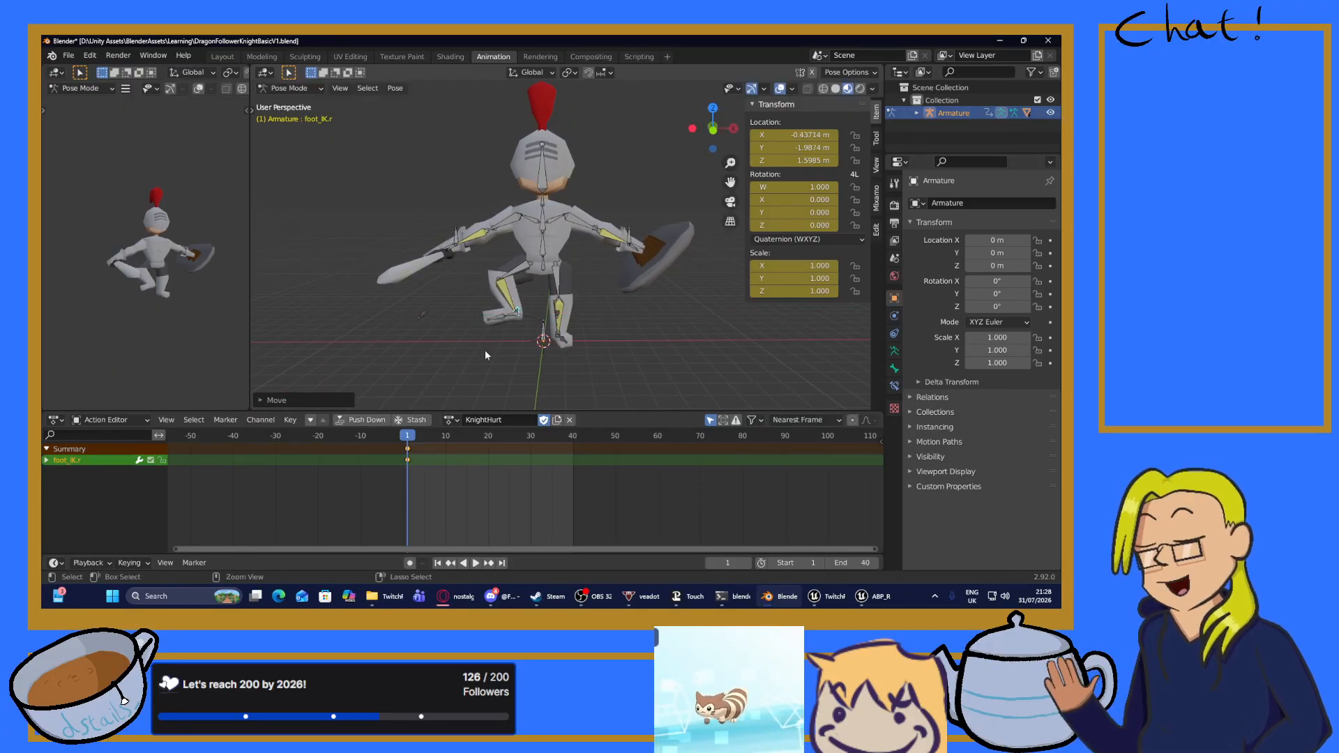
Move the legtarget.r bone inward along global X to an X location of about -1.91 m.
left_click(422, 316)
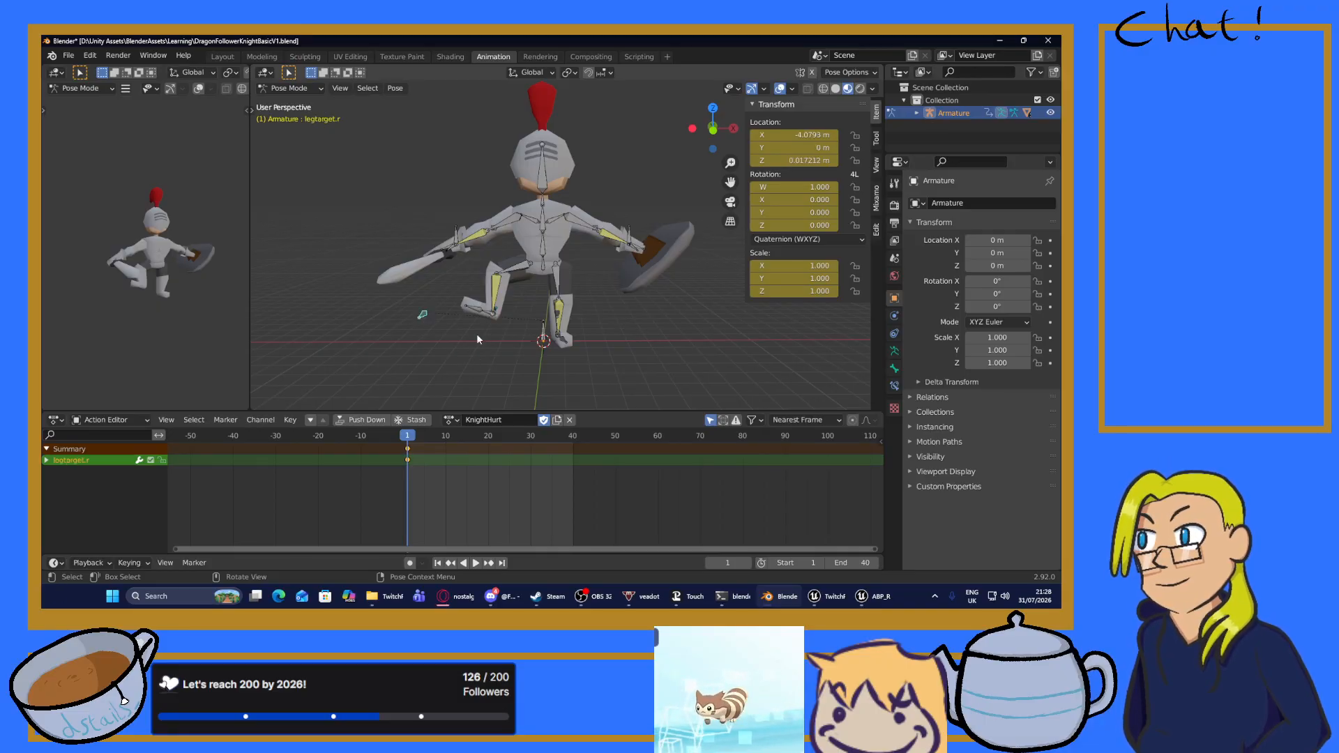
key("g")
key("x")
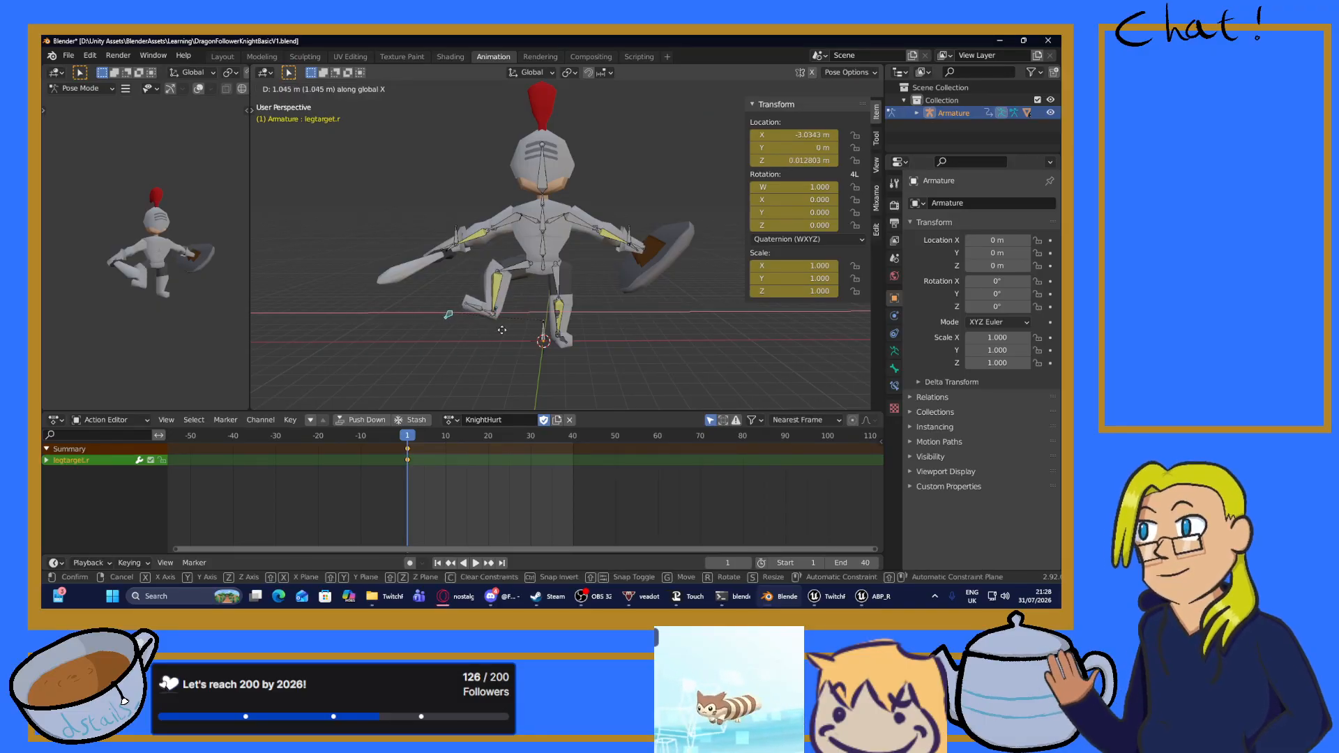
left_click(528, 332)
mouse_move(529, 332)
middle_mouse_down()
mouse_move(541, 339)
mouse_move(528, 340)
middle_mouse_up()
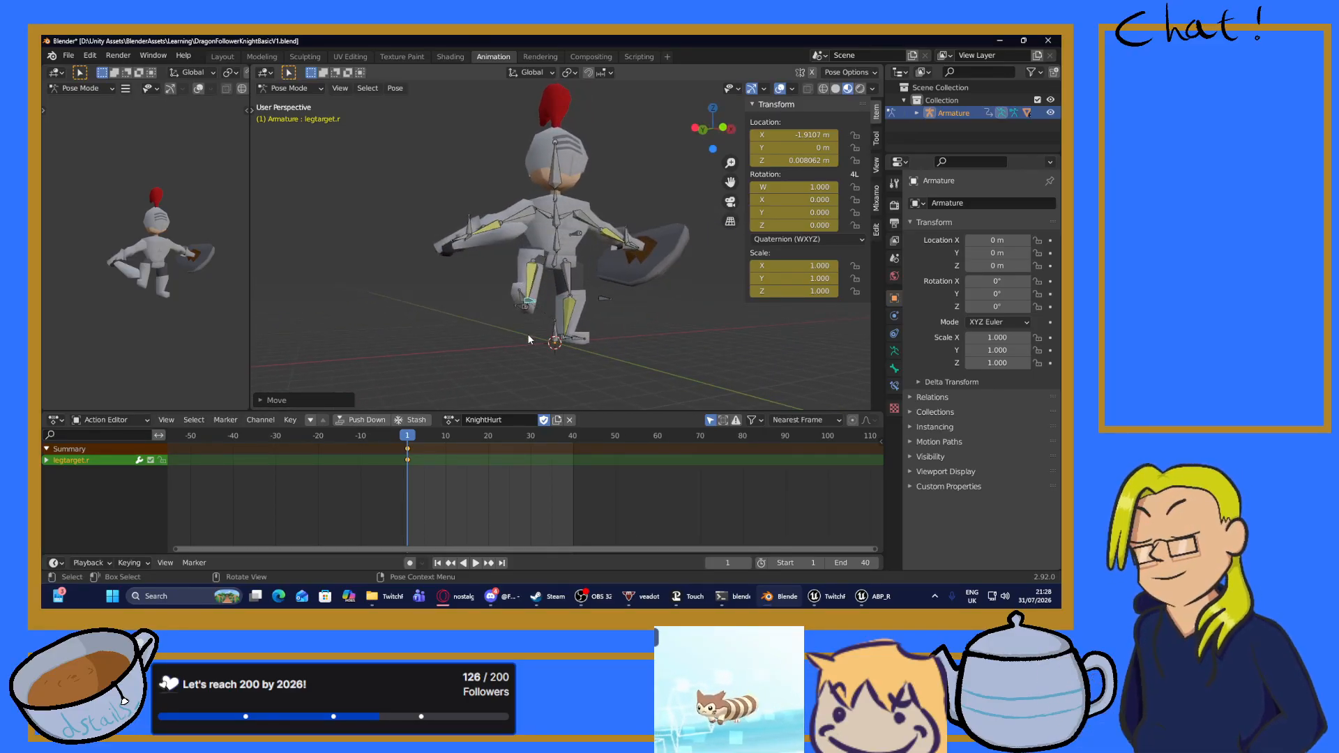
Select all of the armature's bones and insert Location, Rotation & Scale keyframes at frame 1.
left_click(535, 377)
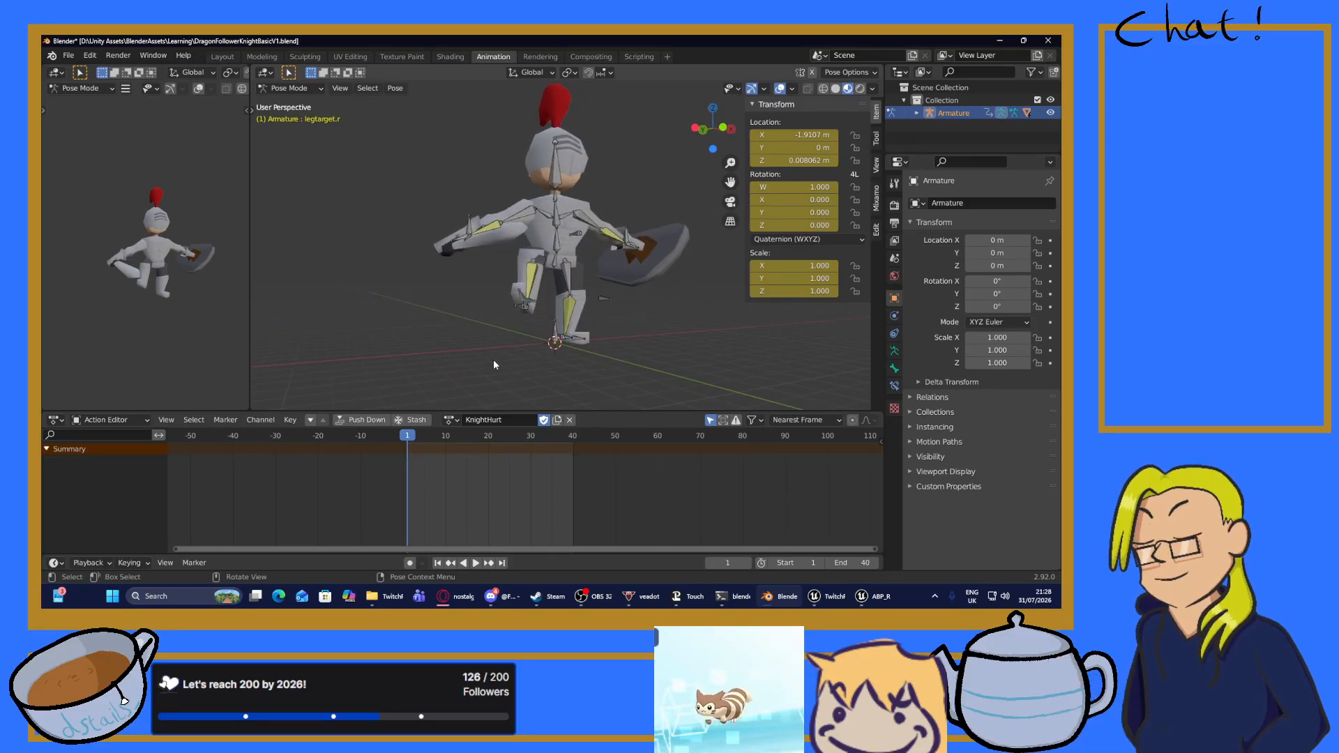
key("a")
middle_click_drag(492, 359, 412, 380)
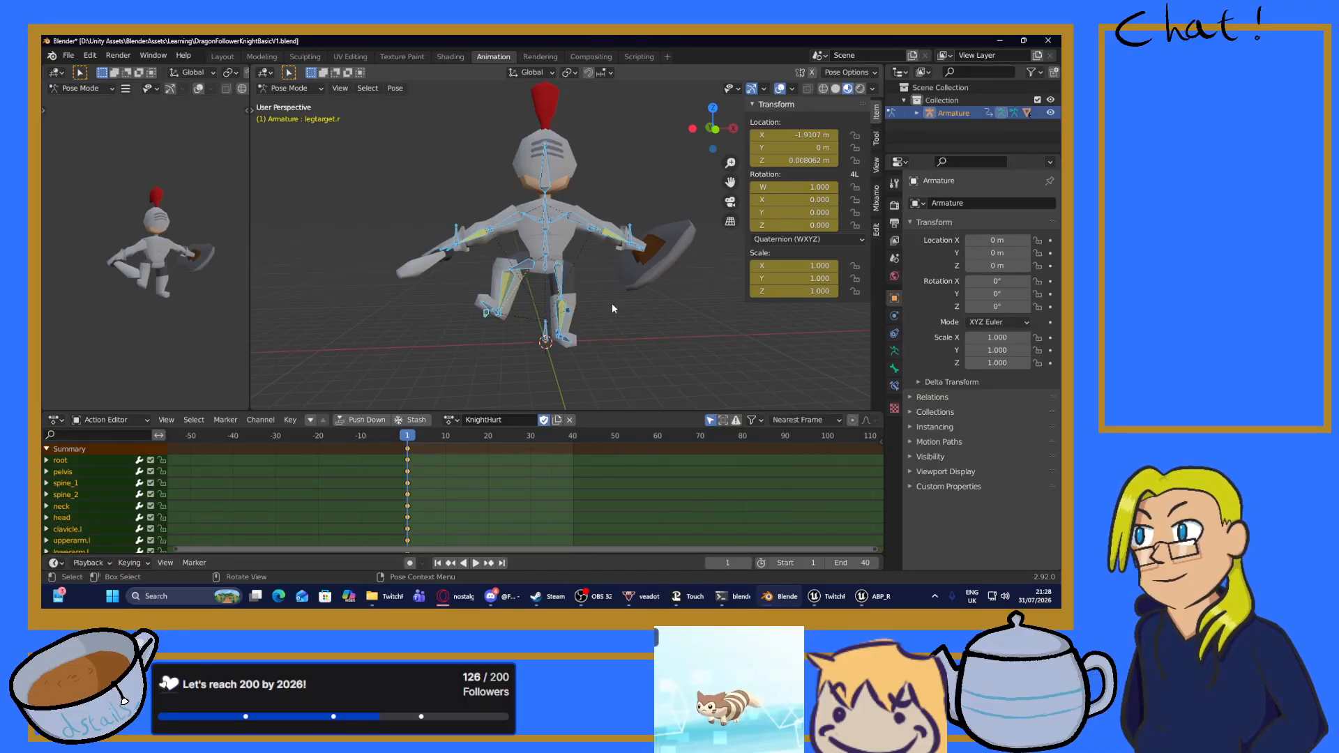
right_click(575, 334)
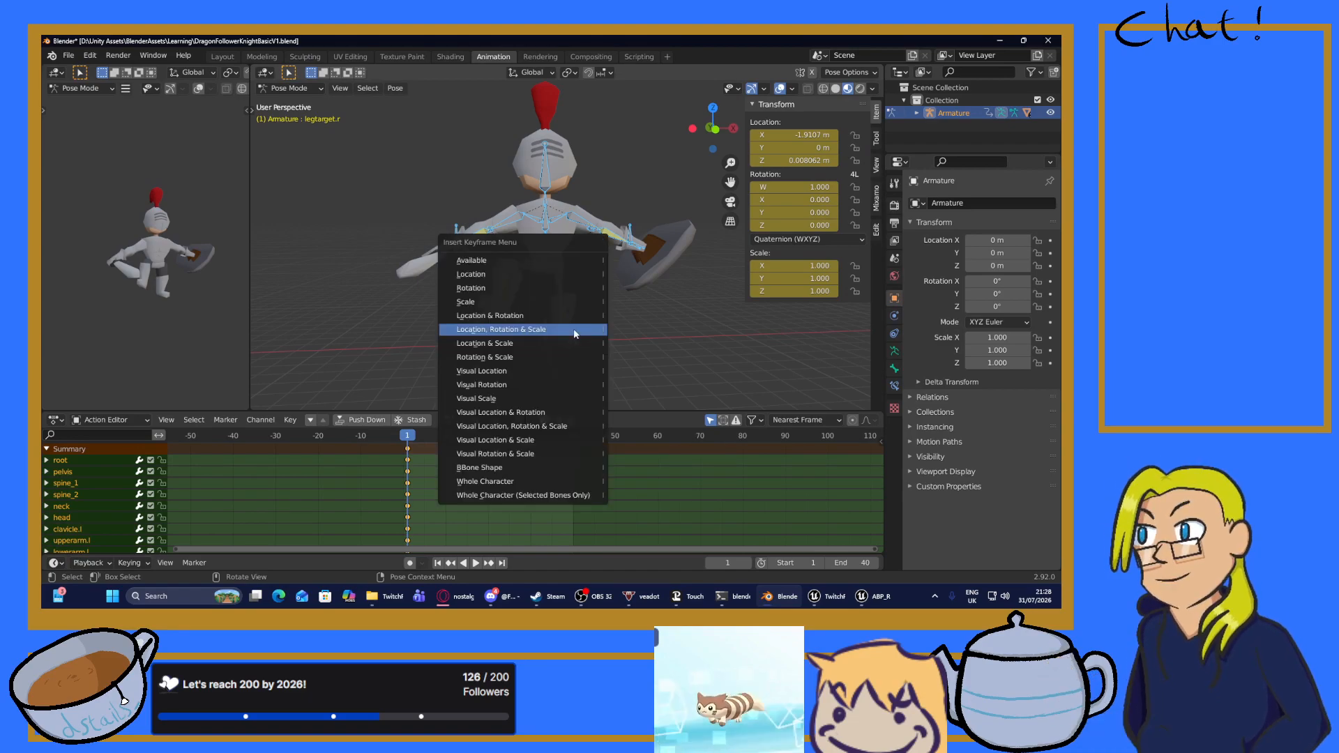
Copy the frame 1 keyframes of all bones and paste them flipped at frame 10.
right_click(411, 452)
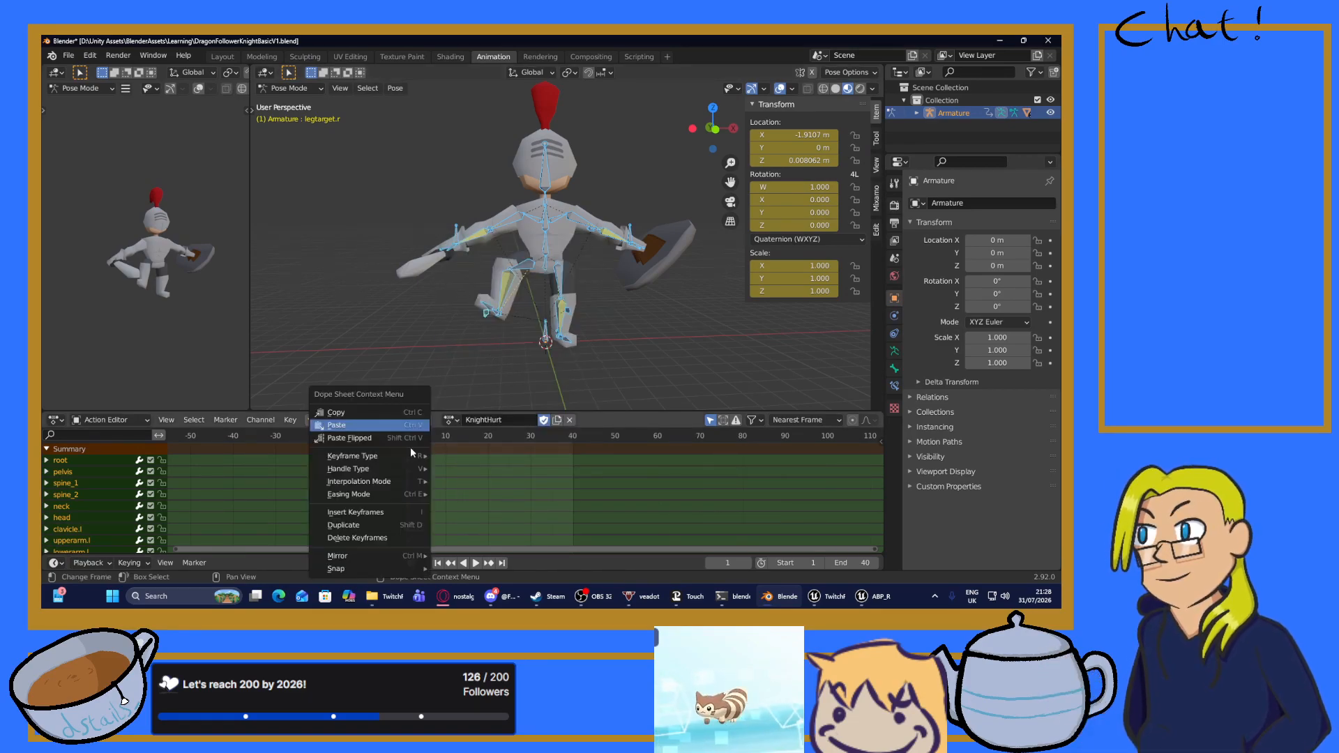
left_click(365, 413)
left_click_drag(412, 450, 447, 455)
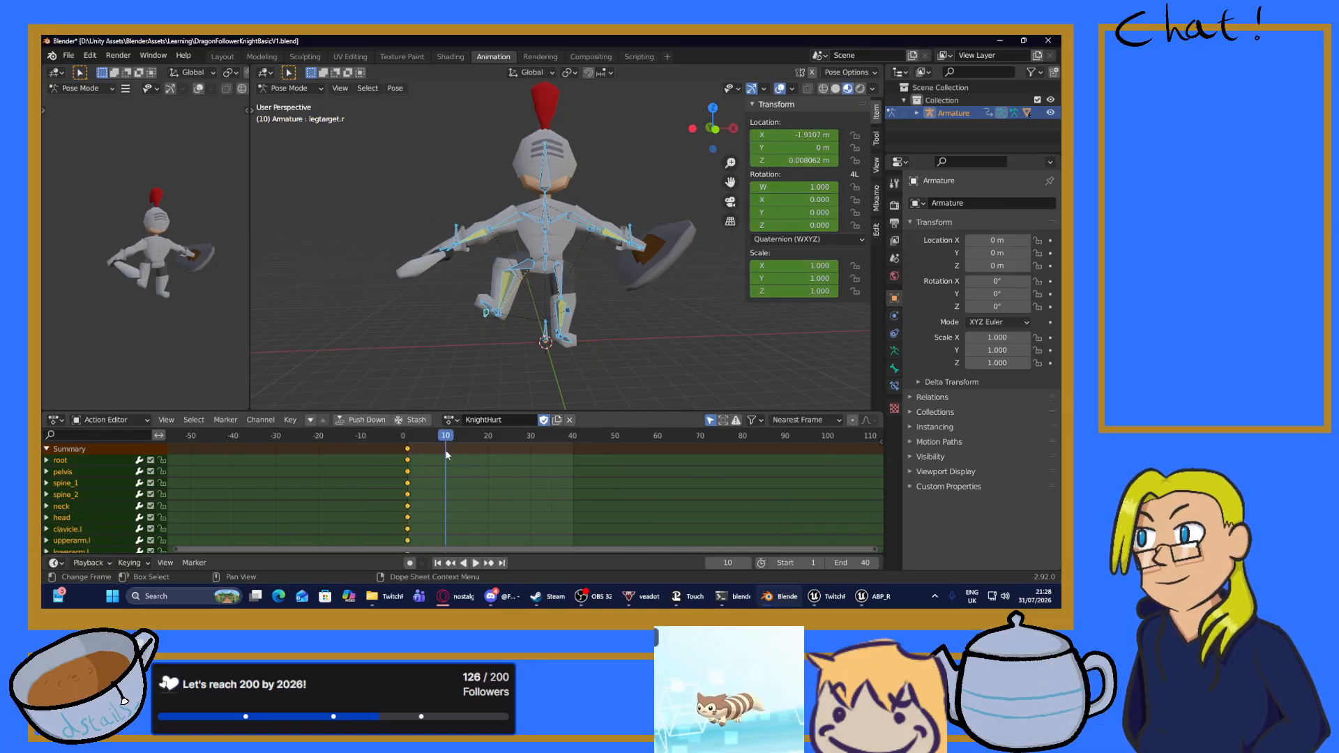
right_click(447, 454)
left_click(423, 440)
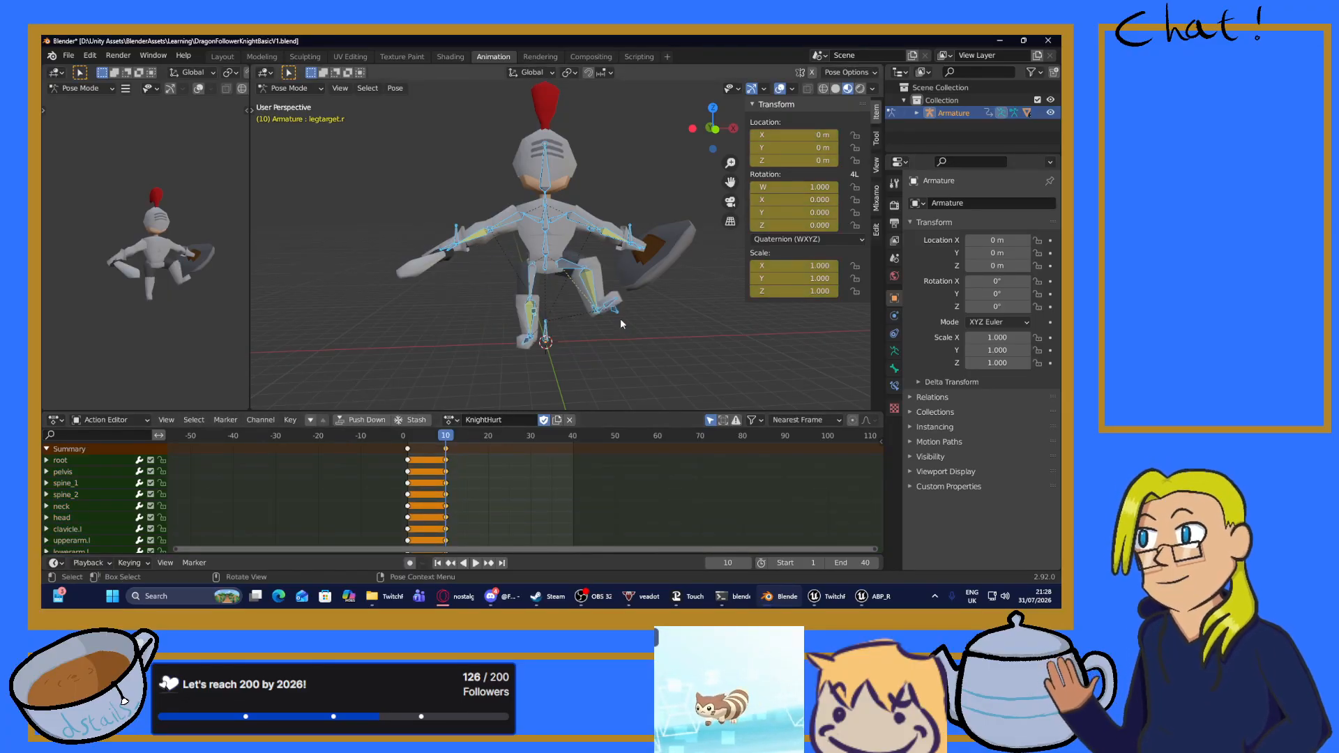
Check the location values of the left leg's foot_IK.l and legtarget.l bones at frame 10.
key("g")
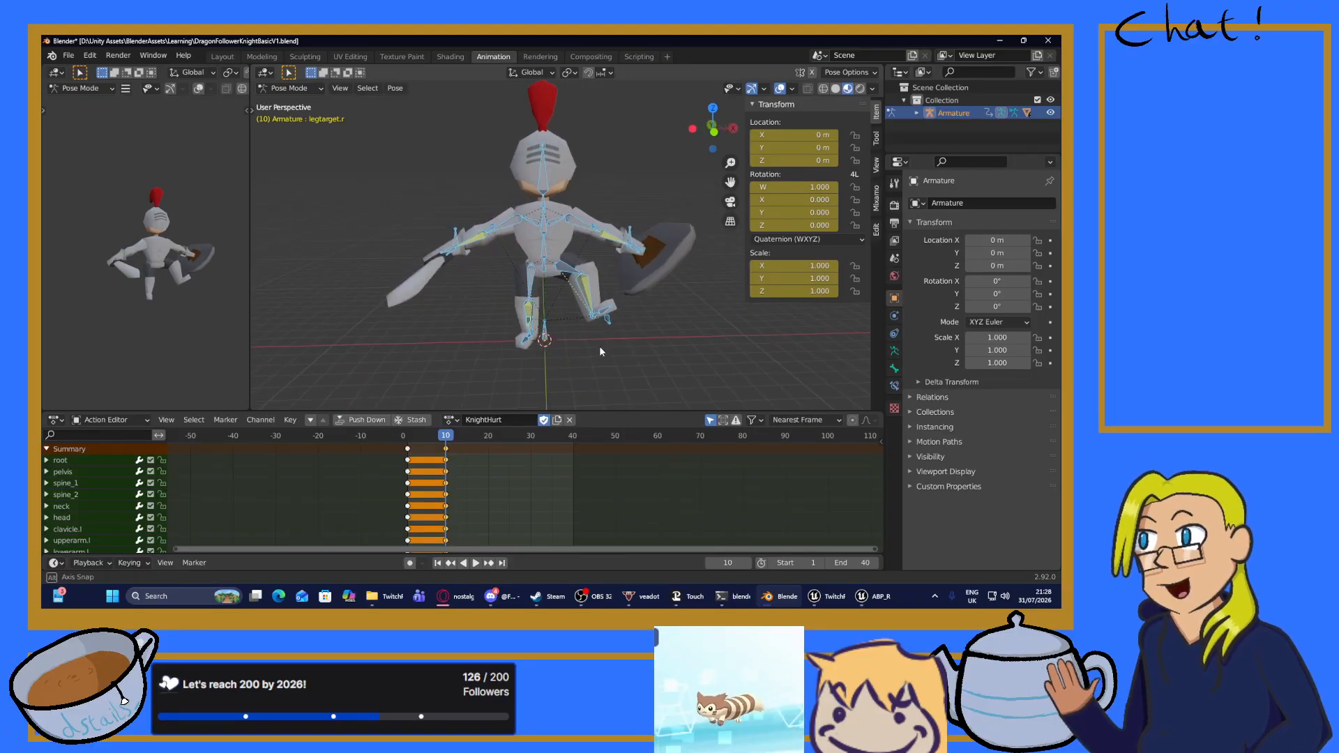
middle_click_drag(604, 347, 572, 316)
left_click(589, 315)
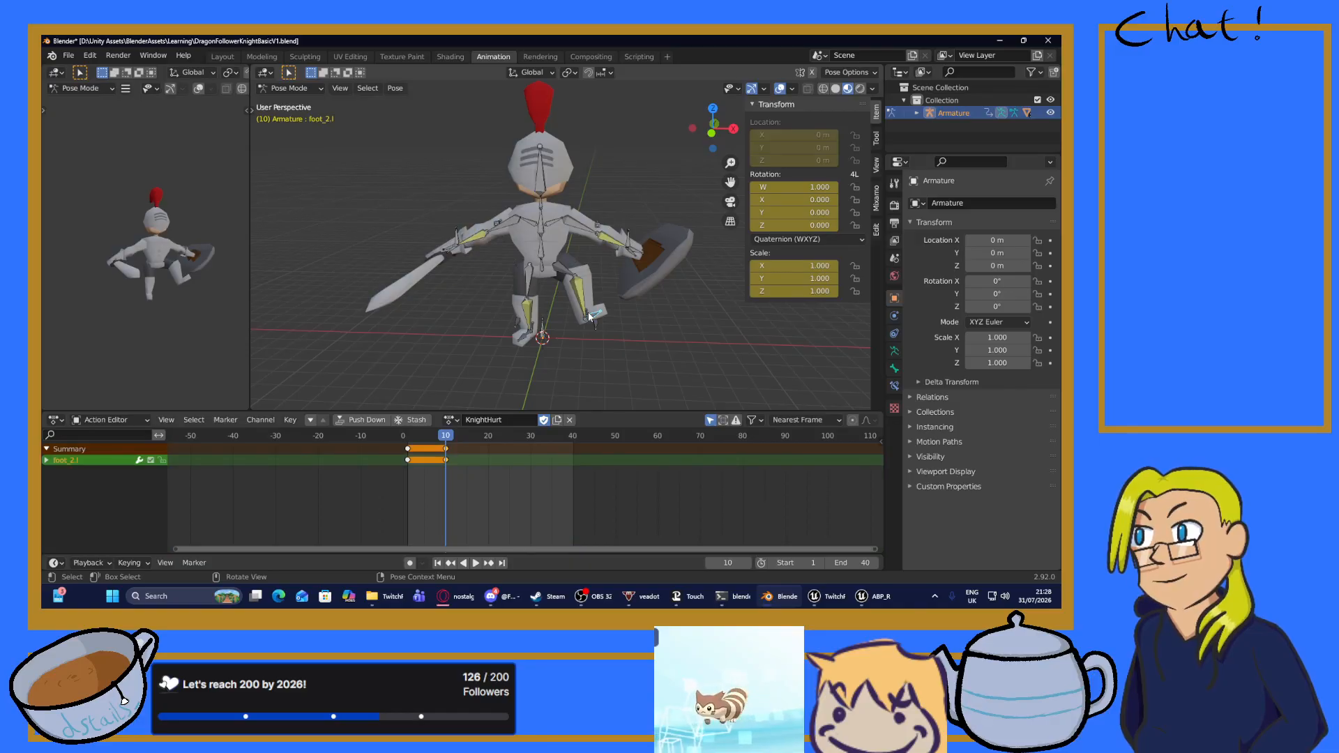
left_click(588, 313)
left_click(588, 314)
left_click(590, 316)
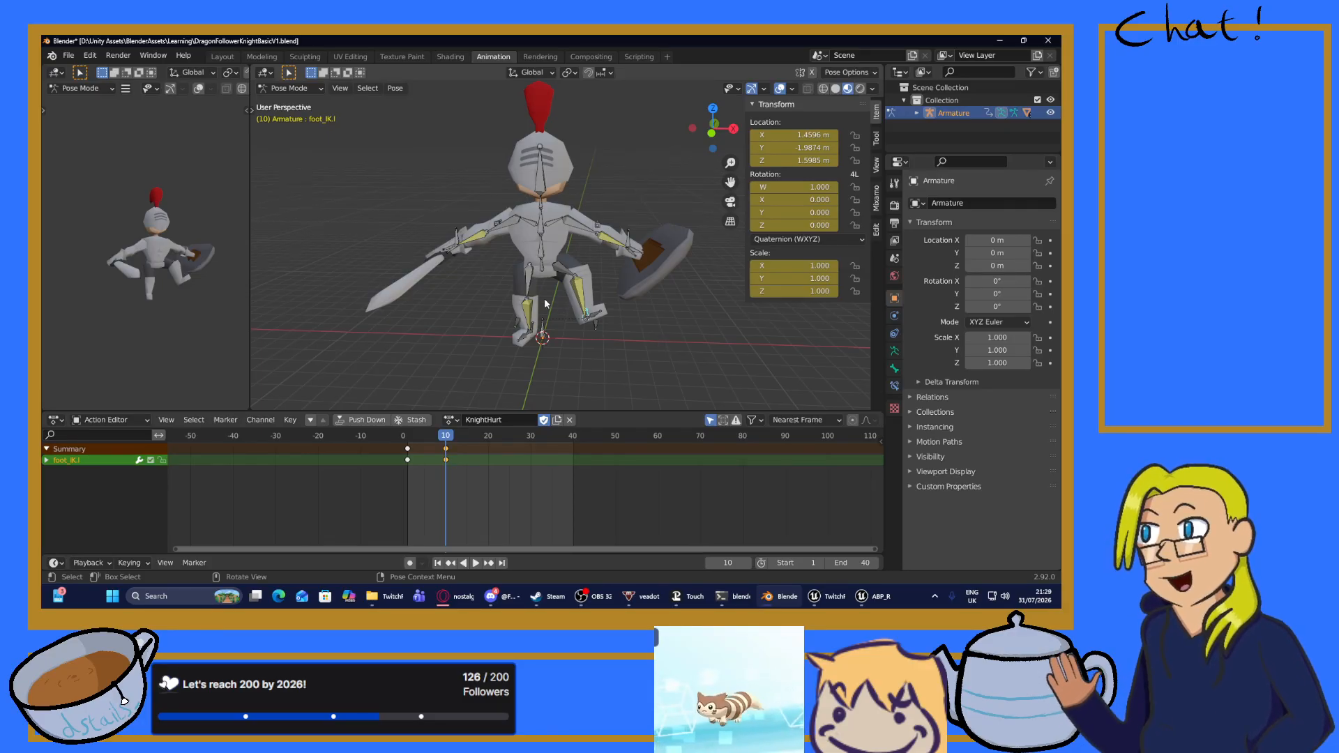
left_click(595, 324)
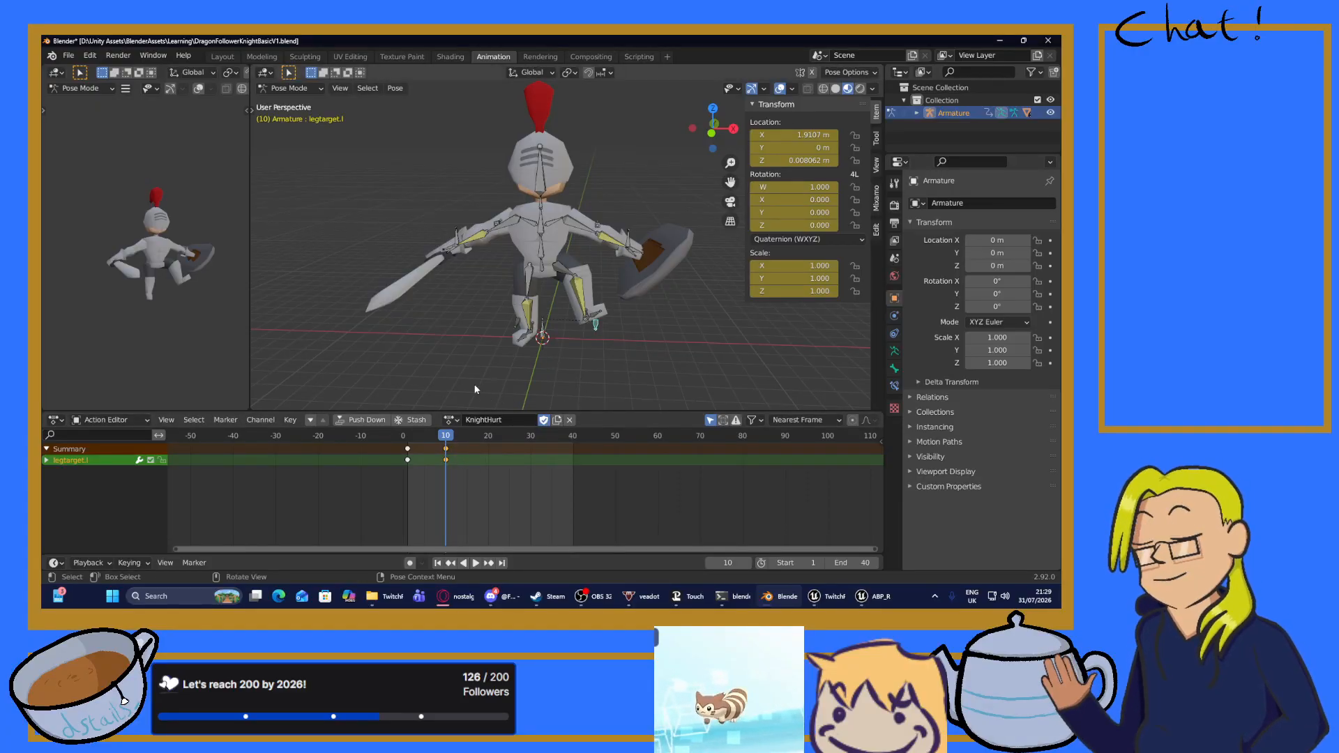
Preview the KnightHurt animation between its two key poses and return to frame 1.
middle_click_drag(420, 343, 496, 354)
left_click_drag(446, 436, 393, 467)
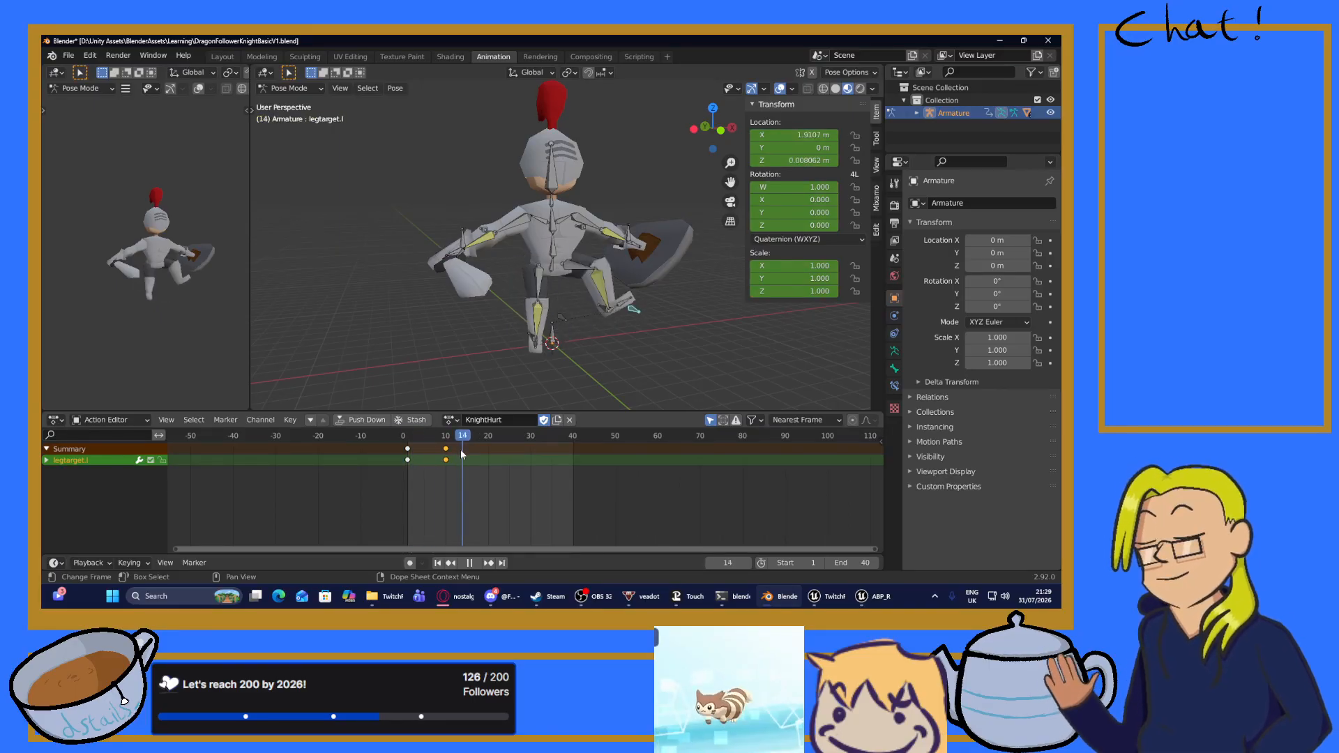
left_click_drag(474, 465, 409, 466)
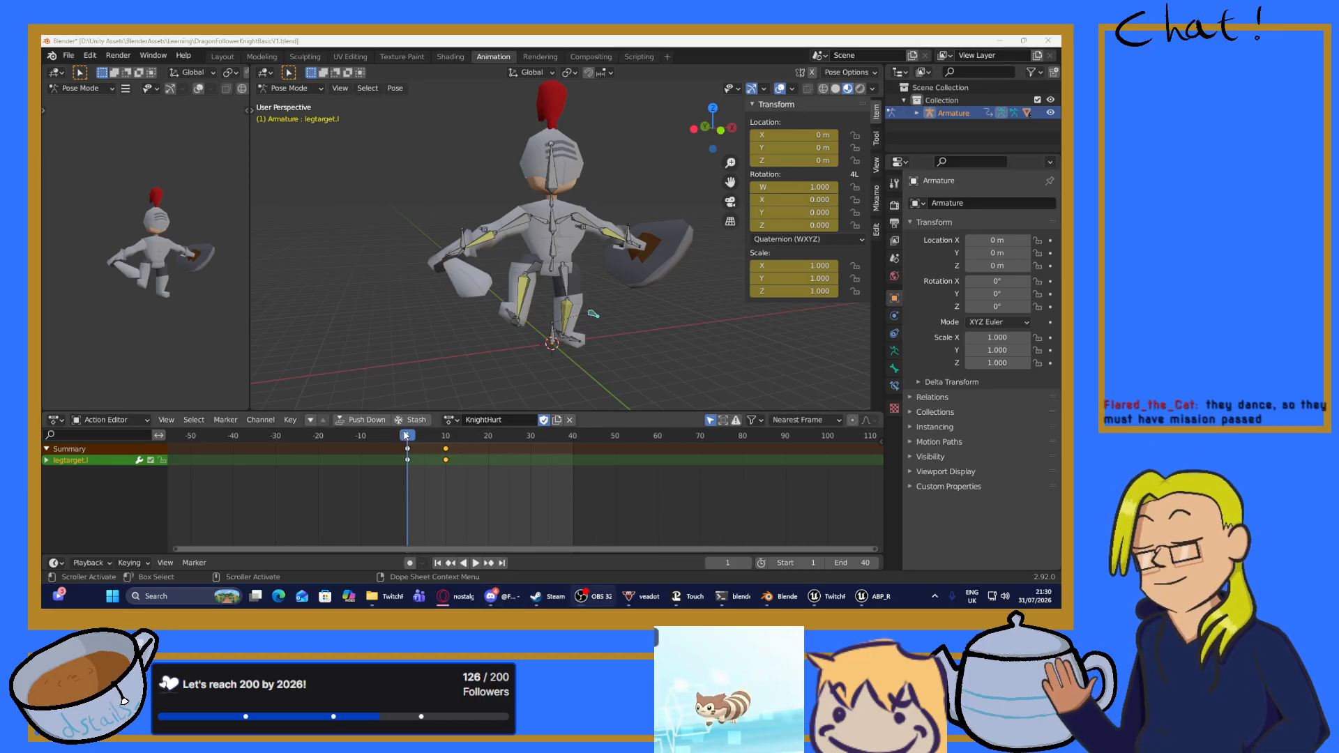
mouse_move(408, 437)
left_mouse_down()
mouse_move(453, 442)
mouse_move(407, 438)
left_mouse_up()
Duplicate the KnightHurt action, rename the copy KnightMiscSilly and give it a fake user.
left_click(556, 420)
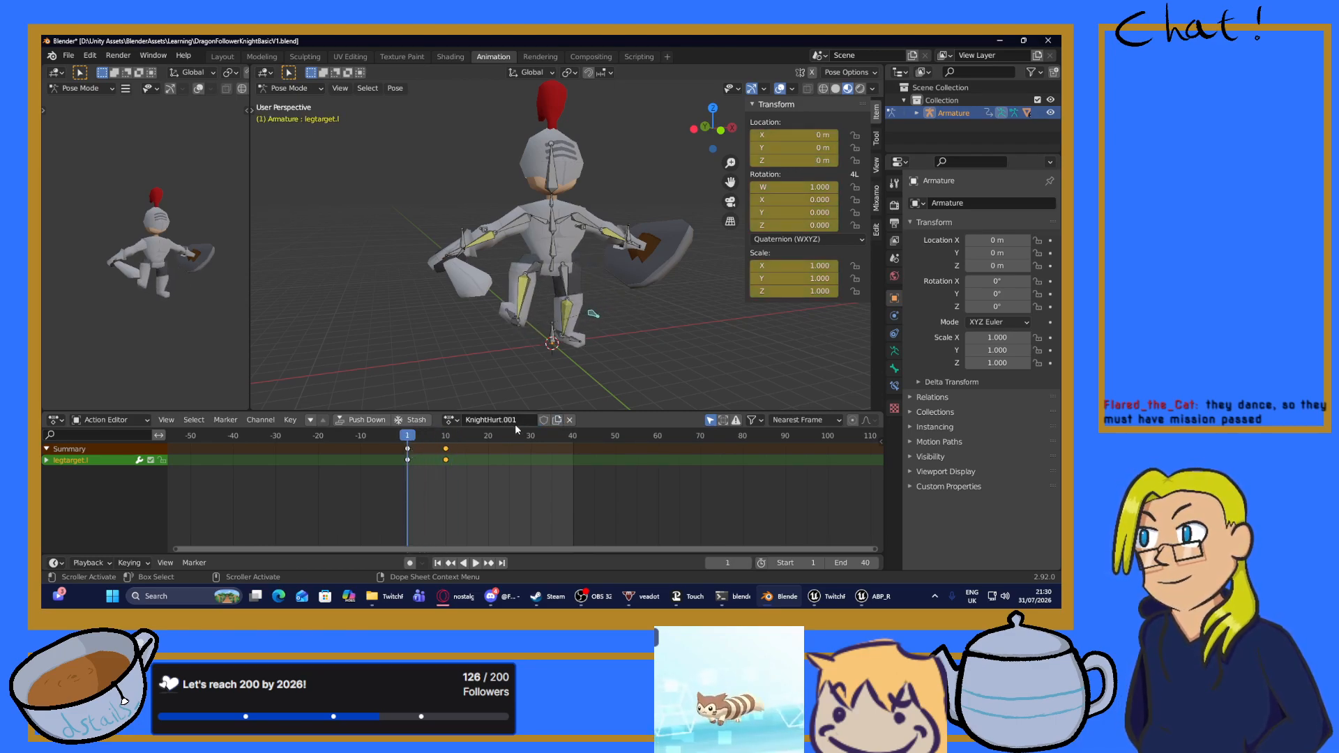
key("BackSpace")
key("BackSpace")
key("BackSpace")
key("BackSpace")
key("BackSpace")
key("BackSpace")
key("BackSpace")
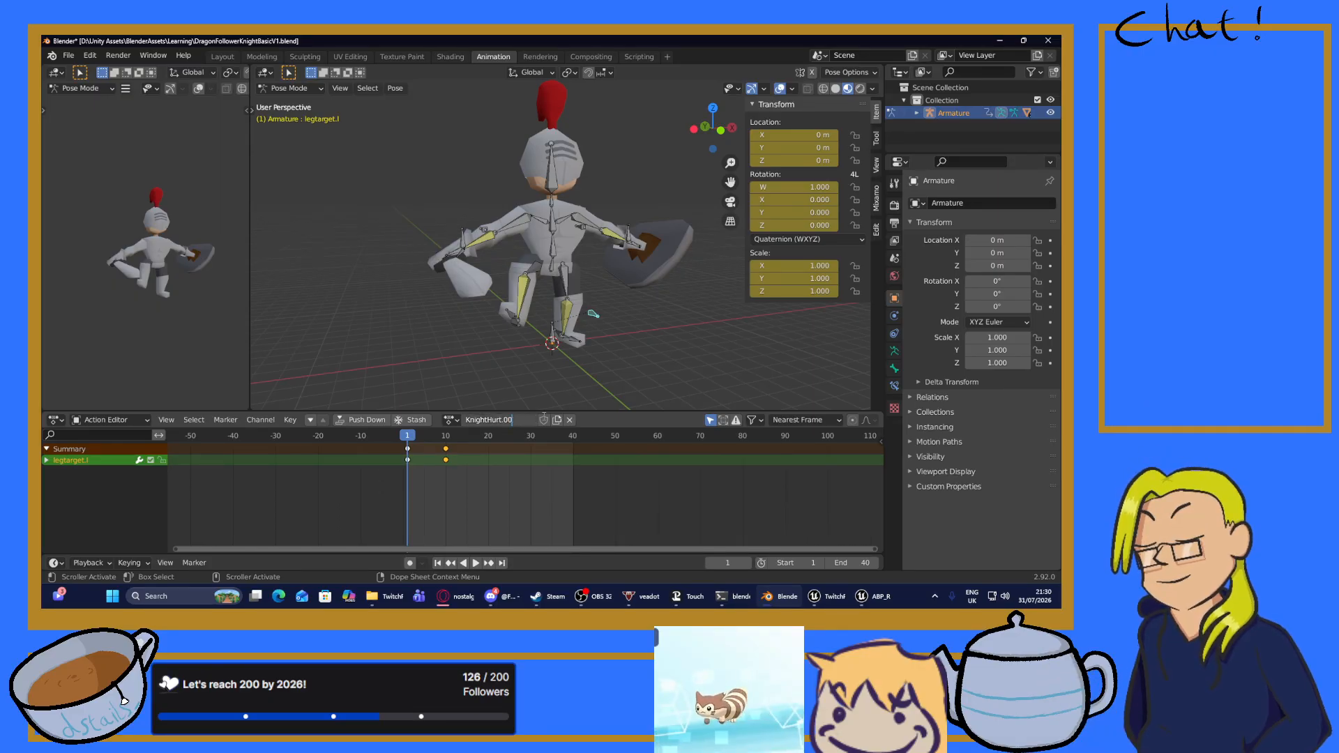
type("MiscSilly")
key("Return")
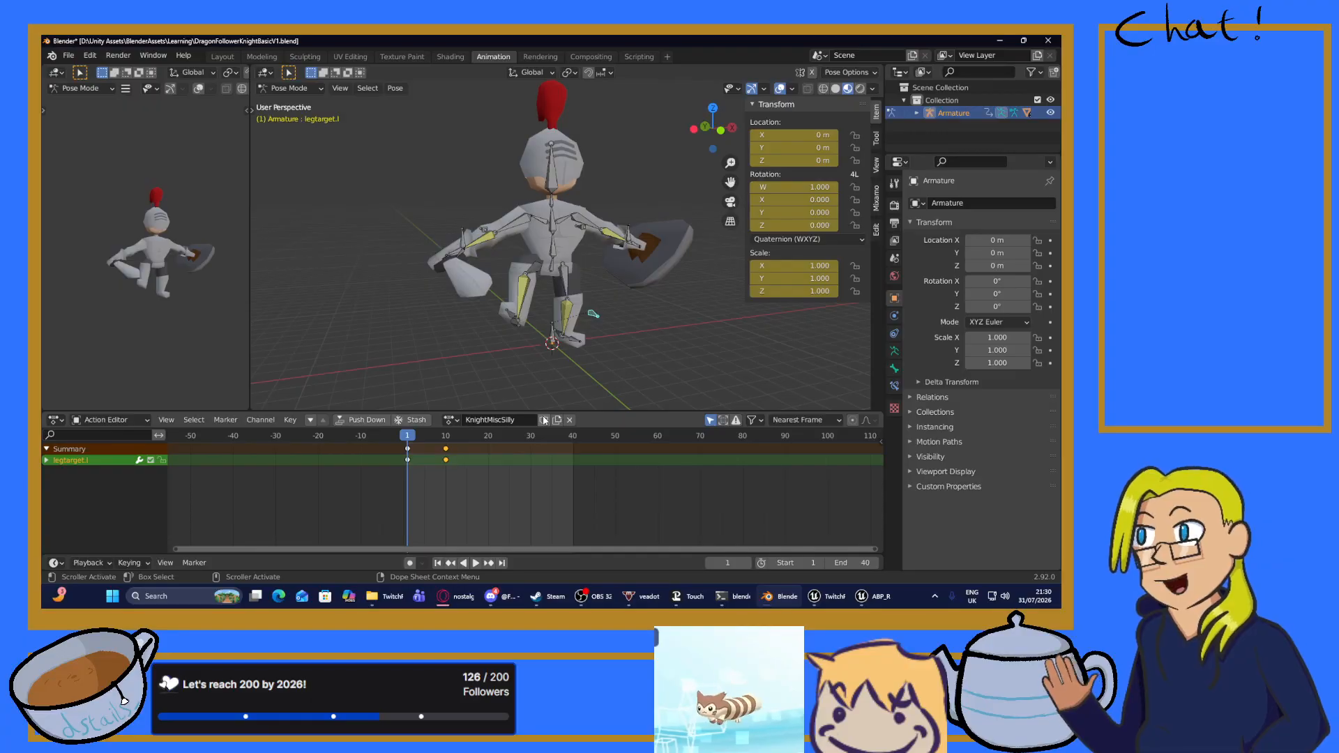
left_click(543, 420)
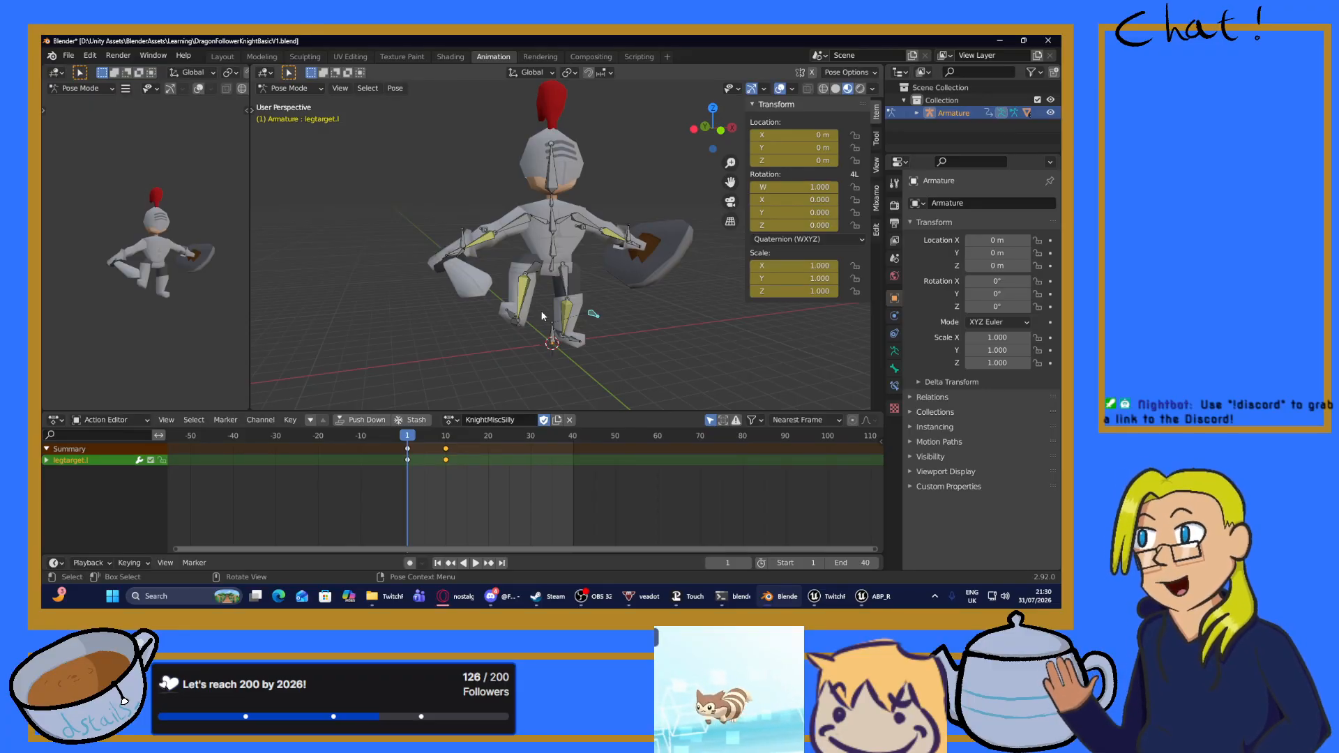
Switch back to the KnightHurt action and delete the legtarget.l bone's keyframe at frame 10.
left_click(451, 420)
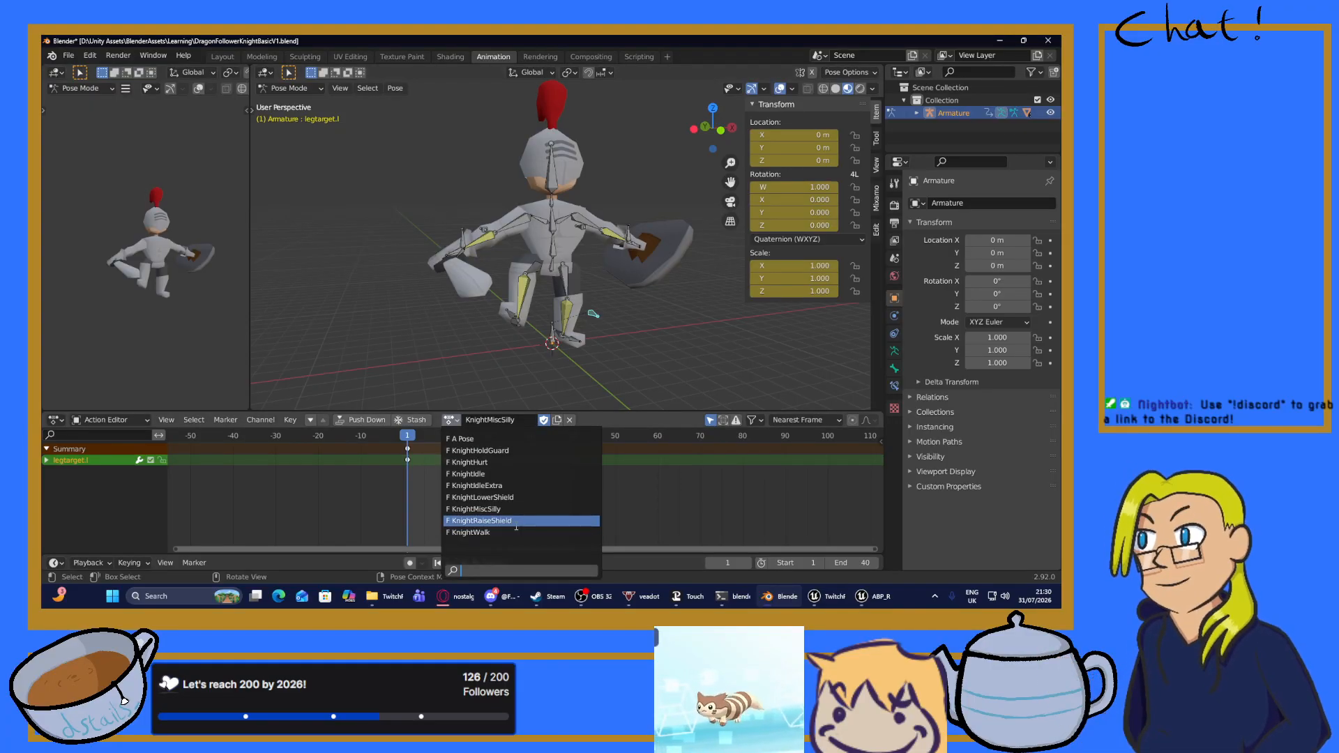
left_click(480, 463)
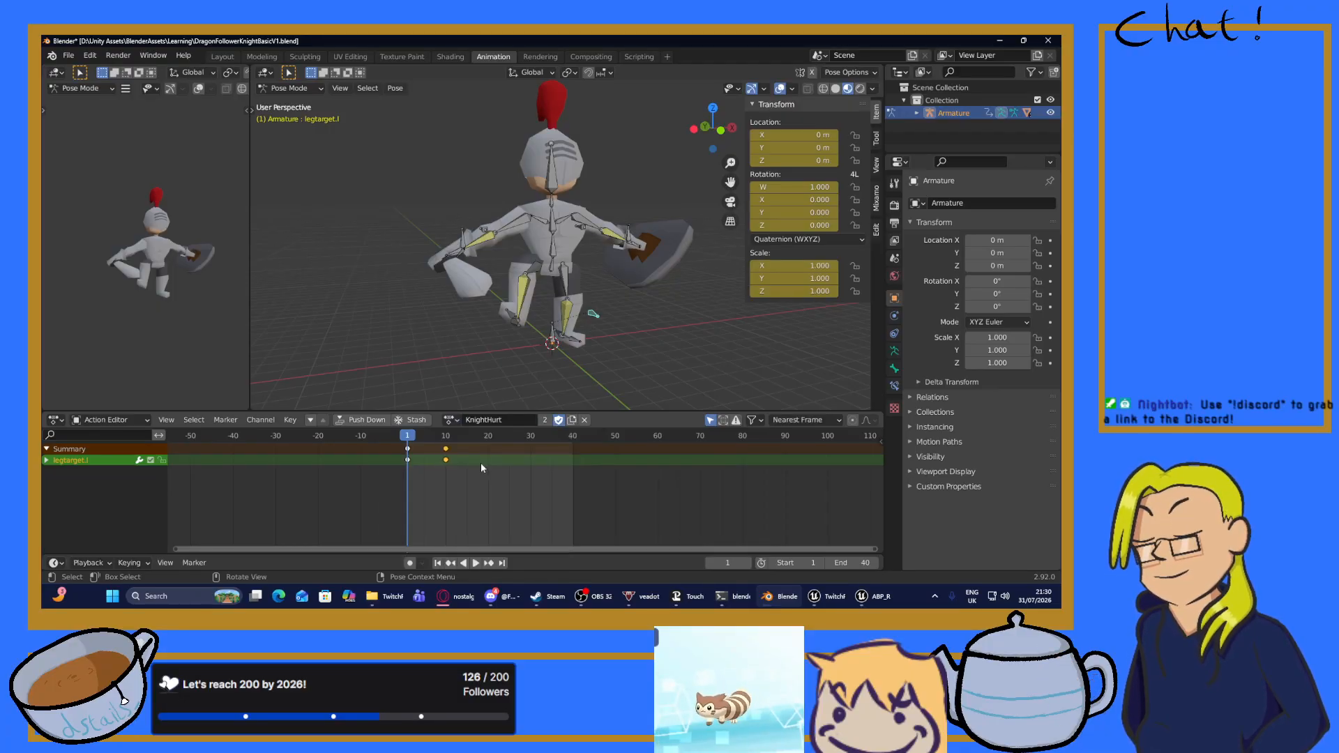
key("space")
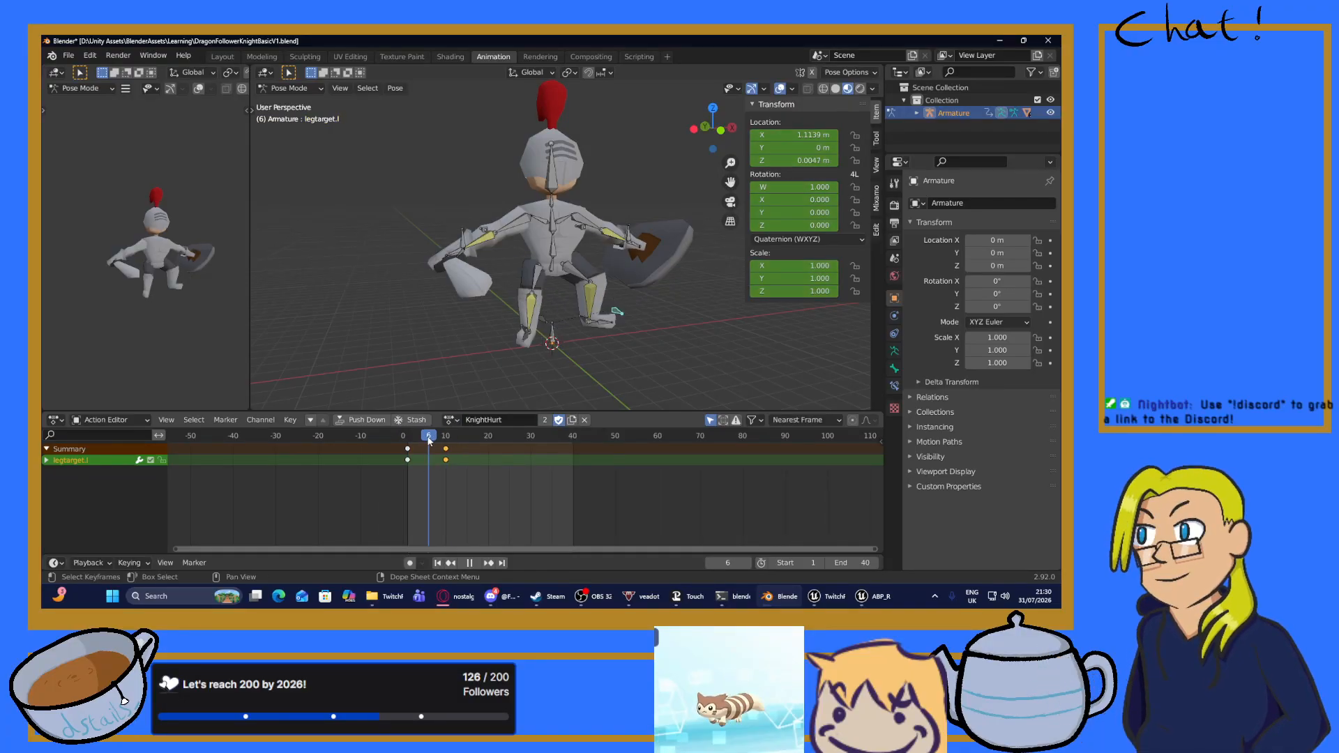
key("space")
left_click(444, 448)
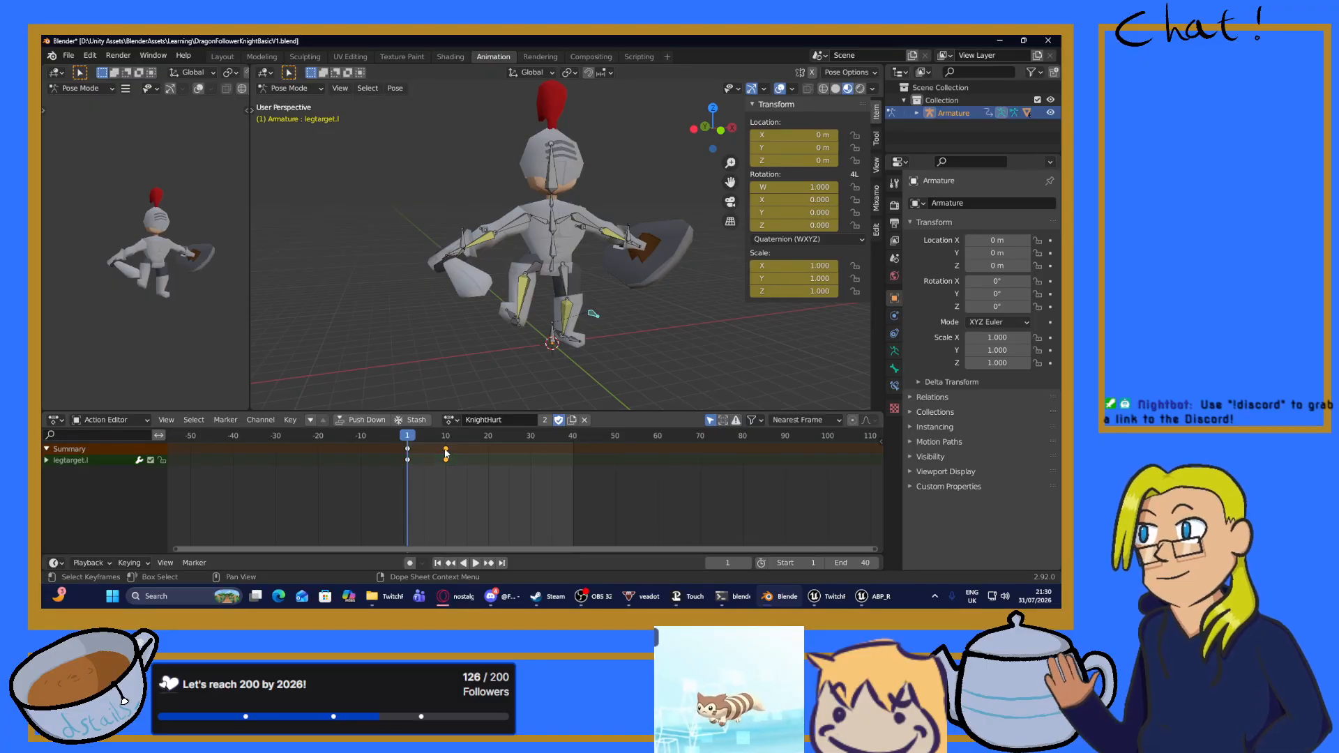
right_click(444, 449)
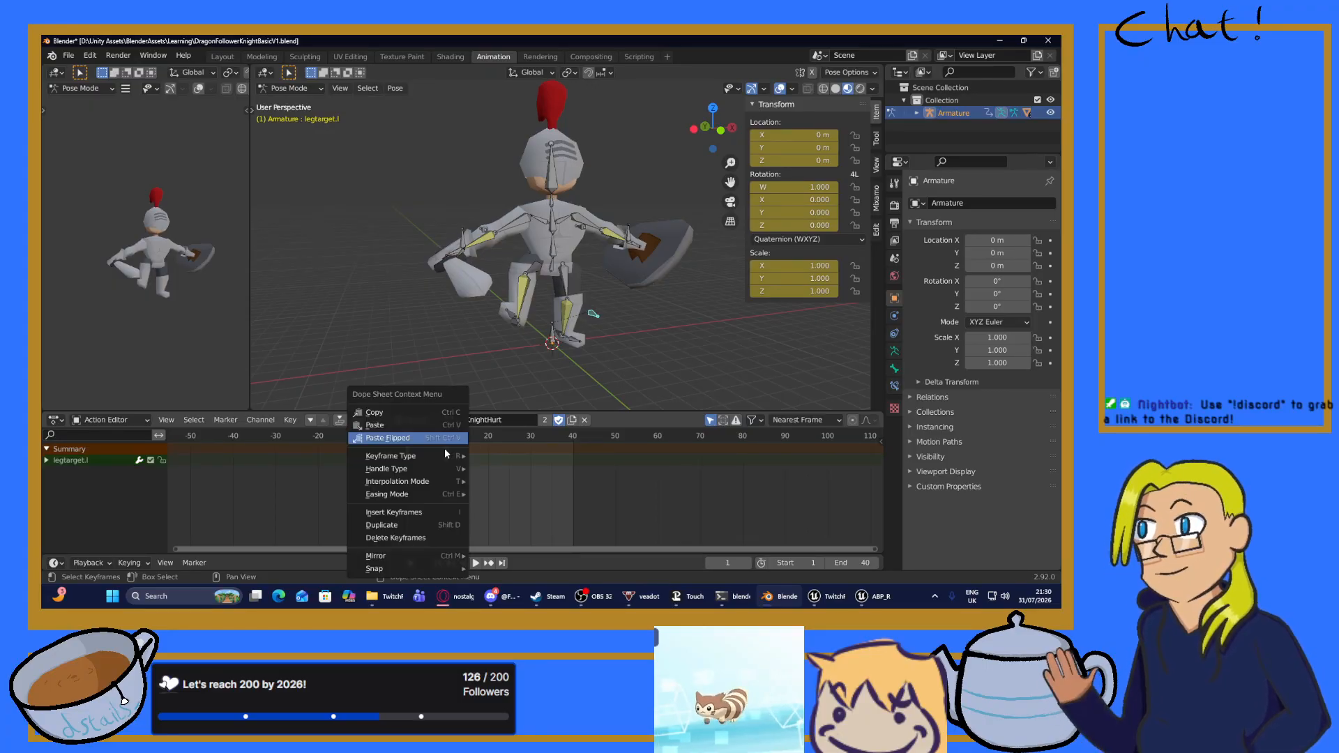
left_click(396, 537)
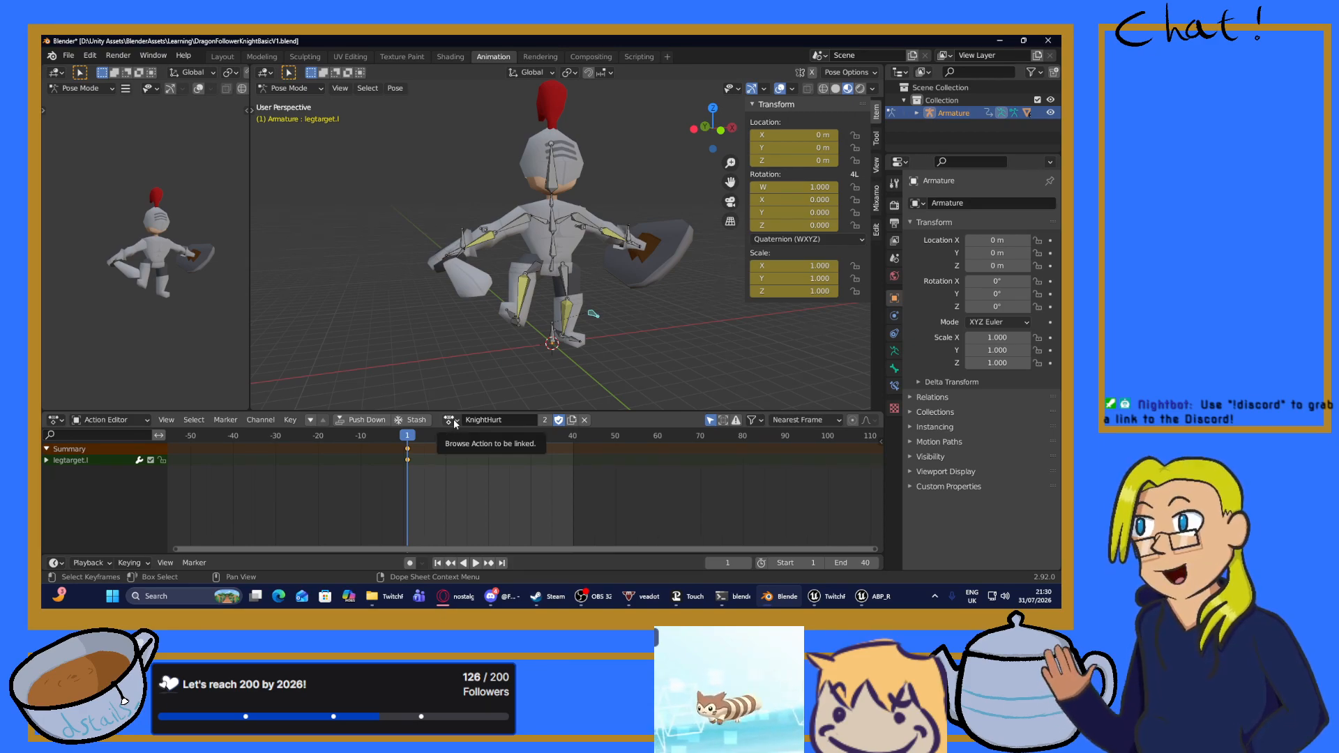
Select the foot_IK.l bone at frame 1 and set its X location to 1.4596 m.
mouse_move(590, 323)
middle_mouse_down()
mouse_move(596, 349)
mouse_move(574, 325)
middle_mouse_up()
left_click(561, 323)
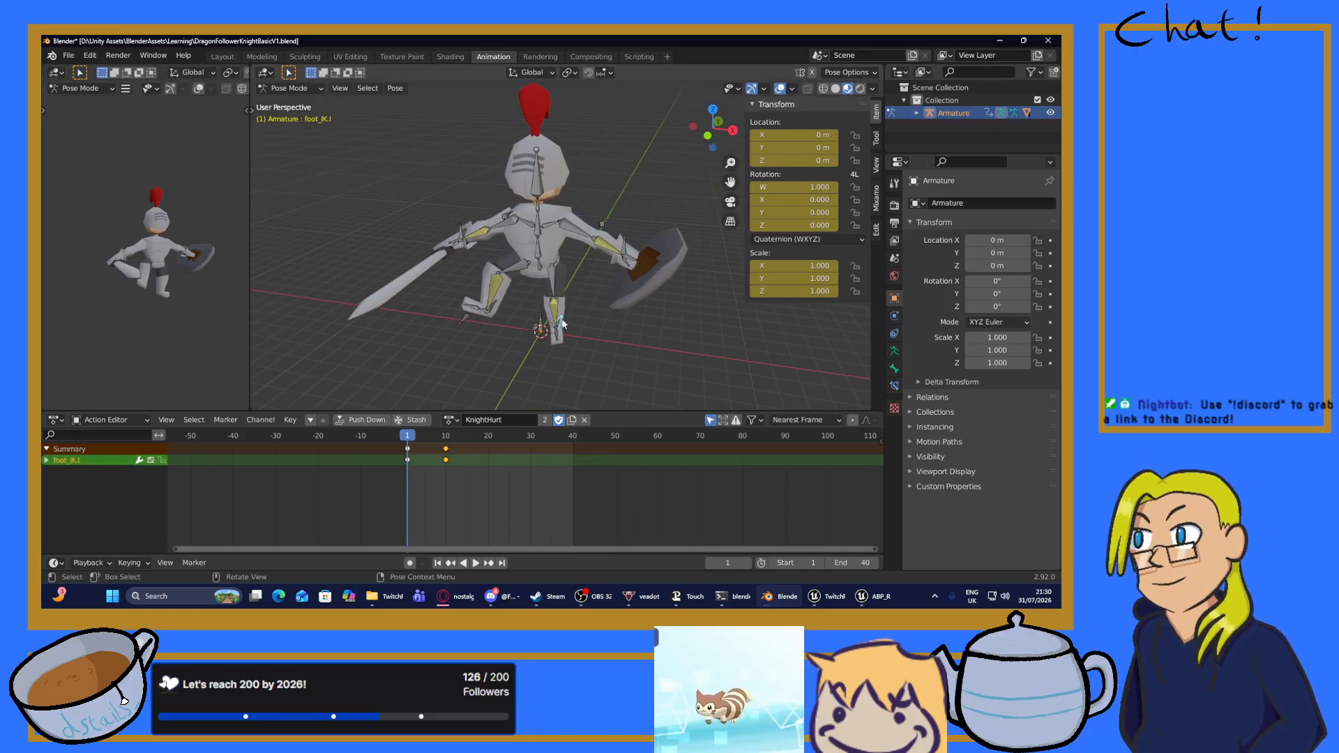
left_click(814, 135)
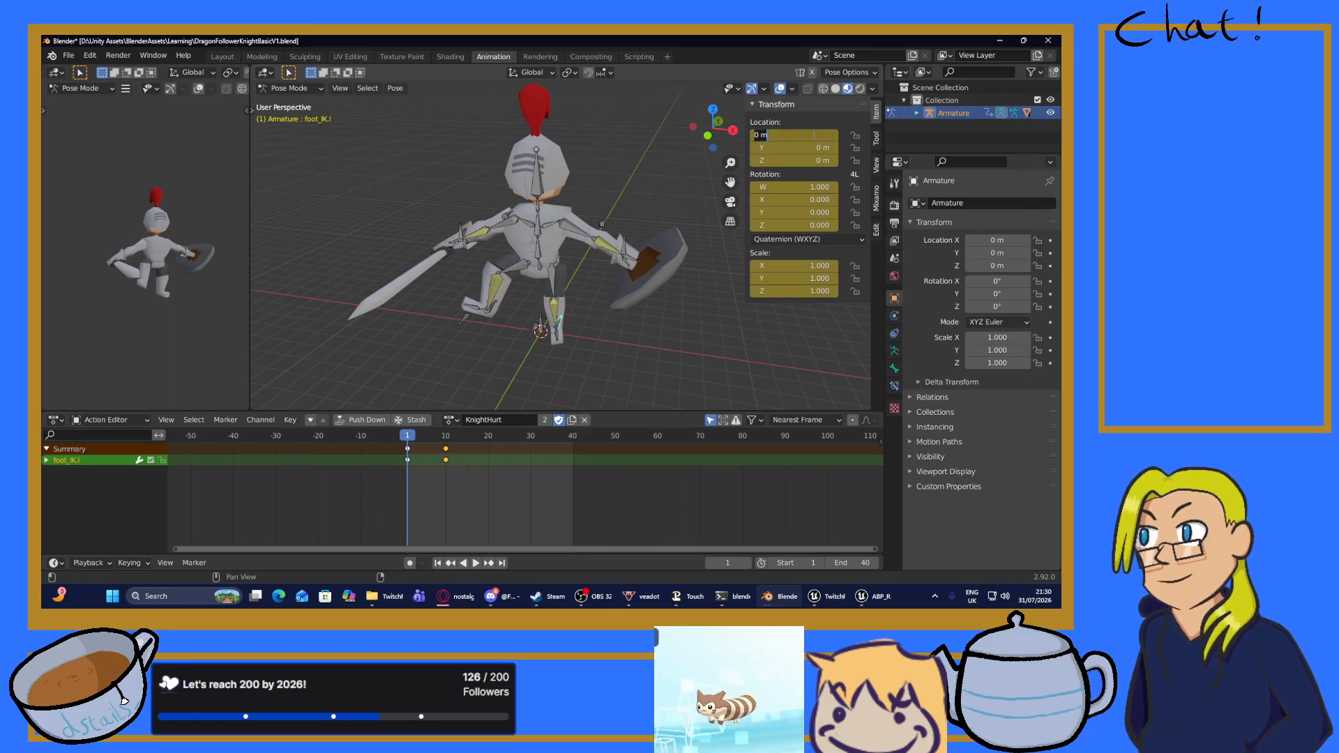
type("1.45")
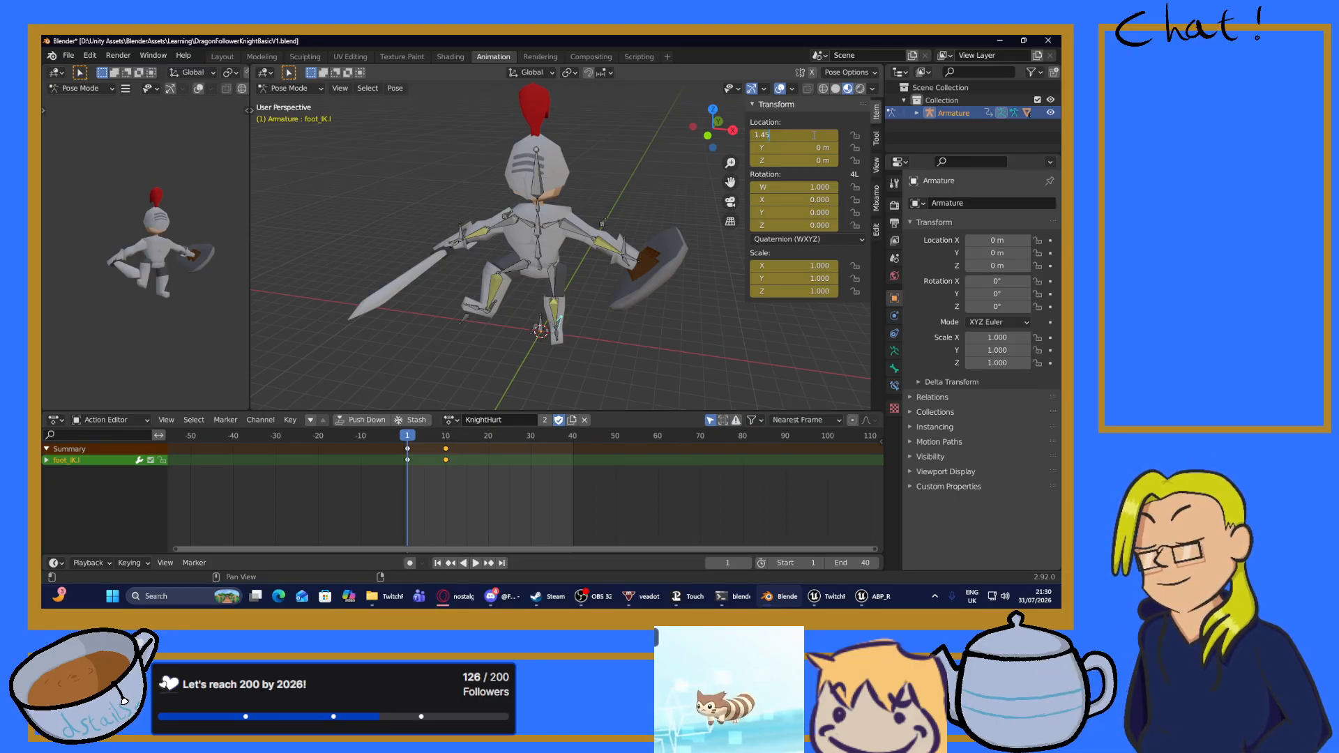
type("96")
key("Return")
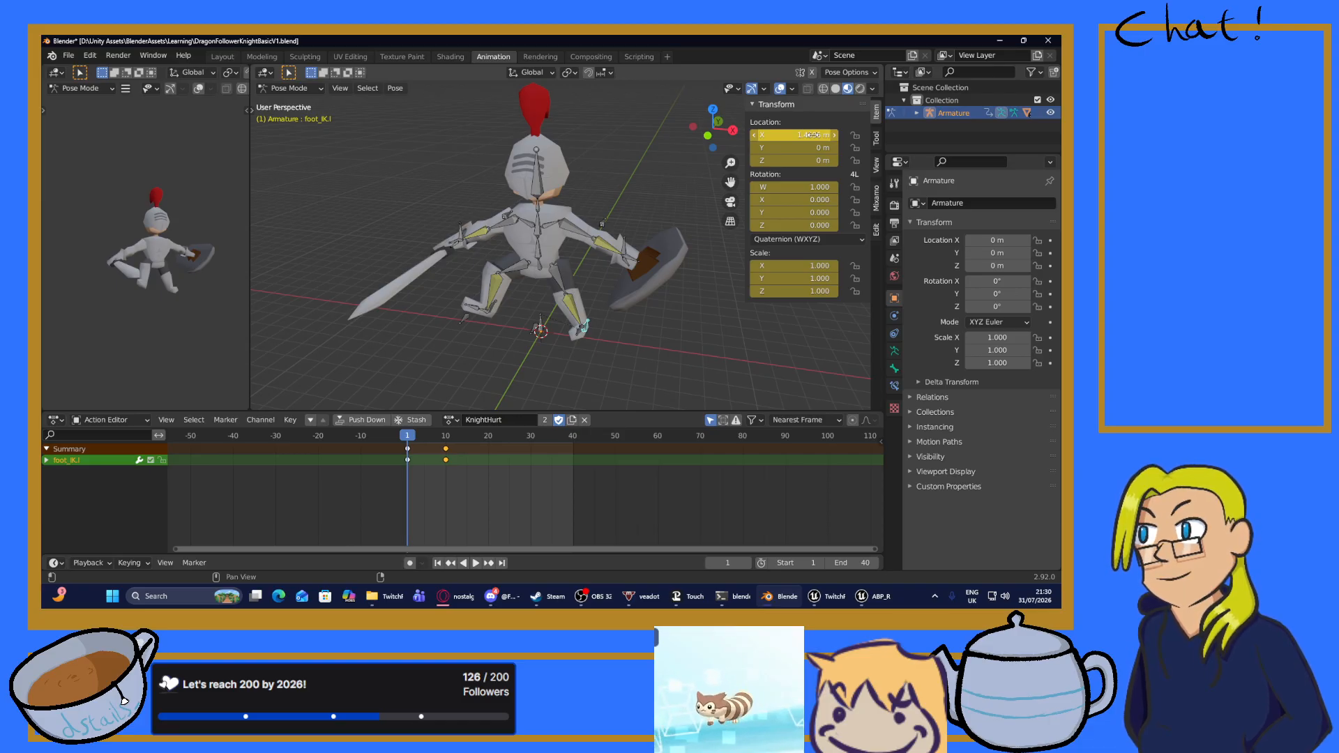
Set the foot_IK.l bone's Y location to -1.9874 m.
middle_click_drag(725, 209, 621, 250)
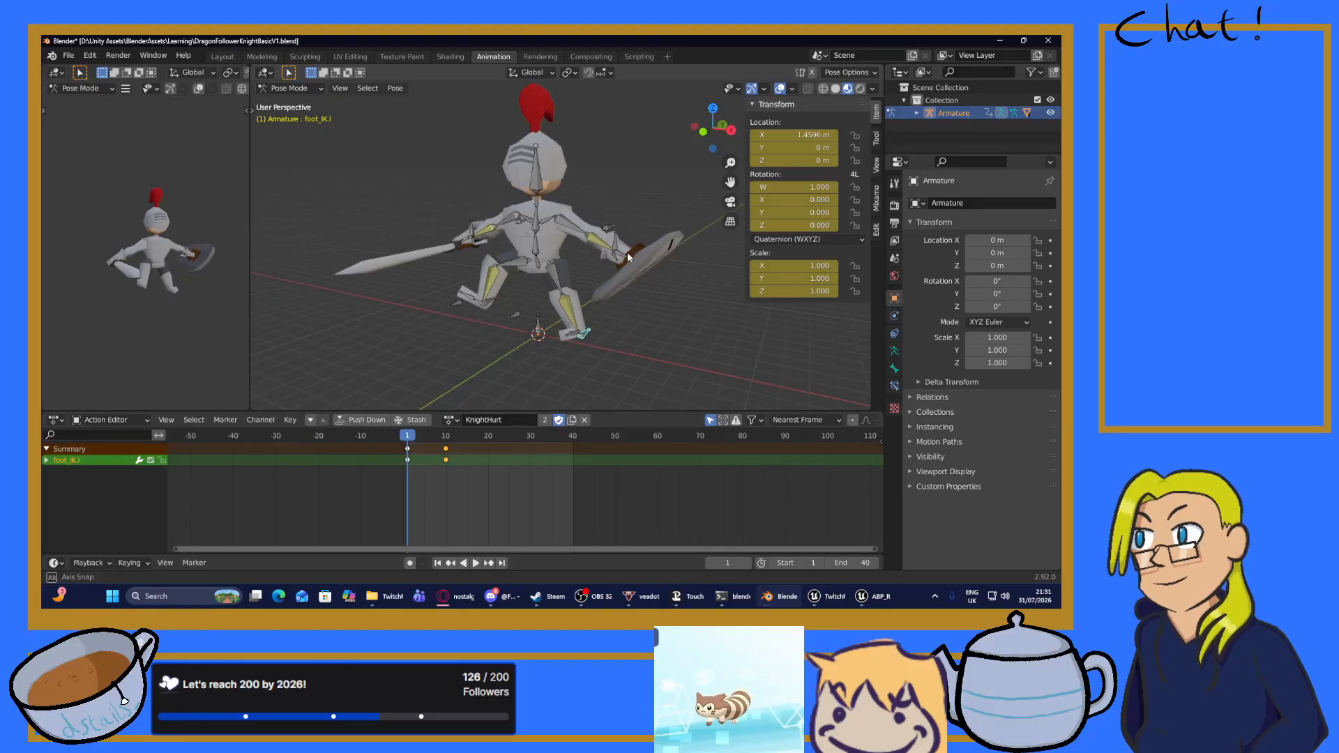
left_click(829, 148)
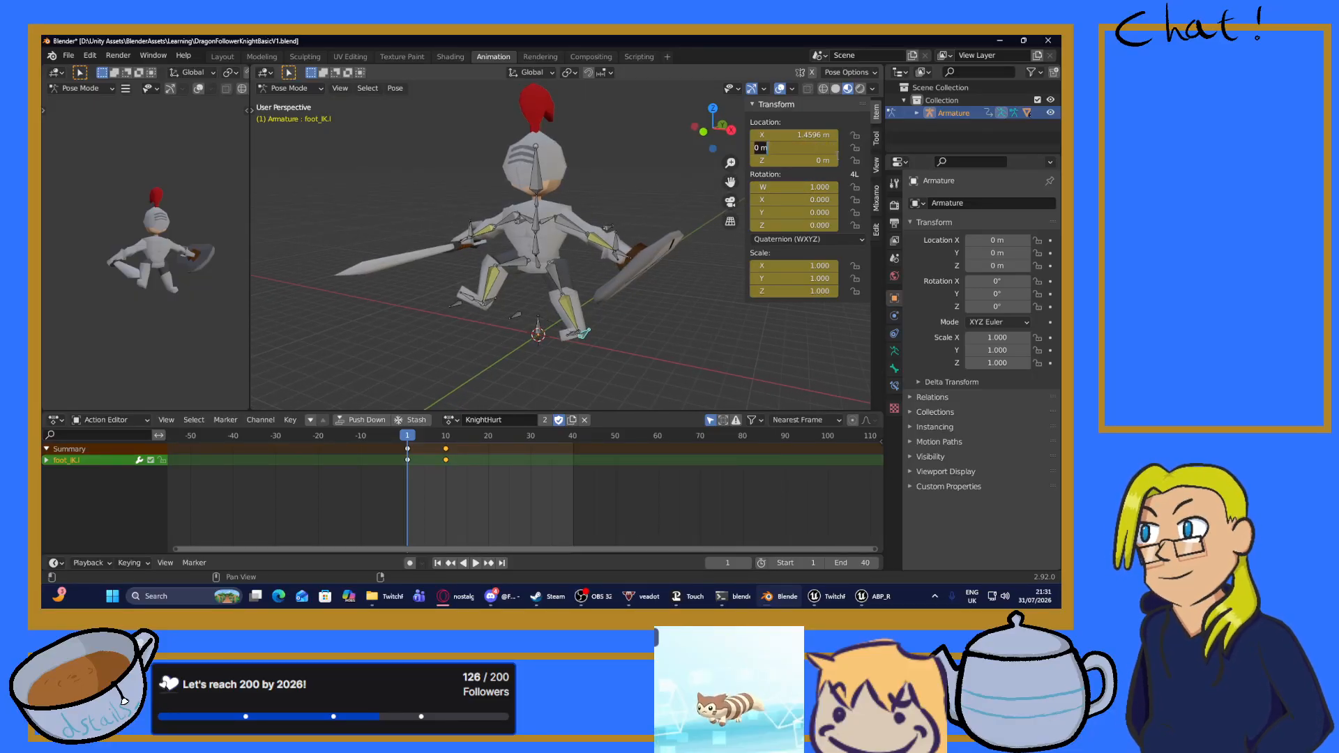
type("-1/")
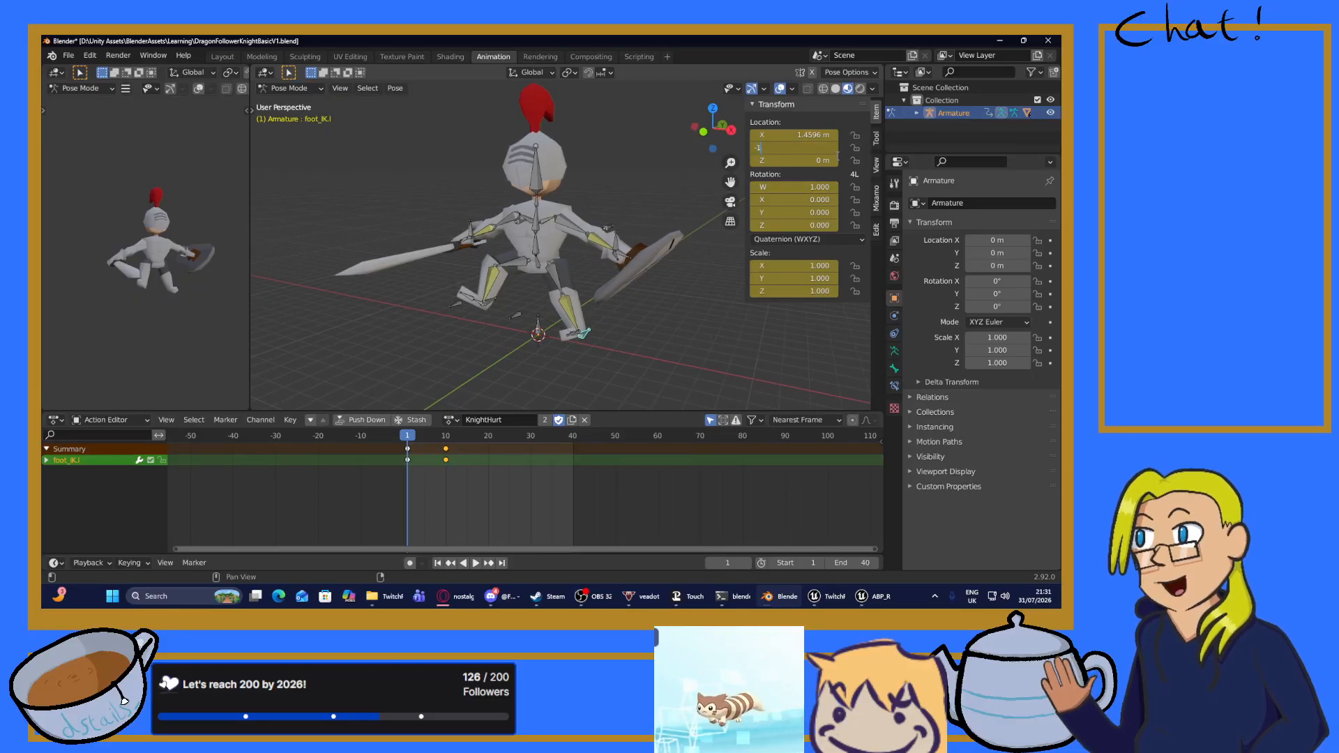
type("9874")
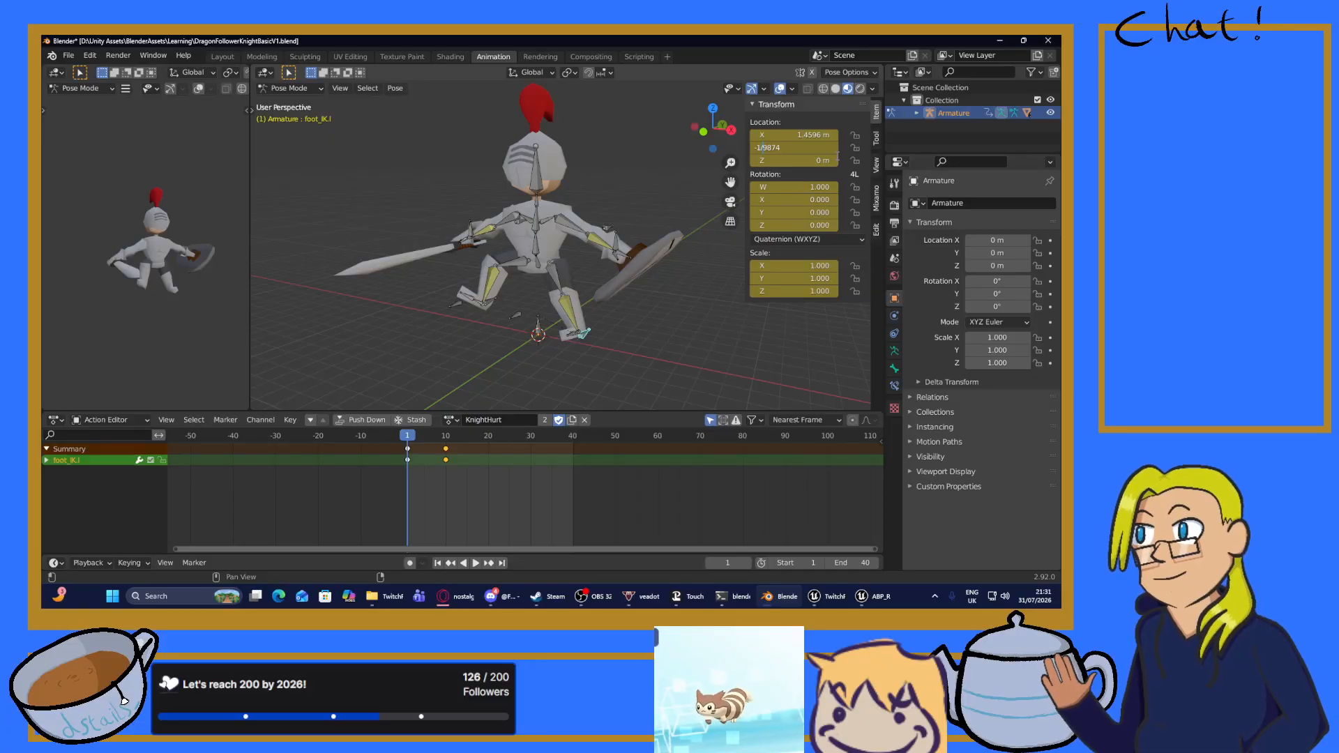
key("Left")
key("Left")
key("Left")
key("Left")
key("BackSpace")
type(".")
key("Return")
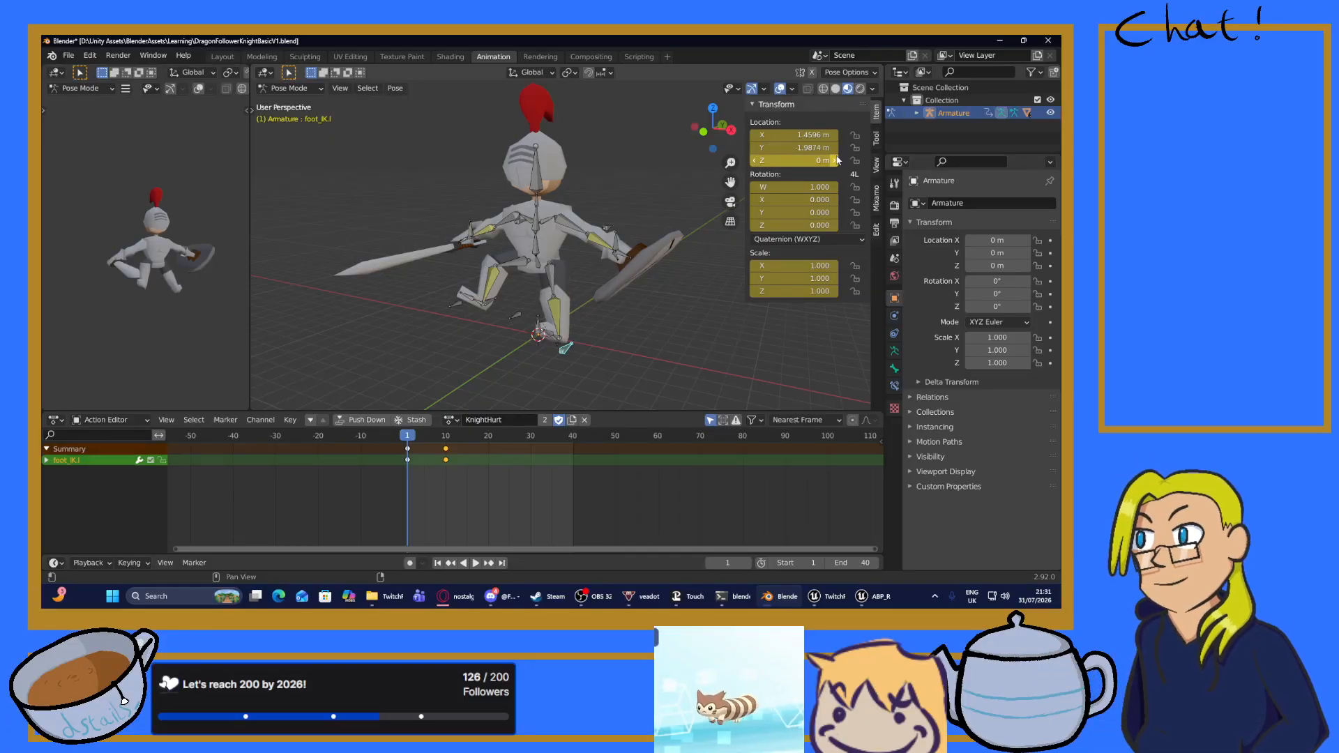
Set the foot_IK.l bone's Z location to 1.5985 m.
right_click(770, 125)
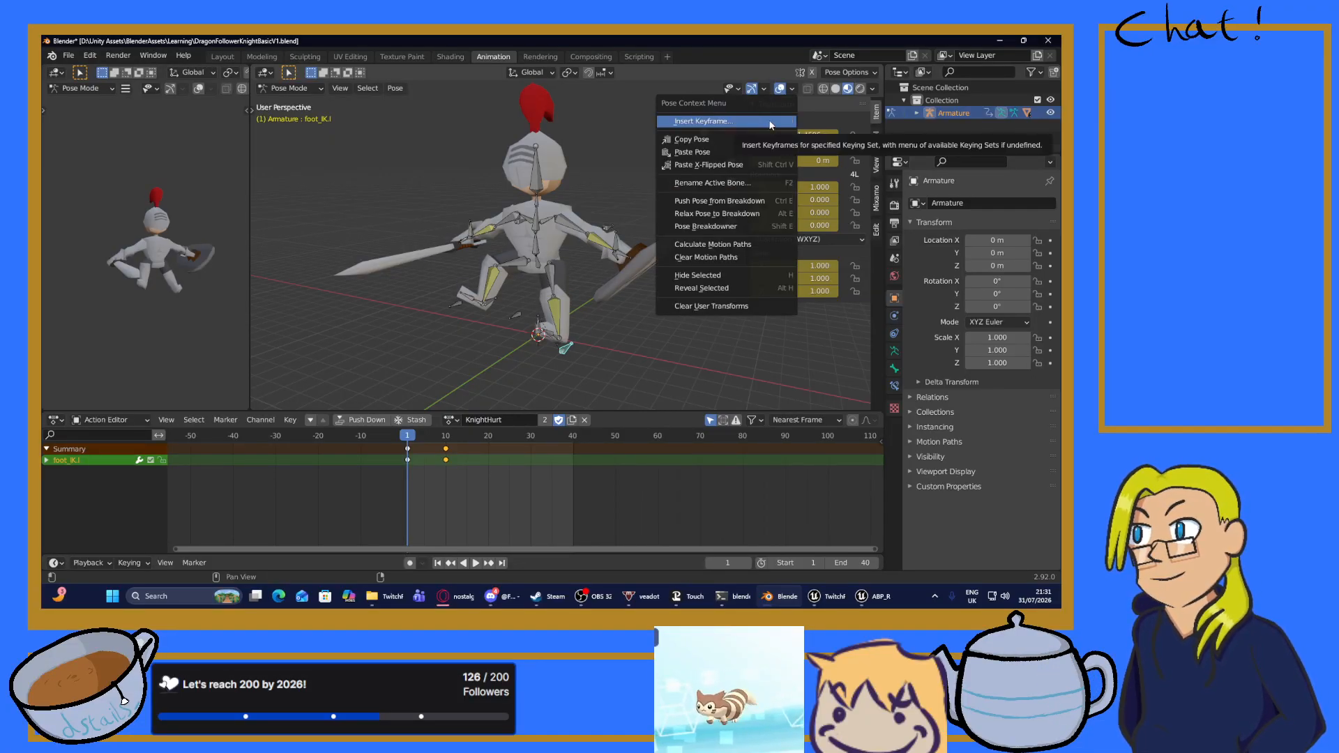
left_click(770, 122)
left_click(817, 160)
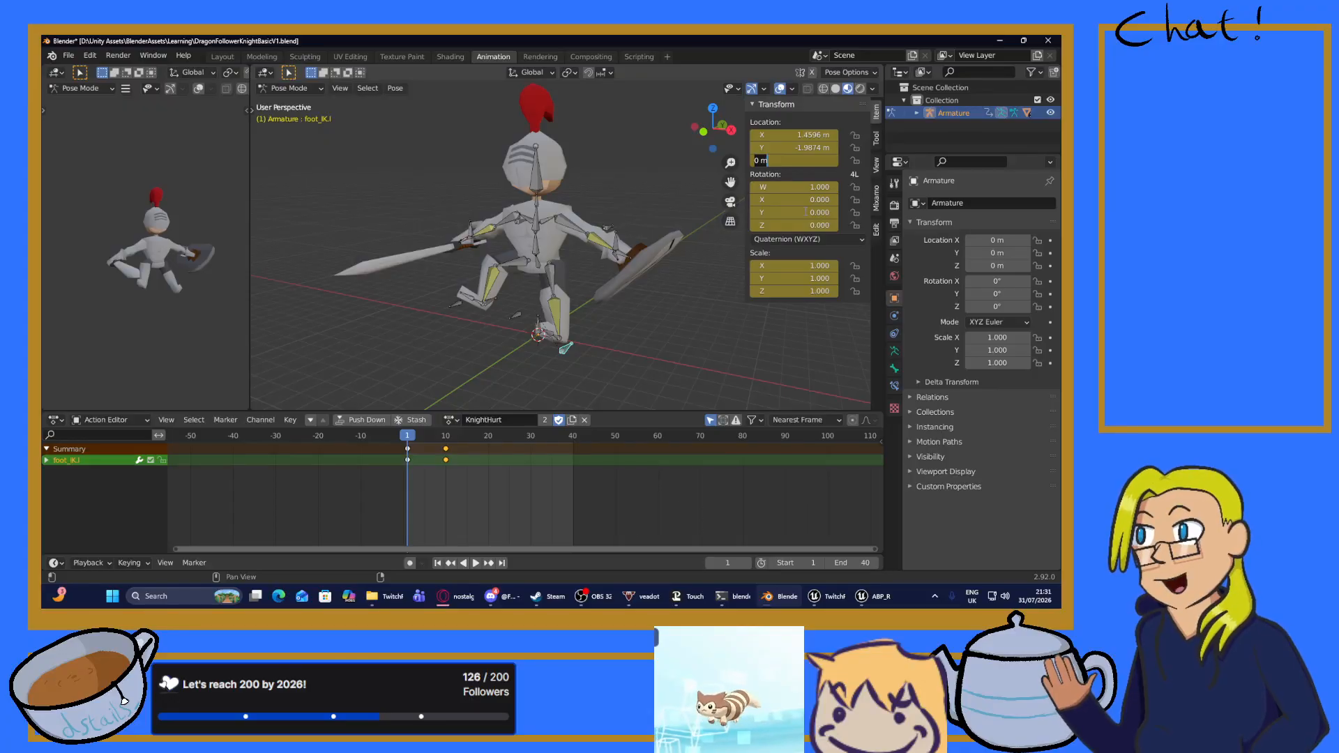
type("1.")
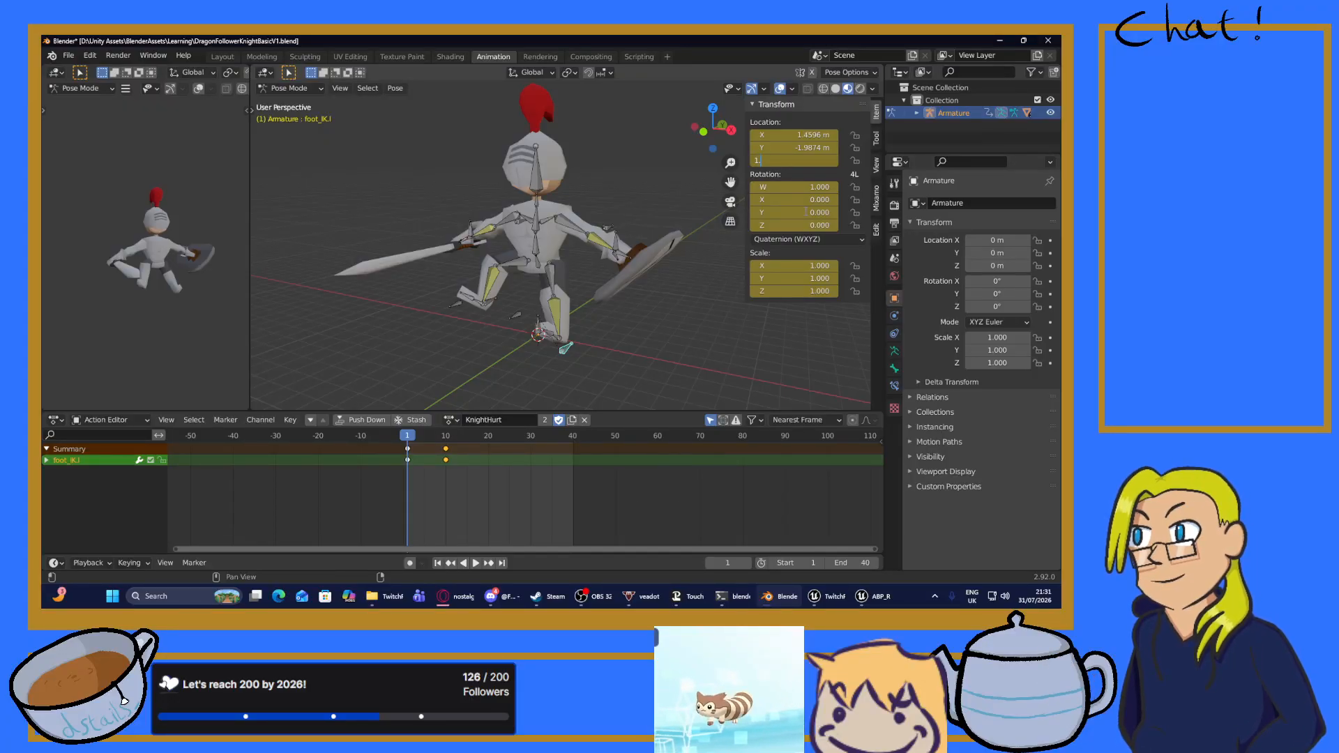
type("5985")
key("Return")
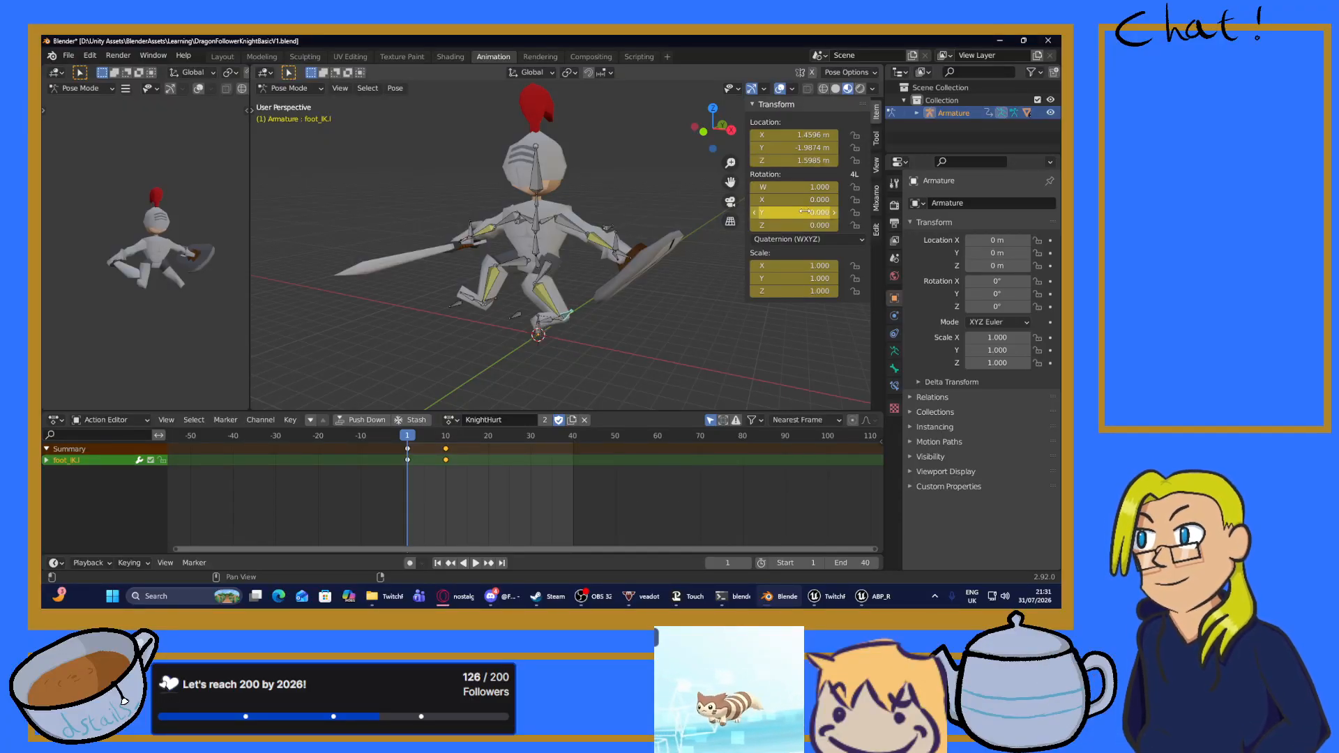
Select the legtarget.l bone at frame 1 and set its location to X 1.9107 m and Z 0.008062 m.
middle_click_drag(654, 199, 561, 343)
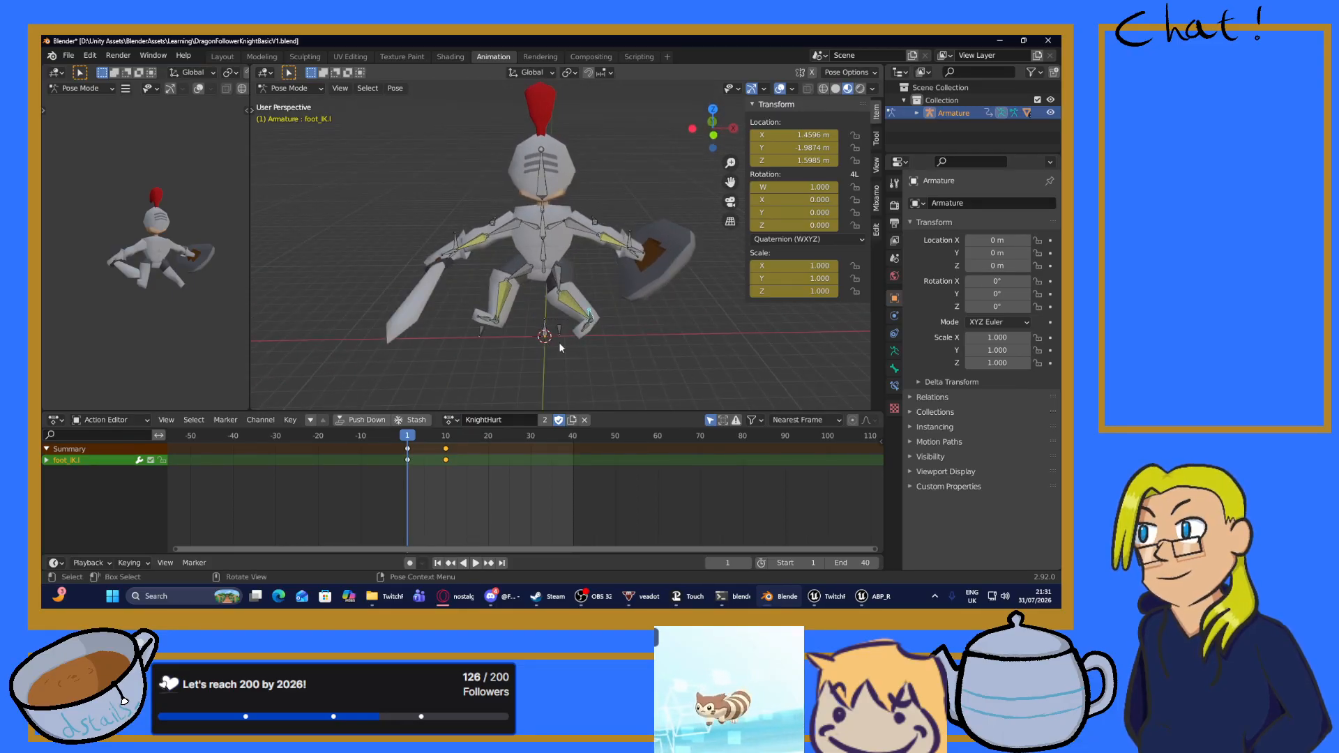
left_click(560, 335)
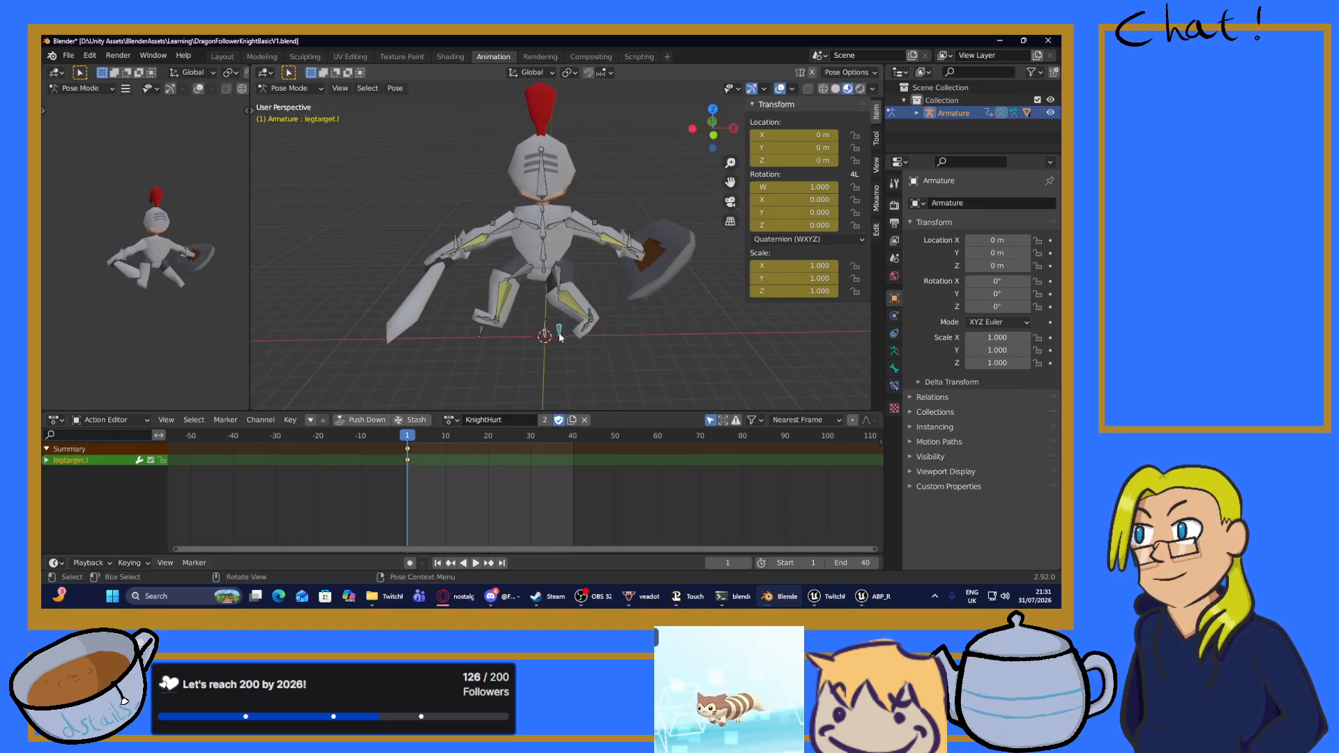
middle_click_drag(559, 337, 484, 234)
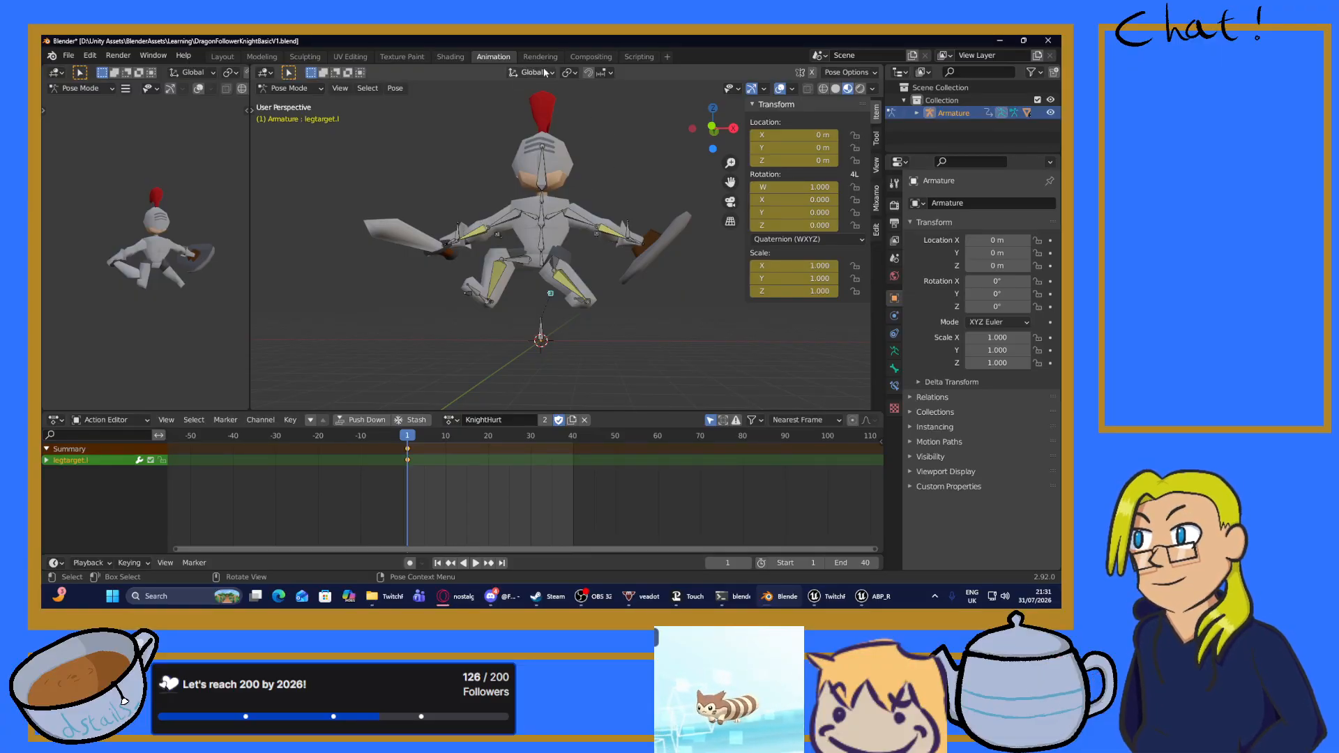
left_click(823, 160)
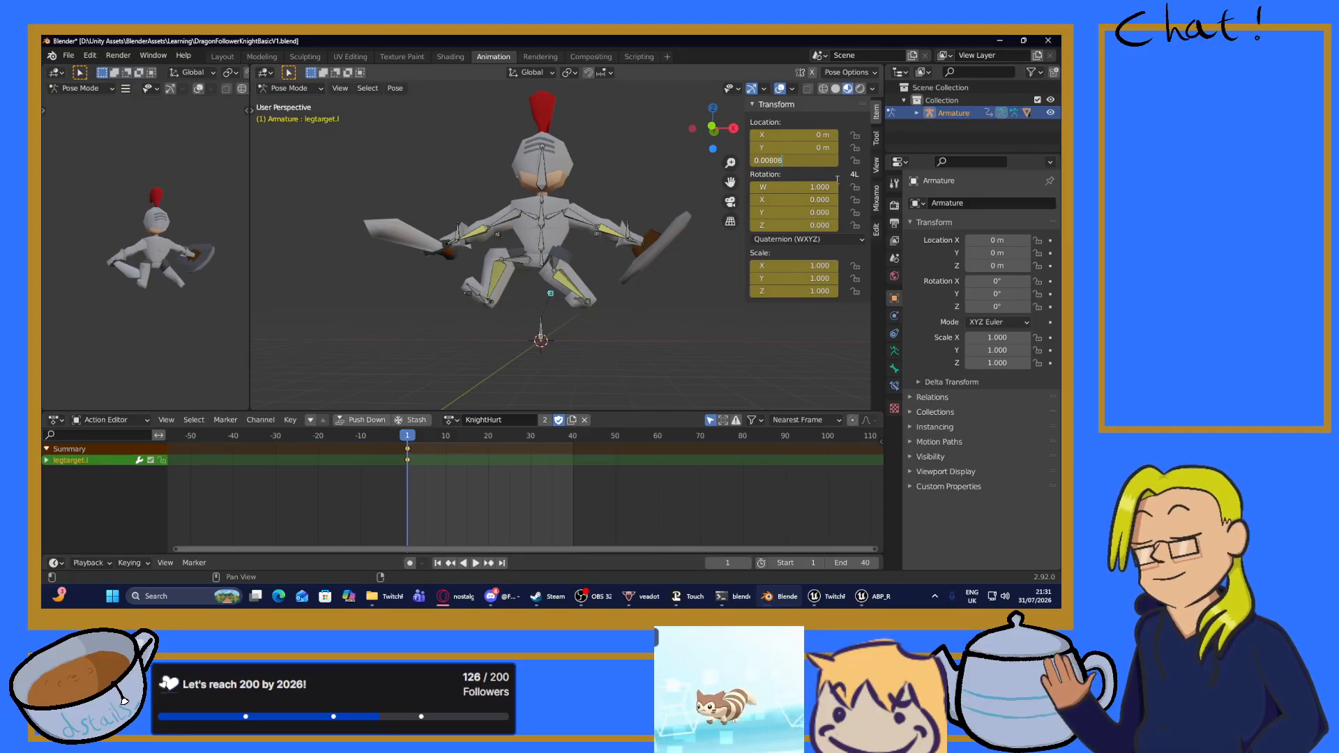
type("0.008062")
key("Return")
left_click(809, 134)
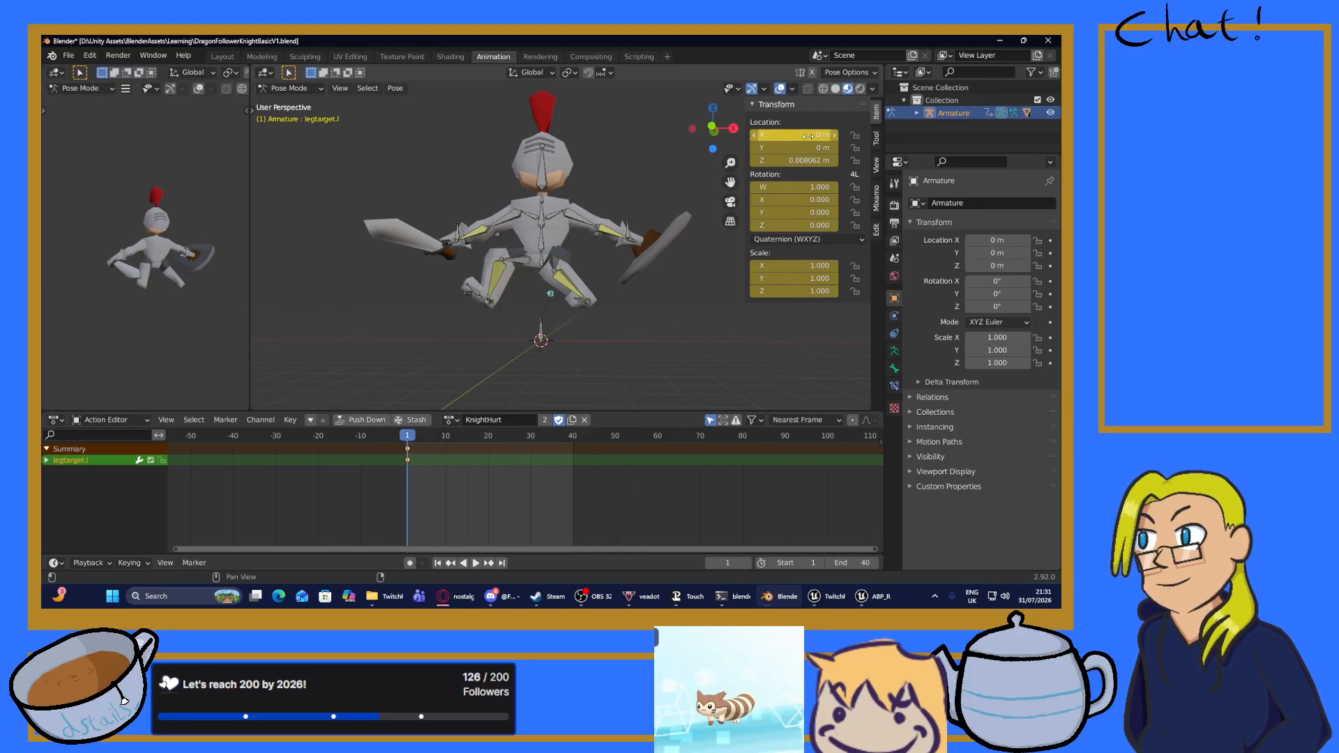
type("1.9107")
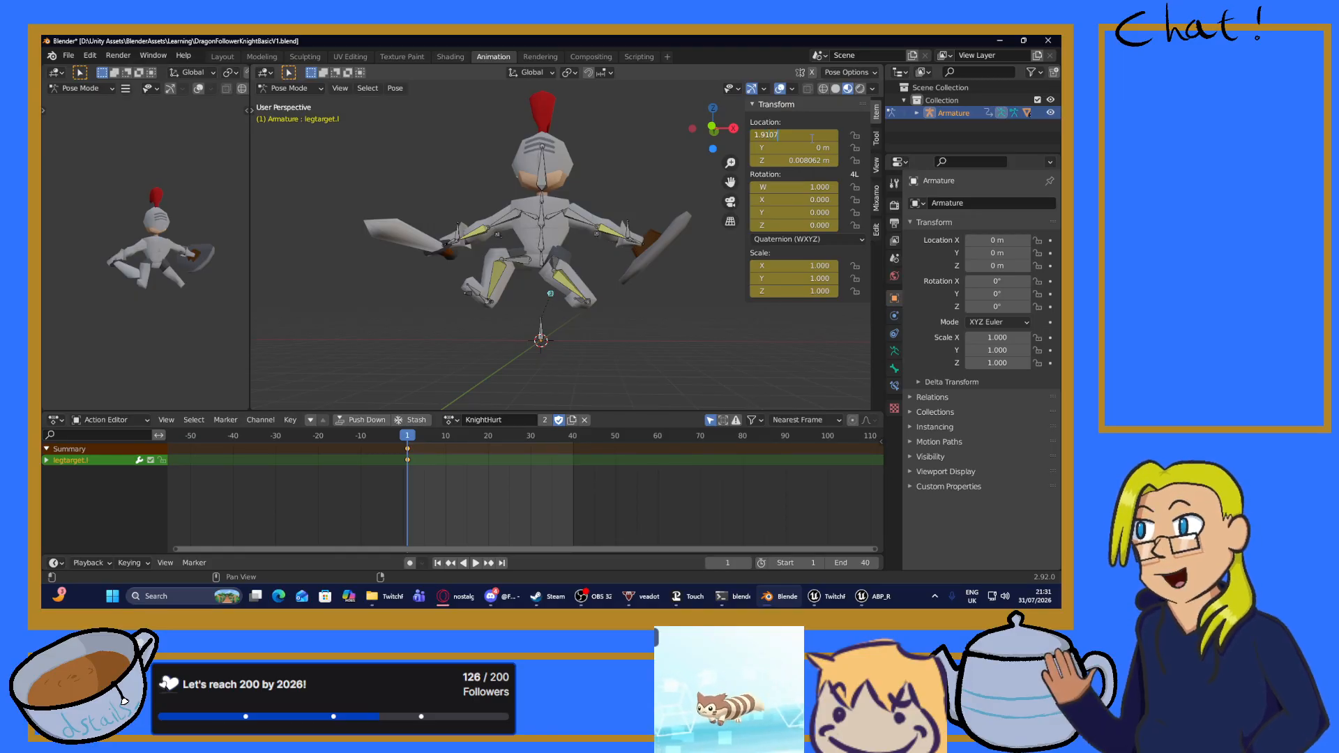
key("Return")
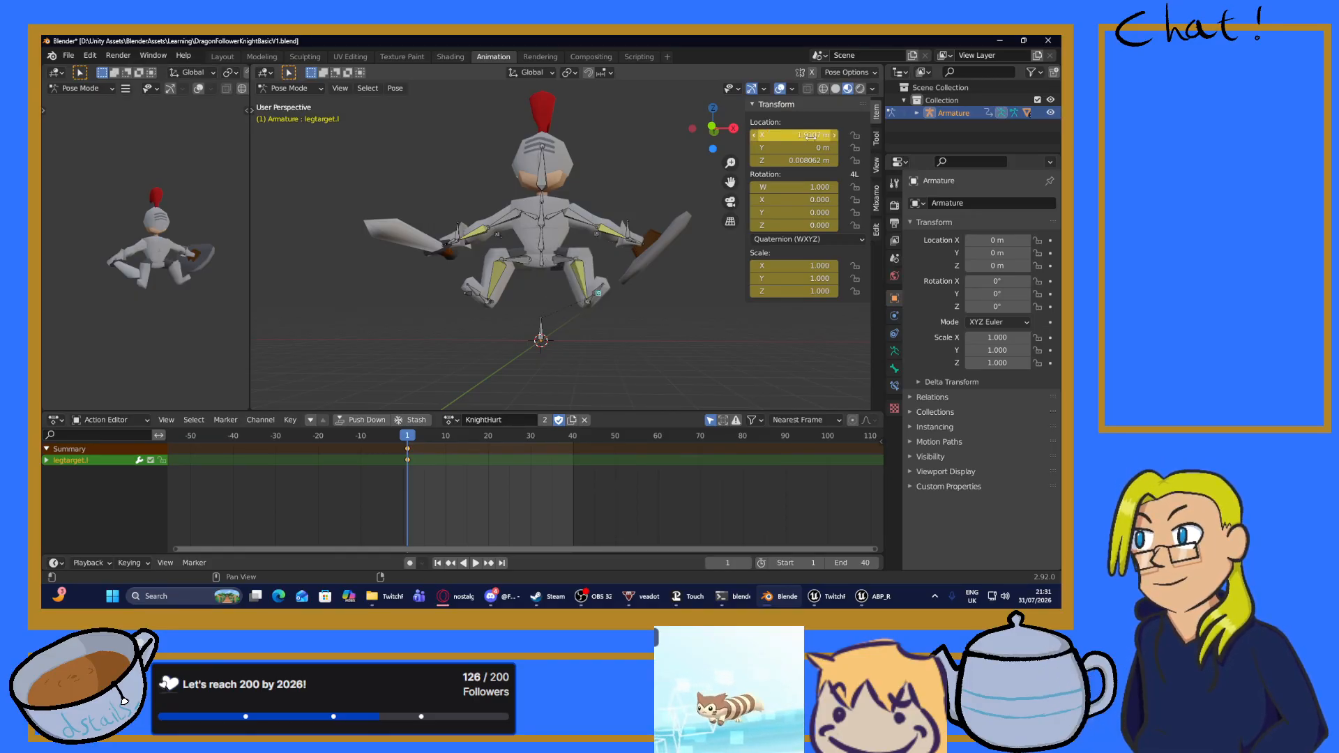
Select all of the knight's bones and insert a keyframe for them at frame 1.
middle_click_drag(562, 244, 530, 250)
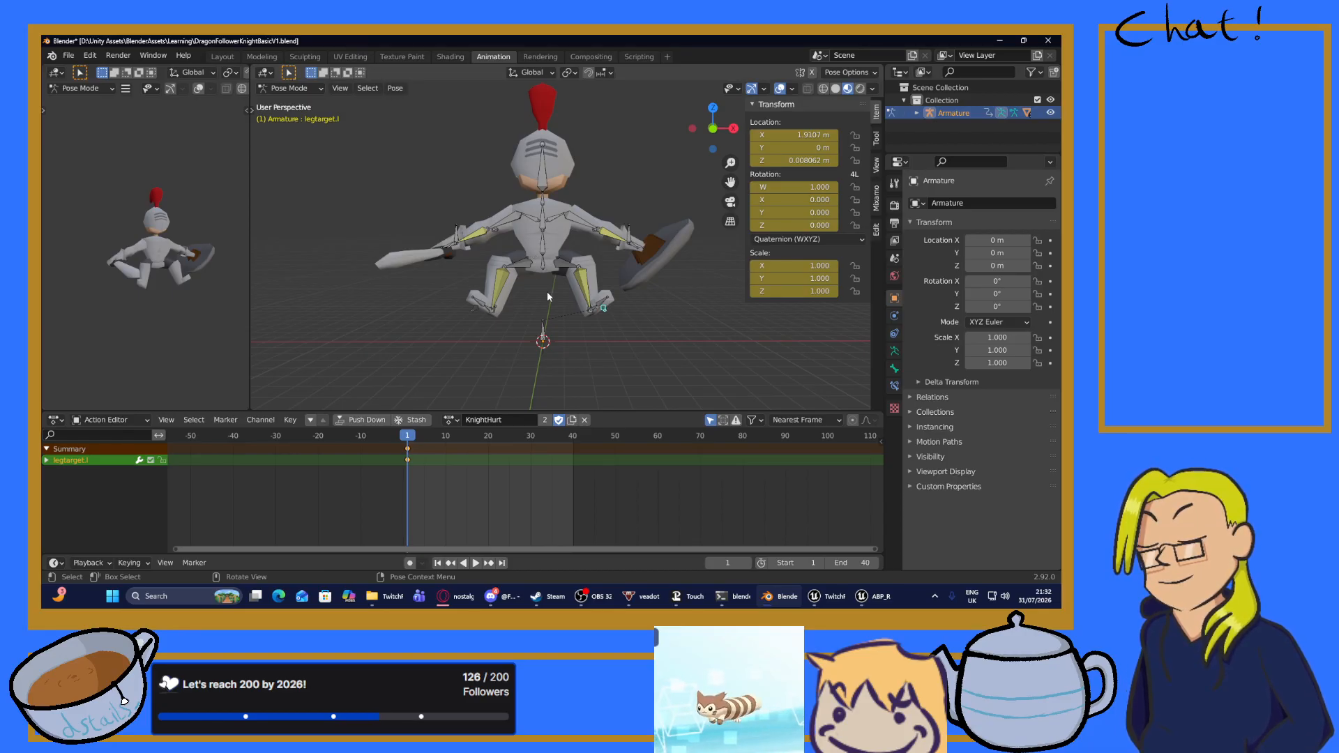
key("alt+a")
key("a")
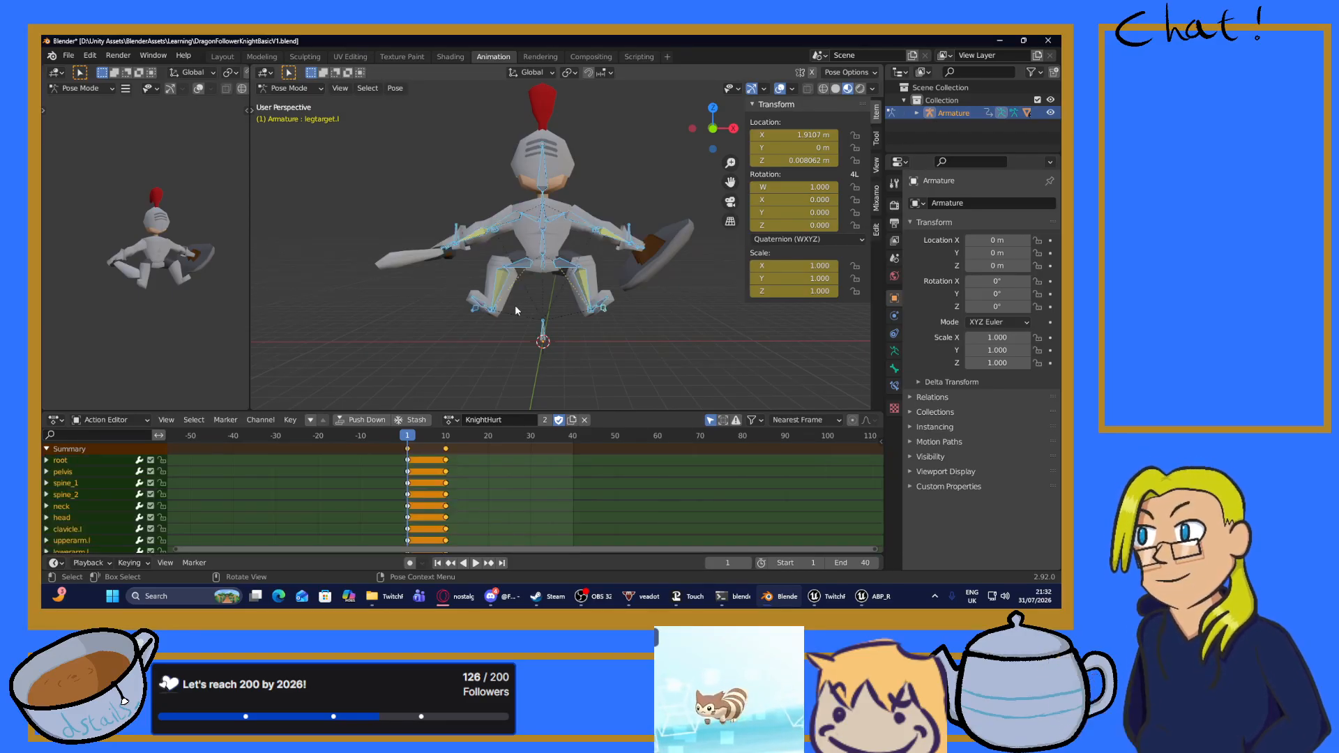
key("i")
left_click(516, 304)
mouse_move(512, 325)
middle_mouse_down()
mouse_move(605, 351)
mouse_move(529, 331)
mouse_move(516, 287)
mouse_move(550, 314)
mouse_move(537, 322)
middle_mouse_up()
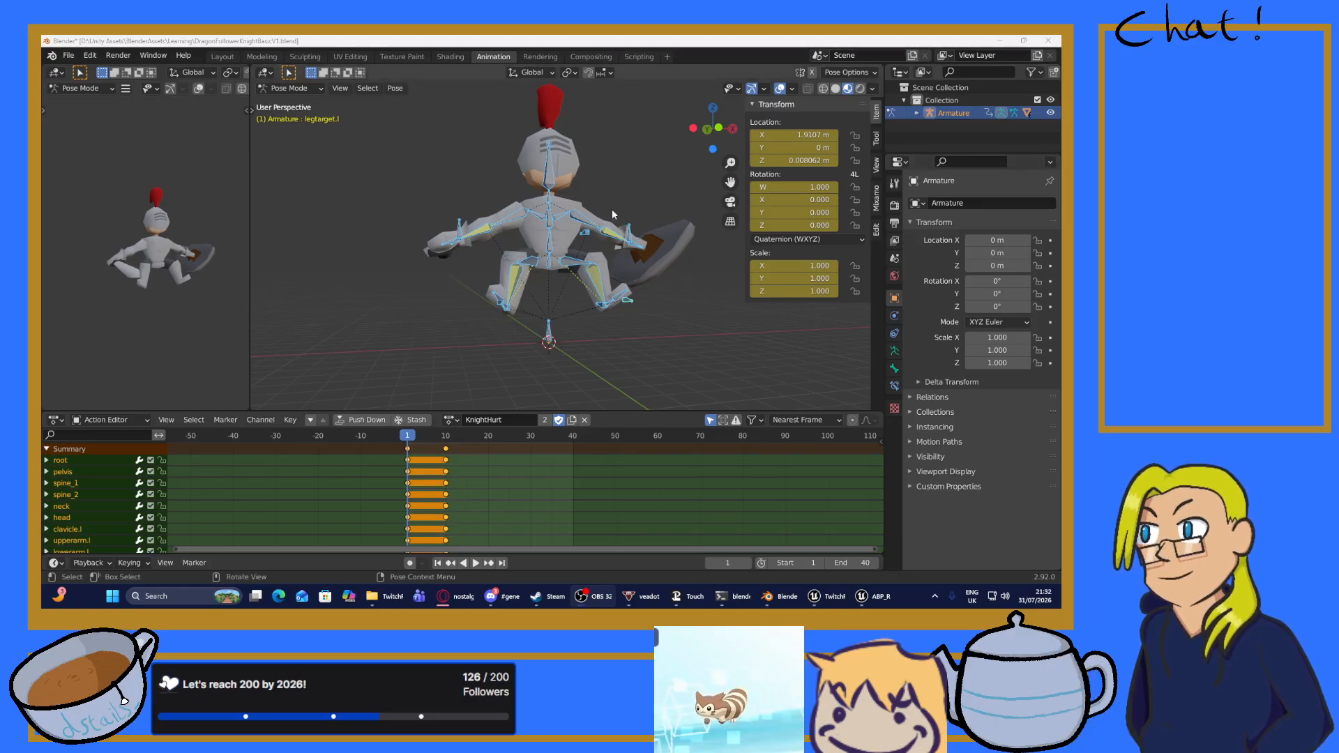
Play the KnightHurt action to check the leg motion and return to frame 1.
middle_click_drag(614, 286, 572, 286)
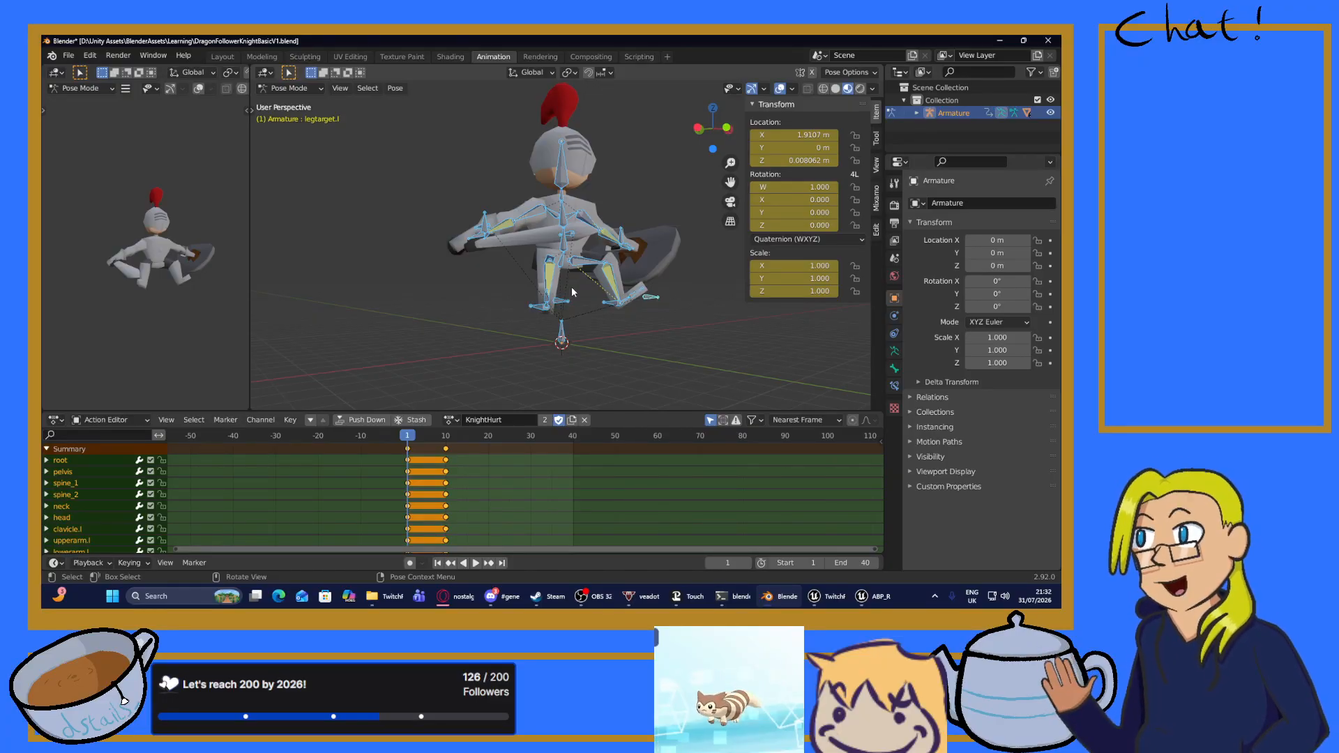
key("space")
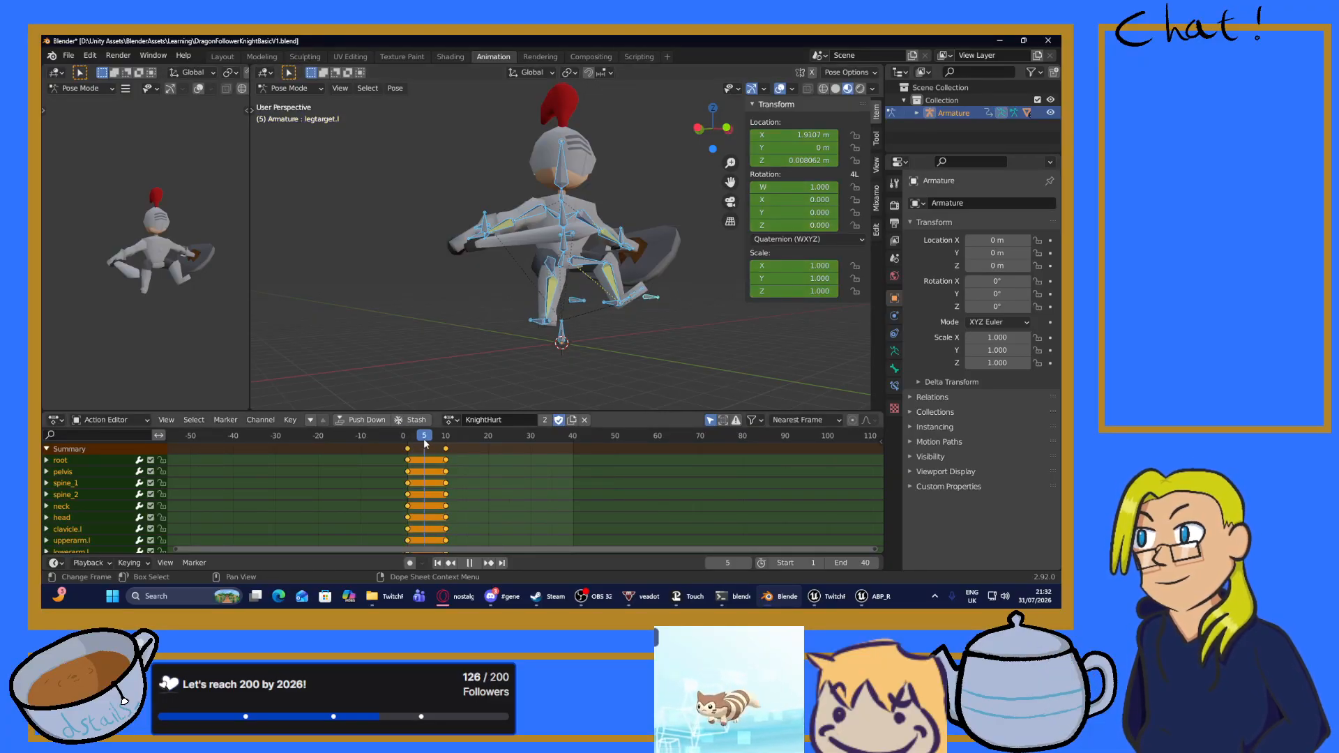
left_click_drag(457, 442, 409, 448)
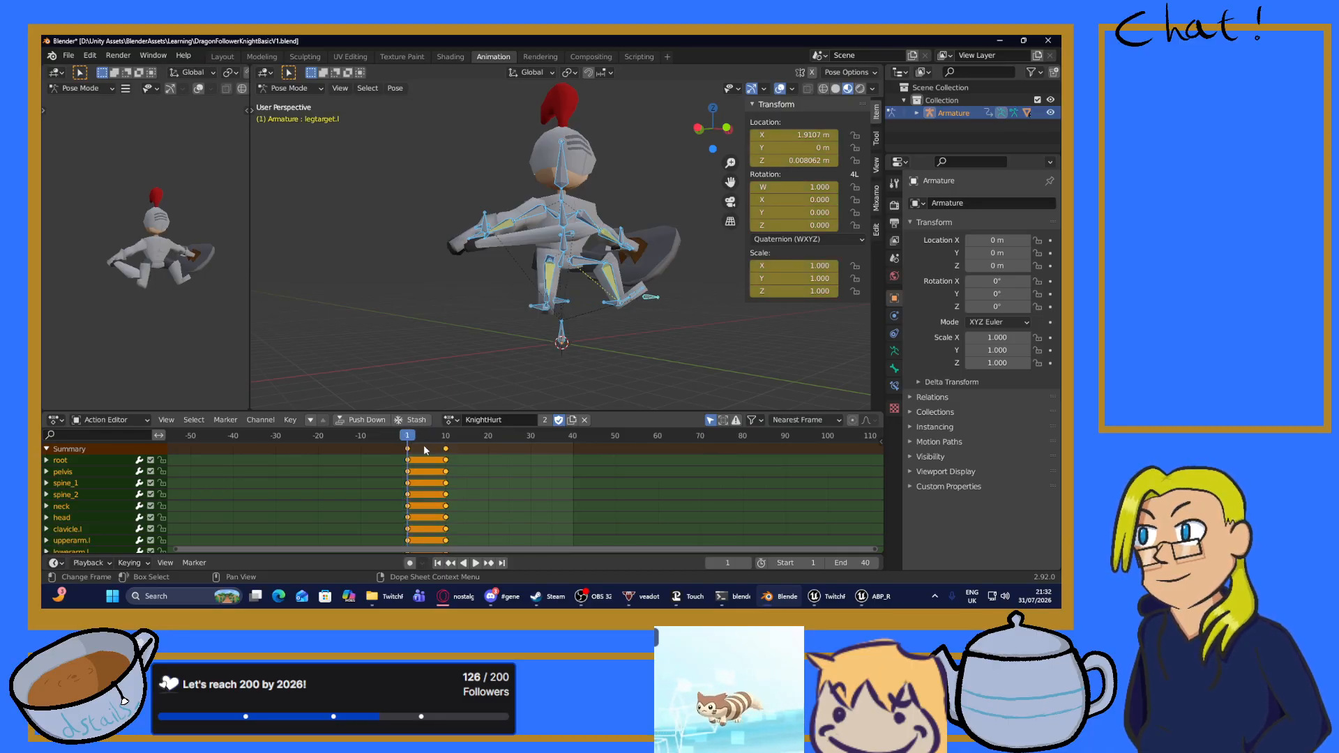
Make a single-user copy of the KnightHurt action and switch back to the original KnightHurt.
left_click(545, 420)
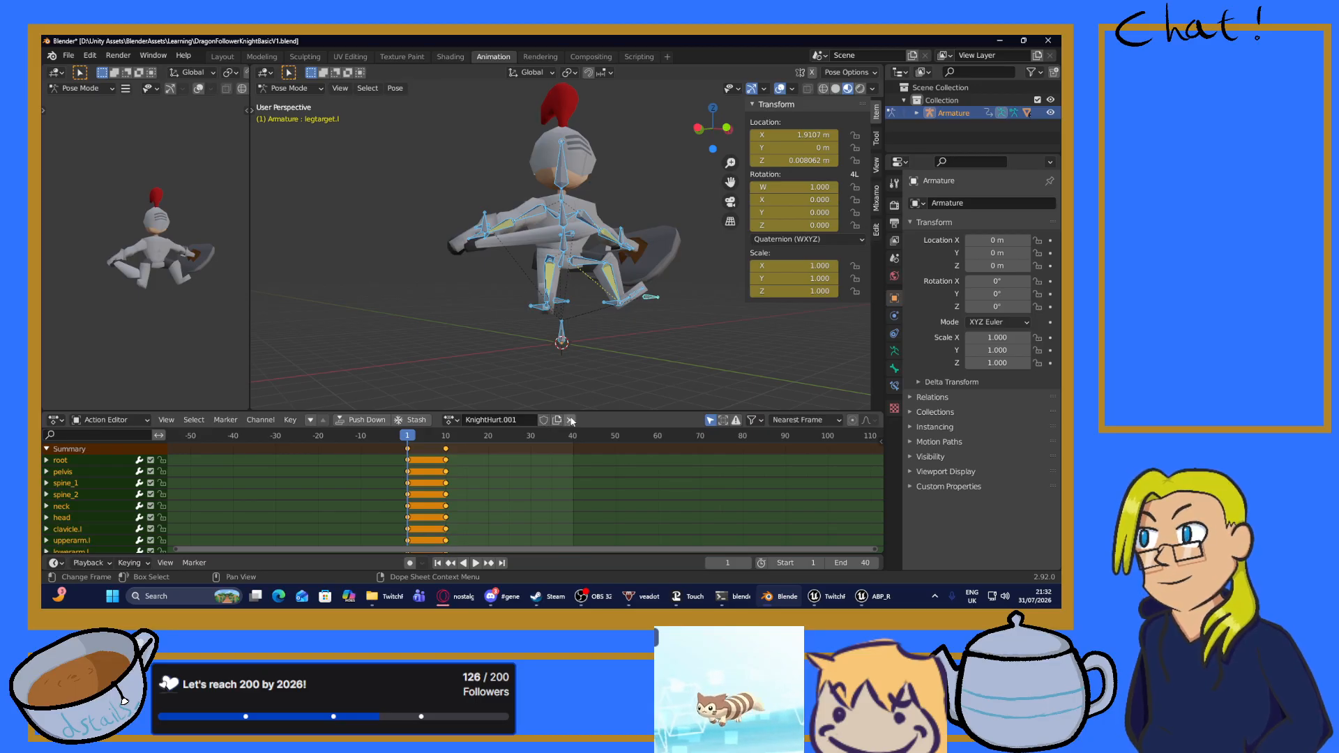
left_click(451, 420)
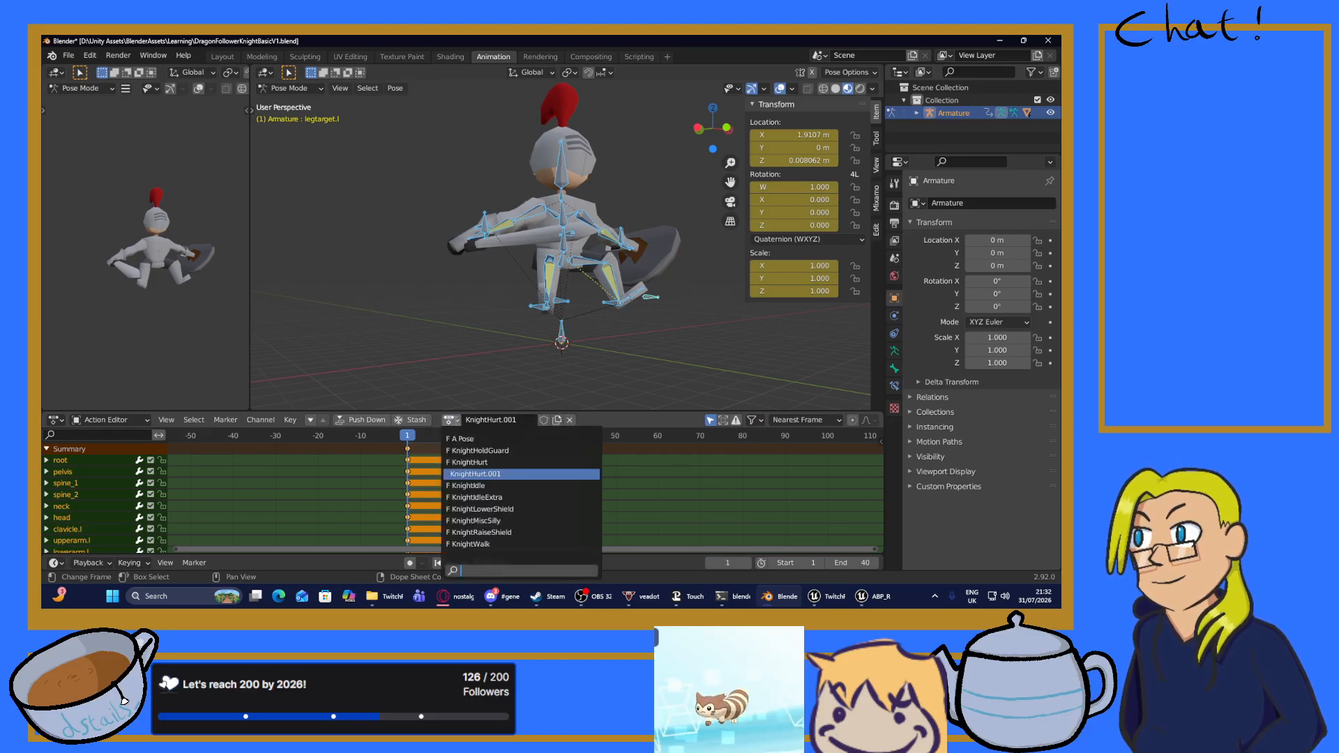
left_click(477, 464)
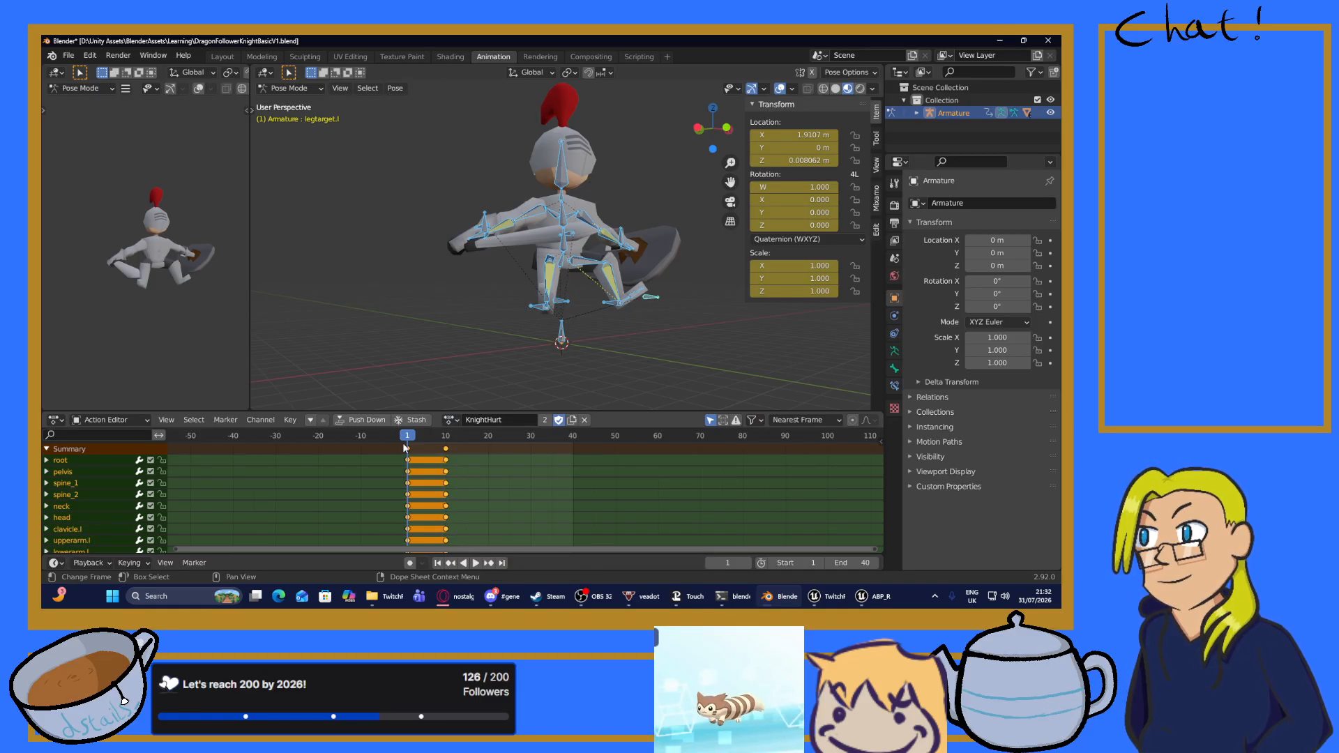
Play KnightHurt up to frame 10 and check that it is the assigned action.
key("space")
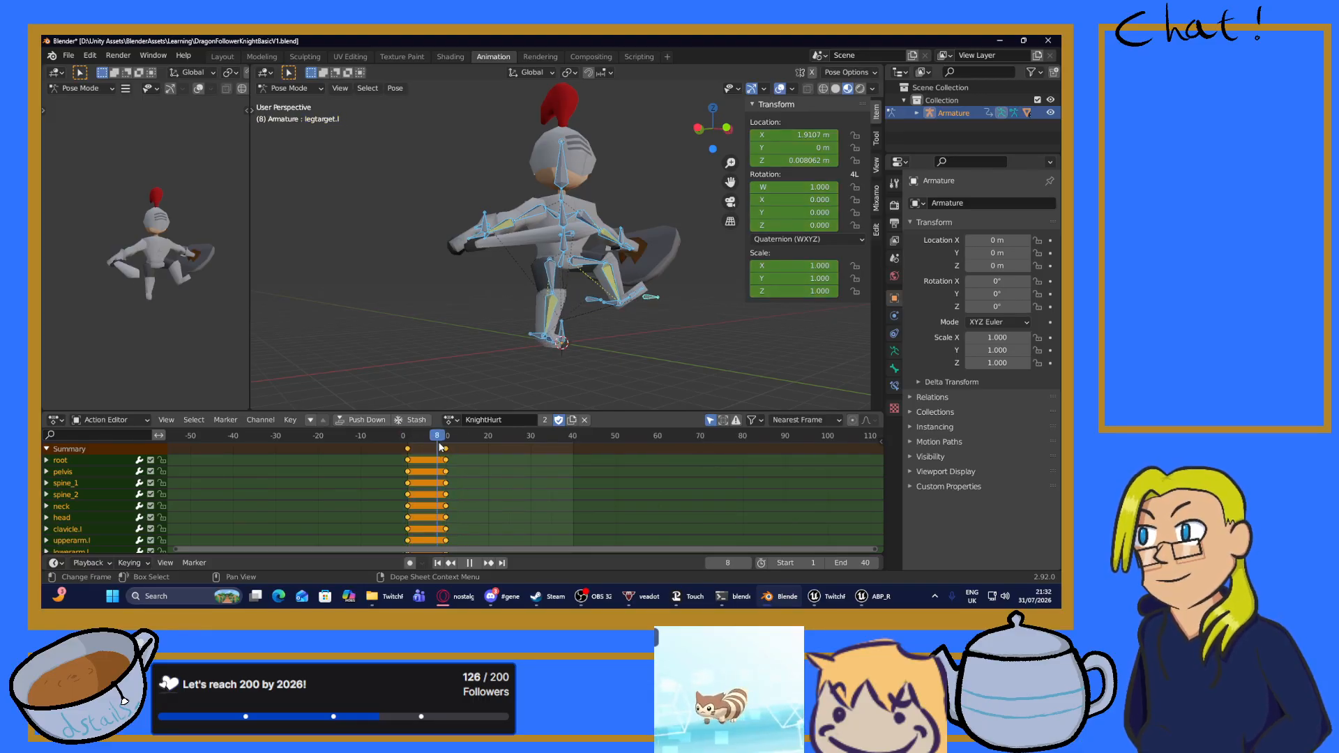
key("space")
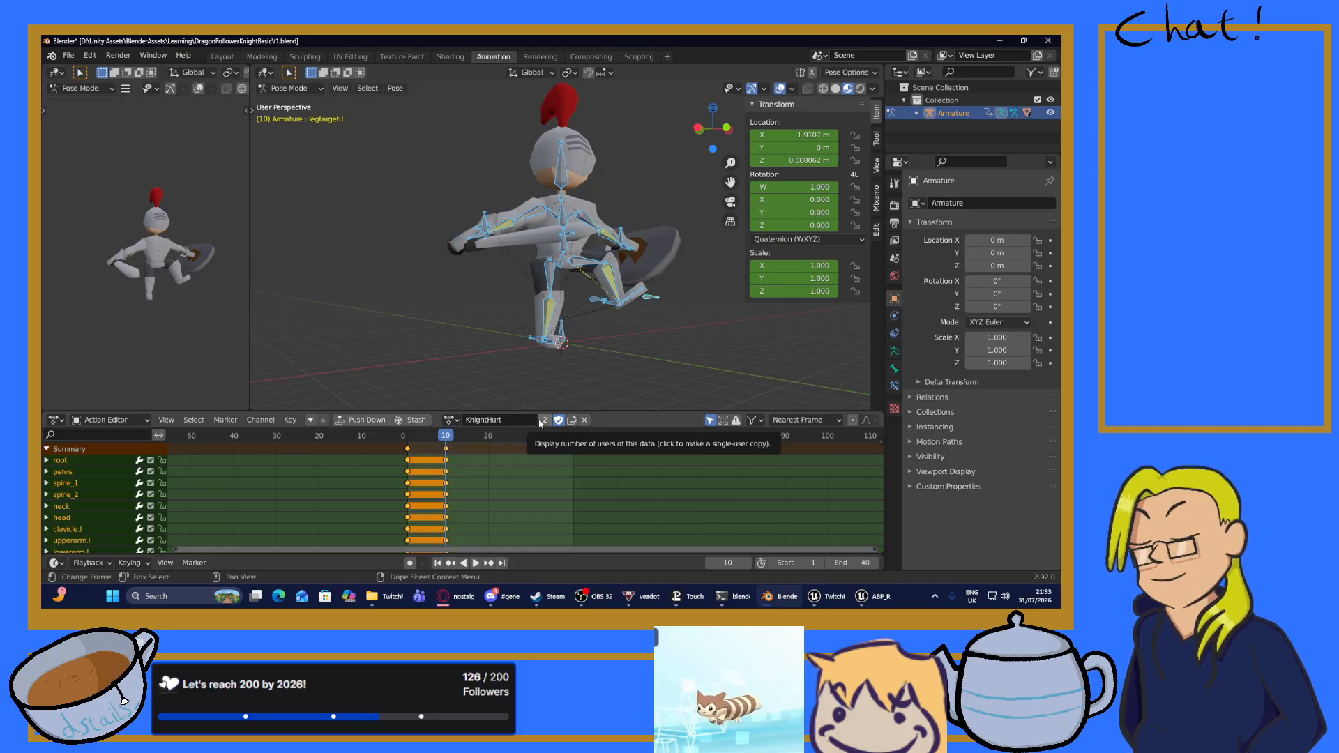
left_click(451, 420)
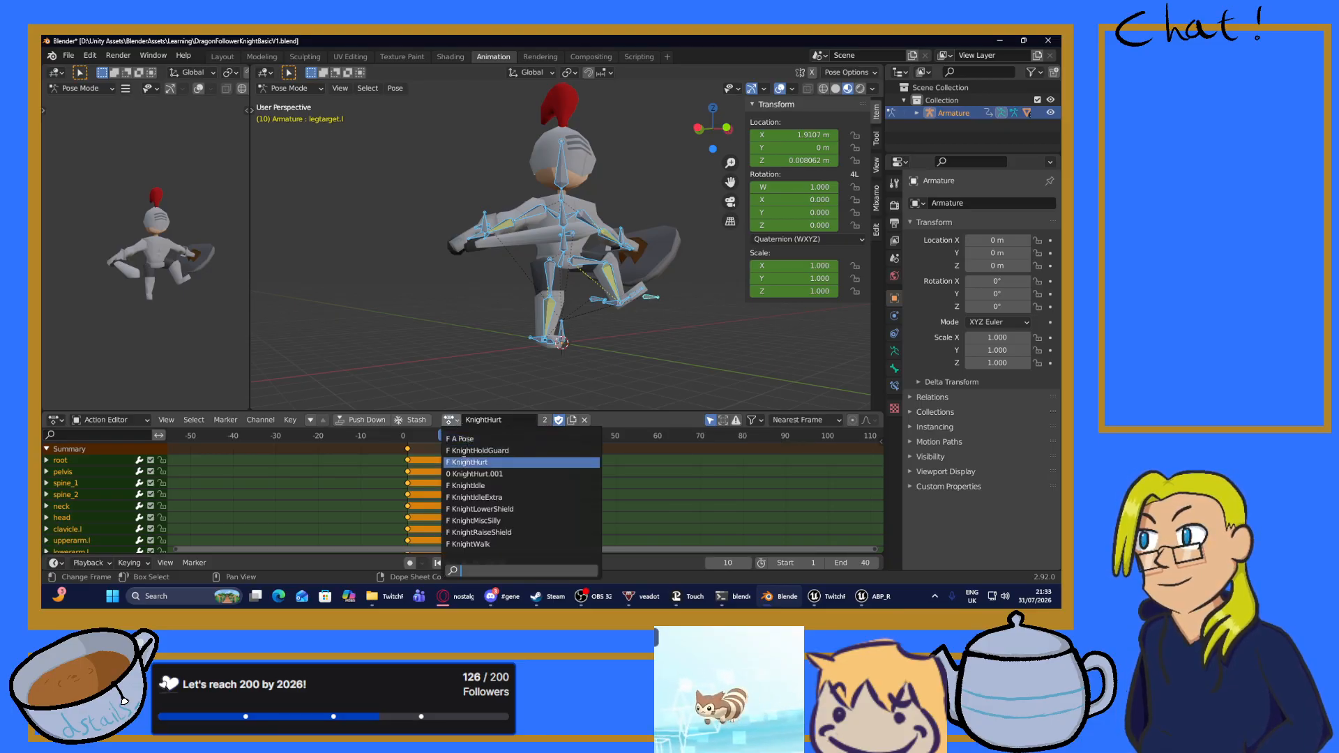
left_click(464, 462)
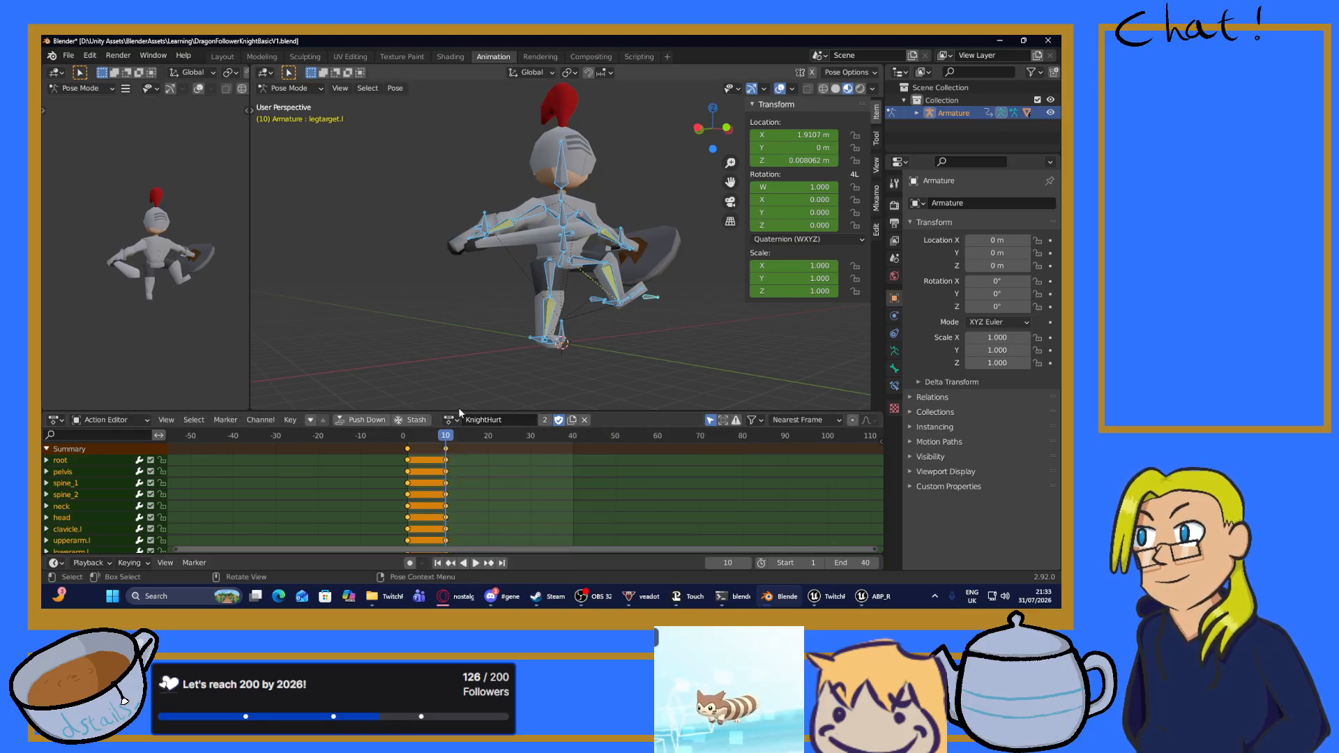
Delete all bones' keyframes at frame 10 of KnightHurt, keeping the frame 1 pose, and save the file.
left_click_drag(445, 438, 410, 439)
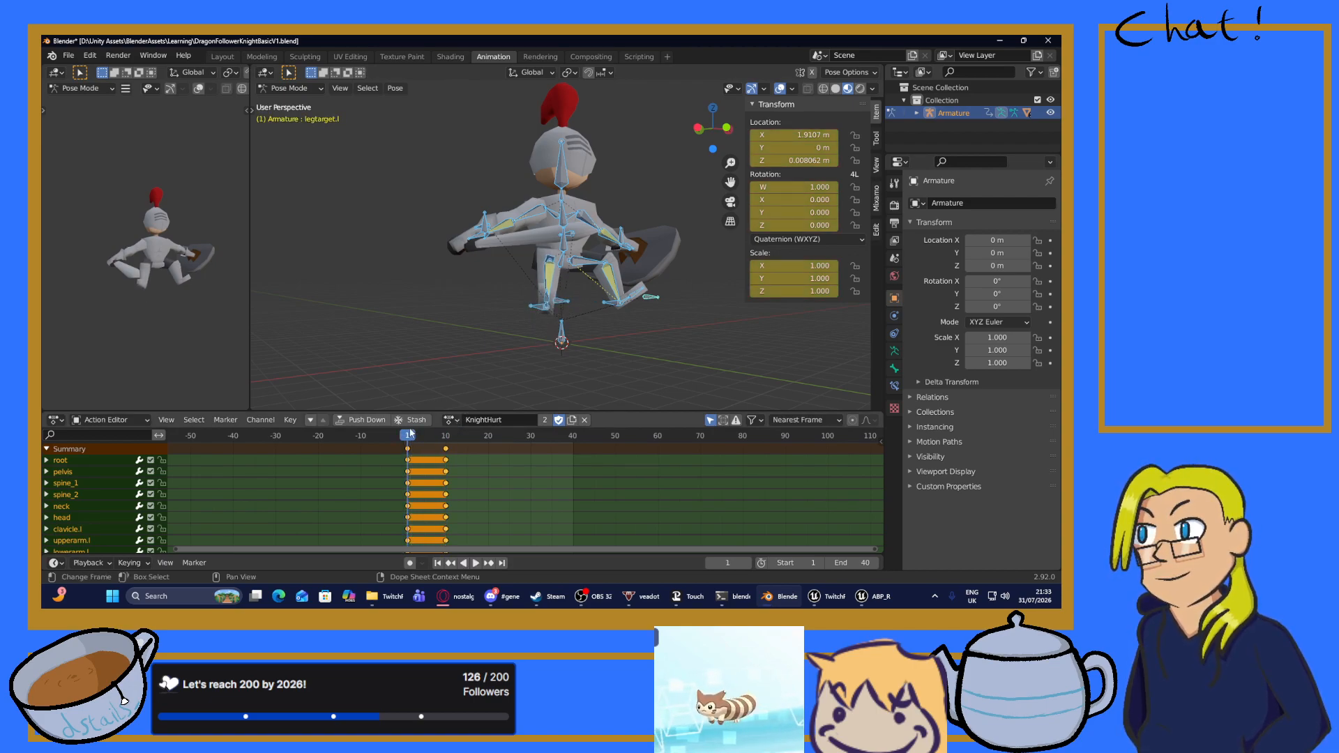
right_click(445, 450)
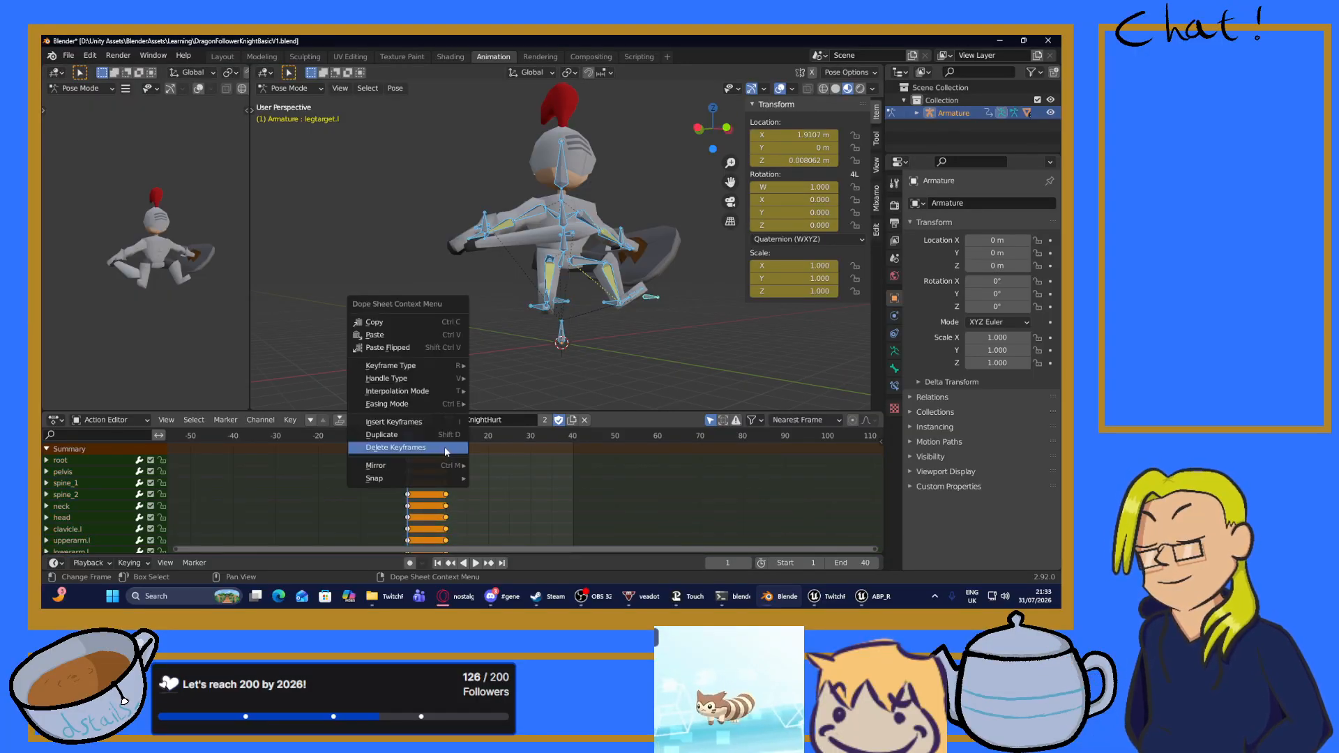
left_click(445, 446)
key("space")
mouse_move(425, 439)
left_mouse_down()
mouse_move(461, 442)
mouse_move(408, 437)
left_mouse_up()
key("space")
key("ctrl+s")
key("space")
key("space")
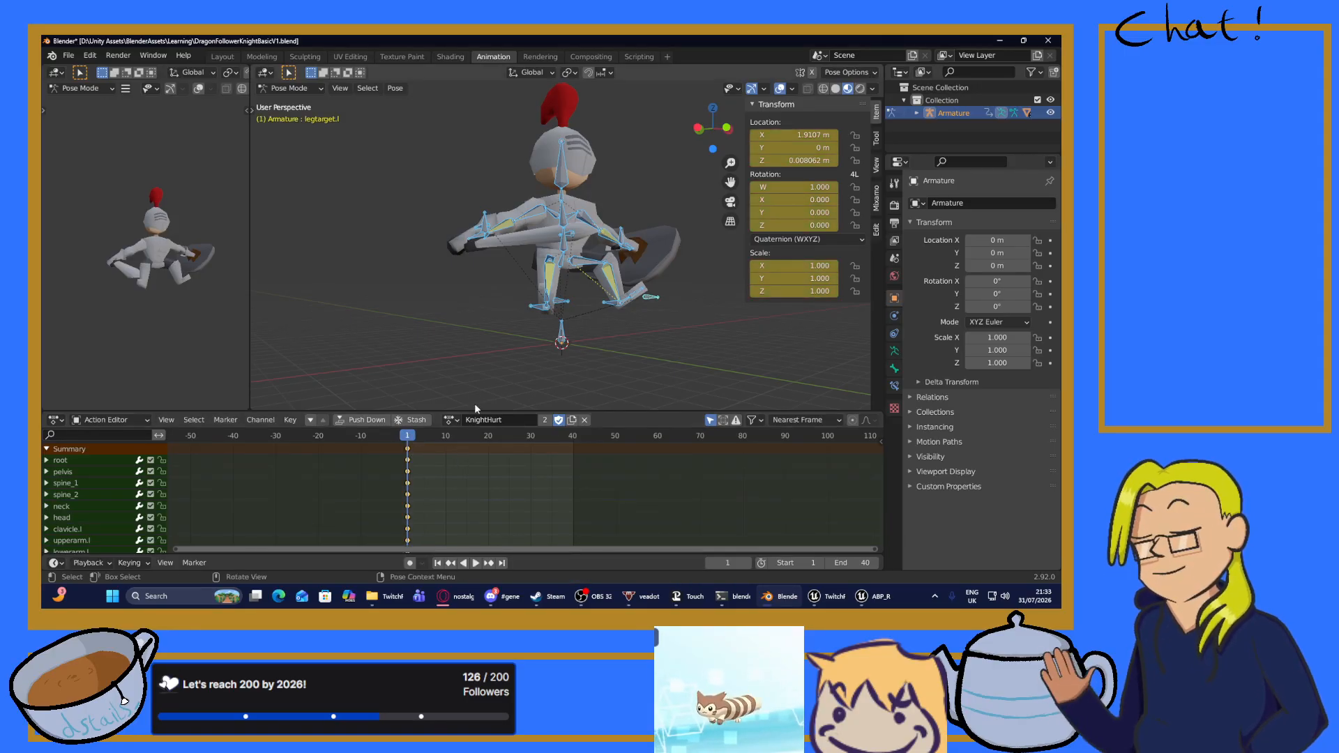
Try moving the hand_IK.r bone forward along the global Y axis to about X -0.22 m, Z 1.63 m.
middle_click_drag(474, 396, 628, 340)
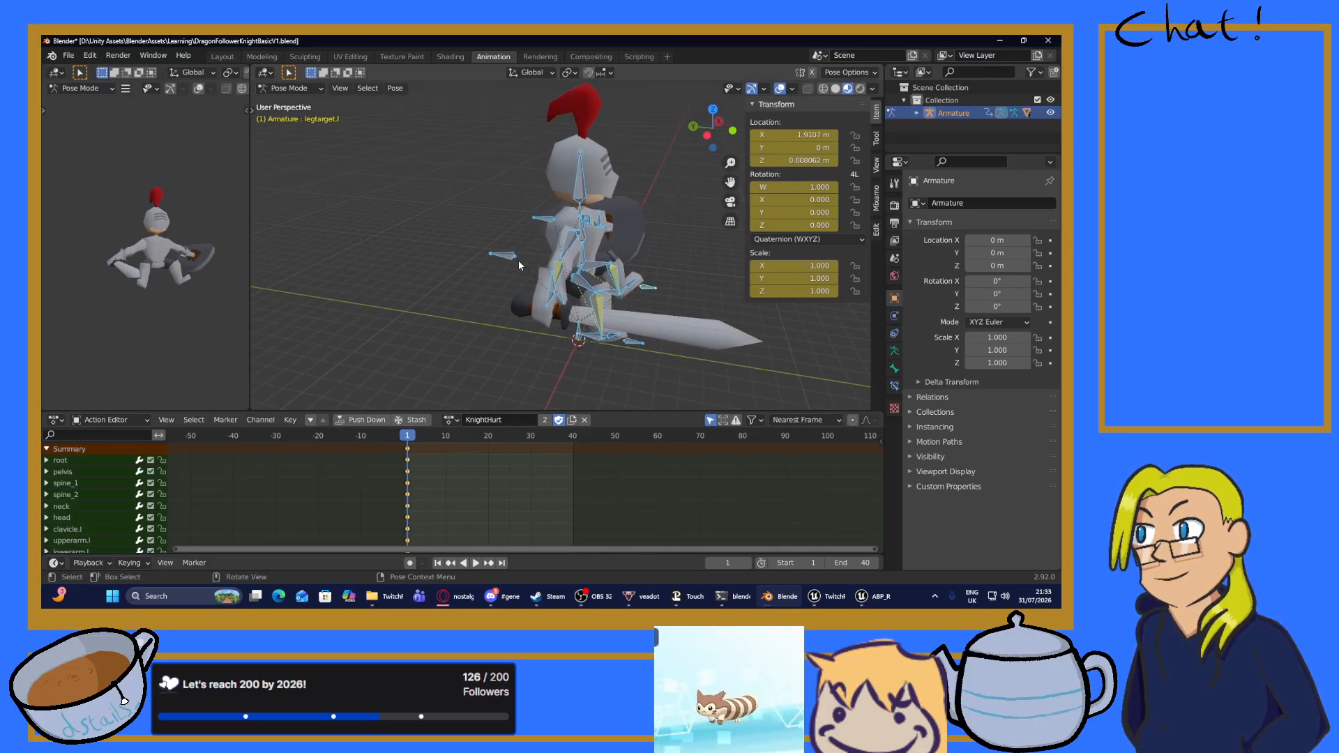
left_click(509, 256)
middle_click_drag(522, 262, 515, 306)
left_click(534, 277)
key("g")
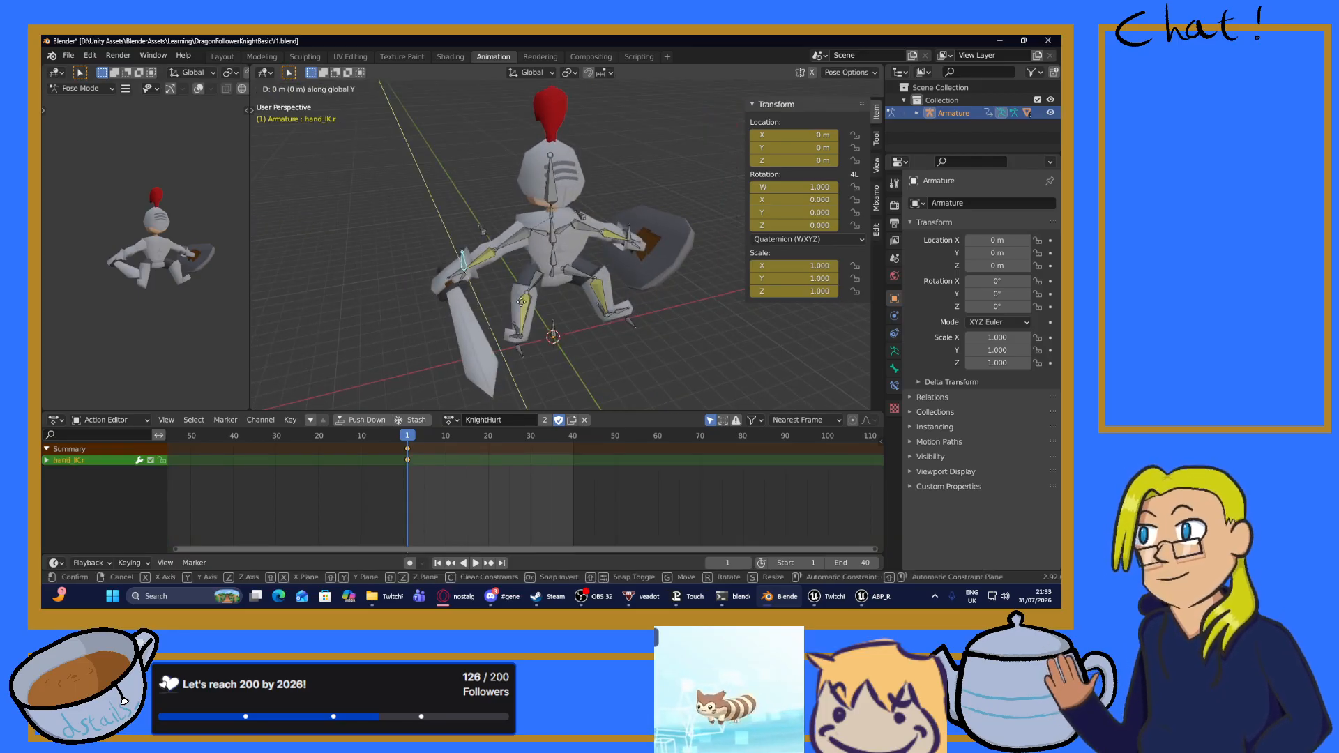
key("y")
left_click(539, 320)
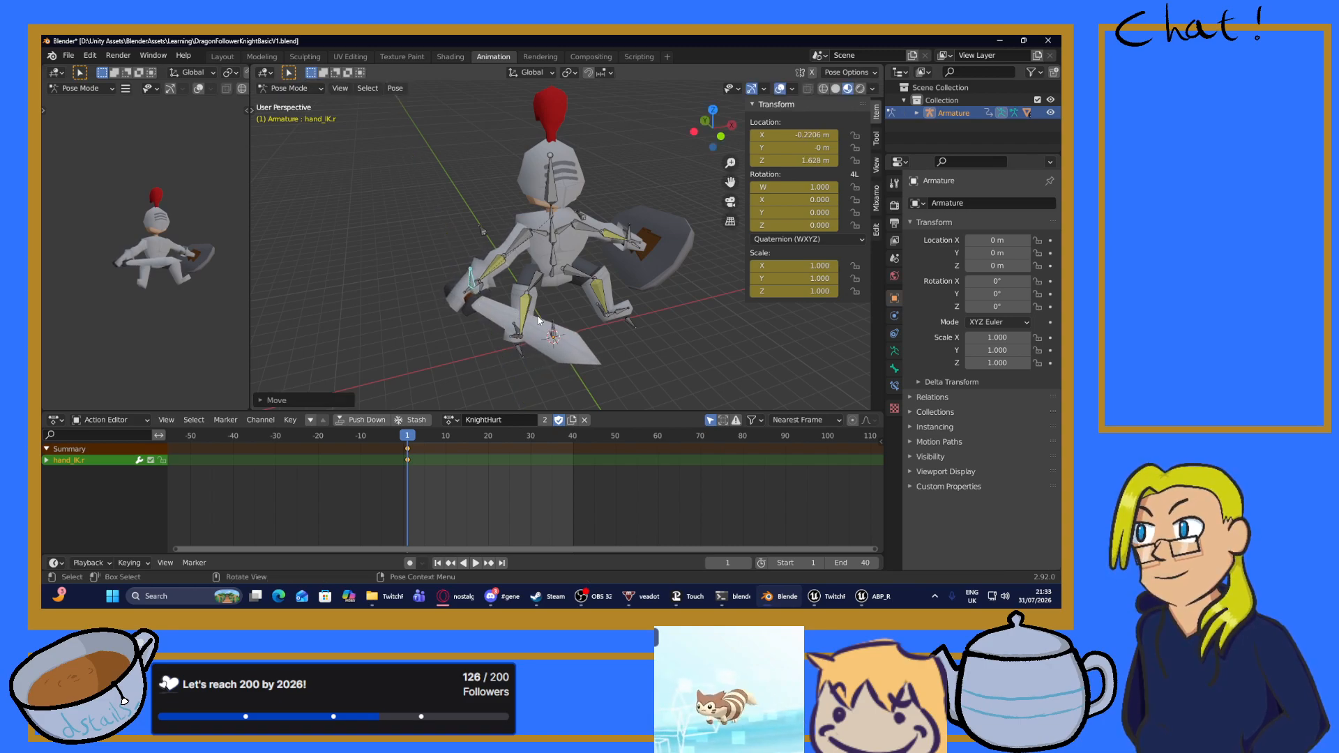
middle_click_drag(493, 318, 555, 312)
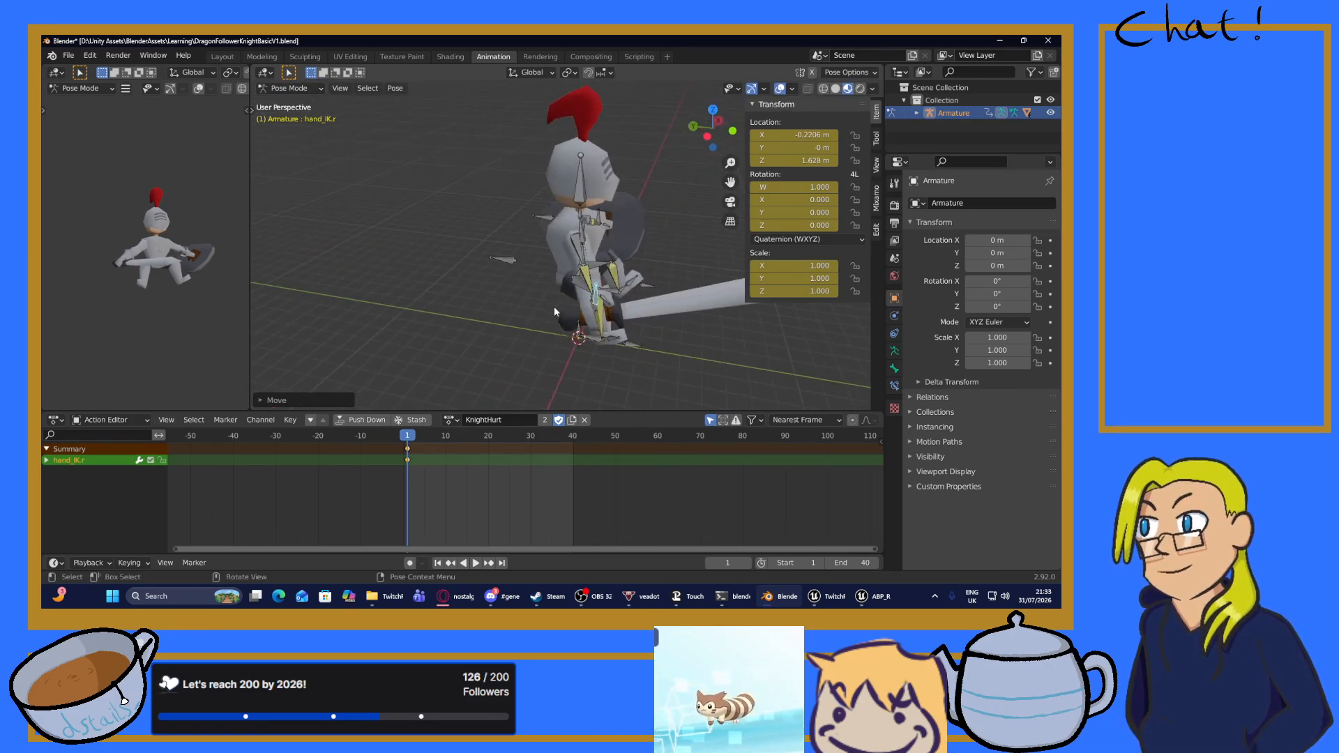
left_click(513, 261)
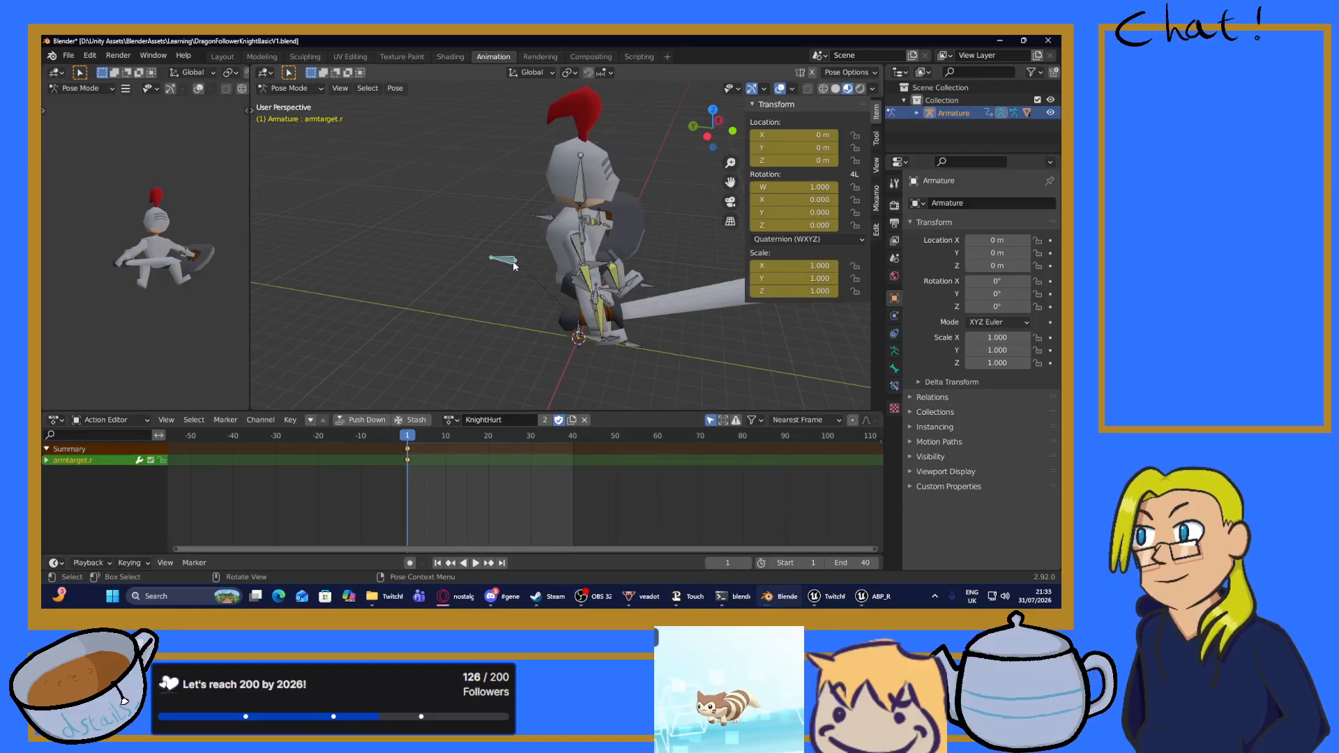
mouse_move(487, 318)
middle_mouse_down()
mouse_move(518, 322)
mouse_move(506, 316)
middle_mouse_up()
key("g")
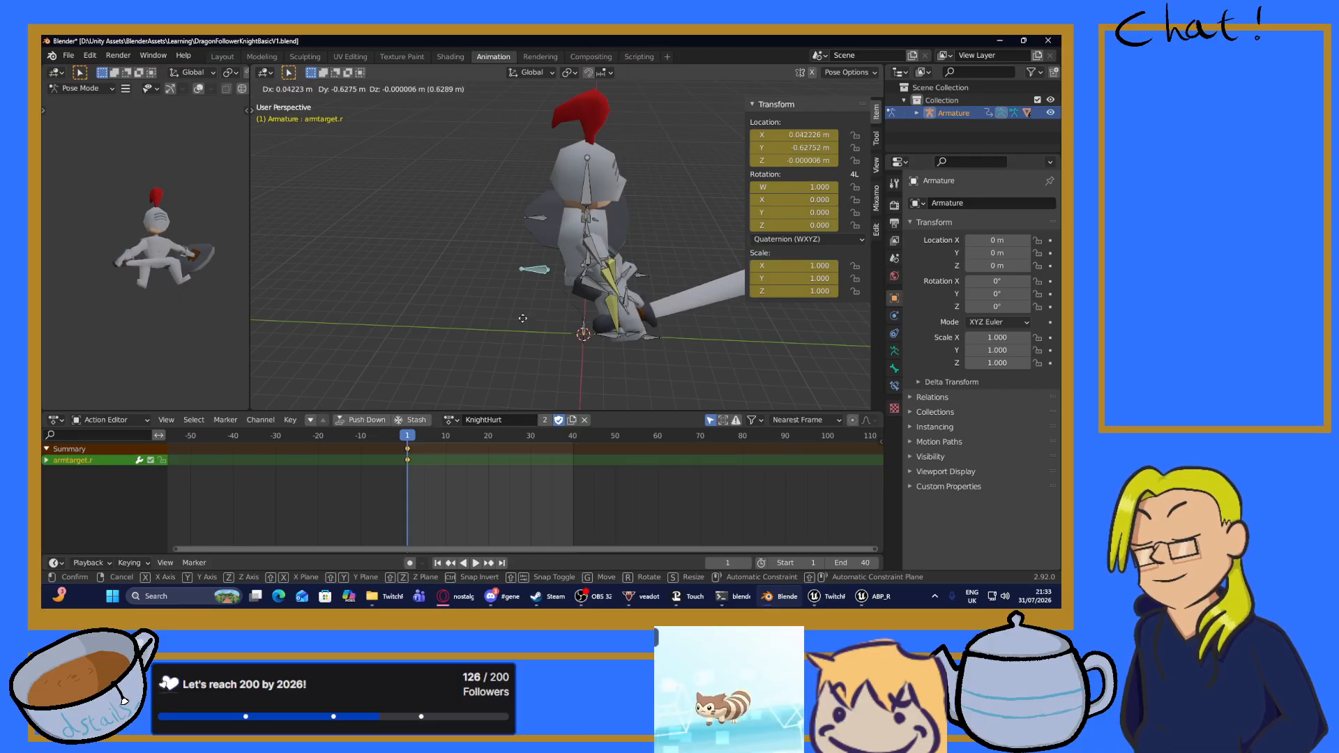
key("Escape")
Try moving the hand_IK.r bone inward and up, closer to the knight's torso.
middle_click_drag(605, 348, 467, 332)
left_click(450, 263)
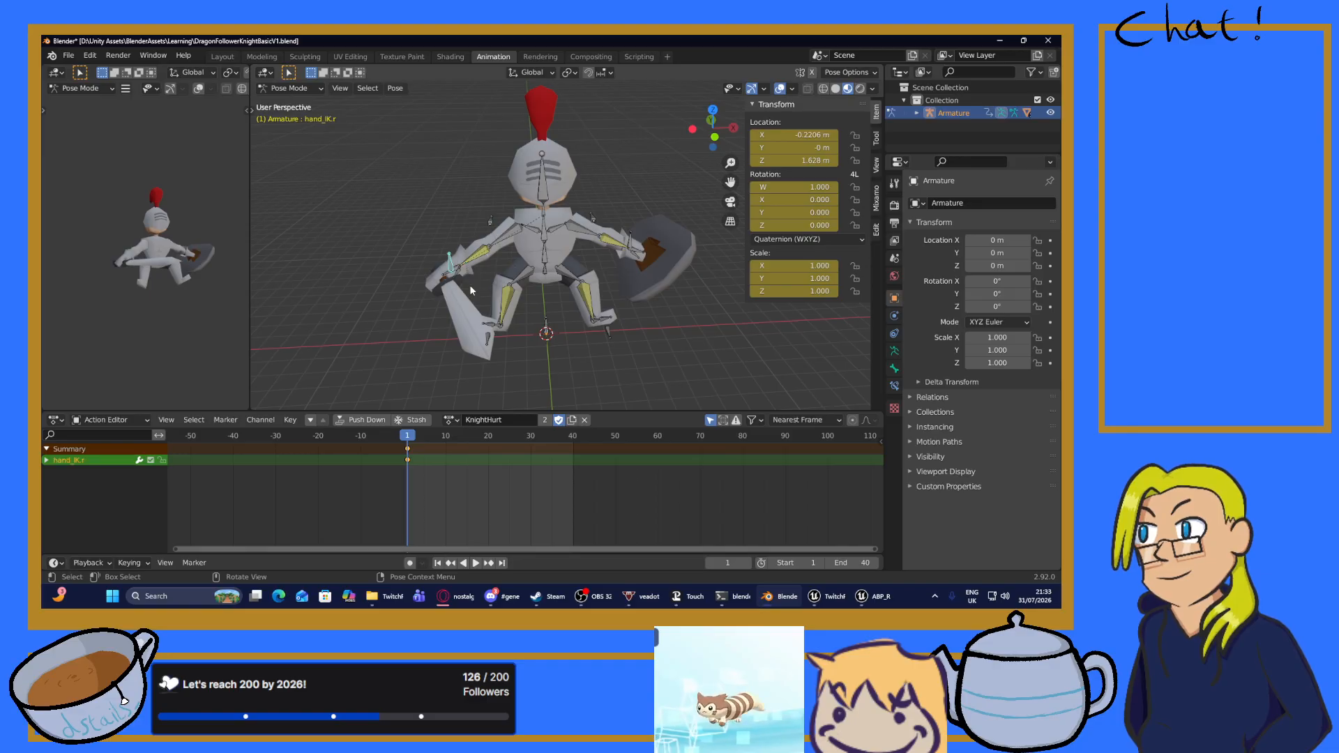
key("g")
left_click(514, 227)
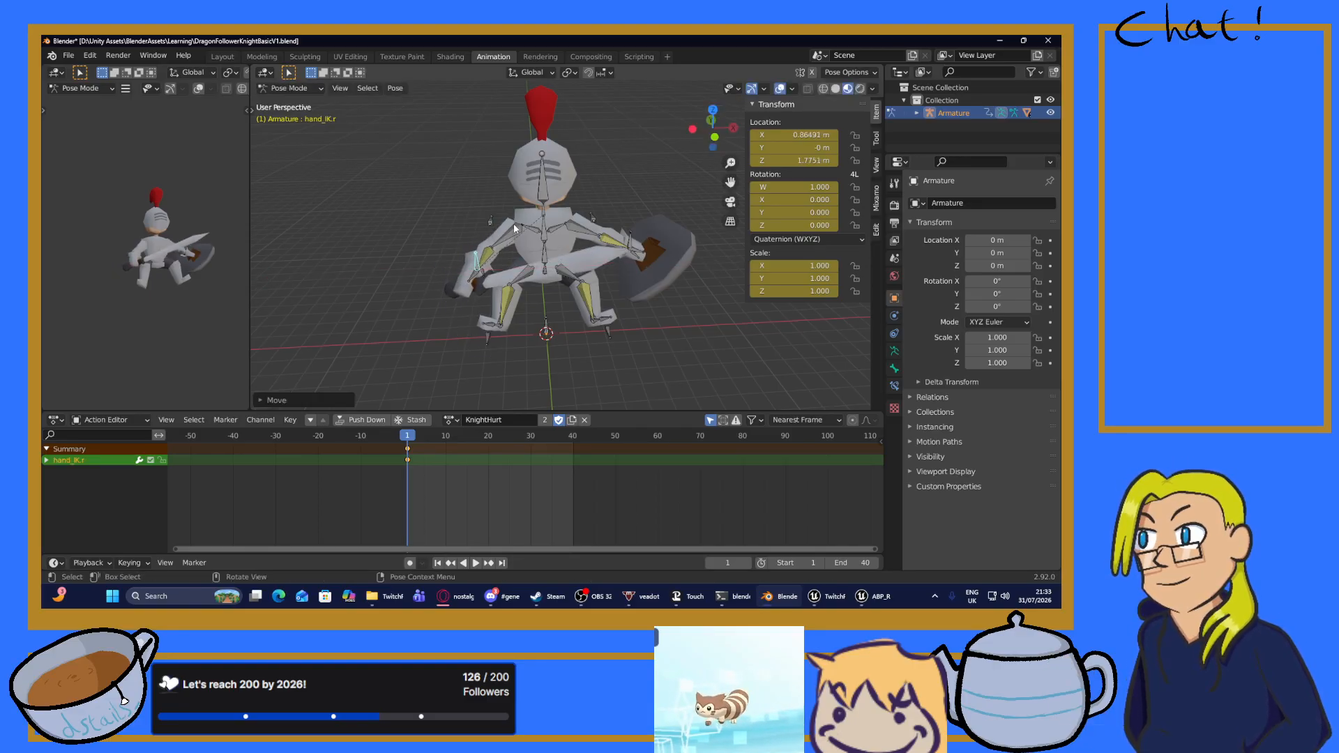
Try moving the armtarget.r bone far out from the knight's sword arm, and undo that move.
left_click(492, 223)
key("g")
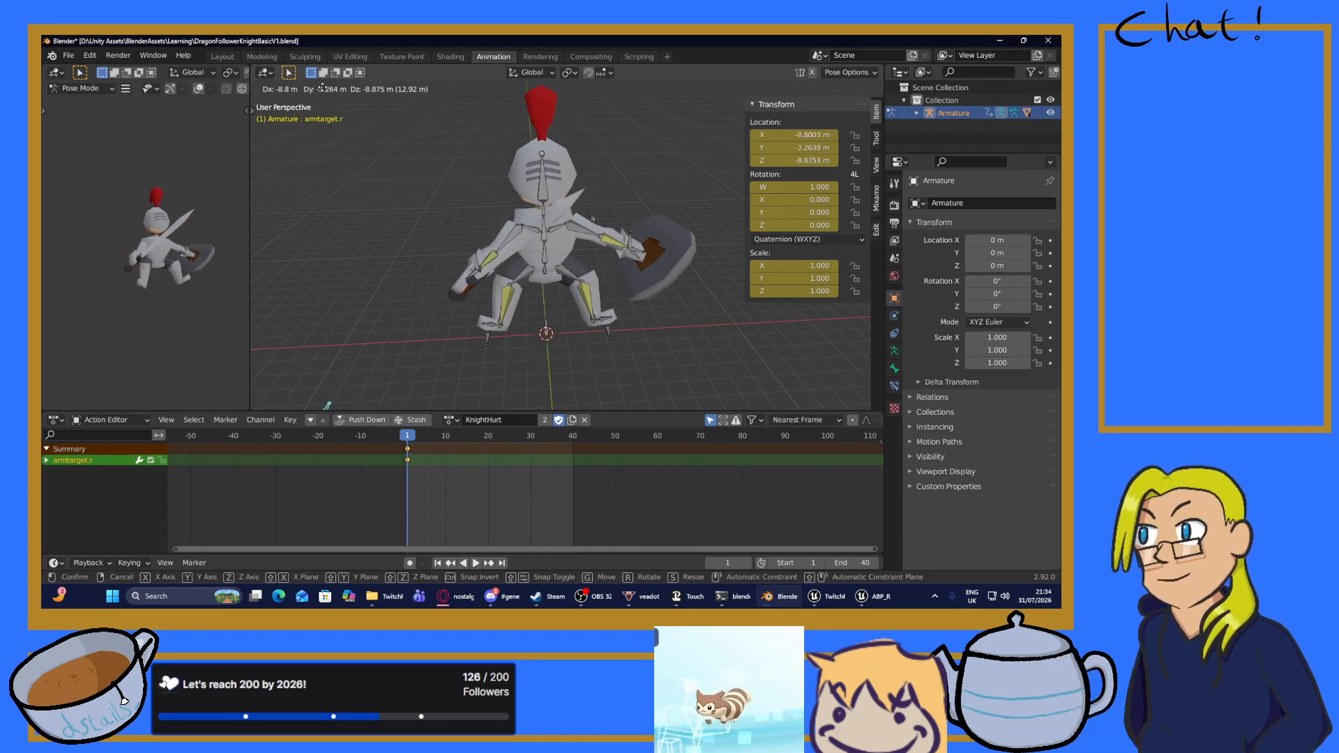
left_click(328, 353)
key("ctrl+z")
key("ctrl+z")
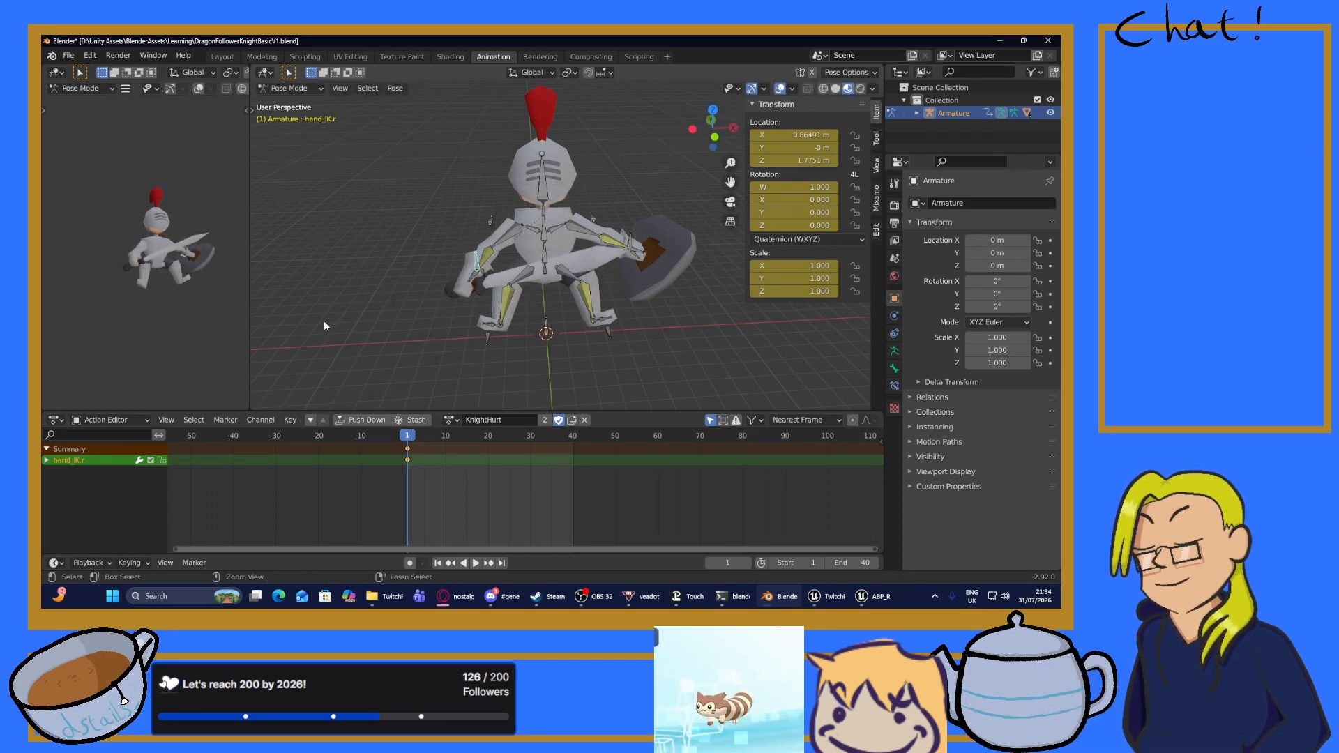
Undo both hand_IK.r moves to restore the sword arm's original pose.
key("ctrl+z")
key("ctrl+z")
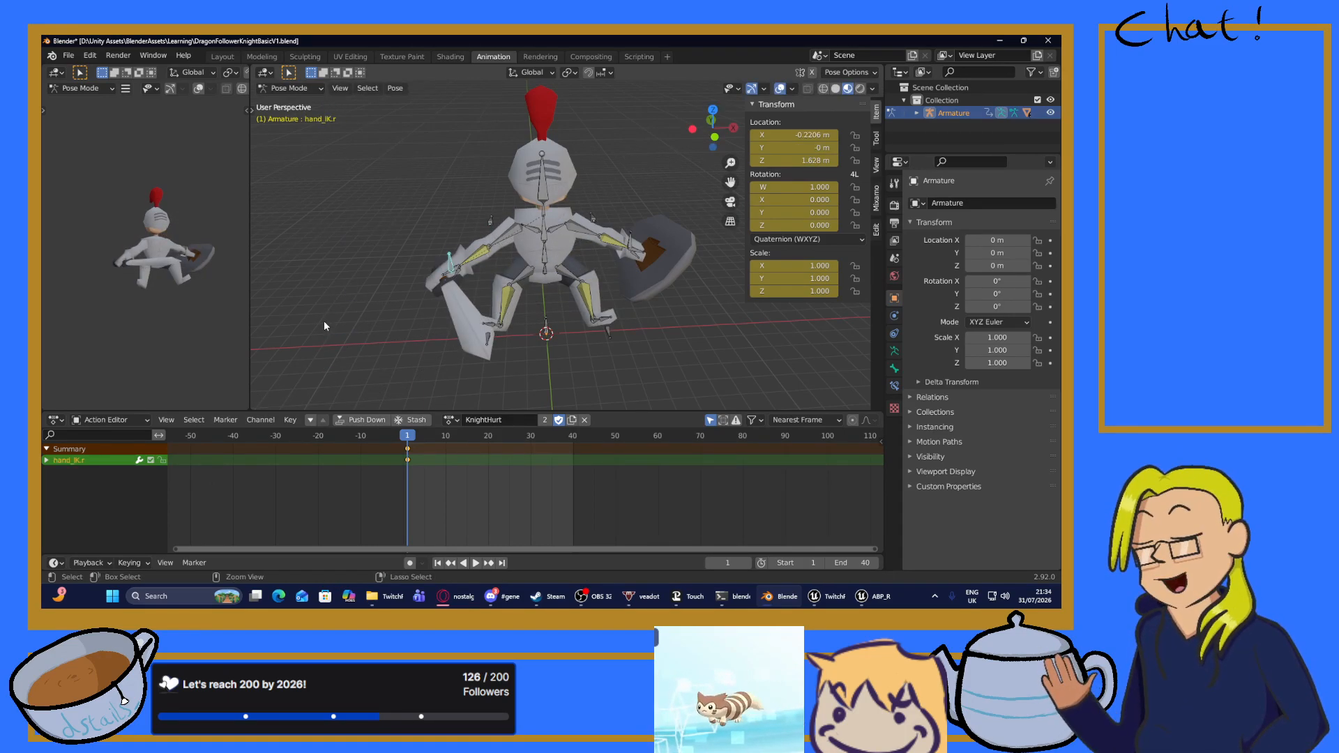
key("ctrl+z")
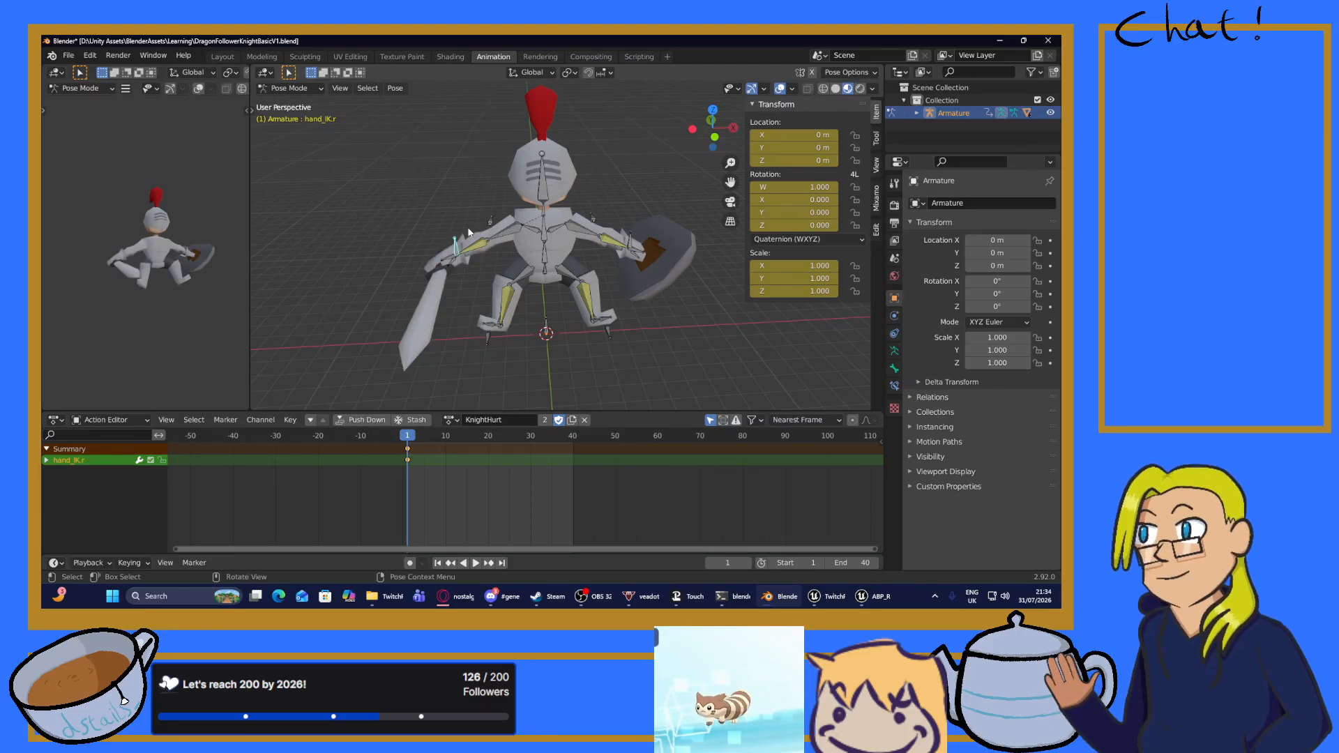
Move the hand_IK.r bone forward along global Y and inward along global X to about X 0.68 m, Z 1.41 m.
middle_click_drag(507, 245, 513, 242)
middle_click_drag(599, 240, 571, 235)
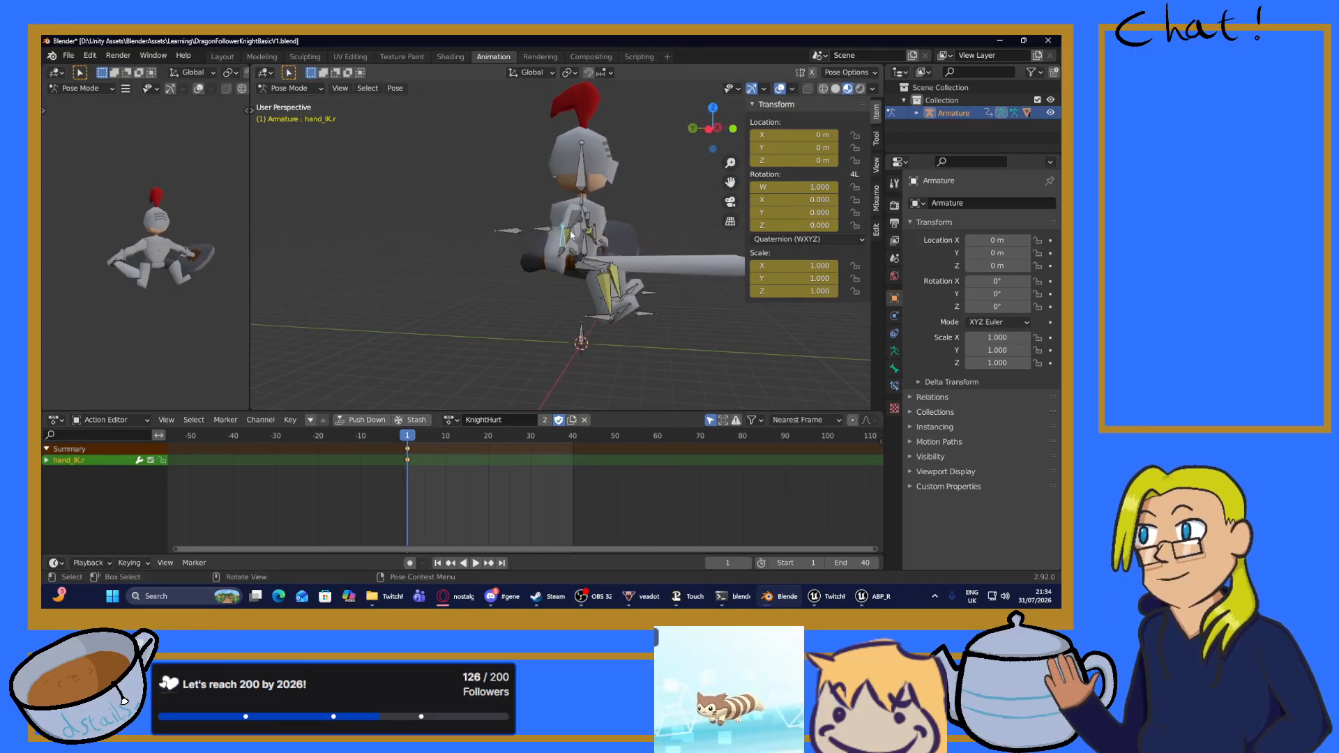
key("g")
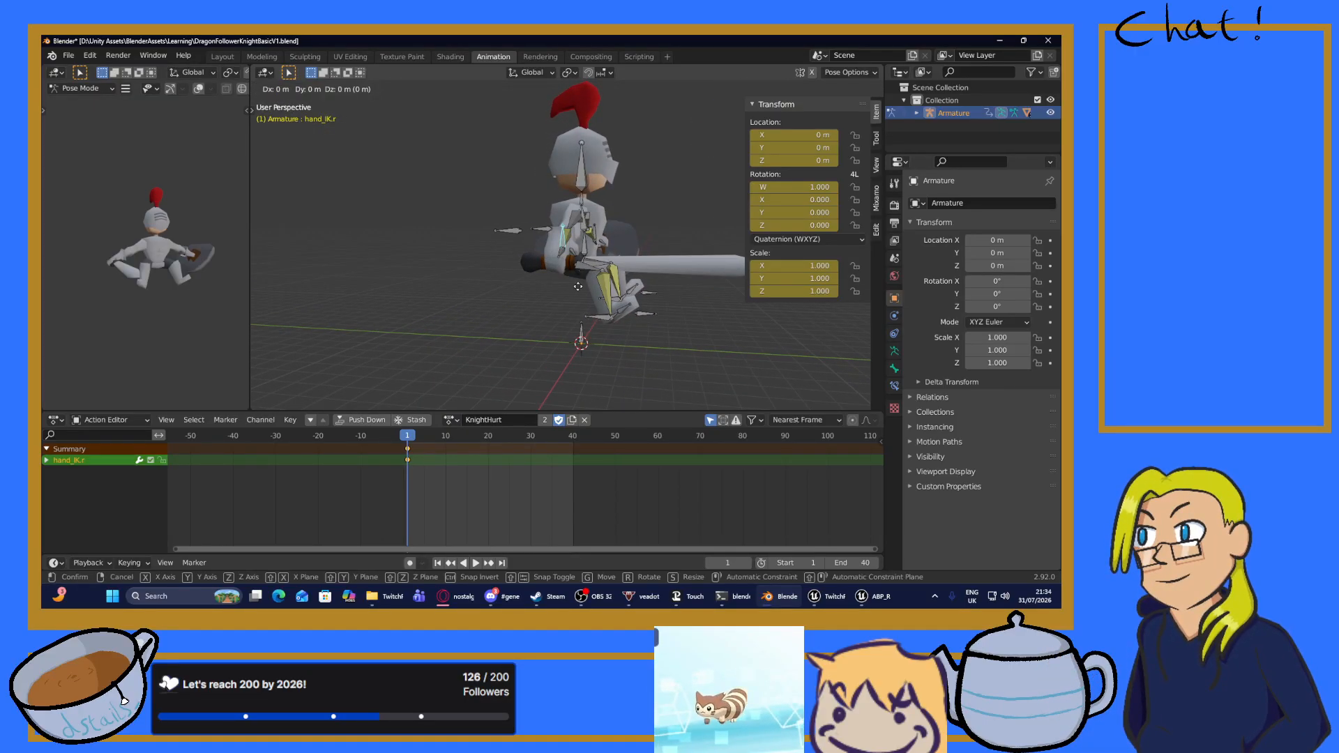
key("y")
left_click(628, 283)
middle_click_drag(628, 283, 521, 303)
key("g")
key("x")
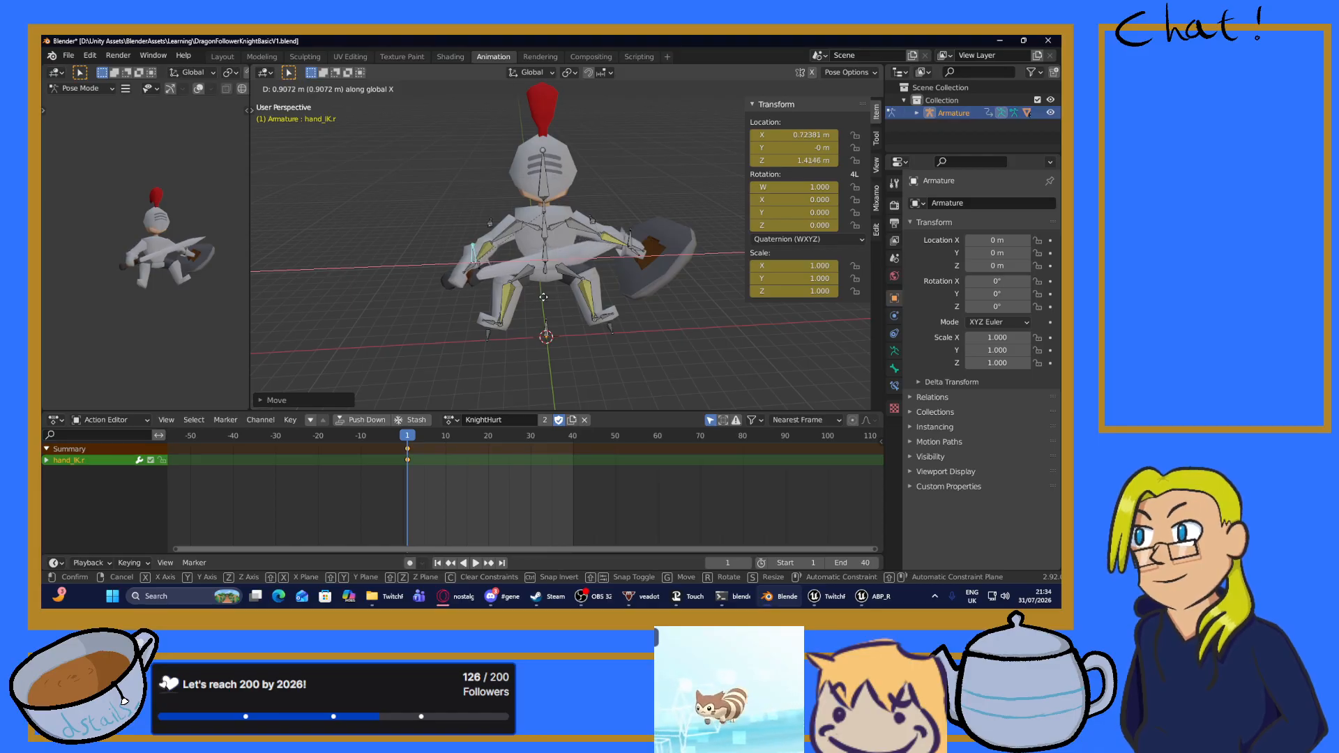
left_click(531, 296)
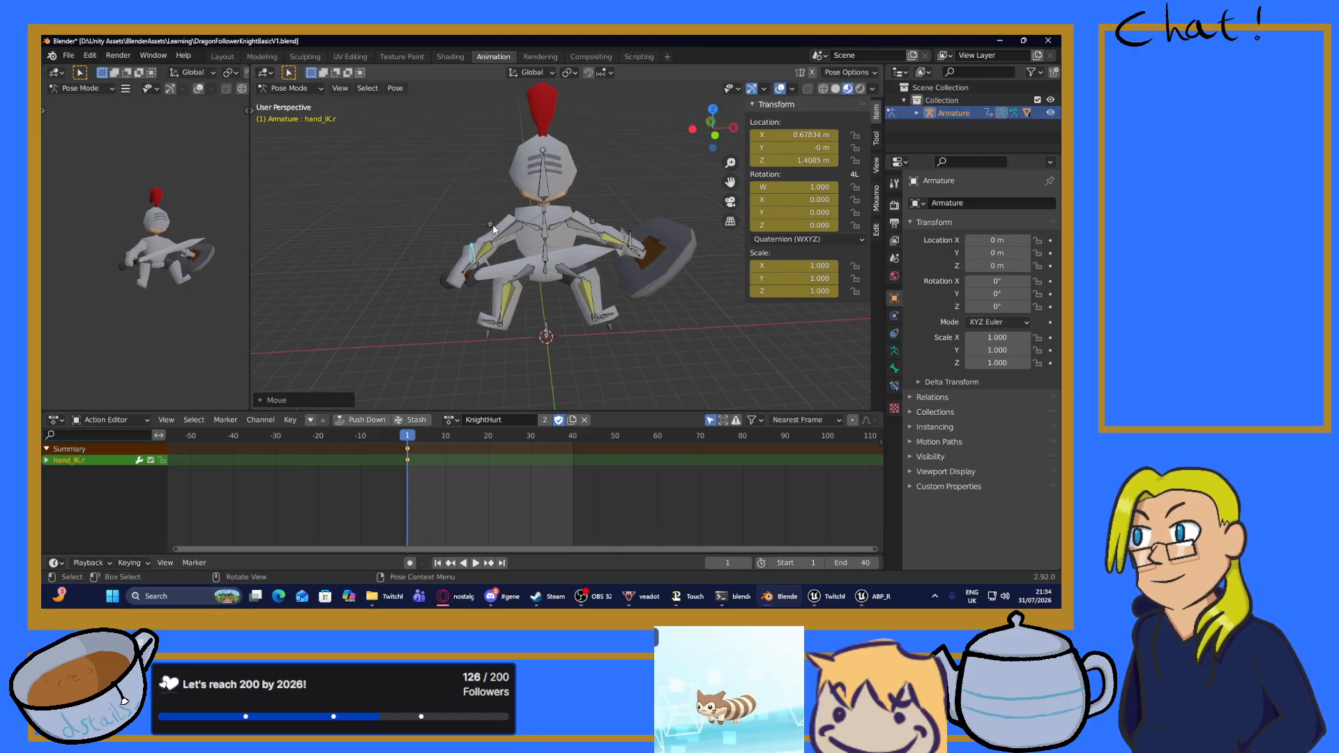
Move the hand_IK.l bone forward along global Y and inward along global X to about X -0.77 m, Z 1.74 m.
middle_click_drag(601, 246, 640, 260)
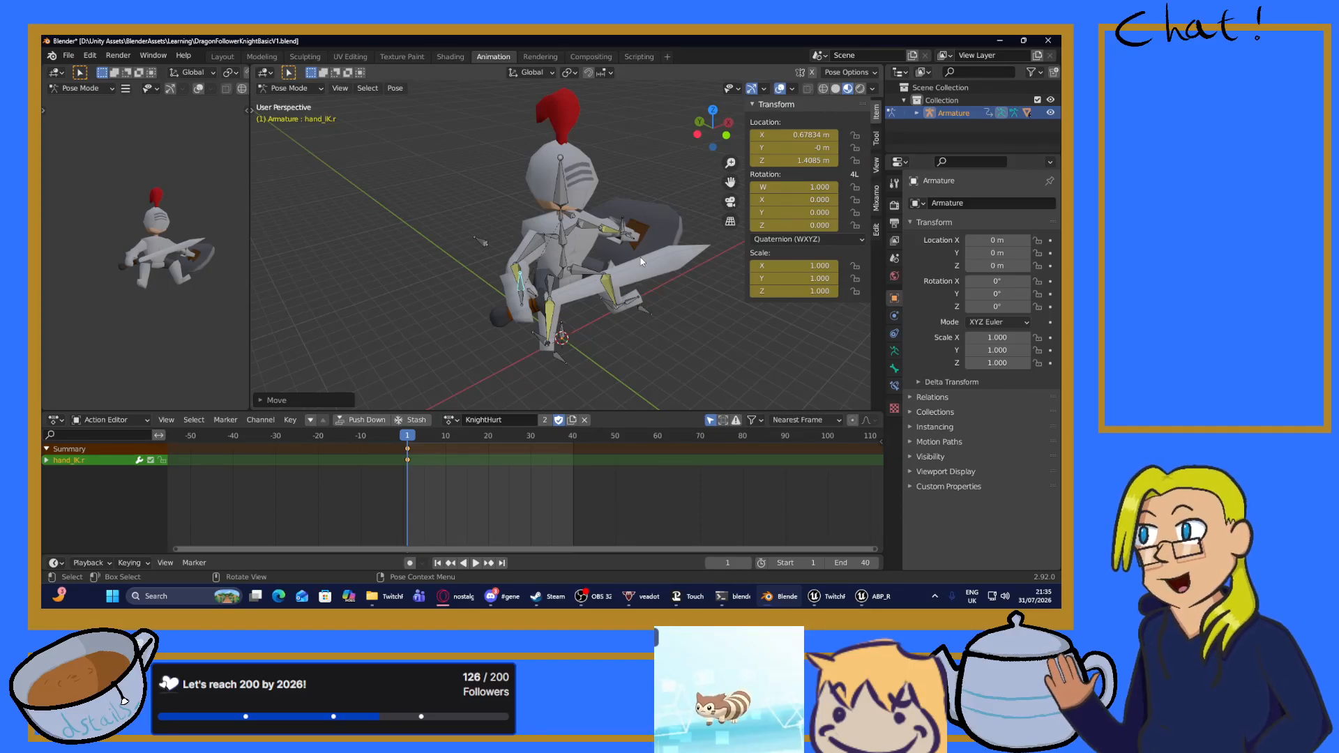
middle_click_drag(604, 305, 628, 321)
left_click(631, 249)
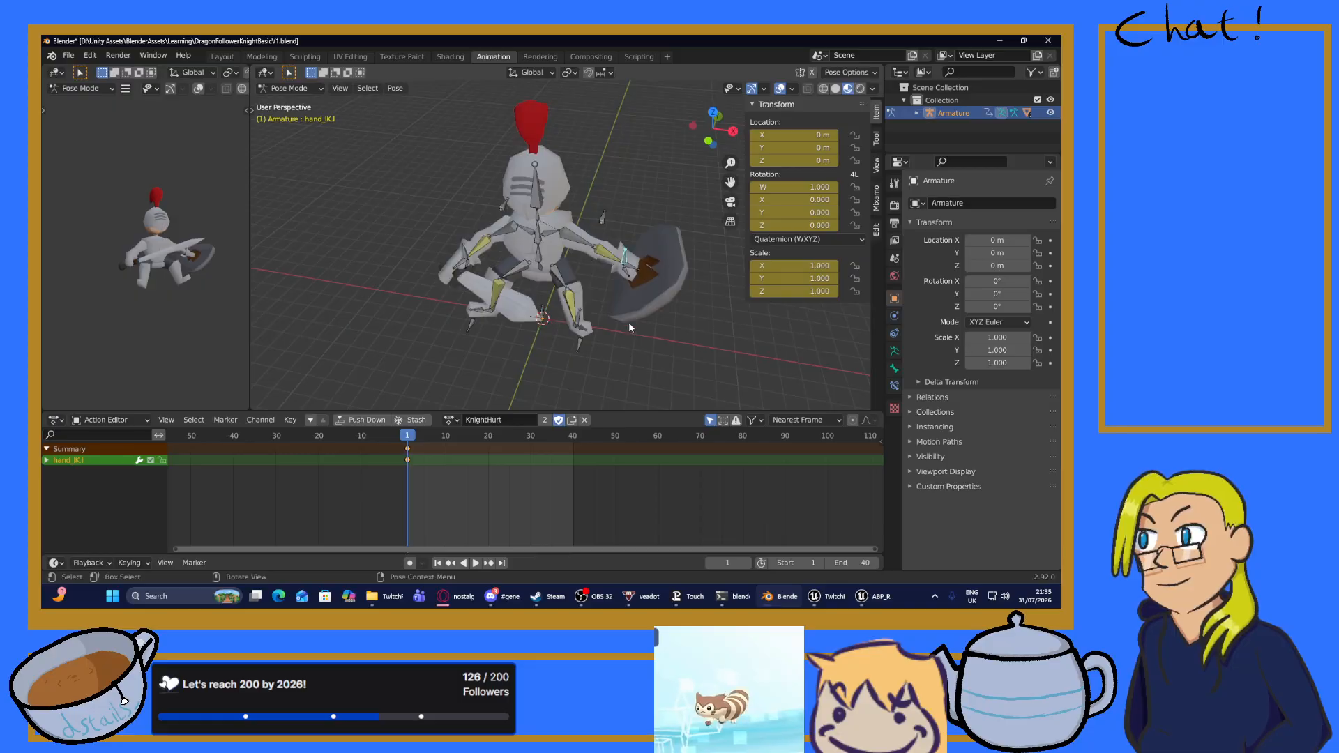
key("g")
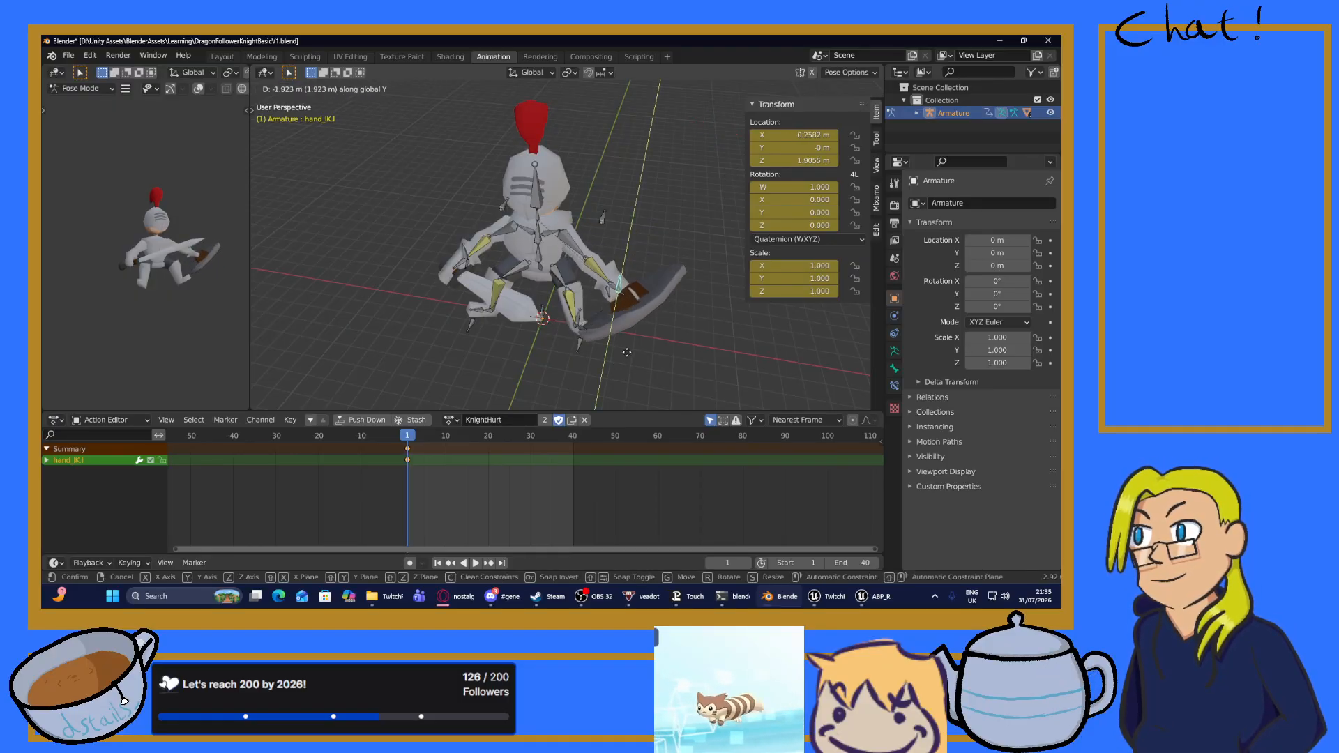
left_click(631, 353)
key("g")
key("x")
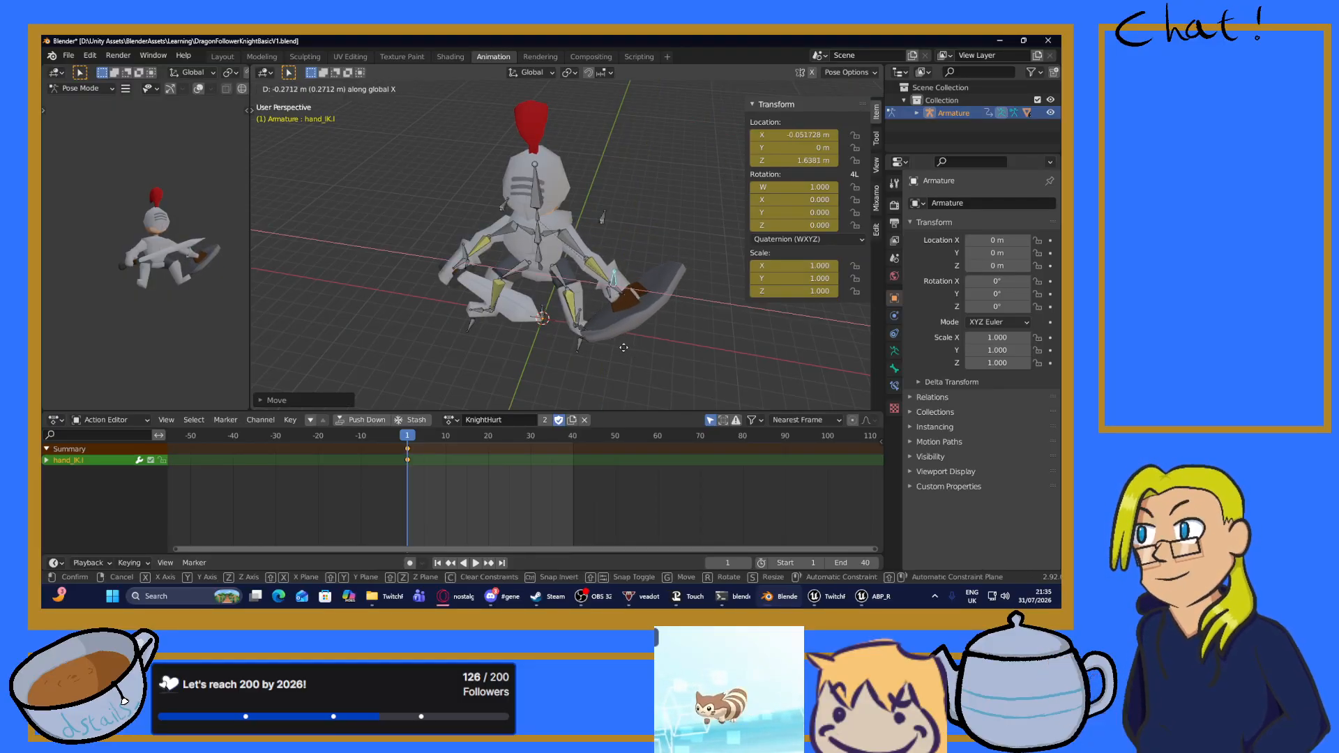
left_click(607, 345)
middle_click_drag(570, 342, 687, 304)
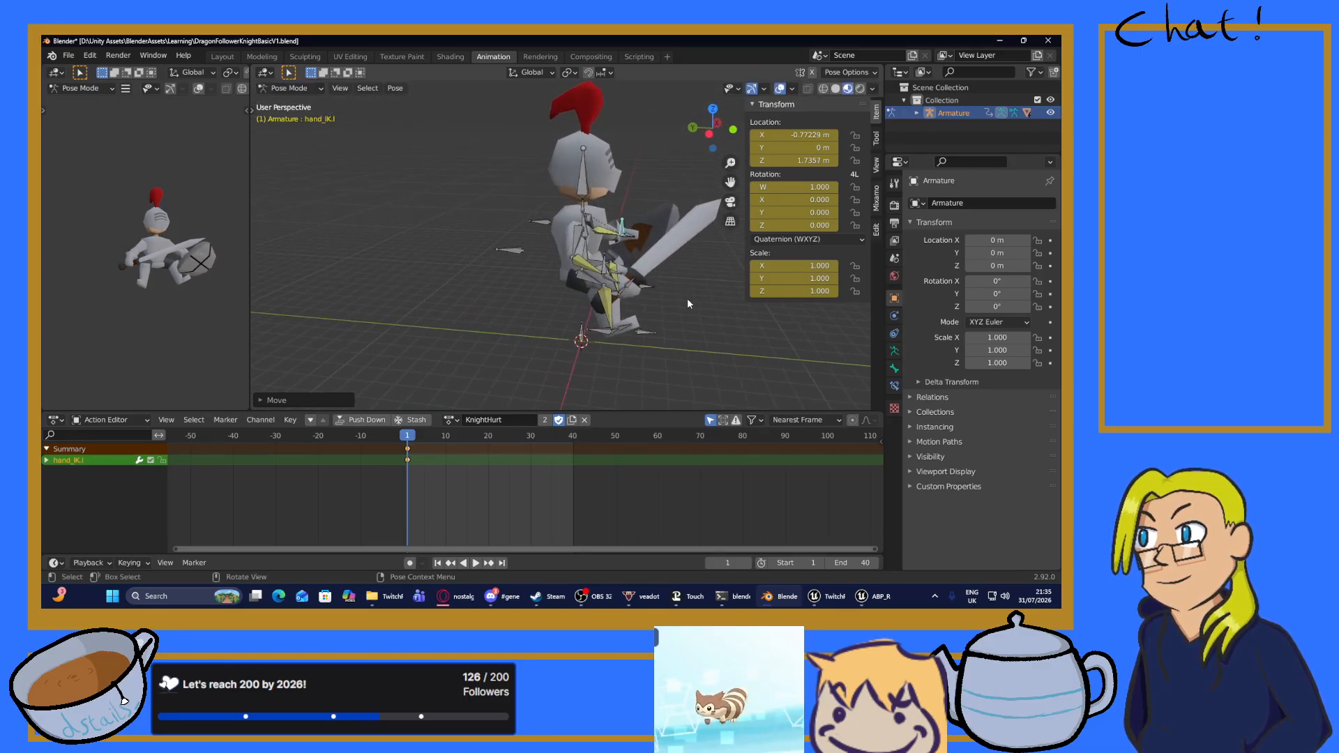
Rotate the spine_2 bone about global X to lean the torso forward, to about W 0.969, X 0.247.
left_click(587, 223)
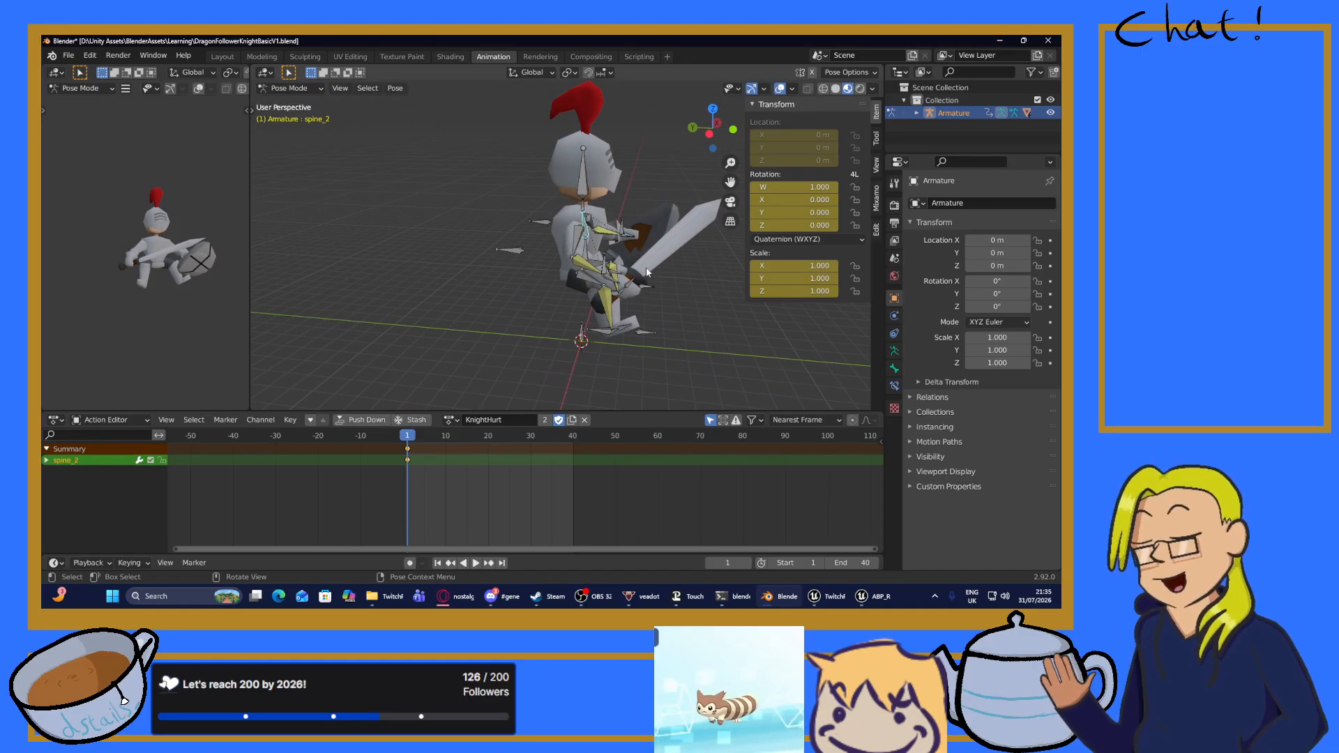
key("r")
key("x")
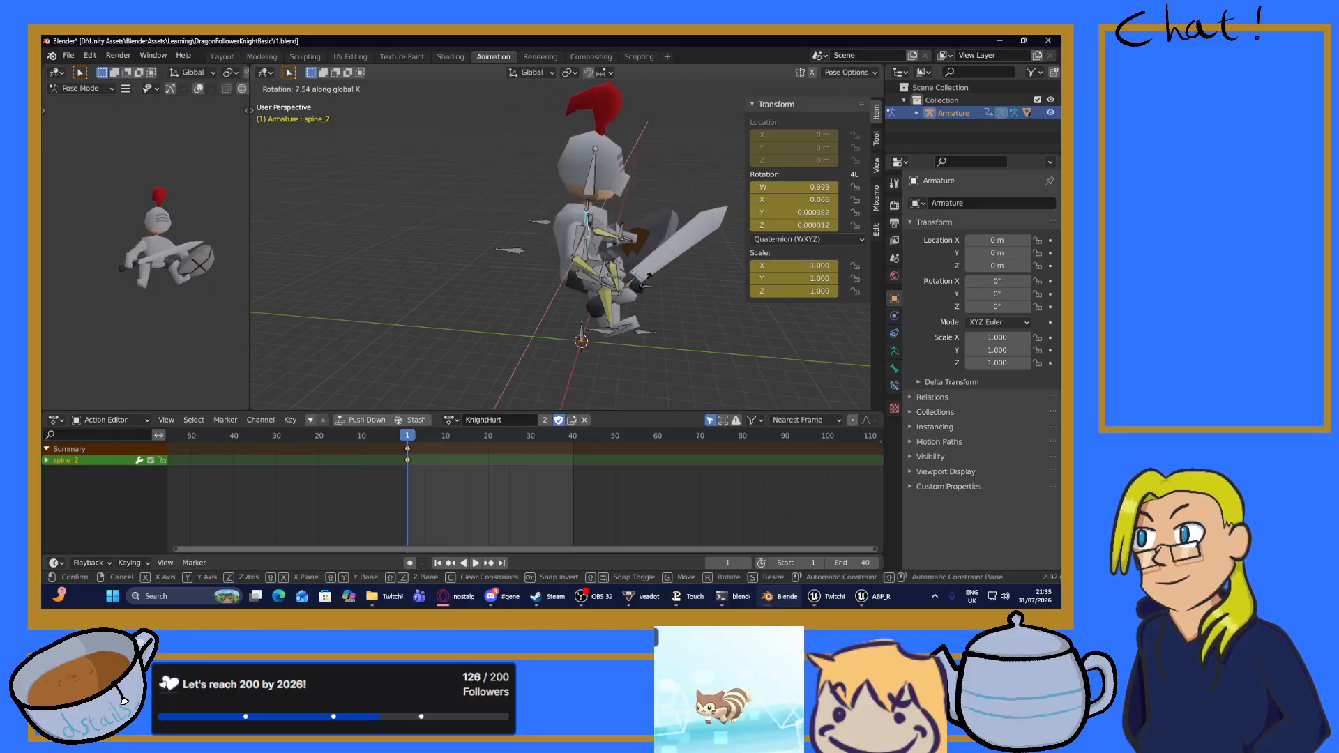
left_click(639, 320)
Insert Location, Rotation & Scale keyframes for all bones at frame 1.
middle_click_drag(650, 320, 660, 291)
left_click(645, 298)
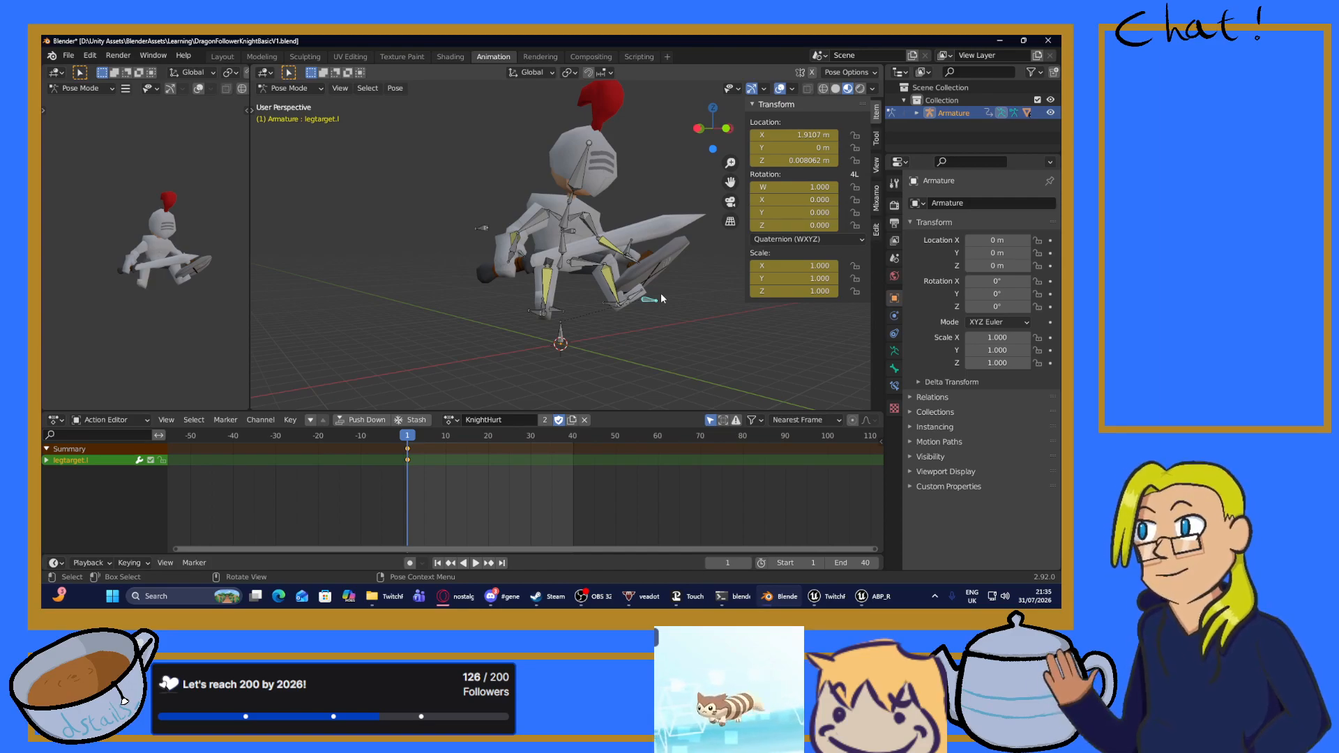
key("a")
key("i")
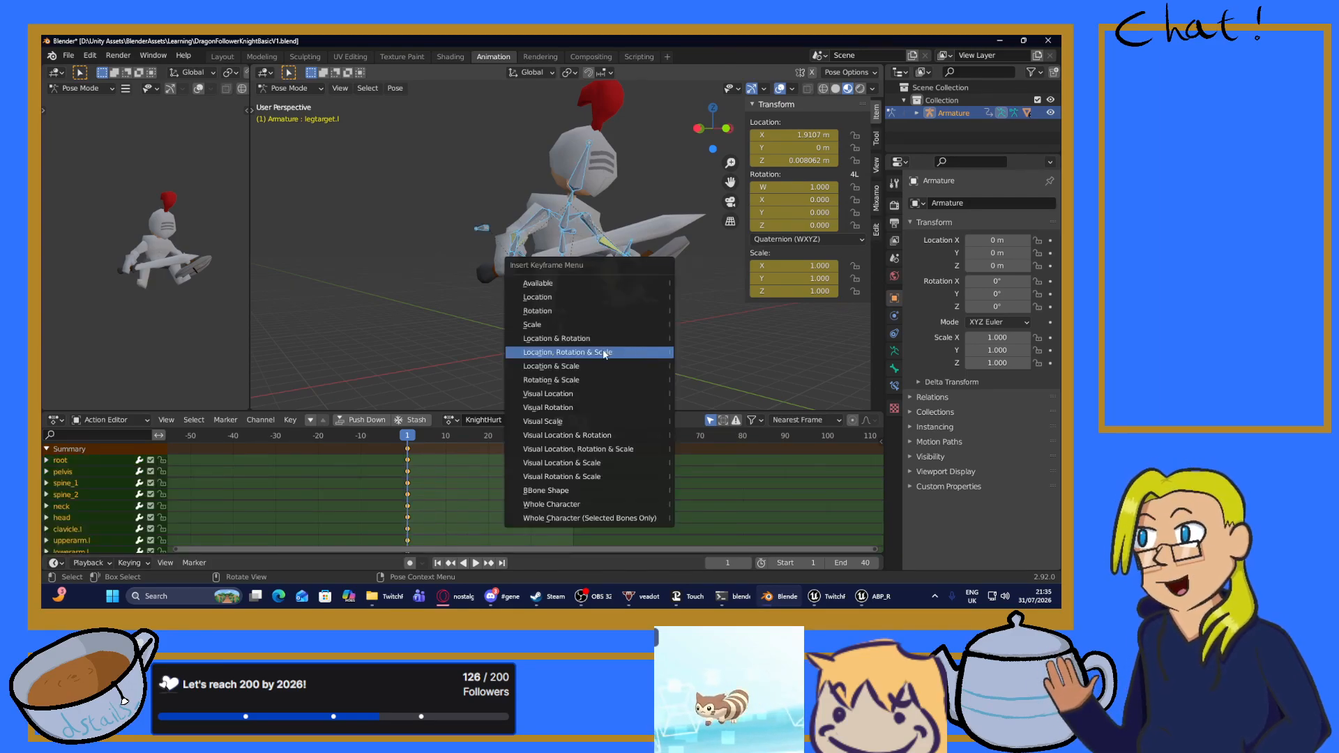
left_click(640, 352)
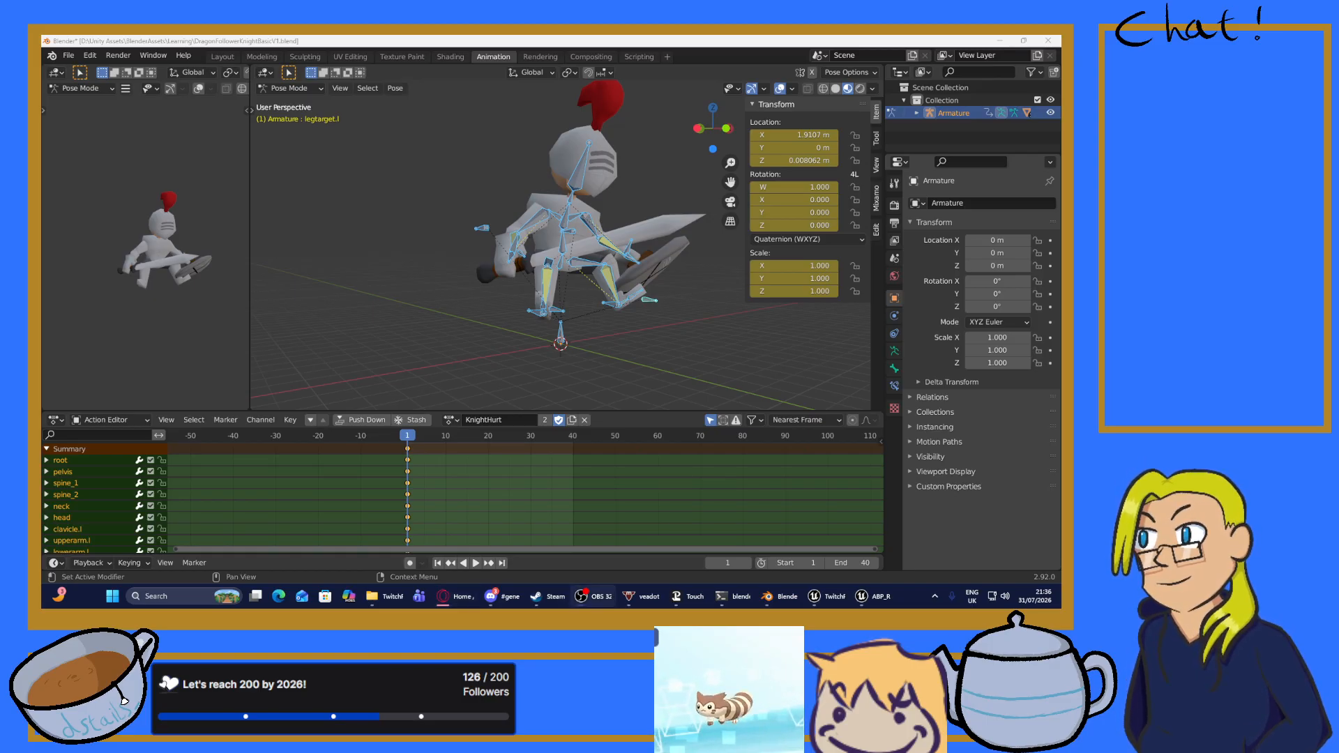
Set the current frame to 10 and deselect all bones.
middle_click_drag(505, 283, 470, 306)
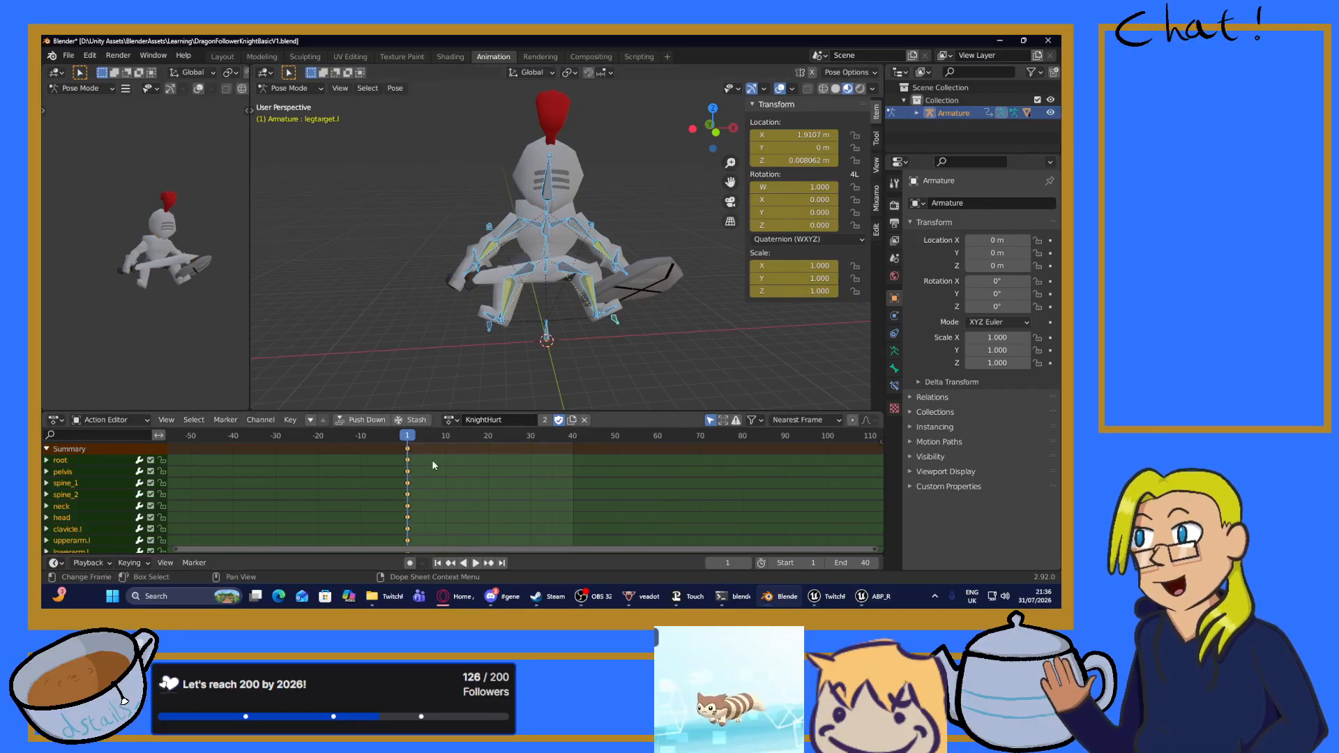
key("space")
key("space")
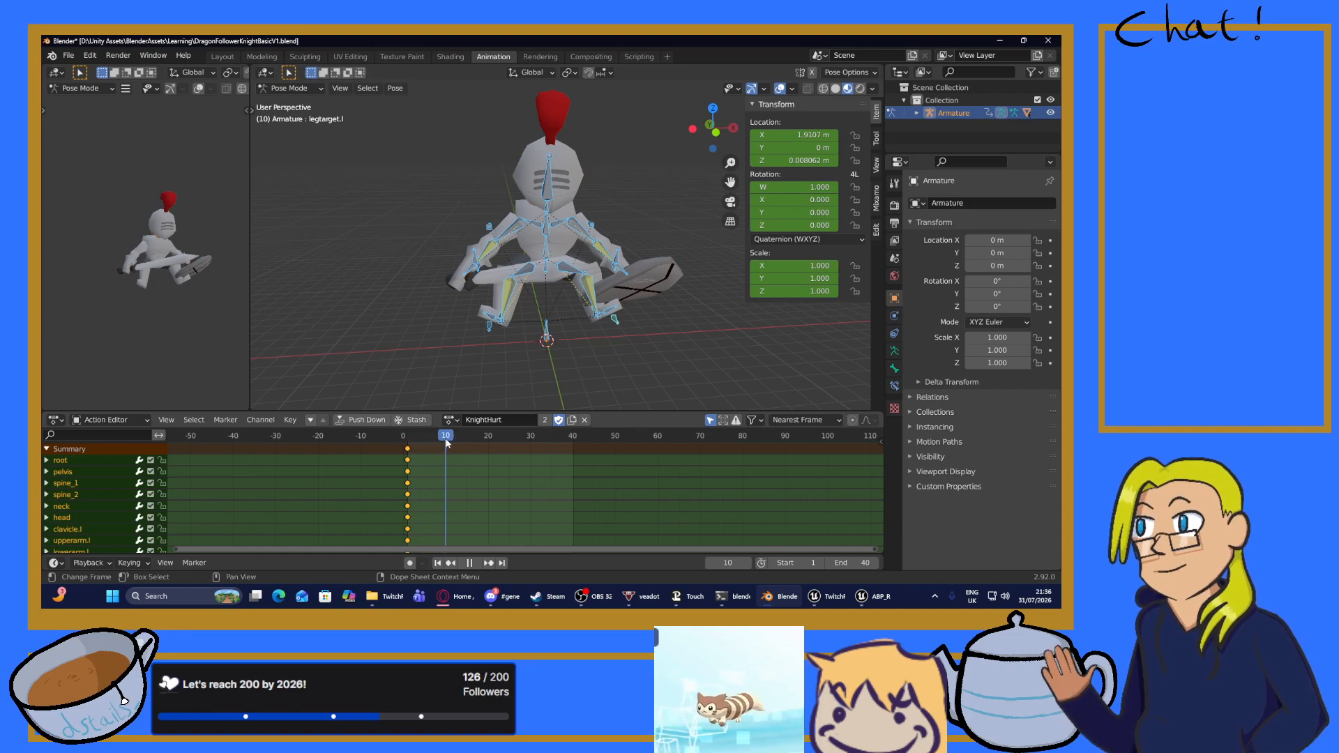
left_click(322, 301)
key("a")
At frame 10, rotate the spine_2 bone about -45° around global X to lean the torso backward.
middle_click_drag(461, 331, 582, 233)
left_click(581, 230)
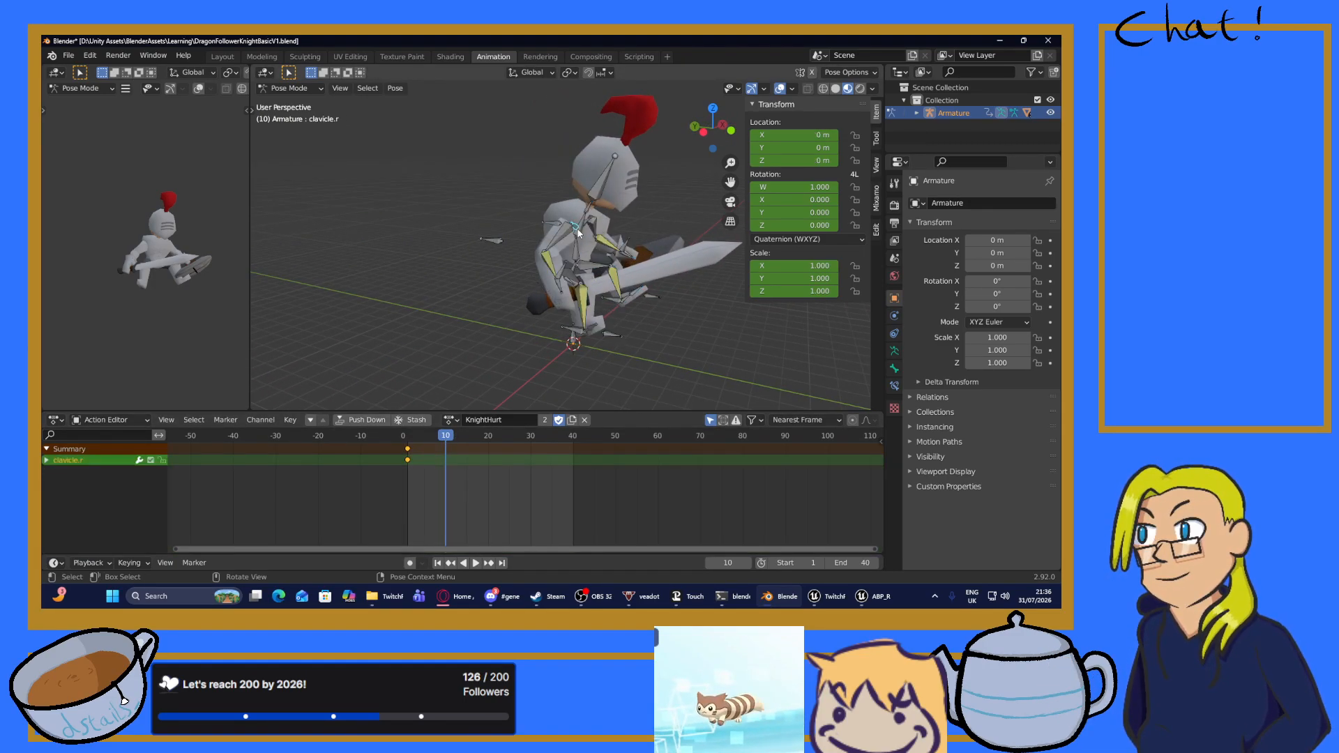
middle_click_drag(601, 307, 650, 297)
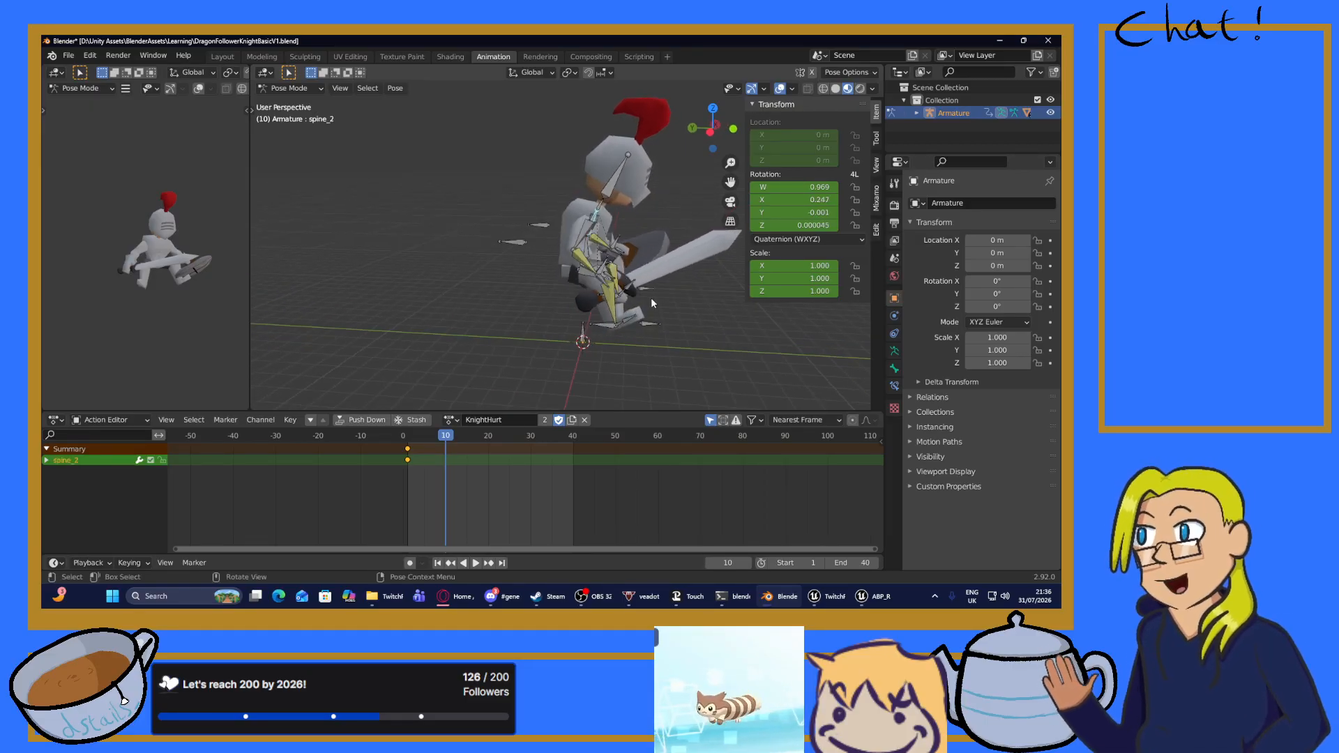
key("r")
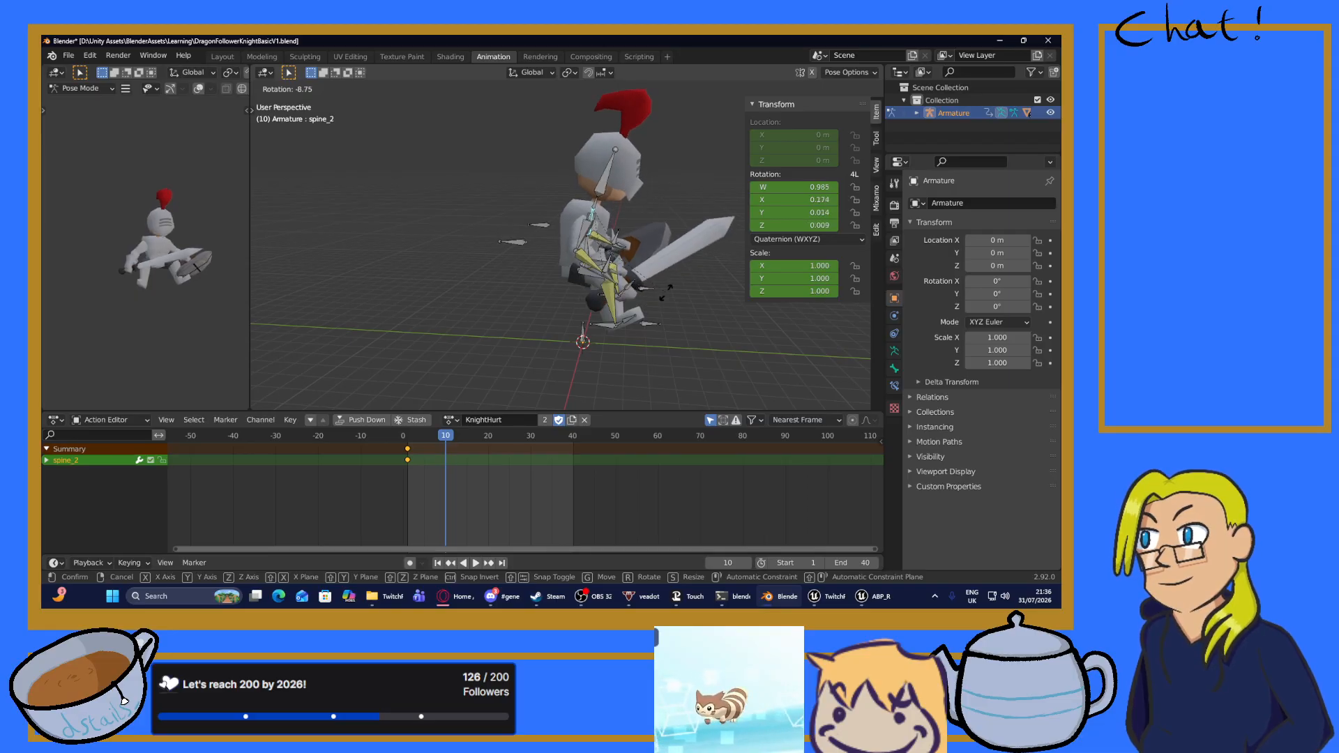
key("x")
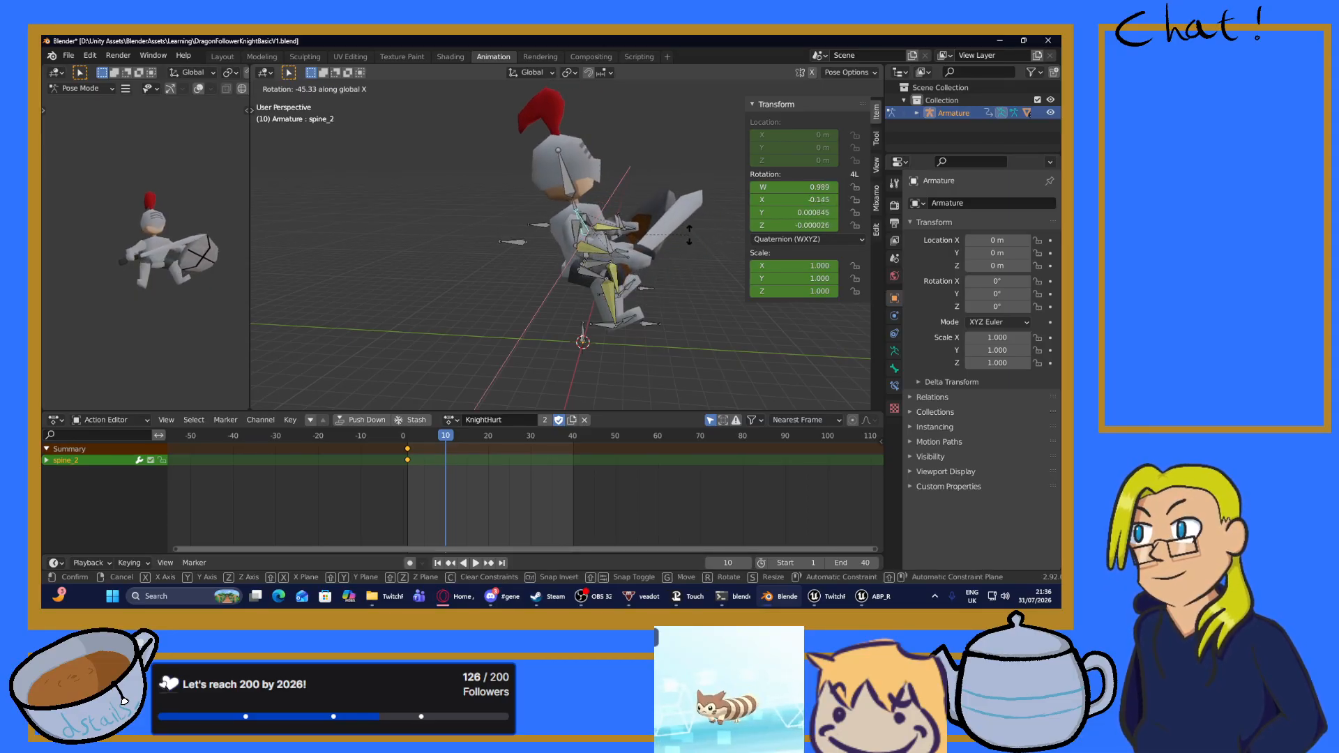
left_click(693, 235)
middle_click_drag(658, 262, 477, 311)
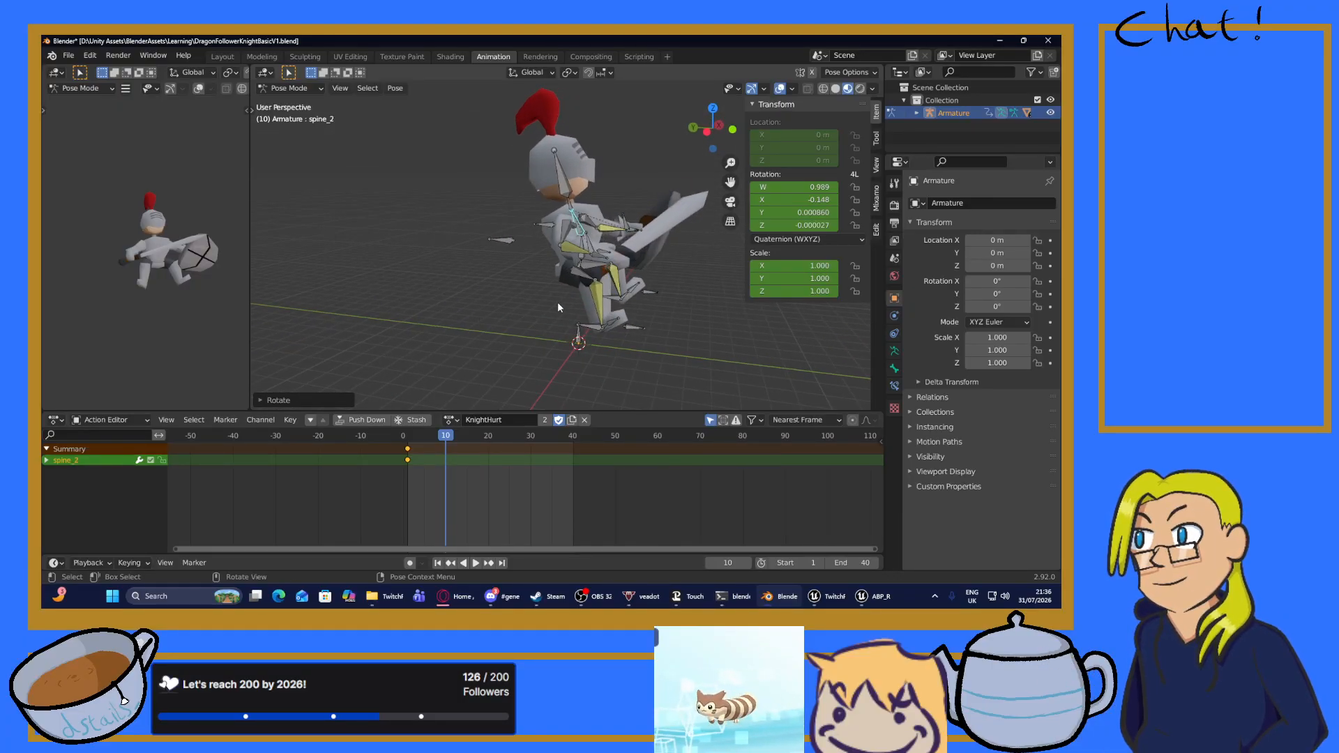
key("r")
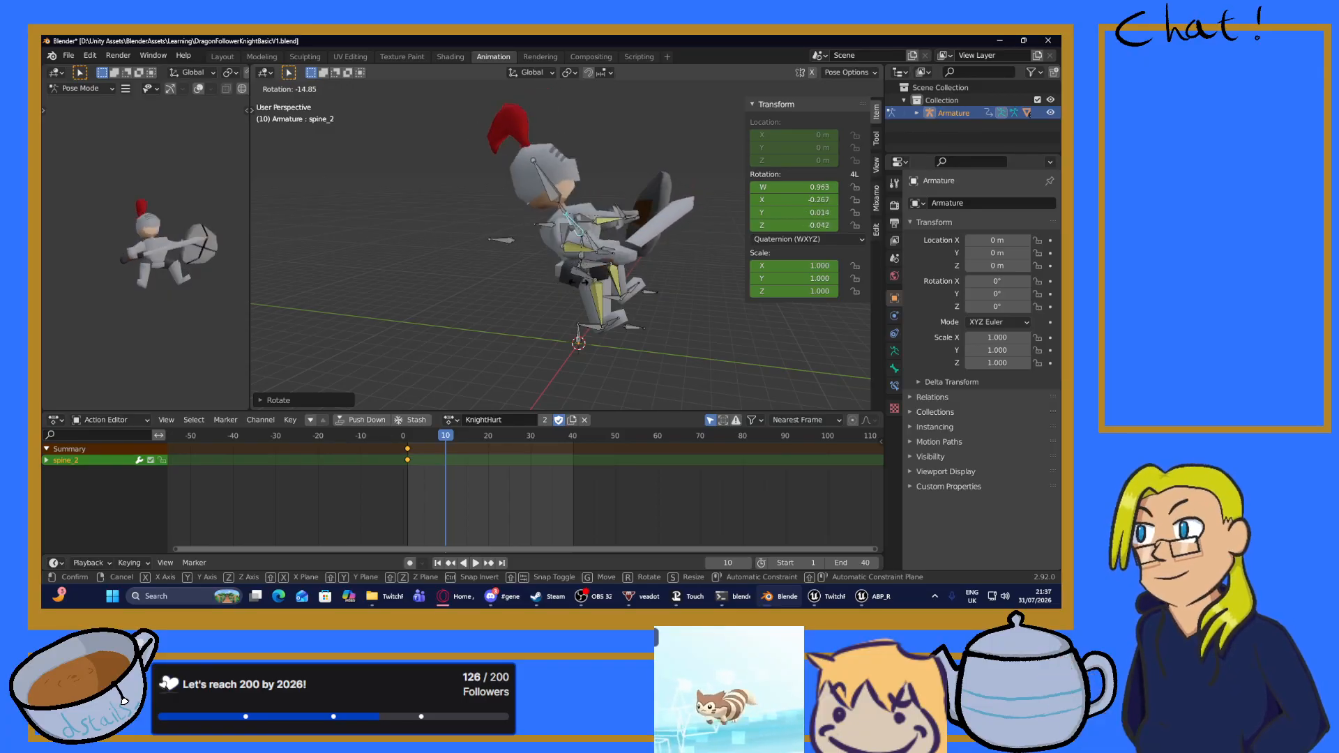
right_click(569, 286)
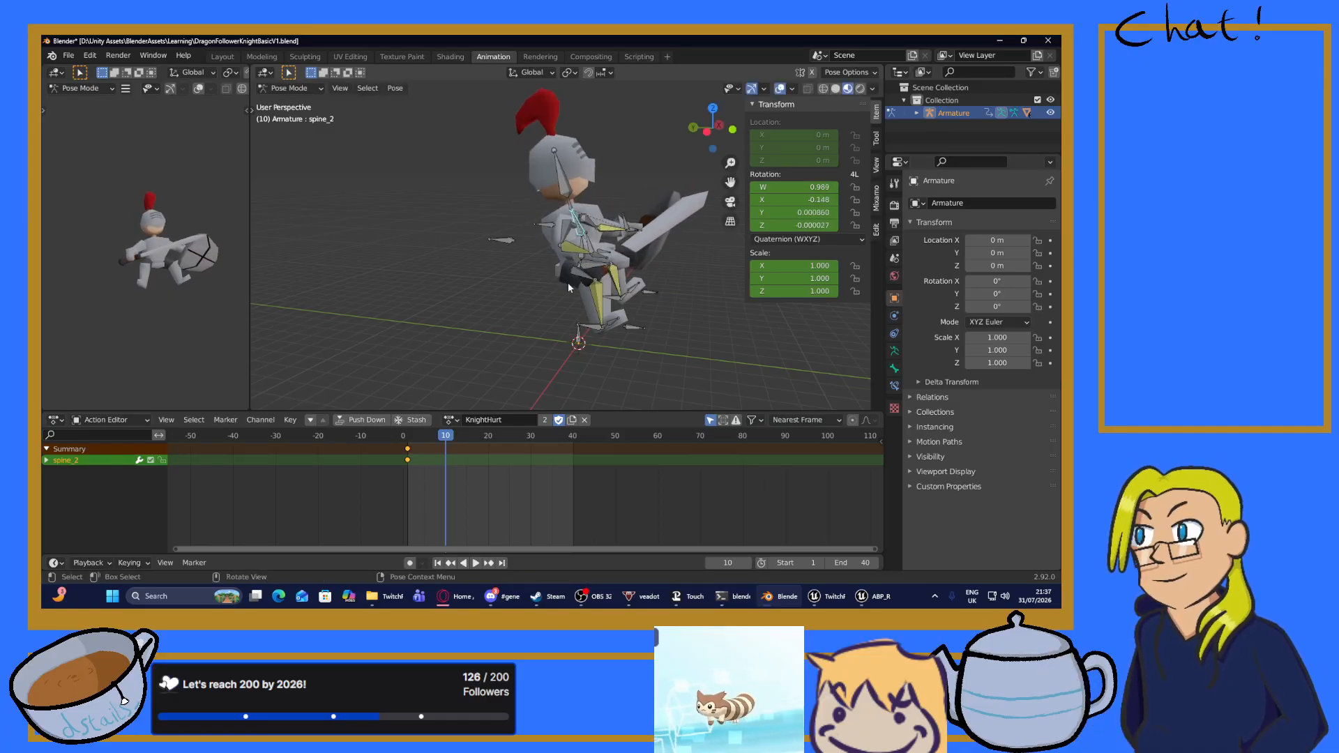
Insert Location, Rotation & Scale keyframes for all bones at frame 10.
key("a")
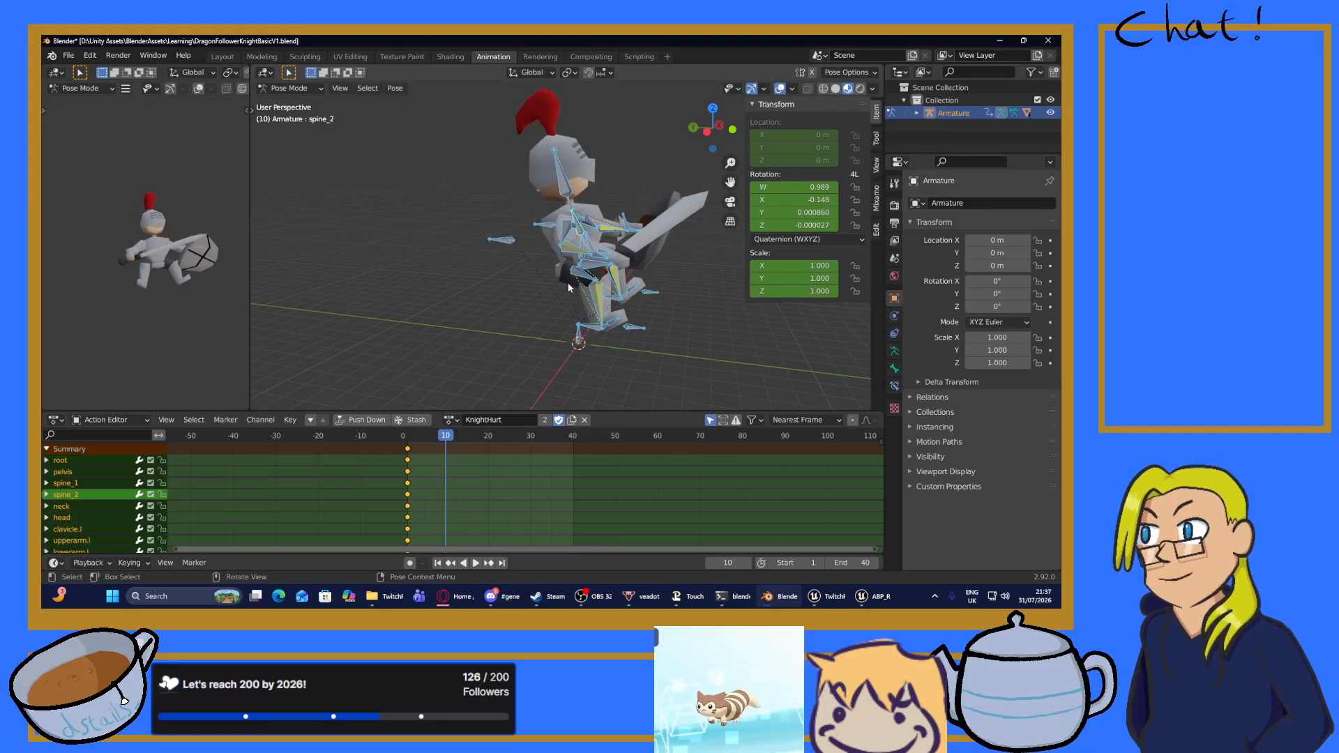
key("i")
left_click(564, 283)
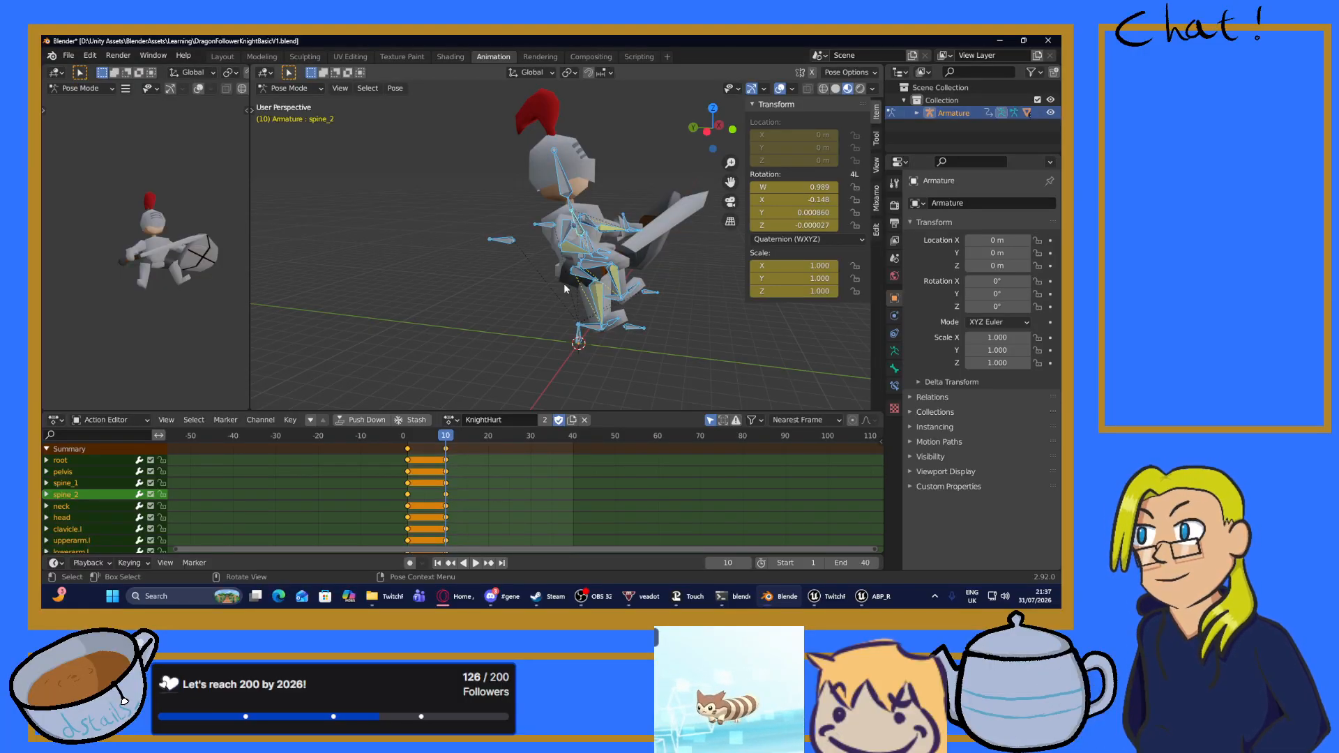
Move the hand_IK.r bone backward along global Y to about X 1.12 m, Y 1.01 m, Z -1.87 m.
middle_click_drag(511, 257, 520, 297)
left_click(523, 301)
middle_click_drag(513, 354, 585, 357)
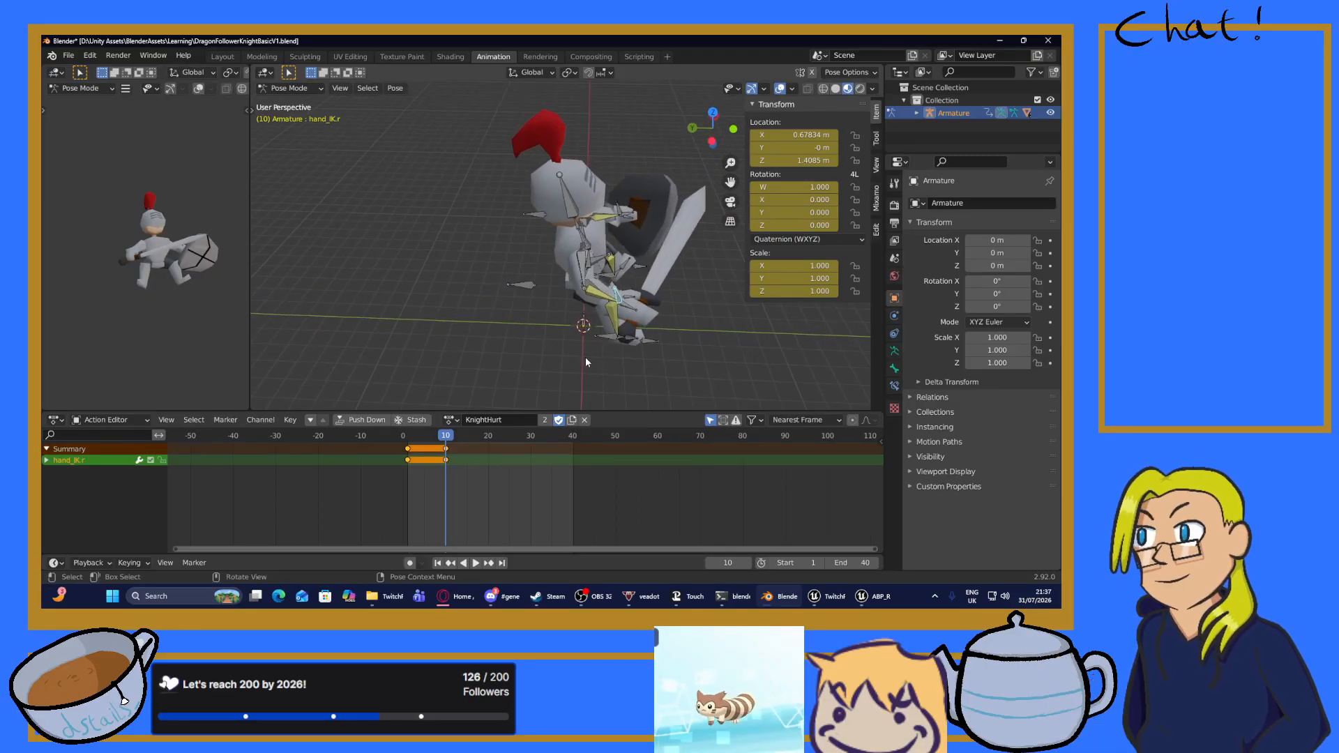
key("g")
key("y")
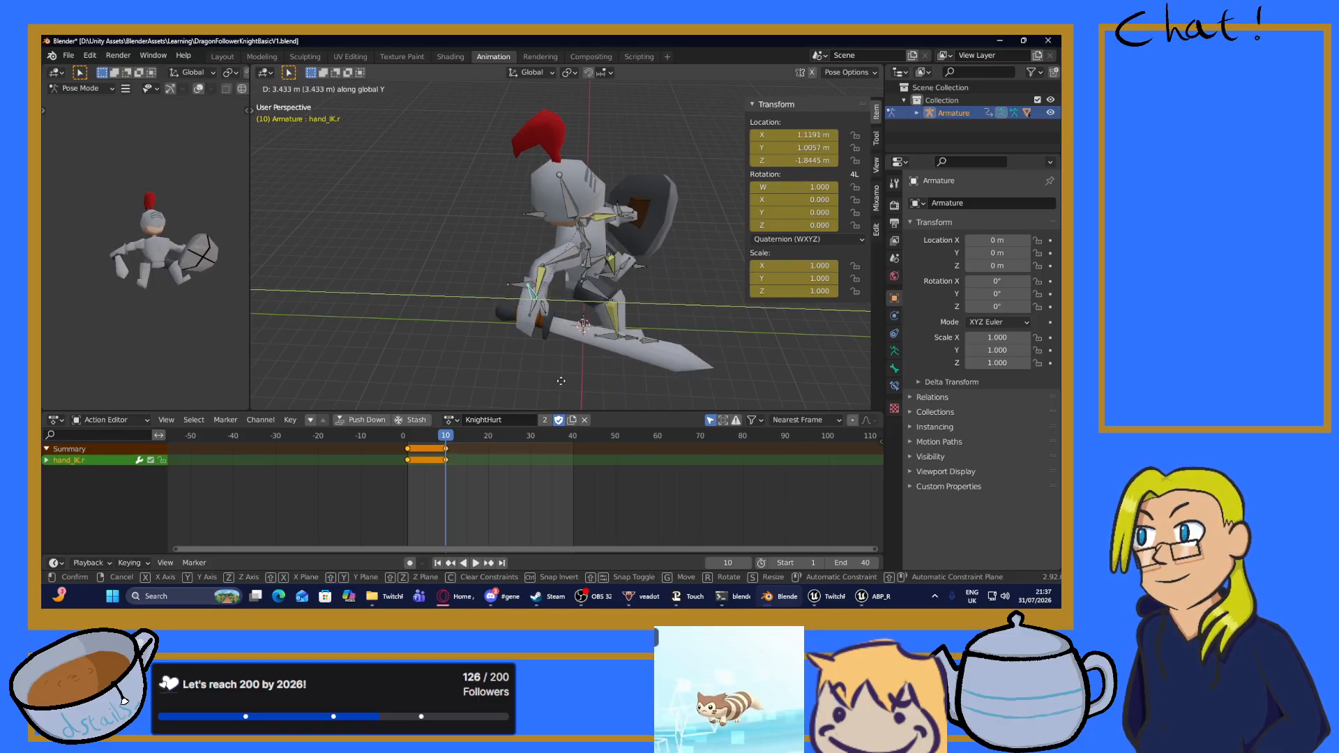
left_click(585, 363)
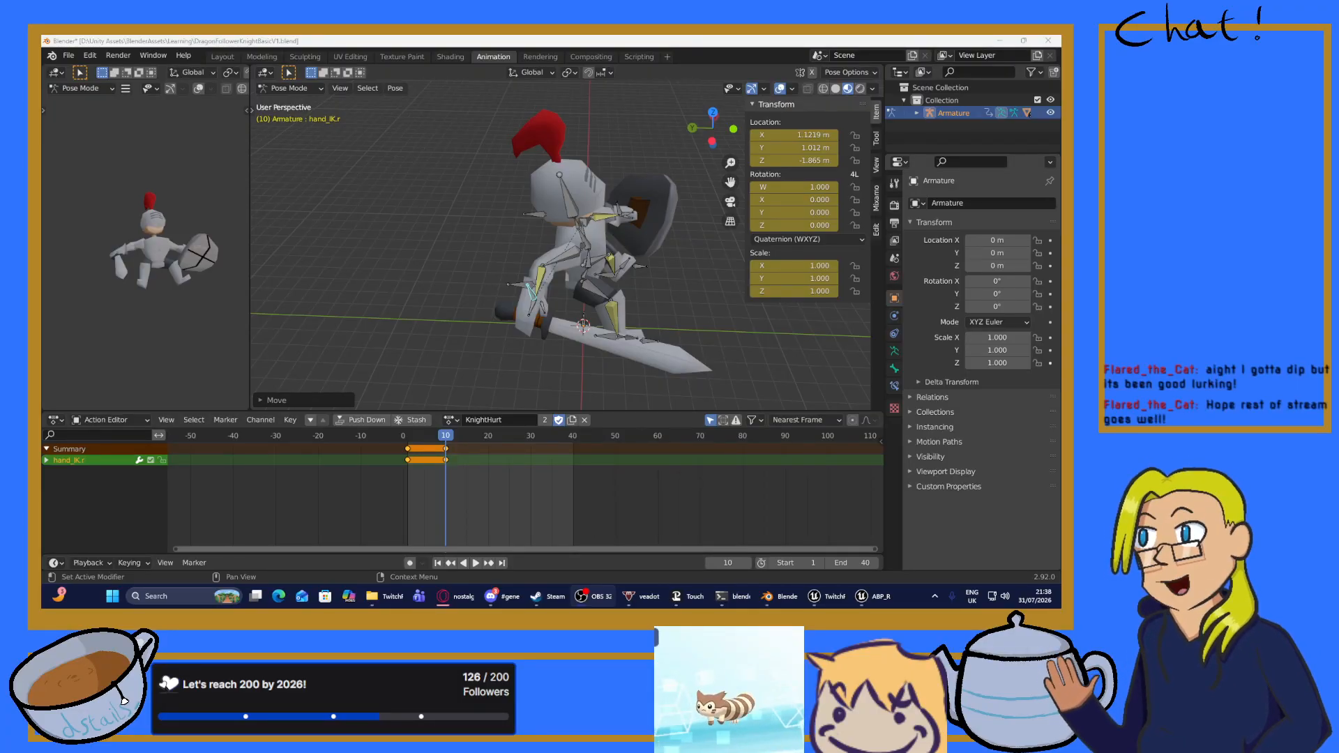
Move the hand_IK.l bone backward along global Y to about X -1.12 m, Y 0.79 m, Z -0.81 m.
middle_click_drag(643, 322, 526, 306)
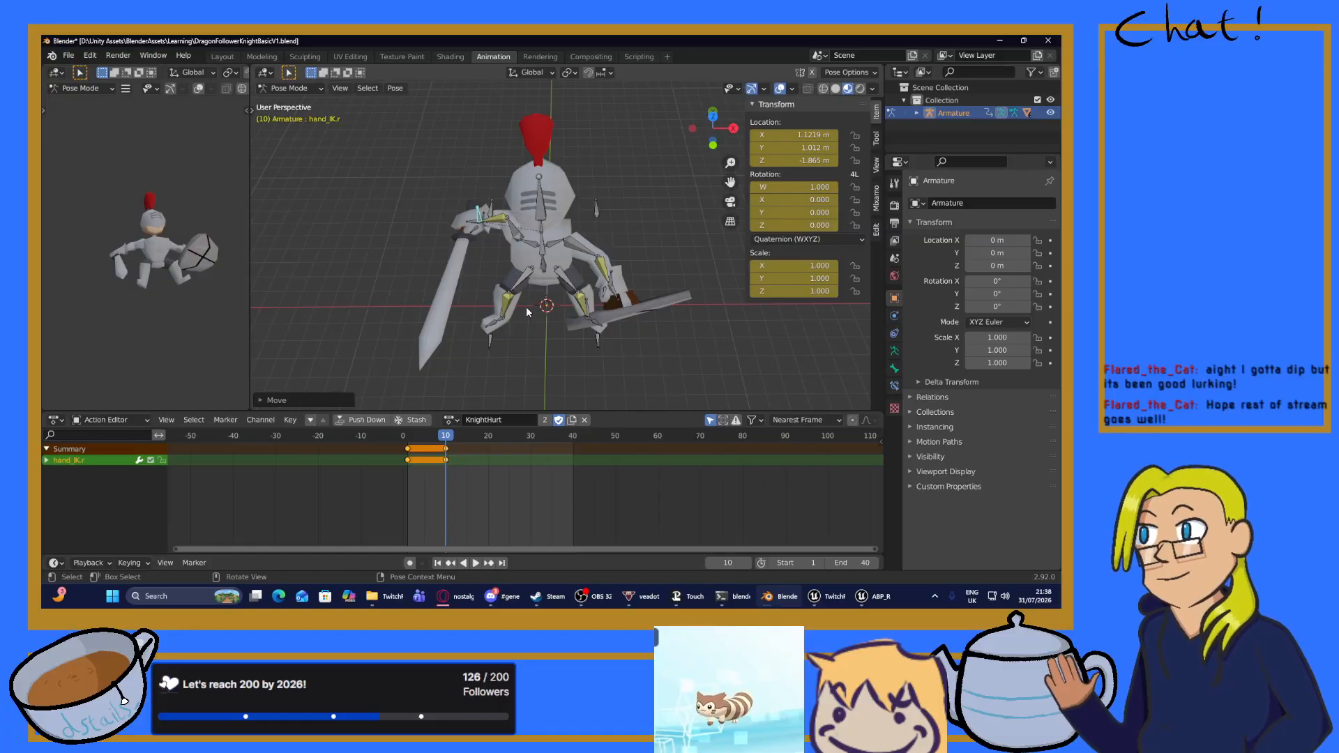
left_click(607, 278)
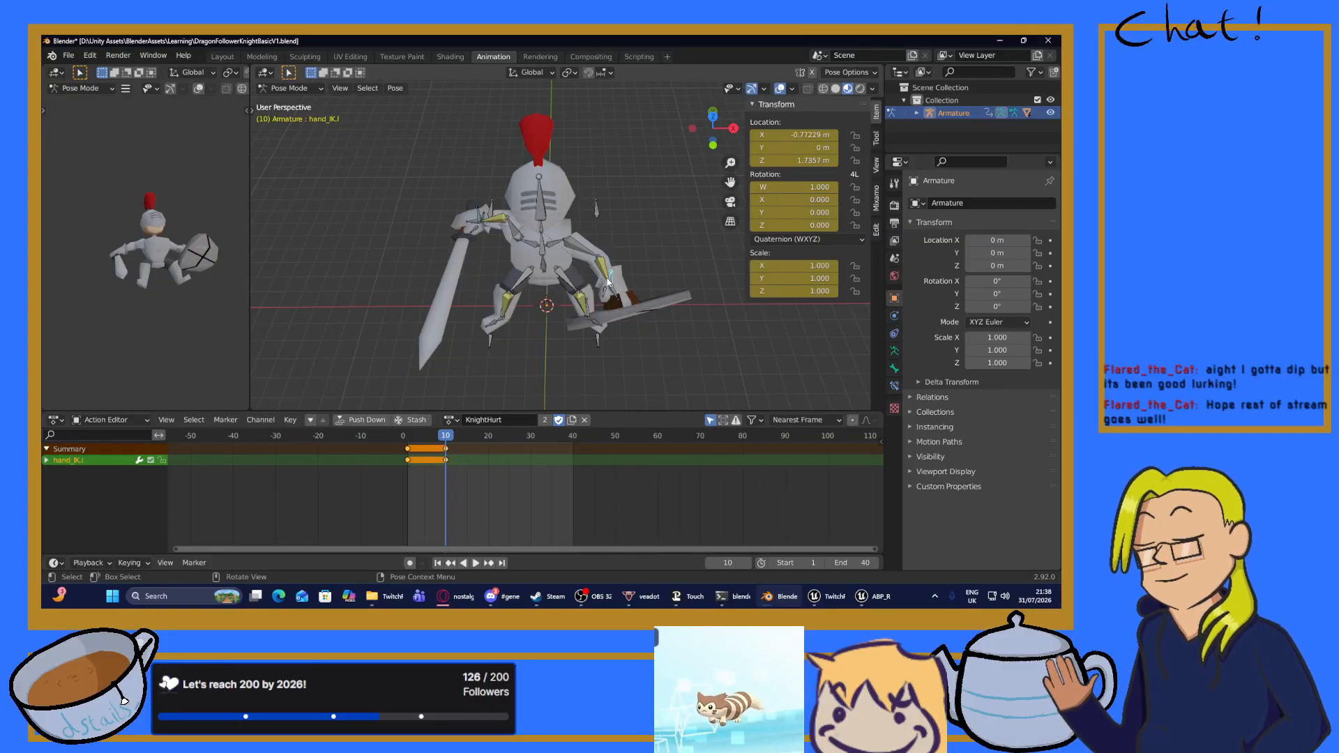
key("g")
key("y")
key("y")
left_click(490, 230)
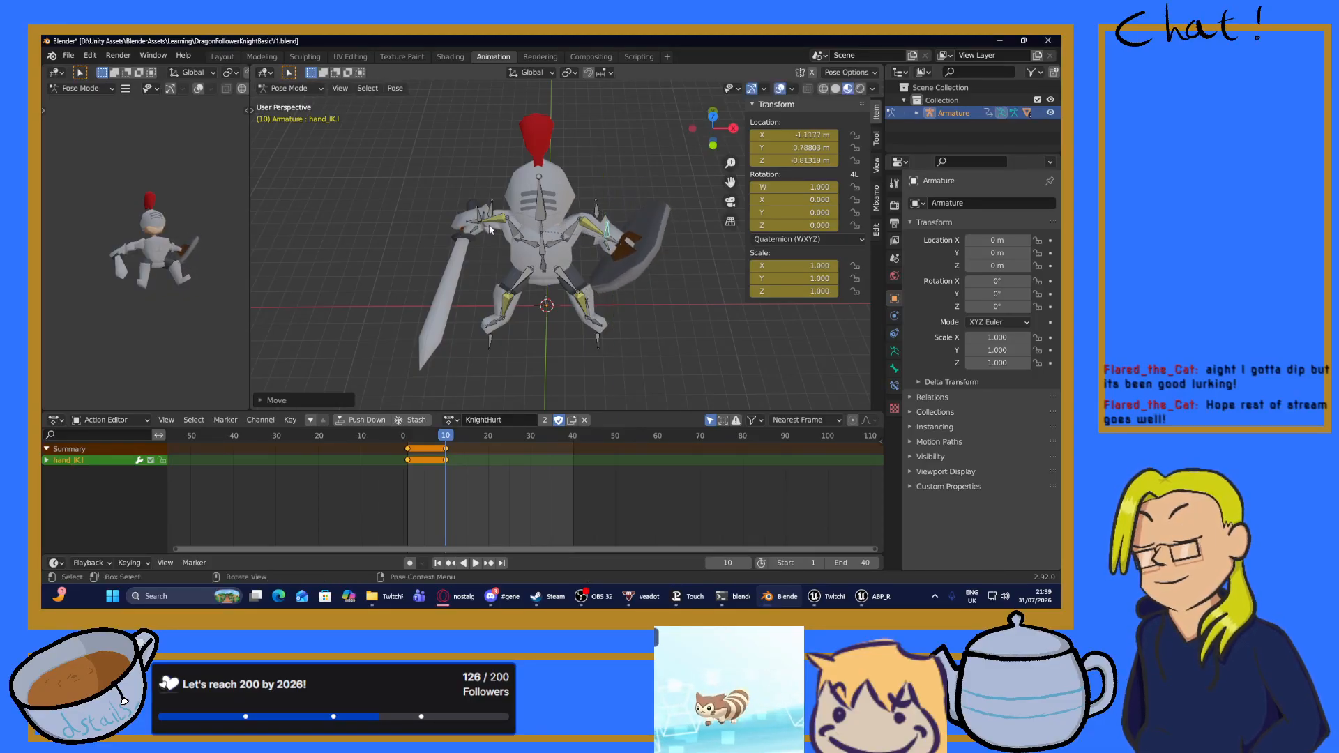
Move the hand_IK.r bone forward again along global Y by about 1 m.
middle_click_drag(491, 226, 603, 253)
left_click(492, 296)
key("g")
key("y")
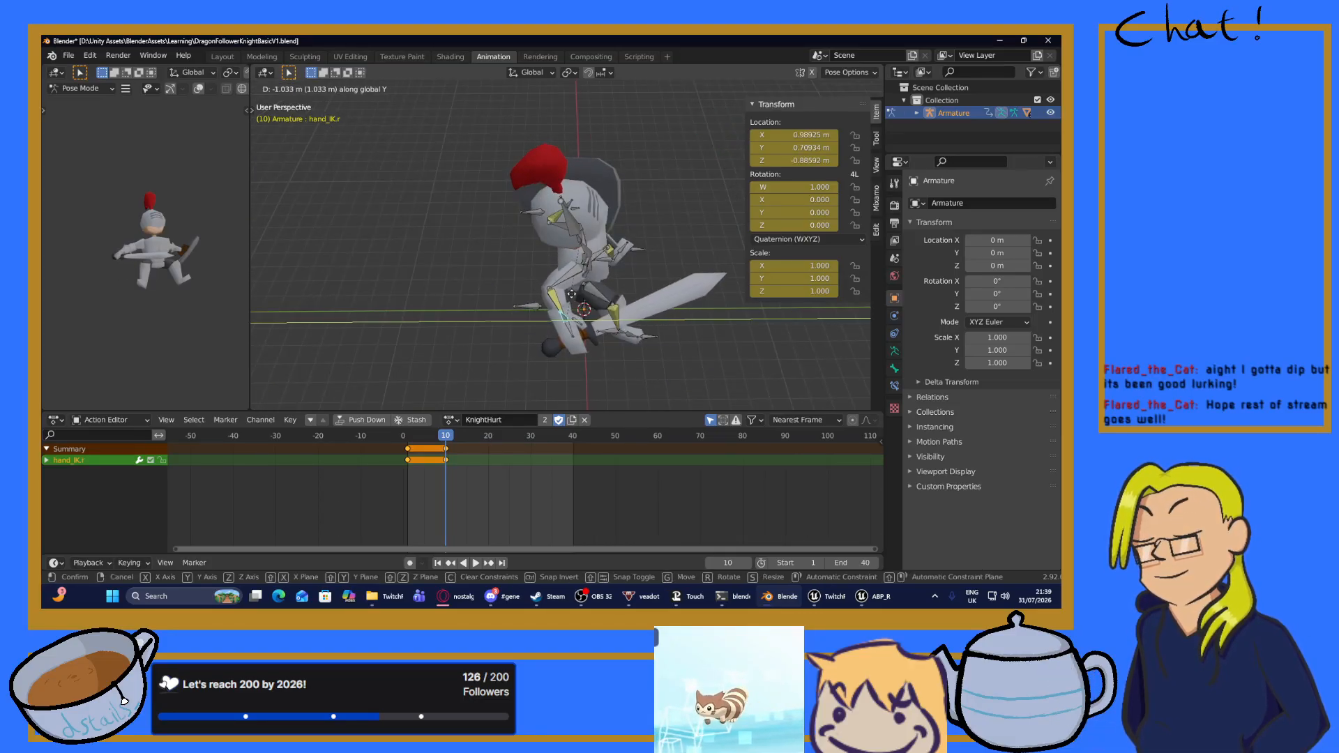
Move the hand_IK.r bone about -1.03 m along global Y and keyframe all bones at frame 10.
left_click(571, 294)
middle_click_drag(572, 293, 595, 278)
key("a")
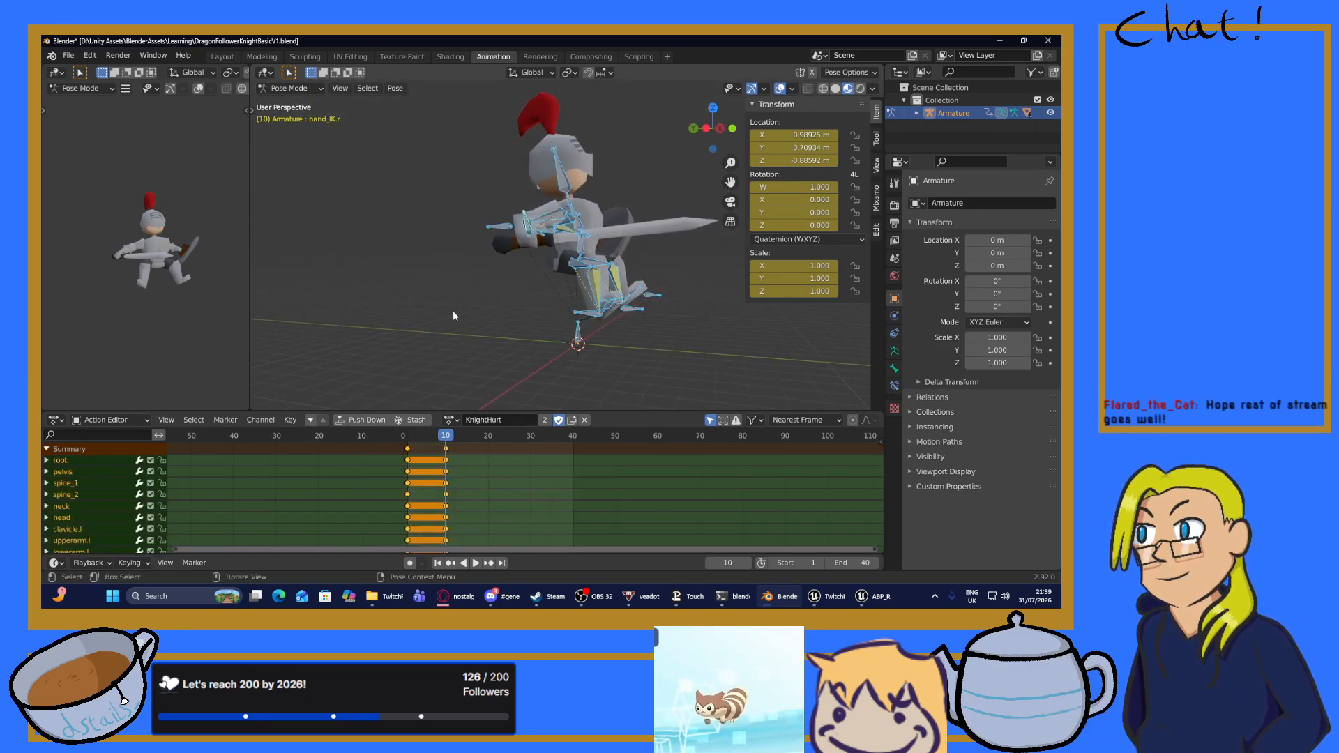
key("i")
left_click(432, 319)
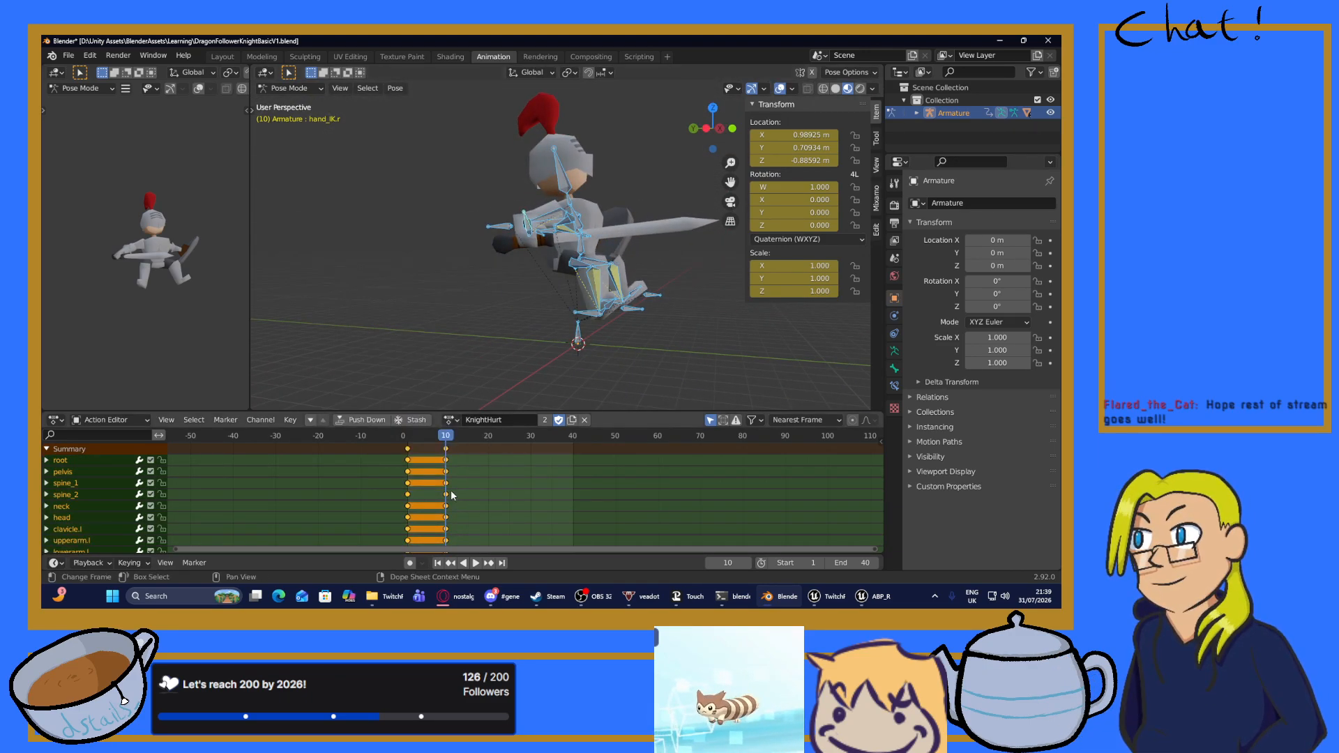
Play and scrub the KnightHurt animation between frames 0 and 14 to check the hurt motion.
key("space")
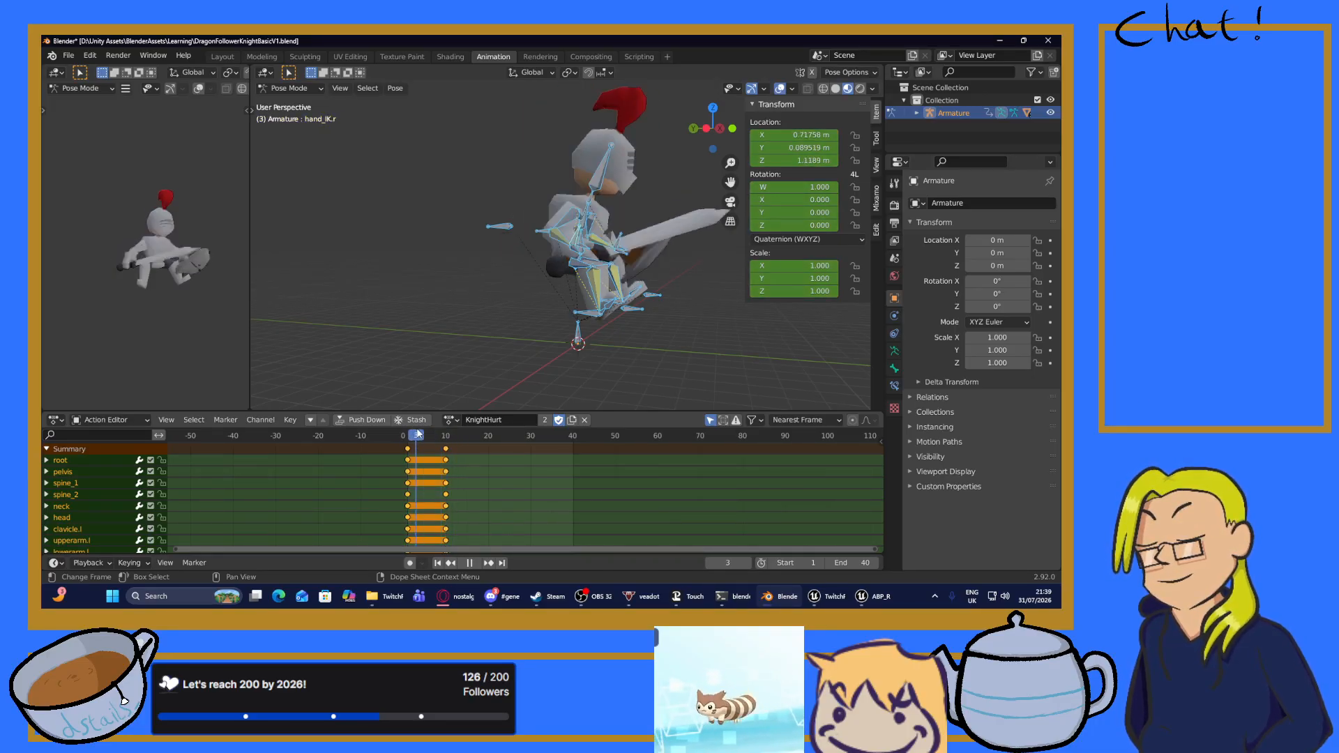
left_click_drag(456, 435, 403, 438)
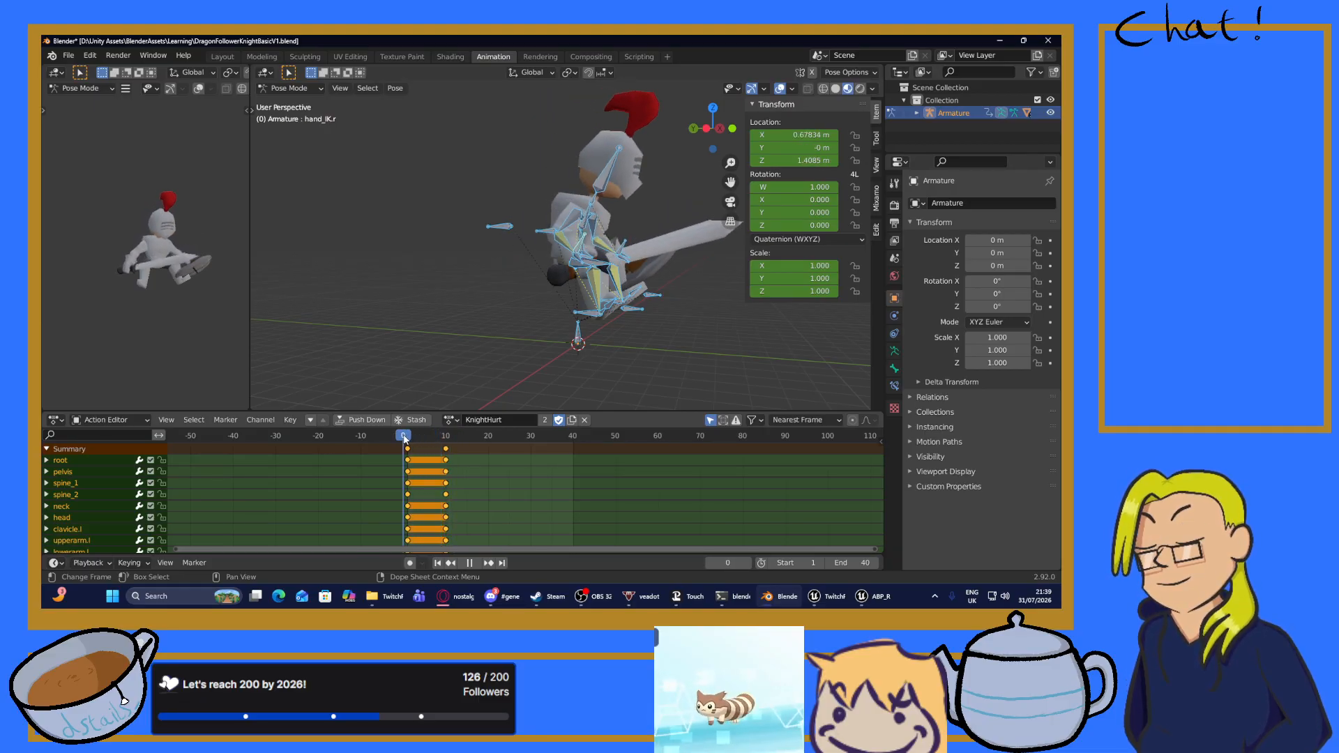
left_click_drag(405, 437, 462, 450)
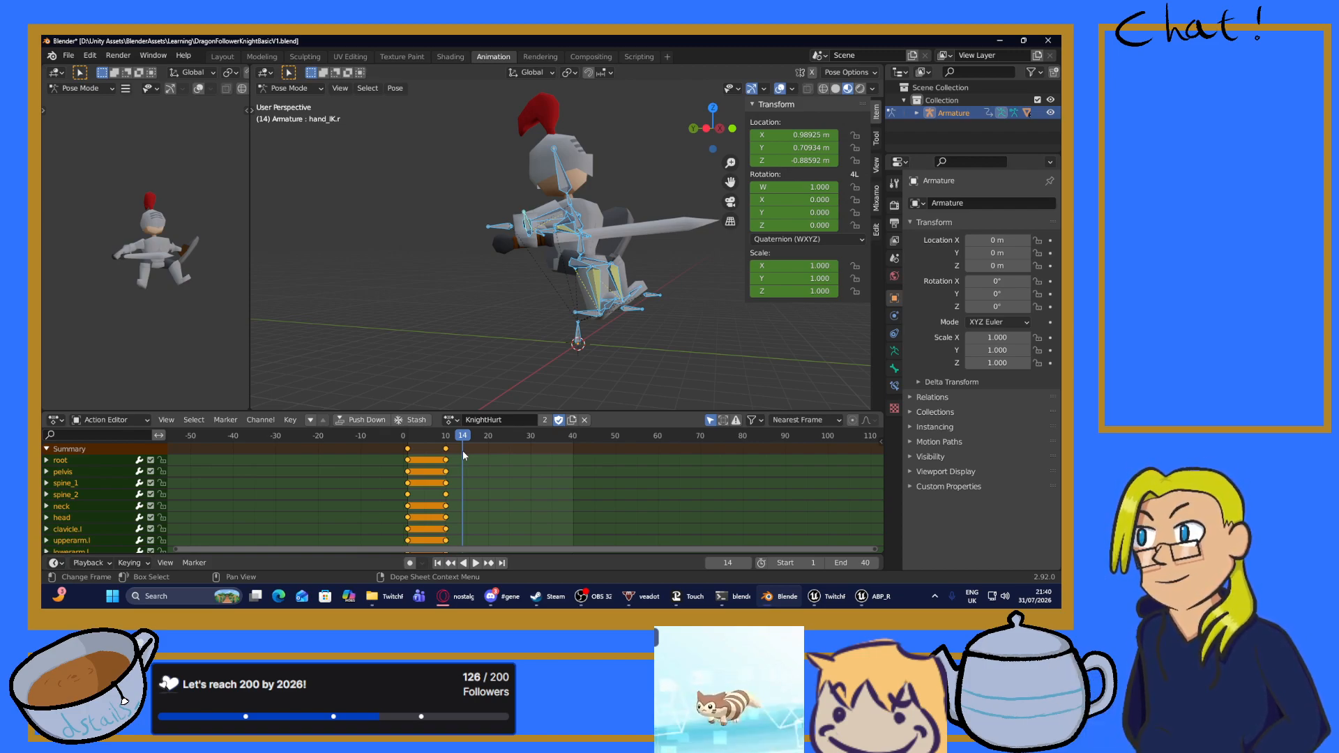
key("space")
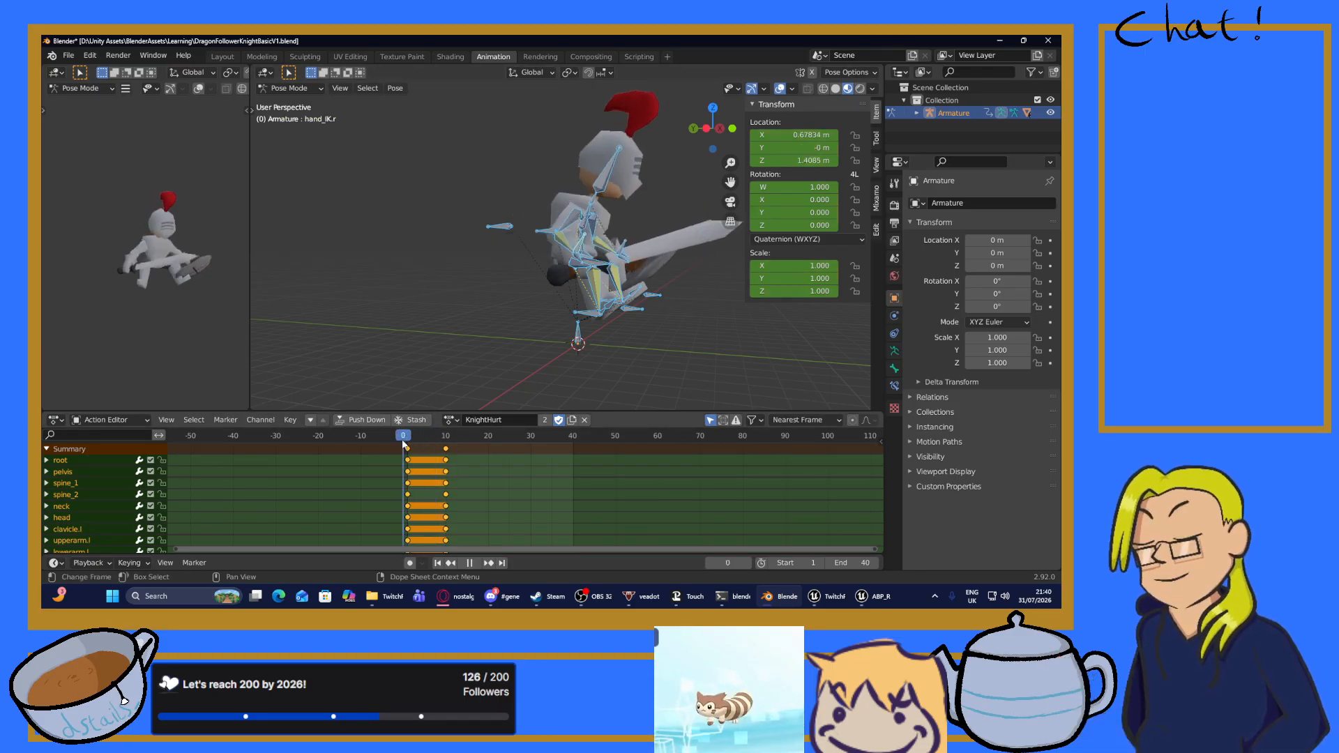
left_click(401, 448)
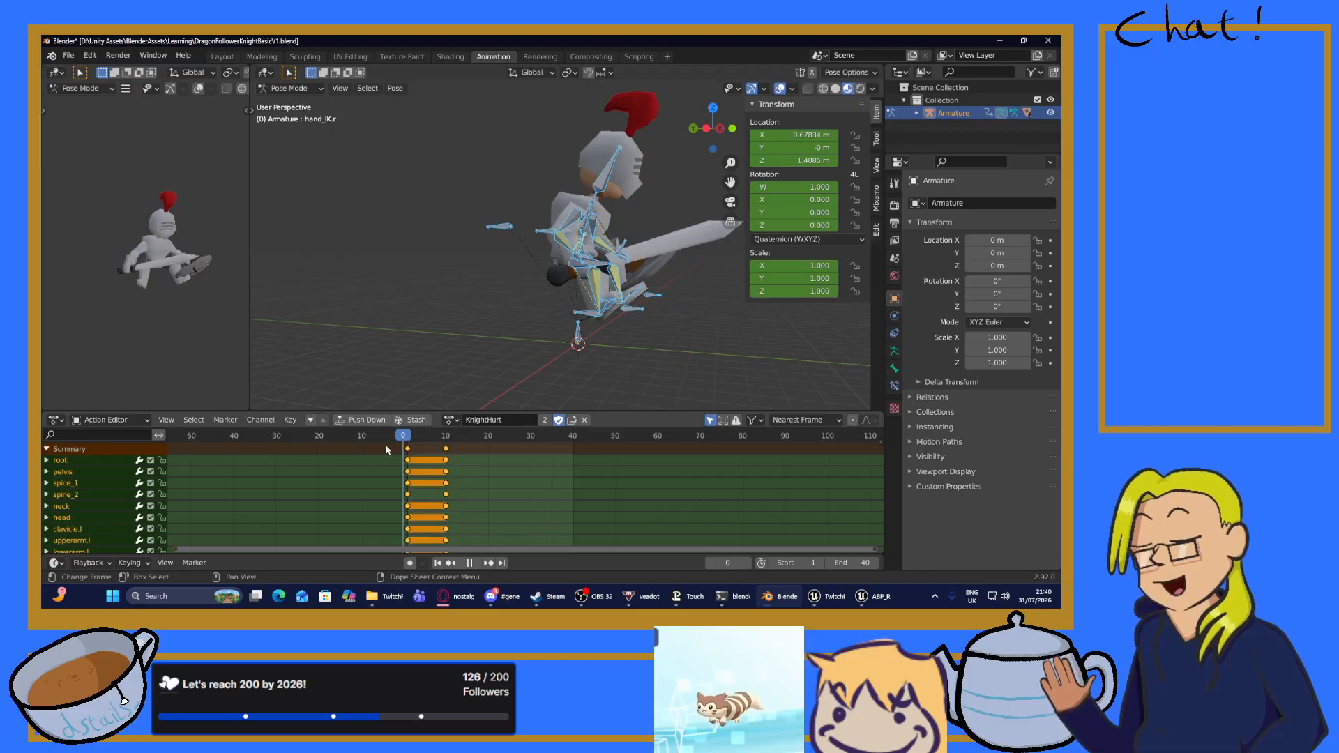
left_click(417, 450)
left_click_drag(417, 447, 445, 470)
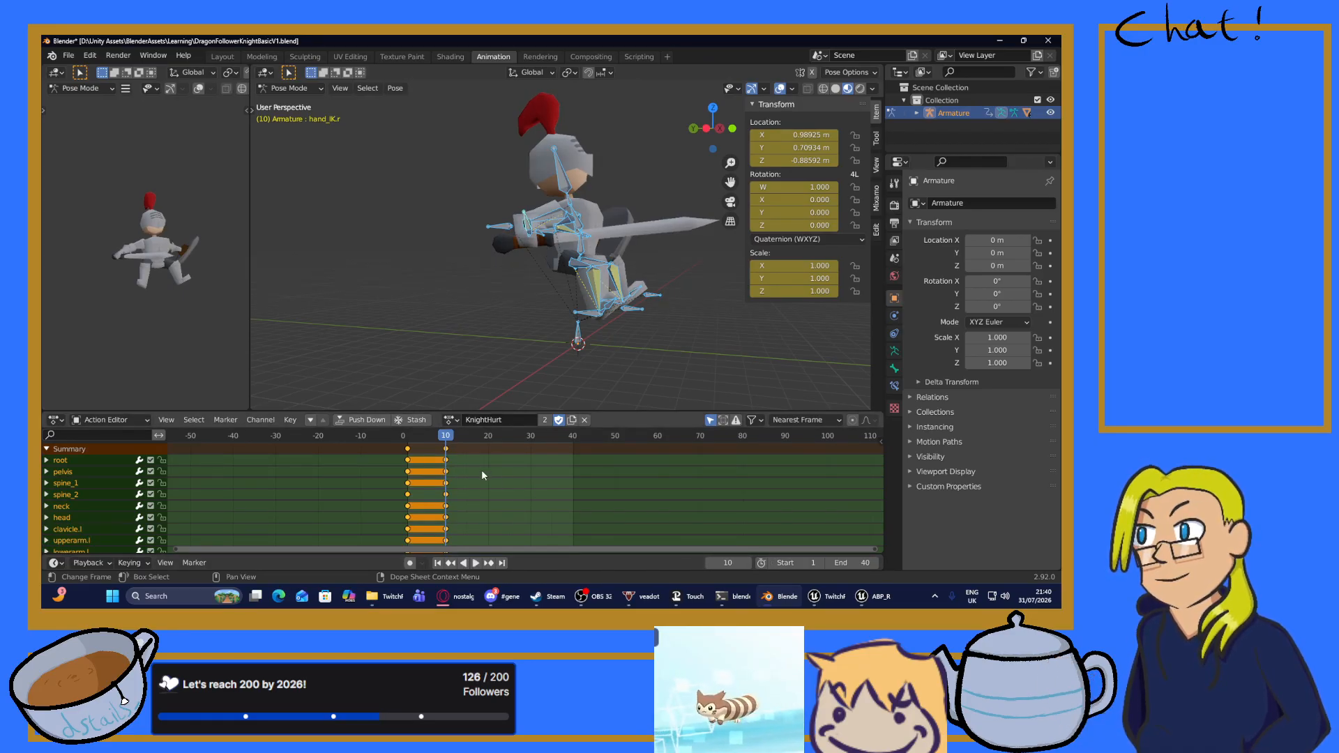
key("space")
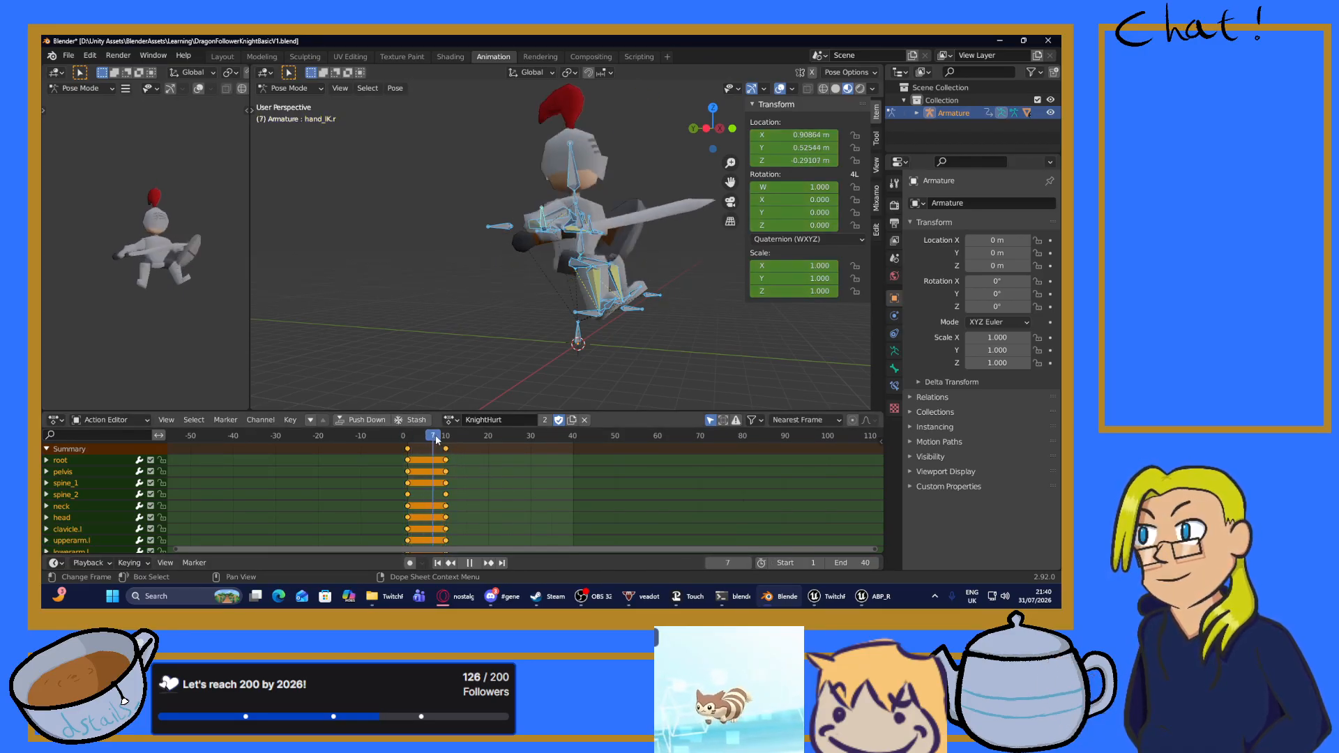
left_click_drag(451, 439, 459, 440)
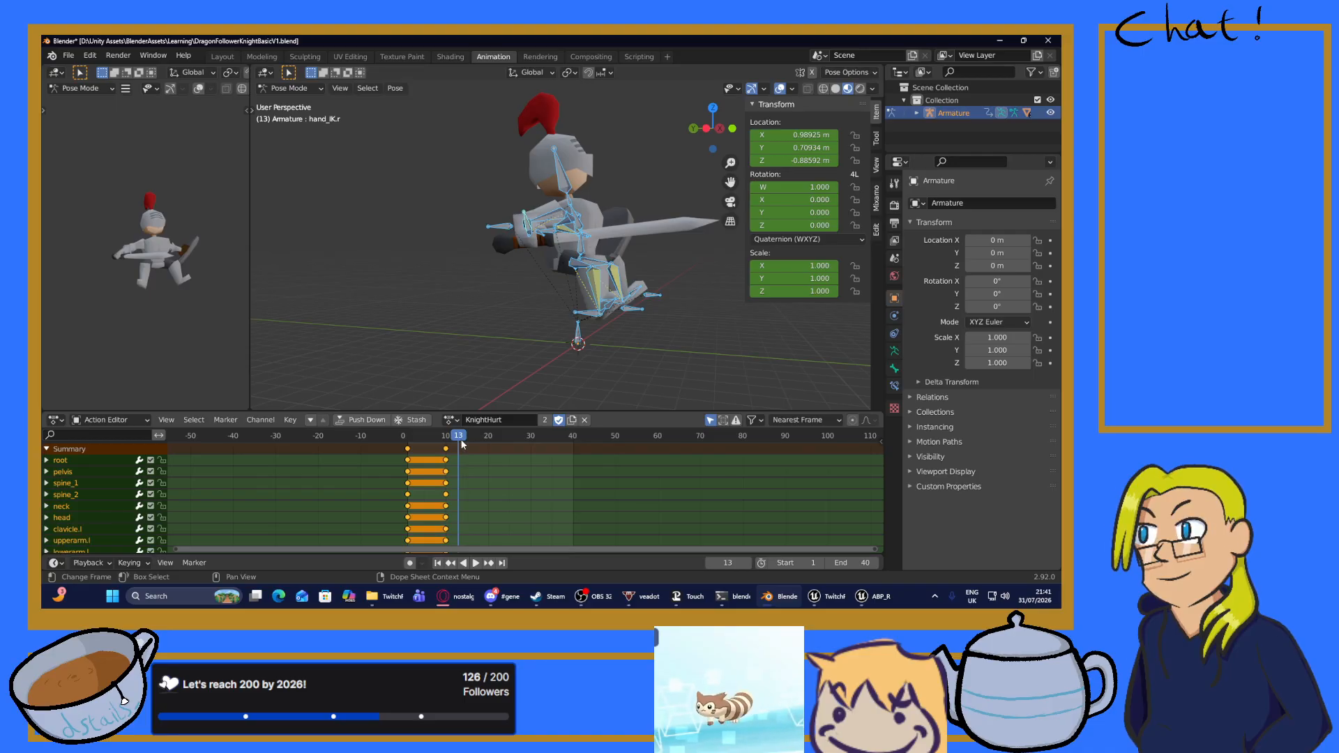
key("space")
key("space")
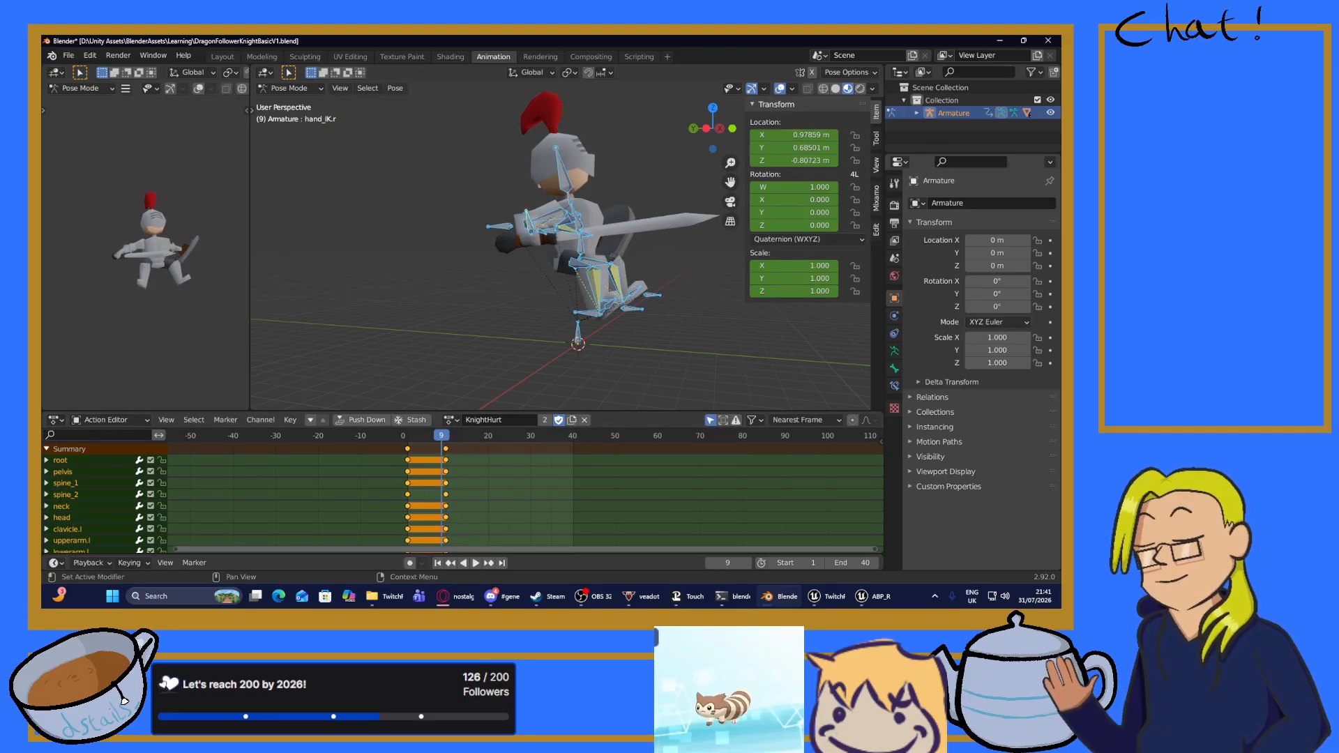
key("super+d")
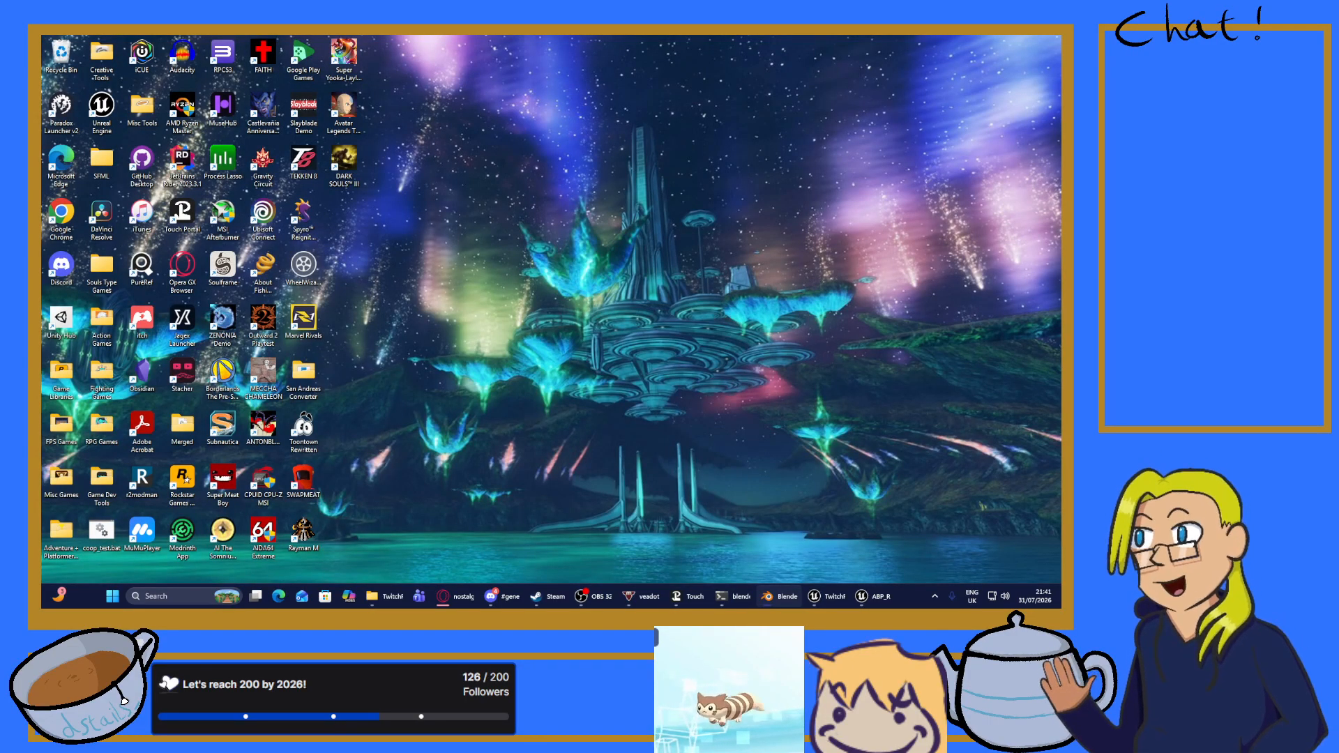
key("super+d")
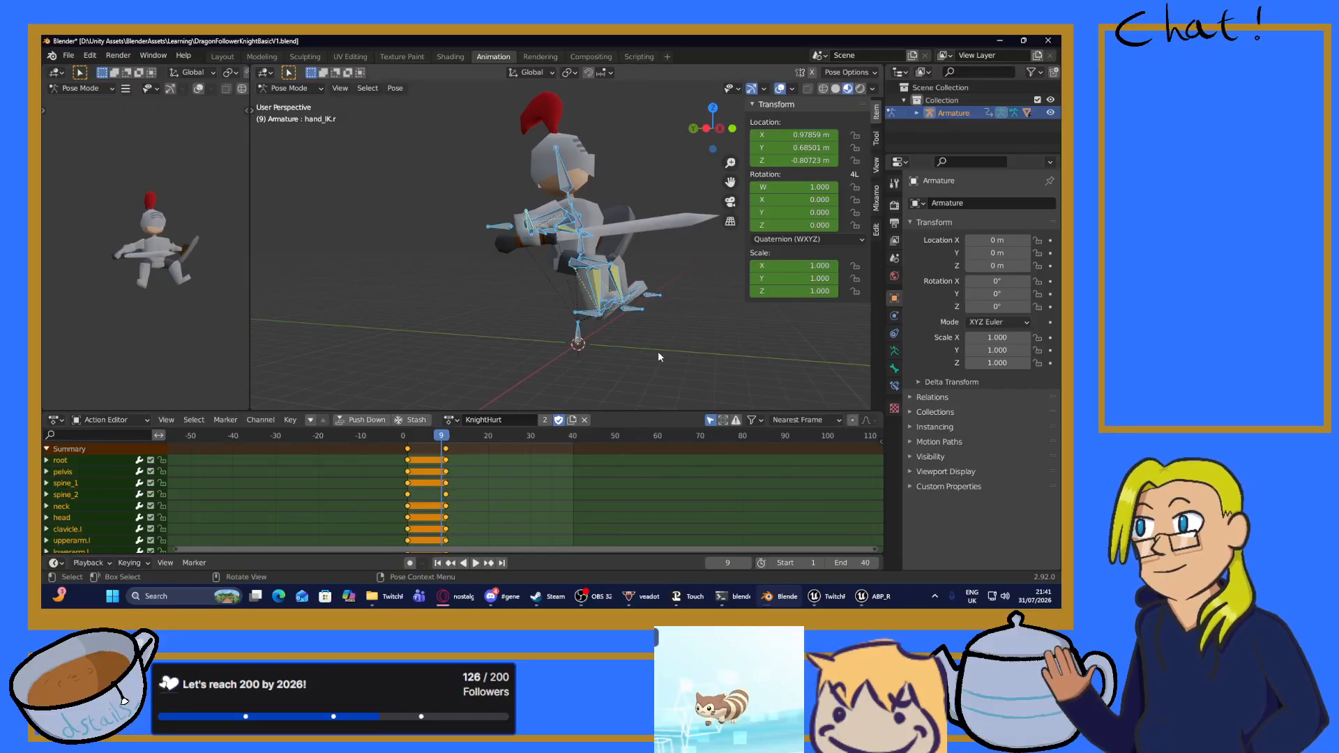
Save the file and replace the active KnightHurt action with a new action named KnightDeath.
key("ctrl+s")
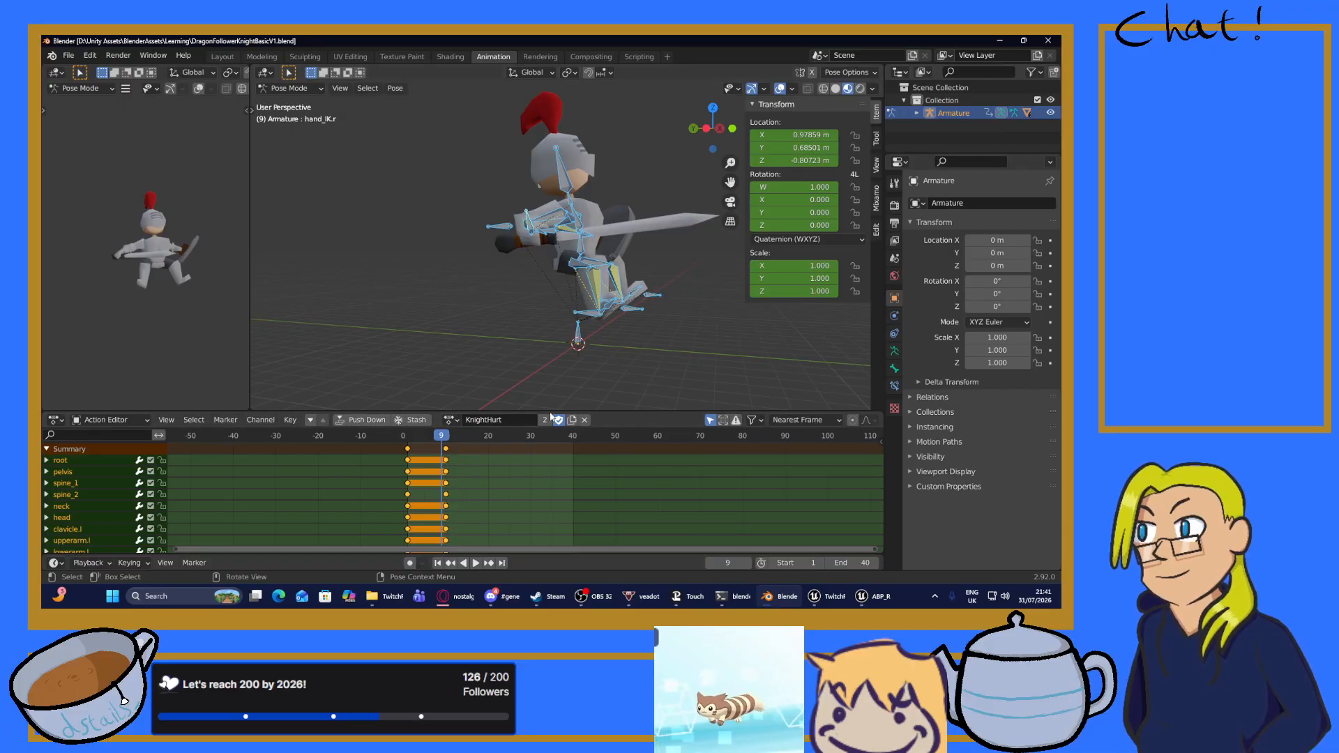
left_click(584, 420)
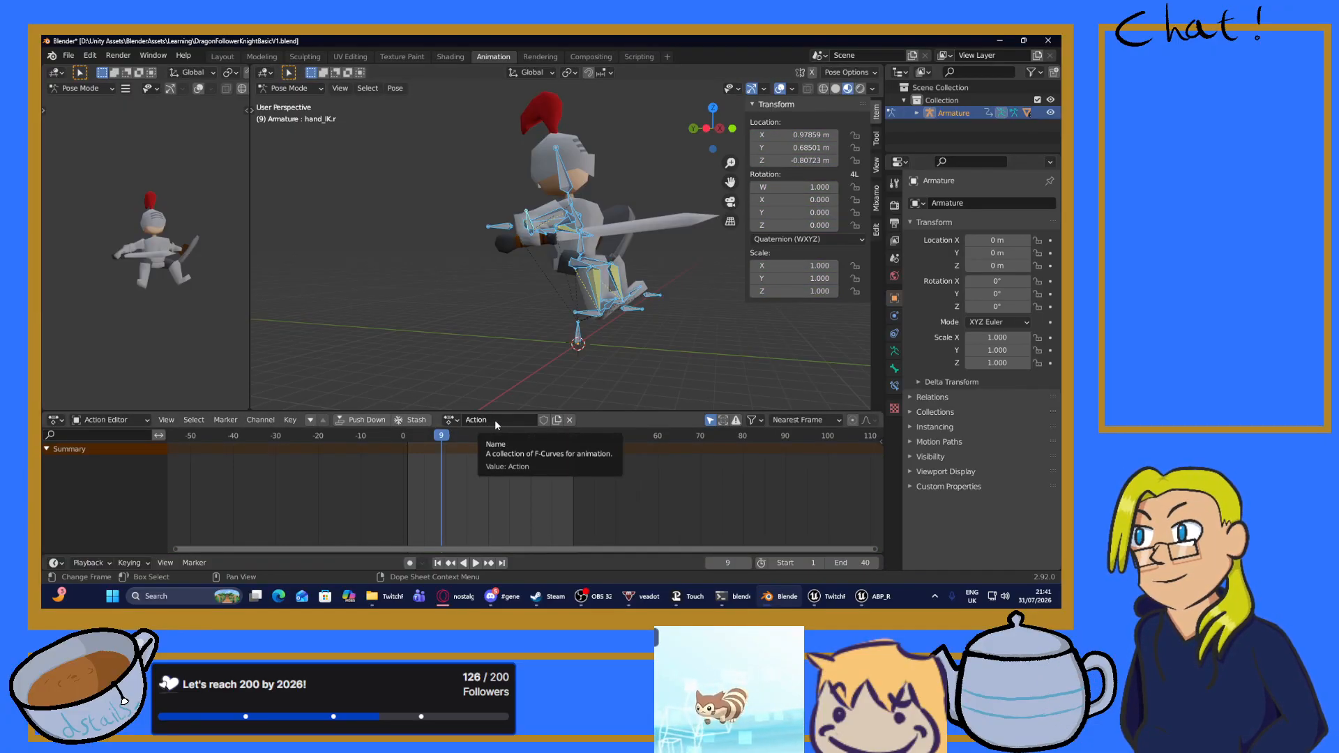
left_click(495, 420)
type("Kn")
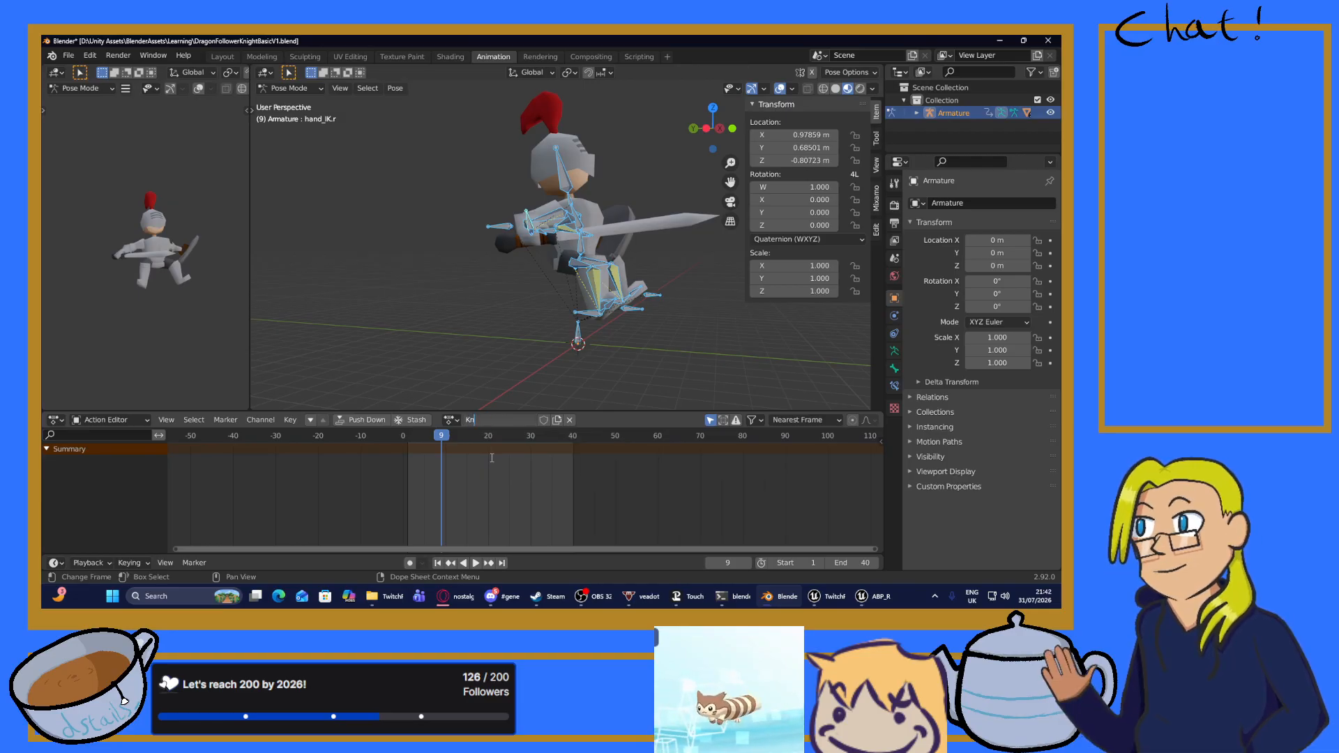
type("ightDeath")
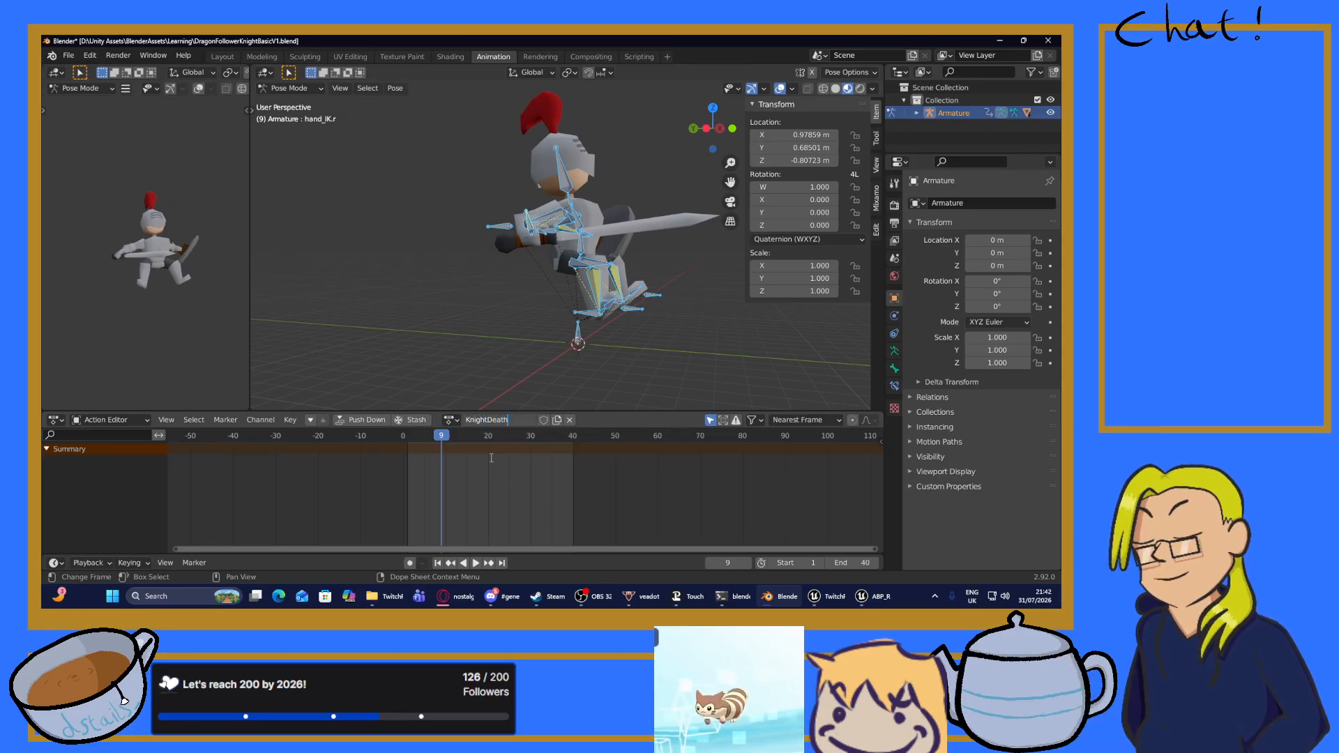
key("Return")
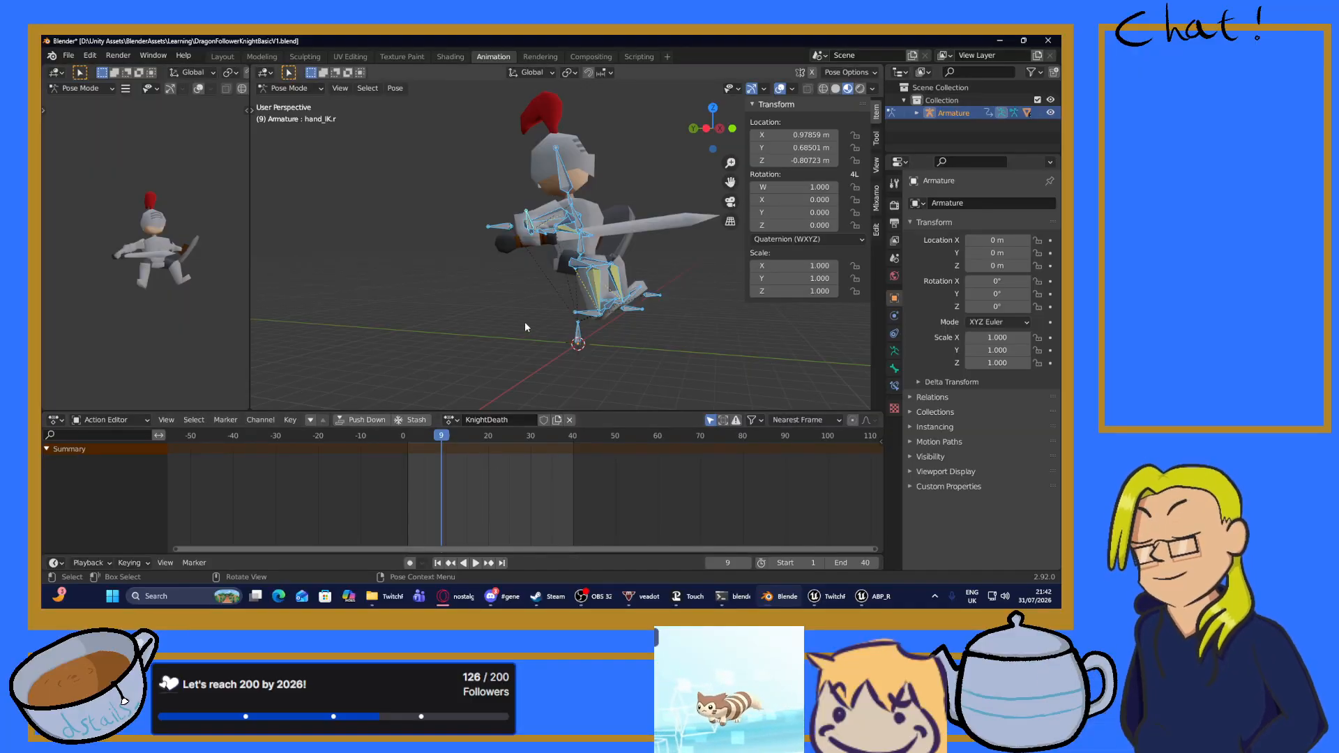
Insert a keyframe for all the armature's bones at frame 1 of the KnightDeath action.
left_click_drag(443, 436, 410, 441)
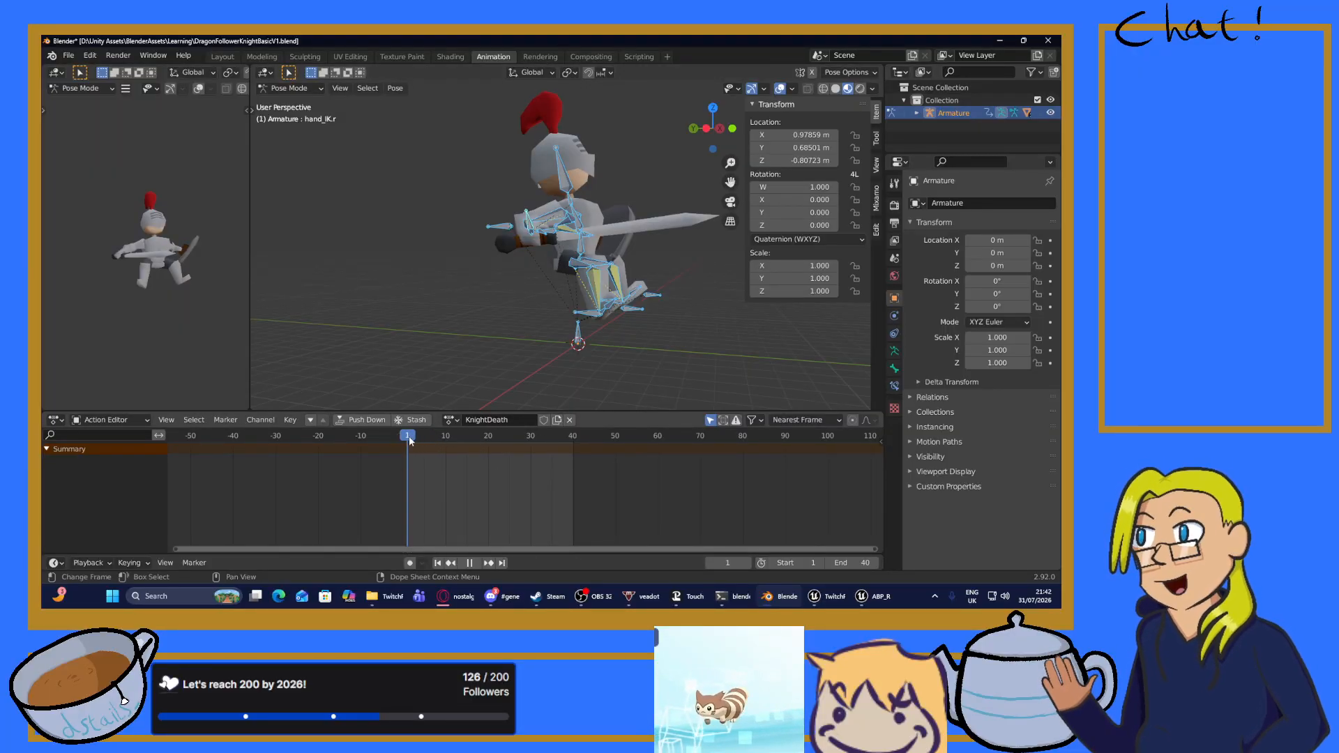
key("i")
left_click(448, 311)
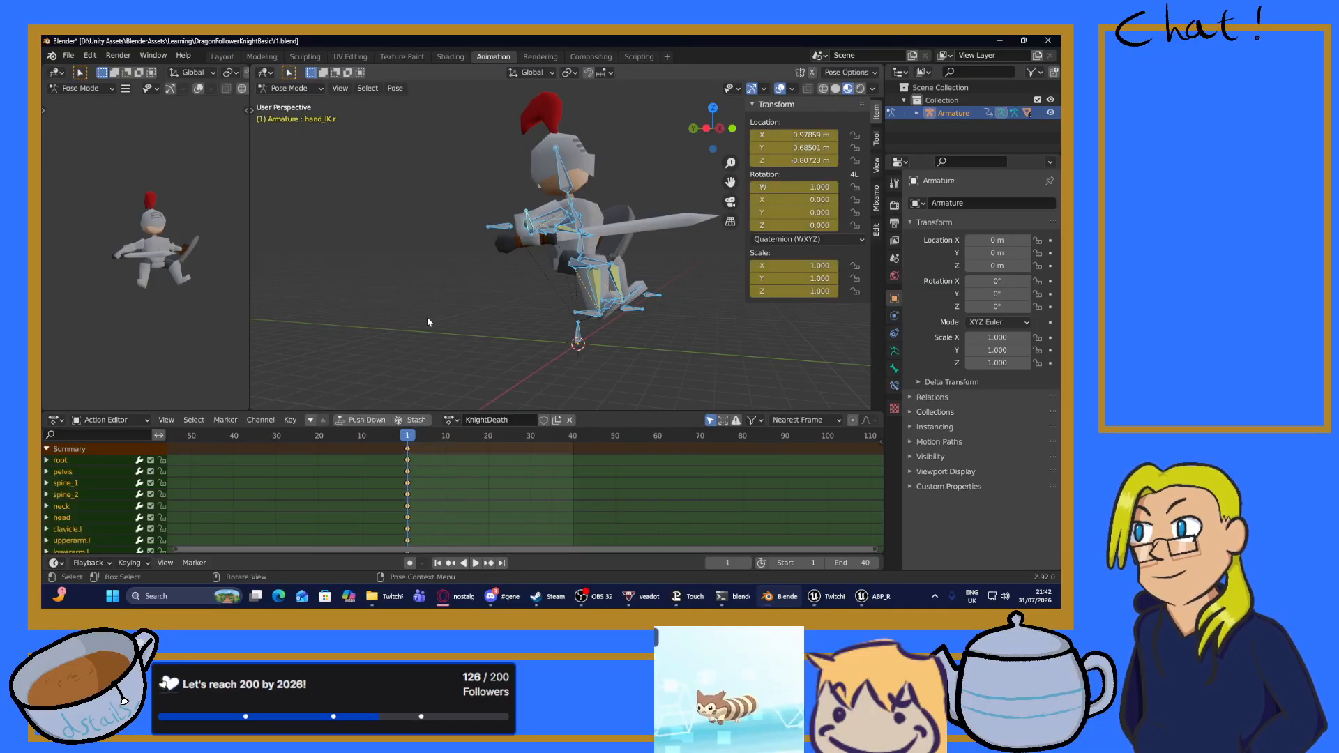
middle_click_drag(479, 311, 515, 317)
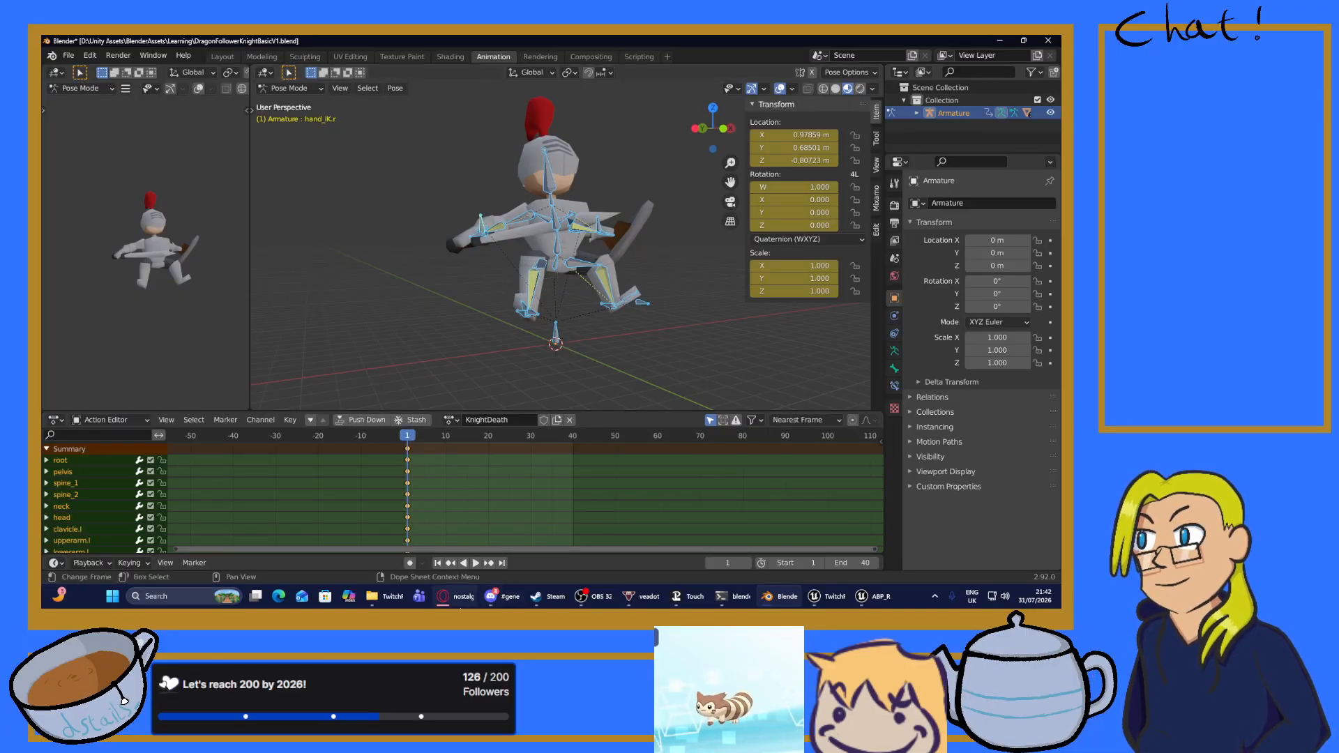
left_click(457, 596)
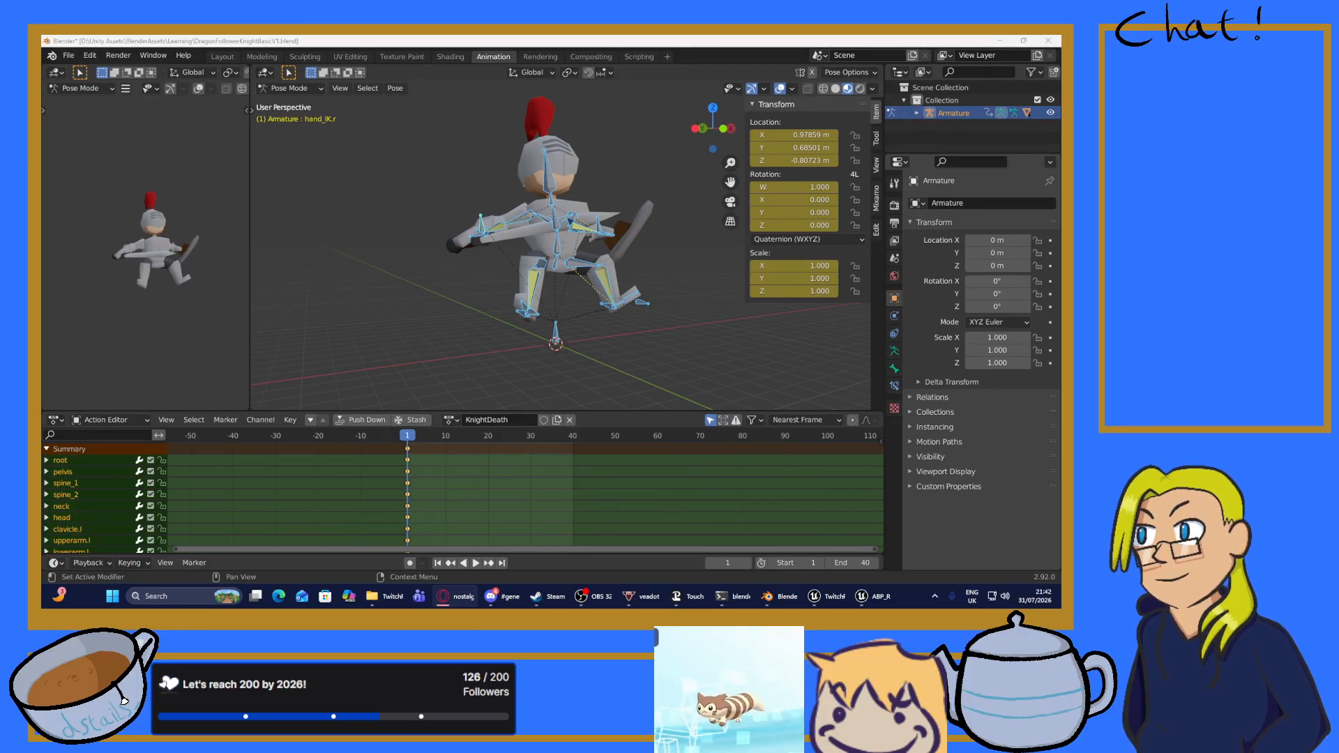
middle_click_drag(641, 345, 684, 353)
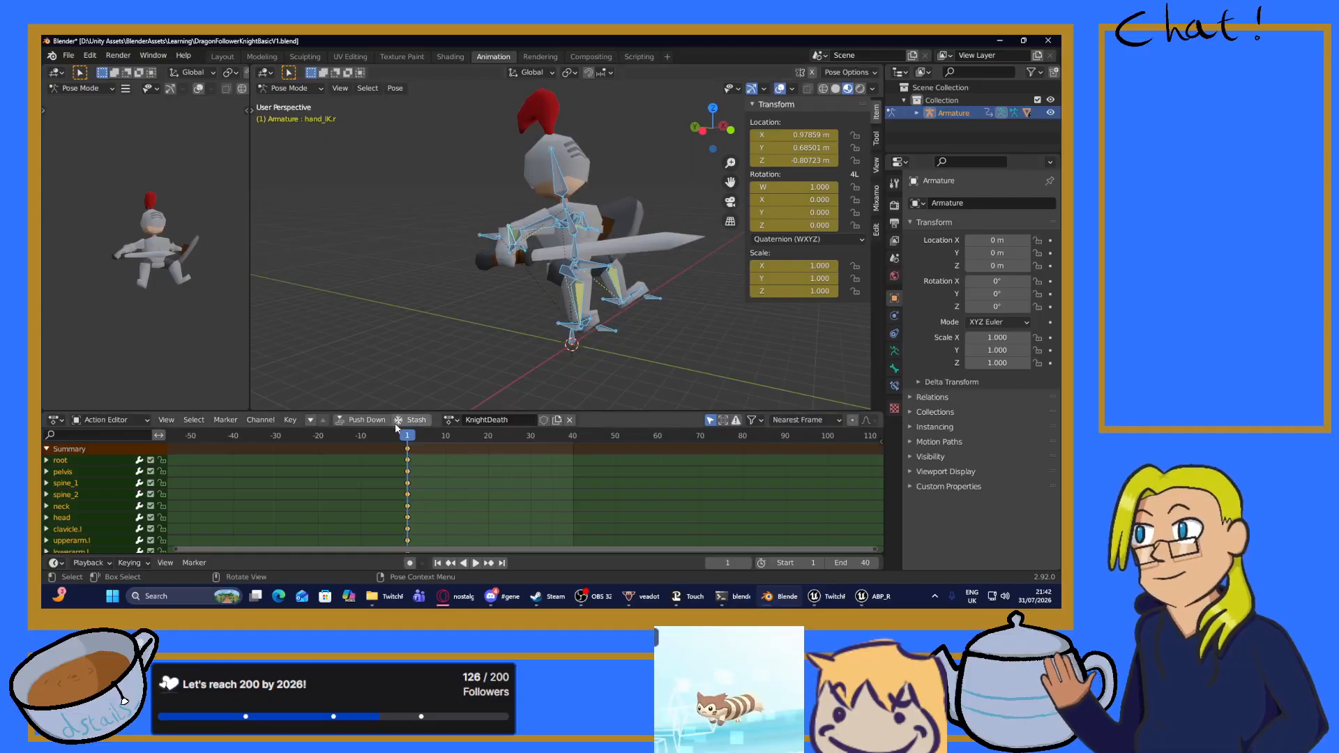
Advance the KnightDeath action to frame 10 and keyframe all bones there with the current pose.
key("space")
key("space")
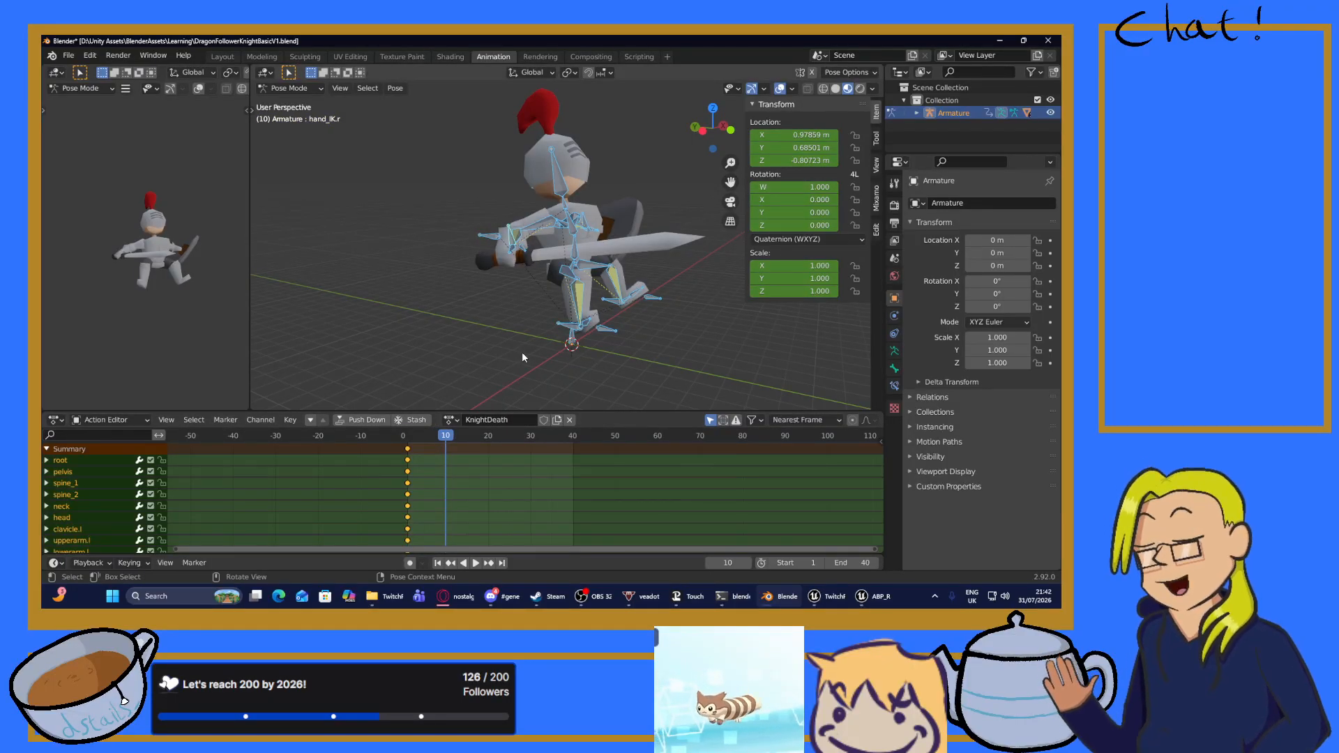
key("i")
left_click(522, 352)
Try lowering the pelvis bone alone along global Z at frame 10, and clear its location again.
middle_click_drag(512, 353, 691, 338)
left_click(553, 264)
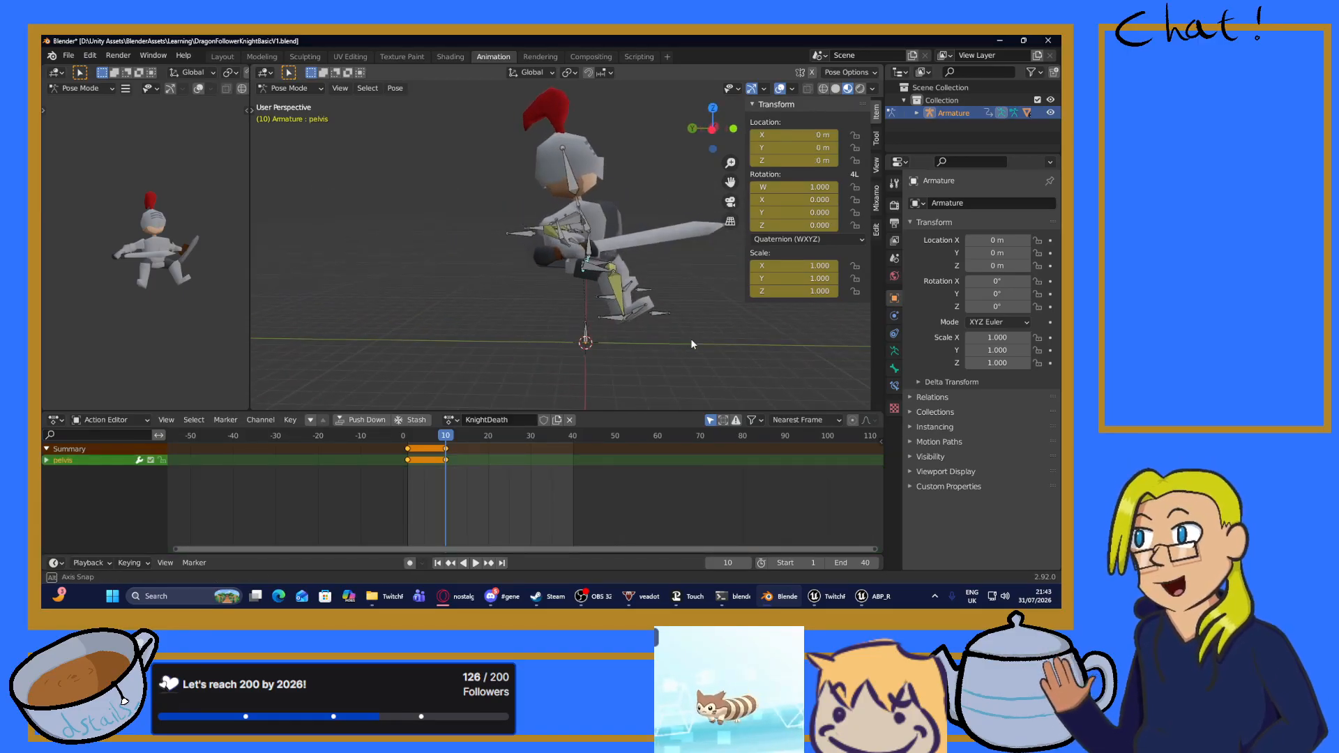
key("g")
key("z")
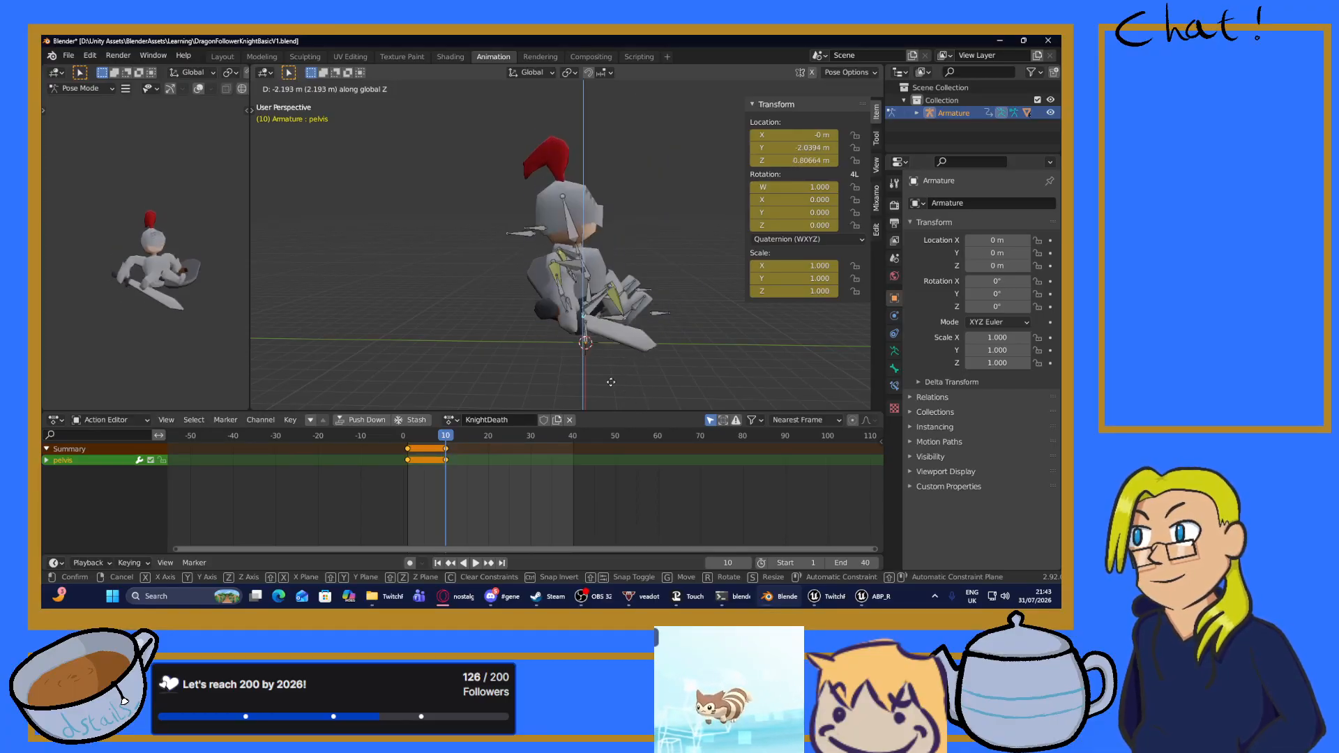
left_click(607, 406)
middle_click_drag(607, 406, 517, 342)
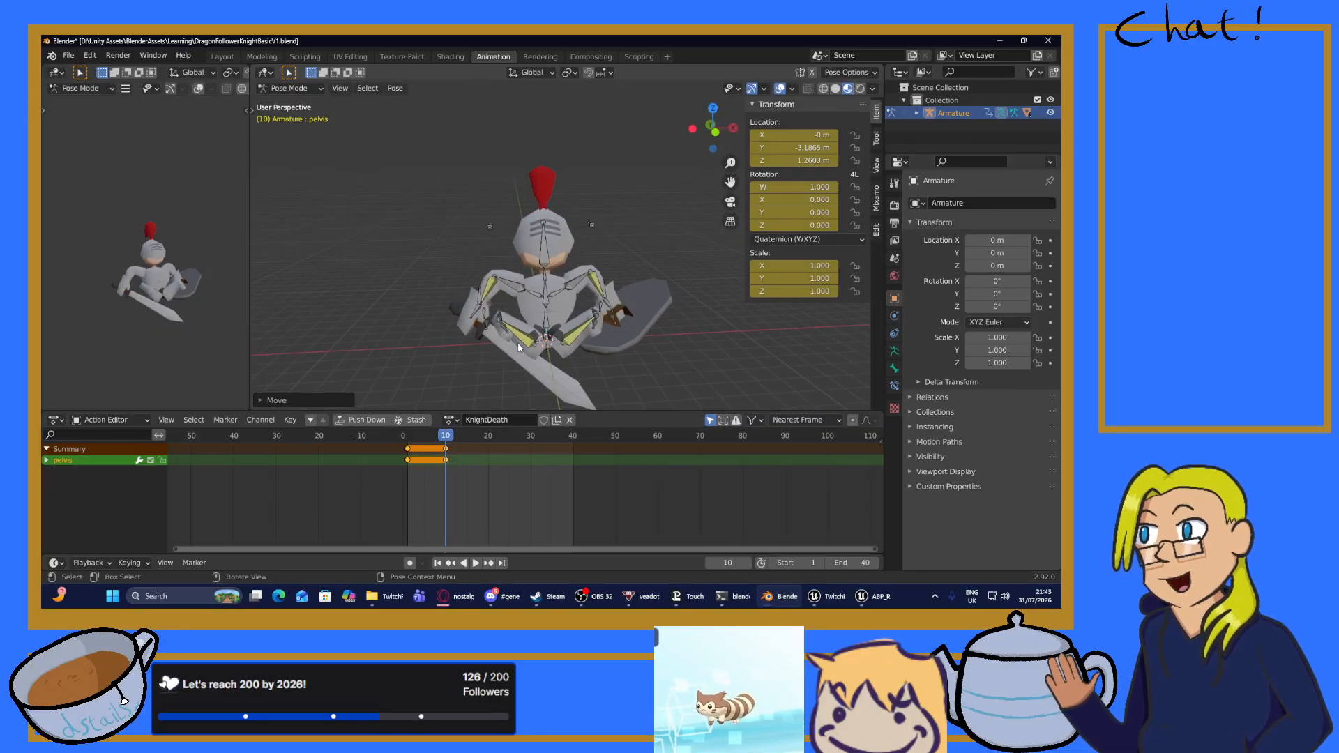
key("alt+g")
Lower the pelvis together with the foot IK, leg target, hand IK and arm target bones along global Z at frame 10.
middle_click_drag(553, 300, 568, 274)
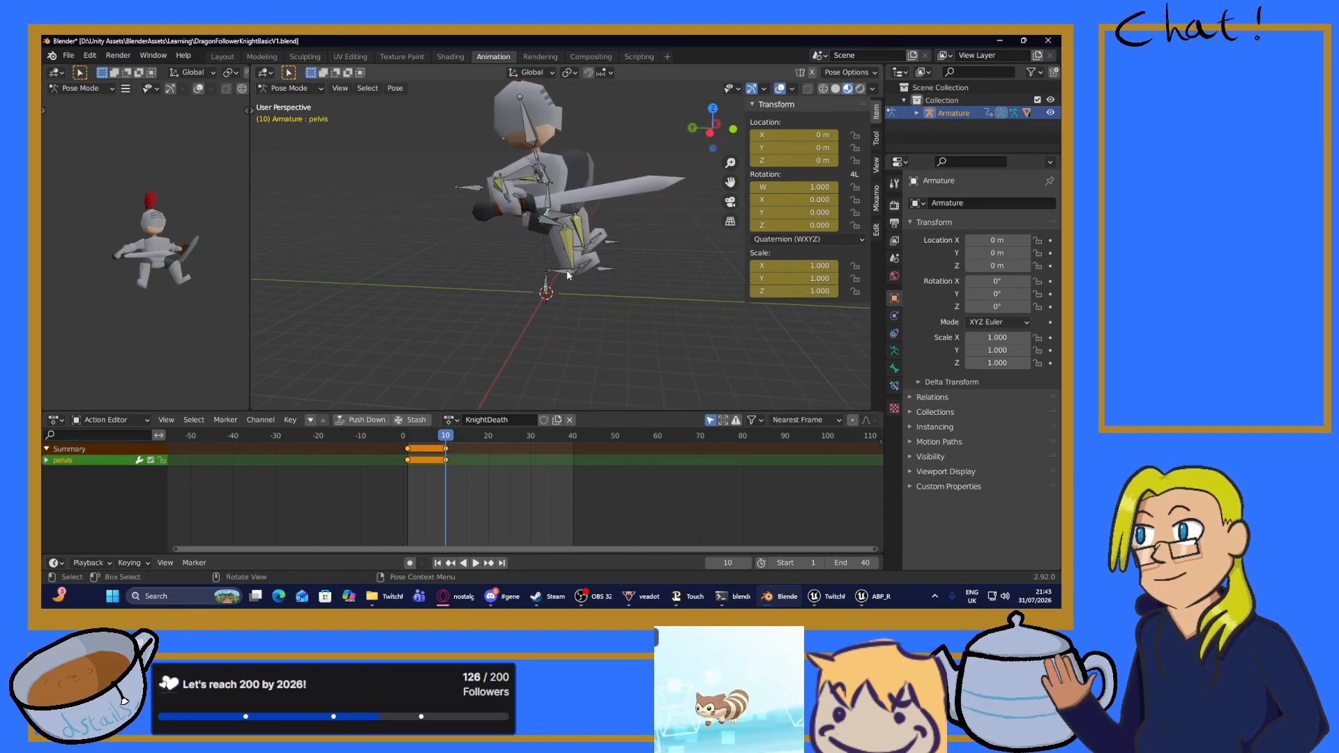
left_click(568, 274, "shift")
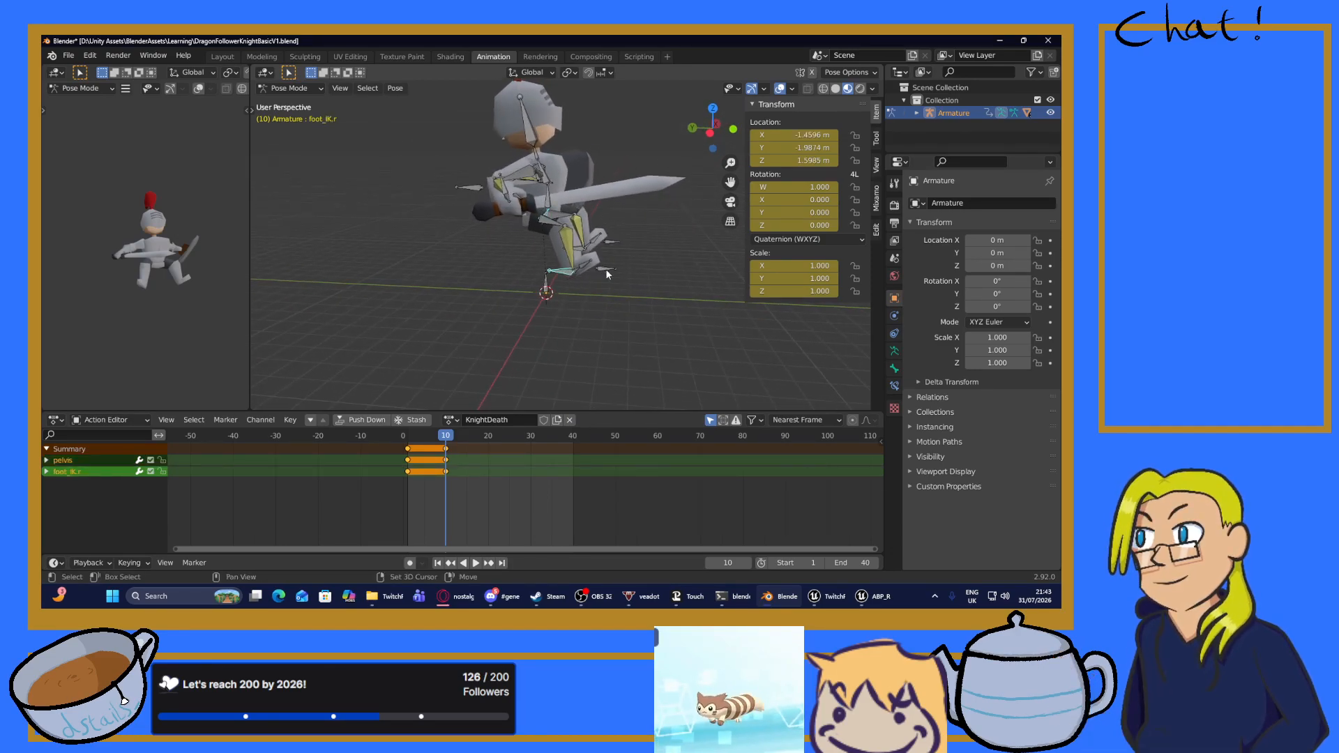
left_click(605, 269, "shift")
left_click(615, 245, "shift")
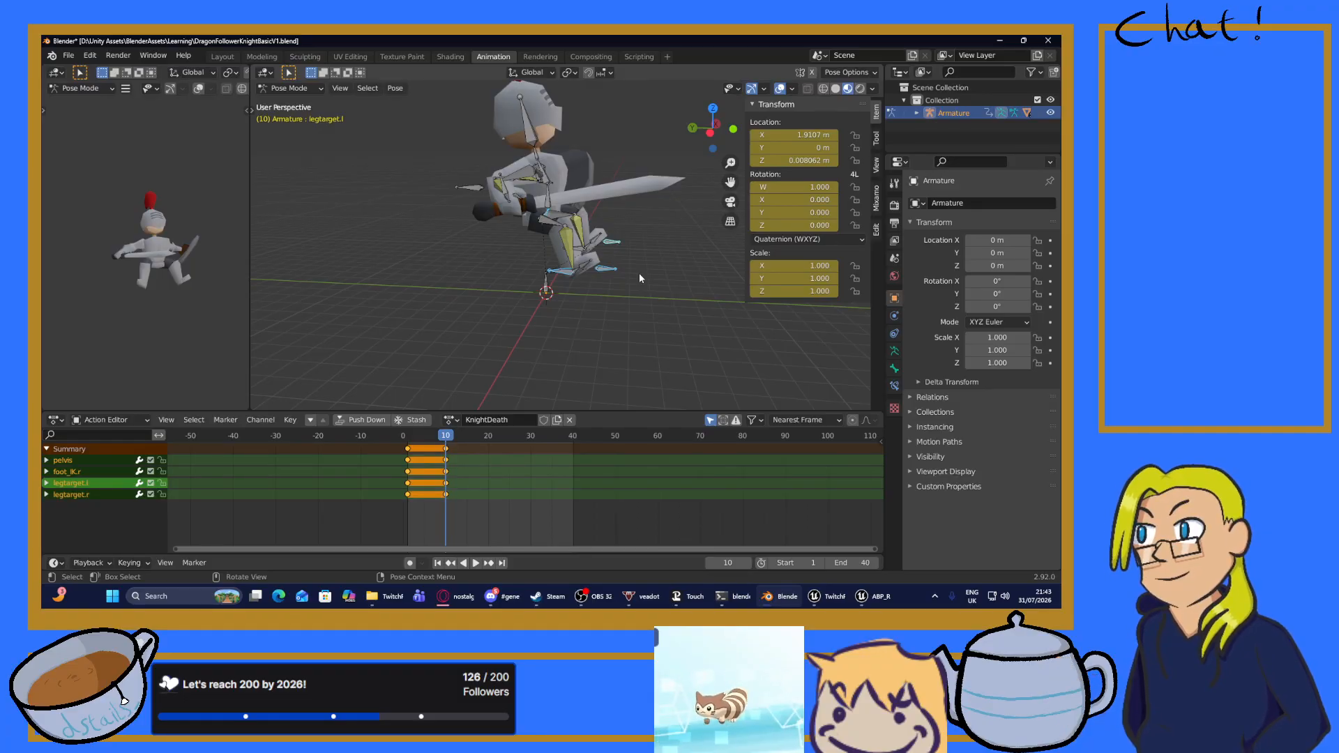
middle_click_drag(639, 274, 589, 237)
left_click(576, 242)
left_click(518, 258, "shift")
left_click(476, 244, "shift")
left_click(497, 242, "shift")
left_click(507, 218, "shift")
key("g")
key("z")
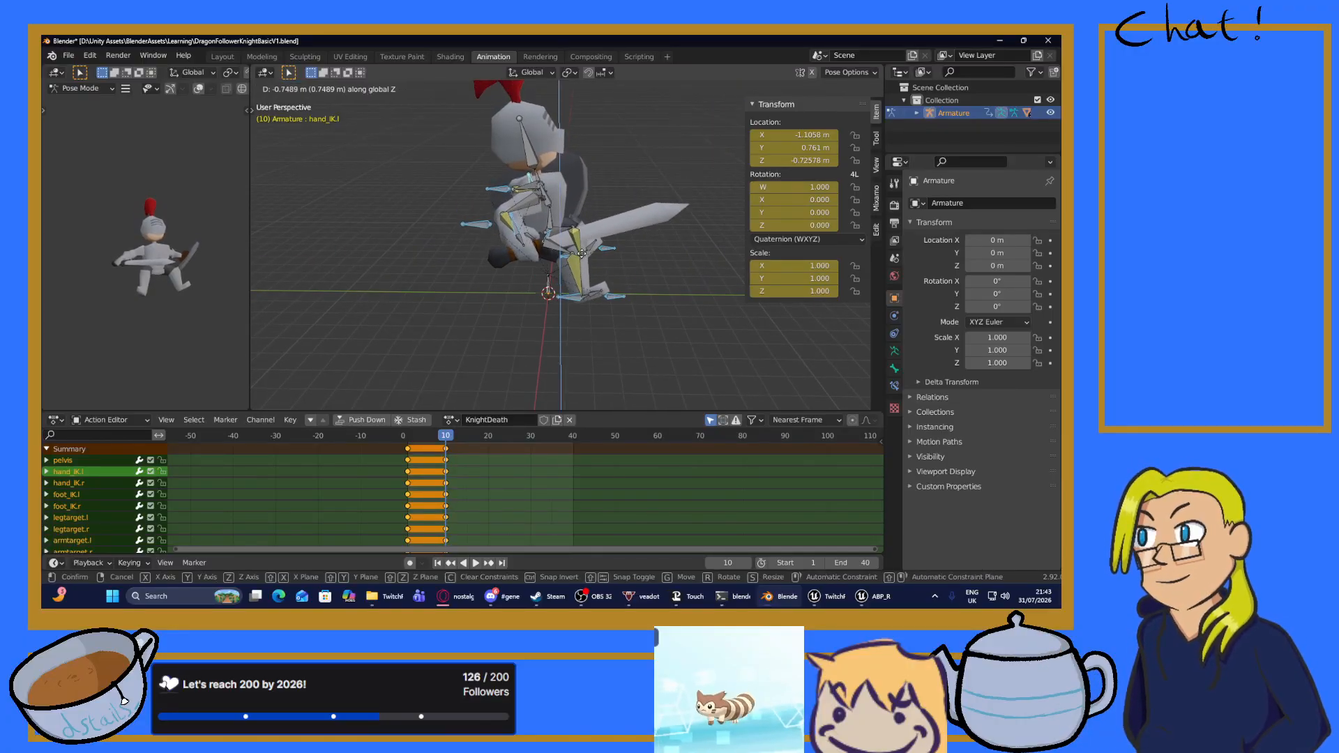
left_click(549, 258)
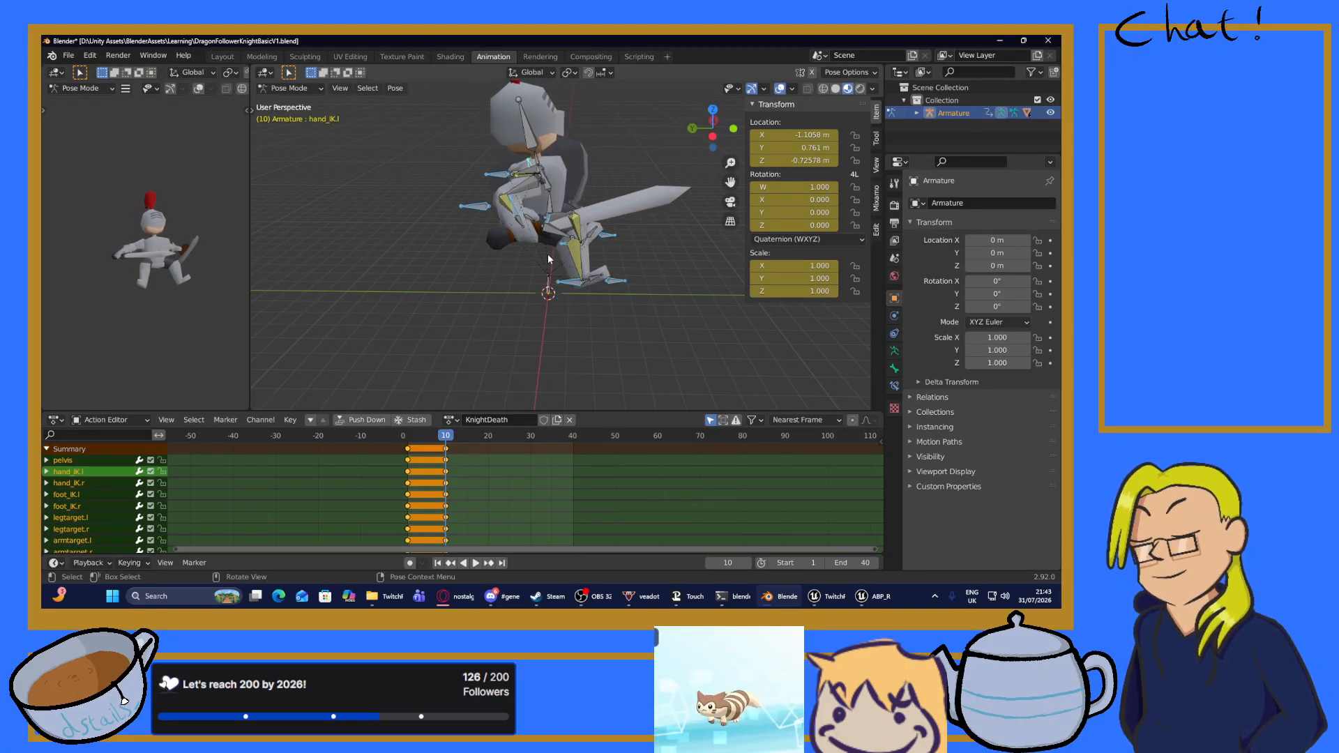
key("g")
key("z")
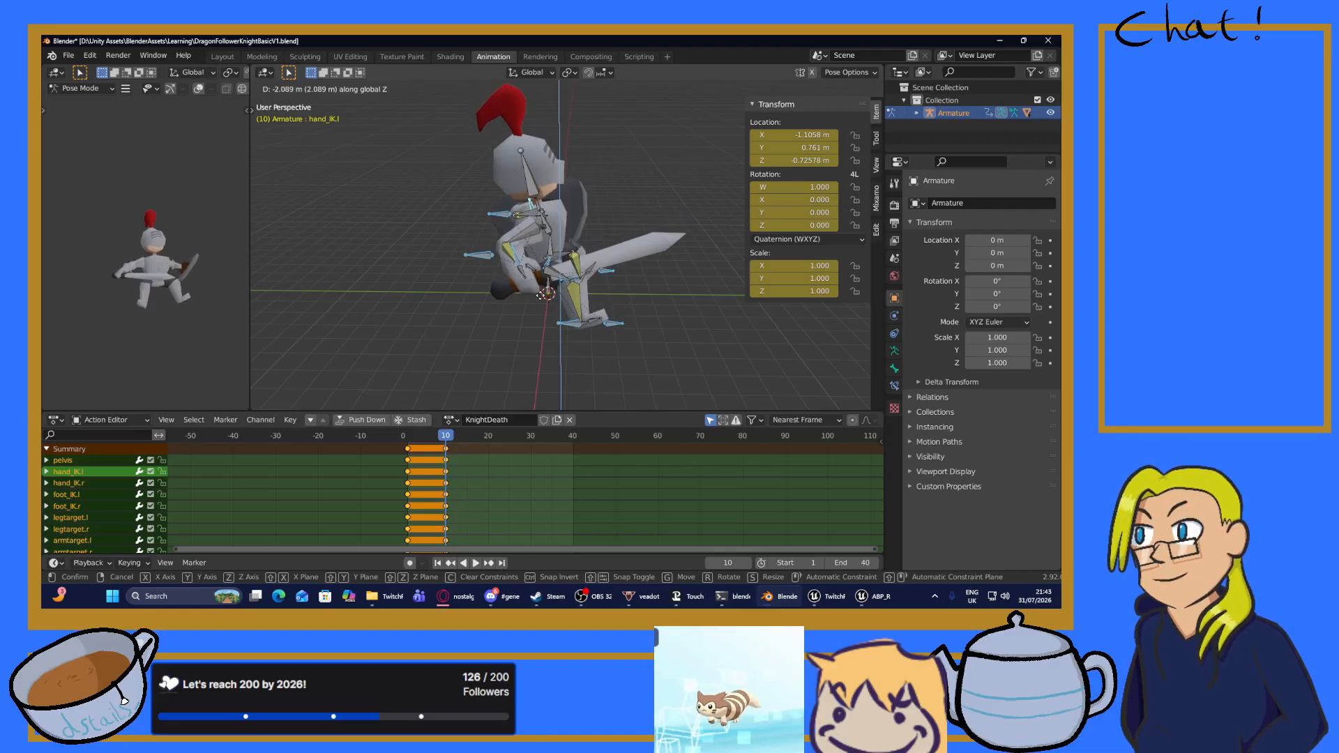
left_click(551, 296)
Fine-tune the height of the pelvis together with the selected IK and target bones along global Z at frame 10.
middle_click_drag(544, 293, 552, 355)
scroll(570, 297, "up", 4)
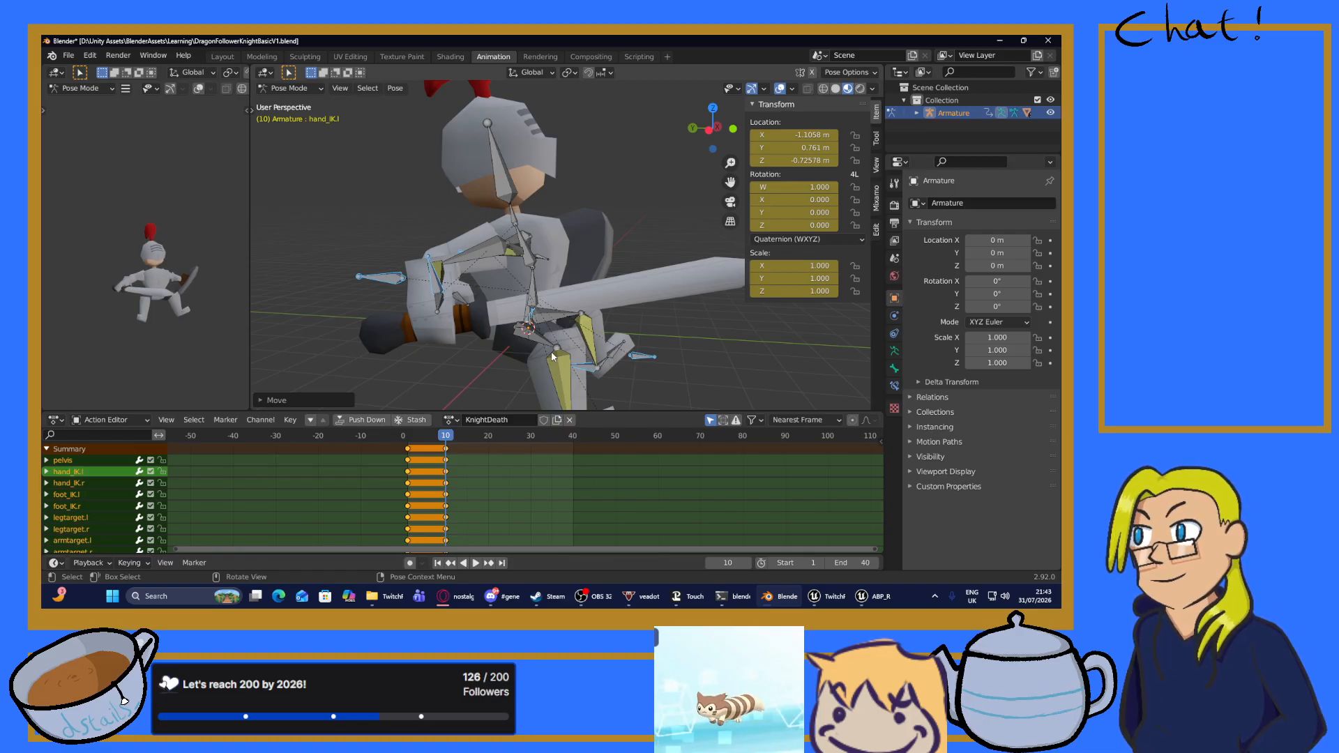
key("z")
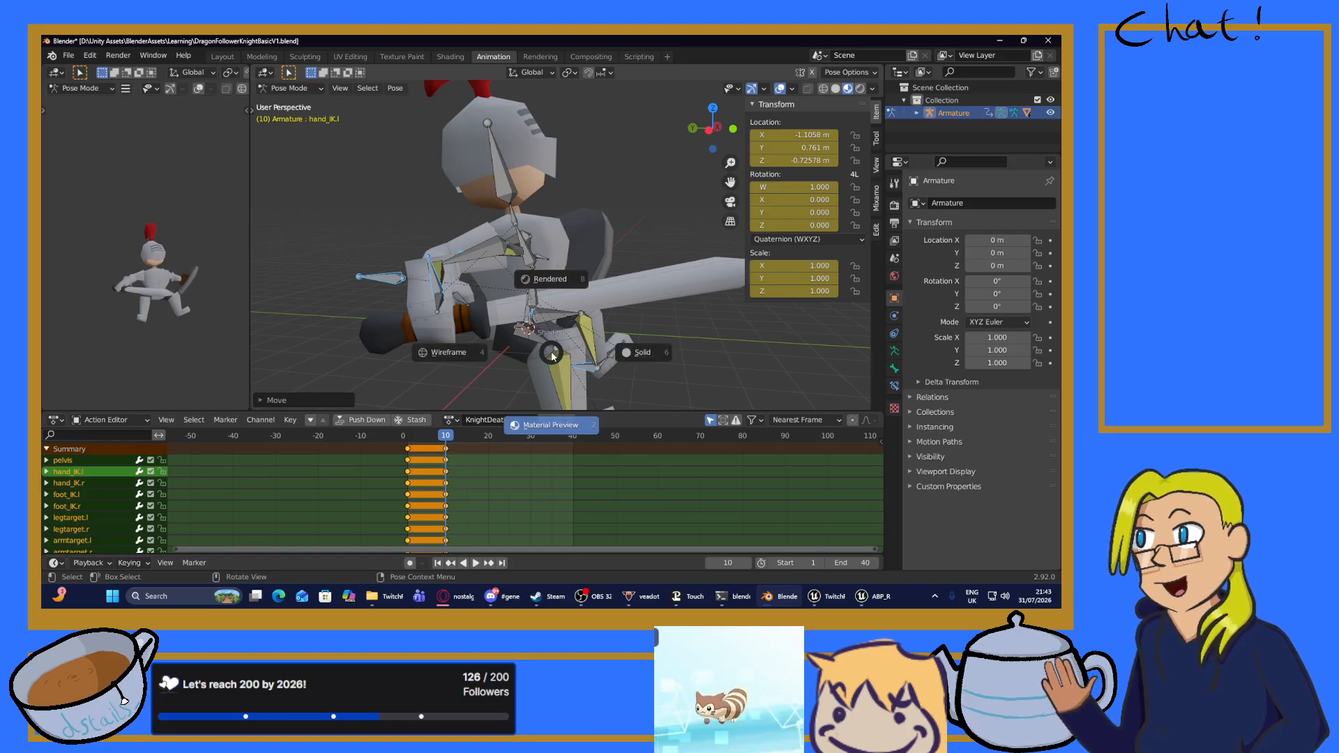
key("Escape")
key("g")
key("z")
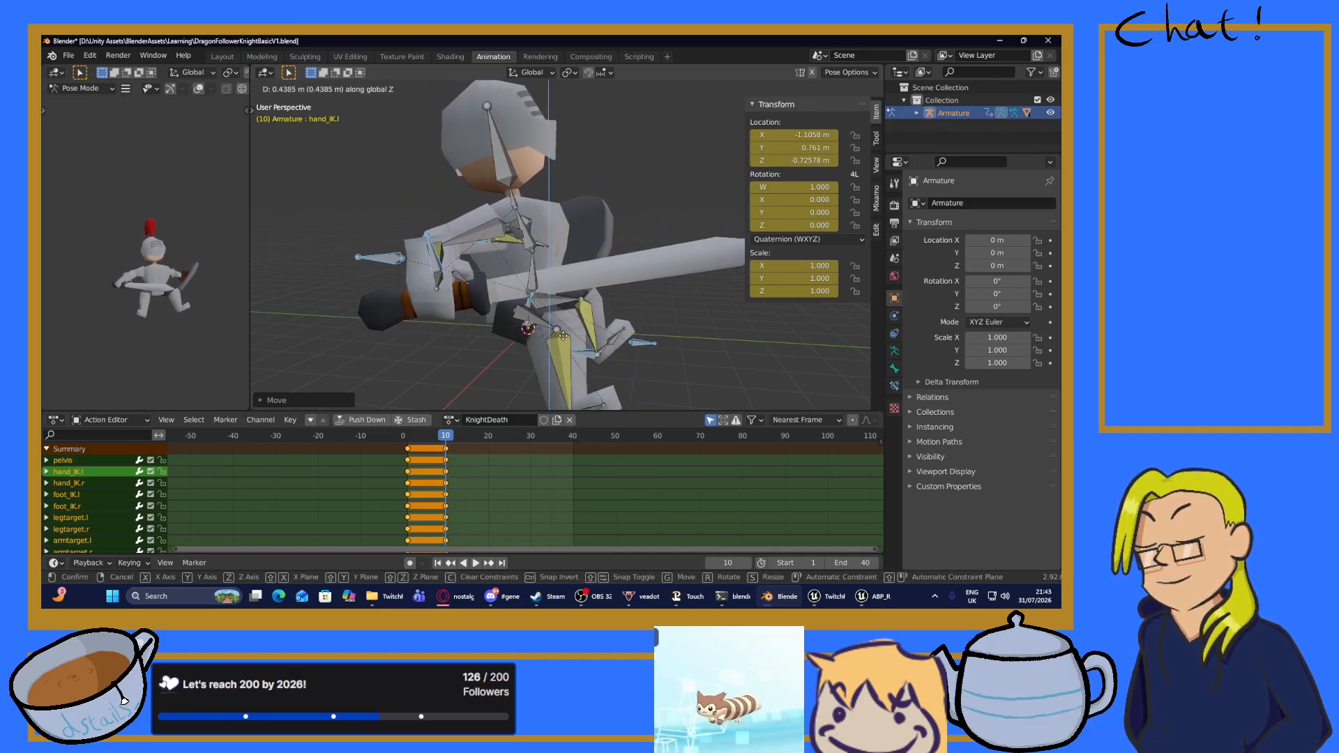
left_click(563, 350)
middle_click_drag(712, 336, 584, 332)
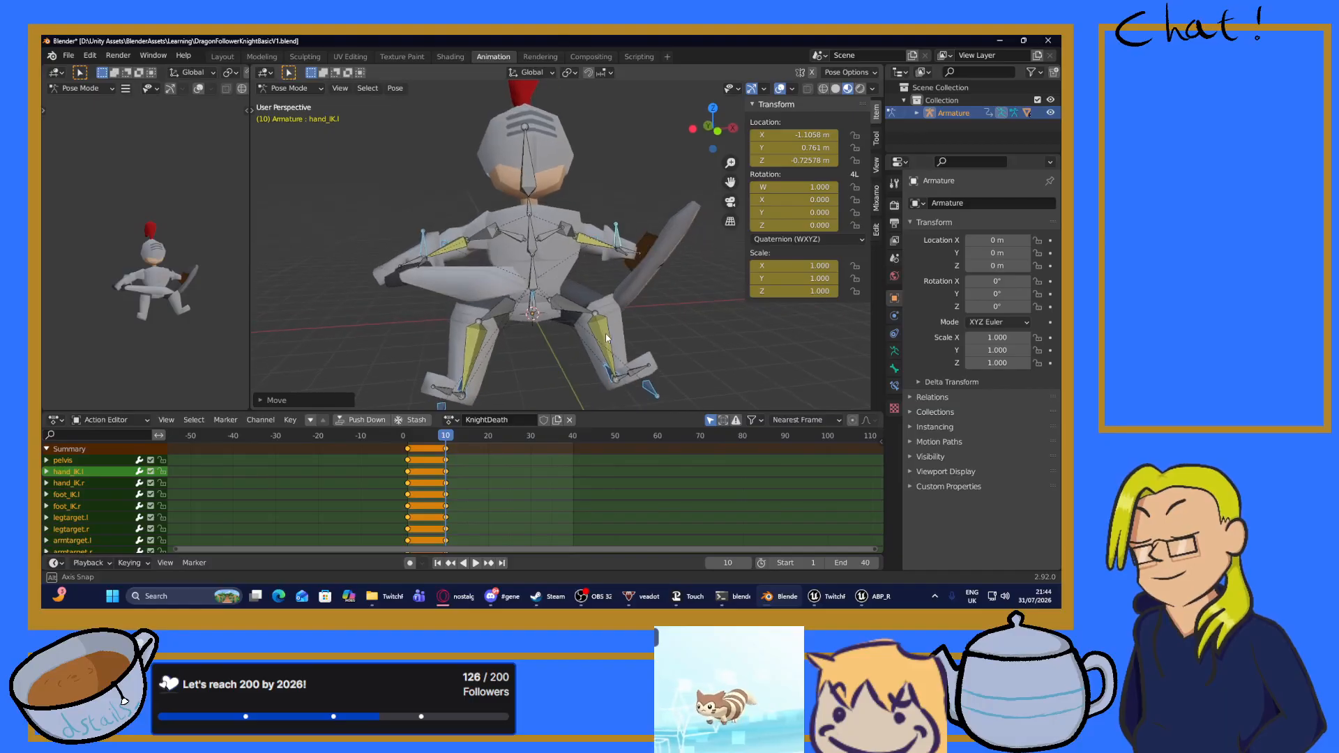
scroll(580, 335, "down", 4)
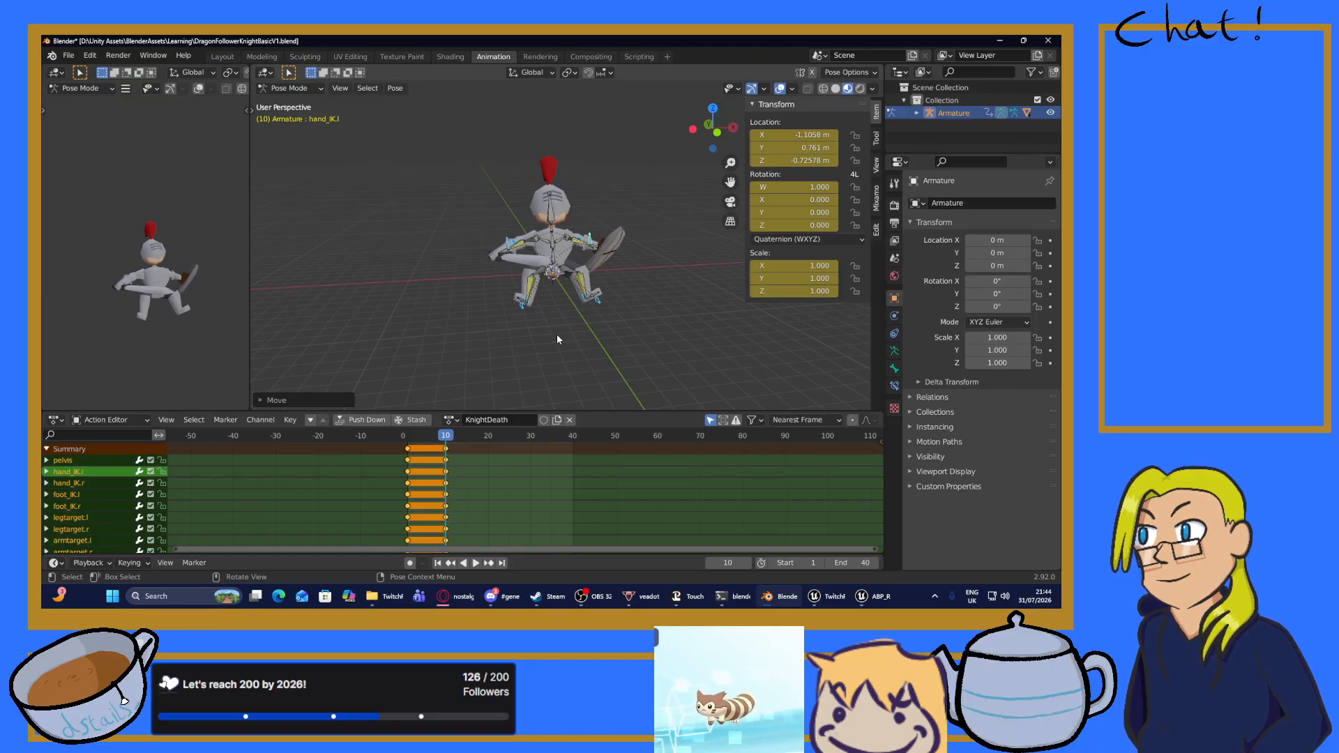
Raise both foot IK and leg target bones about 1.2 m along global Z at frame 10.
middle_click_drag(555, 328, 496, 341)
scroll(697, 322, "up", 3)
left_click(501, 327)
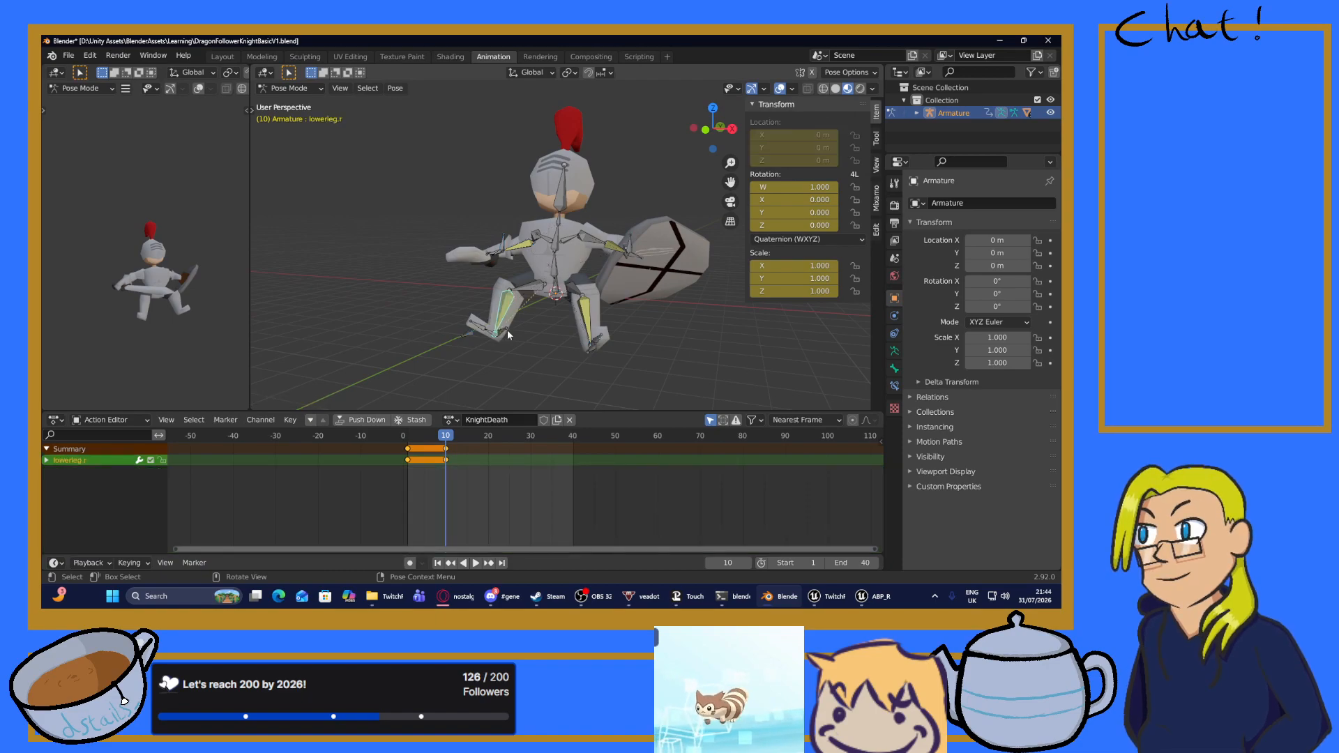
left_click(504, 330)
left_click(467, 331, "shift")
middle_click_drag(701, 390, 601, 333)
left_click(622, 343, "shift")
left_click(601, 332, "shift")
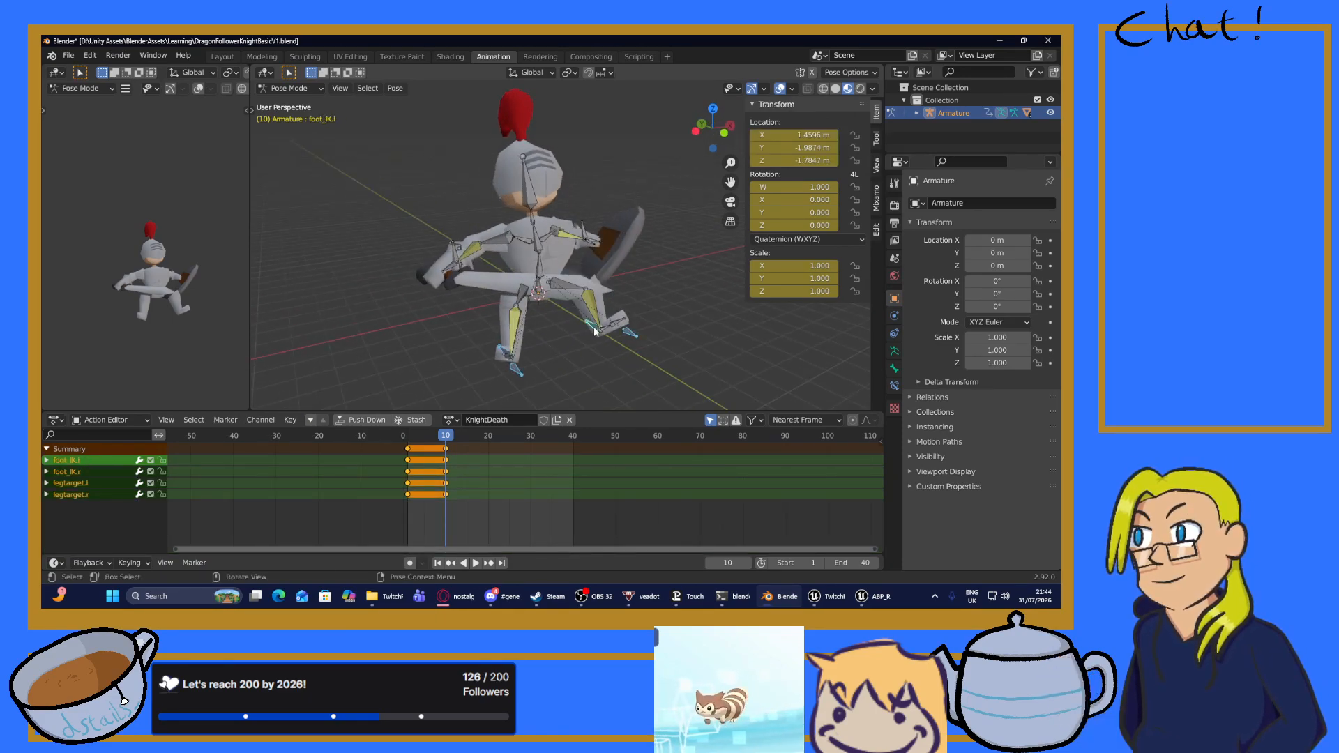
key("g")
key("z")
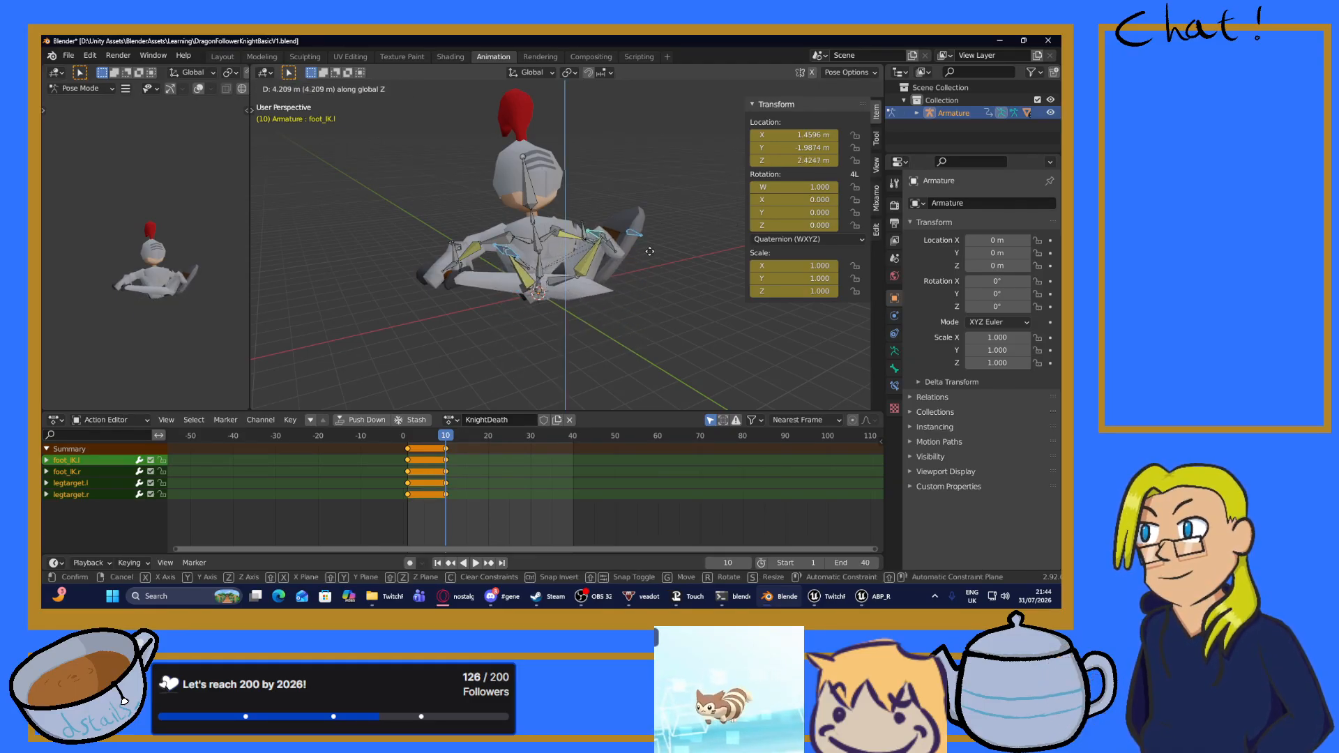
left_click(614, 327)
Move both foot IK and leg target bones about 1 m in negative global Y and raise them about 0.5 m more.
middle_click_drag(614, 328, 482, 310)
key("g")
key("z")
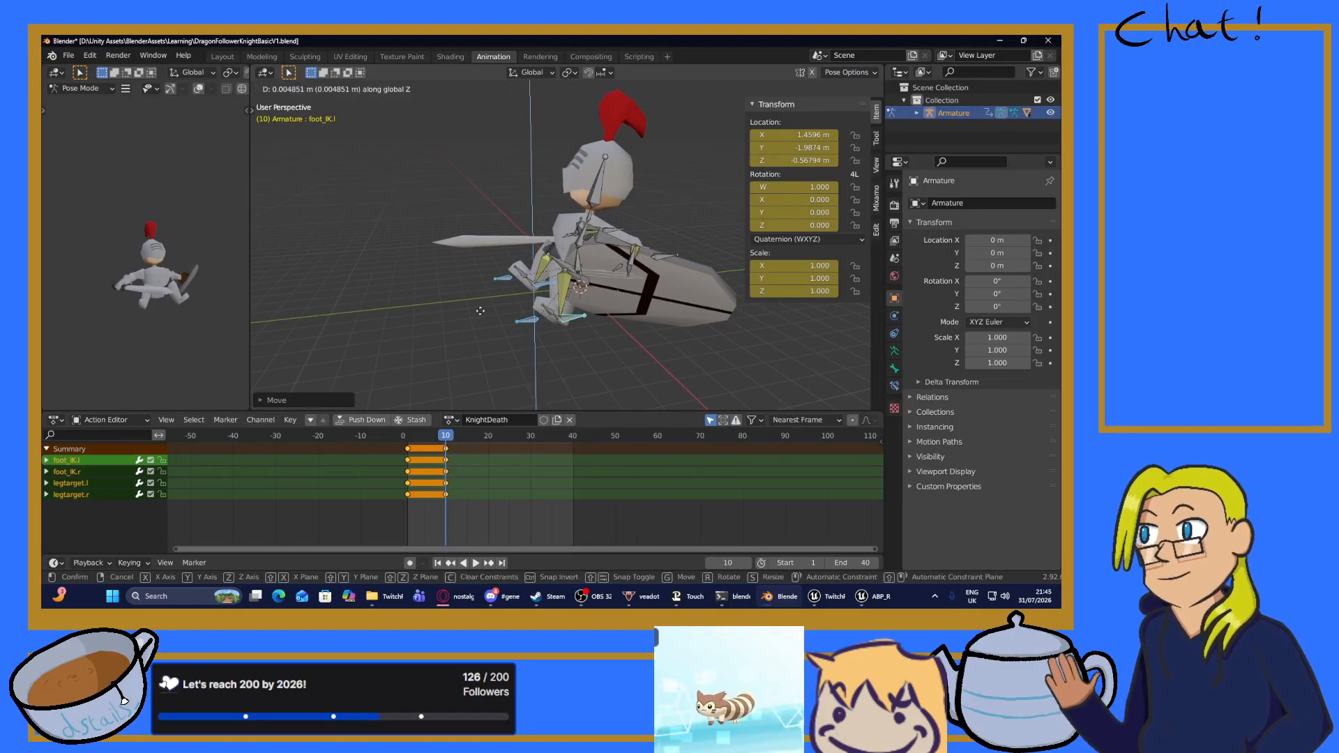
left_click(476, 310)
key("g")
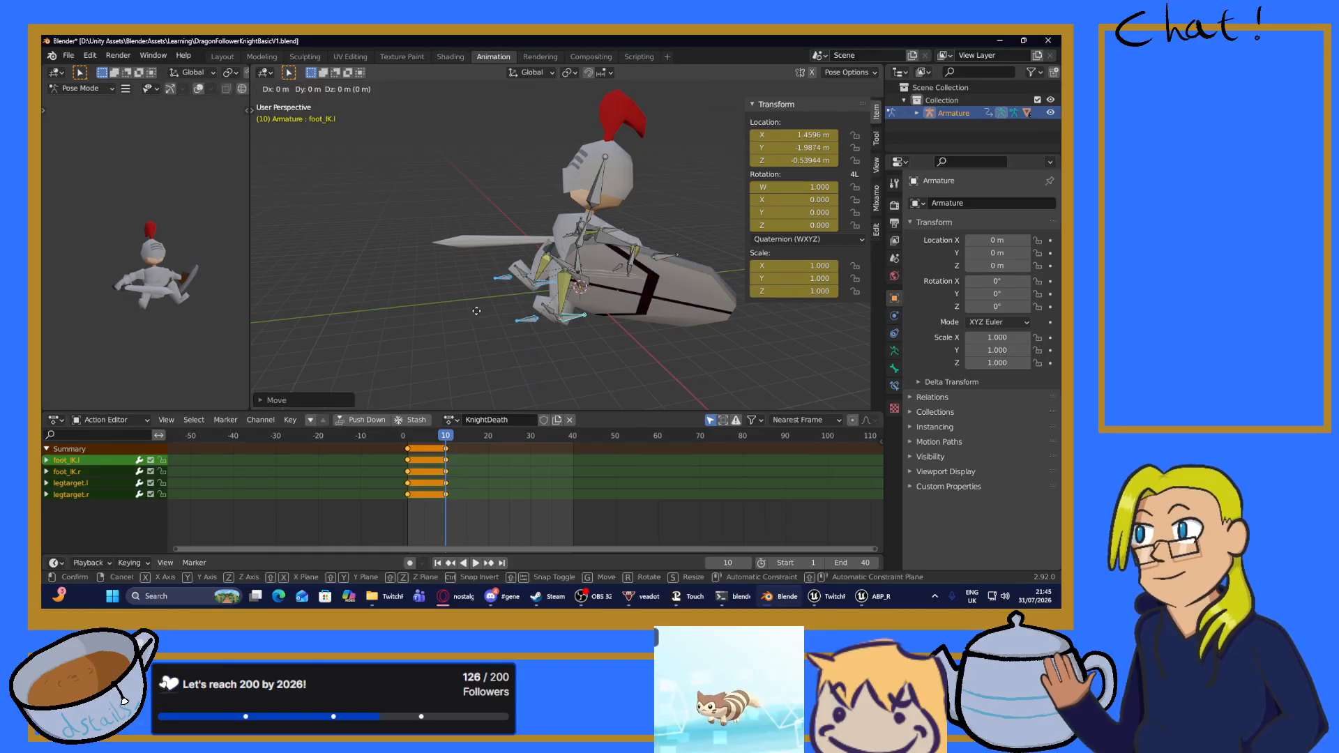
key("y")
left_click(454, 310)
middle_click_drag(453, 310, 596, 280)
key("g")
key("z")
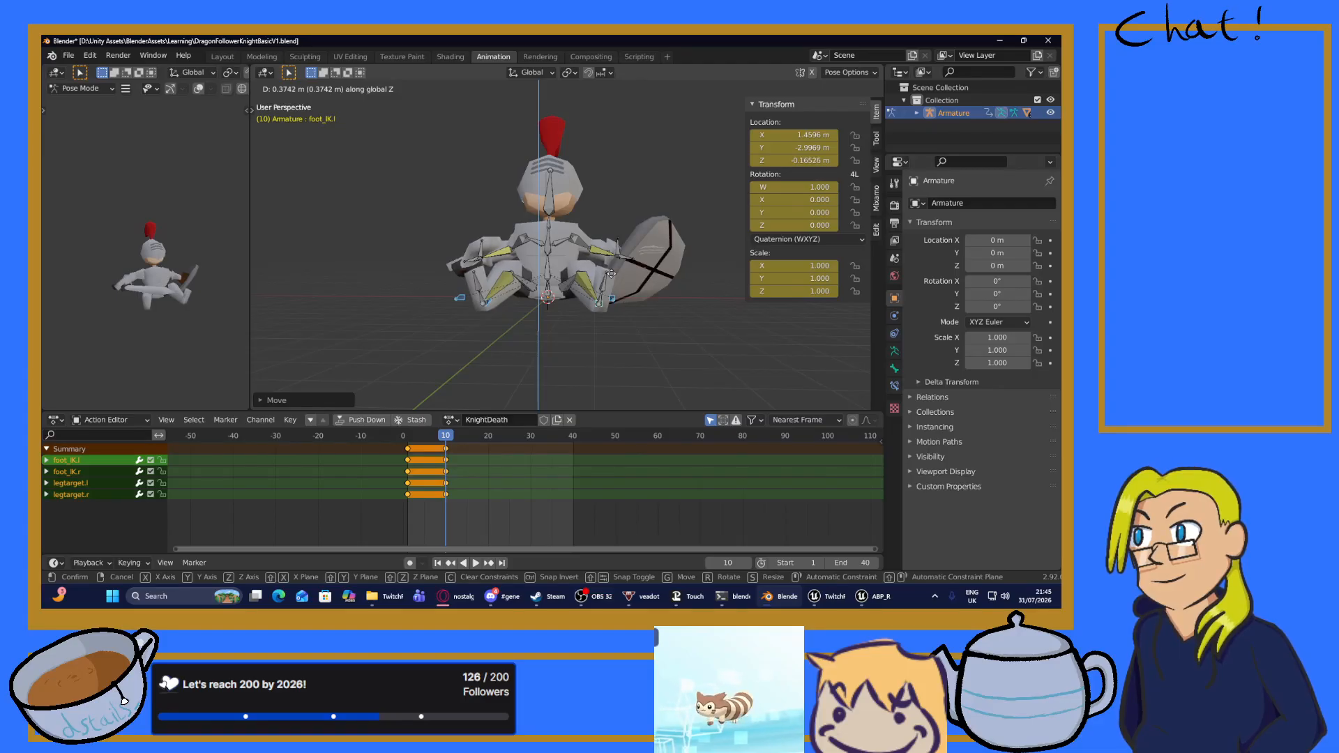
left_click(618, 275)
middle_click_drag(618, 270, 676, 340)
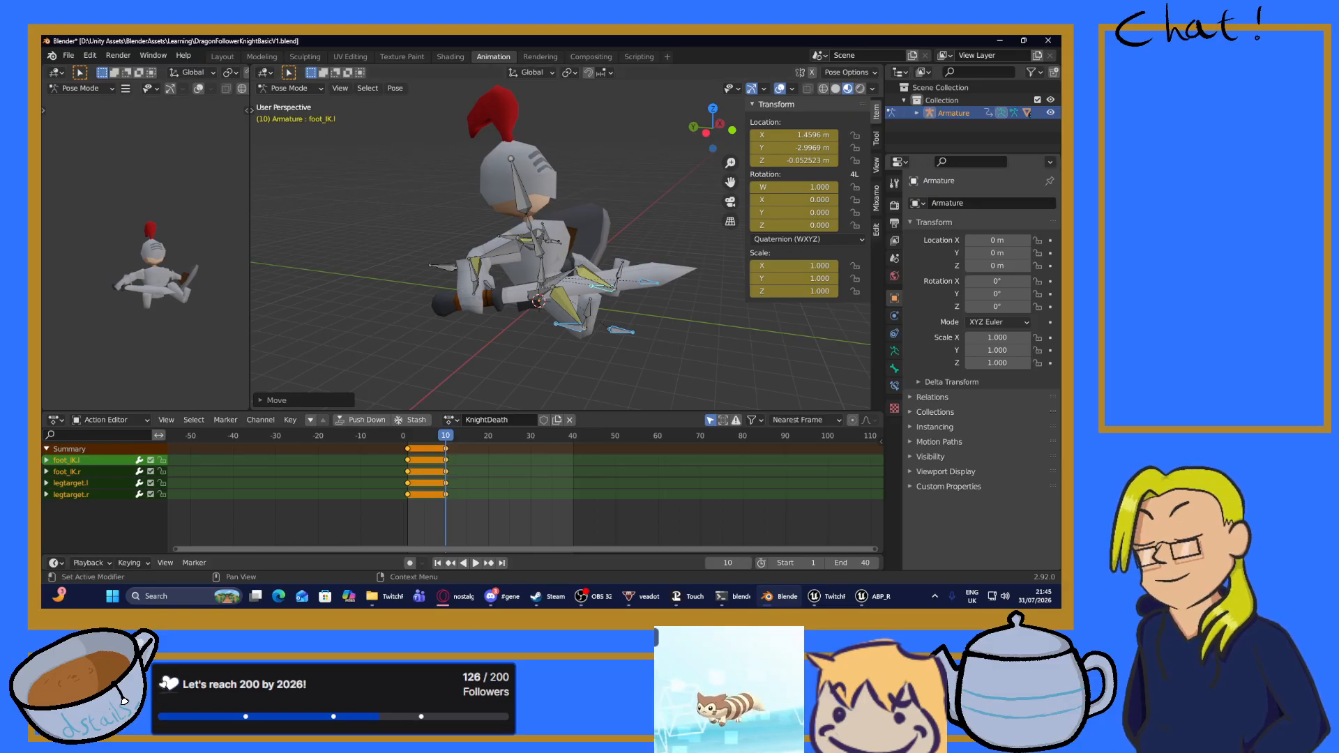
key("super+d")
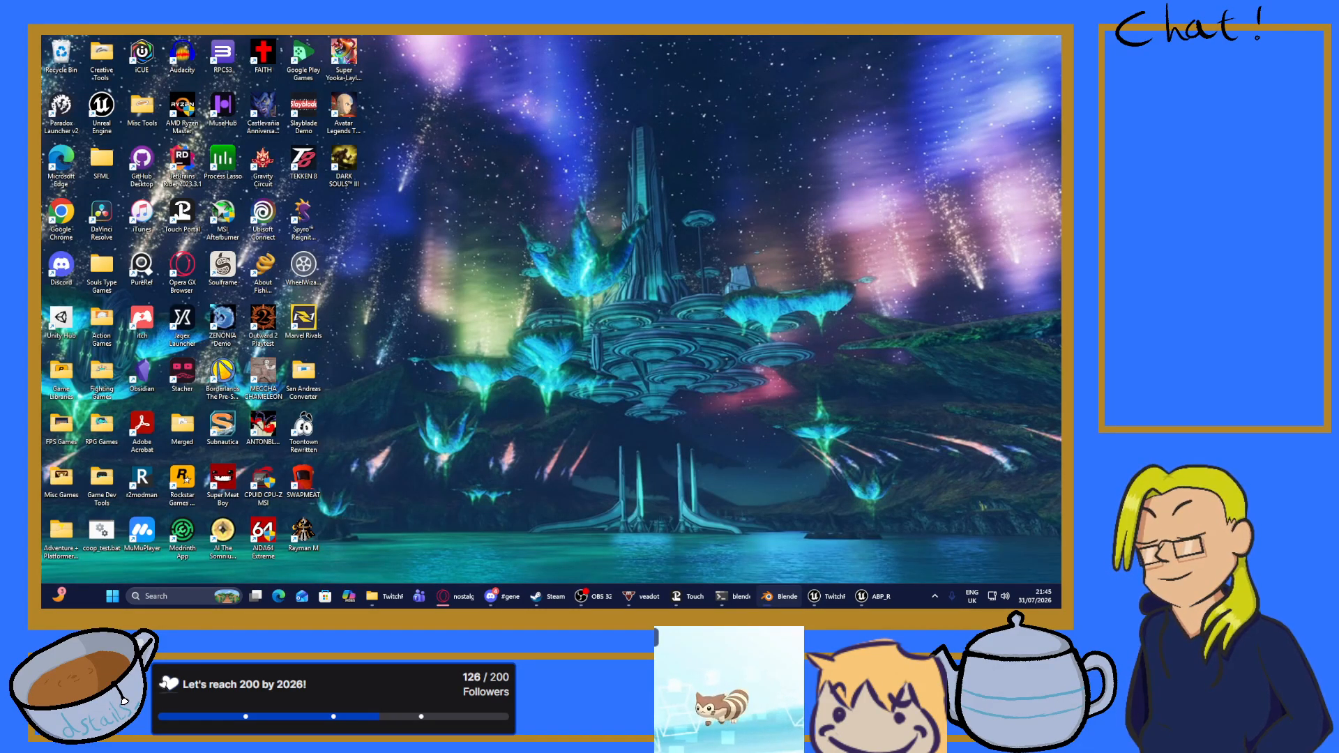
key("super+d")
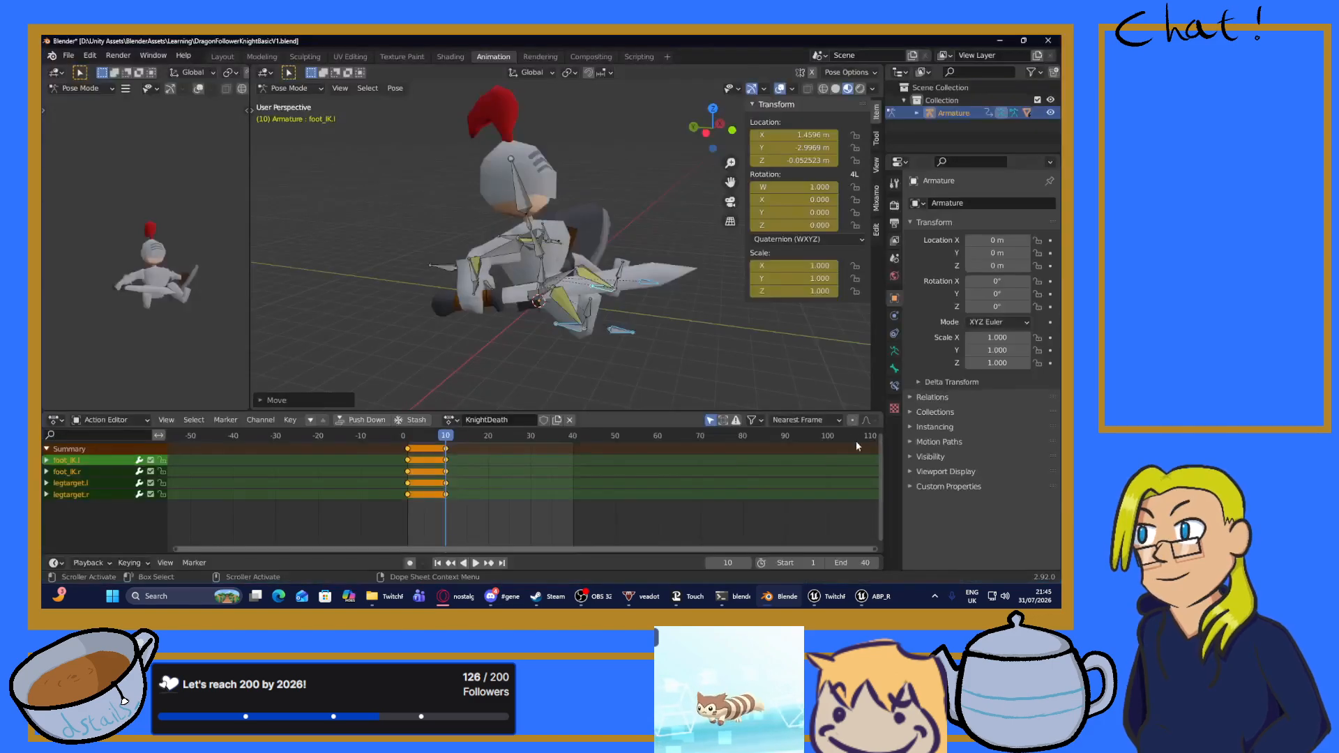
Keyframe location, rotation and scale of all the armature's bones at frame 10.
middle_click_drag(458, 323, 581, 296)
left_click(505, 370)
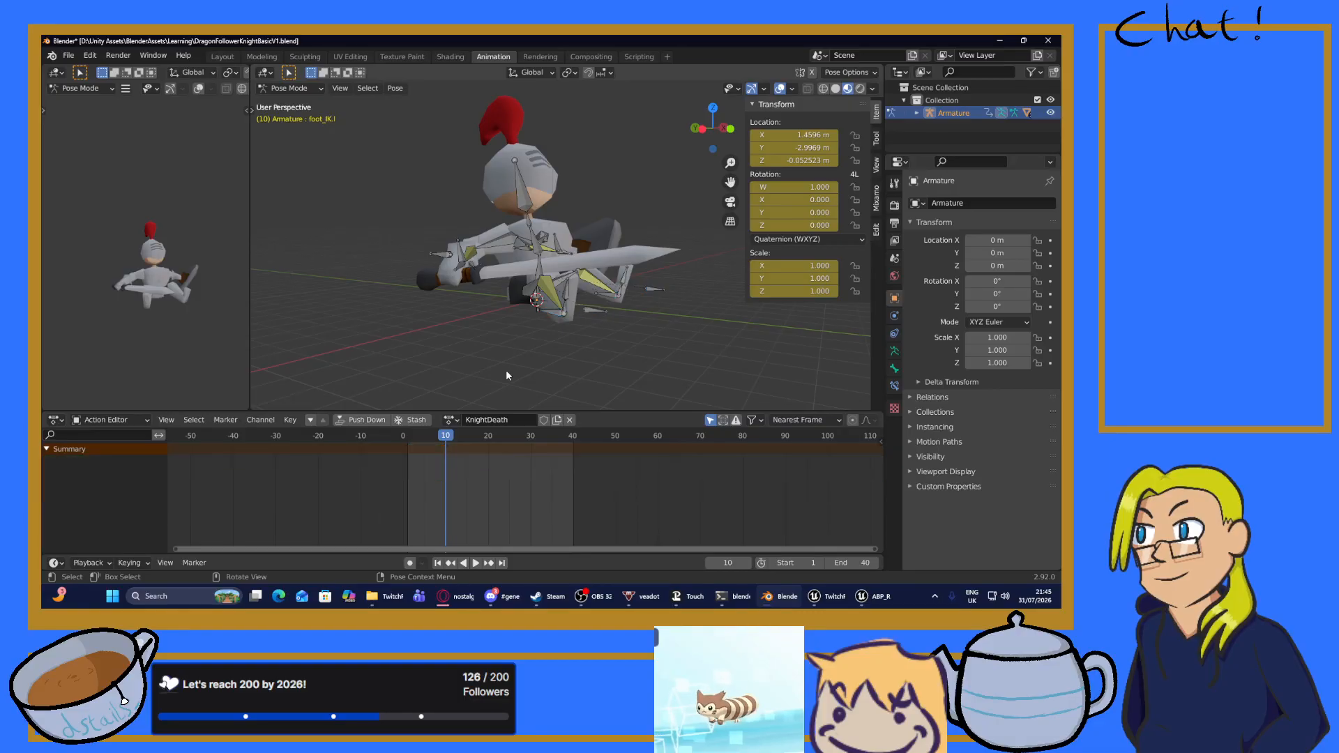
key("a")
key("i")
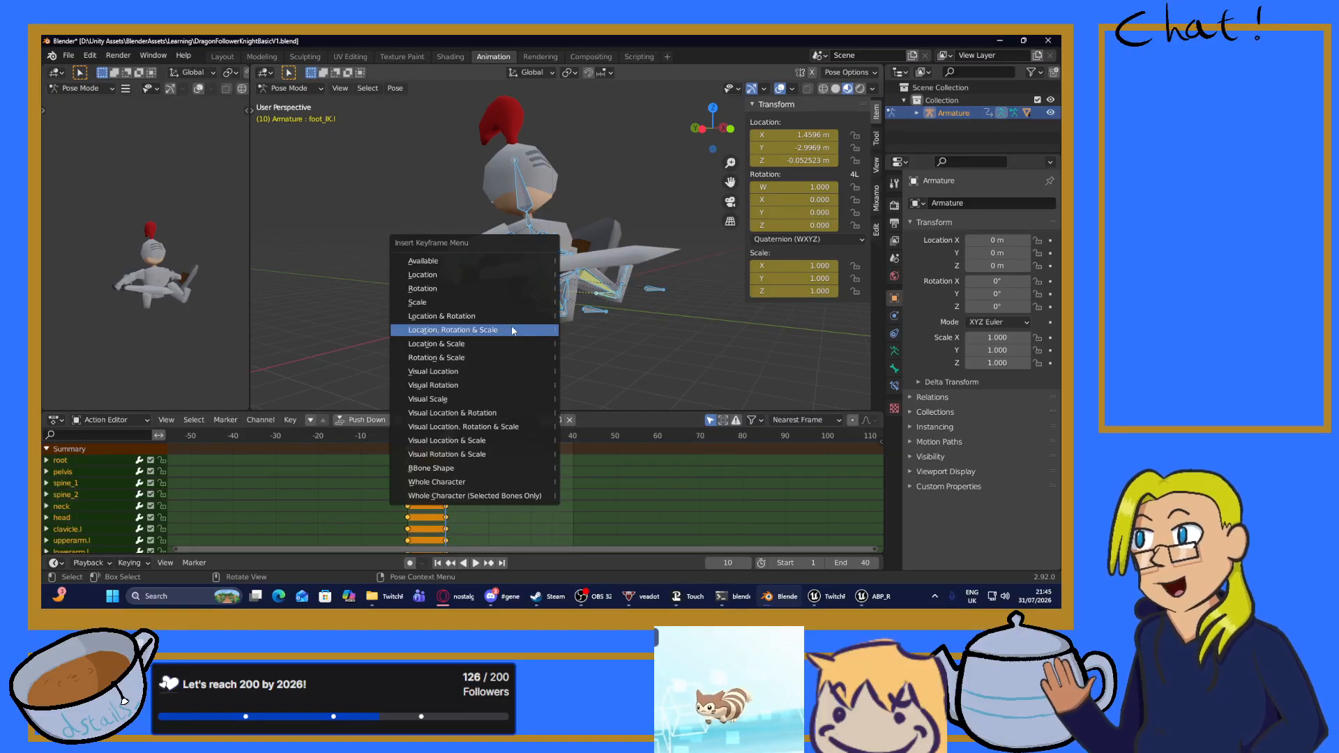
left_click(531, 329)
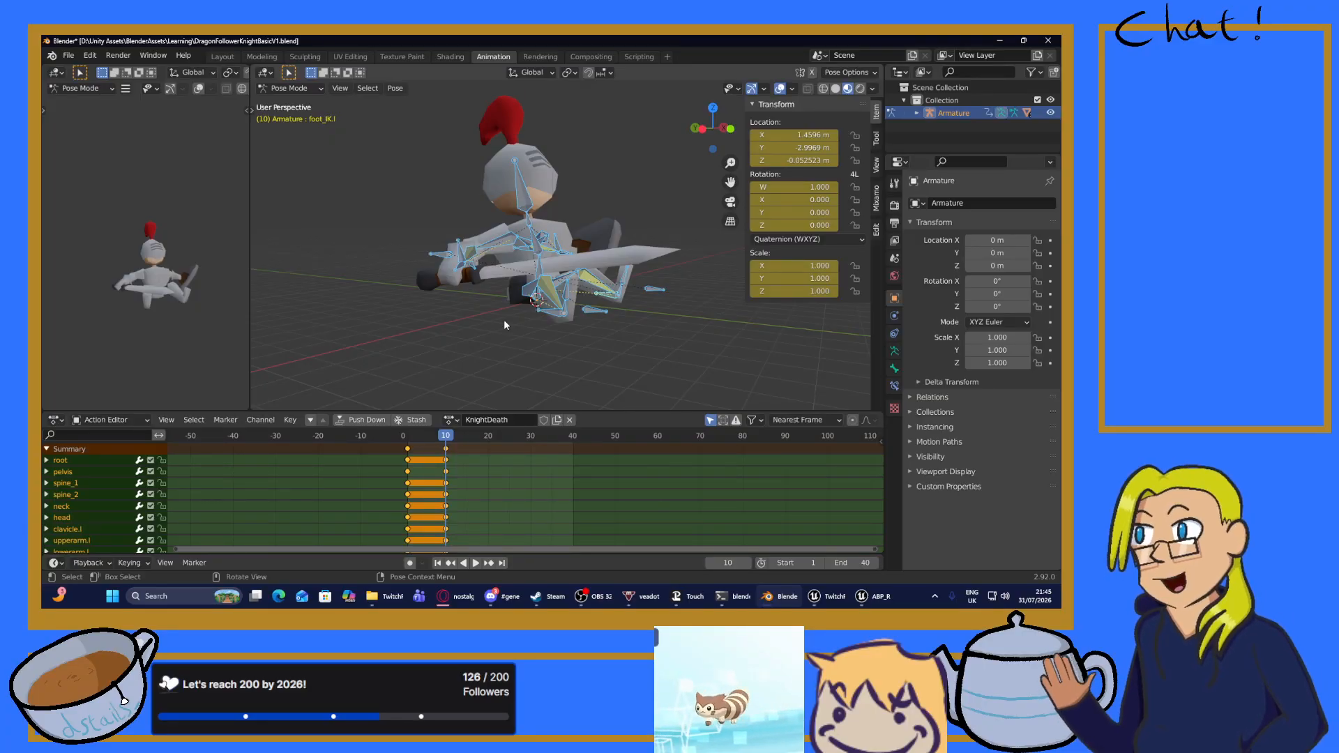
Bend the upper body forward by rotating the spine_2 bone about 36° around global X.
middle_click_drag(505, 325, 562, 333)
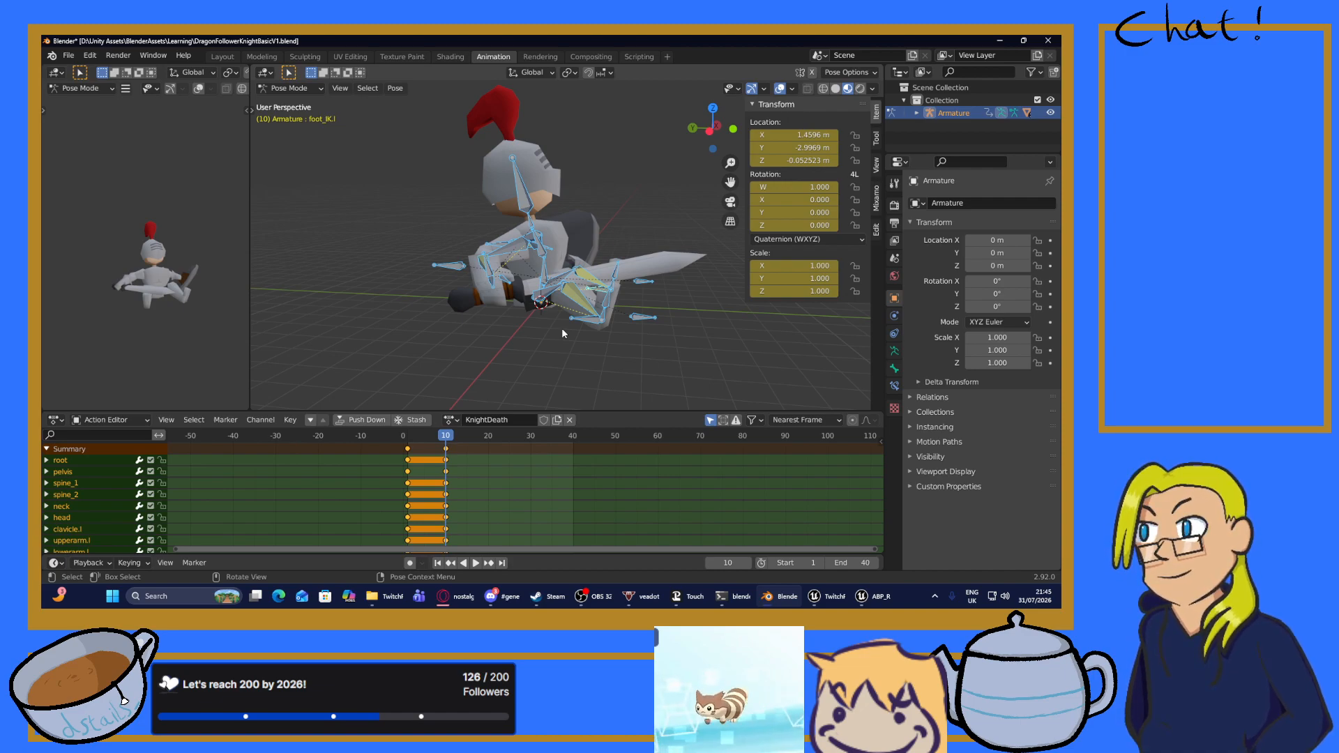
middle_click_drag(562, 333, 514, 313)
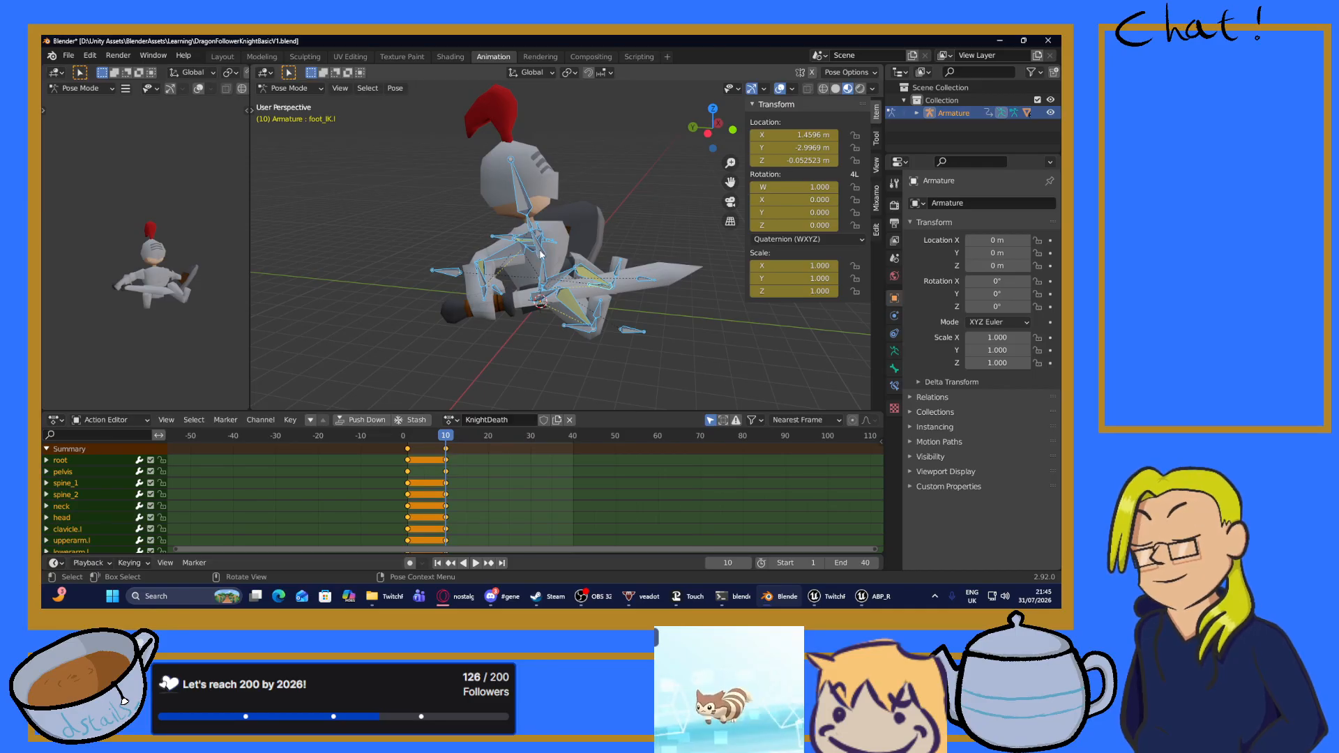
left_click(542, 255)
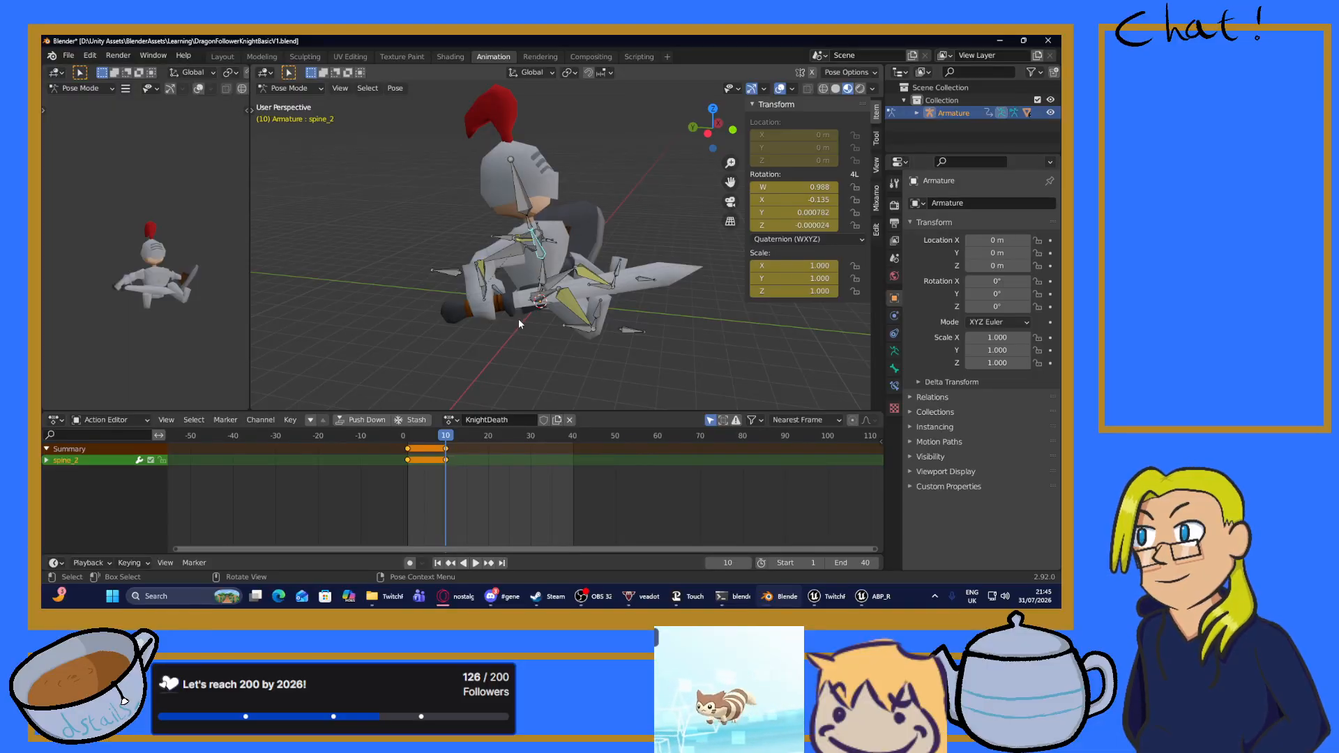
key("r")
key("x")
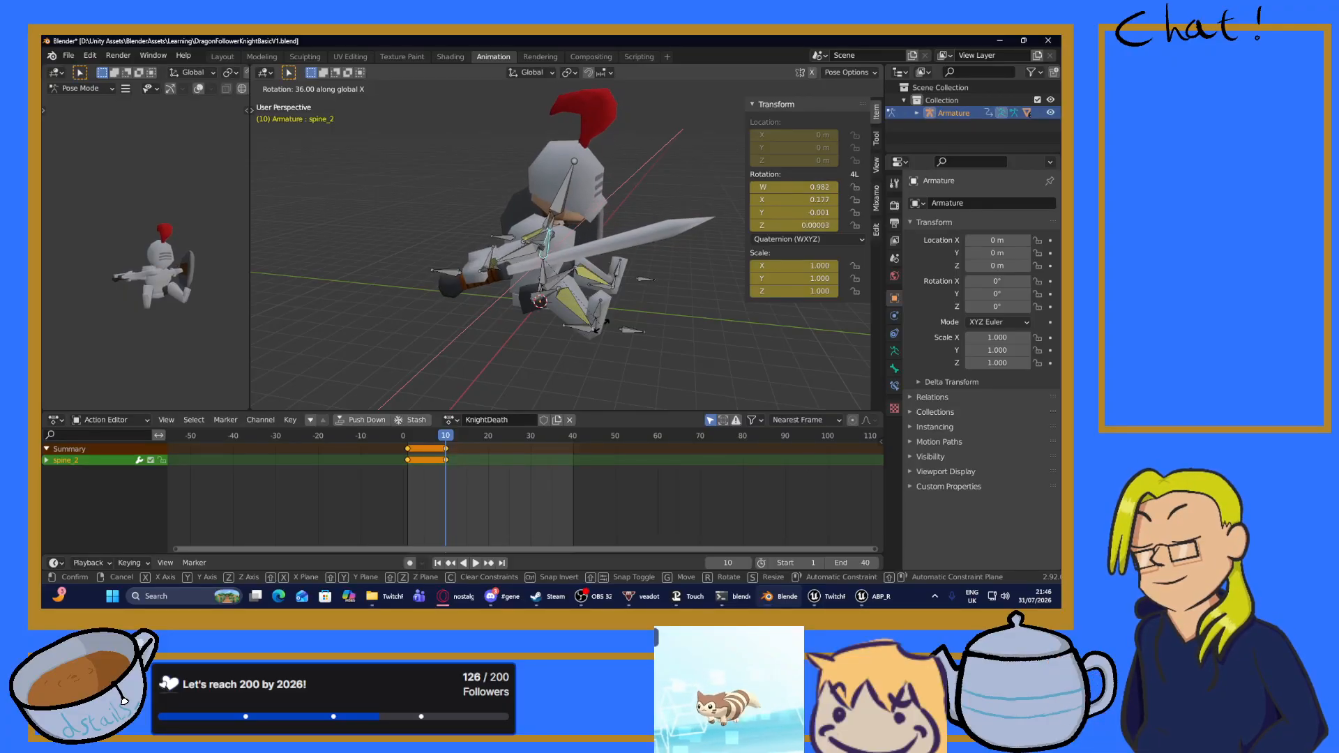
left_click(595, 326)
Try shifting the left and right arm target bones along global Y and along global Z at frame 10.
middle_click_drag(595, 326, 470, 305)
left_click(470, 304)
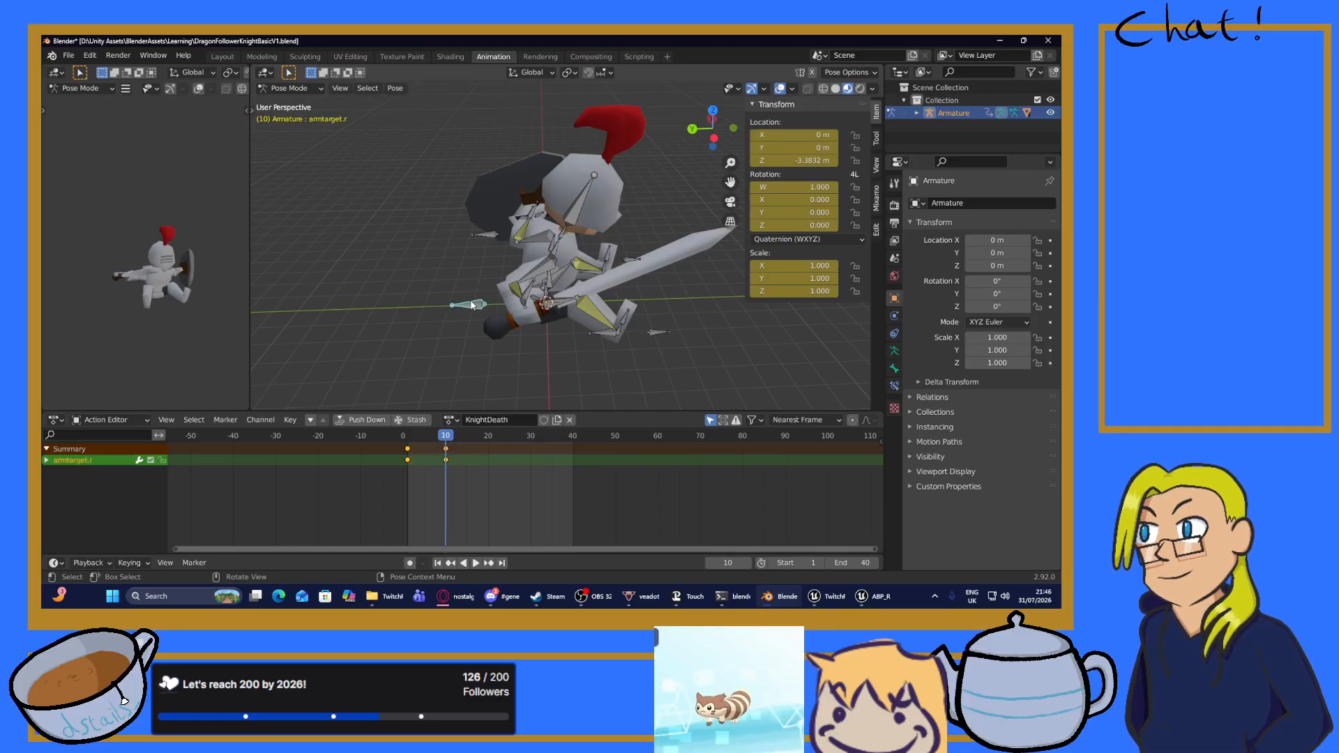
left_click(485, 236, "shift")
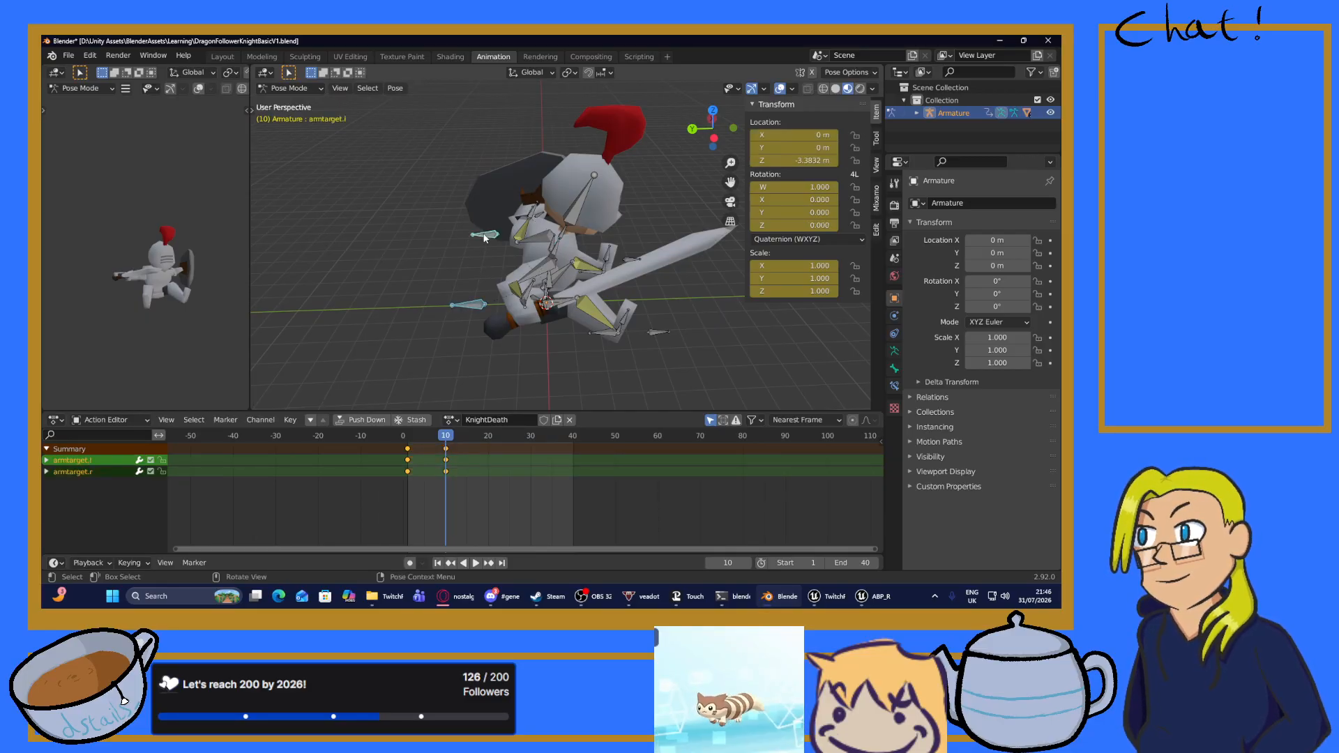
key("g")
key("z")
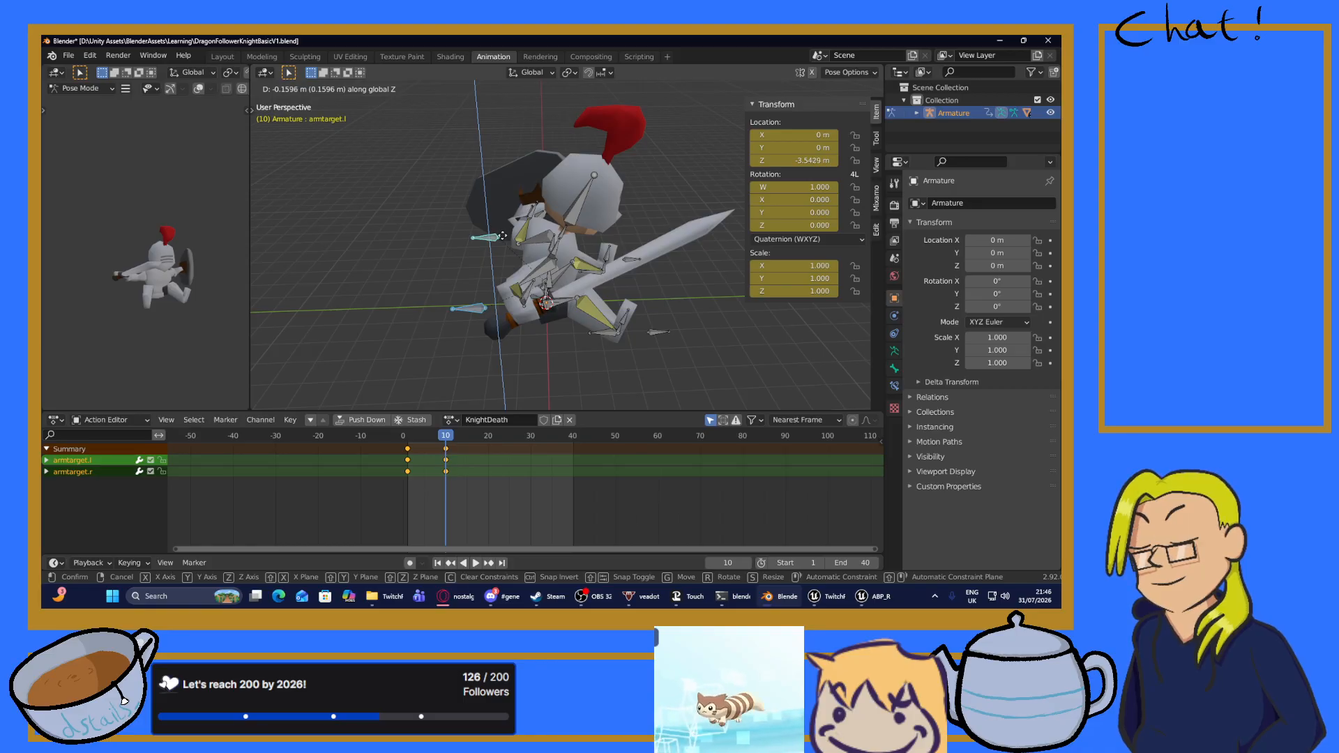
key("y")
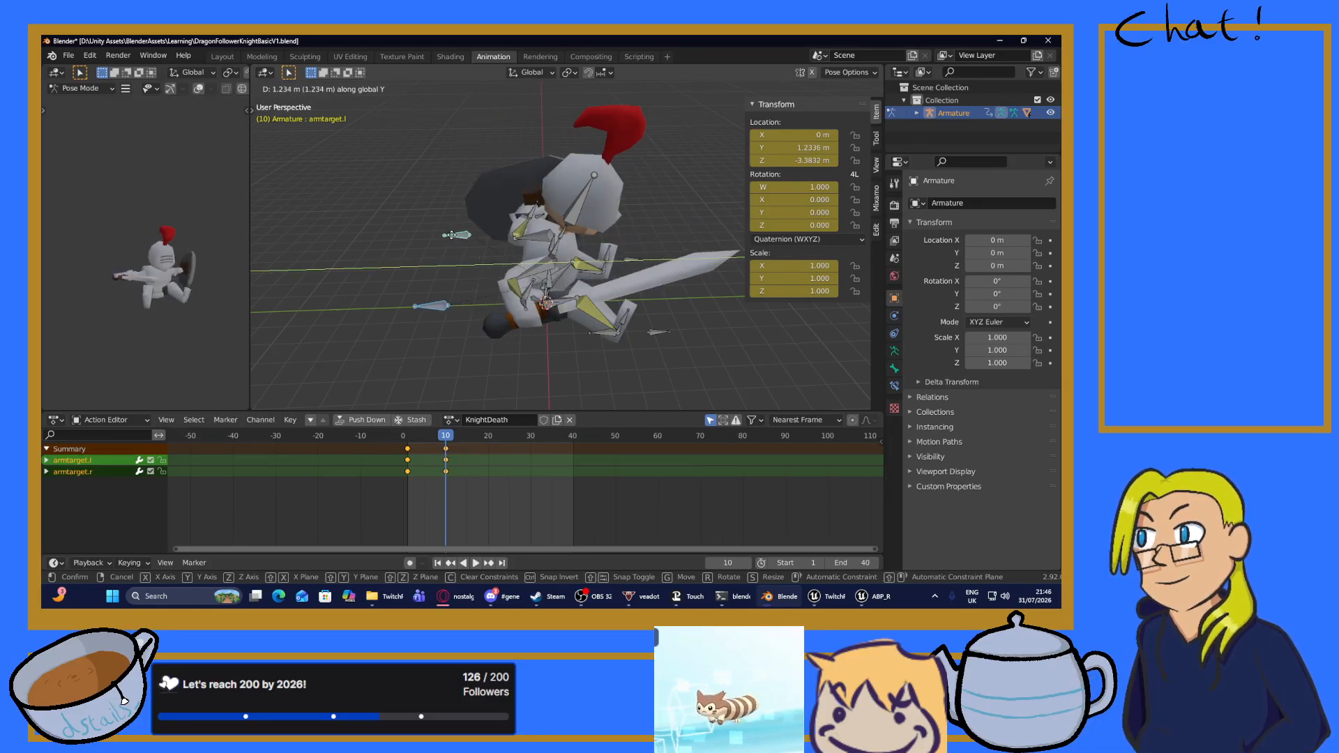
left_click(452, 235)
key("ctrl+z")
key("g")
key("z")
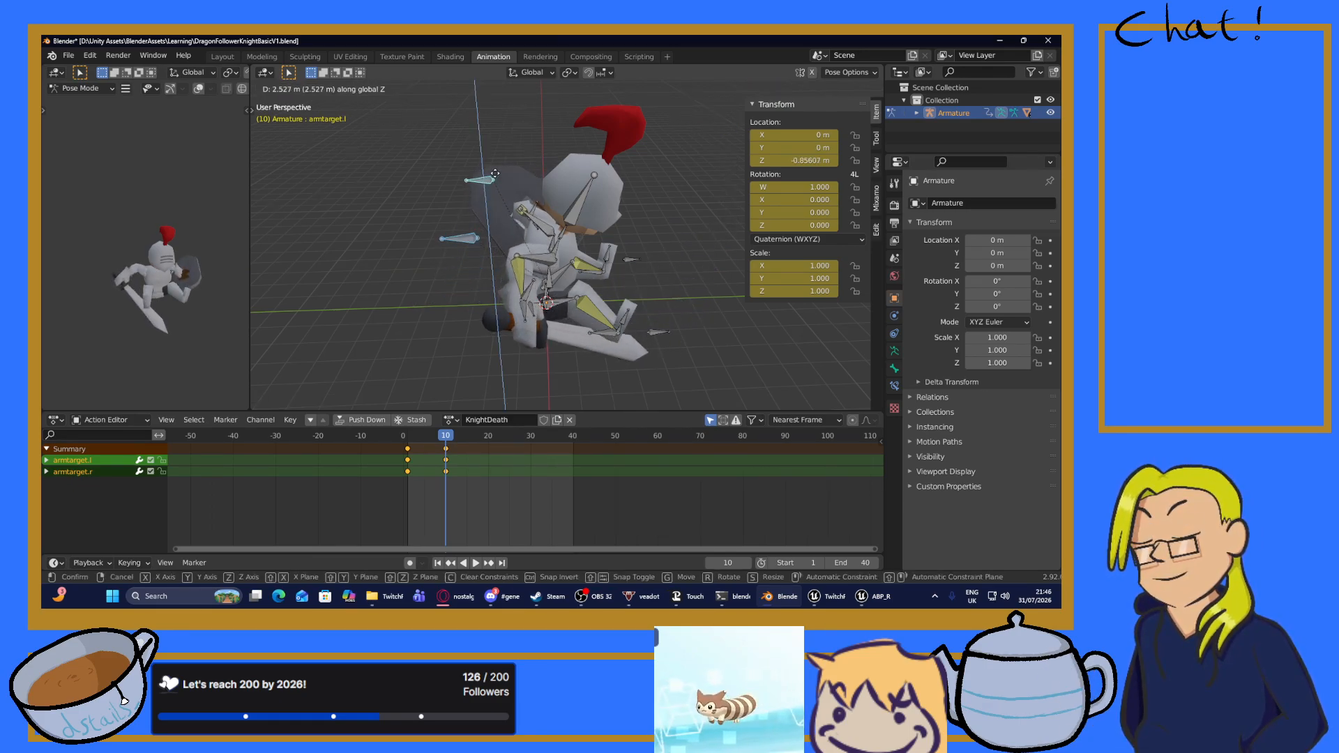
key("minus")
left_click(522, 131)
Move the left and right hand IK bones forward about 1.4 m in negative global Y.
middle_click_drag(504, 281, 557, 308)
left_click(515, 226)
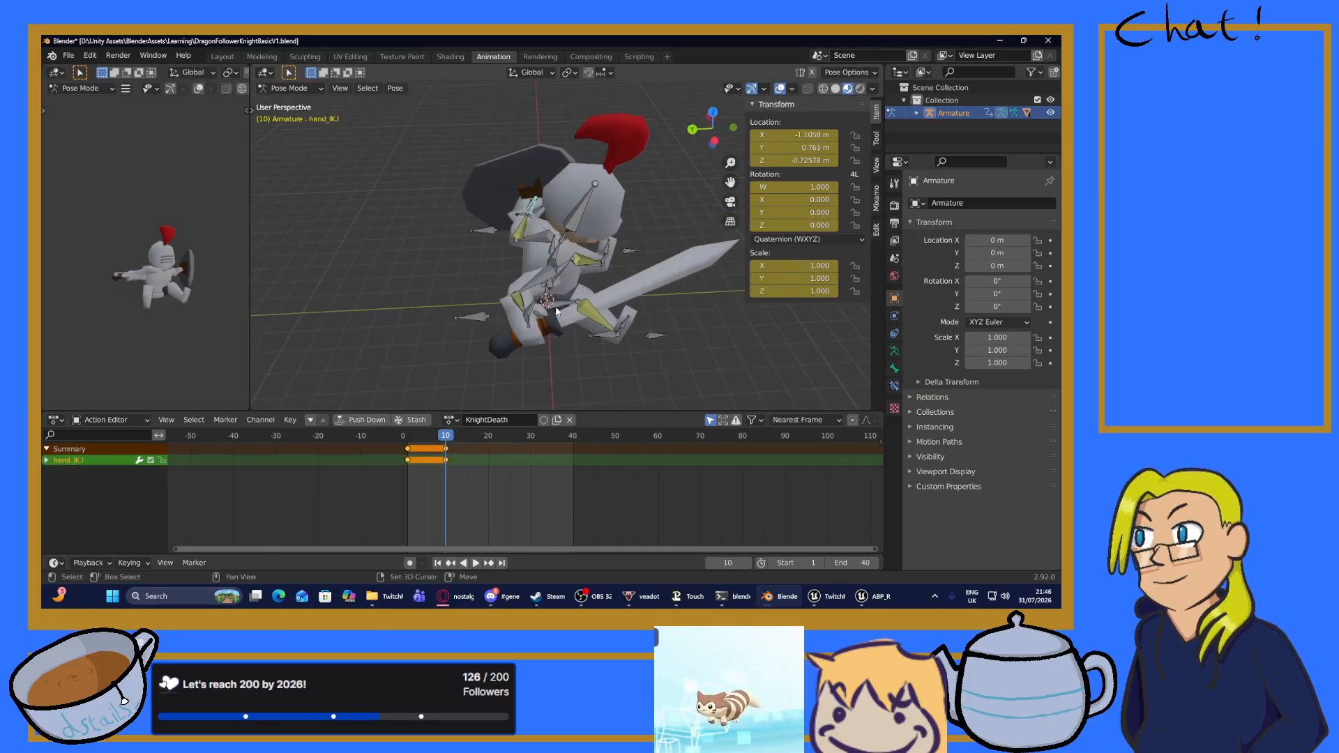
left_click(533, 316, "shift")
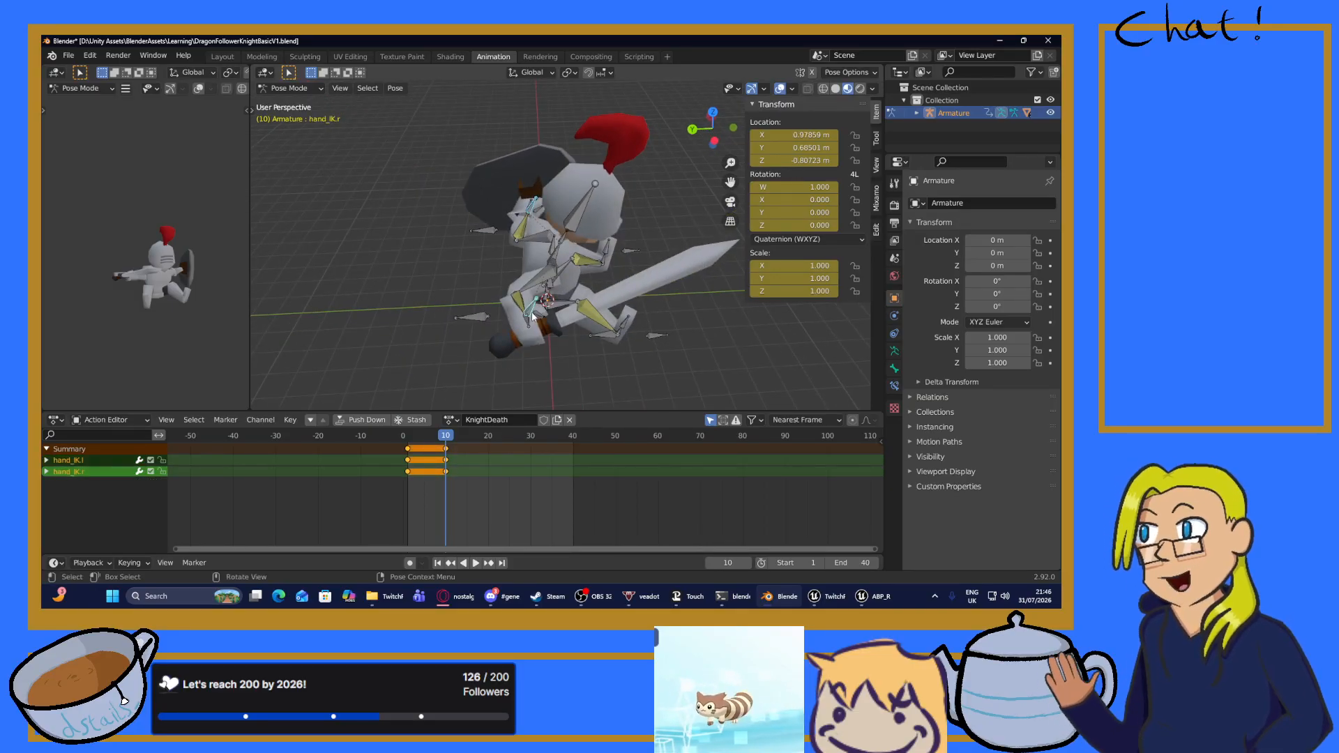
key("g")
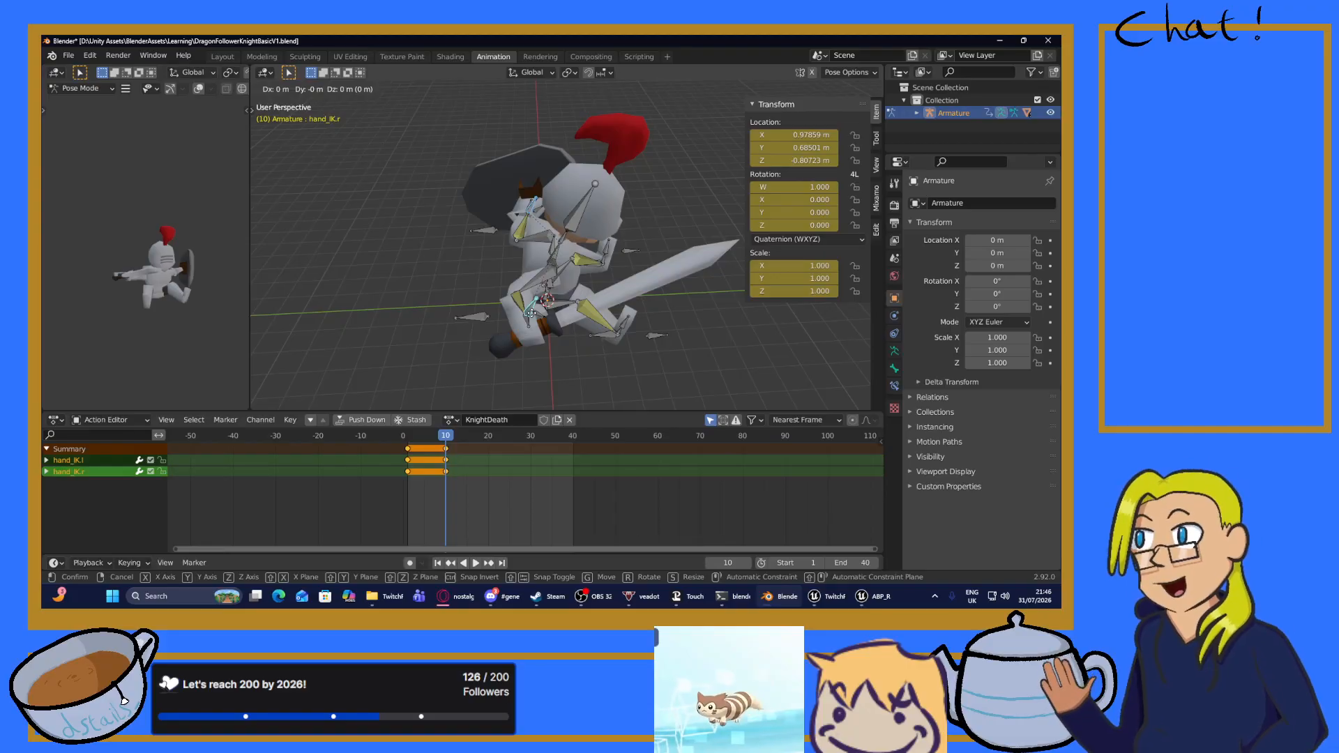
key("y")
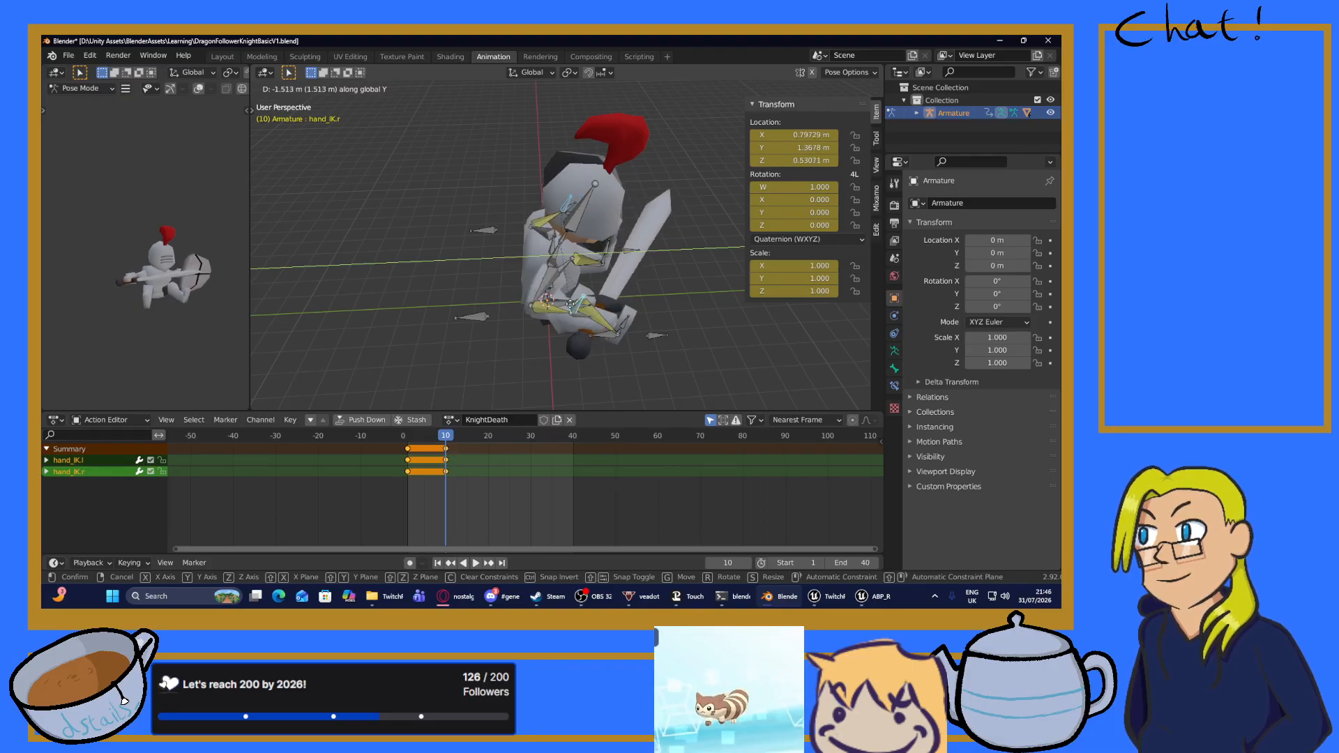
left_click(675, 311)
Keyframe all the armature's bones at frame 10 with the hunched-forward pose and clear the bone selection.
middle_click_drag(675, 314, 560, 372)
key("alt+a")
key("a")
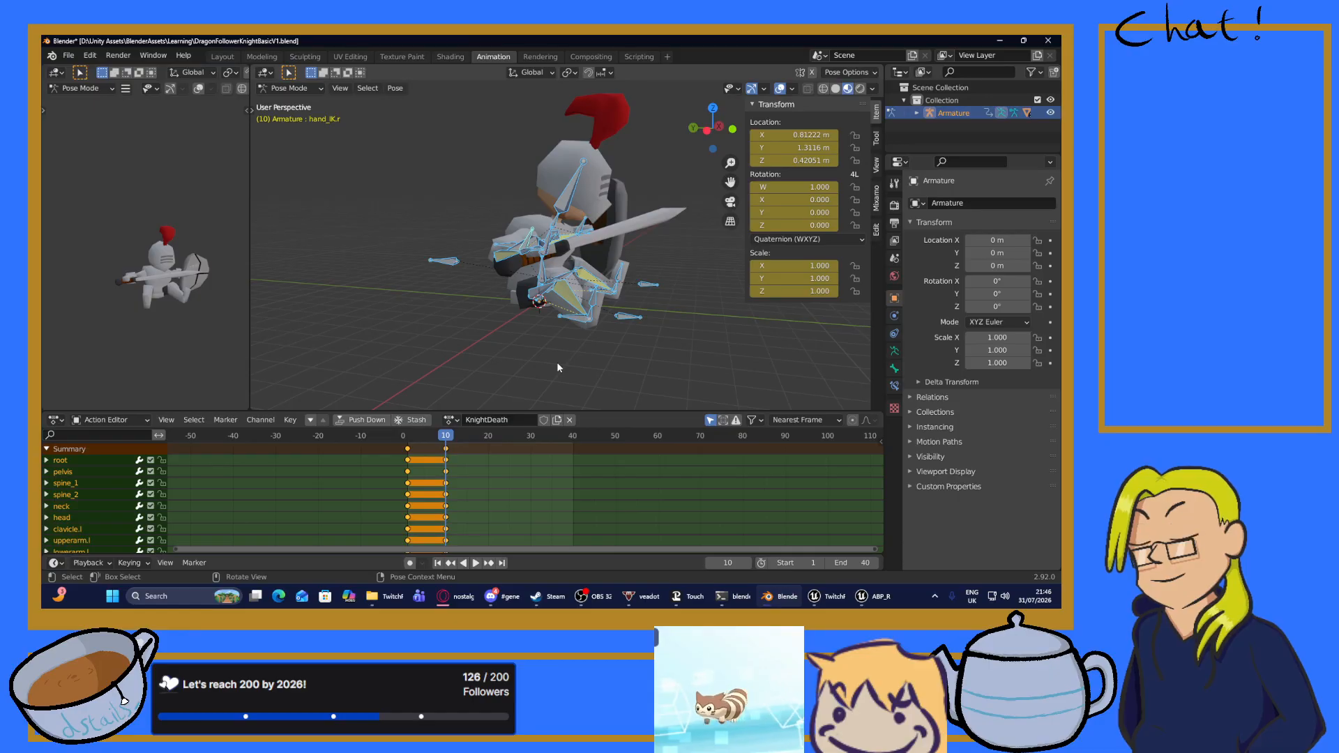
key("i")
left_click(539, 365)
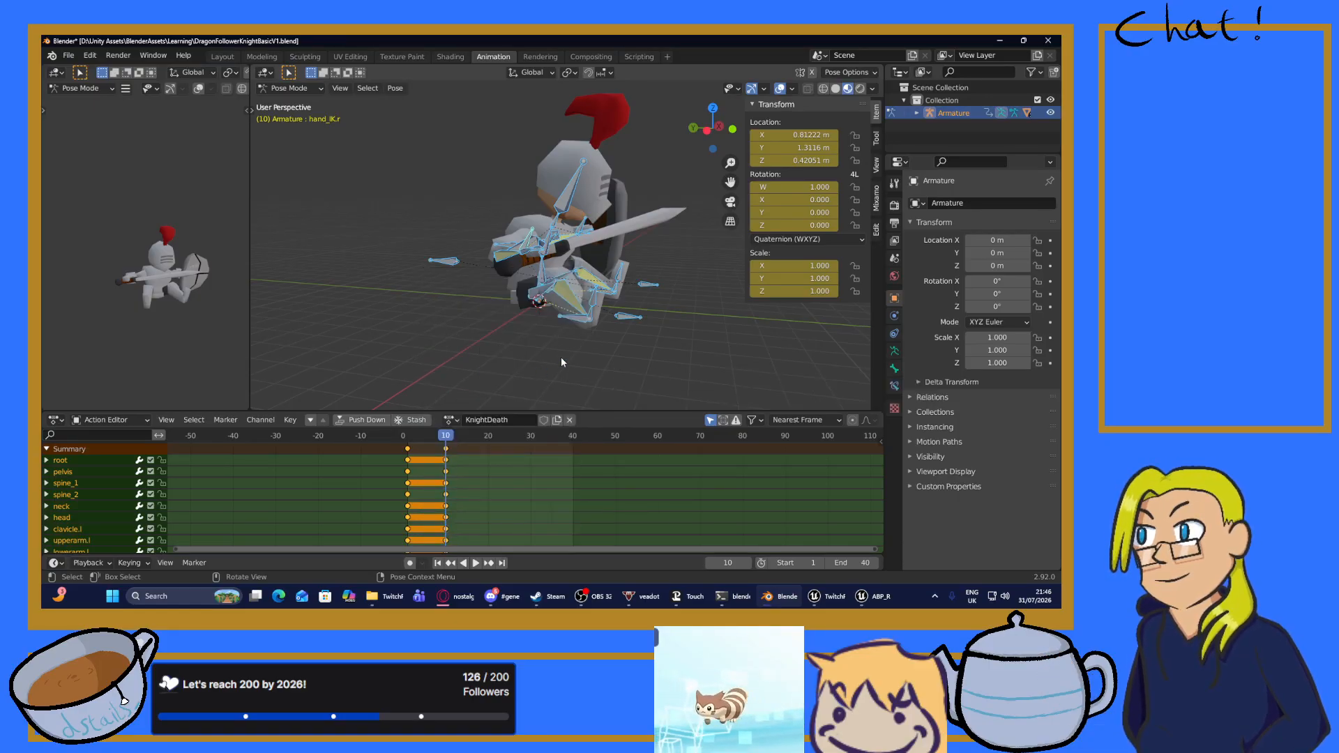
key("alt+a")
Return to the start of the KnightDeath action and play it back to review the fall.
left_click_drag(447, 438, 394, 446)
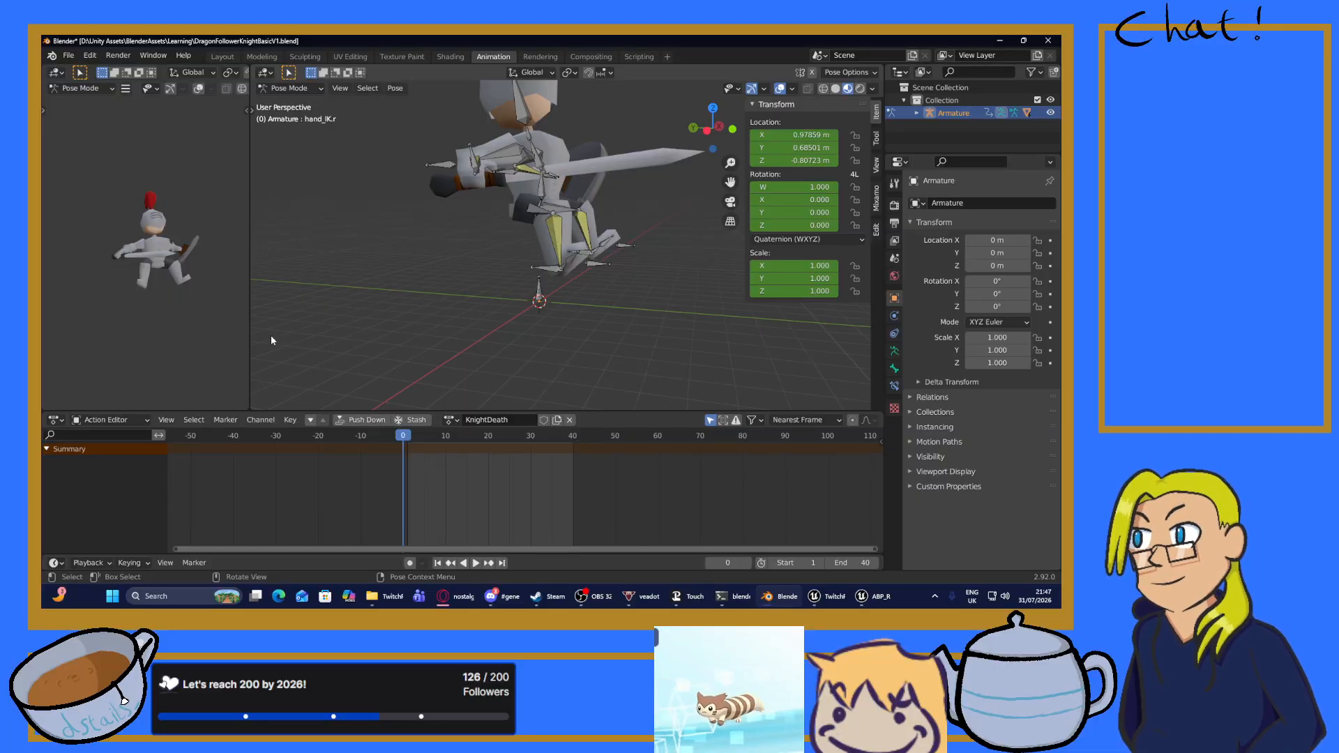
key("space")
key("space")
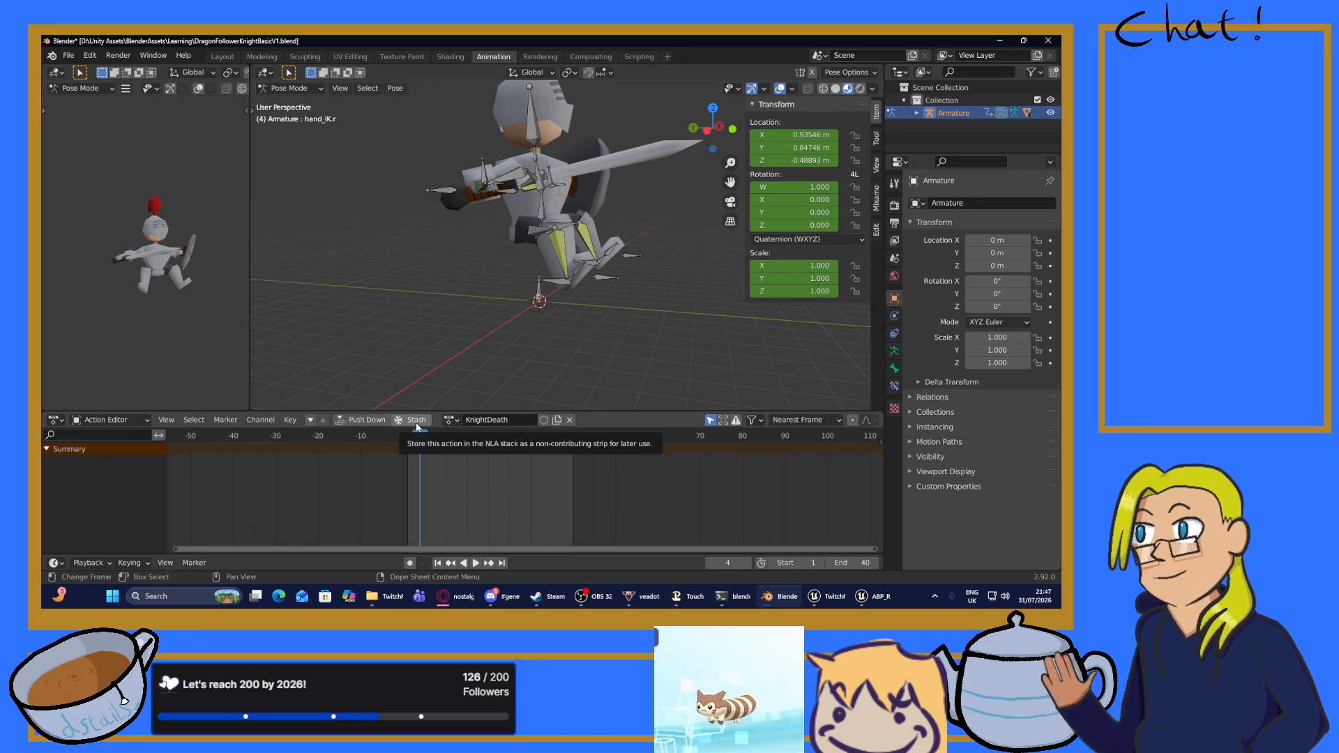
mouse_move(444, 596)
mouse_move(468, 541)
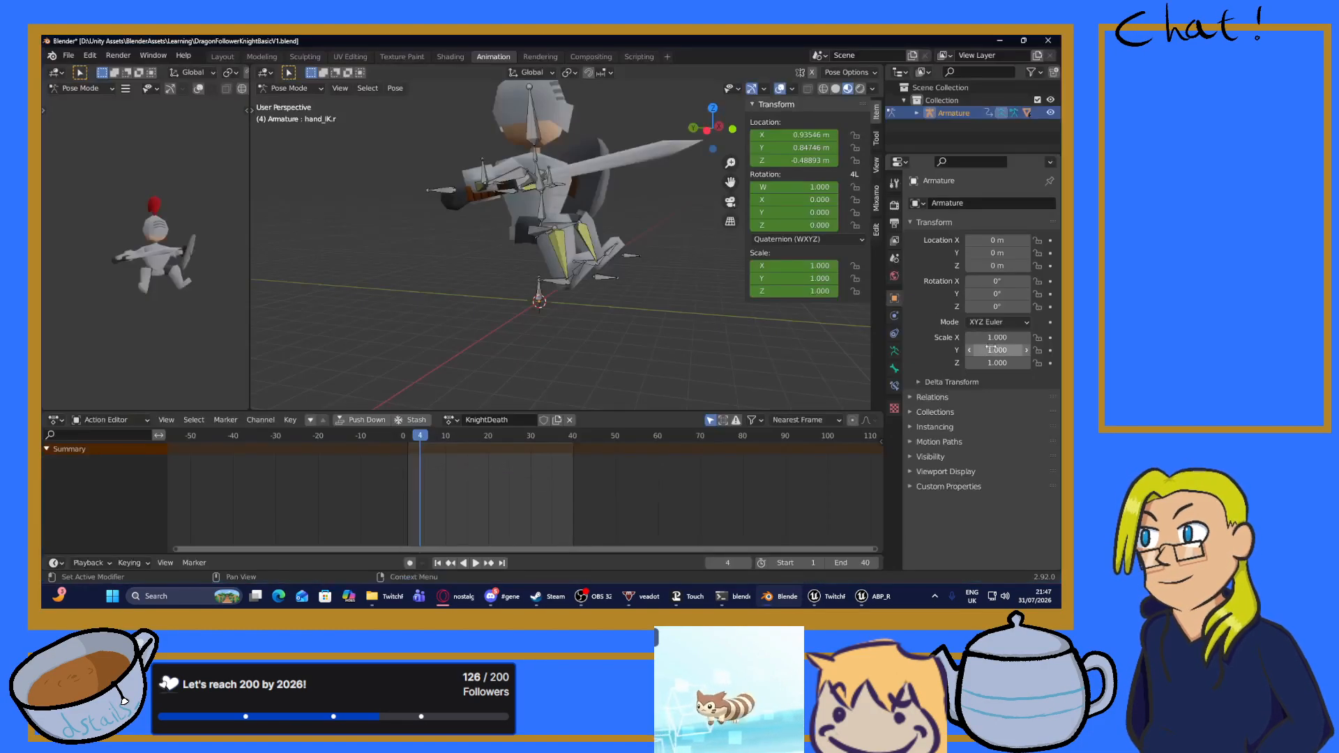
Select all the armature's bones, play back the KnightDeath action, and move to frame 15.
key("a")
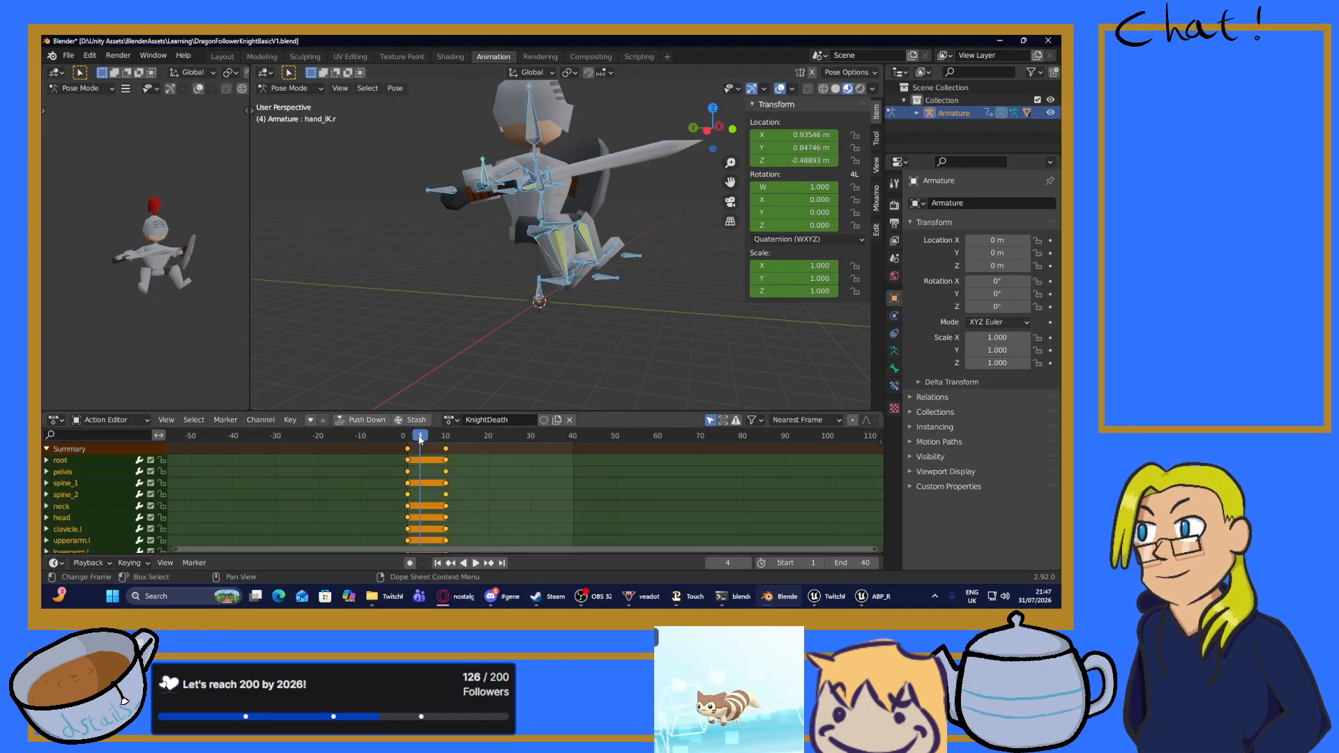
key("space")
mouse_move(448, 445)
left_mouse_down()
mouse_move(489, 441)
mouse_move(467, 444)
left_mouse_up()
key("space")
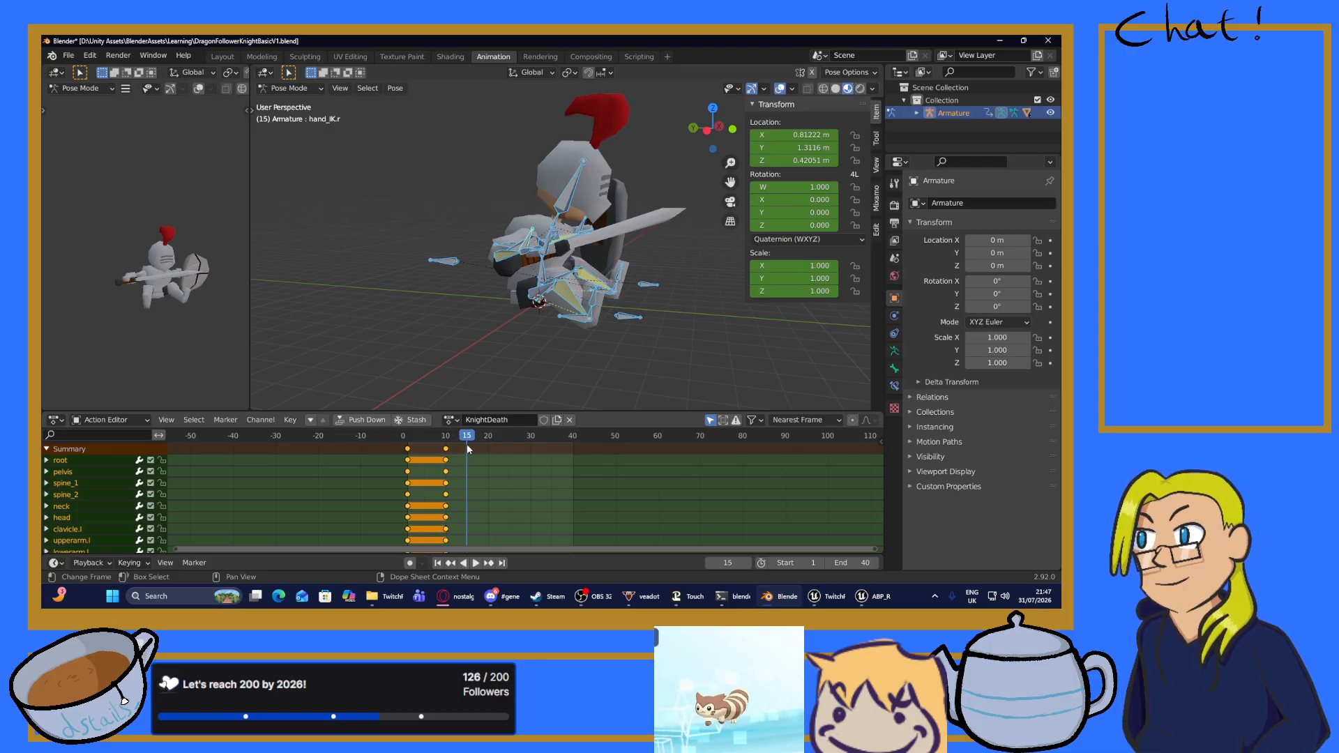
Clear the bone selection and select the pelvis bone at the base of the knight's spine.
left_click(464, 343)
middle_click_drag(465, 343, 509, 352)
scroll(538, 343, "up", 3)
middle_click_drag(492, 357, 513, 342)
left_click(545, 335)
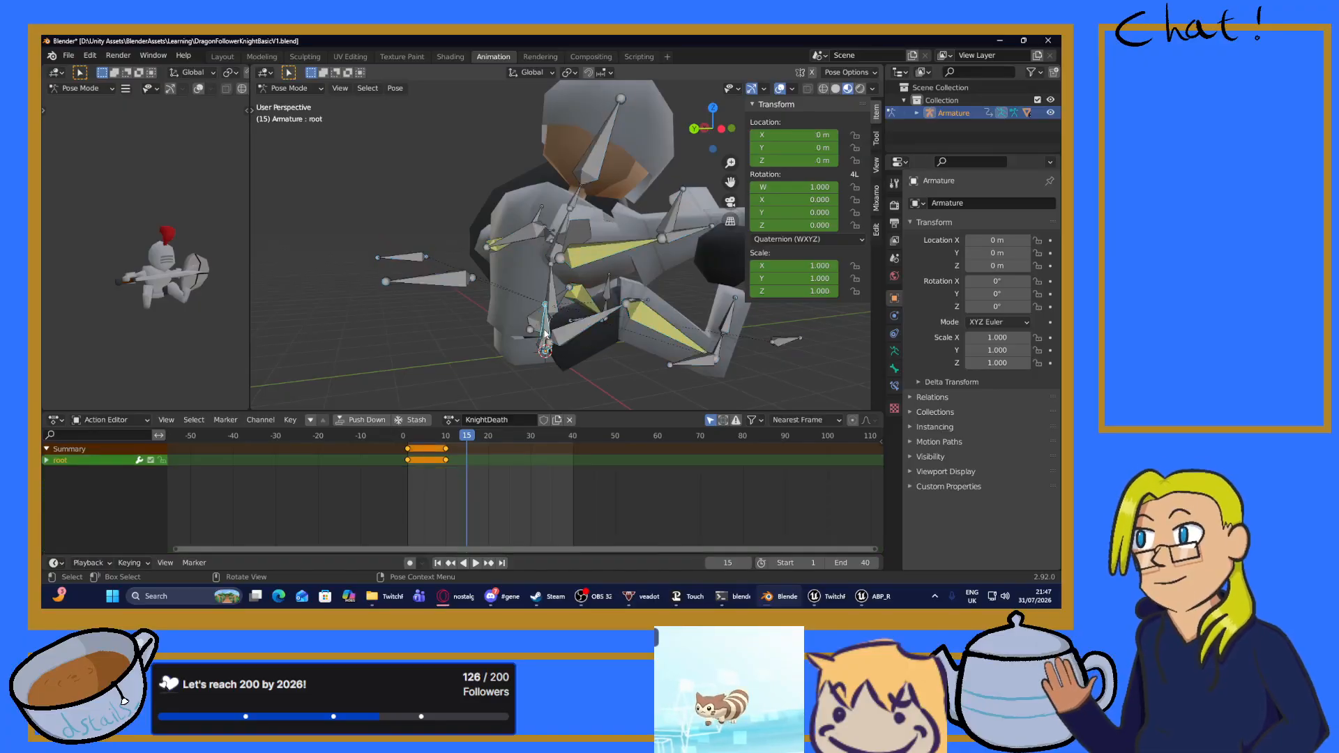
left_click(542, 349)
Try moving the pelvis bone along global Z at frame 15.
middle_click_drag(637, 404, 643, 367)
key("g")
key("z")
left_click(593, 370)
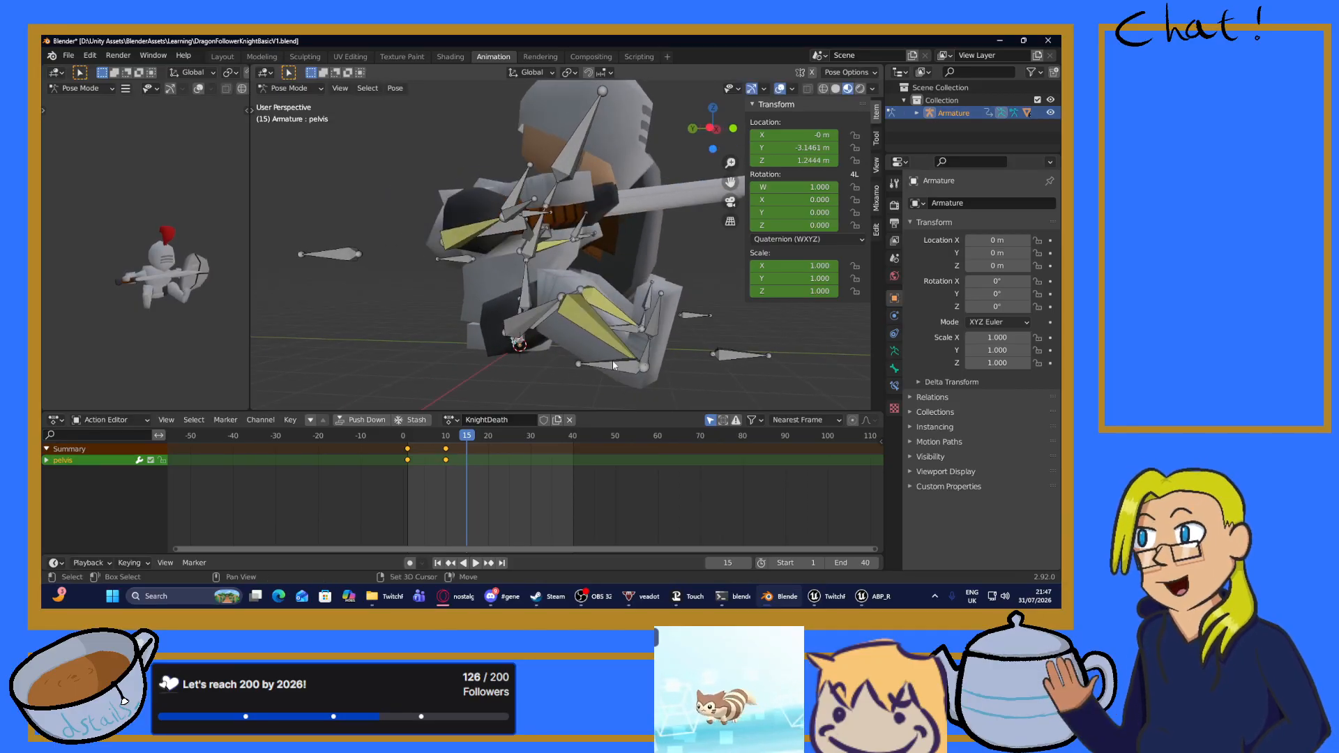
Add both foot IK, leg target, arm target and hand IK bones to the pelvis bone selection.
left_click(609, 364, "shift")
left_click(714, 356, "shift")
left_click(694, 316, "shift")
middle_click_drag(694, 316, 558, 383)
left_click(564, 370, "shift")
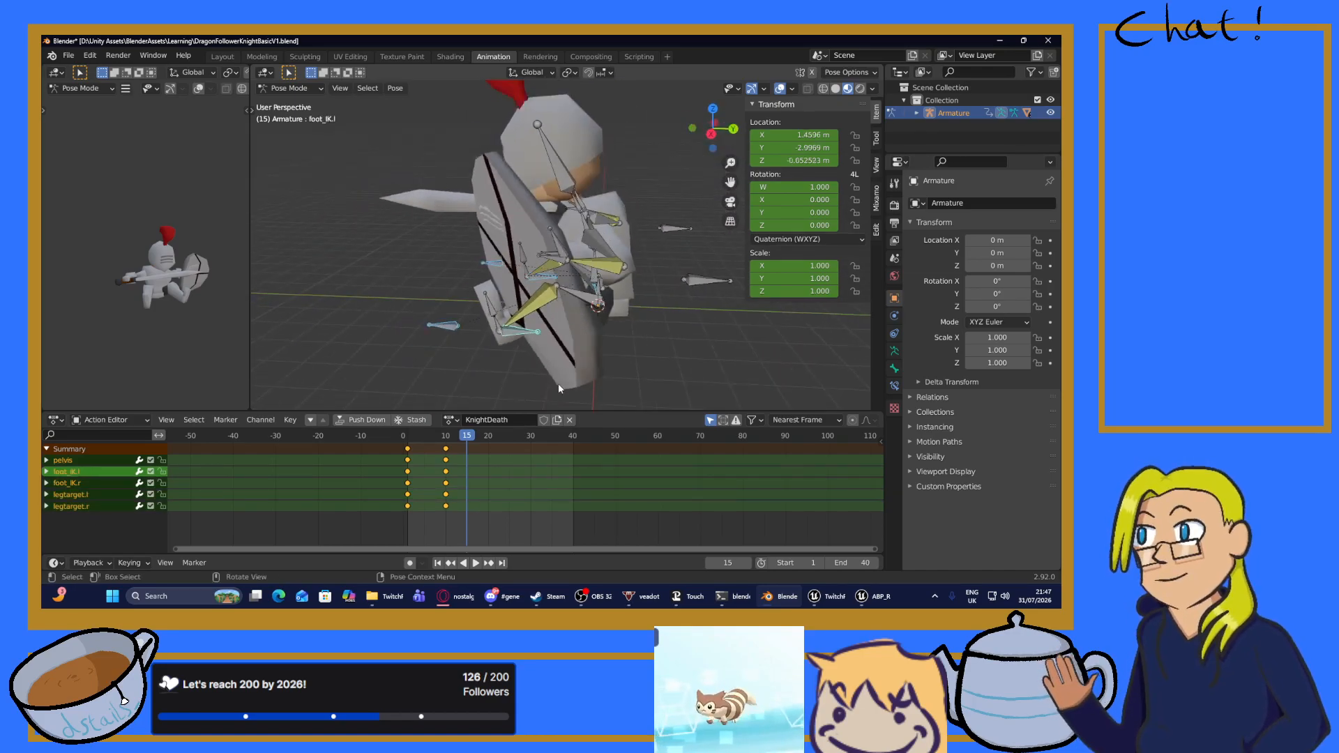
left_click(700, 282, "shift")
left_click(670, 229, "shift")
middle_click_drag(669, 262, 571, 262)
left_click(536, 257, "shift")
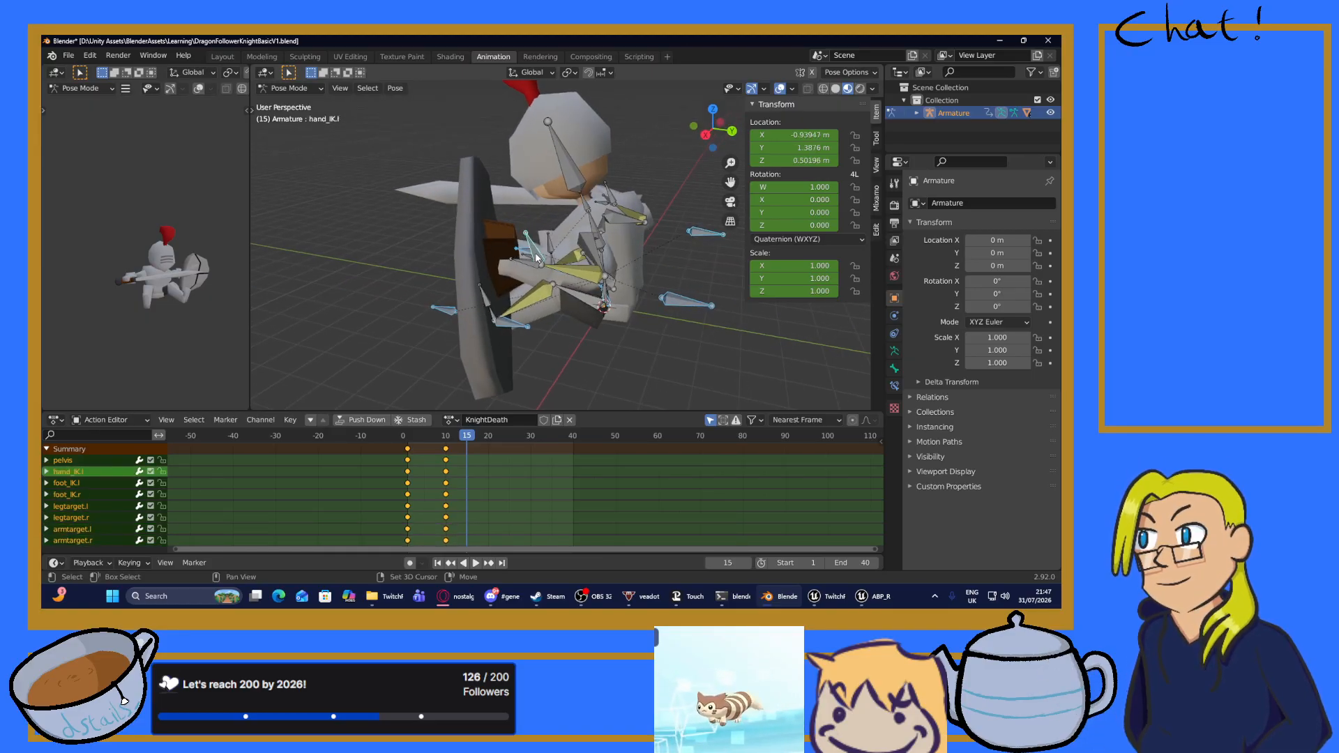
middle_click_drag(441, 277, 700, 286)
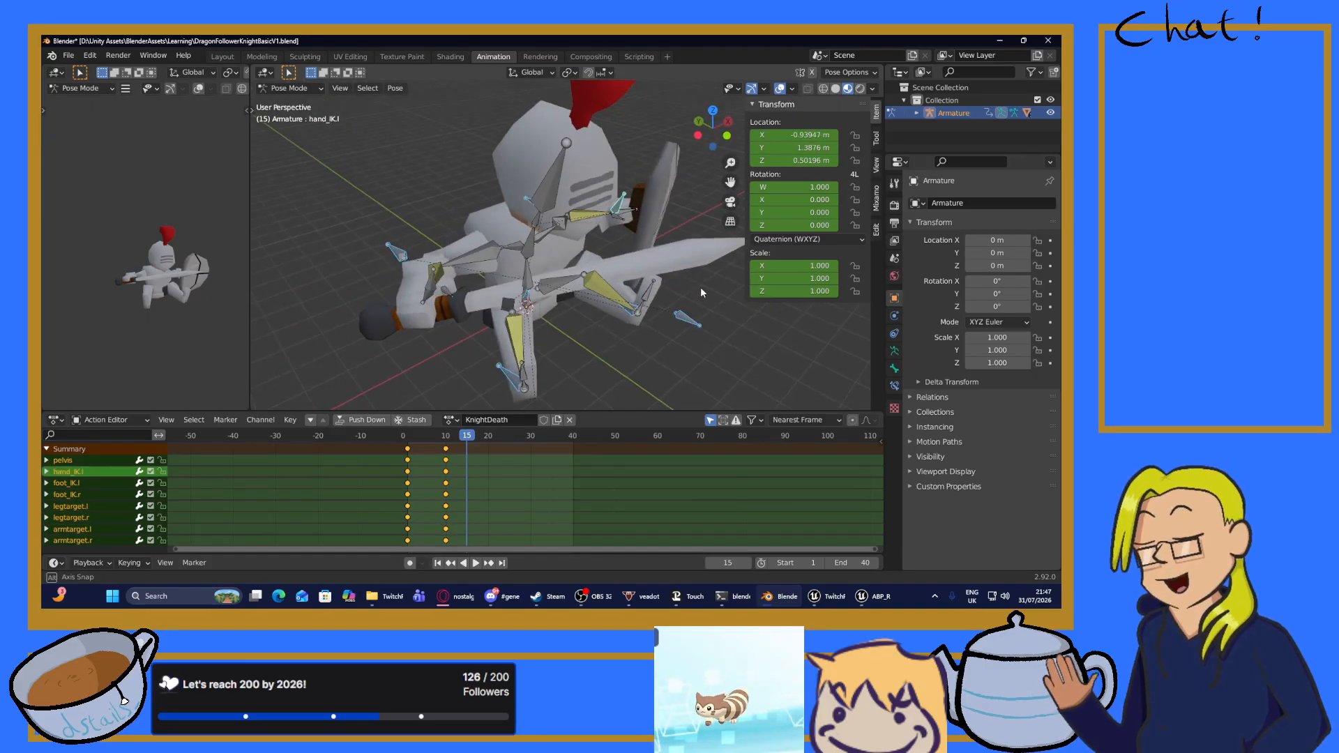
left_click(434, 284, "shift")
scroll(557, 296, "down", 3)
middle_click_drag(557, 296, 624, 262)
Try raising the selected bones about 0.7 m along global Z, and undo the move.
key("g")
key("z")
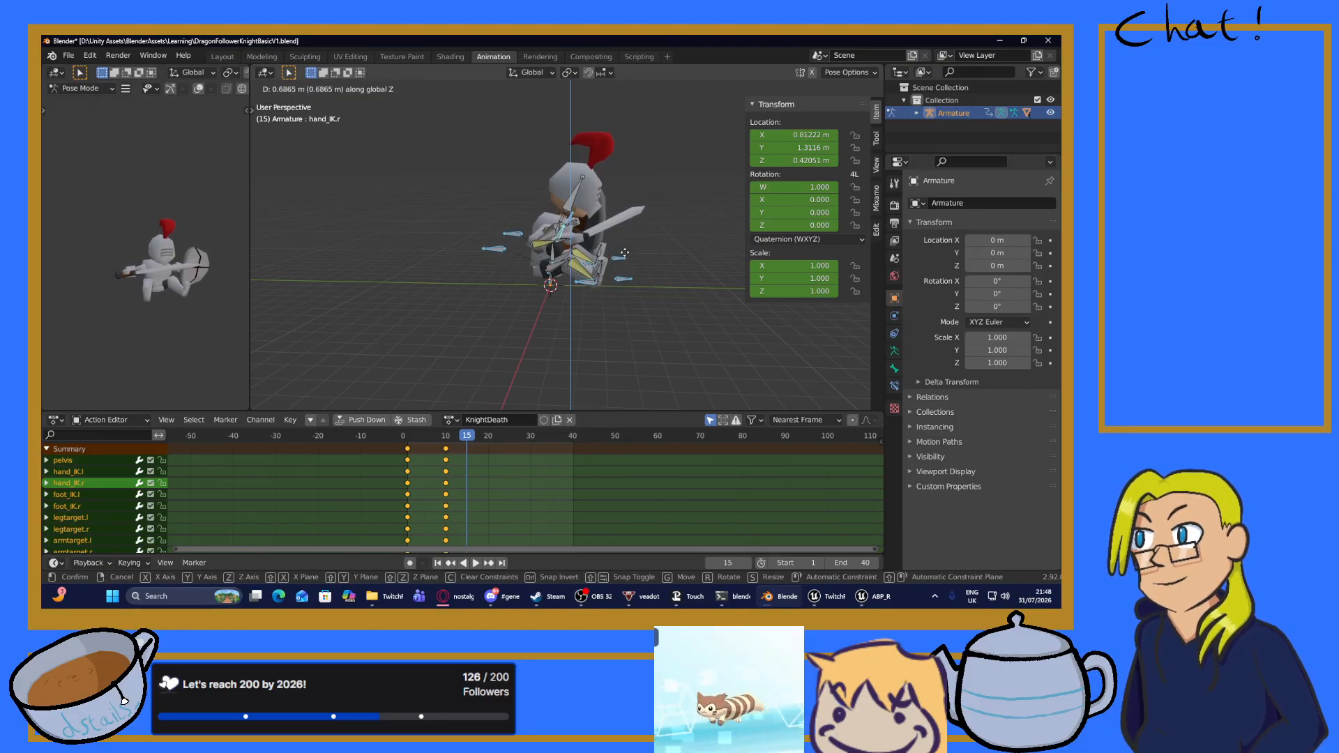
left_click(617, 266)
key("ctrl+z")
Raise the pelvis, hand IK, foot IK and limb target bones slightly along global Z at frame 15.
key("g")
key("z")
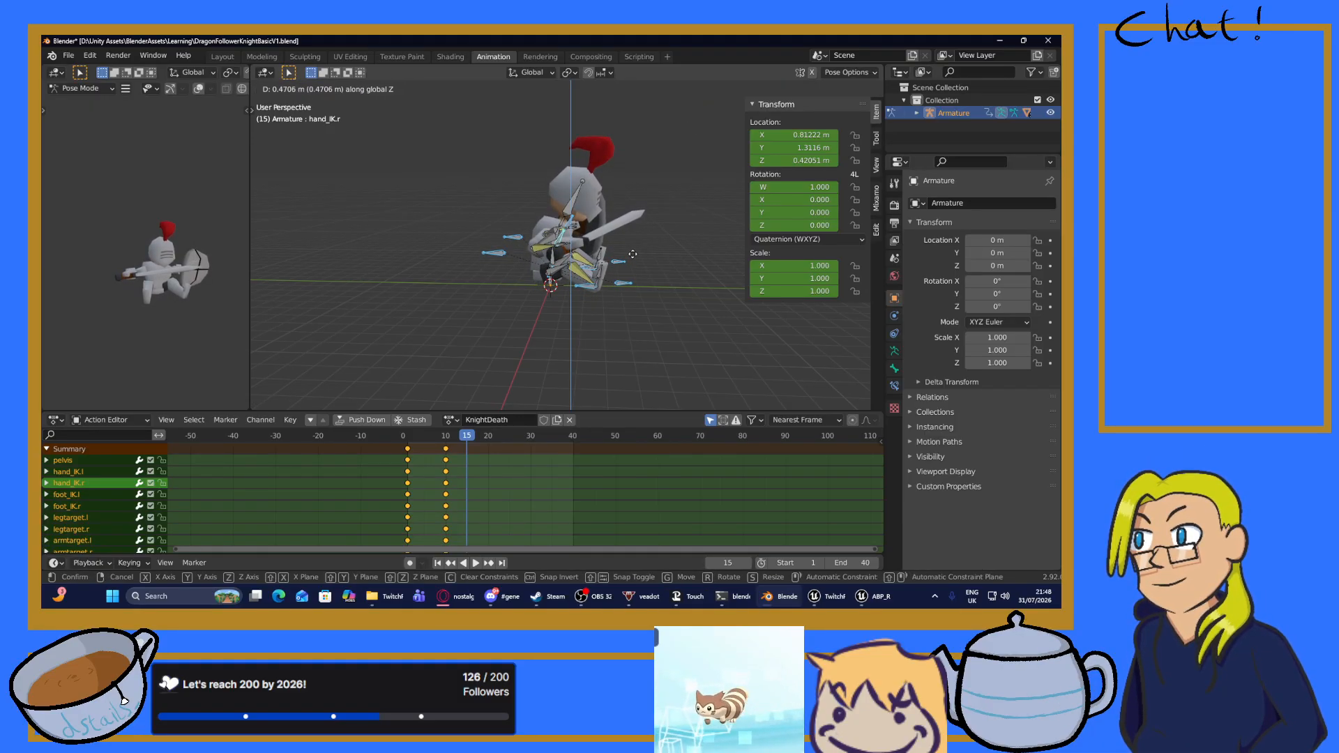
left_click(643, 256)
middle_click_drag(642, 255, 572, 273)
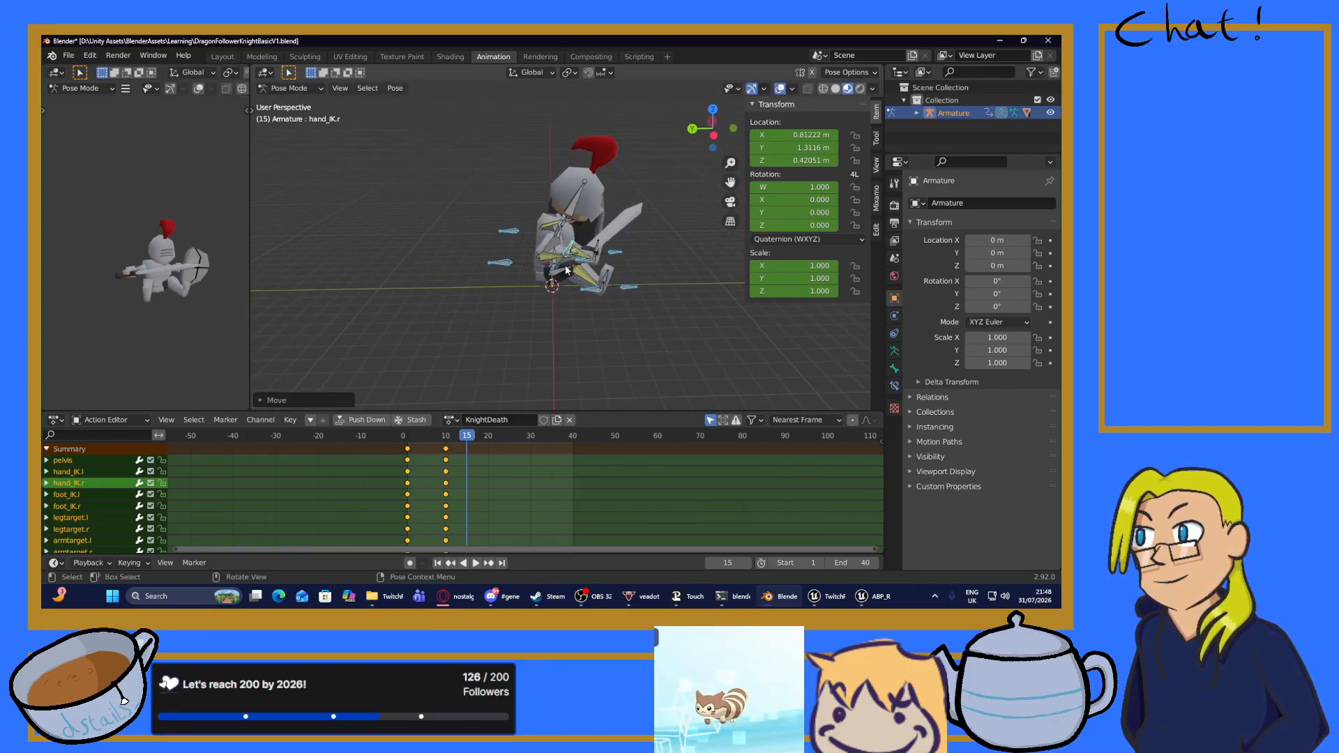
Rotate the spine_2 bone about -34° around global X to lean the knight's torso backward.
scroll(557, 257, "up", 2)
left_click(526, 354)
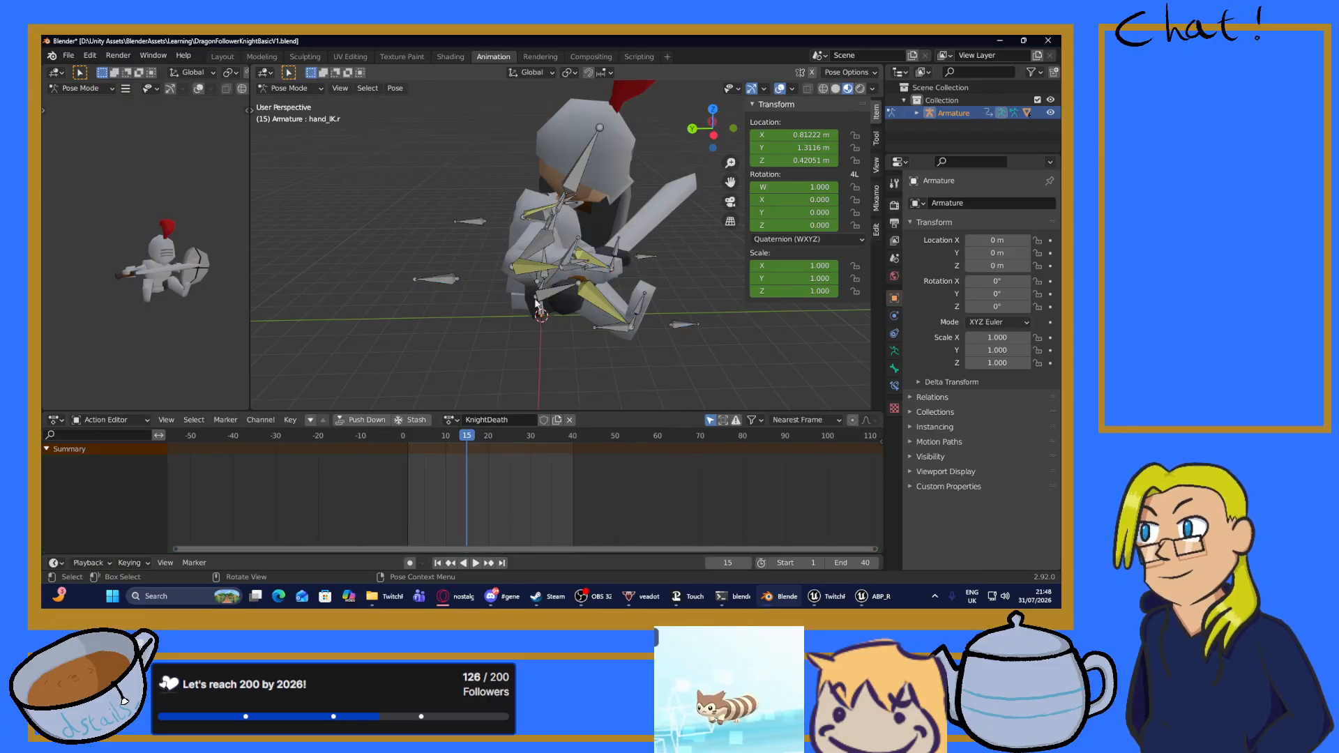
left_click(572, 255)
key("r")
key("x")
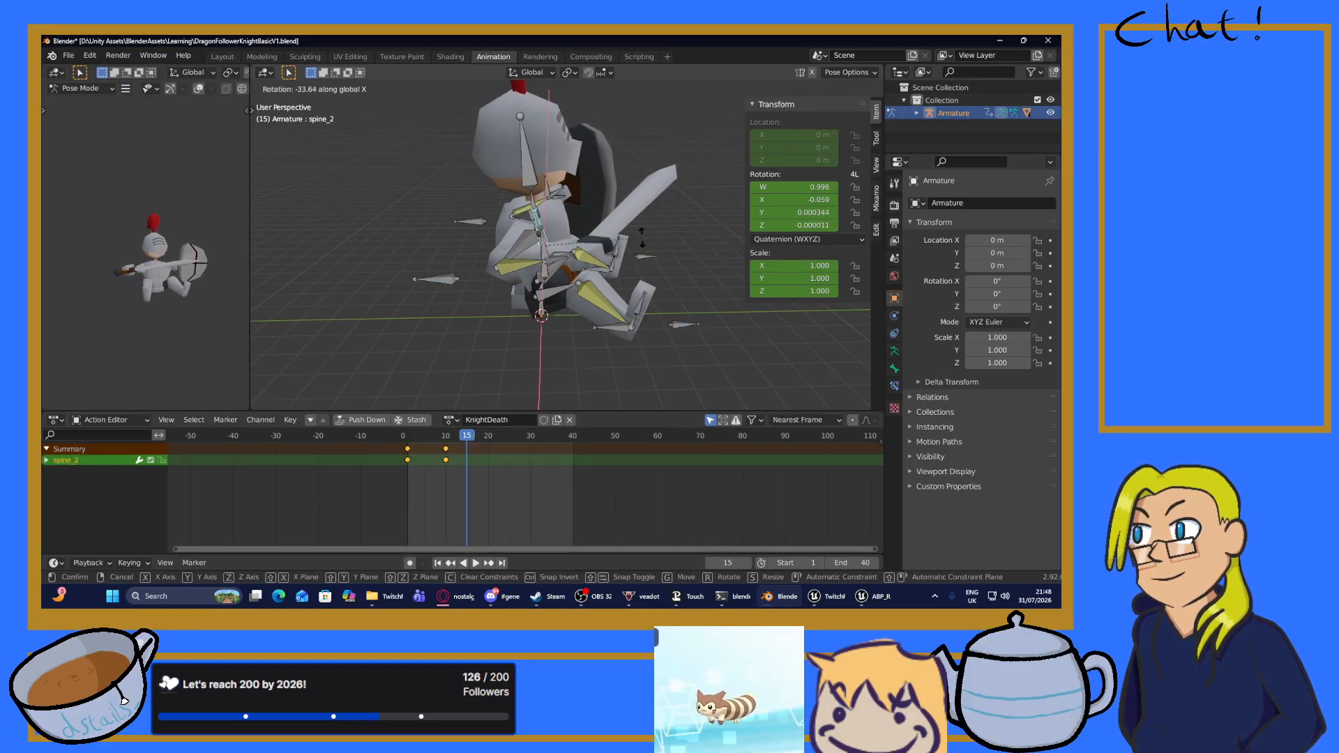
left_click(646, 256)
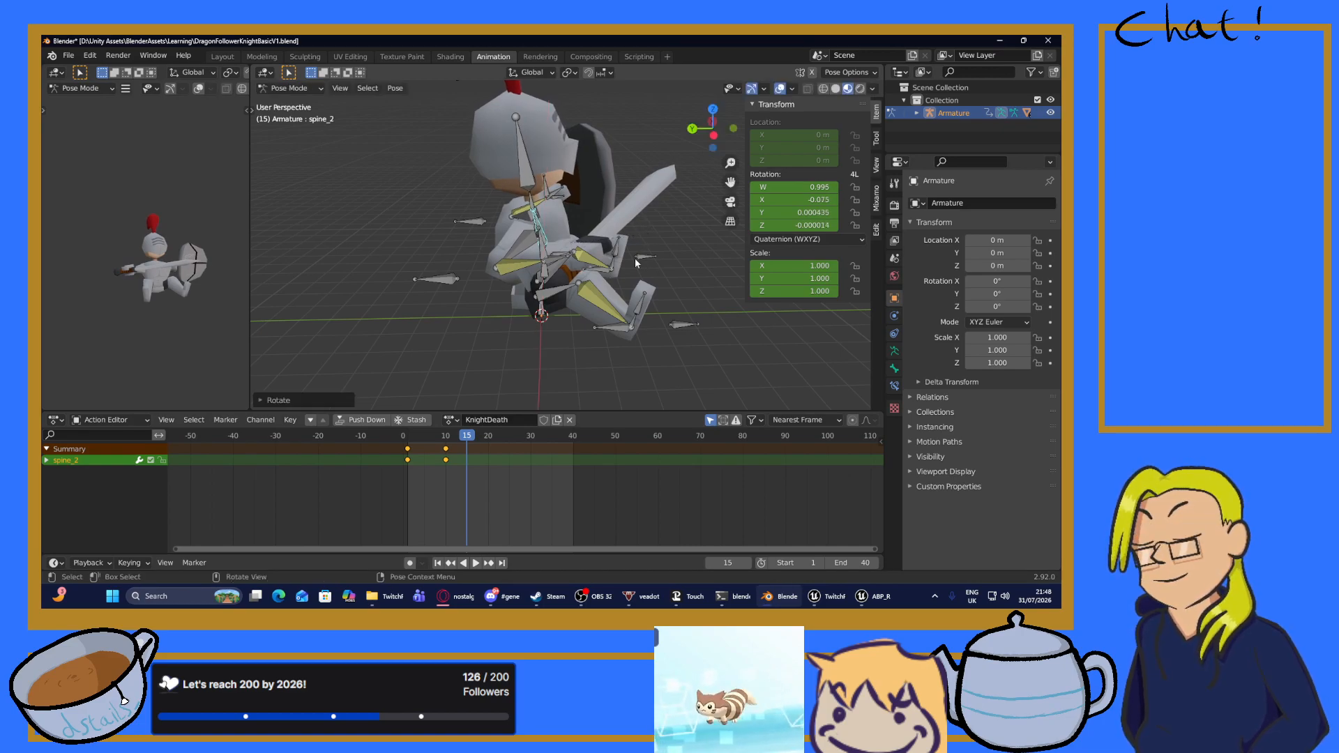
Select the left and right hand IK bones and move them about 0.66 m along global Y.
middle_click_drag(575, 282, 472, 302)
scroll(566, 312, "up", 2)
left_click(571, 325)
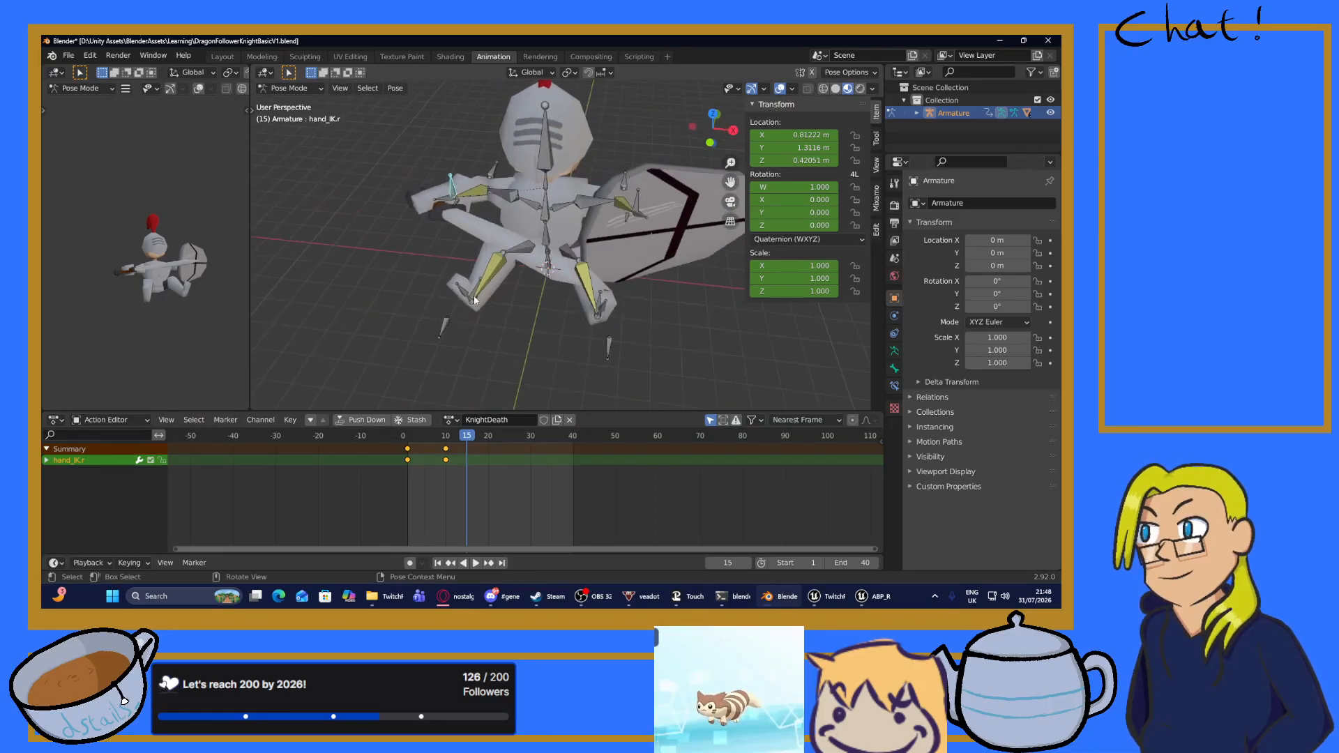
left_click(636, 207, "shift")
middle_click_drag(636, 207, 572, 277)
key("g")
key("y")
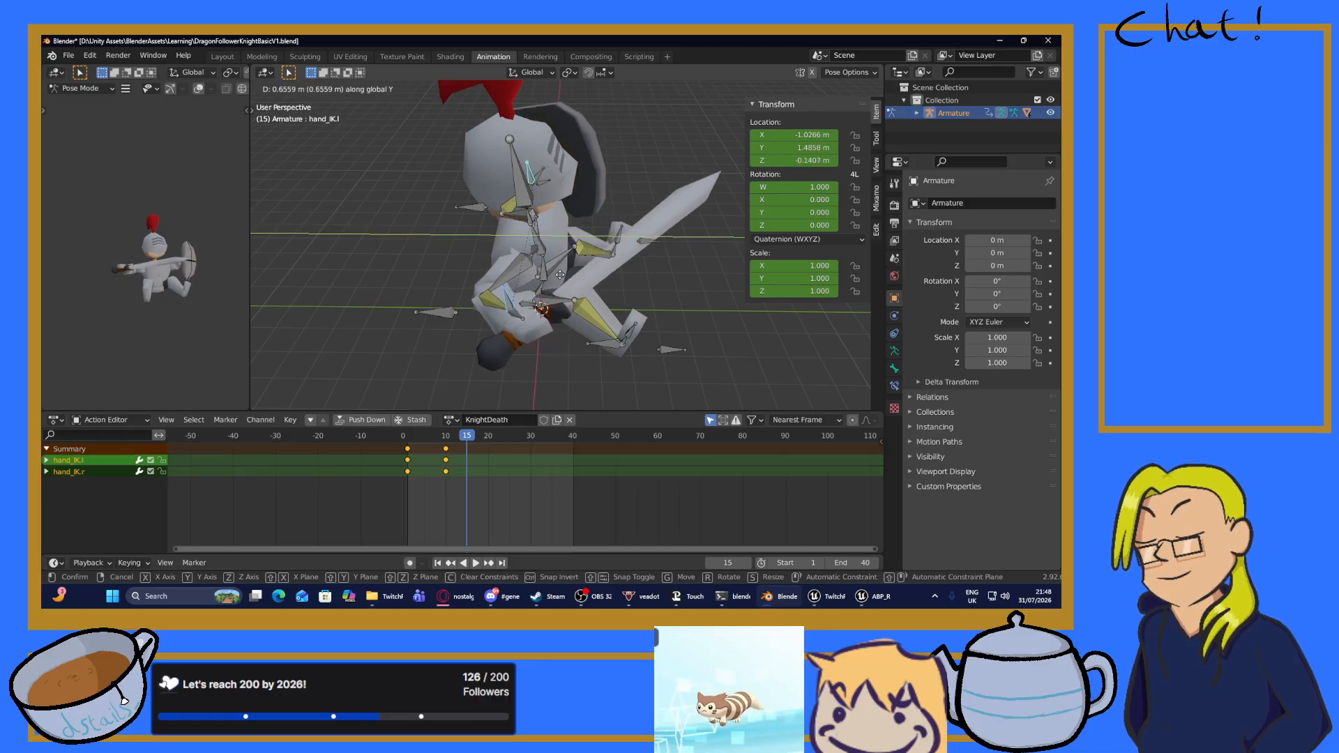
left_click(587, 291)
Keyframe location, rotation and scale of all the armature's bones at frame 15 with the leaned-back pose.
middle_click_drag(587, 291, 663, 301)
key("a")
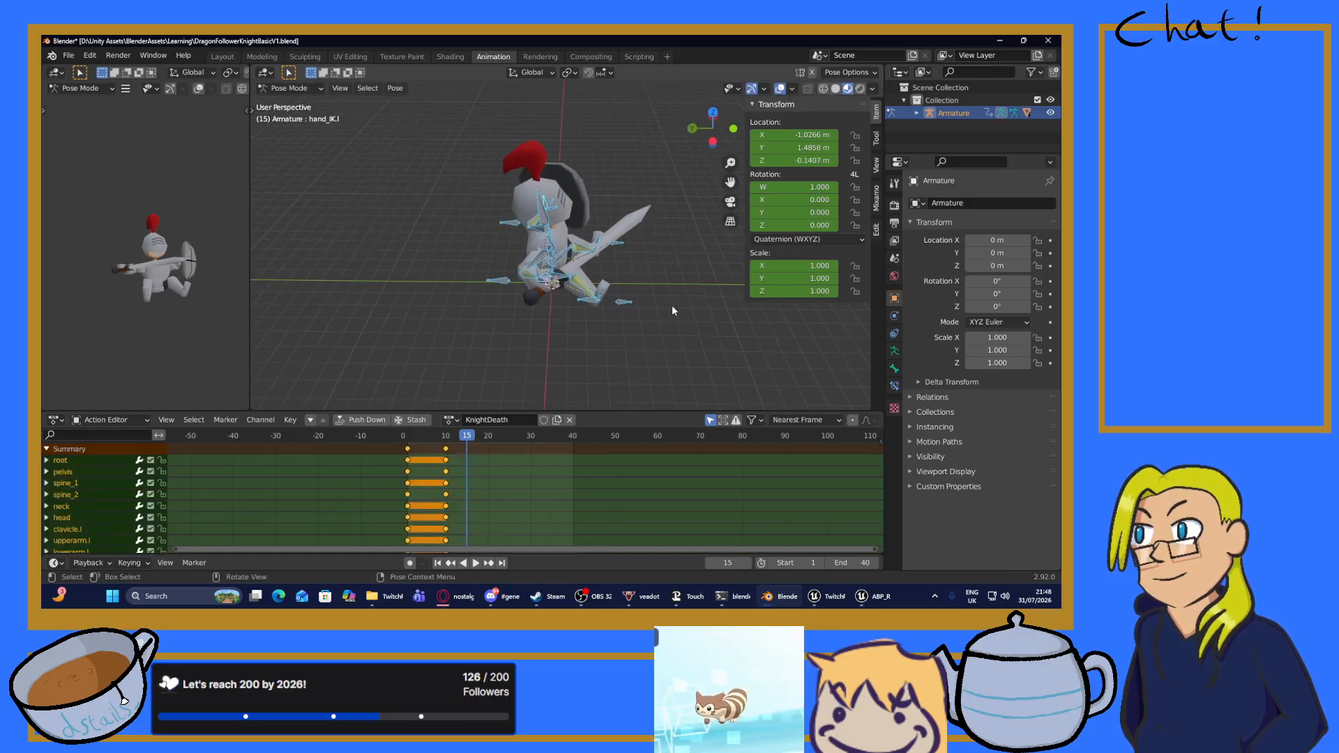
key("i")
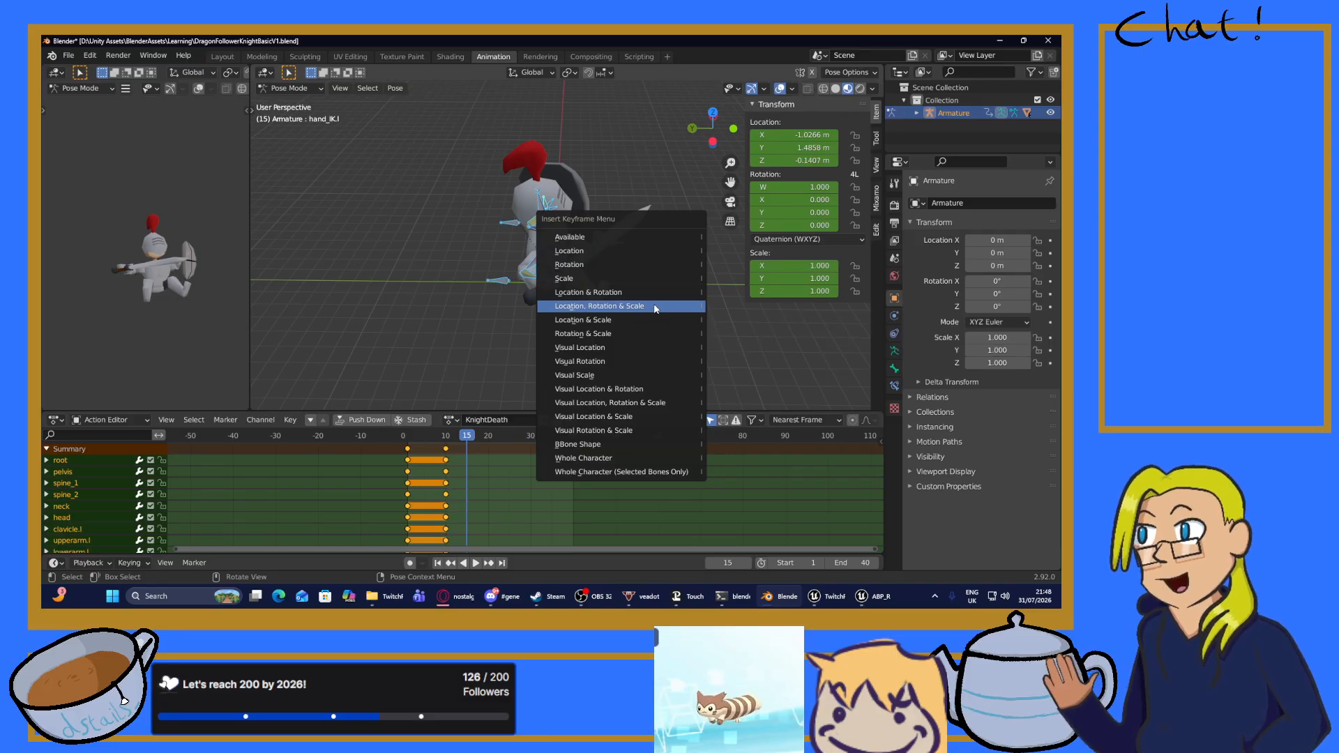
left_click(654, 308)
middle_click_drag(617, 308, 592, 265)
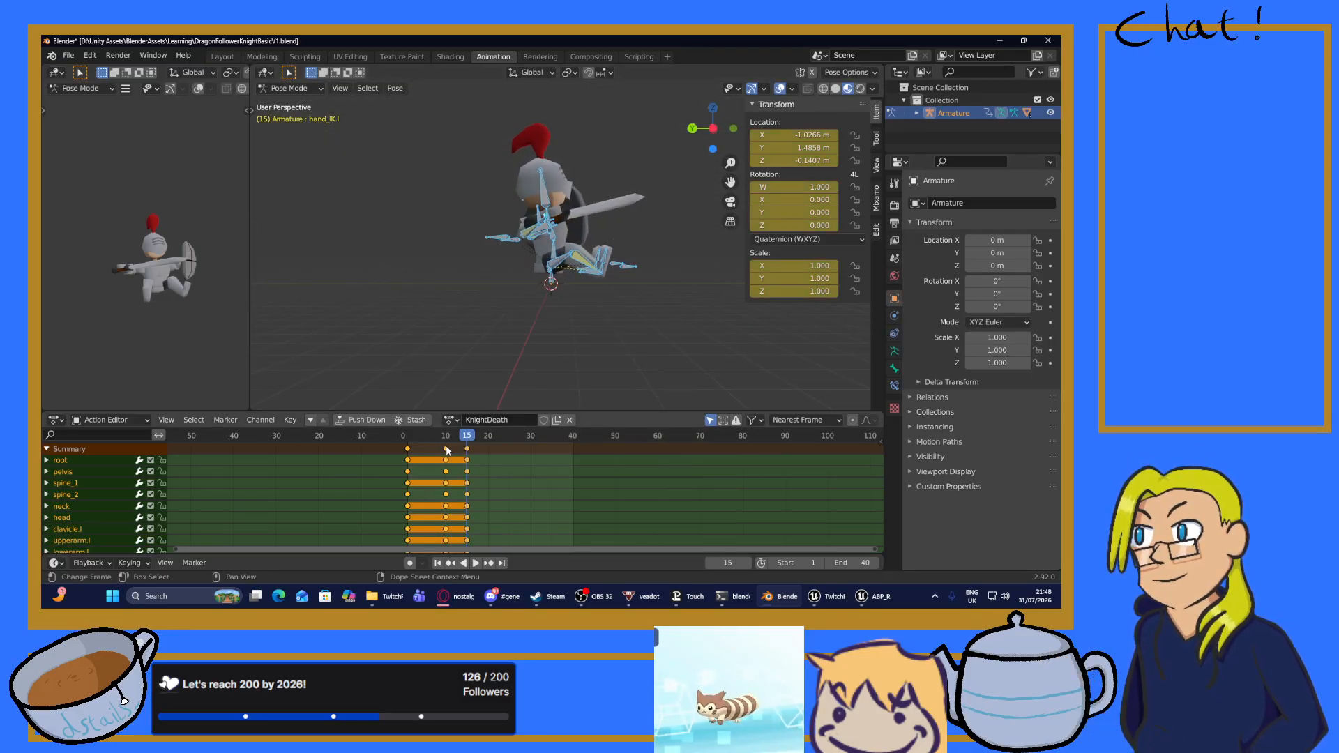
Copy the hunched pose keyframes from frame 10 and paste them at frame 20.
left_click(446, 449)
right_click(447, 450)
left_click(408, 333)
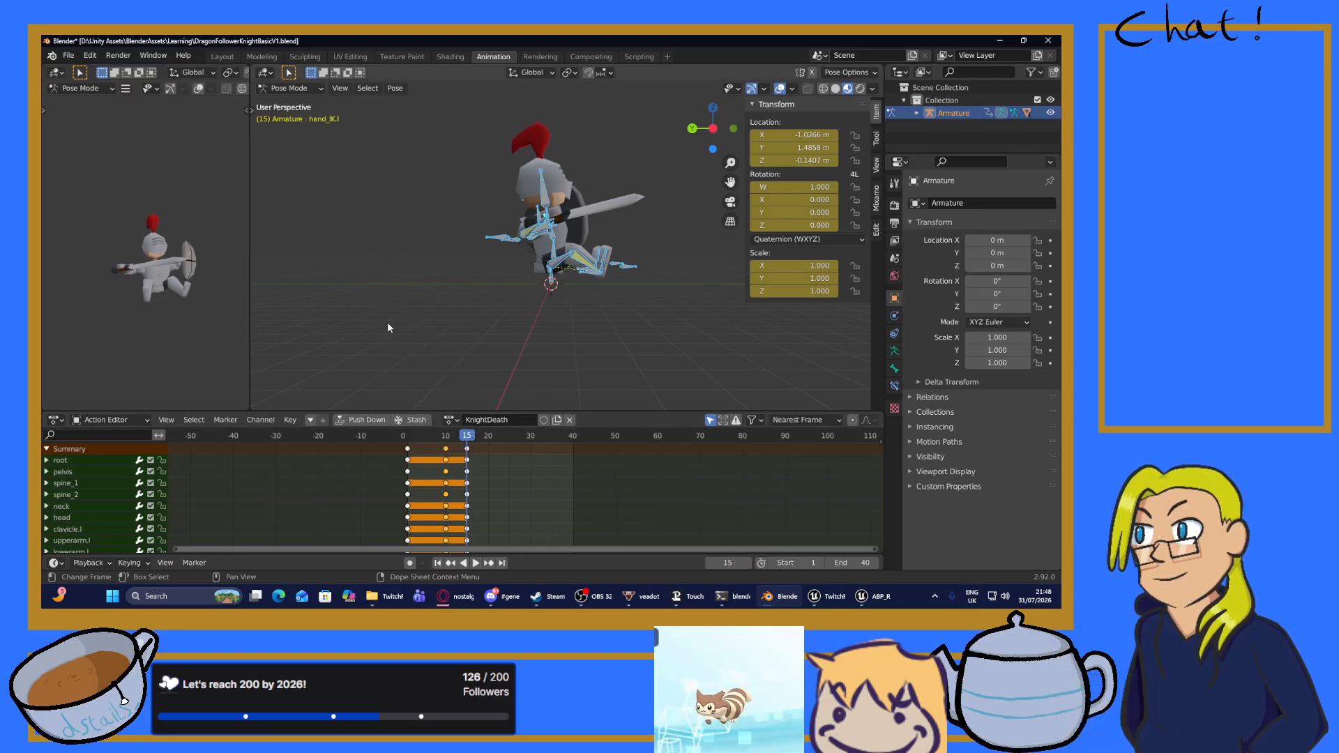
key("space")
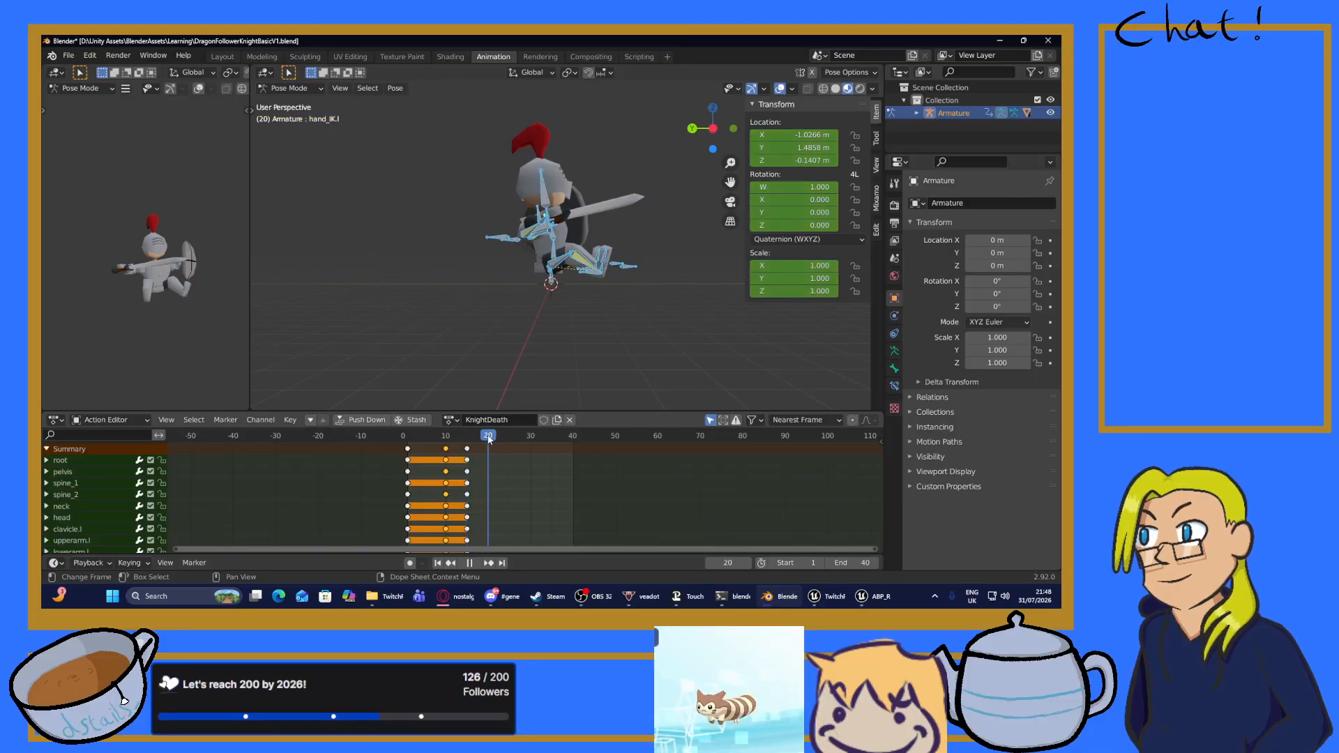
right_click(490, 439)
left_click(442, 437)
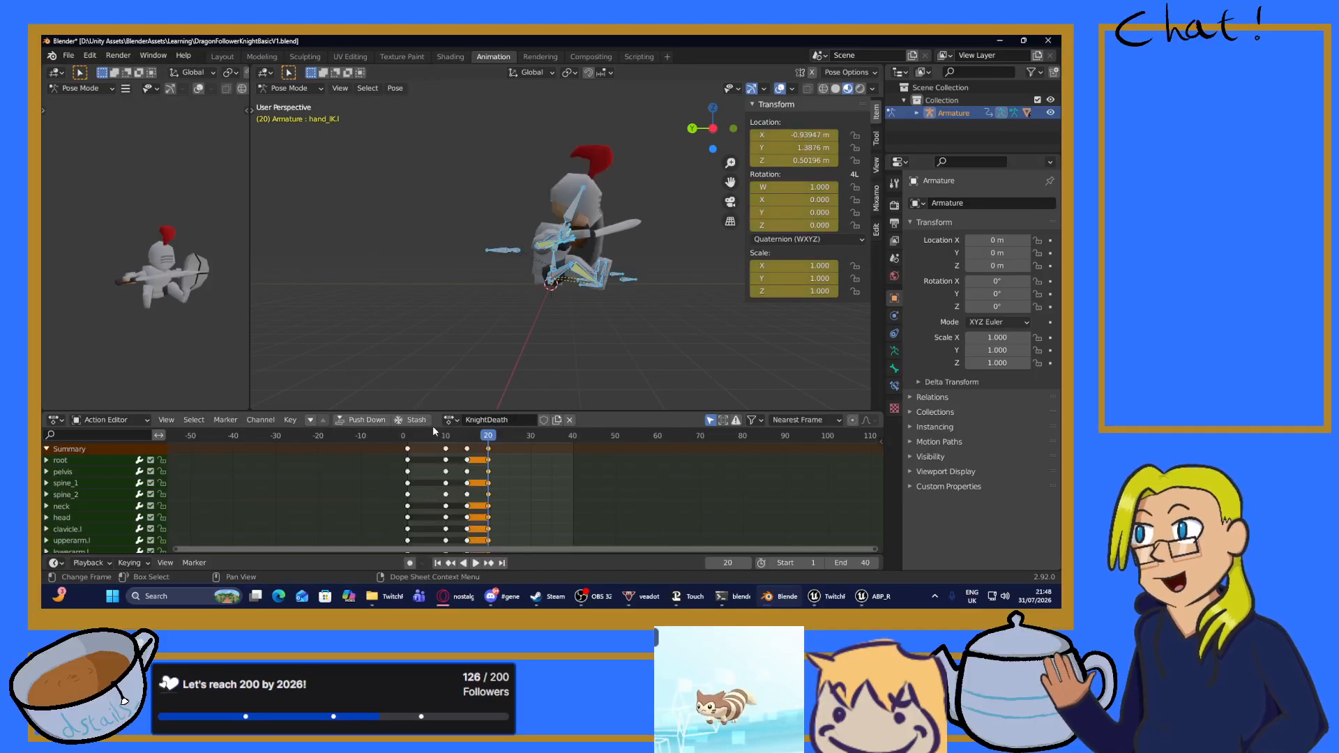
Copy the leaned-back pose keyframes from frame 15 and paste them at frame 25.
key("space")
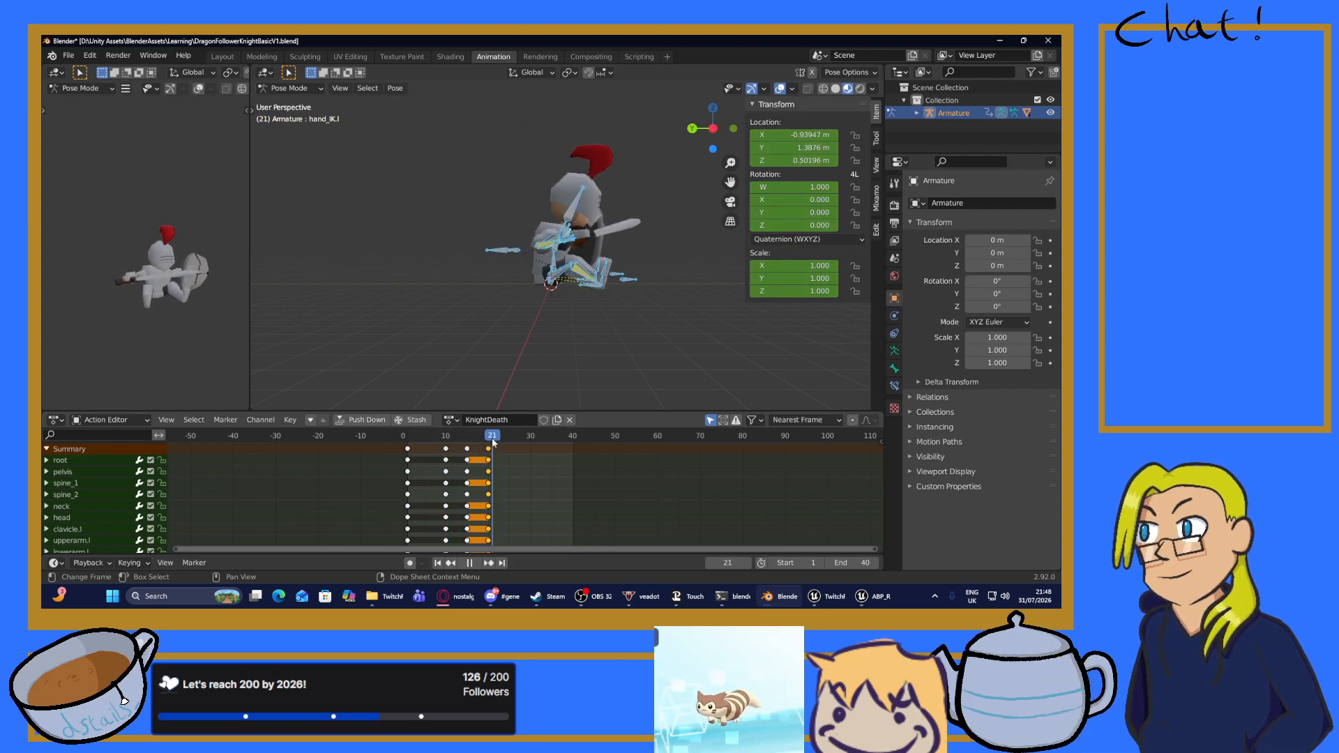
key("space")
left_click_drag(514, 437, 509, 438)
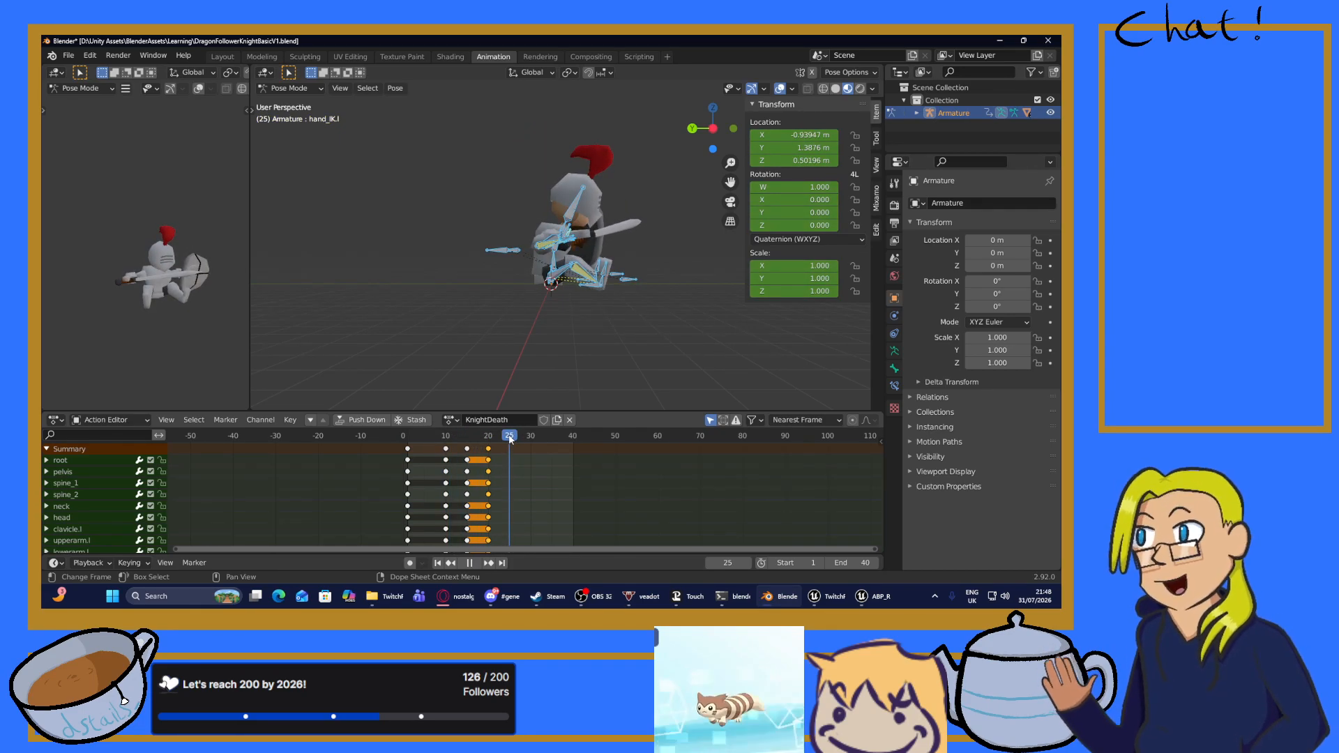
right_click(468, 451)
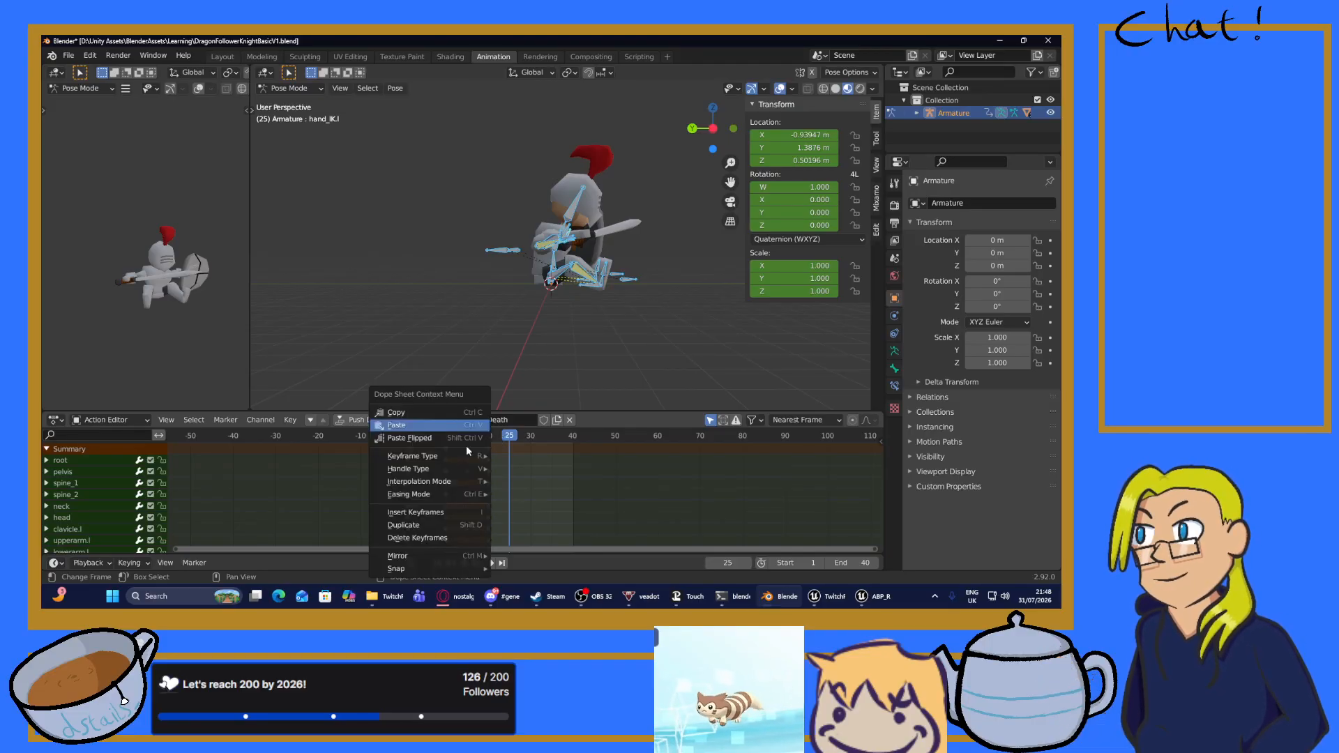
left_click(412, 414)
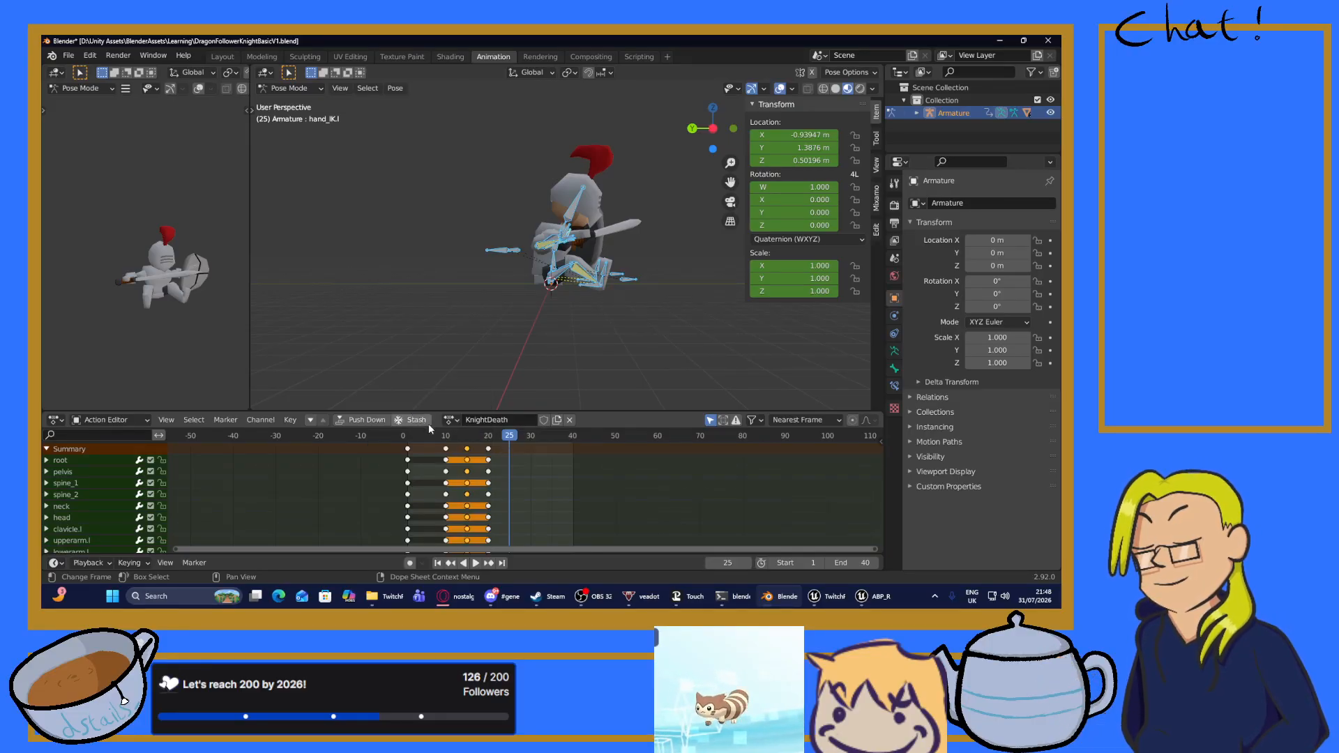
right_click(510, 456)
mouse_move(512, 456)
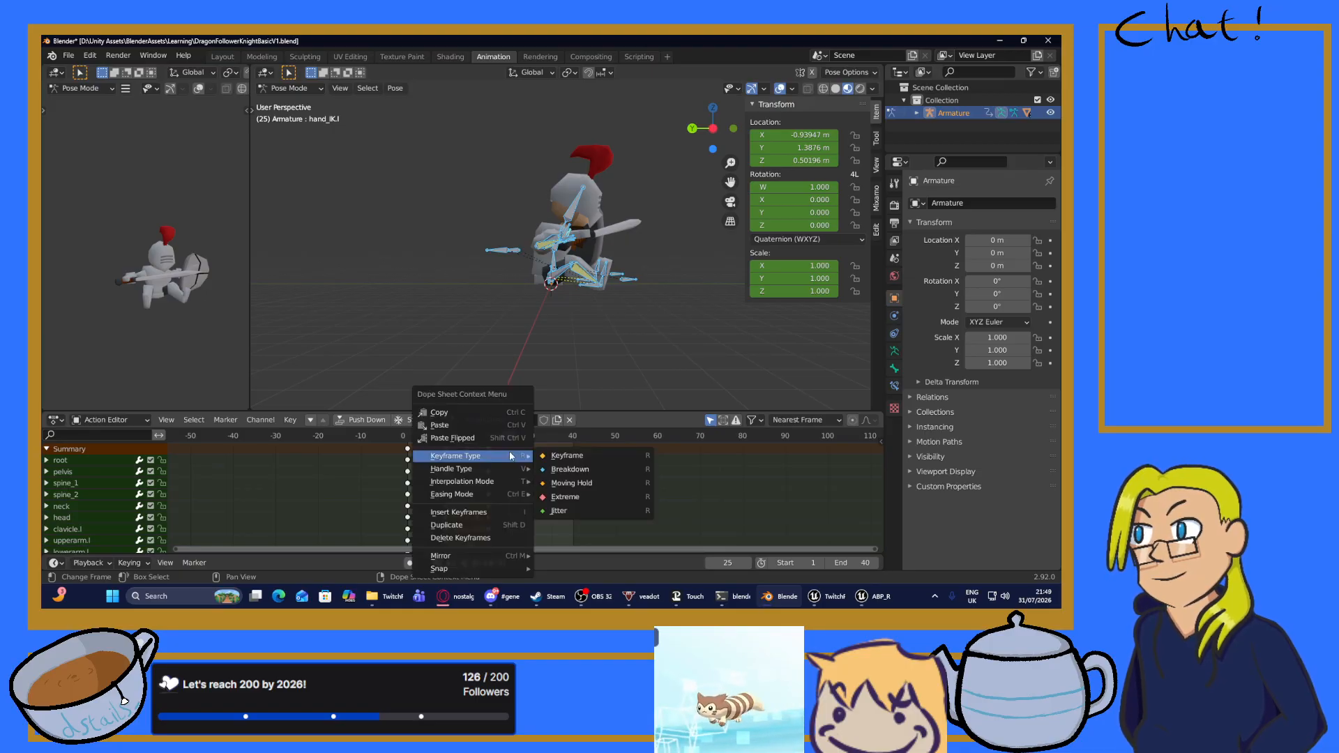
left_click(553, 437)
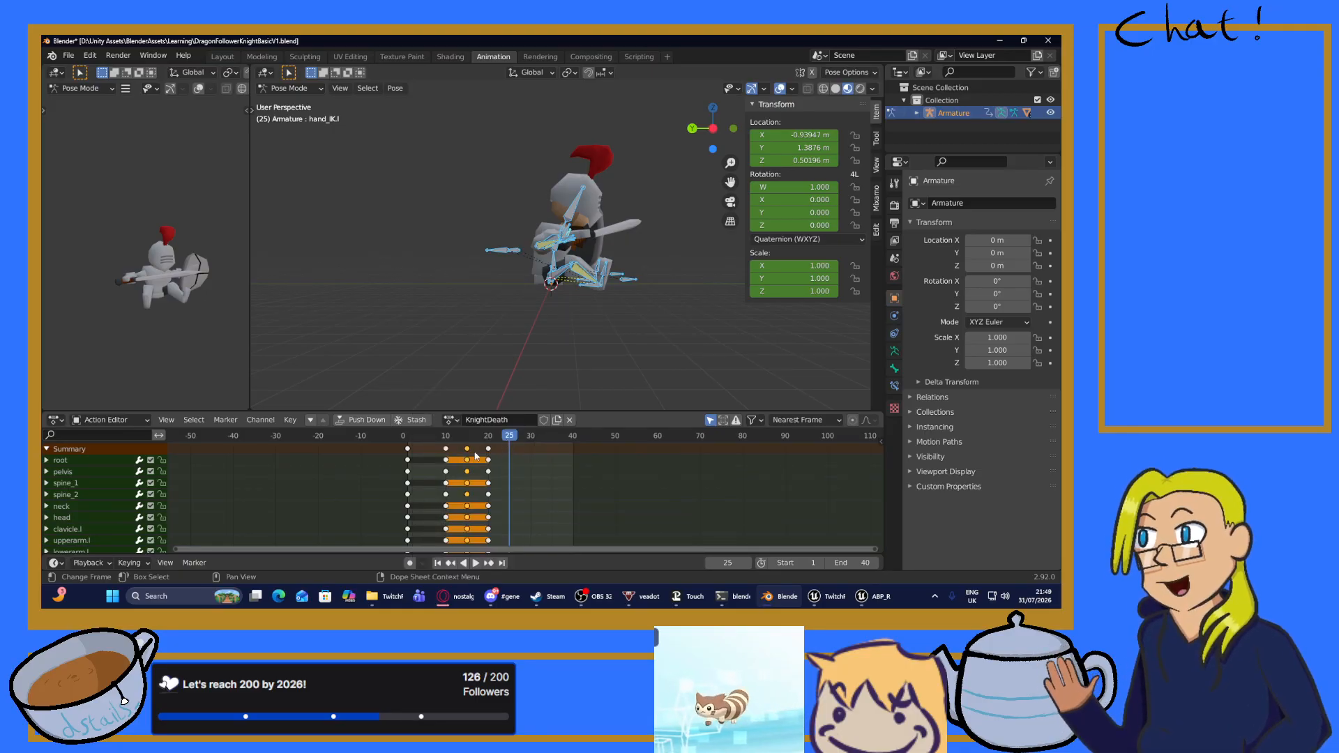
right_click(461, 410)
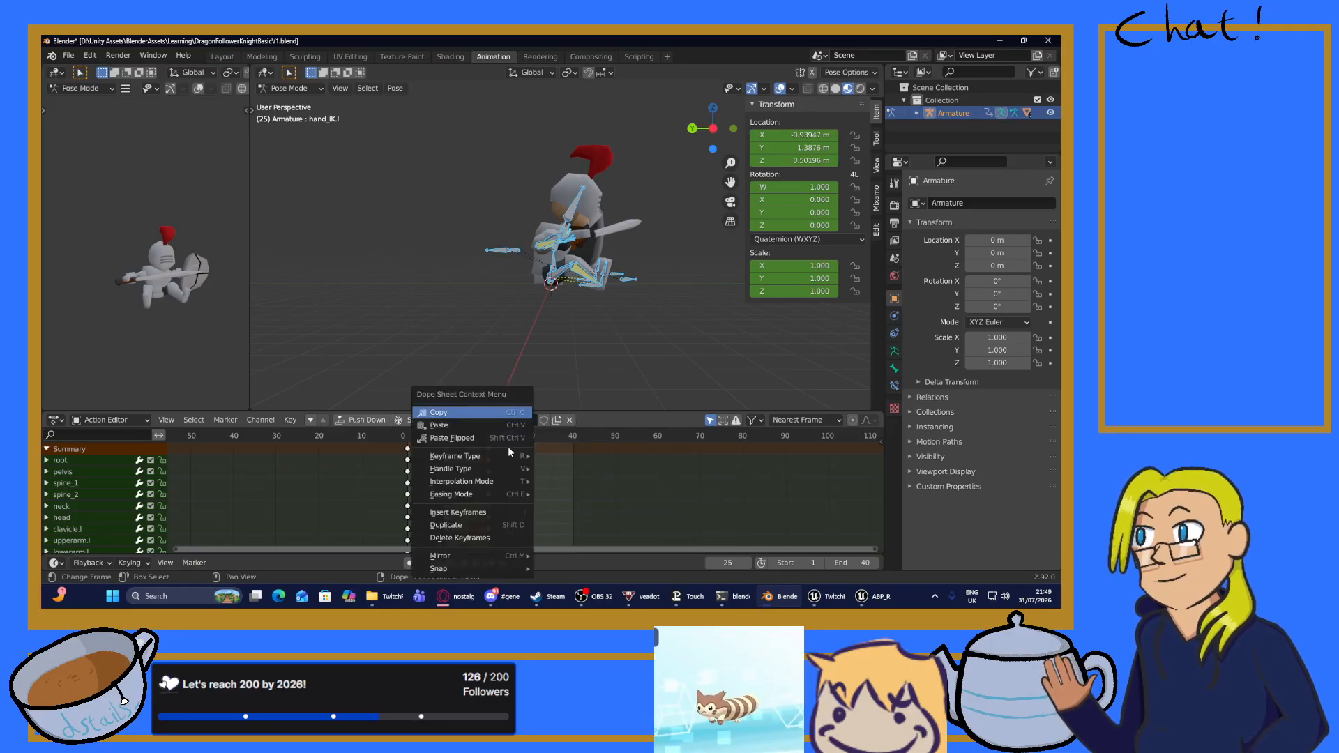
left_click(453, 428)
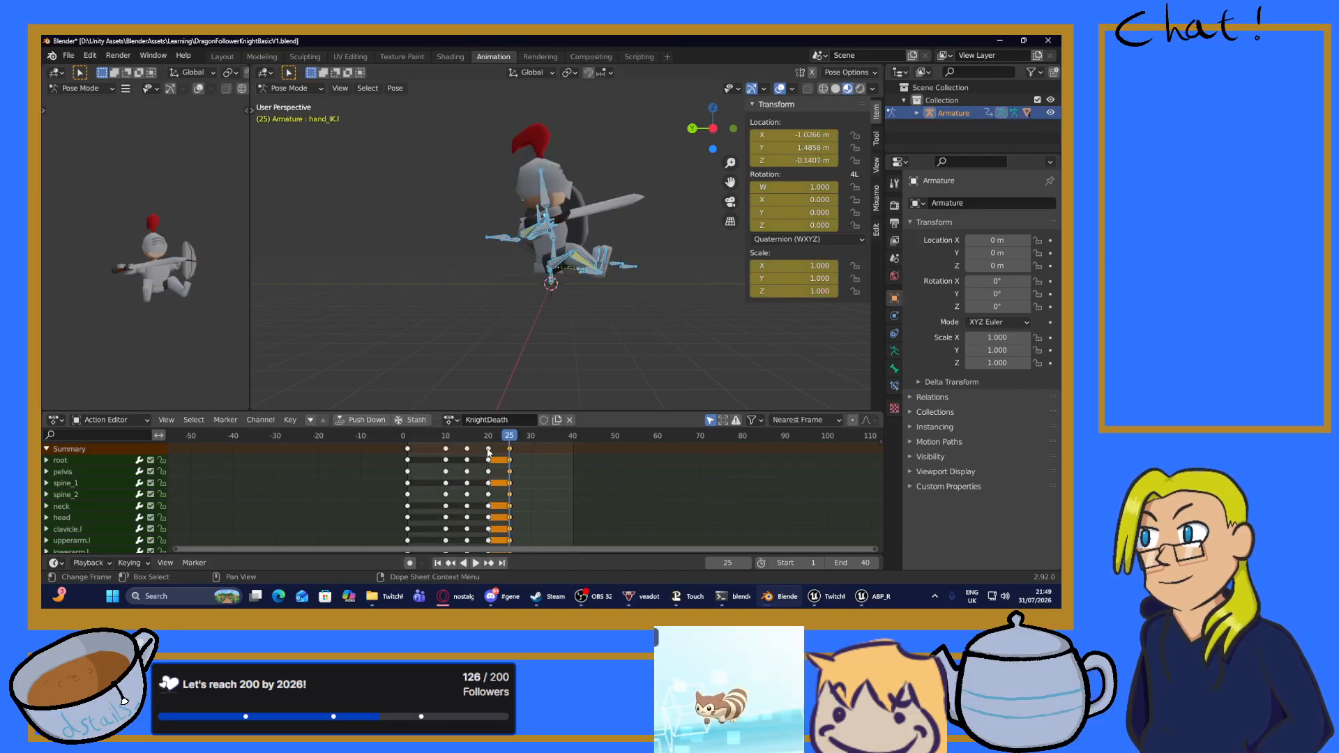
Copy the hunched pose keyframes from frame 20, paste them at frame 30, and play back the action.
right_click(424, 426)
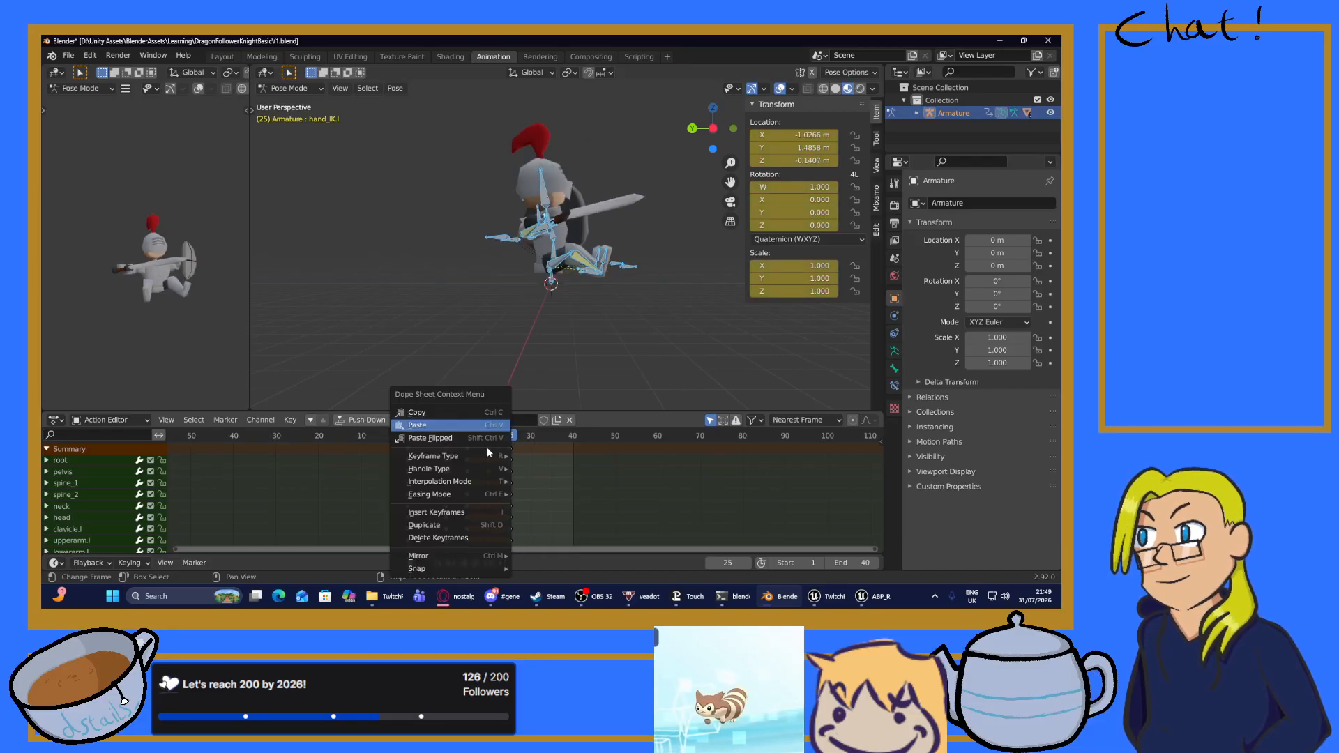
left_click(420, 415)
left_click_drag(511, 443, 531, 450)
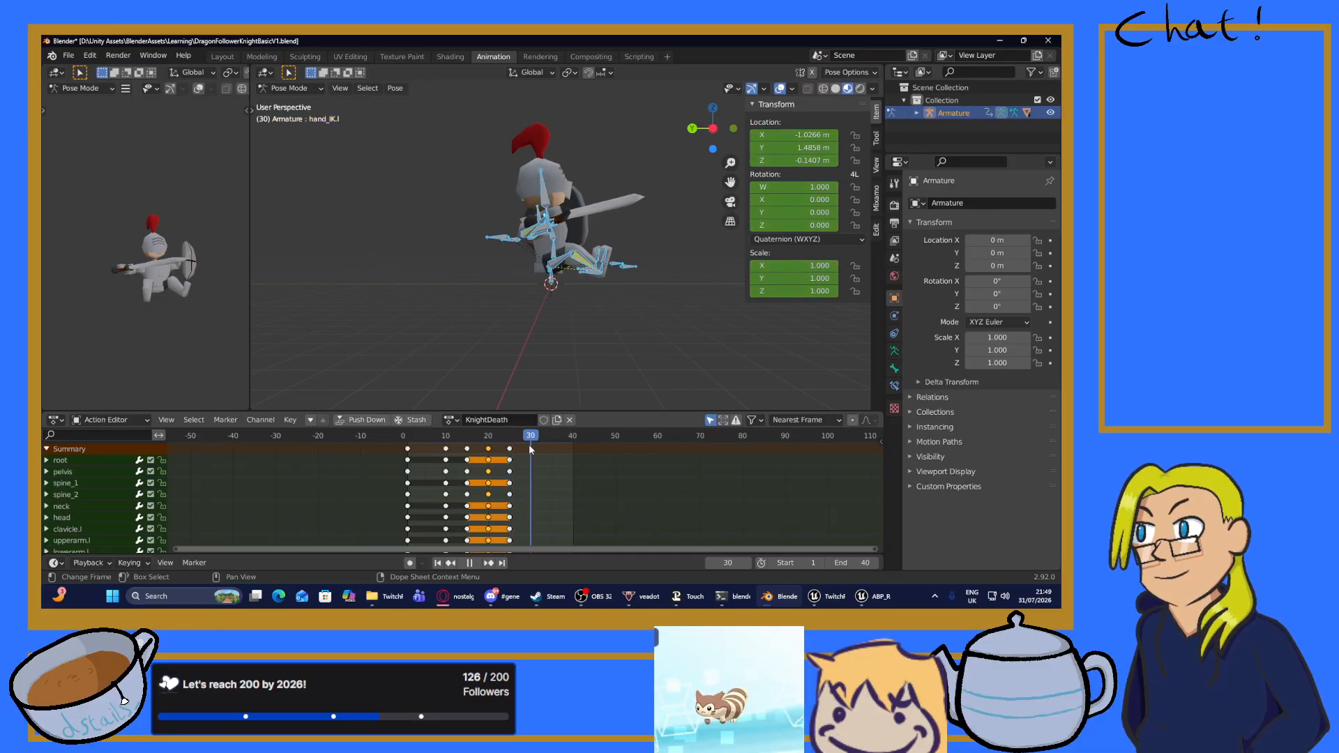
right_click(529, 448)
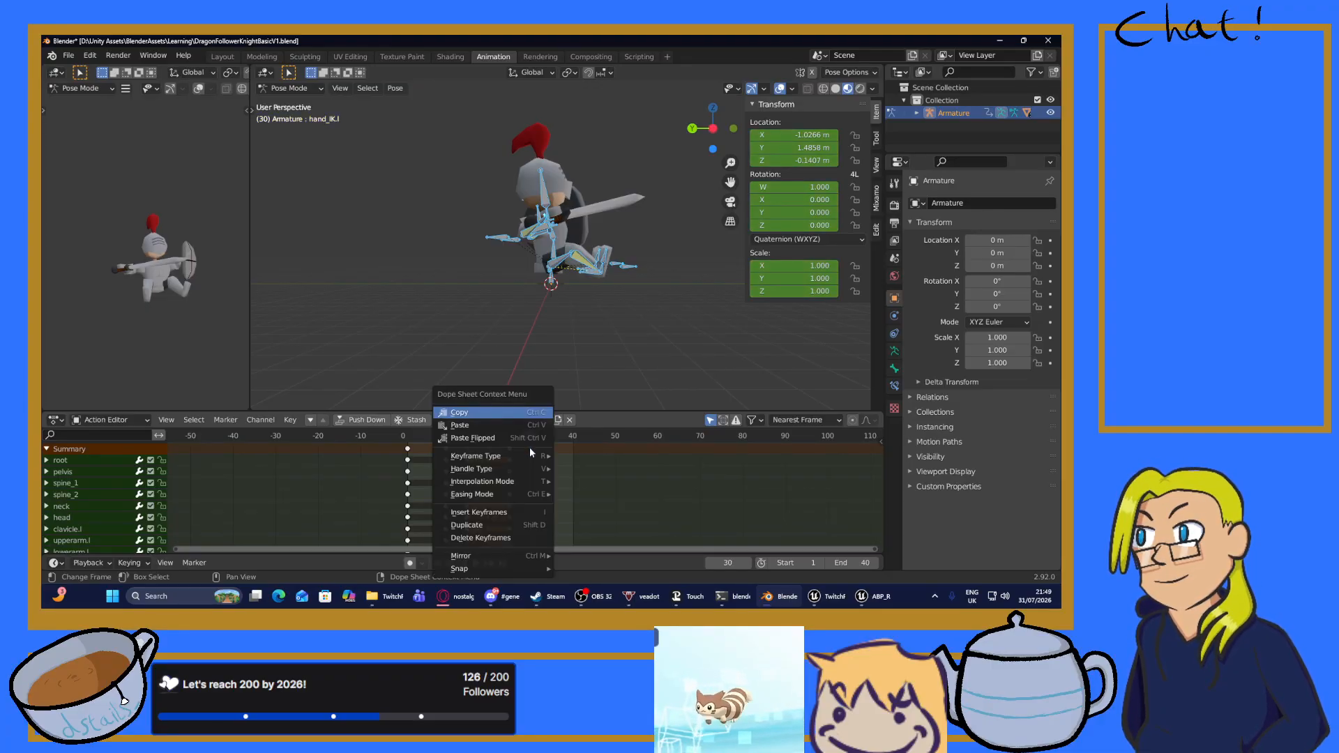
left_click(474, 430)
key("space")
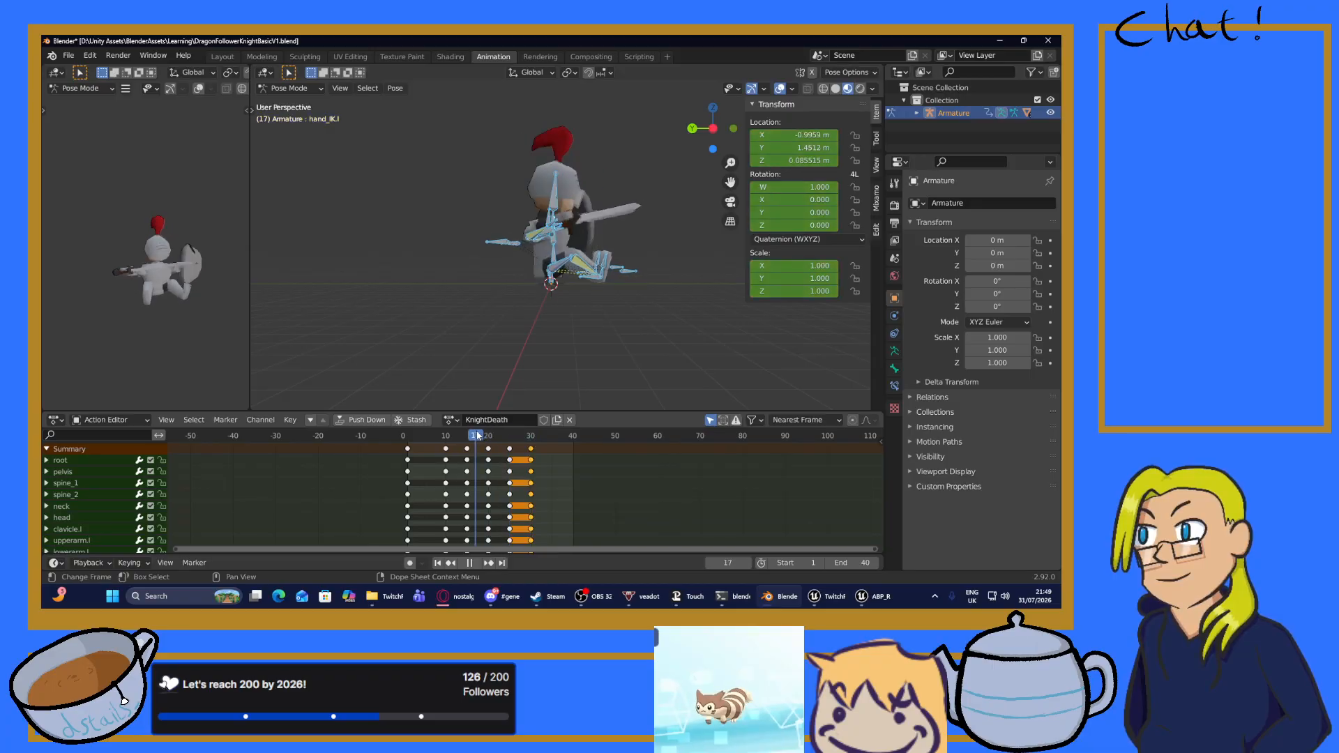
Shift the keyframes at frames 15 through 30 three frames later and select those from frame 23 onward.
left_click_drag(510, 450, 549, 483)
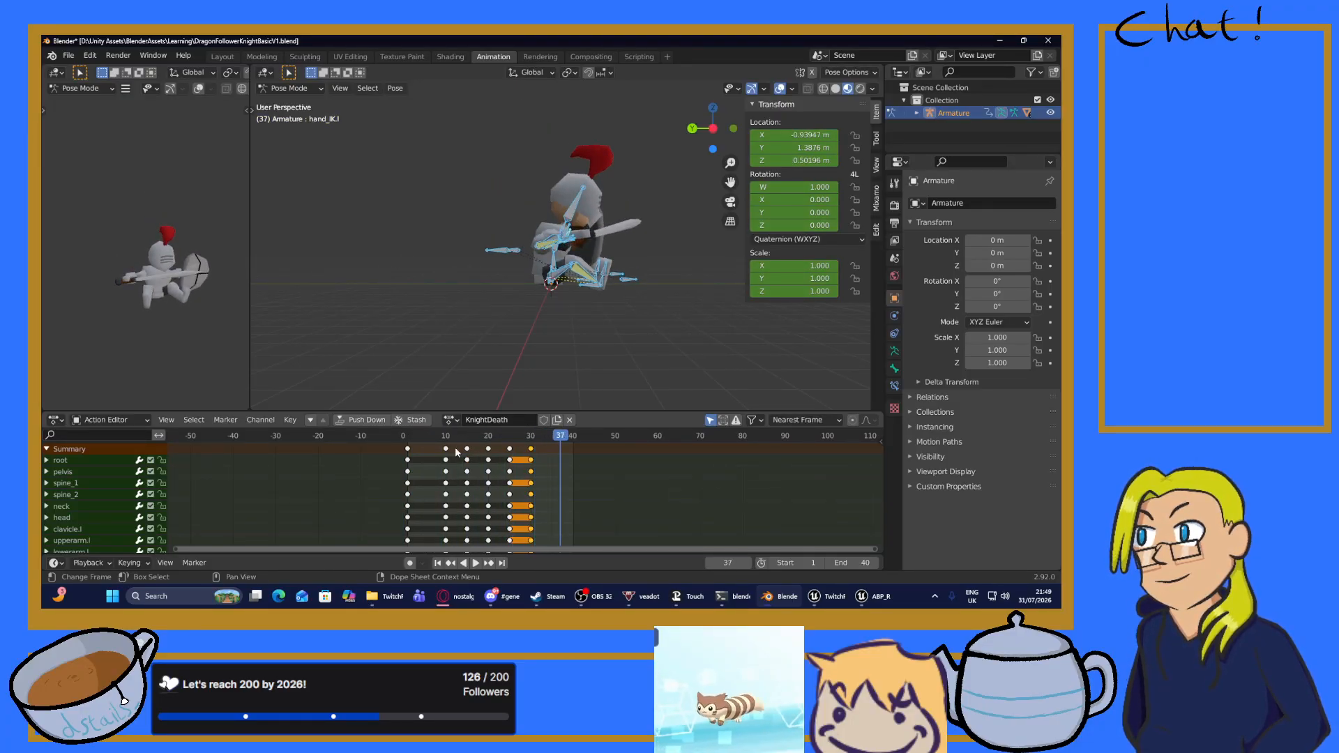
left_click(456, 452)
left_click_drag(473, 450, 551, 453)
left_click(542, 447)
left_click(490, 452)
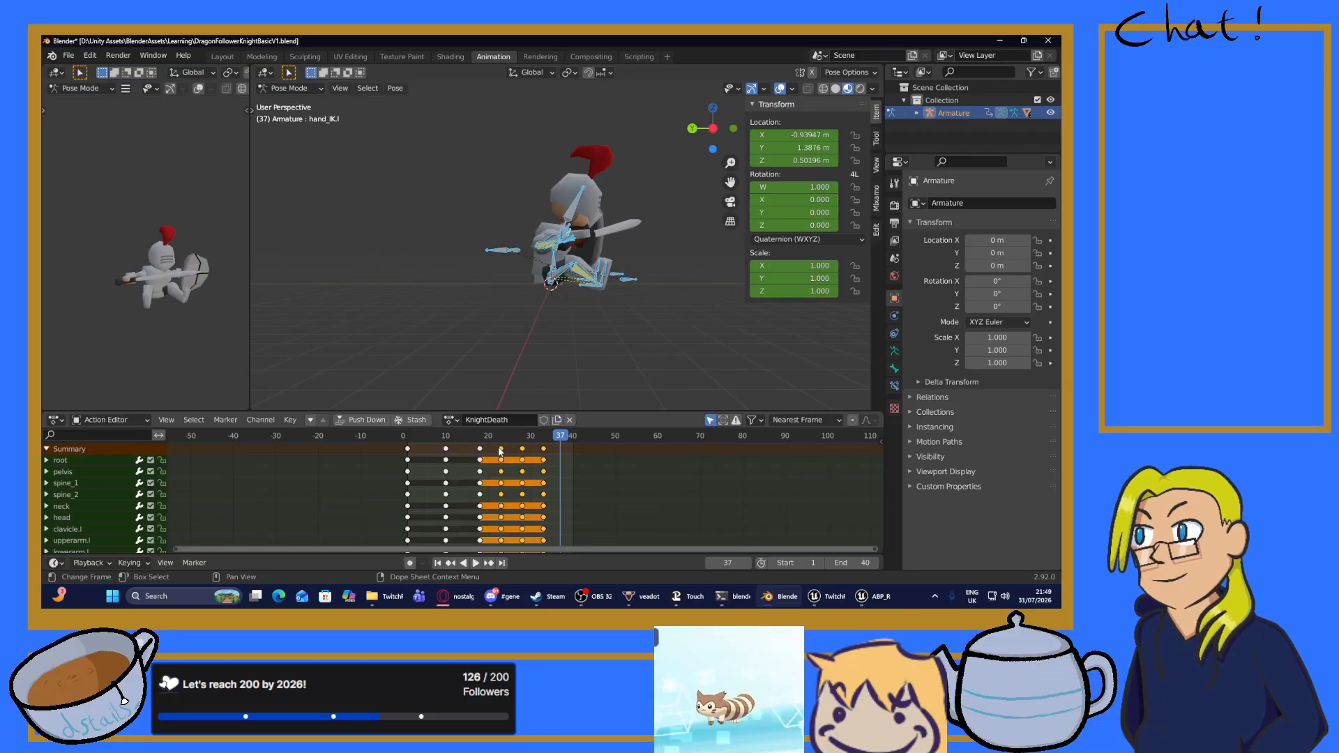
Move the last three poses of the KnightDeath action to frames 26, 34 and 42, and play back the result.
left_click_drag(501, 451, 547, 450)
left_click(533, 449)
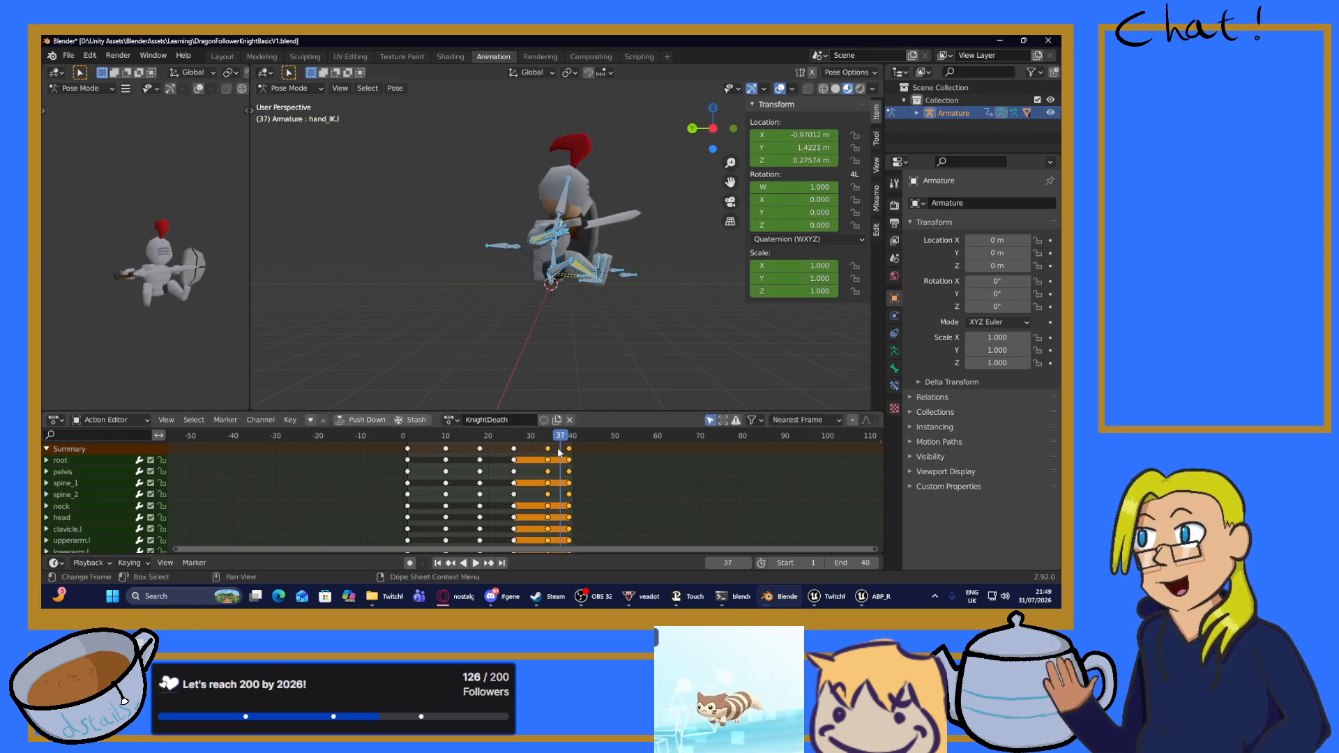
left_click(569, 450)
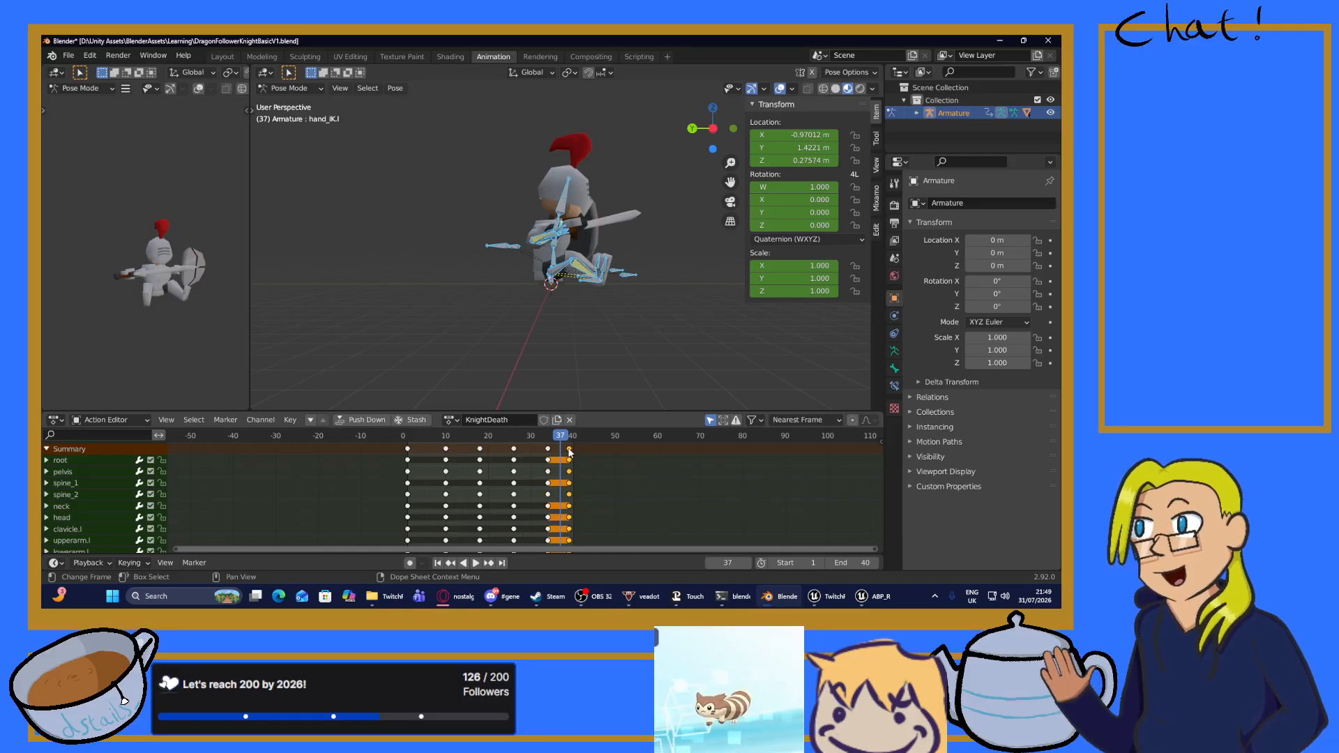
left_click_drag(570, 451, 580, 450)
key("space")
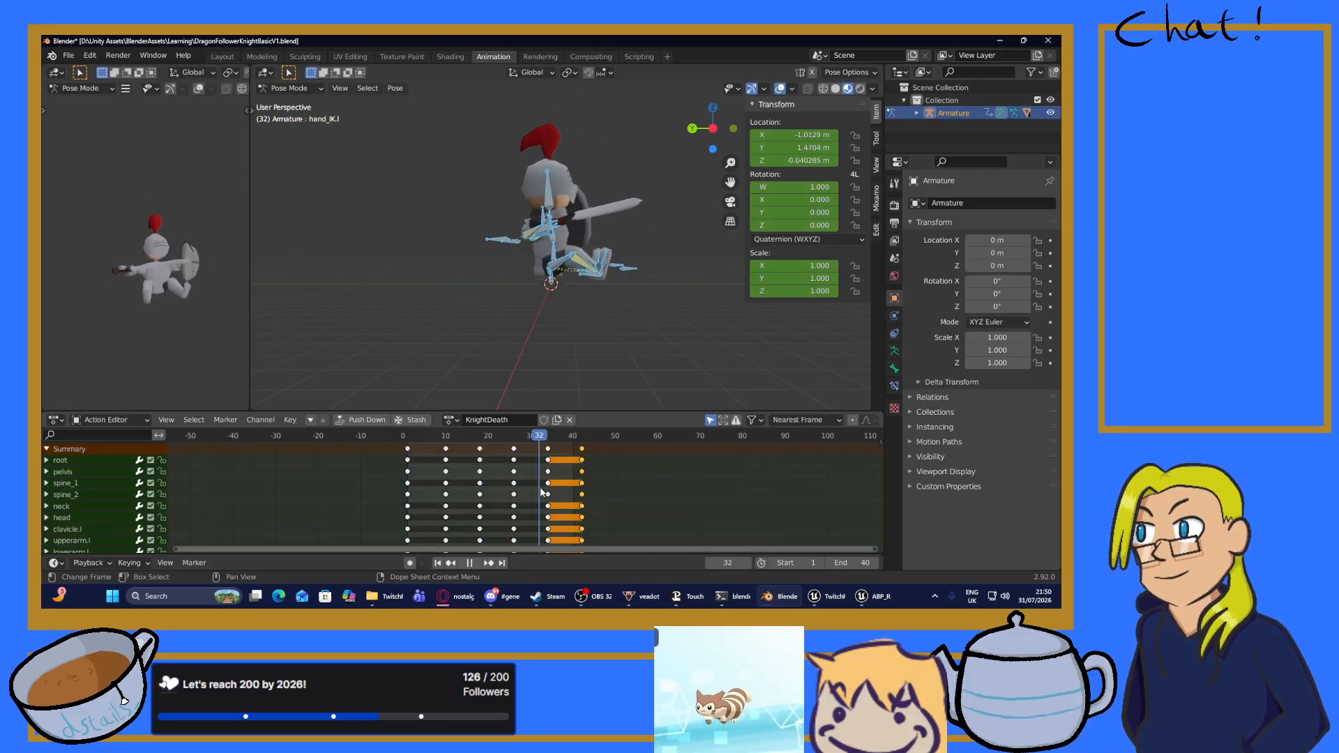
left_click_drag(570, 495, 582, 496)
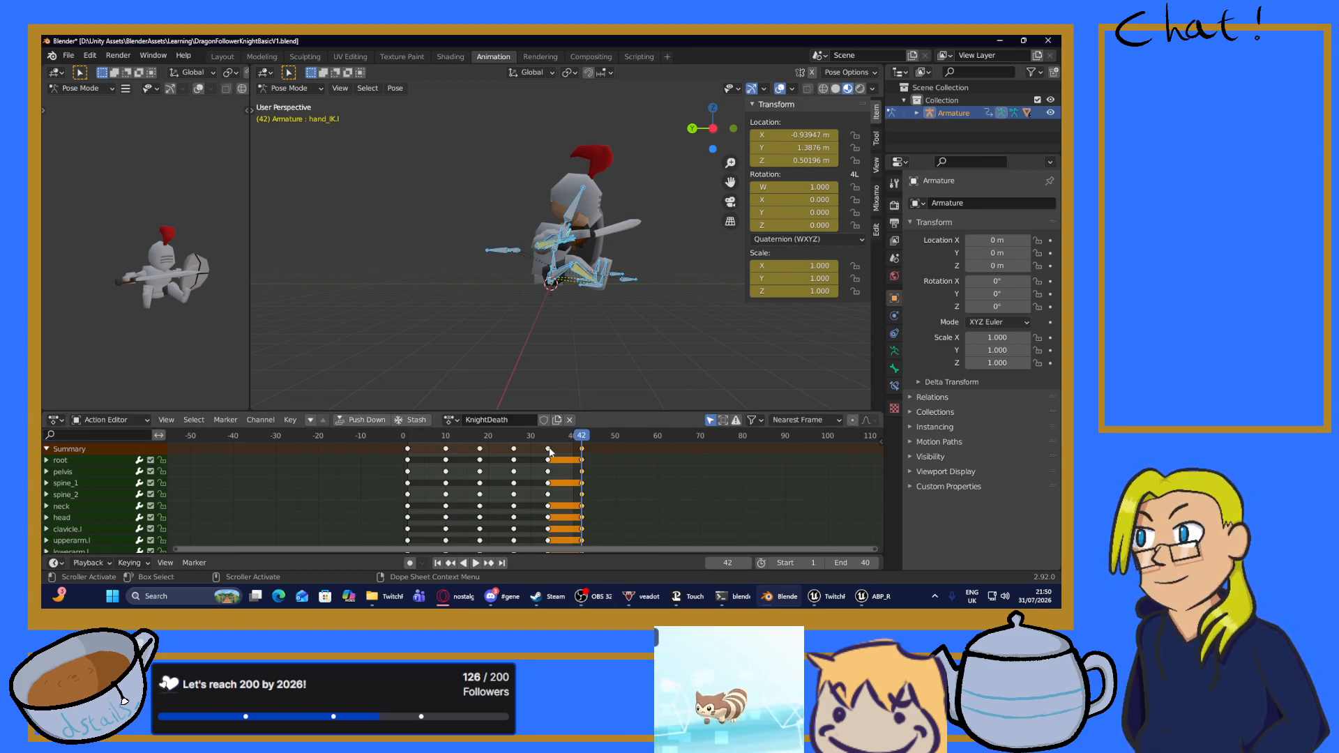
Enable the fake user for the KnightDeath action and review the rocking motion by playing and scrubbing it.
left_click(708, 483)
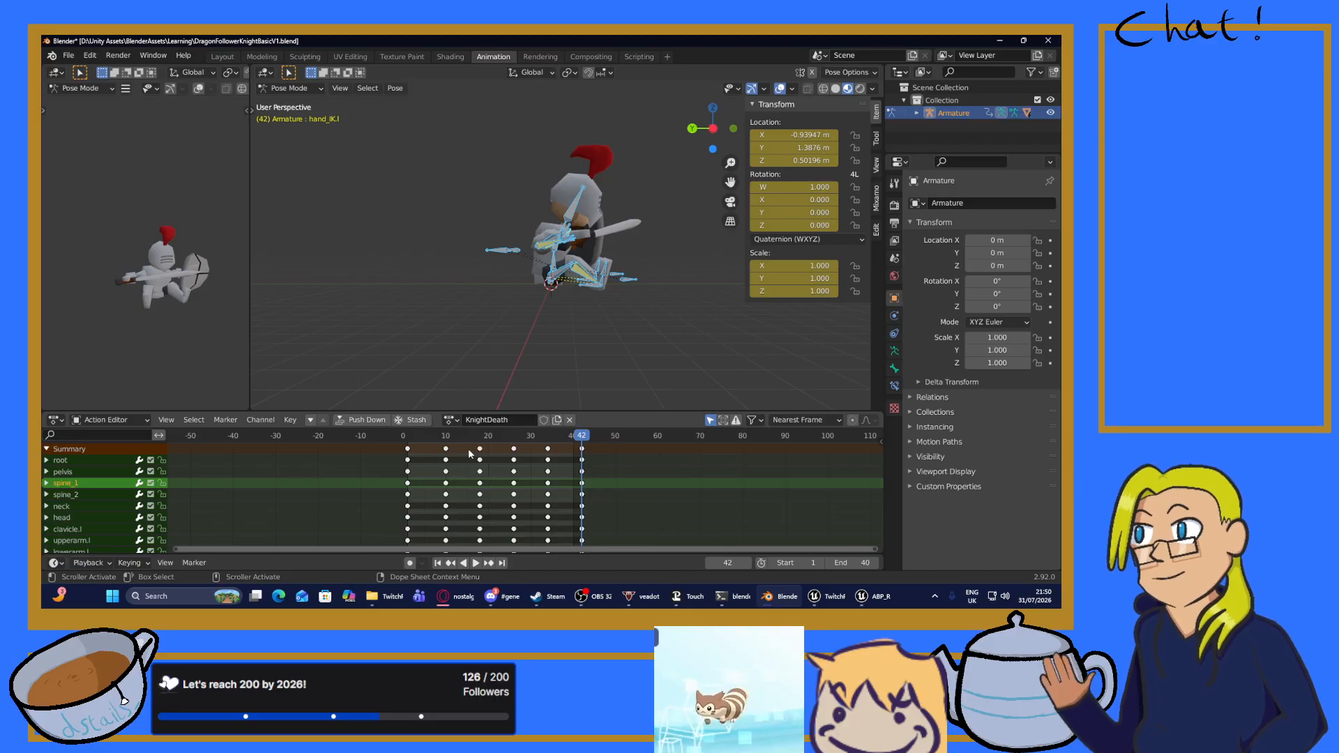
left_click(544, 420)
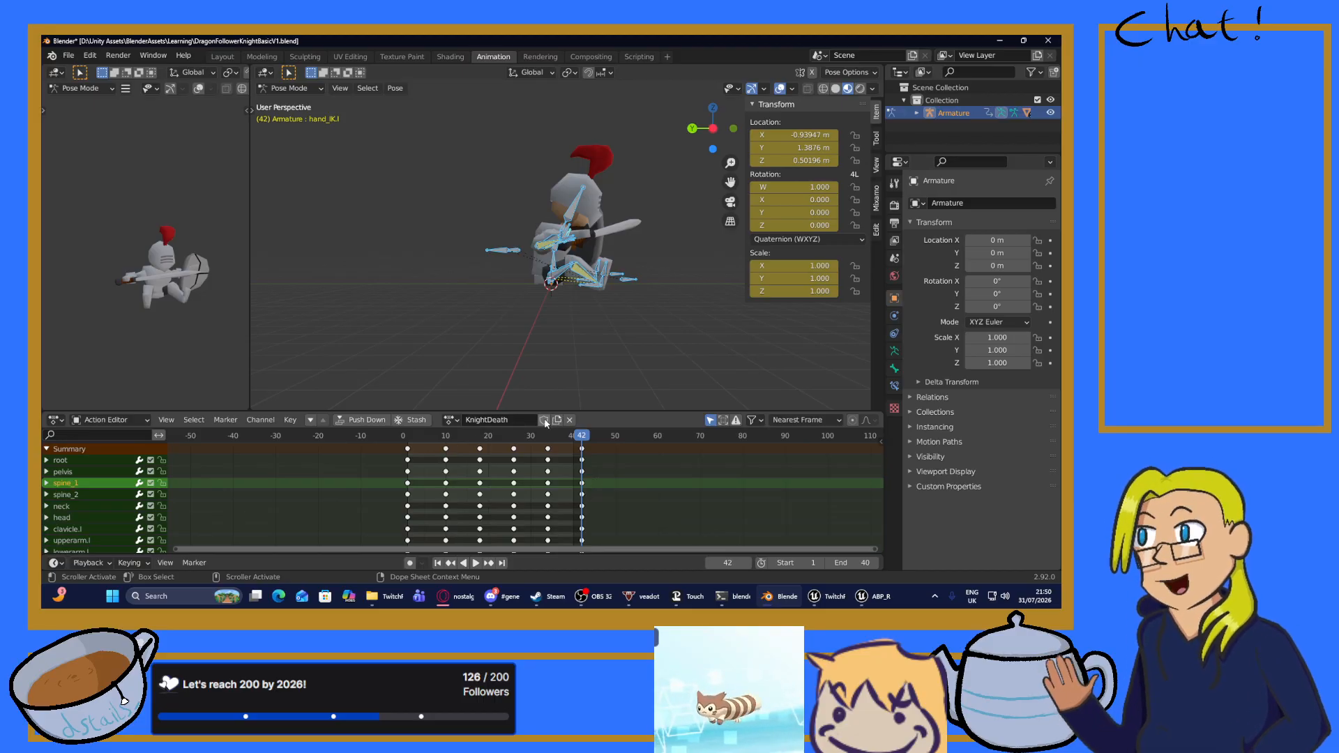
left_click(450, 420)
left_click(453, 424)
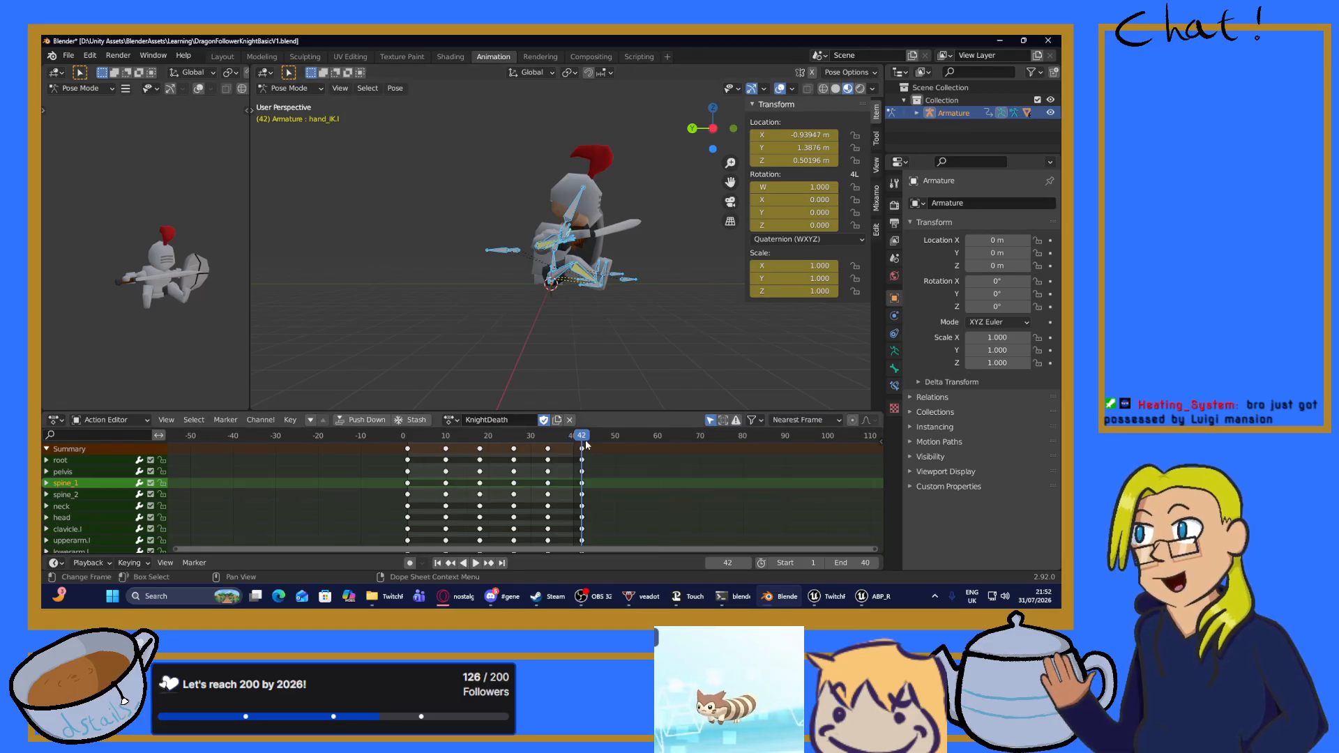
key("space")
left_click(492, 439)
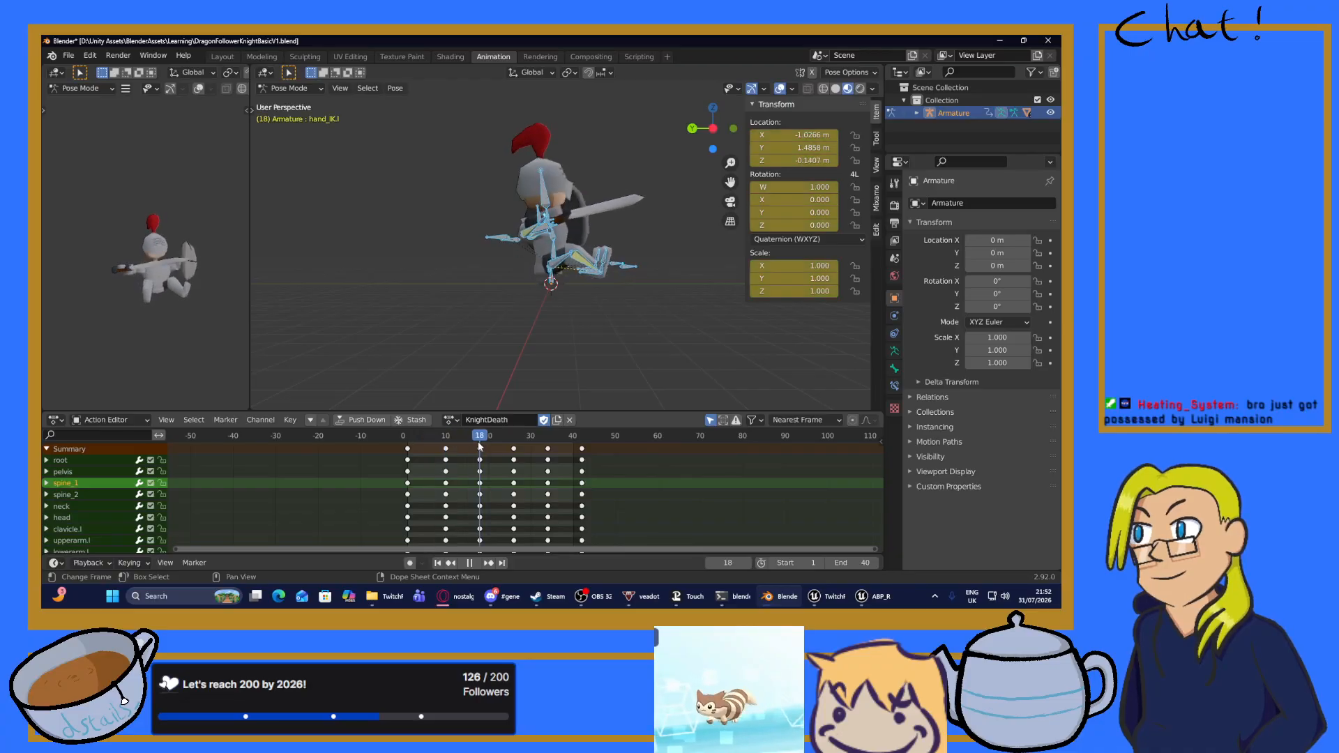
left_click_drag(525, 446, 615, 478)
Switch the armature to the KnightWalk action and set the playback end frame to 24.
left_click(450, 420)
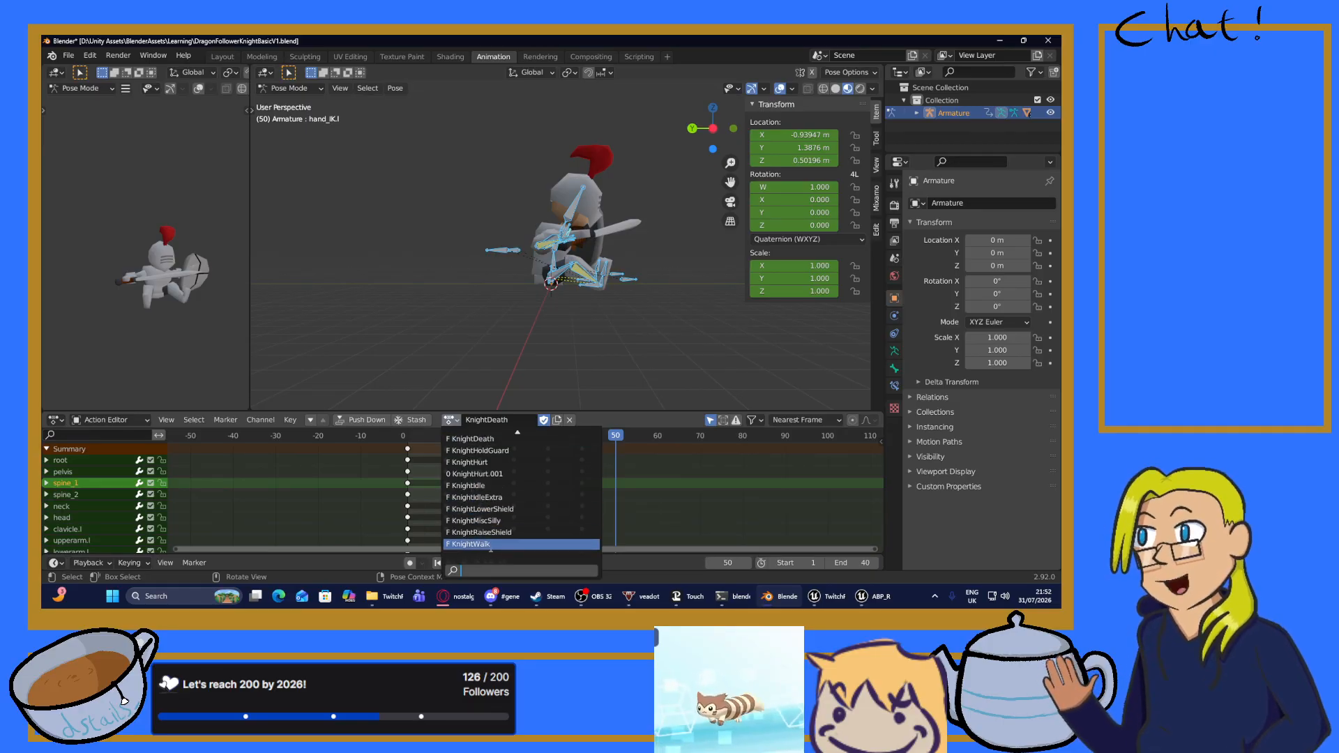
left_click(497, 544)
left_click_drag(613, 439, 390, 442)
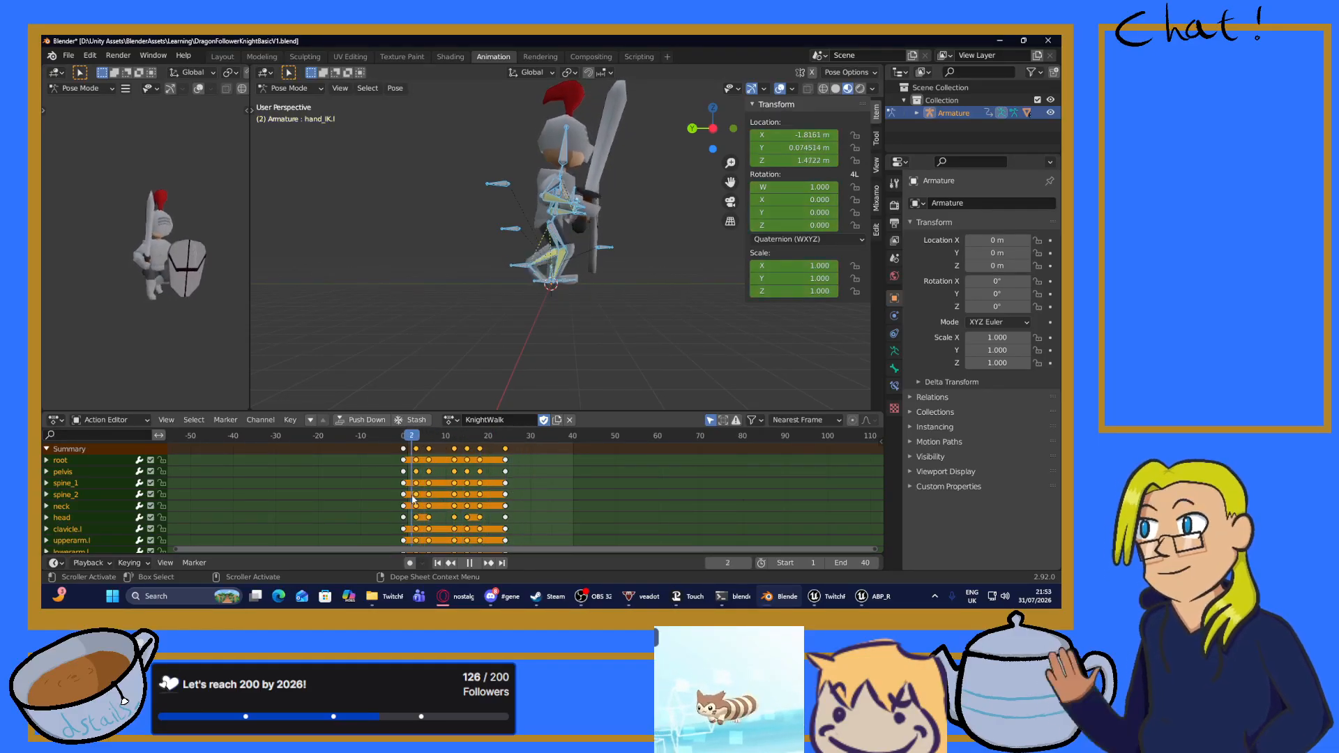
key("space")
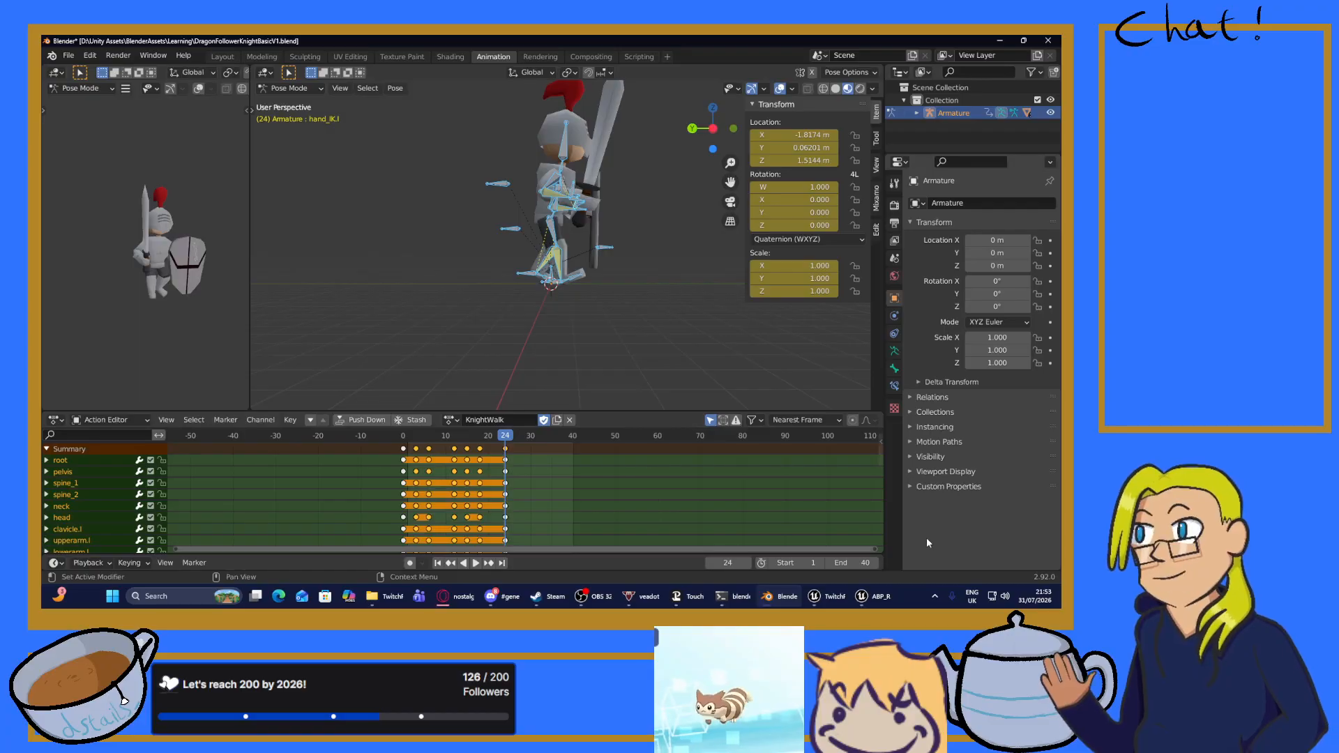
left_click(852, 563)
type("24")
key("Return")
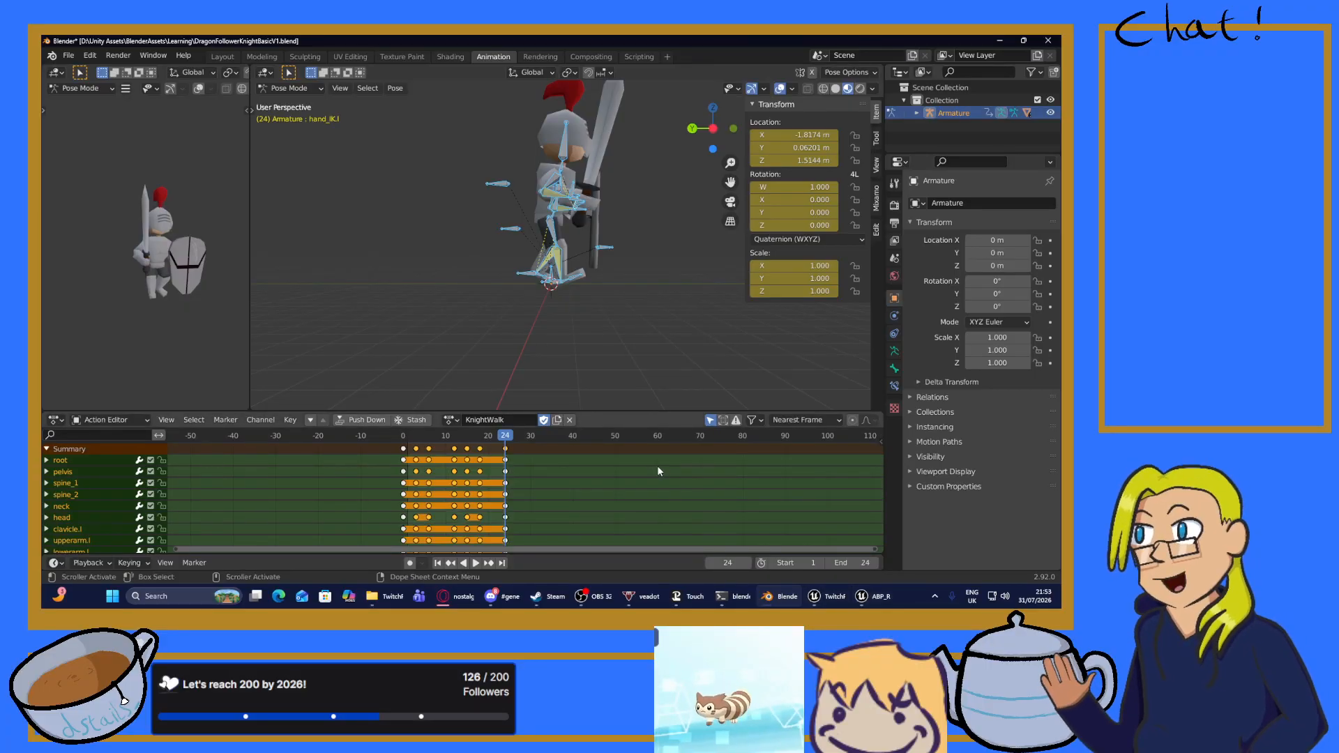
Play back the looping KnightWalk cycle and examine it from a front three-quarter view.
left_click(476, 564)
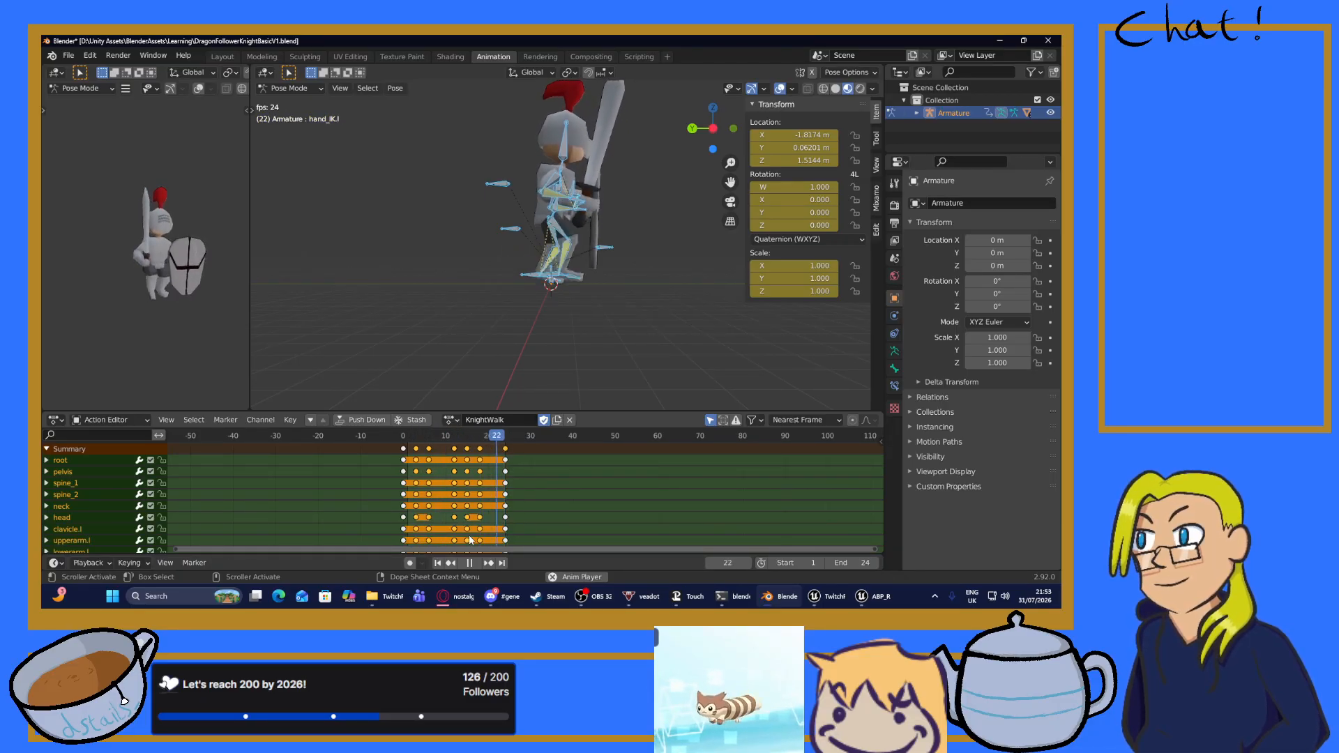
middle_click_drag(672, 368, 564, 351)
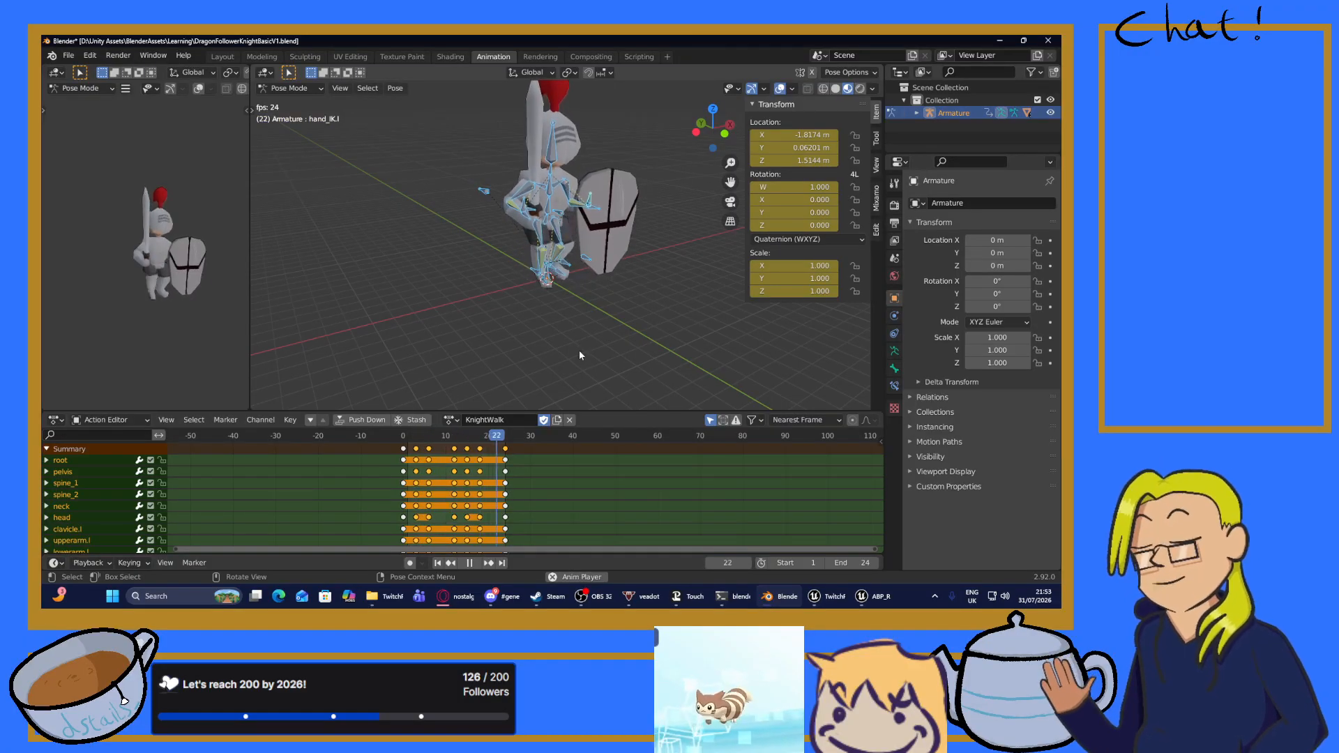
left_click(470, 563)
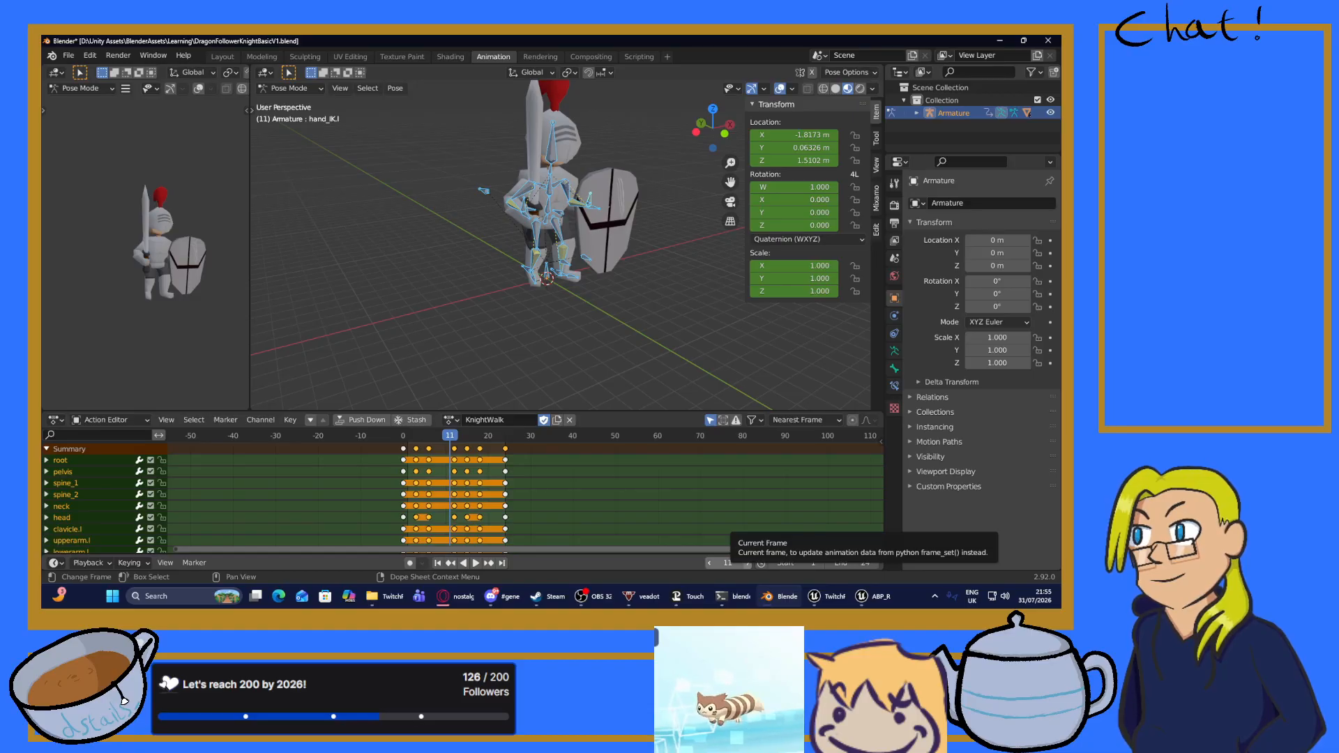
left_click(779, 597)
left_click(779, 596)
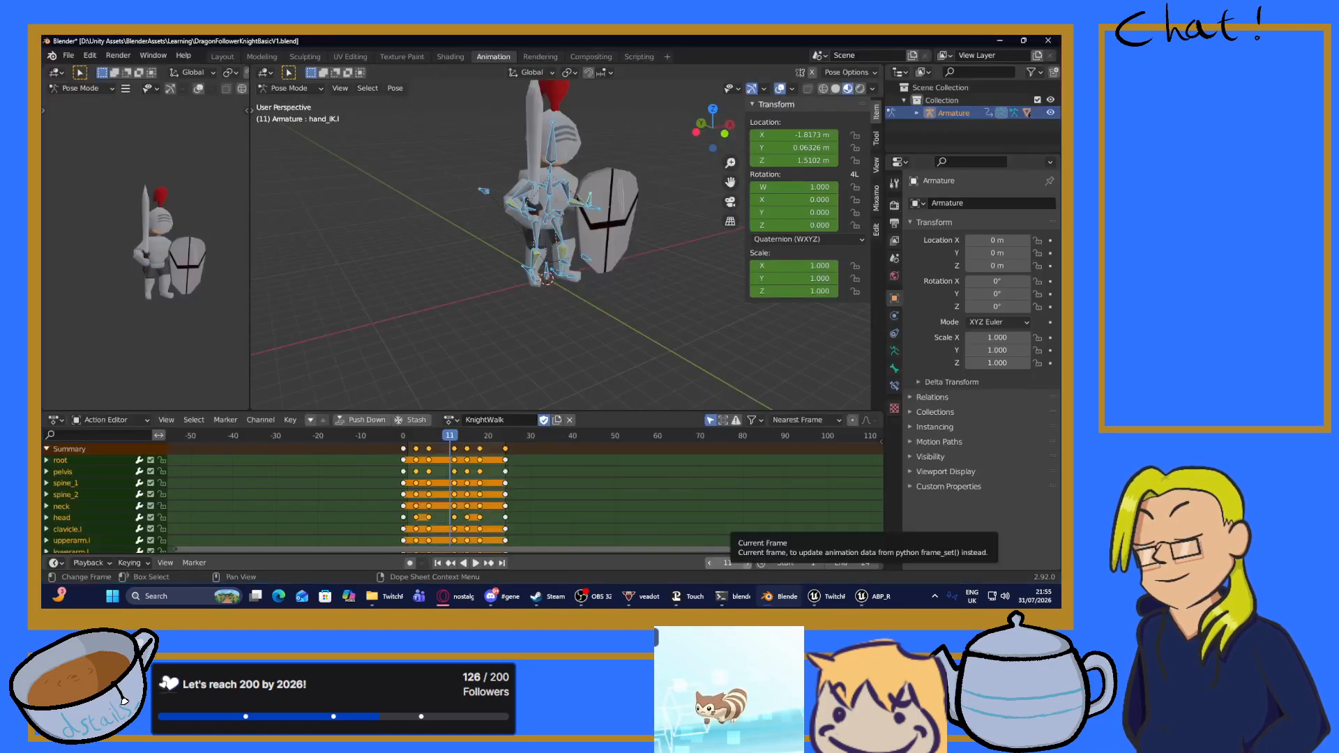
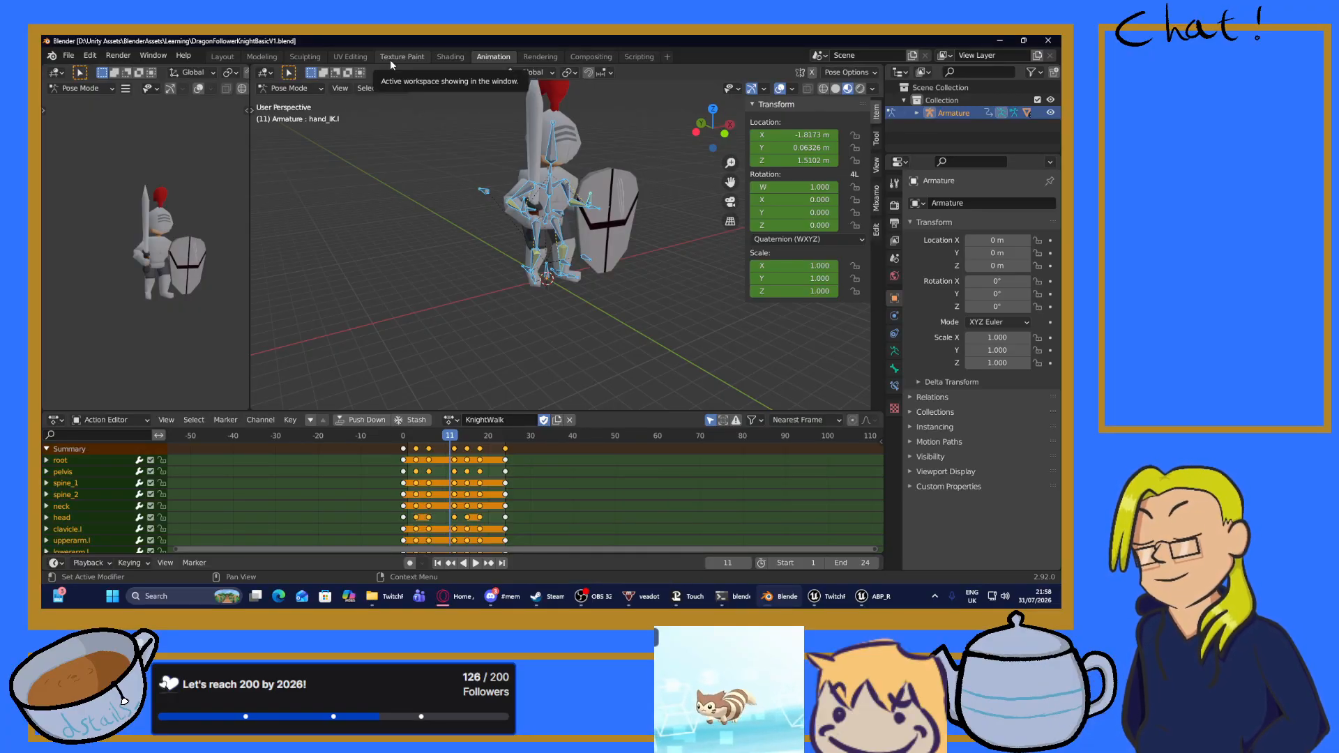
Save the file and review the KnightWalk cycle from the side, returning to frame 0.
left_click_drag(450, 440, 386, 466)
middle_click_drag(423, 318, 543, 272)
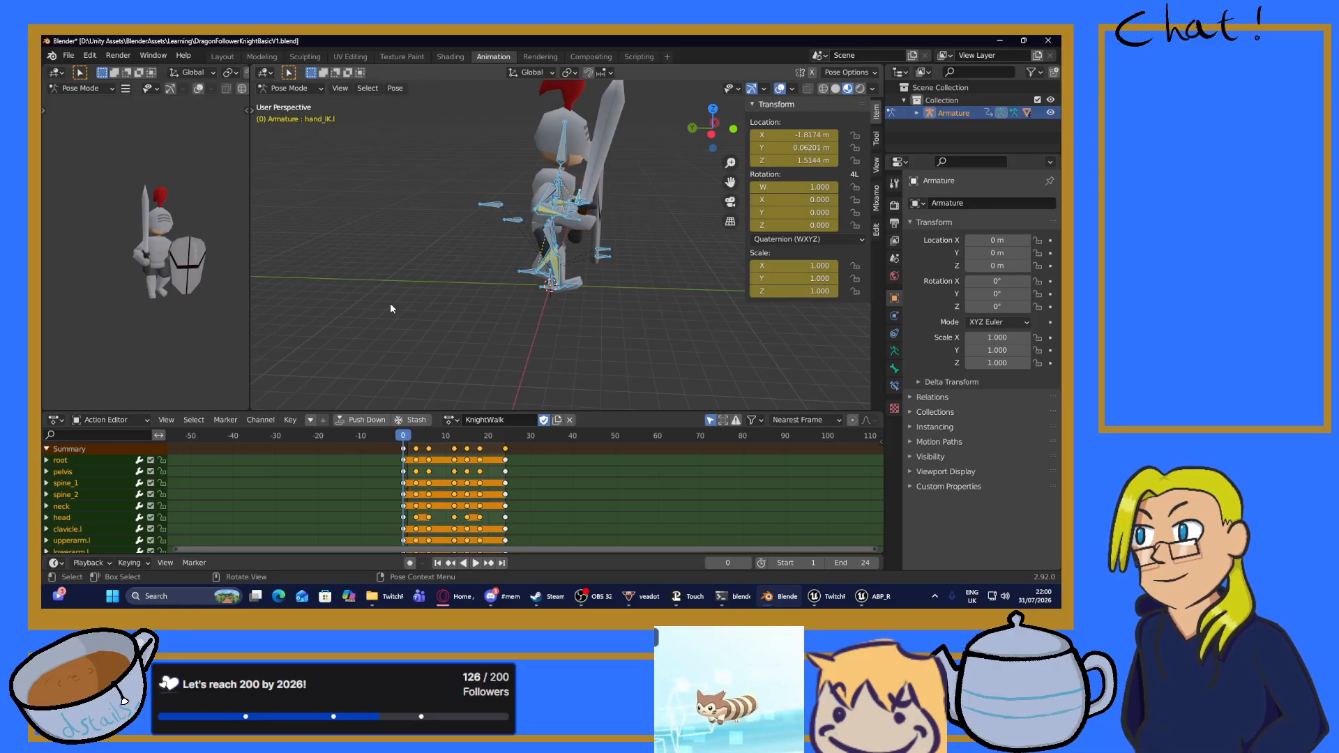
key("ctrl+s")
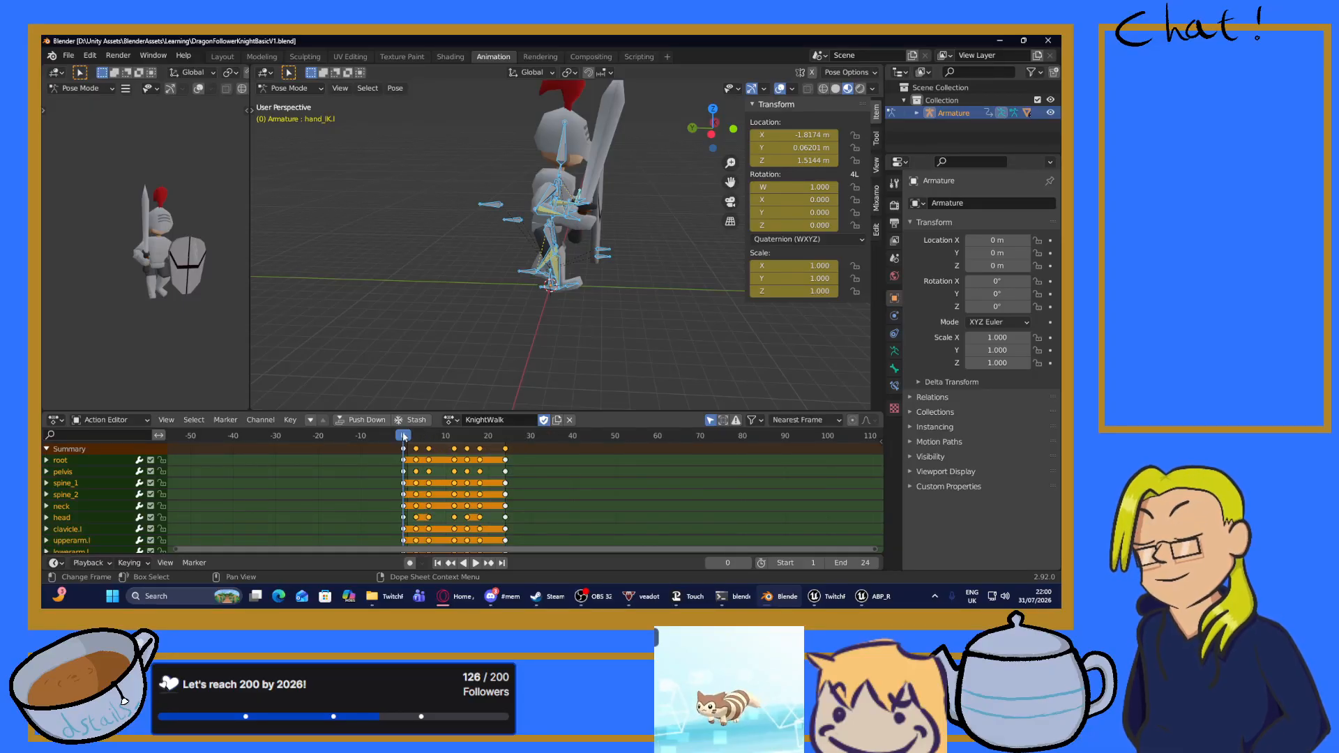
key("space")
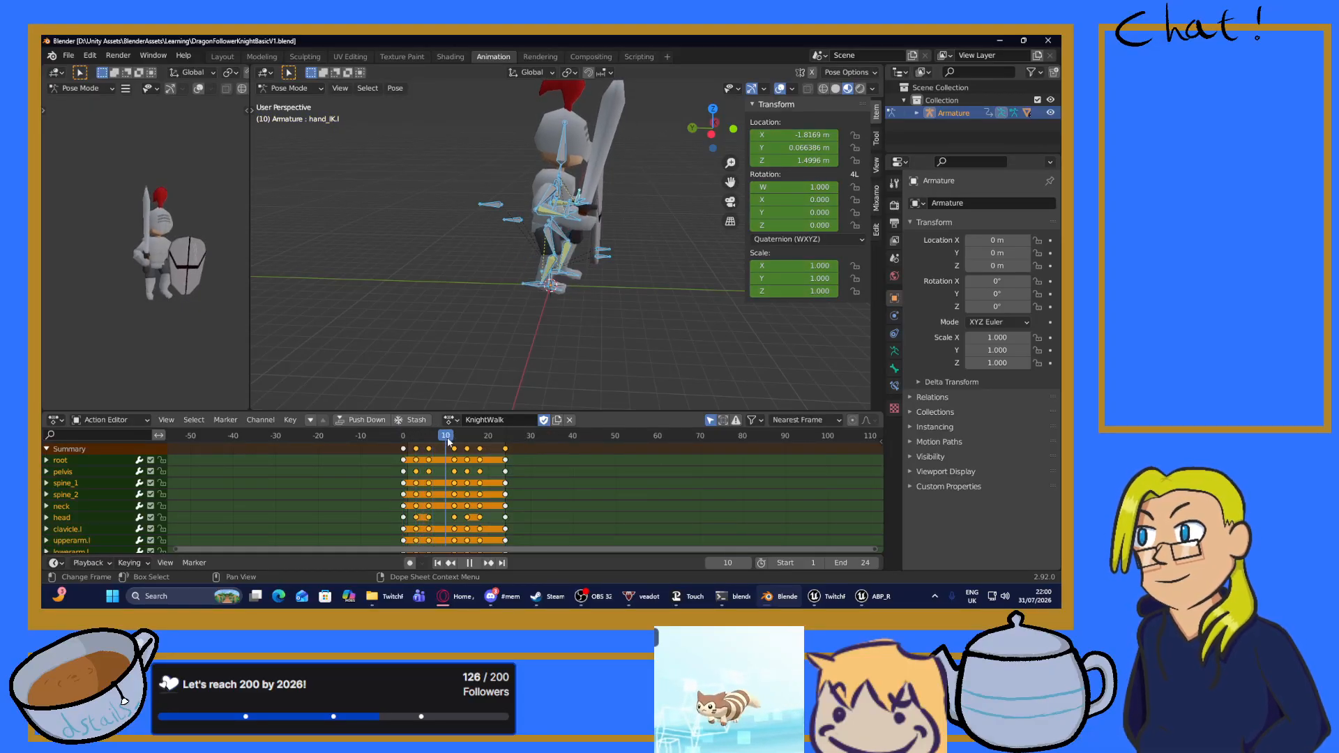
left_click_drag(447, 441, 464, 530)
key("Escape")
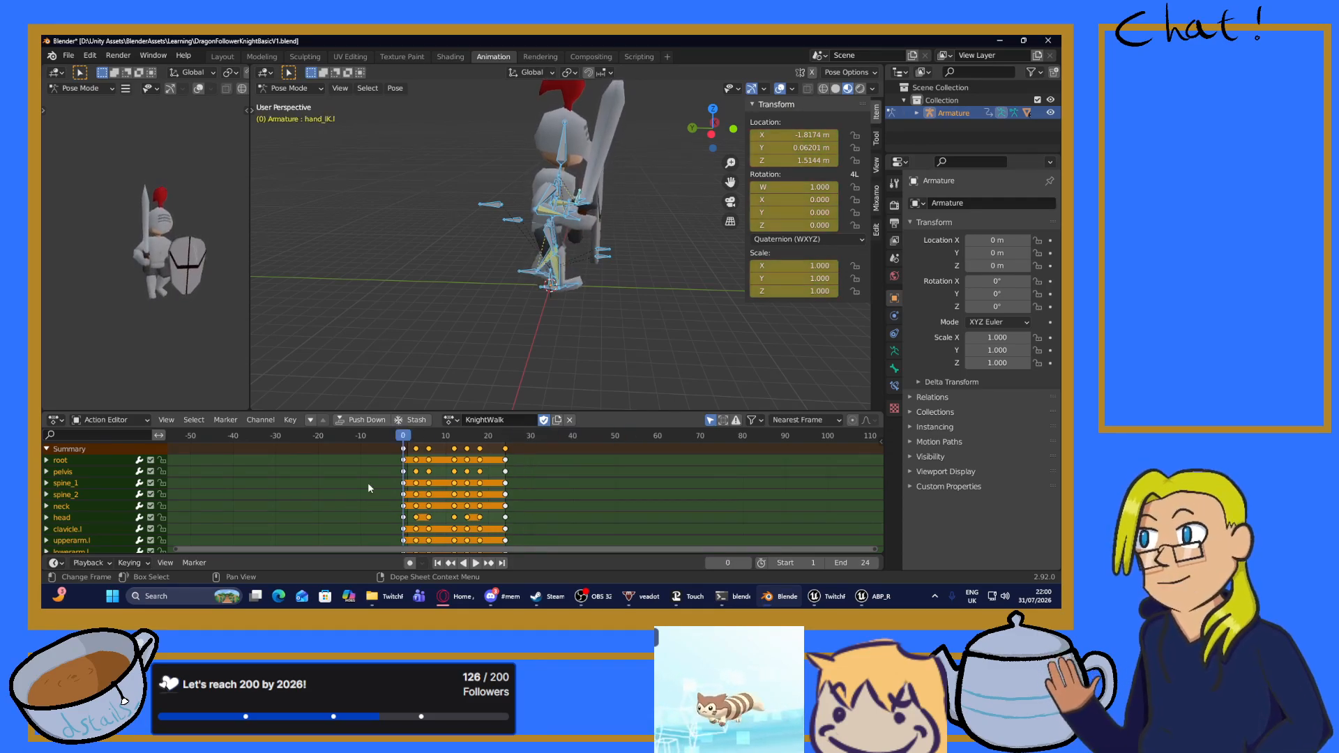
Unlink the KnightWalk action from the armature and create a new action named KnightRun.
left_click(569, 419)
left_click(471, 420)
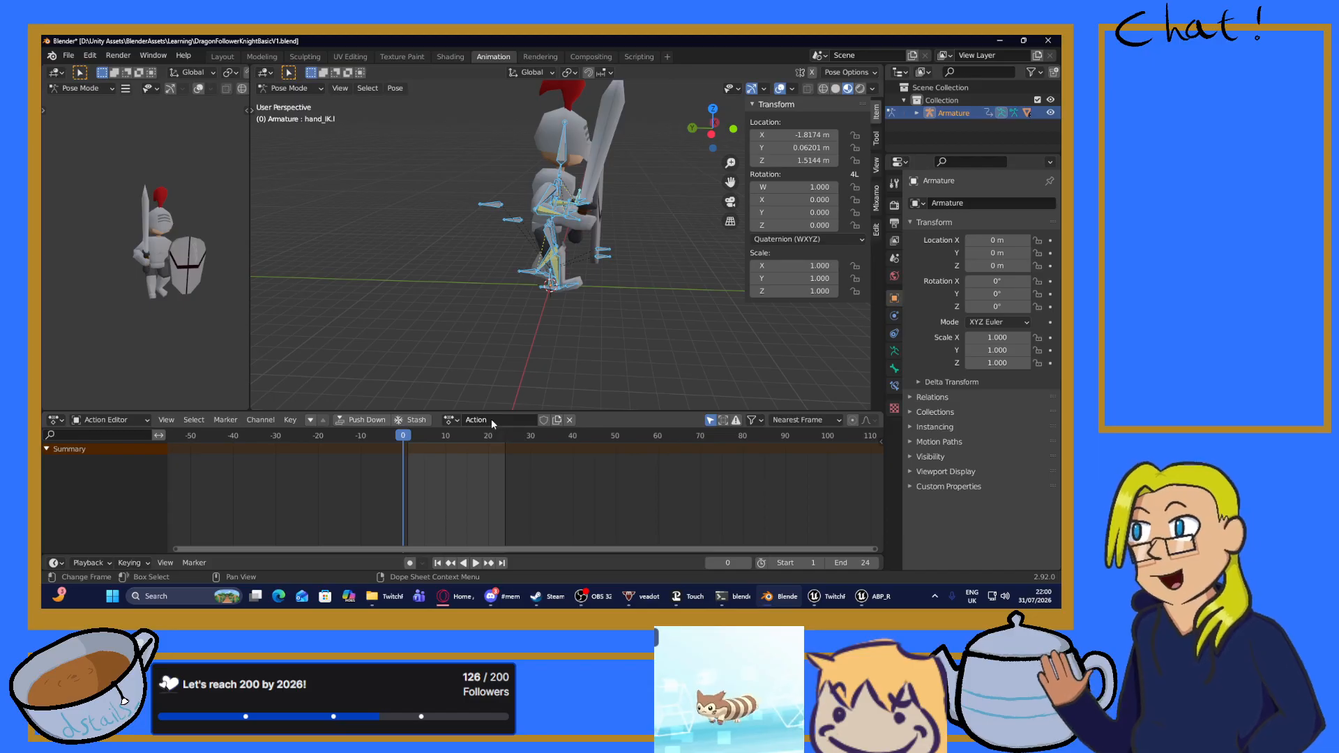
left_click(491, 419)
type("Knig")
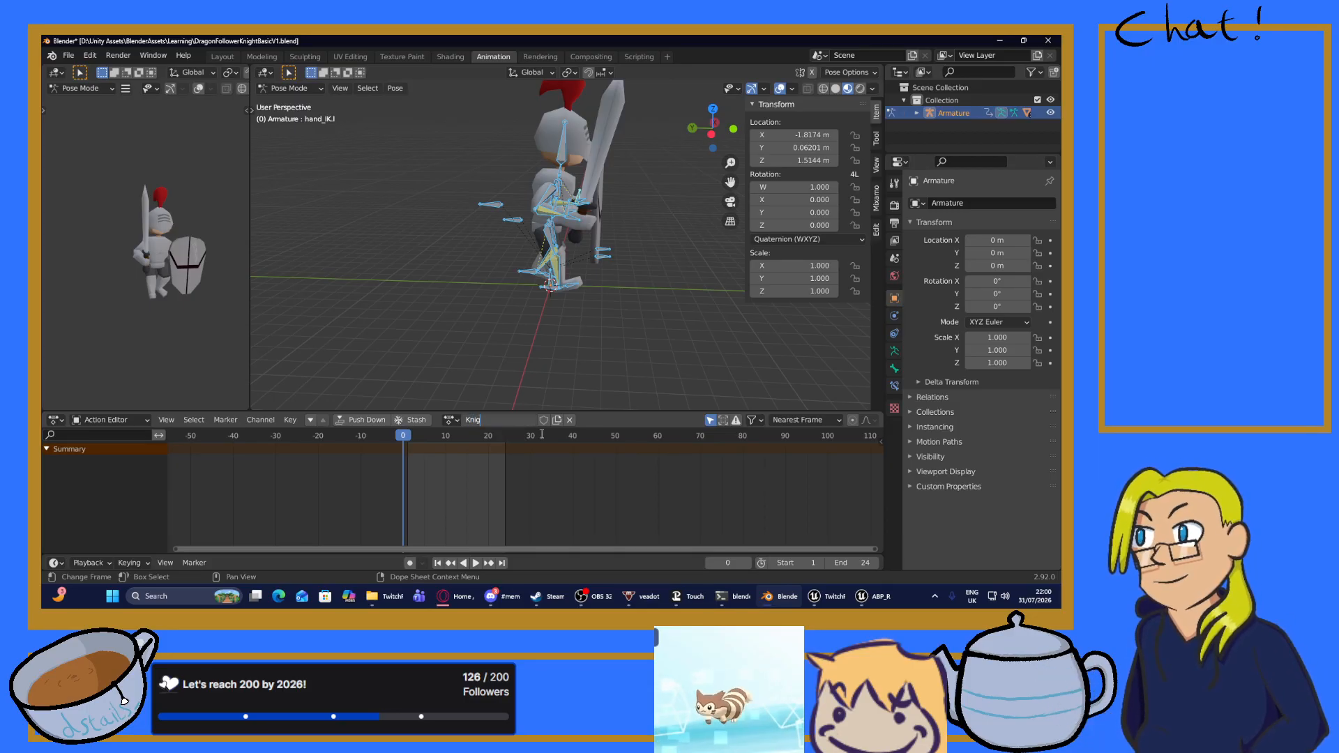
type("htRun")
key("Return")
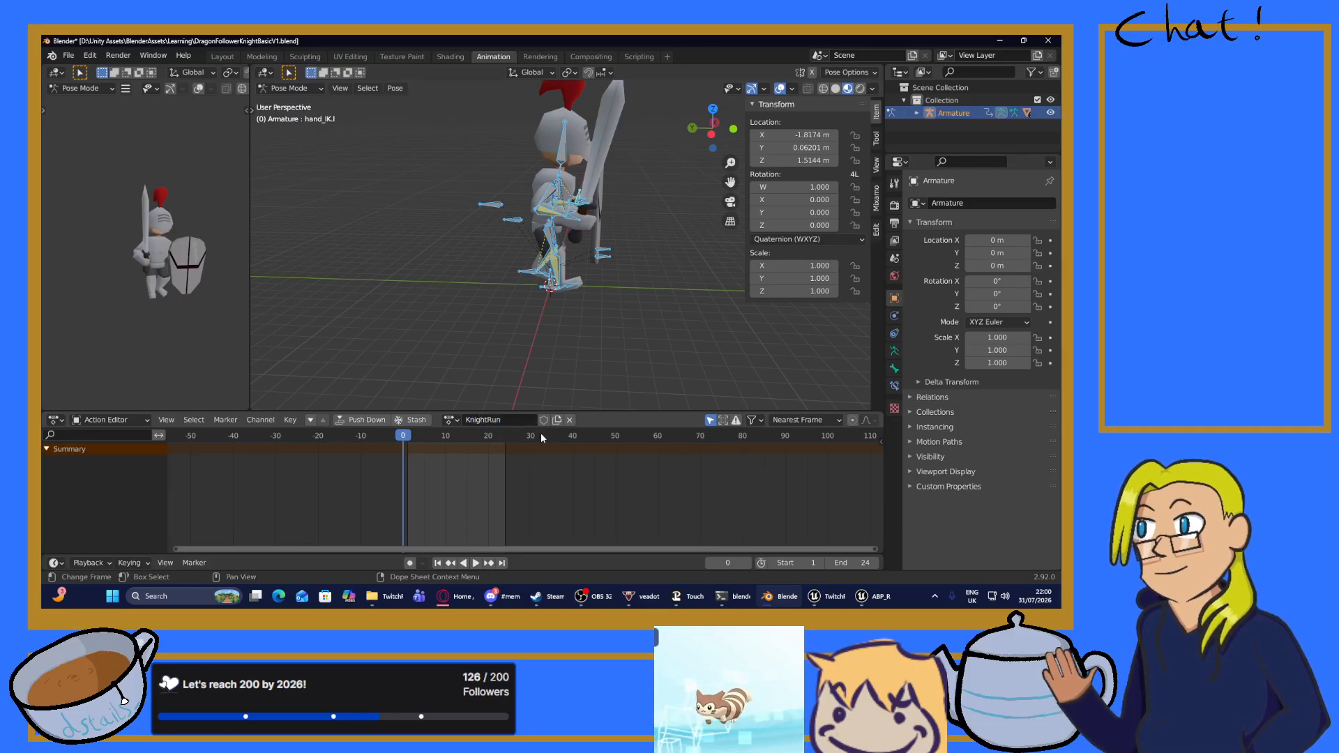
Set the playback start frame to 0 and enable the fake user for the KnightRun action.
key("space")
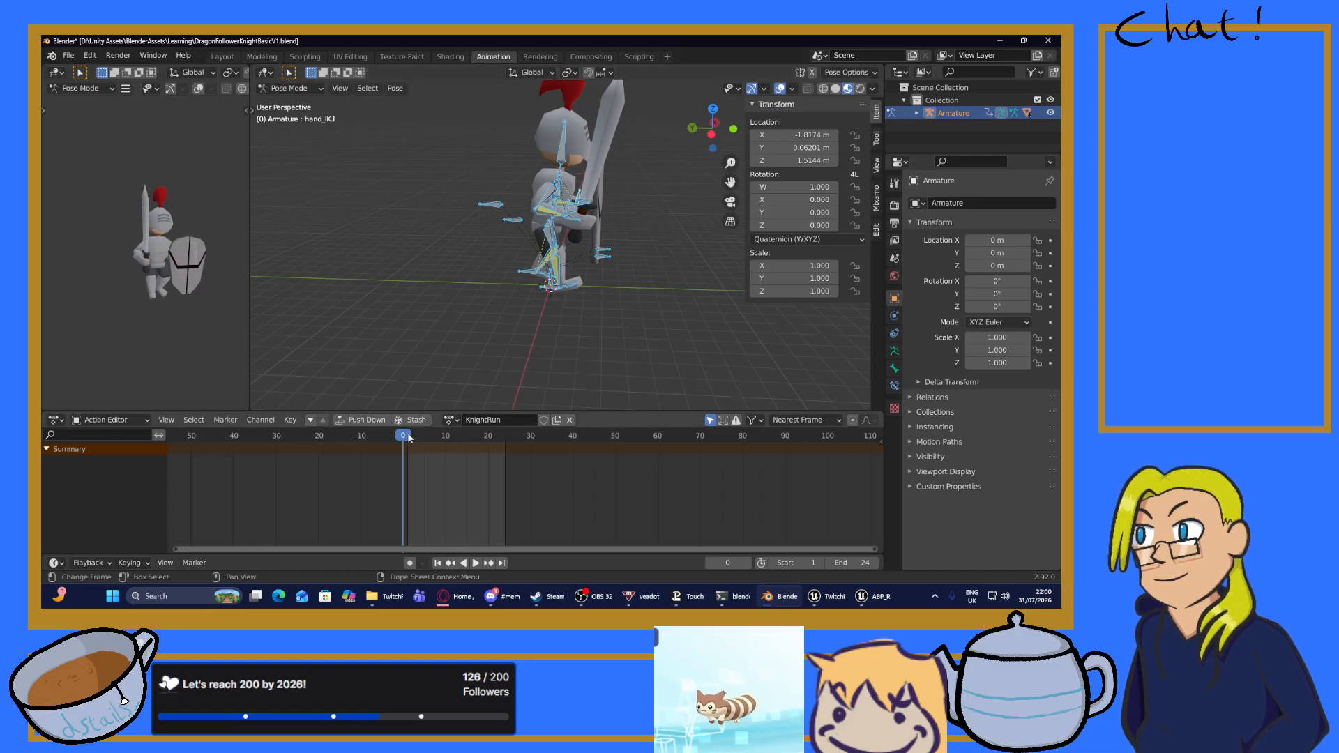
left_click_drag(408, 433, 405, 435)
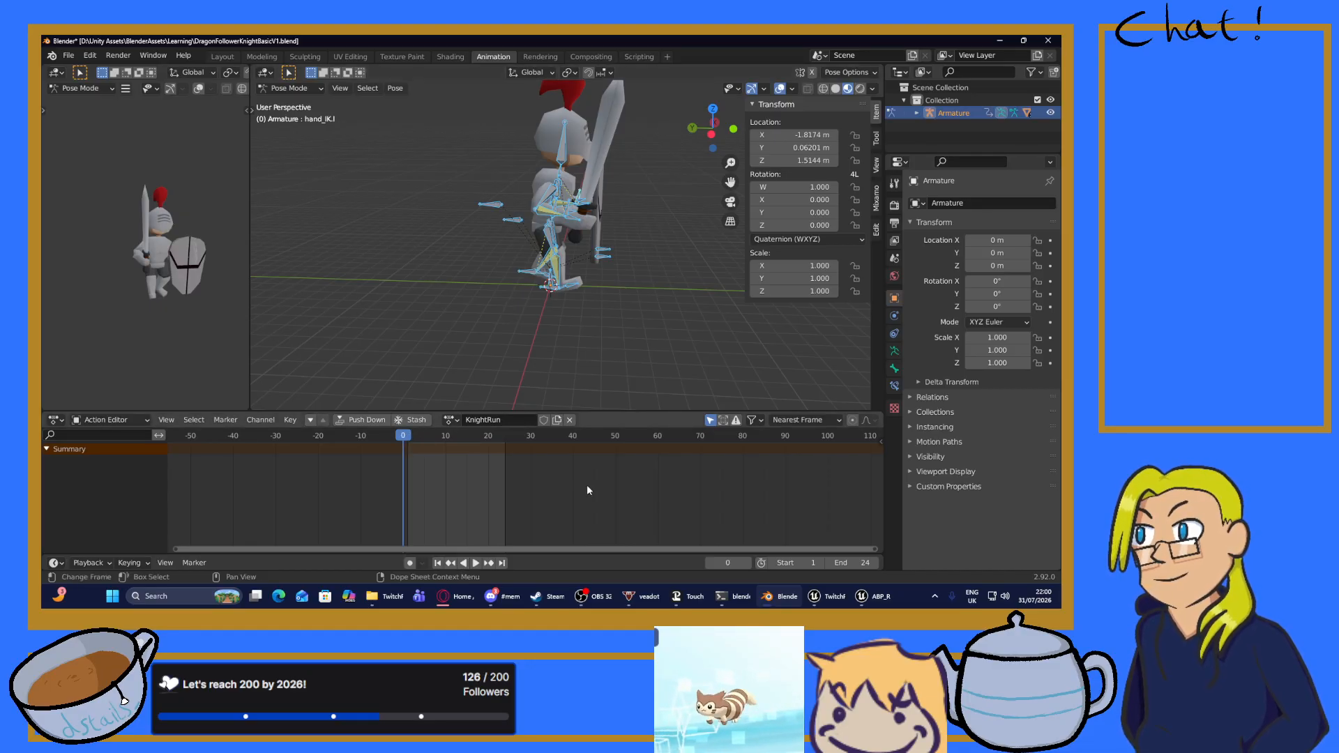
left_click(772, 563)
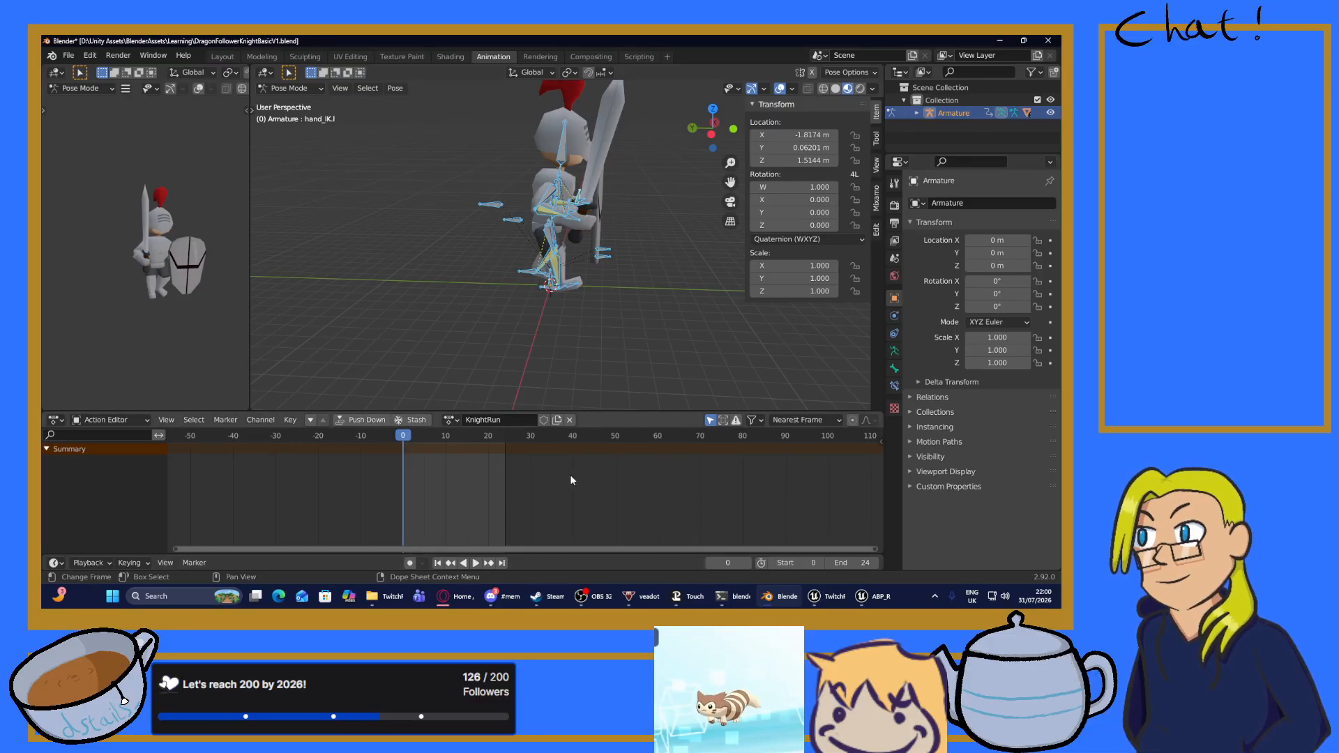
left_click(501, 420)
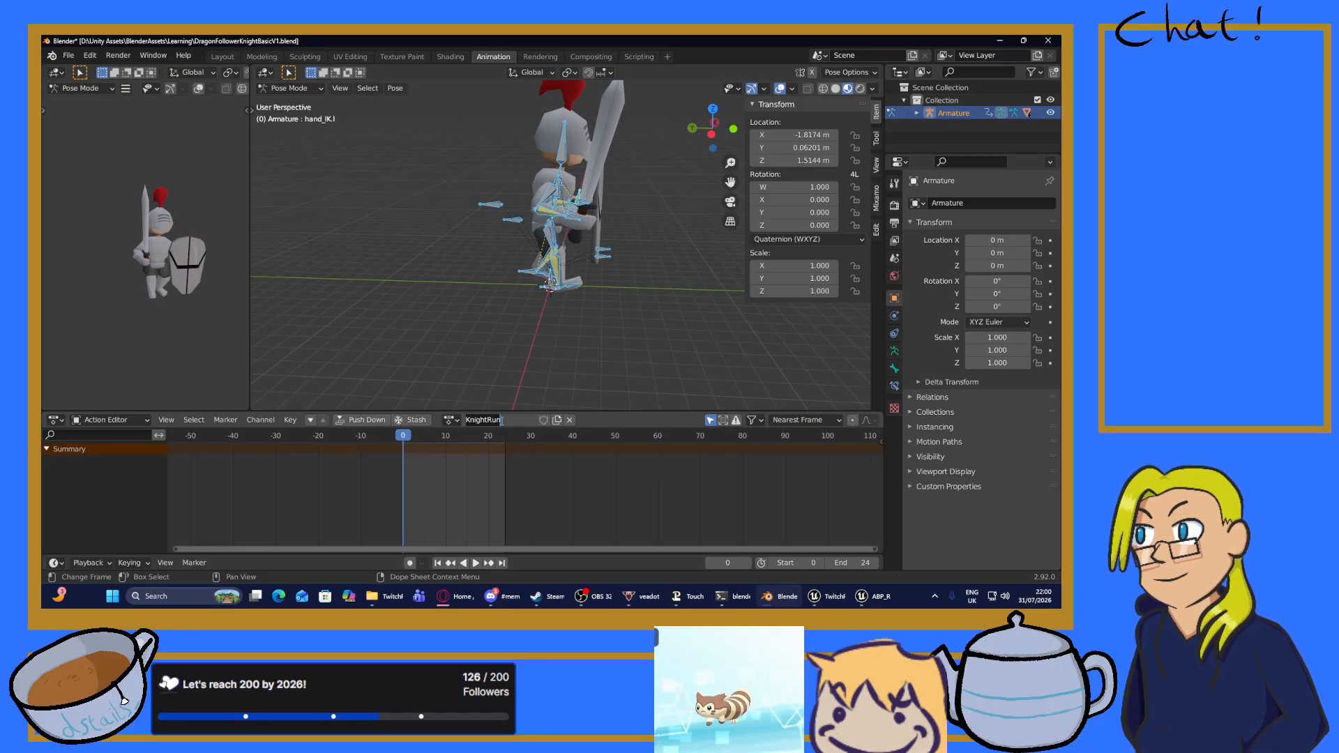
key("Return")
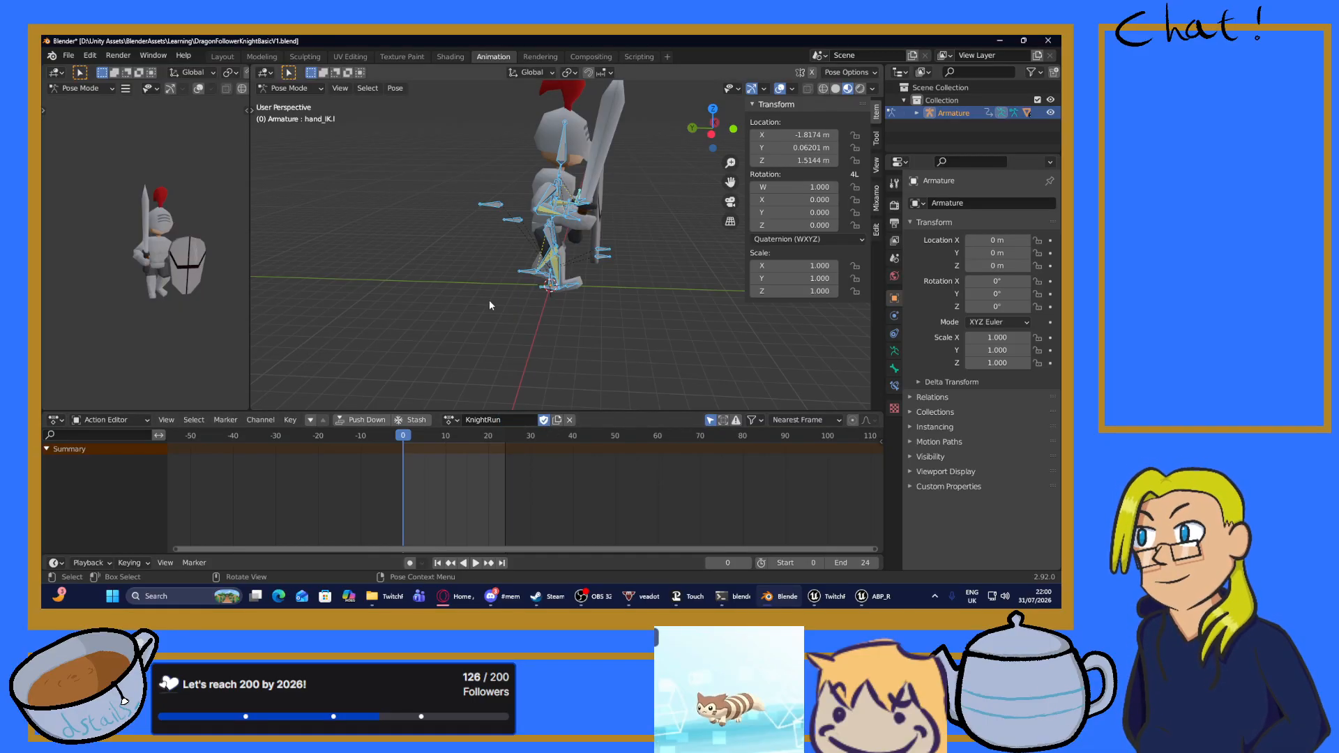
Select all bones and keyframe their location, rotation and scale at frame 0 of the KnightRun action.
key("alt+a")
key("a")
key("i")
left_click(520, 404)
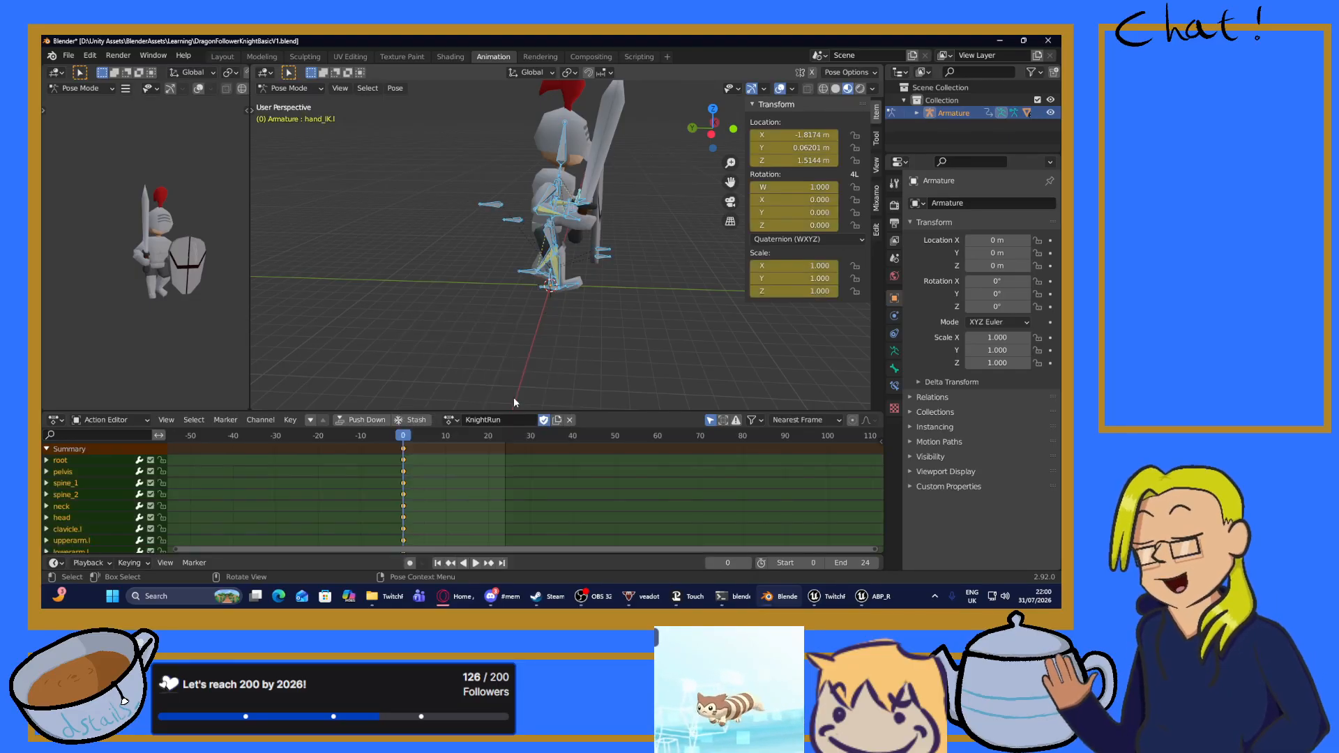
Select both hand IK bones, hand_IK.l and hand_IK.r, and raise them about 0.7 m along global Z at frame 0.
middle_click_drag(563, 316, 525, 293)
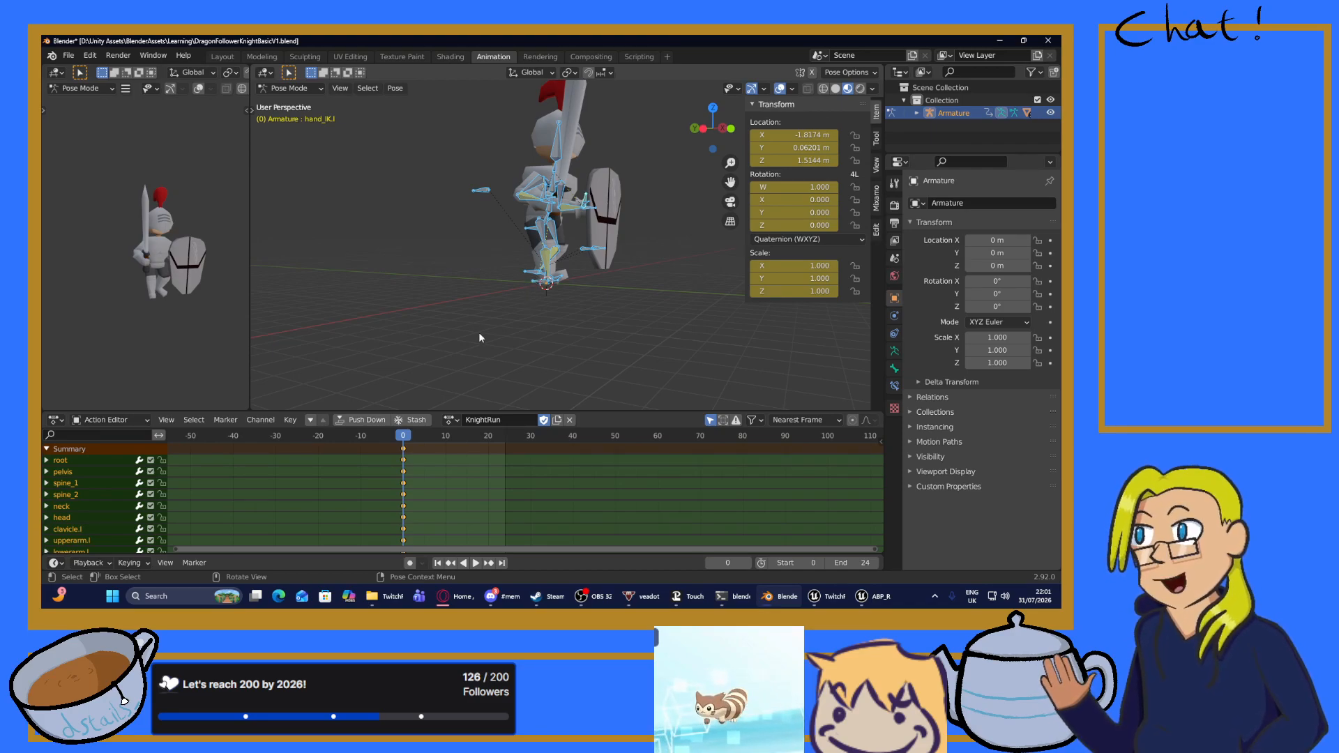
middle_click_drag(486, 331, 516, 344)
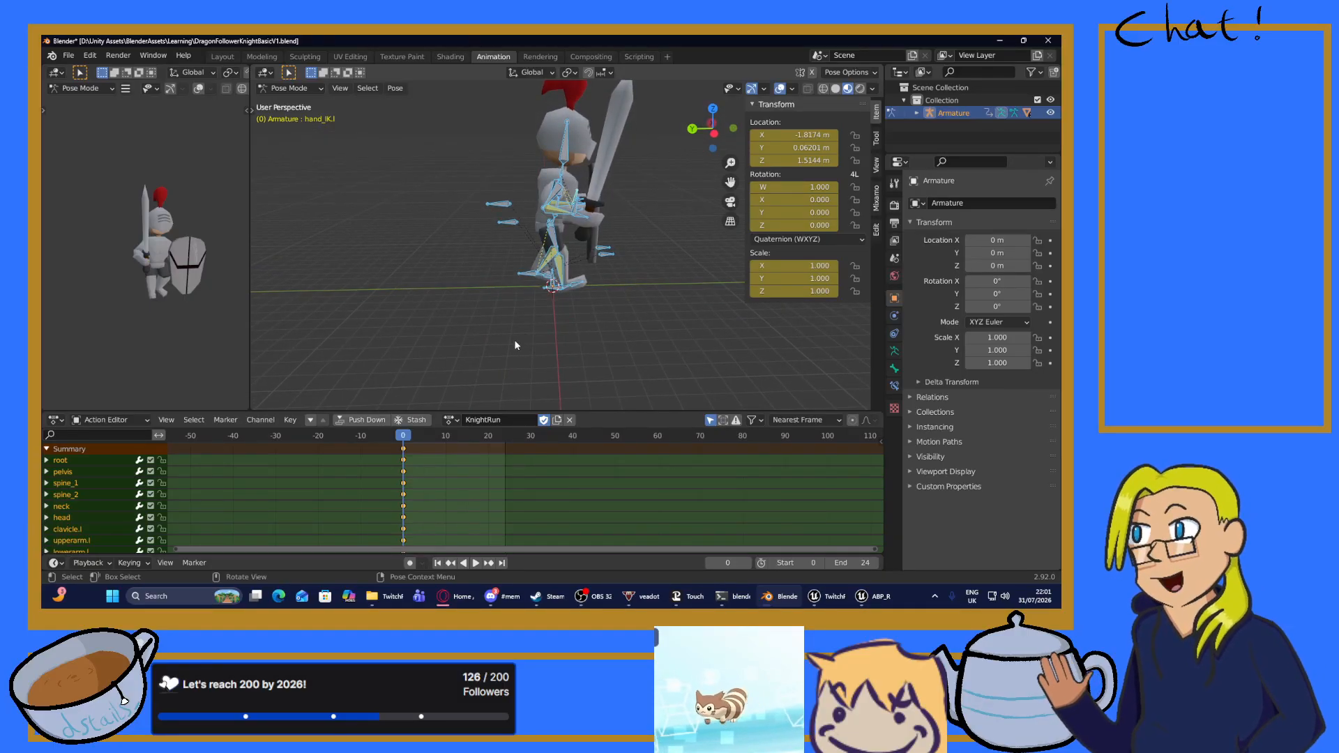
middle_click_drag(515, 344, 563, 288)
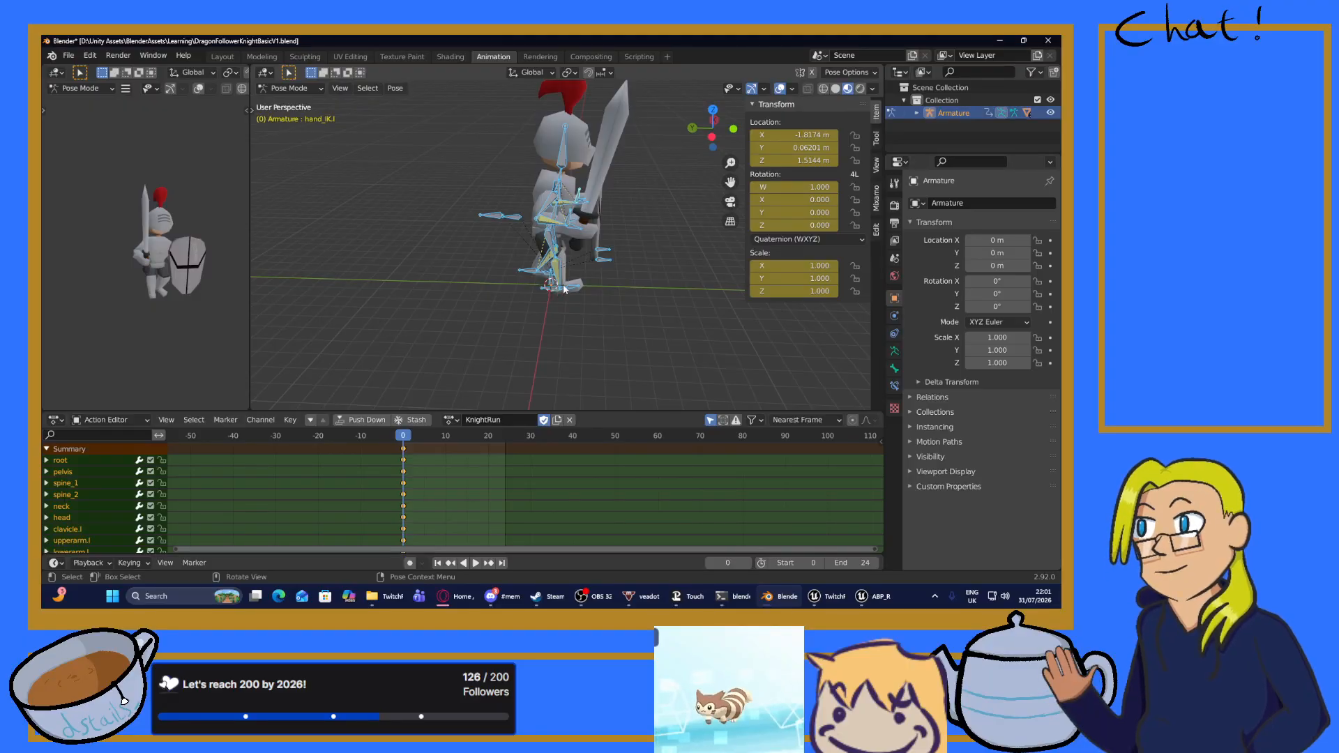
left_click(579, 197)
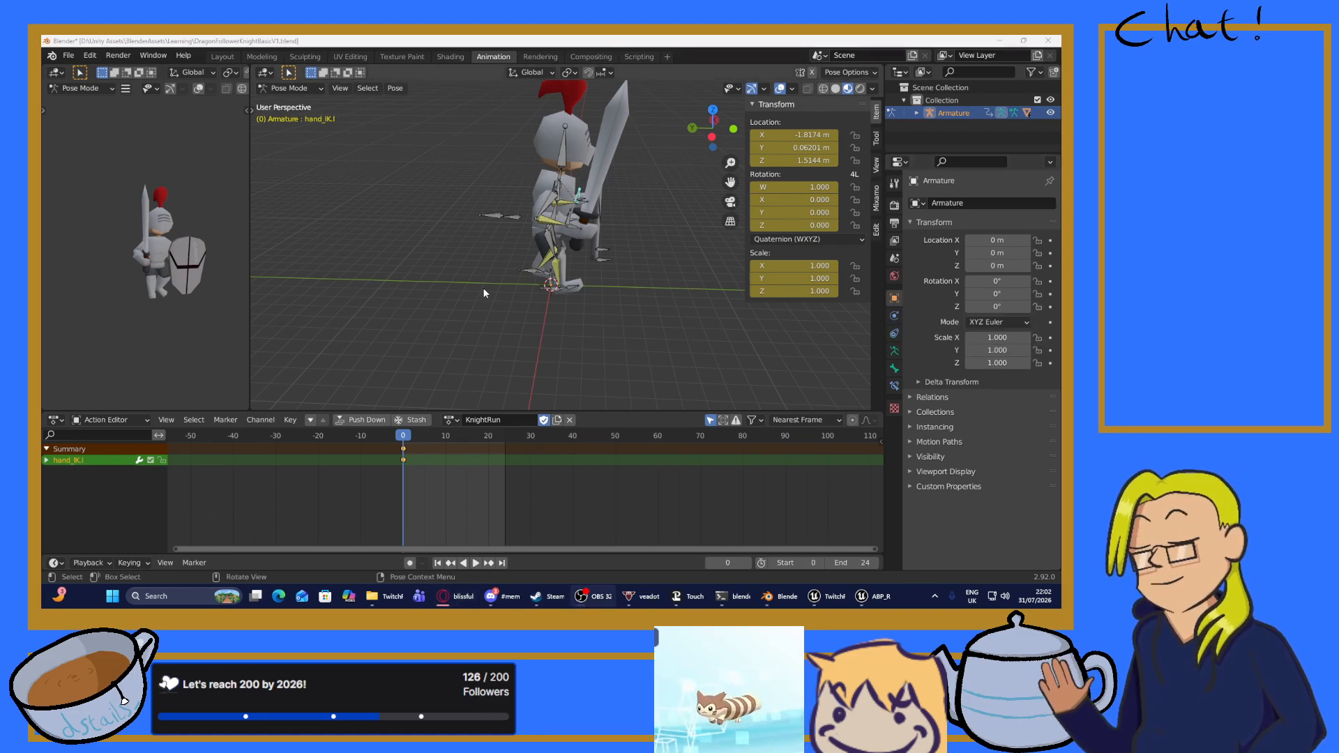
middle_click_drag(487, 291, 528, 249)
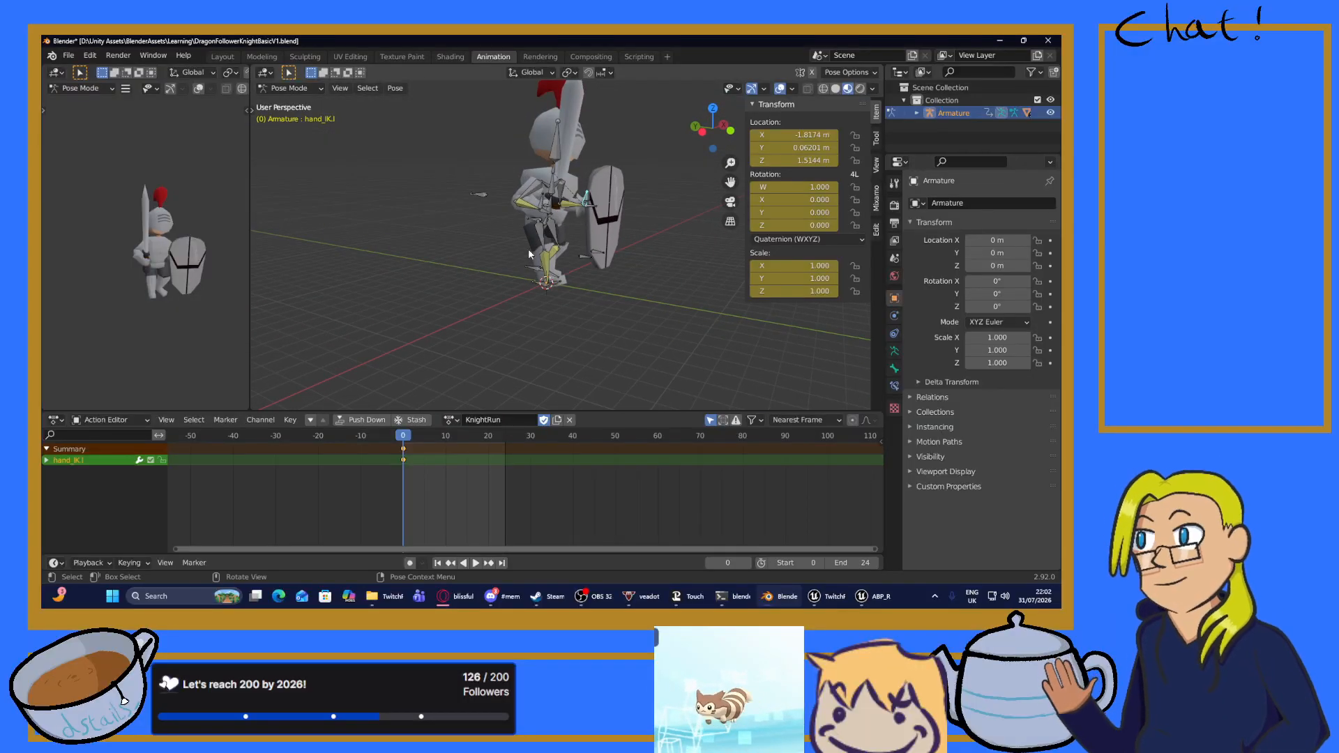
left_click(542, 205)
key("i")
middle_click_drag(602, 265, 648, 274)
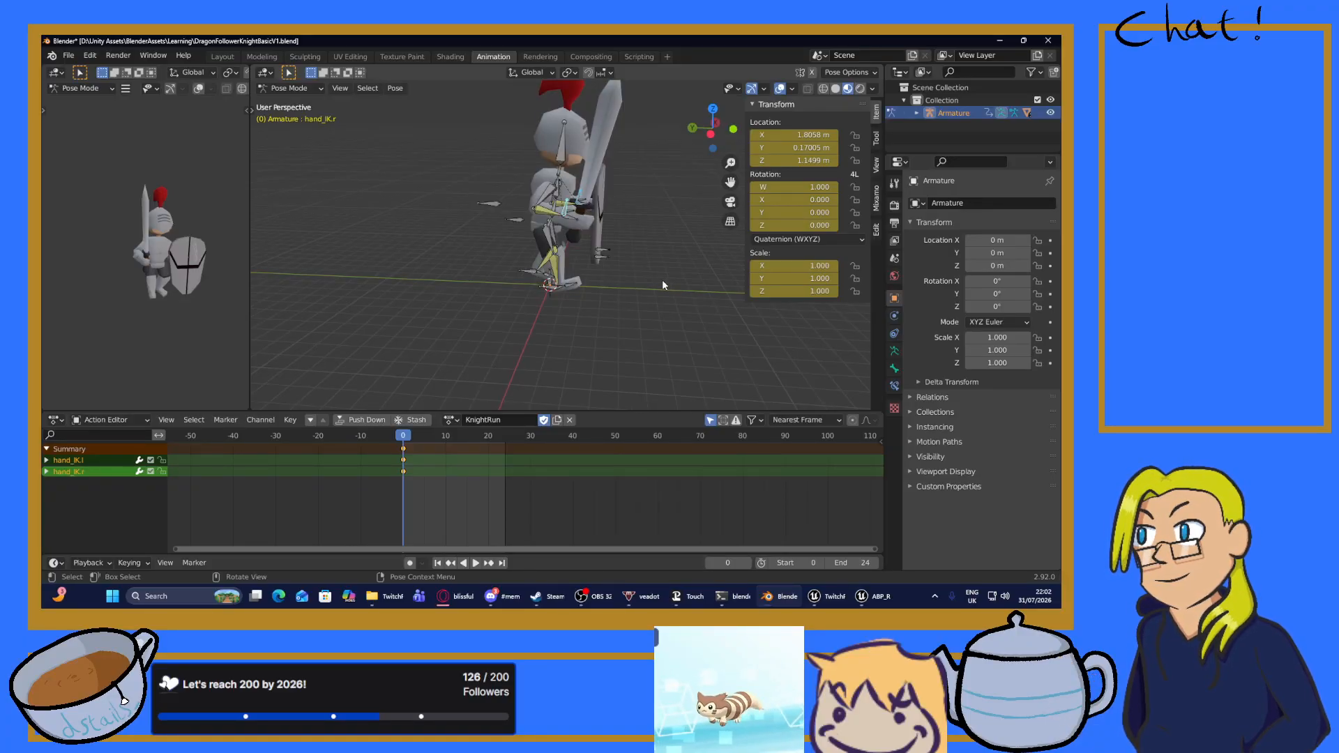
key("g")
key("z")
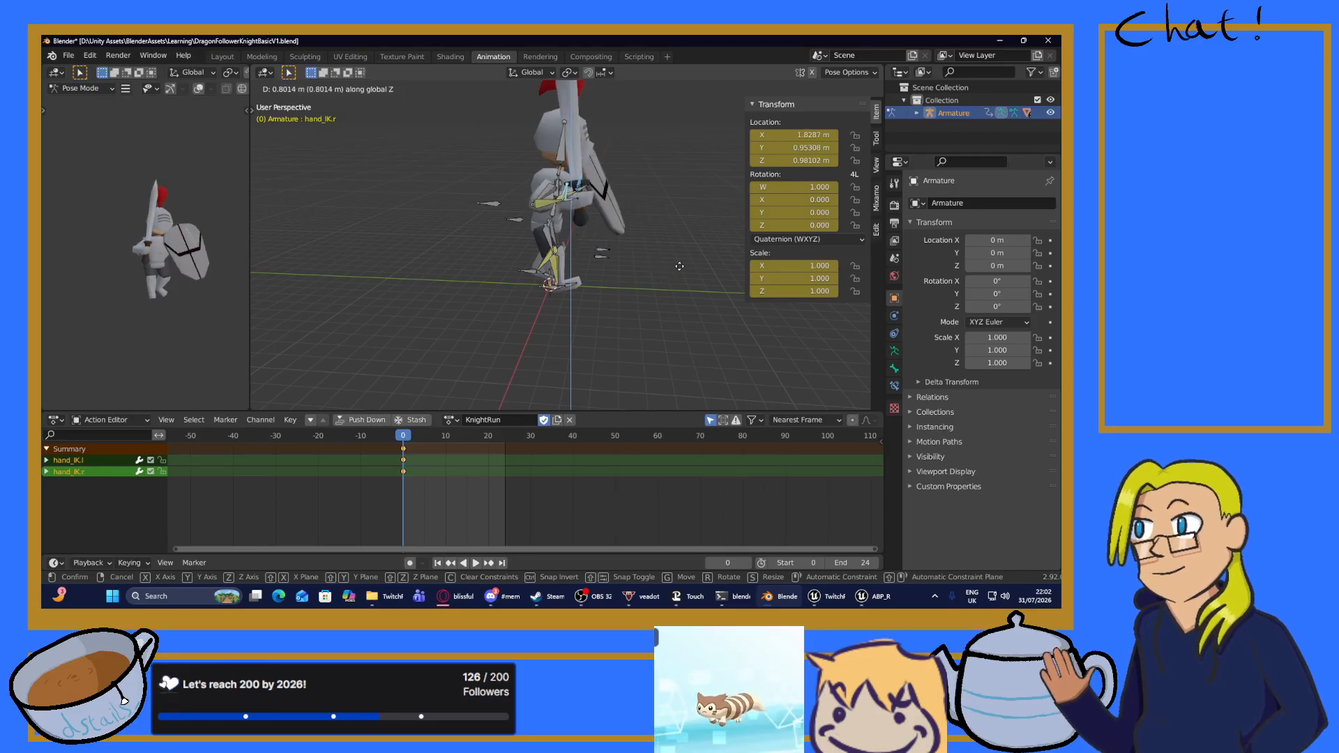
left_click(670, 266)
Rotate the left hand bone holding the shield about 18.5° around the global X axis.
middle_click_drag(666, 267, 429, 230)
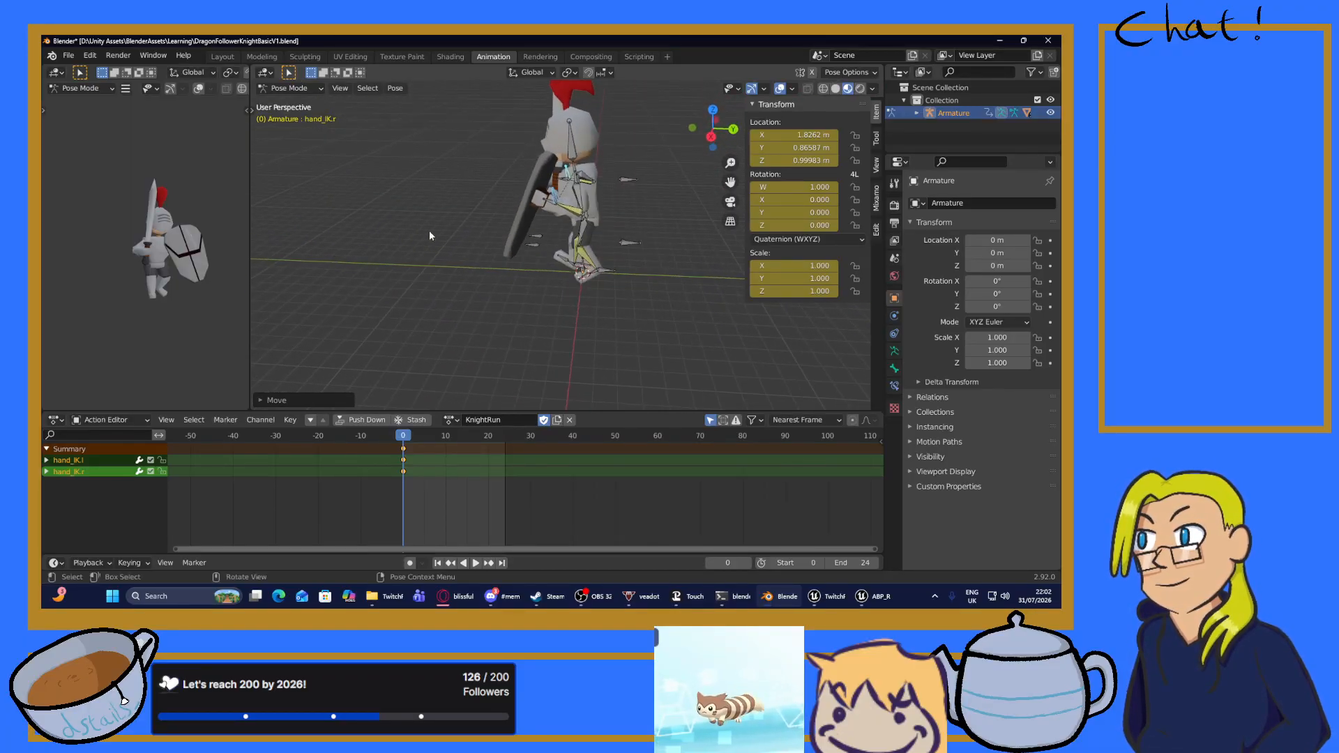
left_click(546, 204)
key("r")
key("x")
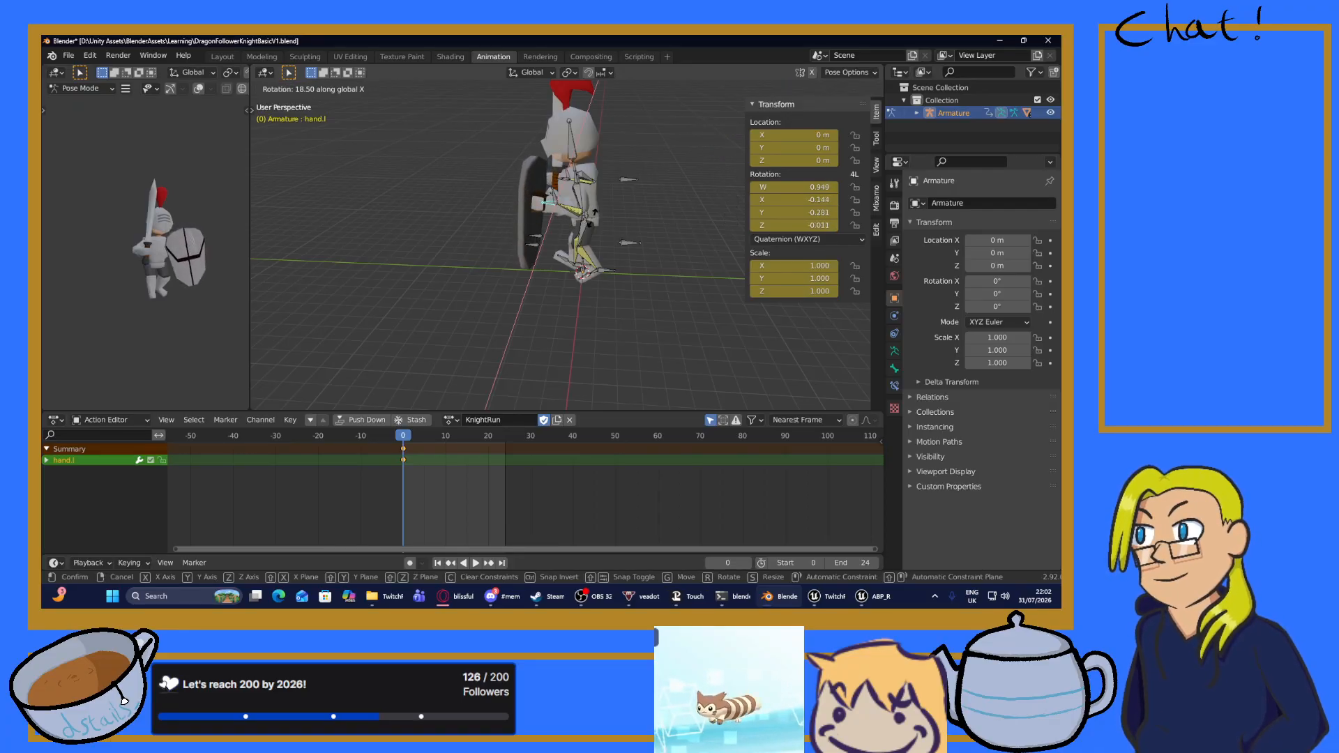
key("Return")
Select all bones and keyframe the raised-arm pose's location, rotation and scale at frame 0.
middle_click_drag(600, 206, 679, 196)
key("alt+a")
key("a")
key("i")
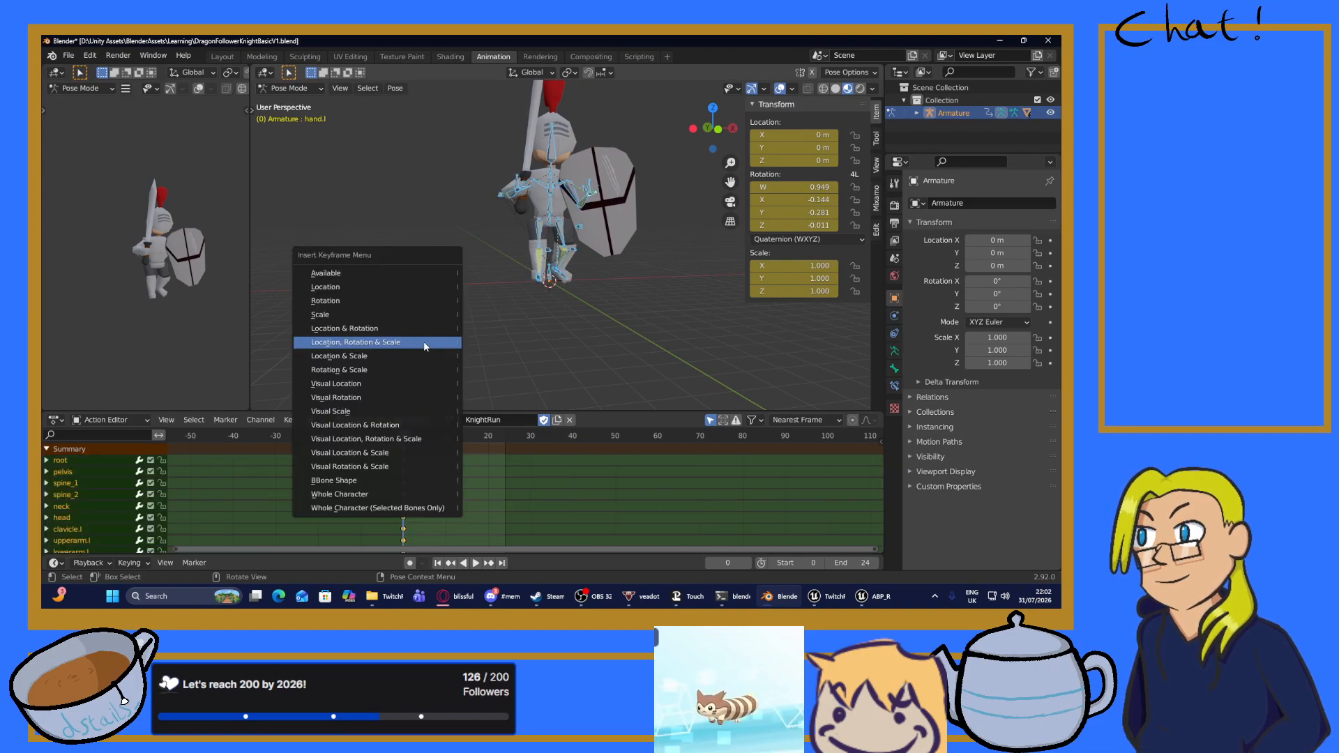
left_click(425, 343)
Rotate the right hand bone about -11° in total around the global Y axis to adjust the sword's tilt.
middle_click_drag(417, 341, 545, 316)
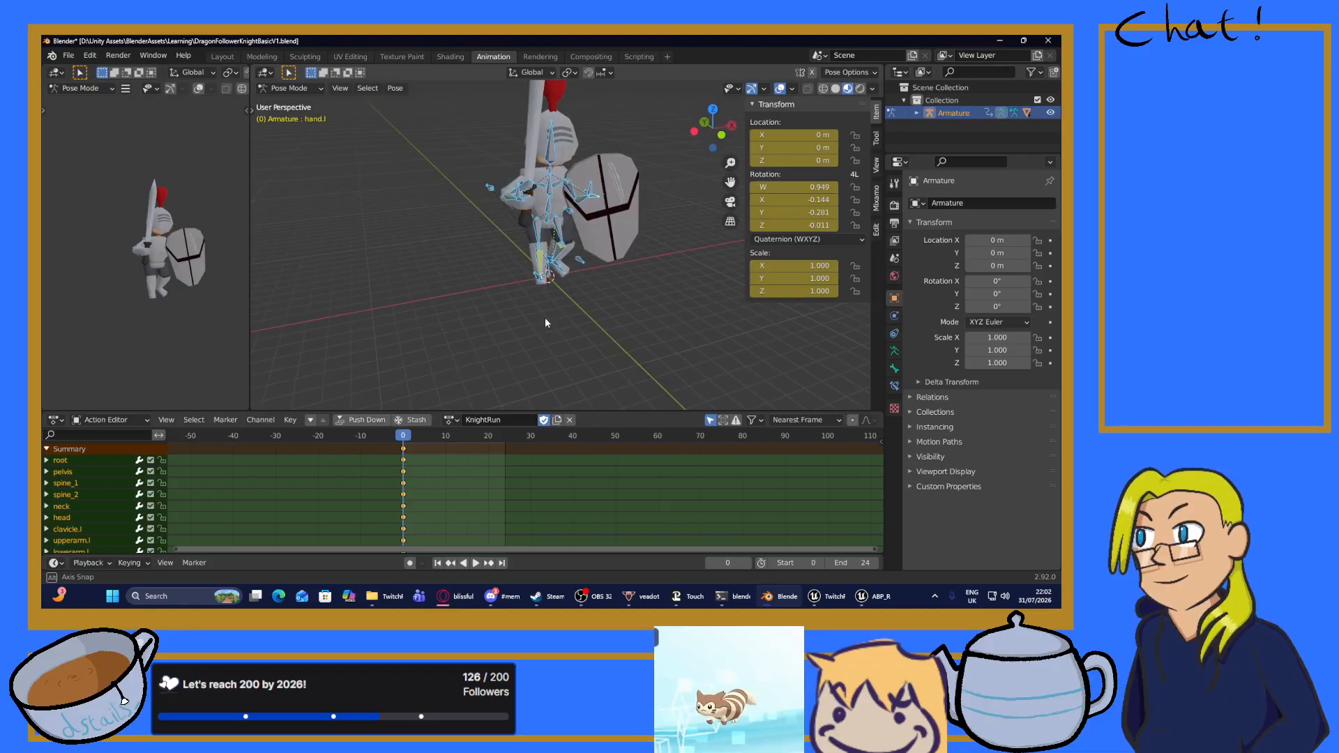
left_click(519, 204)
middle_click_drag(583, 253, 579, 262)
key("r")
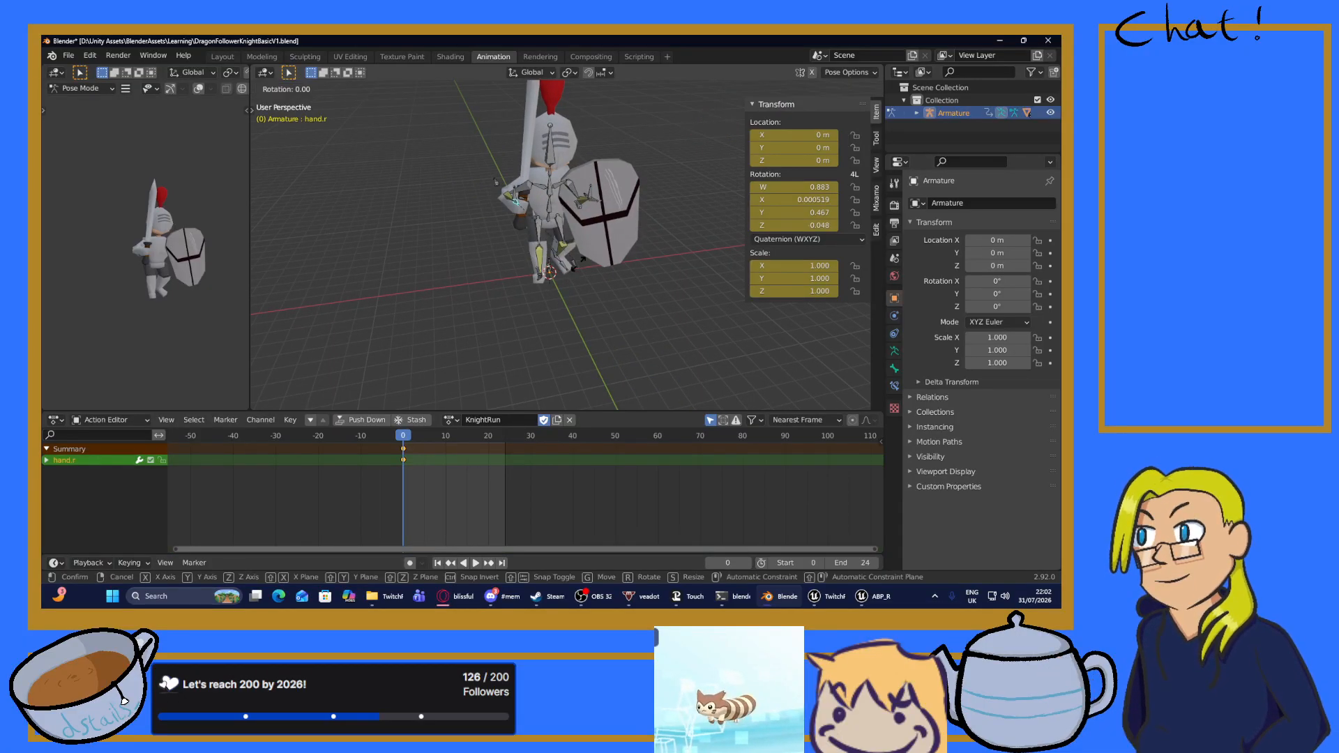
key("x")
key("y")
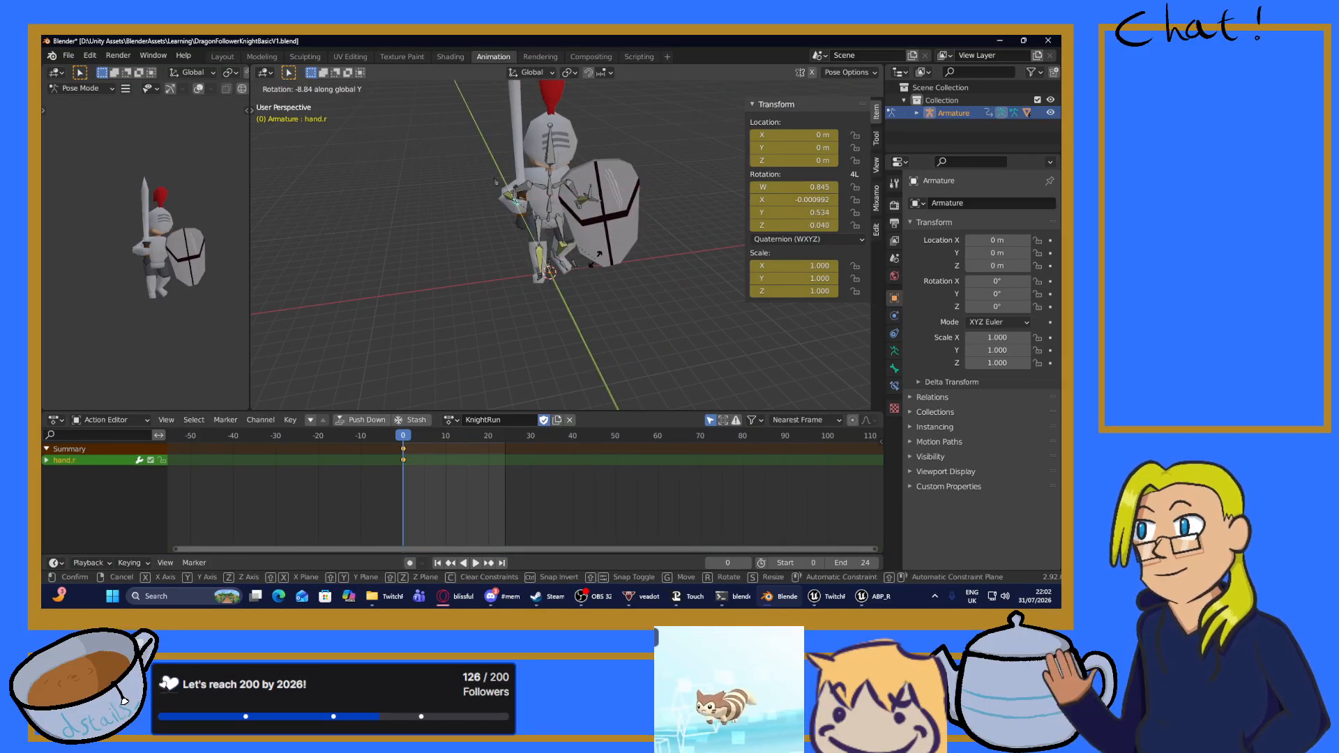
left_click(595, 257)
middle_click_drag(596, 258, 502, 237)
key("r")
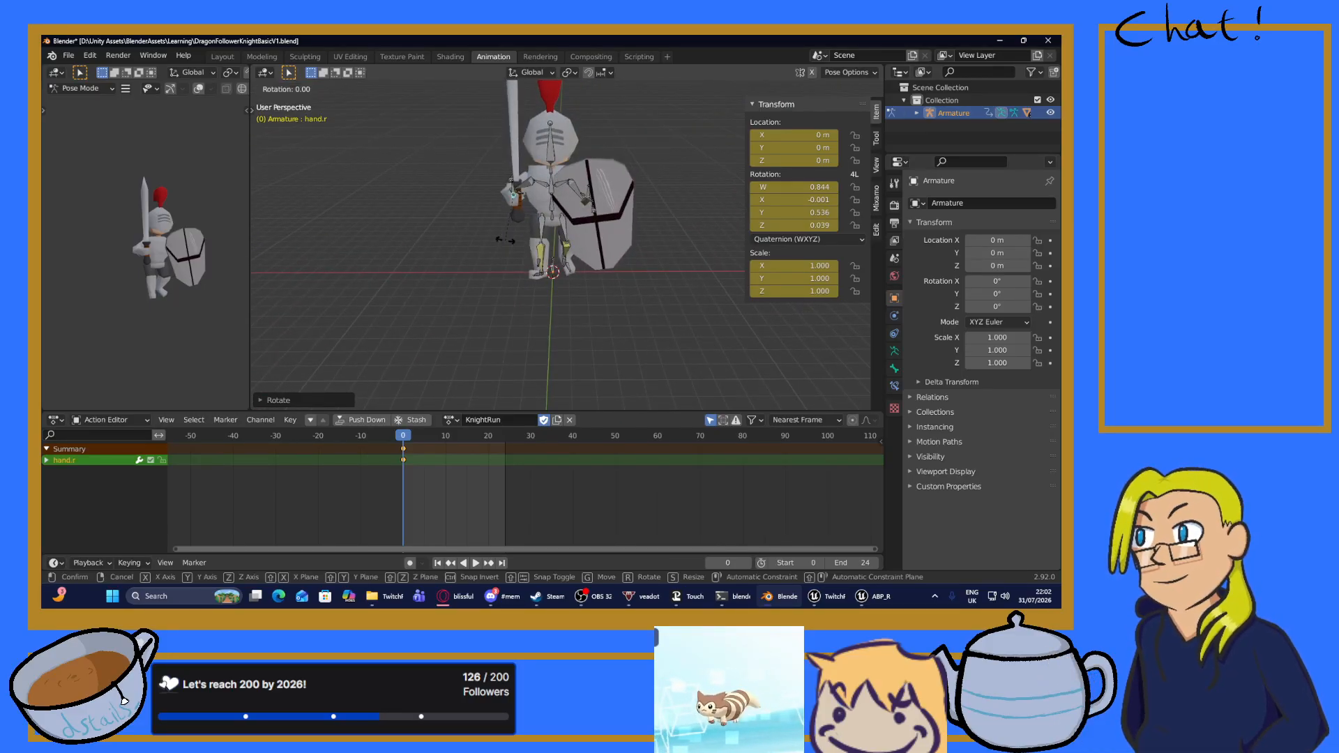
key("y")
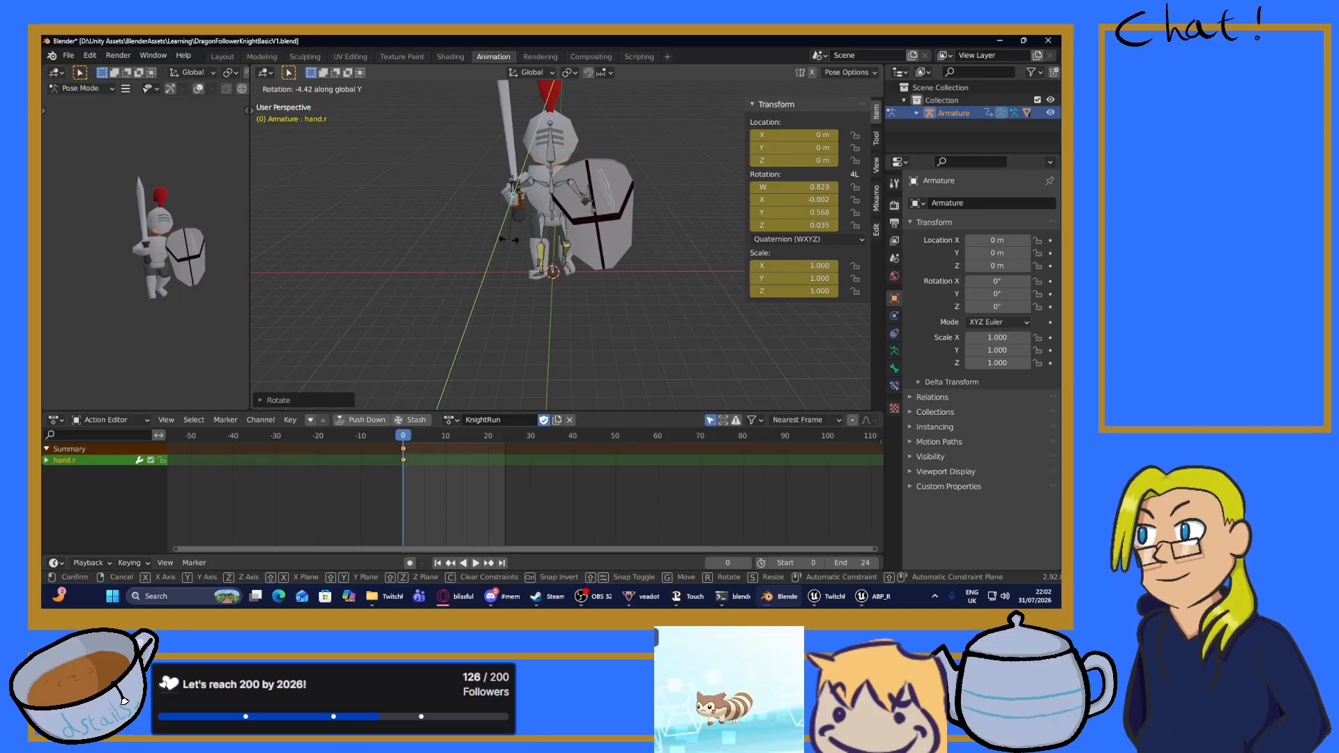
left_click(508, 240)
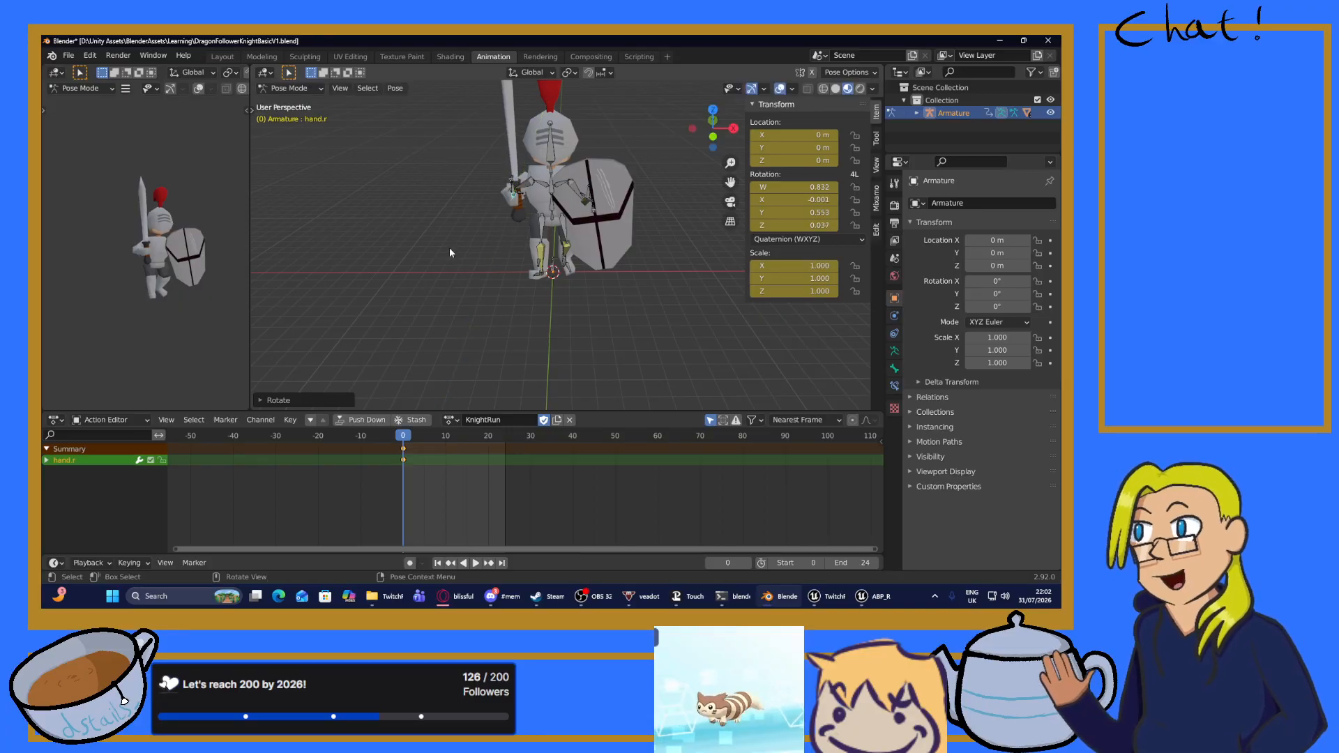
Key all bones again at frame 0 to store the adjusted sword hand, then clear the bone selection.
key("a")
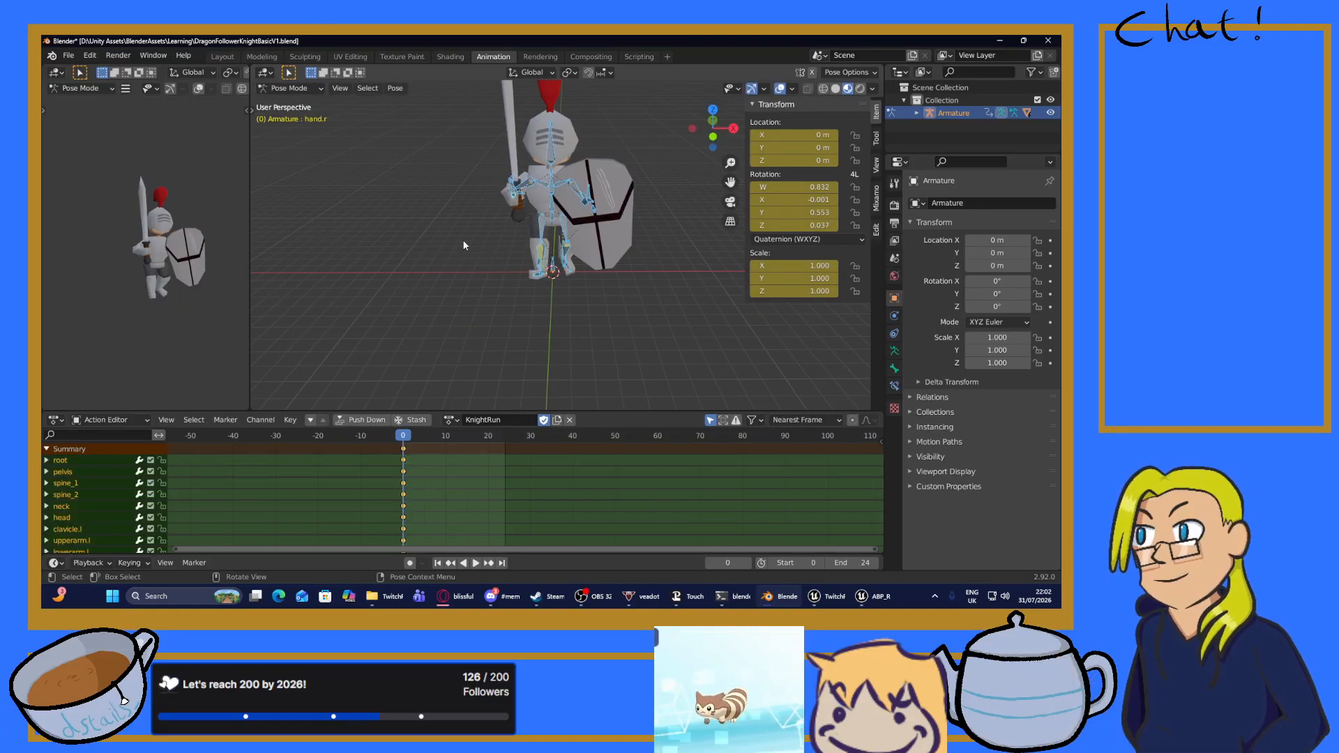
key("i")
left_click(463, 242)
left_click(493, 322)
Copy the frame 0 keyframes of all bones and paste them flipped at frame 12.
middle_click_drag(493, 321, 571, 295)
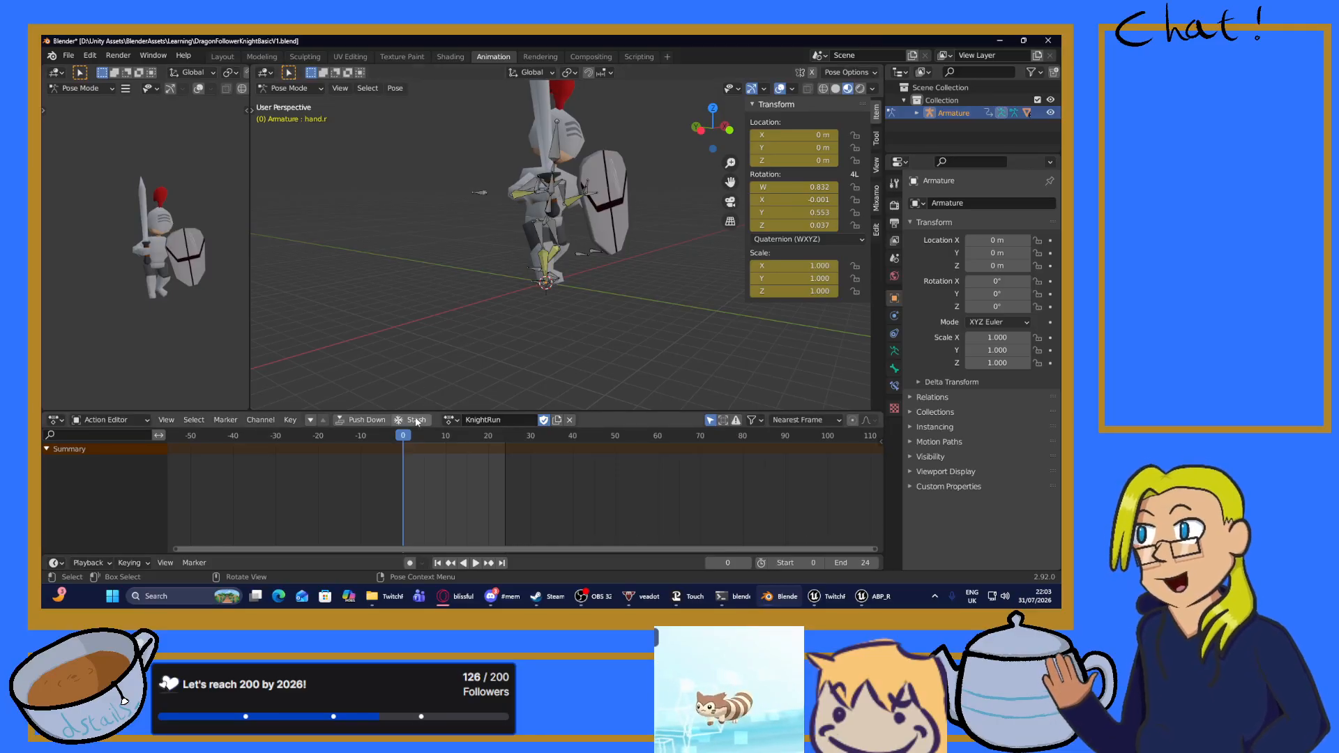
key("a")
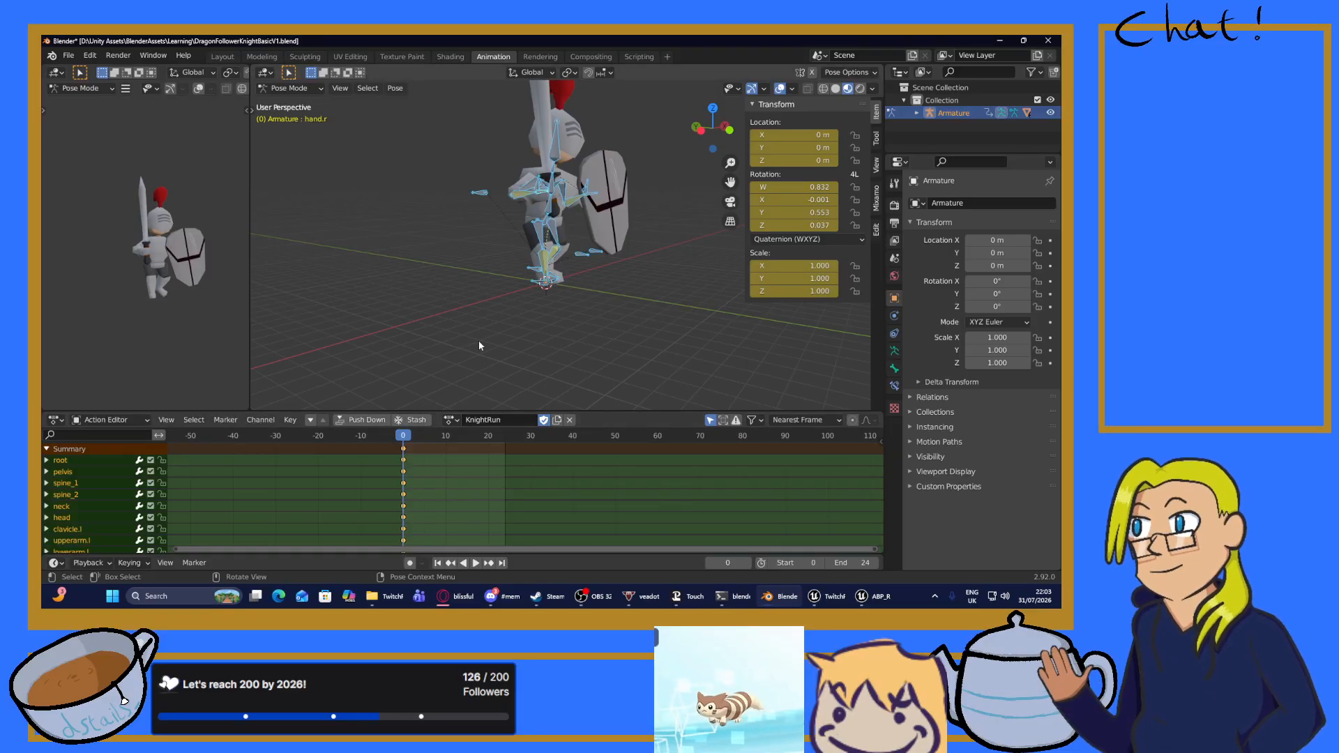
right_click(403, 454)
mouse_move(403, 454)
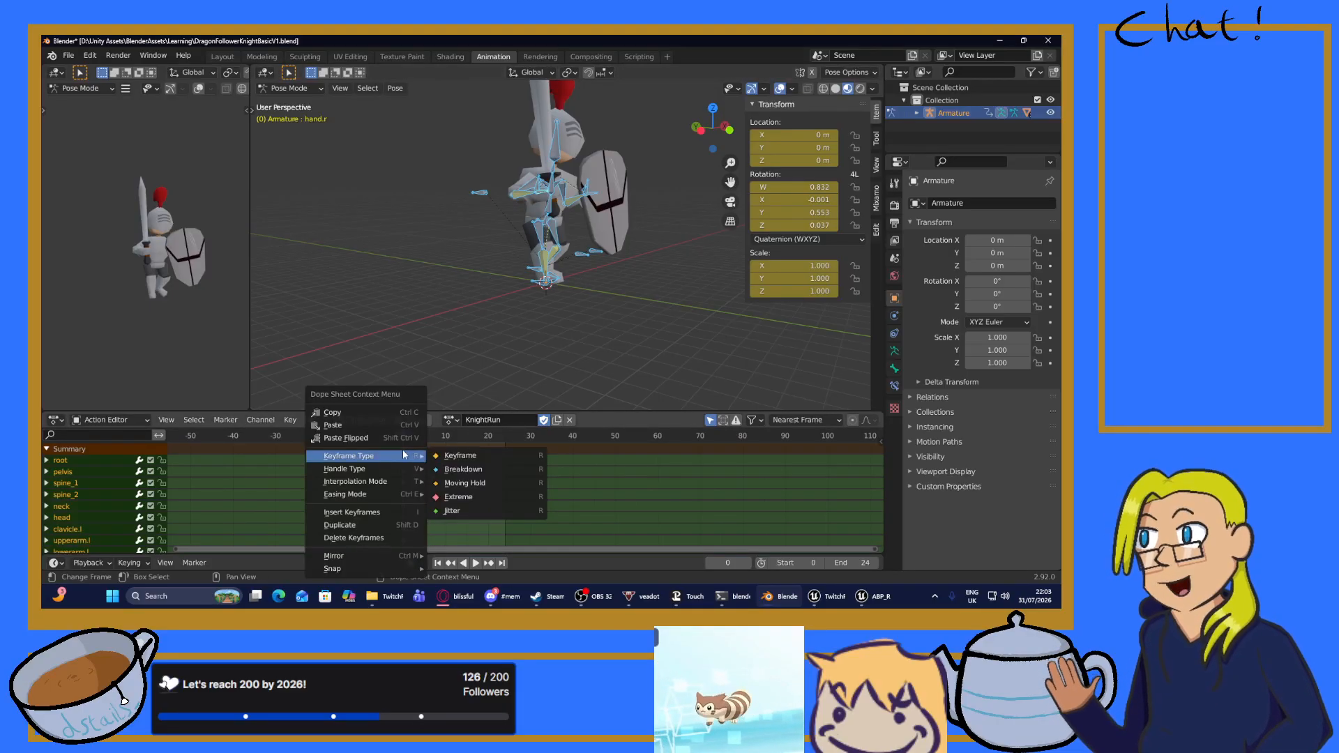
left_click(384, 416)
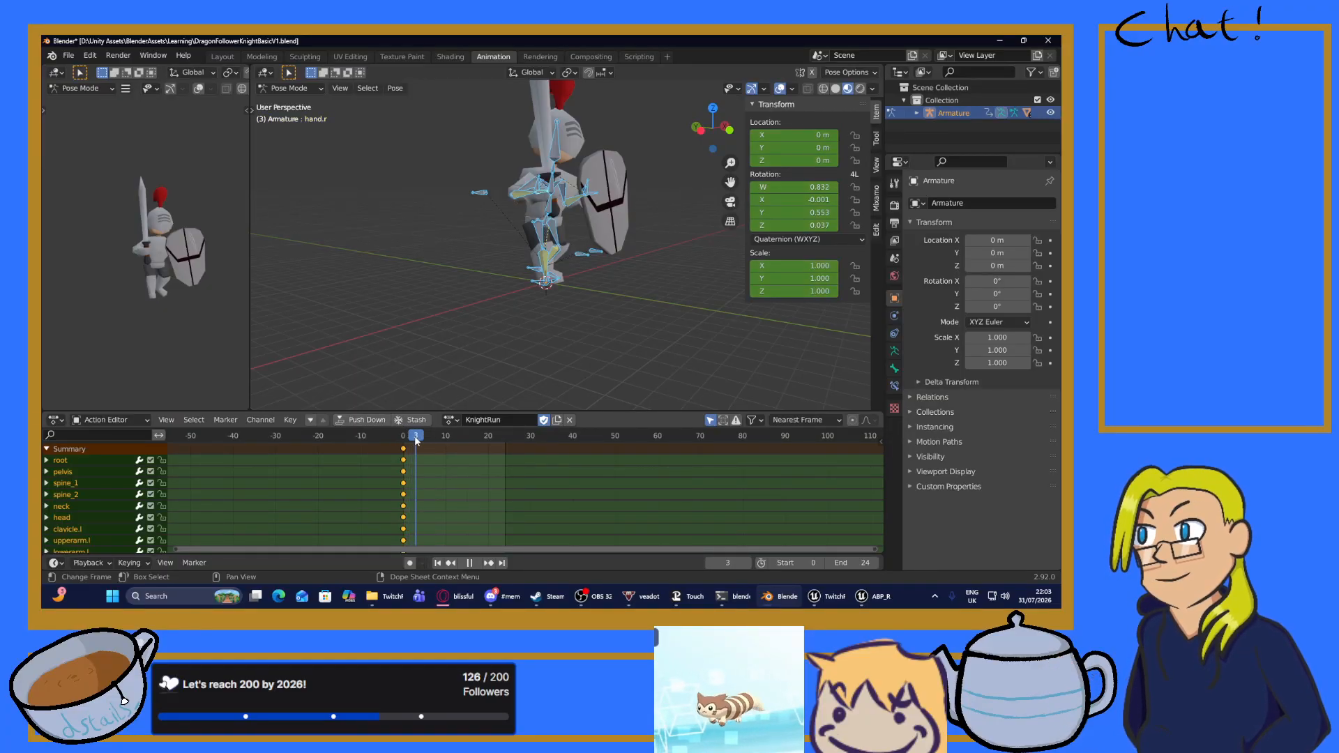
key("Right")
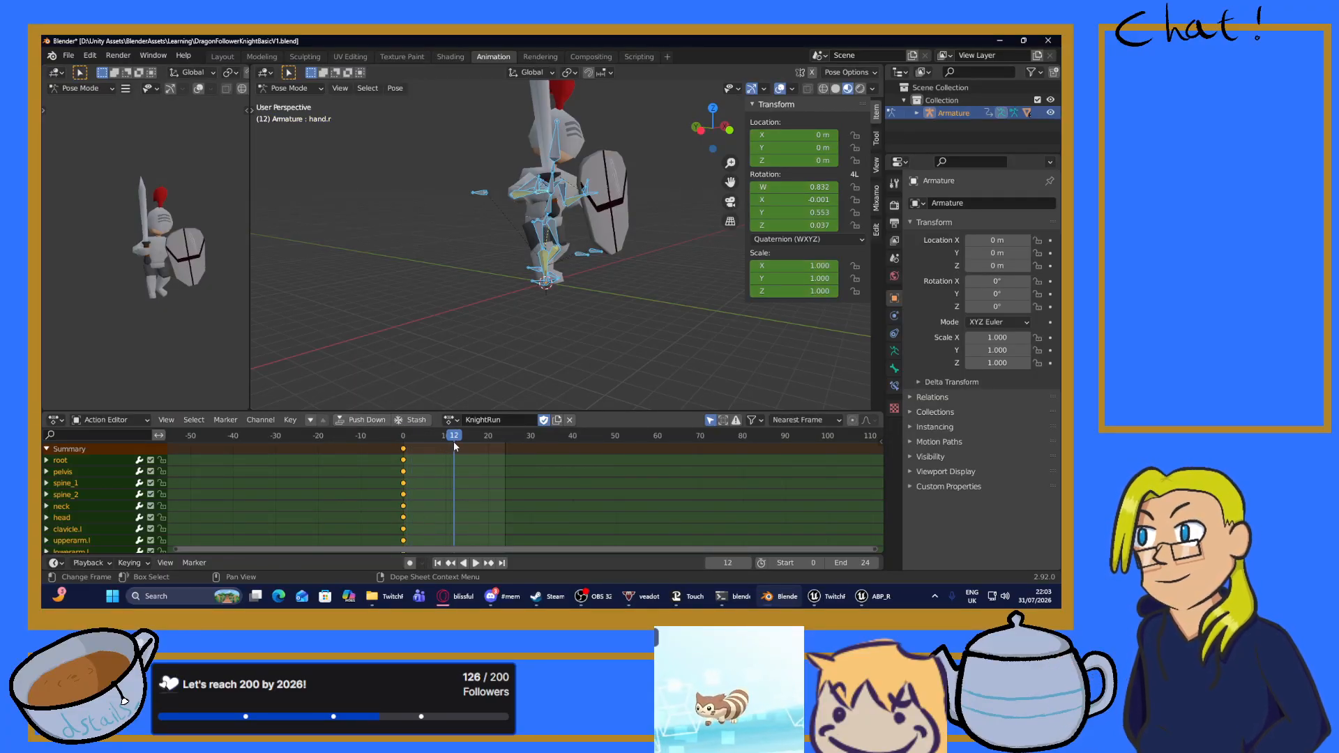
right_click(449, 443)
left_click(449, 437)
Preview the motion between the original and mirrored poses from behind and return to frame 0.
middle_click_drag(480, 388, 651, 331)
key("space")
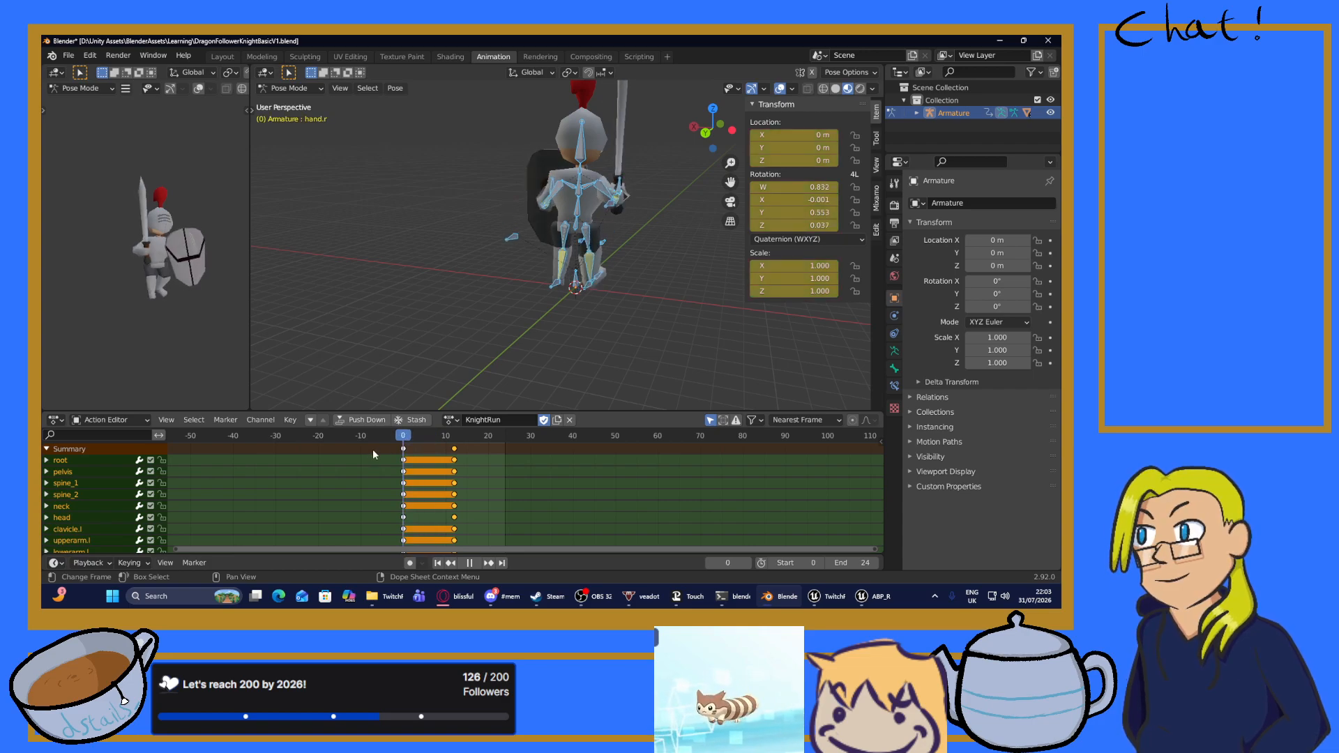
left_click_drag(421, 443, 375, 445)
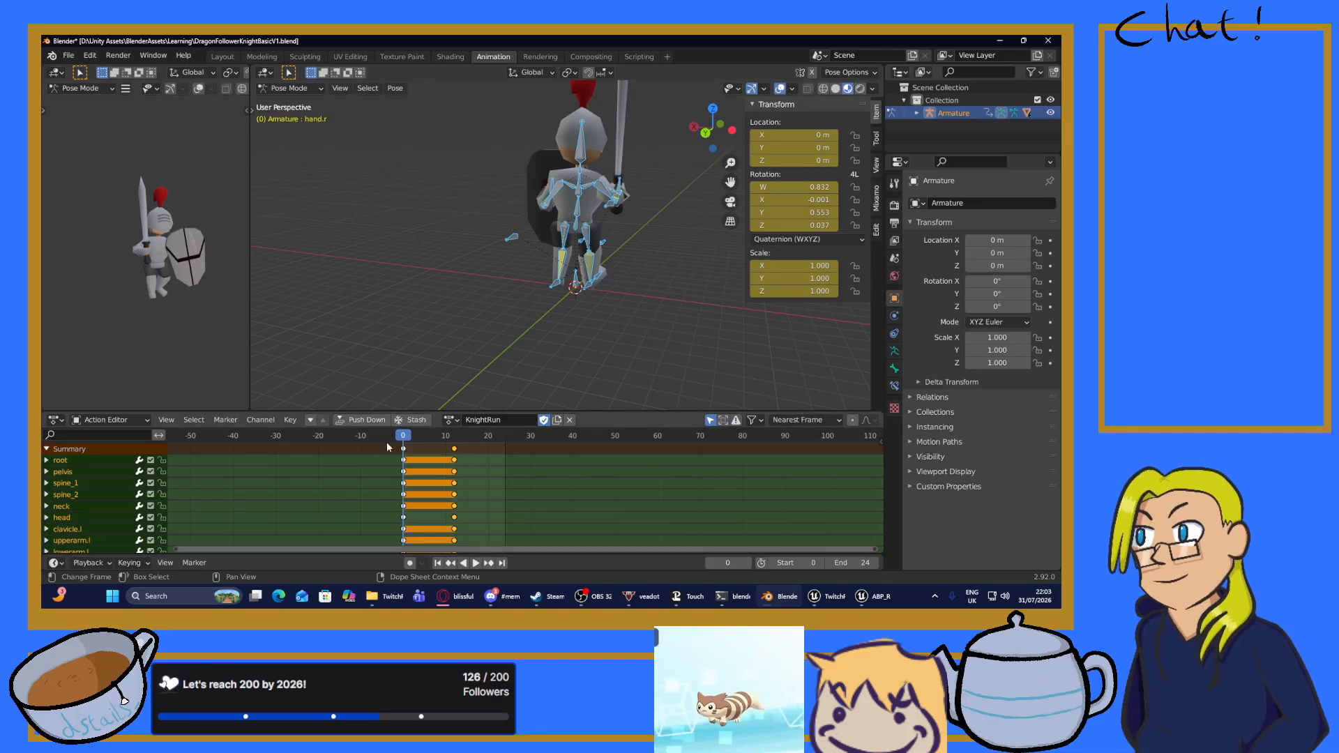
Copy the frame 0 keys of armtarget.l and armtarget.r and paste them flipped at frame 12.
left_click(513, 228)
middle_click_drag(514, 228, 656, 276)
left_click(647, 224, "shift")
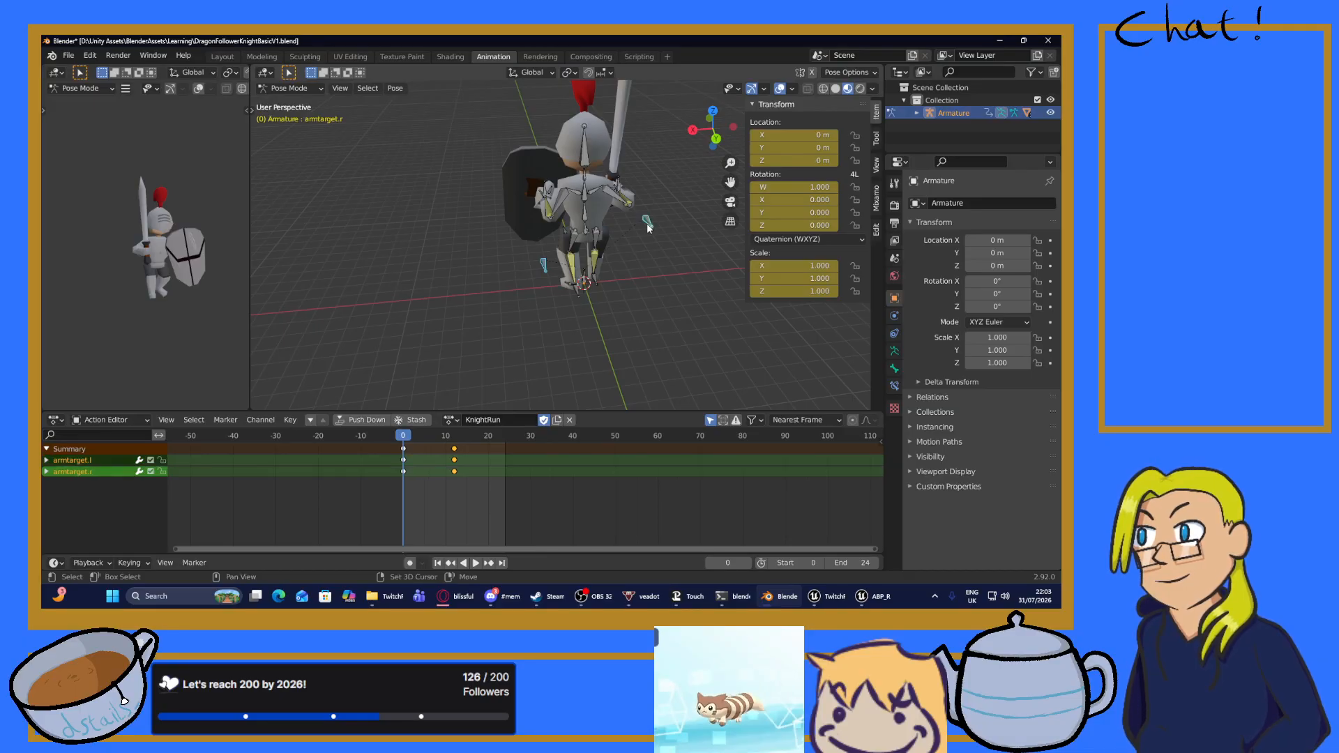
left_click(403, 449)
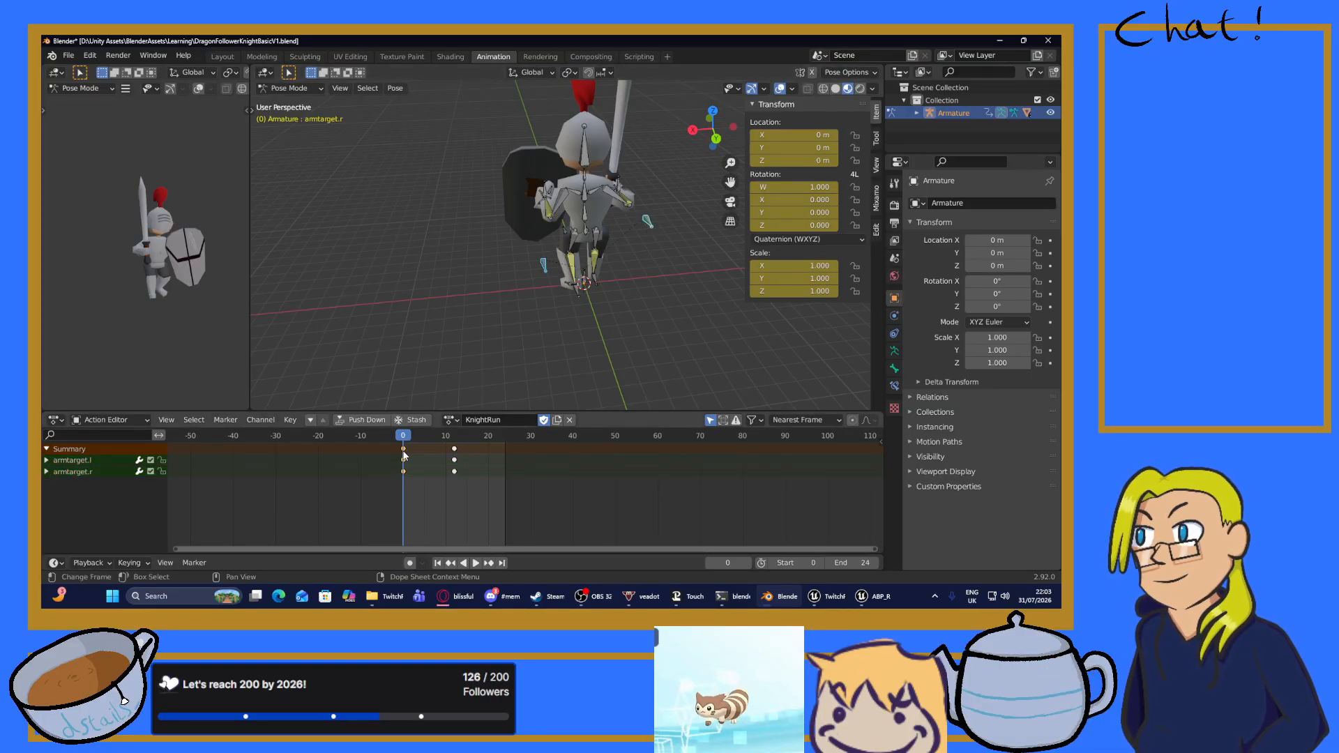
right_click(404, 455)
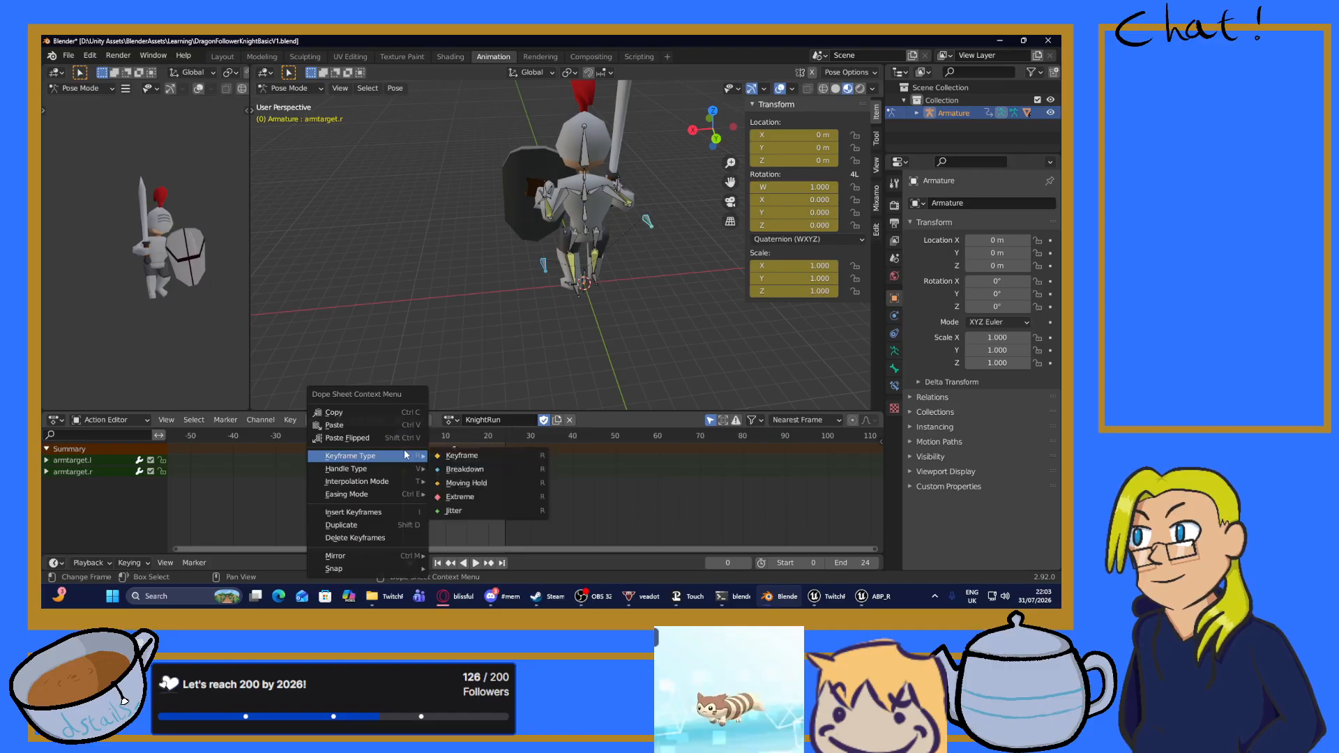
left_click(344, 416)
left_click_drag(411, 444, 458, 446)
right_click(458, 454)
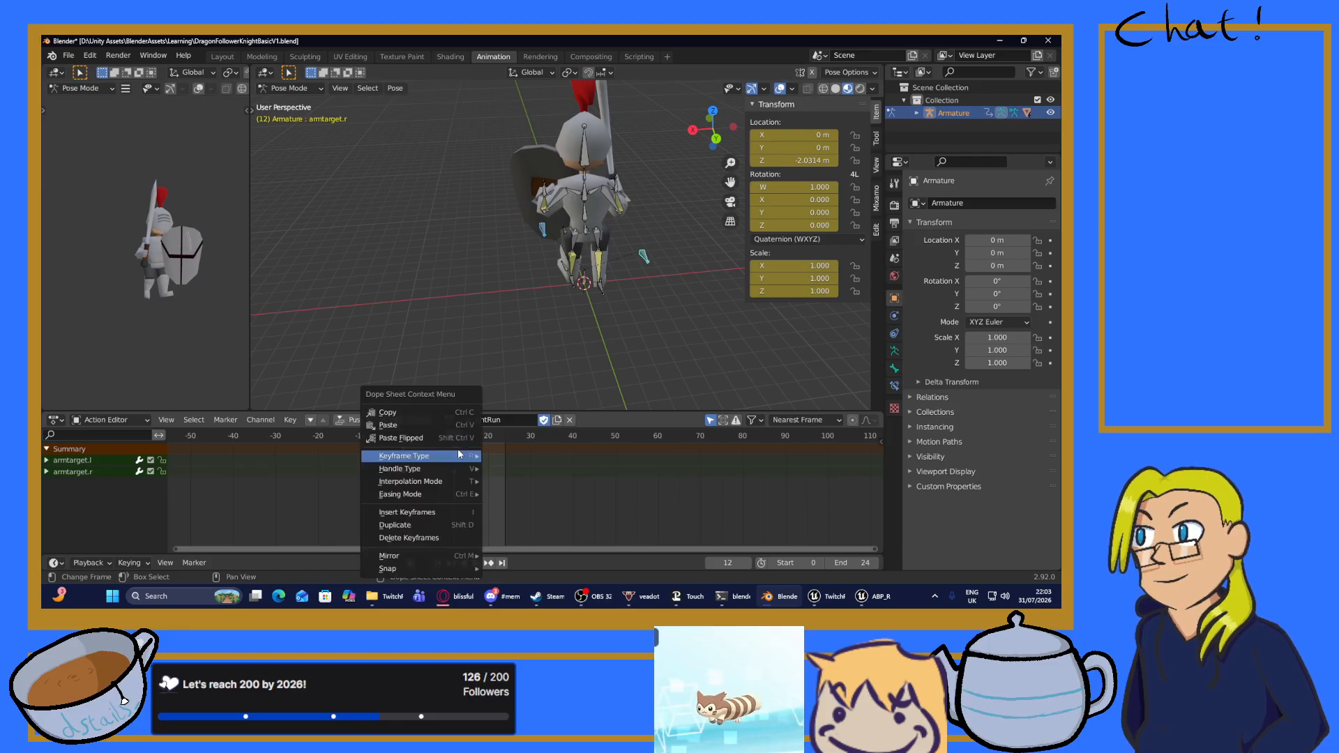
left_click(409, 436)
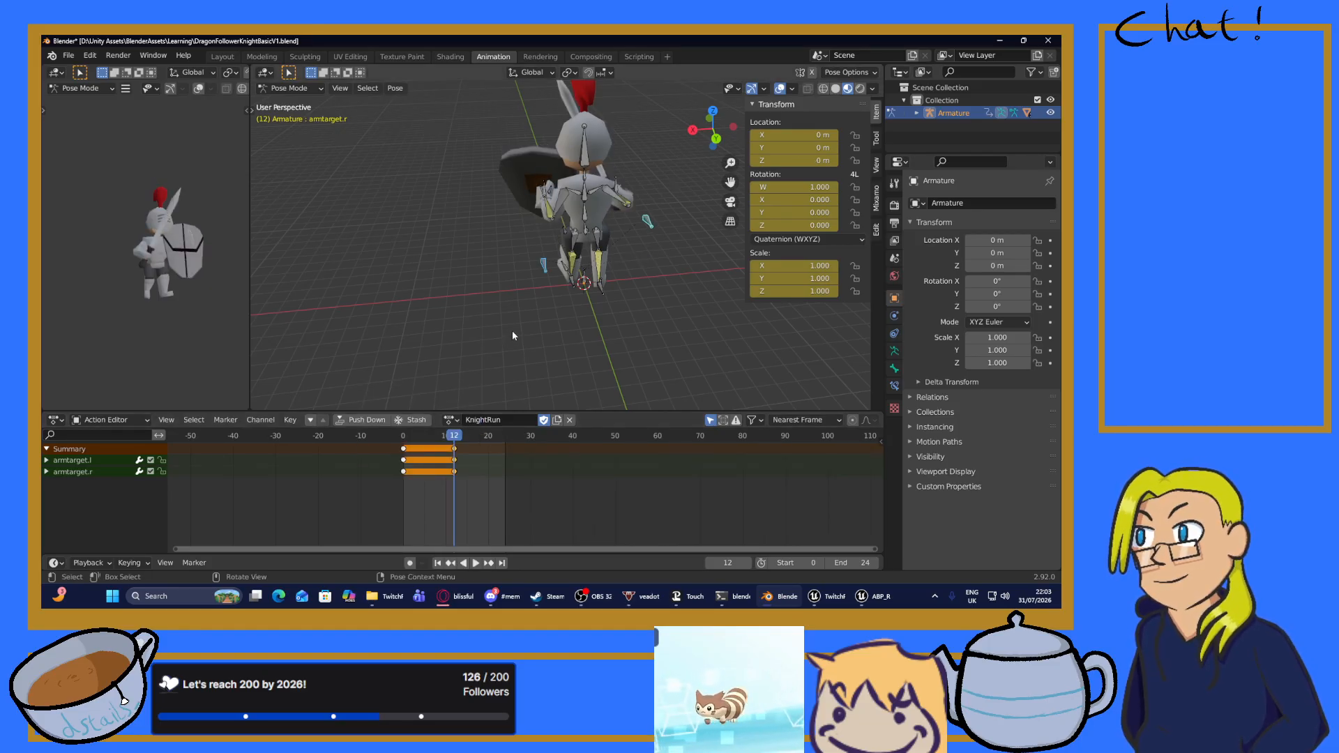
Select all bones and keyframe the mirrored pose at frame 12.
left_click(504, 305)
mouse_move(504, 307)
middle_mouse_down()
mouse_move(643, 285)
mouse_move(491, 301)
middle_mouse_up()
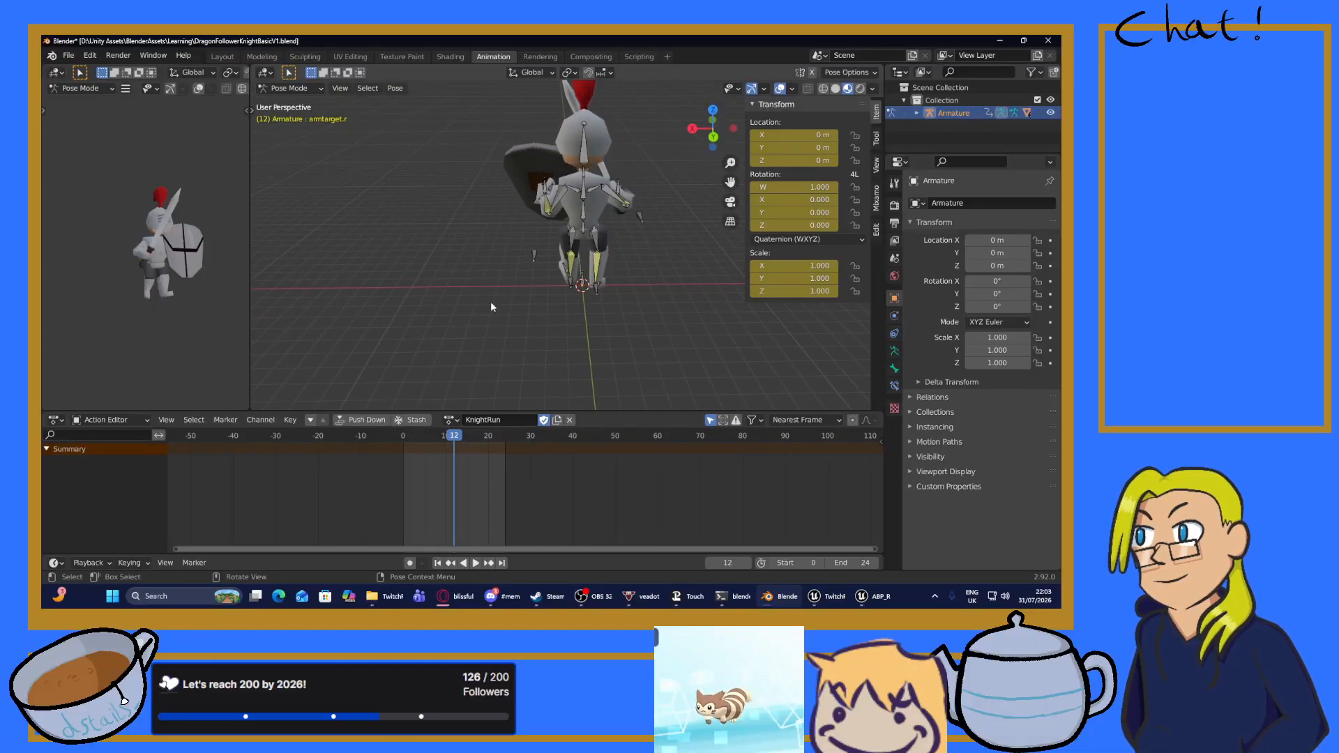
key("a")
key("i")
left_click(491, 302)
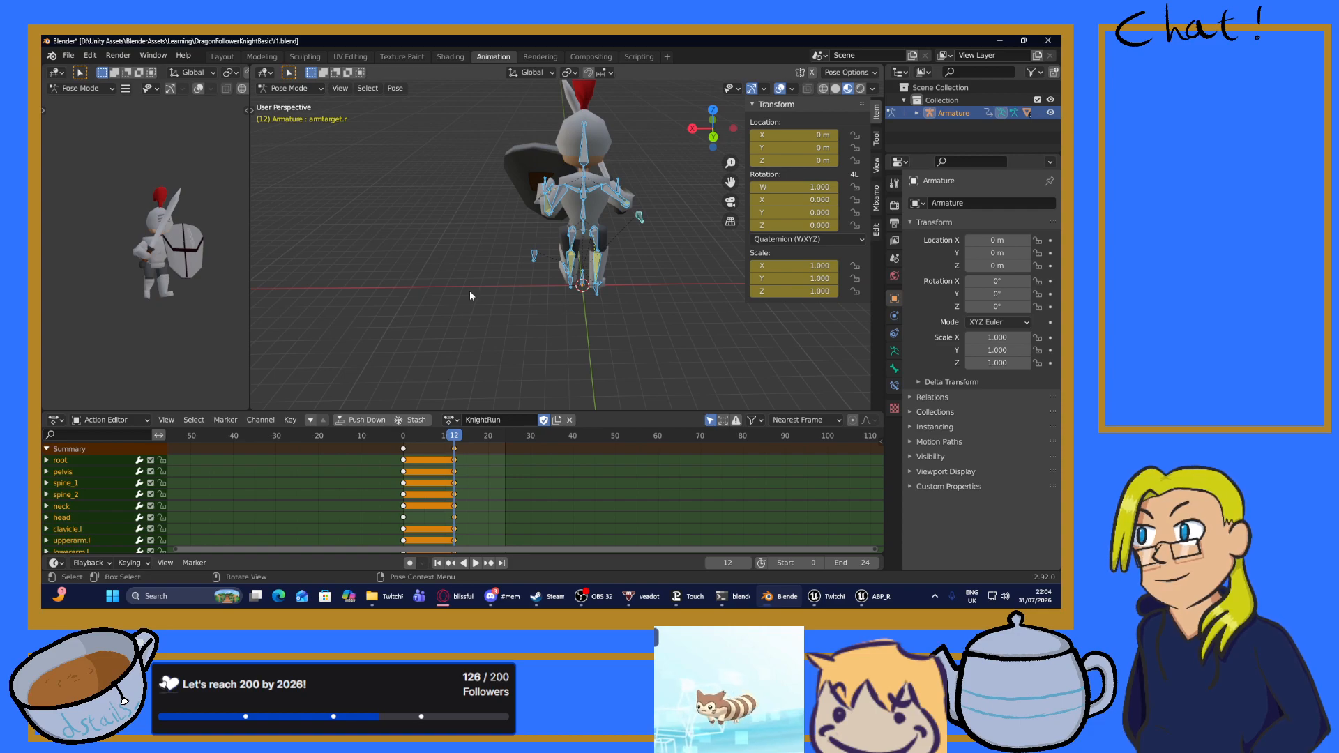
Copy the frame 0 keyframes of hand_IK.l and hand_IK.r and paste them unflipped at frame 12.
middle_click_drag(470, 290, 569, 215)
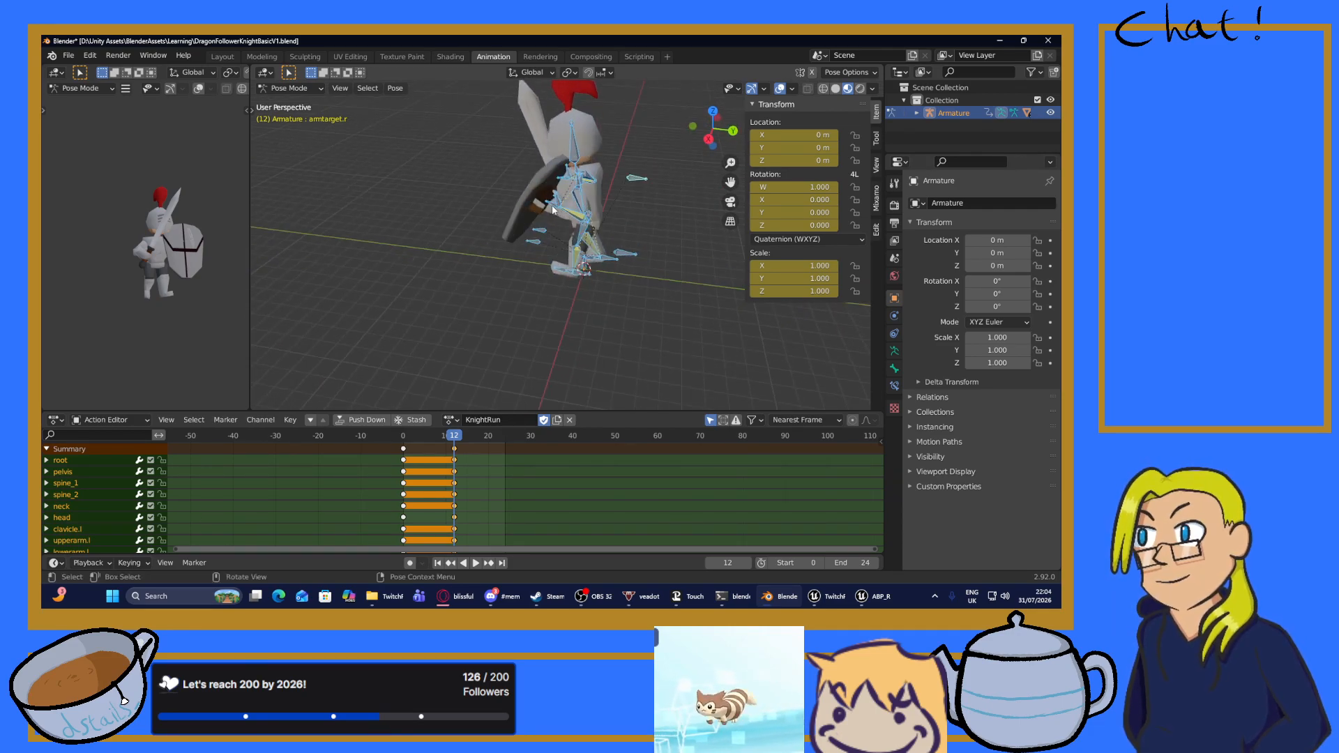
left_click(555, 208)
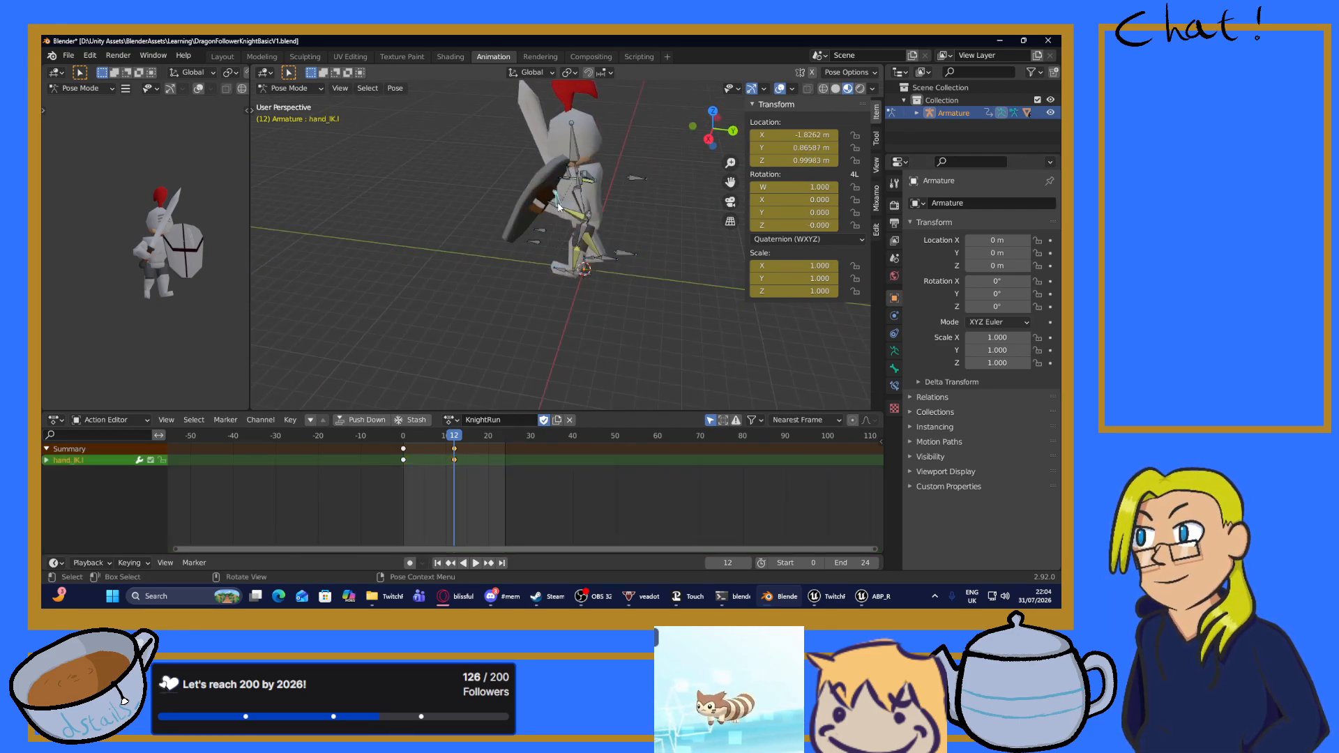
middle_click_drag(558, 207, 640, 209)
left_click_drag(451, 443, 413, 447)
left_click(378, 435)
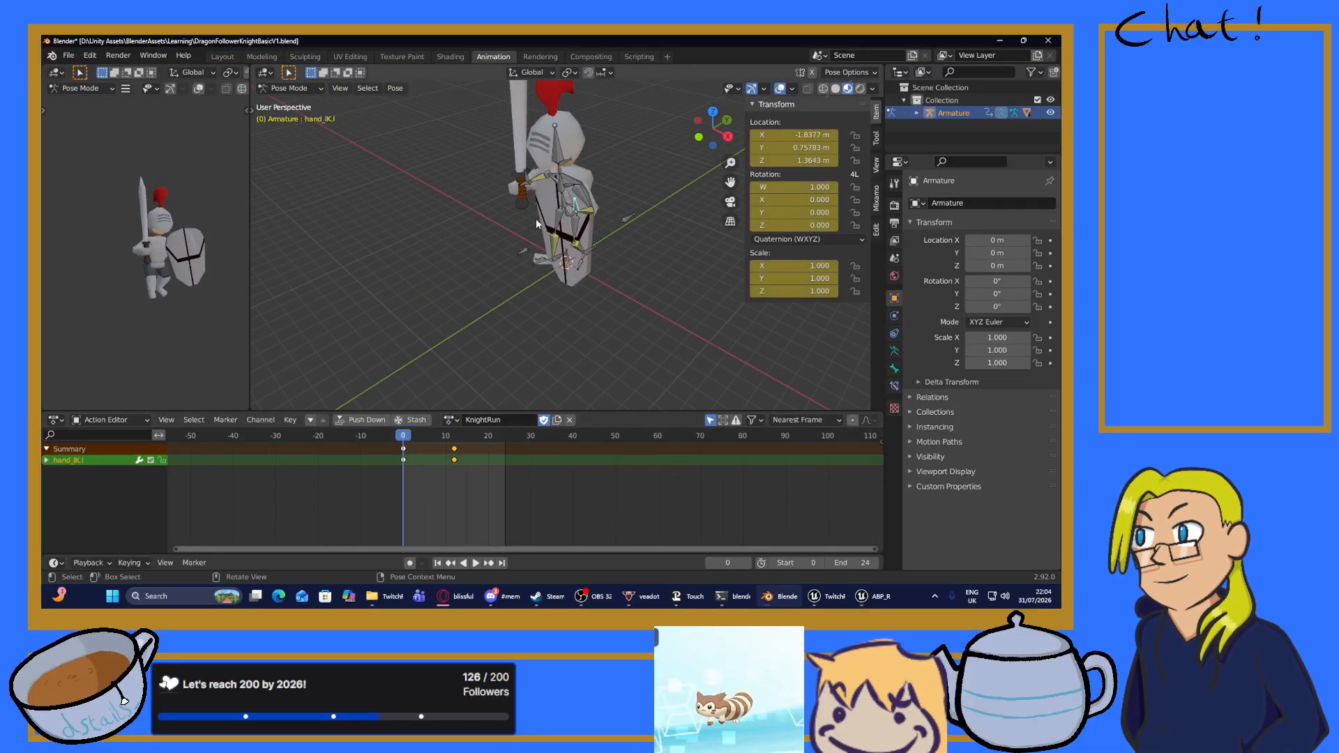
middle_click_drag(532, 213, 594, 220)
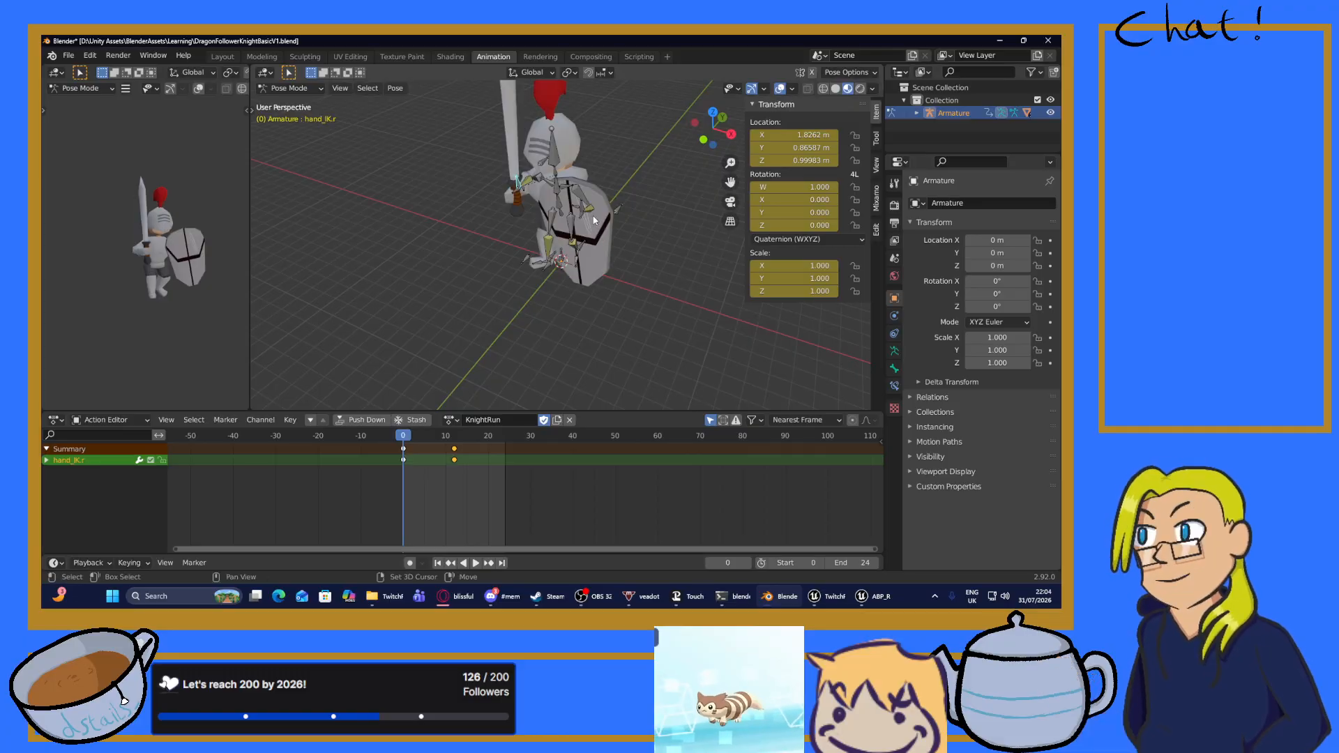
left_click(579, 205, "shift")
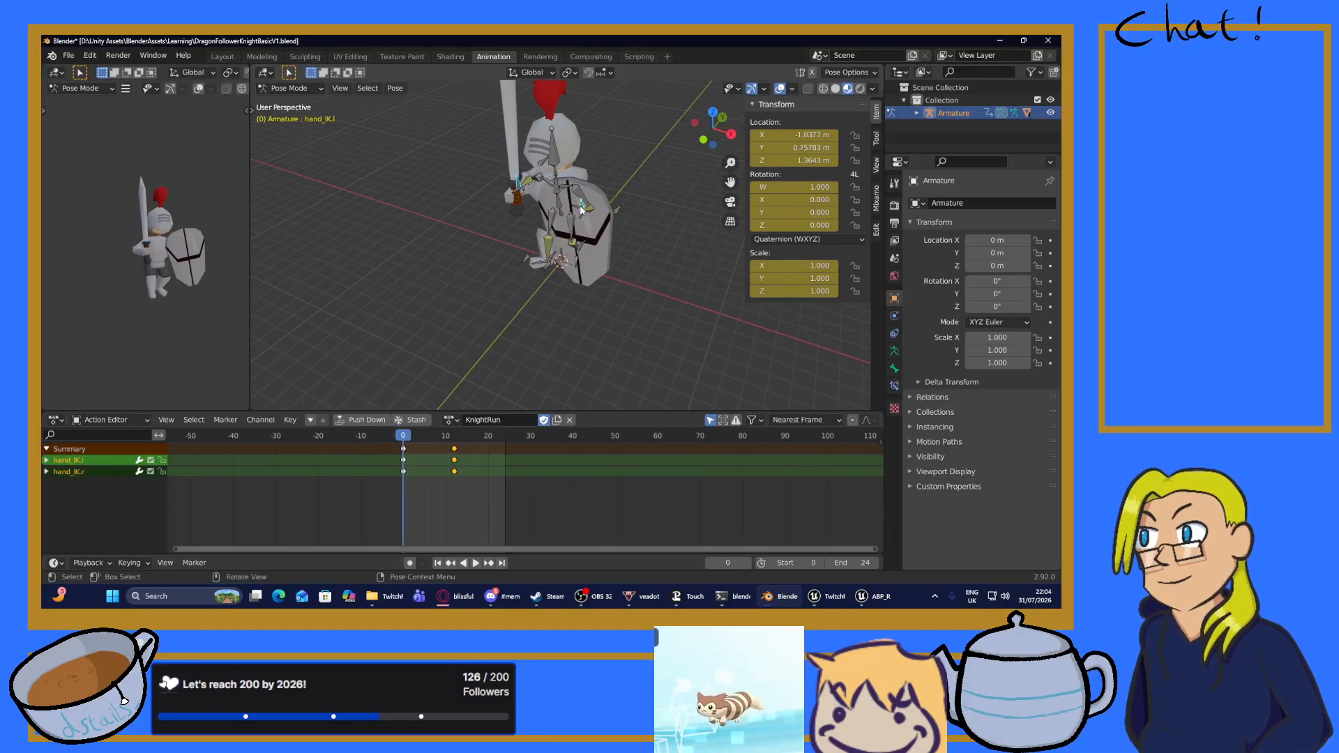
left_click(406, 452)
right_click(406, 452)
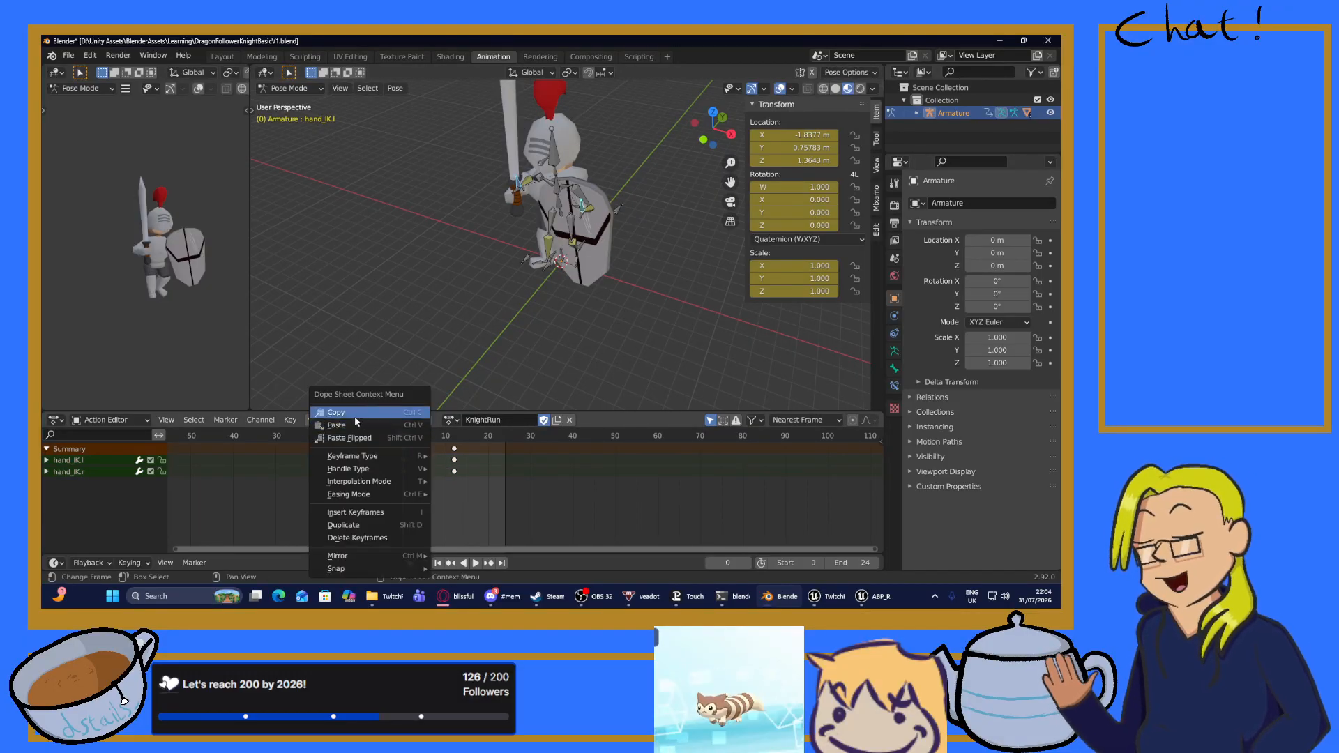
left_click(355, 416)
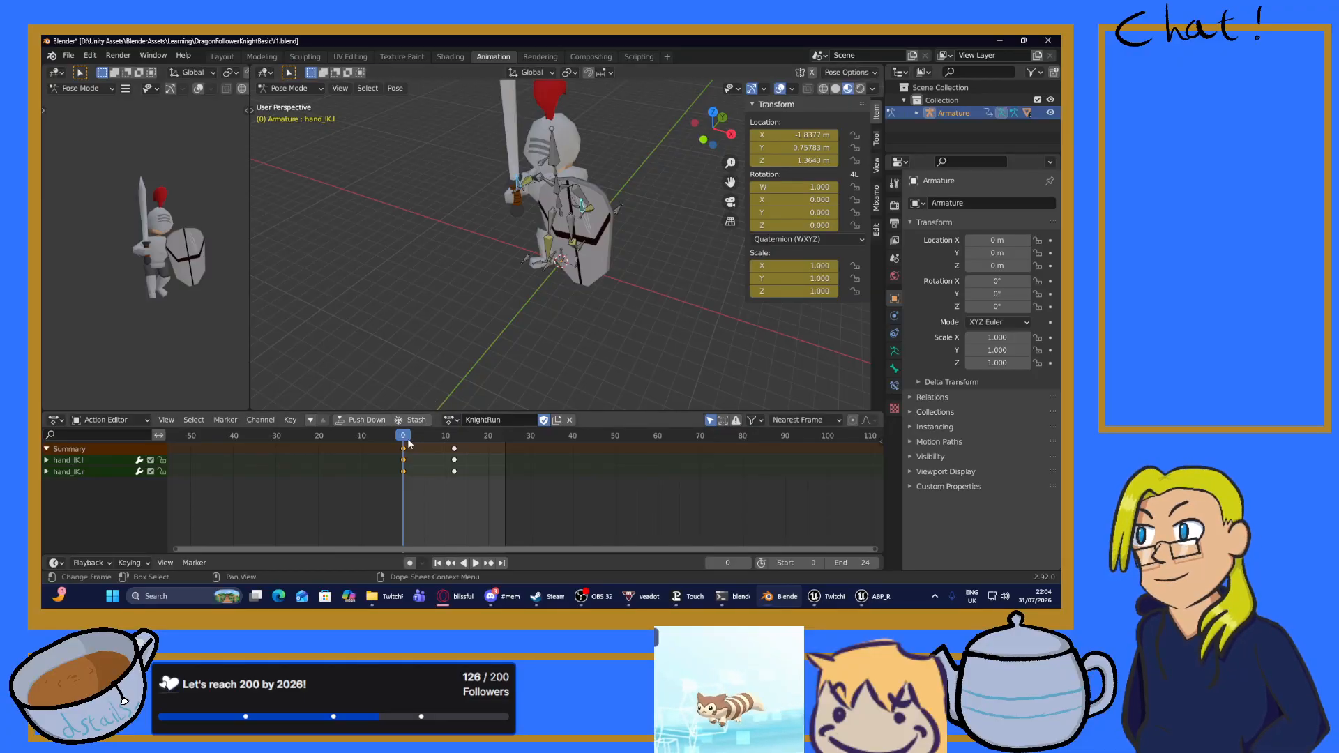
left_click_drag(407, 440, 456, 442)
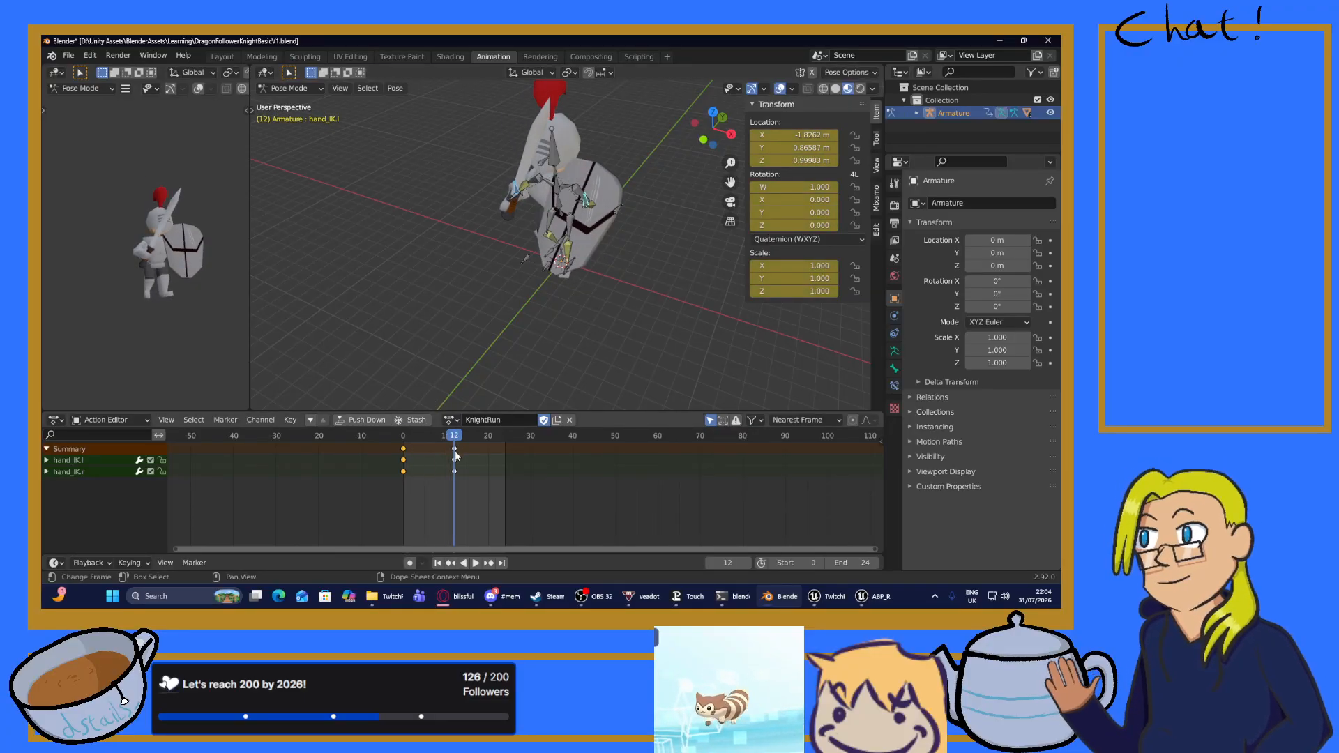
right_click(455, 456)
left_click(419, 431)
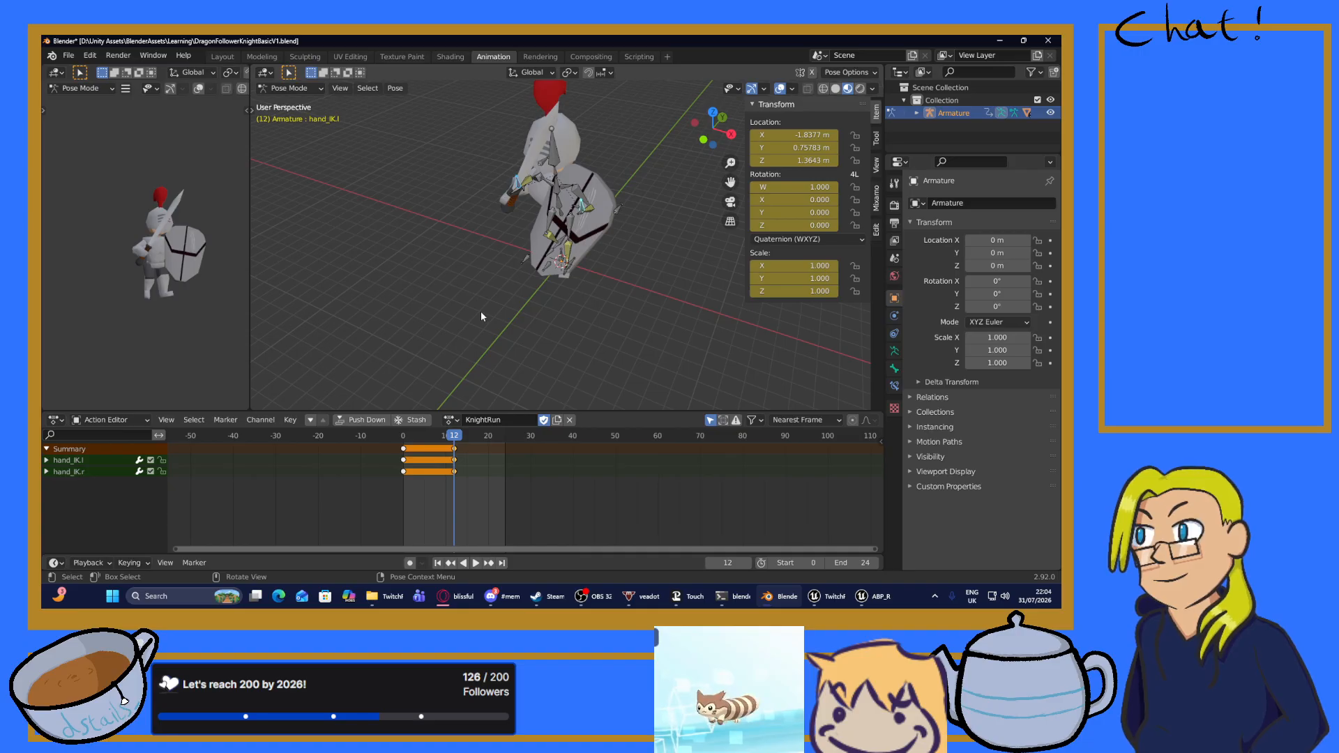
Keyframe the location, rotation and scale of all bones at frame 12, and preview the motion from the front.
key("a")
key("i")
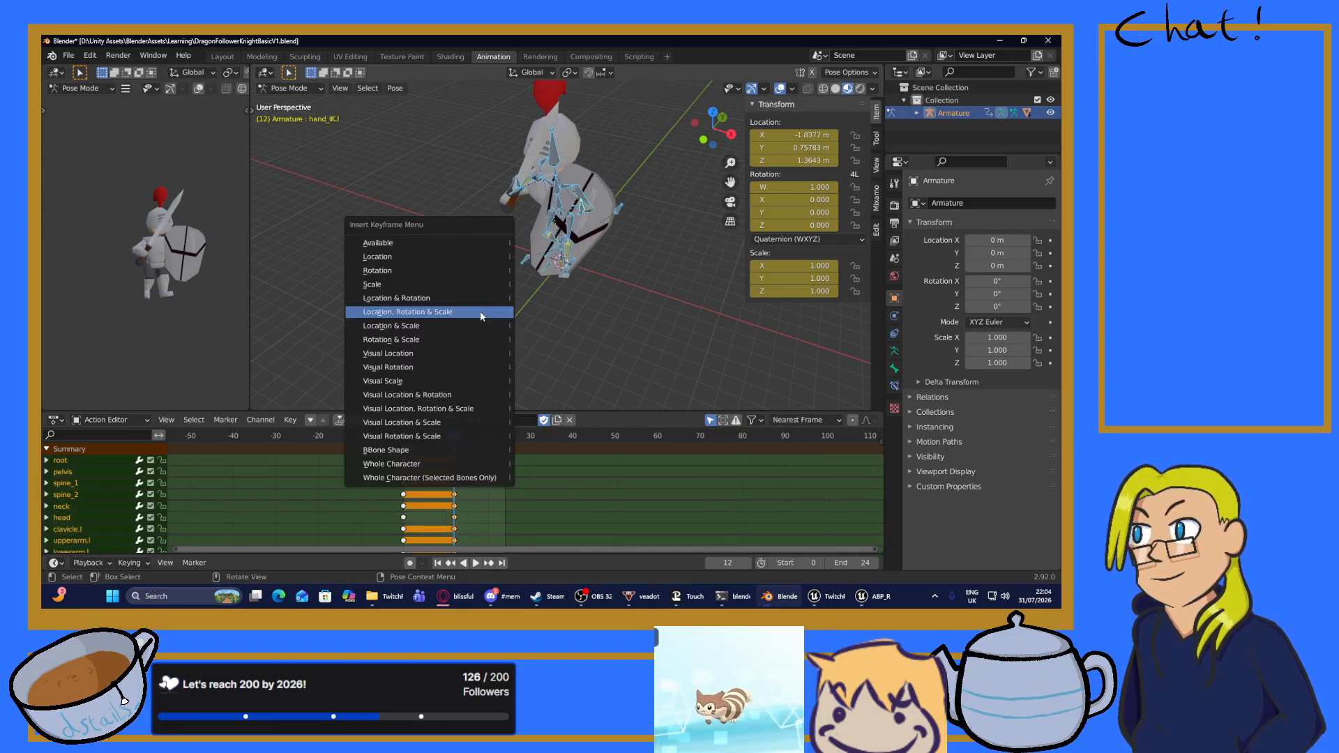
left_click(421, 312)
middle_click_drag(549, 291, 516, 293)
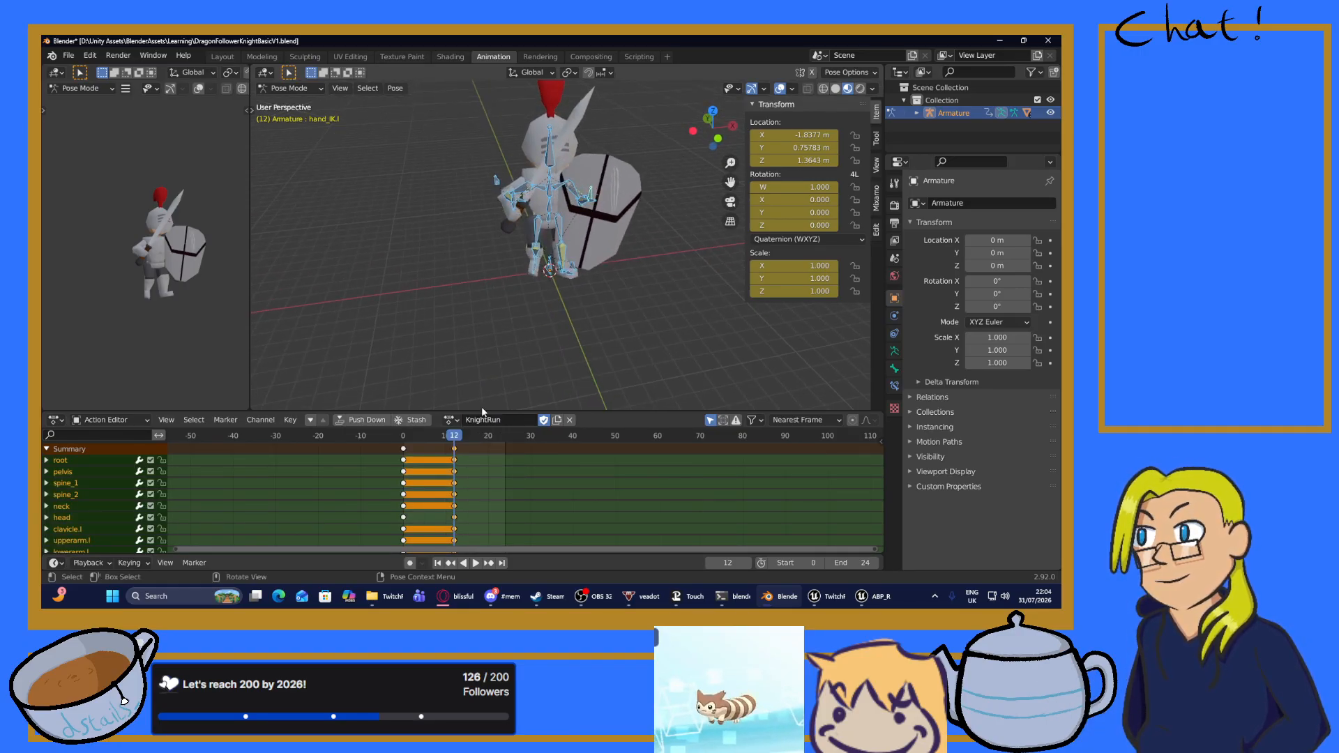
key("space")
key("Escape")
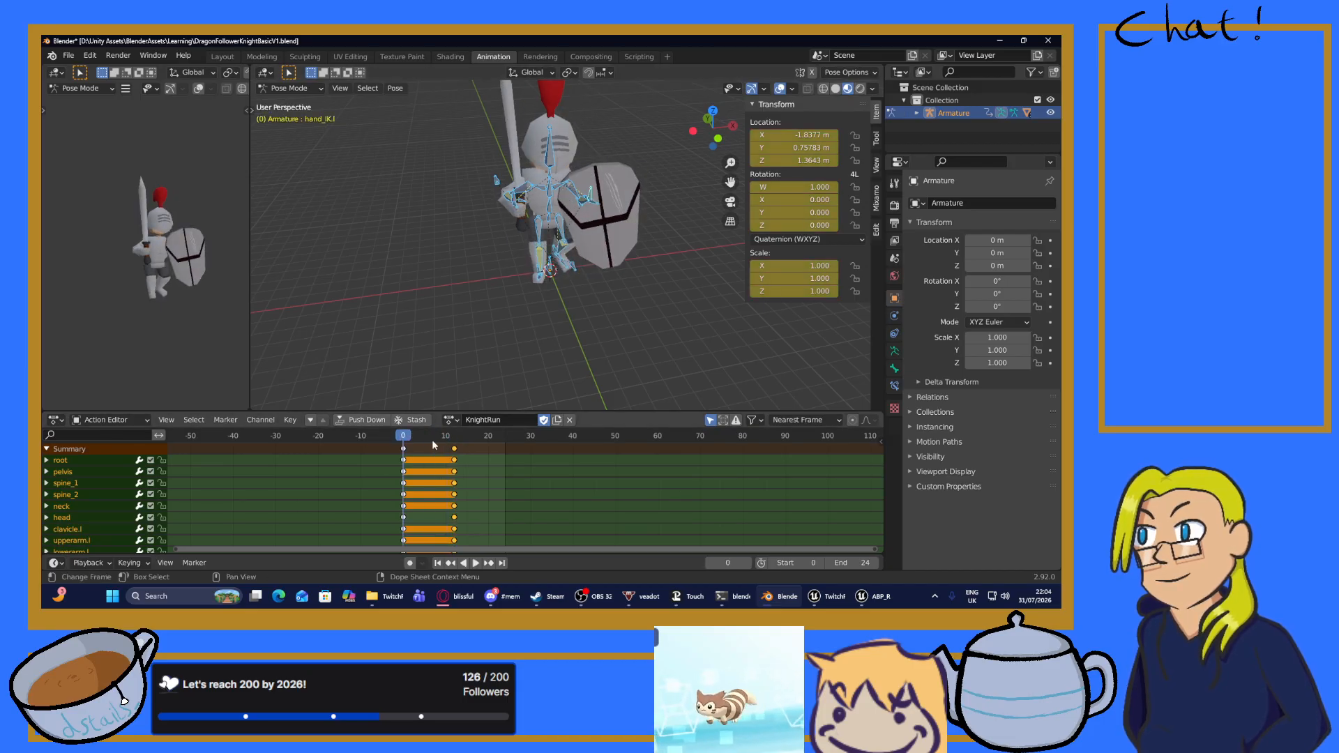
Copy the frame 0 keyframes of hand.l and hand.r and paste them unflipped at frame 12.
left_click(408, 452)
scroll(481, 307, "up", 5)
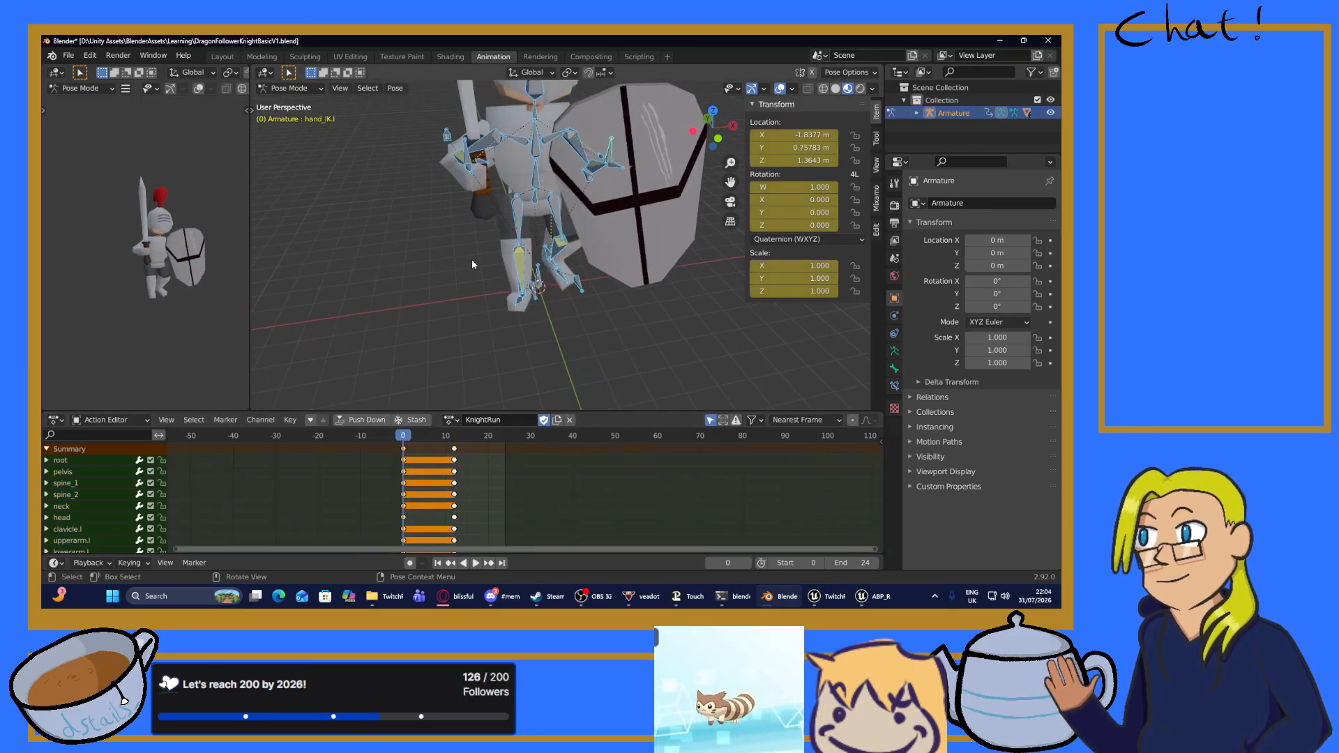
left_click(488, 173)
middle_click_drag(639, 223, 617, 179)
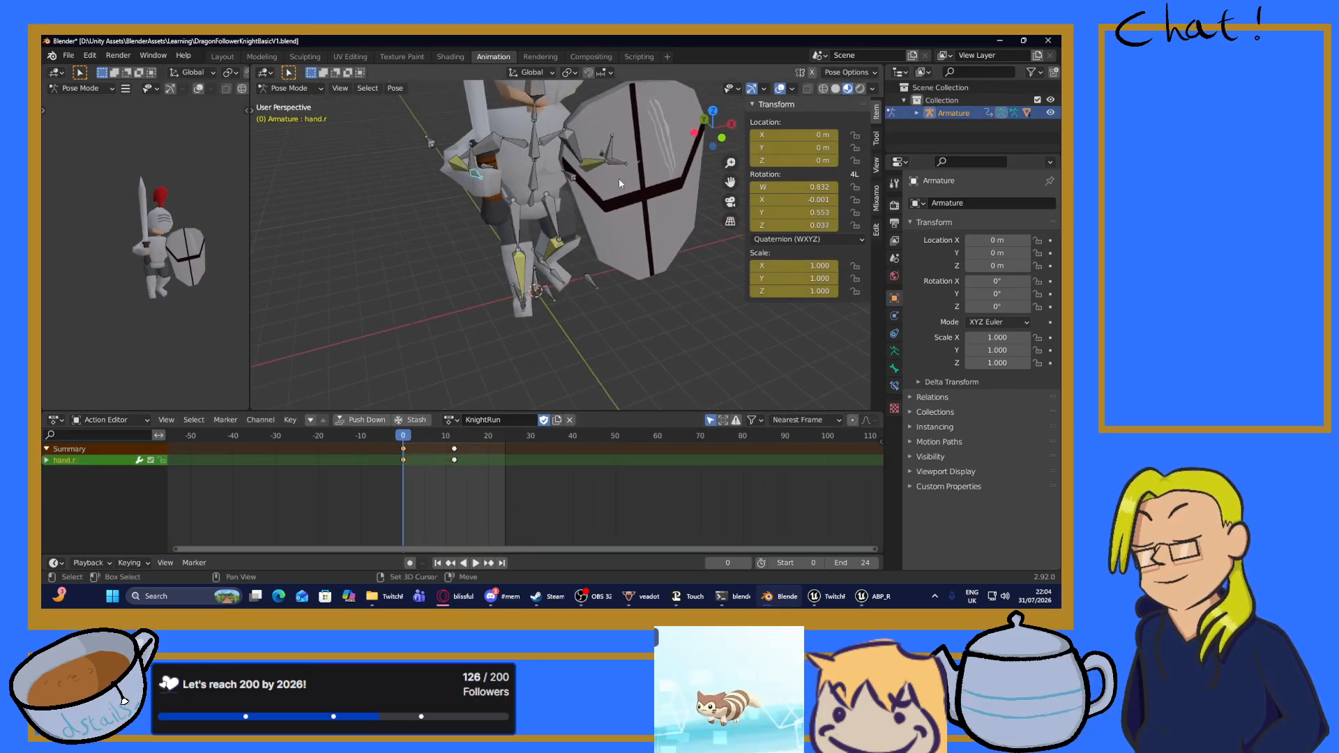
left_click(616, 162, "shift")
right_click(614, 161)
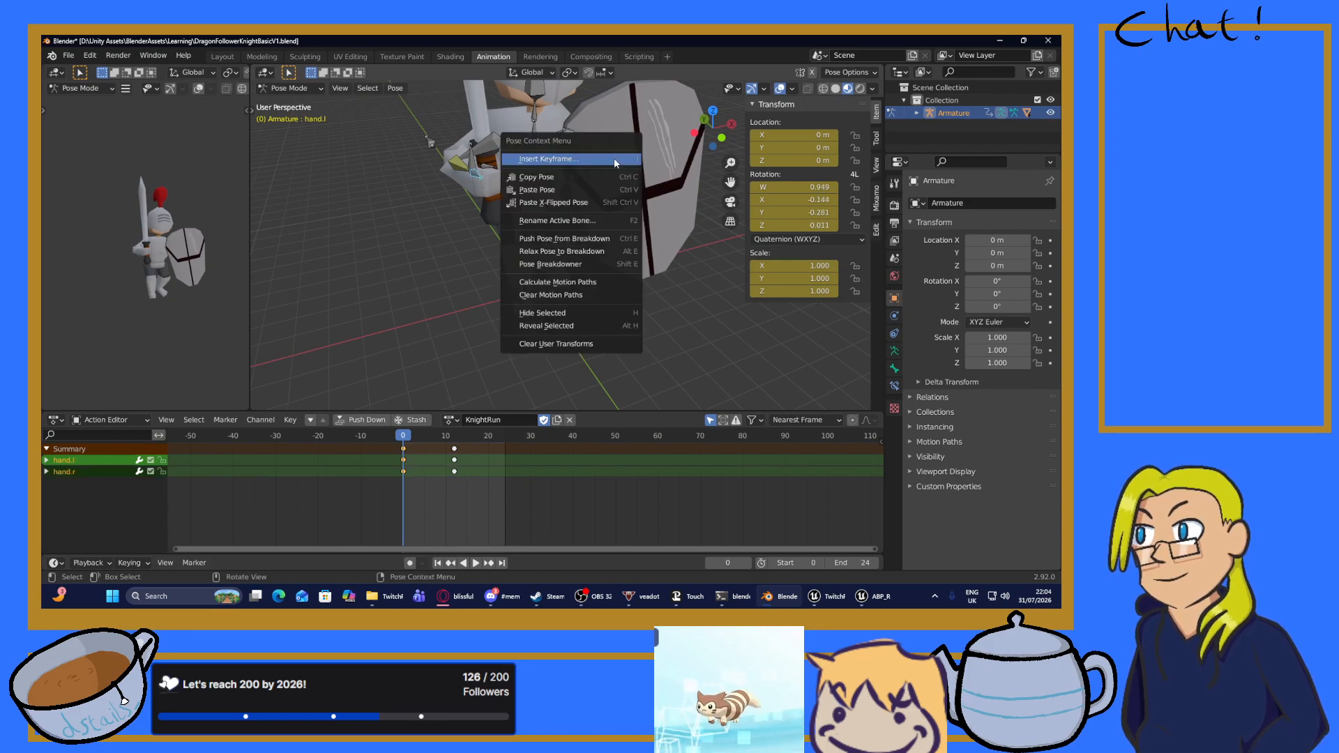
right_click(407, 452)
left_click(411, 437)
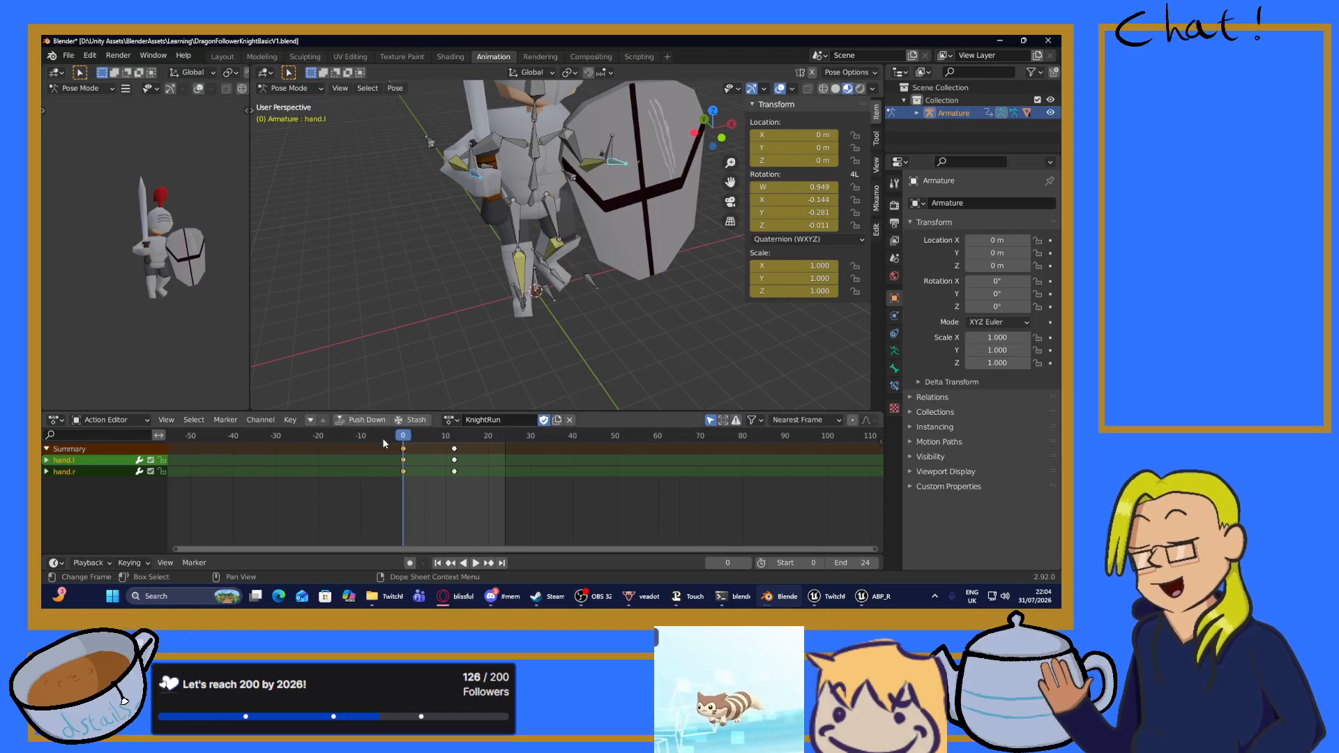
left_click_drag(411, 437, 454, 437)
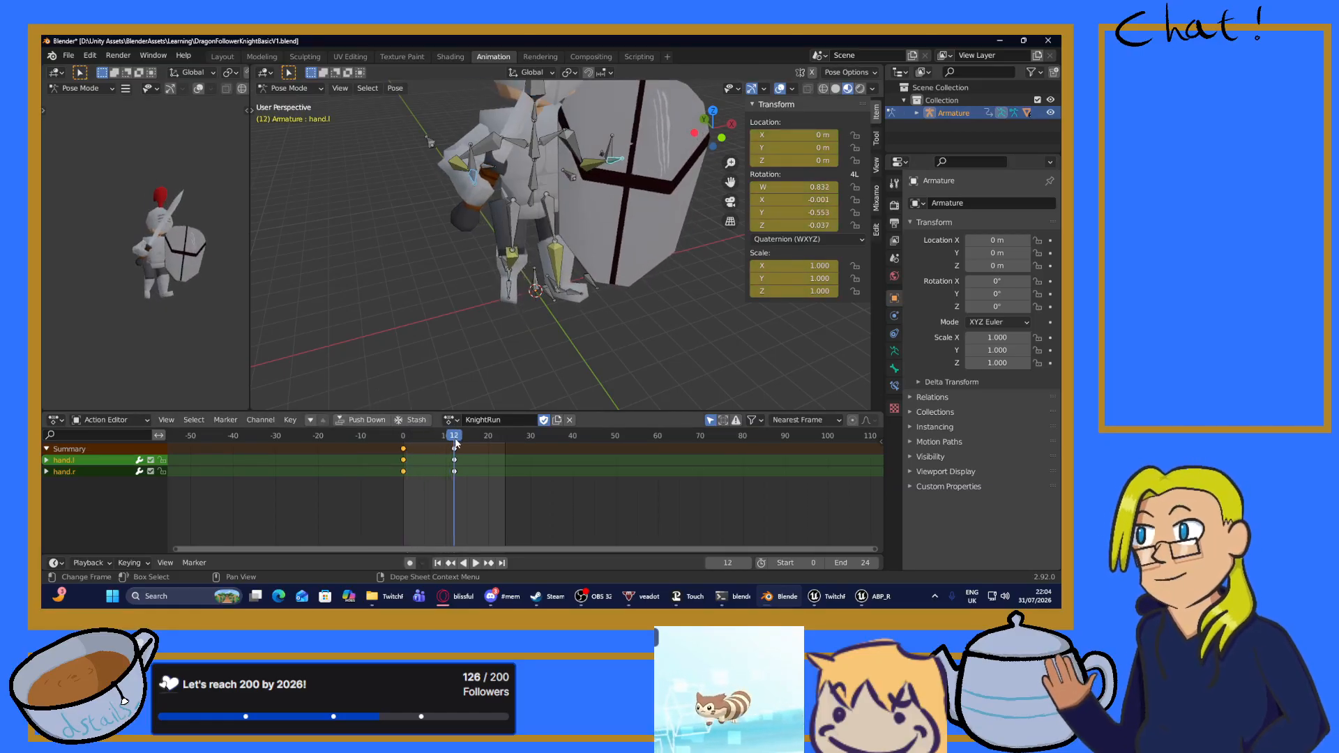
left_click(454, 456)
right_click(453, 452)
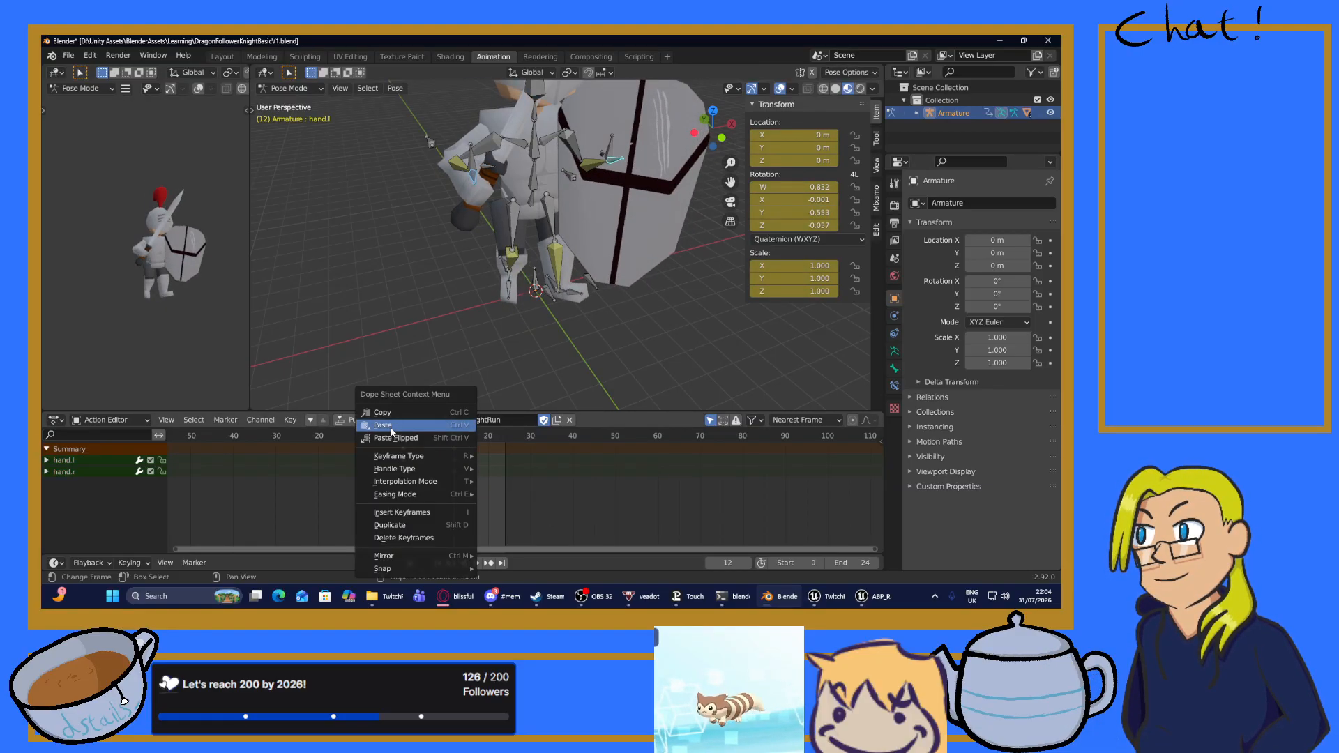
left_click(391, 425)
Insert Location, Rotation & Scale keyframes for all bones at frame 12, then play the motion and return to frame 0.
left_click(478, 328)
key("a")
key("i")
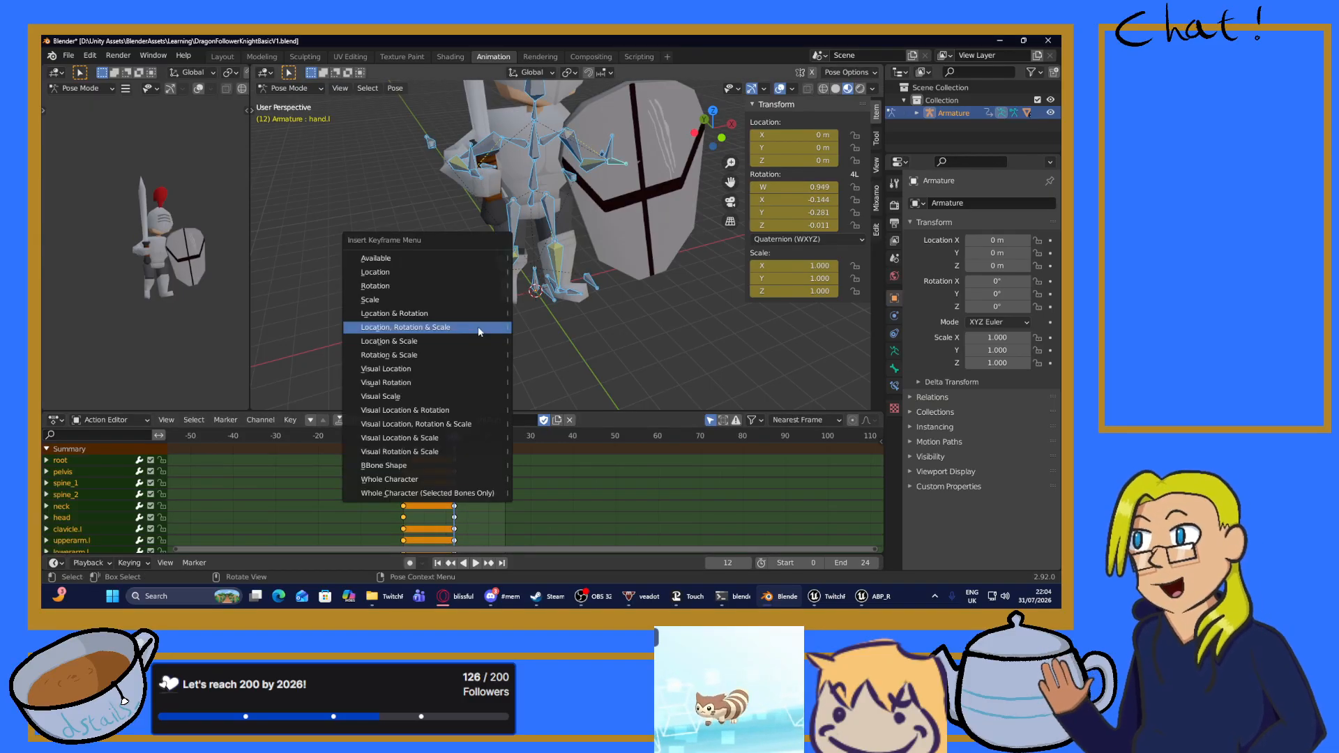
left_click(478, 326)
key("space")
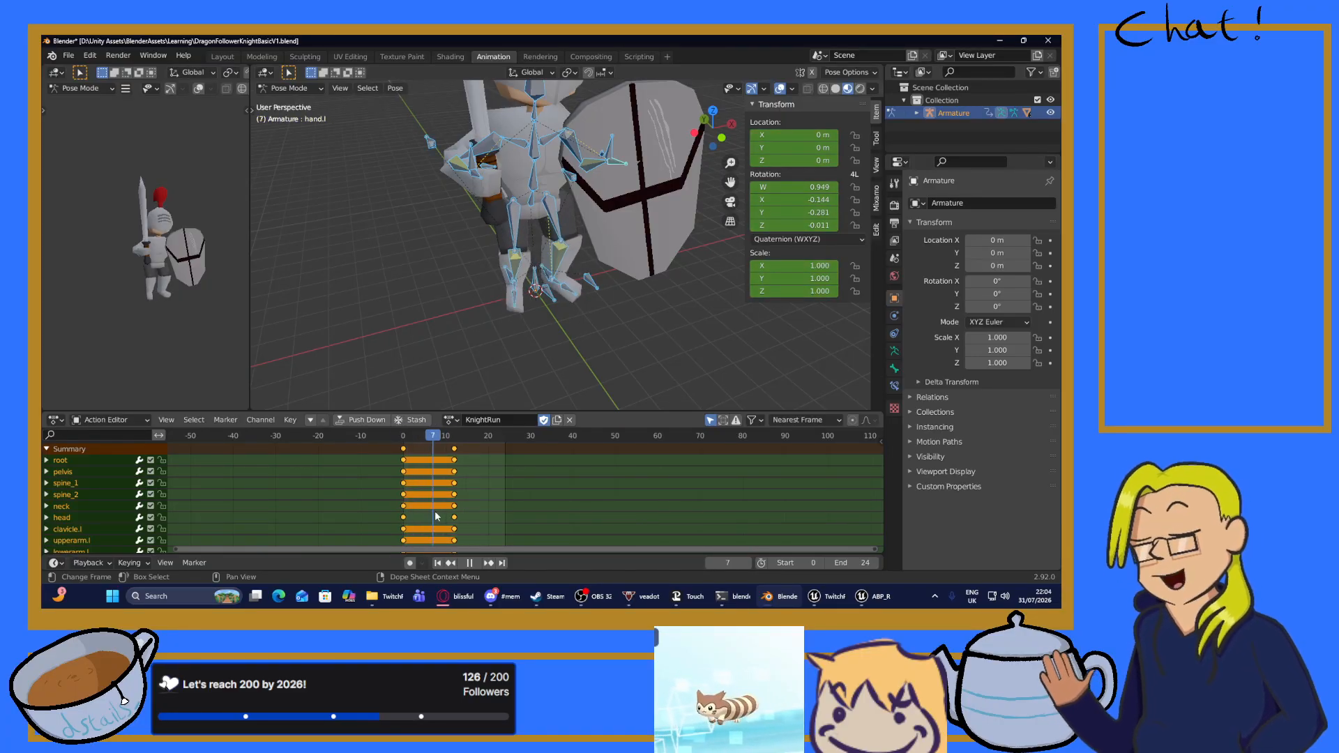
left_click(404, 519)
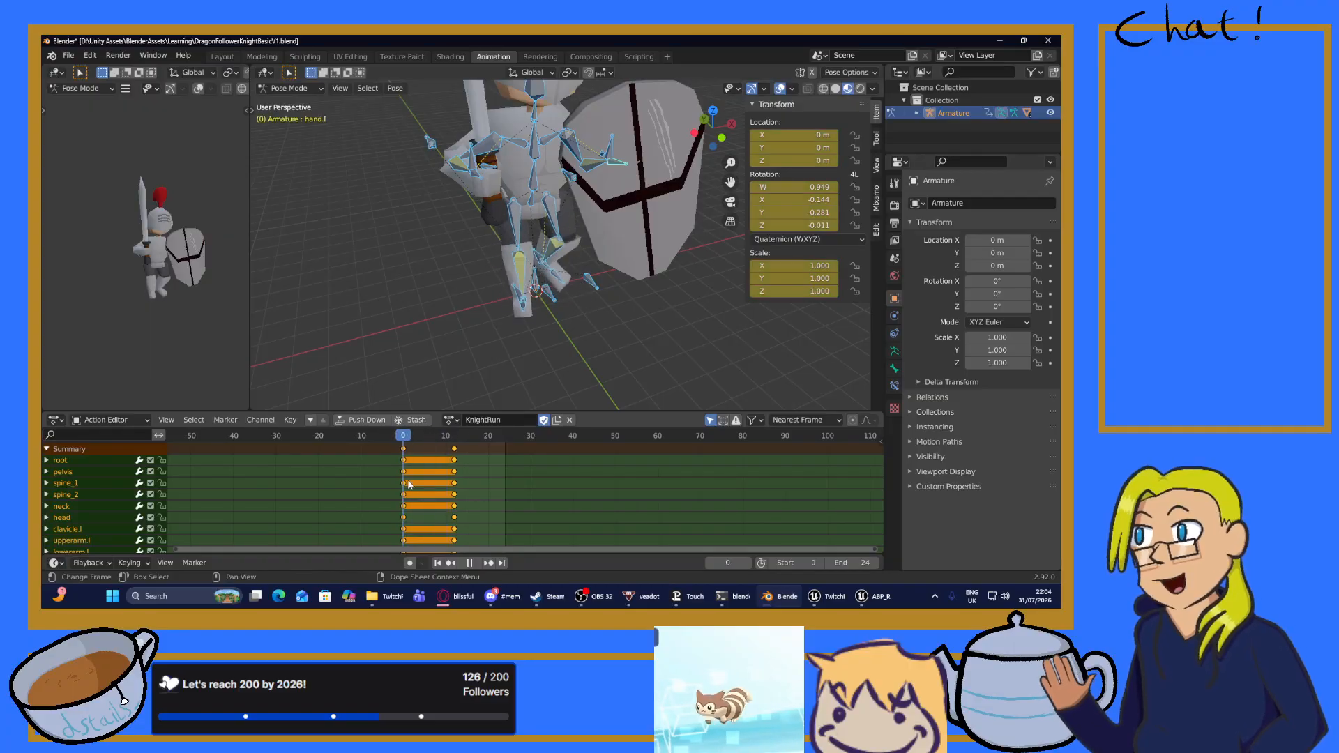
middle_click_drag(500, 280, 530, 260)
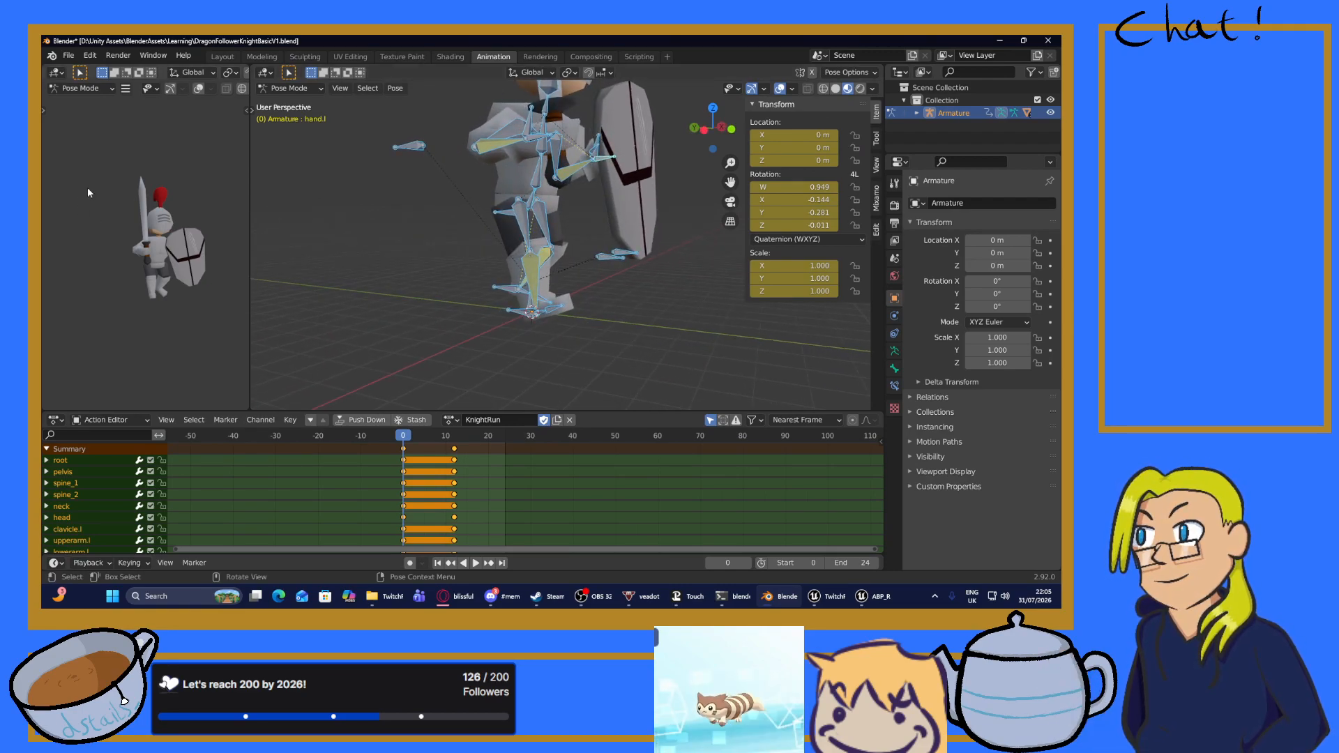
Save the knight file and open the recent file RatPlatV2.blend.
key("ctrl+s")
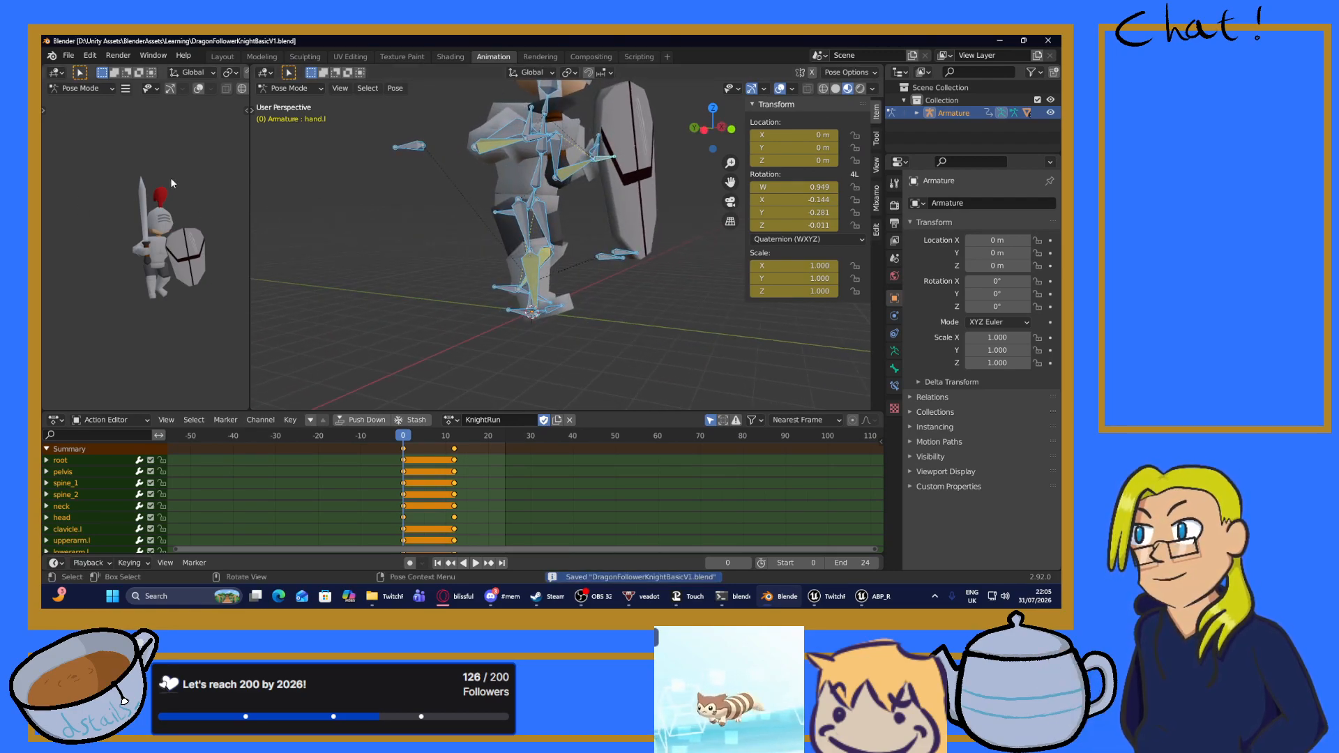
left_click(68, 56)
mouse_move(124, 95)
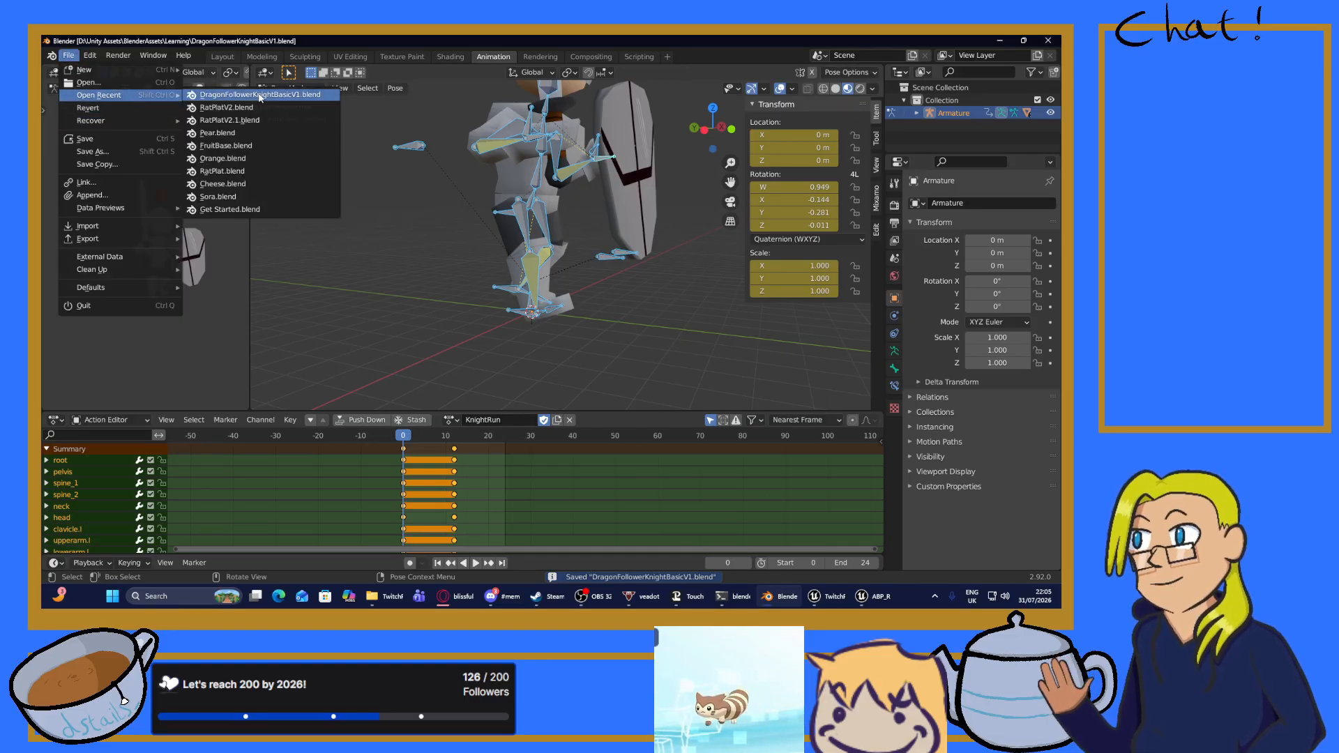
left_click(226, 107)
Load the RatRun.001 action on the rat's armature and examine its run poses between frames 0 and 12.
left_click(452, 434)
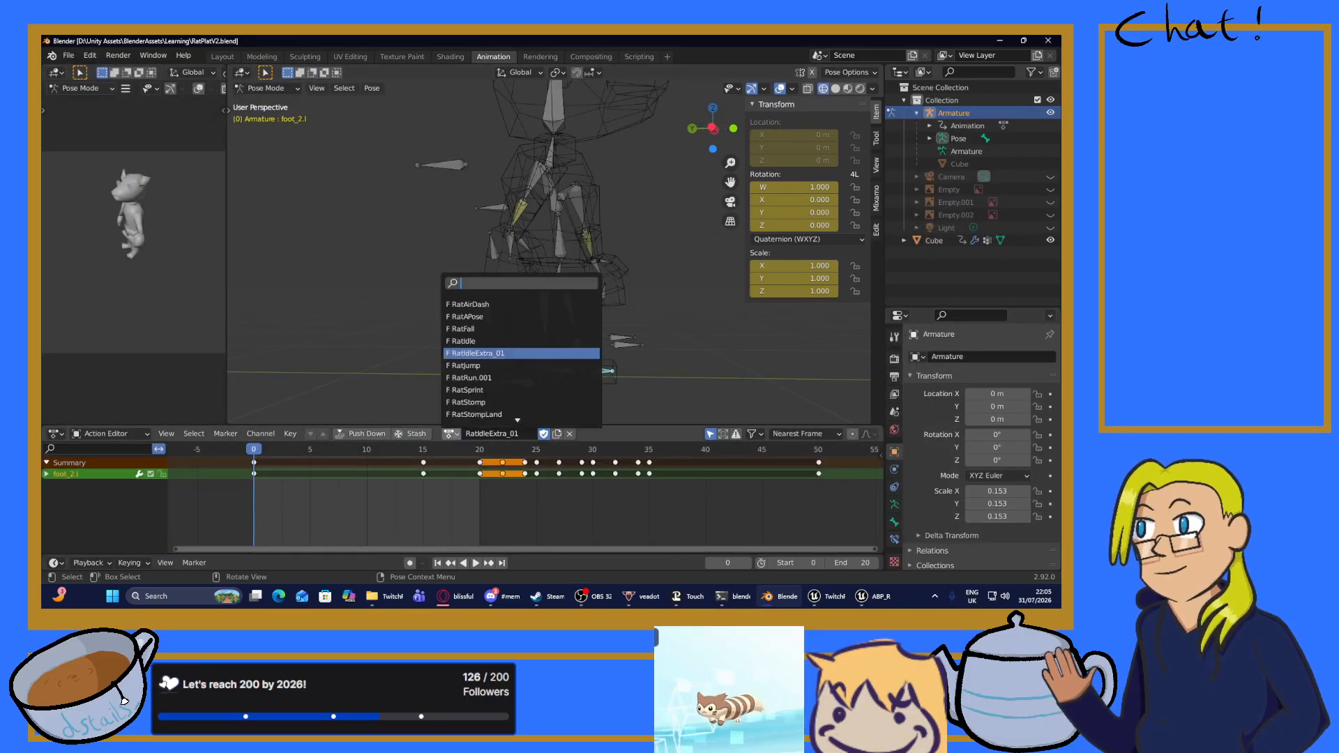
left_click(460, 383)
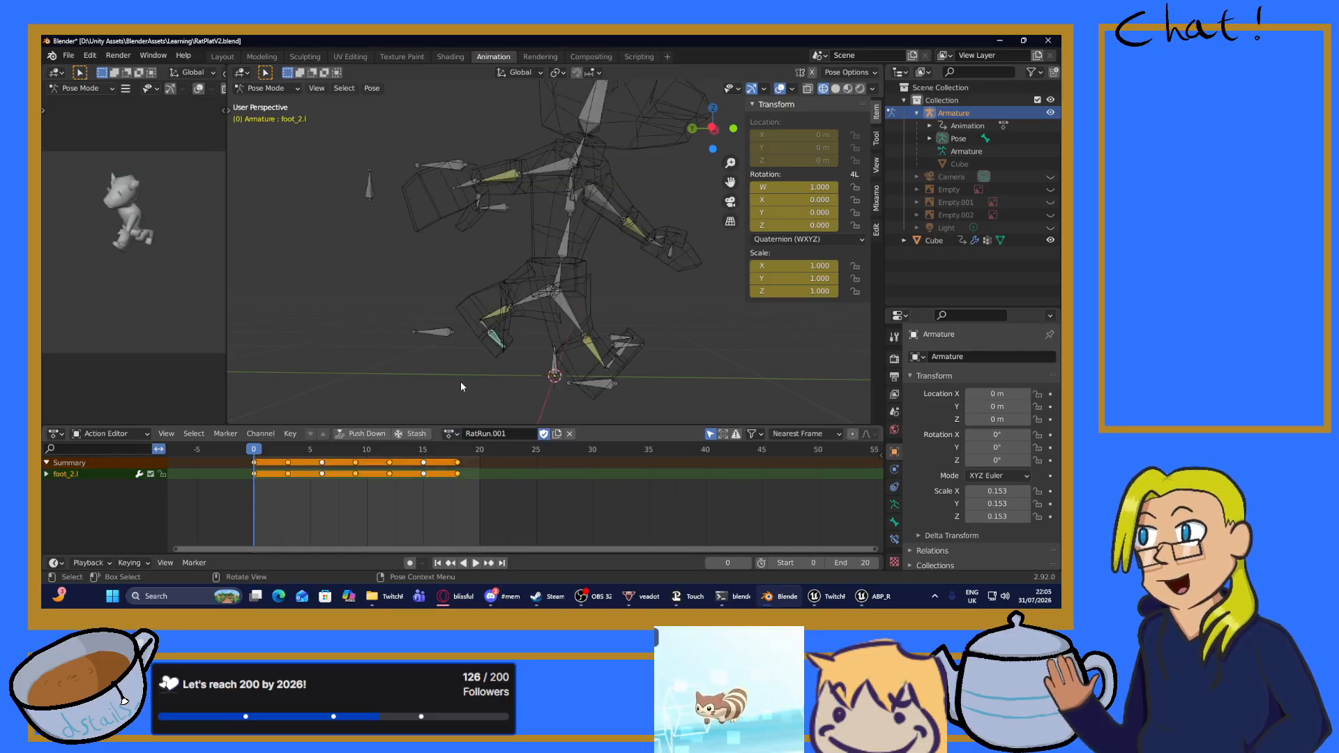
key("space")
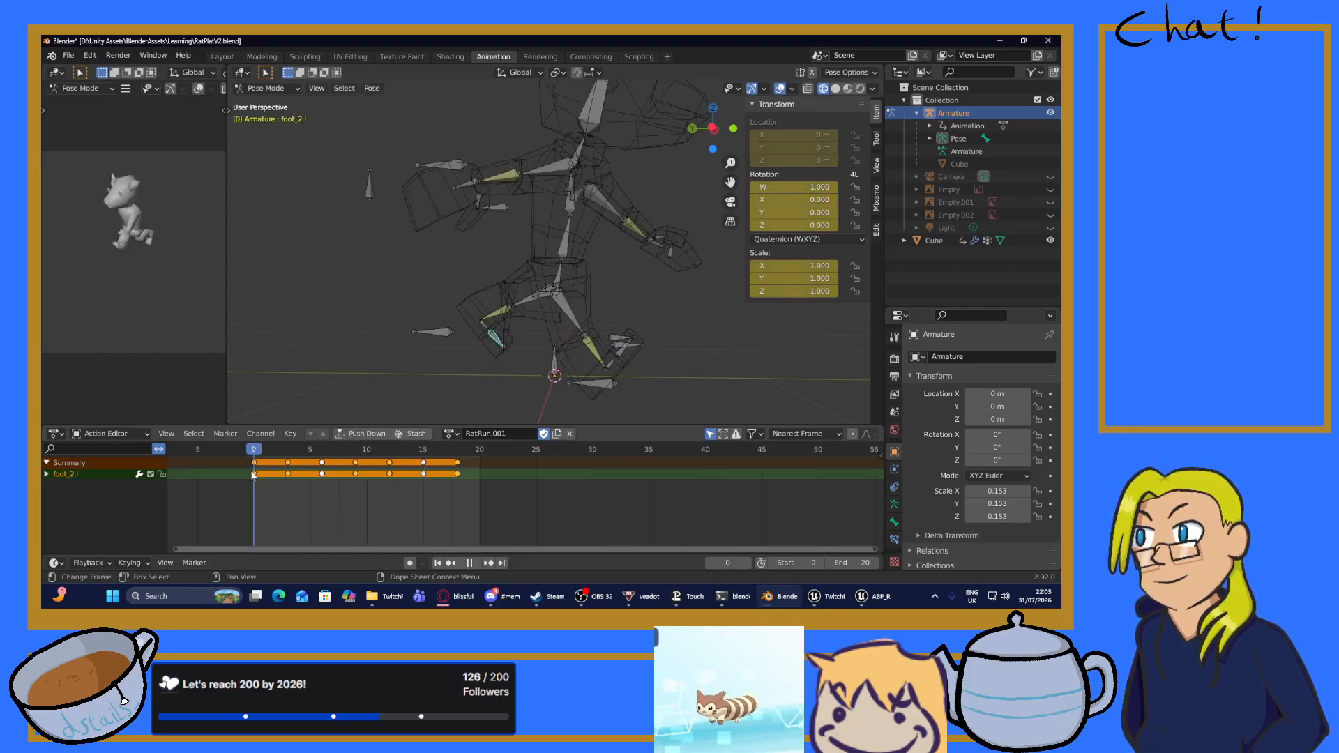
left_click_drag(252, 473, 319, 484)
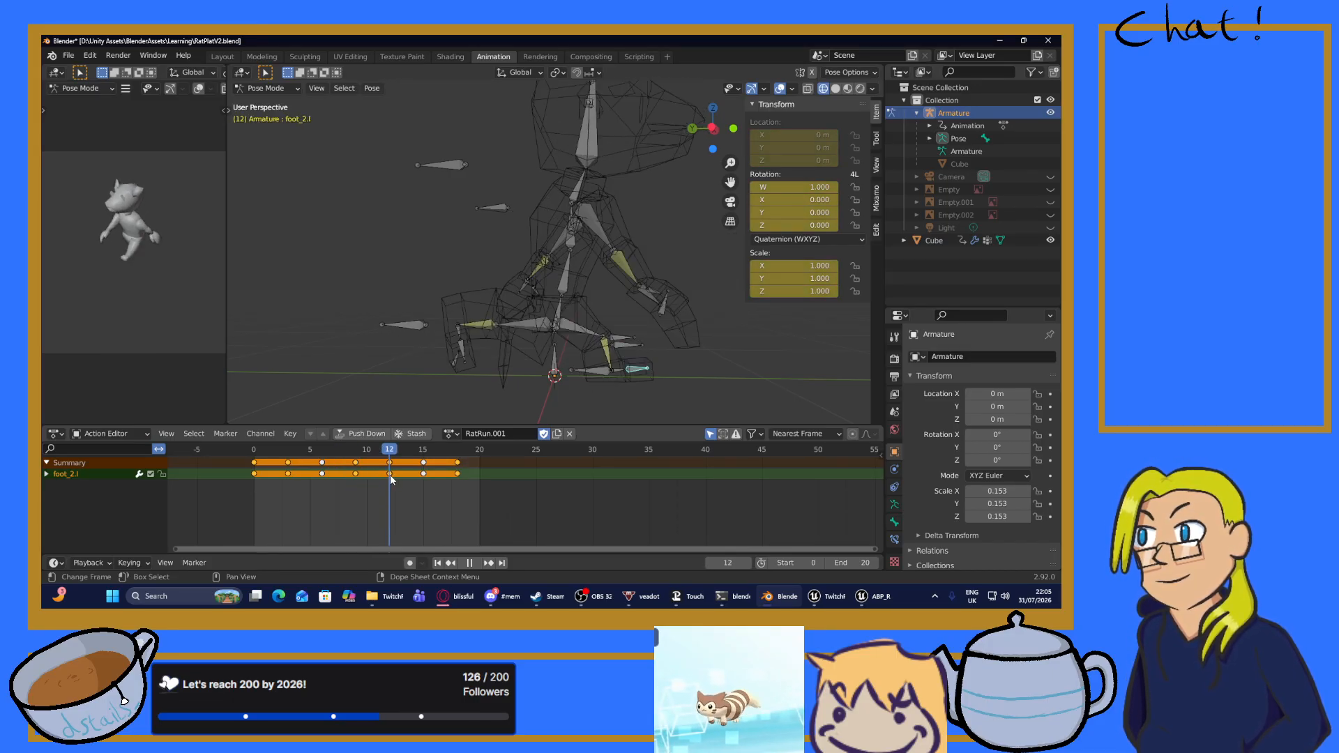
left_click_drag(390, 479, 322, 479)
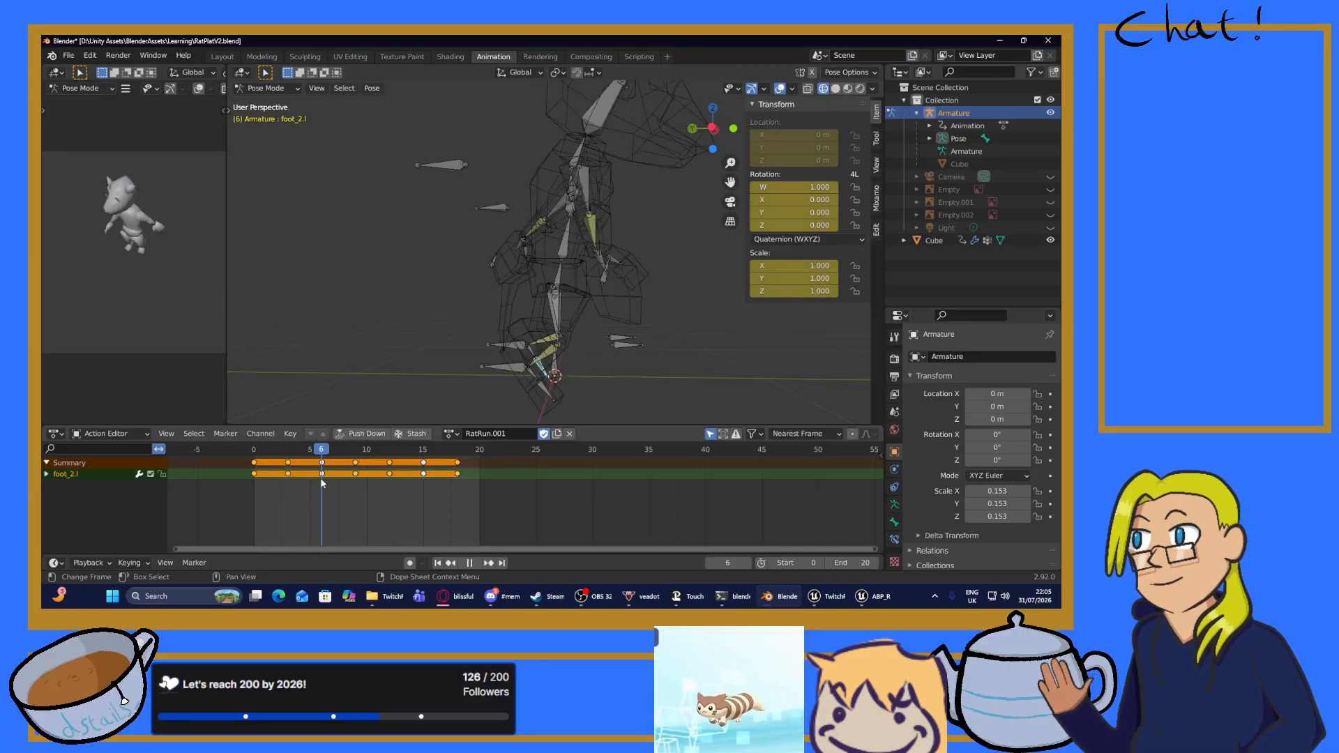
left_click_drag(320, 478, 265, 493)
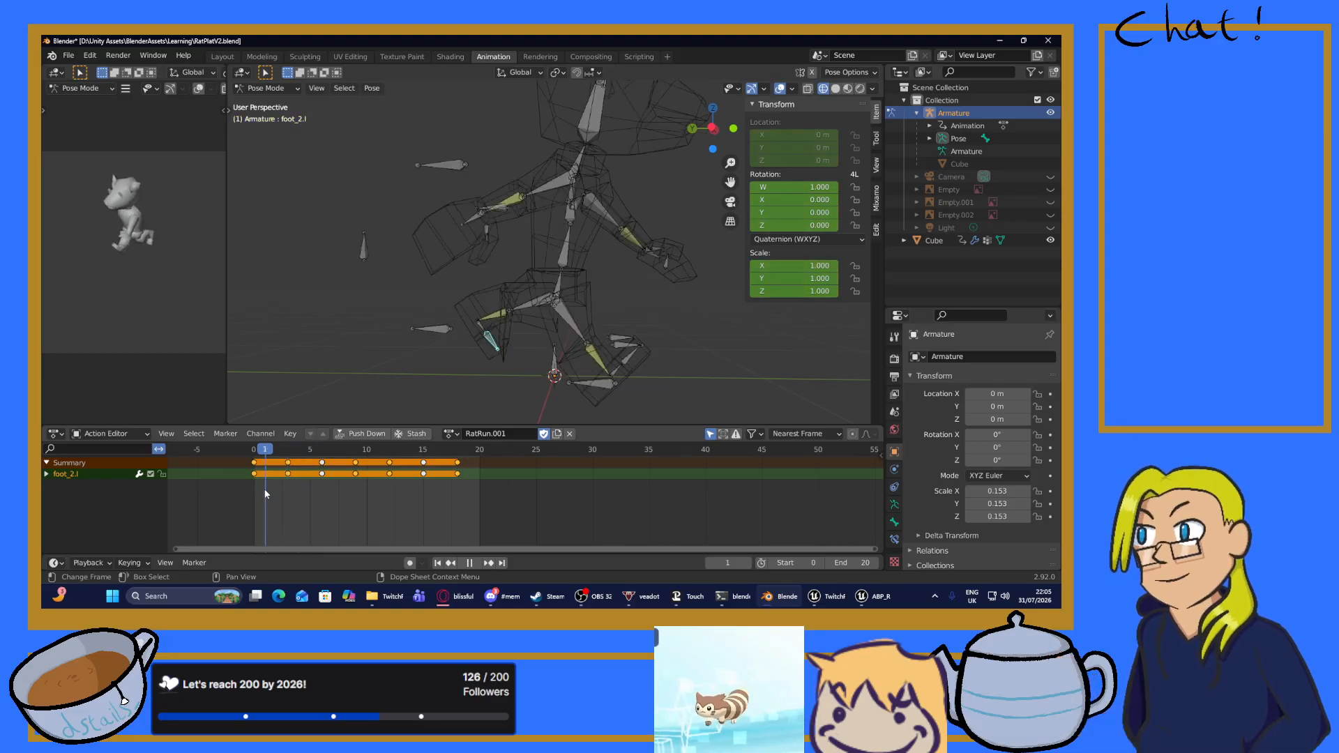
key("Escape")
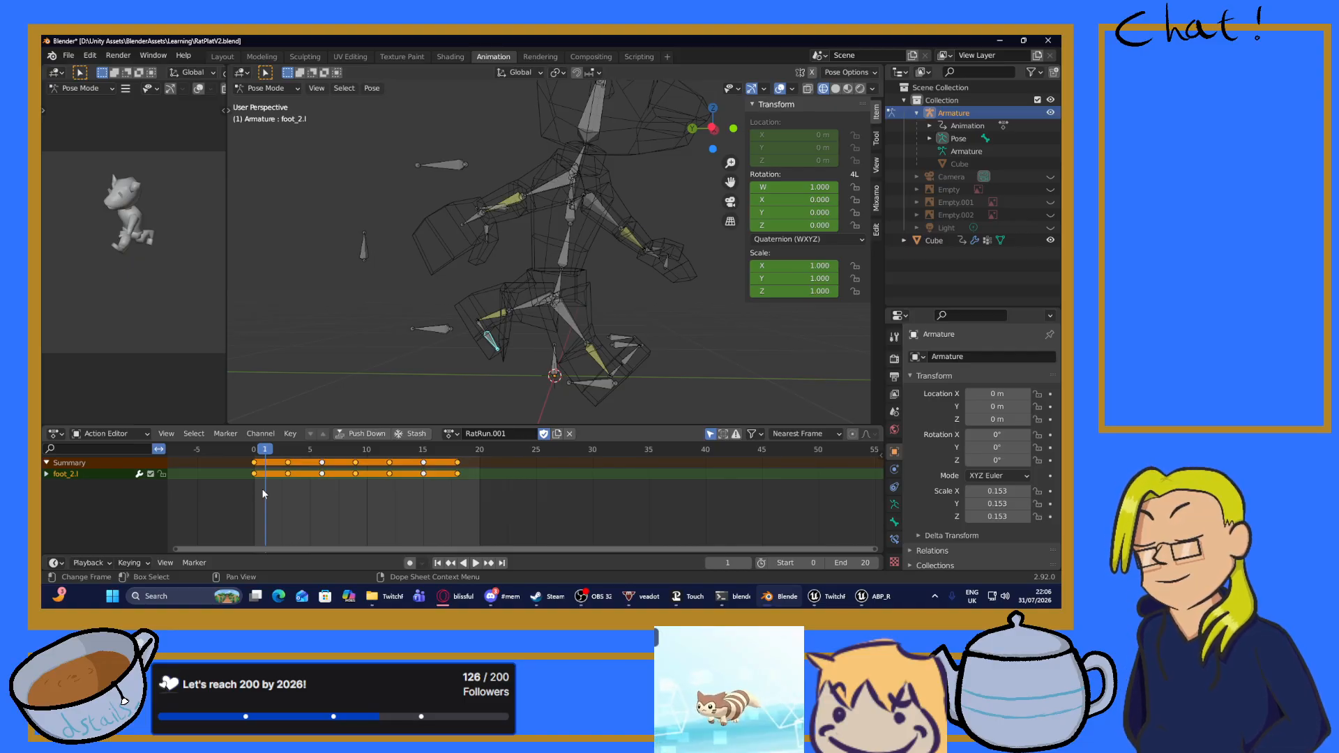
Compare the rat's run poses at frames 3 and 0.
key("space")
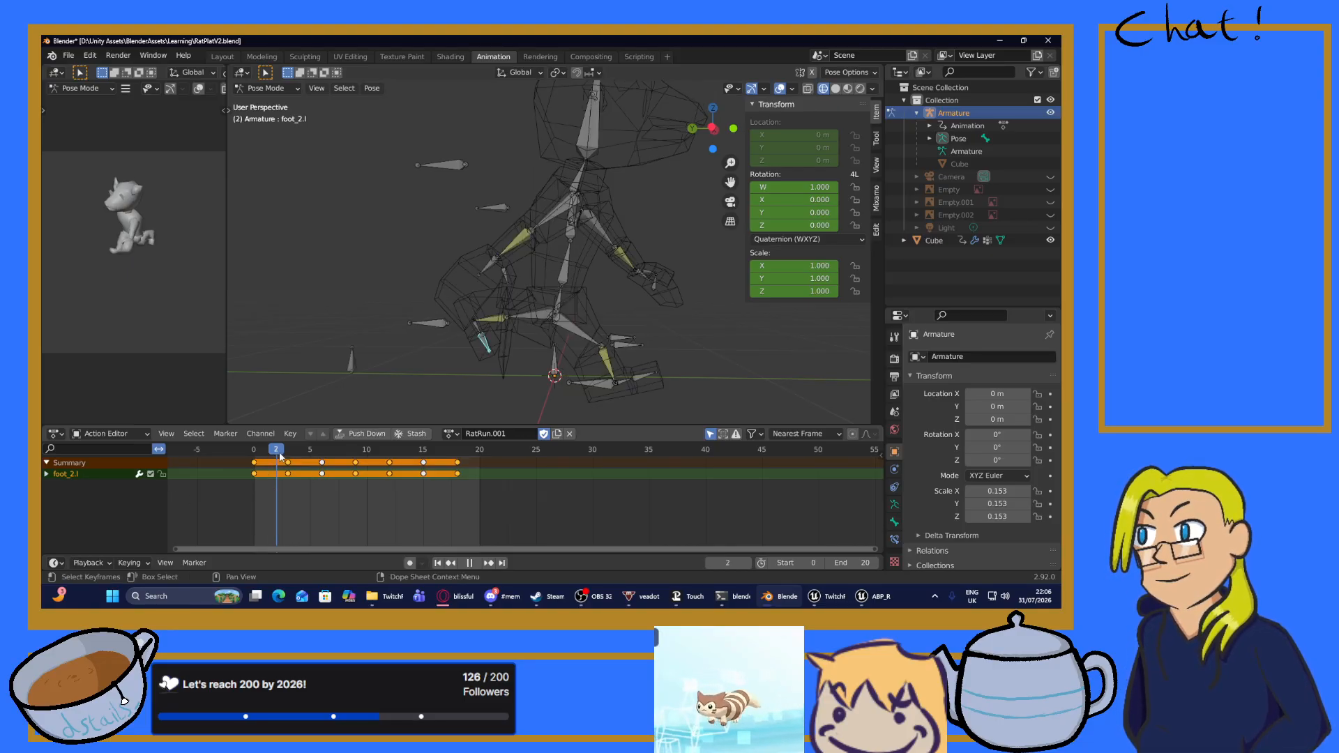
left_click_drag(280, 454, 283, 455)
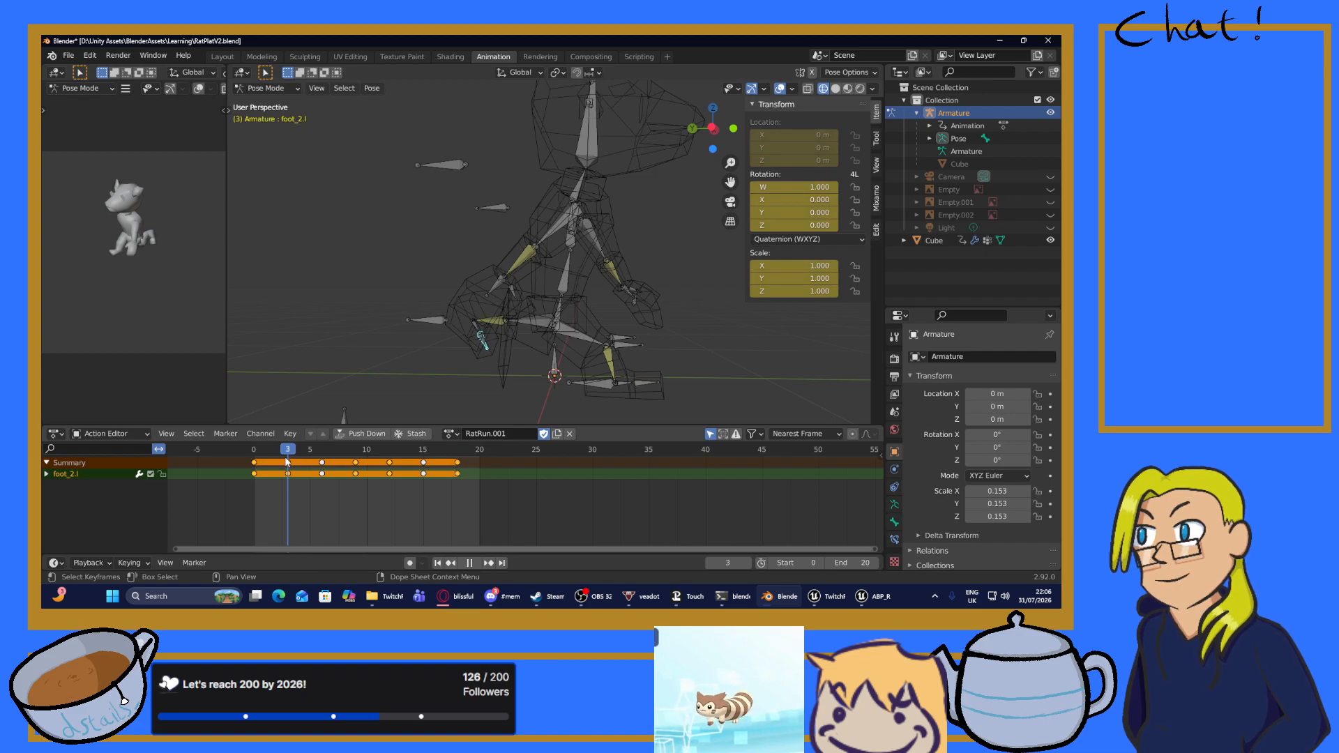
key("space")
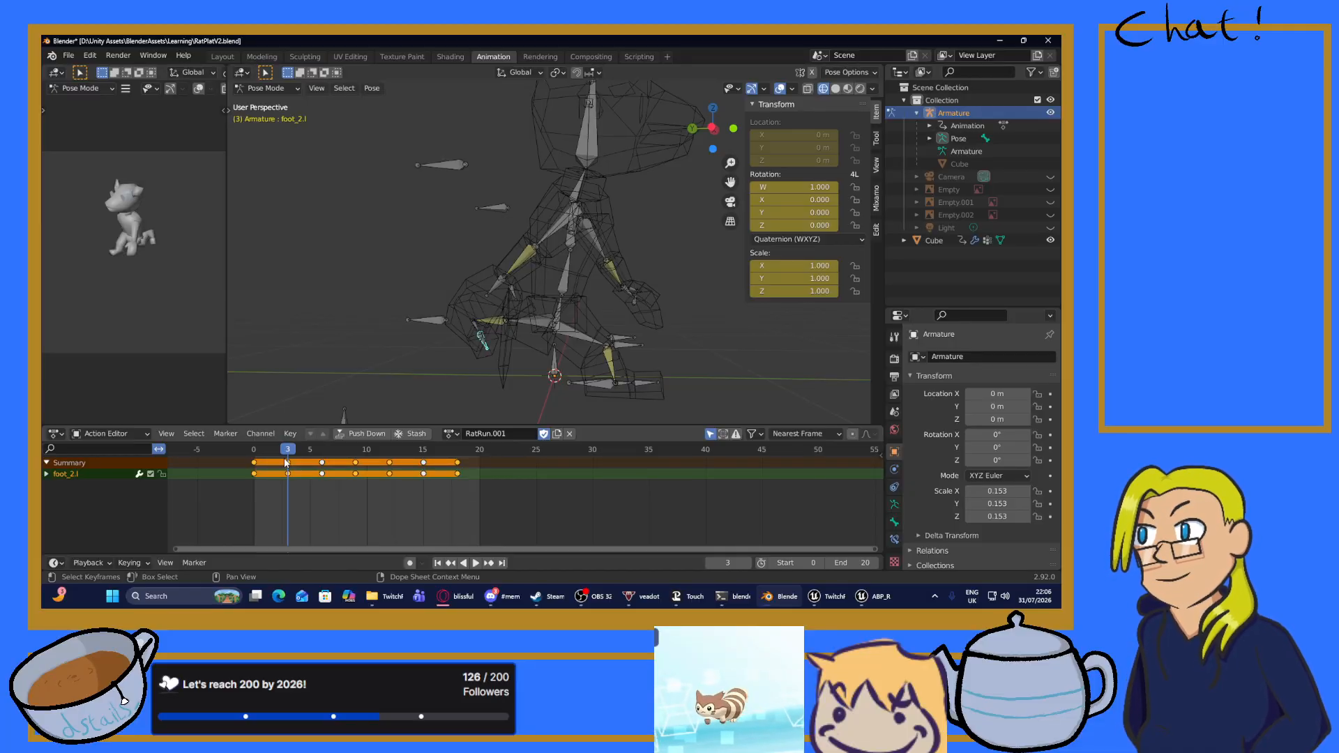
left_click_drag(287, 452, 253, 452)
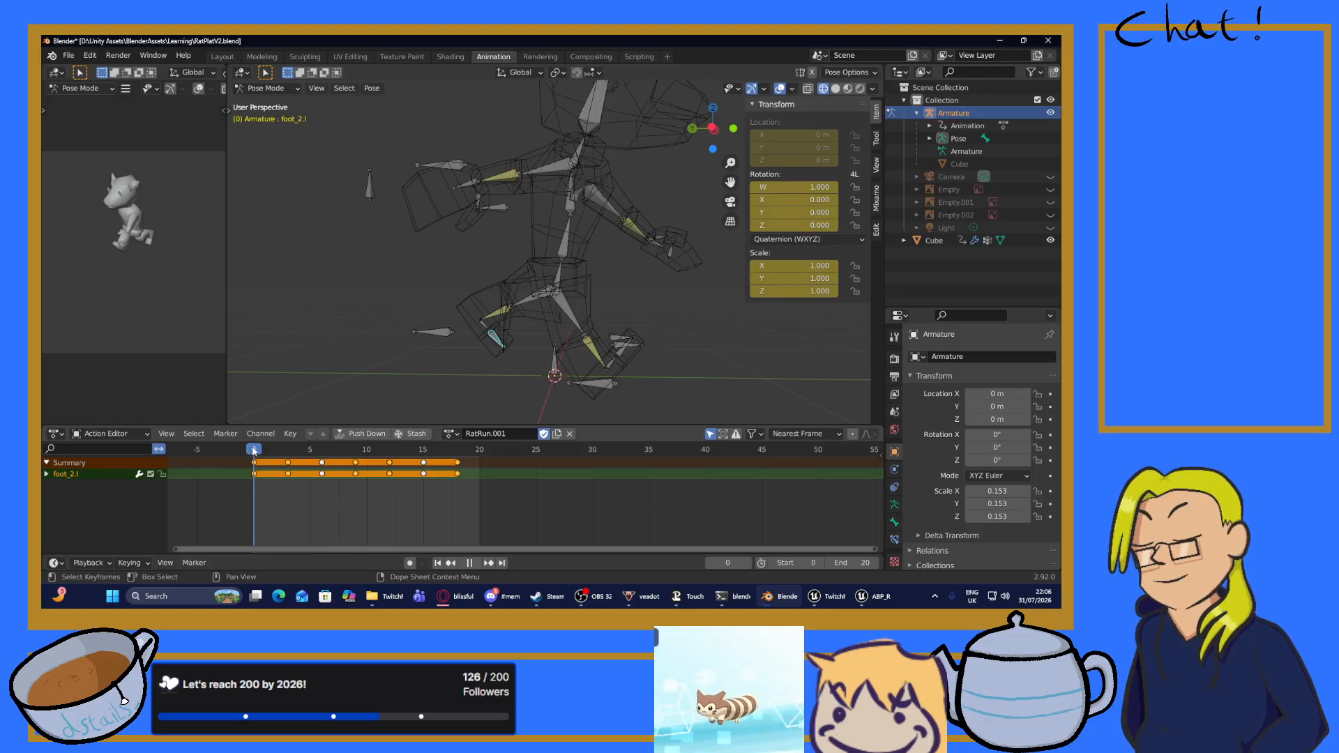
Examine the rat's run poses at frames 3, 6, 9 and 11 of the RatRun.001 action.
key("space")
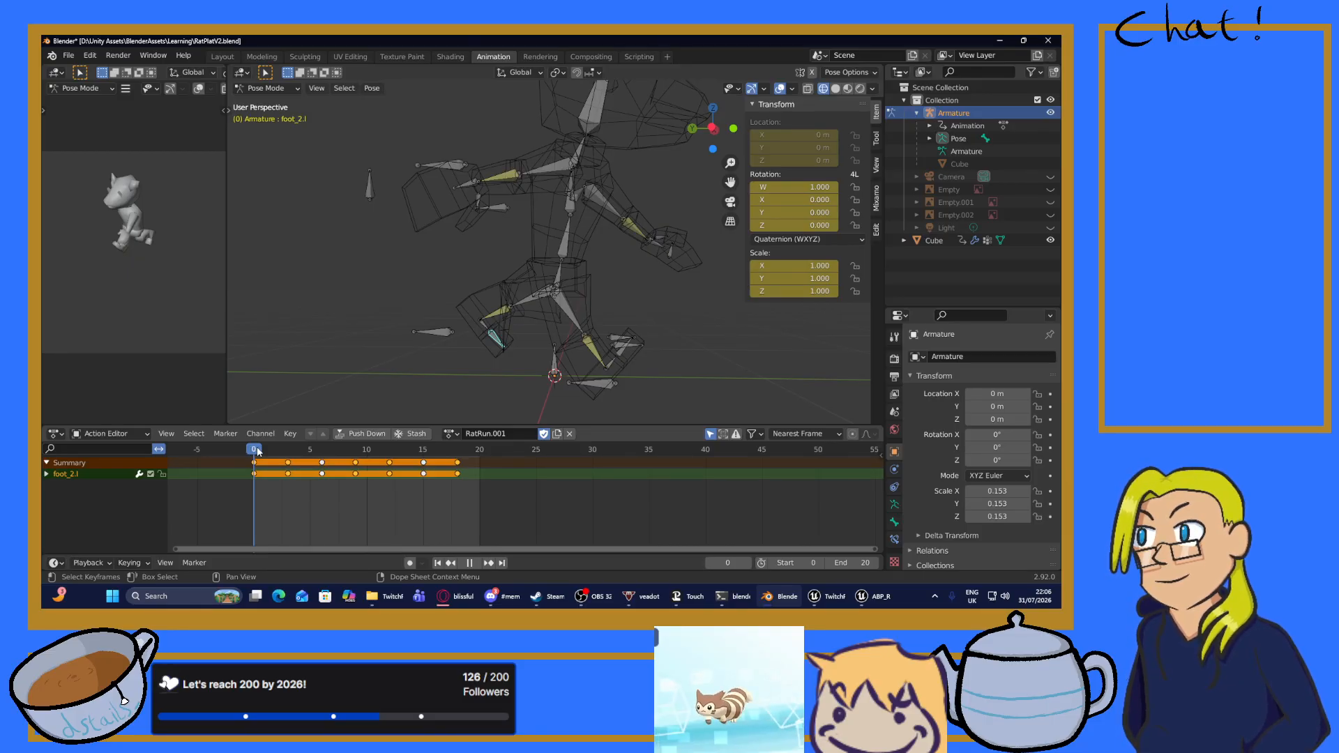
key("space")
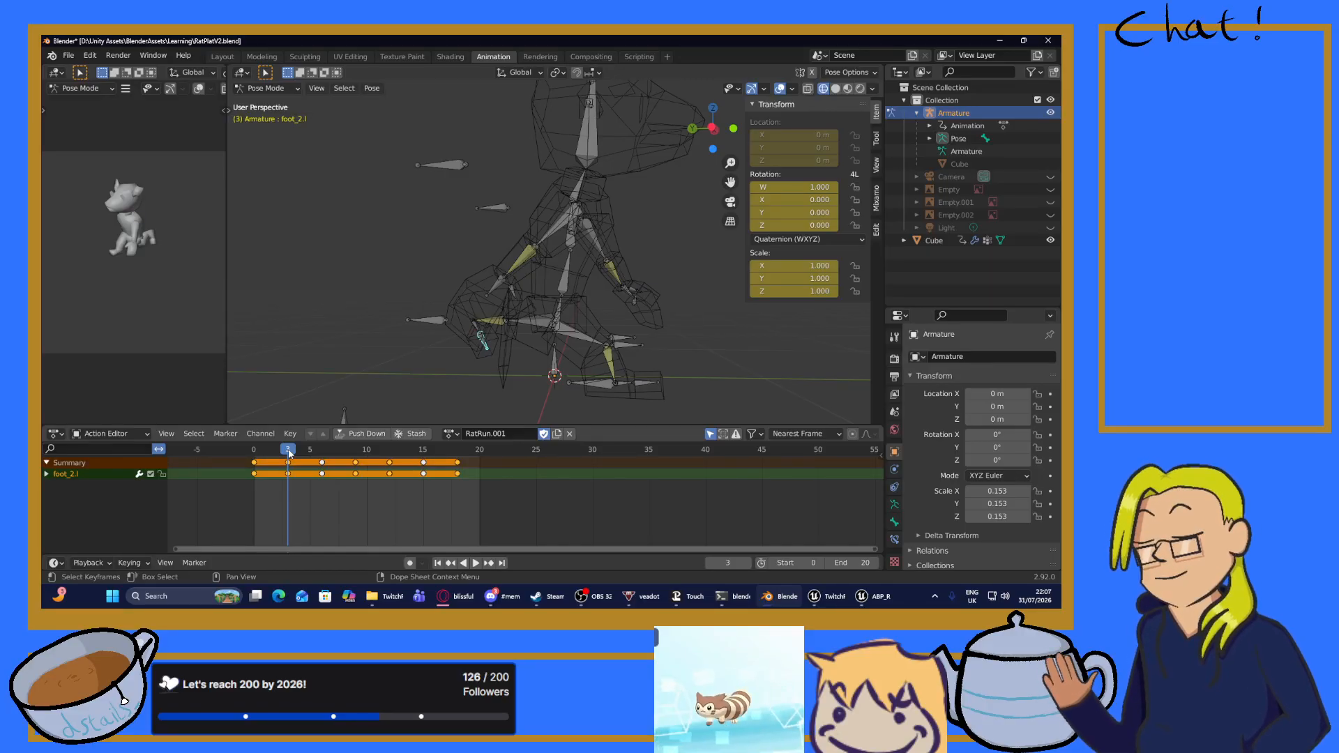
key("space")
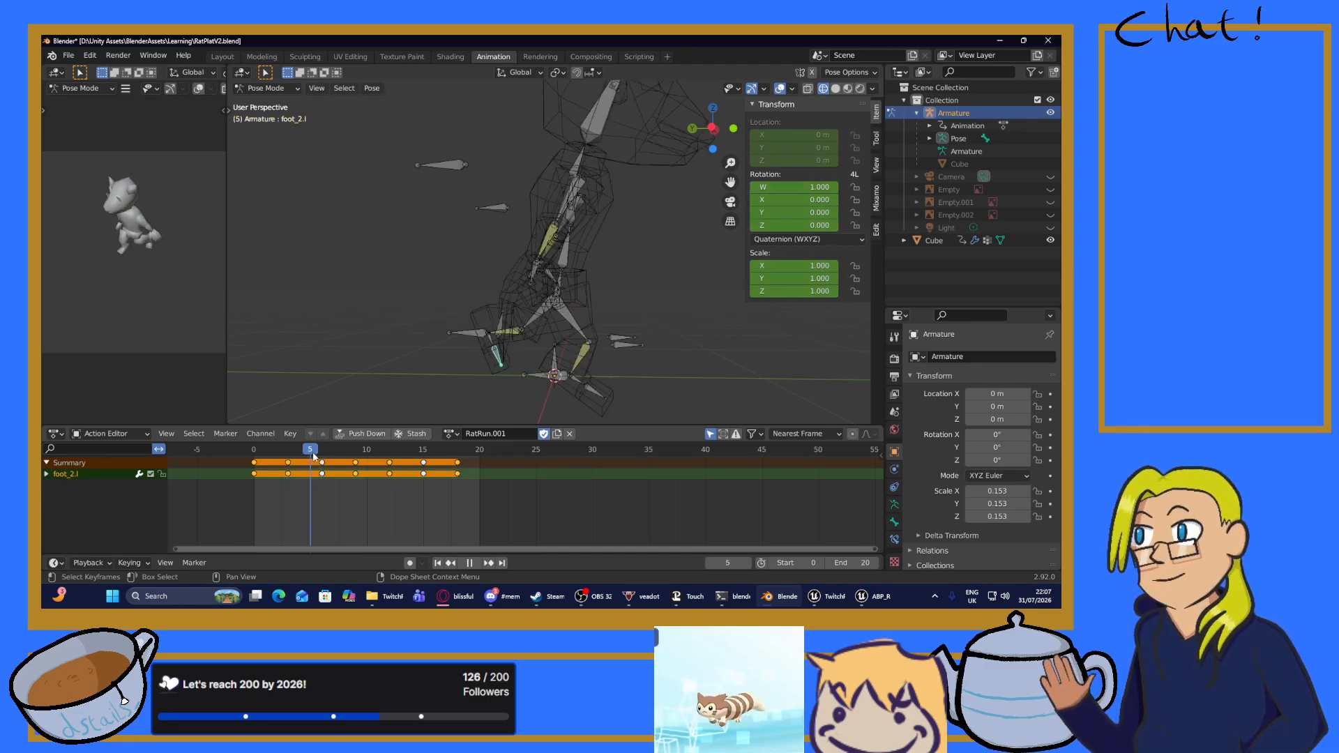
key("space")
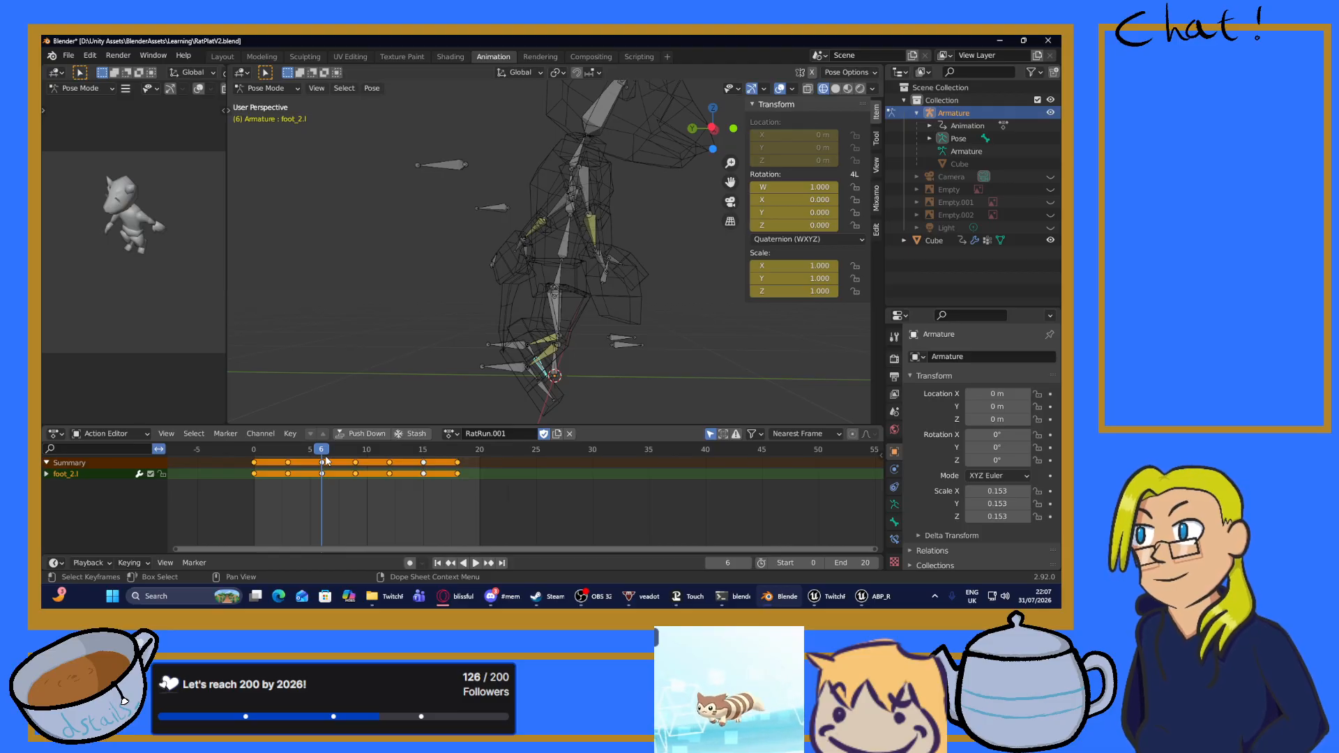
key("space")
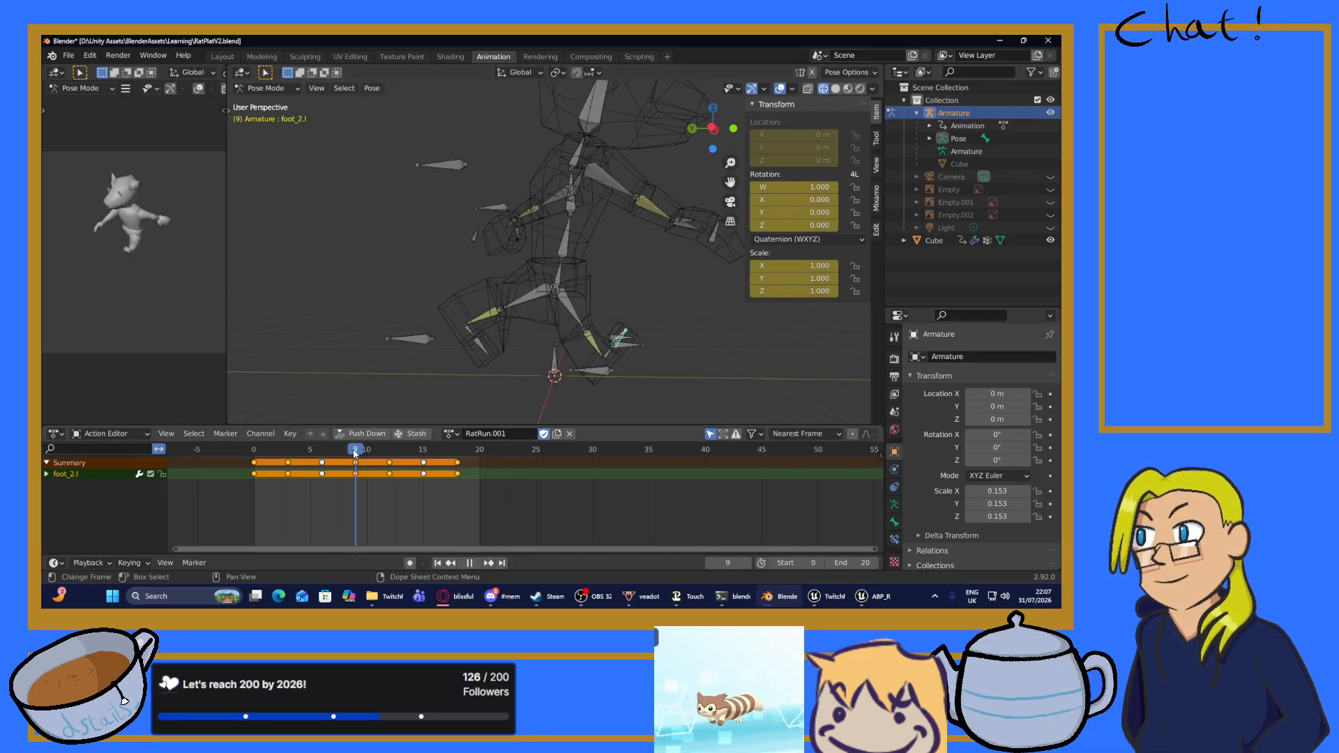
mouse_move(335, 454)
left_mouse_down()
mouse_move(443, 457)
mouse_move(322, 456)
mouse_move(353, 457)
left_mouse_up()
key("space")
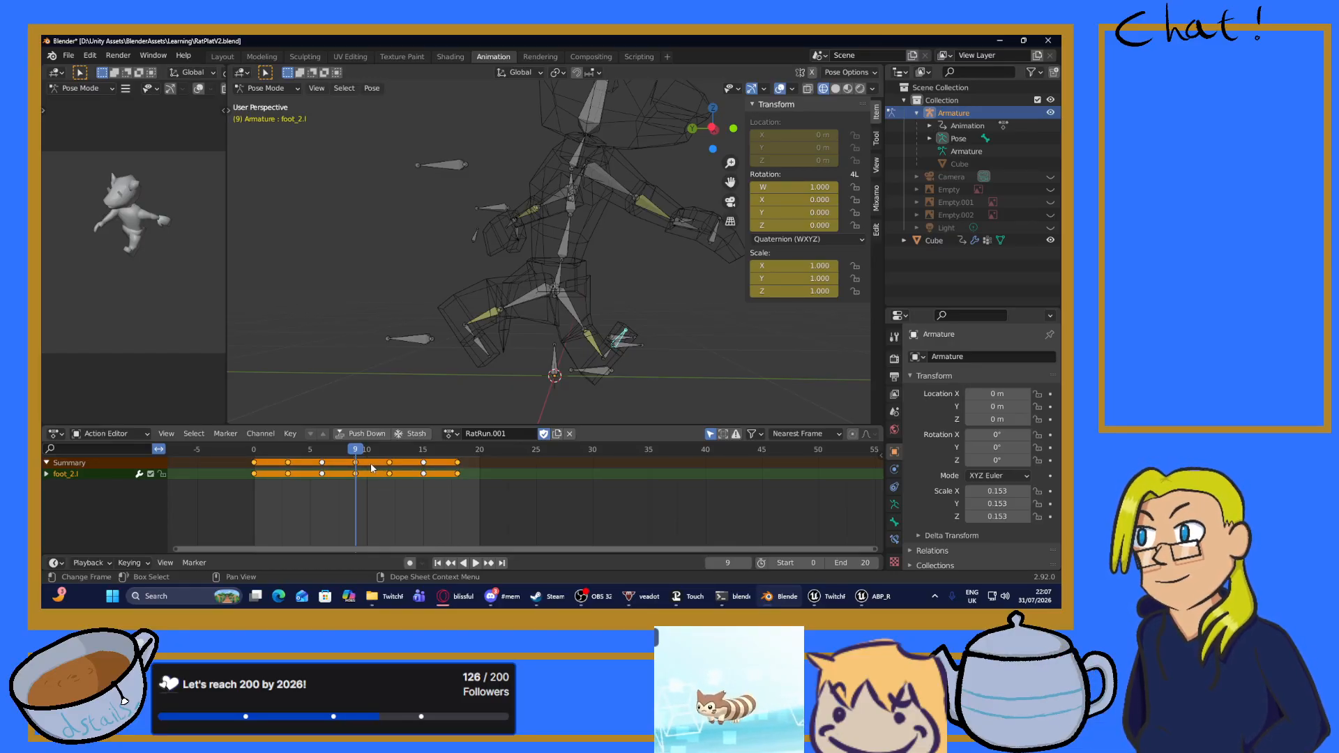
mouse_move(355, 458)
left_mouse_down()
mouse_move(449, 464)
mouse_move(374, 477)
left_mouse_up()
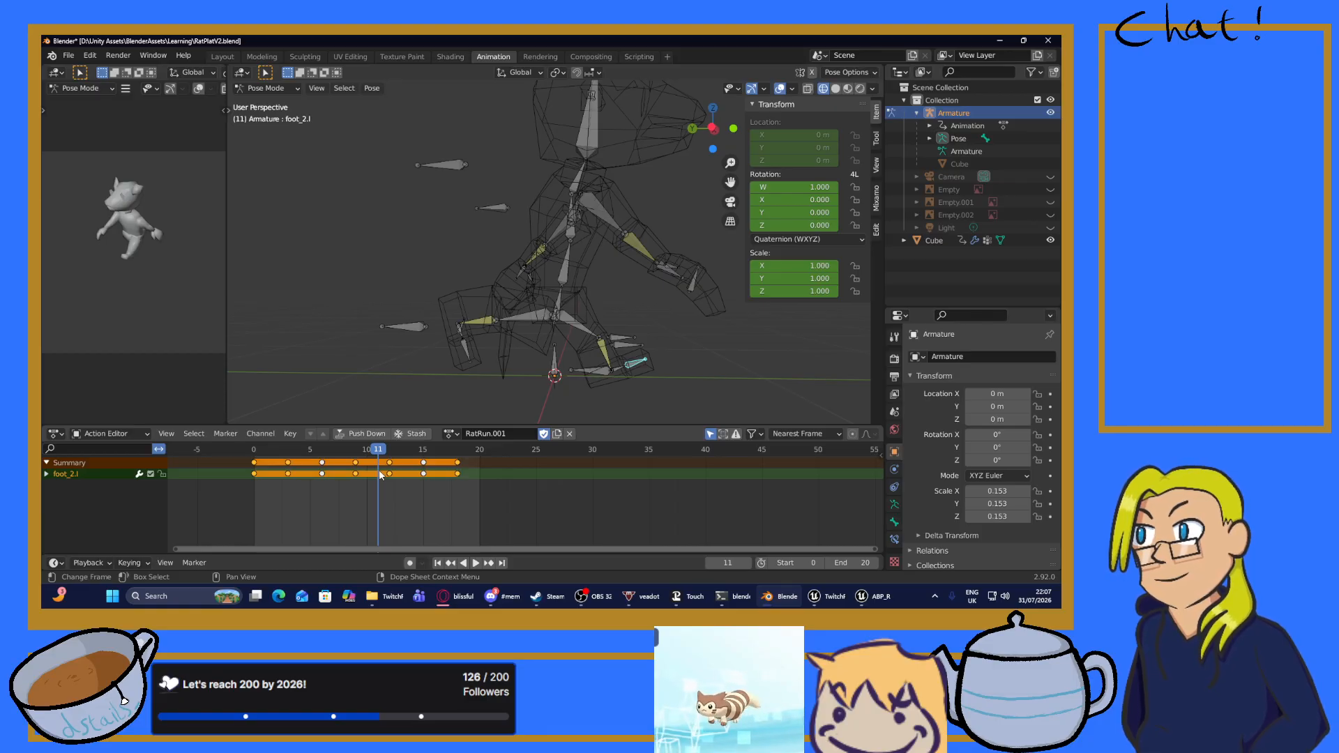
Reopen the recent file DragonFollowerKnightBasicV1.blend, discarding the changes to the rat file.
left_click(67, 56)
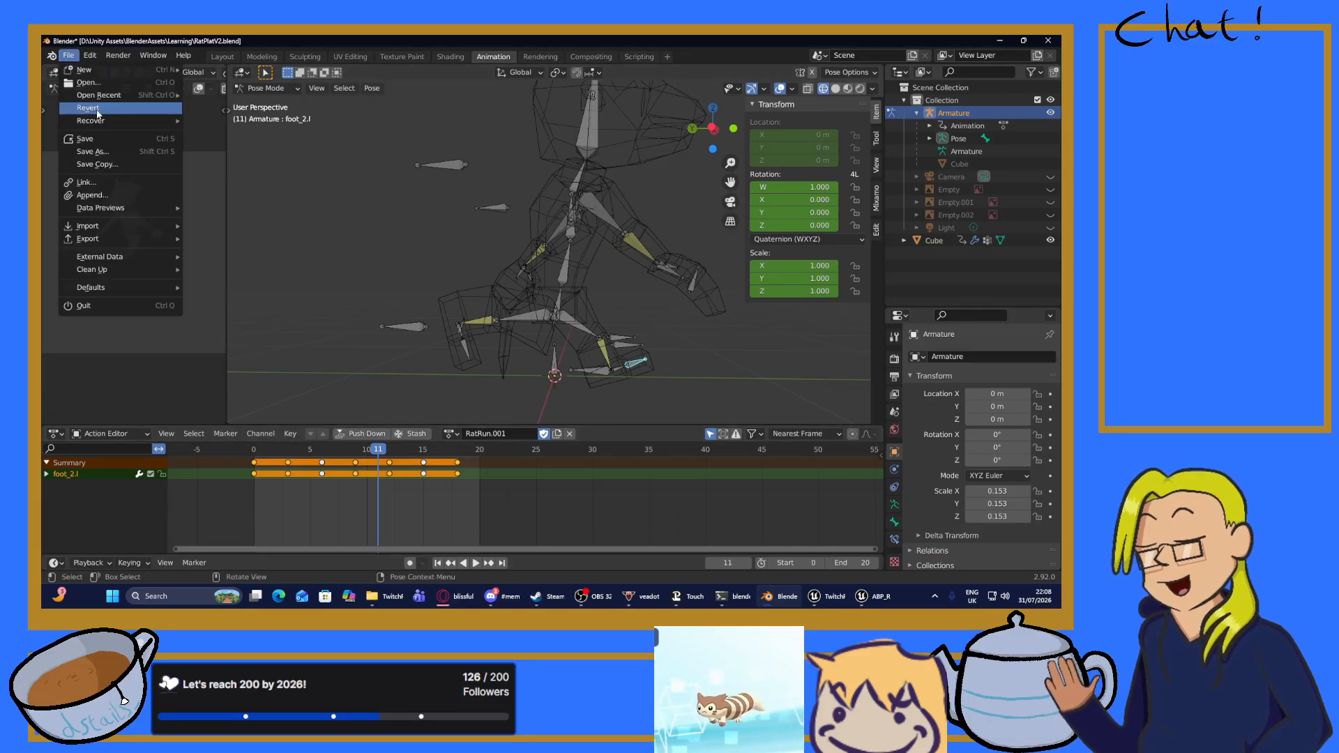
mouse_move(128, 99)
left_click(244, 116)
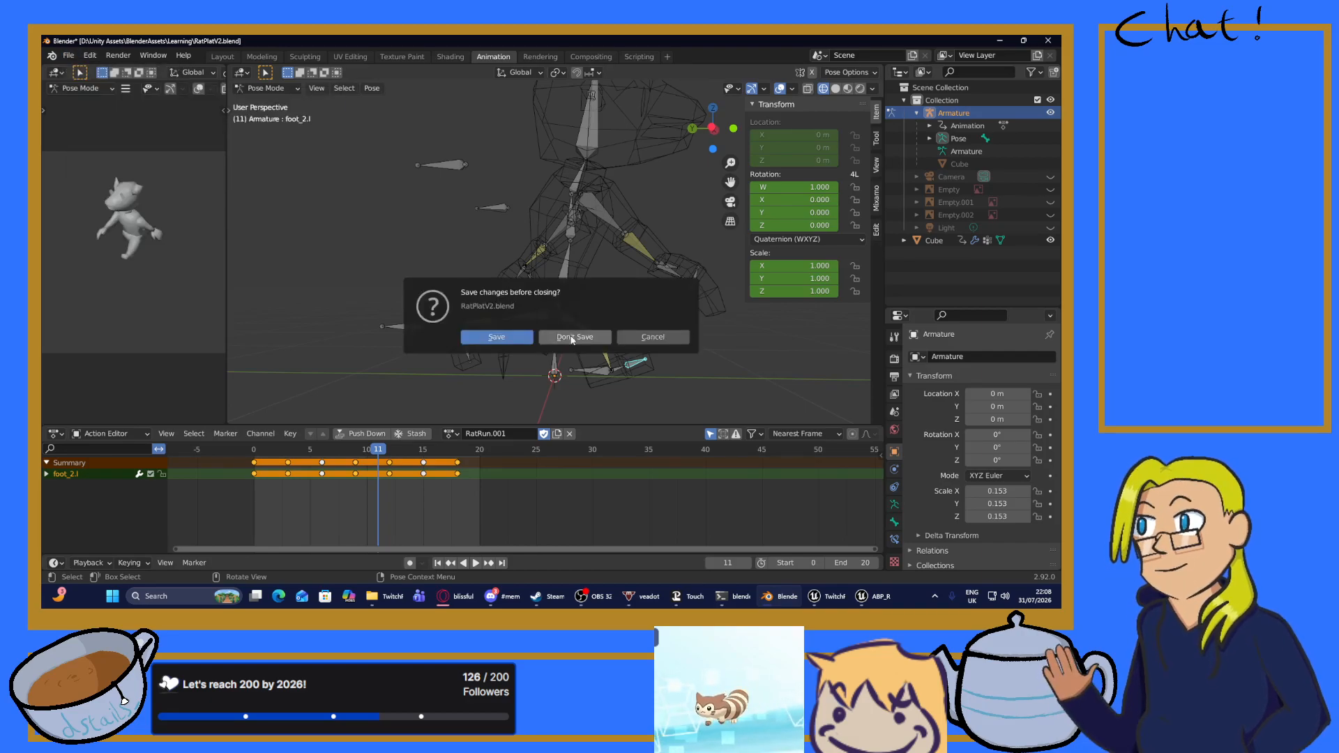
left_click(596, 338)
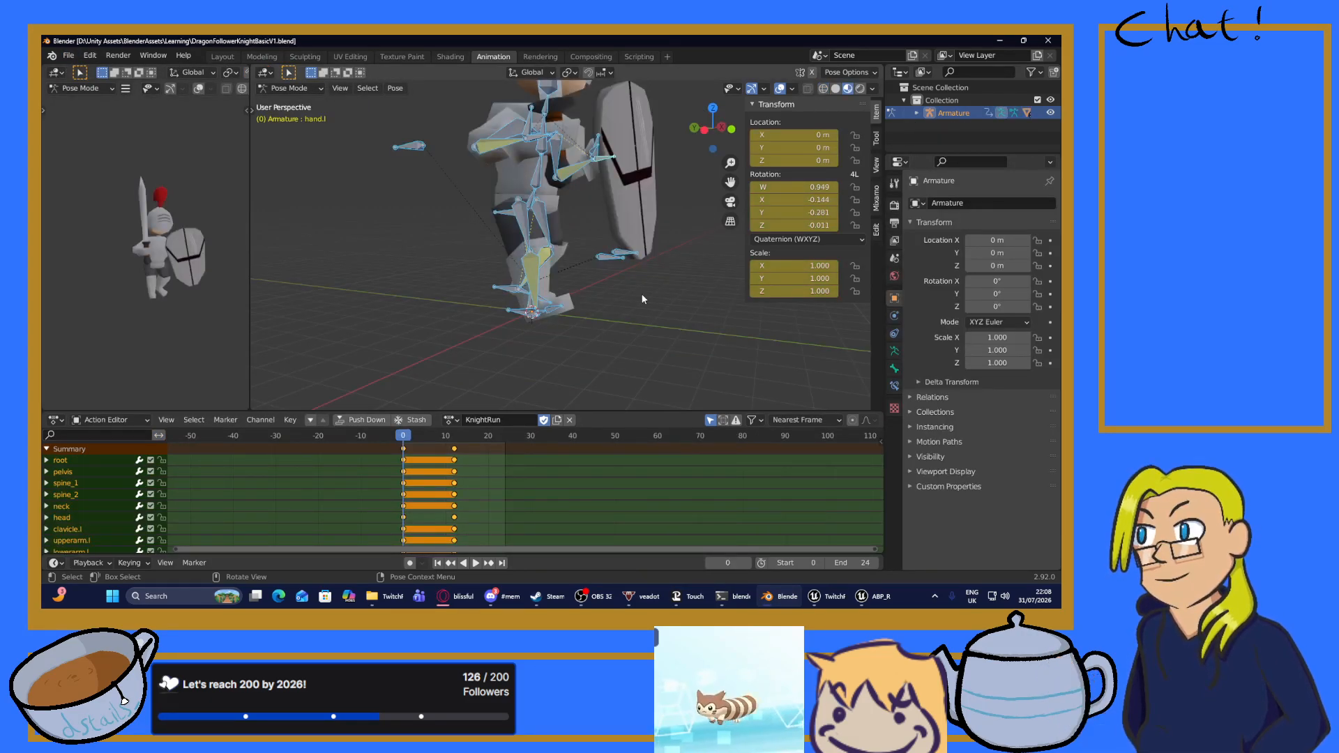
At frame 4 of KnightRun, lower the knight's pelvis bone about 0.44 m along global Z.
middle_click_drag(641, 298, 680, 293)
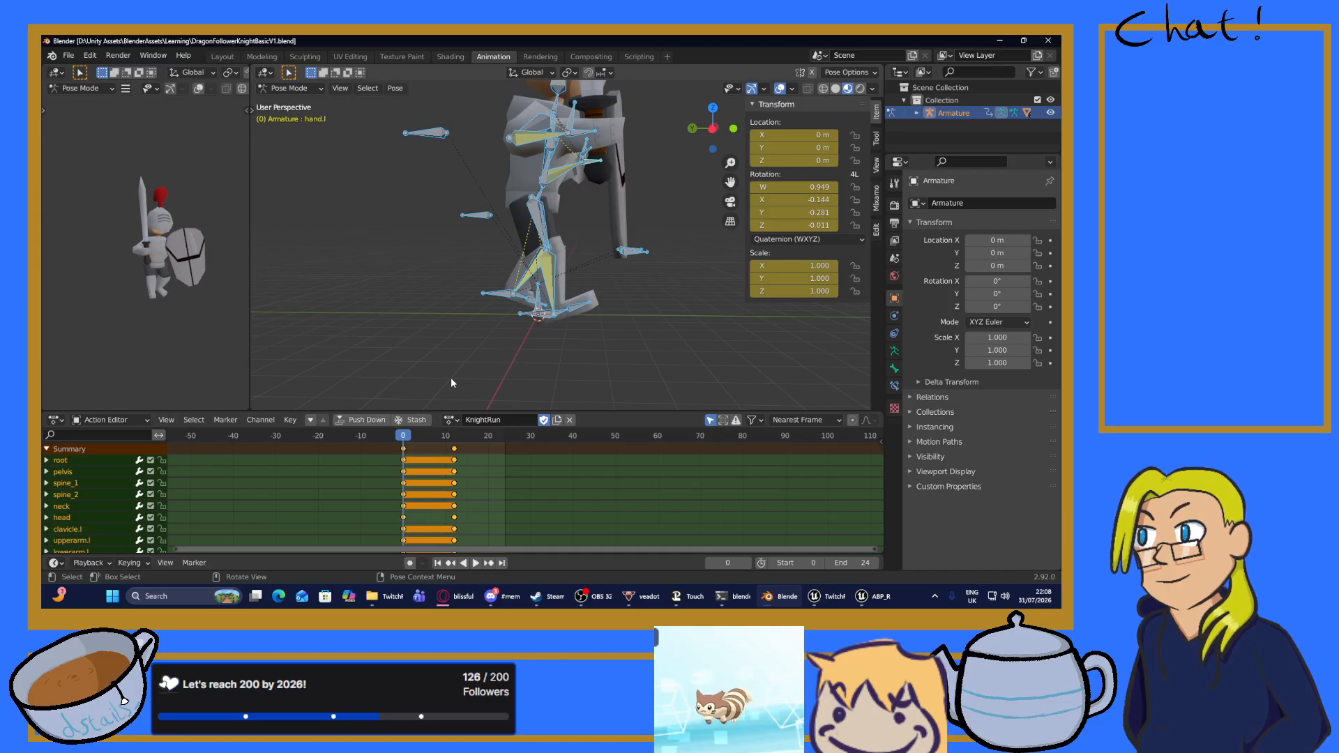
middle_click_drag(460, 379, 586, 348)
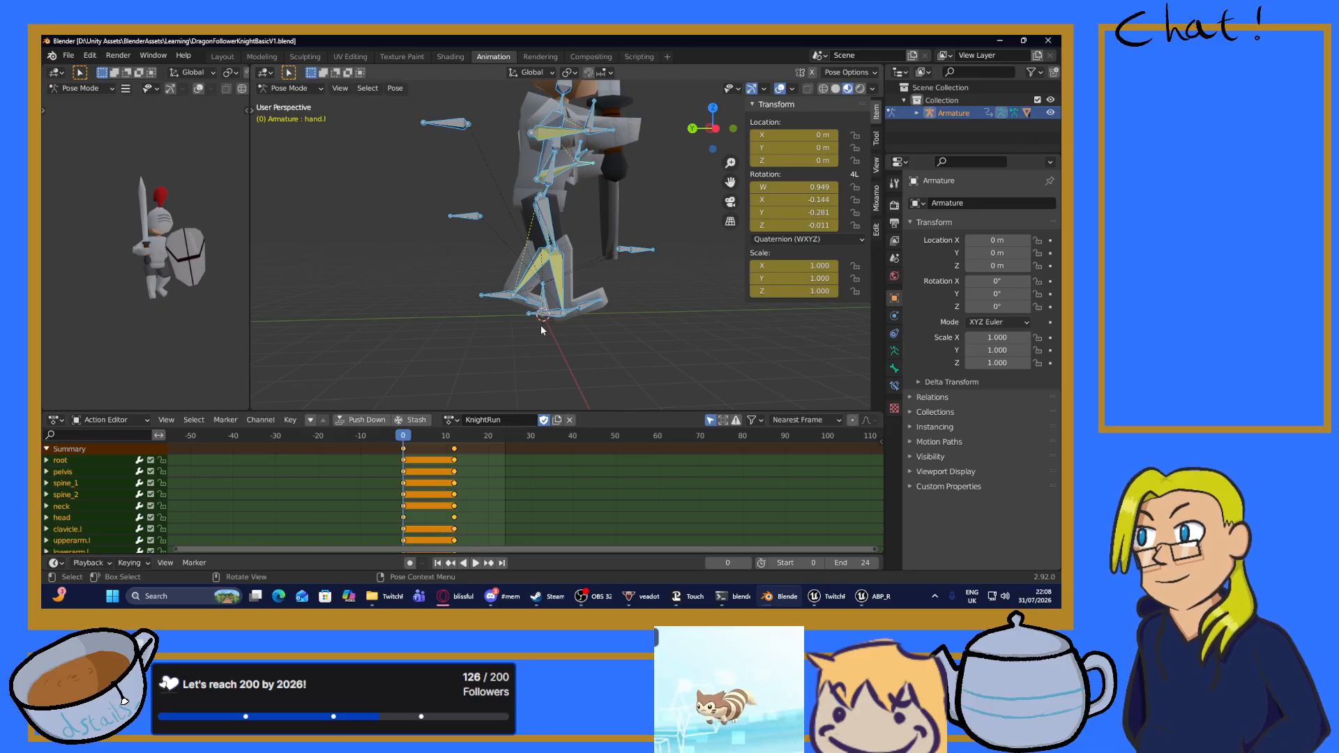
middle_click_drag(525, 304, 520, 298)
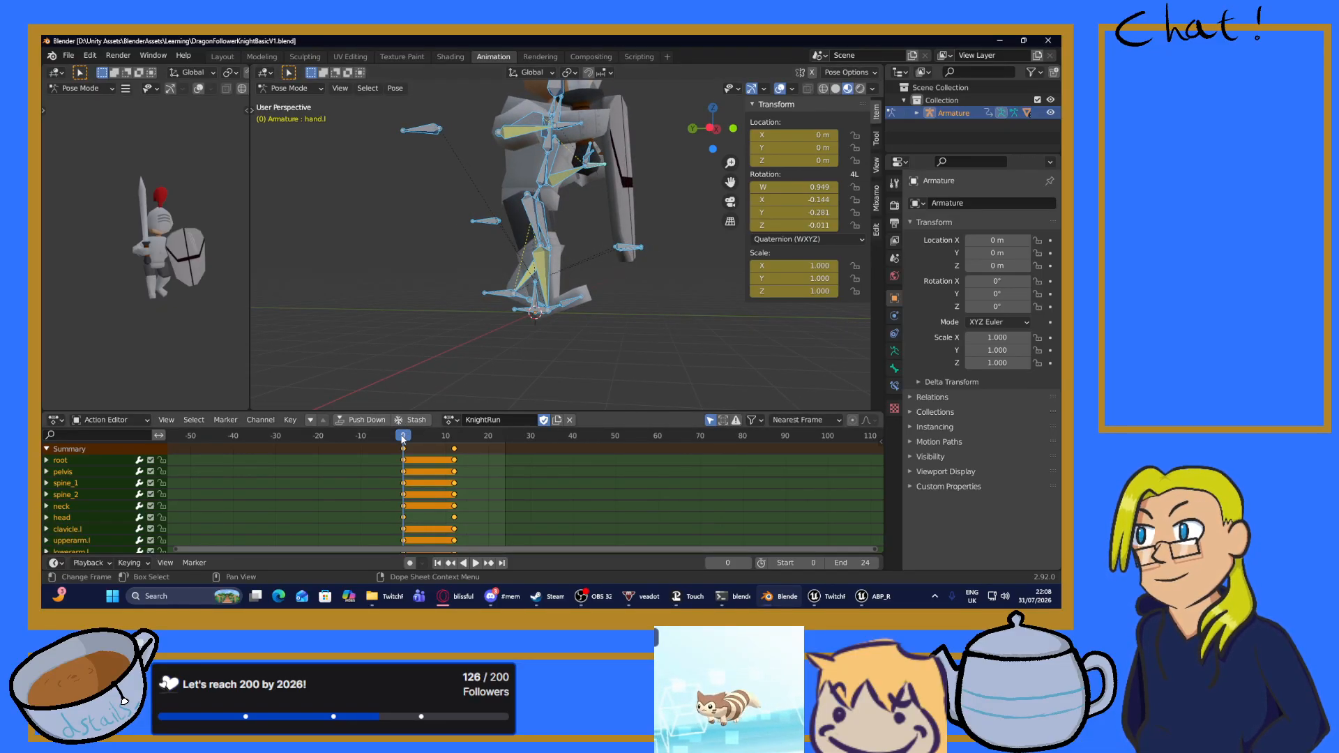
key("space")
left_click_drag(408, 439, 421, 442)
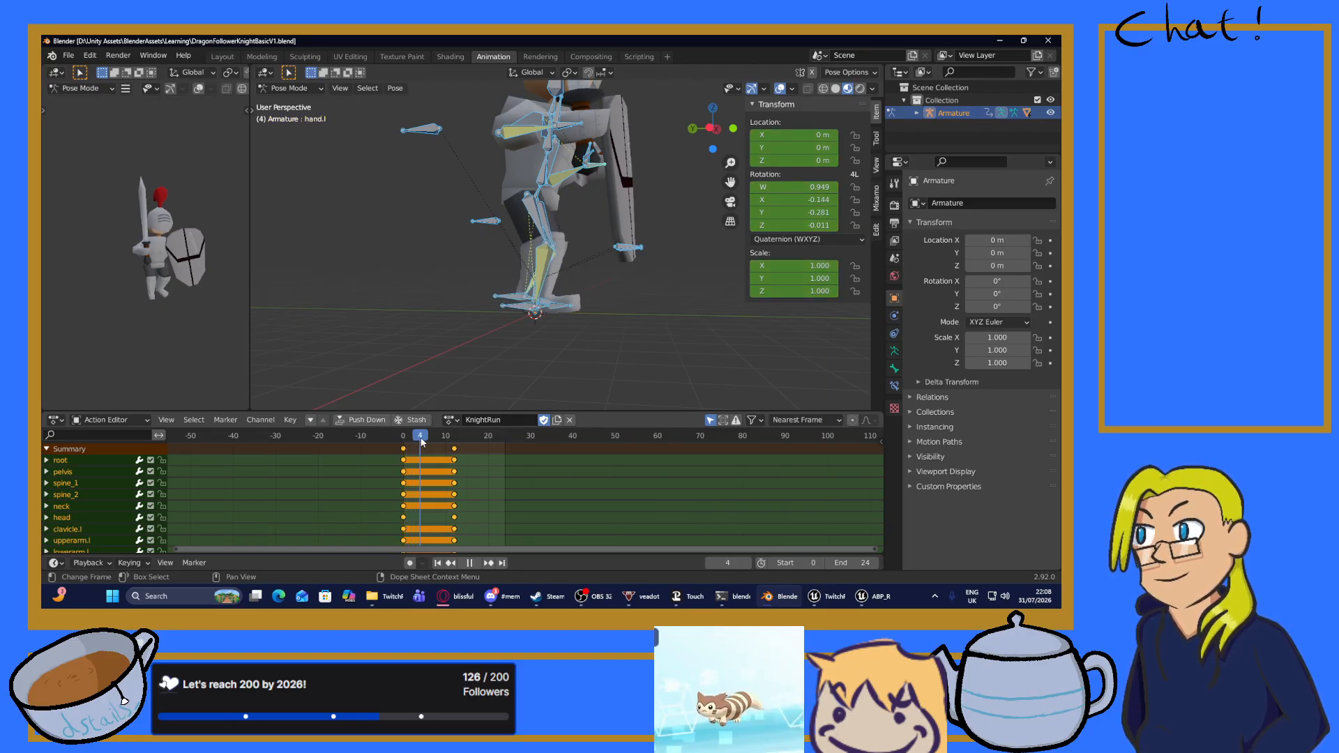
left_click_drag(421, 441, 422, 442)
mouse_move(563, 349)
middle_mouse_down()
mouse_move(597, 350)
mouse_move(577, 357)
middle_mouse_up()
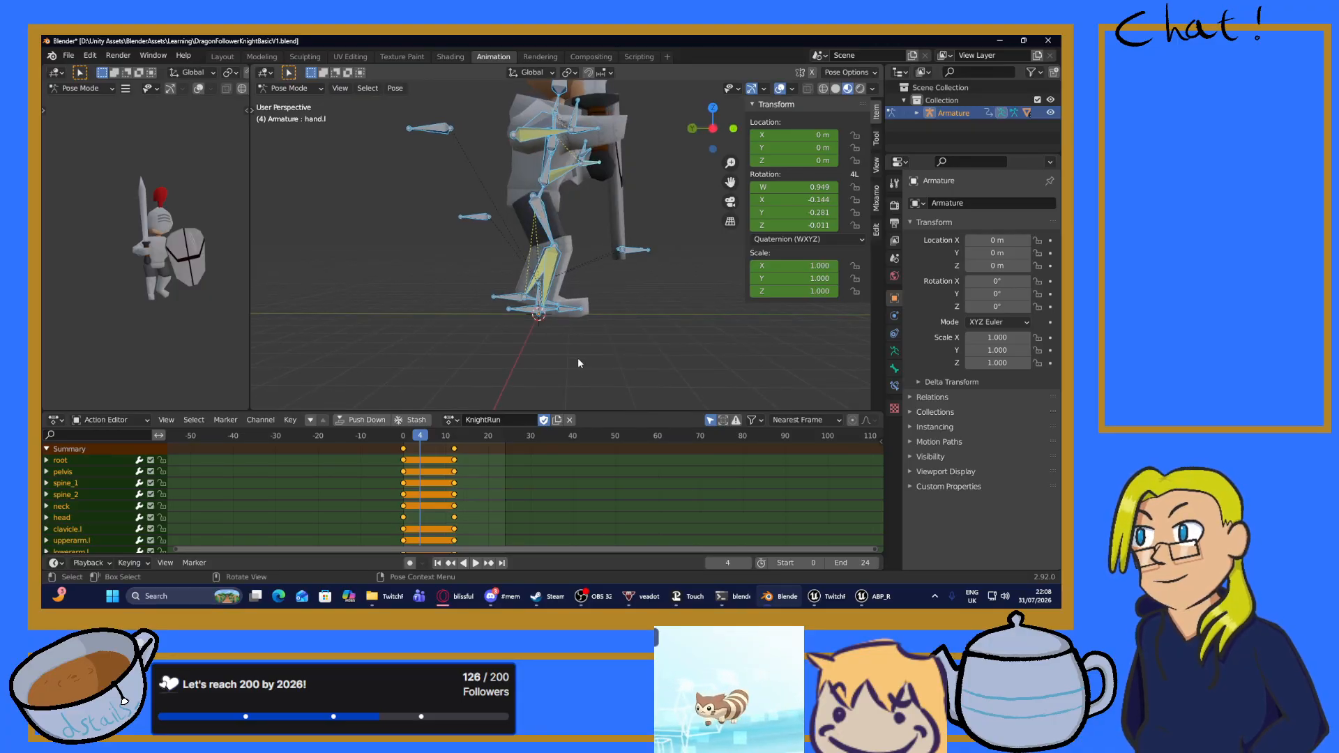
left_click(577, 358)
left_click(541, 189)
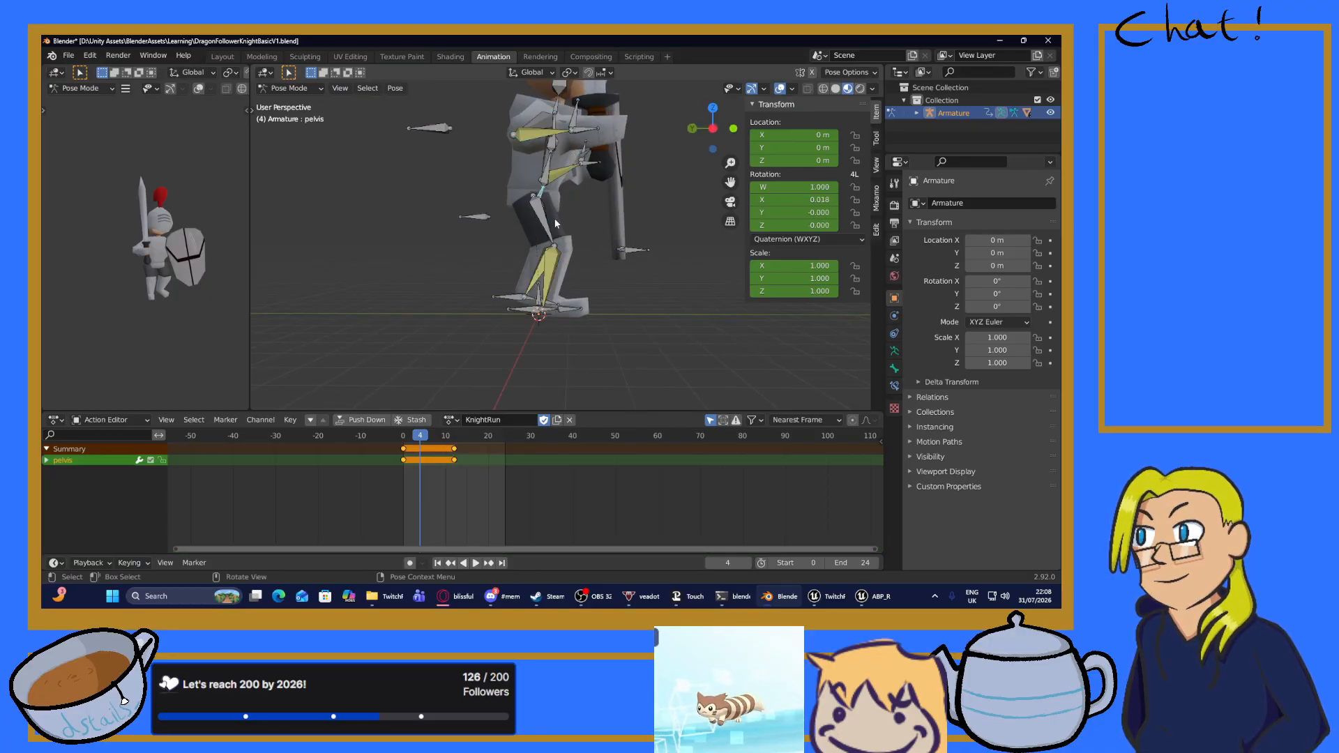
key("a")
left_click(542, 190)
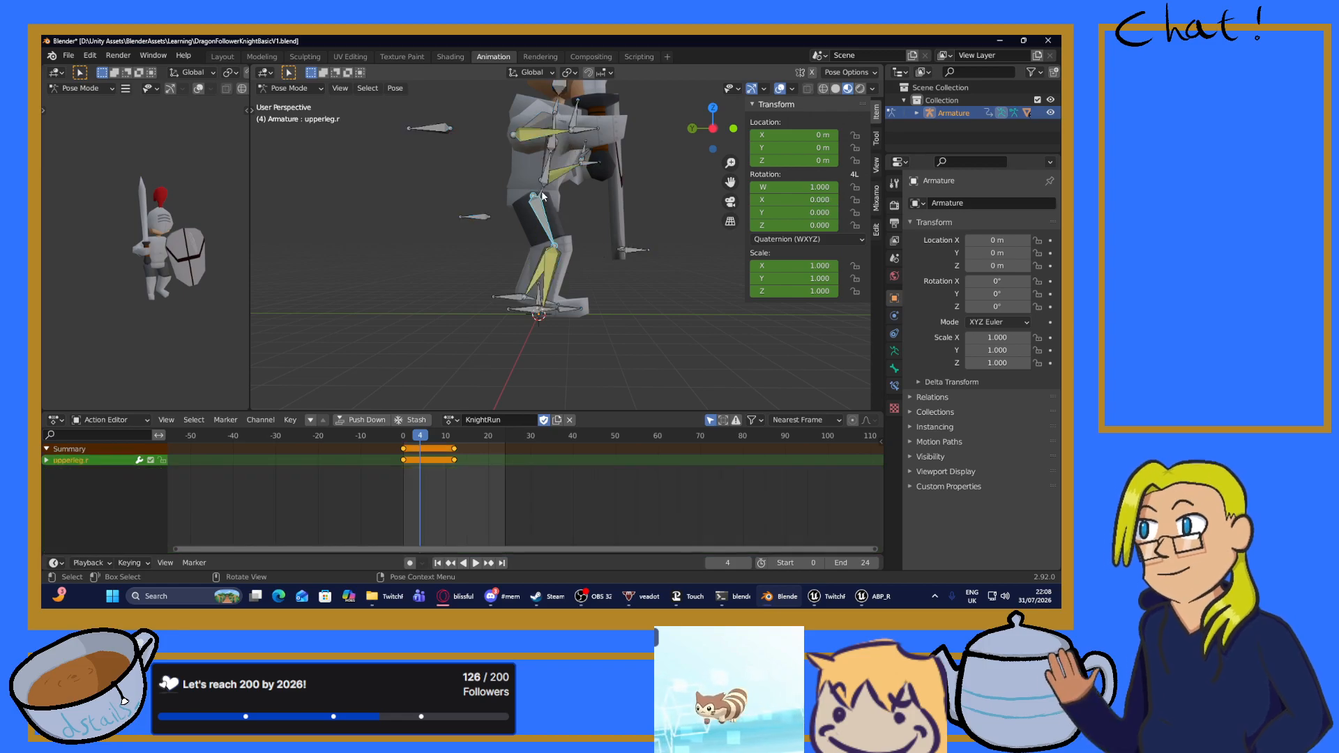
key("g")
key("z")
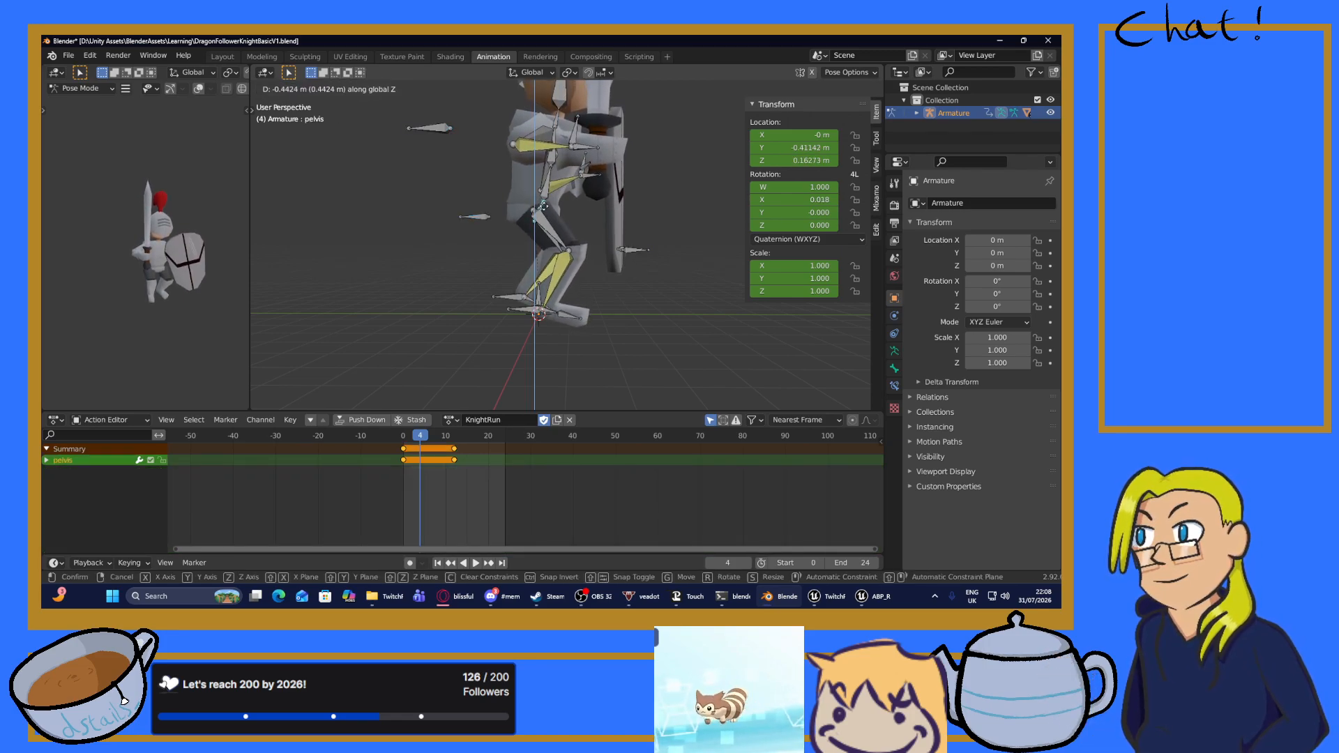
left_click(617, 316)
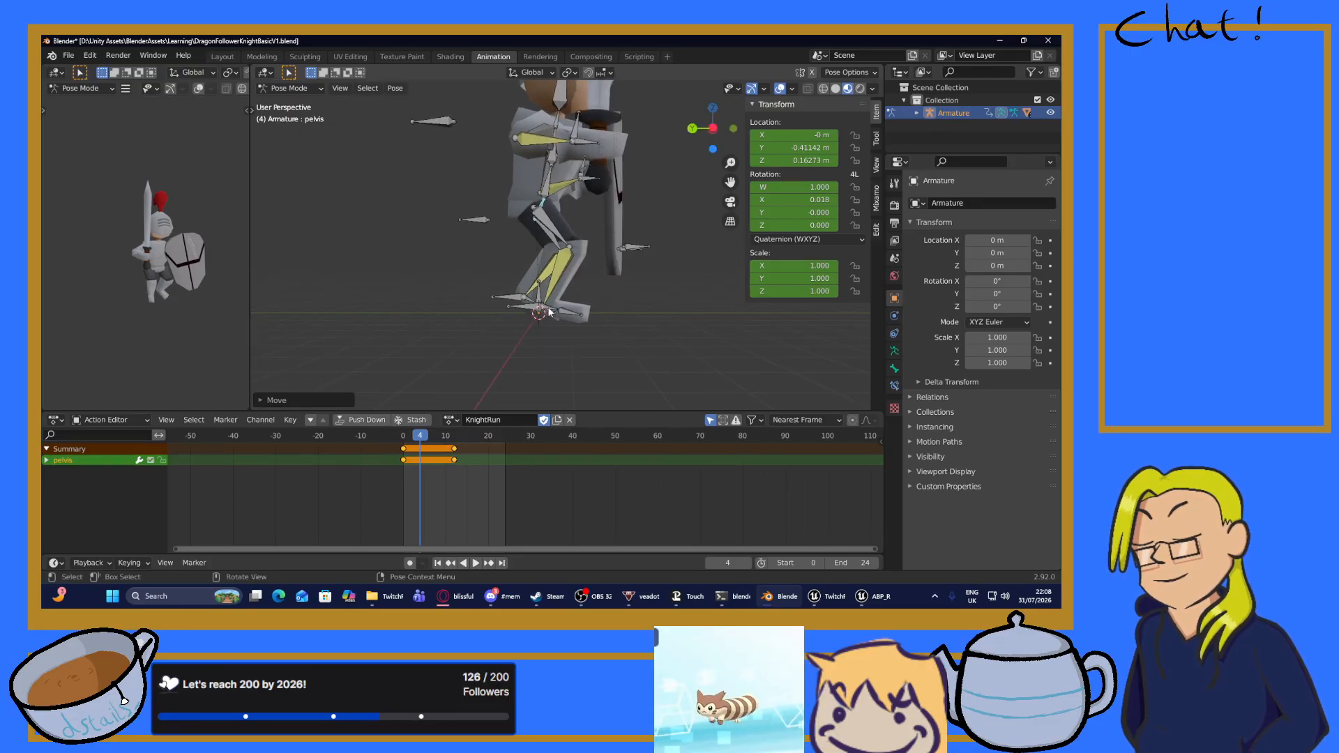
Rotate the knight's foot.r bone slightly about the X axis so the supporting foot lies flatter.
left_click(565, 315)
key("r")
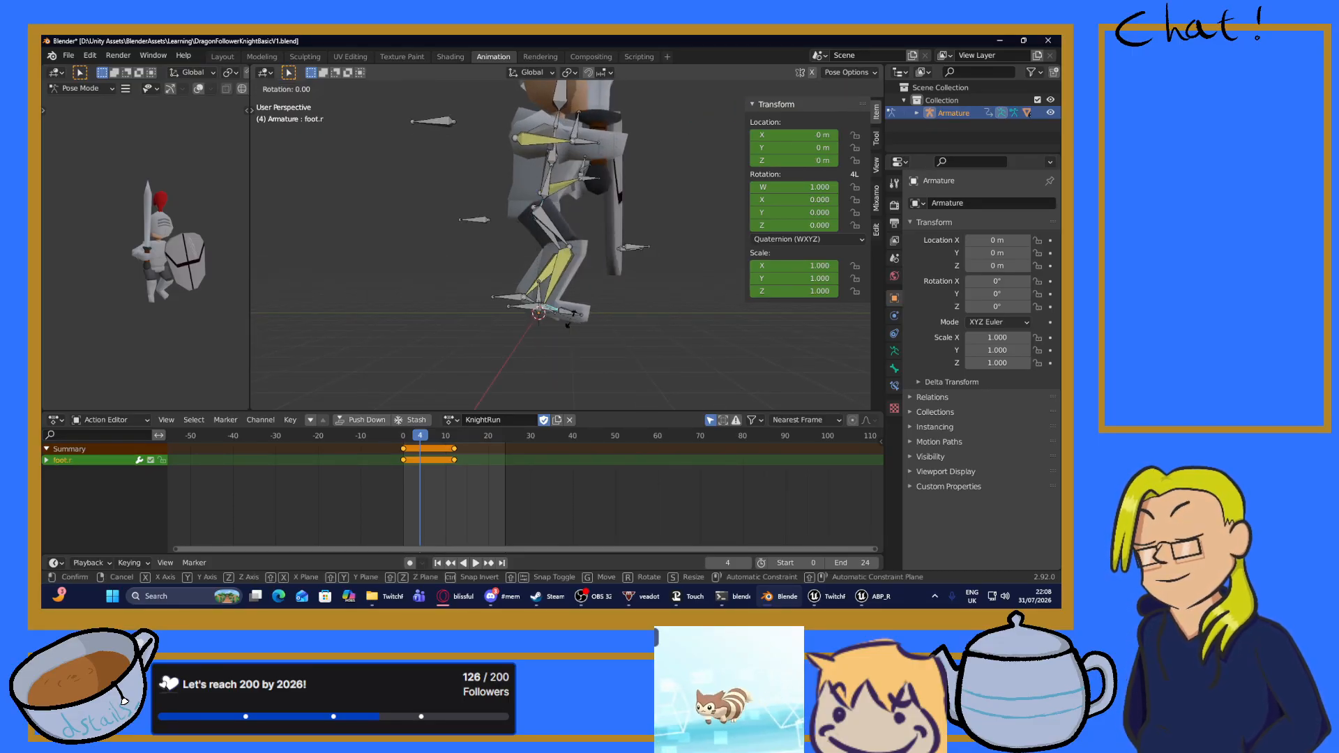
key("x")
left_click(587, 318)
middle_click_drag(646, 323, 487, 330)
middle_click_drag(551, 335, 647, 323)
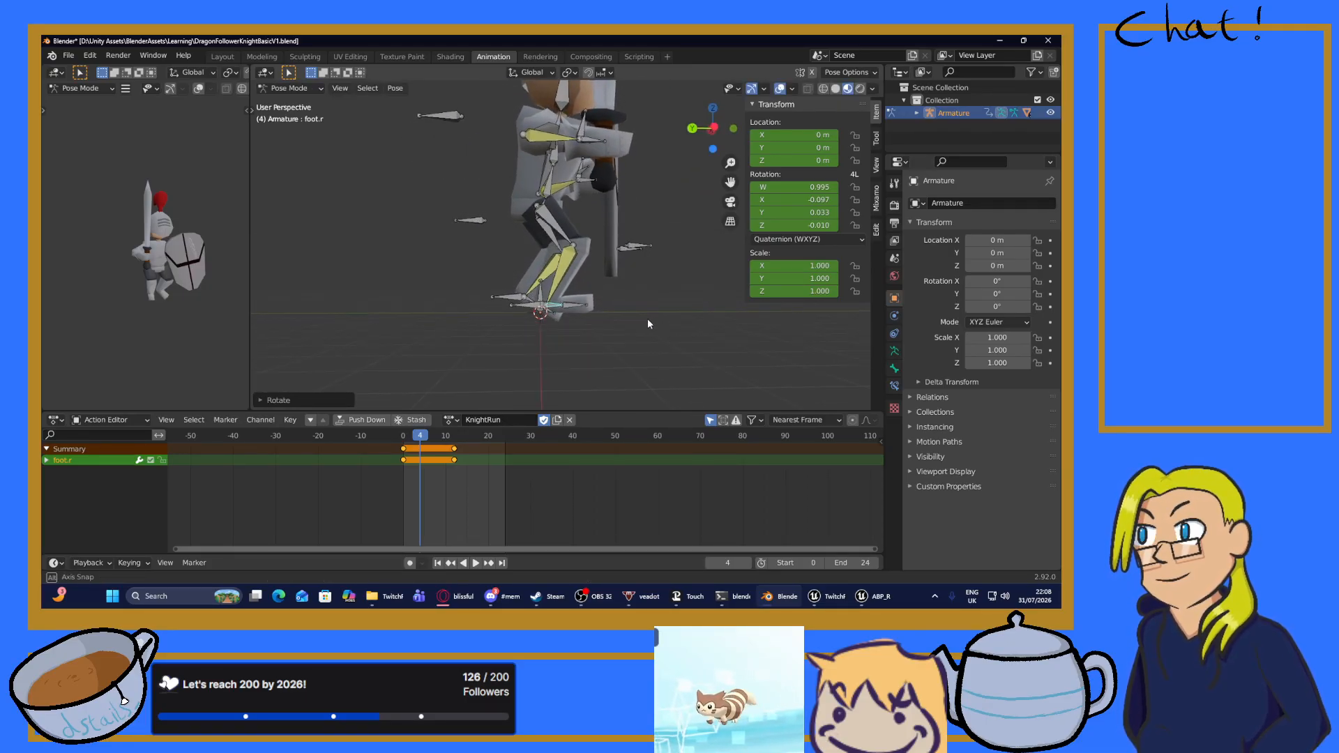
Move the foot_IK.l bone backward along global Y, to a Y location of about 1.69 m.
left_click(504, 295)
key("g")
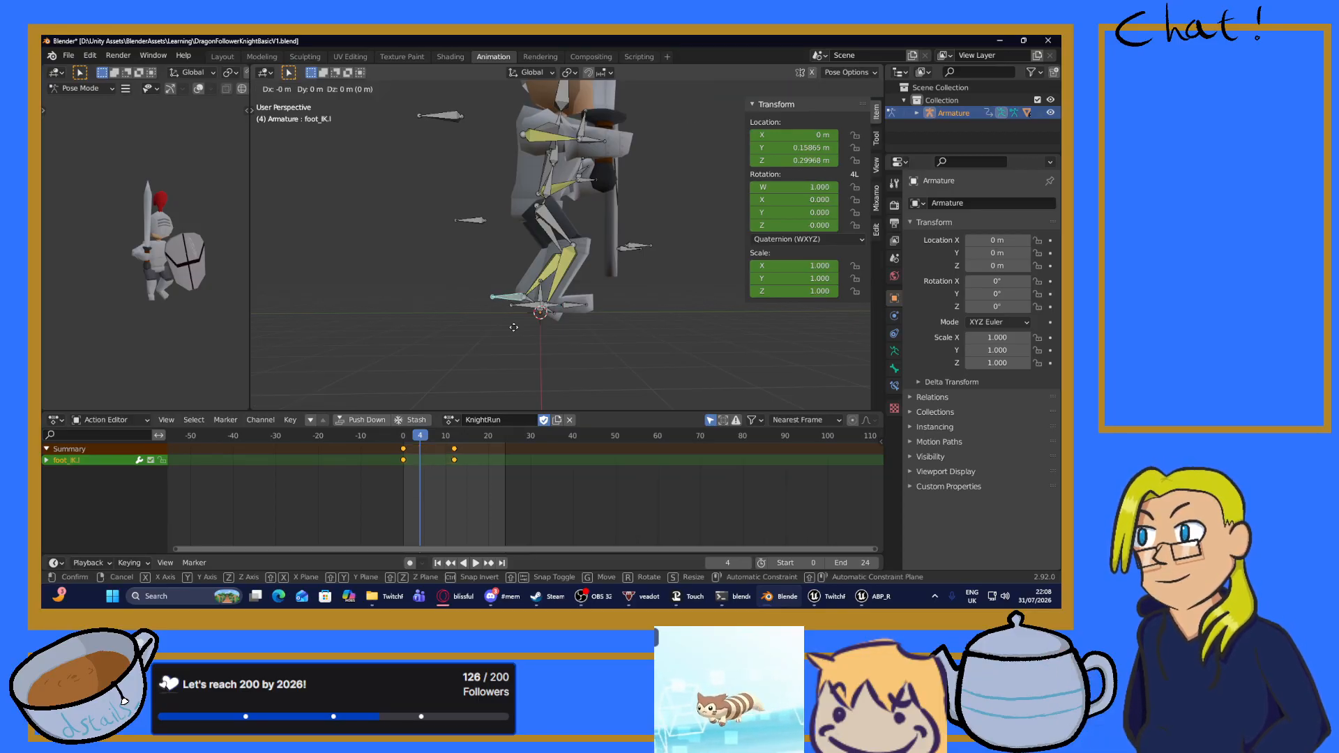
left_click(473, 324)
key("g")
key("y")
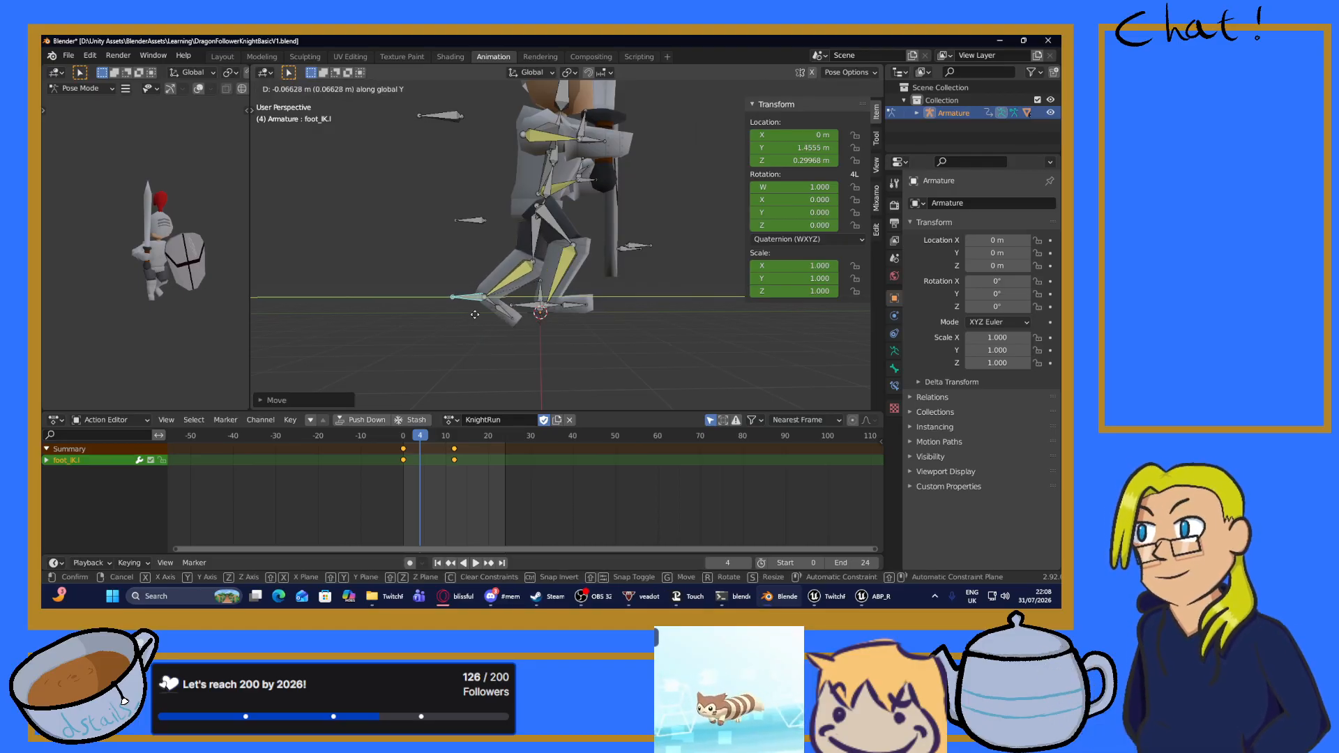
left_click(467, 281)
Raise the foot_IK.l bone along global Z to a Z location of about 1.43 m, lifting the trailing leg.
key("g")
key("z")
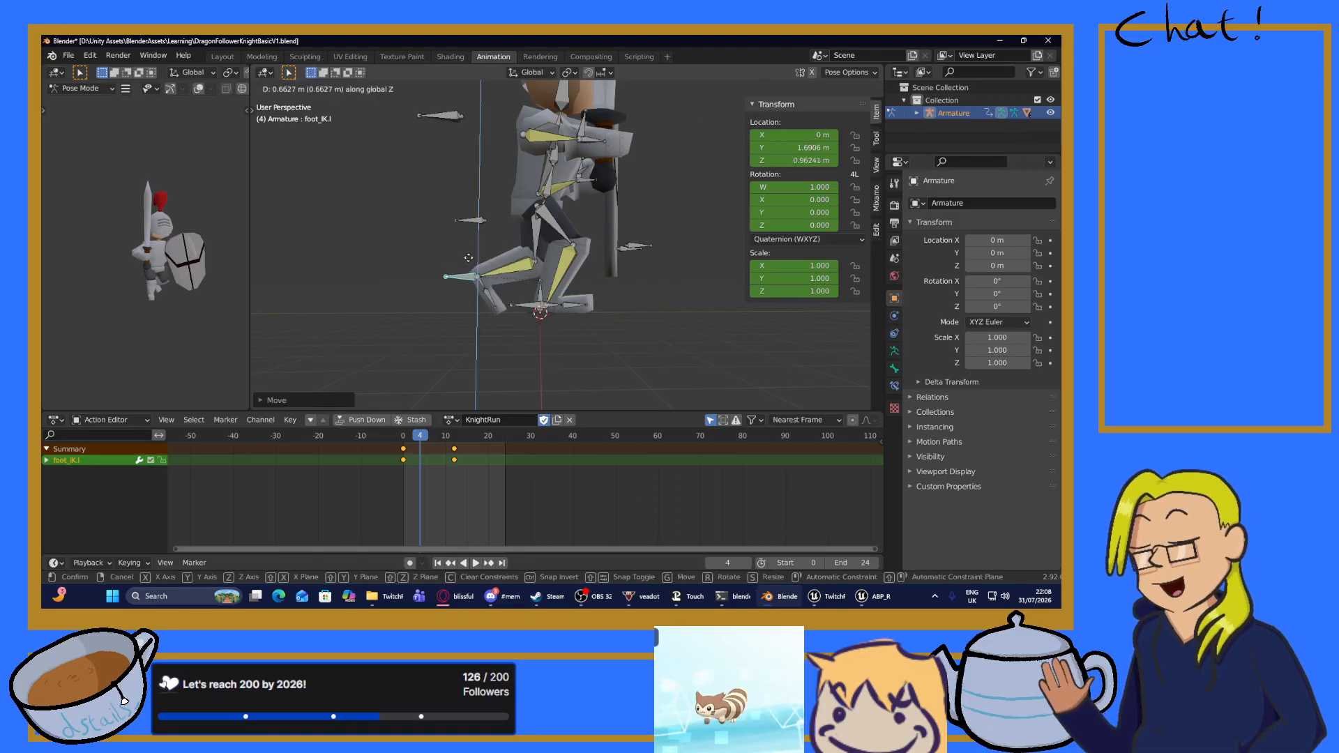
left_click(470, 230)
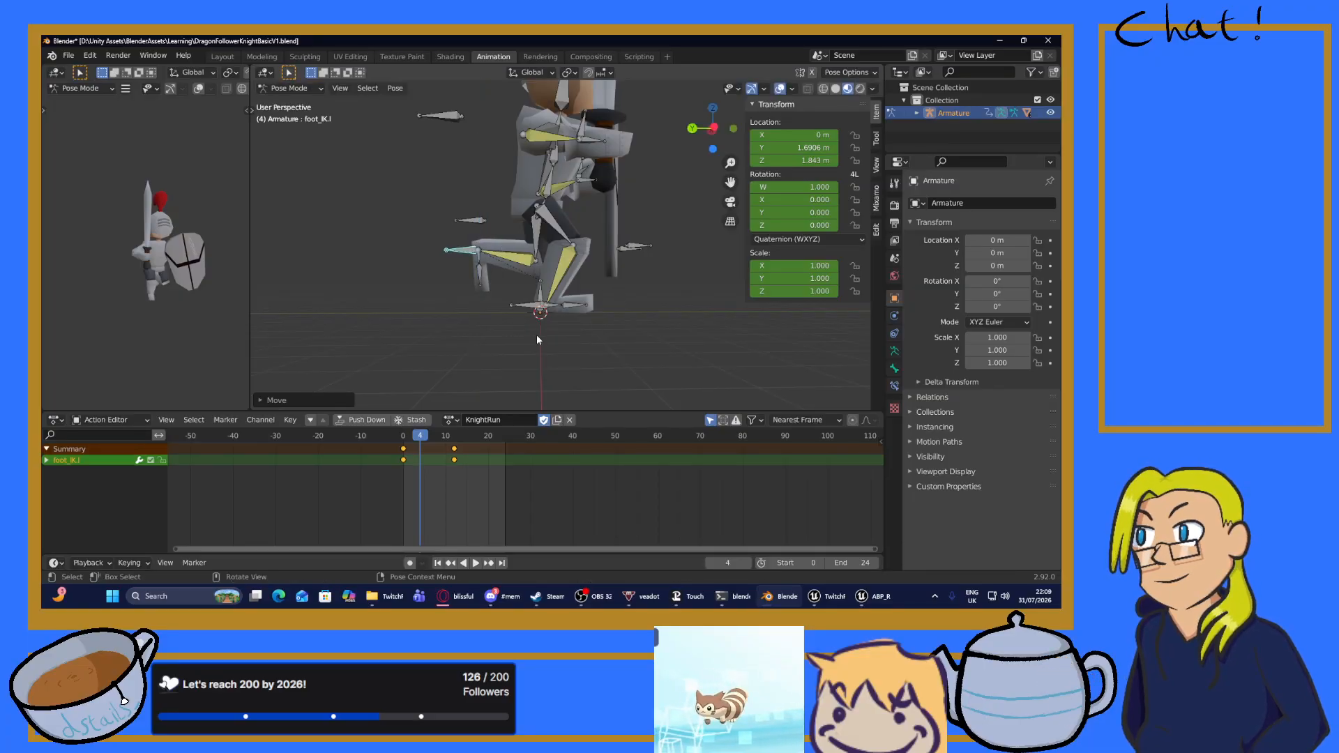
mouse_move(537, 339)
middle_mouse_down()
mouse_move(513, 382)
mouse_move(442, 337)
mouse_move(537, 332)
middle_mouse_up()
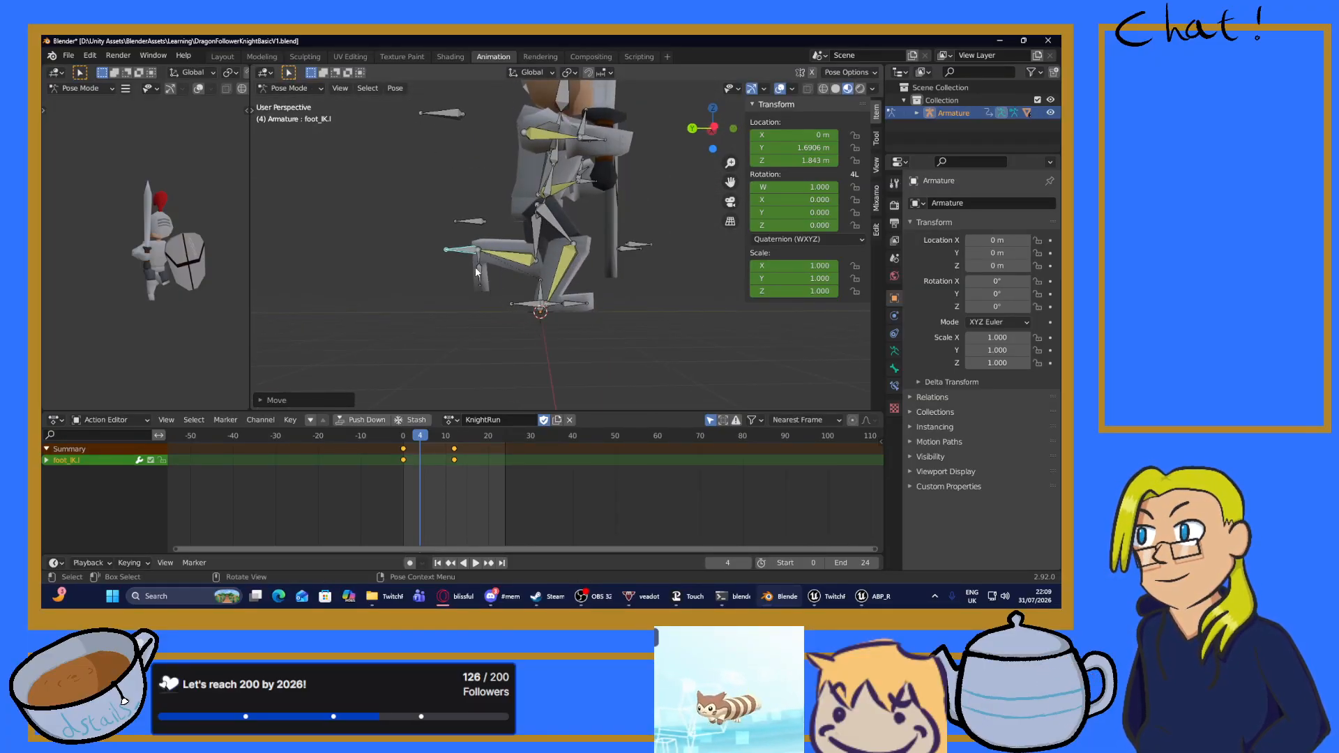
key("g")
key("z")
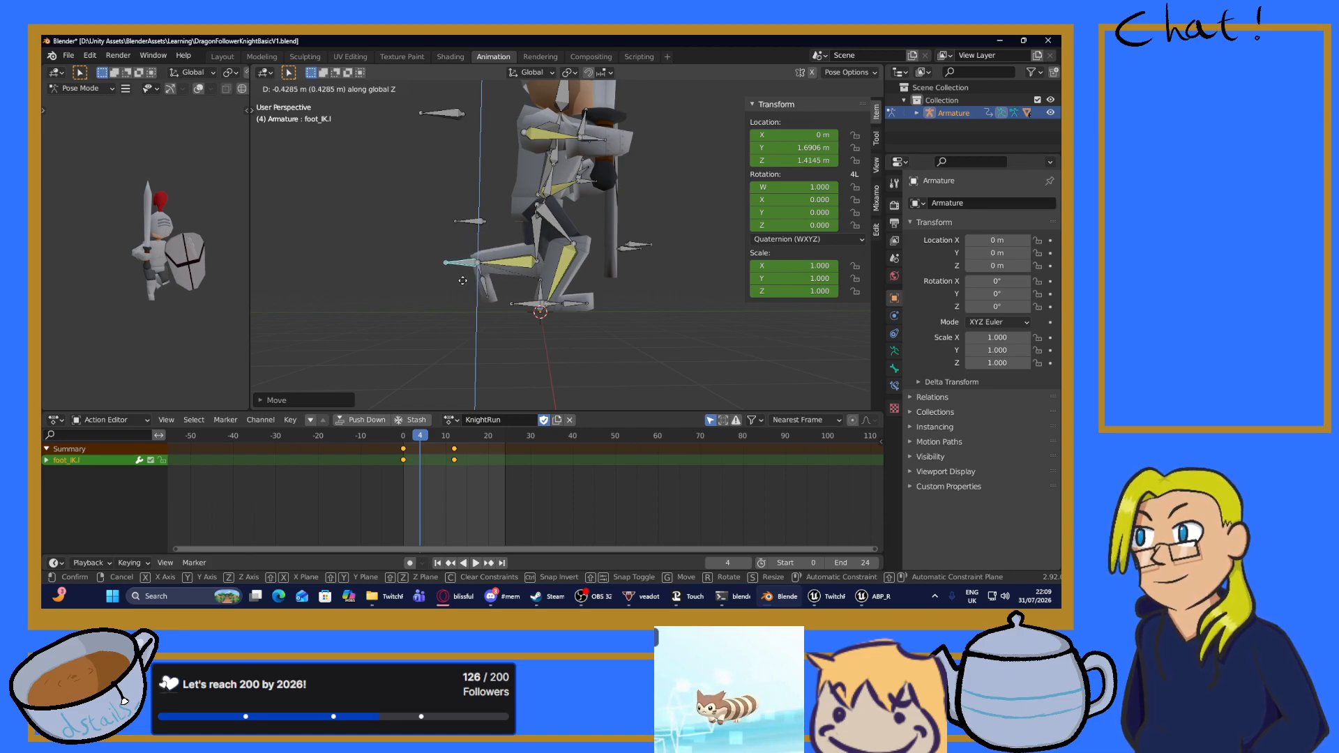
left_click(464, 284)
Insert Location, Rotation & Scale keyframes for all bones at frame 4.
middle_click_drag(545, 297, 512, 336)
left_click(509, 346)
key("a")
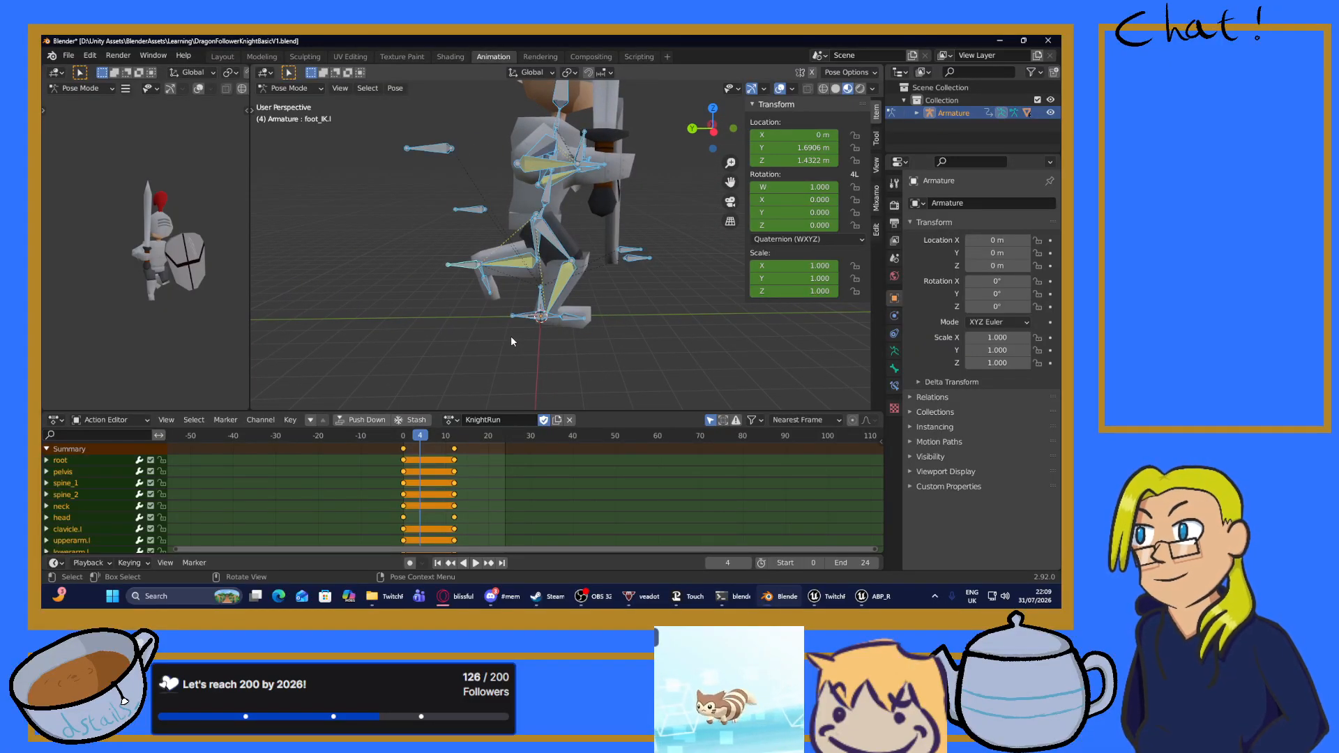
key("i")
left_click(480, 338)
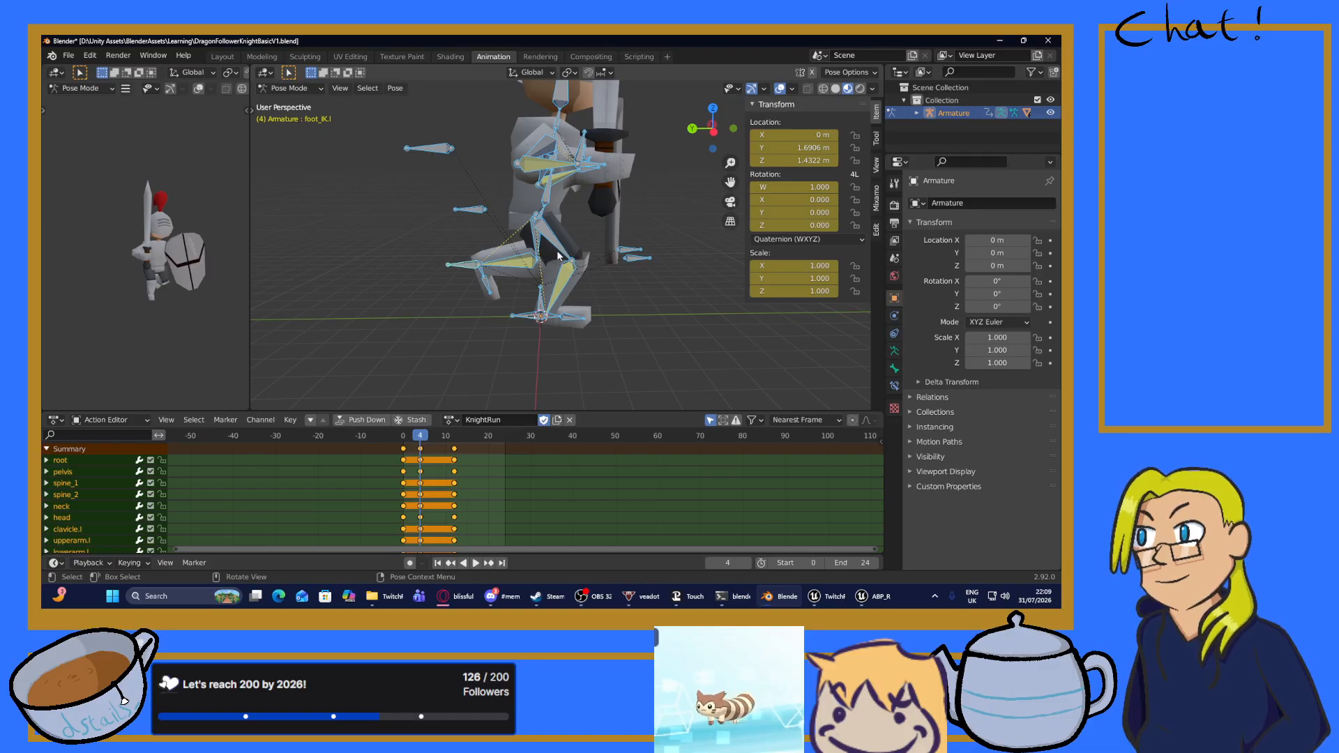
Tilt the spine_2 bone forward about 13° around global X.
mouse_move(558, 256)
middle_mouse_down()
mouse_move(544, 260)
mouse_move(562, 265)
middle_mouse_up()
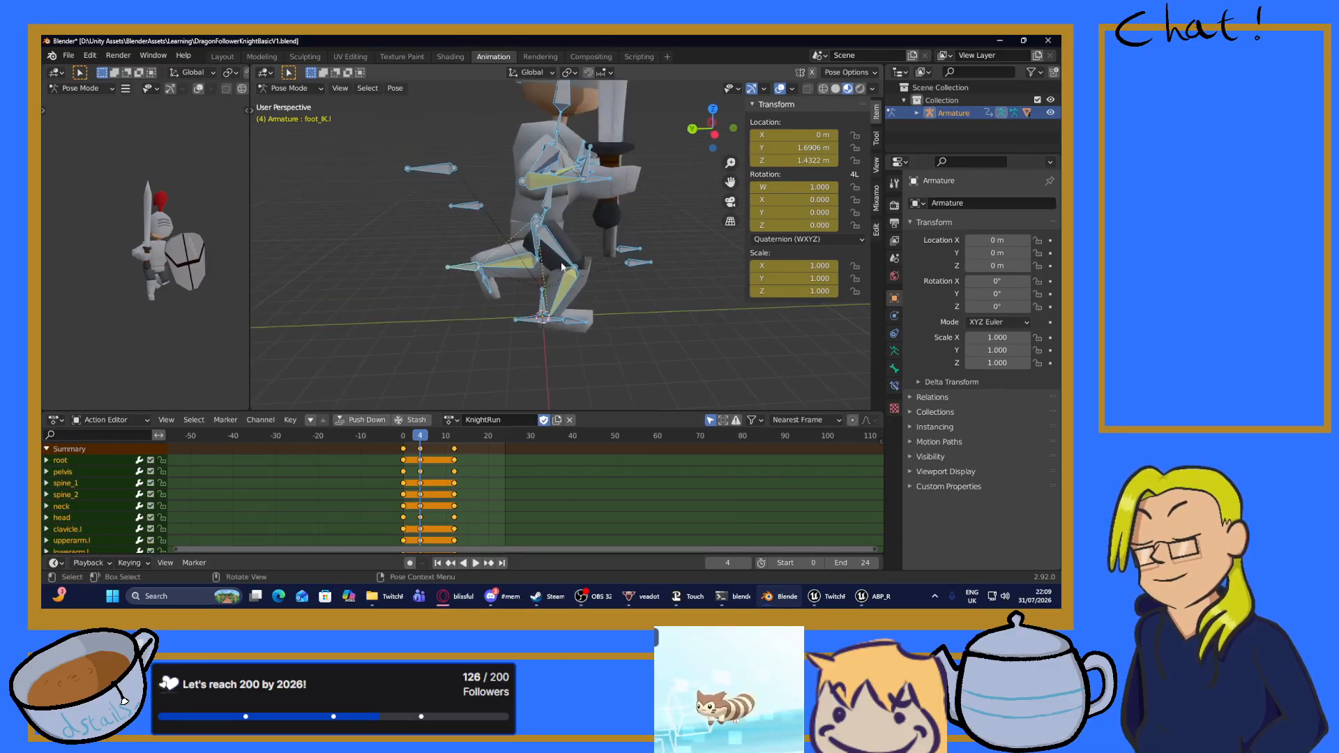
left_click(558, 147)
key("r")
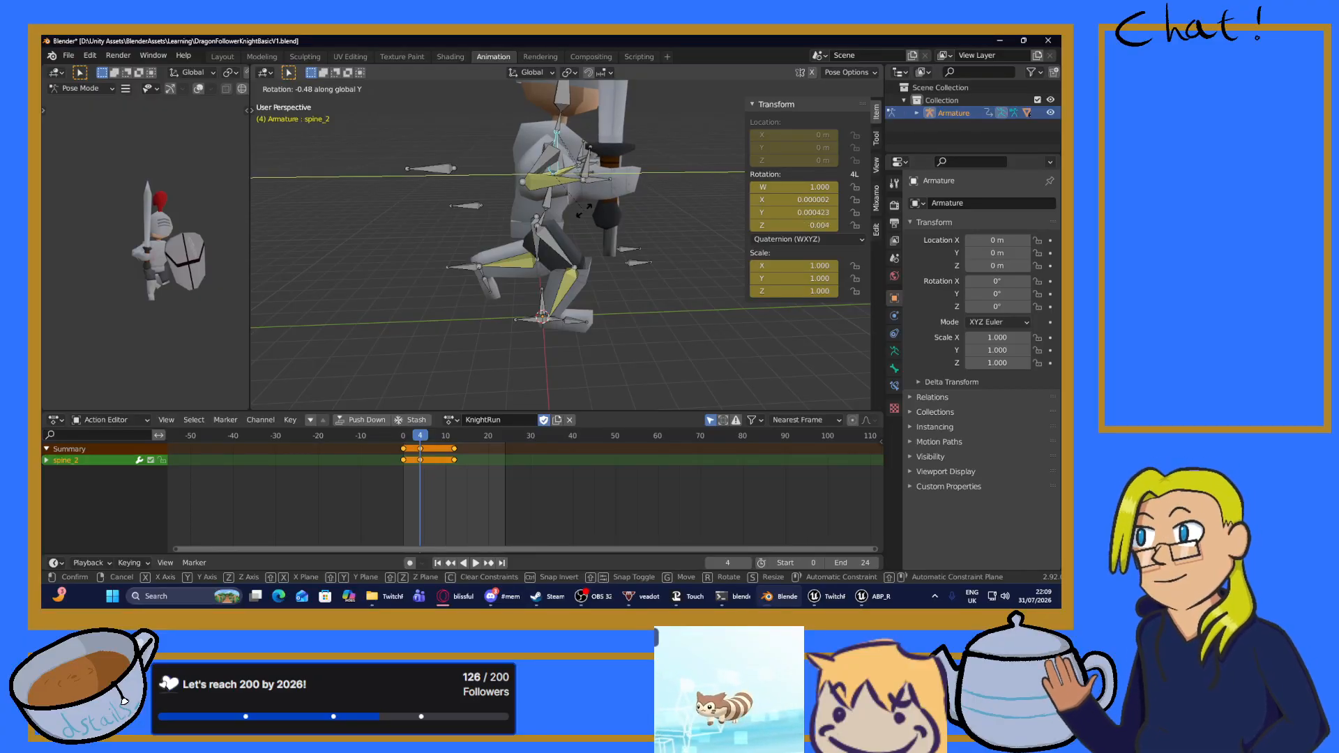
key("x")
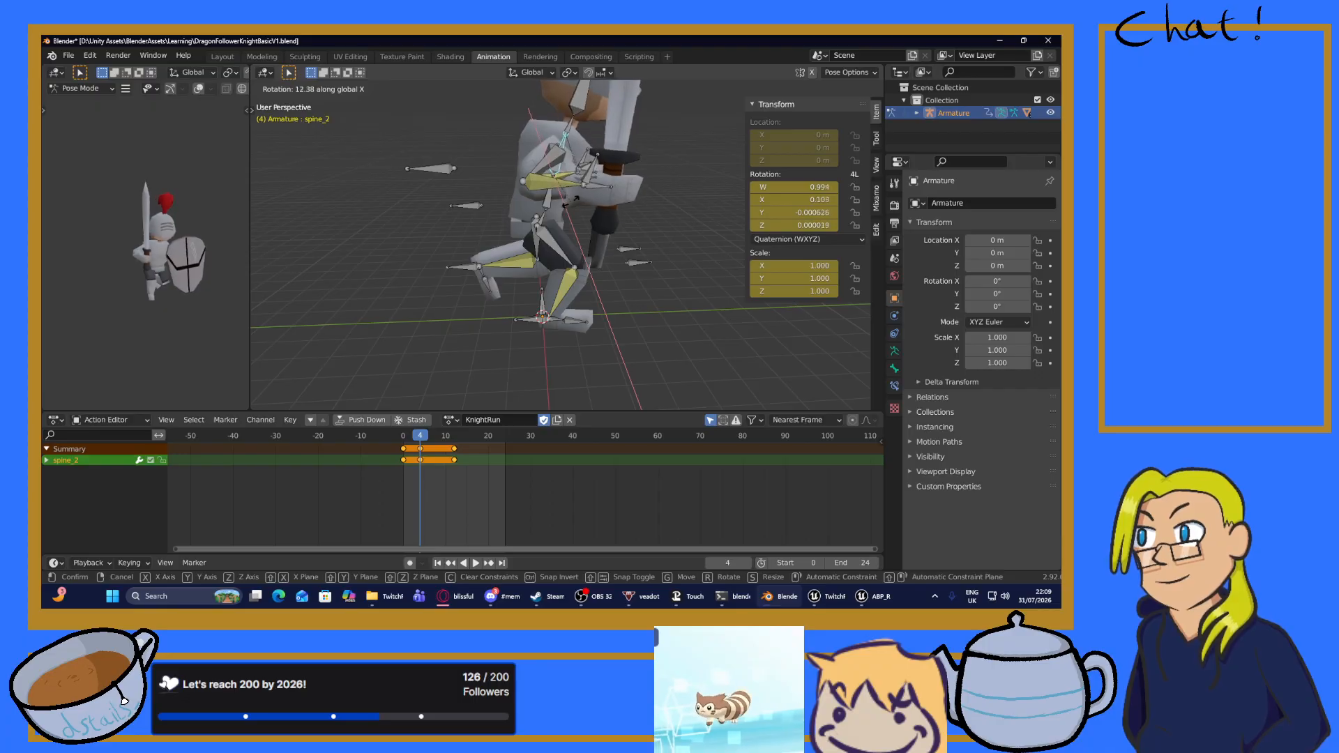
left_click(572, 207)
mouse_move(572, 207)
middle_mouse_down()
mouse_move(470, 226)
mouse_move(591, 222)
middle_mouse_up()
Key all bones again at frame 4 to store the leaning torso, and play the motion.
key("a")
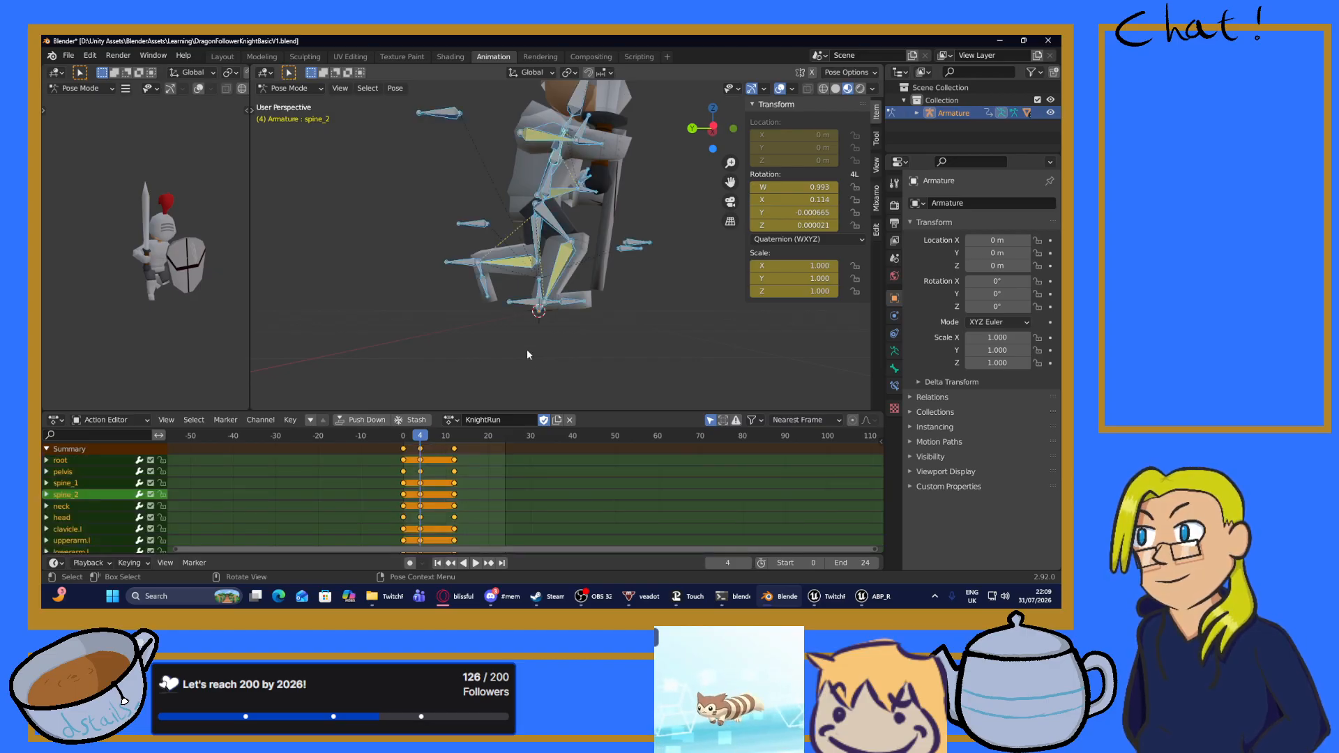
key("i")
left_click(519, 352)
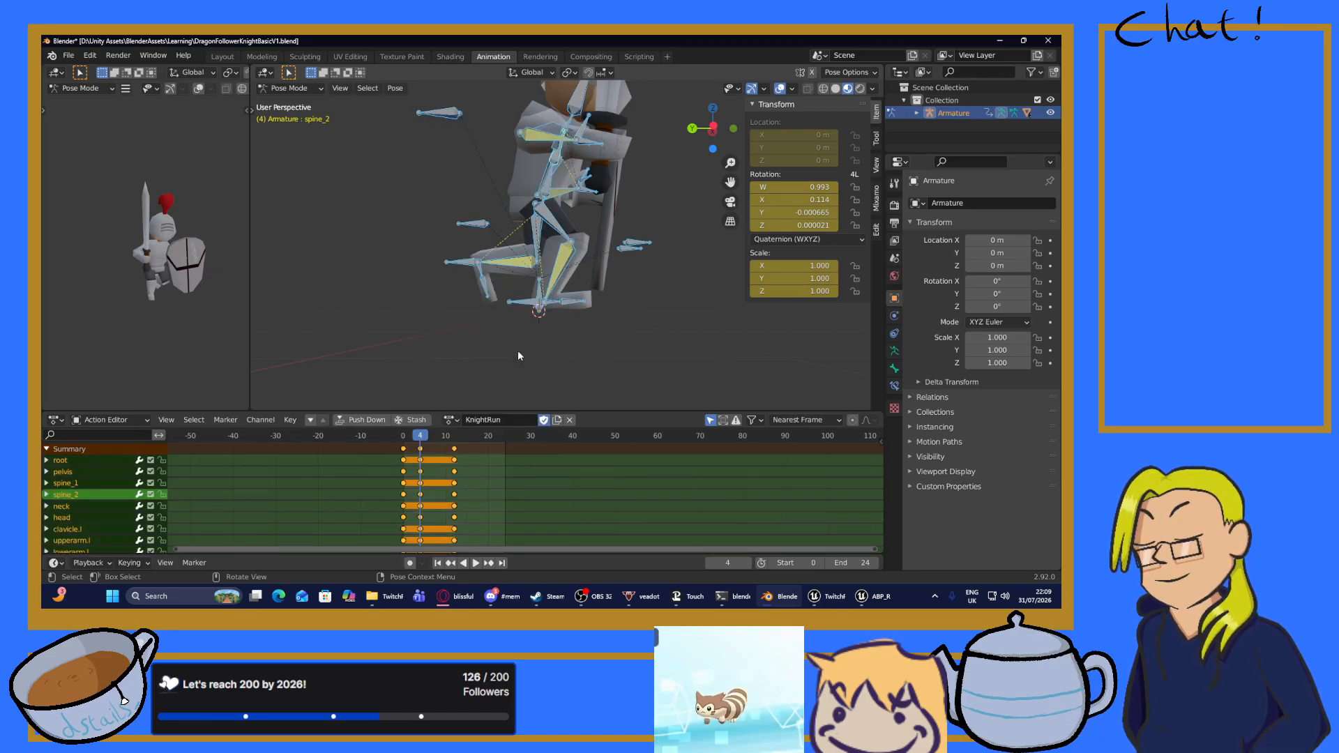
key("space")
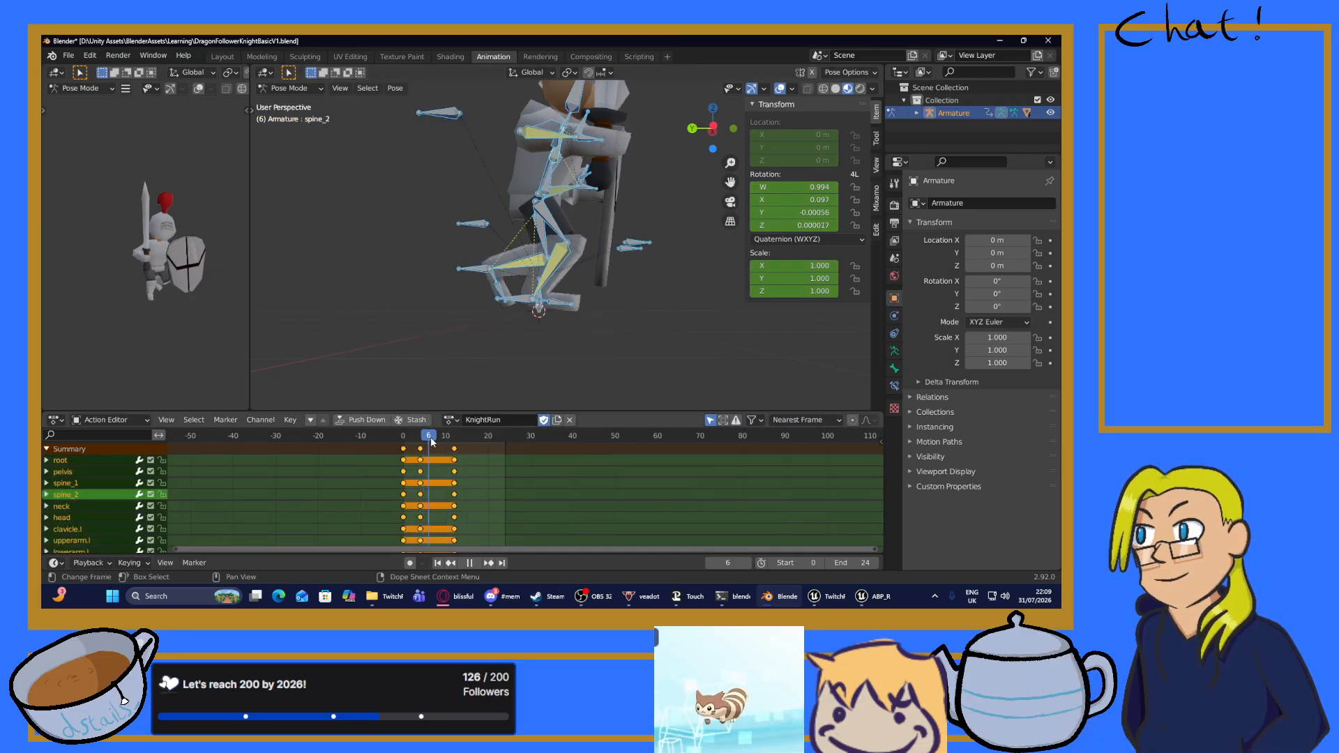
Insert Location, Rotation & Scale keyframes for all bones at frame 8.
left_click_drag(431, 441, 439, 441)
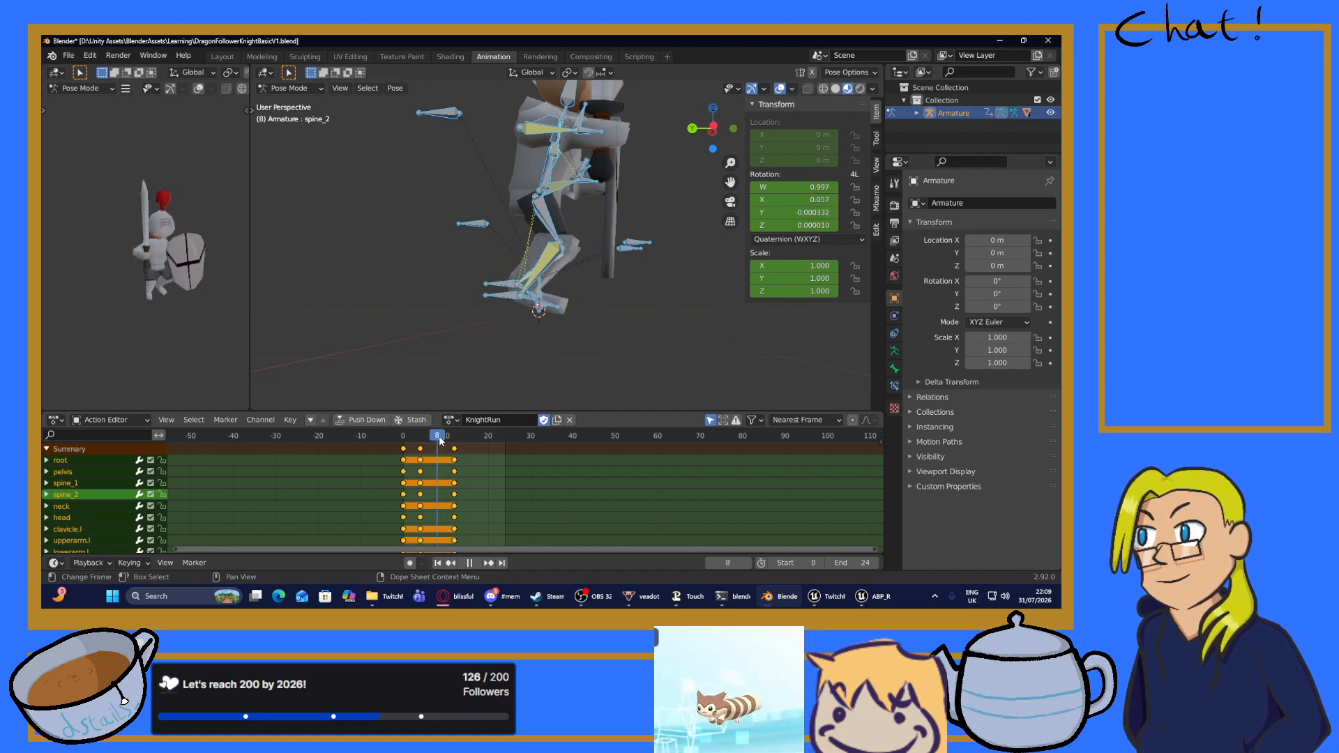
key("space")
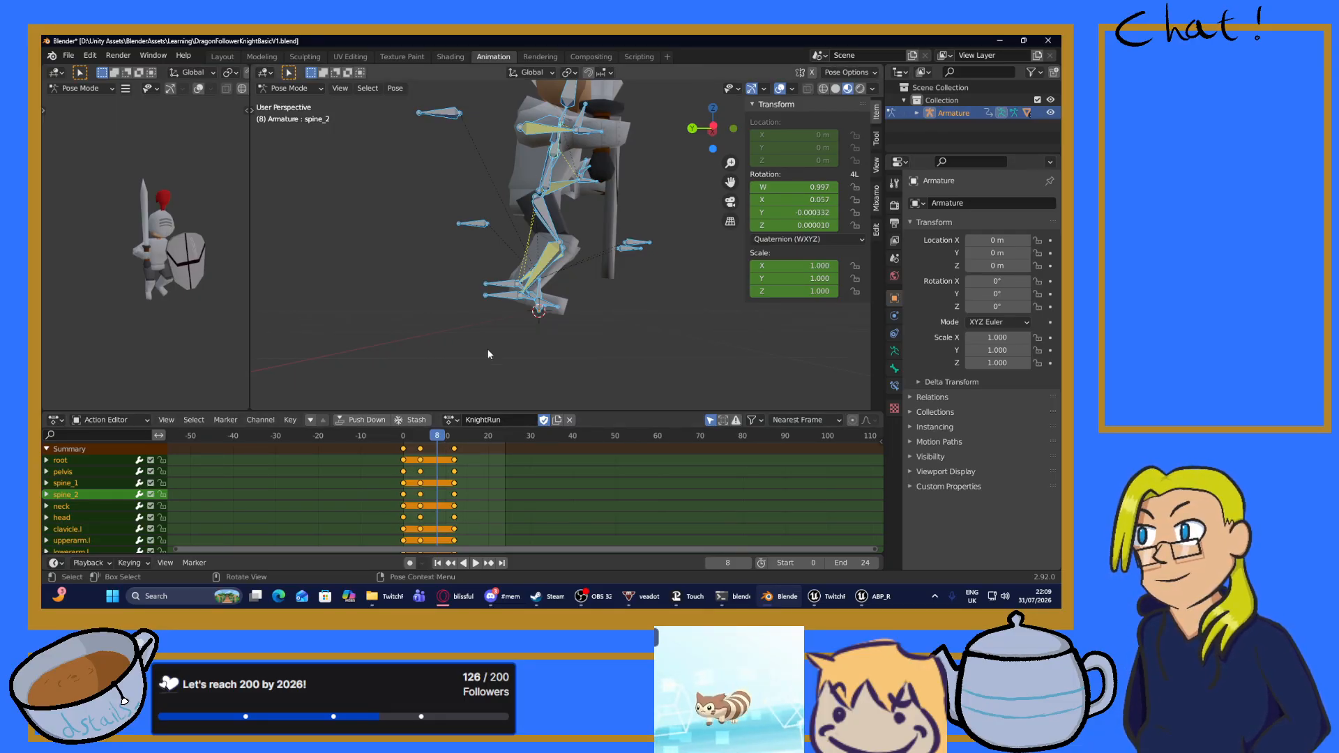
mouse_move(503, 357)
middle_mouse_down()
mouse_move(528, 354)
mouse_move(504, 370)
middle_mouse_up()
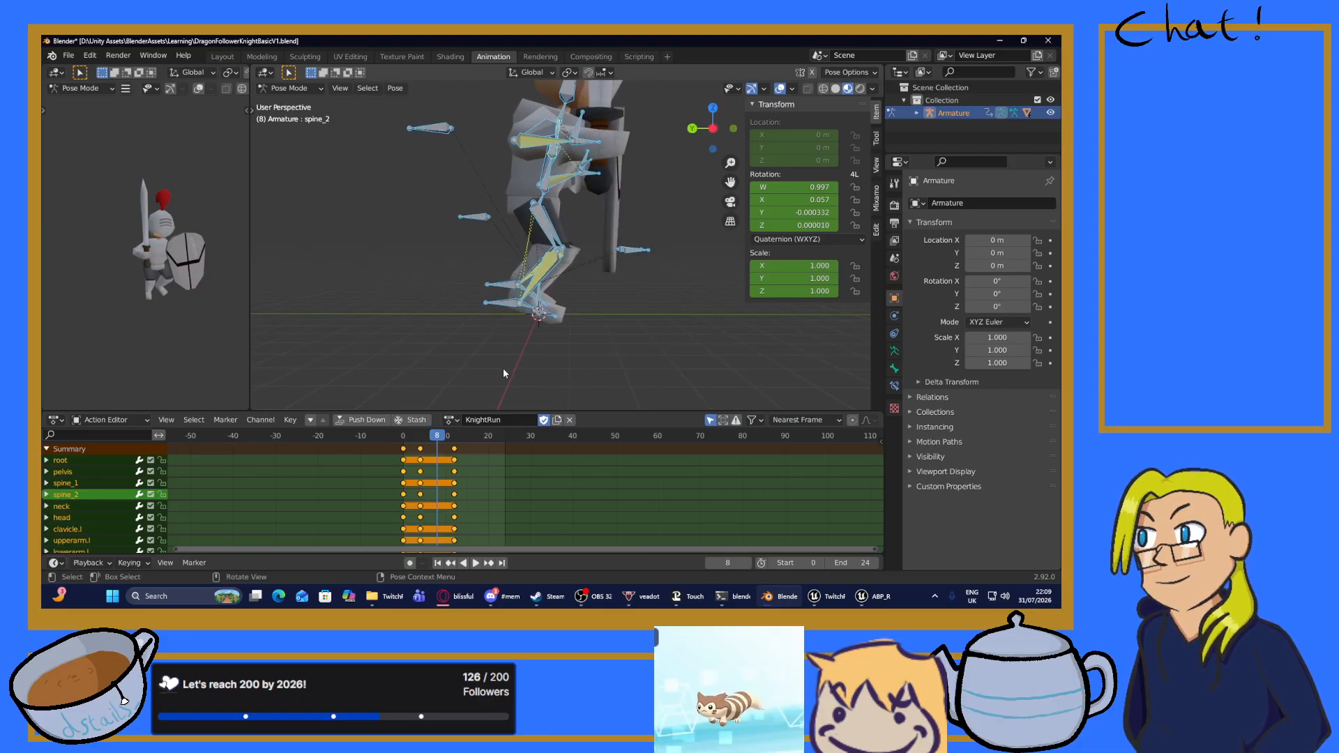
left_click(454, 448)
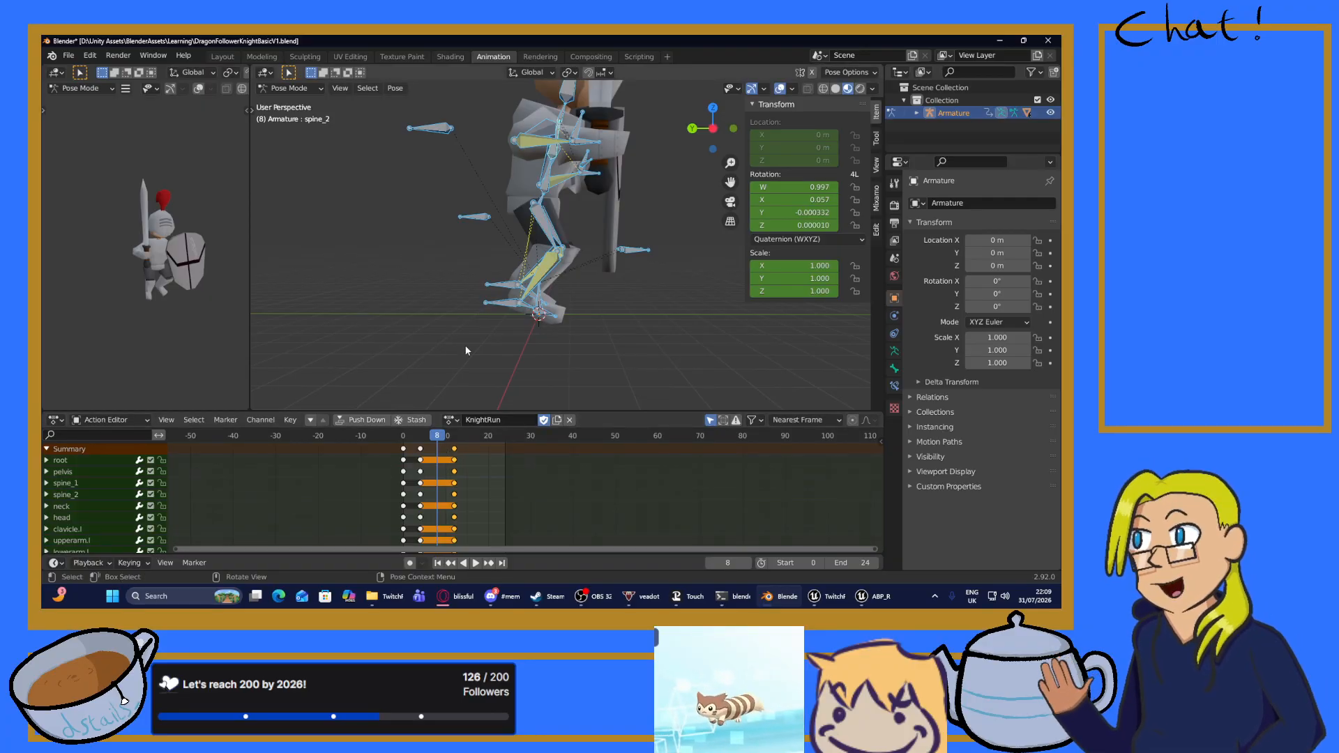
key("a")
key("i")
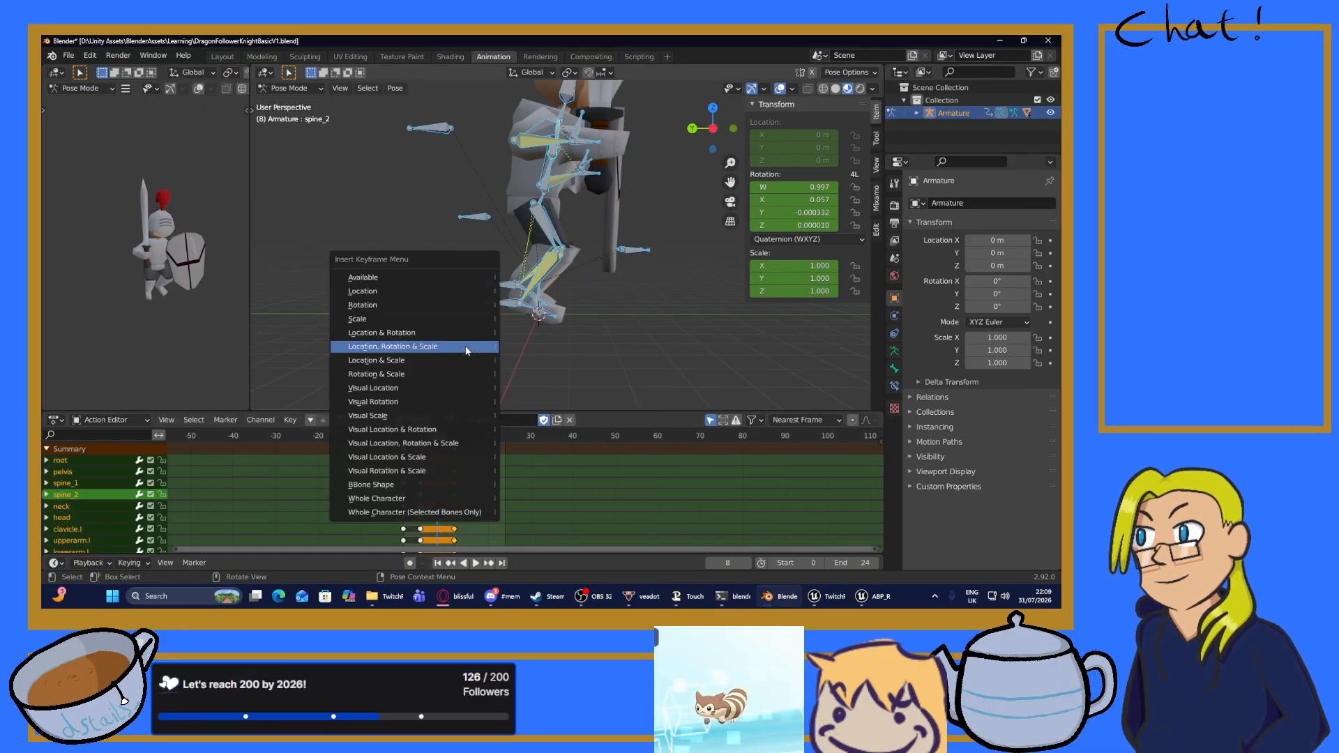
left_click(460, 347)
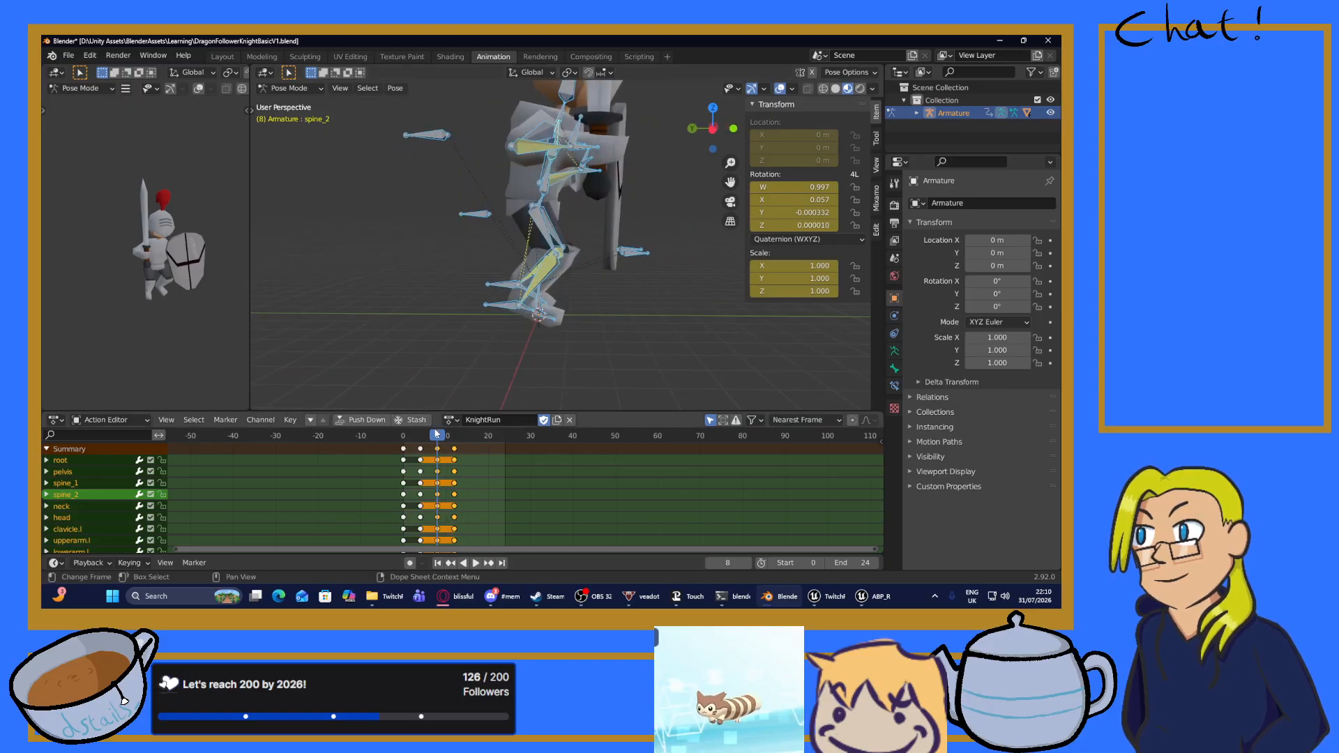
Play back the motion and move the final pose's keyframes to frame 16.
left_click_drag(436, 441, 403, 440)
key("space")
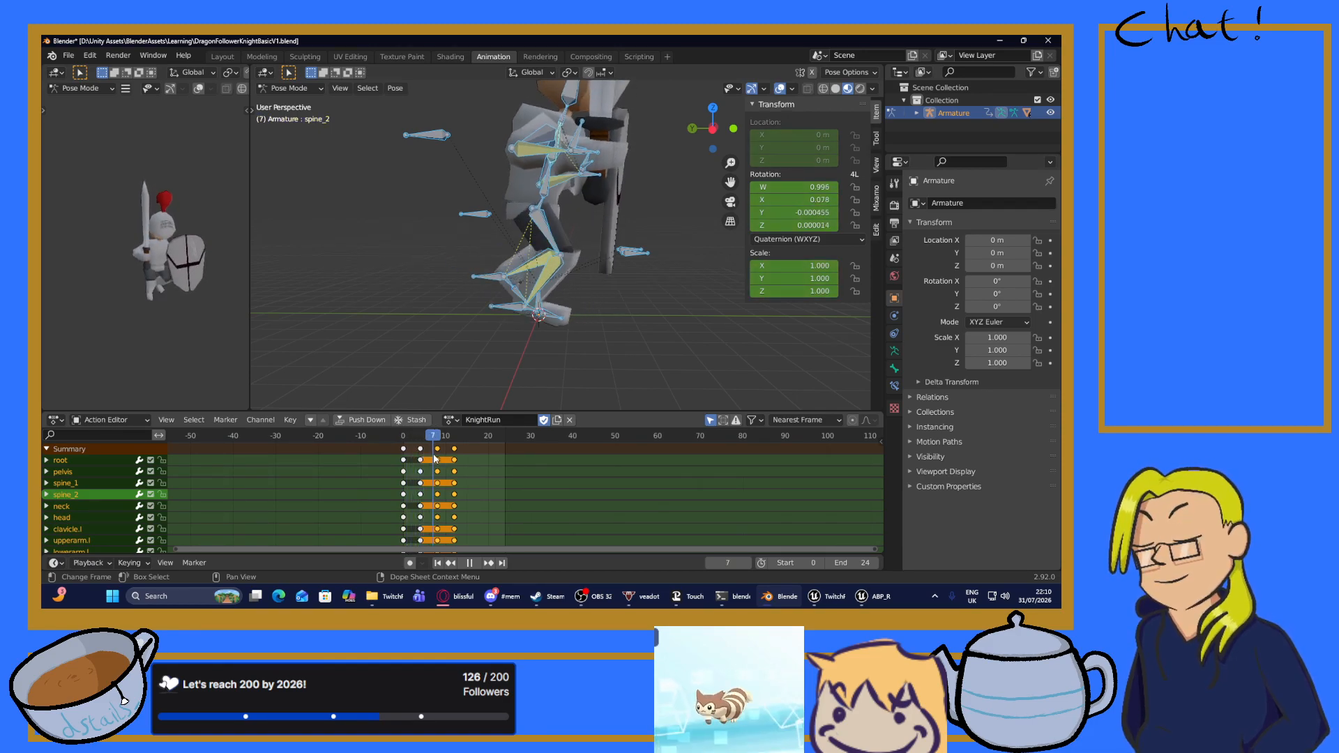
key("space")
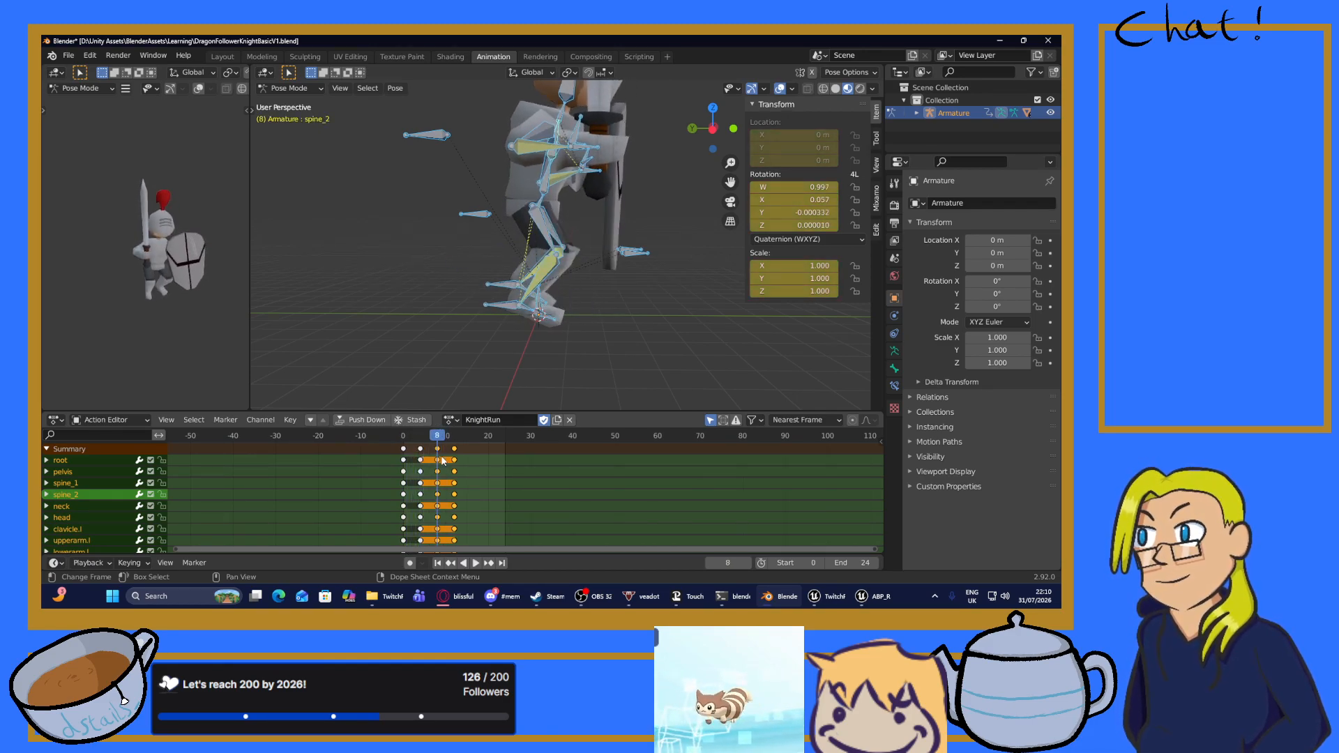
left_click_drag(454, 452, 465, 449)
key("space")
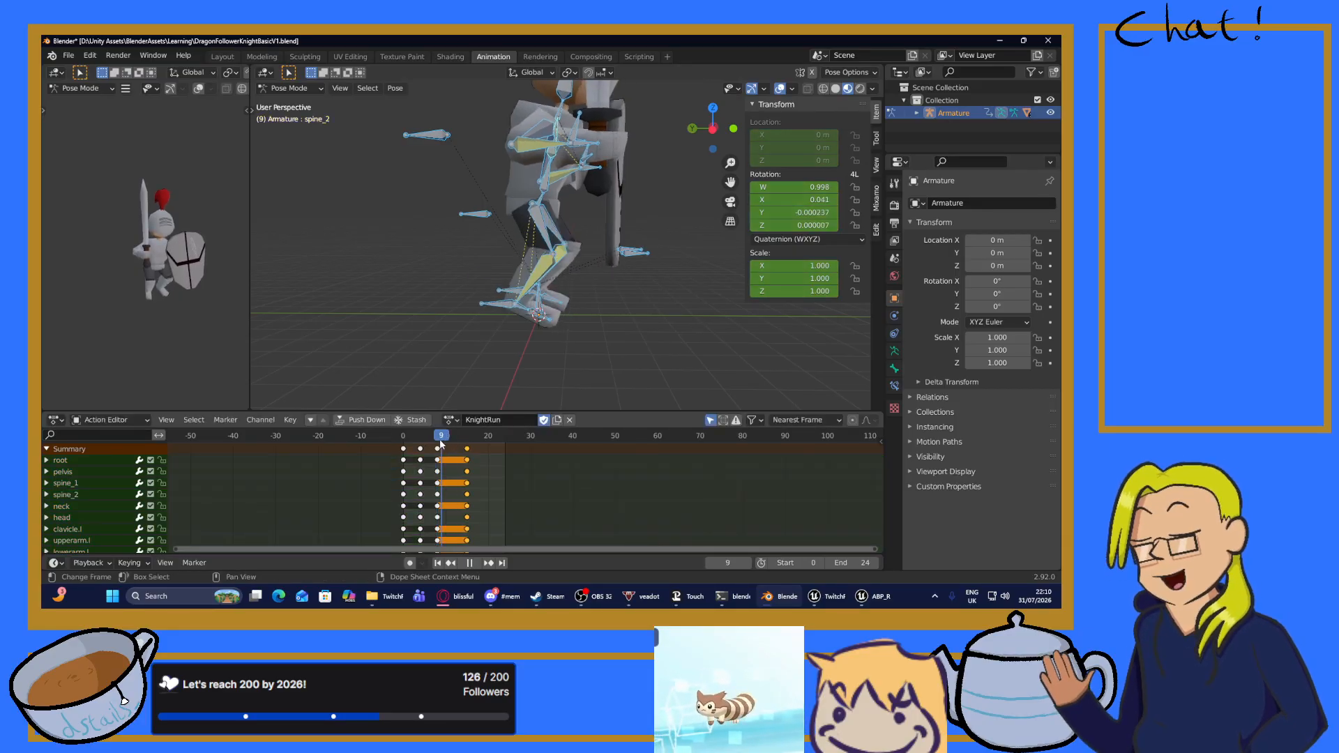
key("space")
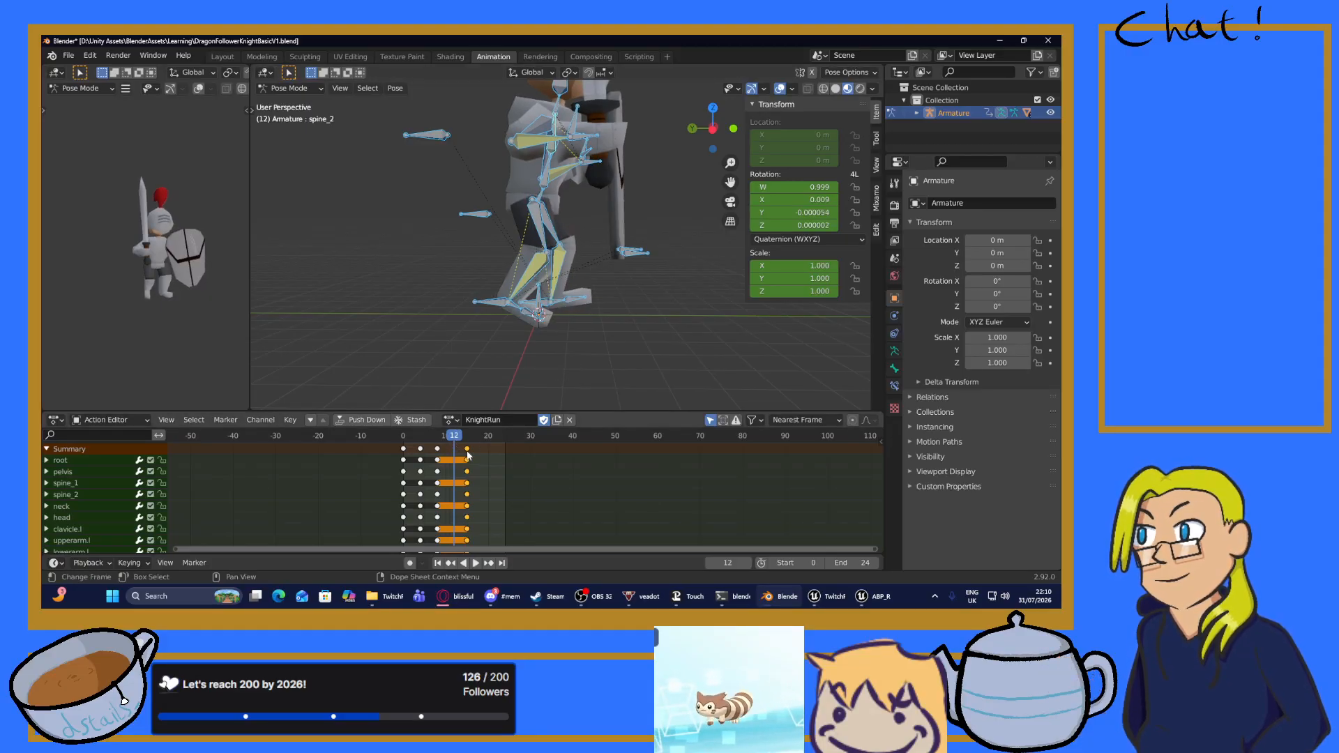
Key Location, Rotation & Scale of all bones at frame 12.
mouse_move(454, 440)
left_mouse_down()
mouse_move(469, 455)
mouse_move(455, 440)
left_mouse_up()
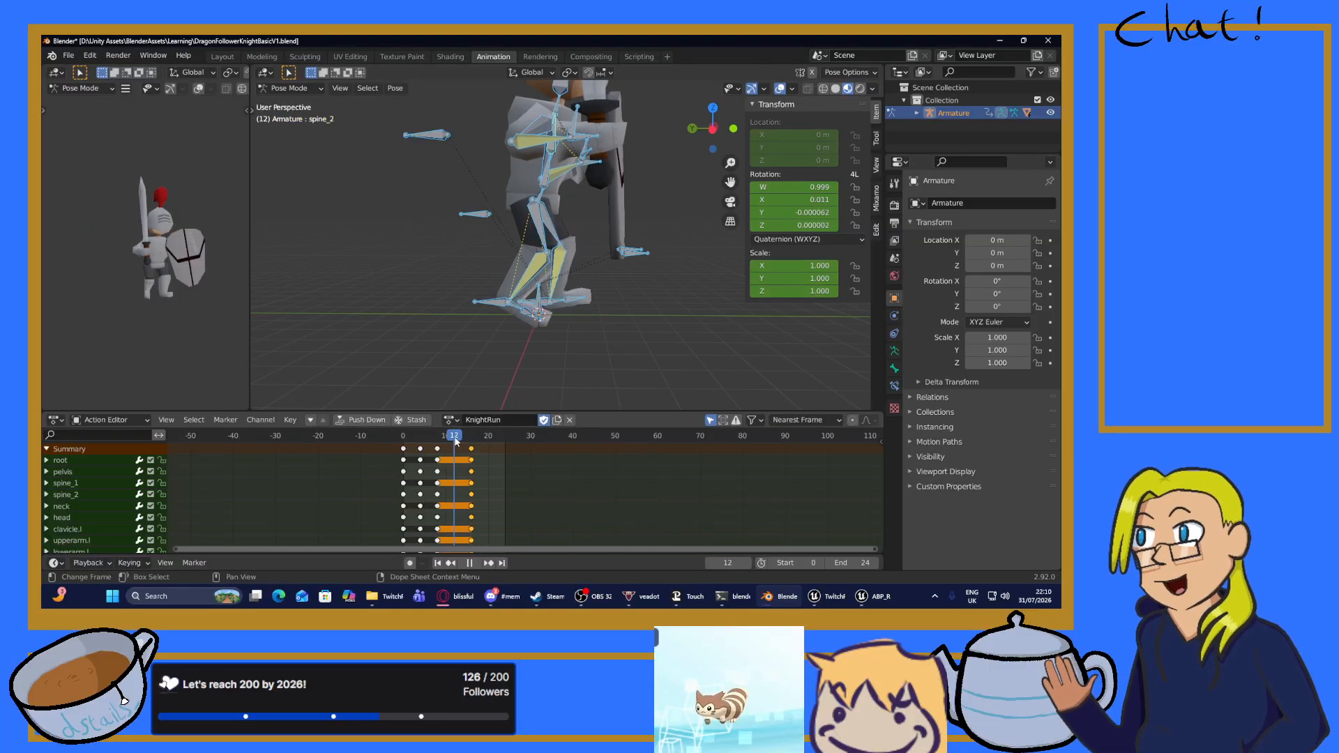
key("a")
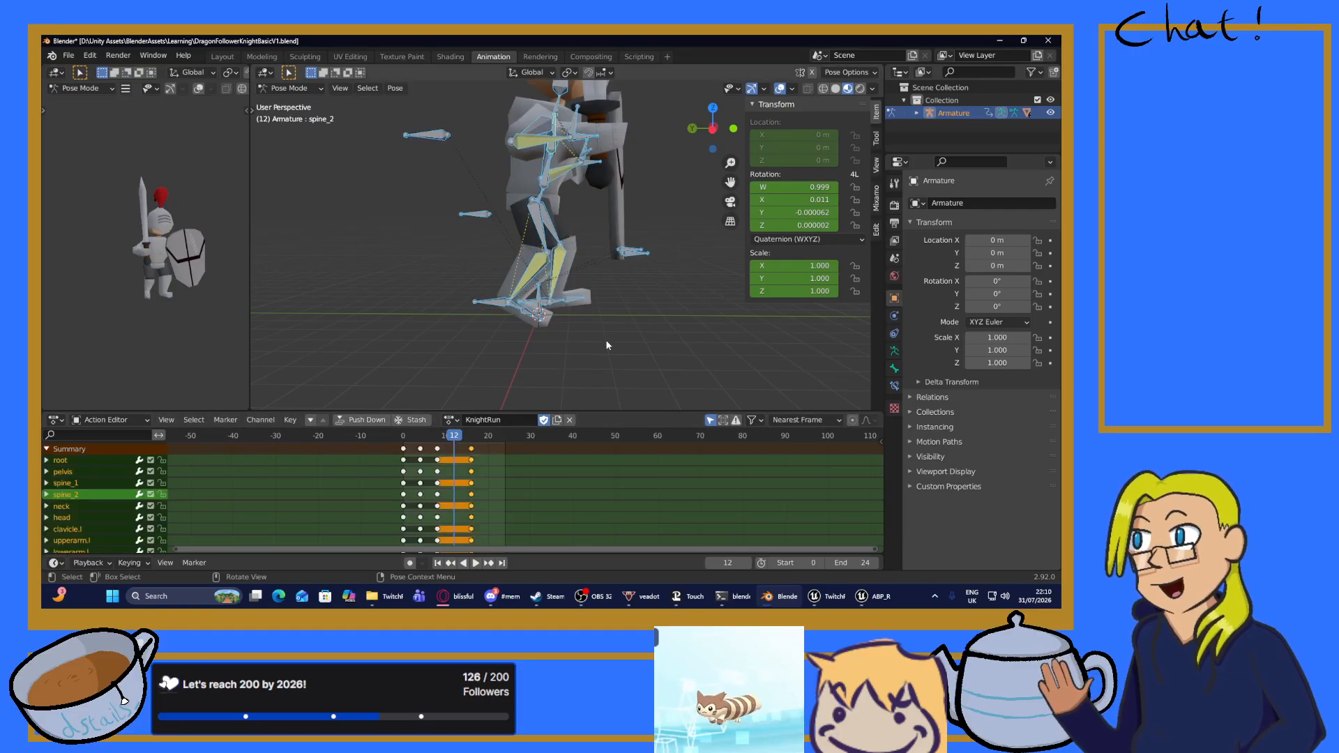
key("i")
left_click(589, 342)
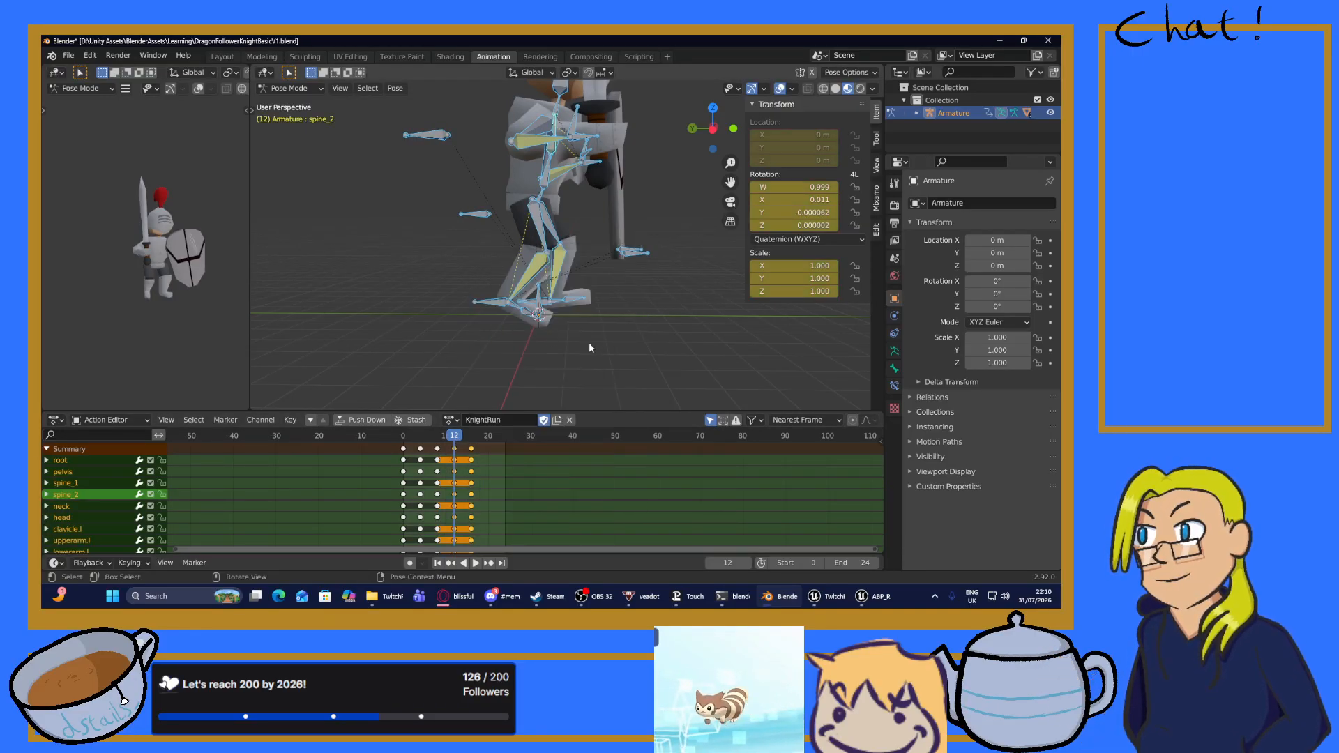
Raise the foot_IK.l bone along global Z to a Z location of about 1.35 m at frame 12.
key("r")
key("x")
middle_click_drag(535, 341, 532, 341)
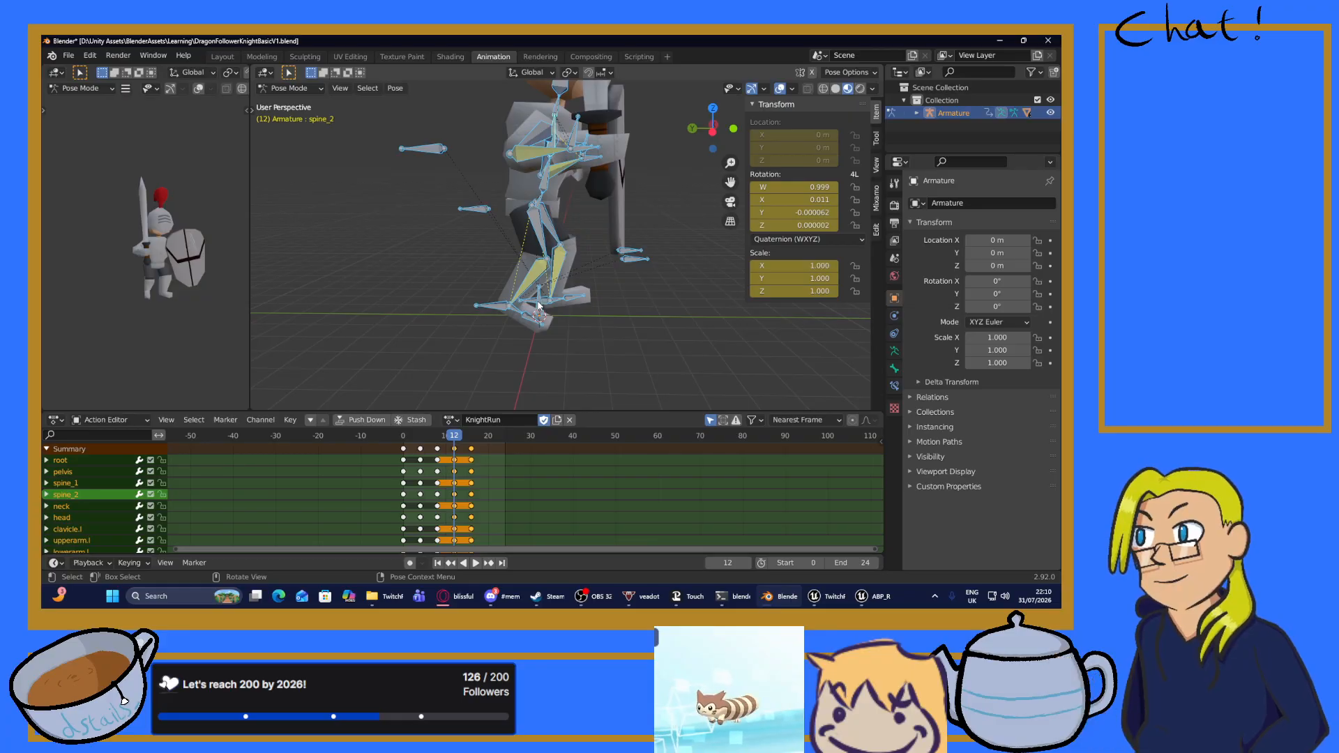
left_click(542, 302)
left_click(543, 307)
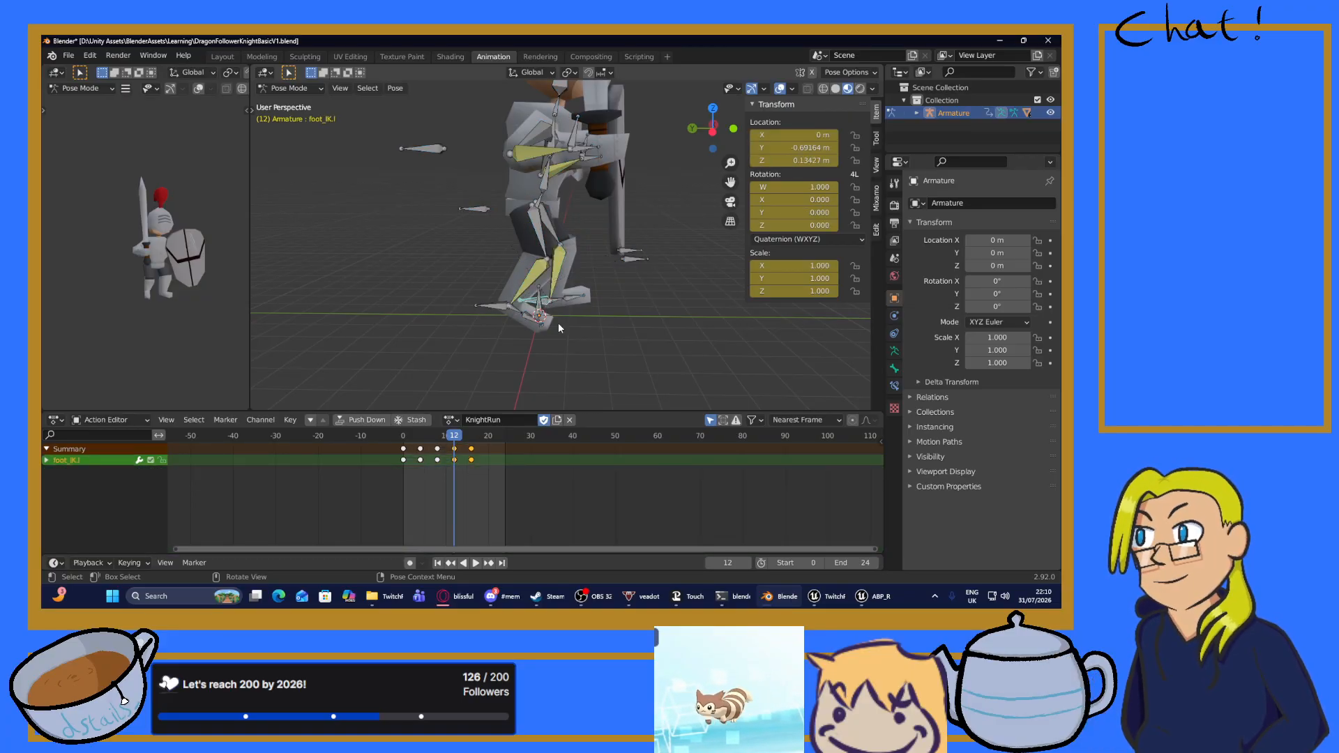
key("g")
key("z")
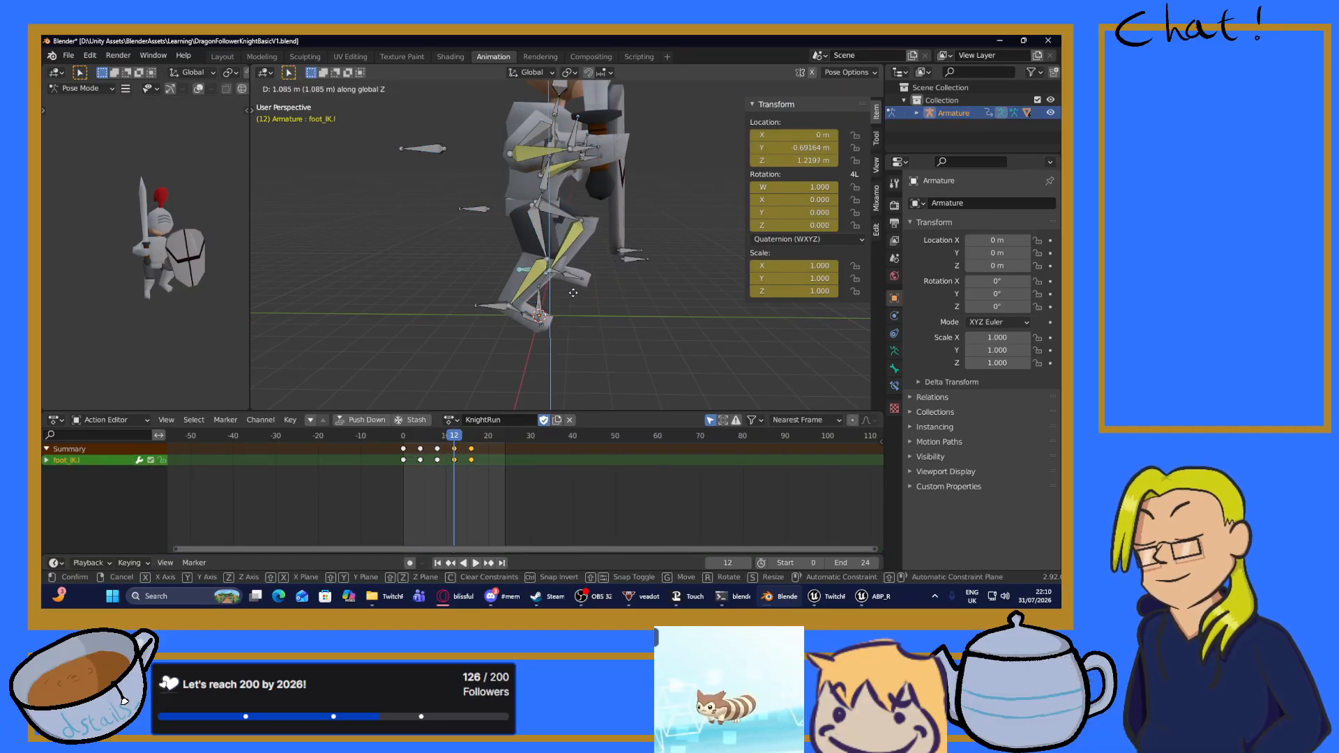
left_click(583, 289)
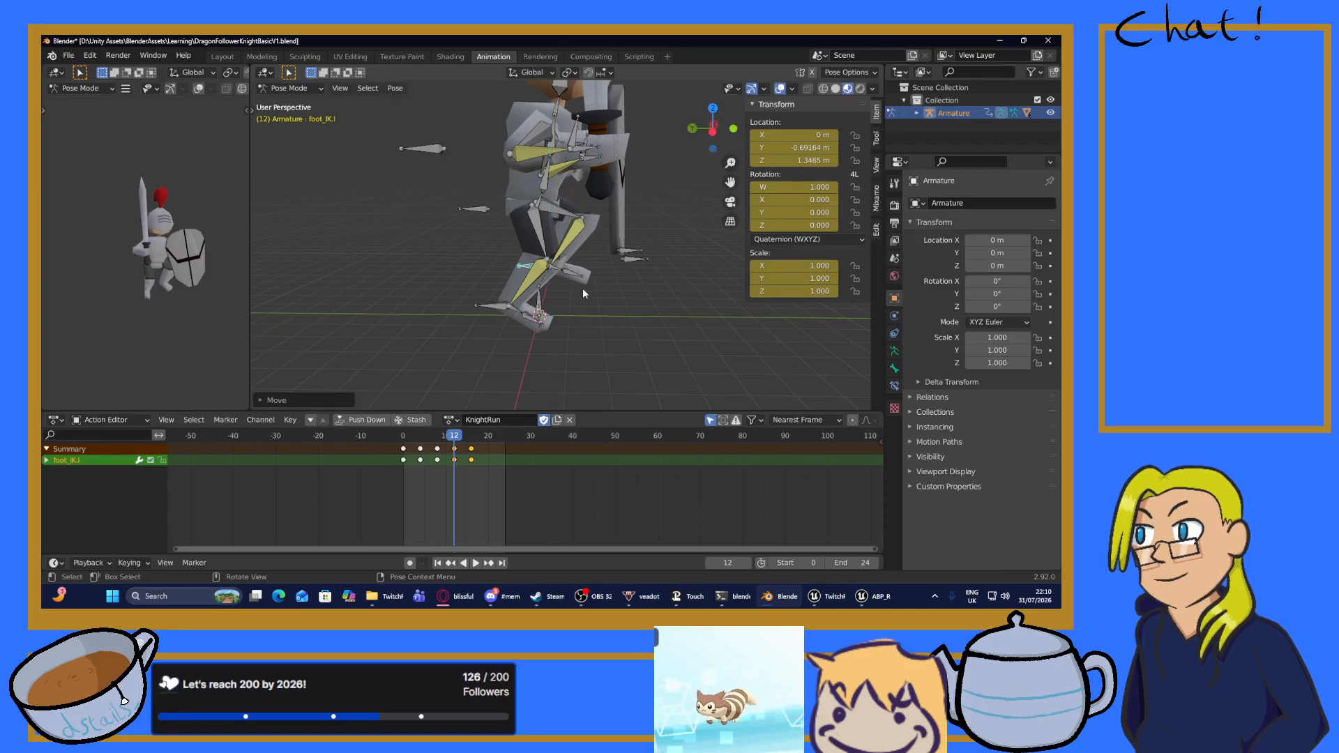
mouse_move(566, 290)
middle_mouse_down()
mouse_move(477, 266)
mouse_move(491, 248)
mouse_move(557, 255)
mouse_move(550, 275)
middle_mouse_up()
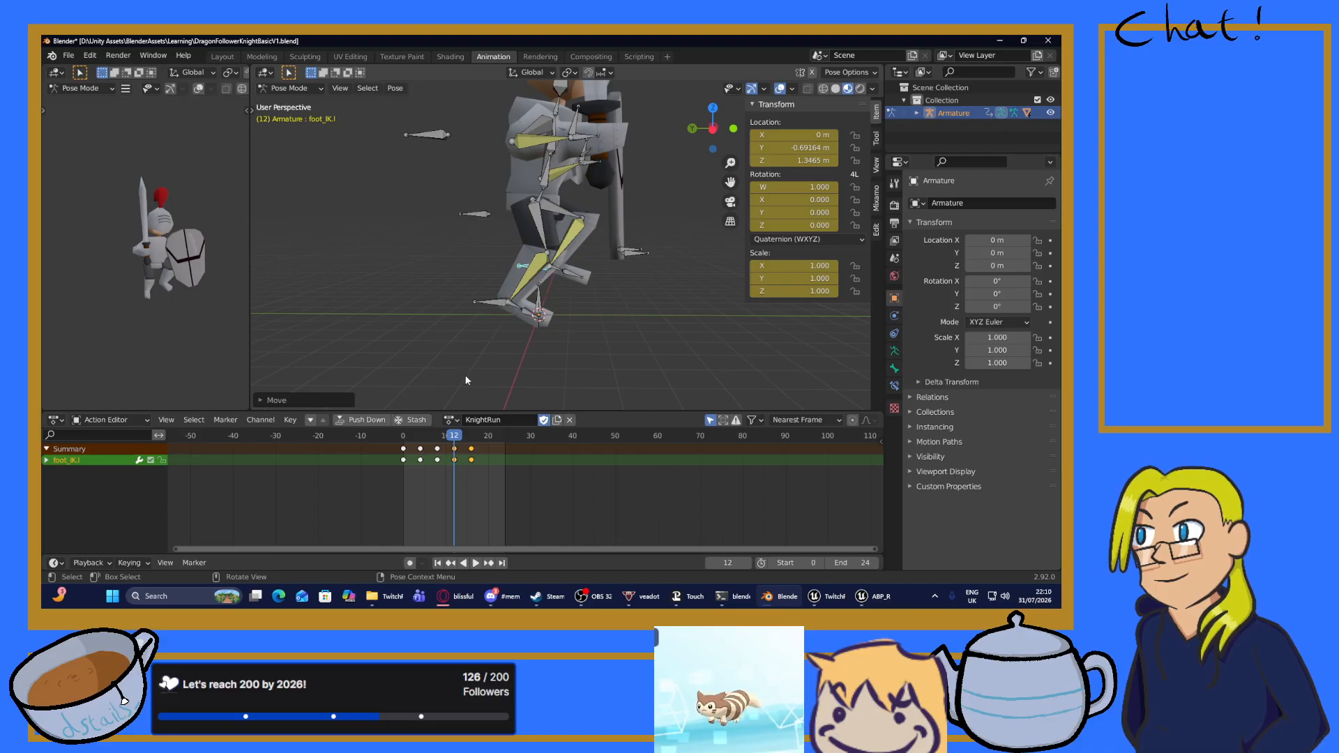
Key all bones again at frame 12 to store the raised left foot, and review the motion around it.
key("a")
key("i")
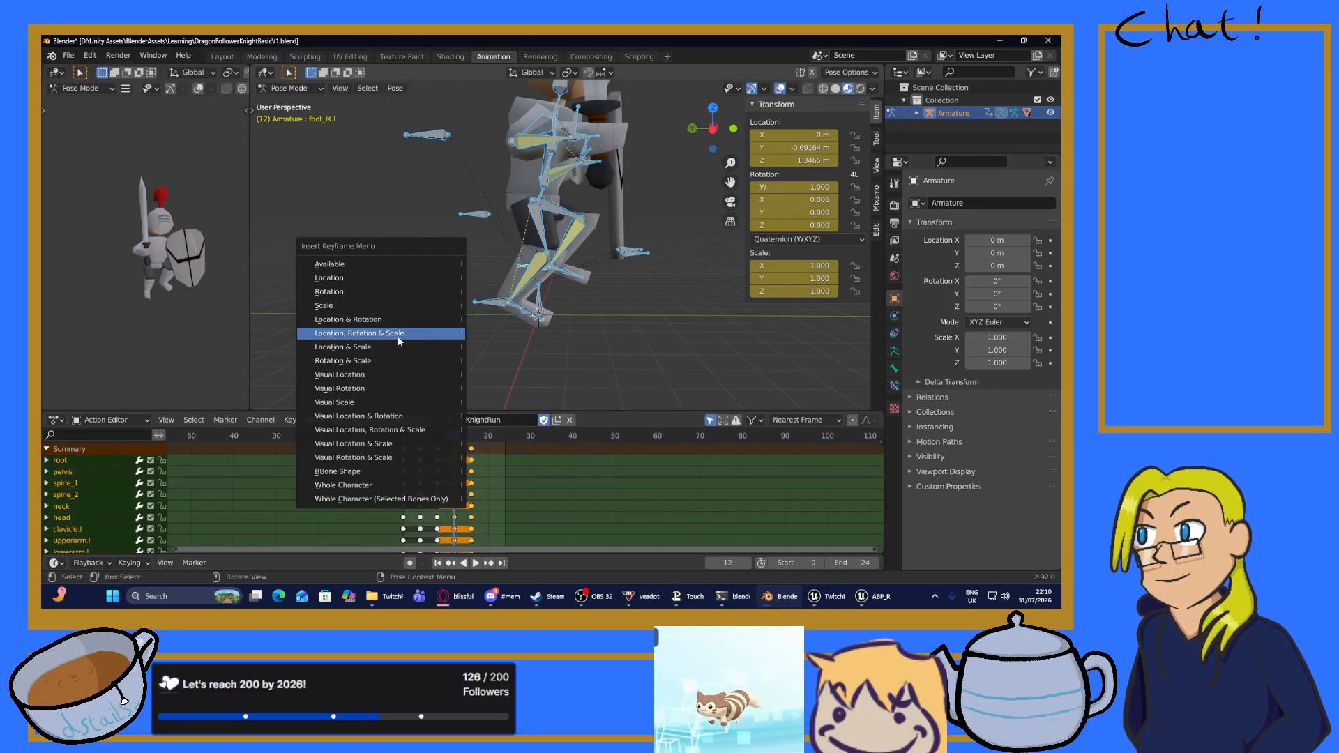
left_click(397, 336)
key("space")
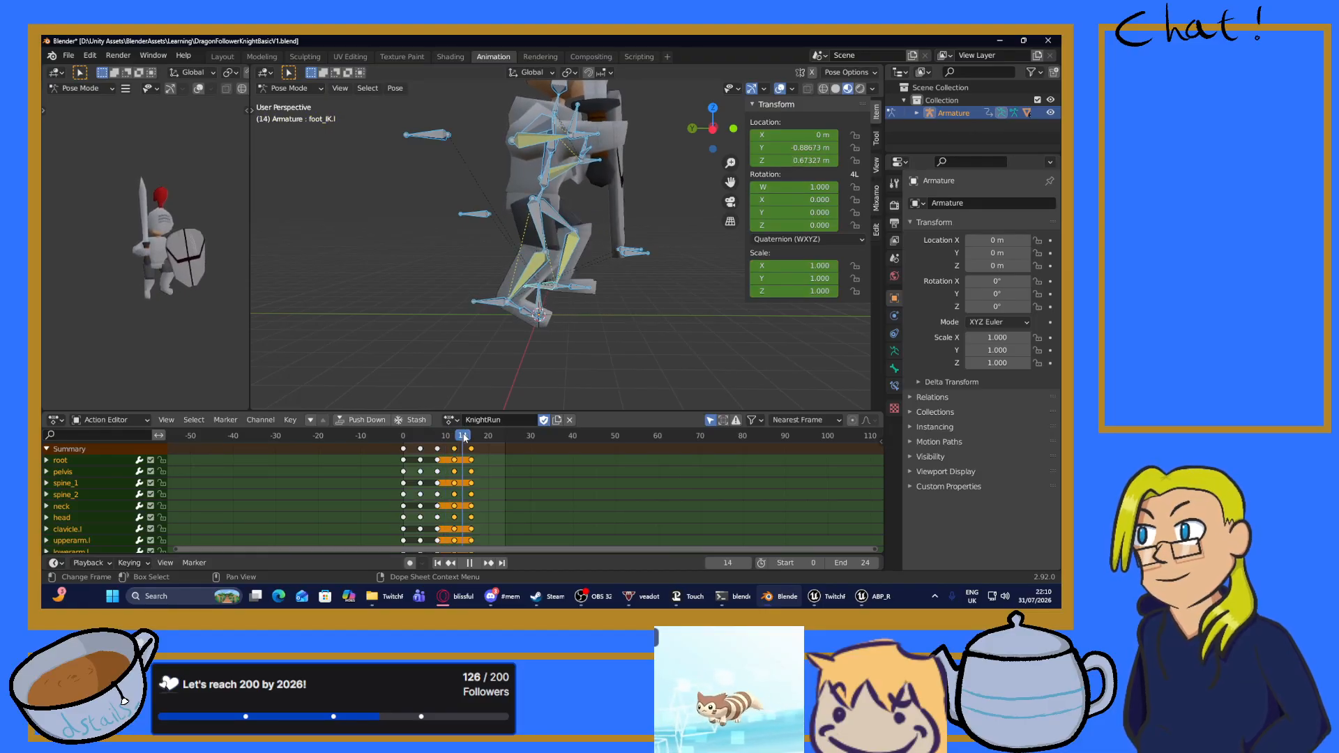
left_click_drag(454, 437, 454, 472)
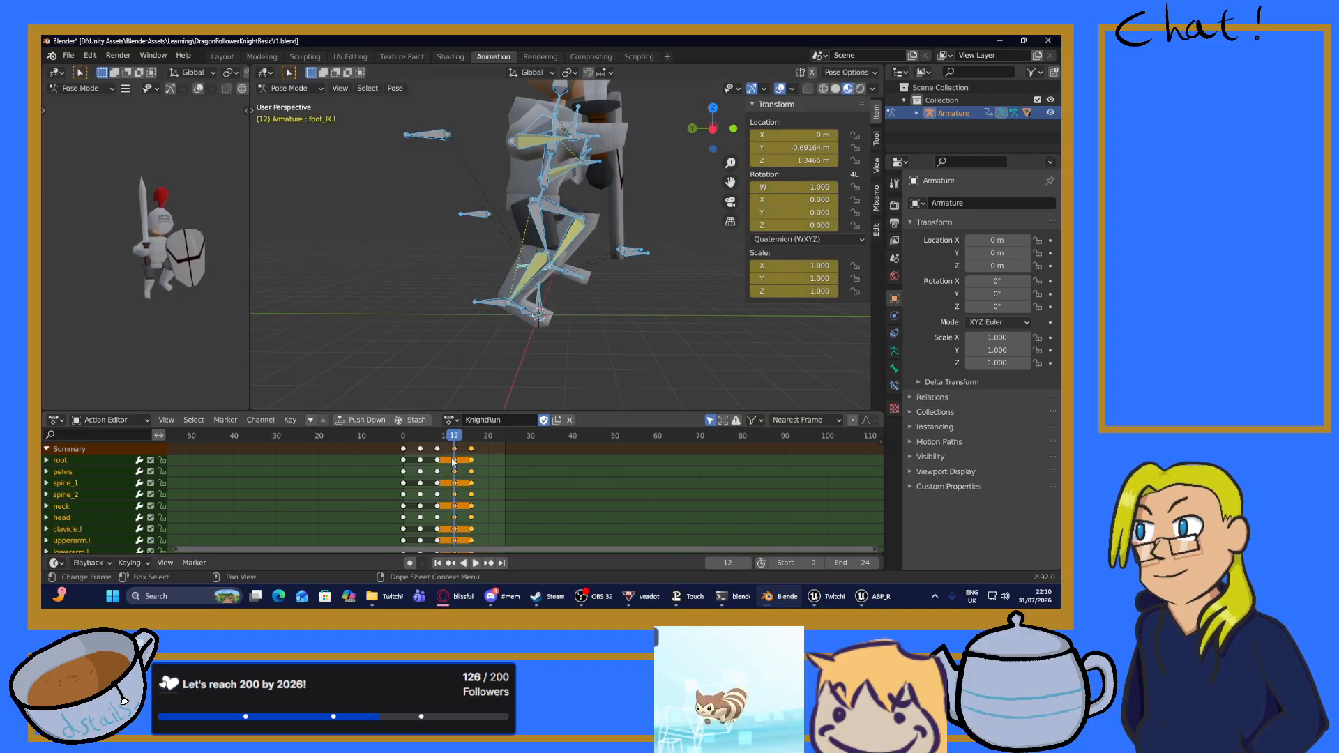
Try moving the foot_IK.r bone along global Y to a Y location of about 0.10 m at frame 11, and undo it.
left_click_drag(454, 442, 453, 449)
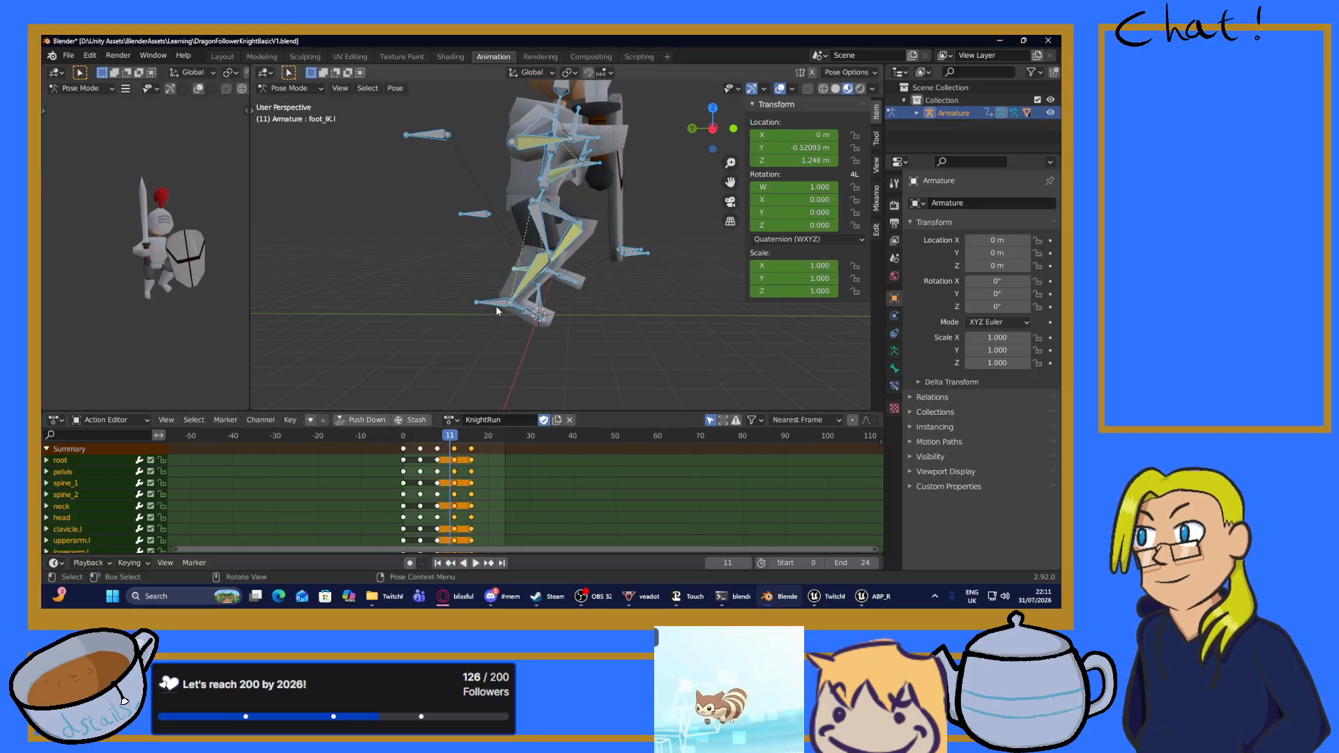
left_click(498, 304)
key("g")
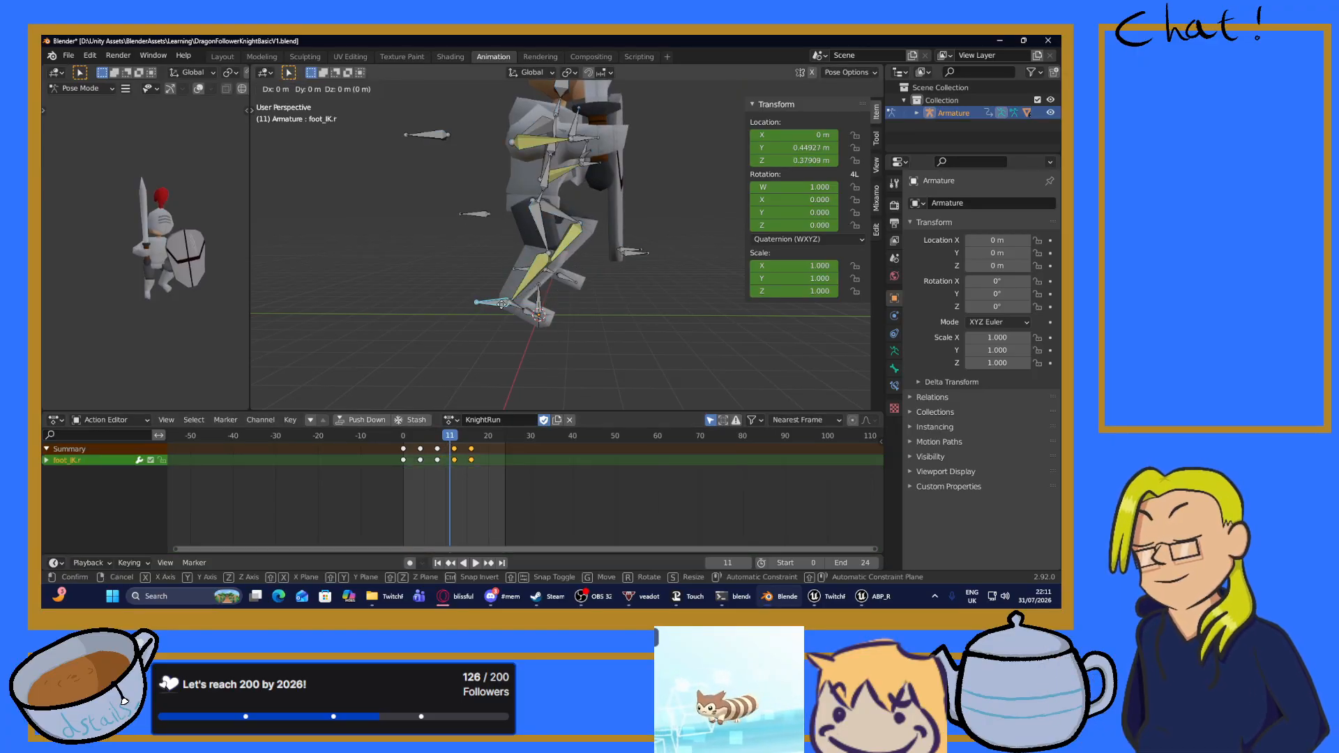
key("y")
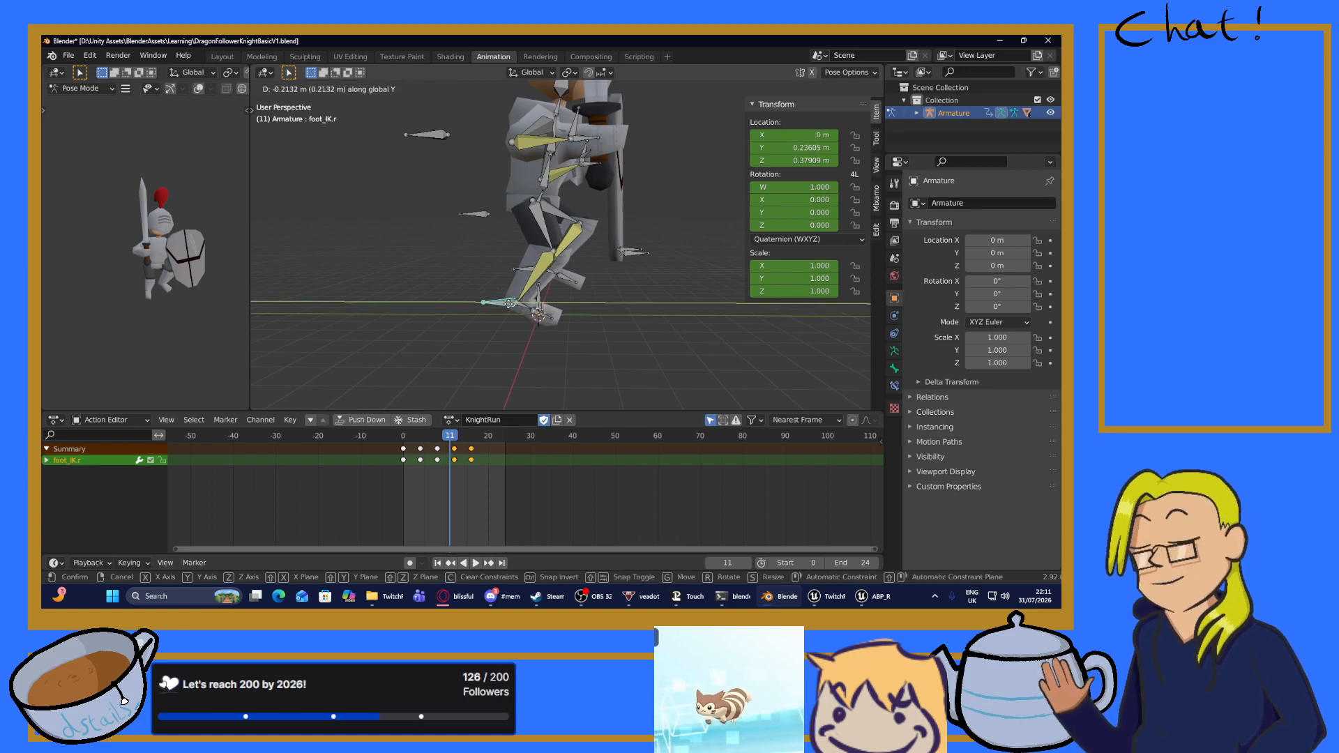
left_click(514, 305)
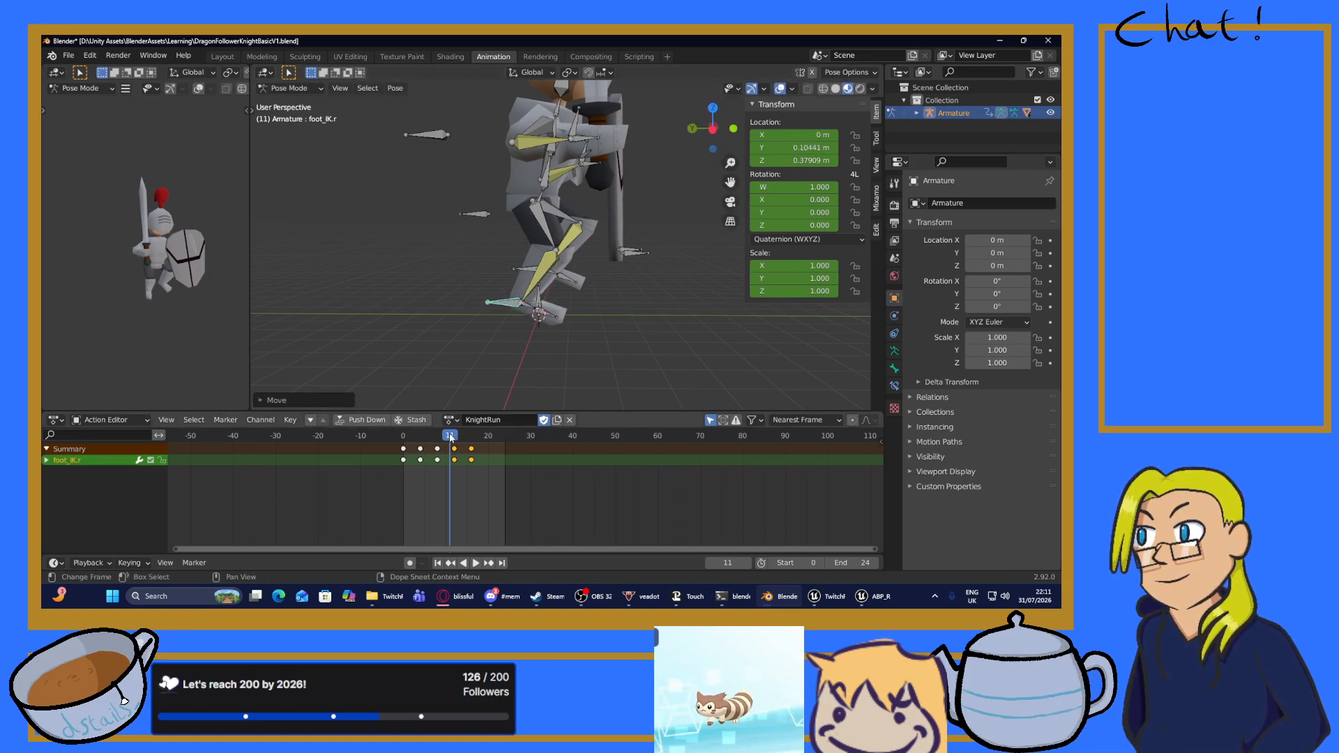
key("ctrl+z")
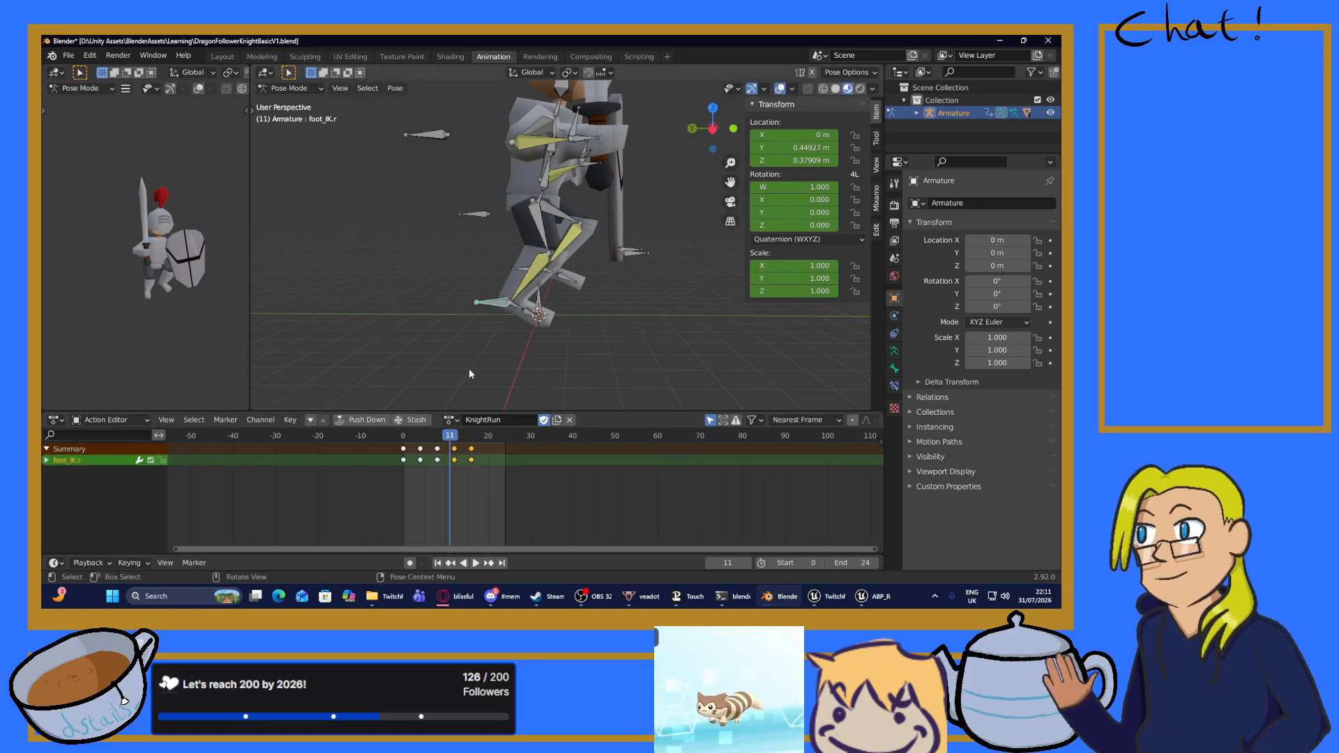
Move the foot_IK.r bone at frame 12 to a Y location of about 0.10 m and a Z location of about 0.07 m.
key("space")
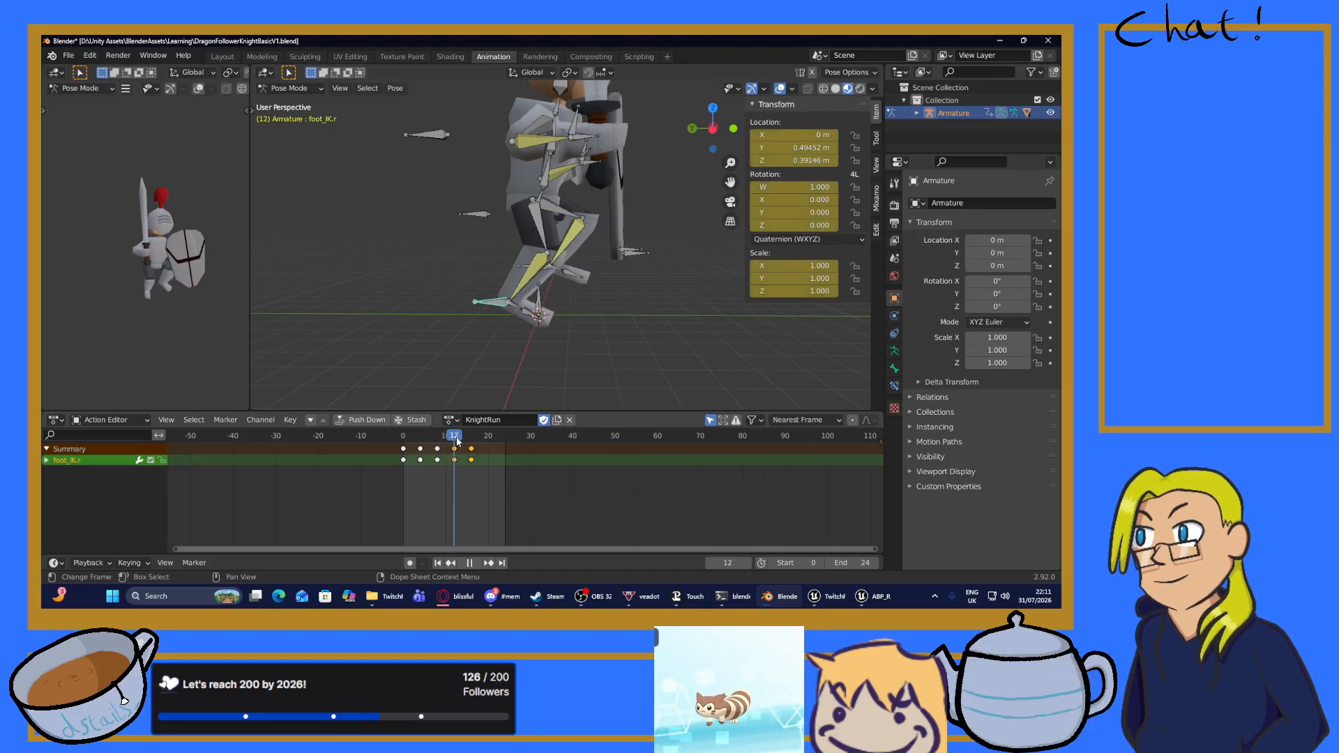
key("space")
key("g")
key("y")
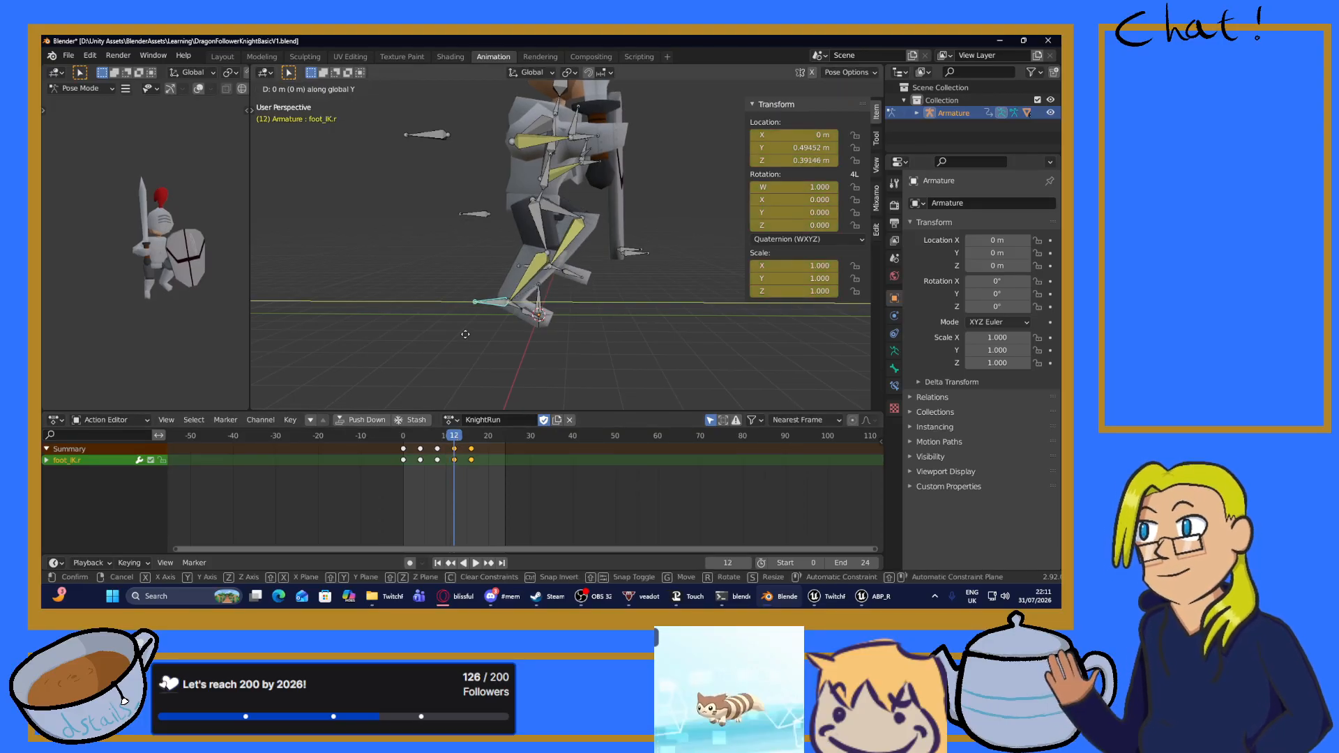
left_click(478, 336)
key("g")
key("z")
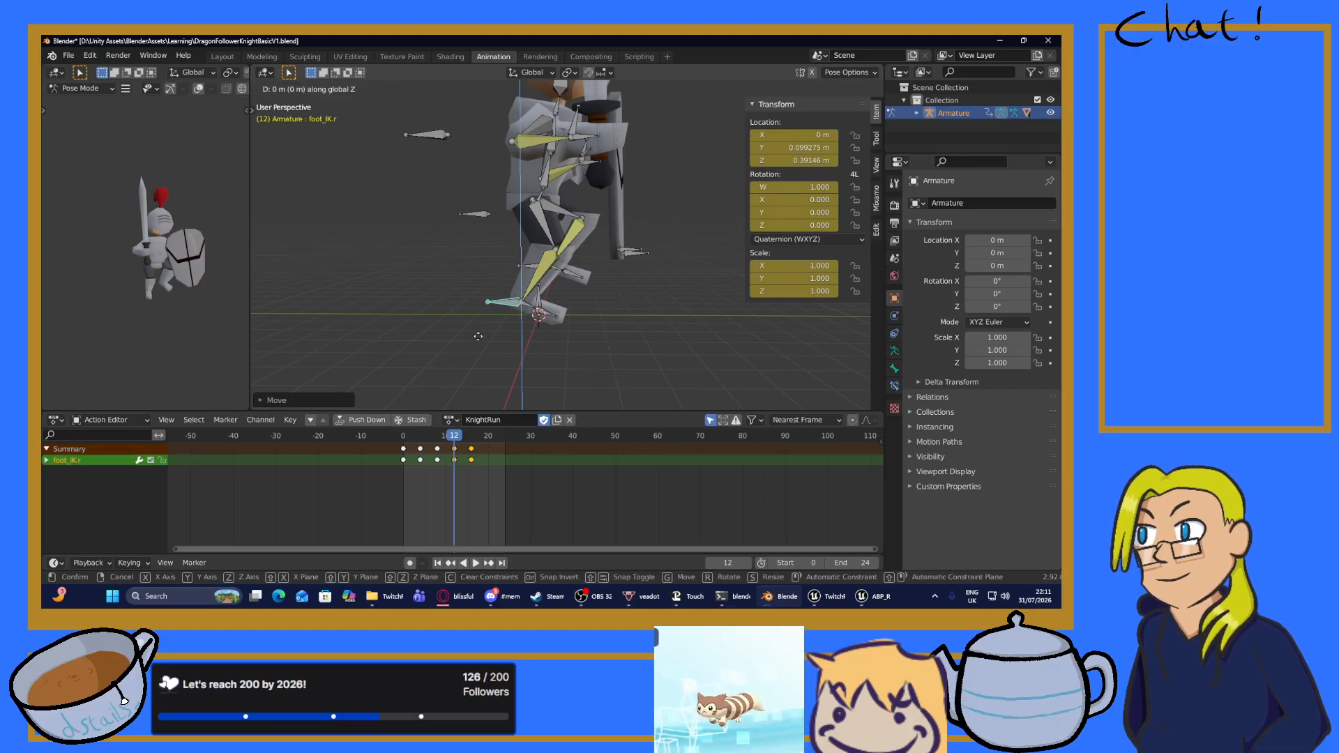
left_click(480, 347)
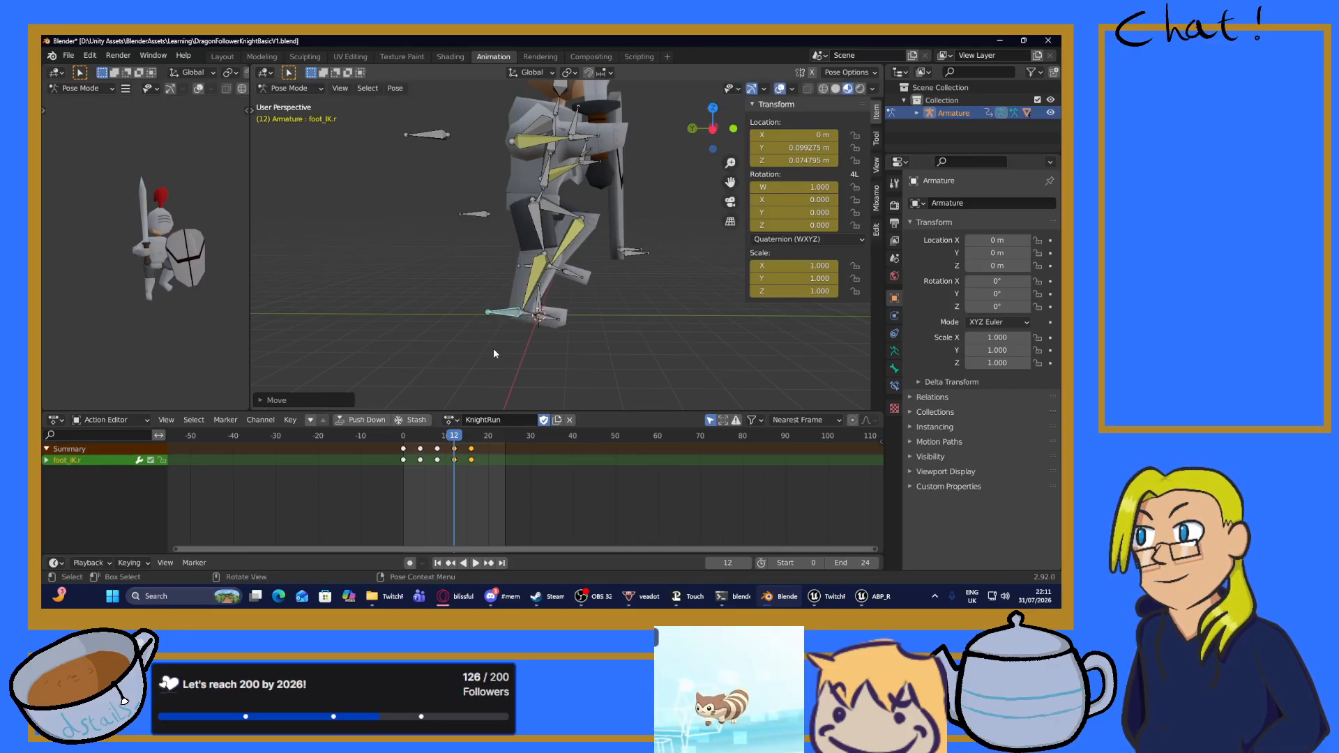
left_click(461, 353)
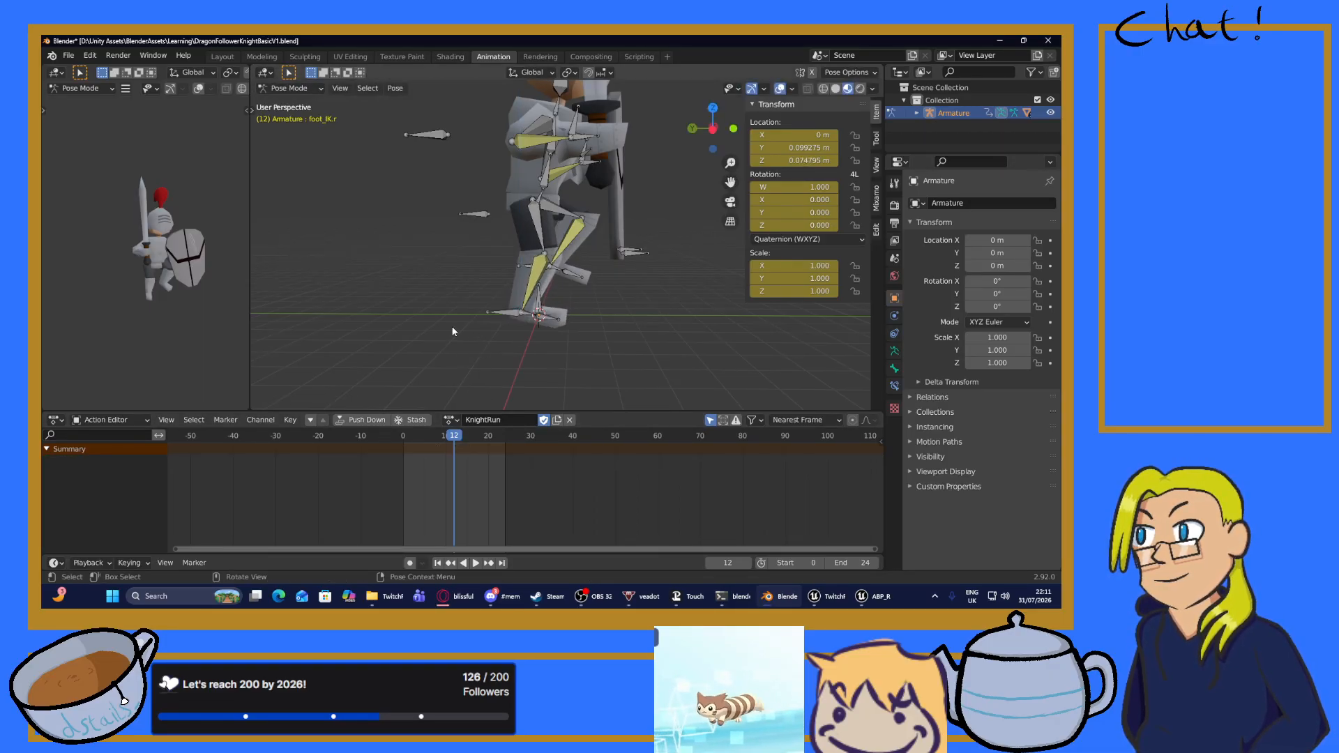
Save the file and store the adjusted right foot by keying Location, Rotation & Scale of all bones at frame 12.
key("ctrl+s")
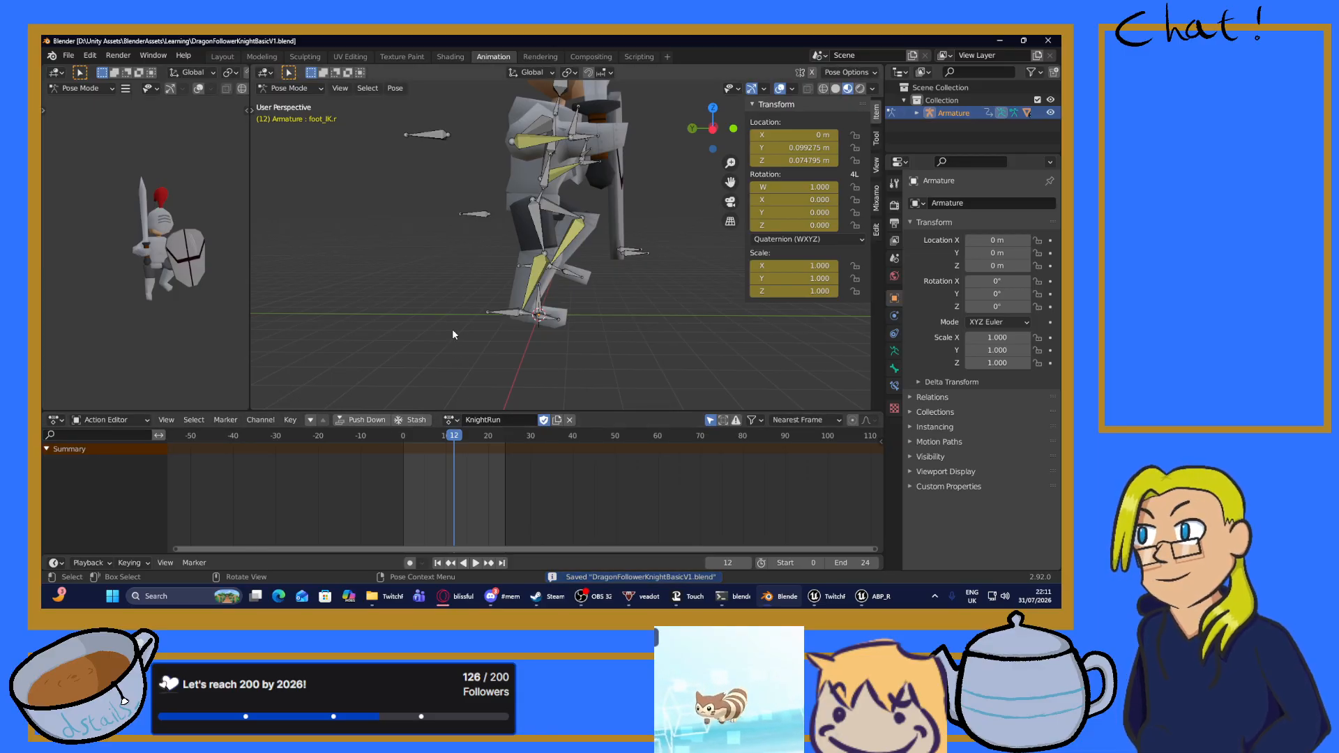
key("a")
key("i")
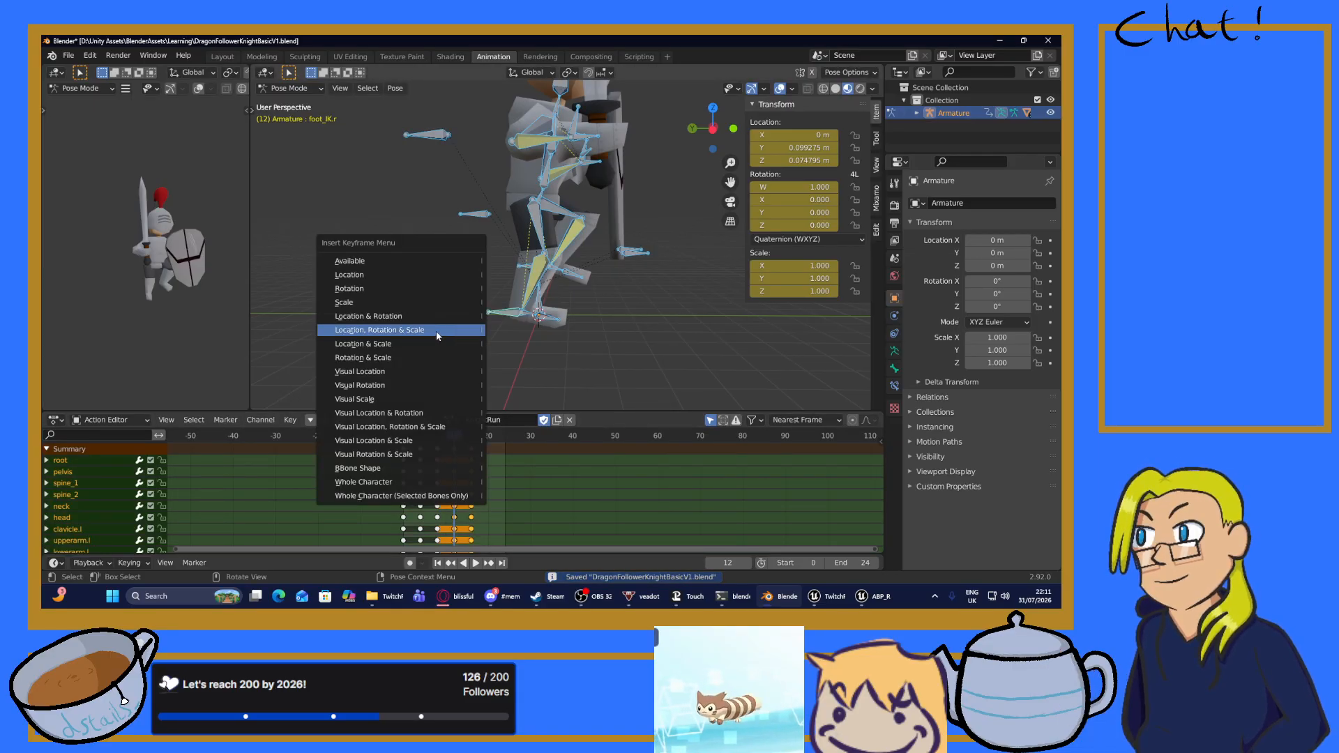
left_click(437, 330)
key("space")
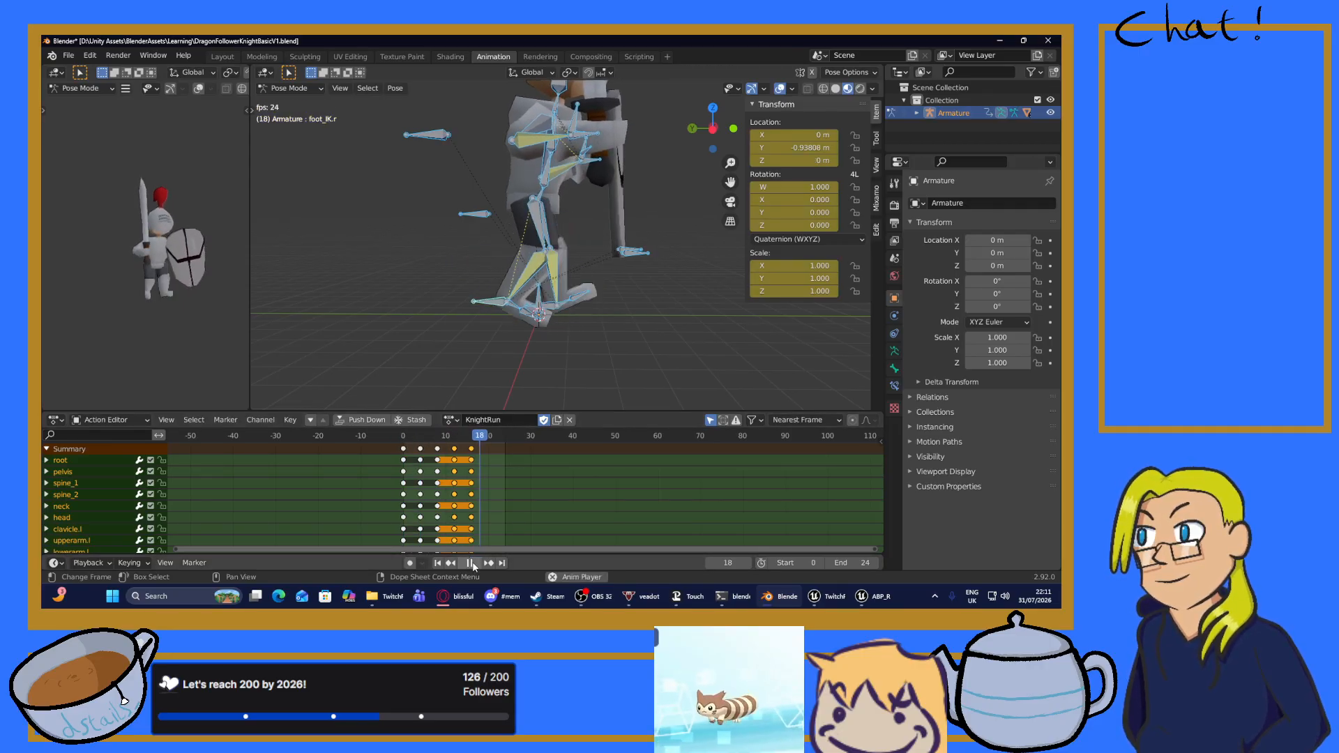
key("space")
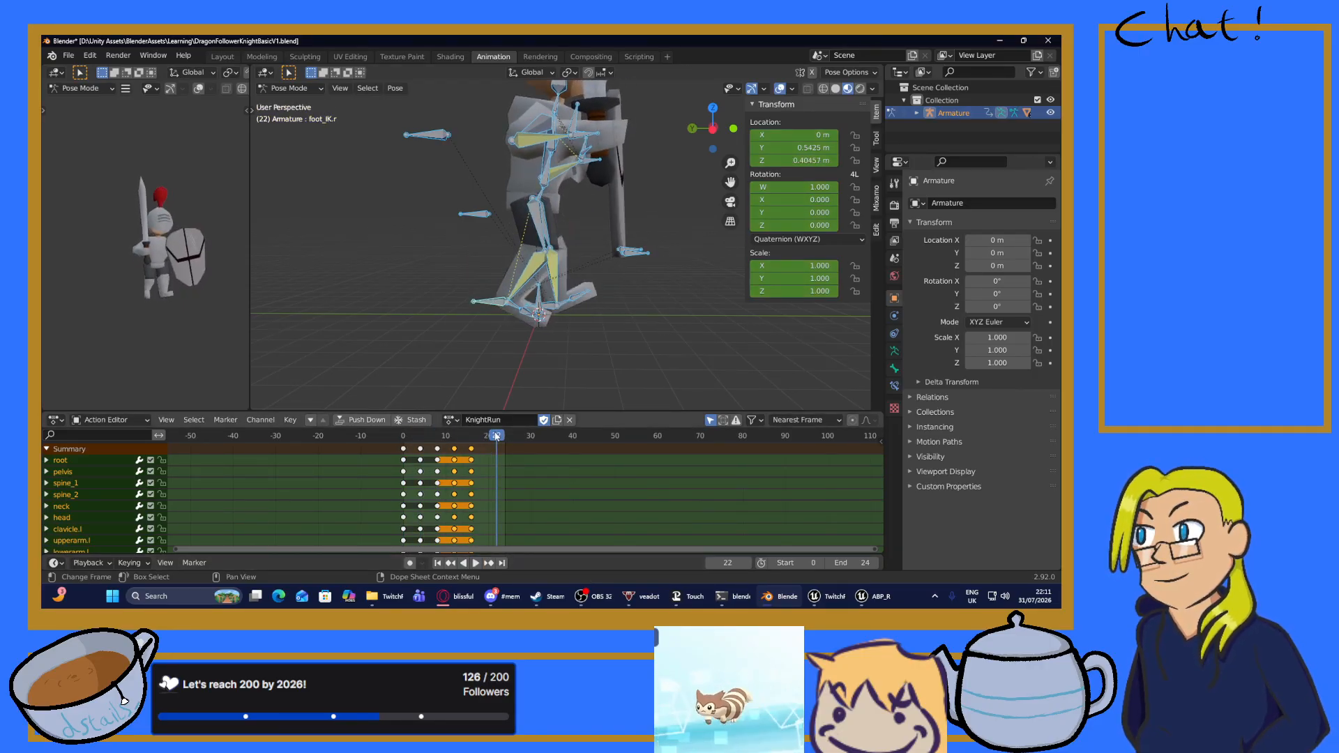
key("space")
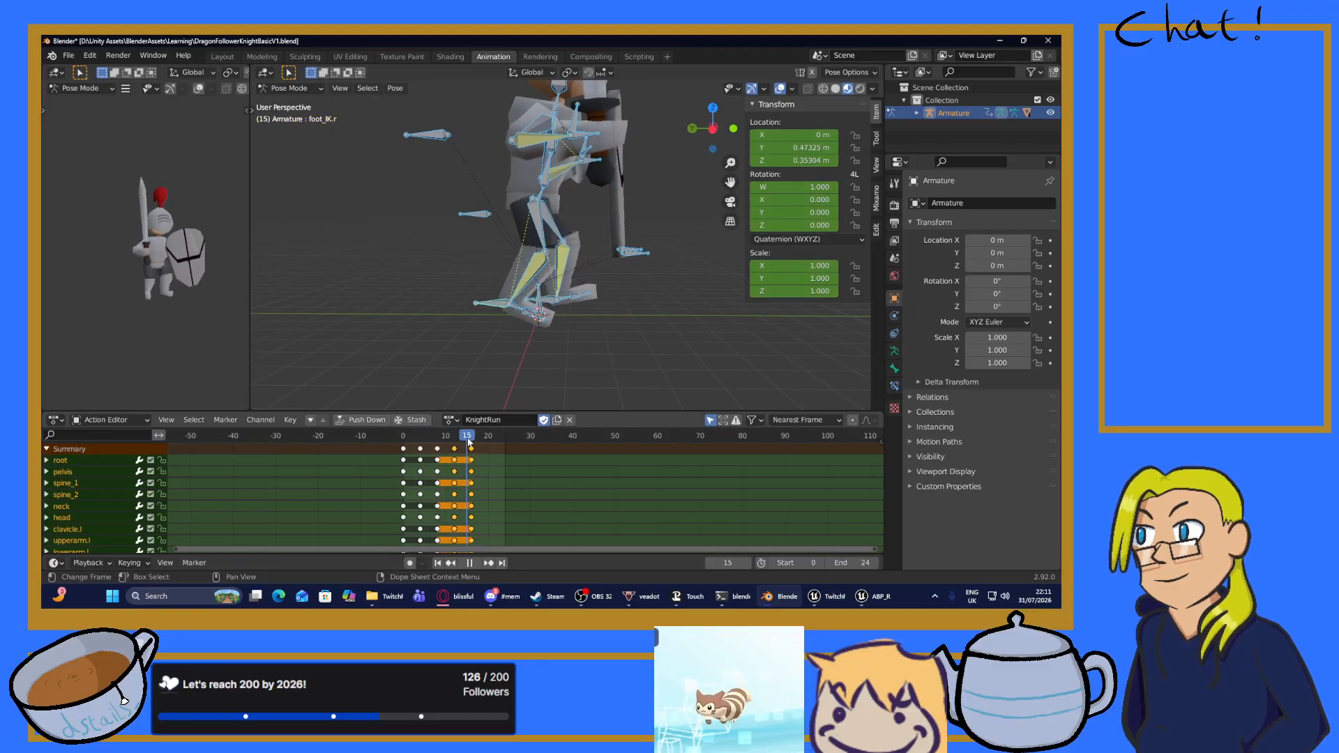
Copy the keyframes of all bones at frame 0 of the KnightRun action.
left_click_drag(469, 441, 403, 461)
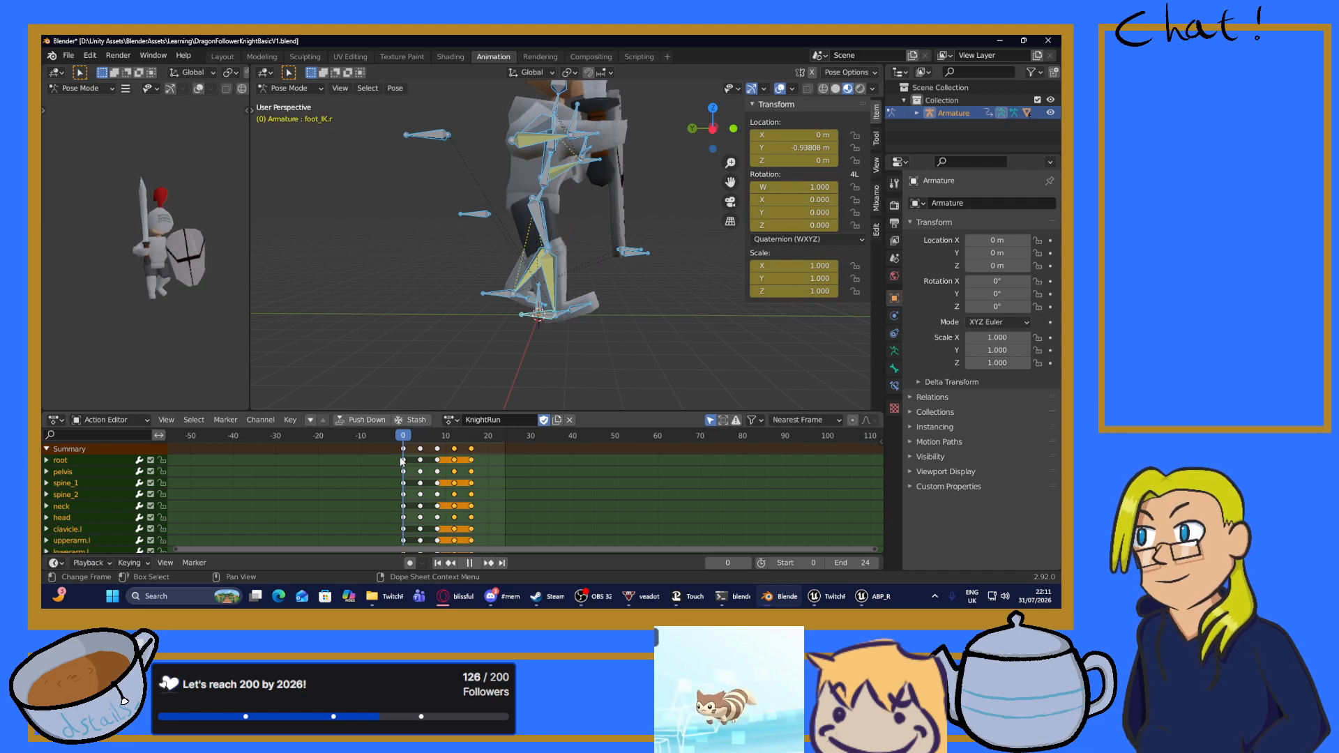
left_click(404, 449)
right_click(404, 449)
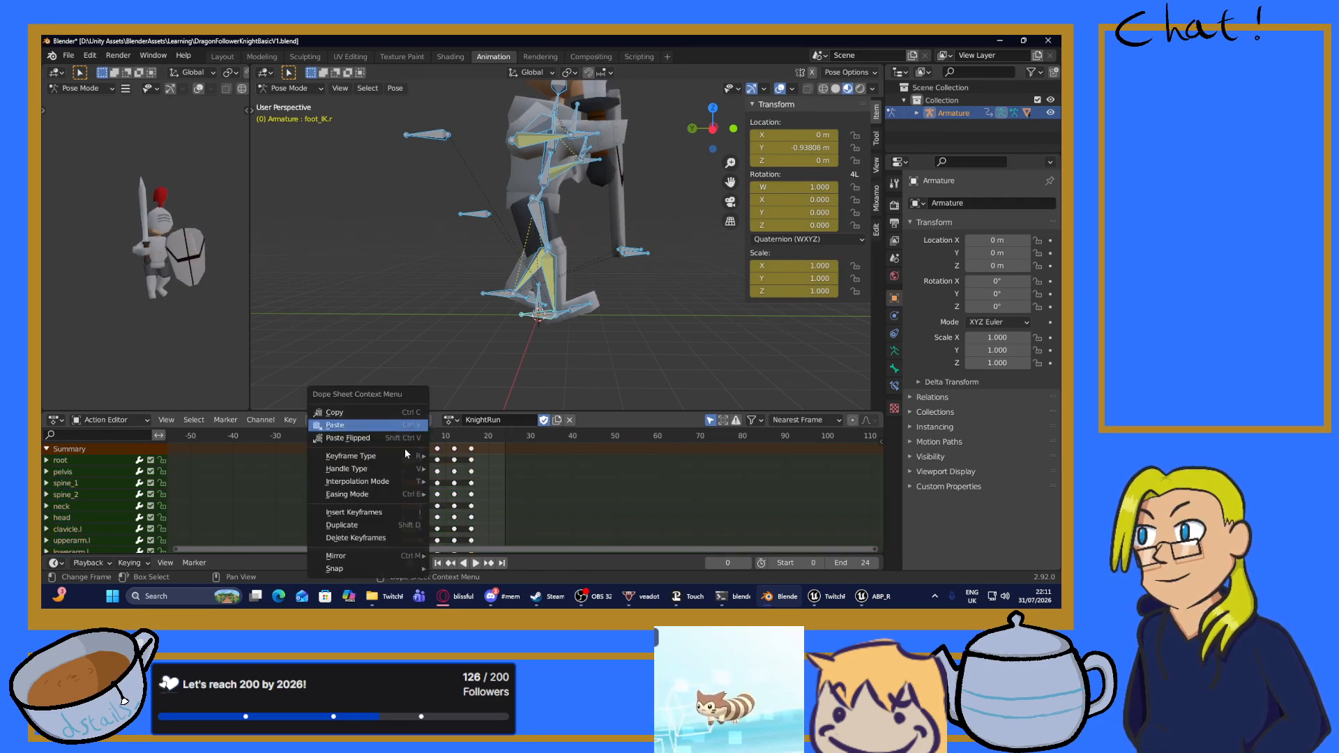
left_click(338, 412)
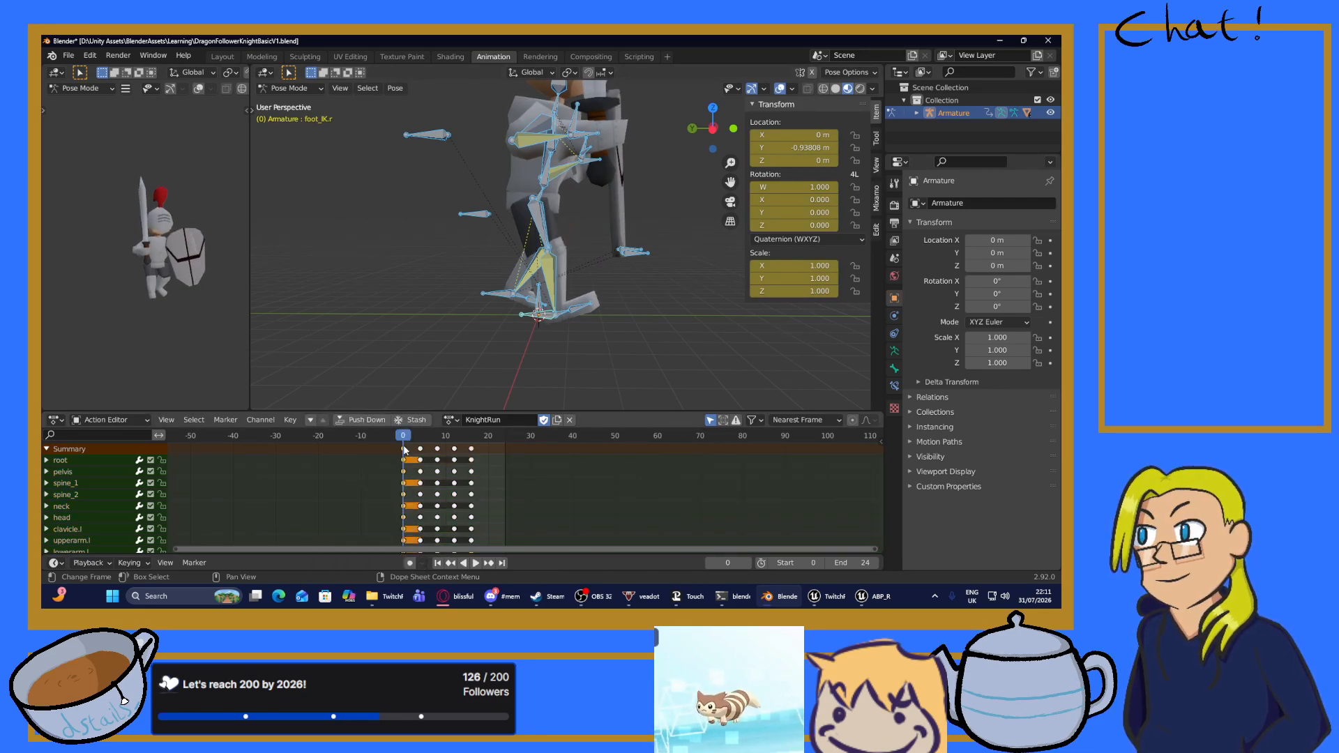
Paste the copied keyframes unflipped at frame 30 and move them to frame 32.
left_click_drag(401, 444, 482, 465)
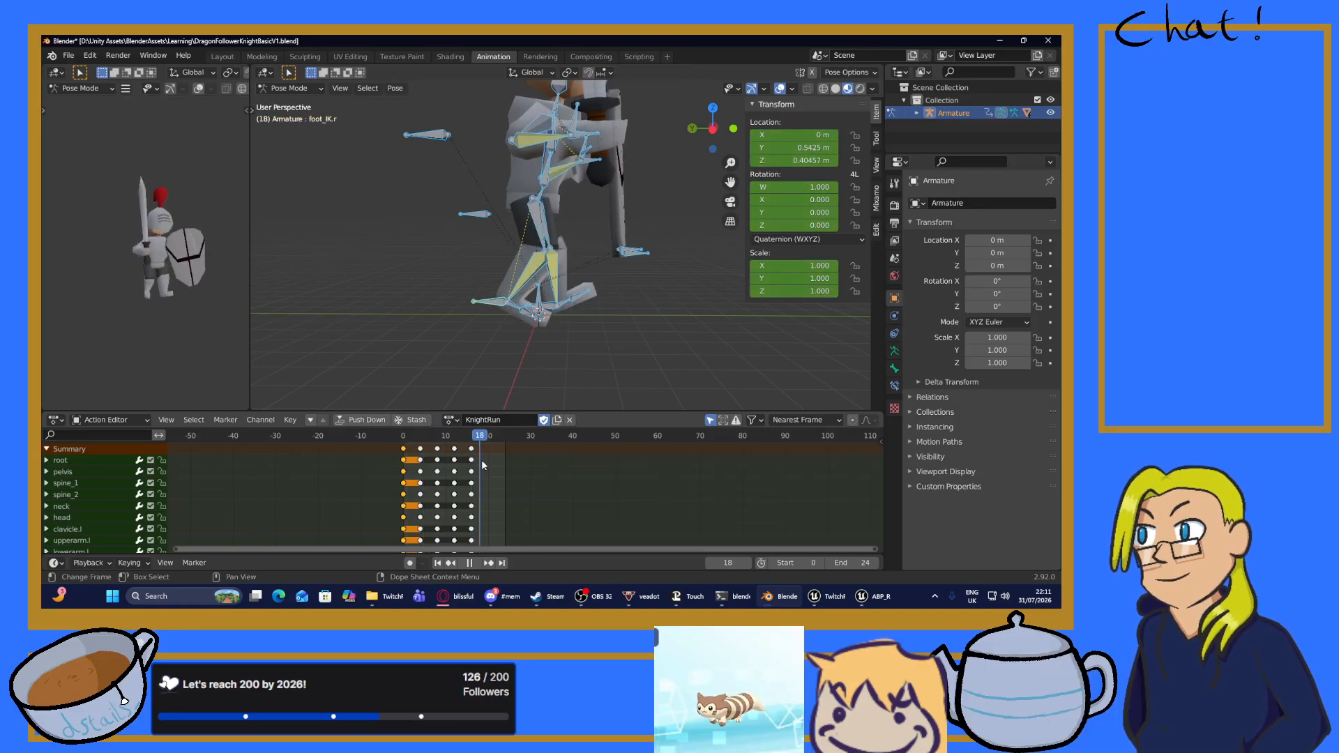
right_click(530, 458)
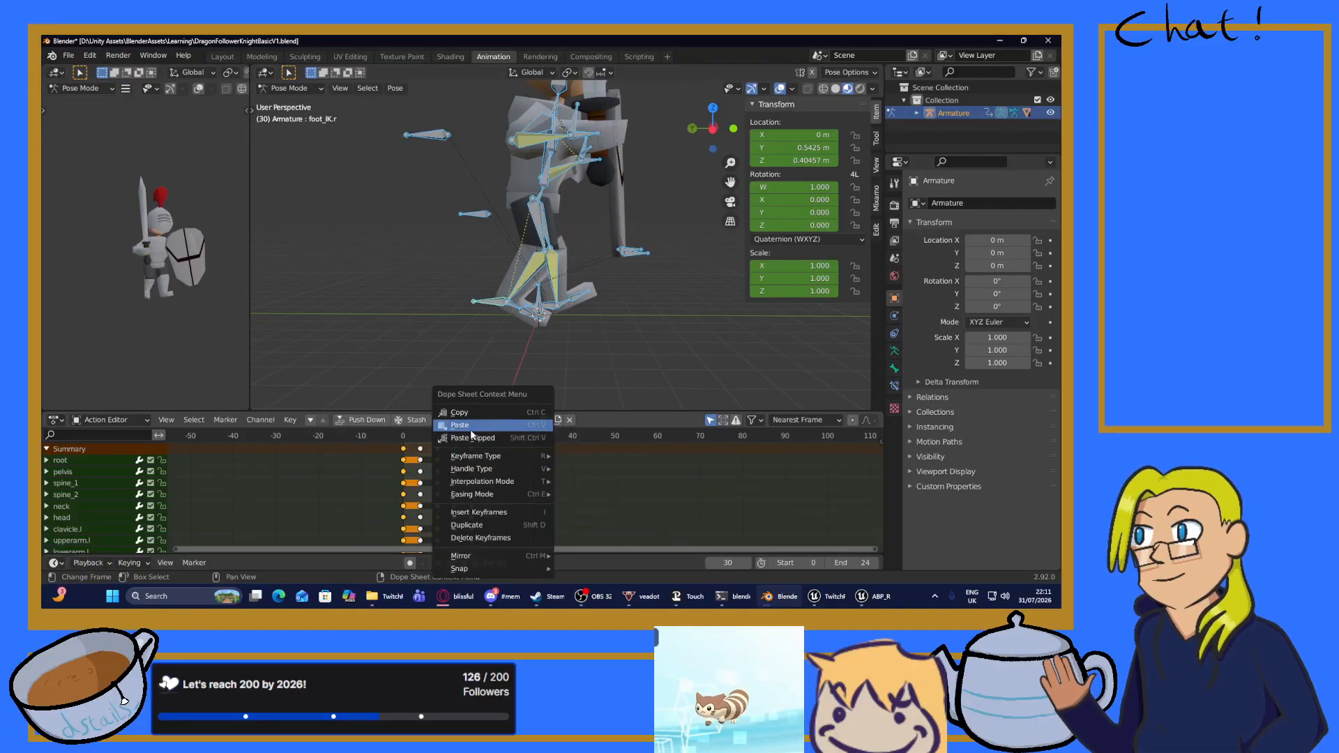
left_click(491, 437)
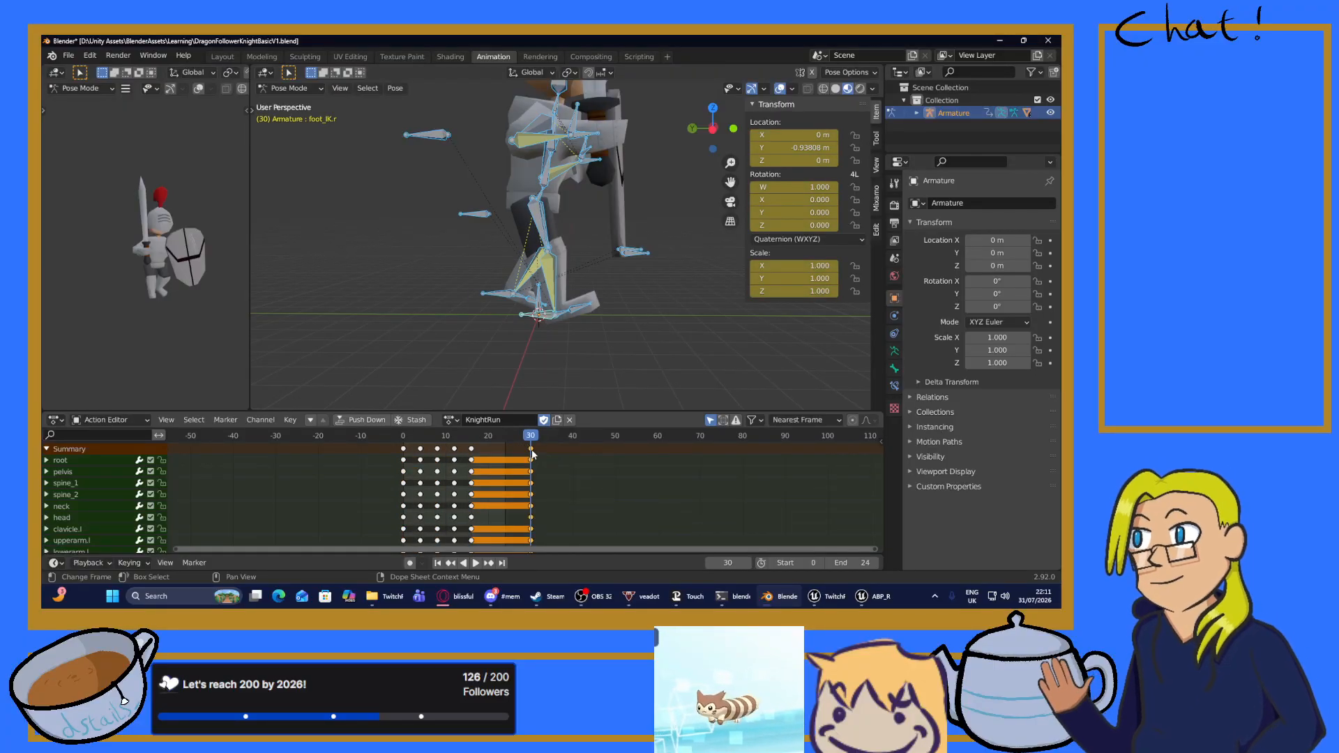
key("g")
left_click(541, 449)
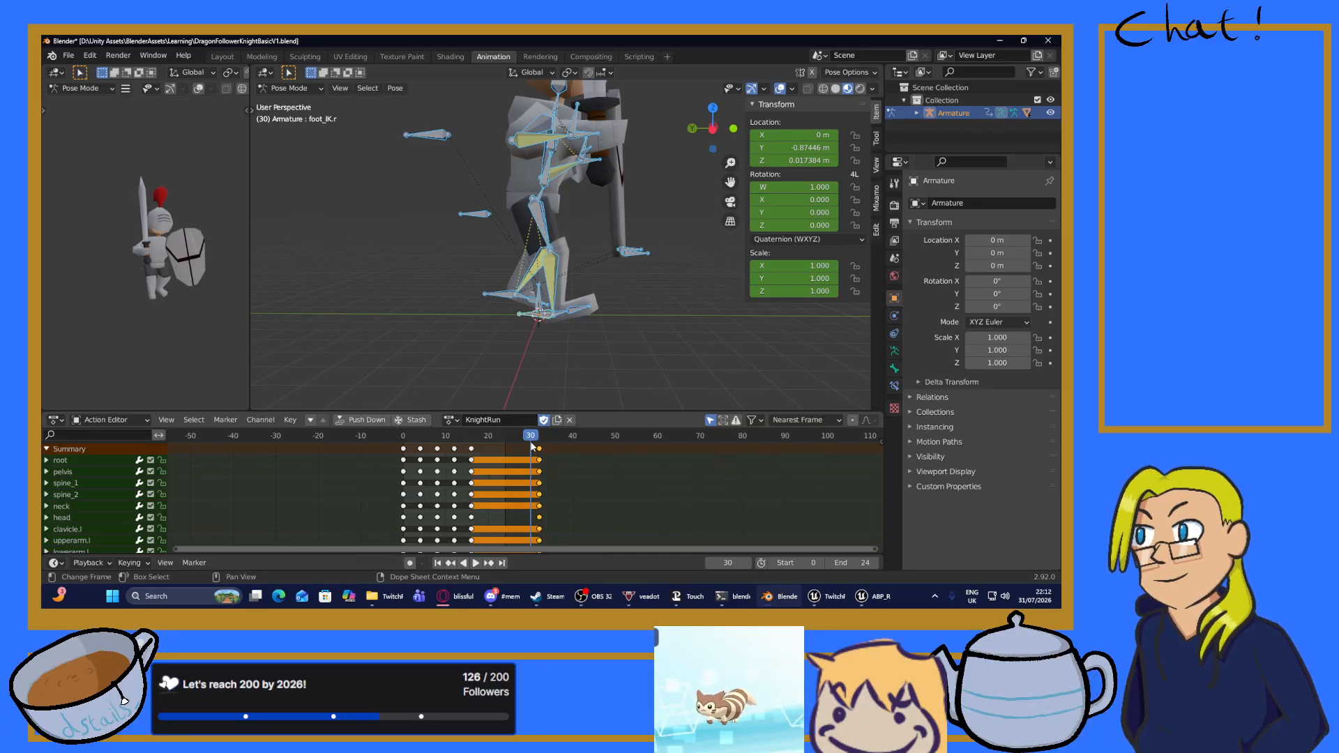
Copy the keyframes of all bones at frame 4.
key("space")
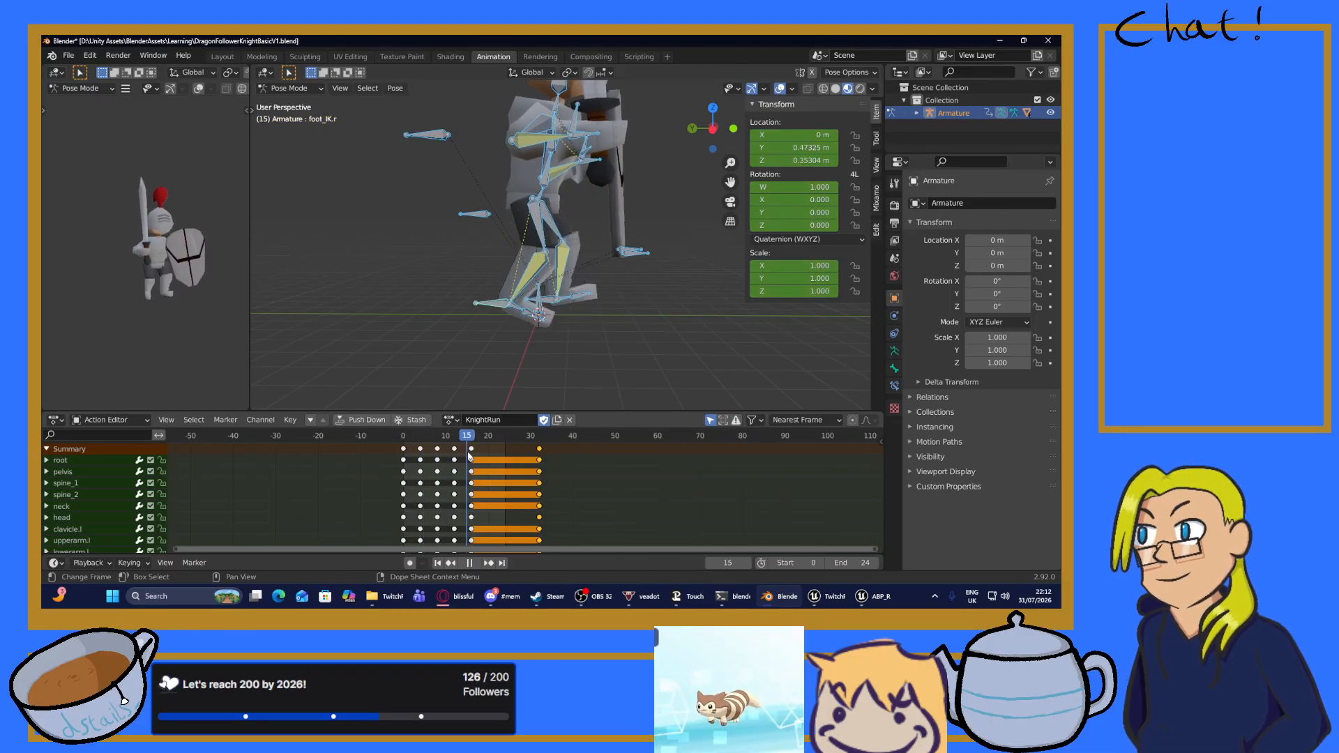
left_click_drag(459, 457, 421, 479)
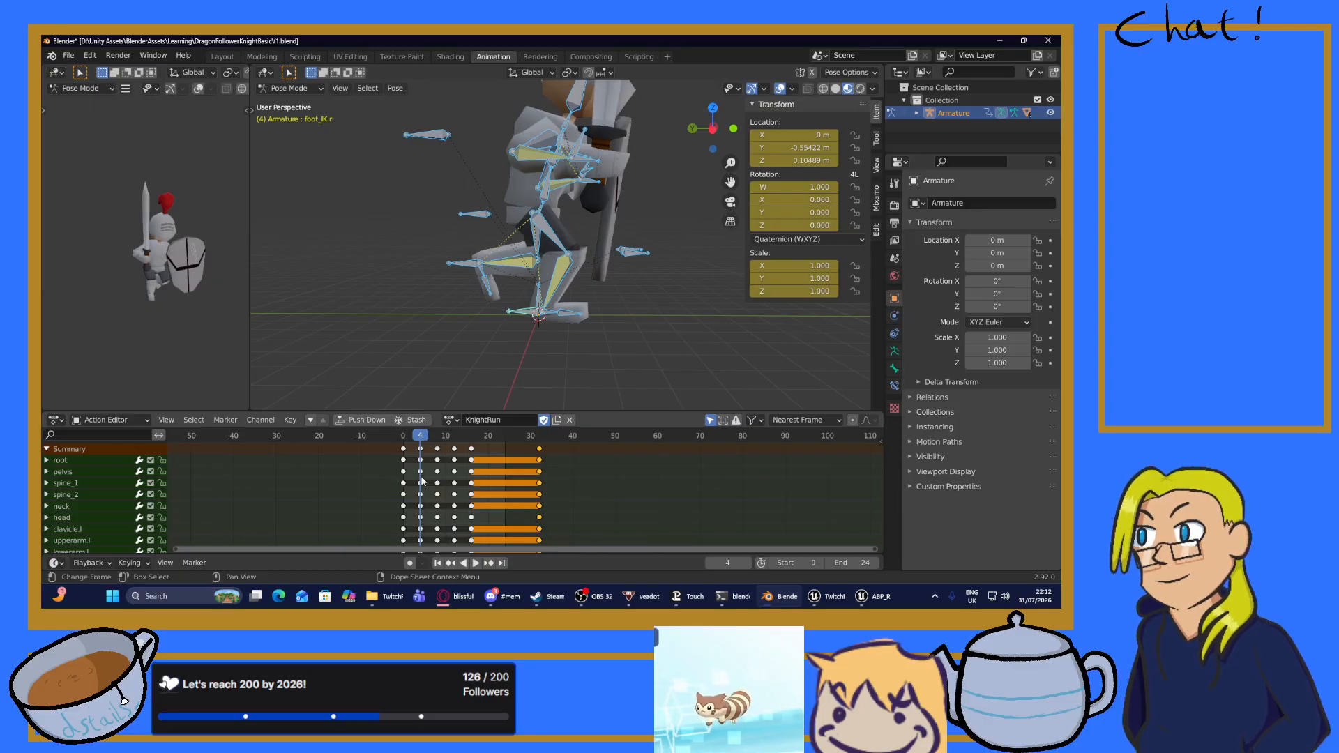
left_click(421, 449)
right_click(421, 451)
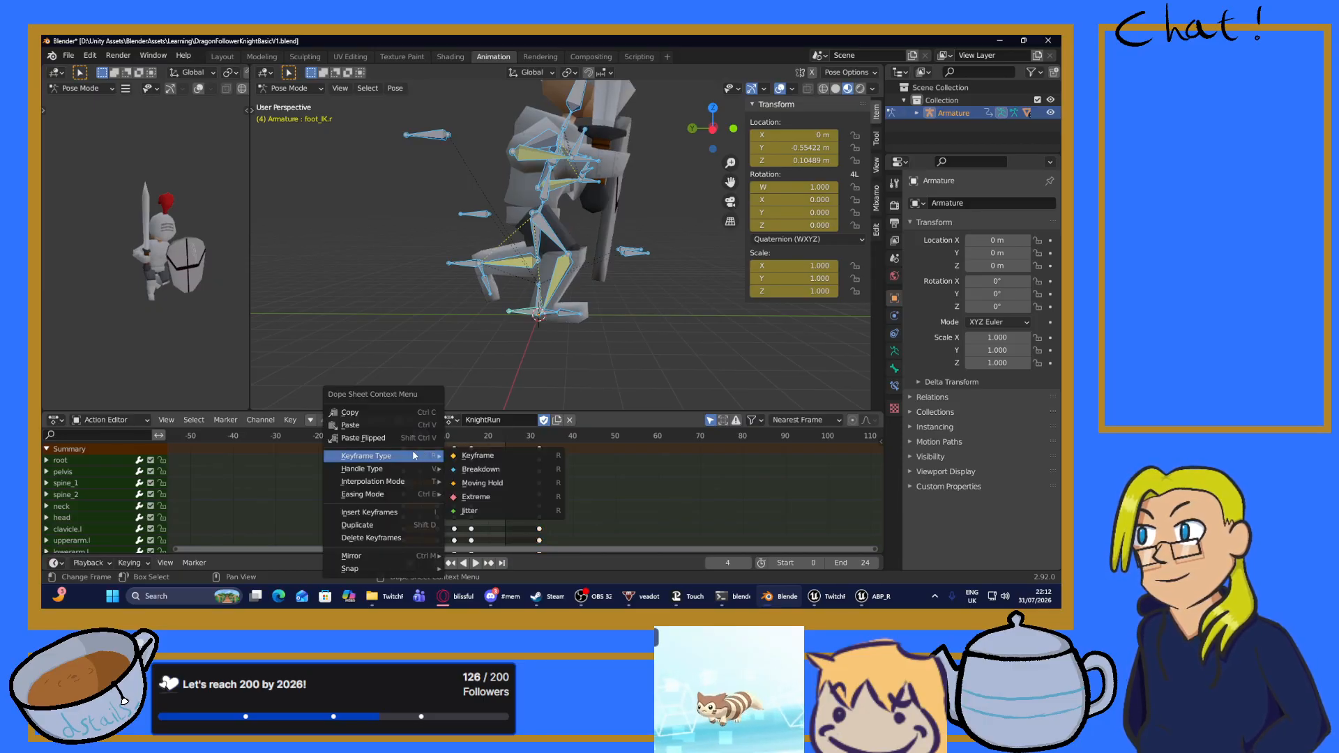
left_click(357, 414)
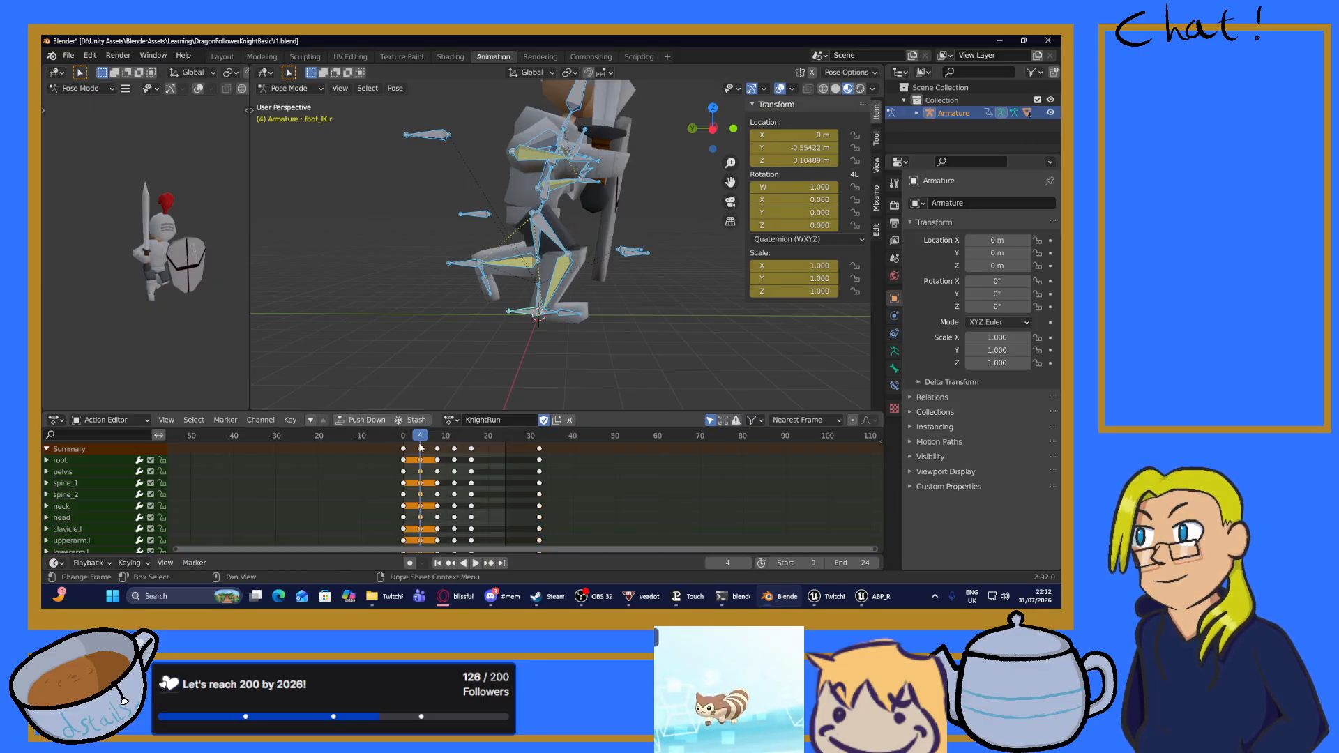
Paste the copied pose flipped at frame 20 and insert Location, Rotation & Scale keyframes there for all bones.
key("space")
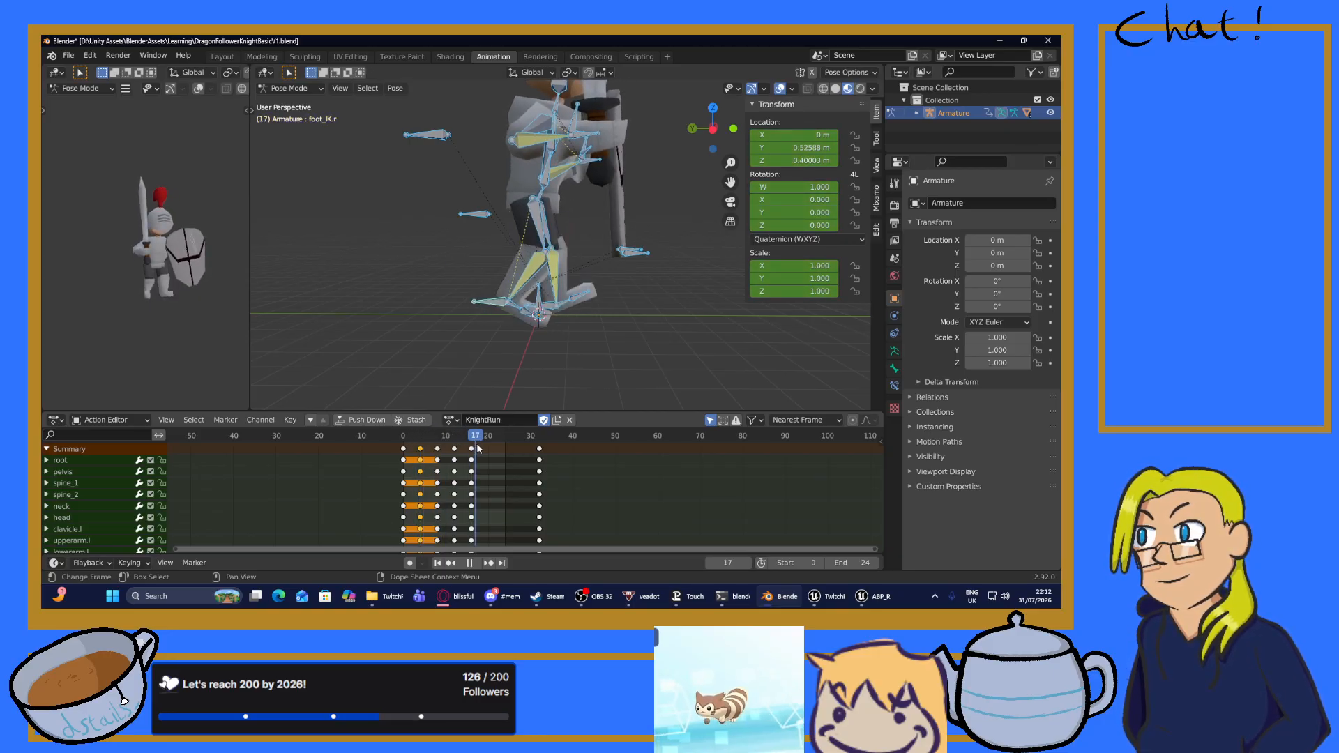
key("space")
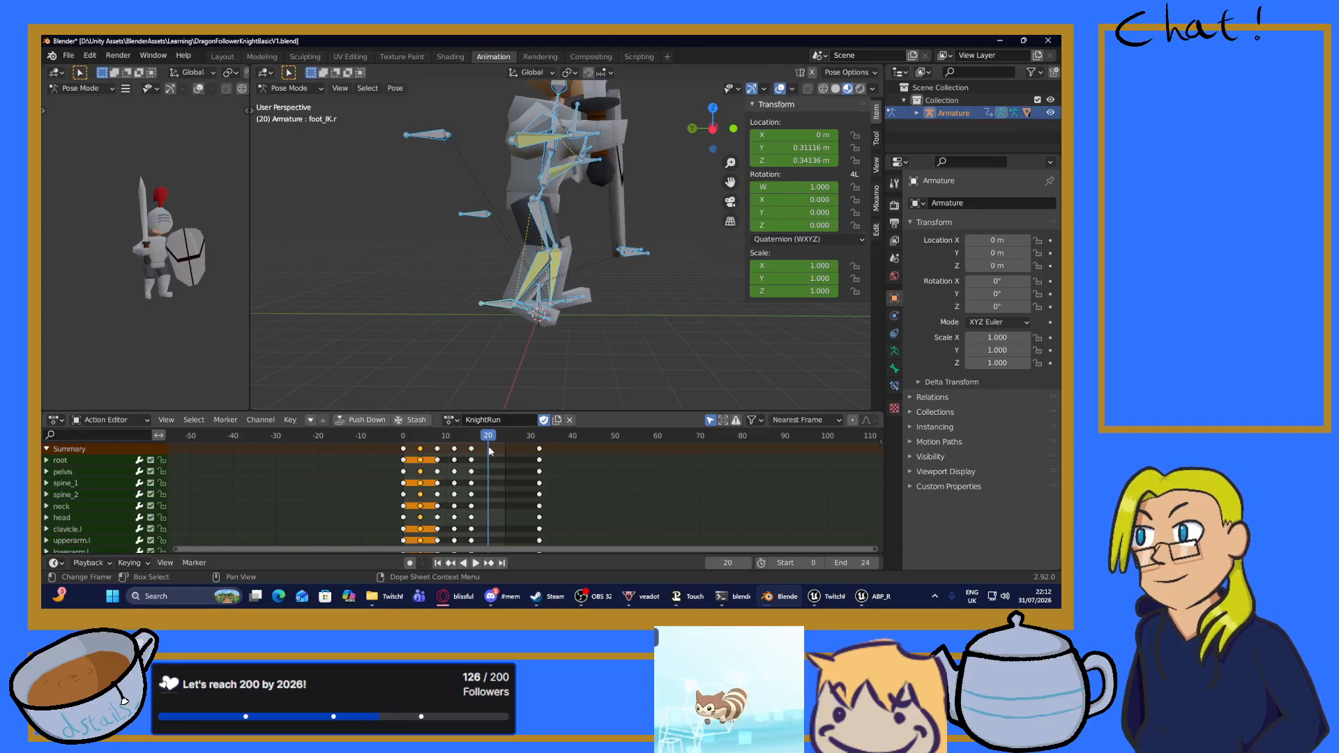
right_click(488, 445)
left_click(448, 439)
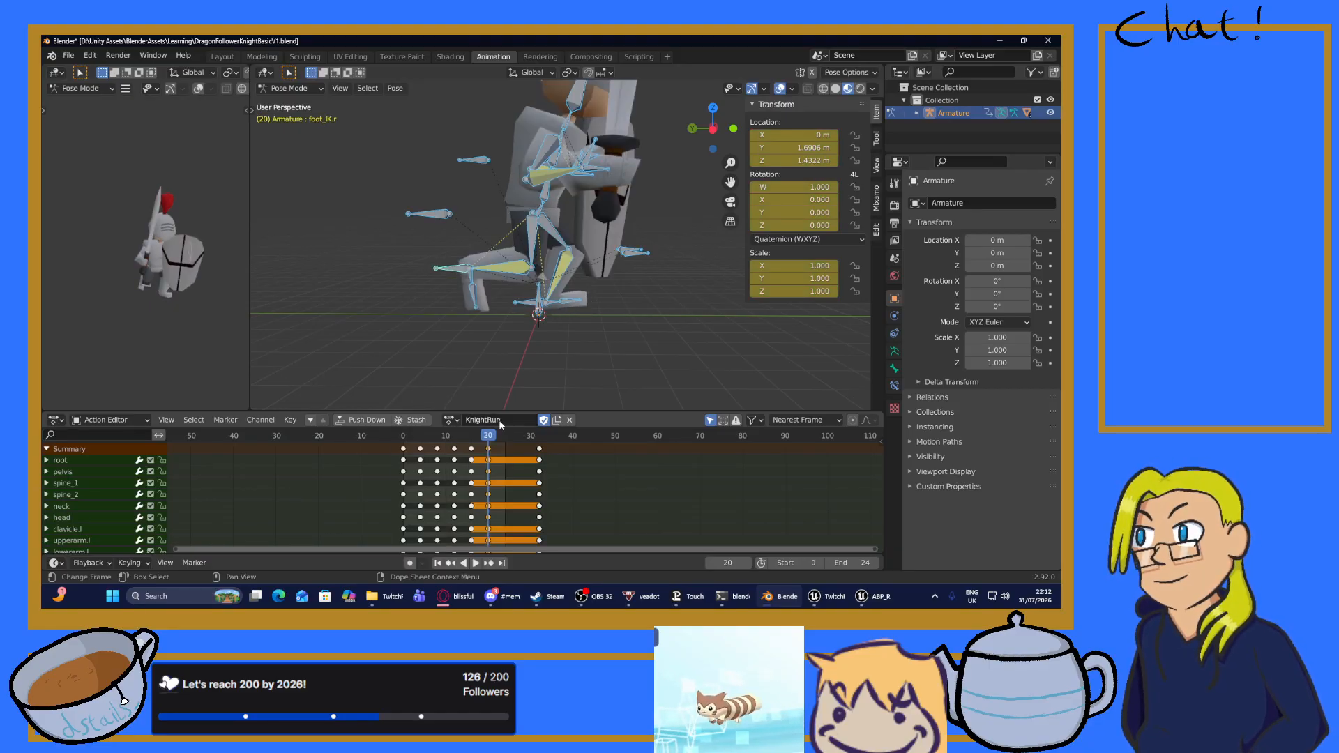
left_click(516, 361)
key("a")
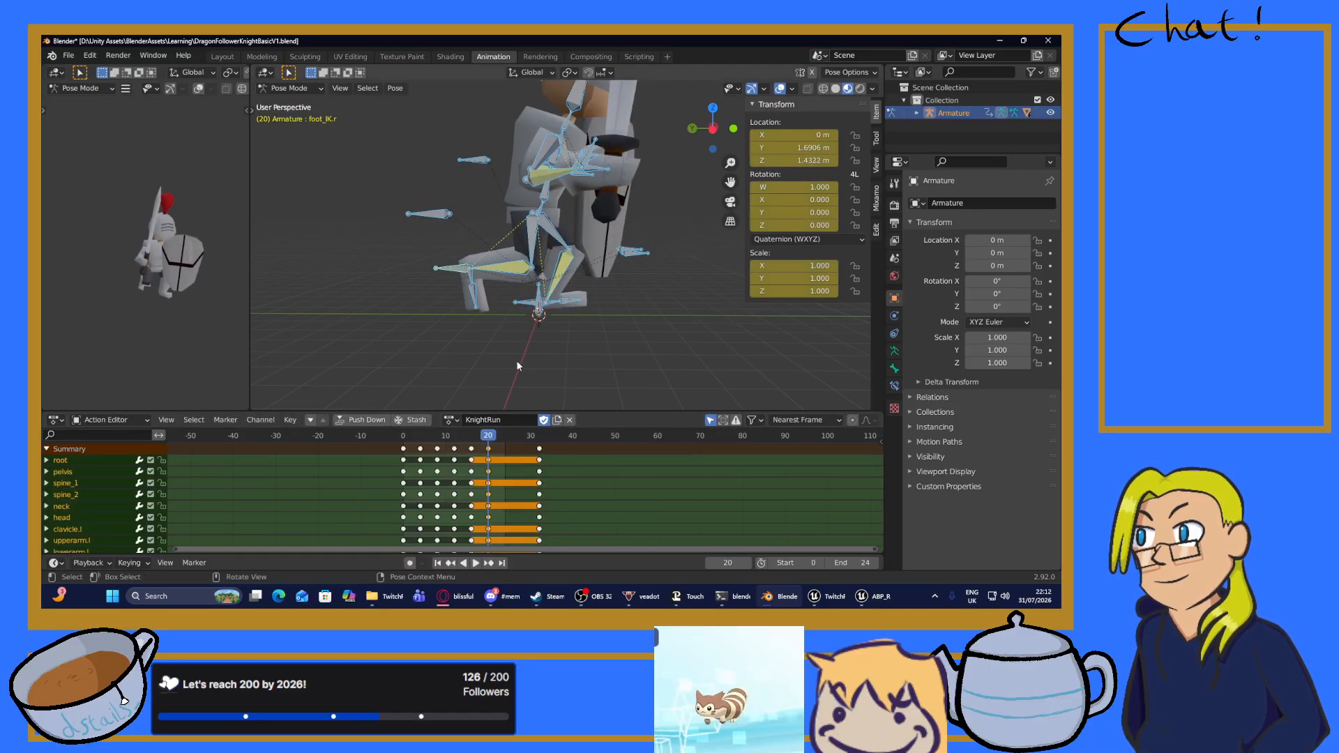
key("i")
left_click(441, 361)
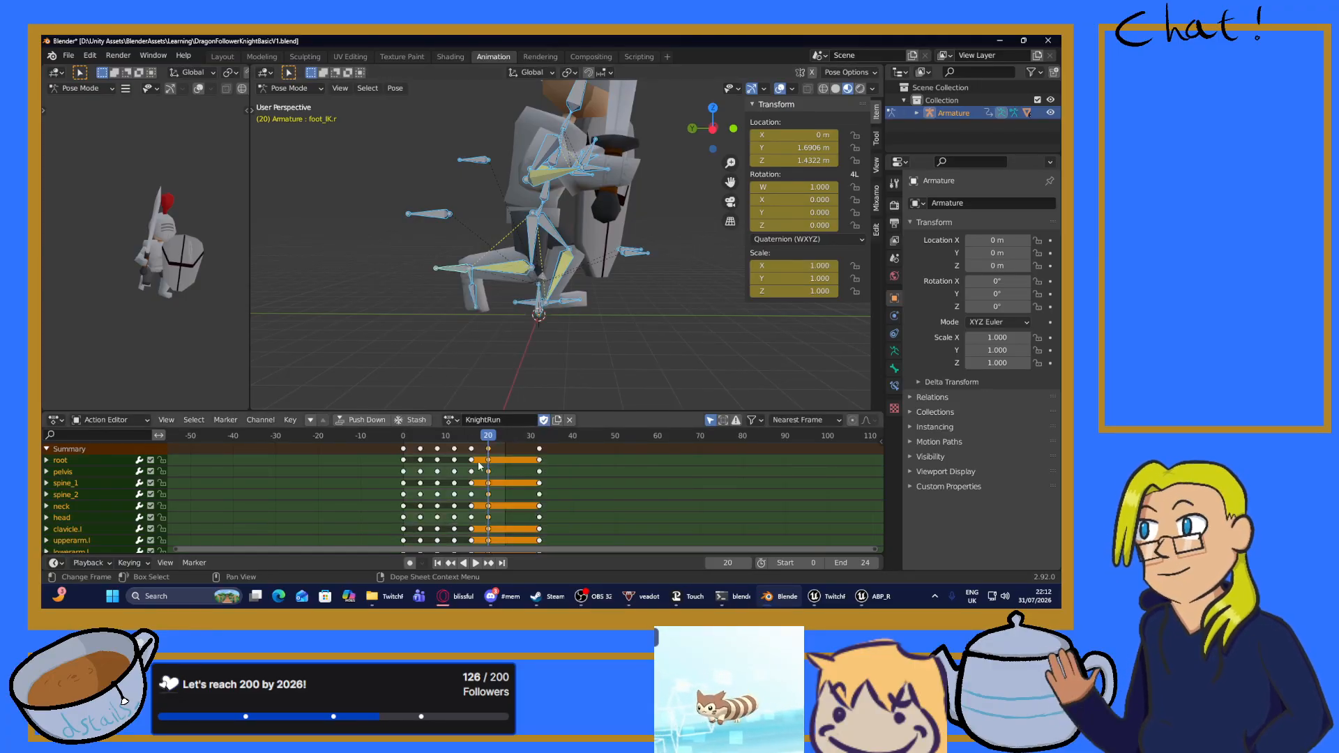
Copy the keyframes of all bones at frame 8.
key("space")
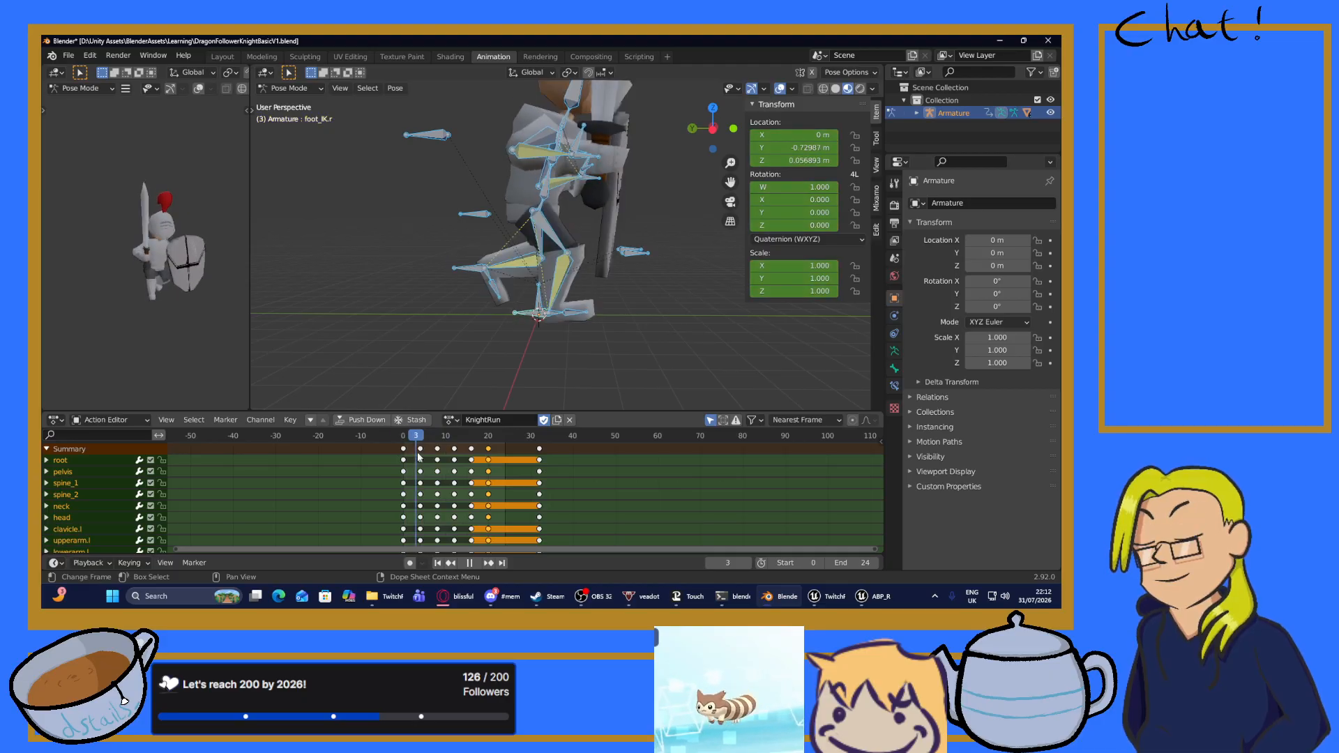
key("space")
left_click_drag(418, 453, 436, 449)
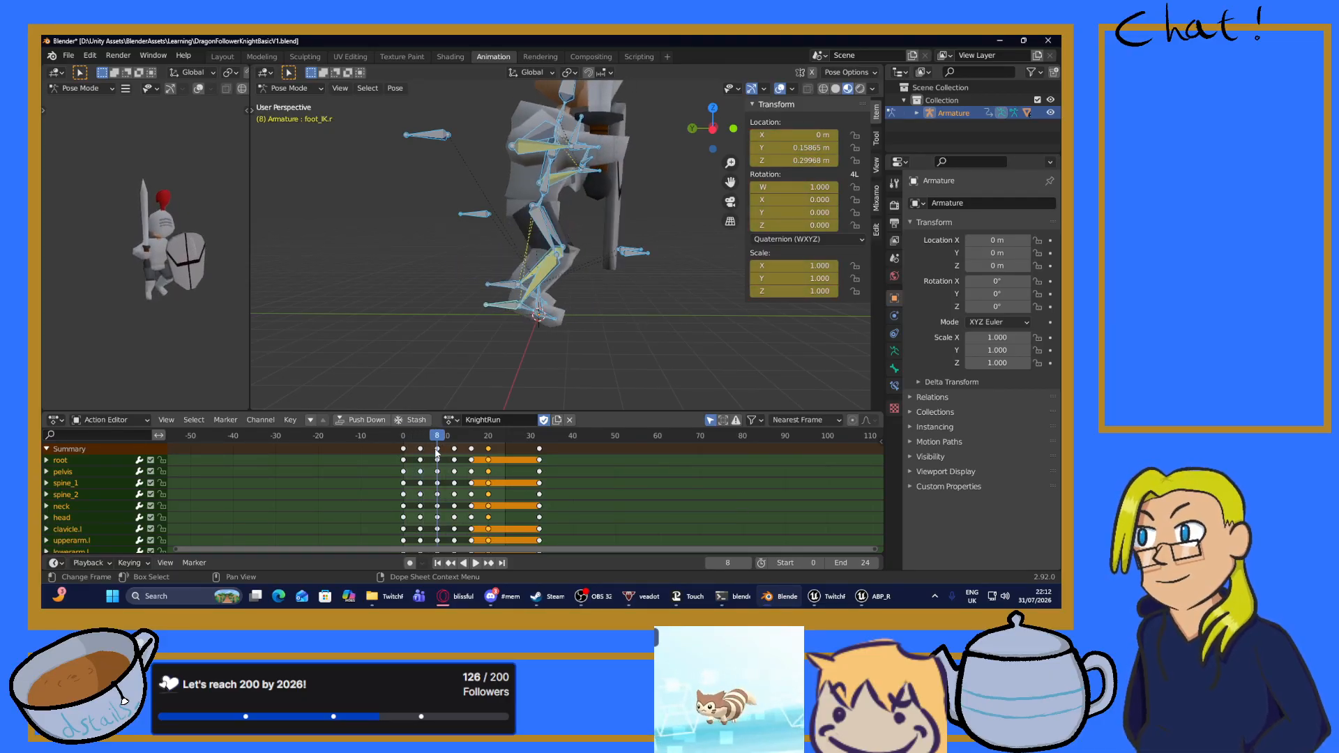
left_click(437, 448)
right_click(438, 452)
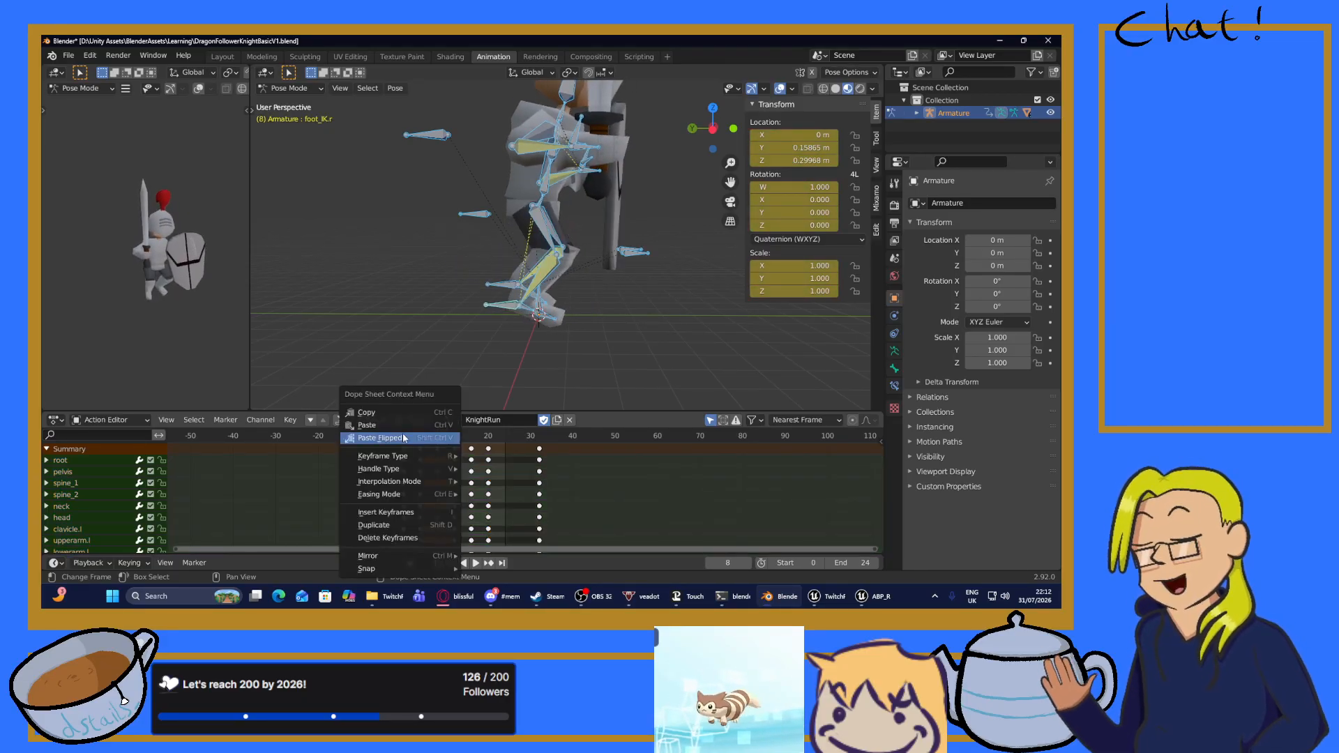
left_click(368, 413)
Paste the copied pose flipped at frame 24 and insert Location, Rotation & Scale keyframes there for all bones.
key("space")
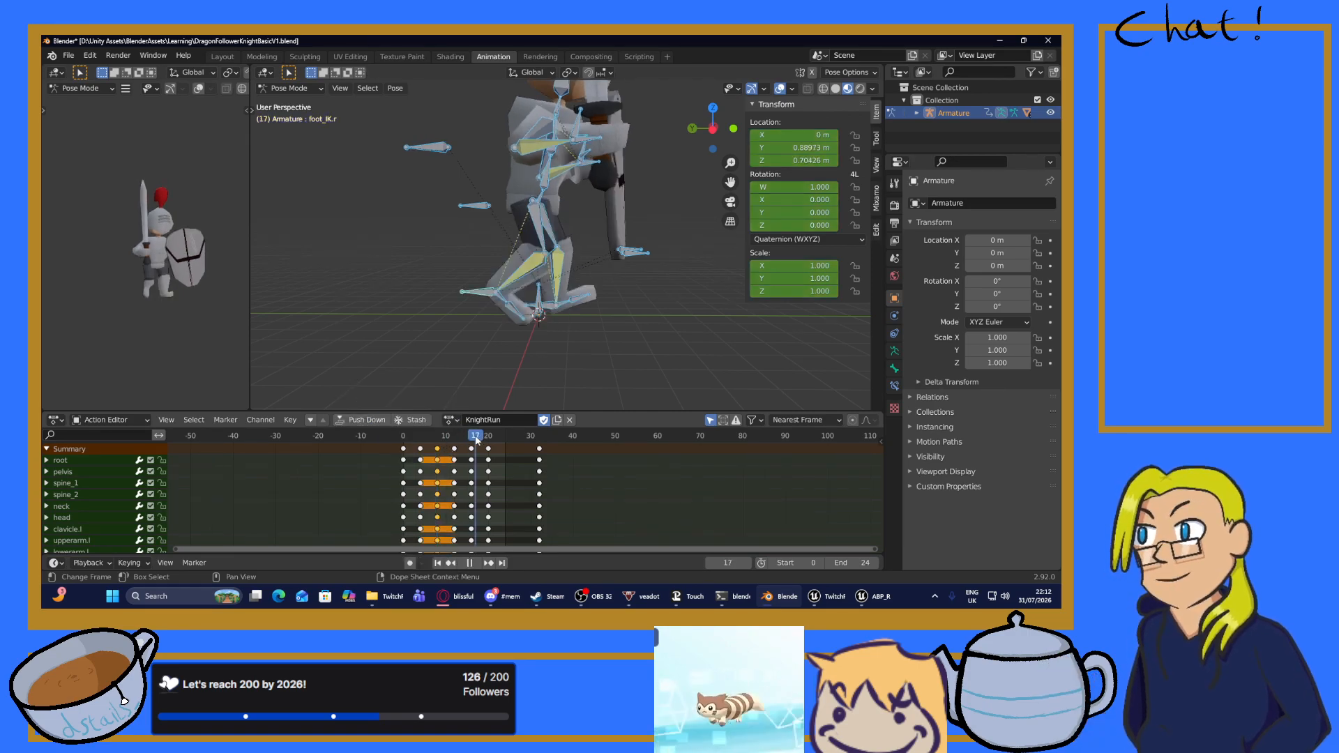
left_click_drag(497, 444, 505, 447)
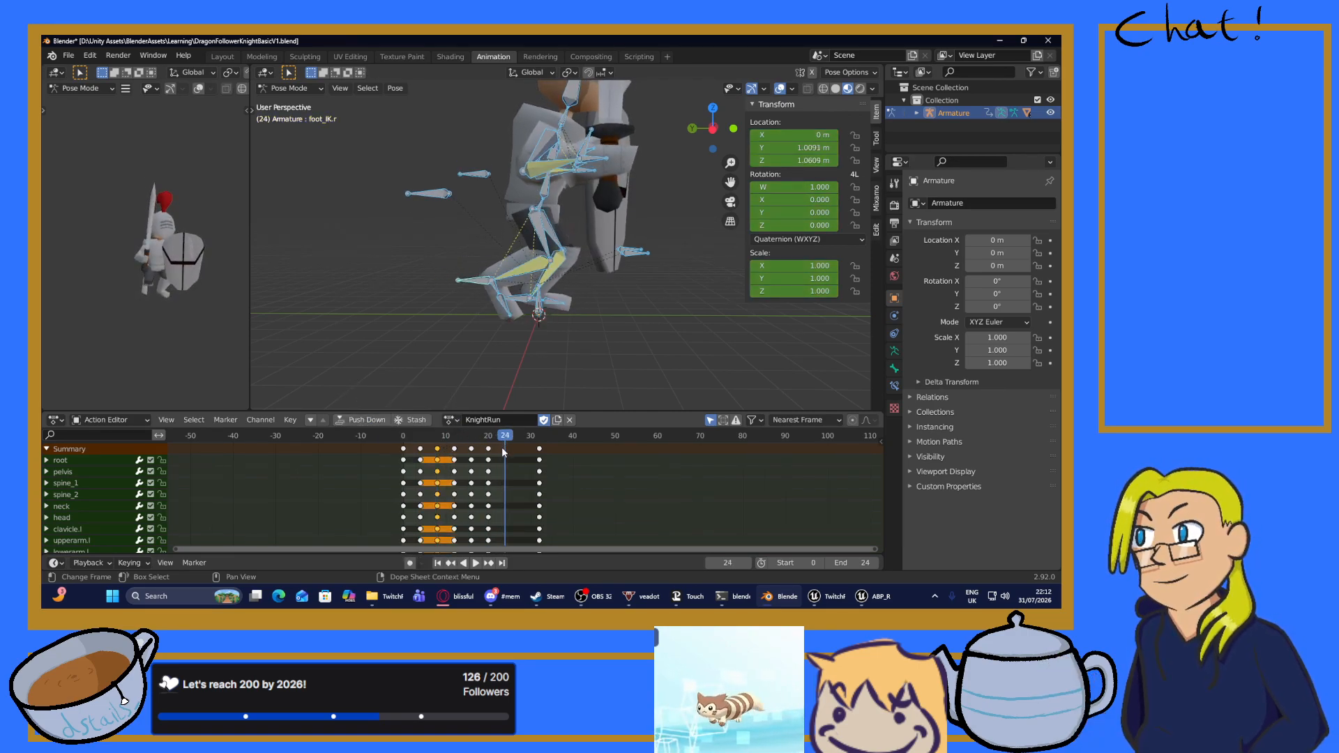
right_click(503, 448)
left_click(482, 441)
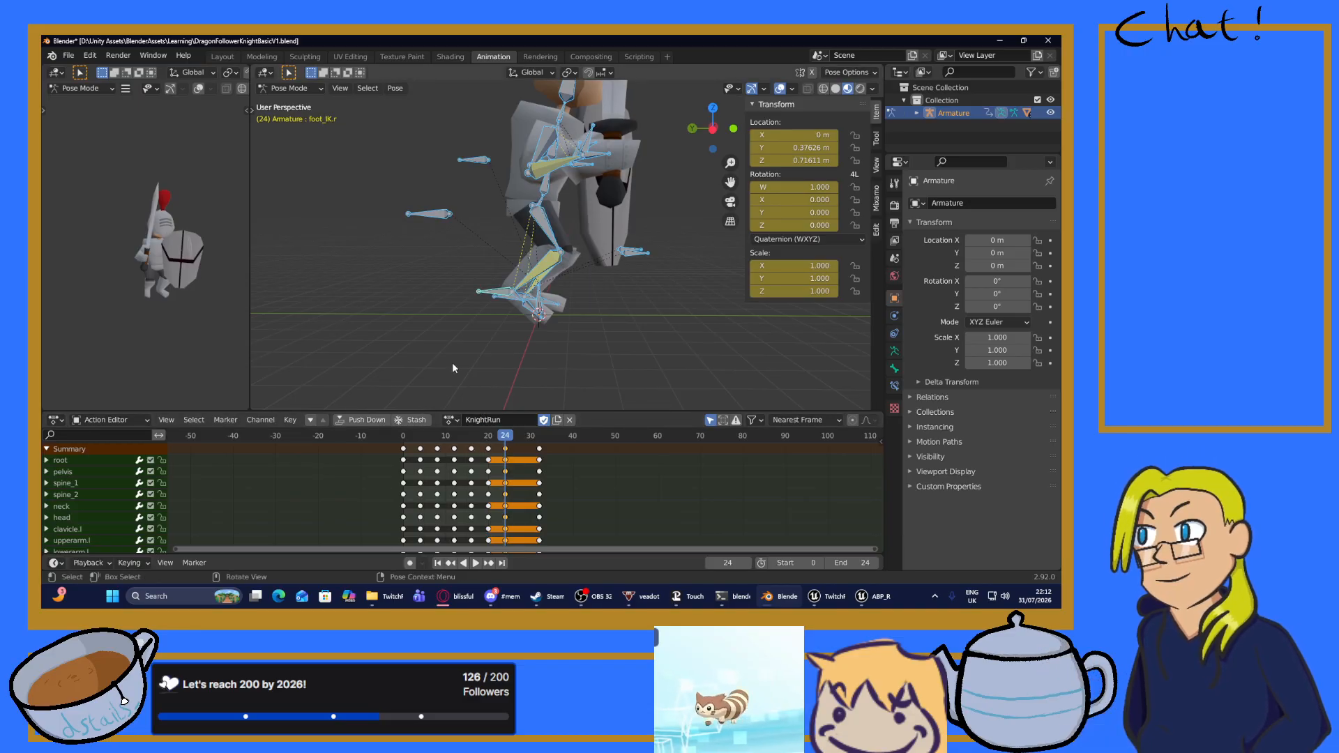
key("alt+a")
key("a")
key("i")
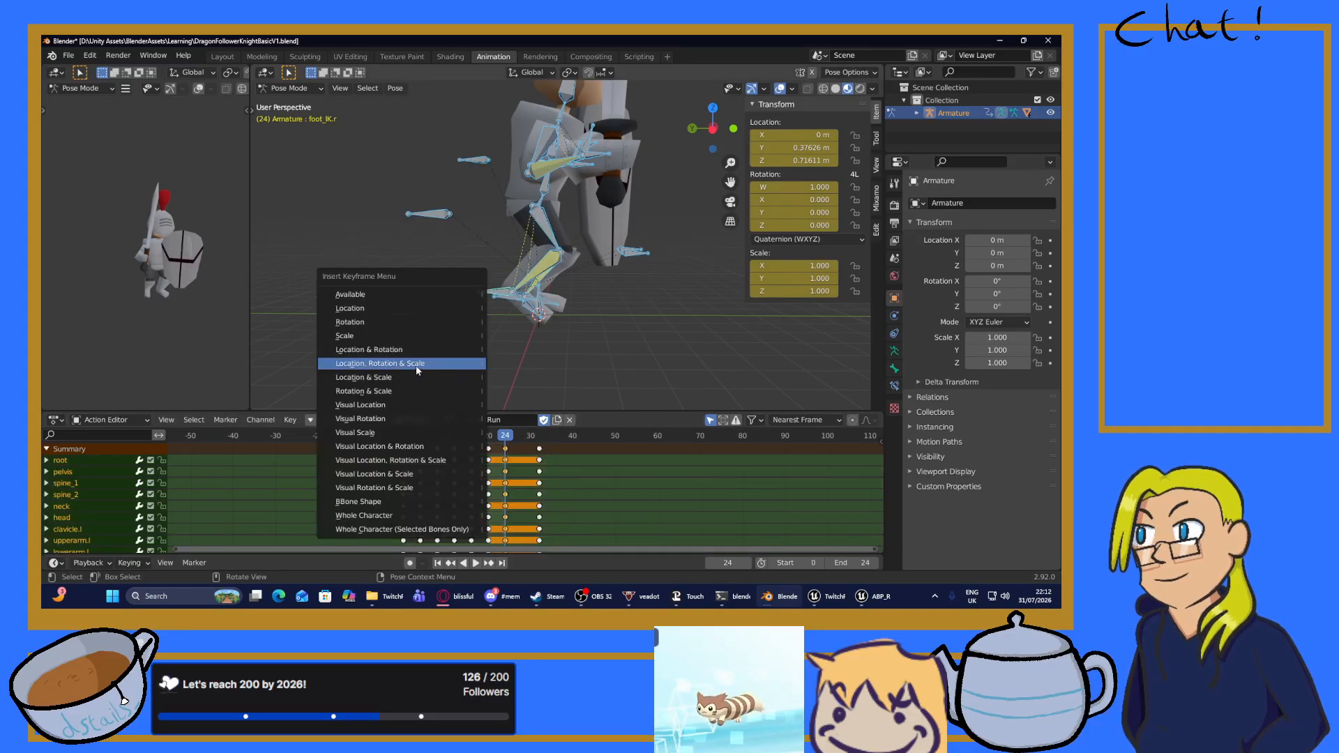
left_click(418, 364)
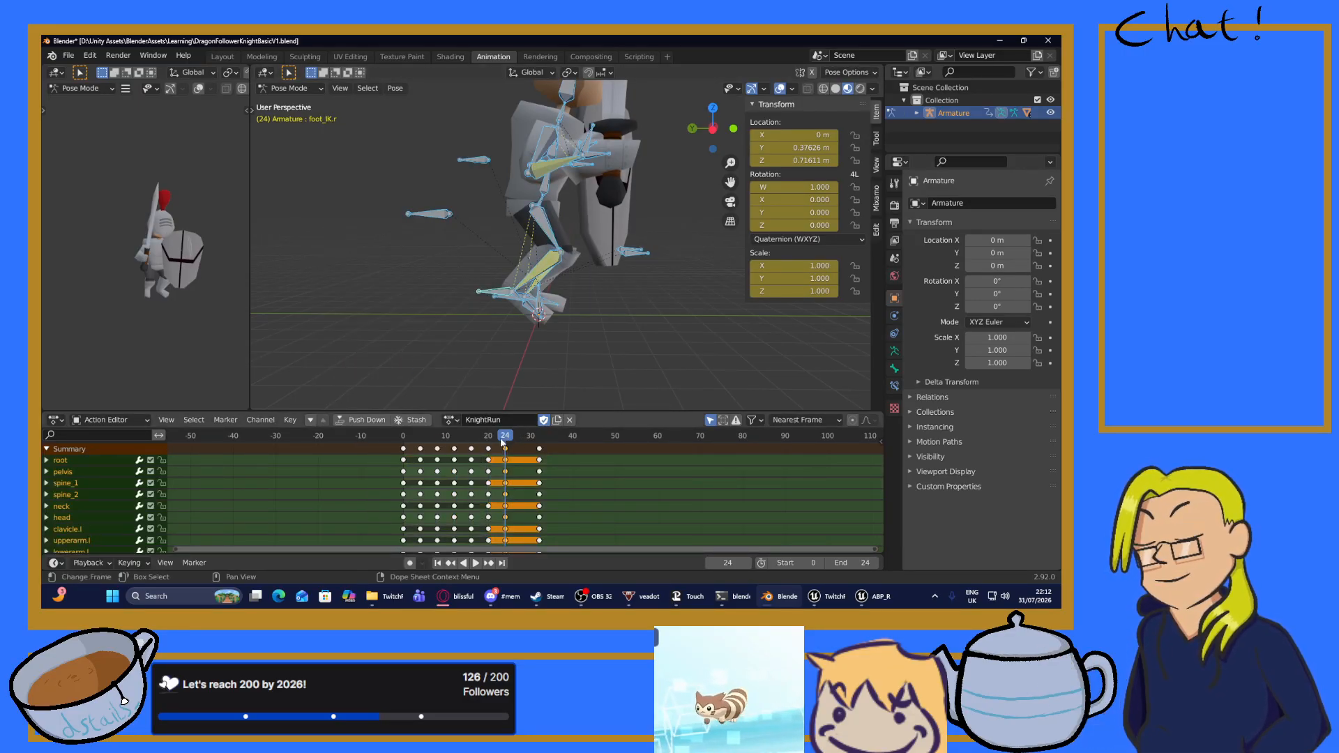
Copy the keyframes of all bones at frame 12.
key("space")
left_click_drag(428, 449, 454, 449)
left_click(454, 449)
right_click(454, 449)
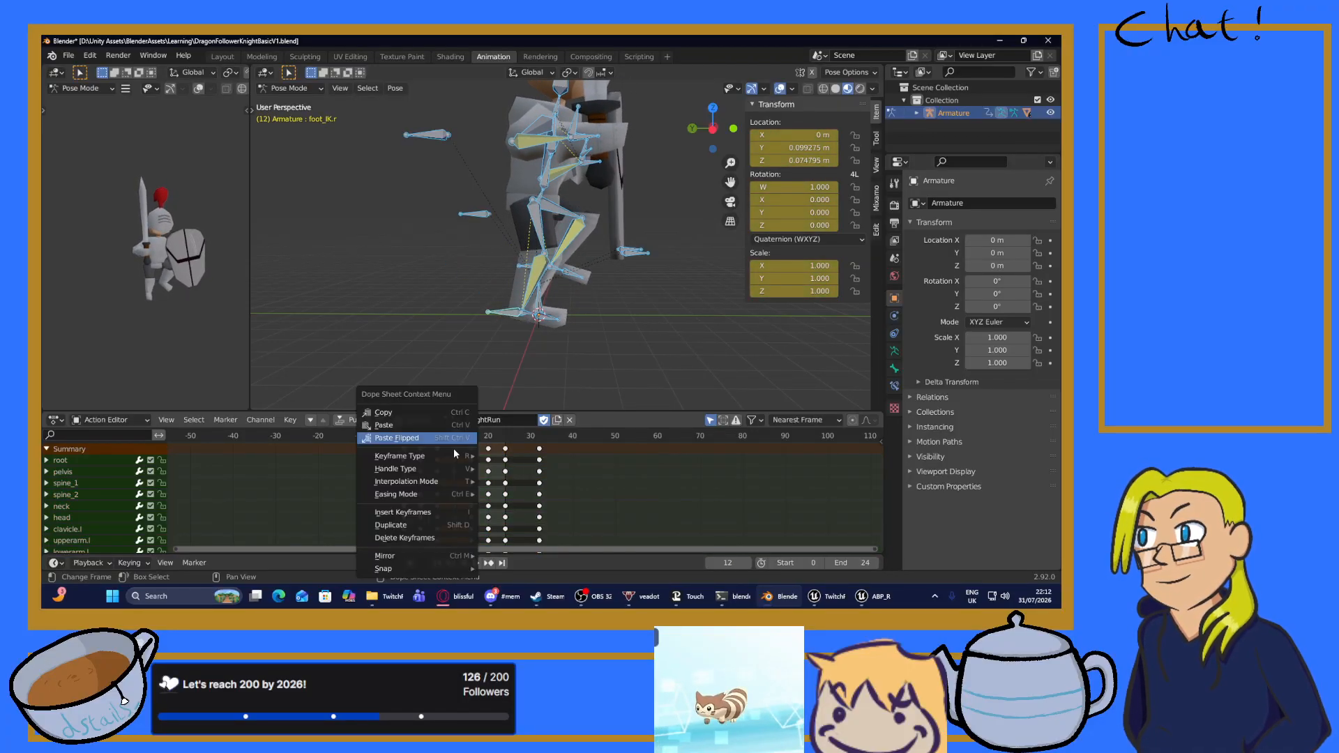
left_click(383, 425)
Paste the copied pose flipped at frame 28 and insert Location, Rotation & Scale keyframes there for all bones.
left_click_drag(459, 438, 523, 437)
right_click(520, 448)
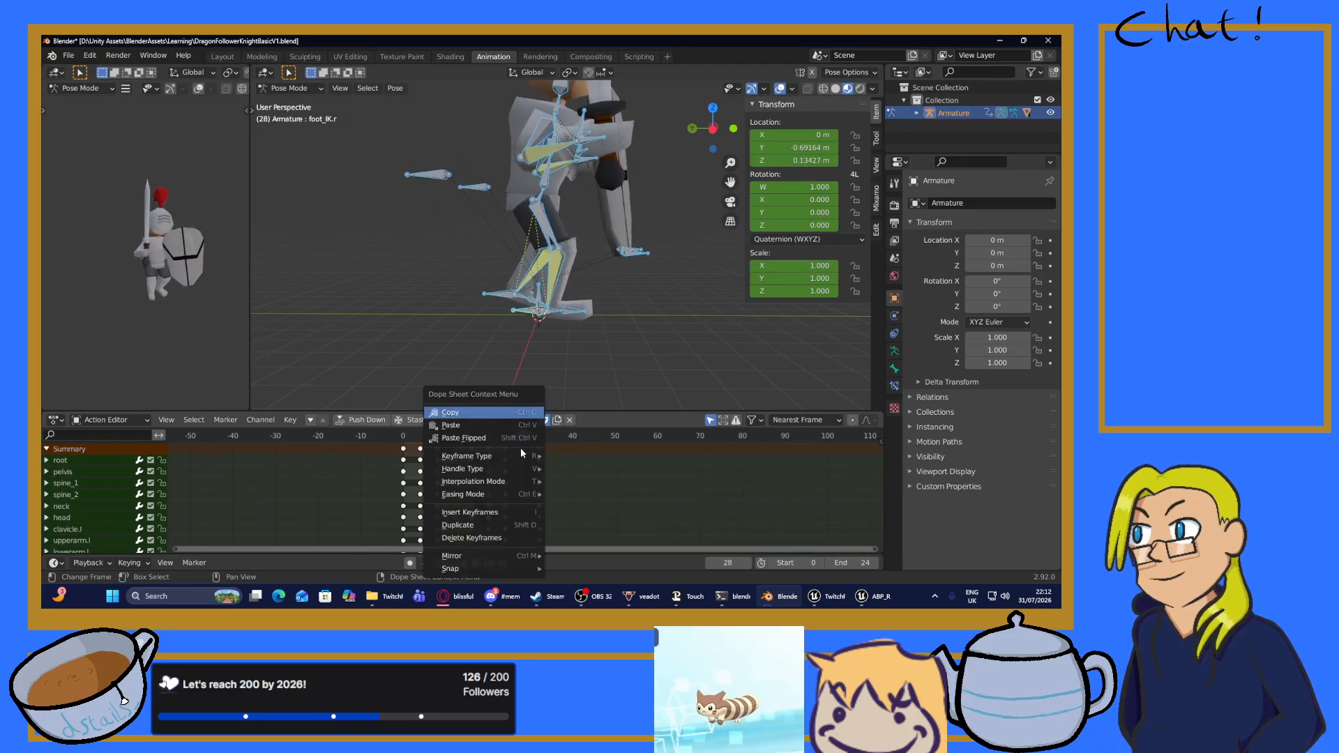
left_click(465, 438)
left_click(491, 344)
key("a")
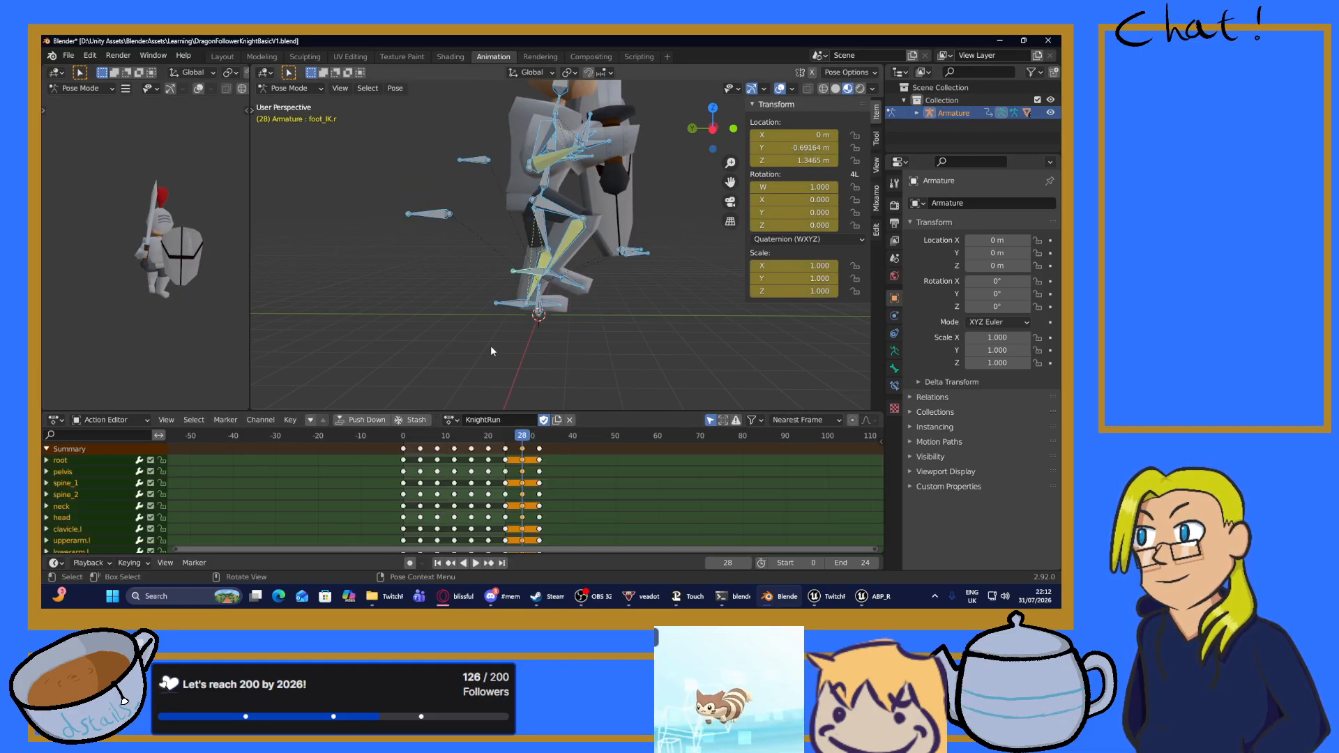
key("i")
left_click(433, 349)
Play back the run animation from frame 0 and review it from an angled front view.
middle_click_drag(434, 353, 537, 362)
key("space")
left_click_drag(524, 434, 388, 437)
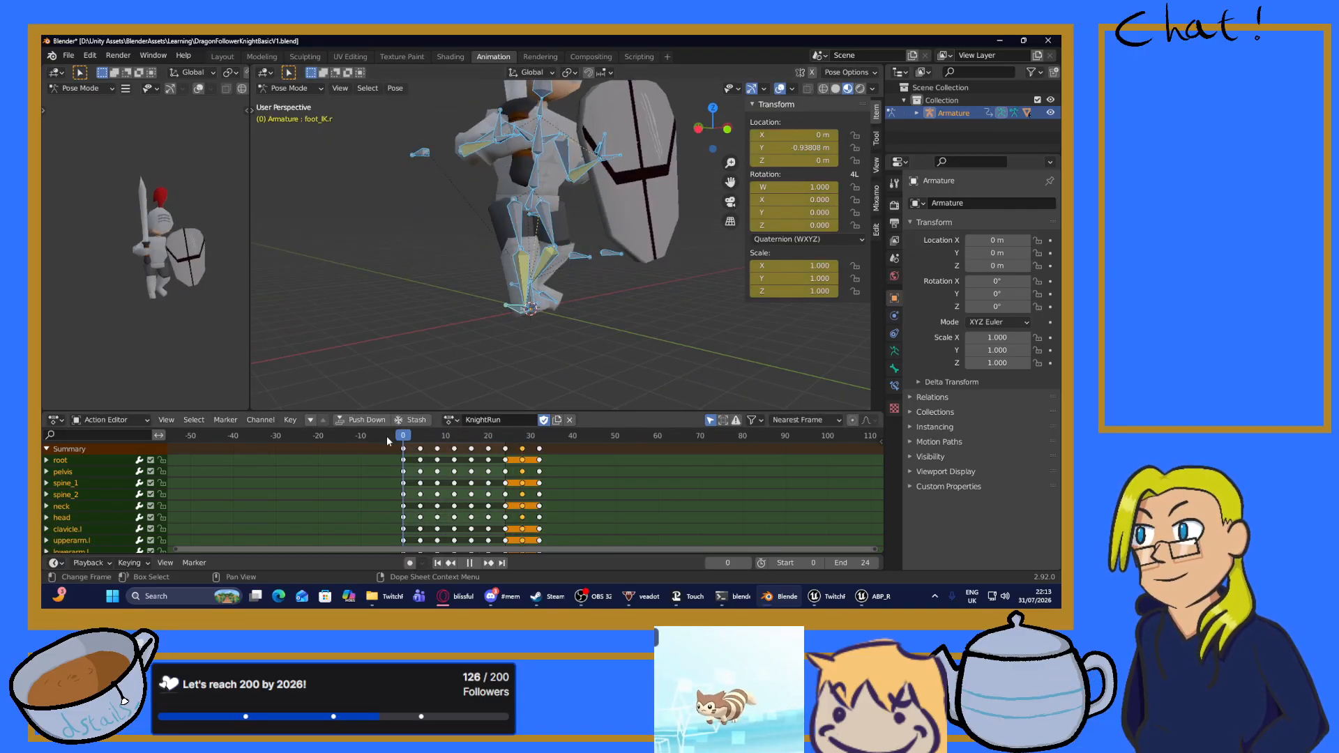
left_click(474, 563)
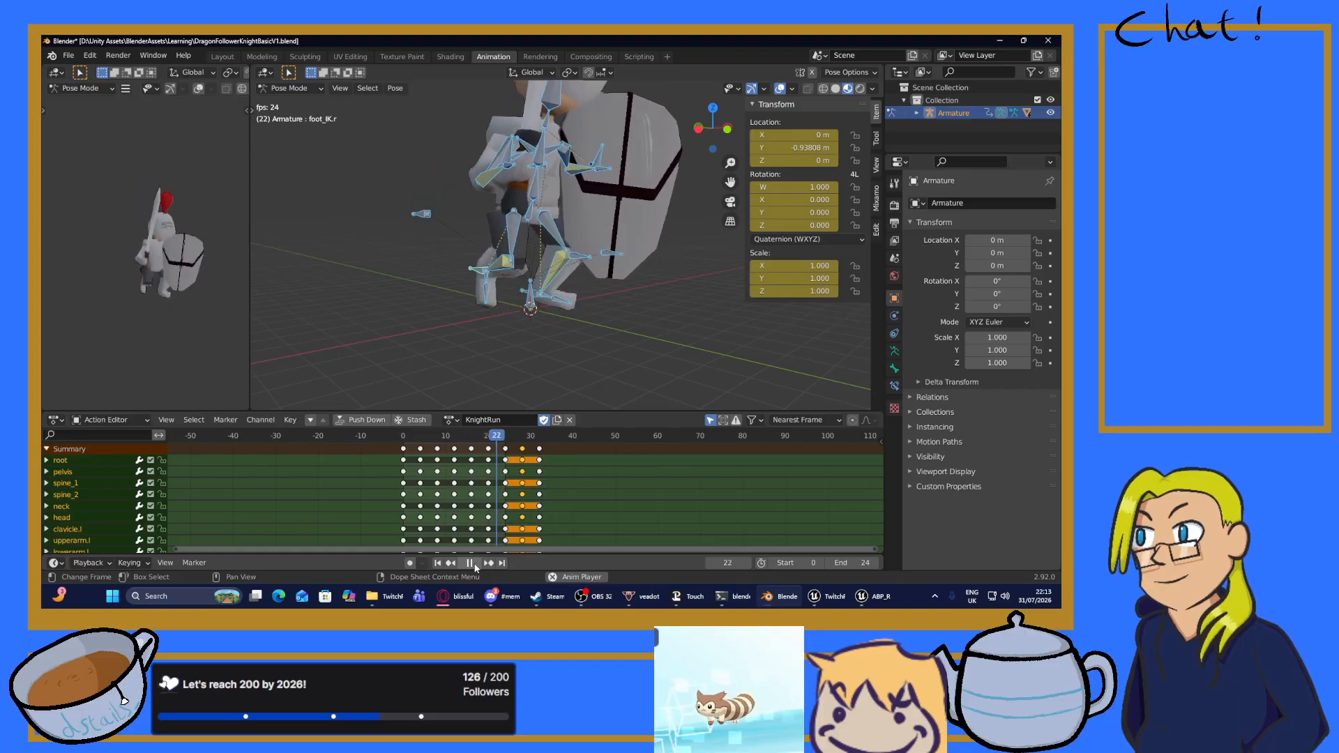
left_click(477, 564)
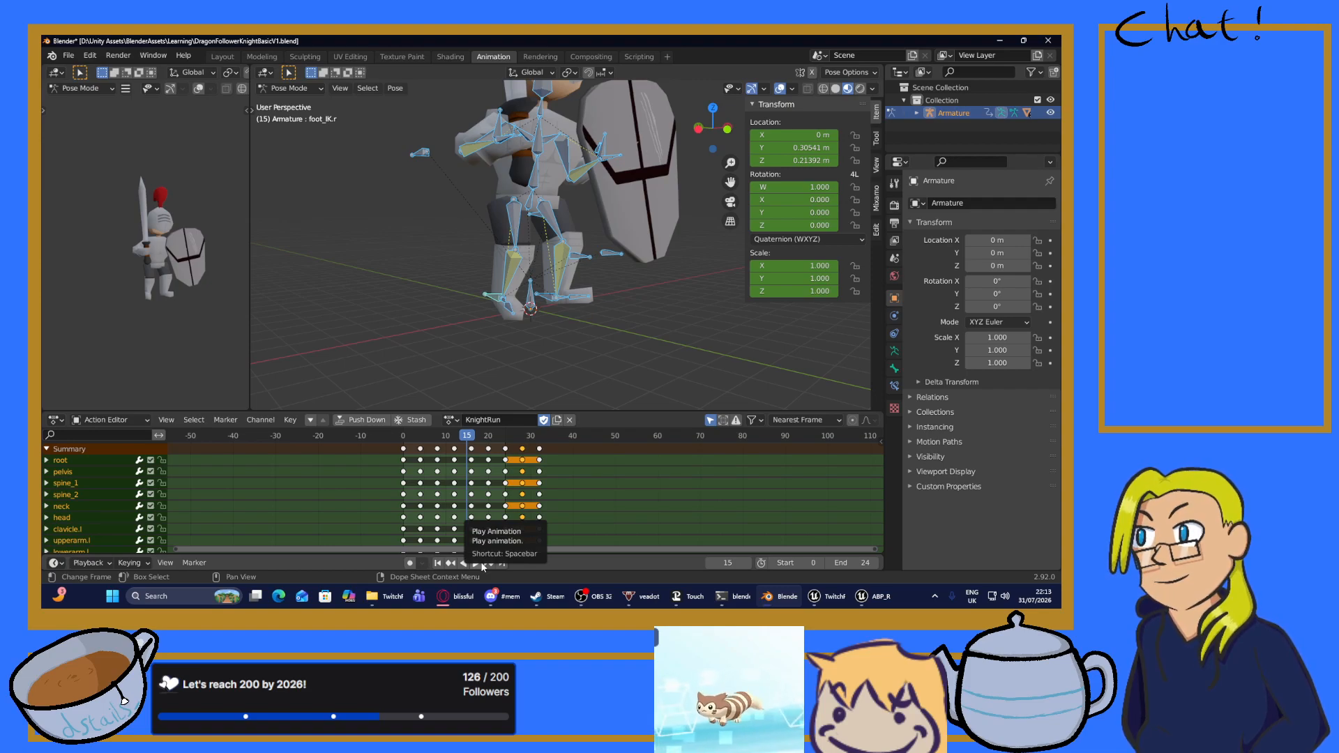
Set the animation's end frame to 32.
left_click(861, 564)
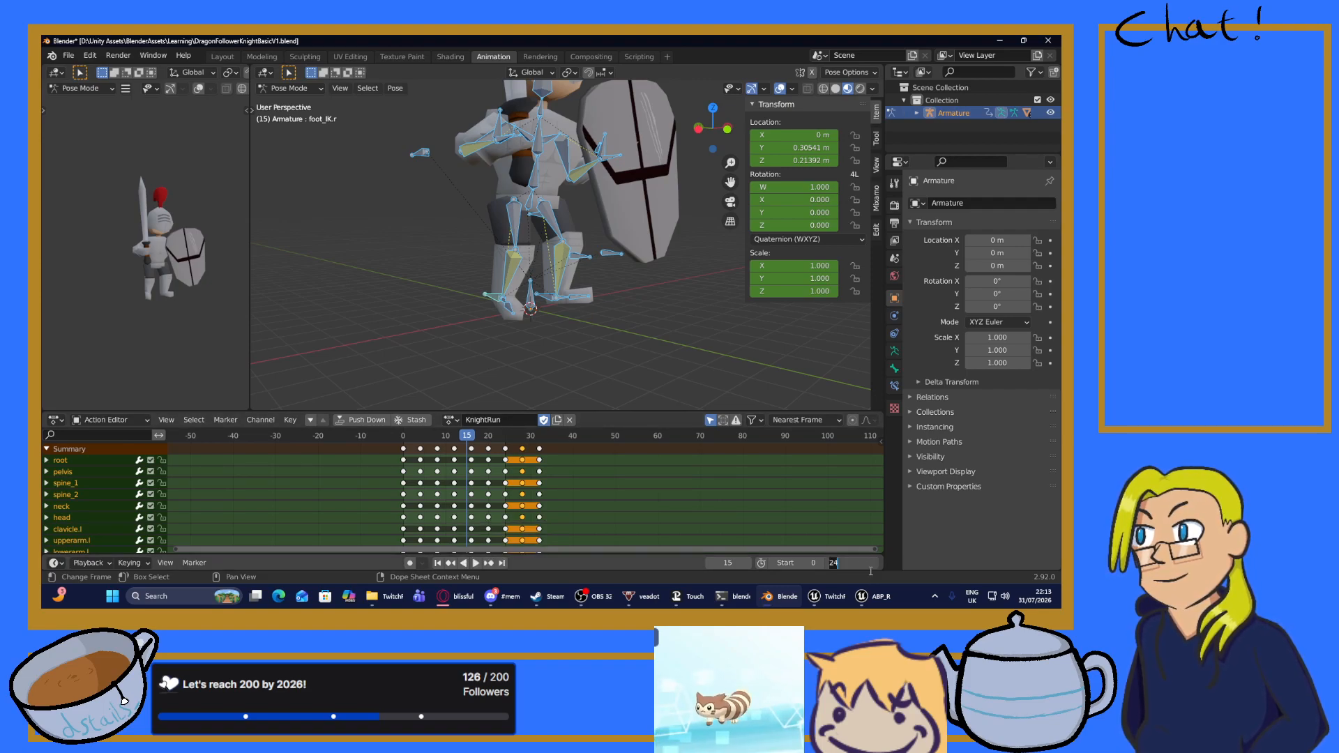
type("32")
key("Return")
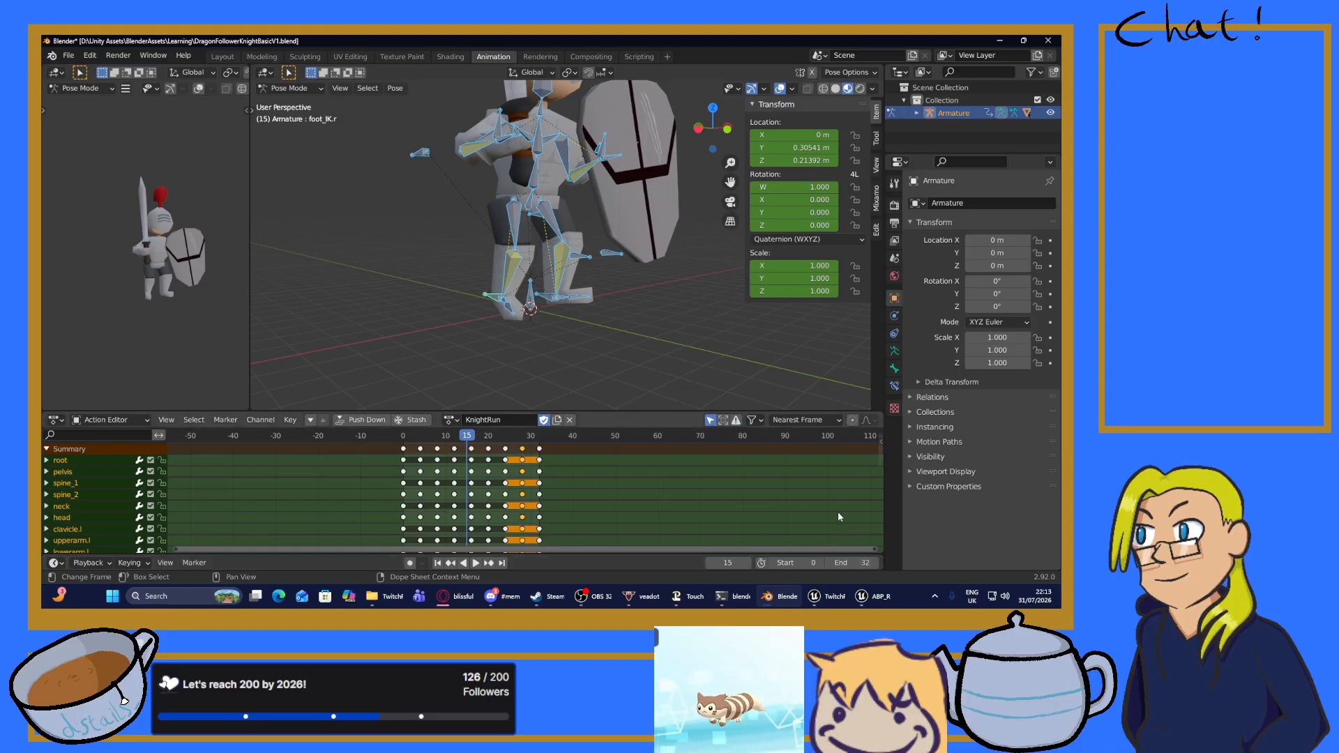
Play back the full run cycle to check it and save the Blender file.
left_click(476, 563)
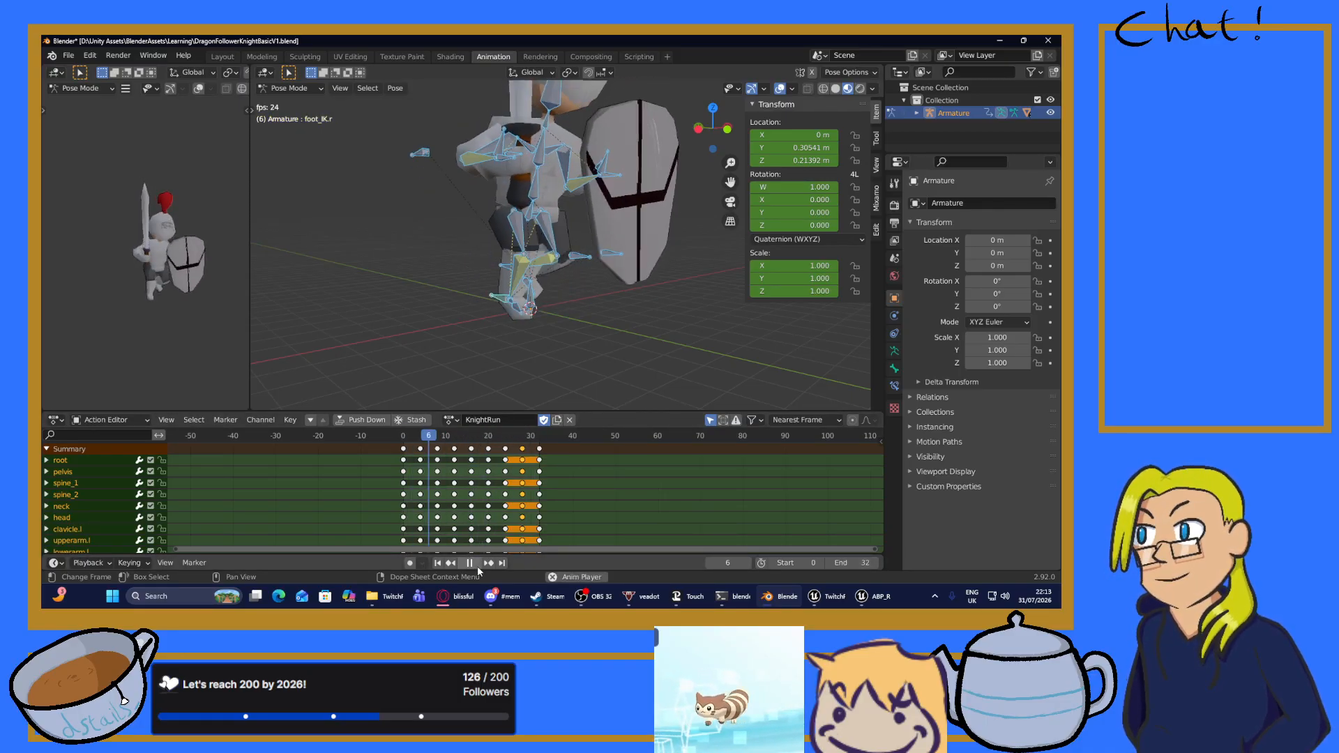
left_click(477, 564)
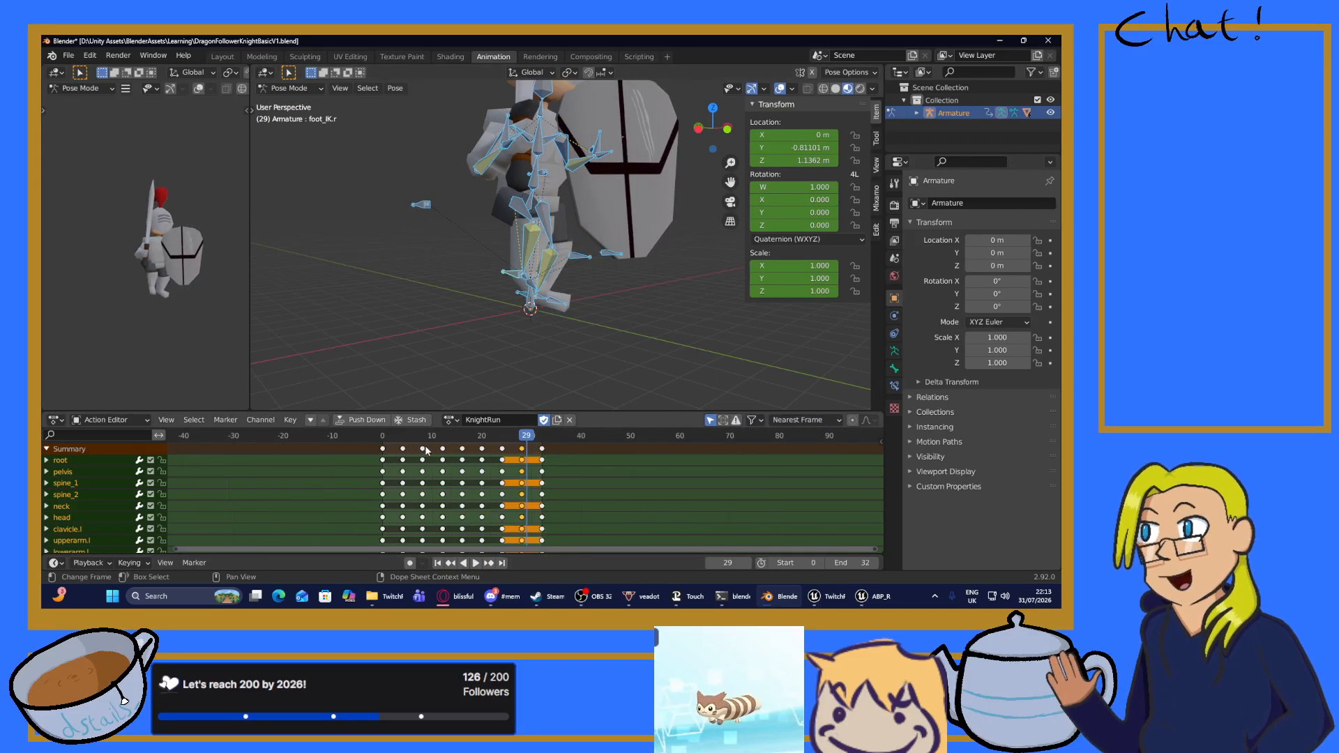
scroll(427, 495, "up", 5)
key("ctrl+s")
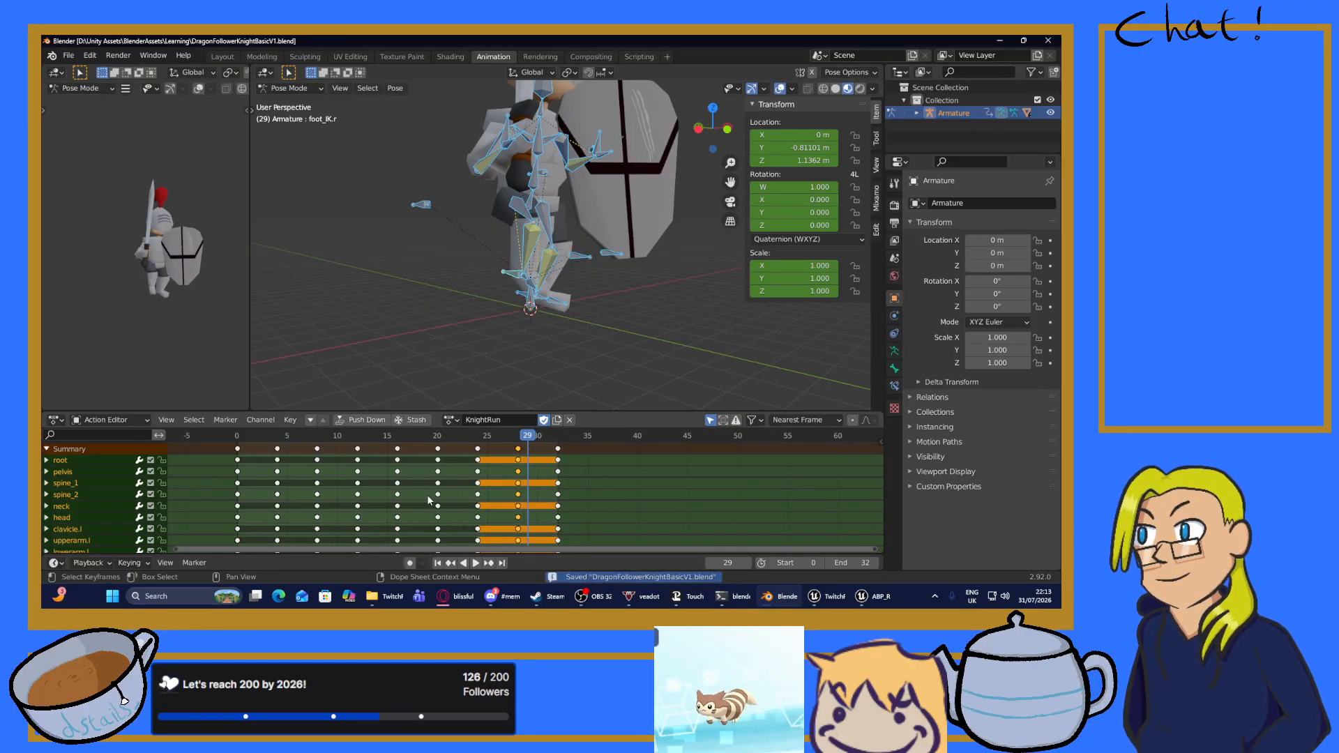
Return the run animation to frame 0 and save the knight file.
left_click(278, 449)
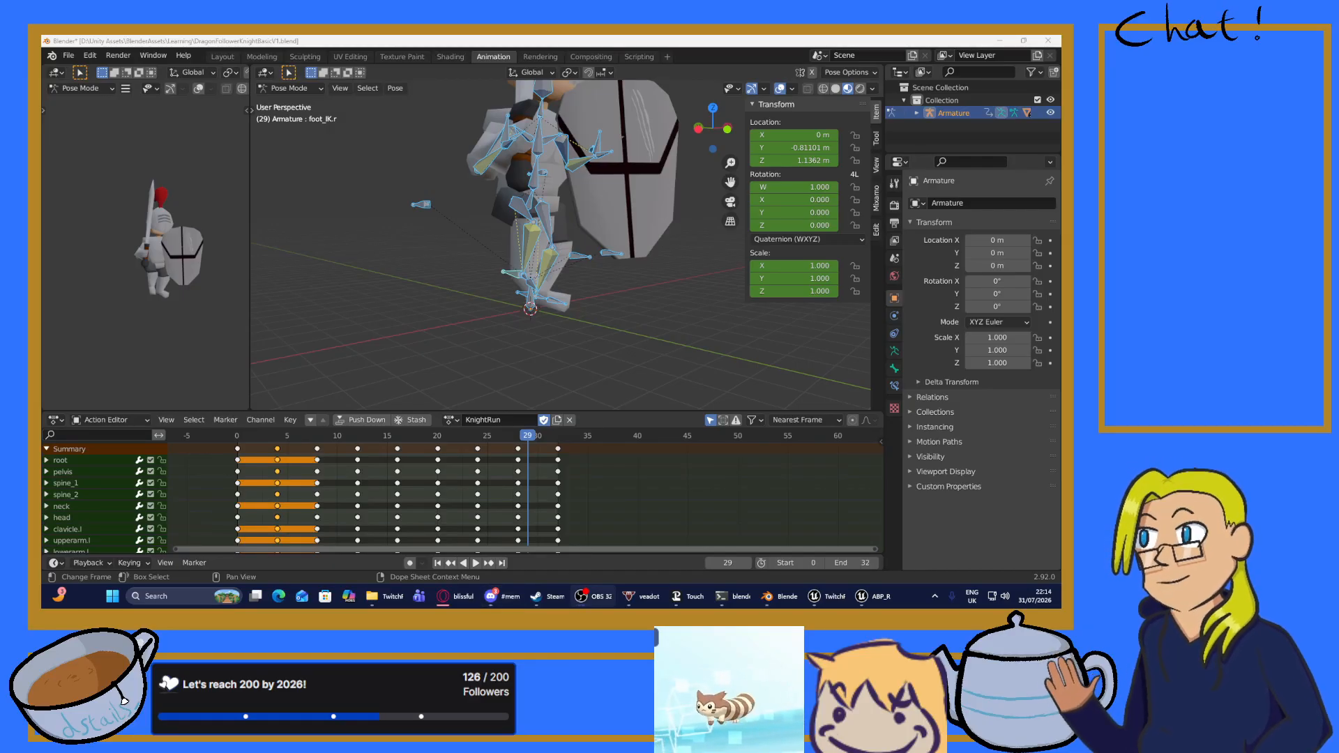
middle_click_drag(338, 391, 445, 356)
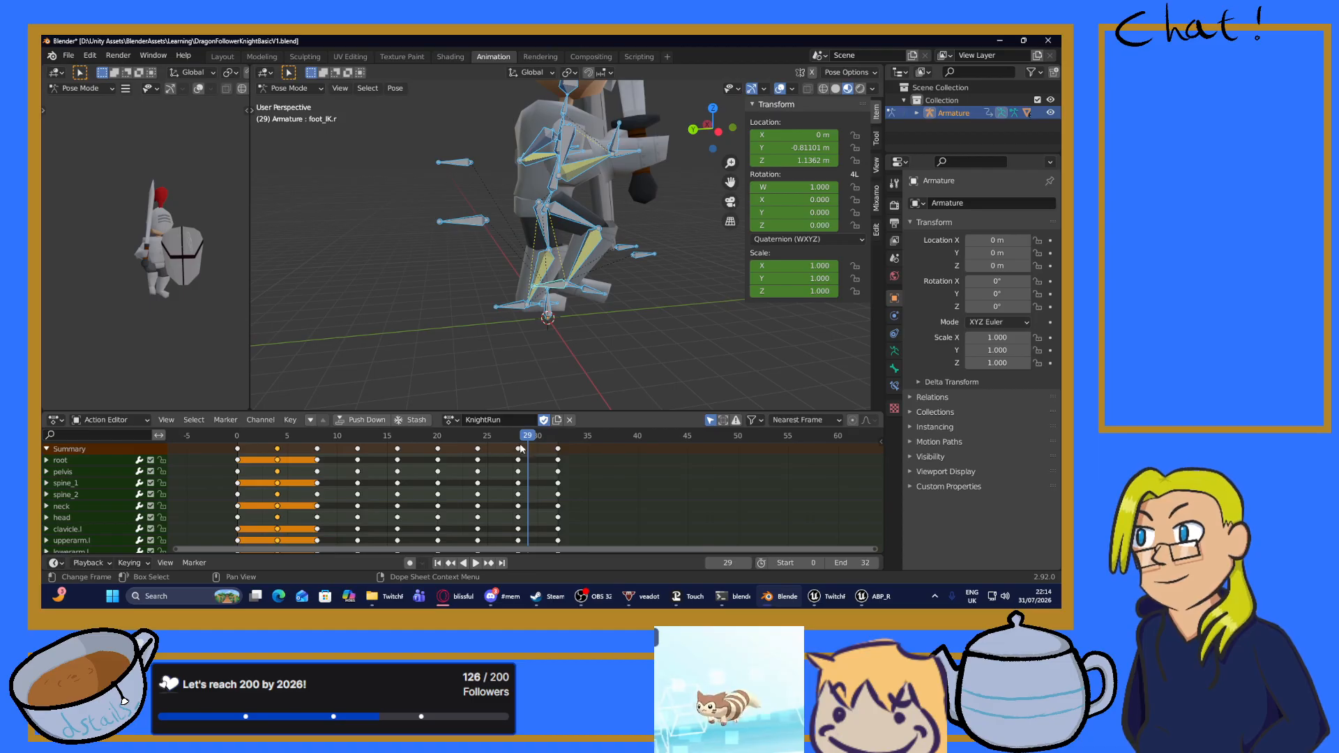
left_click_drag(522, 442, 203, 497)
key("ctrl+s")
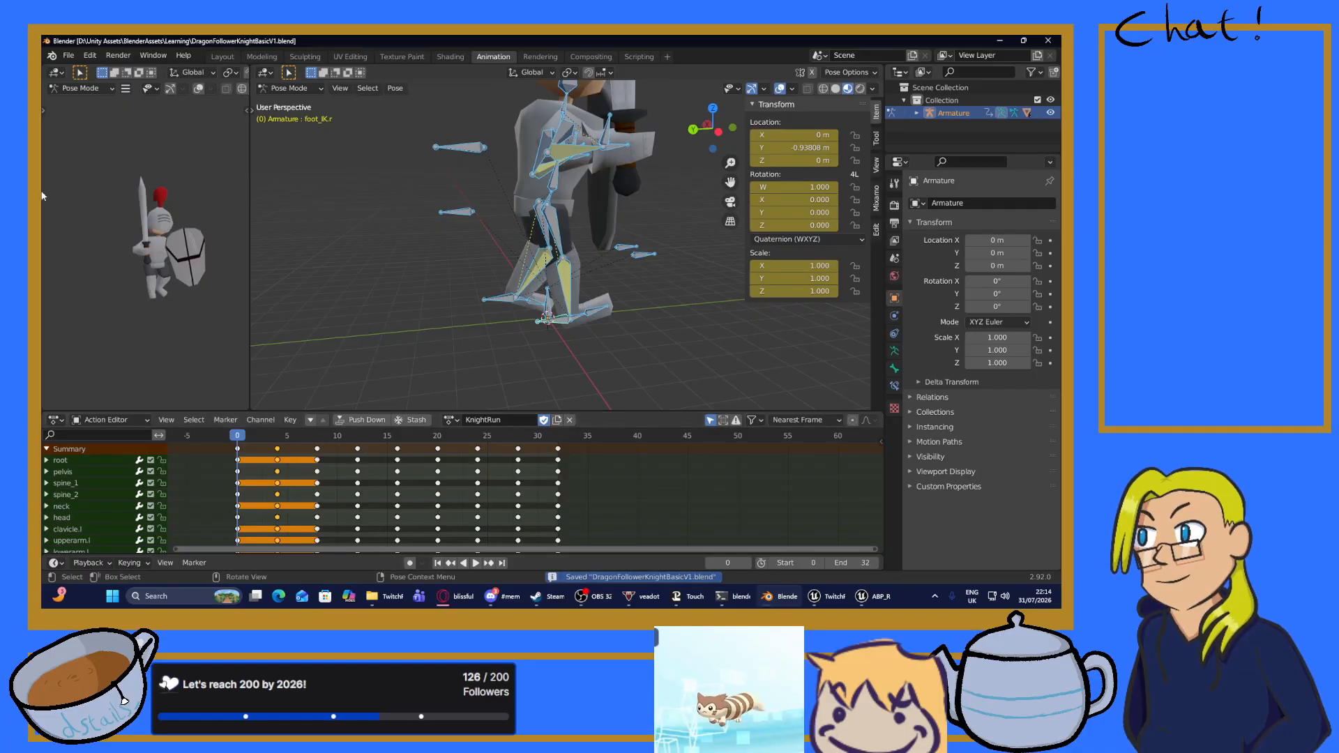
Open the recent file RatPlatV2.blend as an animation reference.
left_click(69, 56)
mouse_move(167, 121)
mouse_move(139, 95)
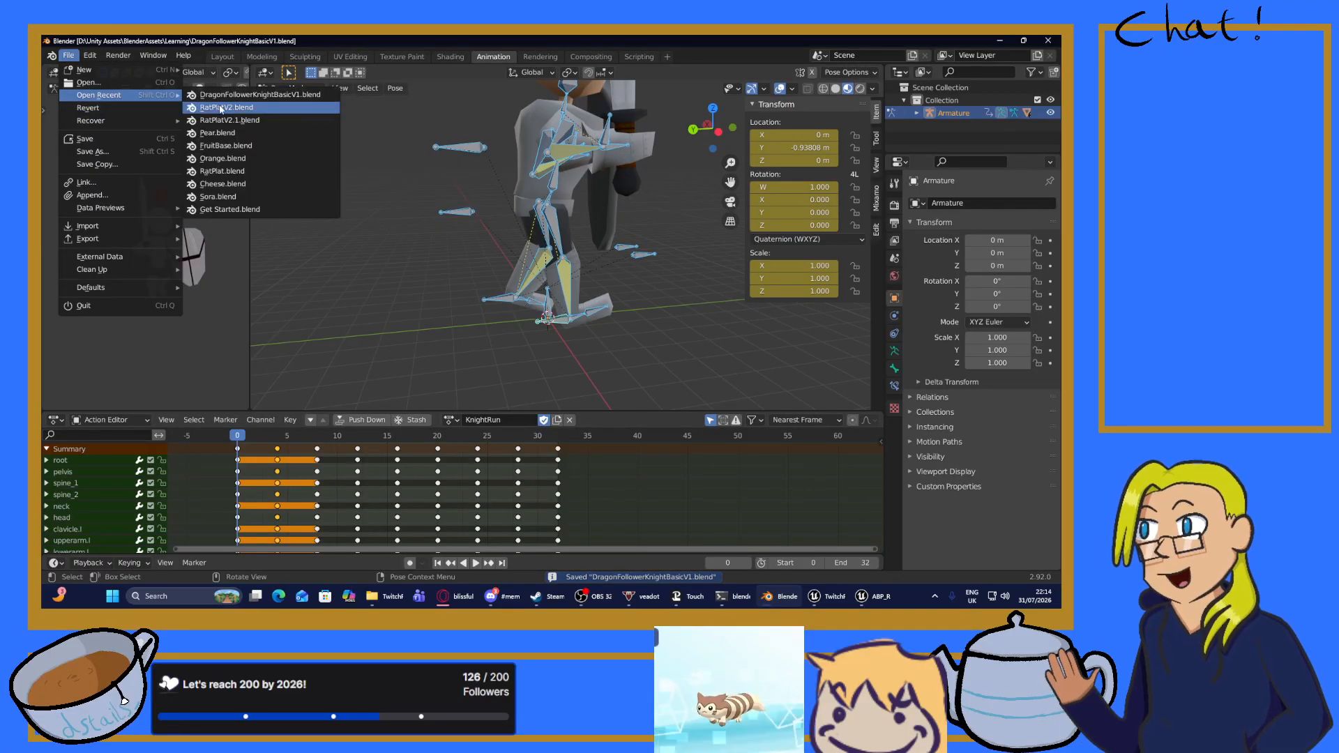
left_click(279, 109)
Load the rat armature's RatSprint action and examine its poses and keyframe spacing from frame 0 to 10.
left_click(451, 434)
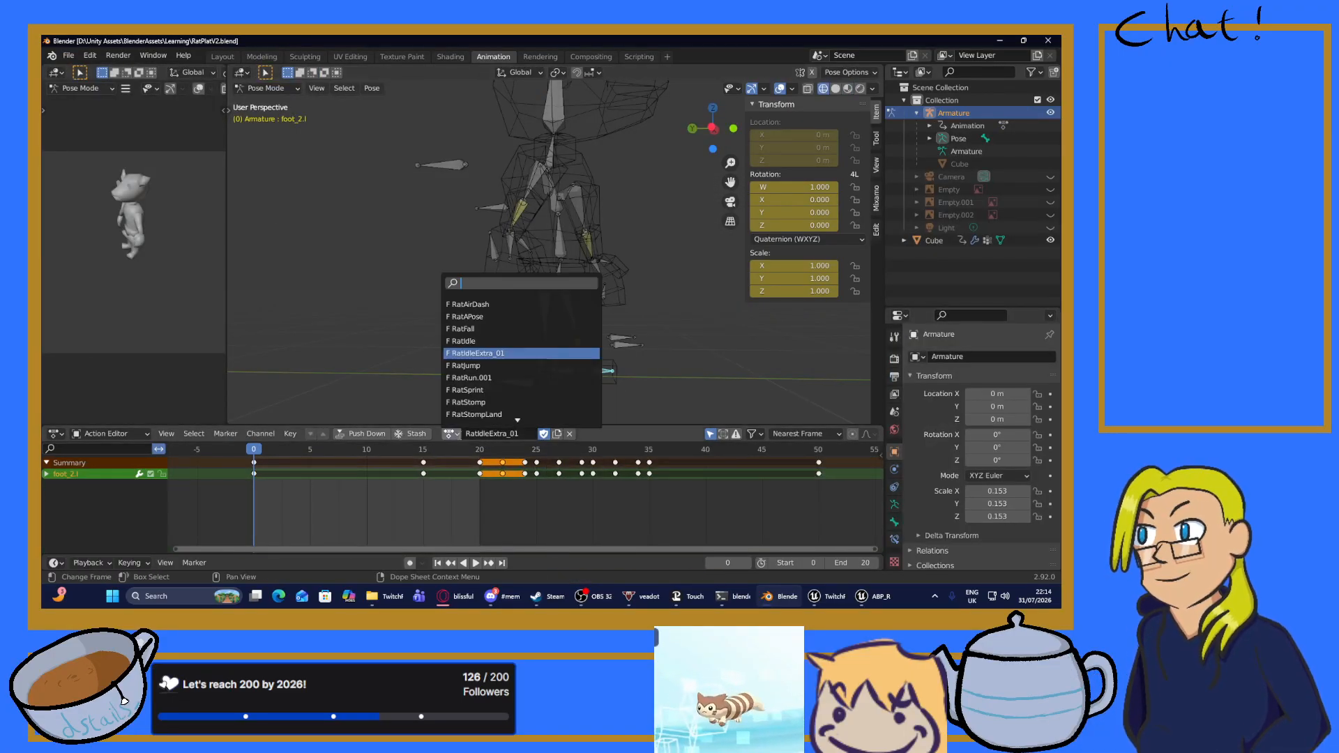
left_click(488, 398)
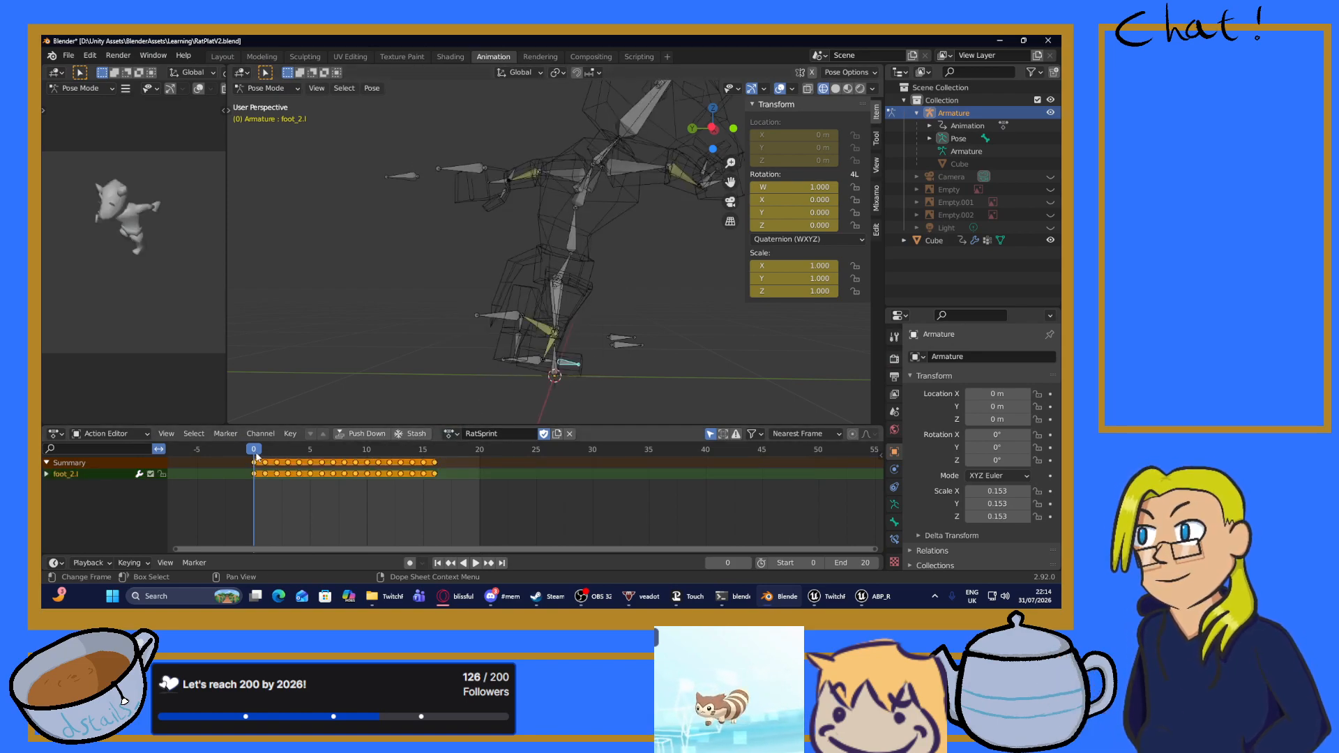
key("space")
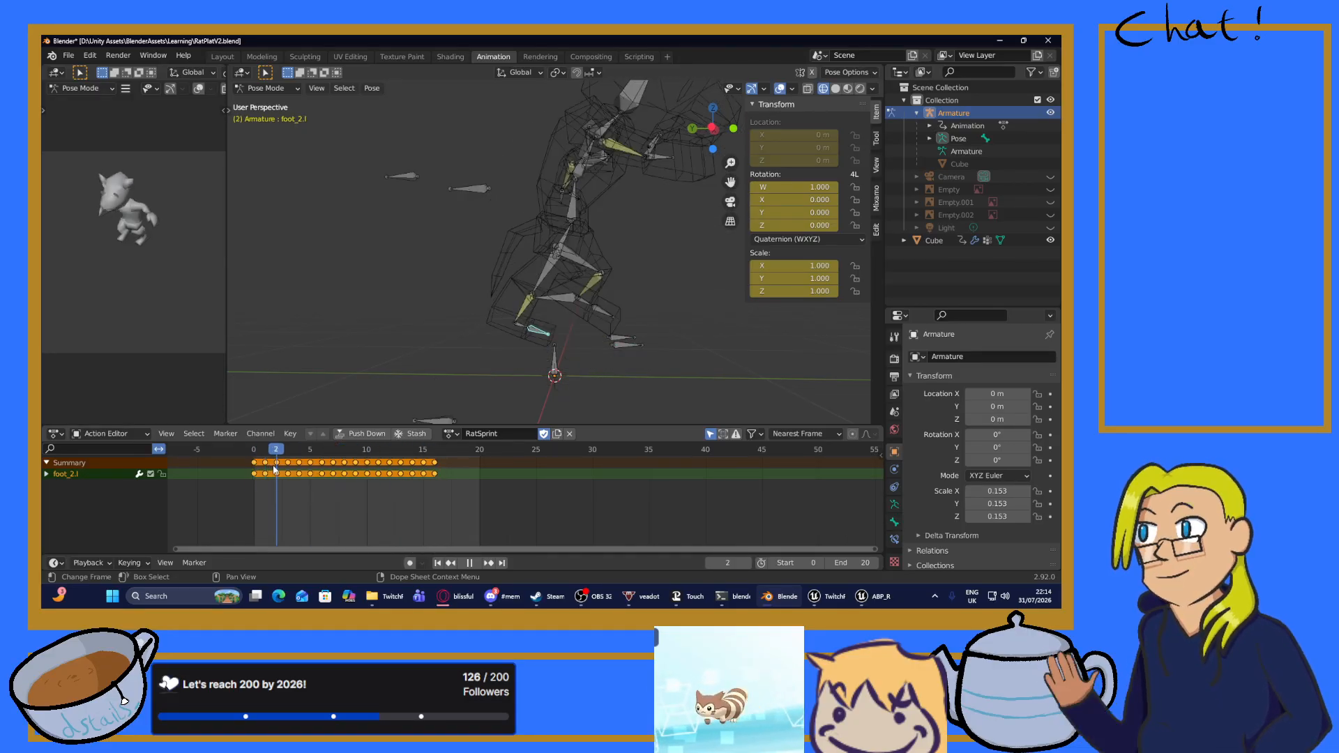
left_click_drag(275, 469, 365, 504)
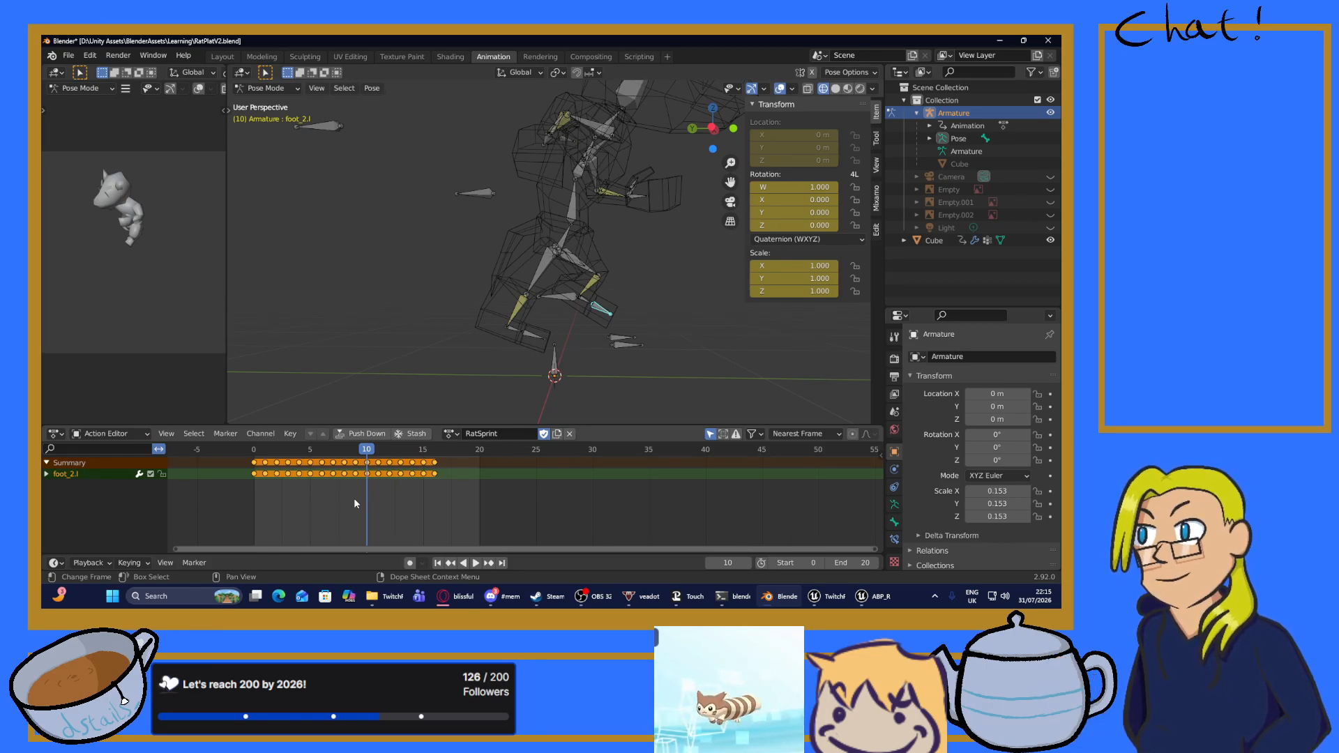
Reopen the recent file DragonFollowerKnightBasicV1.blend, discarding the changes in RatPlatV2.blend.
left_click(68, 56)
mouse_move(108, 96)
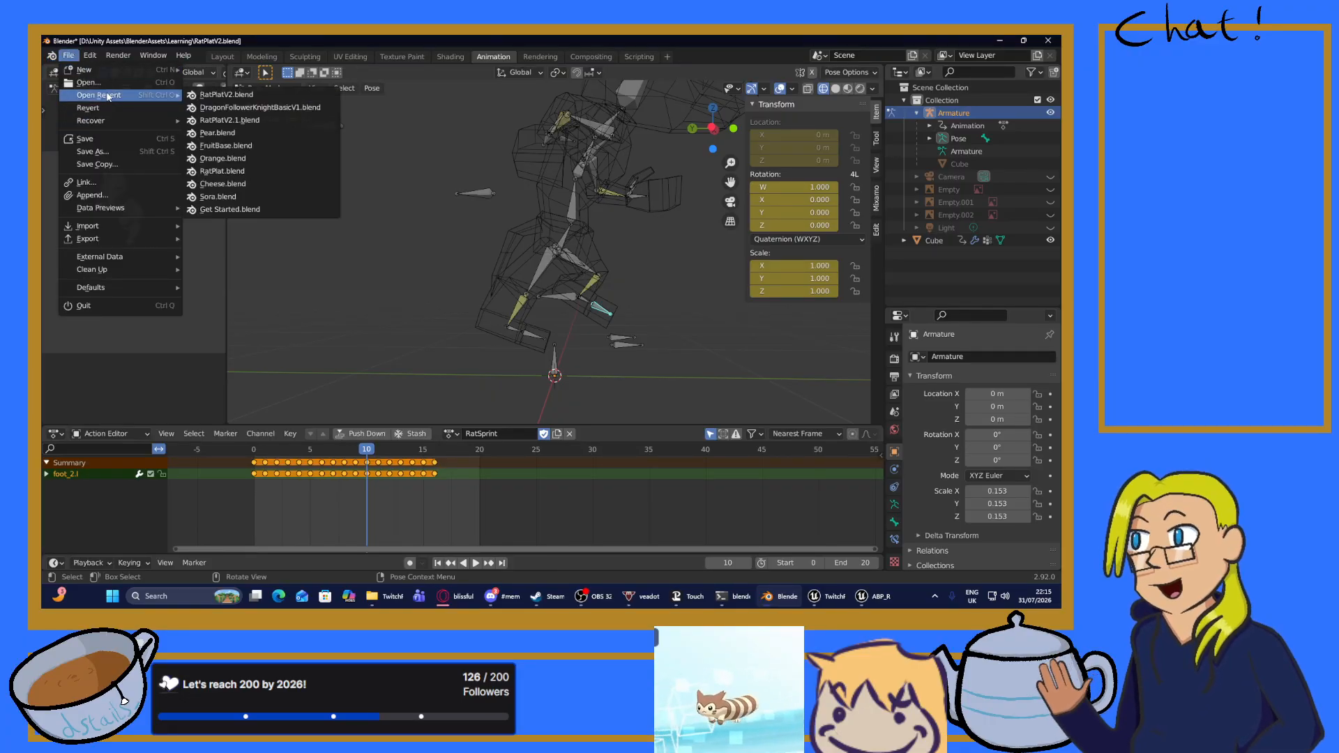
left_click(250, 109)
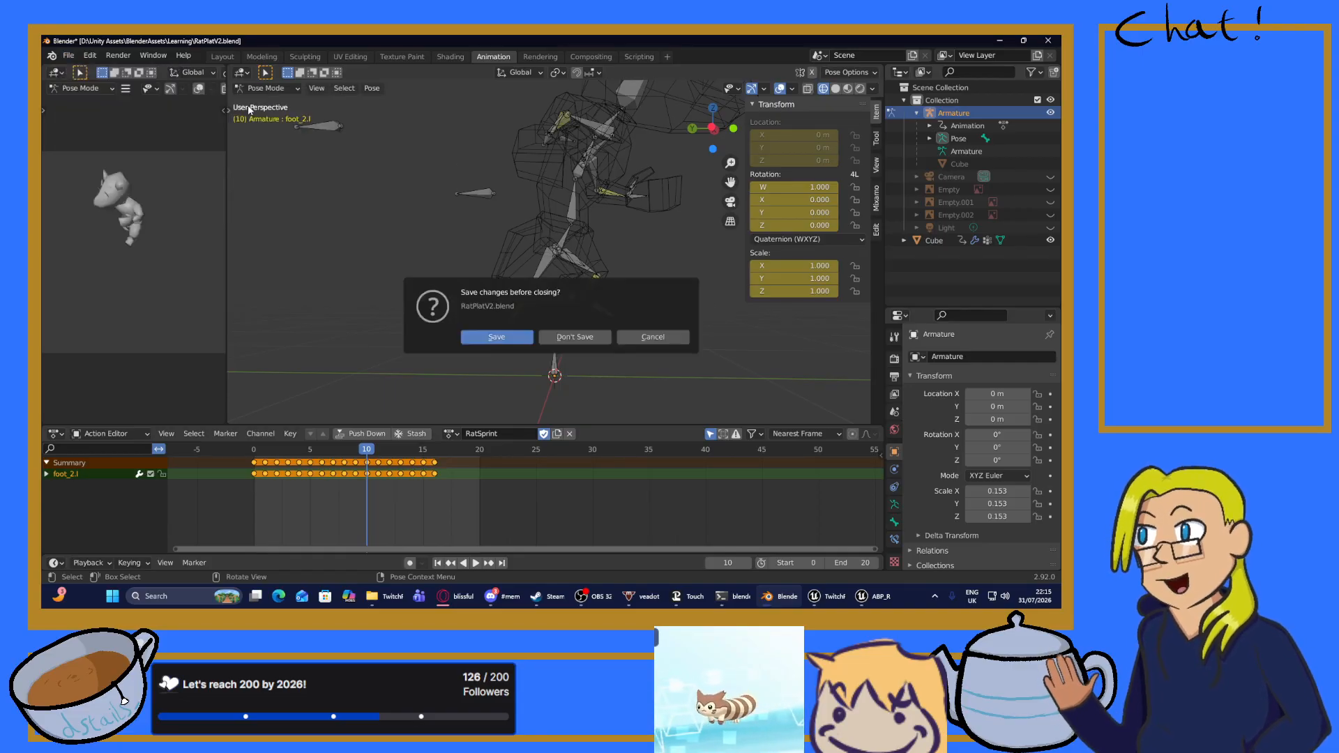
left_click(562, 336)
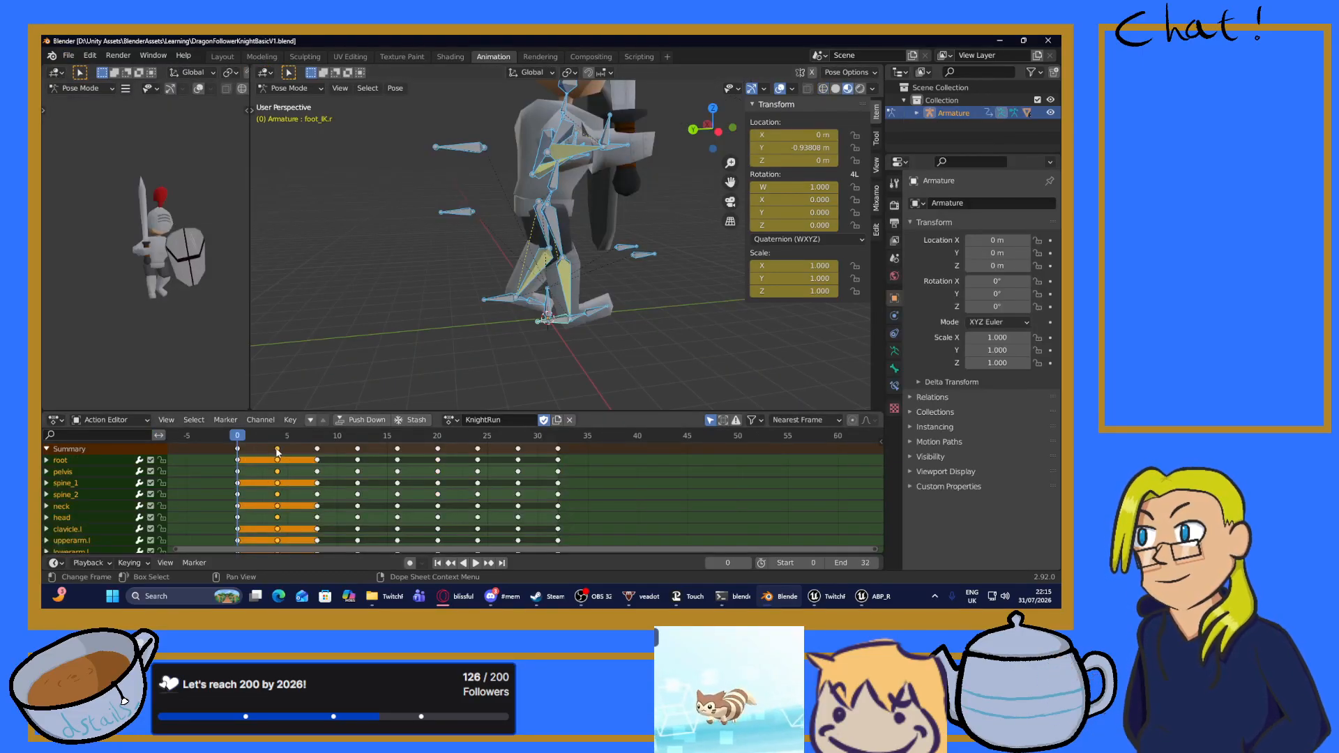
Move the KnightRun keyframes at frames 4, 8 and 12 to frames 2, 4 and 6.
left_click(270, 453)
scroll(271, 454, "down", 2)
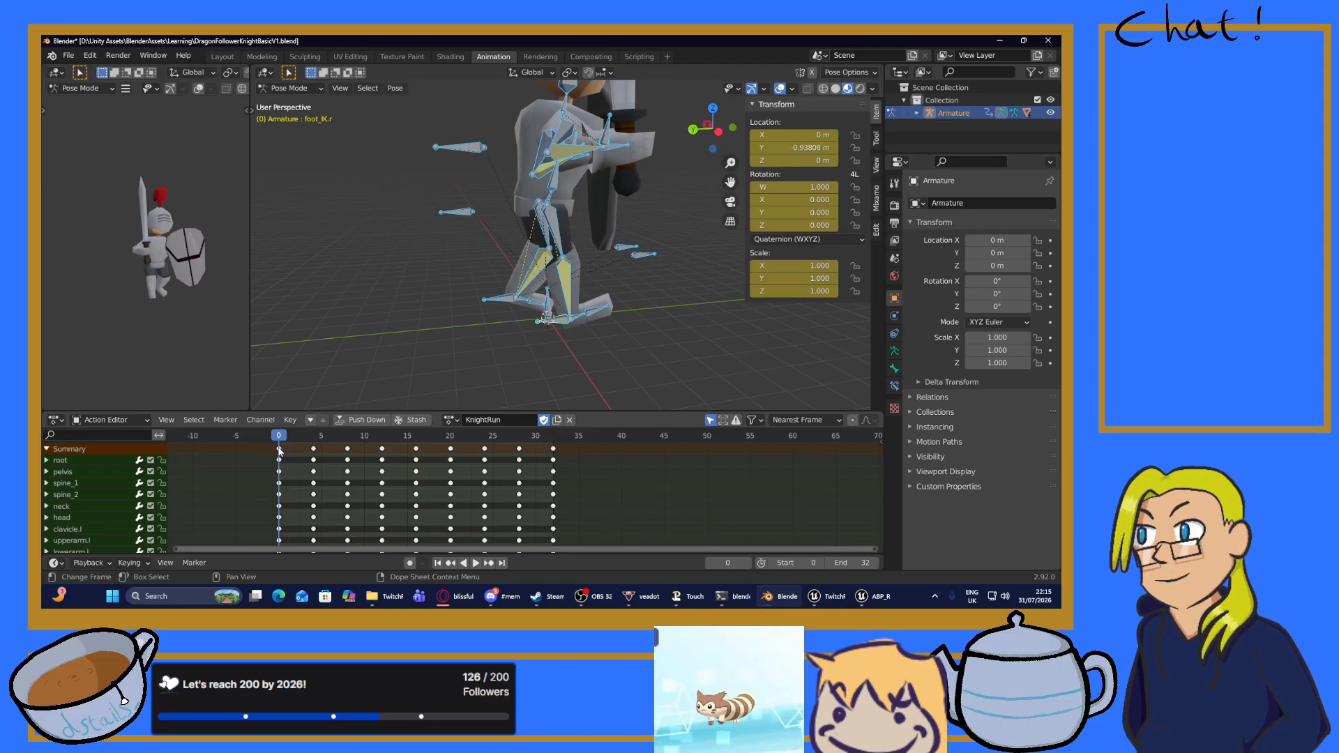
key("space")
left_click_drag(313, 443, 291, 469)
left_click(290, 469)
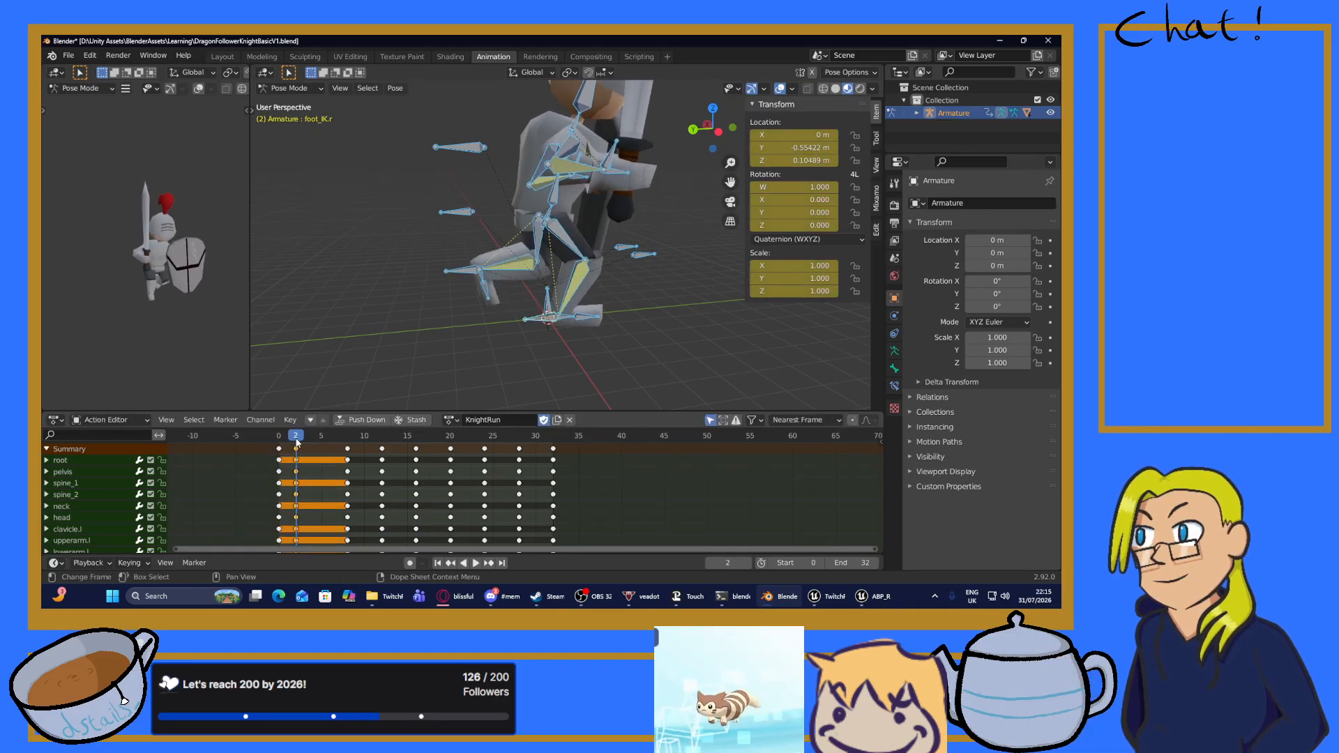
key("space")
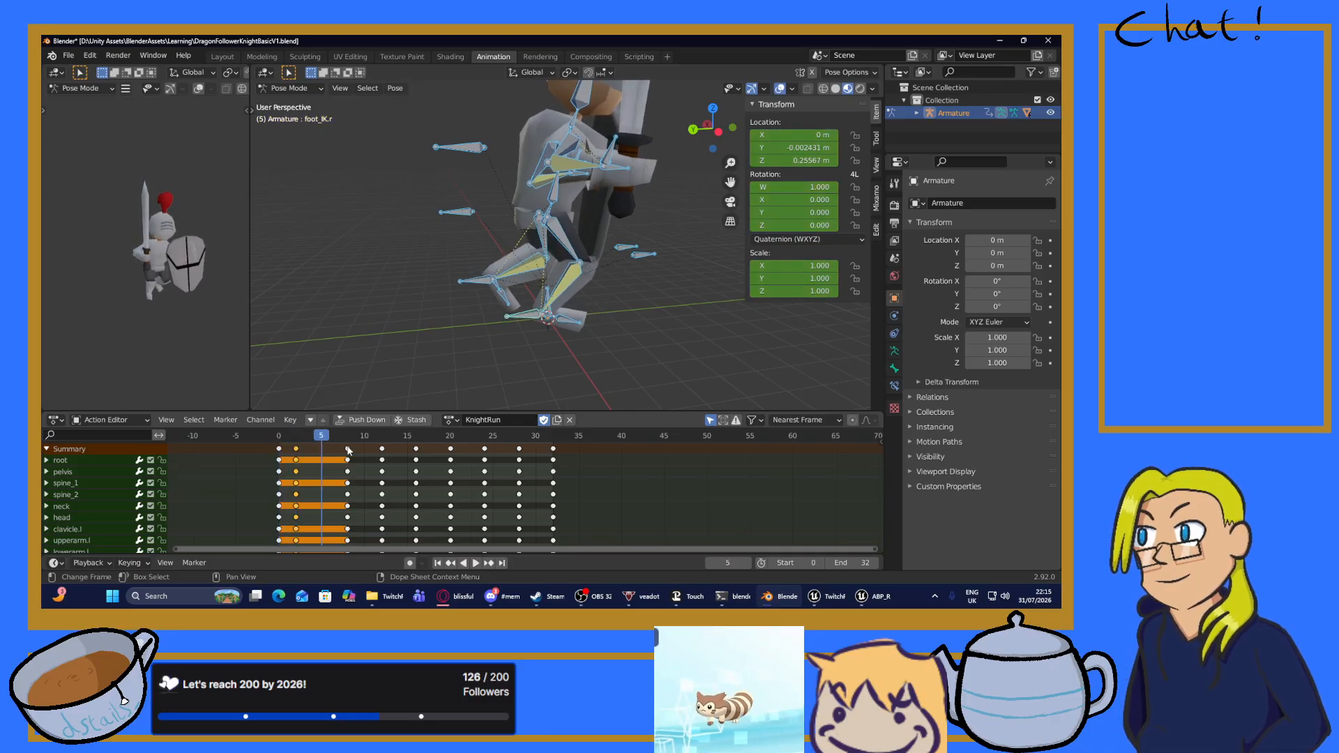
mouse_move(347, 449)
left_mouse_down()
mouse_move(314, 457)
mouse_move(359, 453)
mouse_move(330, 454)
left_mouse_up()
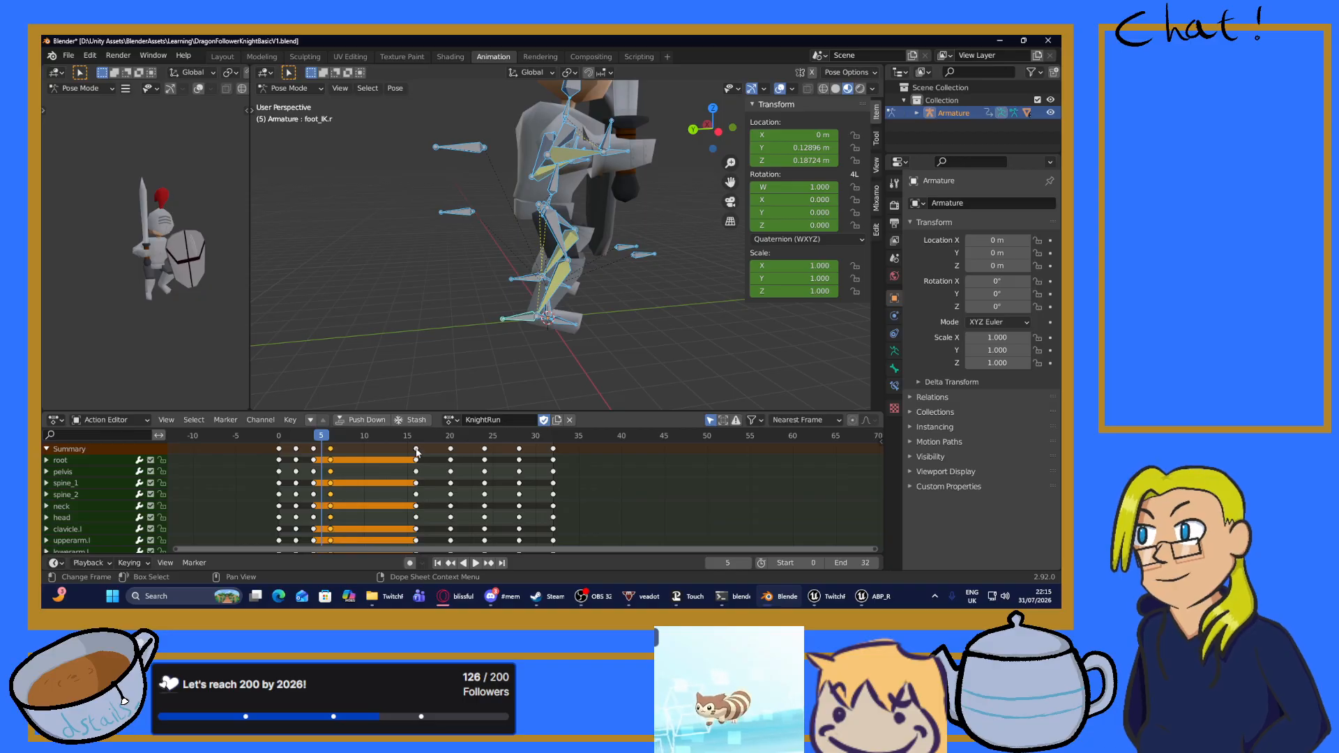
Move the KnightRun keyframes at frames 16, 20, 24, 28 and 32 to frames 8, 10, 12, 14 and 16.
left_click_drag(417, 450, 348, 451)
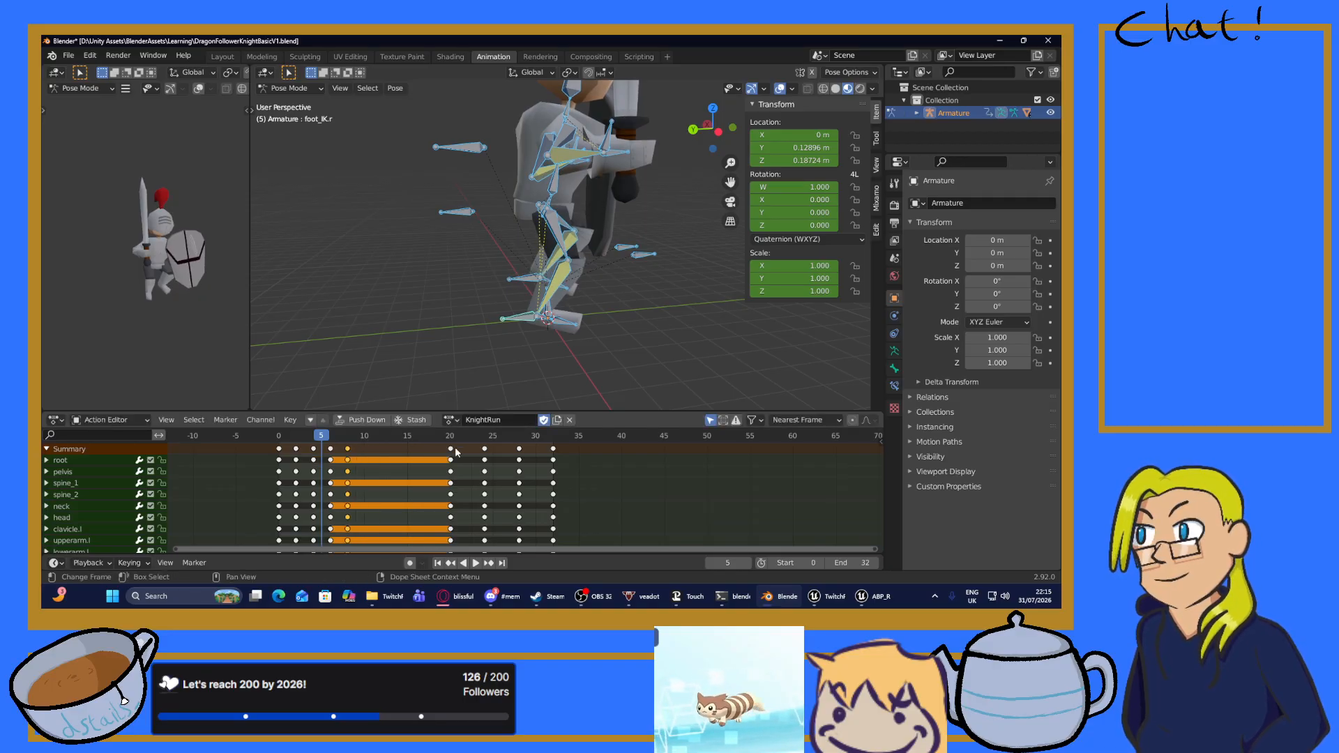
left_click_drag(457, 452, 361, 458)
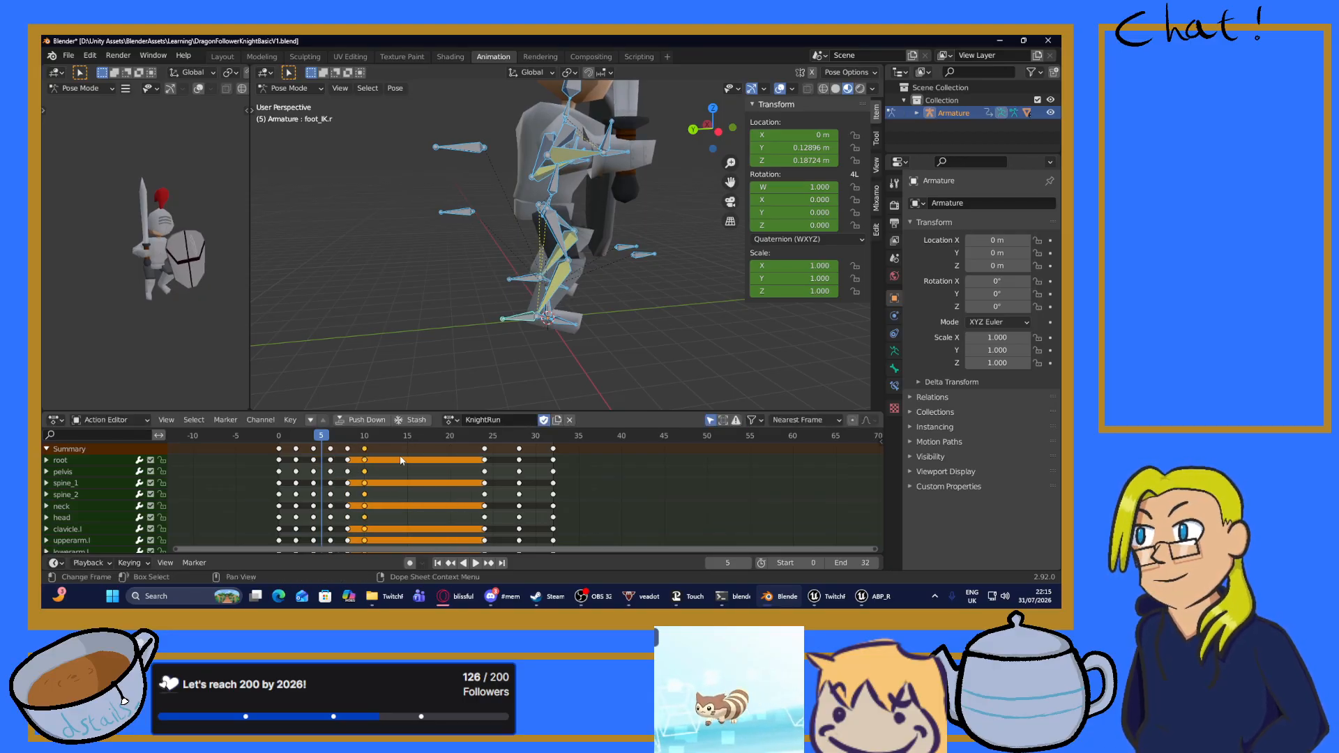
left_click_drag(487, 454, 381, 454)
left_click_drag(519, 454, 415, 452)
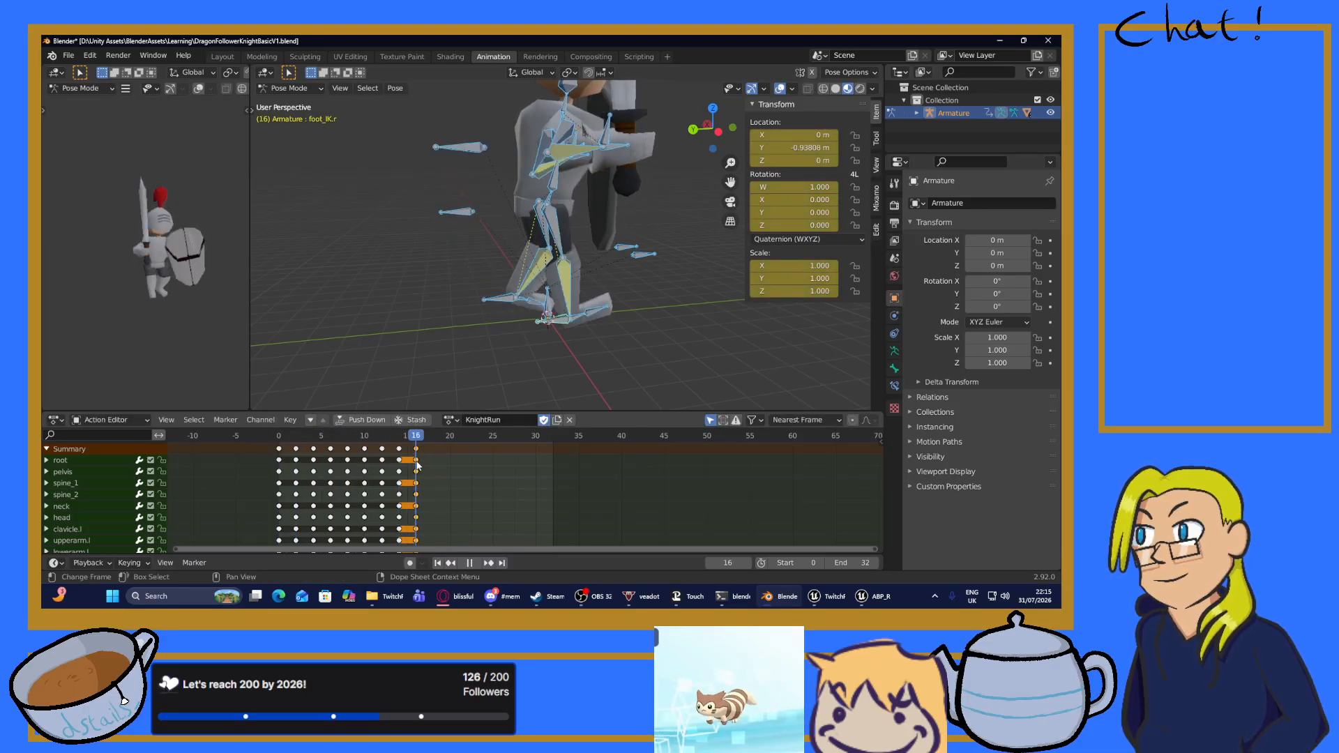
Set the animation's end frame to 16 and save the file.
key("space")
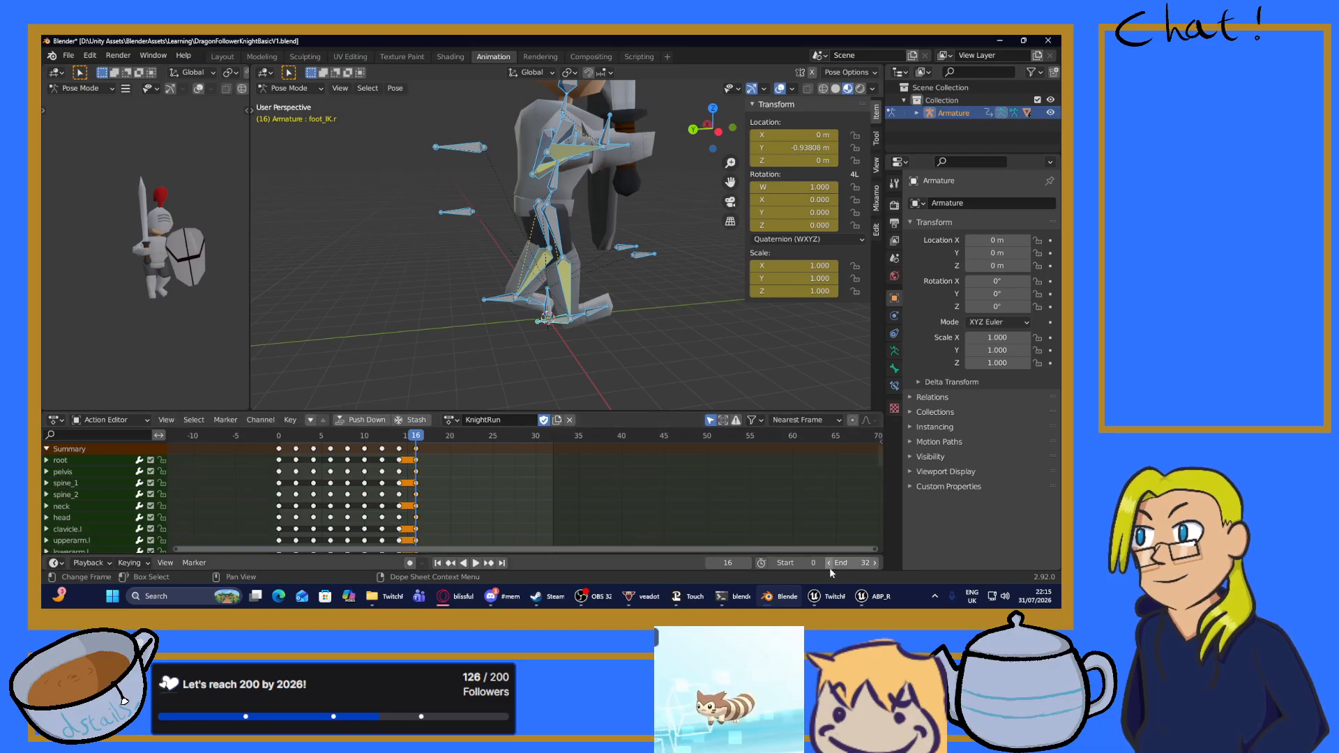
left_click(854, 564)
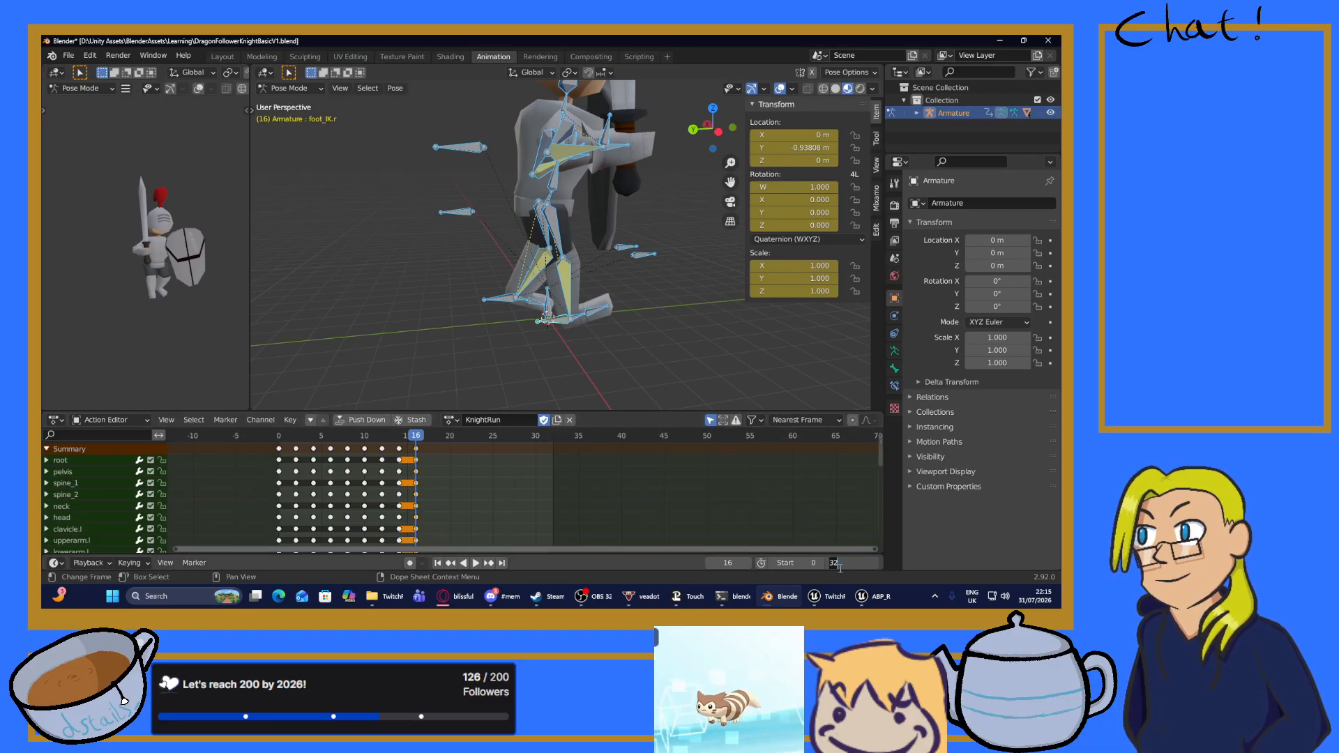
type("16")
key("Return")
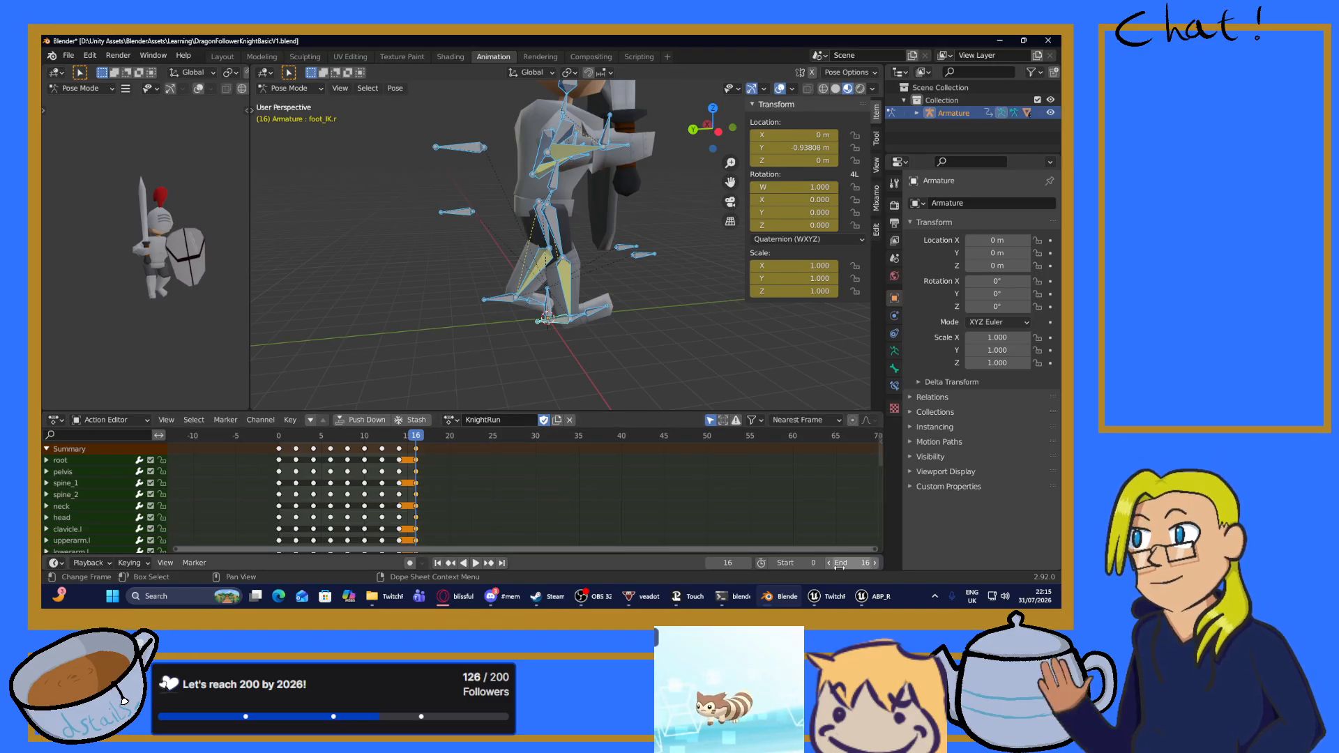
key("ctrl+s")
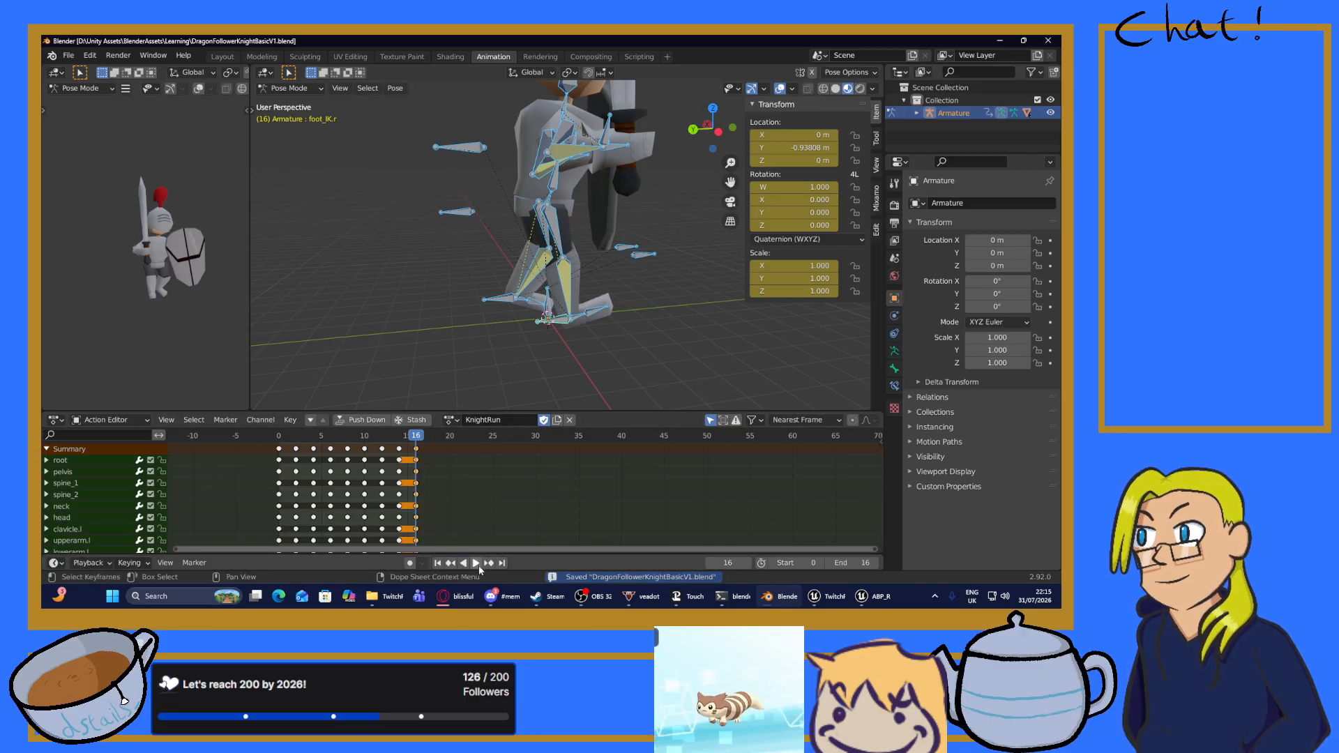
Play back the shortened run cycle and examine the leg poses between frames 2 and 6 from the side and front.
left_click(475, 562)
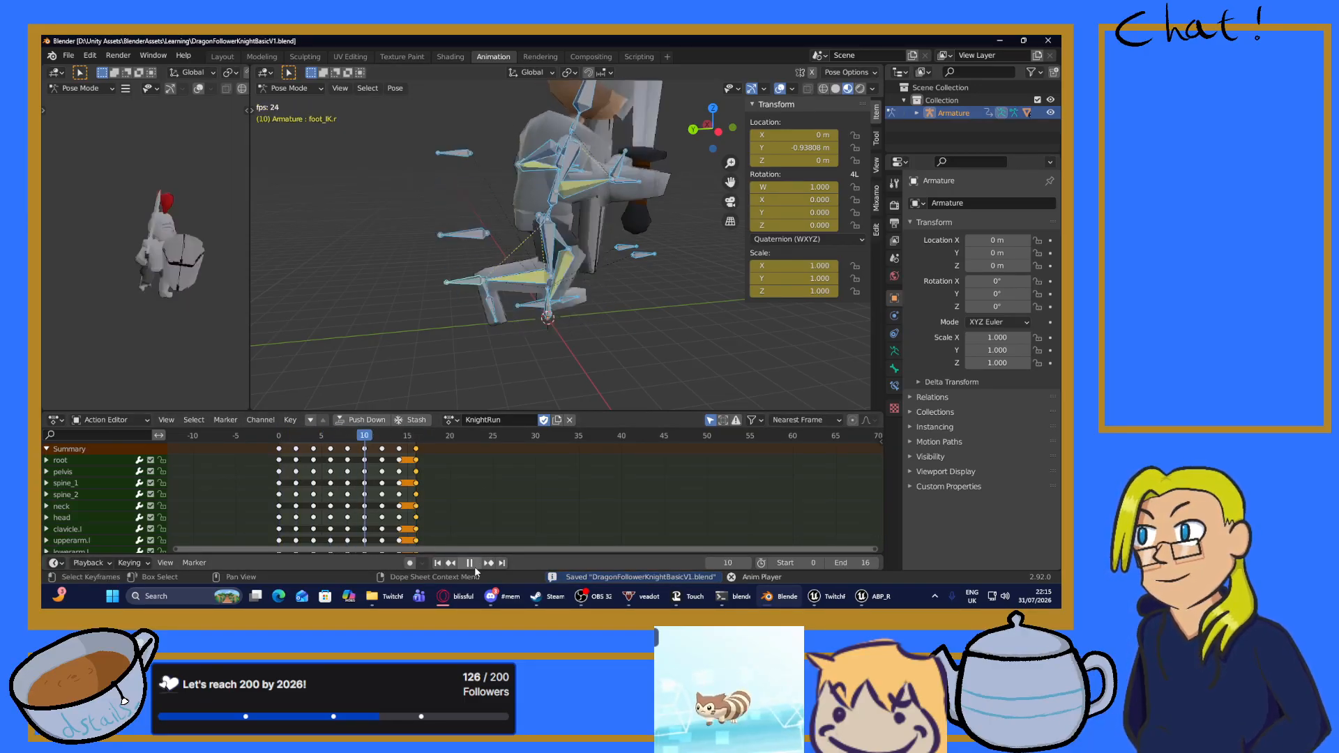
left_click(475, 567)
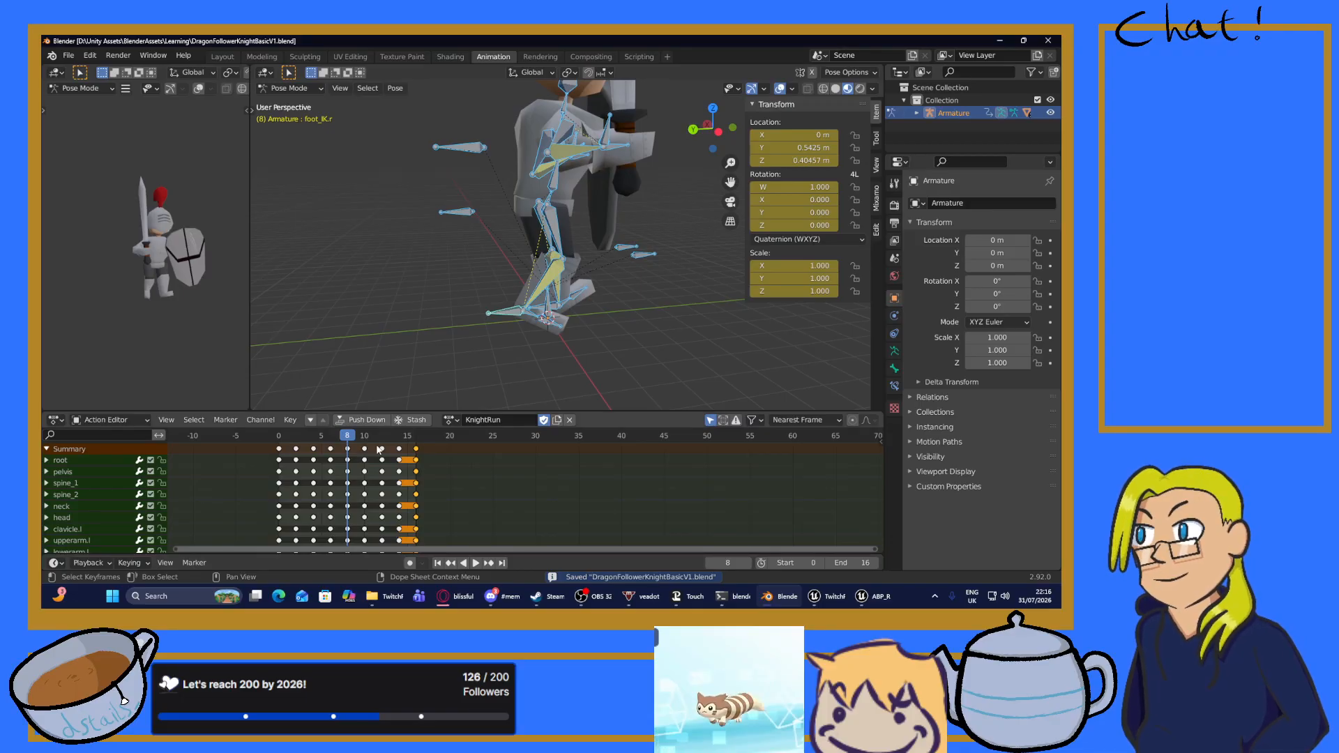
key("space")
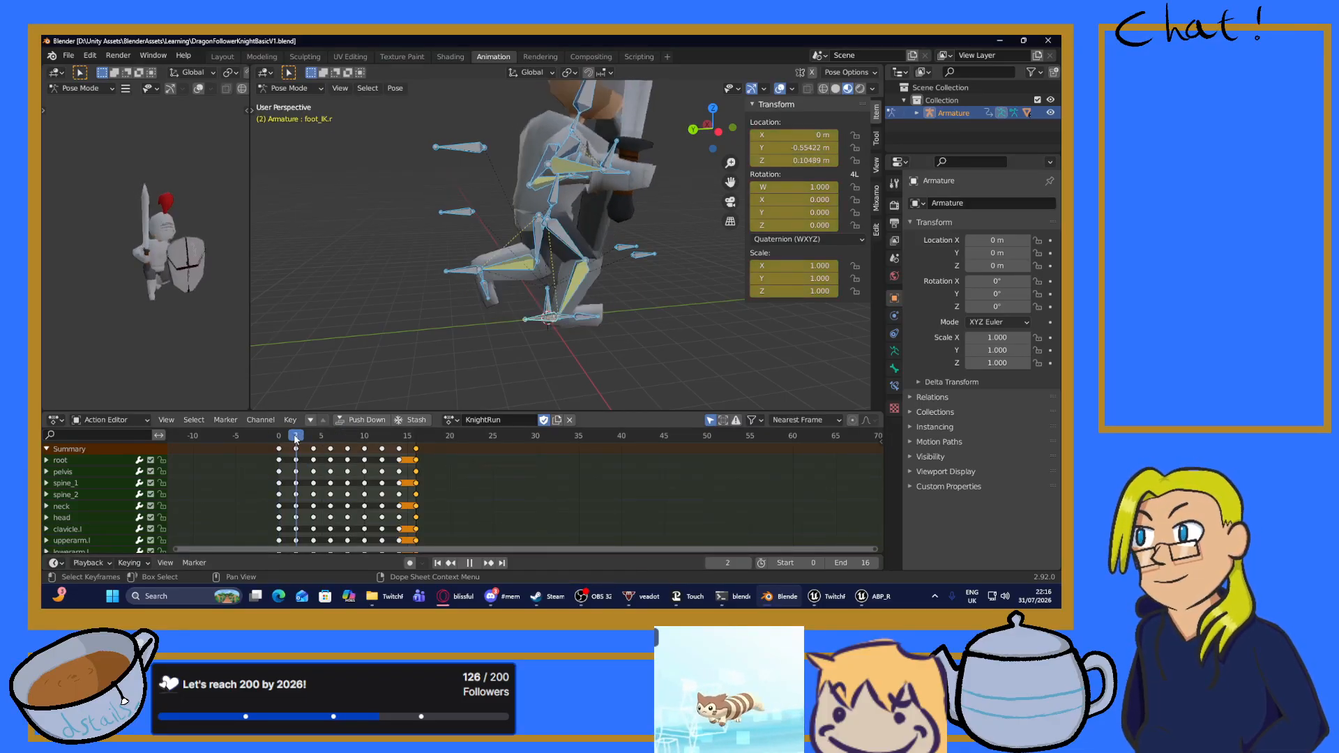
left_click_drag(296, 437, 329, 436)
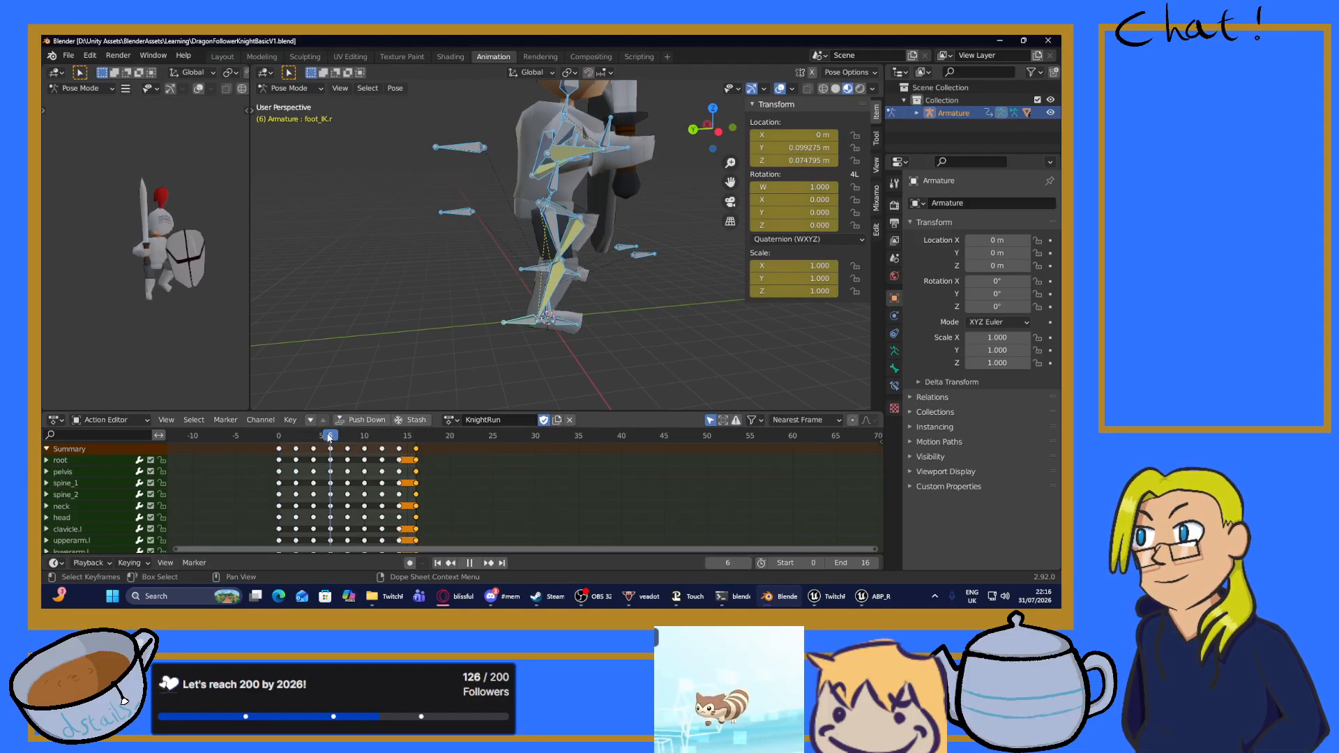
middle_click_drag(523, 211, 547, 199)
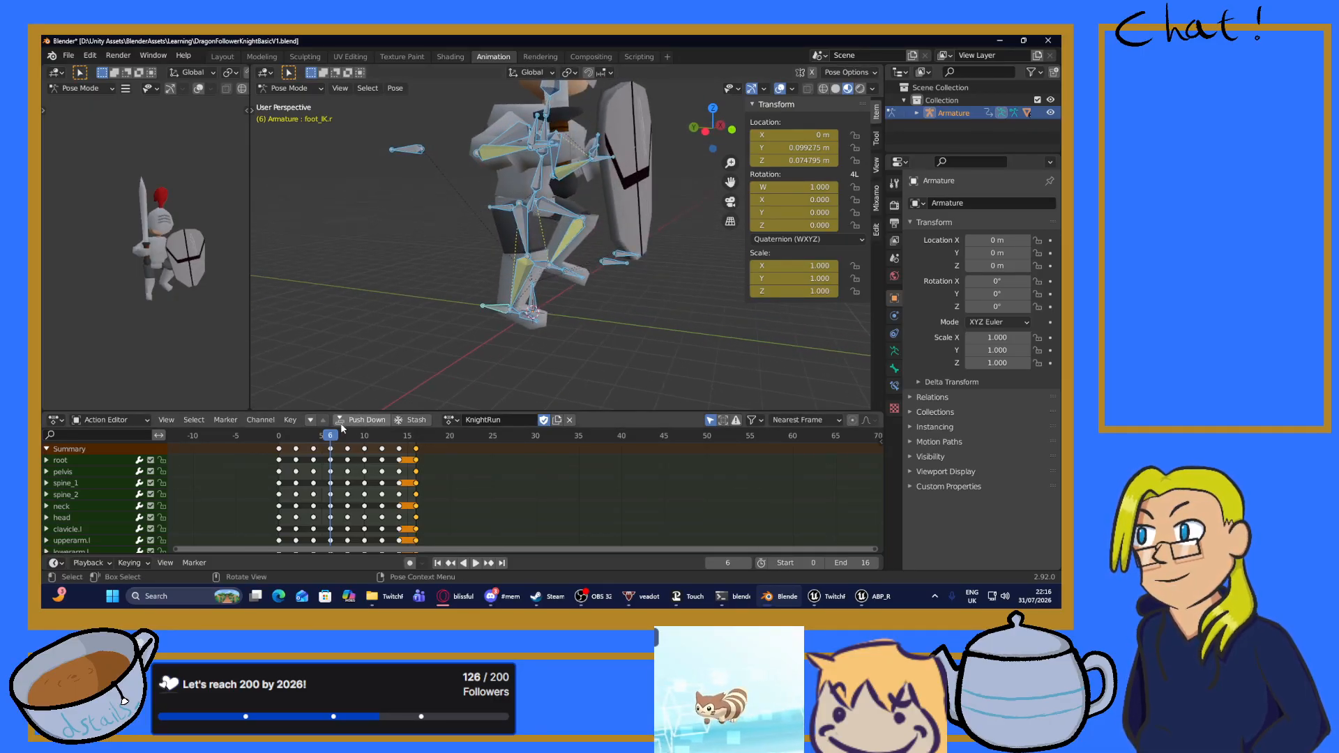
key("space")
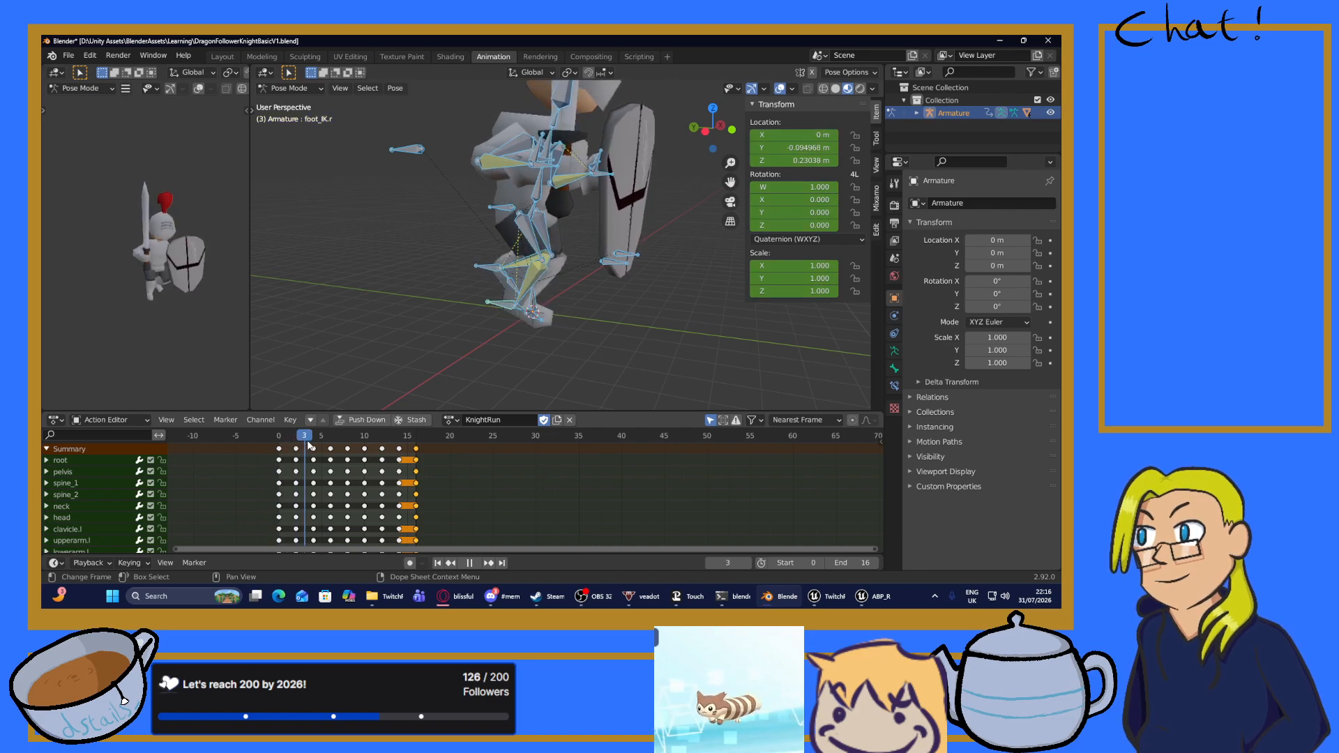
key("Escape")
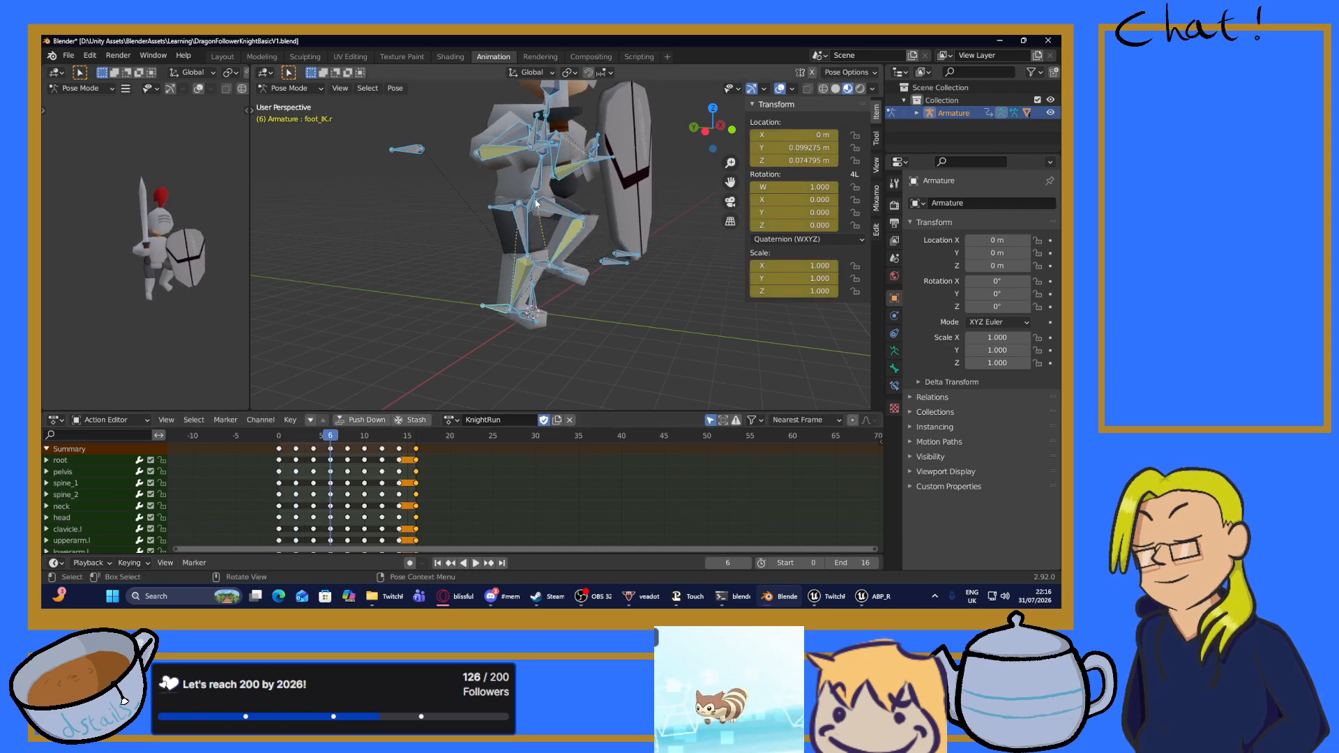
Raise the pelvis bone along global Z at frame 6, to a Y location of about 0.52 m.
left_click(536, 203)
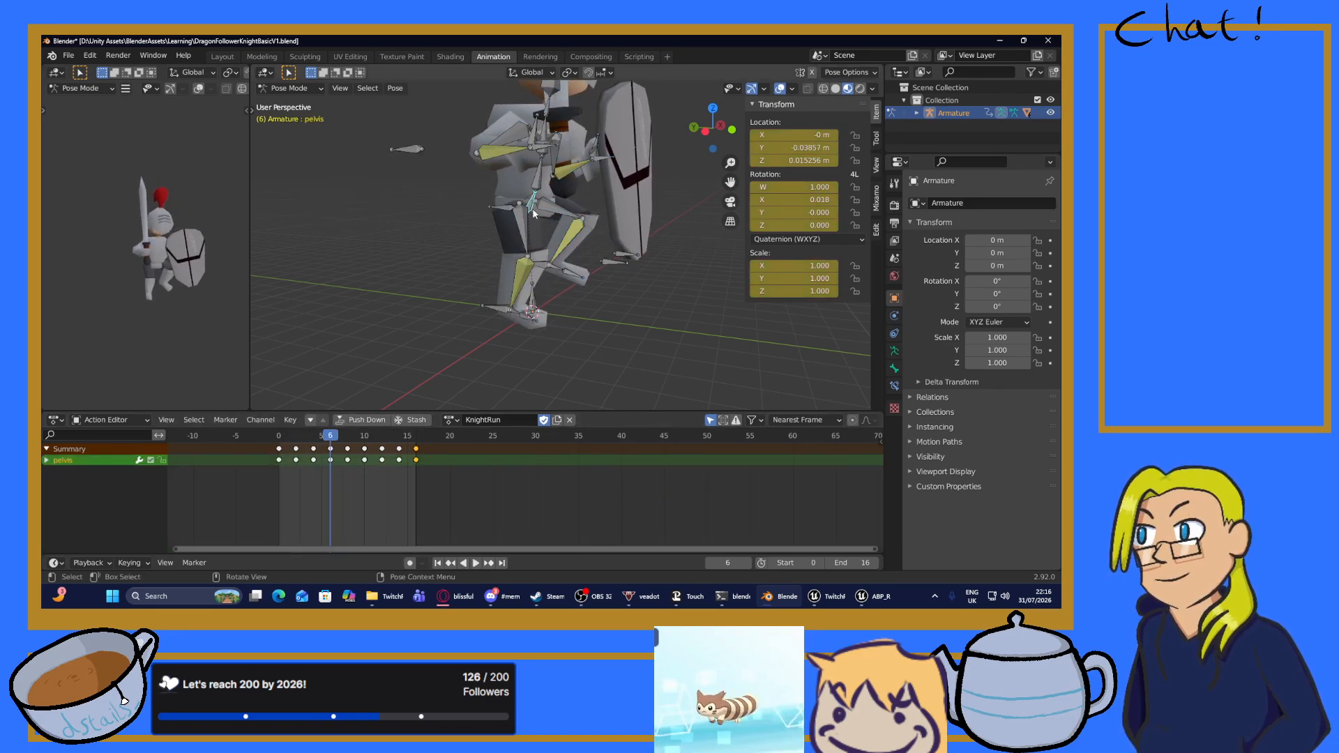
key("g")
key("z")
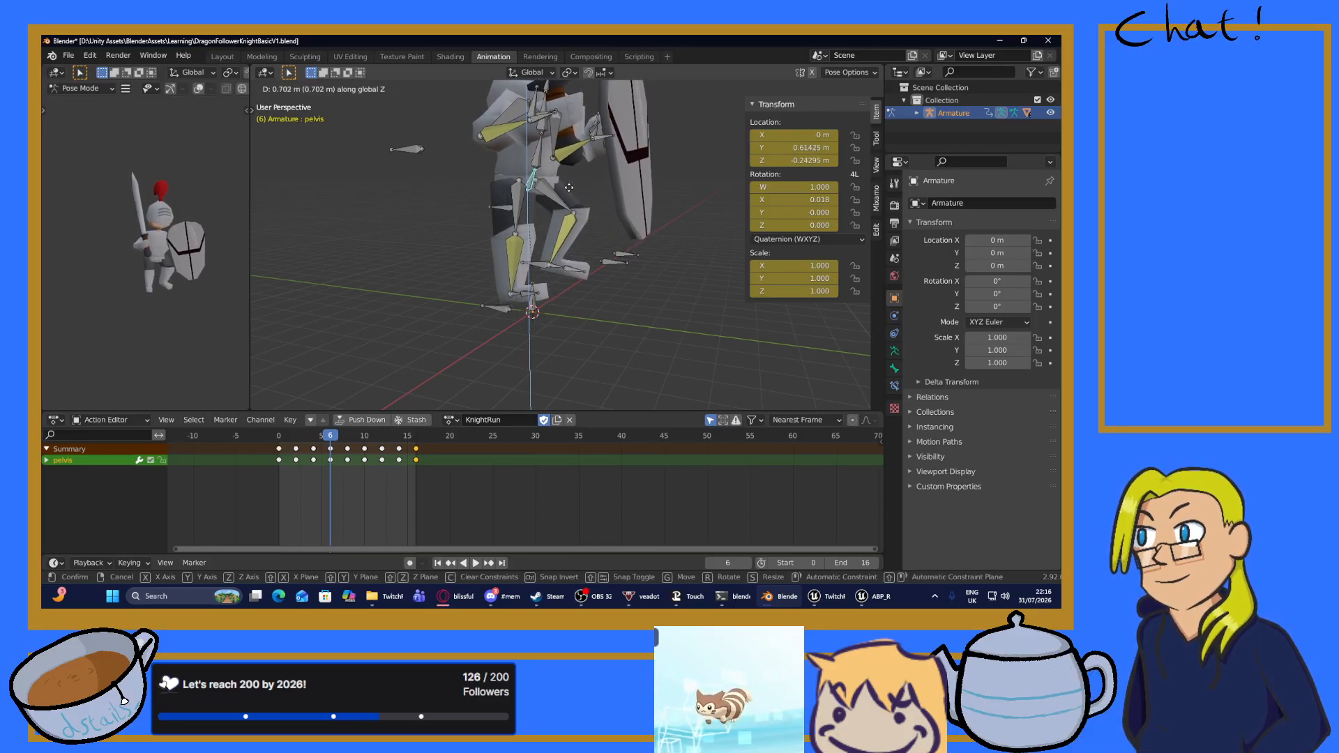
left_click(562, 193)
Lower the pelvis bone slightly along global Z at frame 6, to a Y location of about 0.49 m.
middle_click_drag(536, 303, 567, 290)
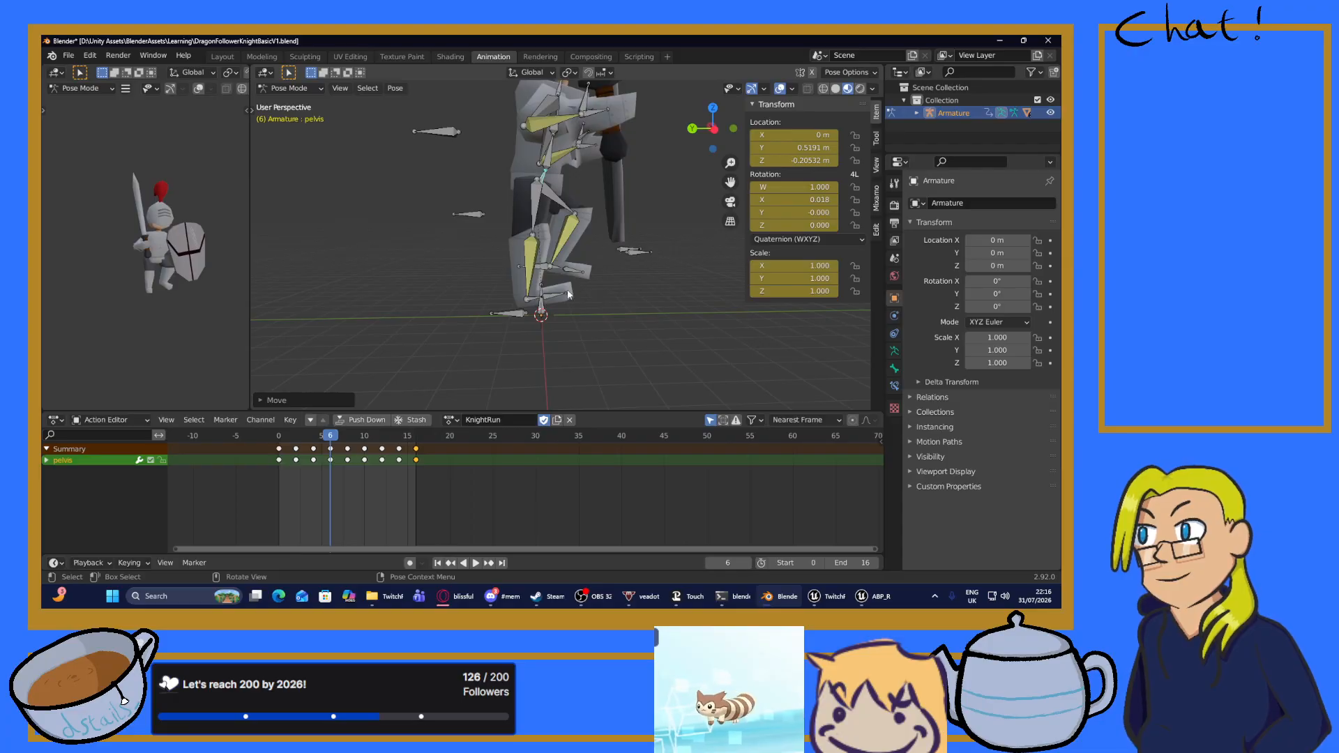
left_click(514, 314)
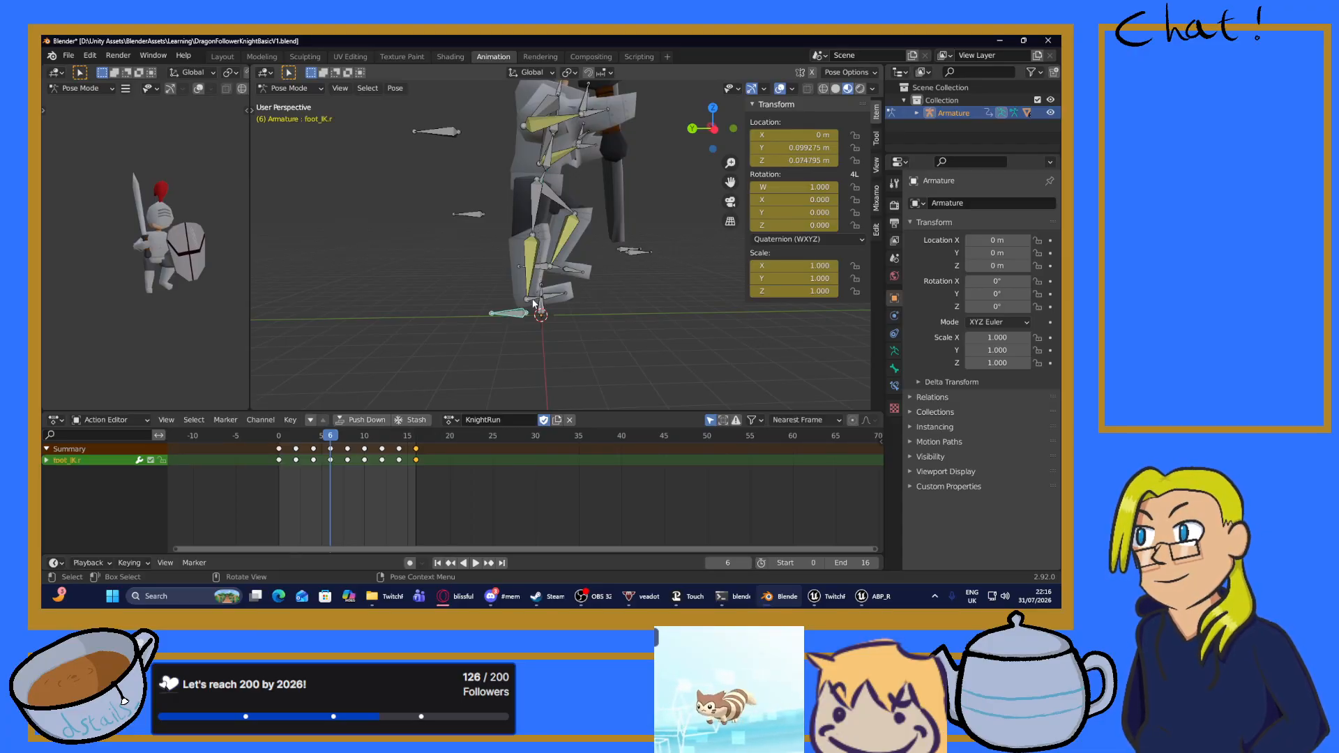
middle_click_drag(557, 222, 540, 193)
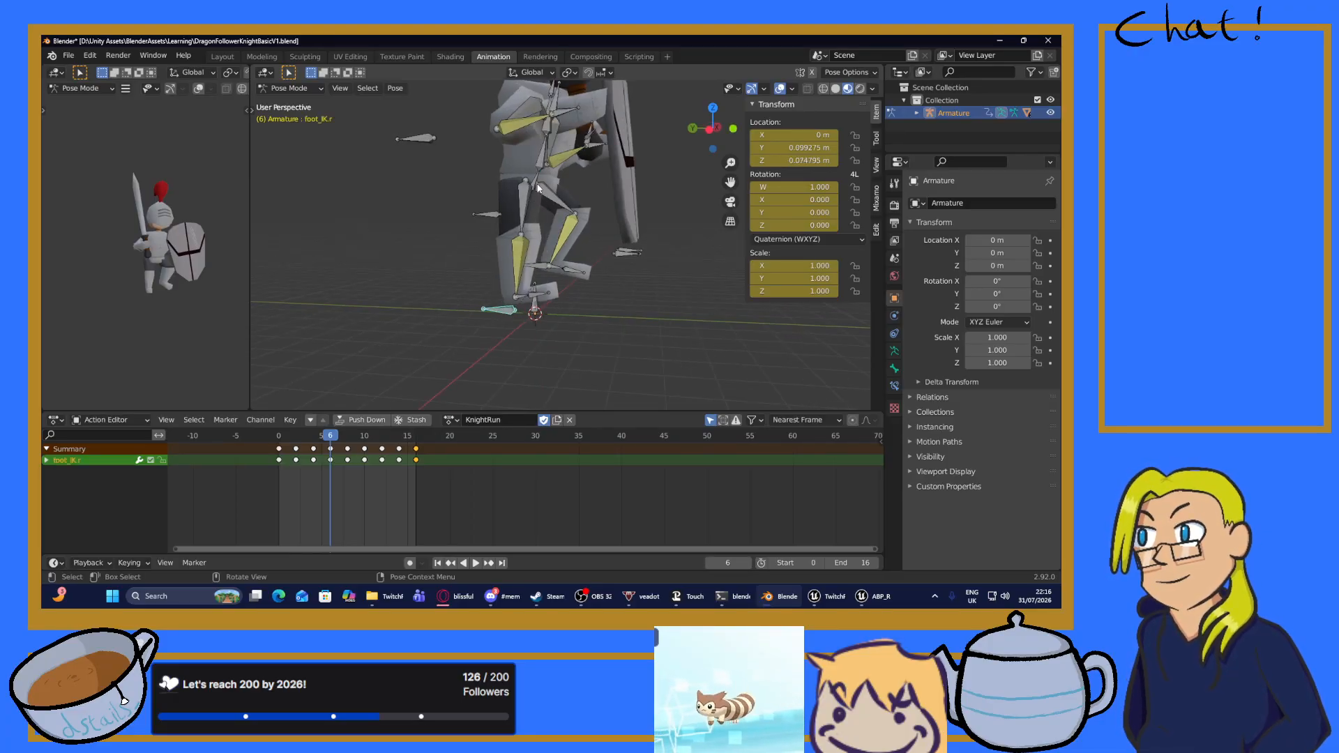
left_click(537, 187)
key("g")
key("z")
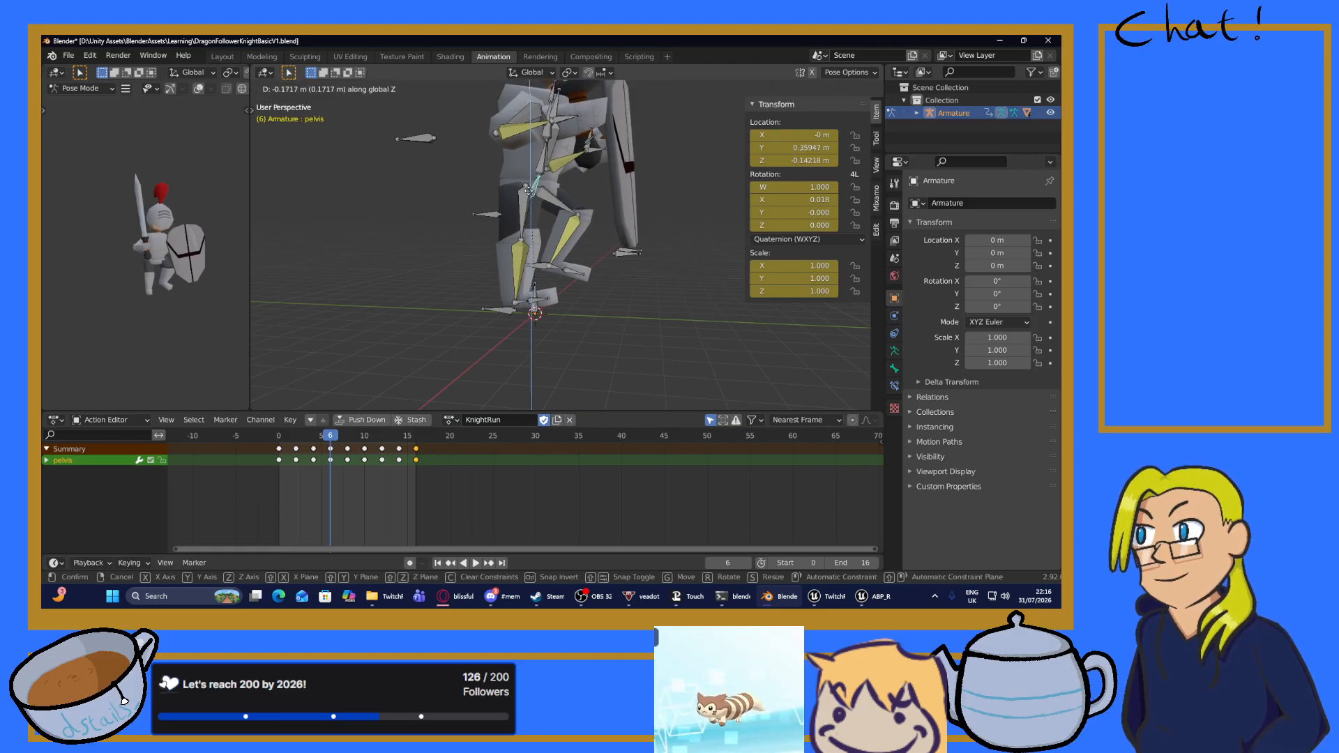
left_click(538, 189)
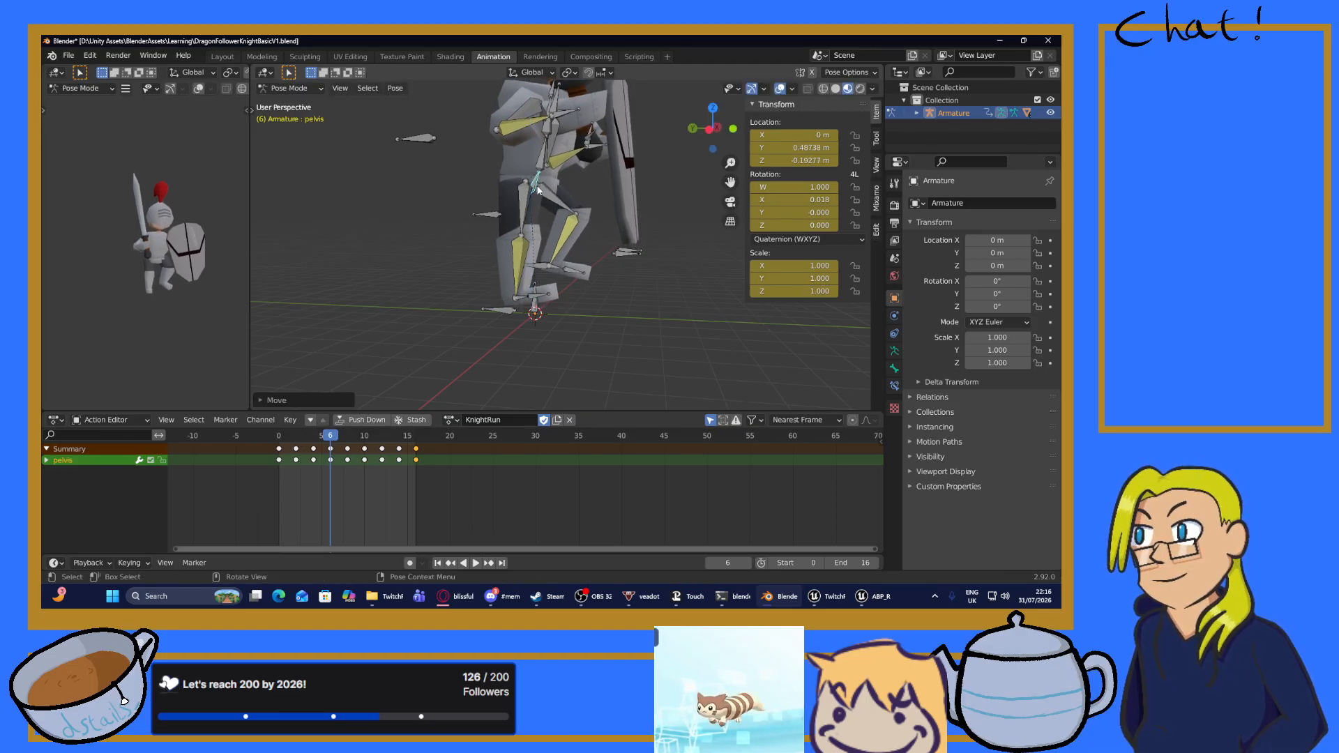
Rotate the right foot bone about global X at frame 6 to a quaternion X of about 0.202, and save the file.
left_click(520, 299)
key("r")
key("x")
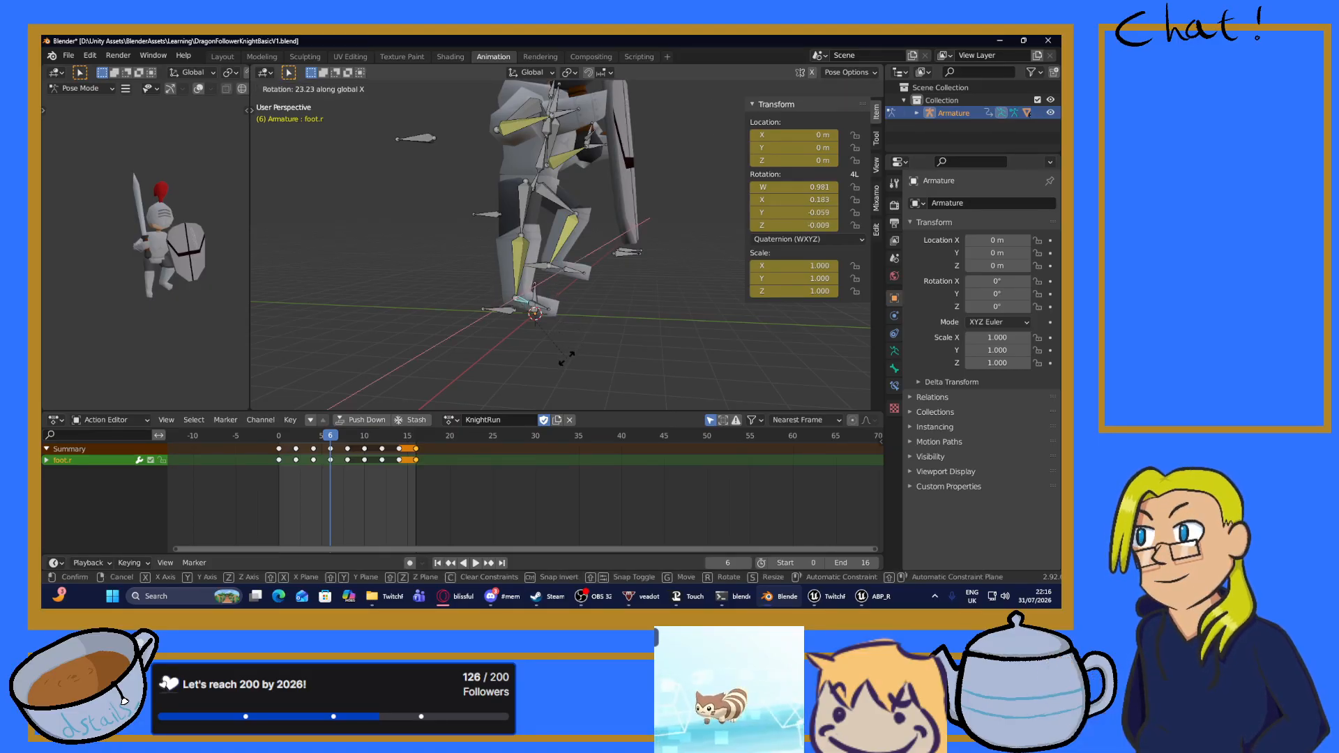
left_click(564, 361)
key("ctrl+s")
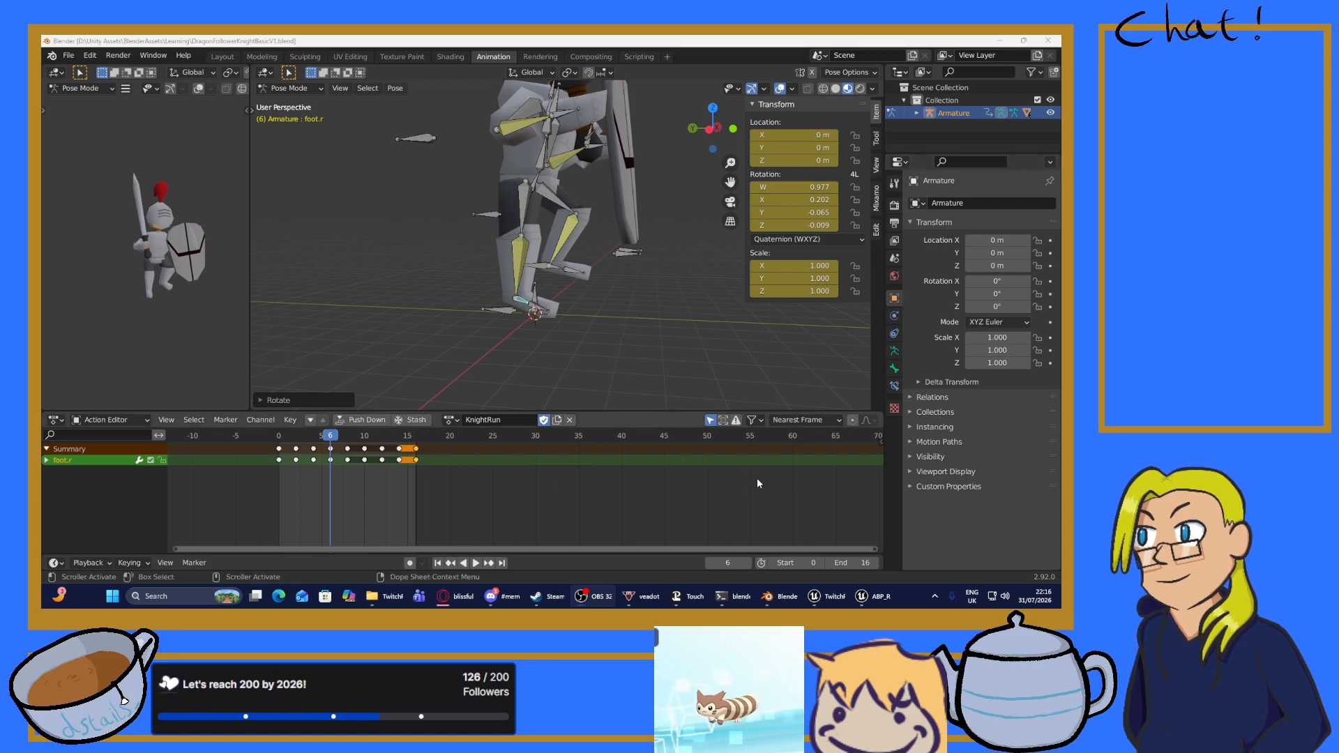
Select all of the armature's bones and insert keyframes for them at frame 6.
left_click(604, 320)
key("a")
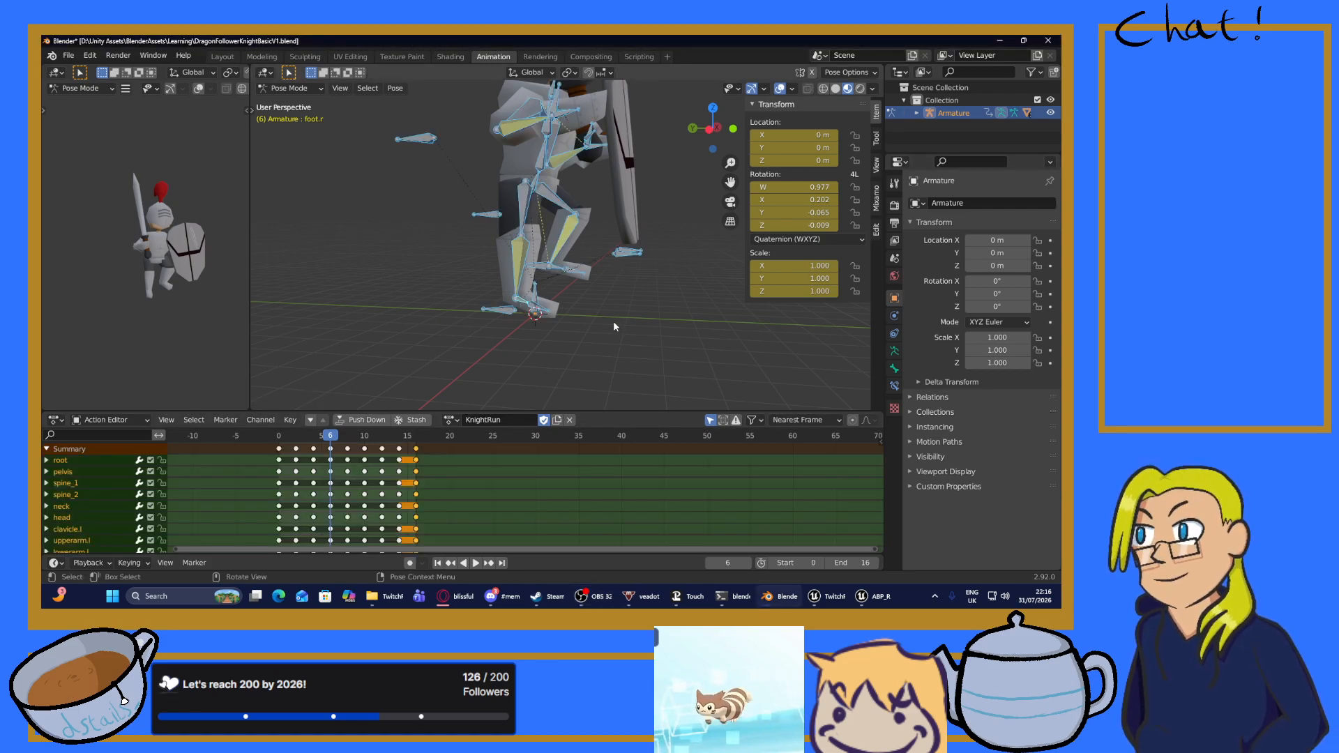
key("i")
left_click(615, 322)
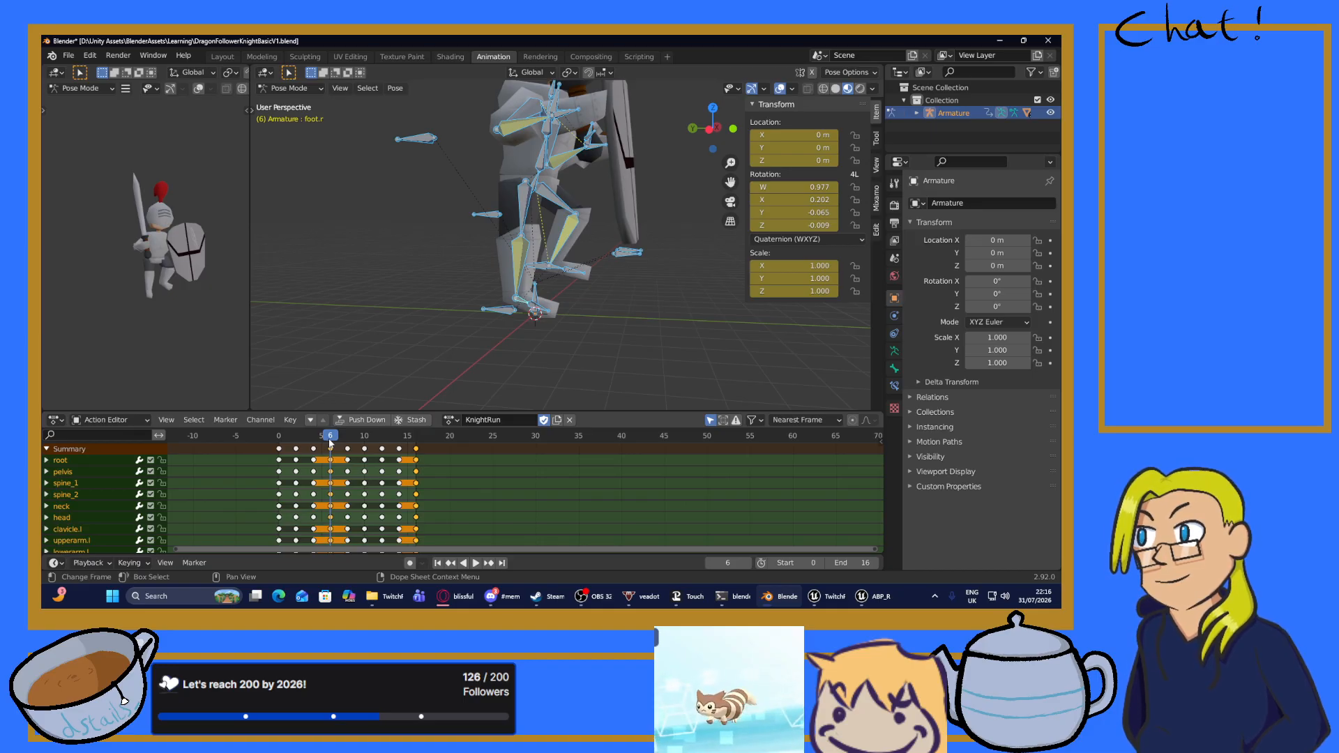
Copy the KnightRun keyframes at frame 6 and paste them flipped at frame 14.
key("space")
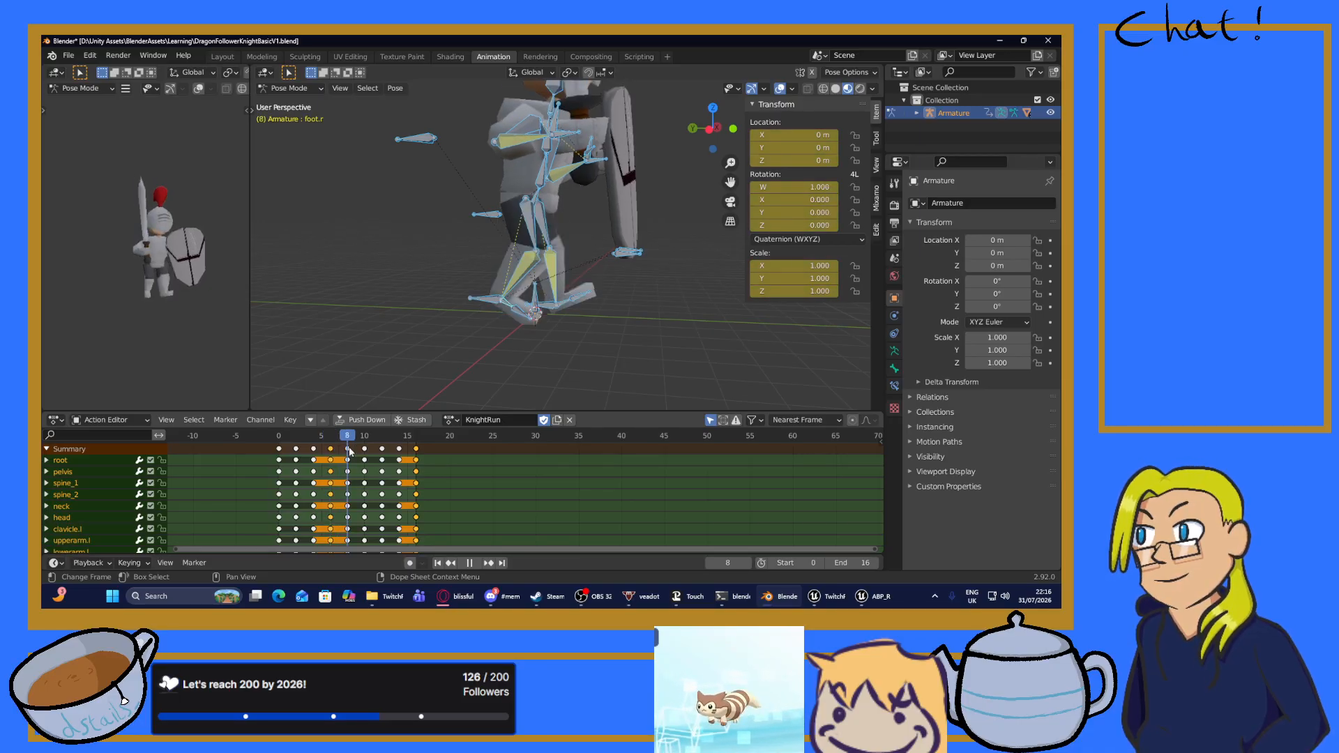
left_click_drag(351, 452, 401, 472)
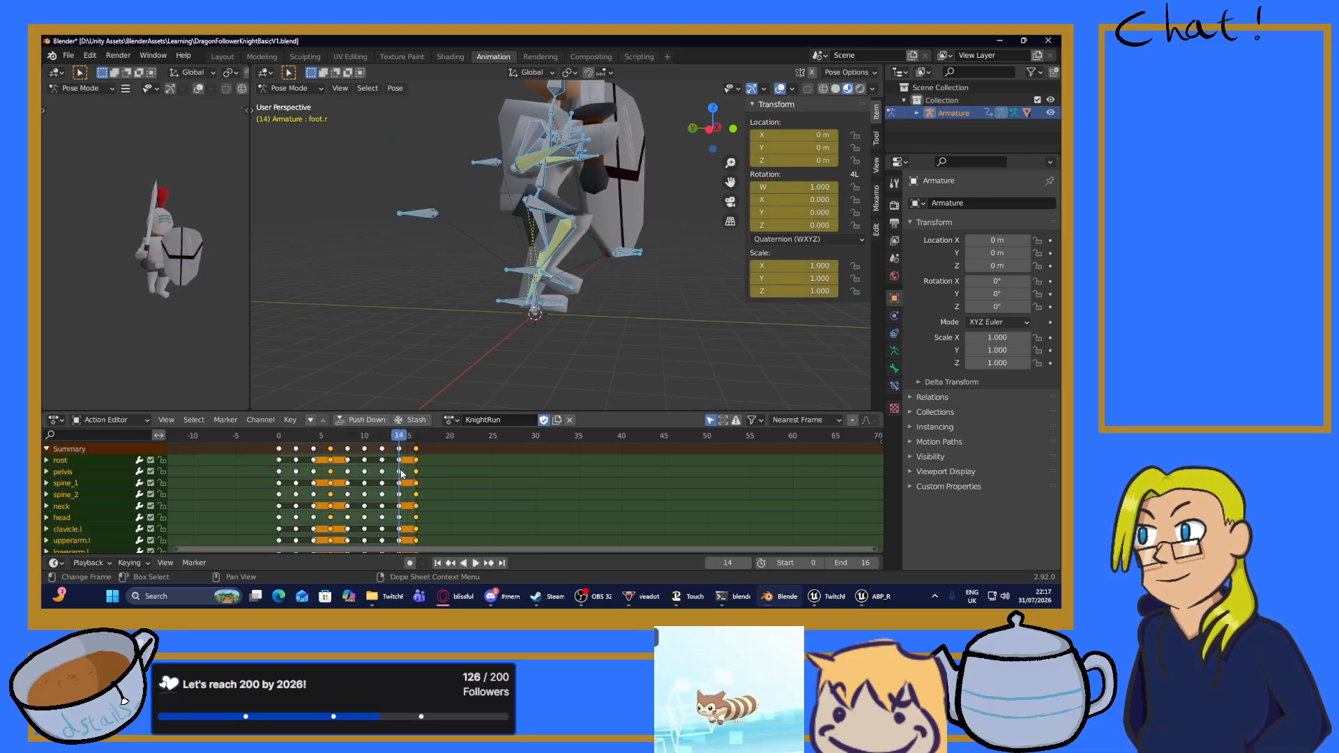
left_click(330, 450)
right_click(269, 417)
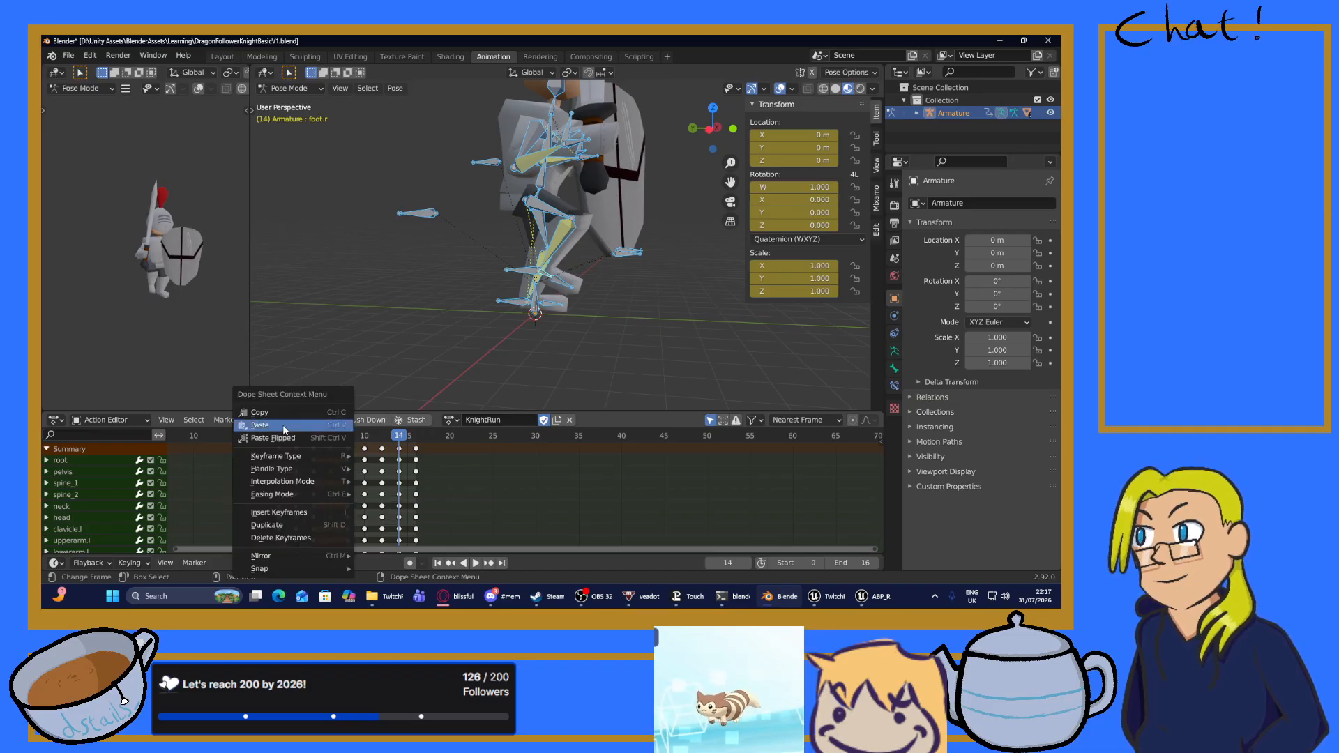
left_click(265, 416)
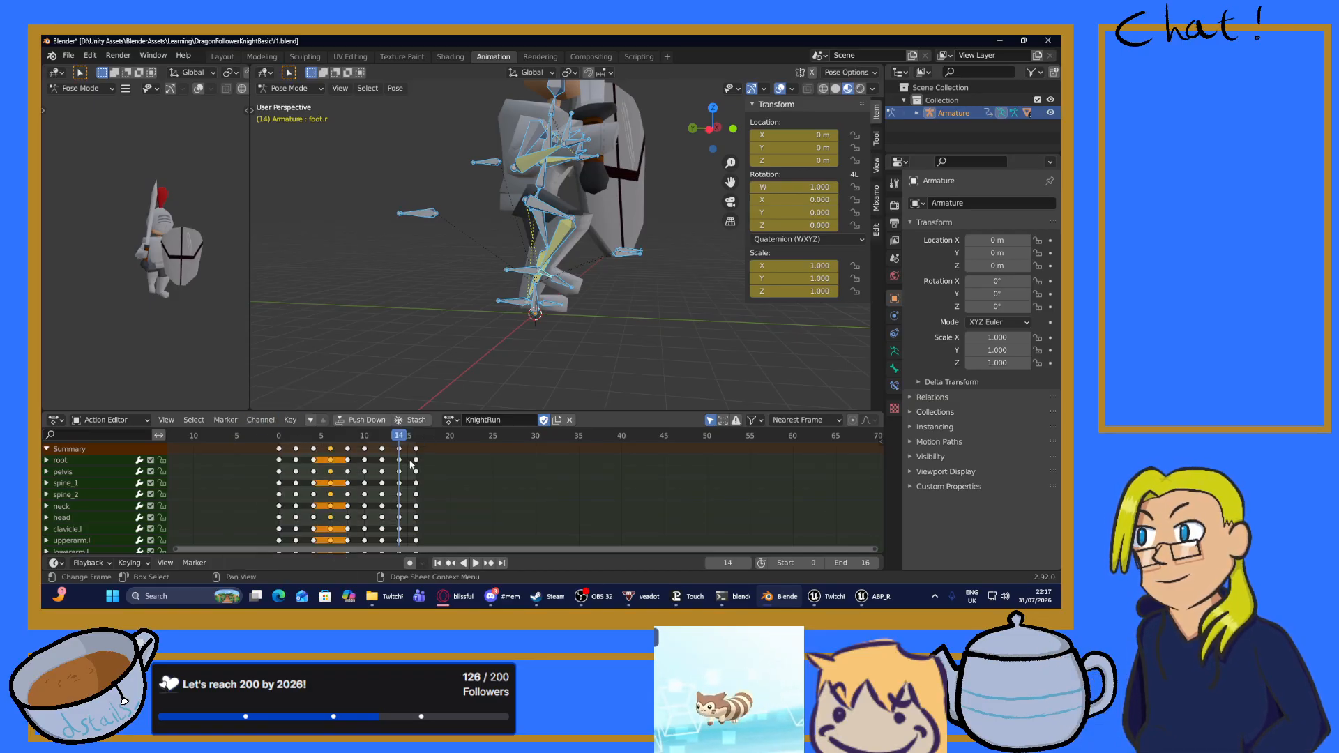
left_click(399, 449)
right_click(400, 451)
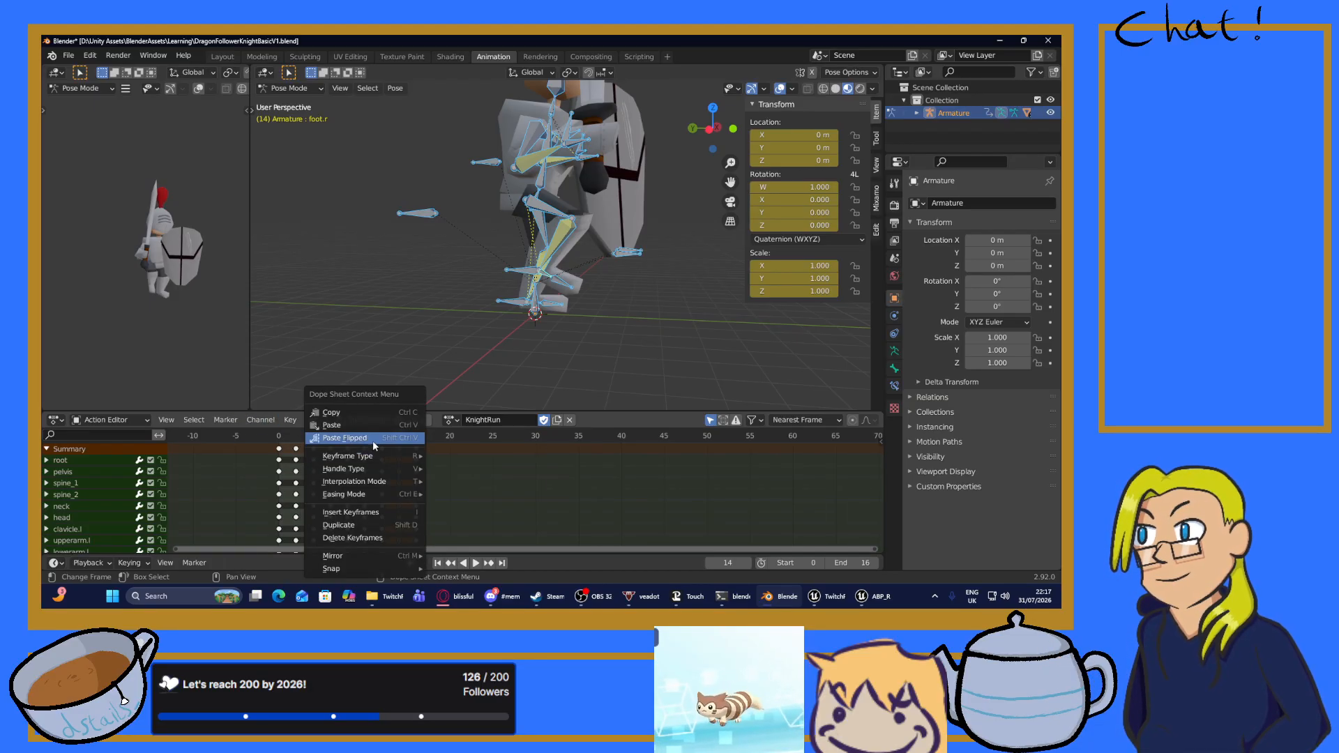
left_click(371, 439)
Insert keyframes for all bones at frame 14 and play back the run cycle to check the mirrored pose.
key("alt+a")
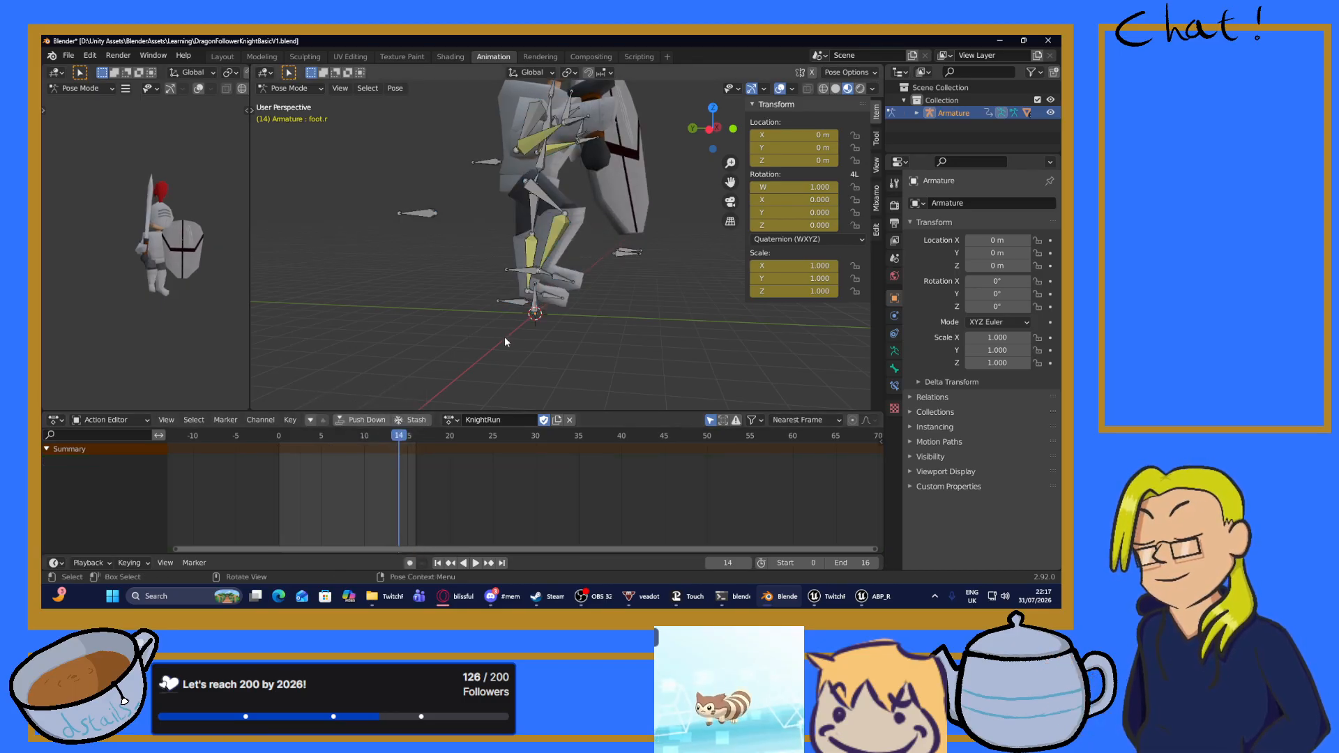
key("a")
key("i")
left_click(503, 339)
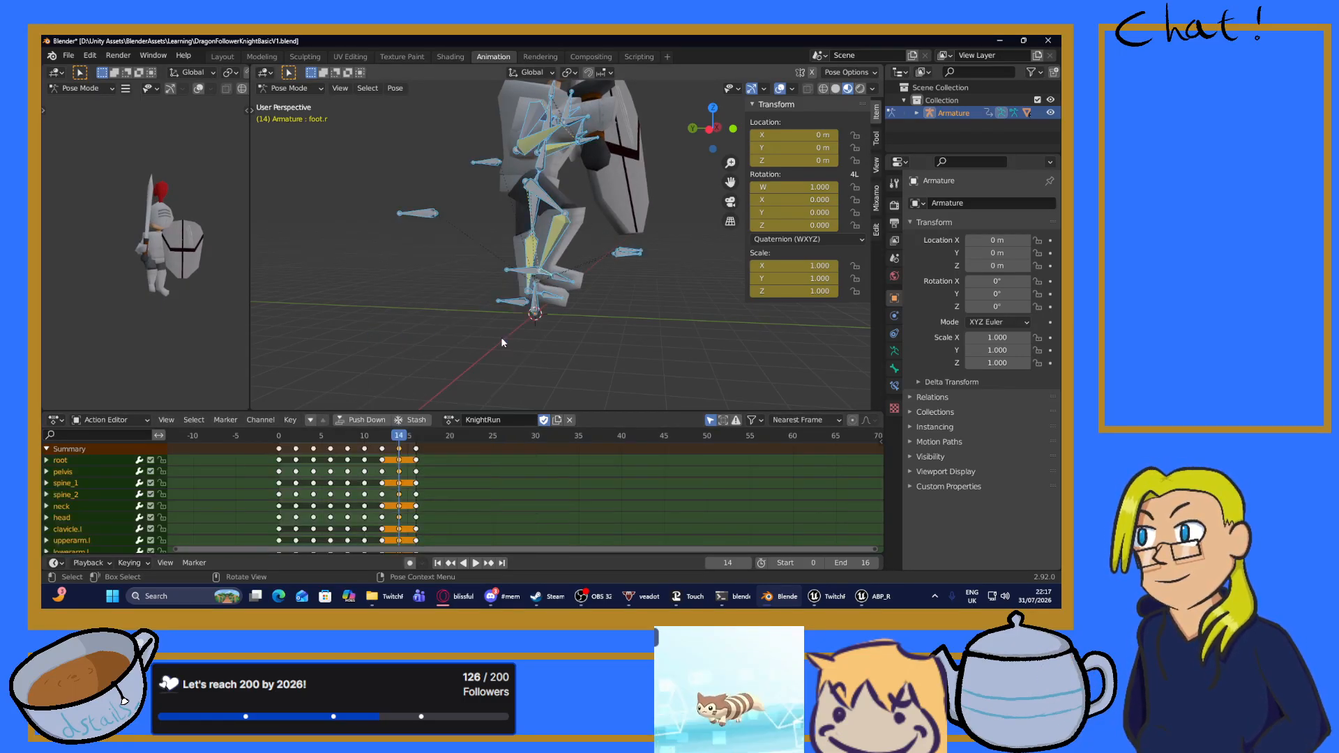
left_click(475, 562)
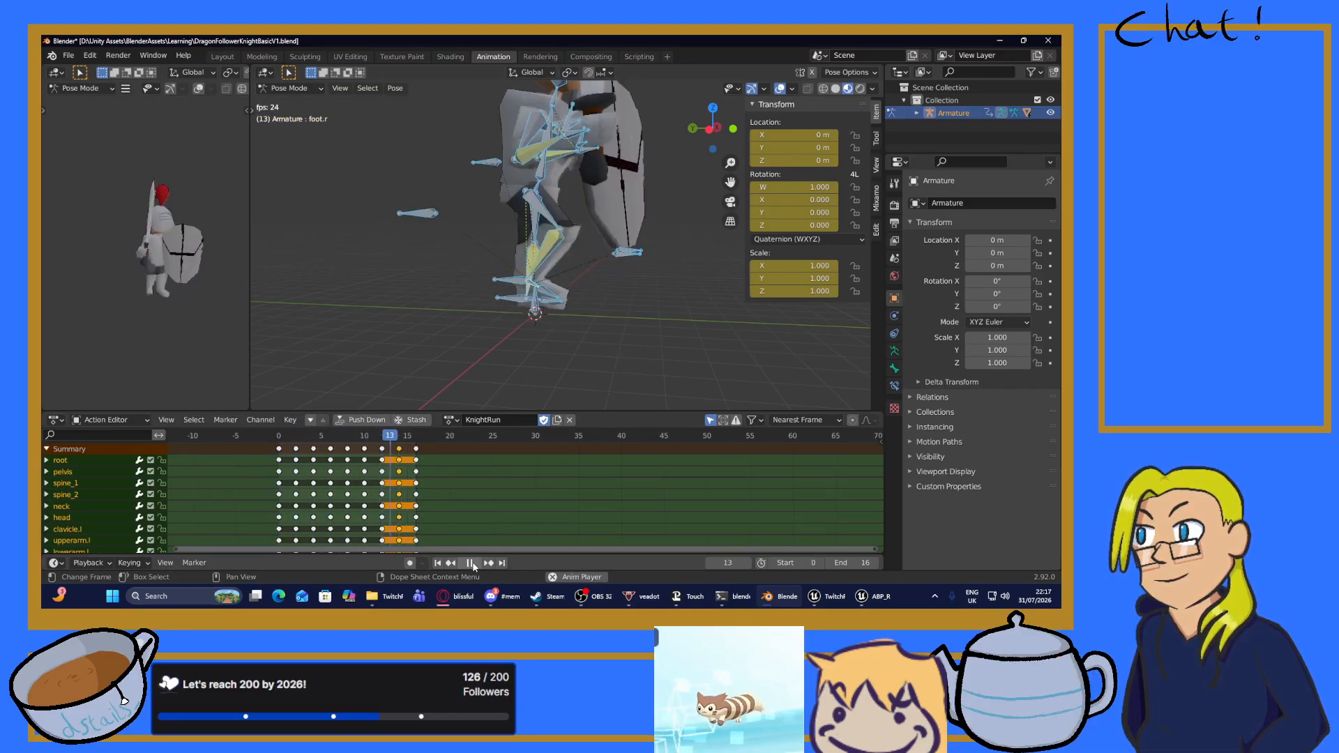
left_click(471, 564)
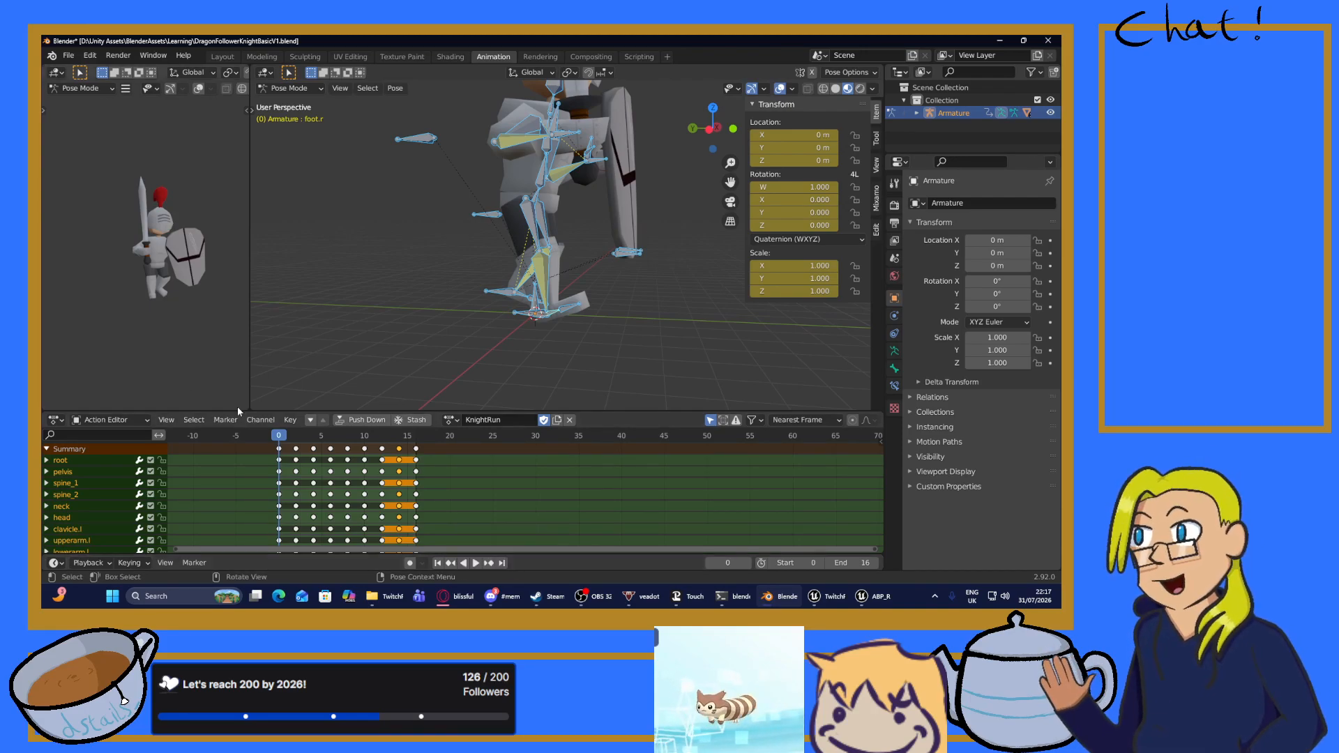
Move the keyframes at frames 8 to 16 seven frames forward so that they start at frame 15.
key("space")
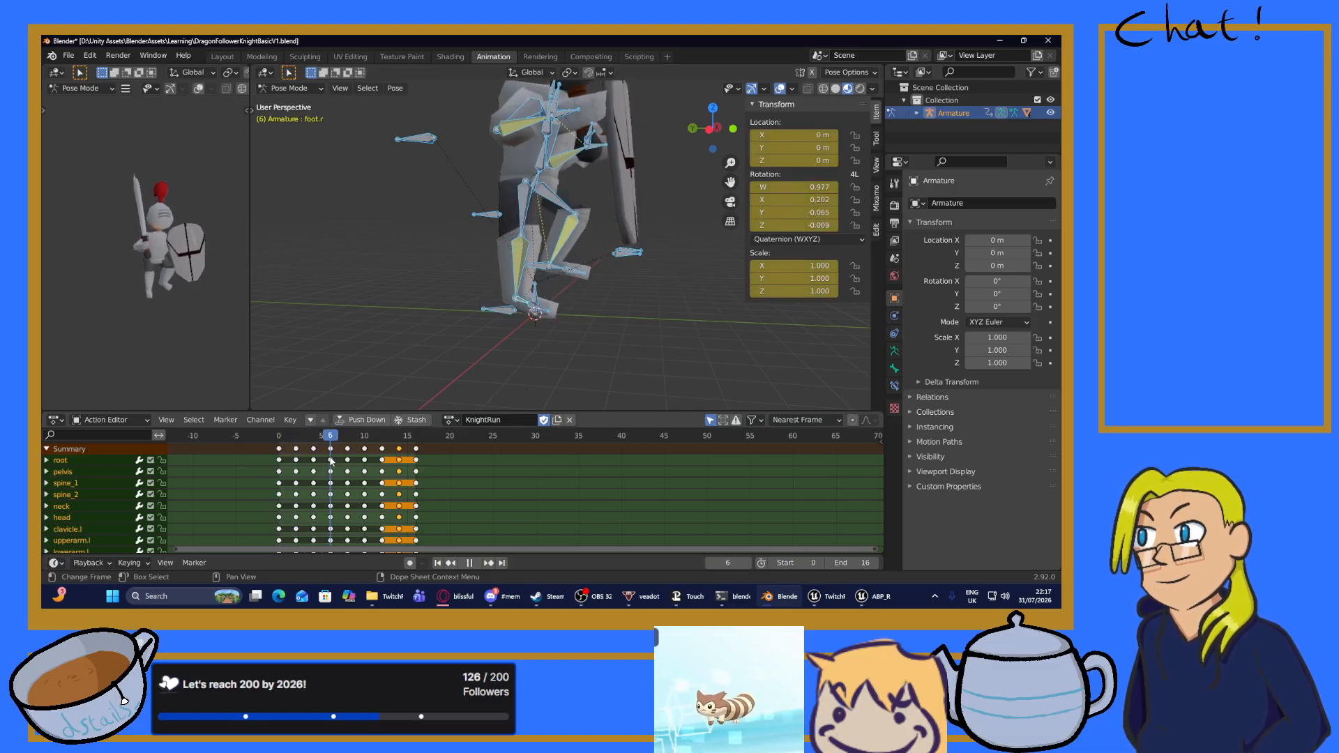
key("space")
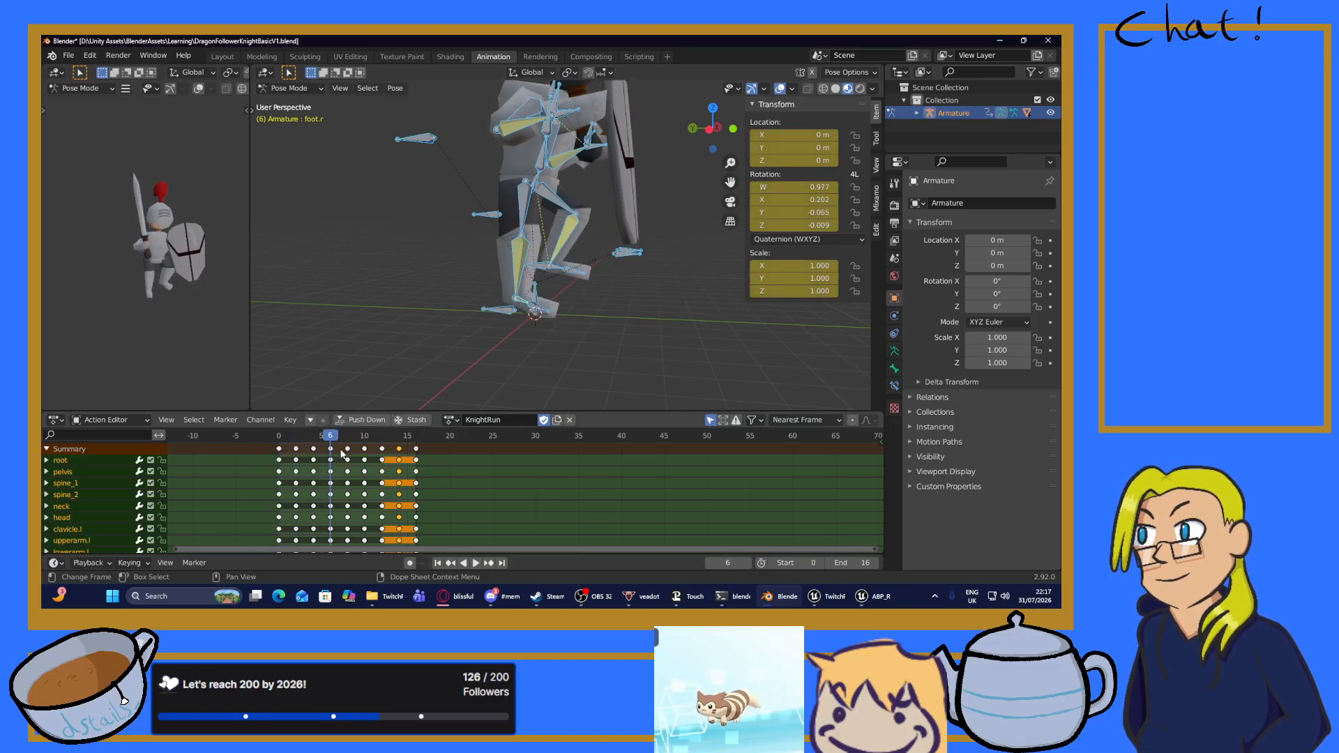
left_click_drag(341, 454, 432, 551)
scroll(483, 479, "down", 4)
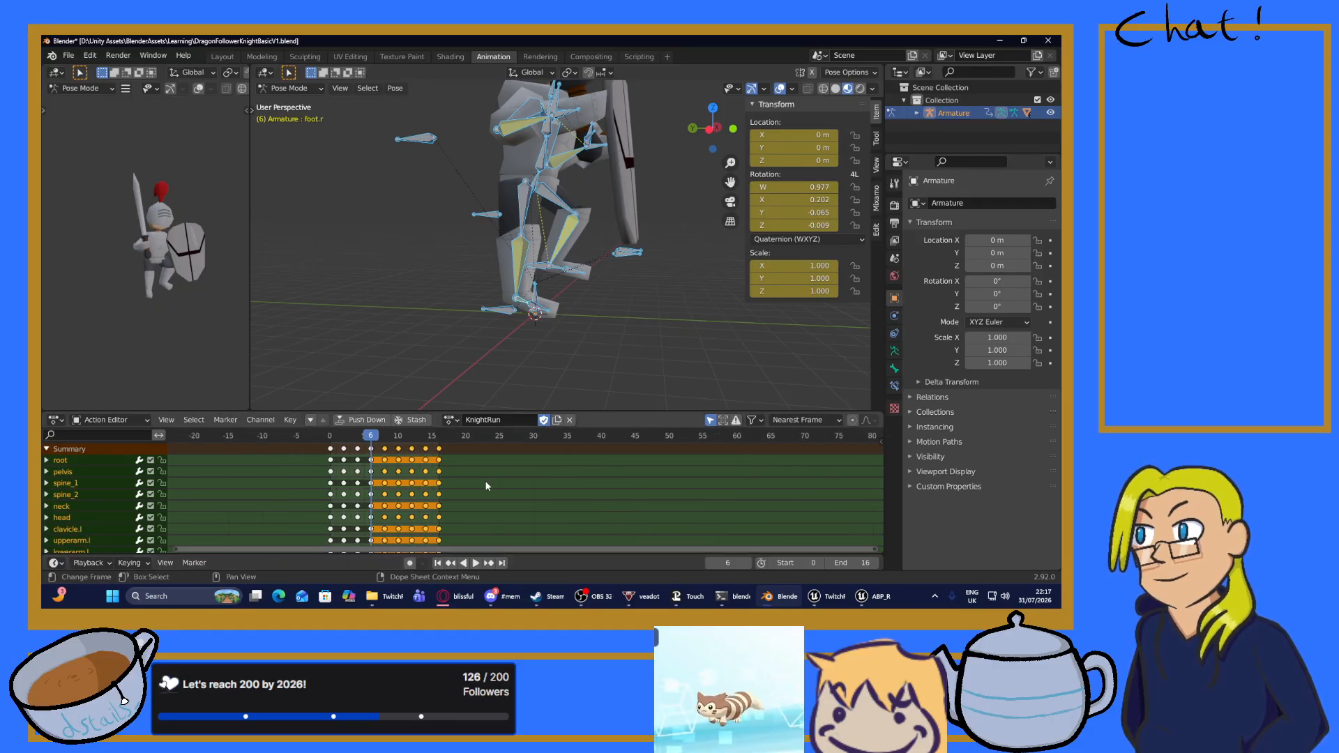
scroll(483, 483, "up", 5)
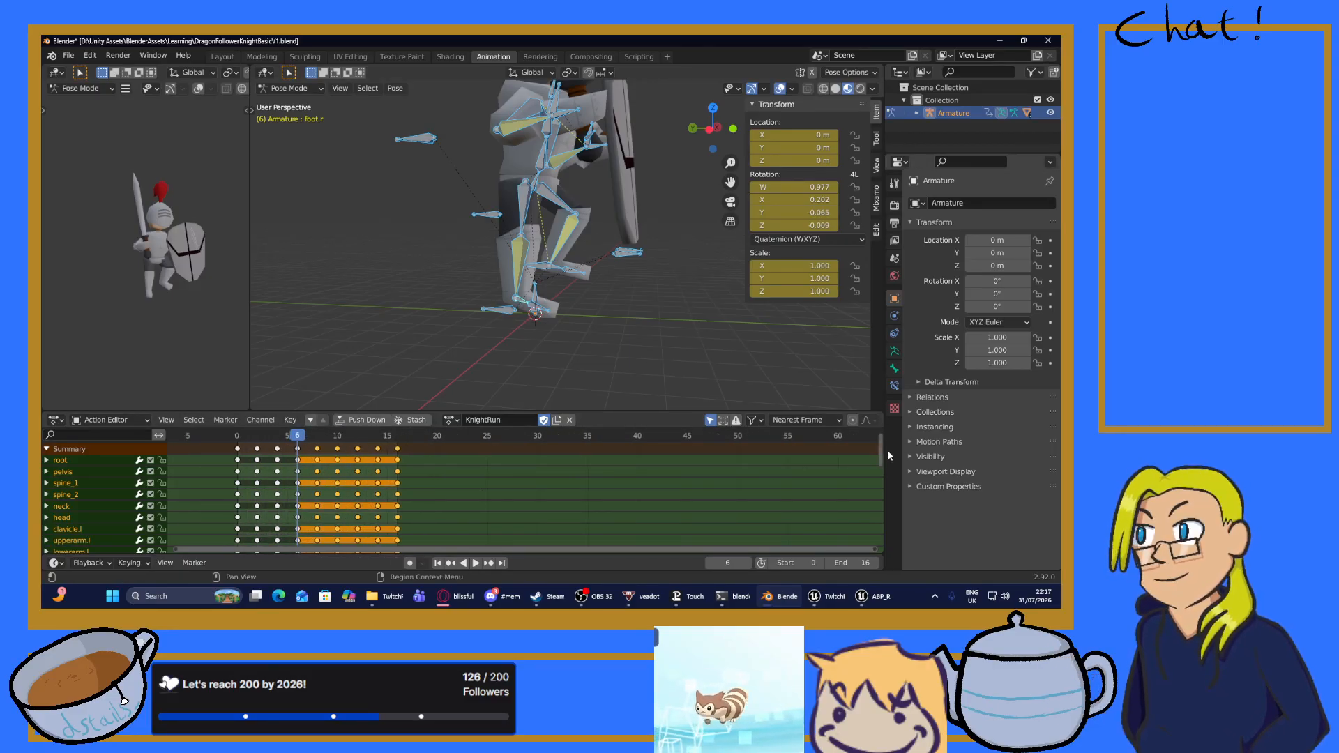
left_click_drag(886, 451, 867, 431)
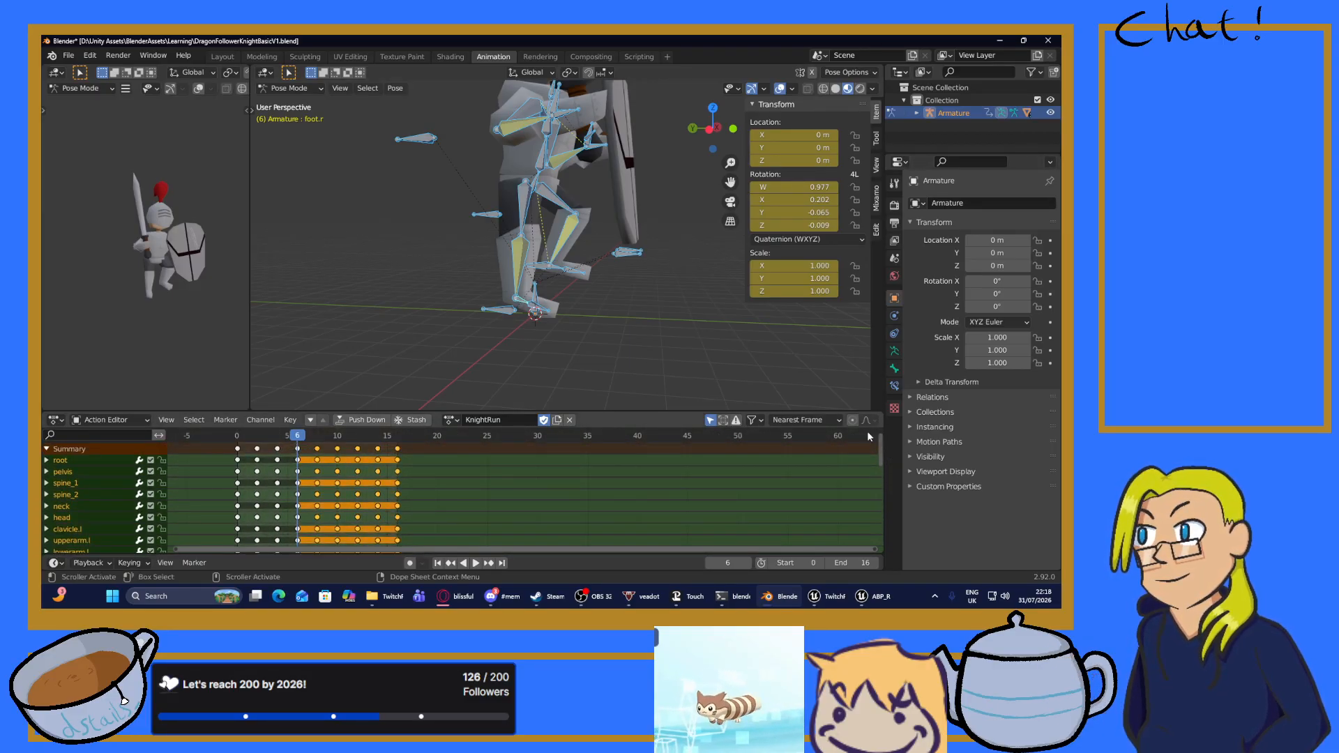
left_click_drag(318, 451, 389, 454)
Copy the keyframes at frame 6 and paste them unflipped at frame 8.
left_click(297, 449)
right_click(295, 446)
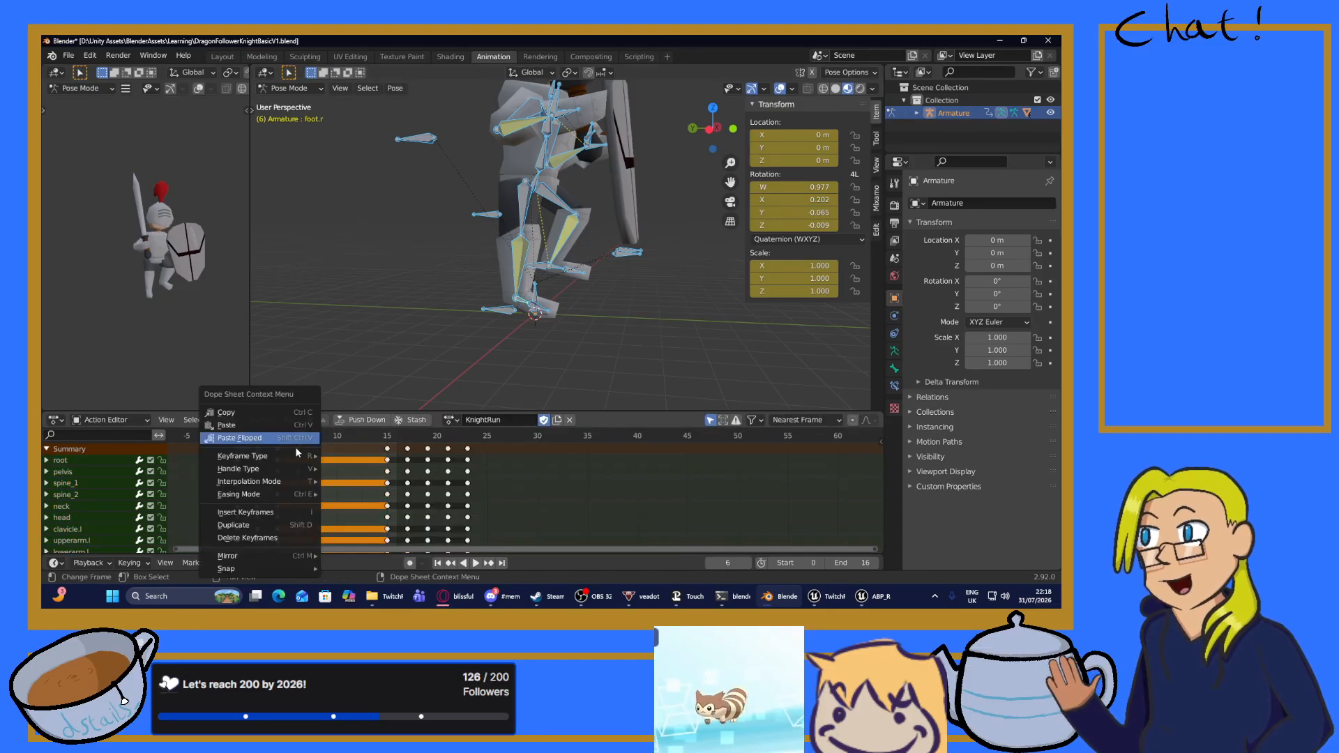
left_click(257, 416)
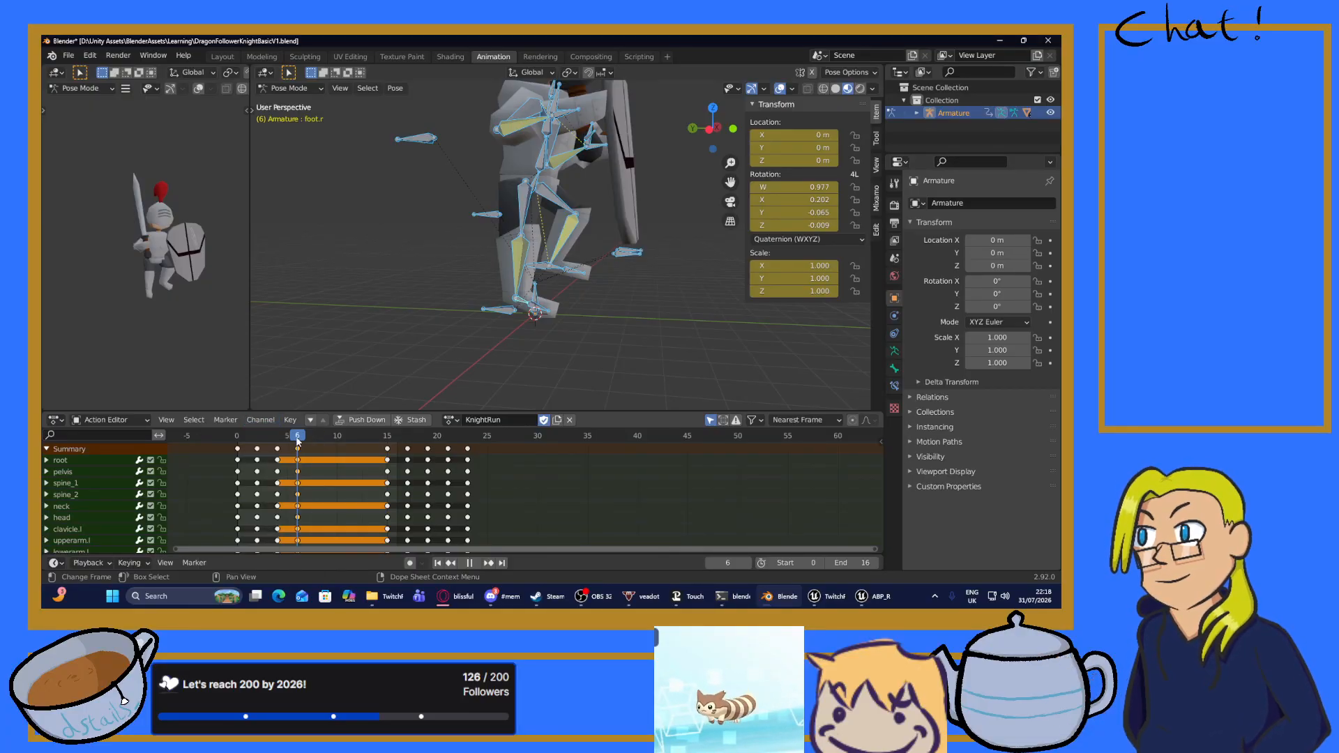
left_click_drag(297, 440, 319, 445)
right_click(317, 451)
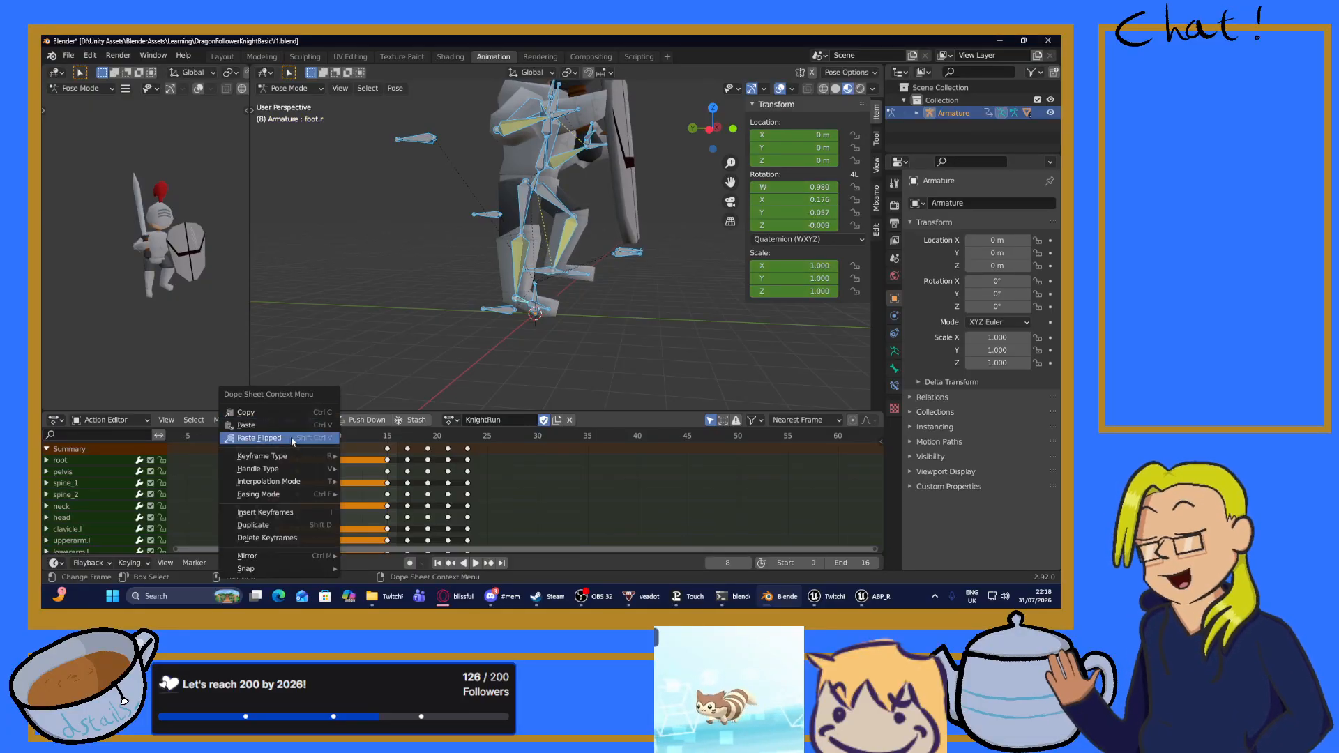
left_click(290, 437)
Select all bones and insert keyframes for the copied pose at frame 8.
key("alt+a")
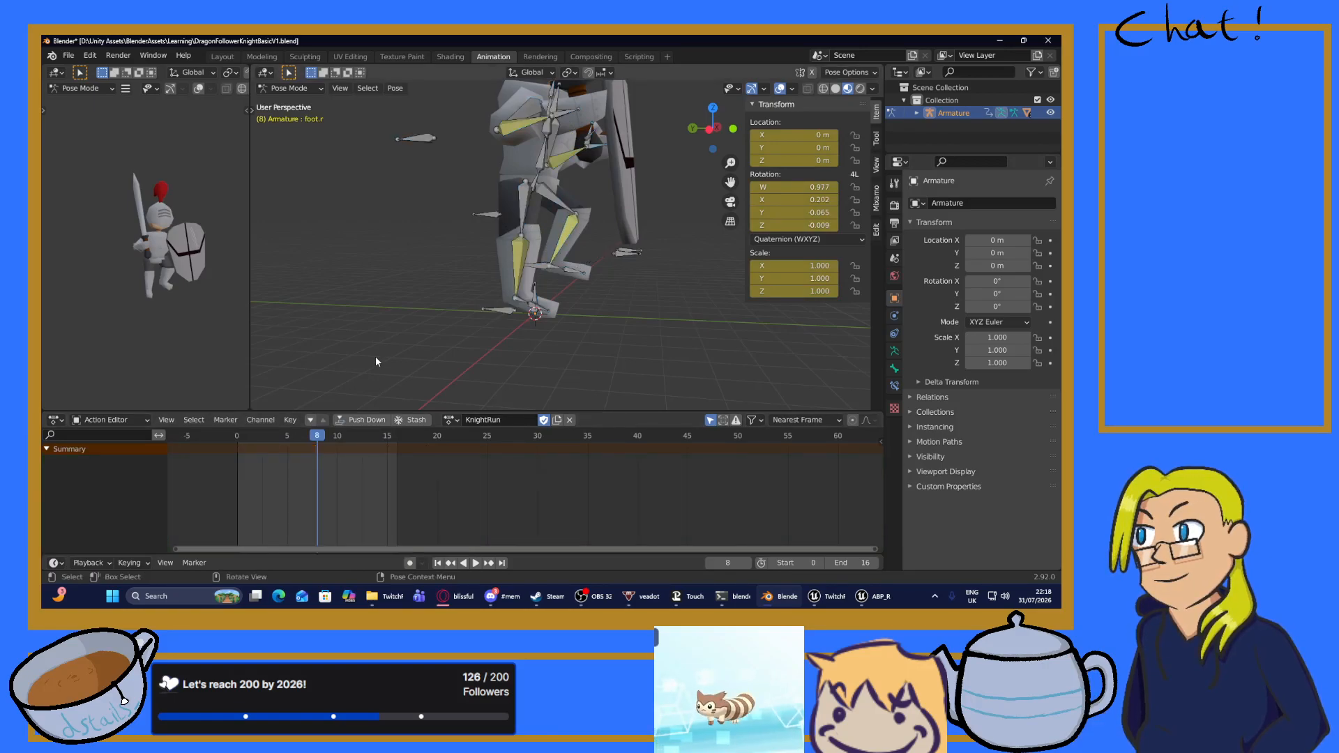
key("a")
key("i")
left_click(347, 357)
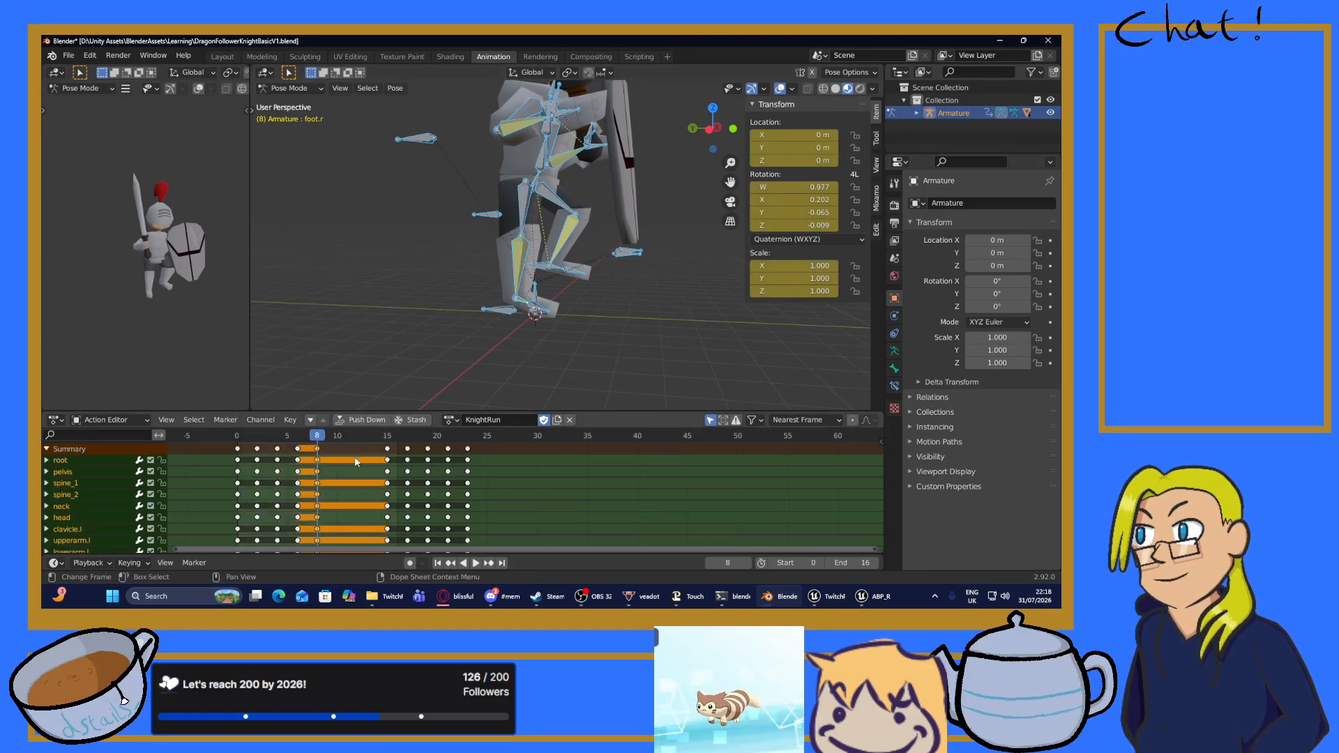
Move the keyframes at frames 15 to 23 back so that they start at frame 10, and play back the cycle.
left_click_drag(377, 450, 490, 554)
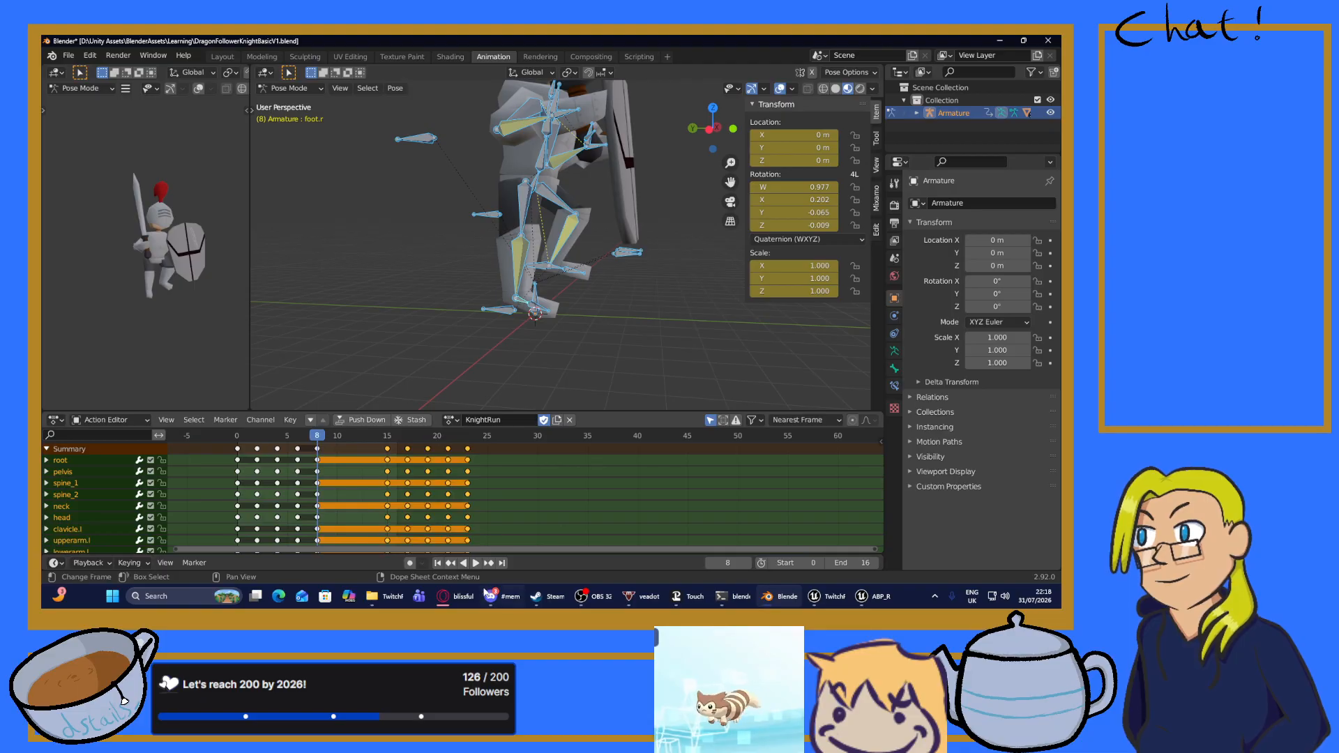
left_click_drag(382, 456, 341, 451)
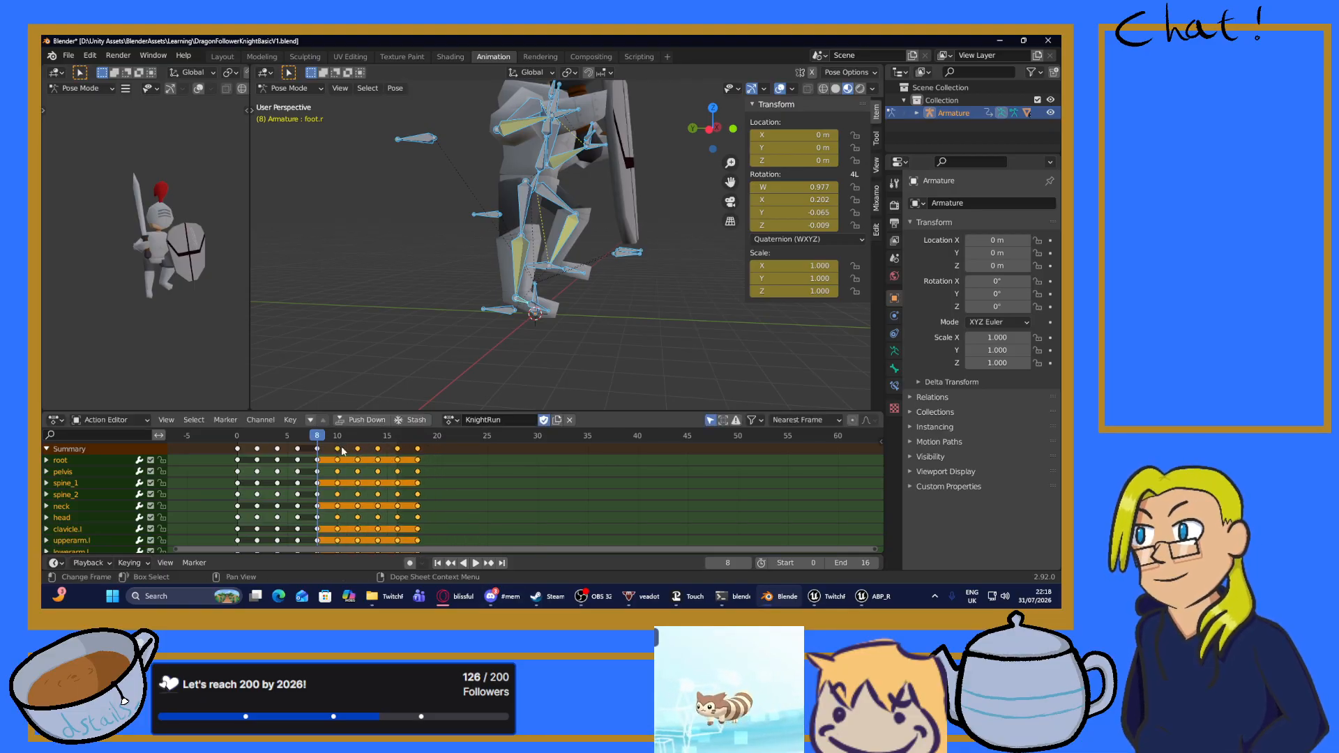
left_click(469, 563)
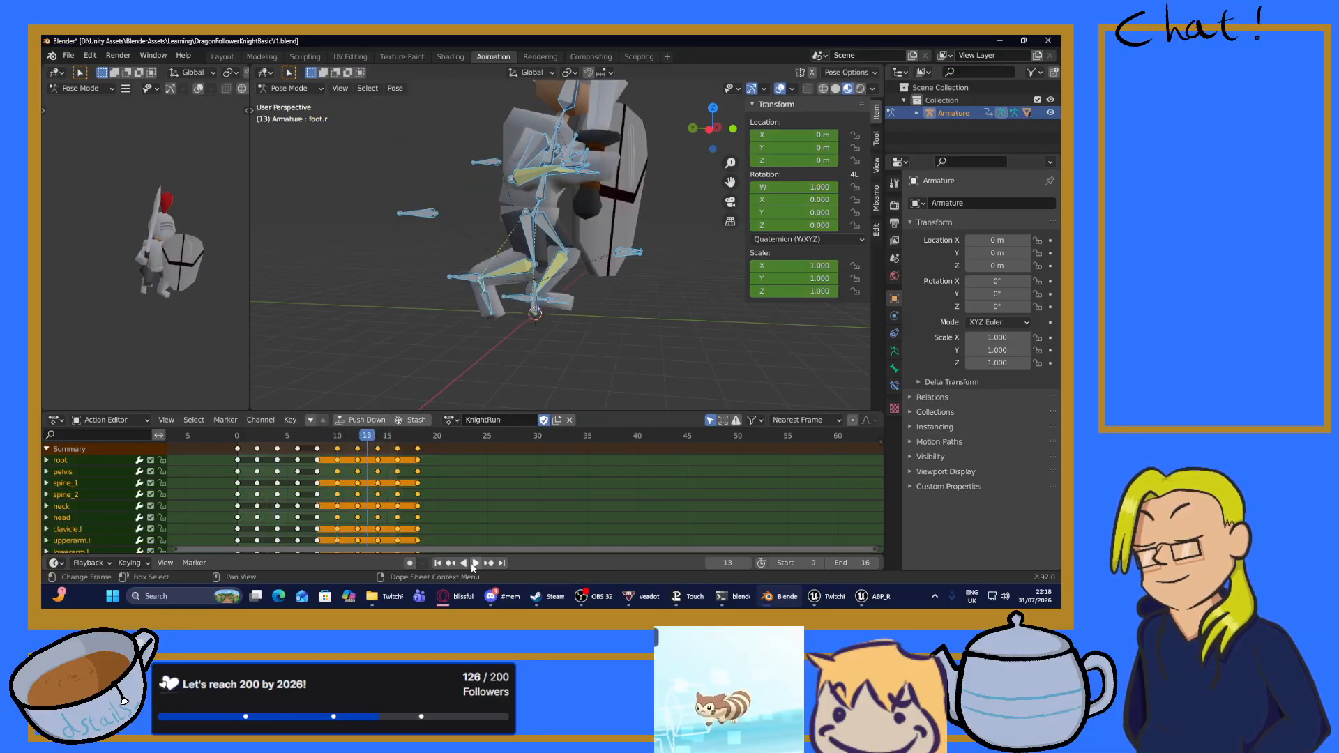
left_click(470, 562)
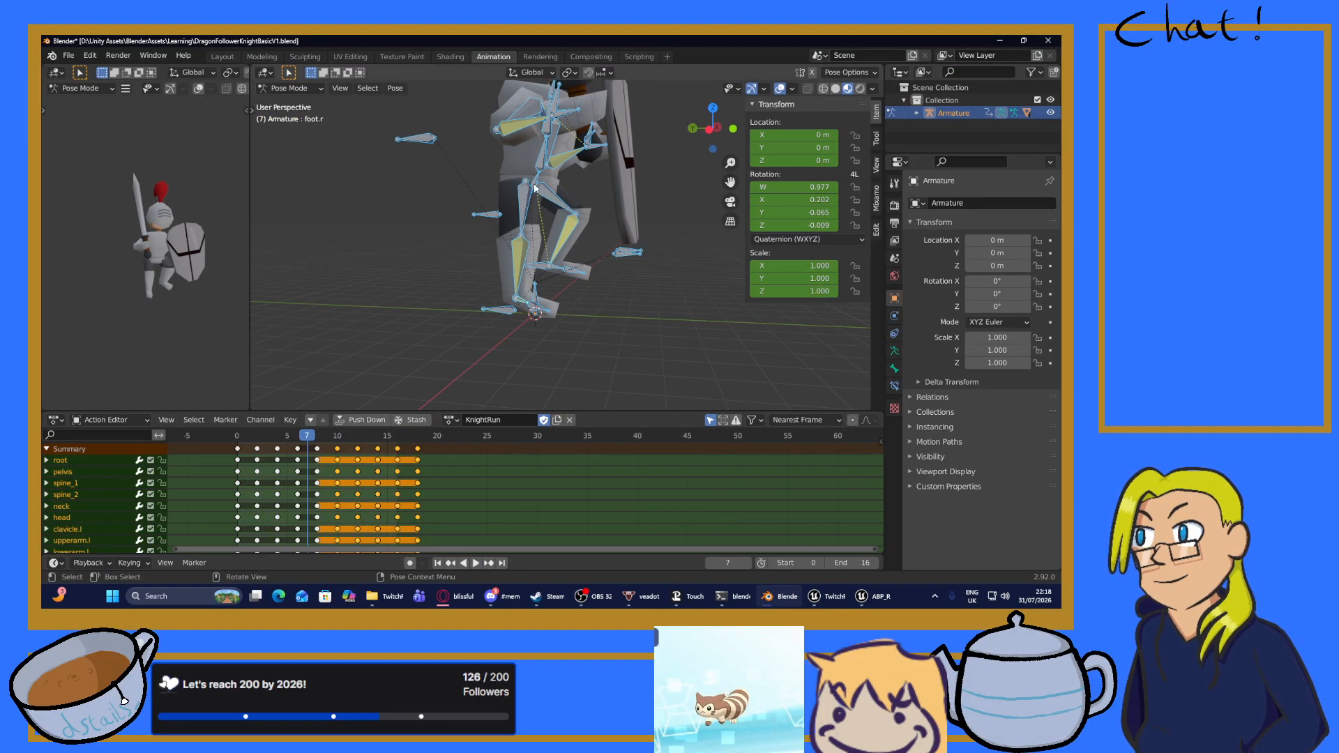
Return to frame 6, select all bones, and delete their keyframes at frame 8.
mouse_move(306, 438)
left_mouse_down()
mouse_move(294, 438)
mouse_move(316, 446)
mouse_move(297, 448)
mouse_move(318, 451)
mouse_move(298, 457)
left_mouse_up()
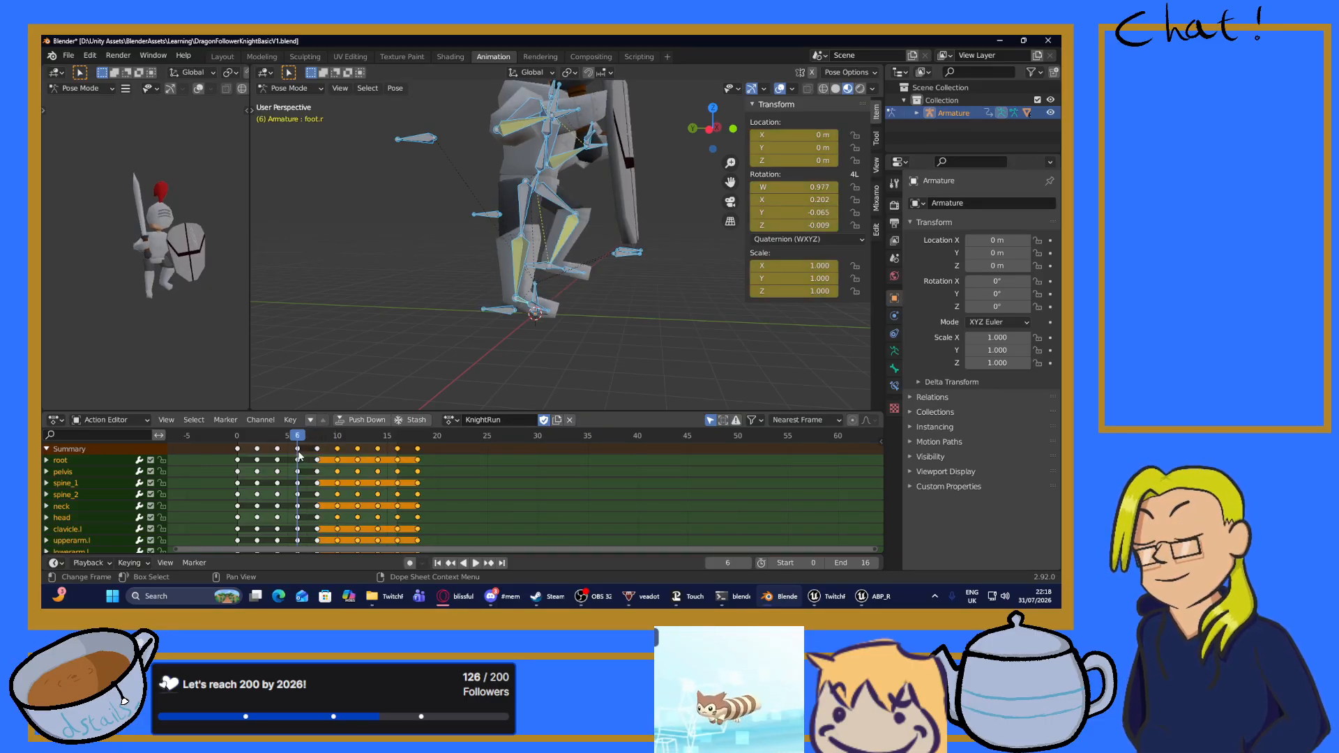
left_click(536, 190)
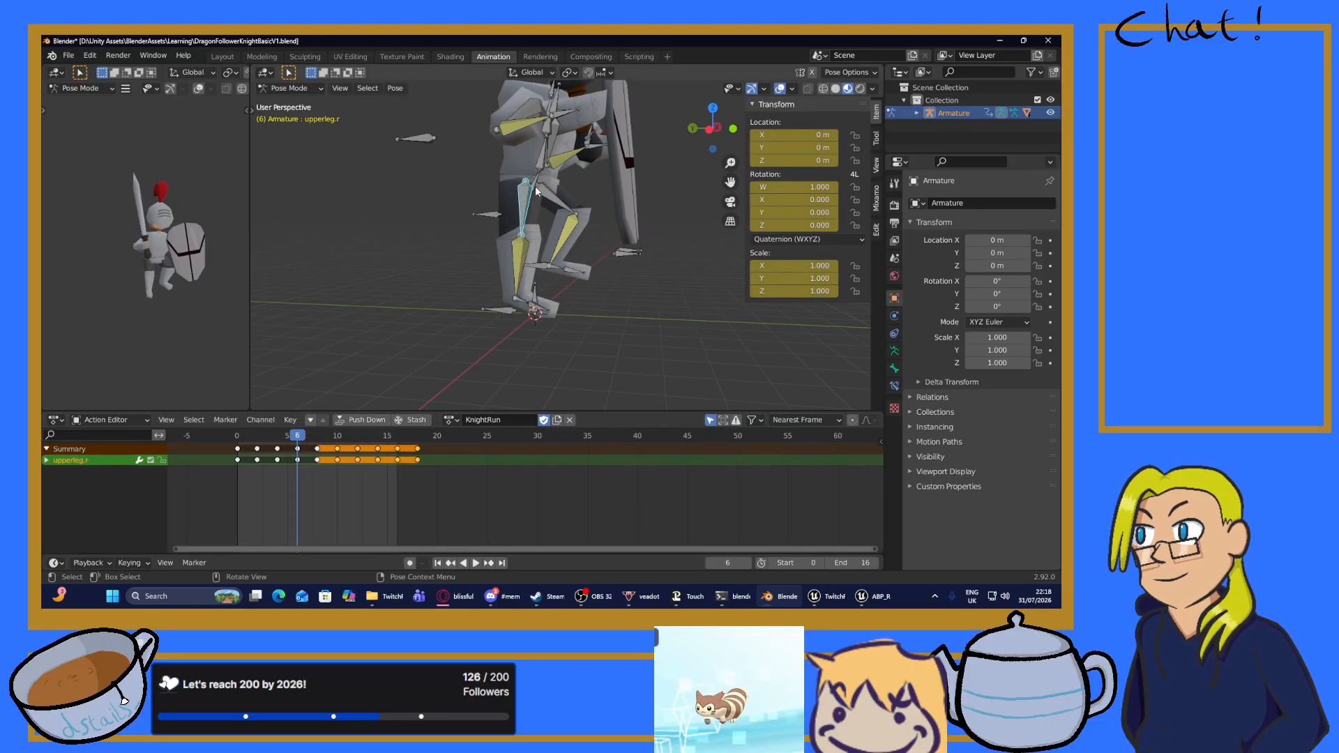
left_click(537, 188)
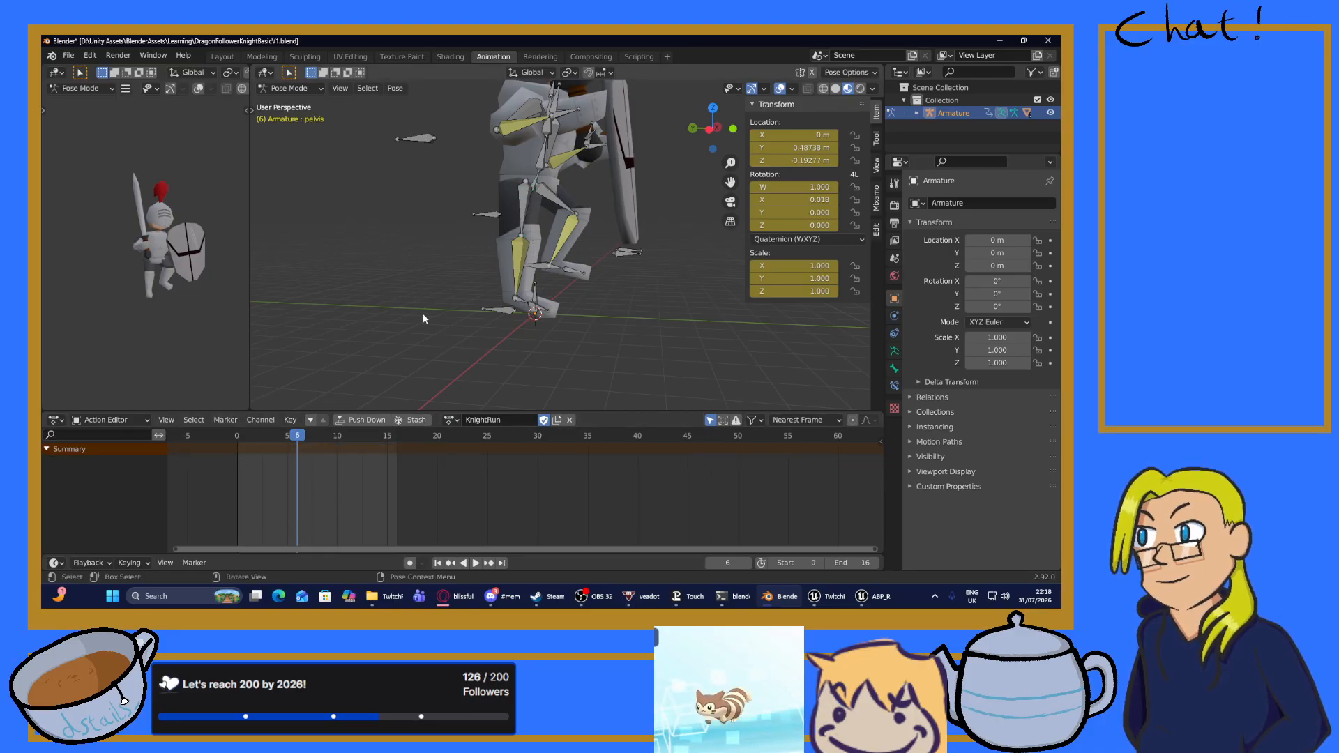
key("a")
left_click(318, 449)
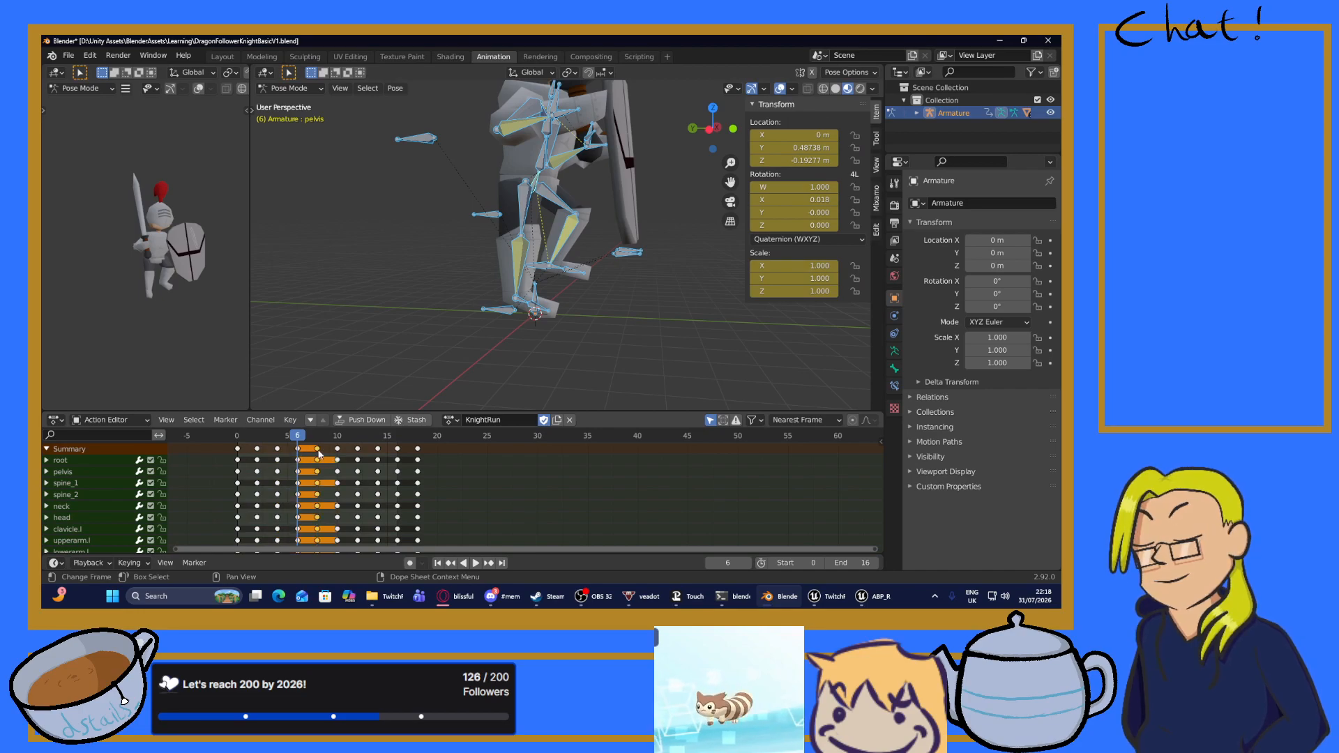
right_click(319, 455)
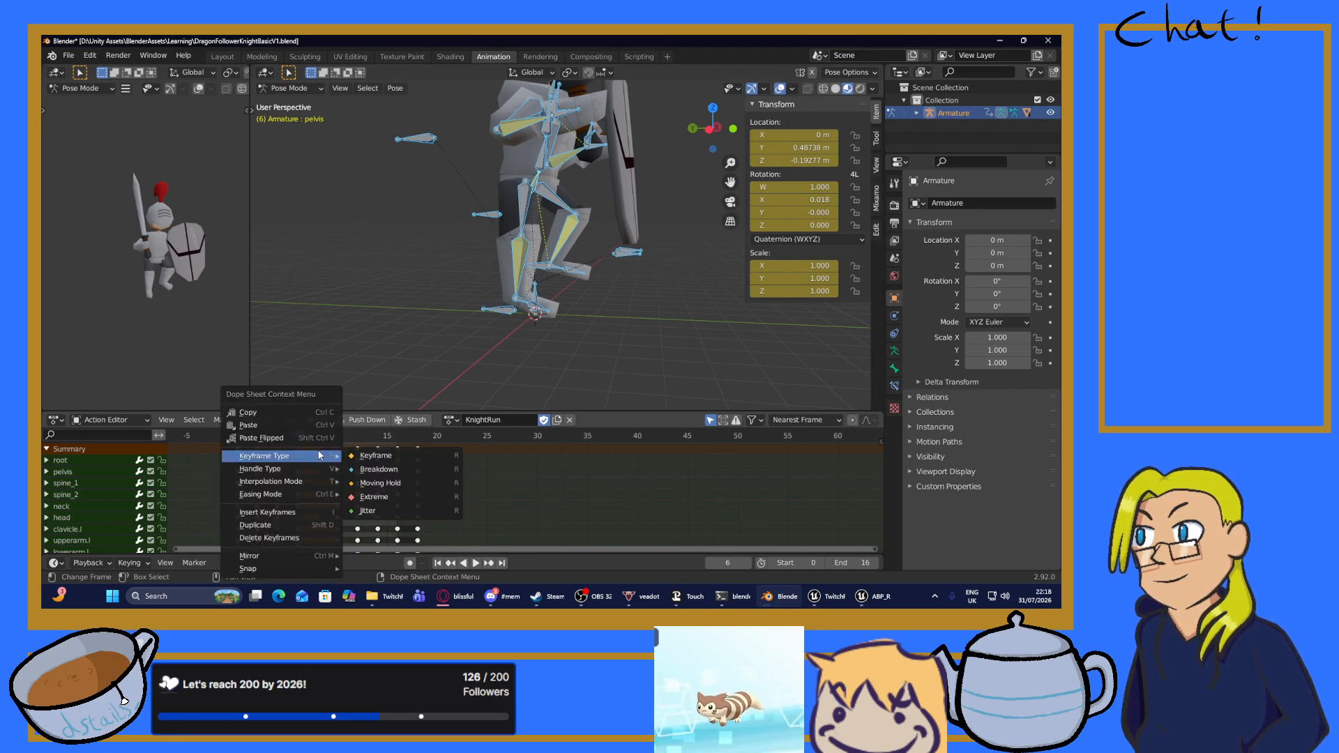
mouse_move(292, 481)
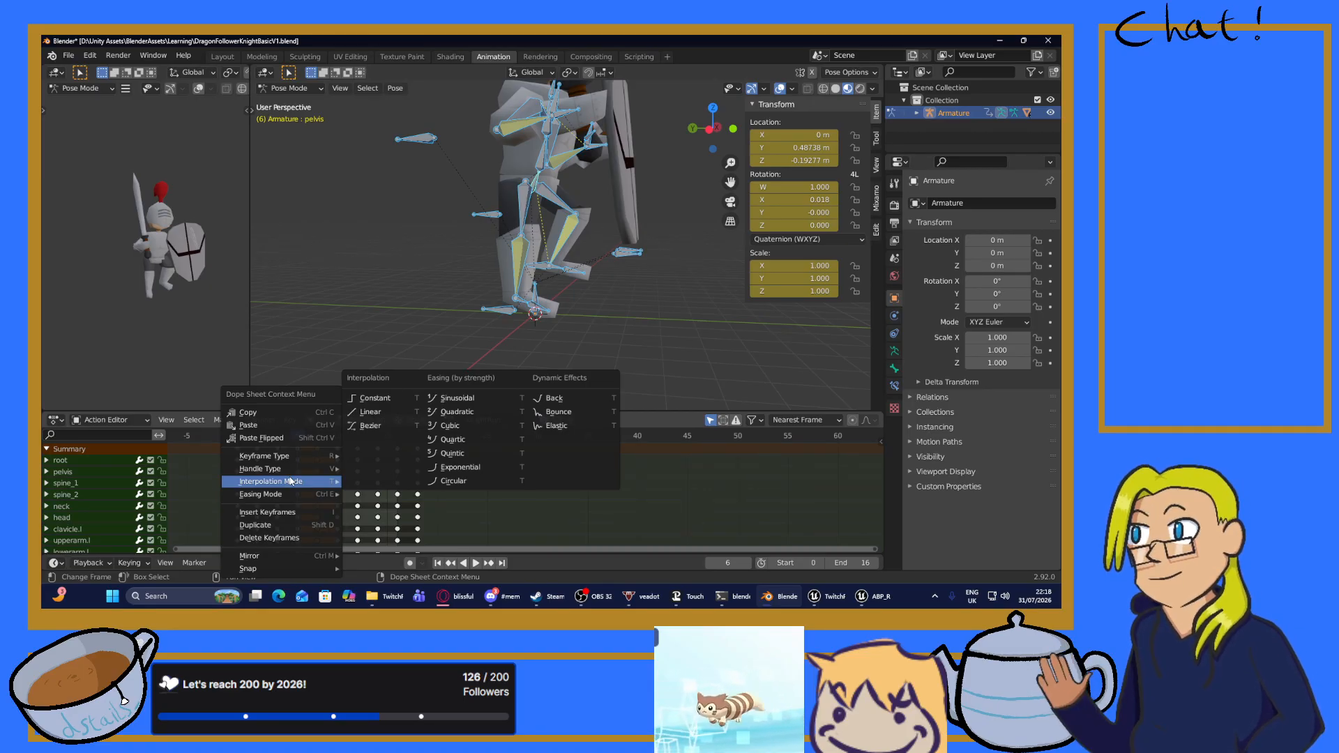
left_click(265, 539)
Undo a trial move of all bones at frame 6 and raise only the pelvis bone along global Z.
left_click(298, 449)
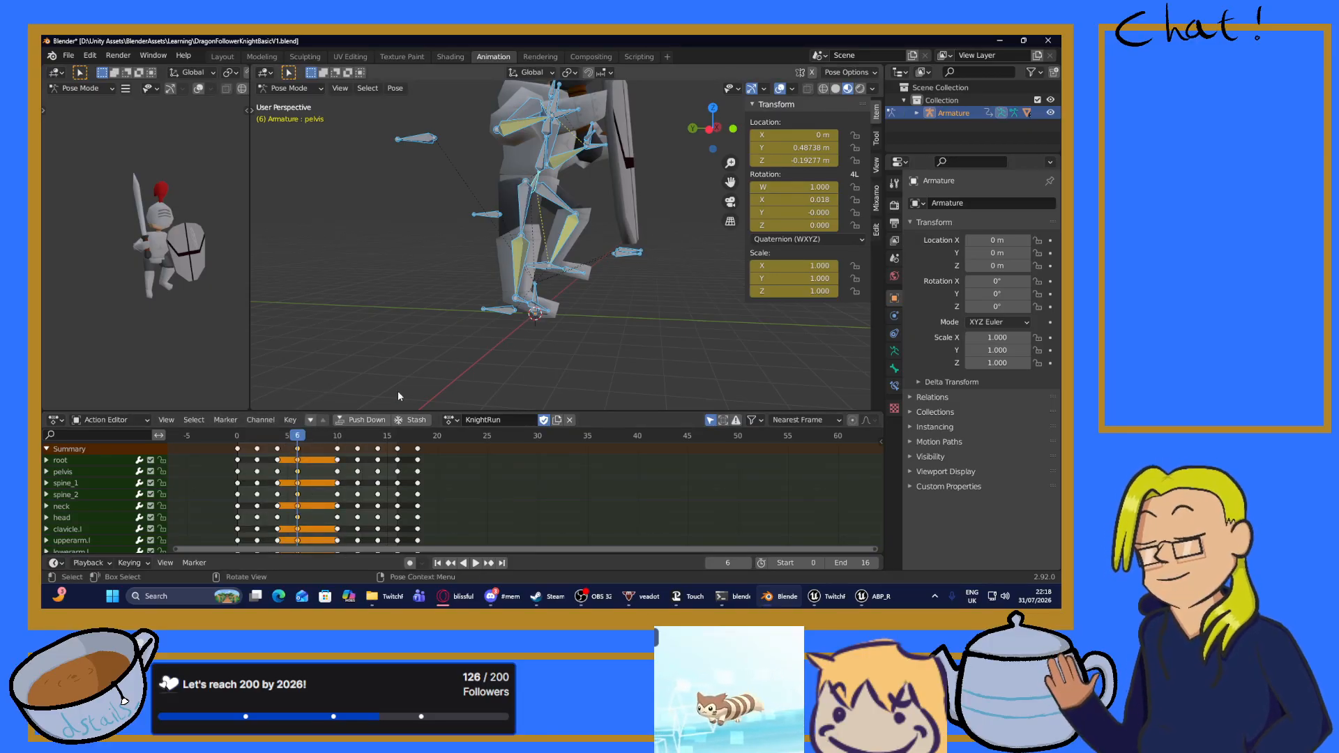
key("g")
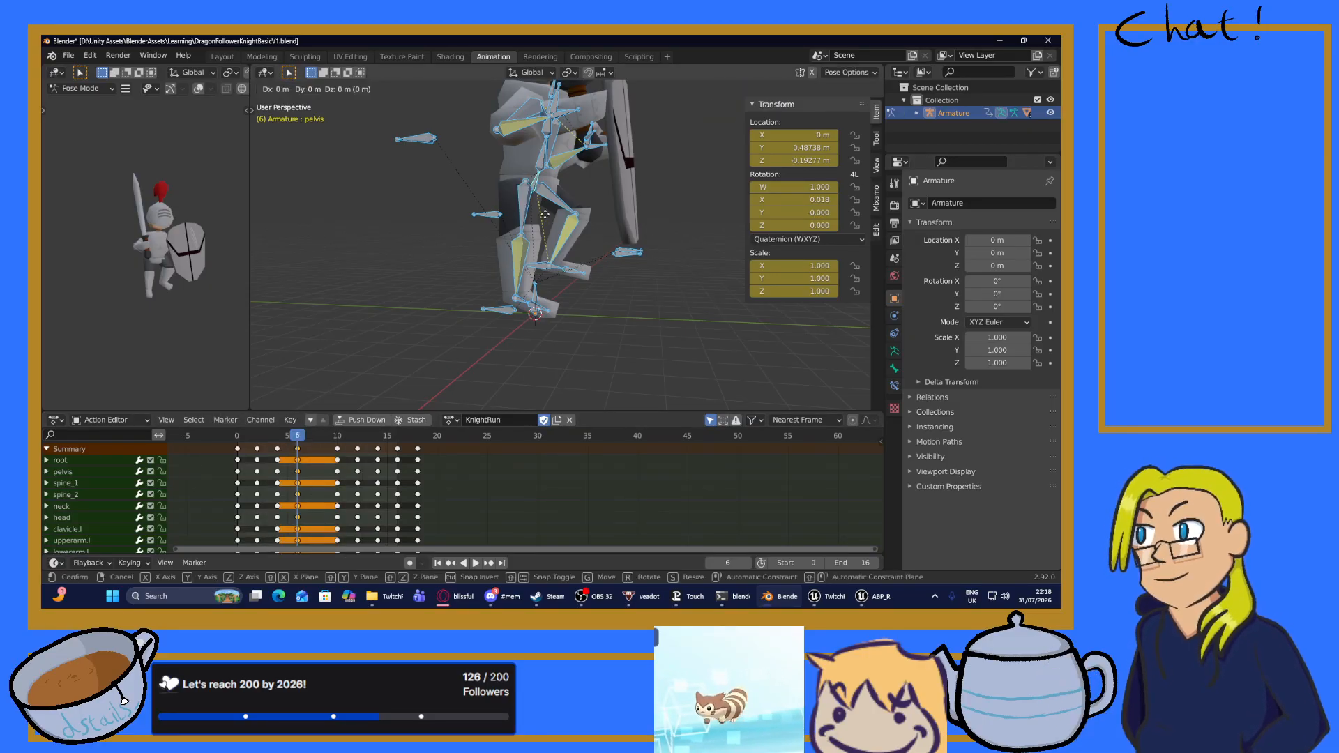
left_click(554, 201)
key("ctrl+z")
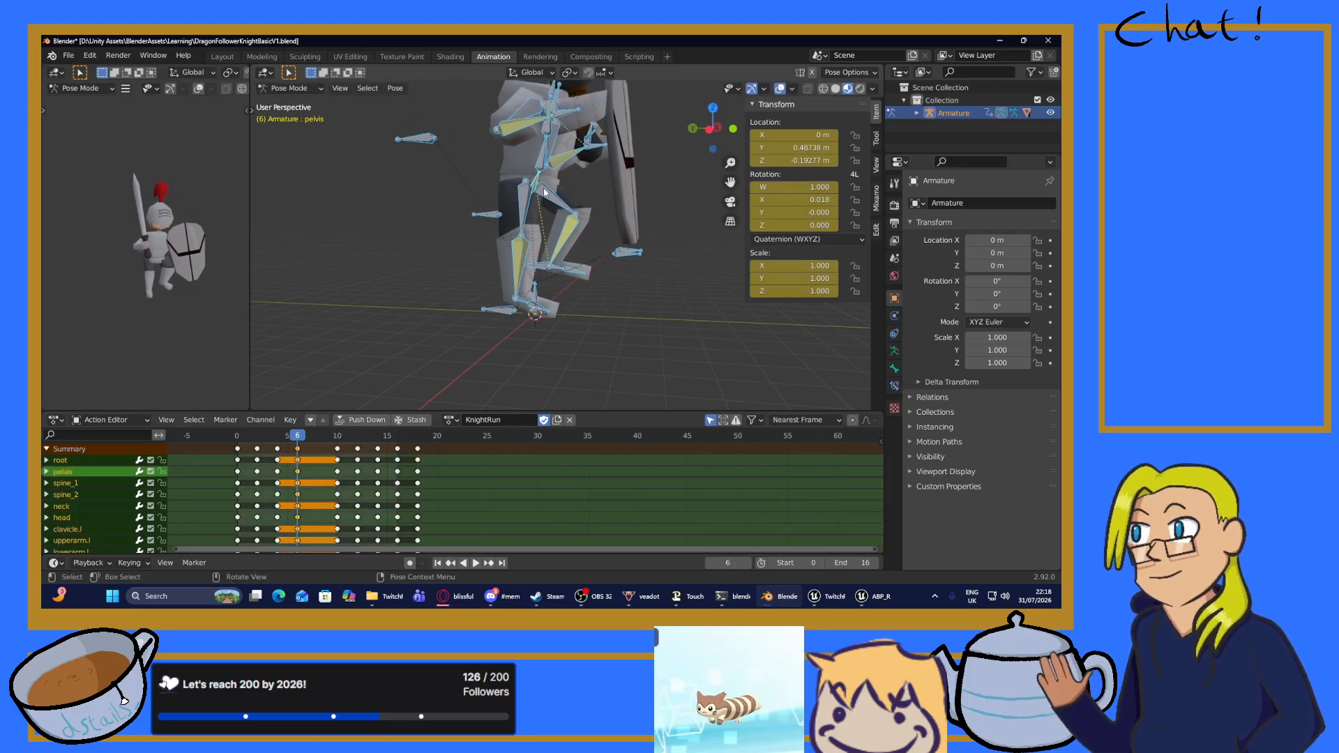
left_click(536, 181)
key("g")
key("z")
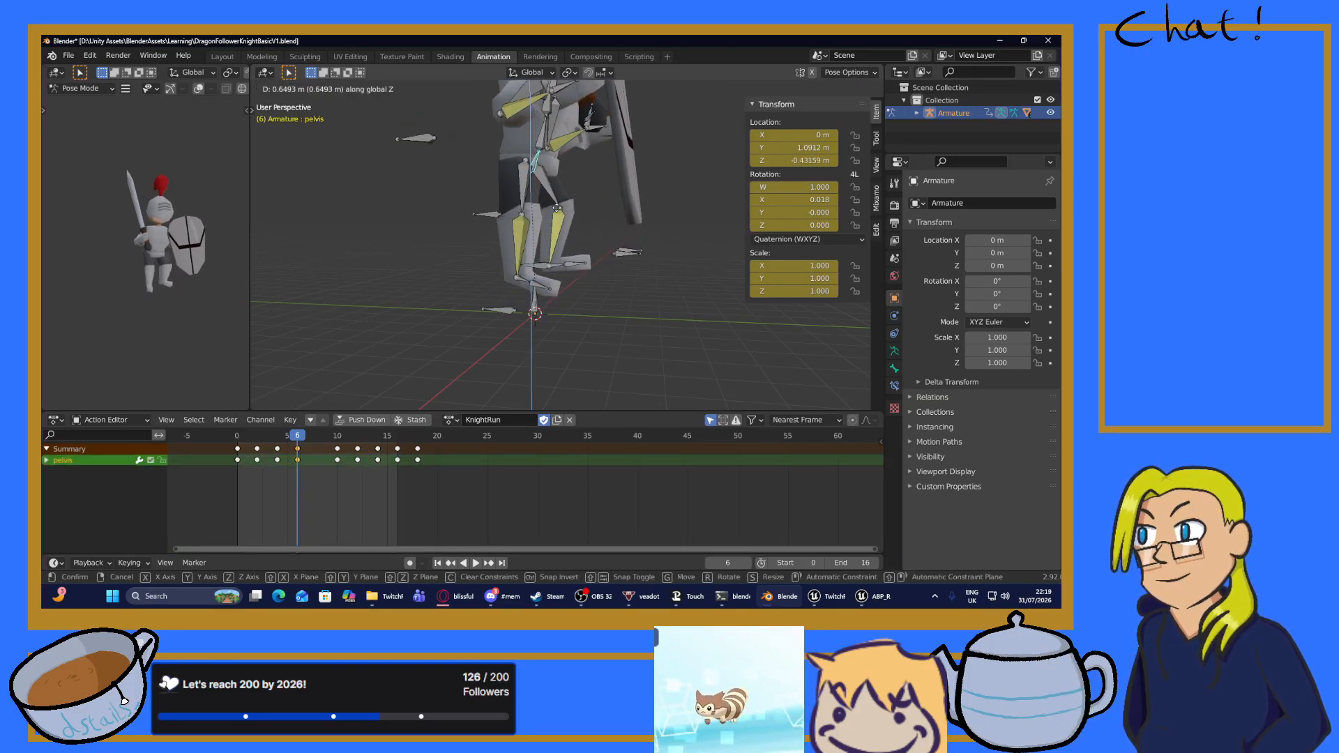
left_click(566, 207)
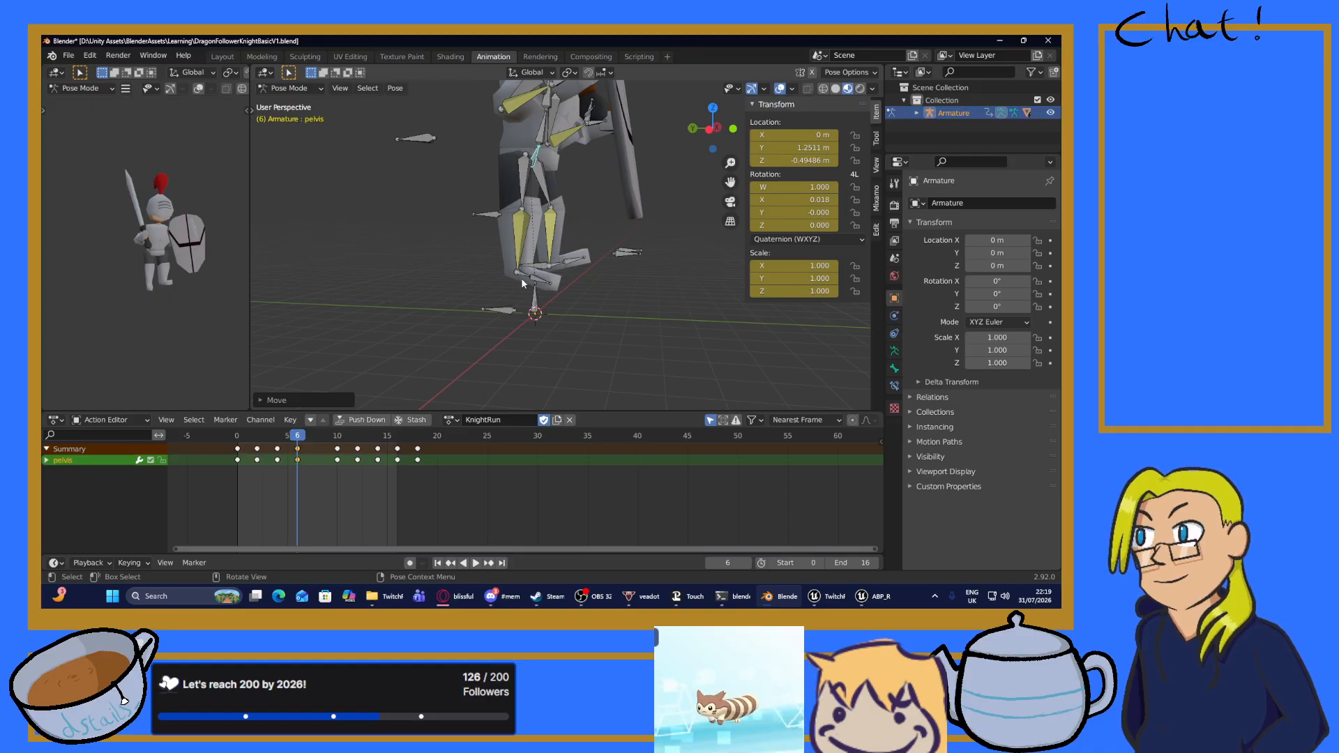
Lower the pelvis bone along global Z at frame 6 until the supporting foot reaches the ground.
middle_click_drag(521, 283, 545, 274)
key("z")
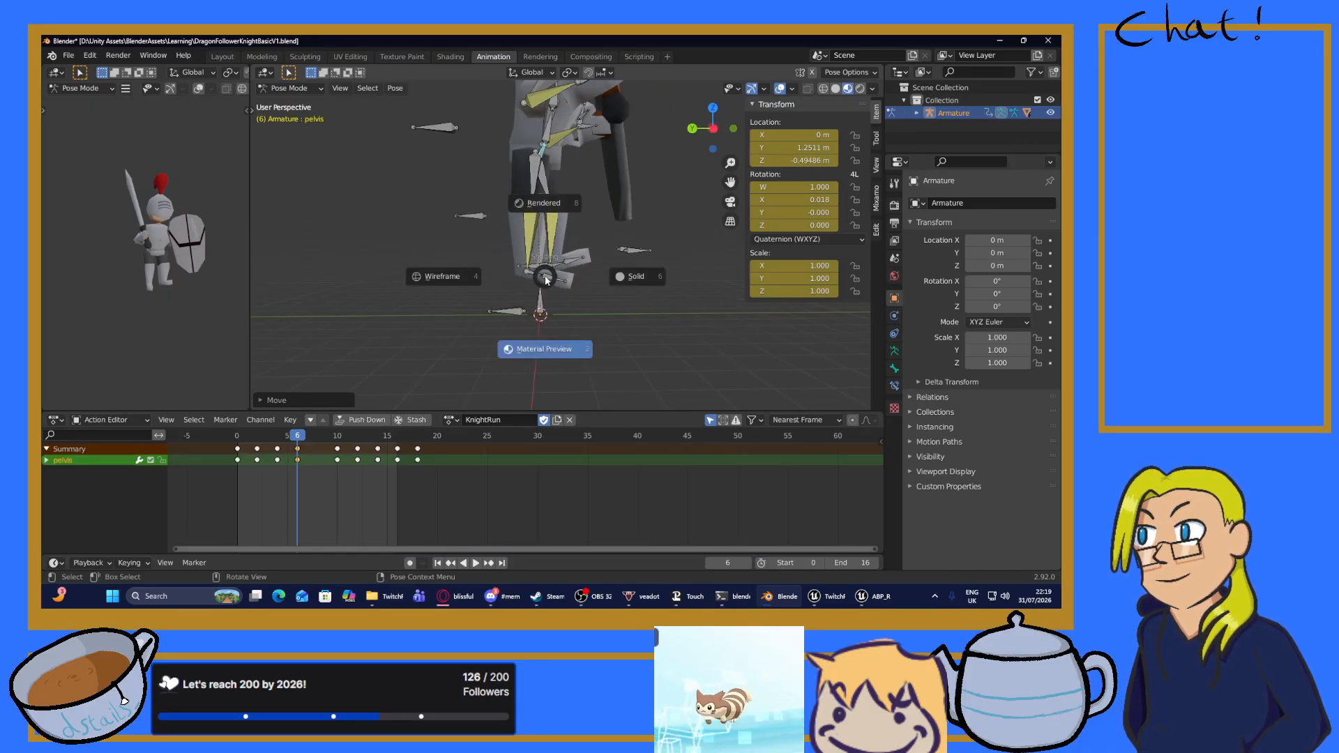
key("Escape")
key("g")
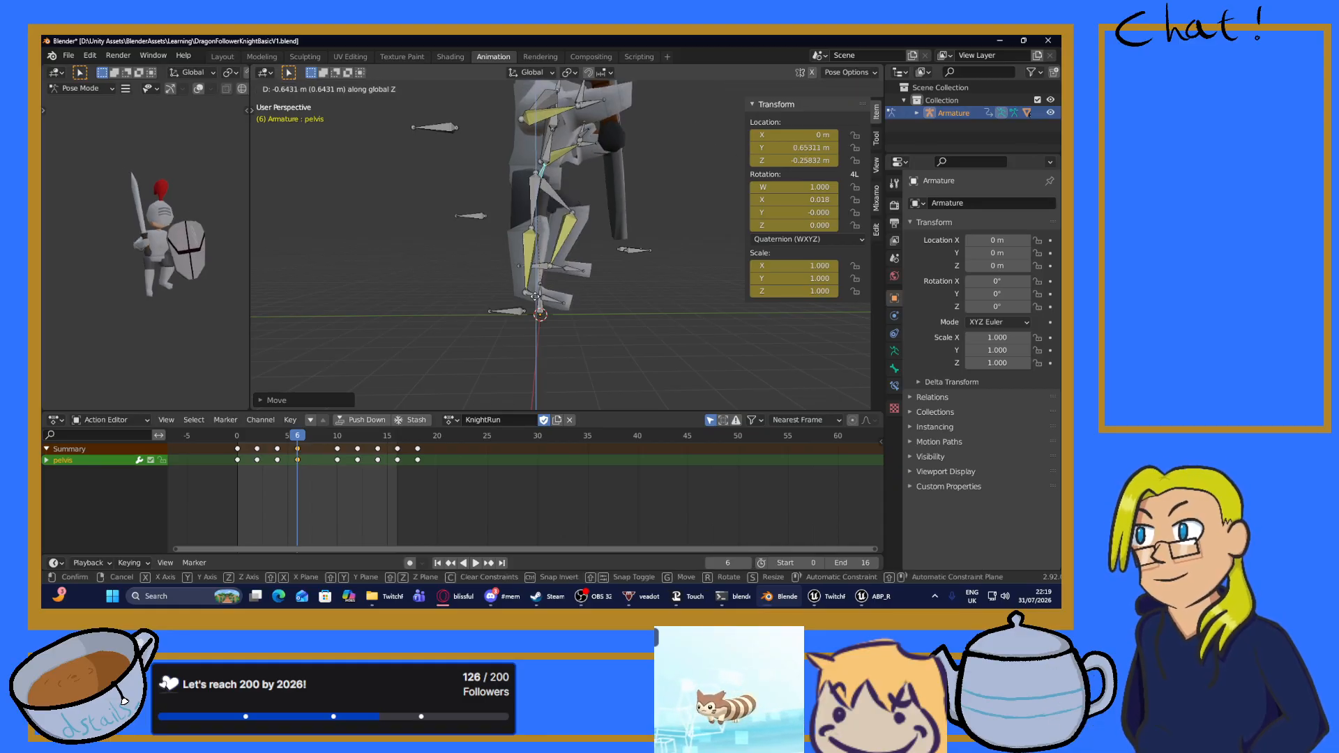
key("z")
left_click(527, 306)
Move foot_IK.l forward along Y and up along Z at frame 6, to location Y about -1.62 m and Z about 1.83 m.
middle_click_drag(593, 290, 561, 265)
left_click(561, 268)
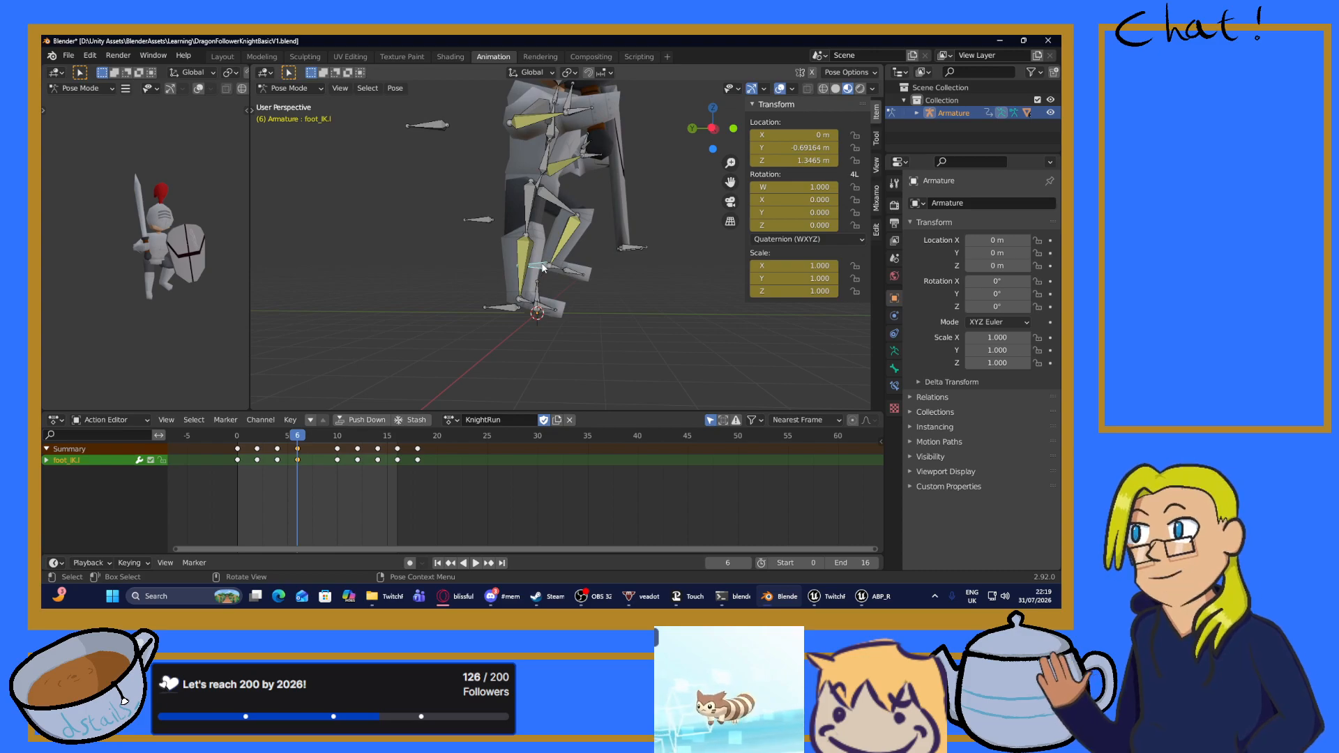
key("g")
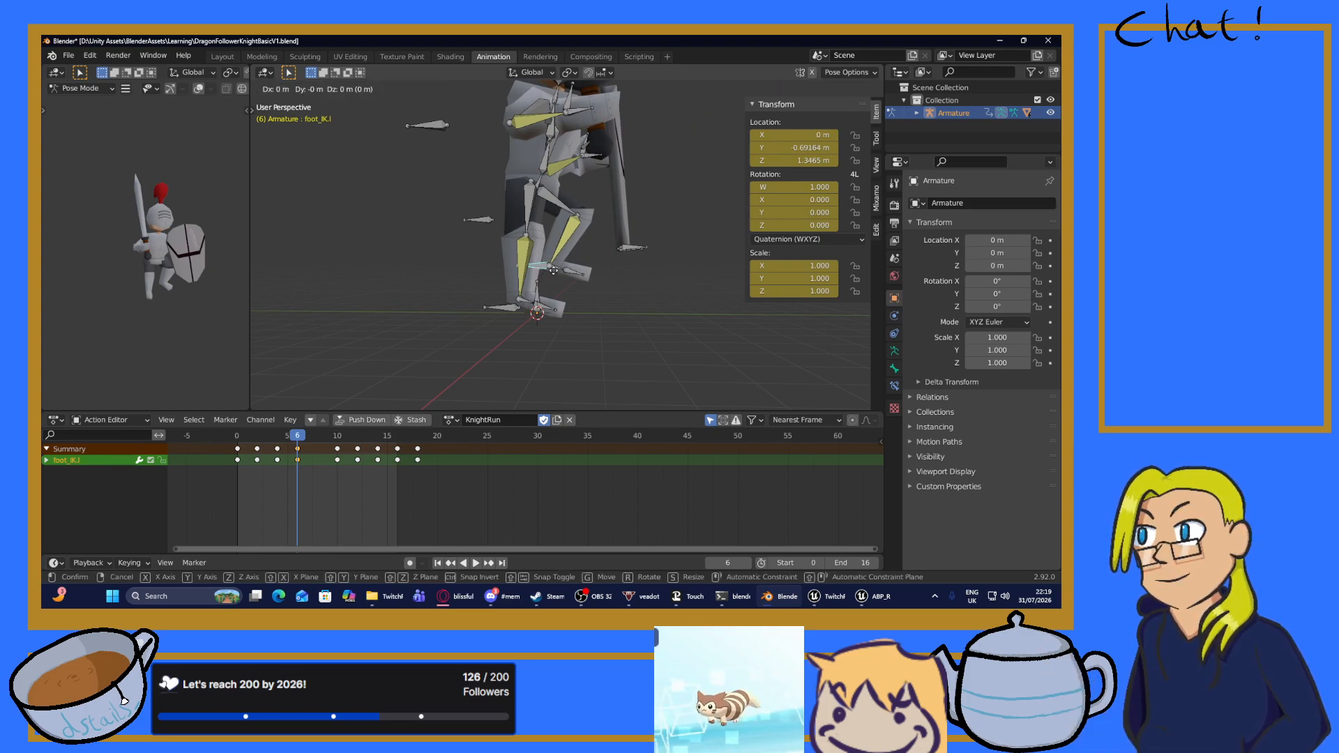
key("y")
left_click(579, 269)
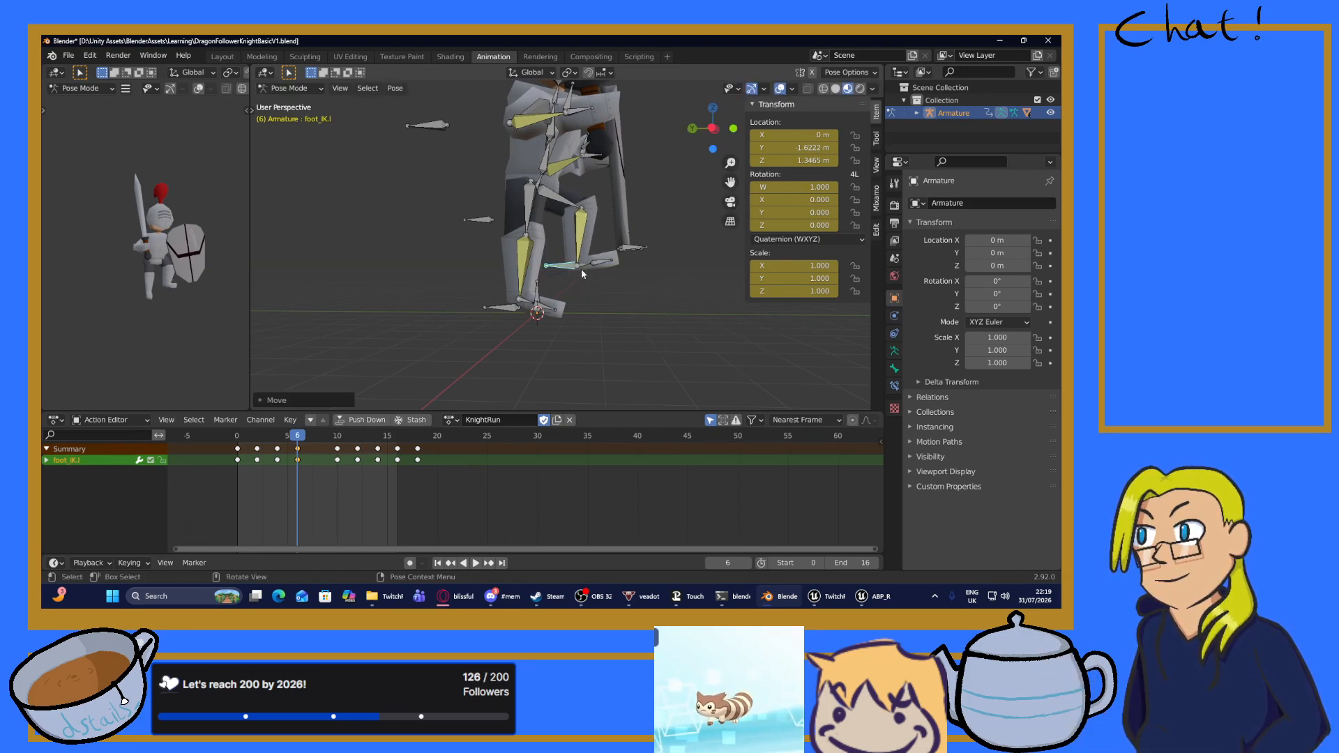
key("g")
key("z")
left_click(580, 255)
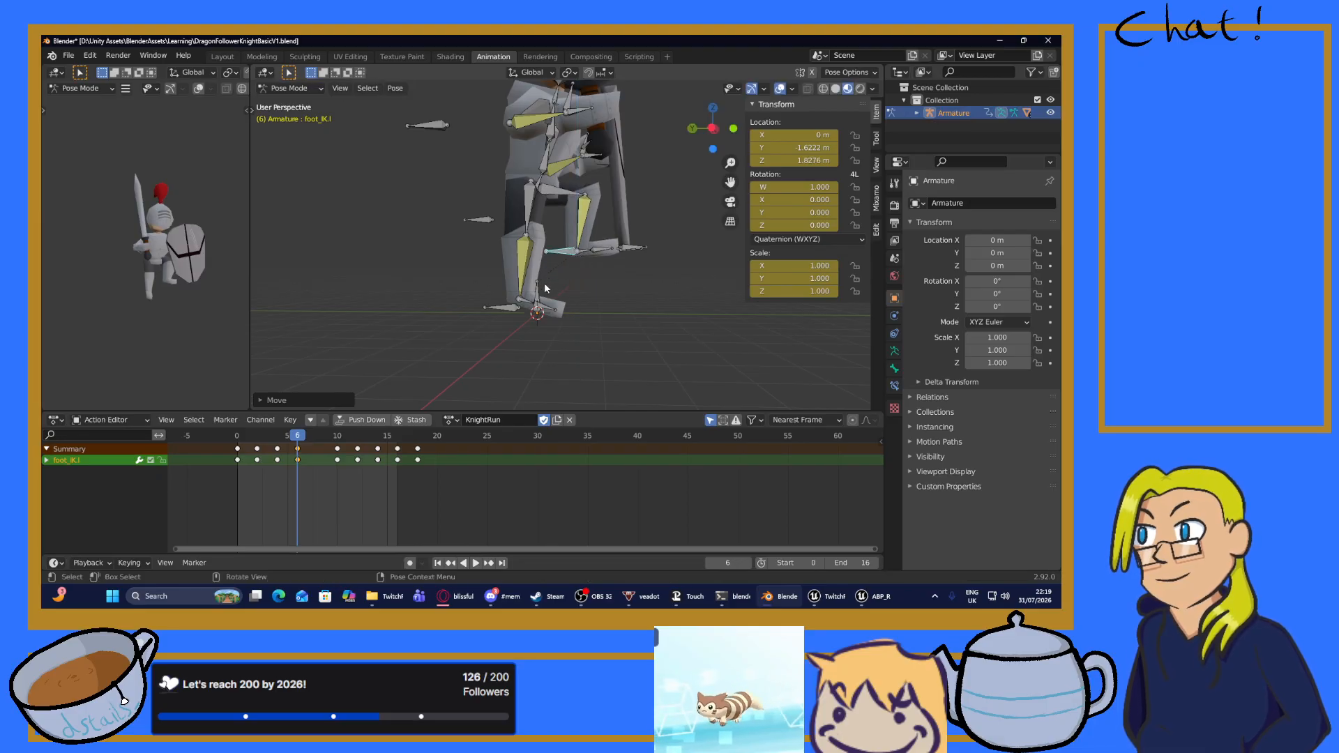
Move foot_IK.r backward along Y at frame 6 to location Y about 0.8 m.
mouse_move(534, 309)
middle_mouse_down()
mouse_move(488, 311)
mouse_move(509, 314)
middle_mouse_up()
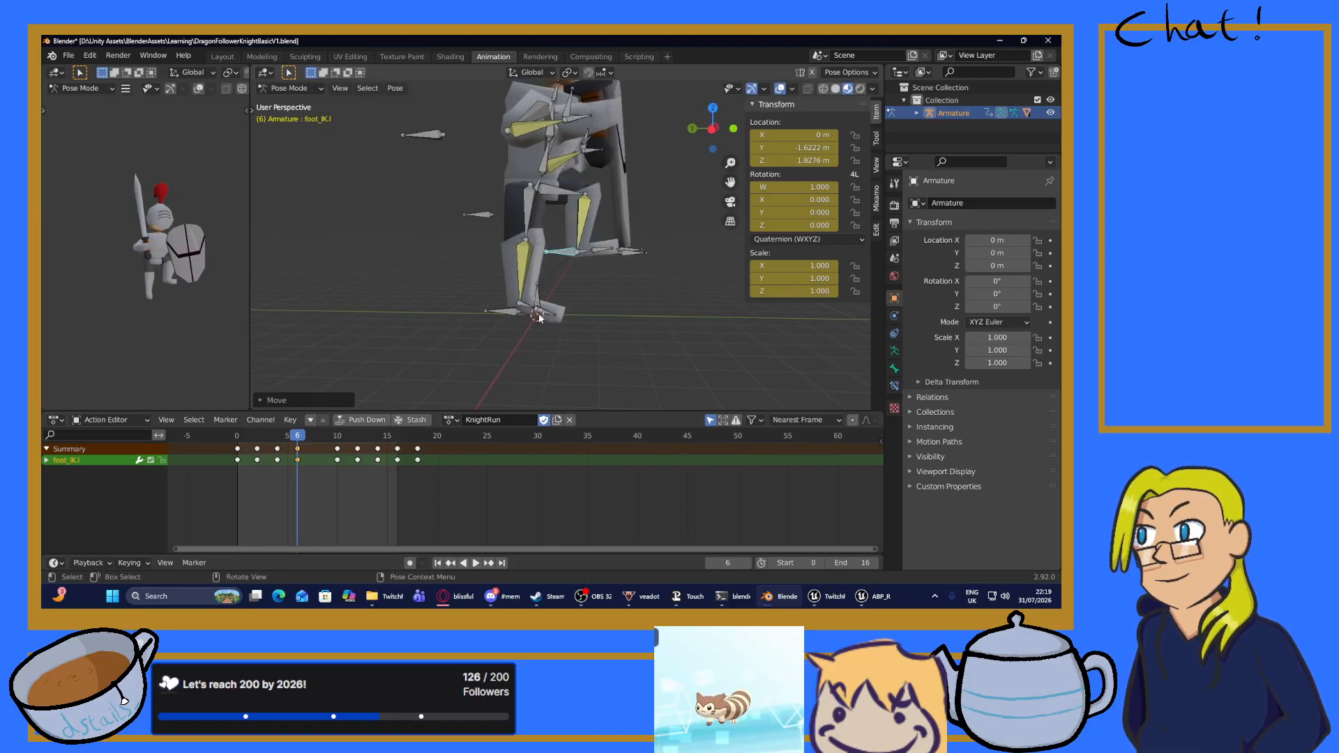
left_click(510, 314)
key("g")
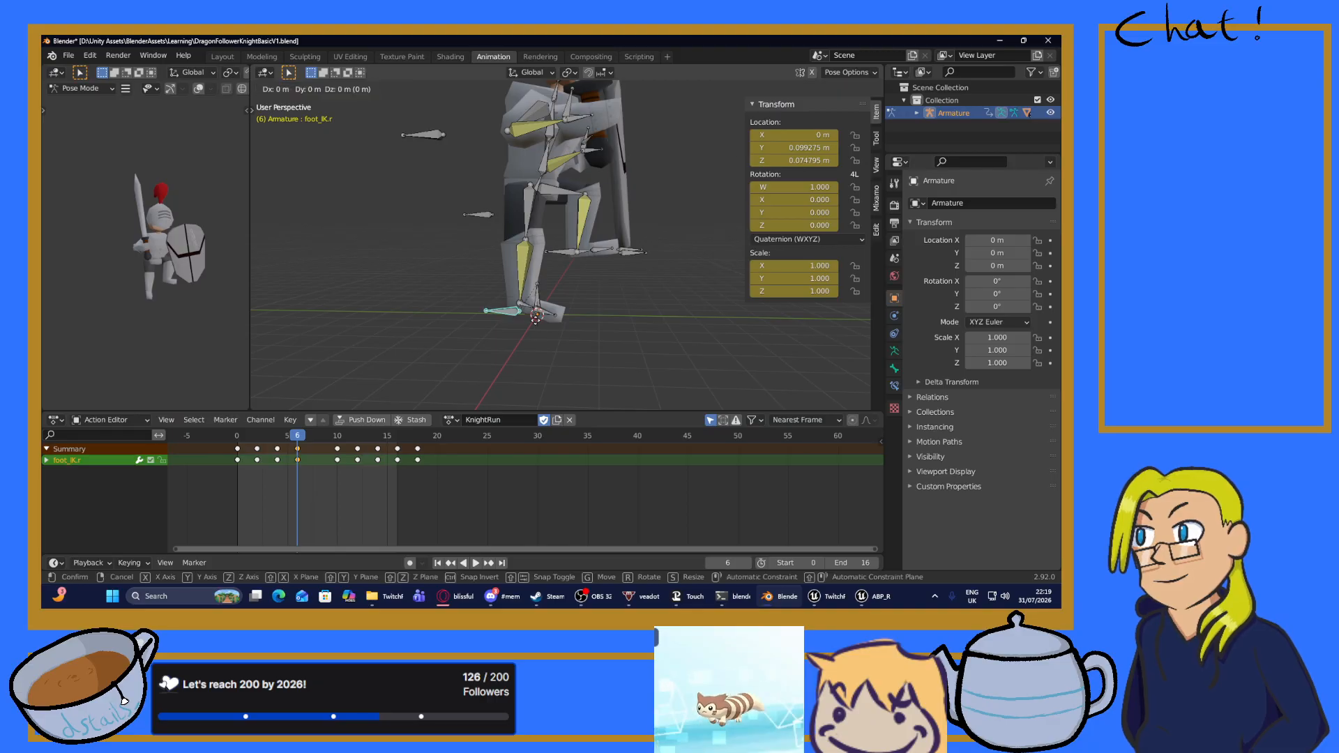
left_click(558, 336)
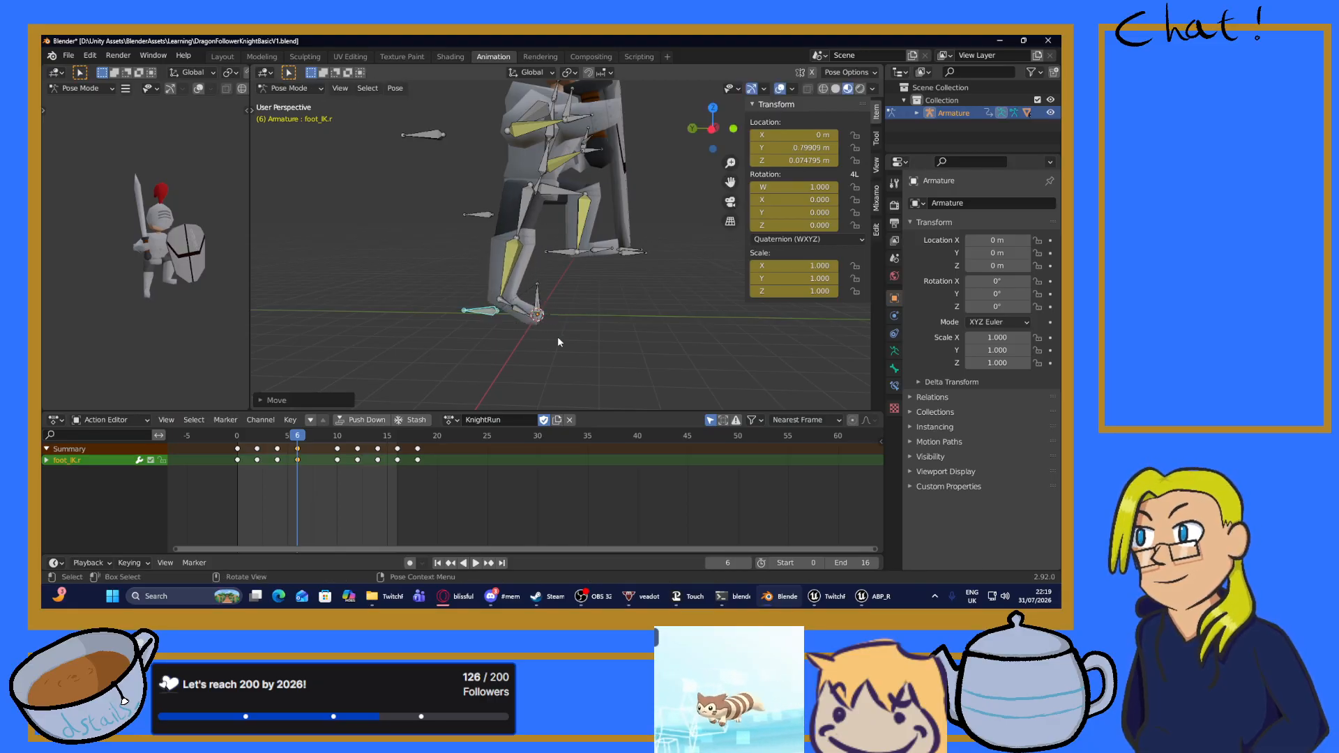
Select all bones and insert Location, Rotation & Scale keyframes for the adjusted pose at frame 6.
left_click(602, 348)
scroll(600, 342, "down", 4)
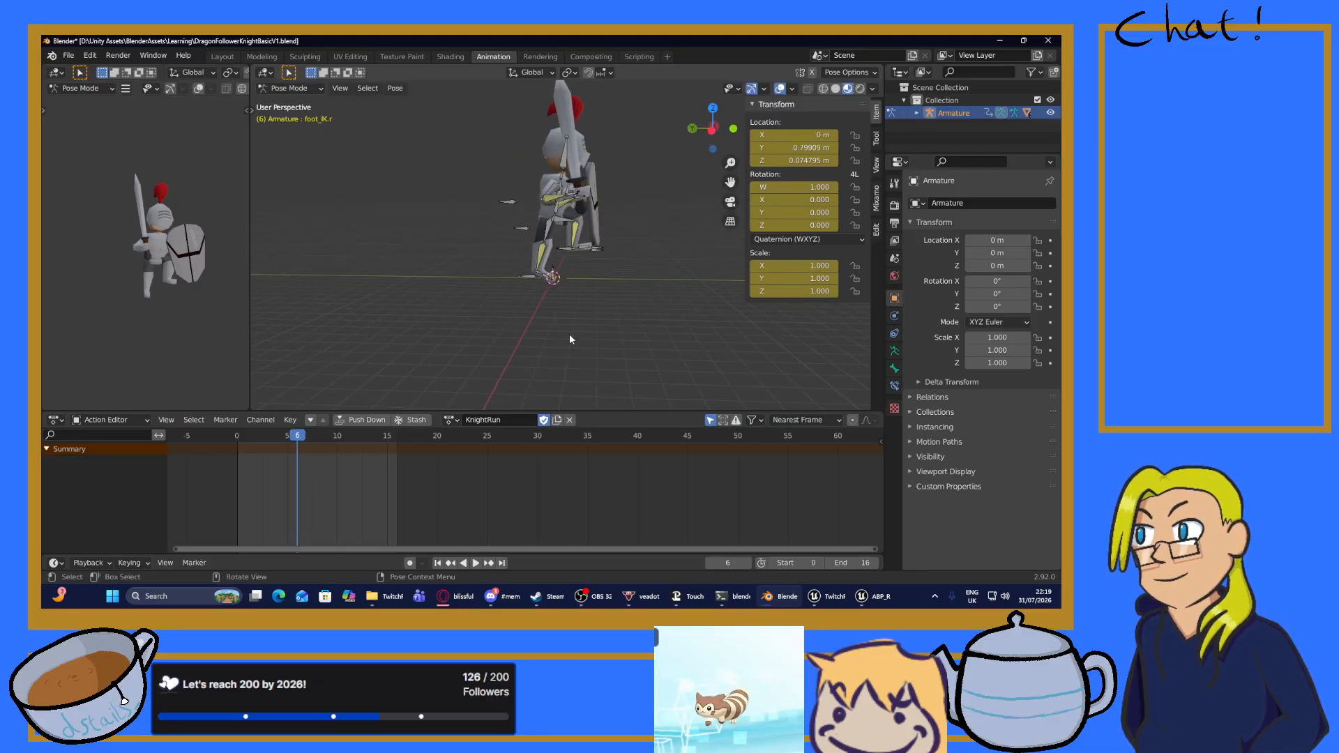
key("a")
key("i")
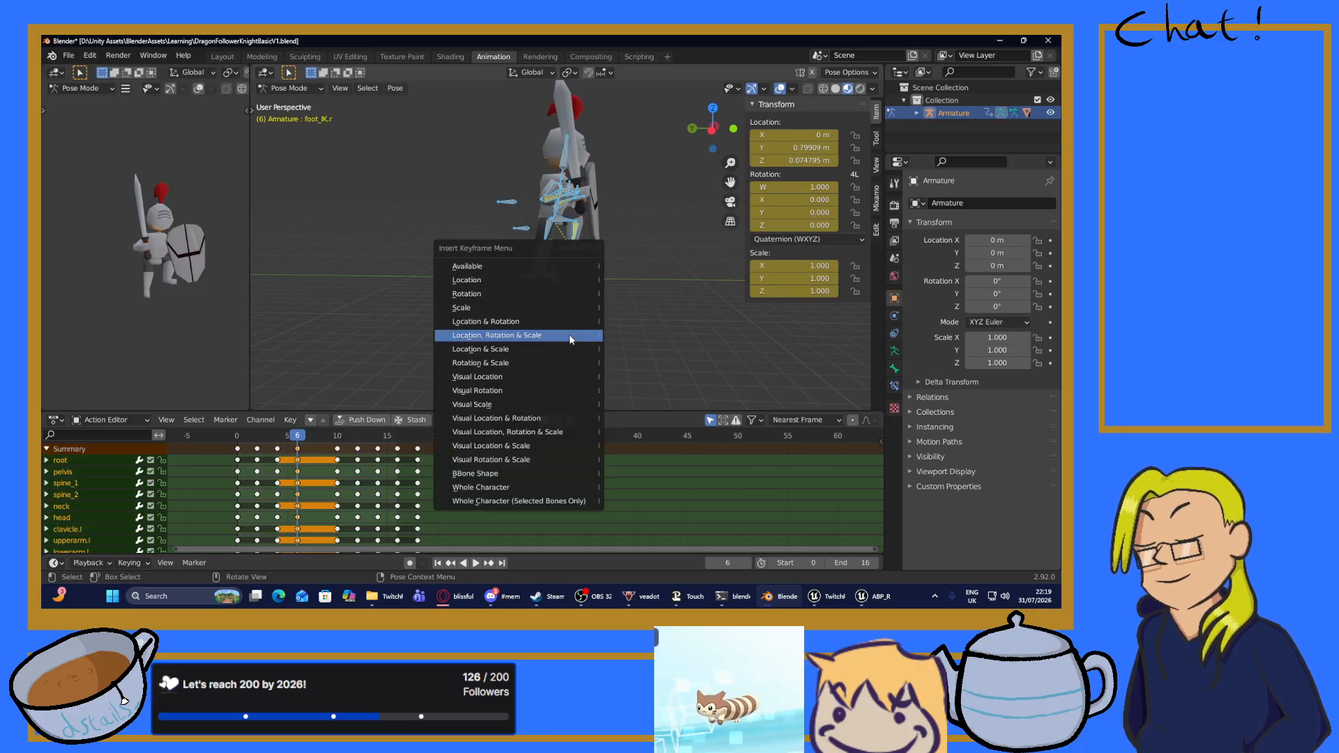
left_click(375, 349)
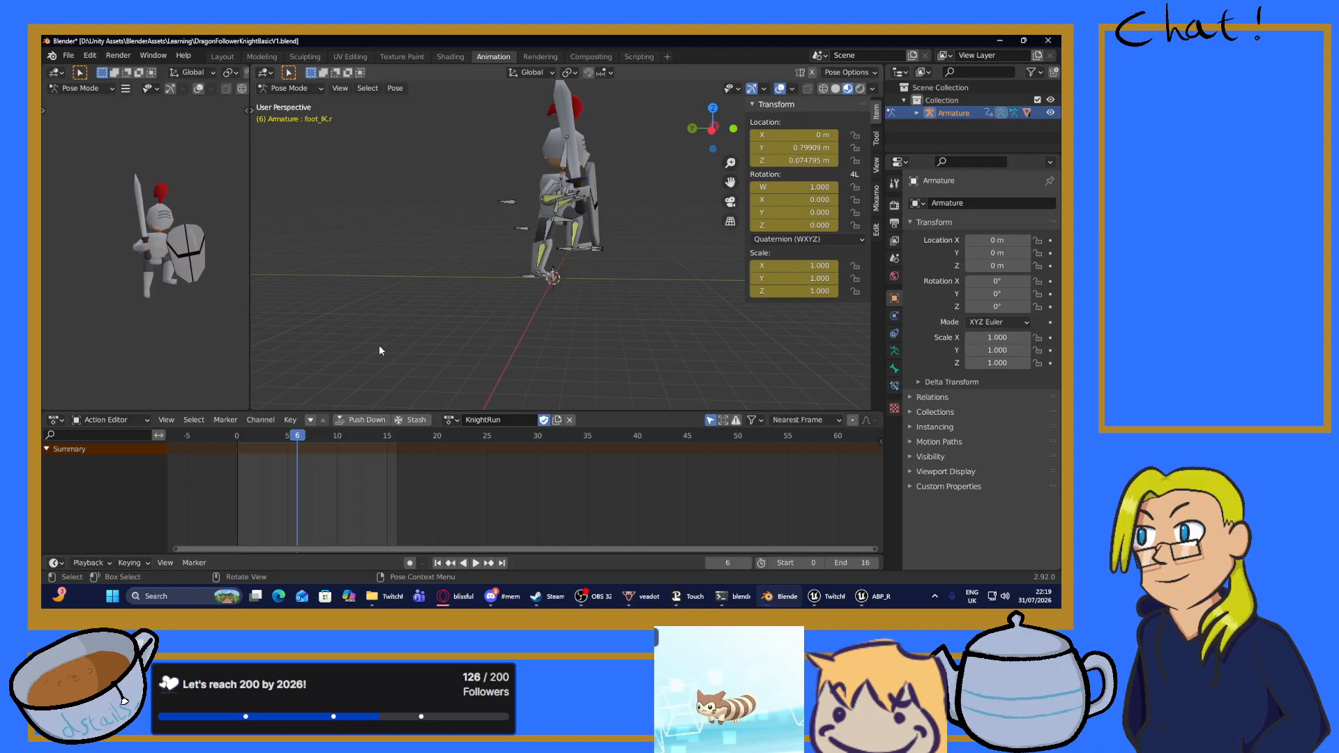
Copy all bones' keyframes at frame 6 and paste them unflipped at frame 8.
key("a")
right_click(297, 454)
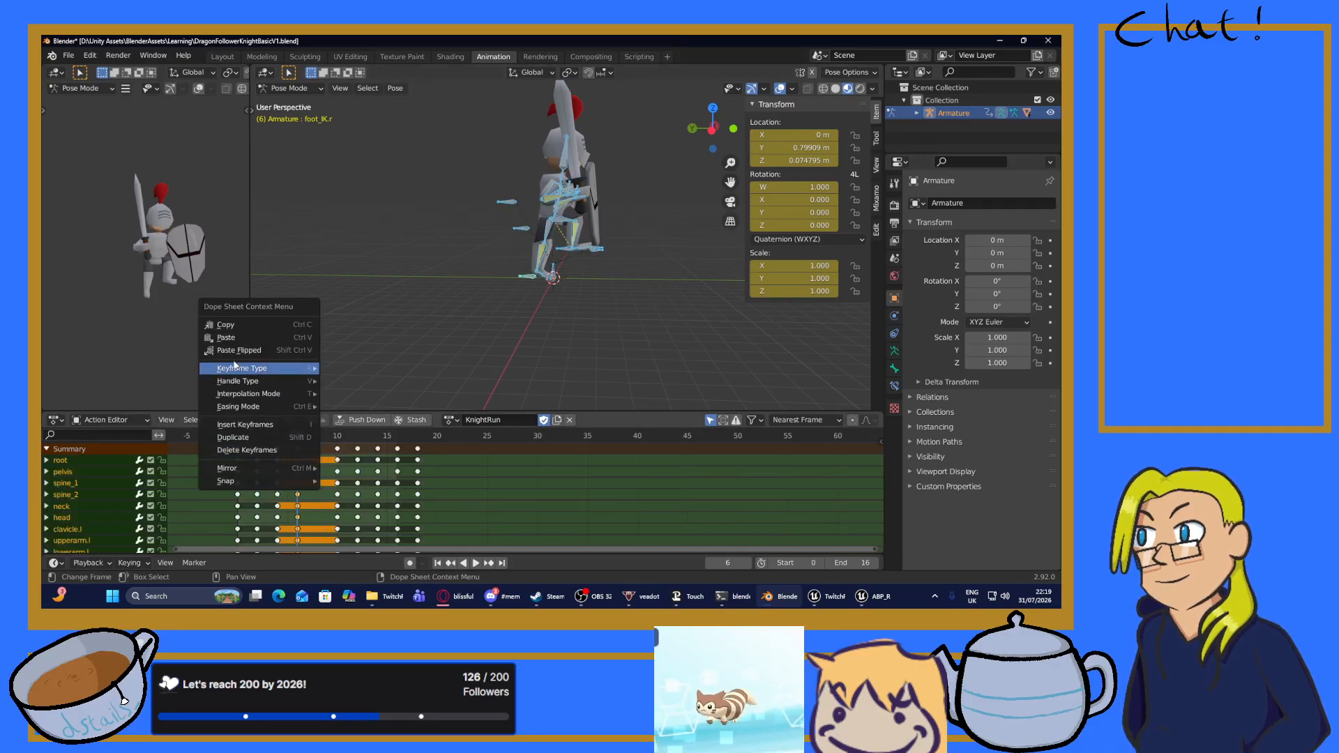
left_click(244, 335)
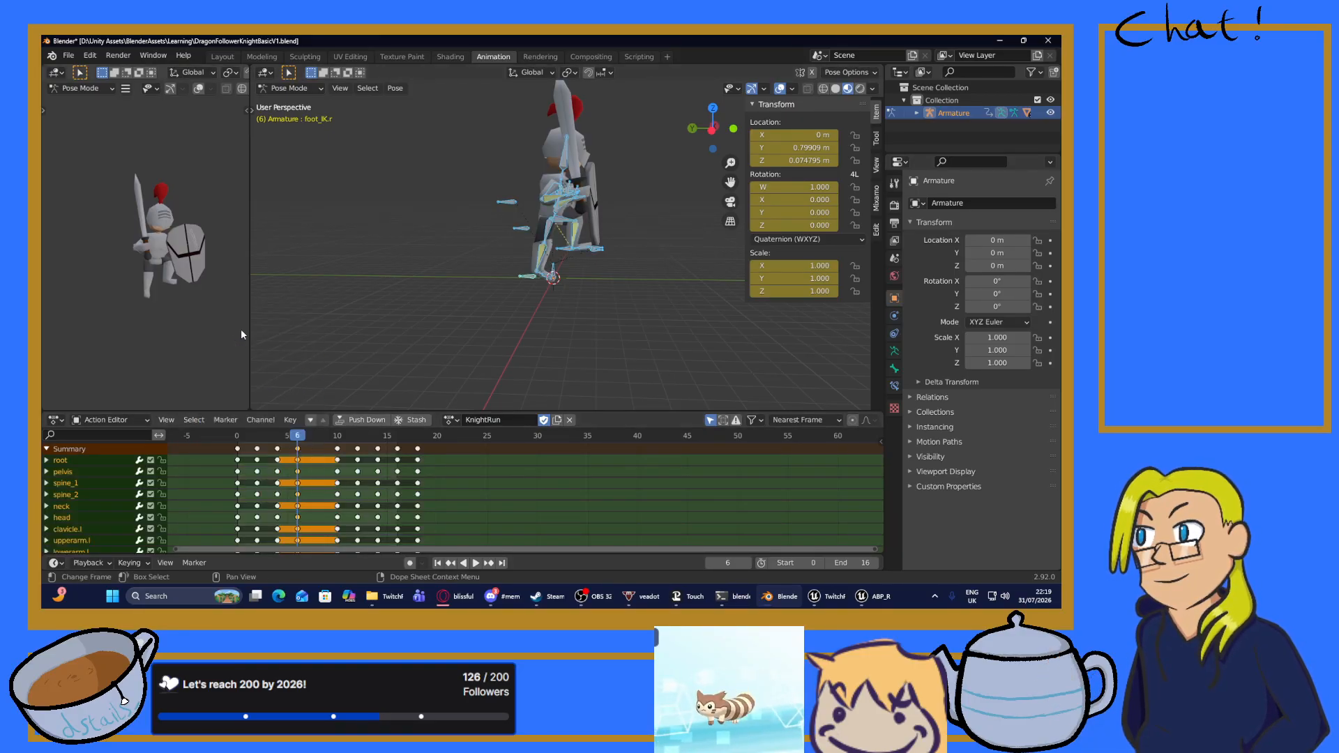
key("space")
key("space")
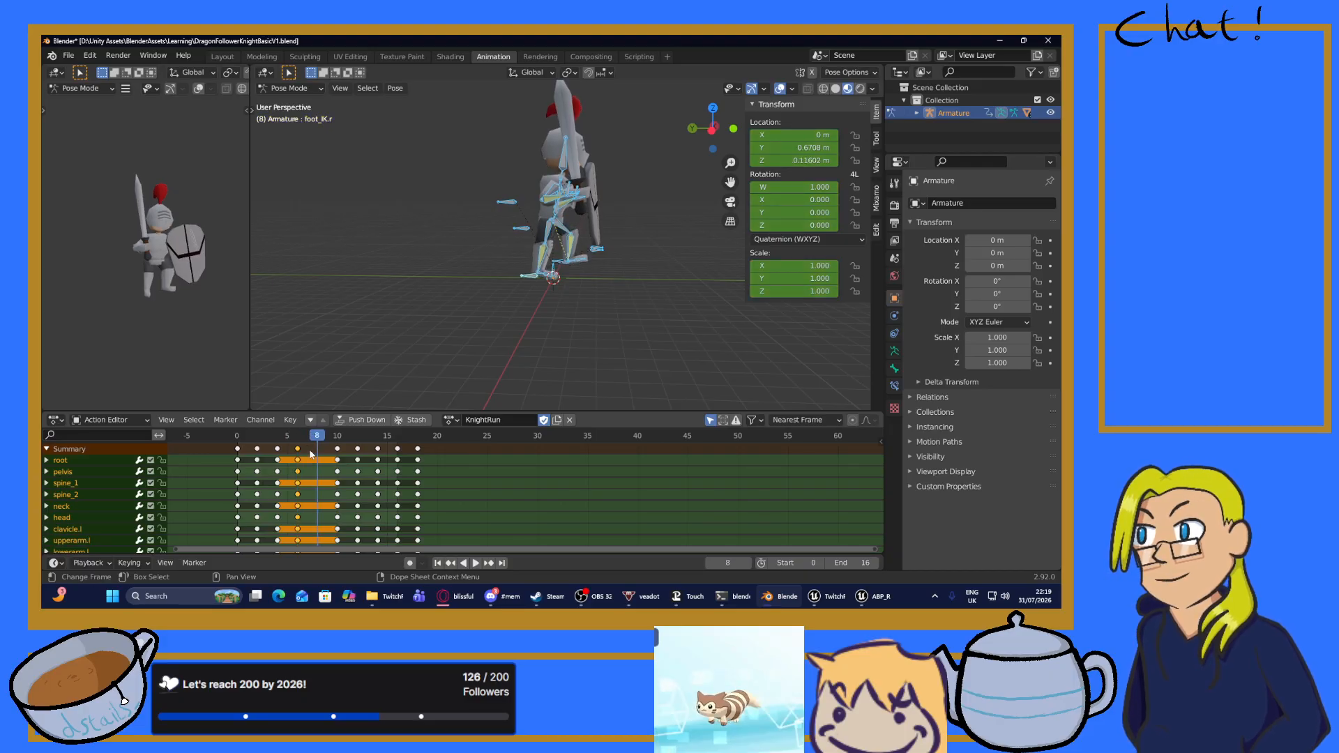
right_click(317, 455)
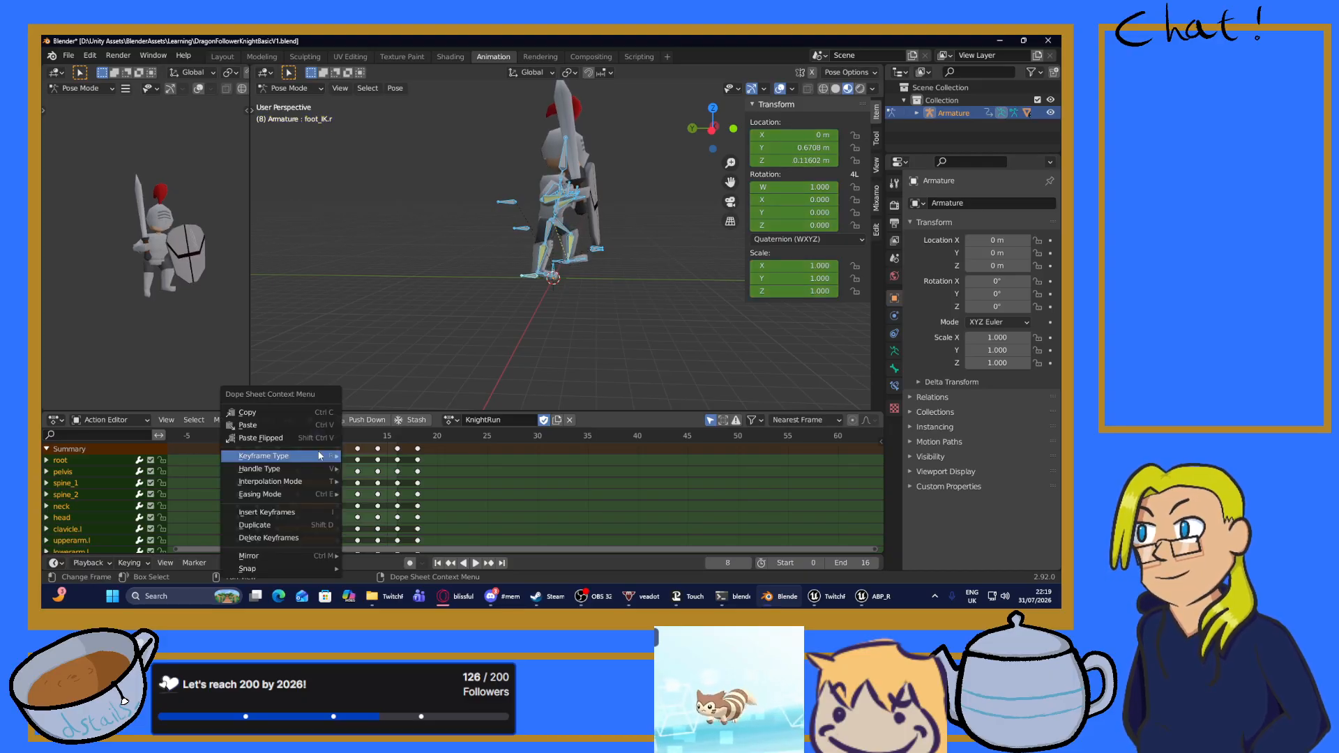
left_click(247, 412)
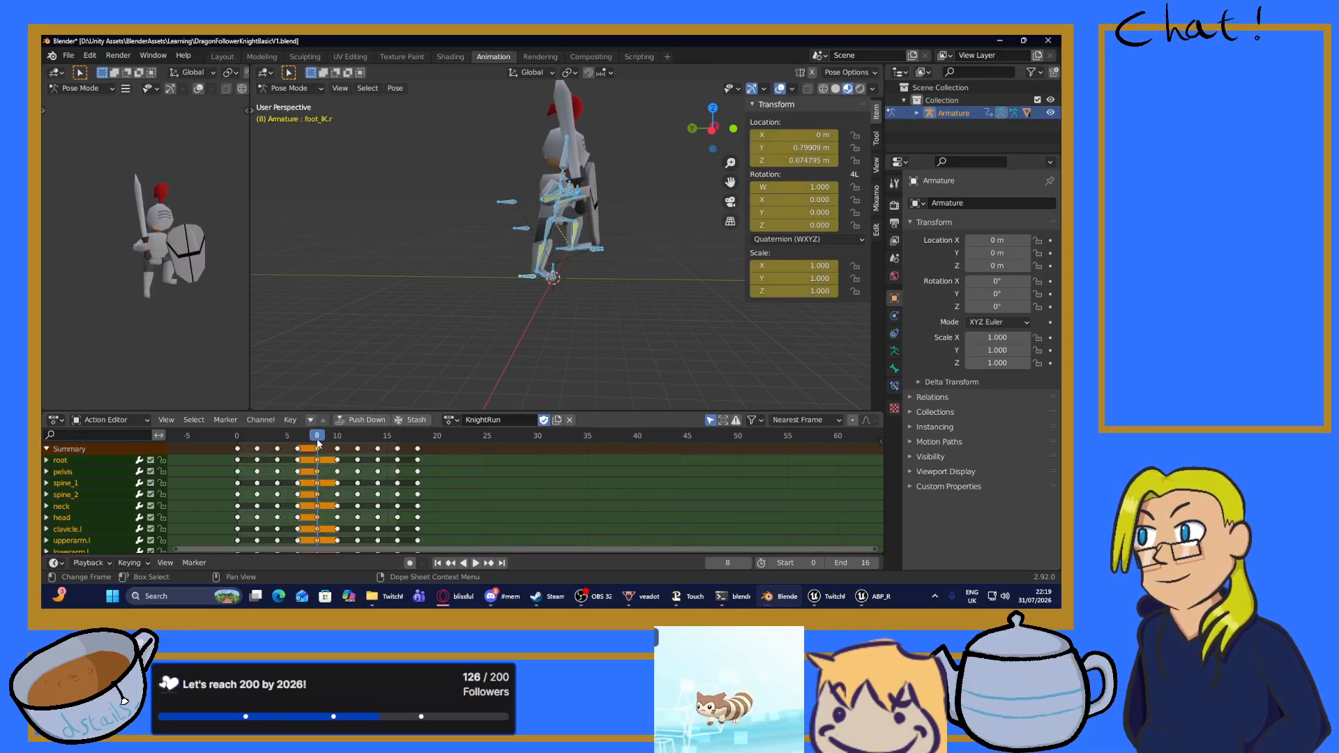
Play back and scrub past the last keyframes, and set the animation's end frame to 20.
key("space")
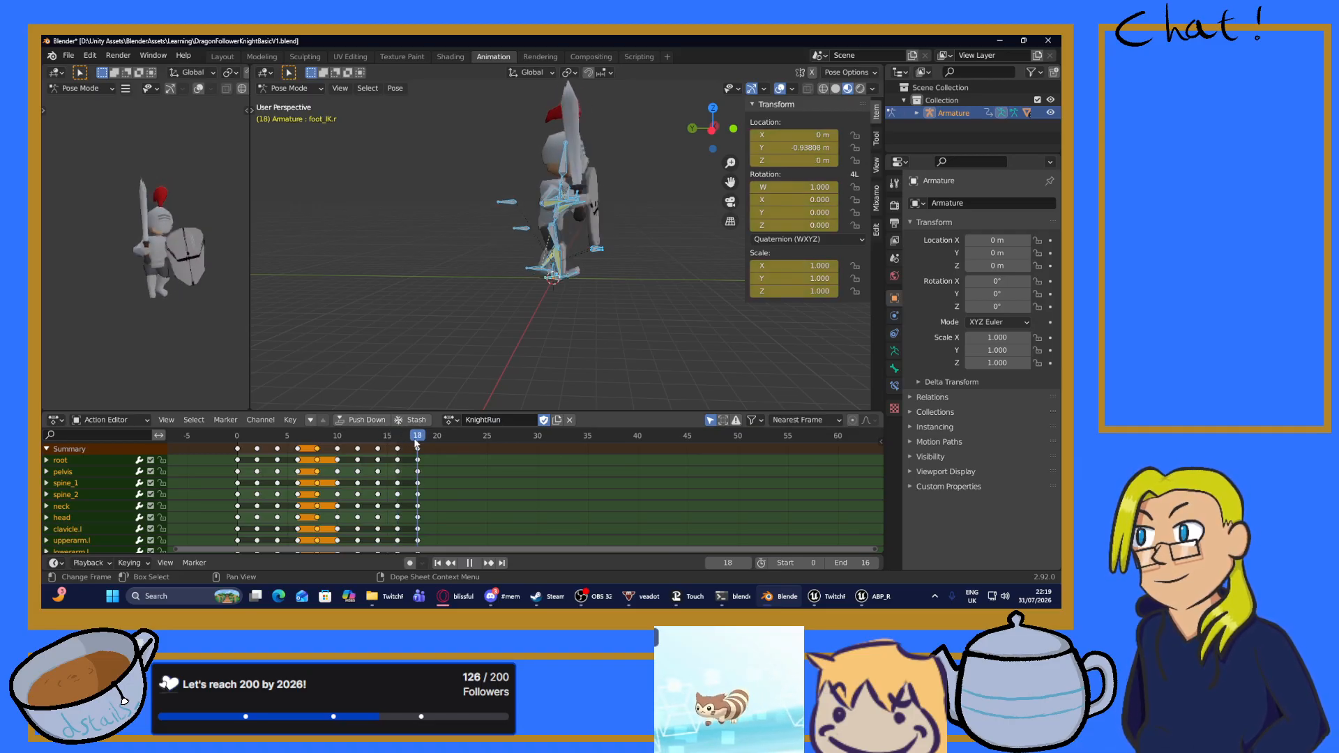
left_click_drag(416, 444, 477, 439)
left_click(843, 563)
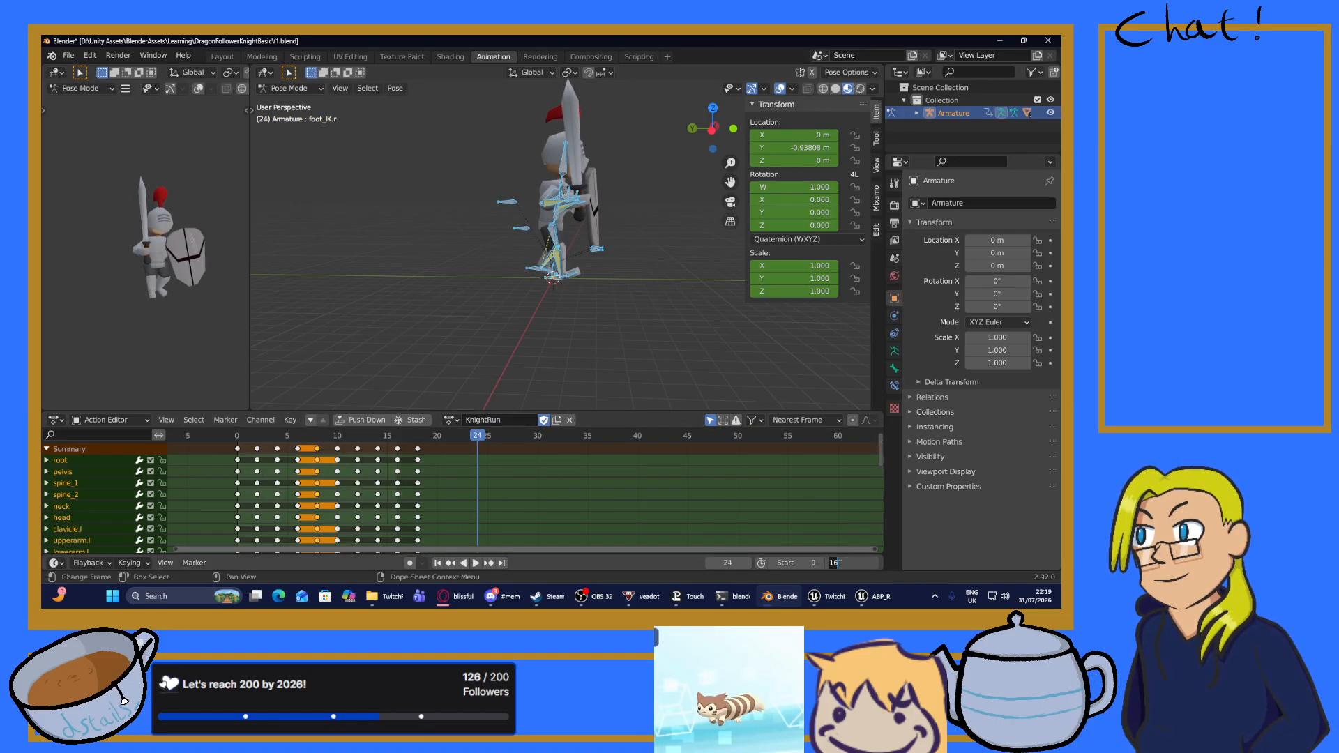
type("20")
key("Return")
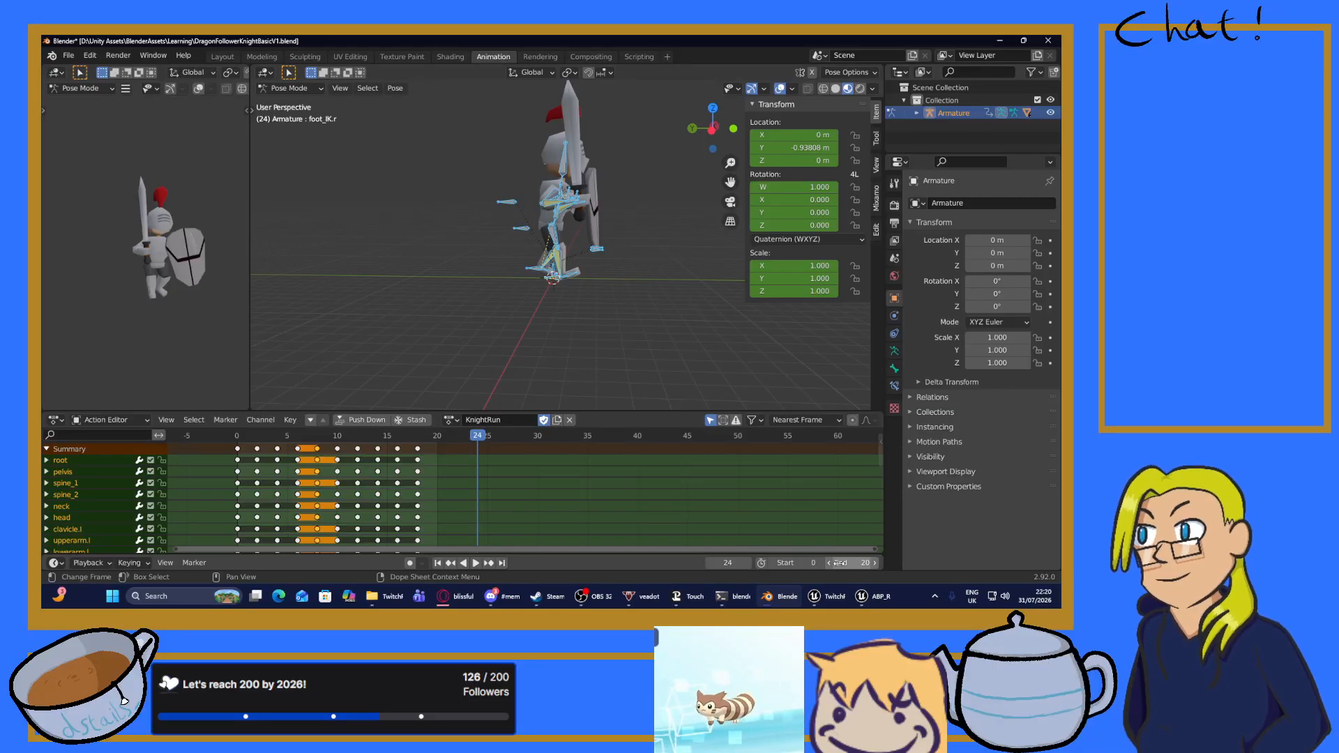
Play back the extended run cycle and examine the poses around frames 3 to 6.
key("space")
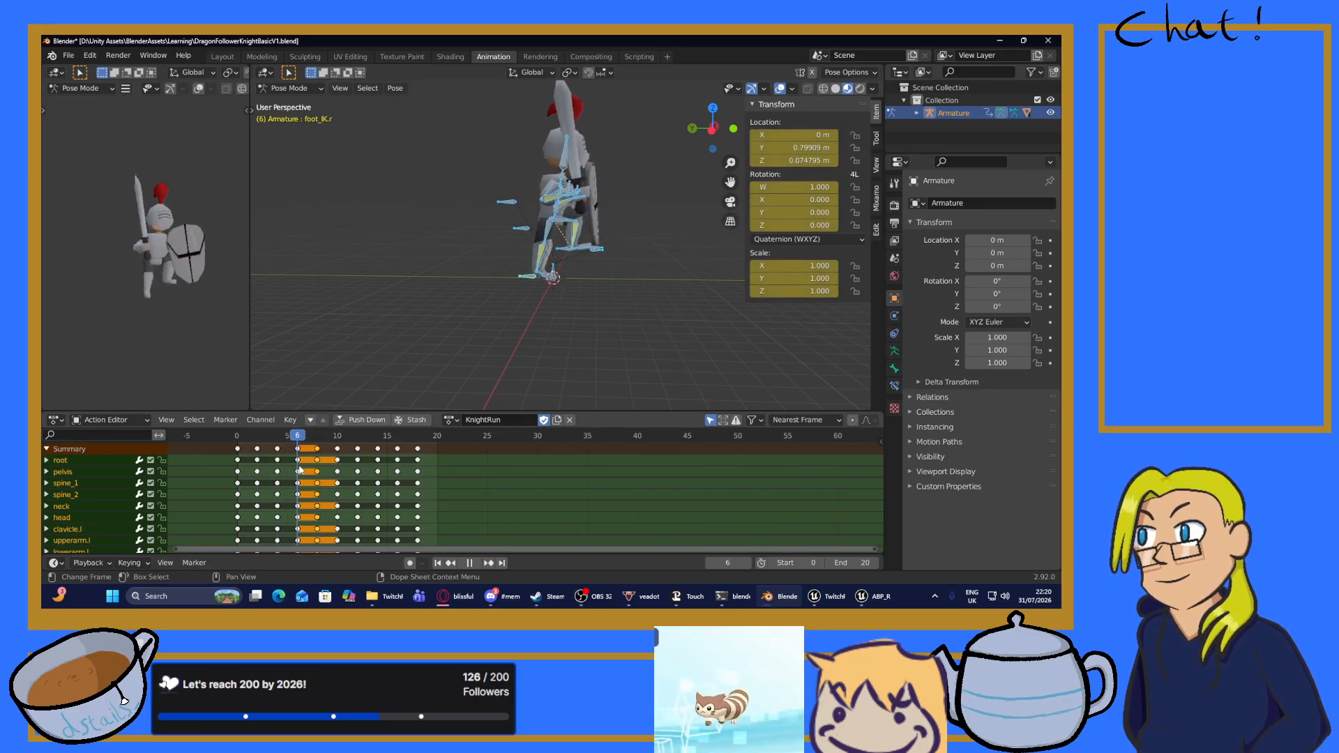
mouse_move(299, 471)
left_mouse_down()
mouse_move(388, 478)
mouse_move(240, 492)
mouse_move(298, 494)
left_mouse_up()
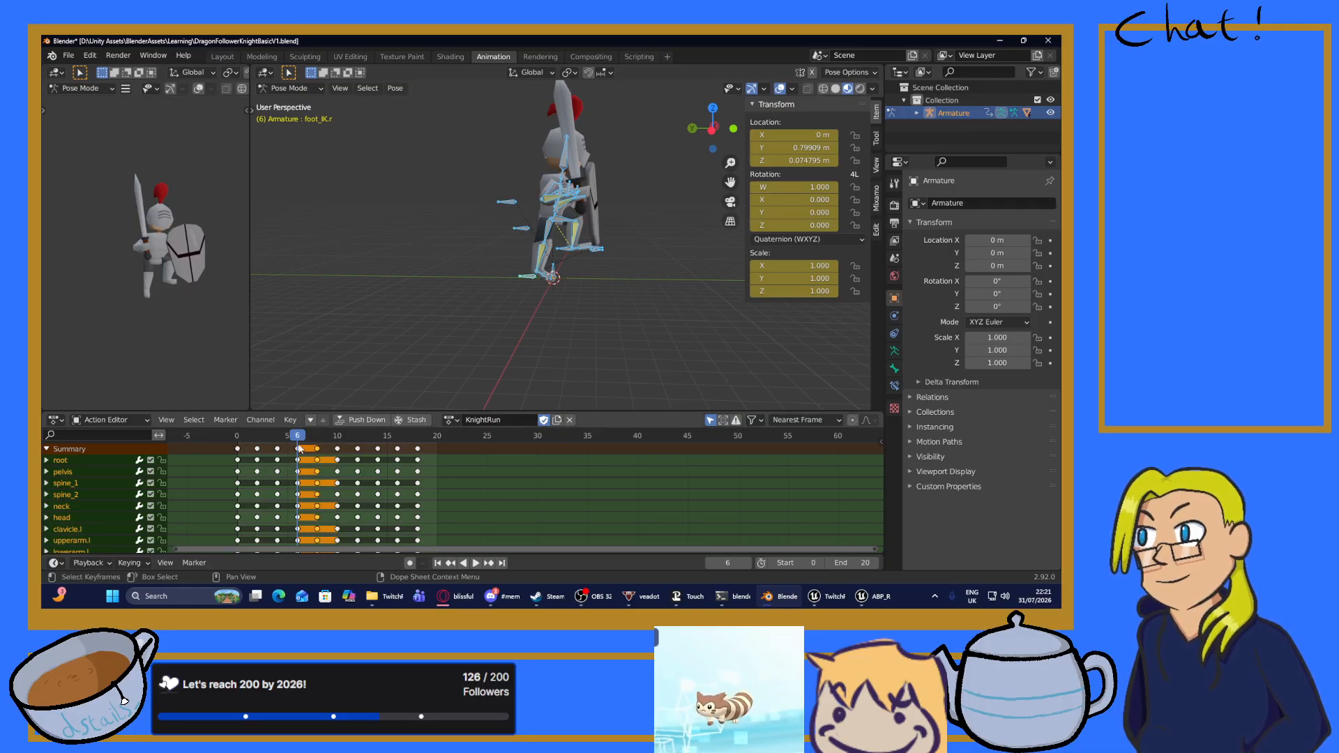
key("space")
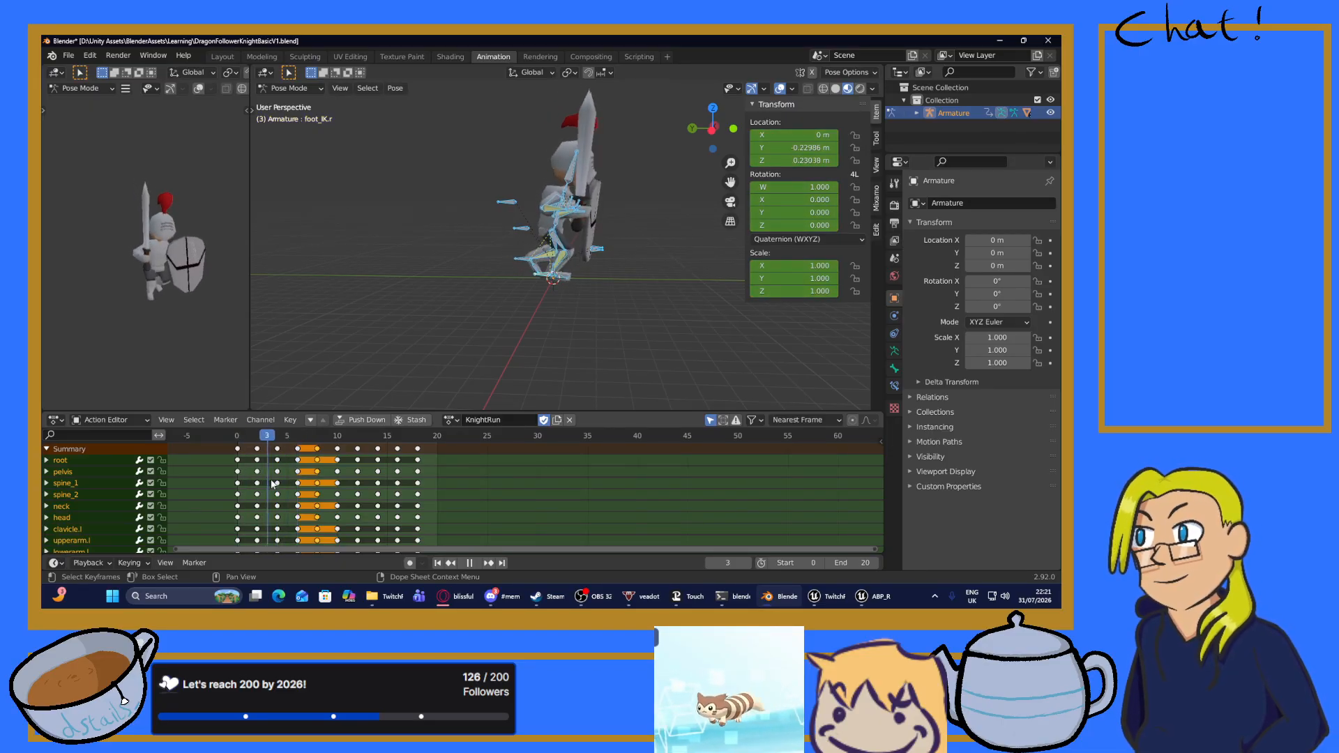
key("space")
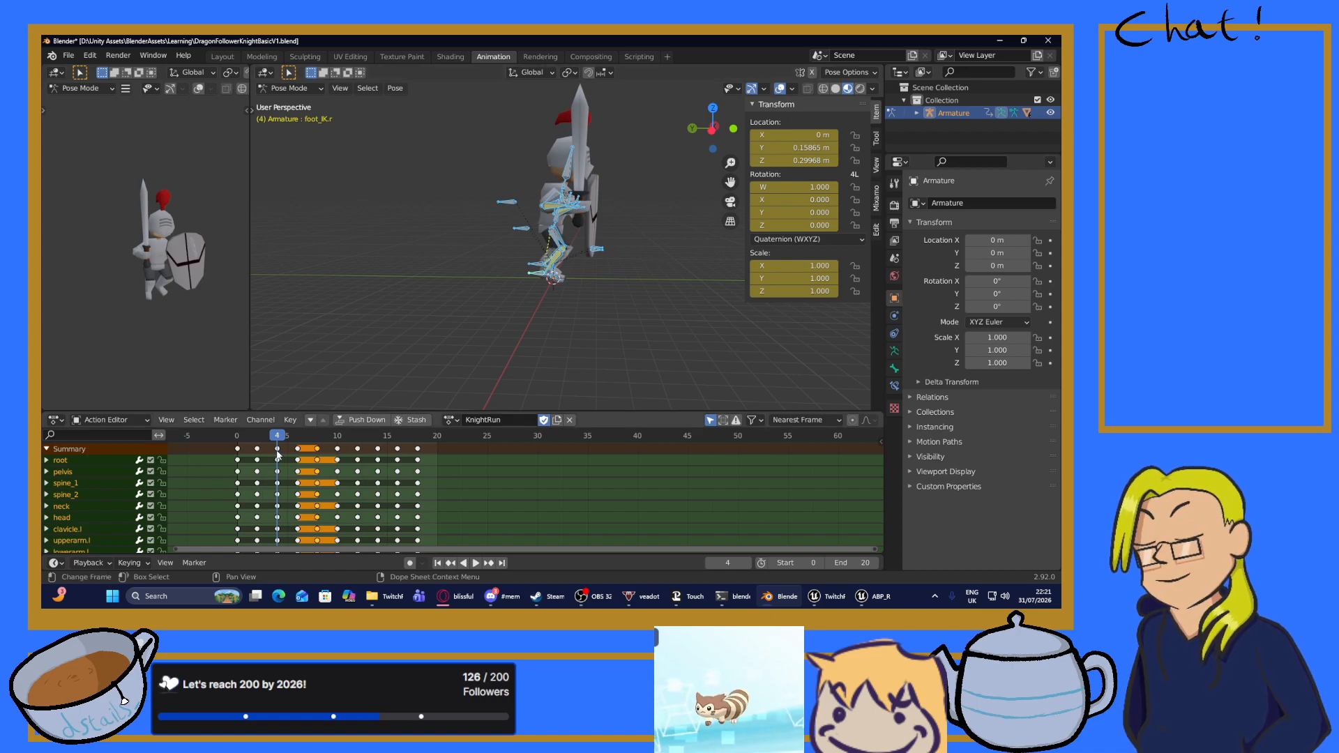
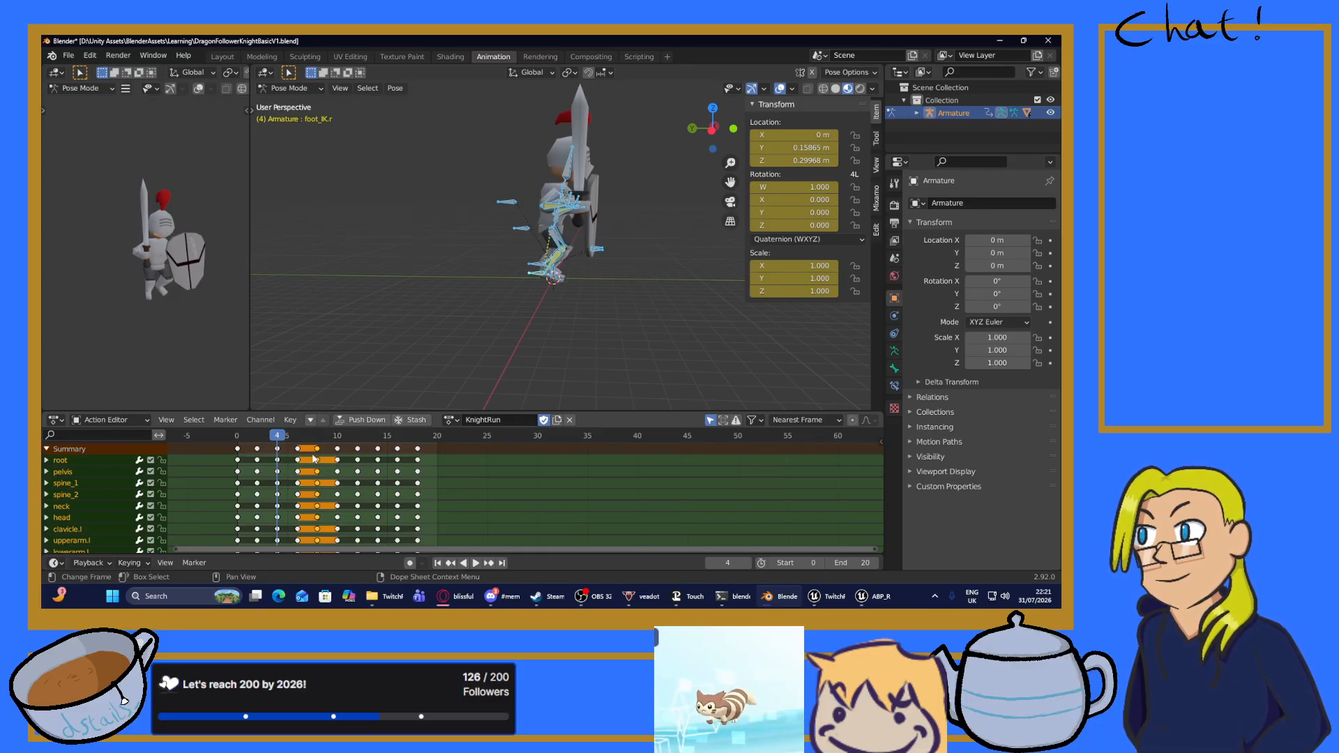
Scrub the run cycle to frame 6 and copy all bones' keyframes there.
key("b")
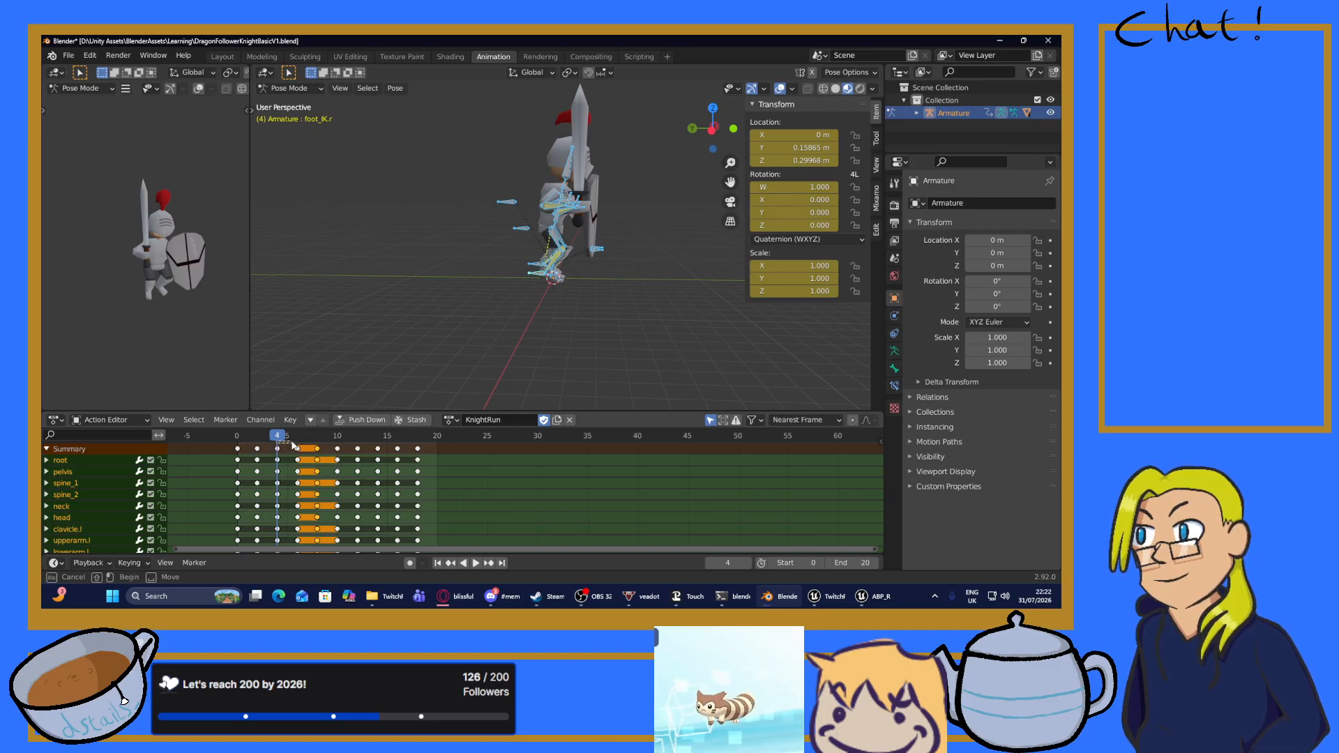
left_click(293, 444)
key("space")
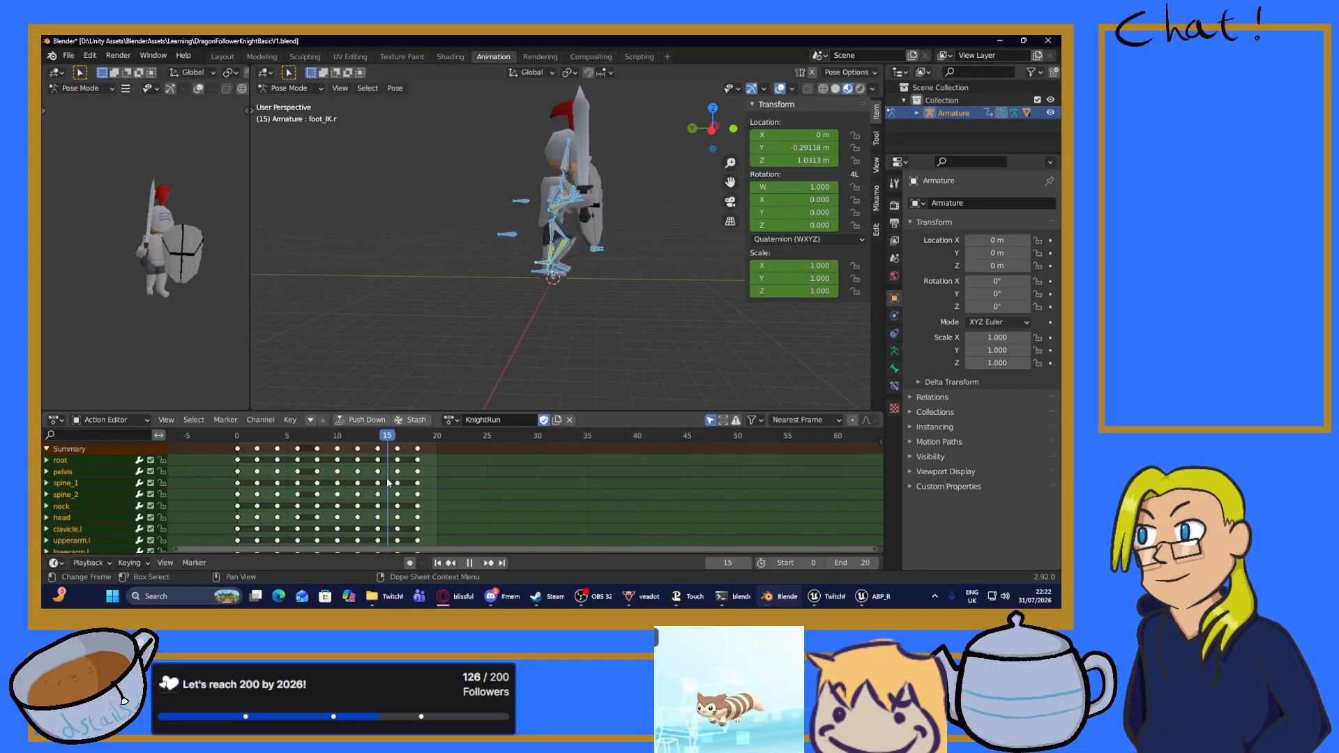
left_click_drag(387, 482, 299, 488)
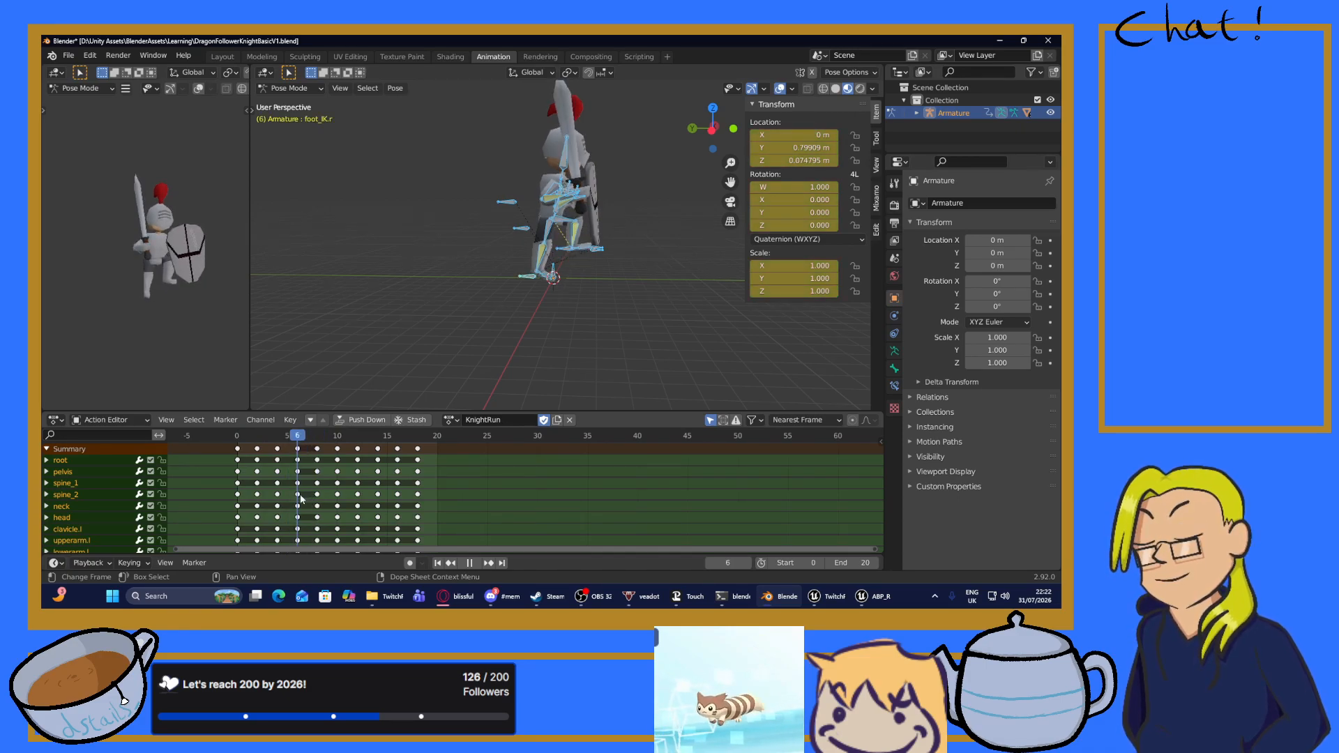
left_click(297, 449)
right_click(300, 455)
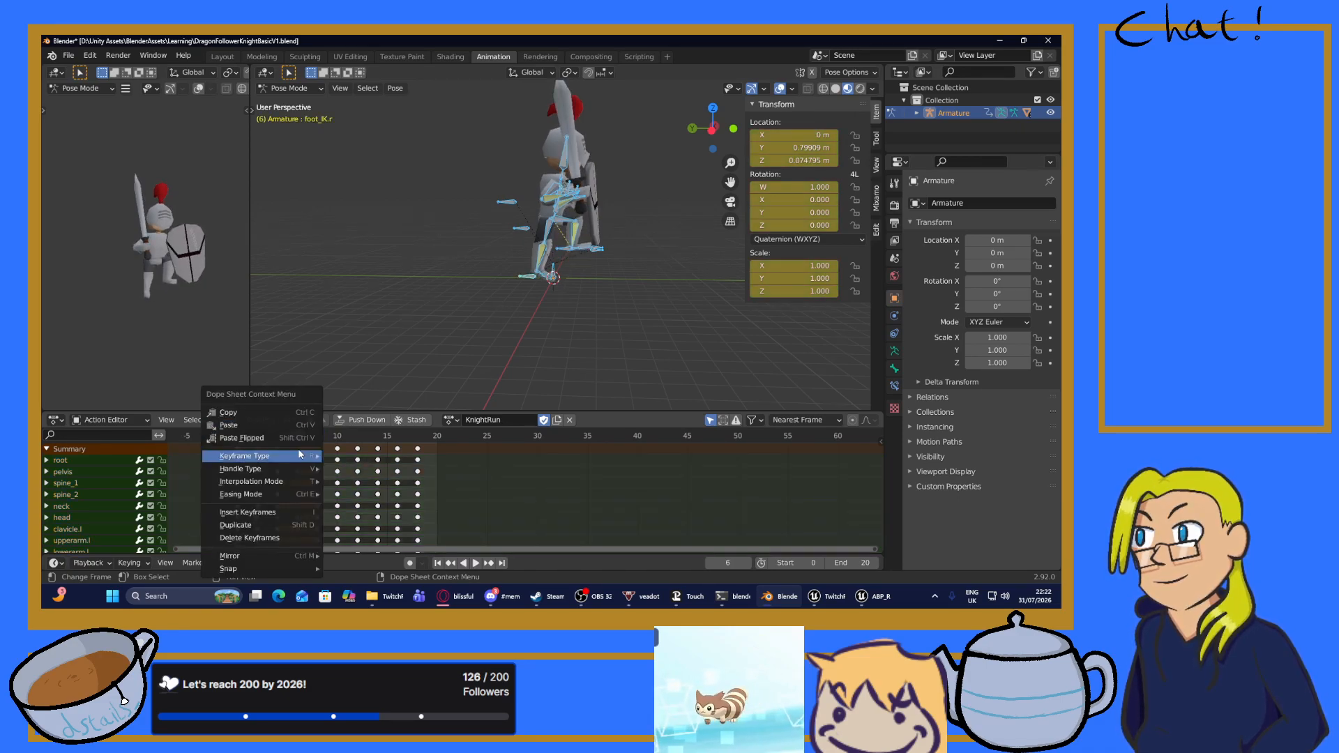
left_click(244, 413)
key("space")
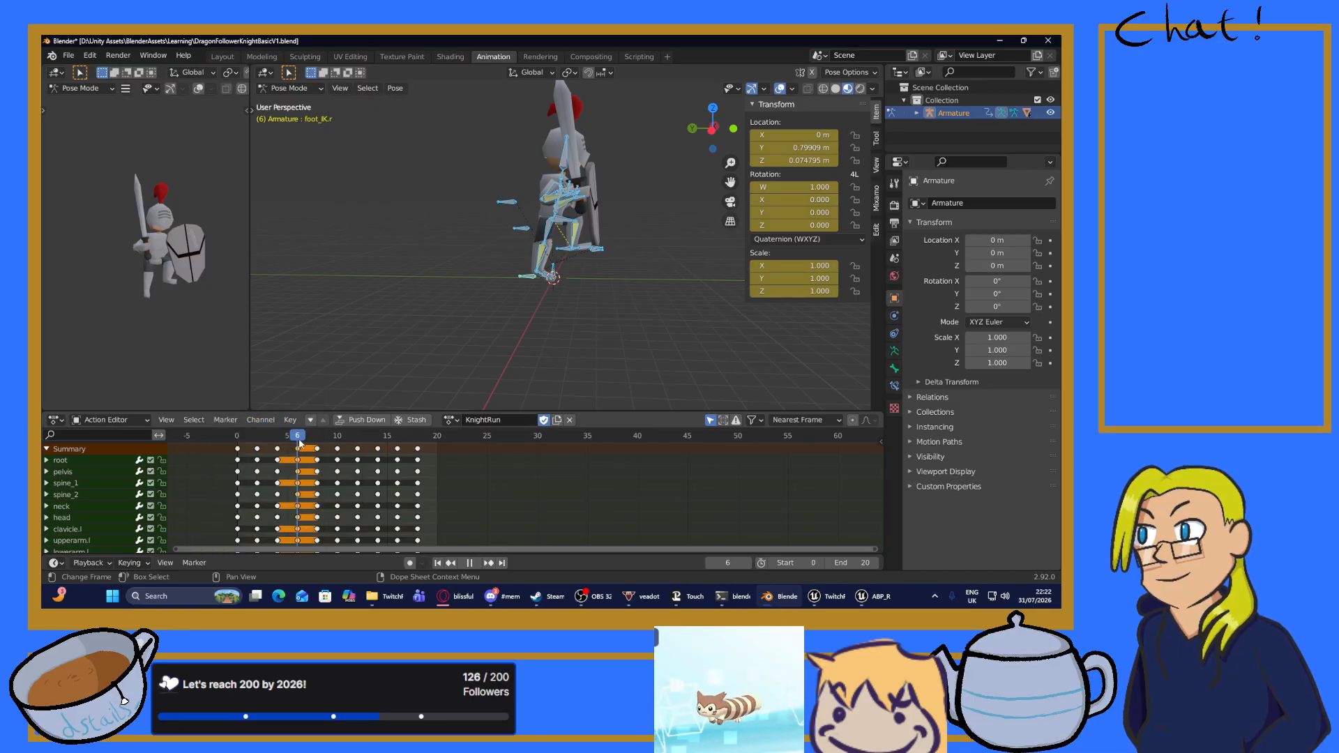
key("space")
left_click(398, 450)
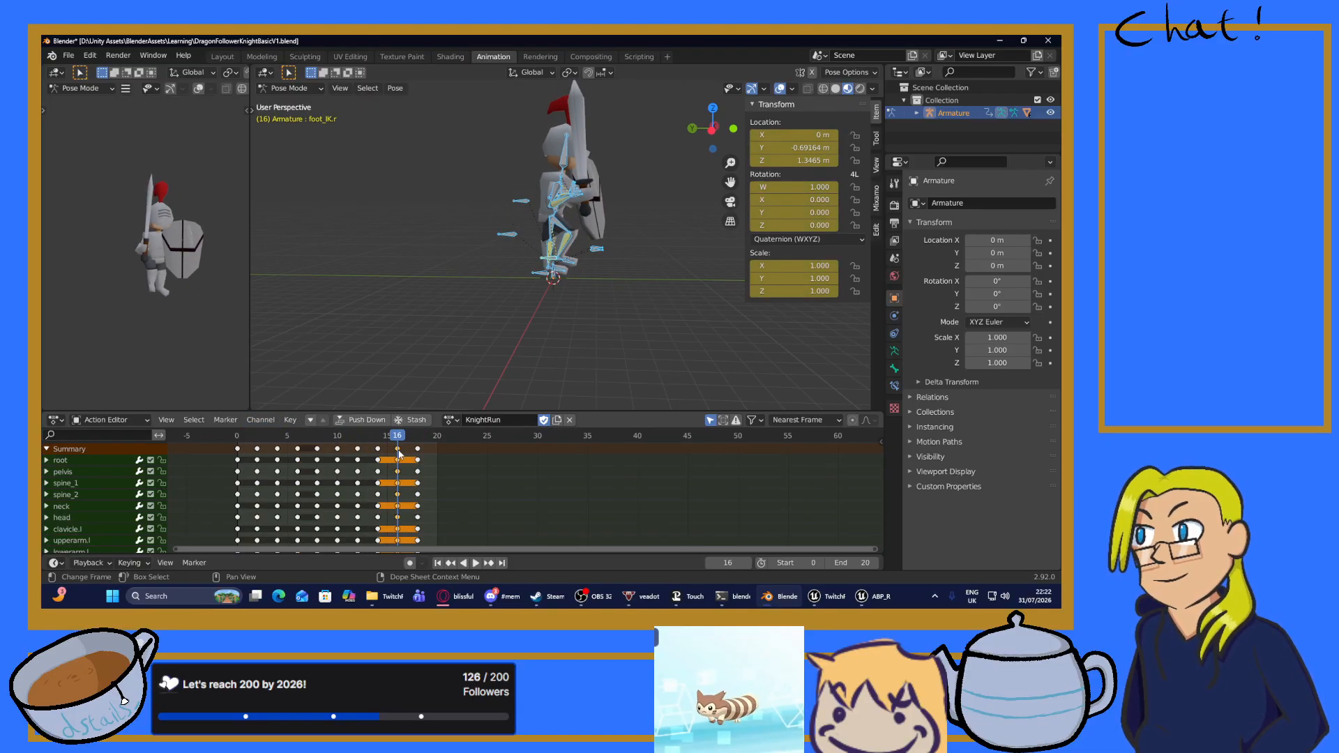
right_click(399, 452)
left_click(347, 428)
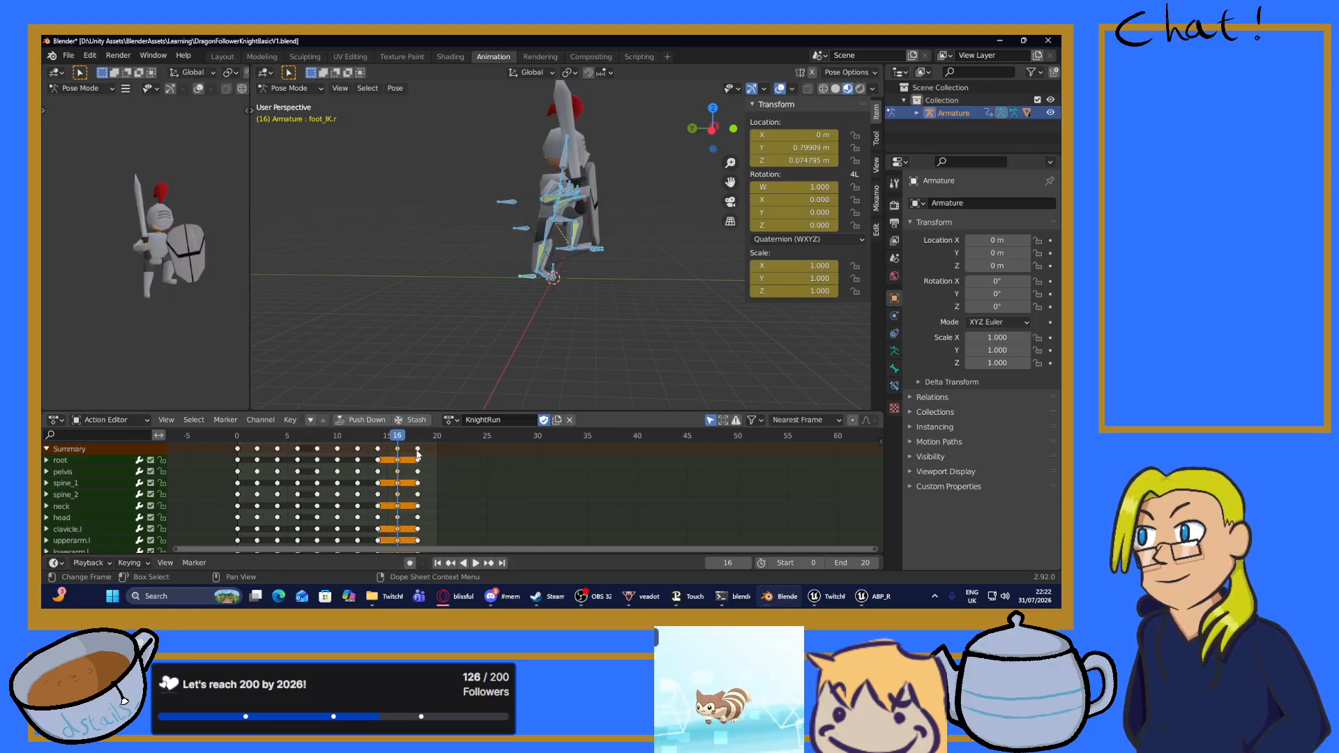
left_click(400, 451)
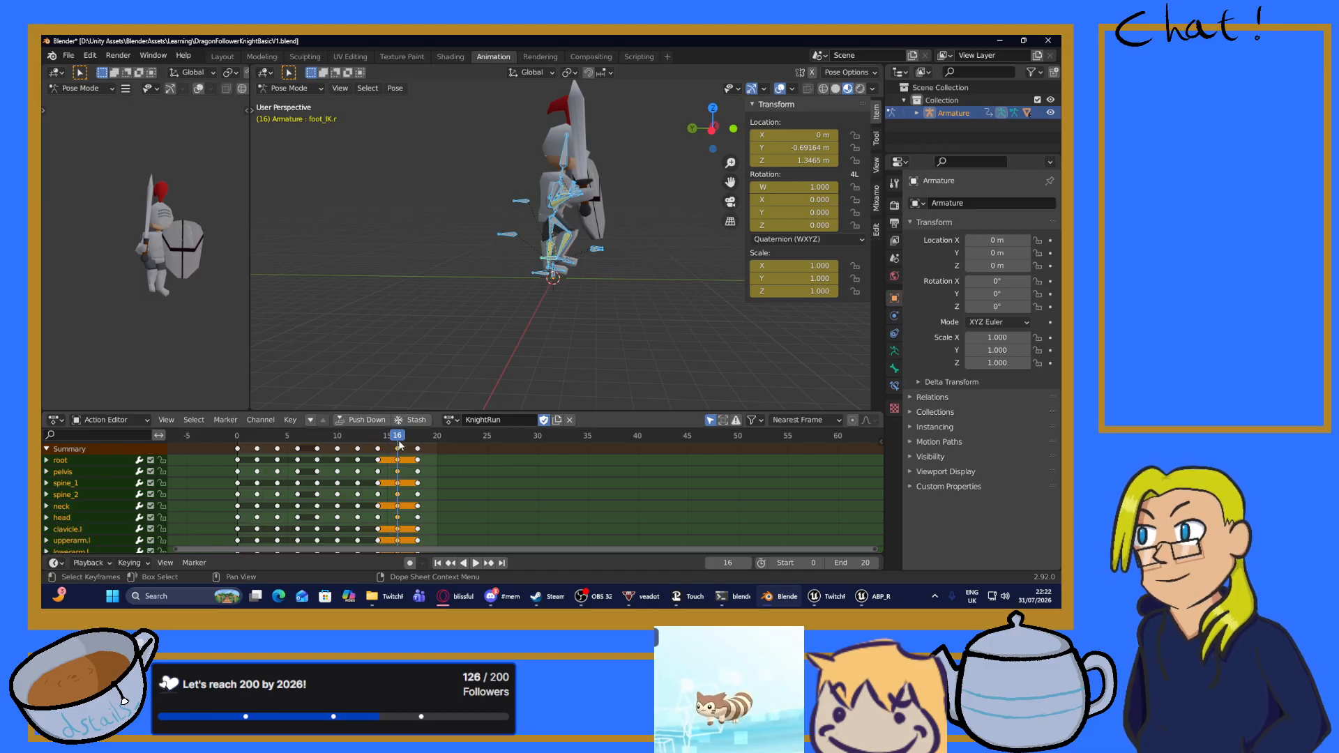
Paste the copied frame 6 keyframes flipped at frame 16.
mouse_move(398, 439)
left_mouse_down()
mouse_move(376, 439)
mouse_move(397, 440)
left_mouse_up()
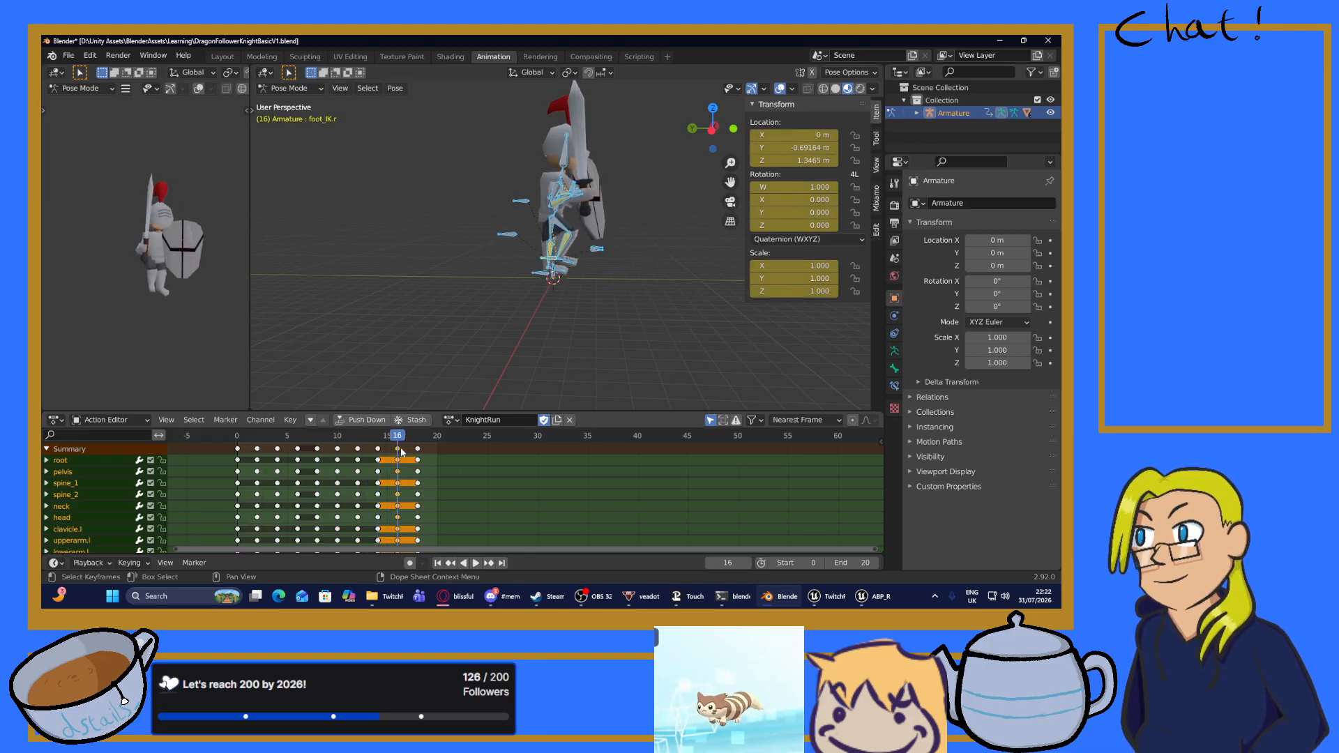
right_click(402, 452)
left_click(375, 442)
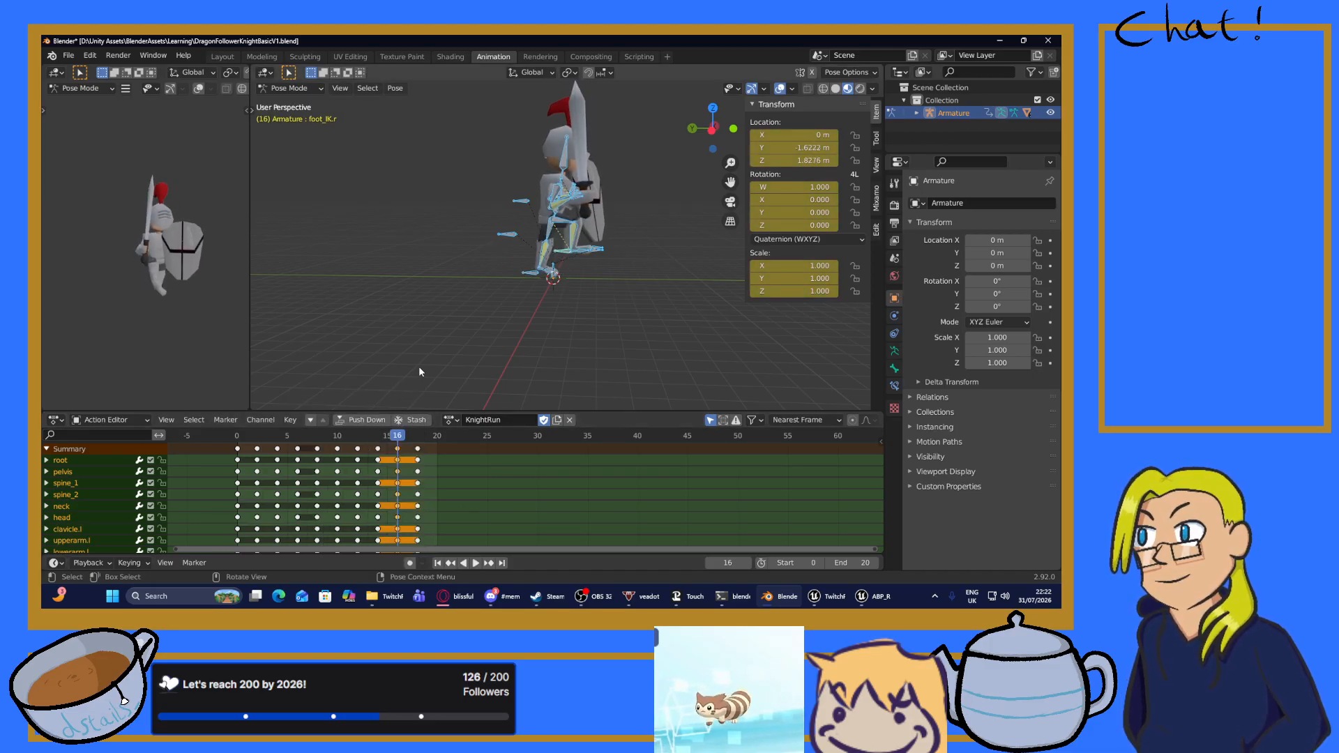
Move the last keyframes from frame 18 to frame 20 and paste the copied pose flipped at frame 18.
left_click_drag(419, 449, 438, 454)
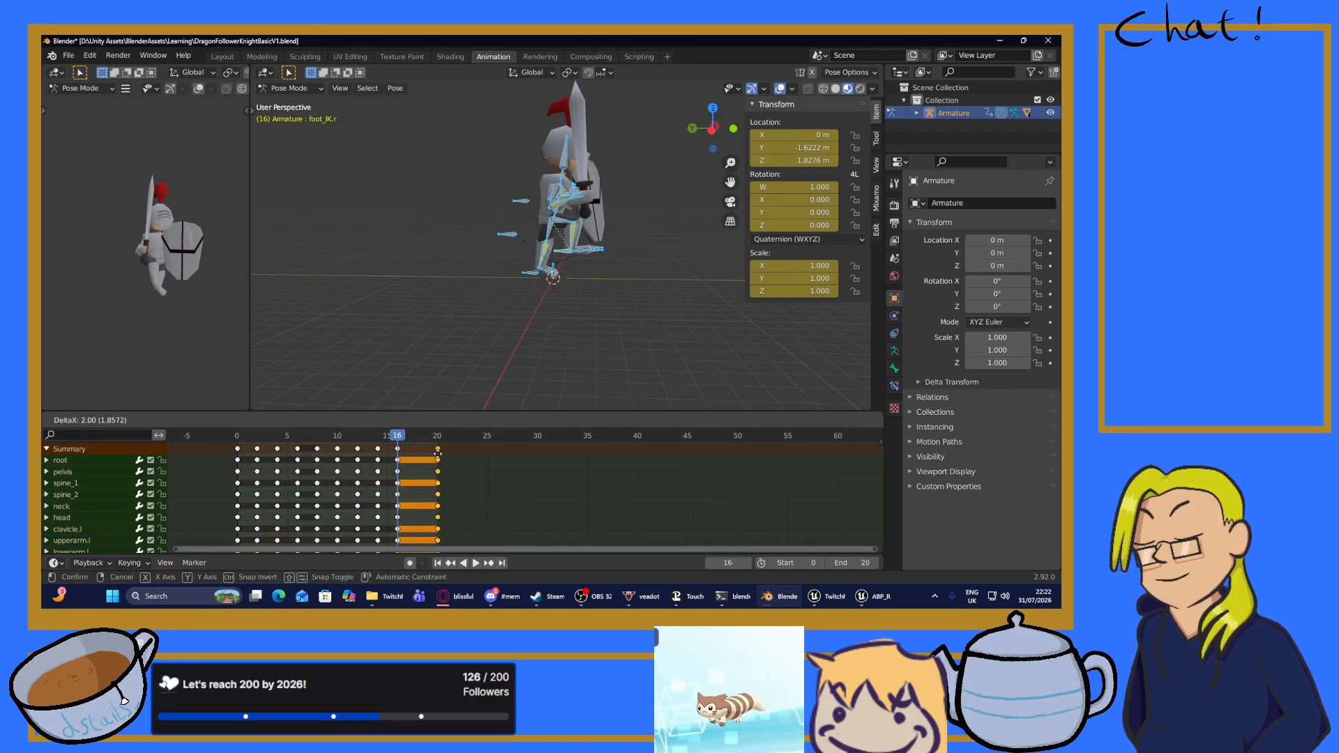
left_click(437, 454)
left_click(417, 442)
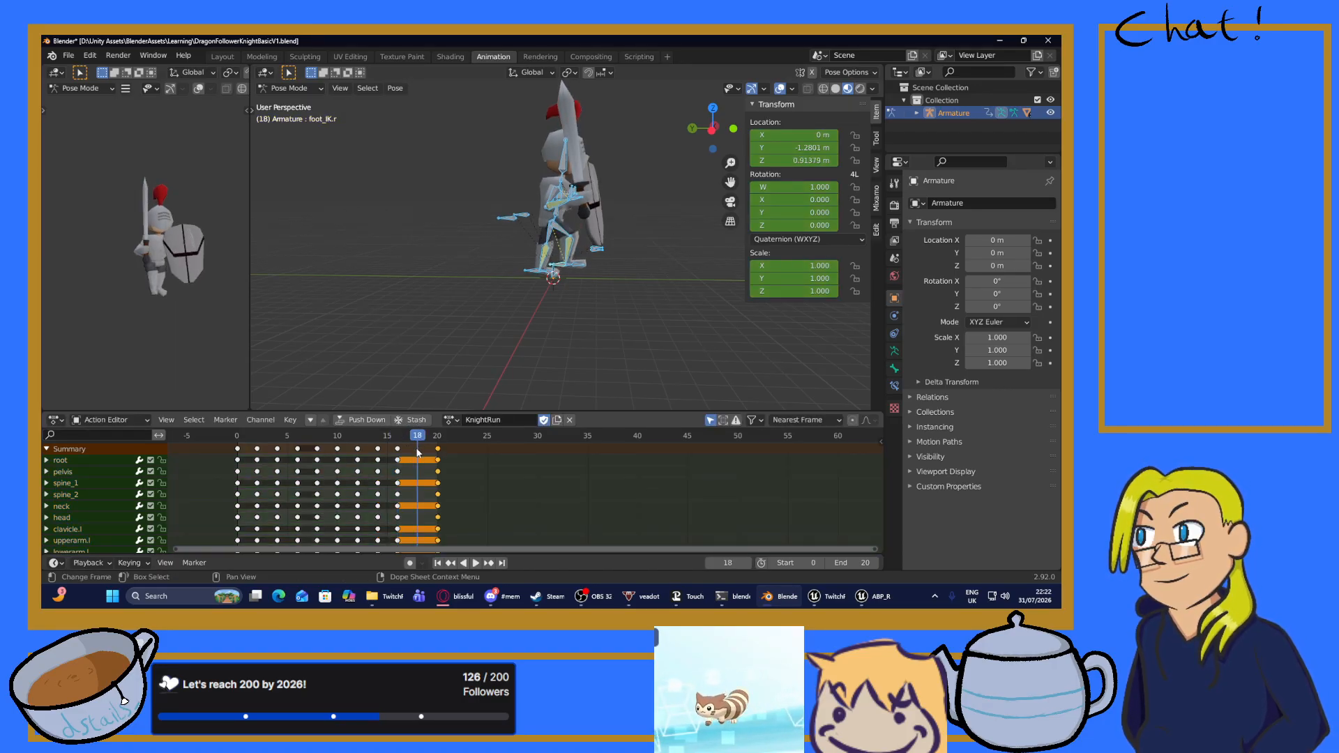
right_click(419, 452)
left_click(374, 443)
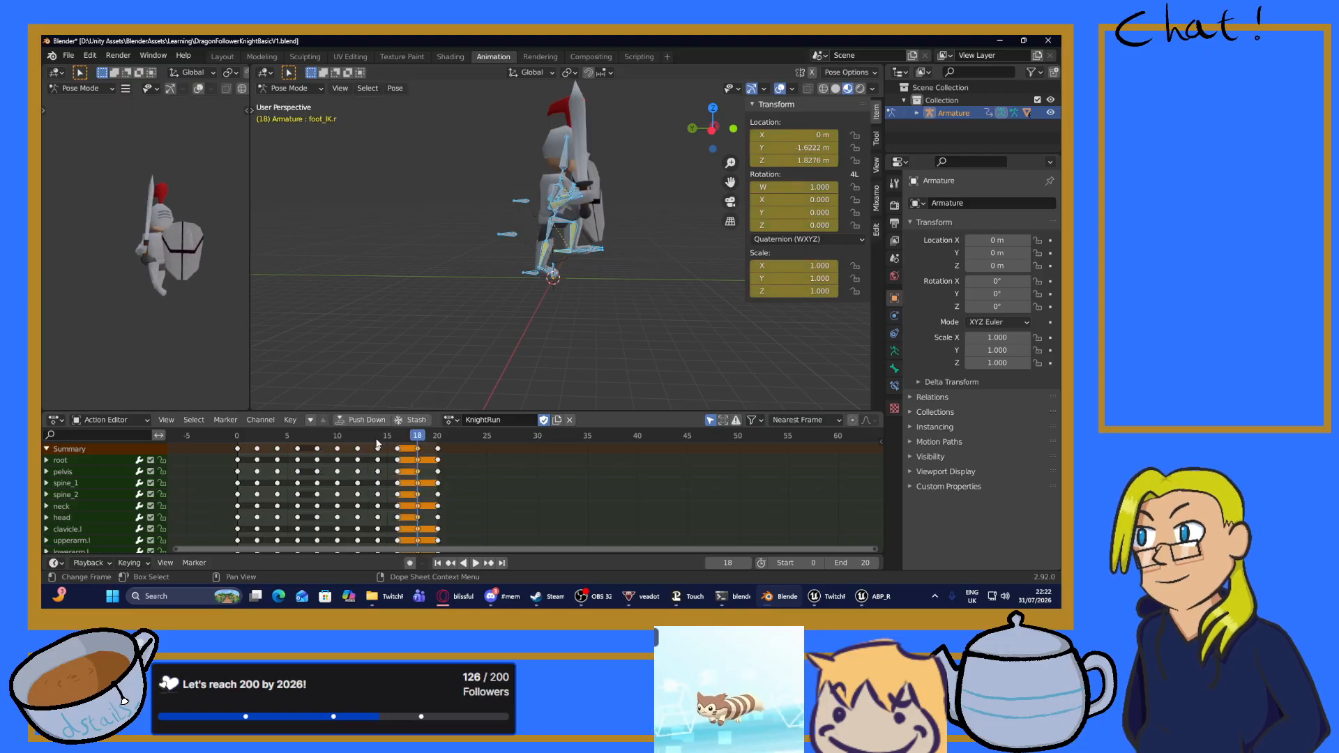
Play back the full run cycle to check it, and save the Blender file.
key("space")
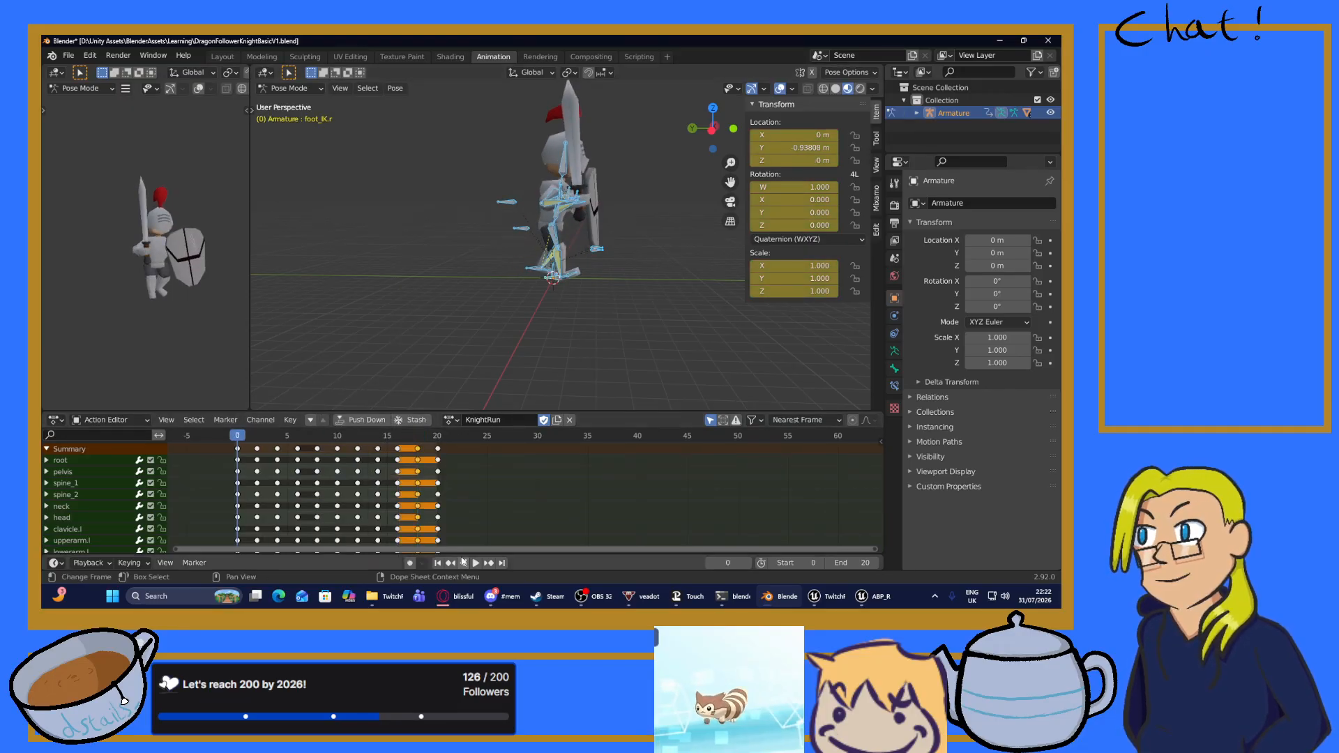
left_click(475, 564)
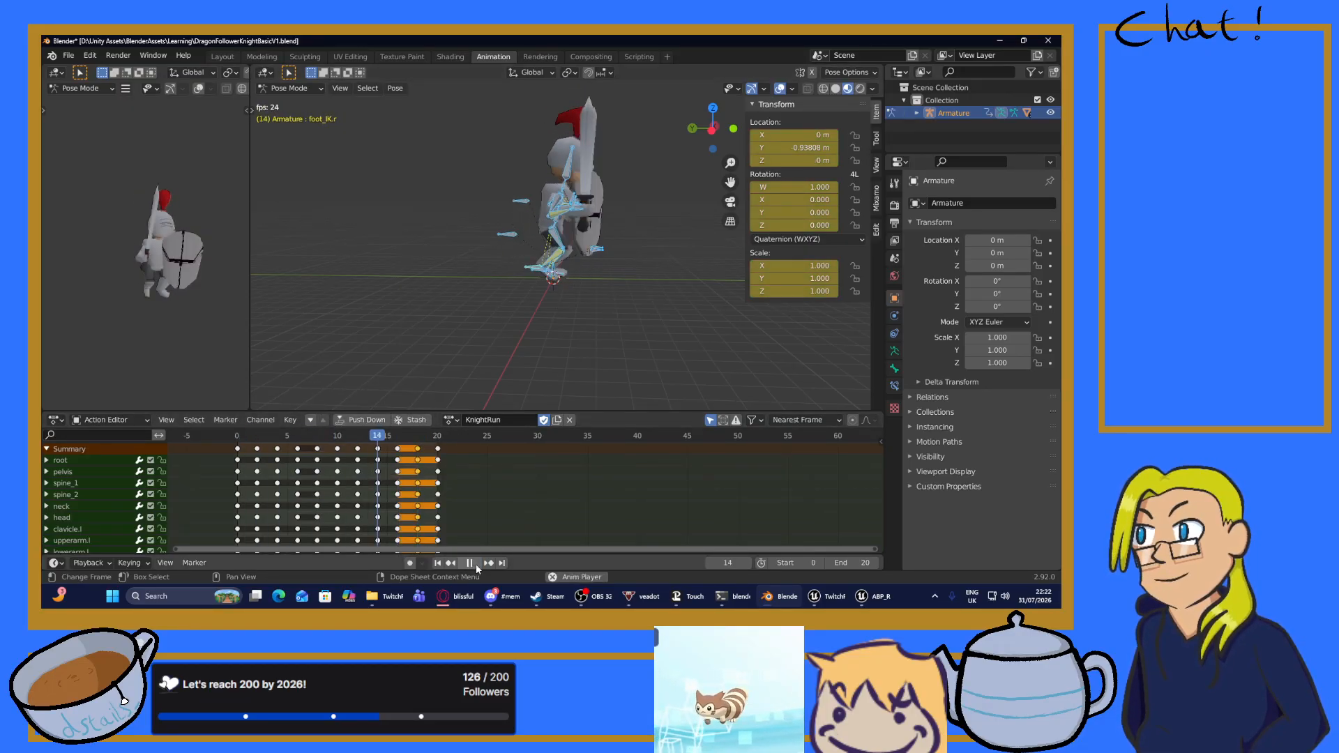
left_click(478, 563)
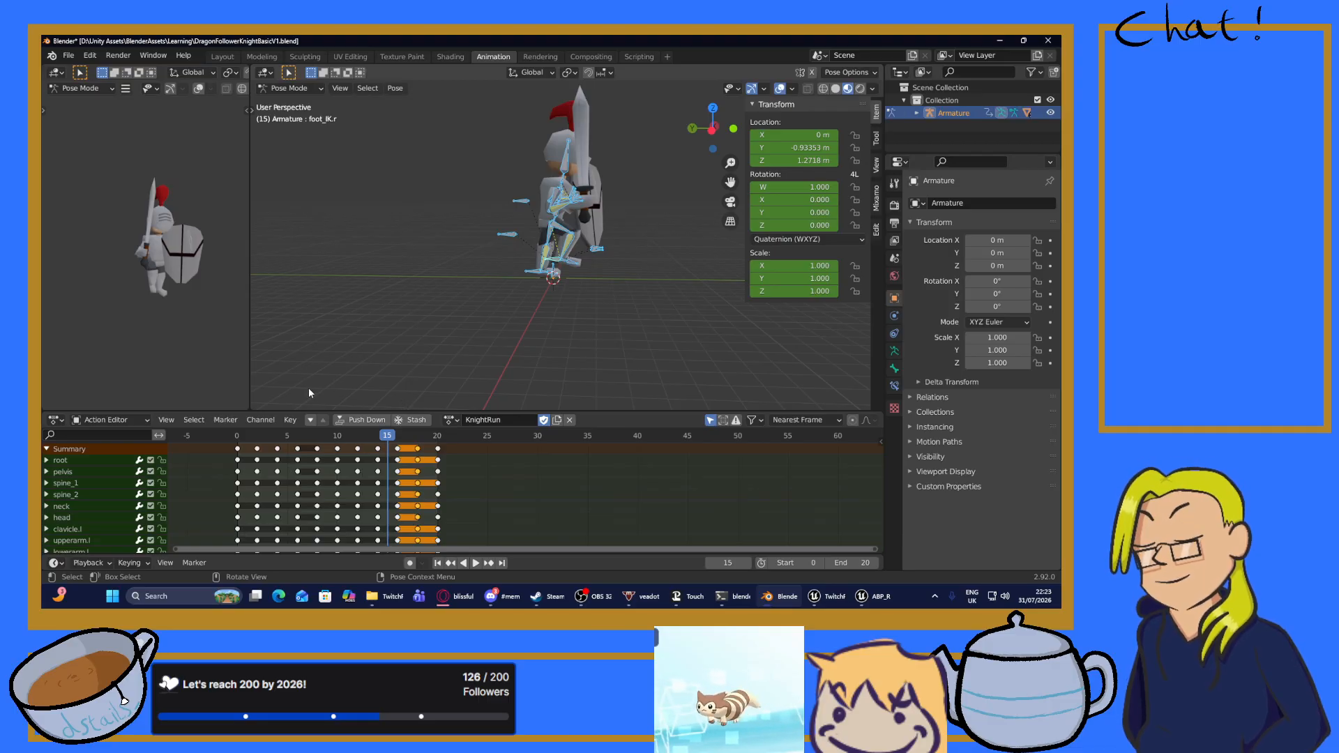
left_click(377, 435)
key("space")
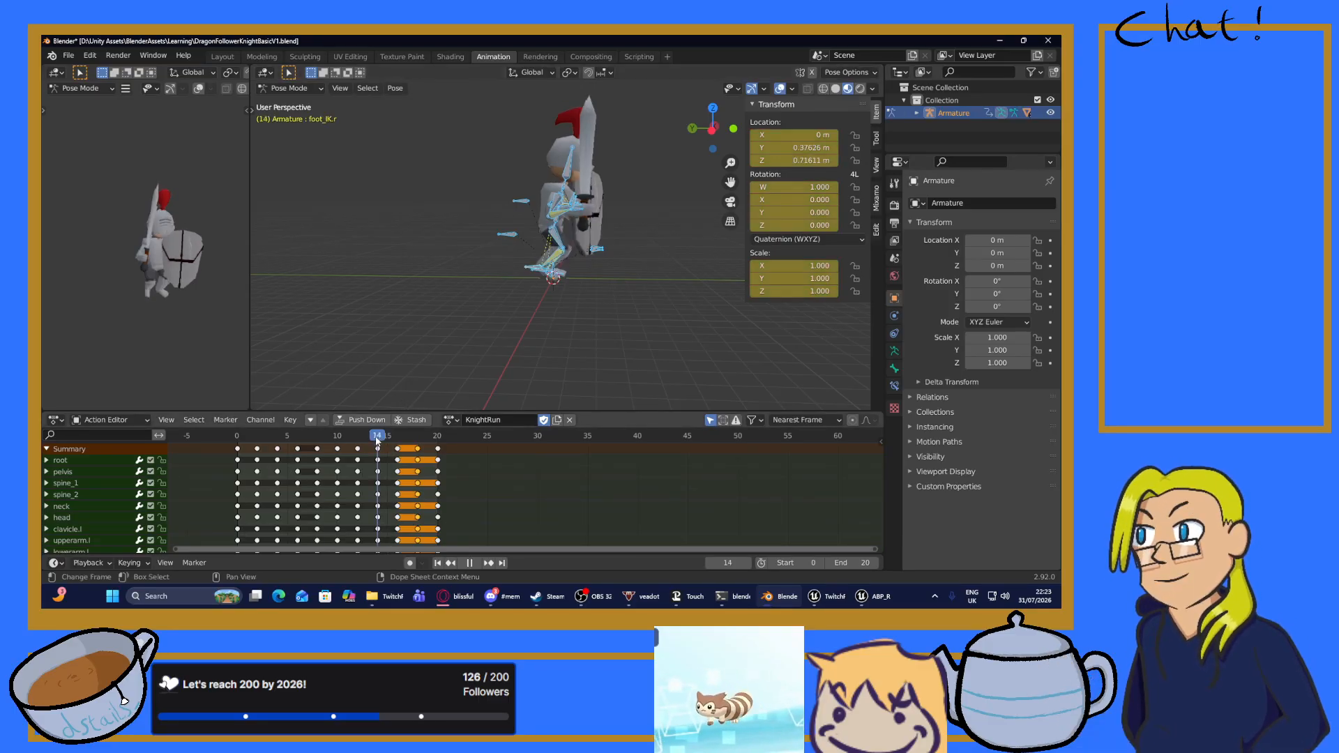
key("space")
key("ctrl+s")
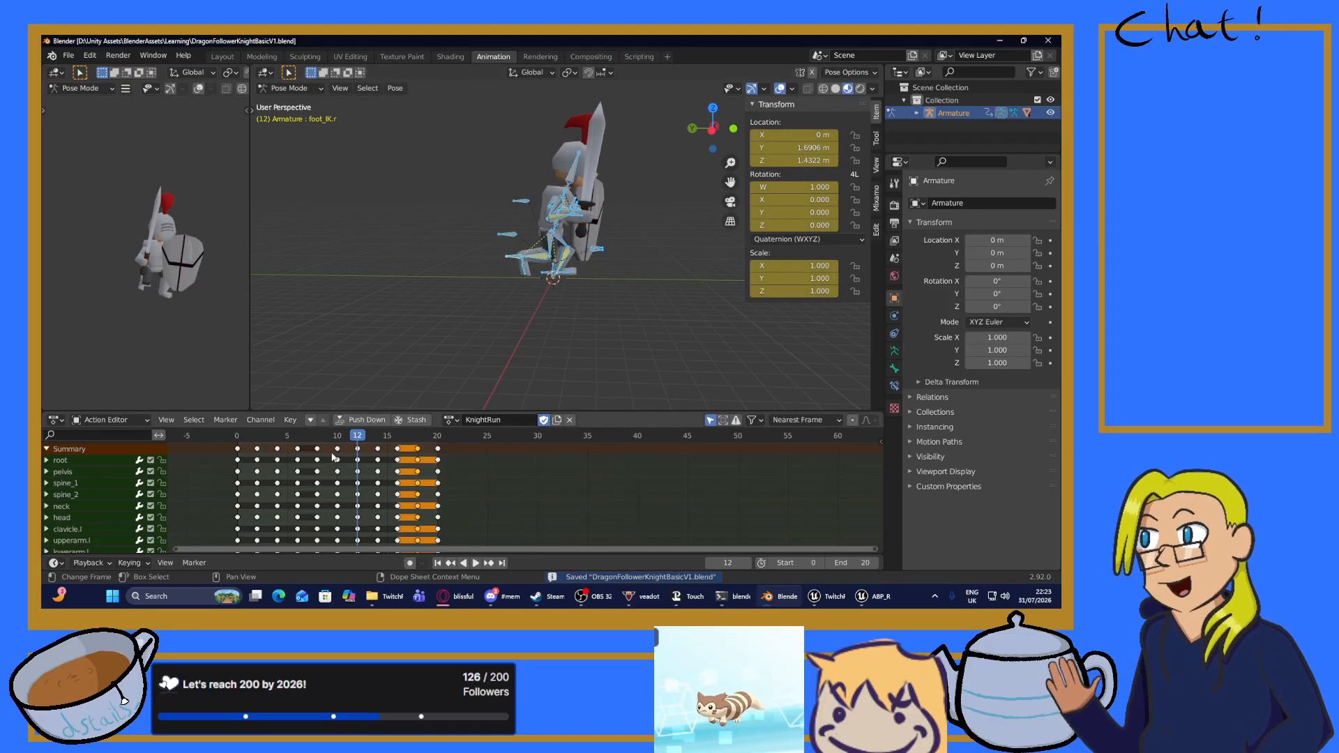
Scrub through the opening frames, stop at frame 4 and select the left foot's IK bone.
key("space")
left_click(246, 436)
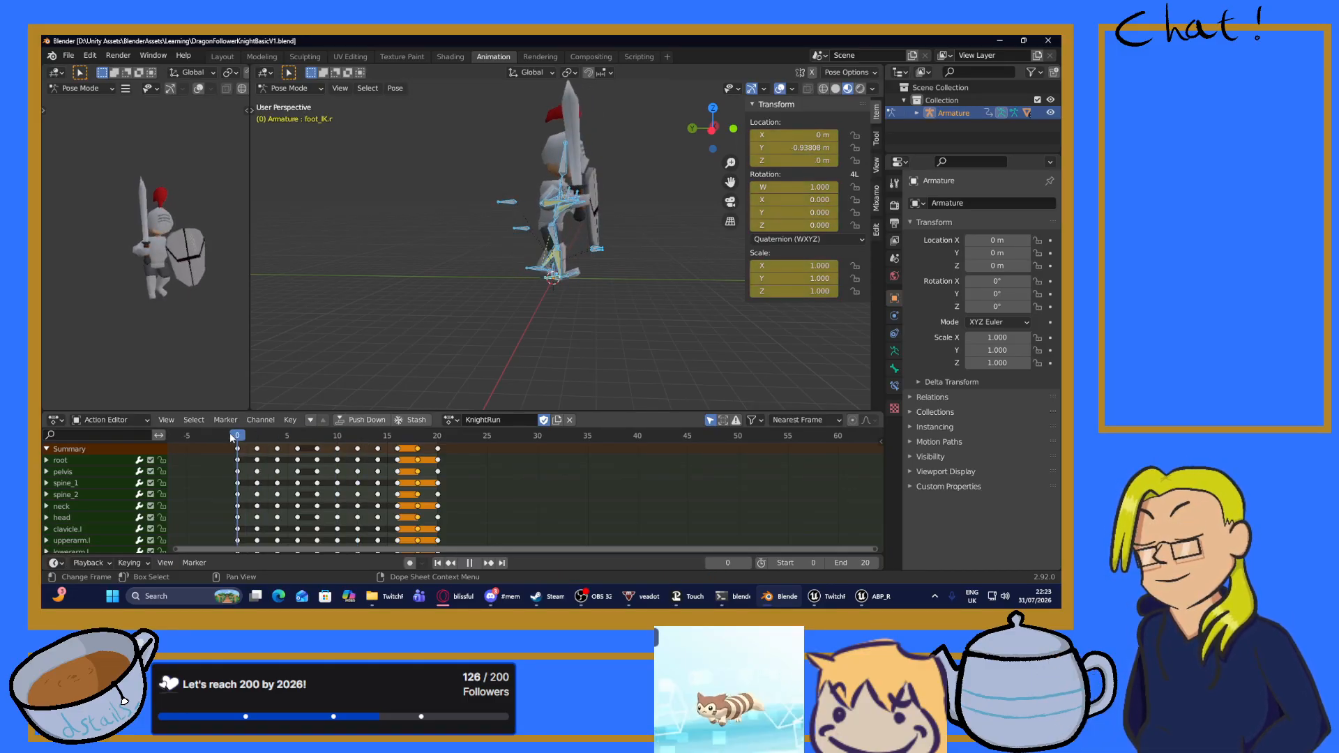
left_click_drag(249, 437, 277, 439)
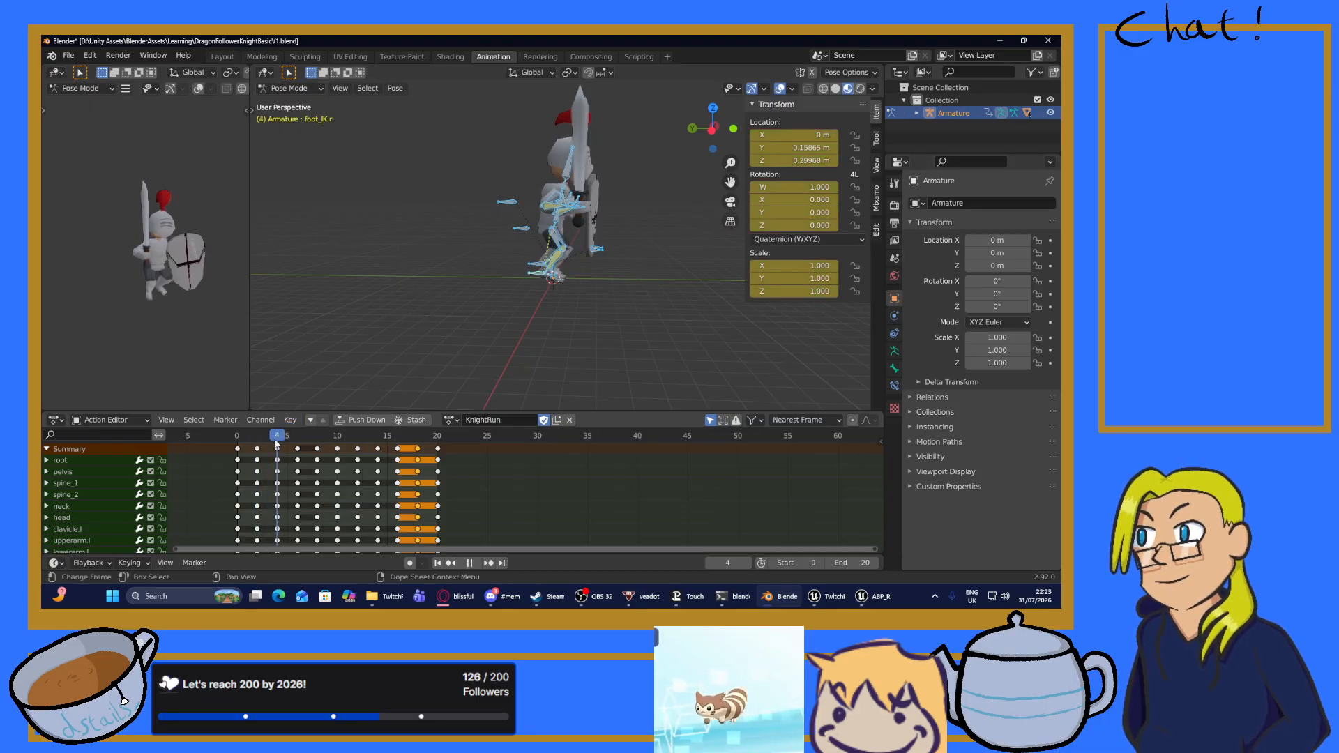
scroll(527, 294, "up", 7)
middle_click_drag(527, 294, 550, 326)
left_click(471, 311)
key("g")
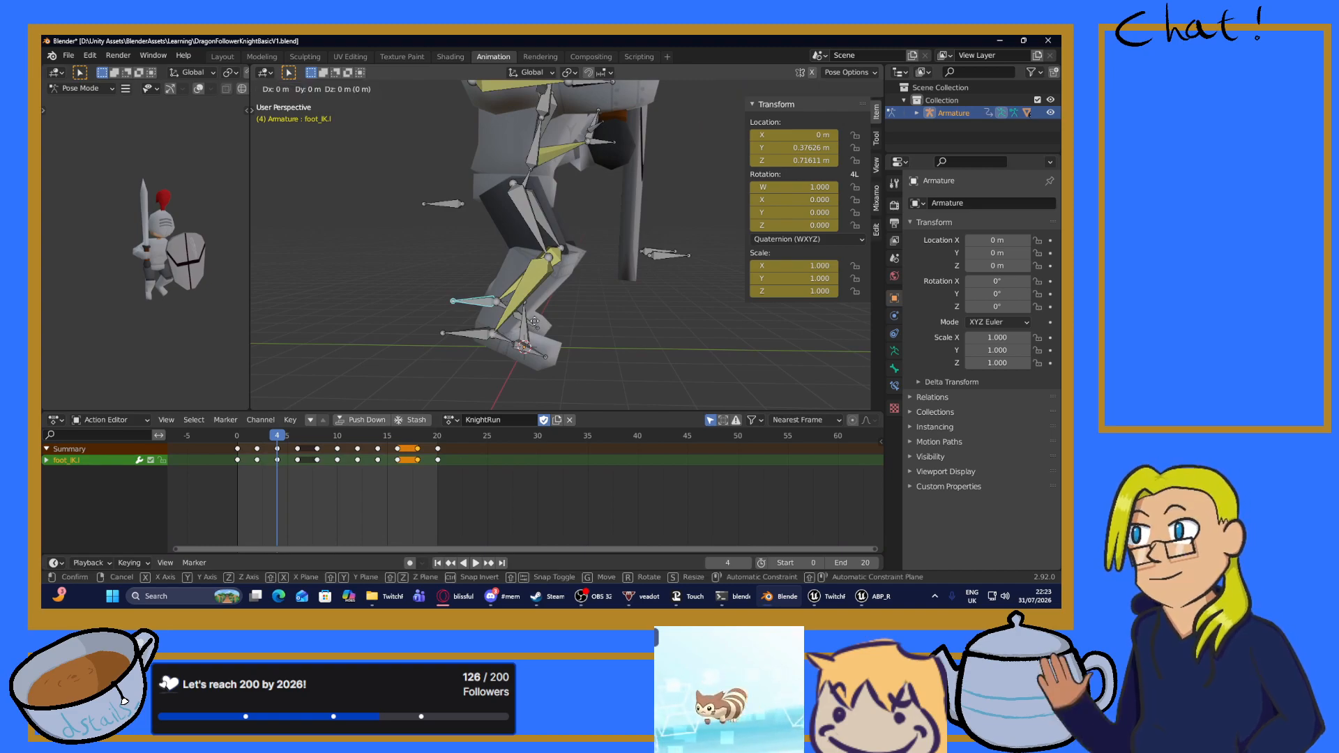
left_click(535, 321)
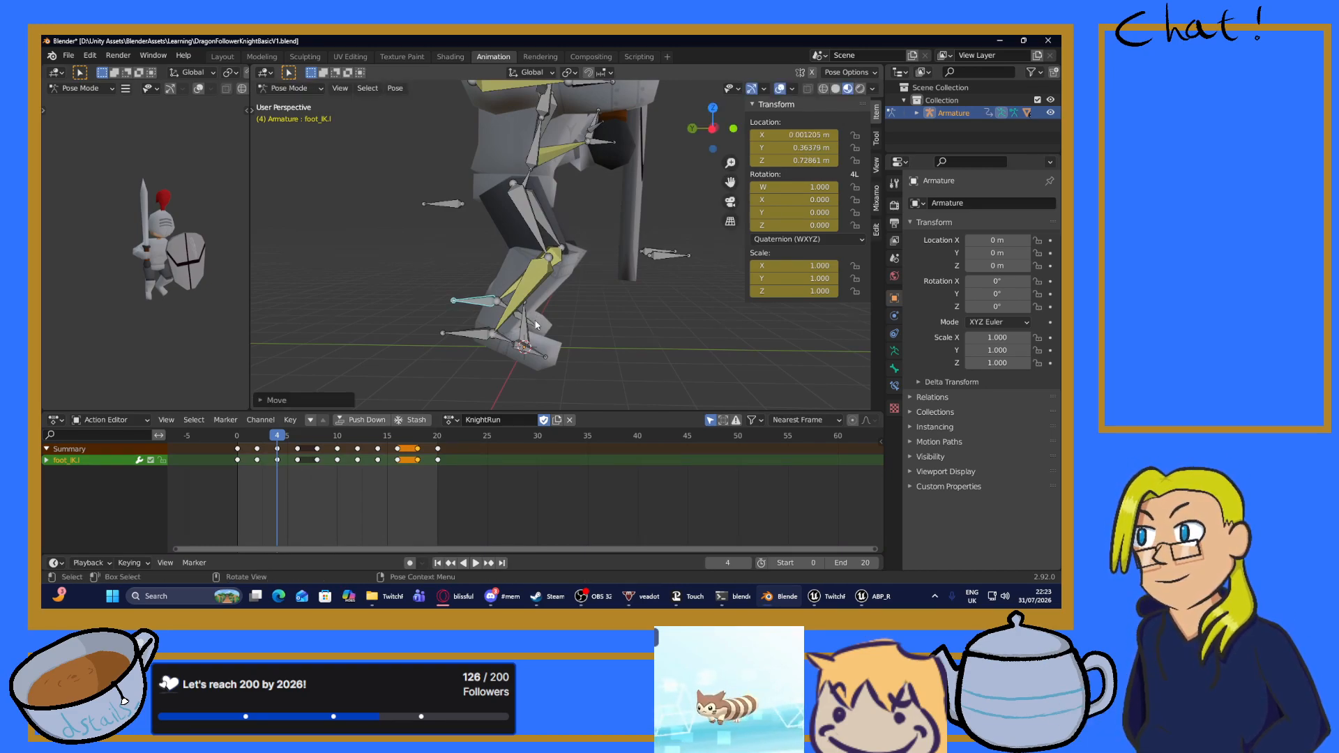
key("ctrl+z")
Move the left foot's IK bone at frame 4 along Y to about -0.15 m and along Z to about 1.54 m.
mouse_move(277, 439)
left_mouse_down()
mouse_move(296, 439)
mouse_move(279, 439)
left_mouse_up()
key("g")
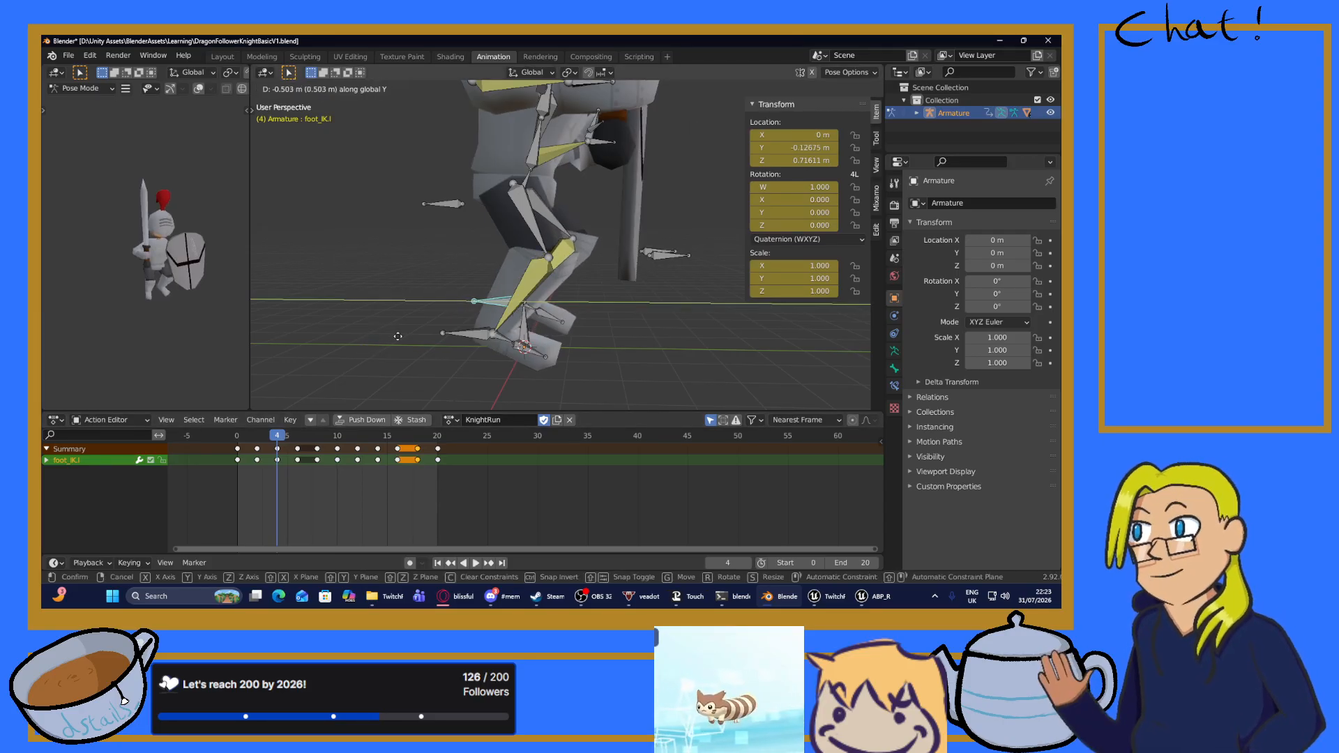
left_click(398, 337)
key("g")
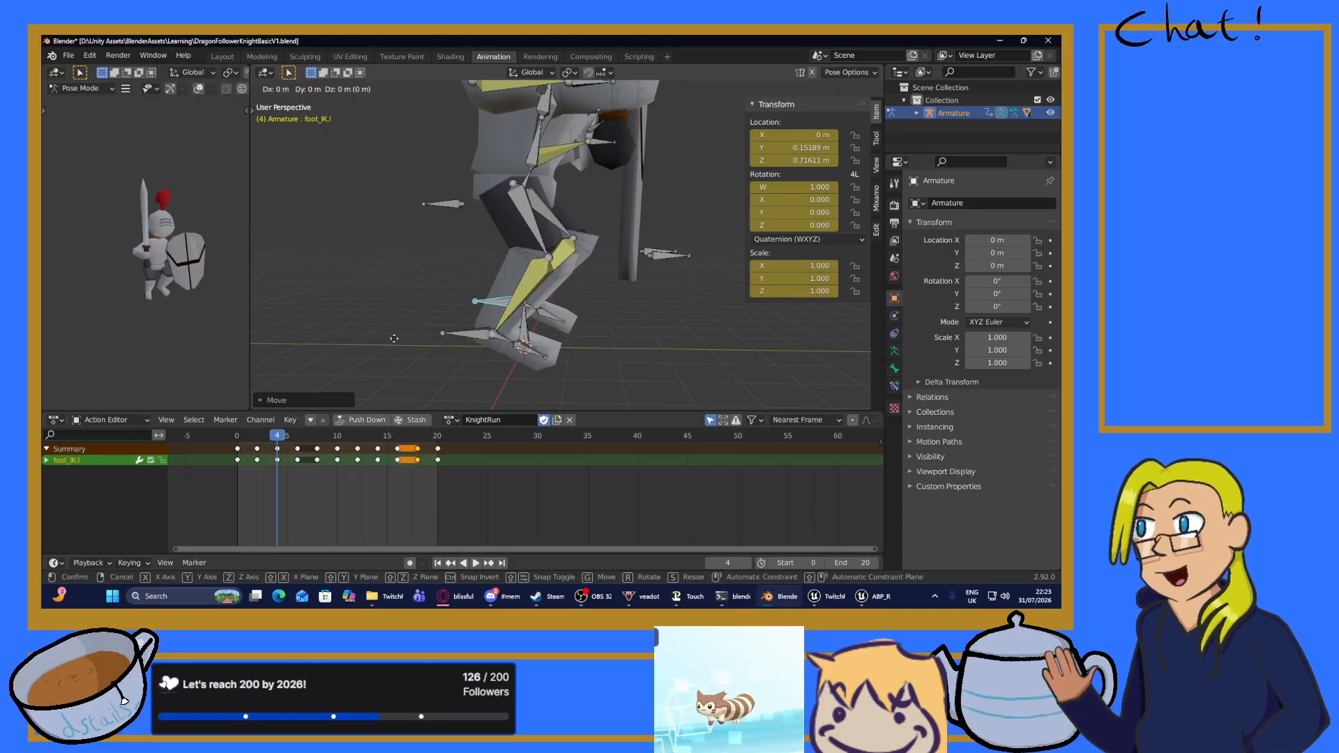
key("z")
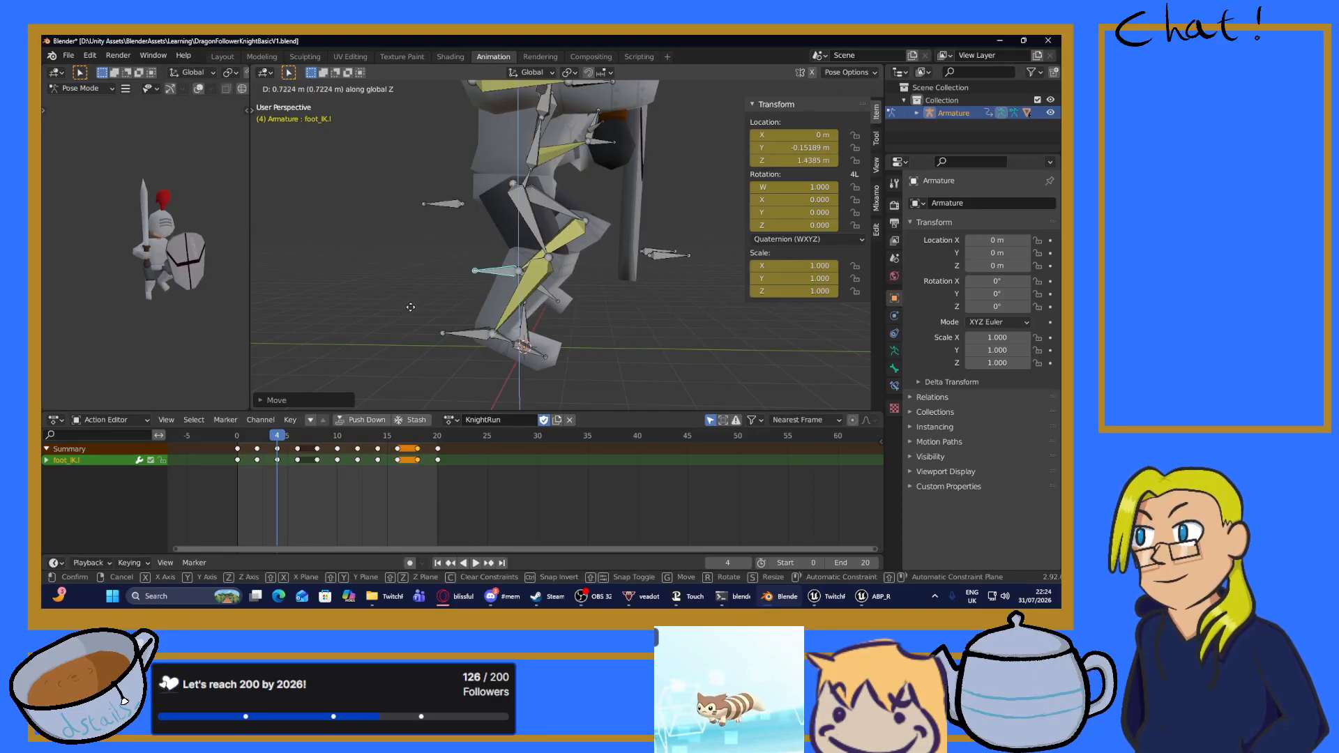
left_click(416, 308)
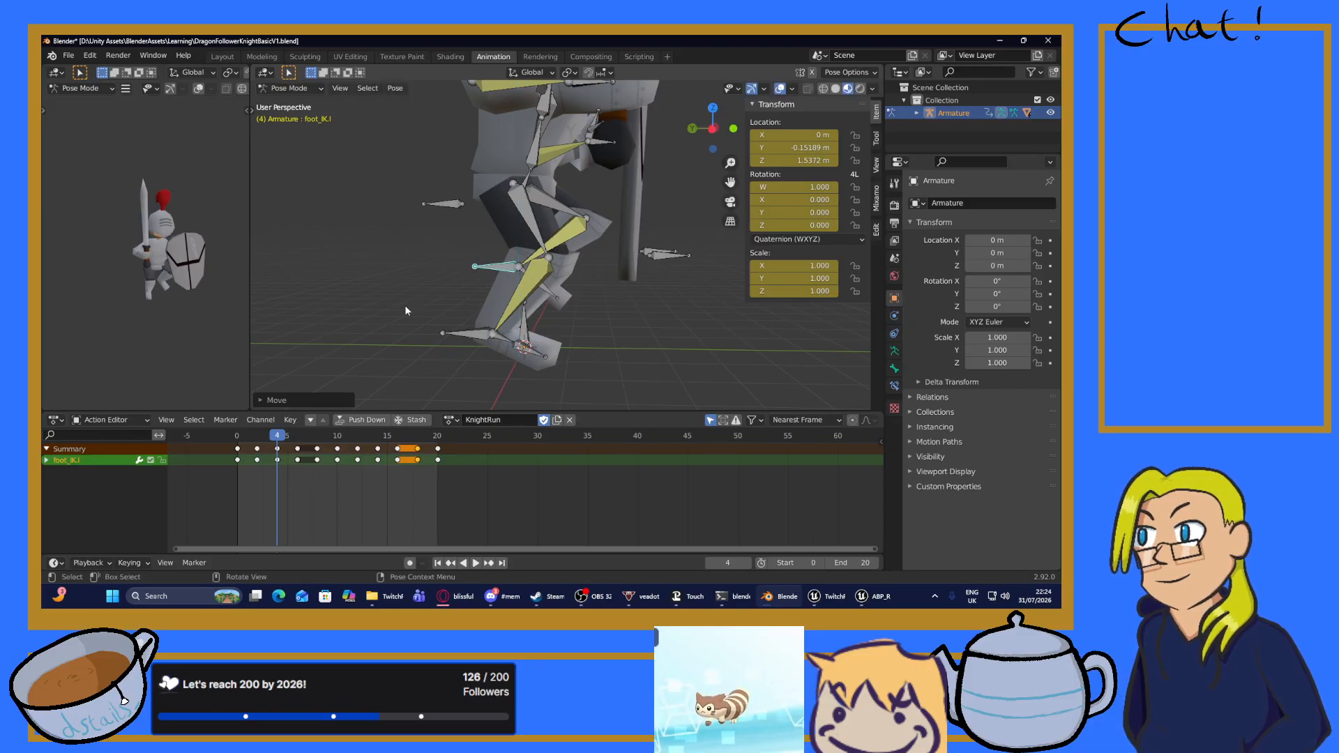
Select all bones and insert Location, Rotation & Scale keyframes at frame 4.
key("a")
key("i")
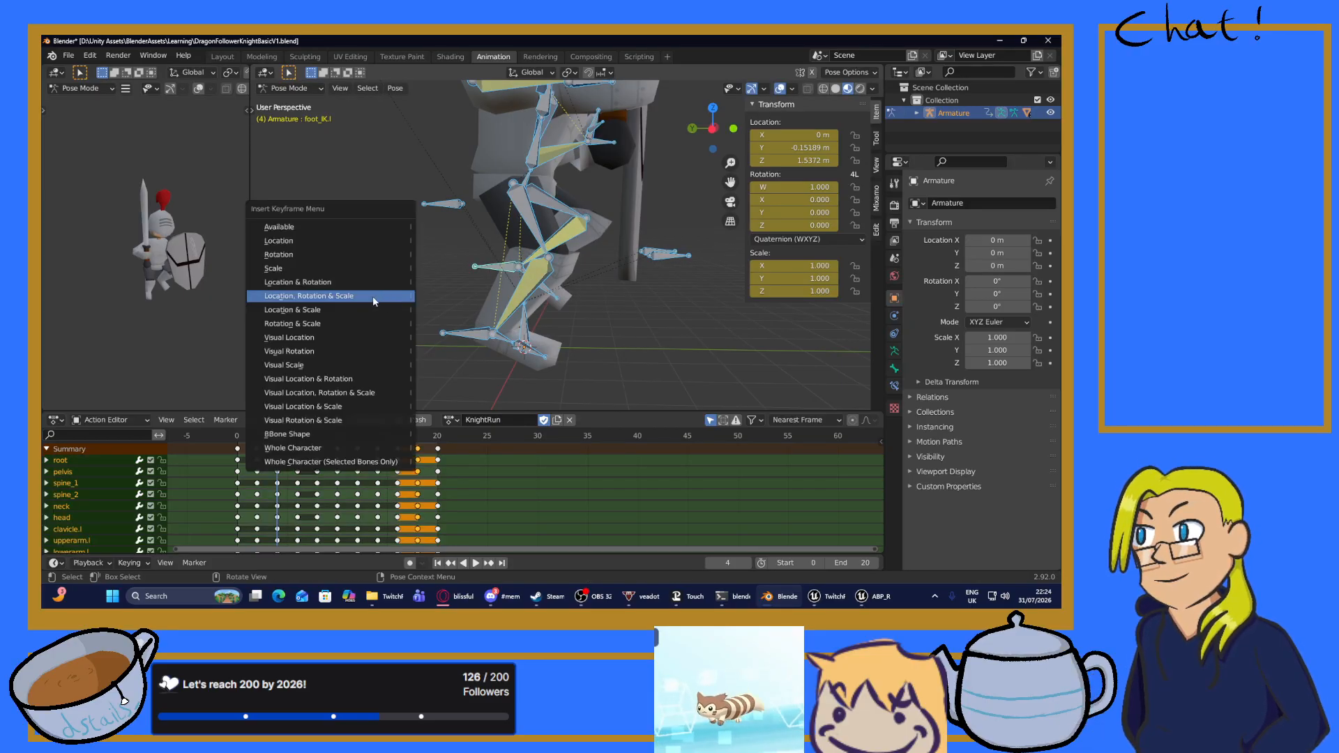
left_click(382, 300)
Scrub the opening frames to check the raised foot, and copy all bones' keyframes at frame 4.
key("space")
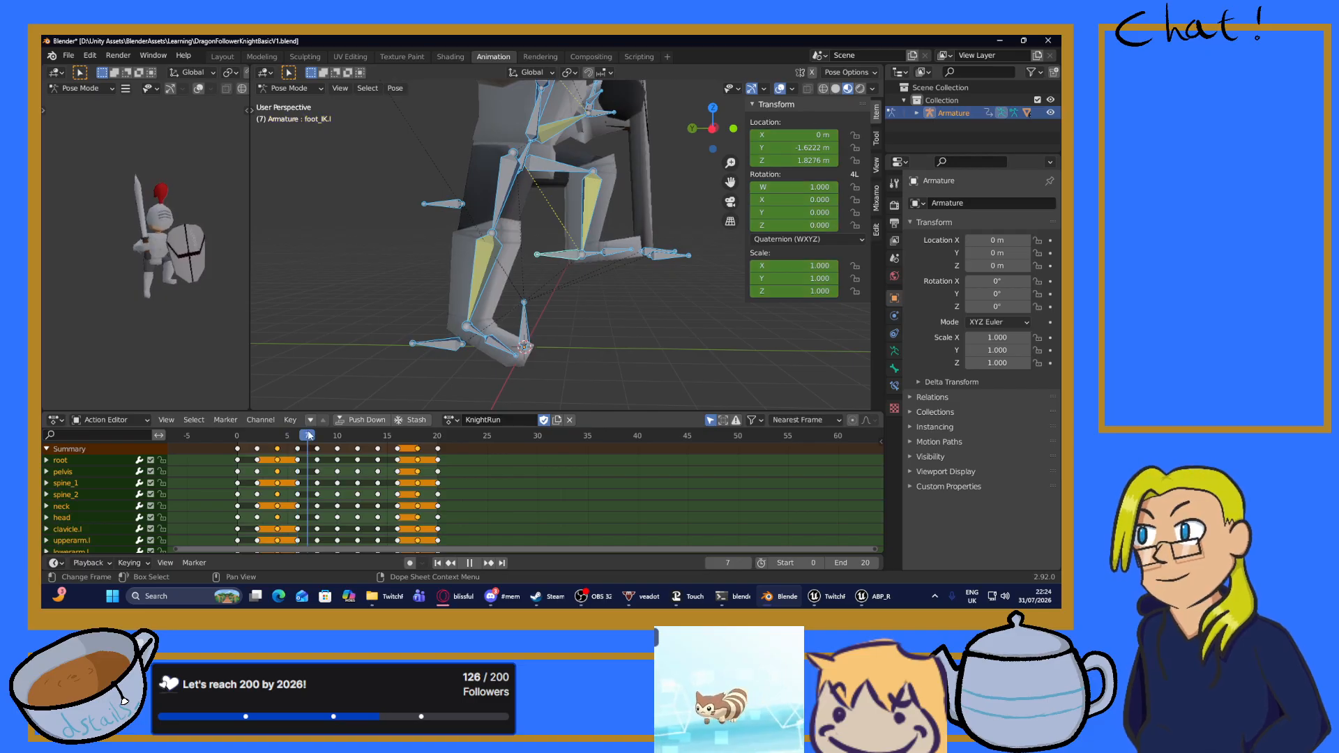
left_click(236, 448)
left_click_drag(239, 444, 277, 452)
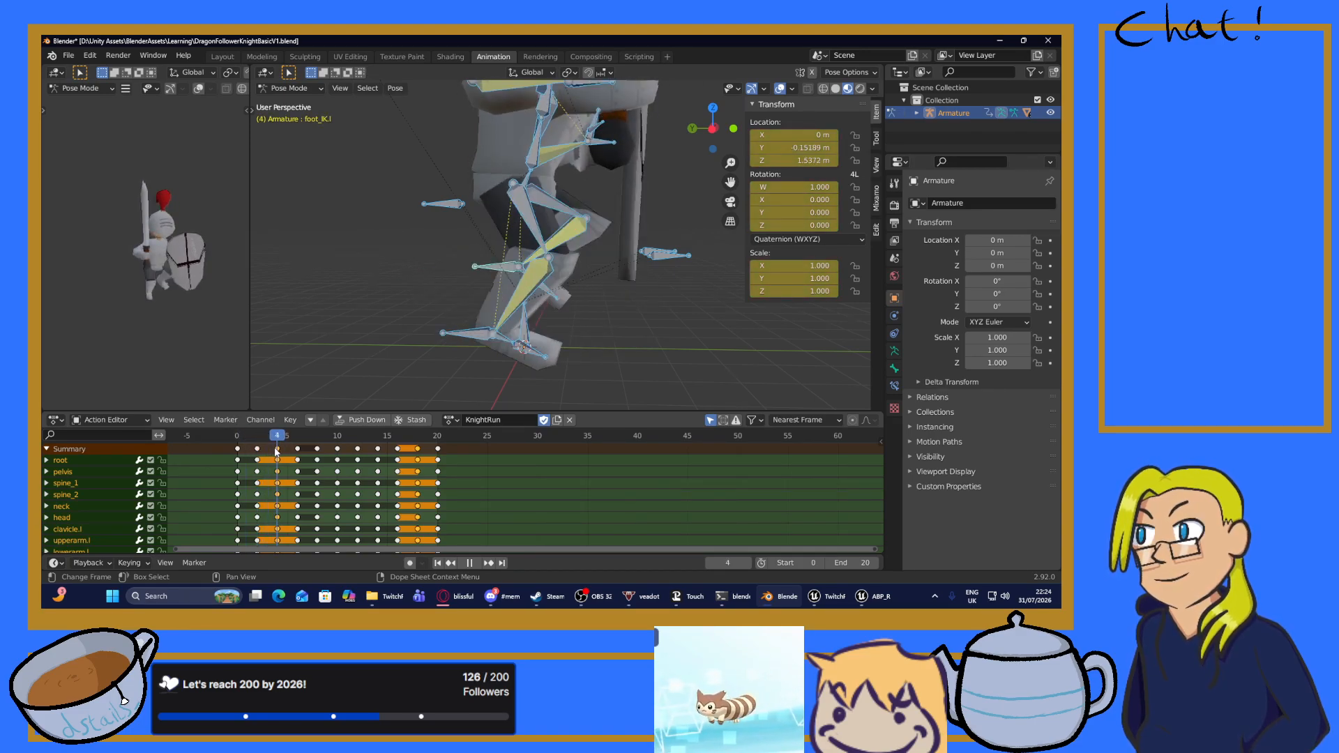
key("Escape")
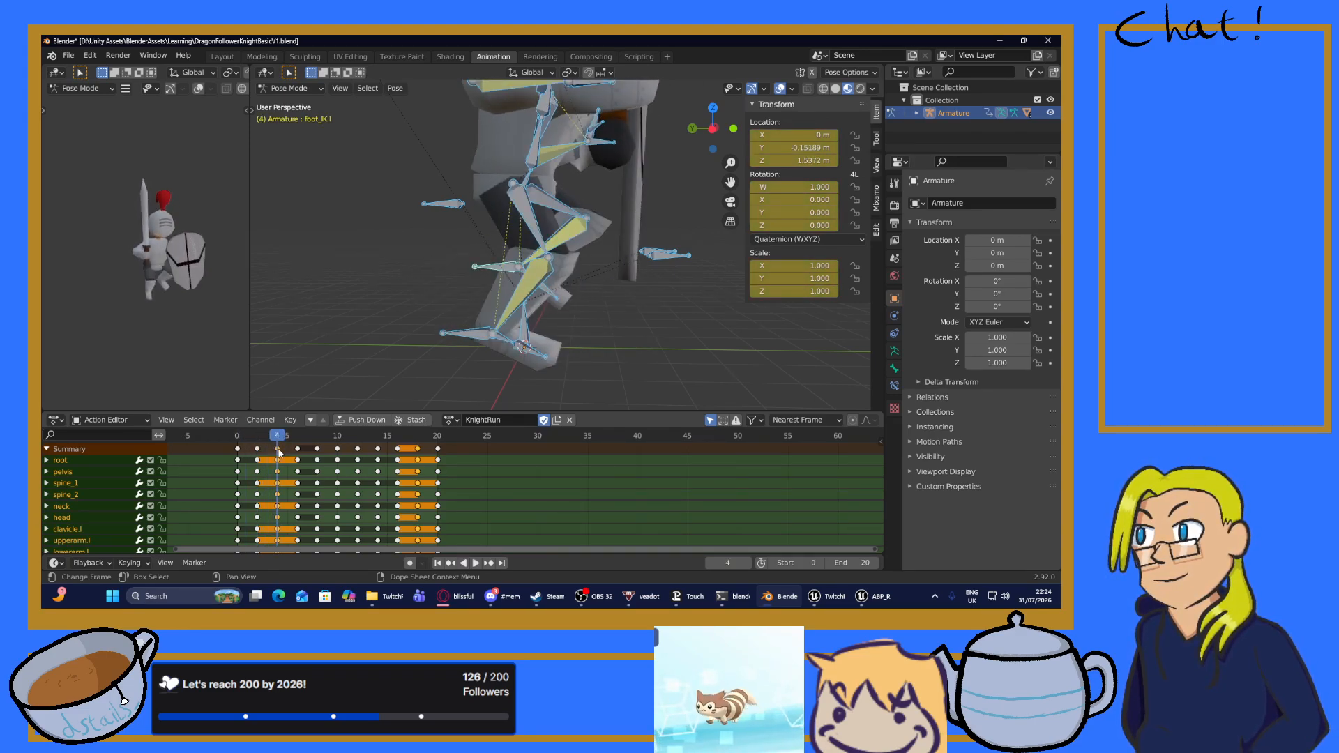
right_click(278, 447)
left_click(228, 412)
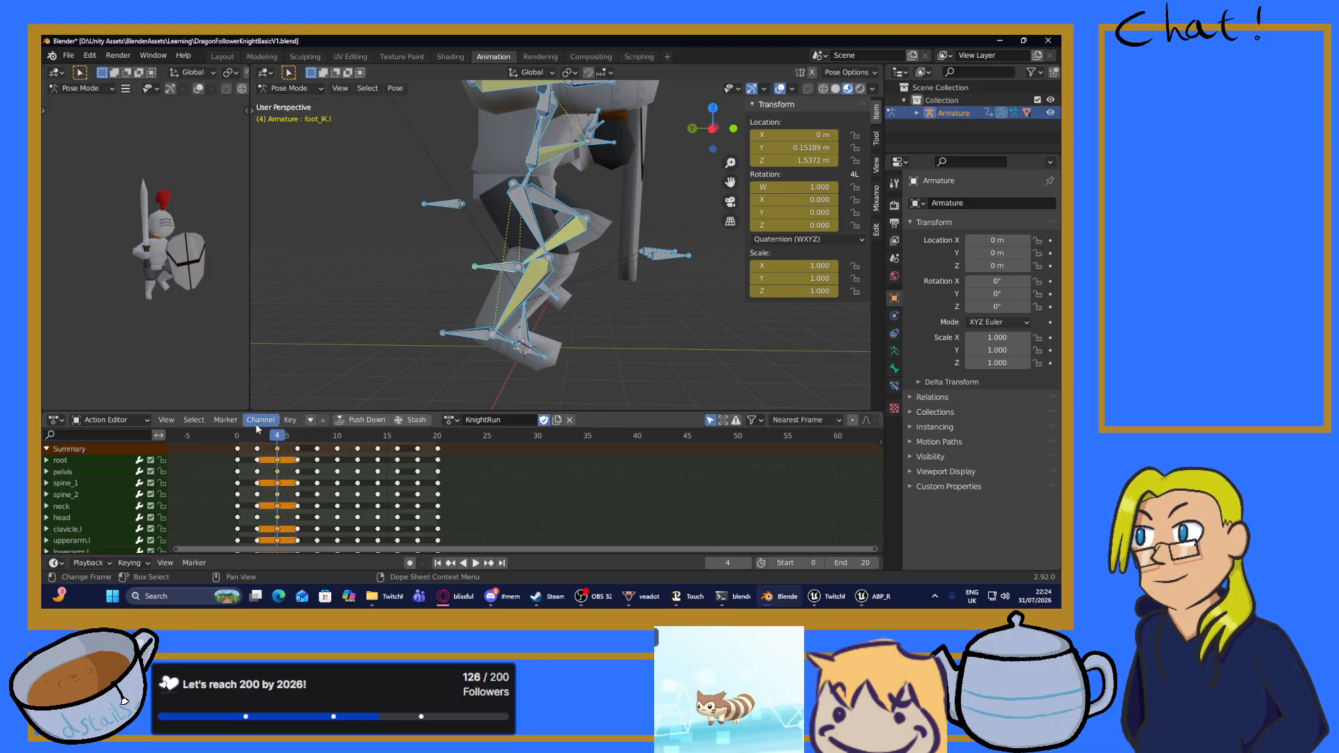
Paste the copied frame 4 keyframes flipped at frame 14 and leave all bones selected.
key("space")
left_click_drag(281, 438, 377, 451)
left_click(377, 451)
right_click(338, 438)
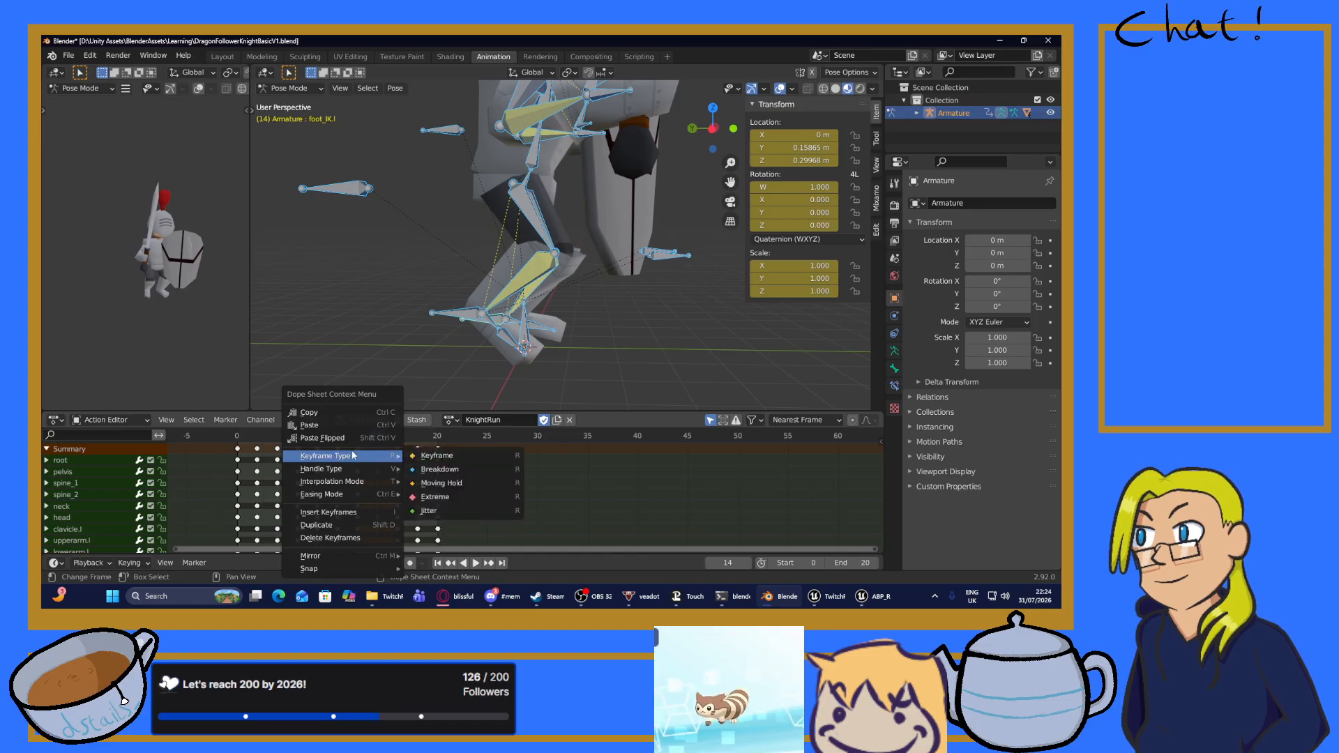
left_click(338, 437)
left_click(459, 319)
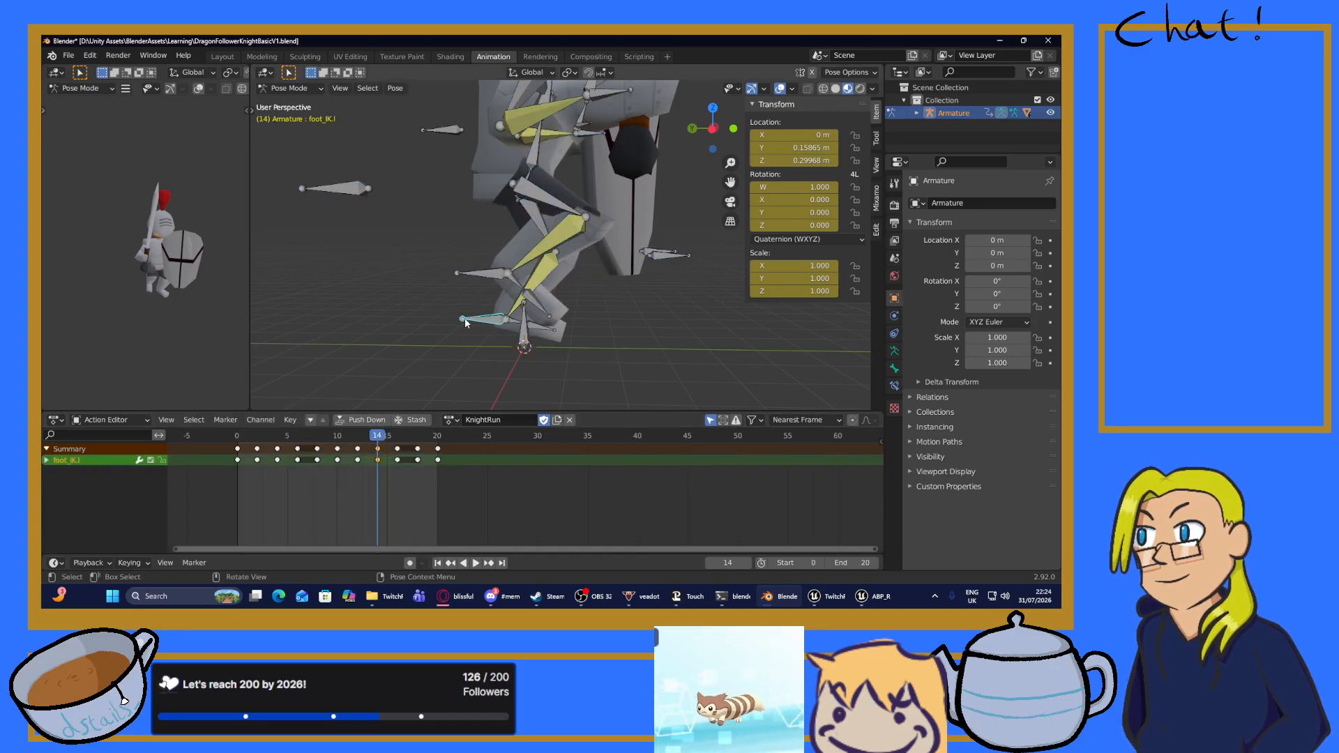
key("a")
right_click(458, 320)
left_click(458, 320)
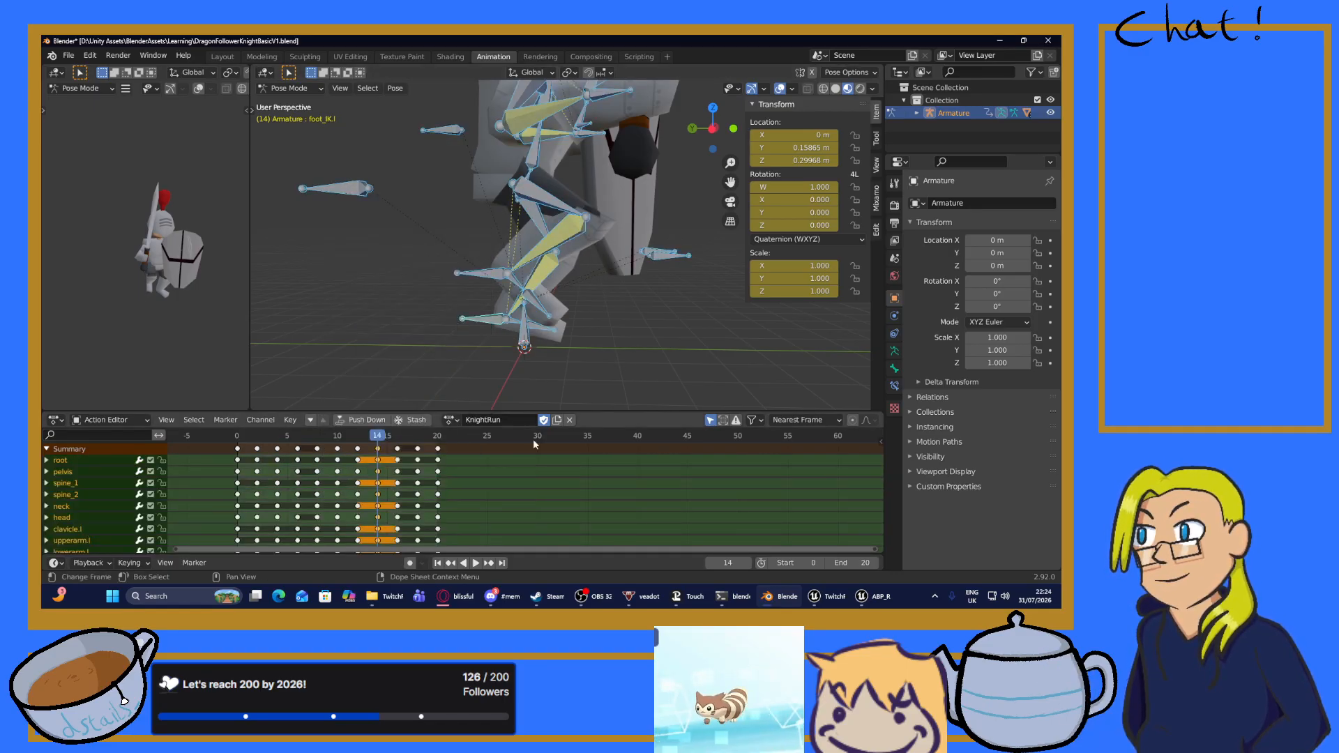
Play back the run cycle to check the motion and stop at frame 18.
left_click(475, 563)
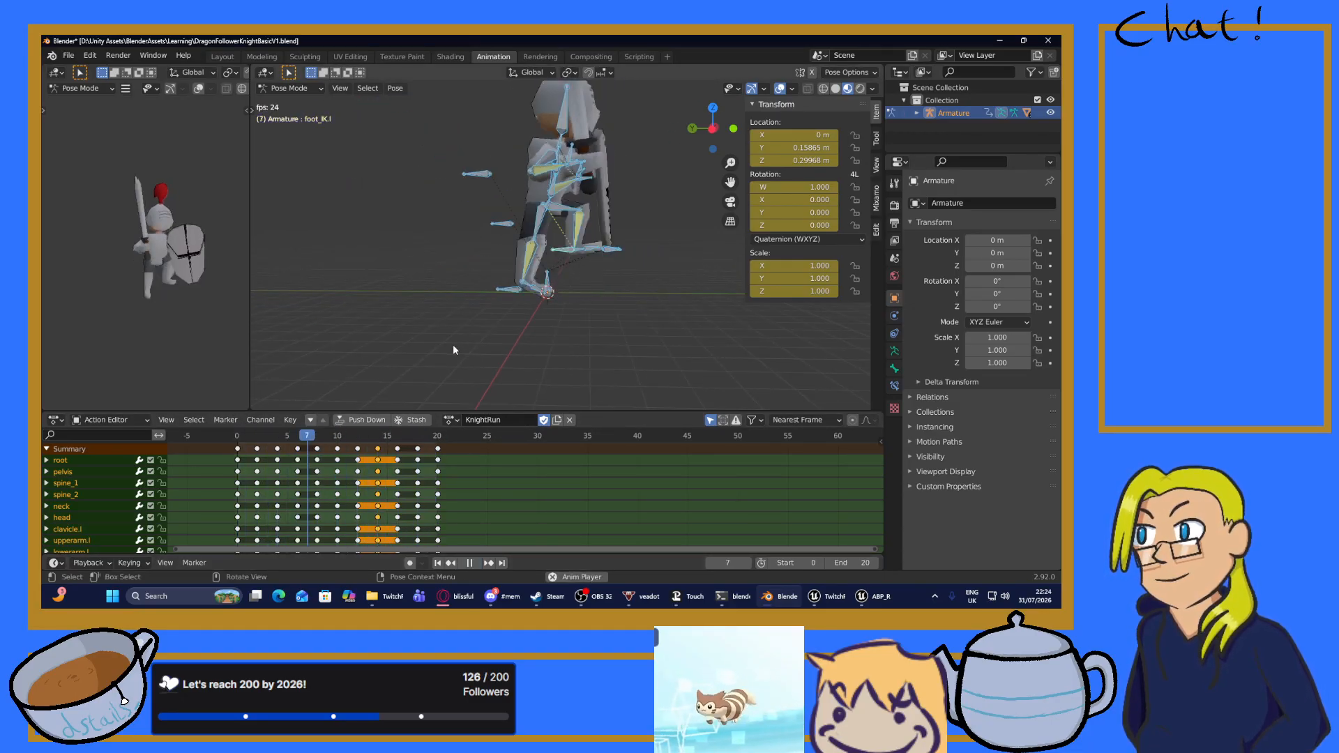
key("space")
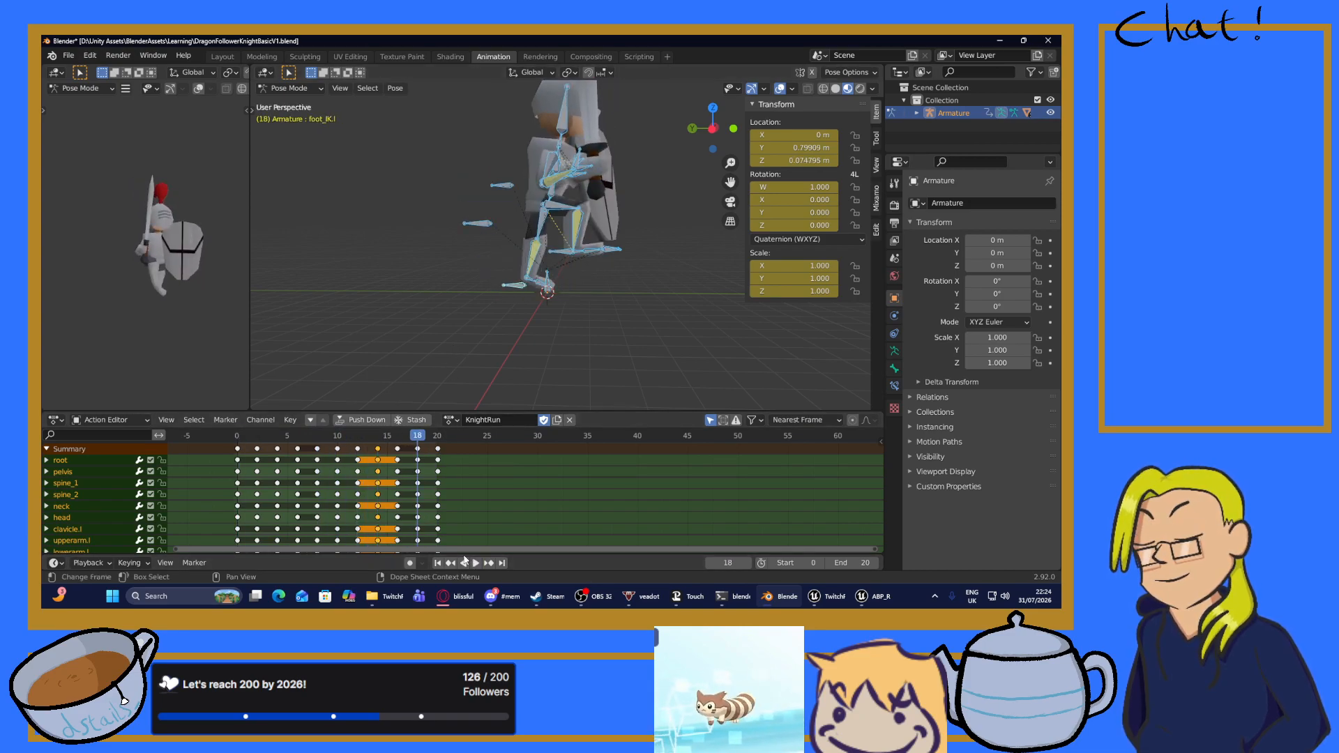
mouse_move(416, 437)
left_mouse_down()
mouse_move(401, 437)
mouse_move(418, 442)
left_mouse_up()
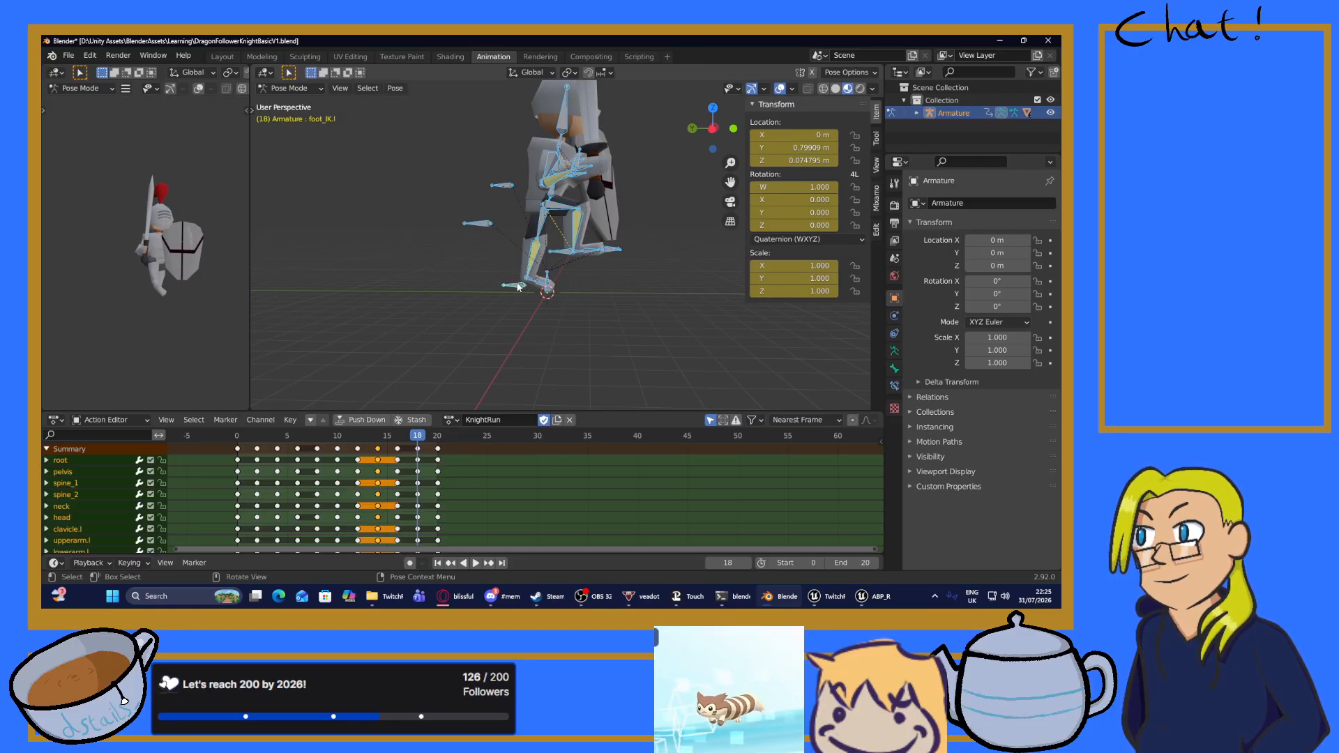
mouse_move(512, 291)
middle_mouse_down()
mouse_move(553, 292)
mouse_move(524, 286)
middle_mouse_up()
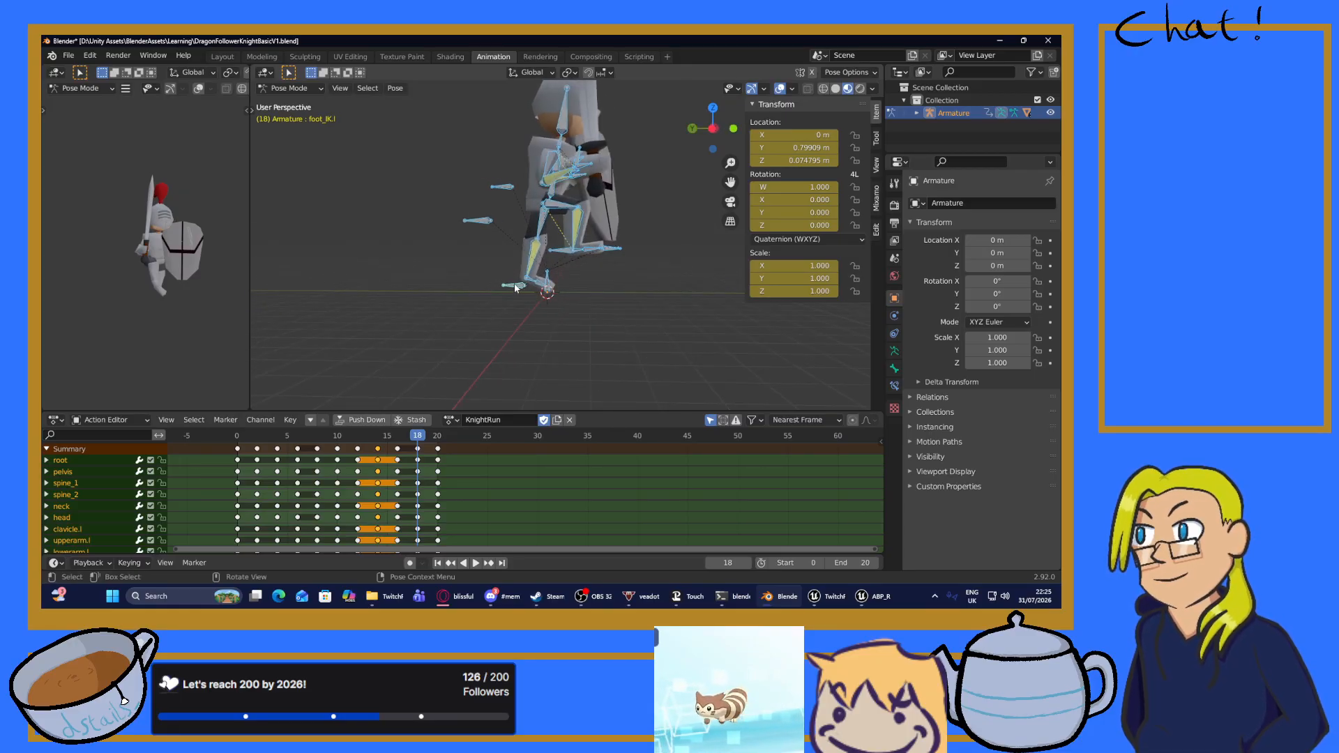
left_click(515, 286)
key("g")
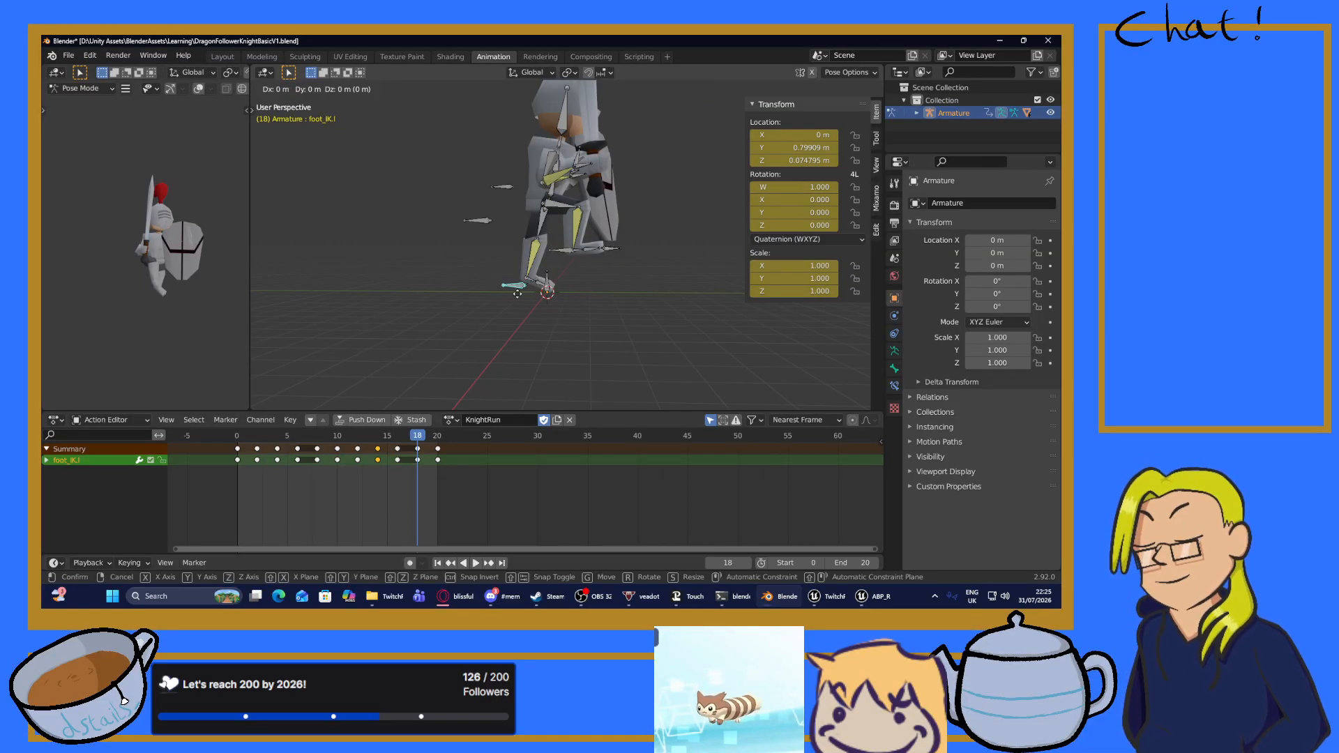
key("y")
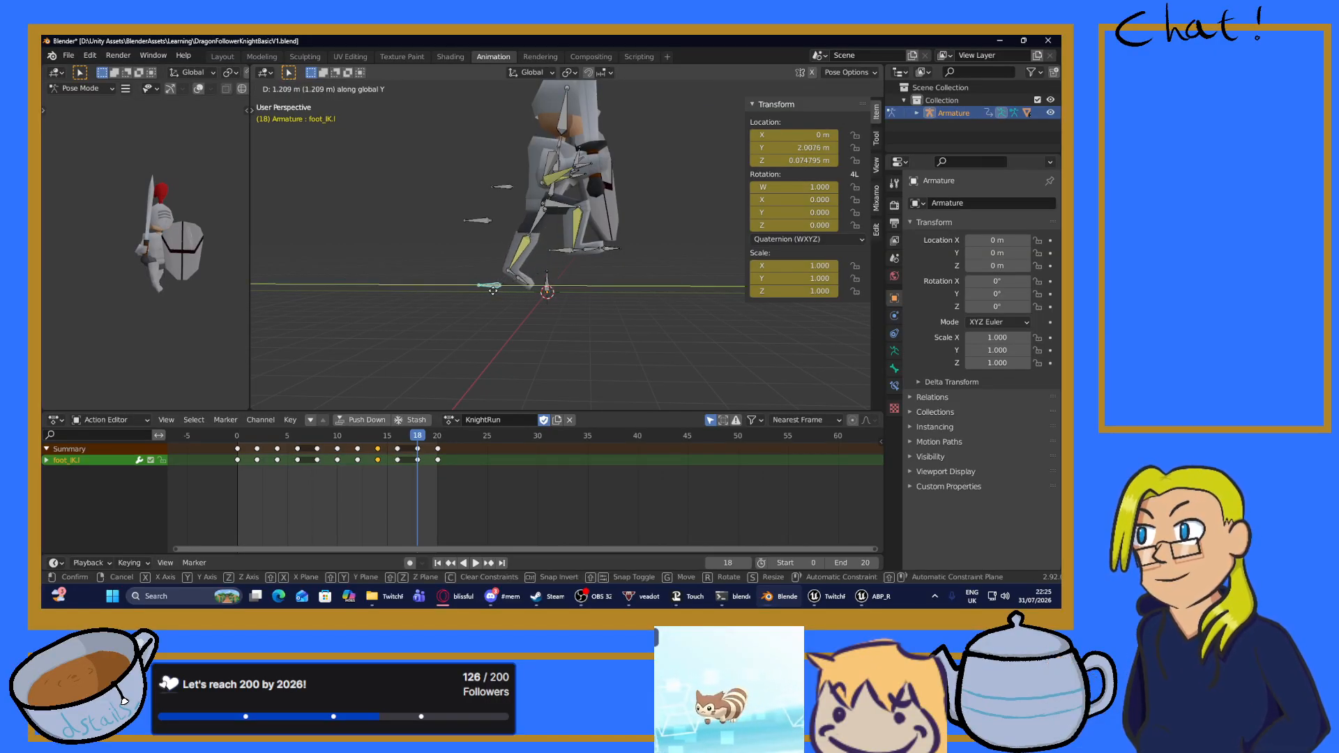
right_click(487, 290)
key("a")
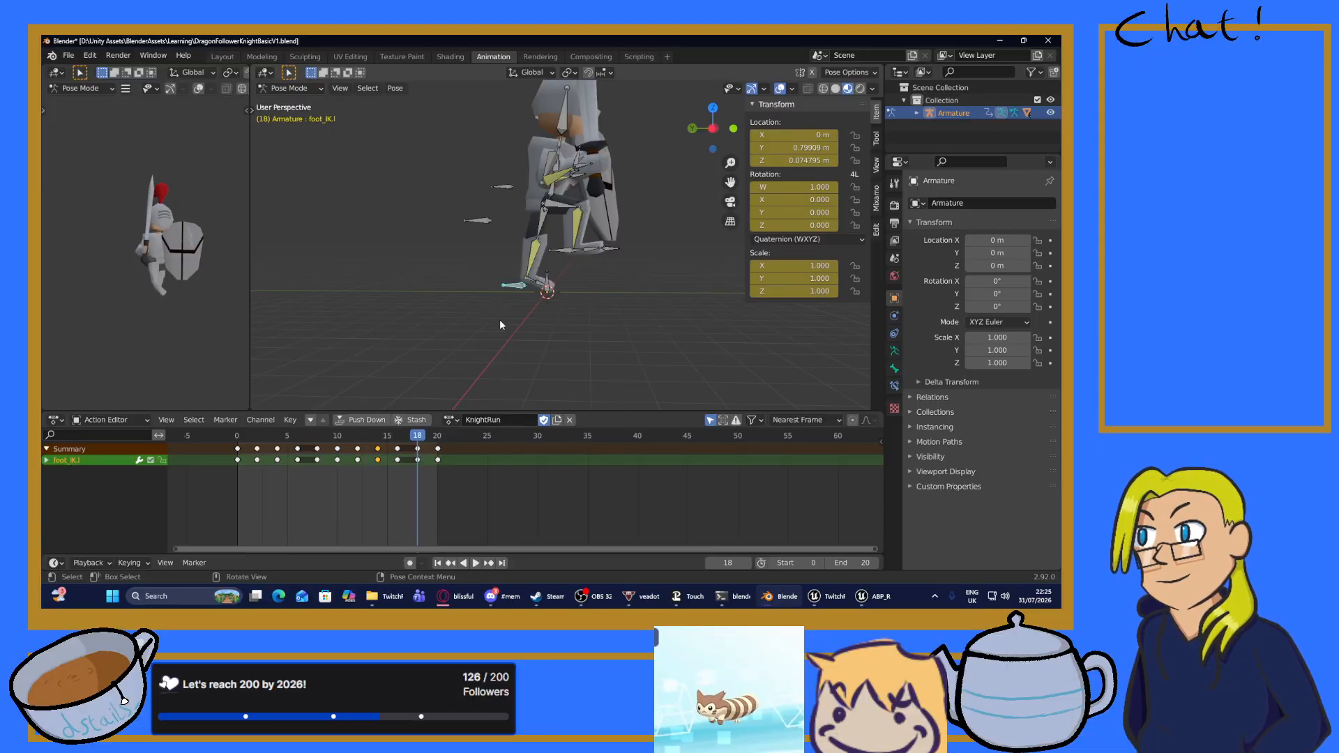
Move the right foot's IK bone at frame 6 along Y to about 2.74 m.
key("space")
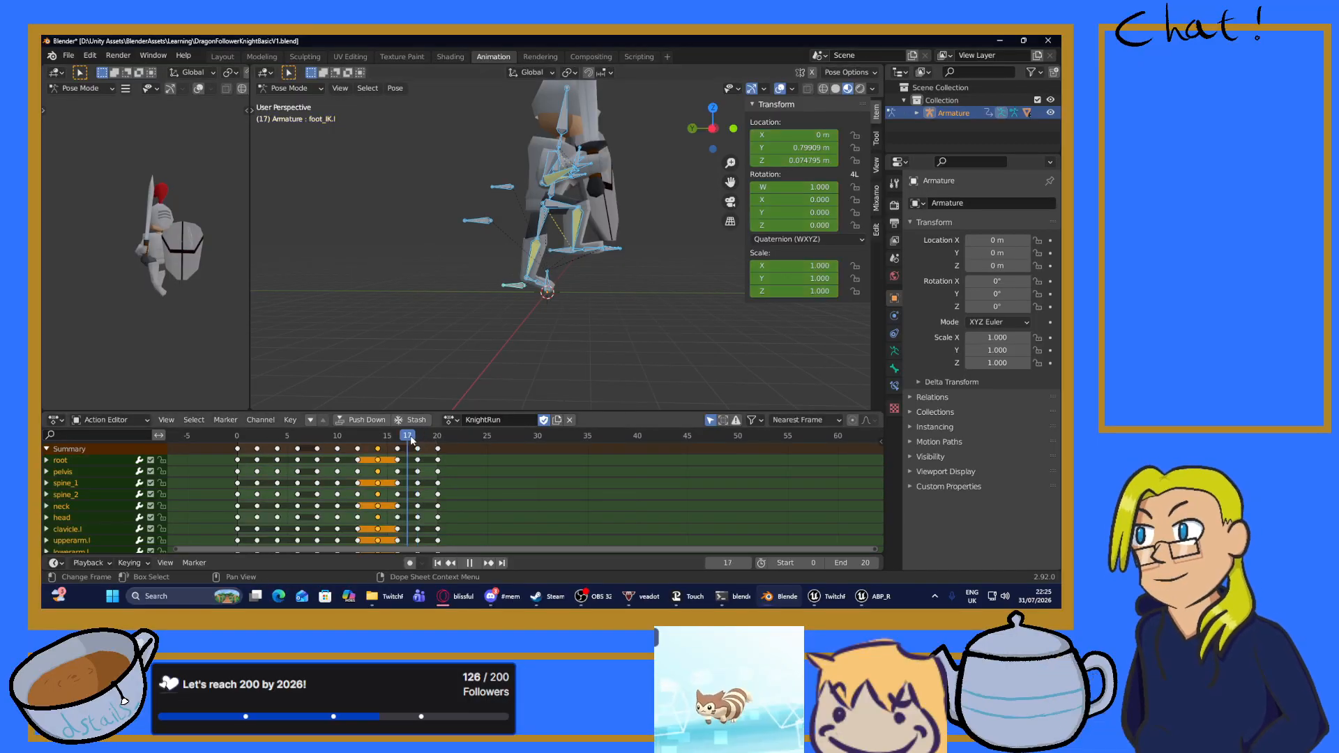
key("space")
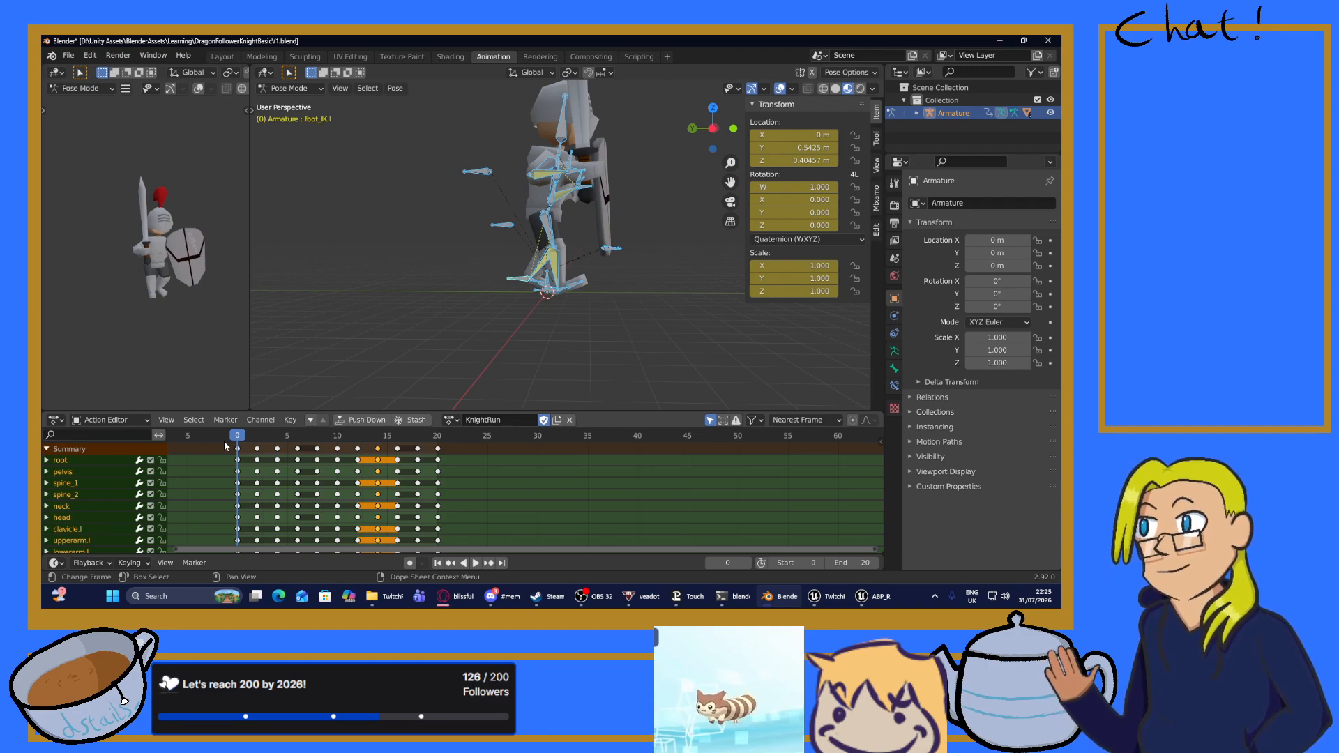
key("space")
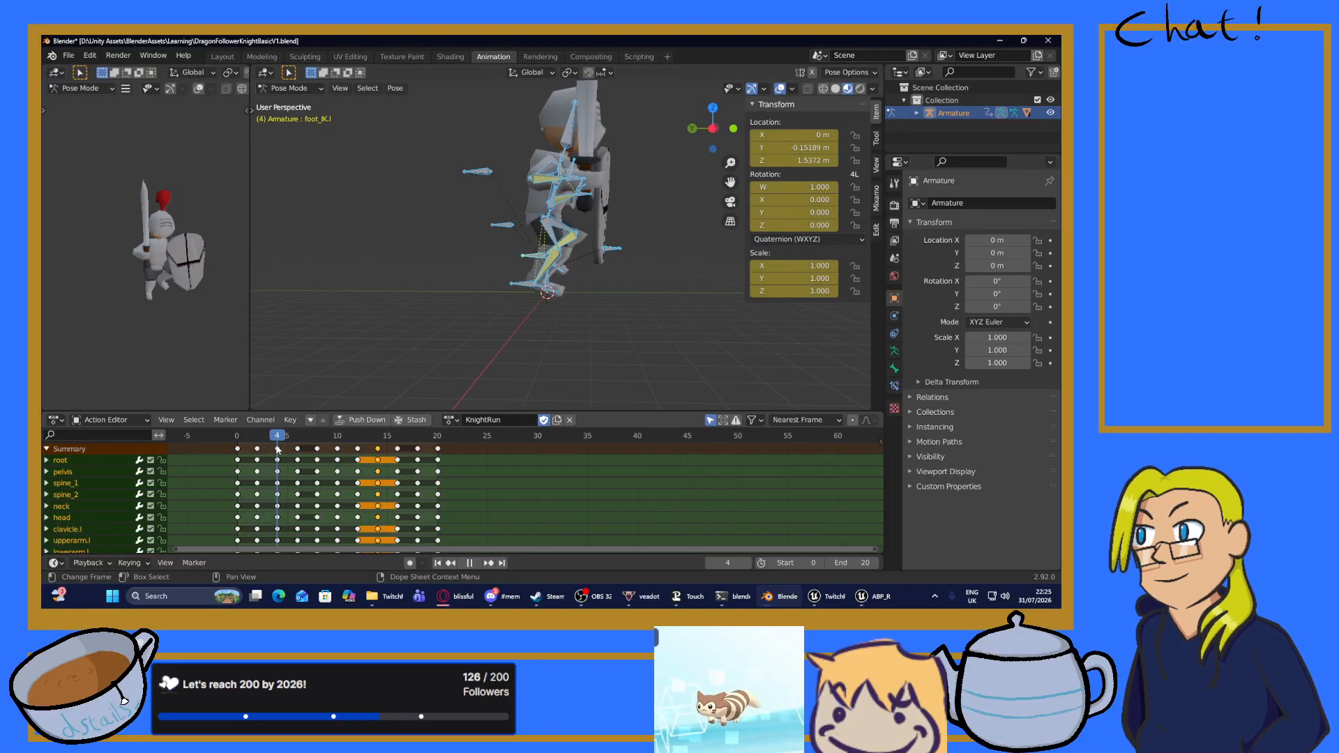
left_click_drag(278, 450, 297, 449)
mouse_move(295, 448)
left_mouse_down()
mouse_move(278, 450)
mouse_move(297, 447)
left_mouse_up()
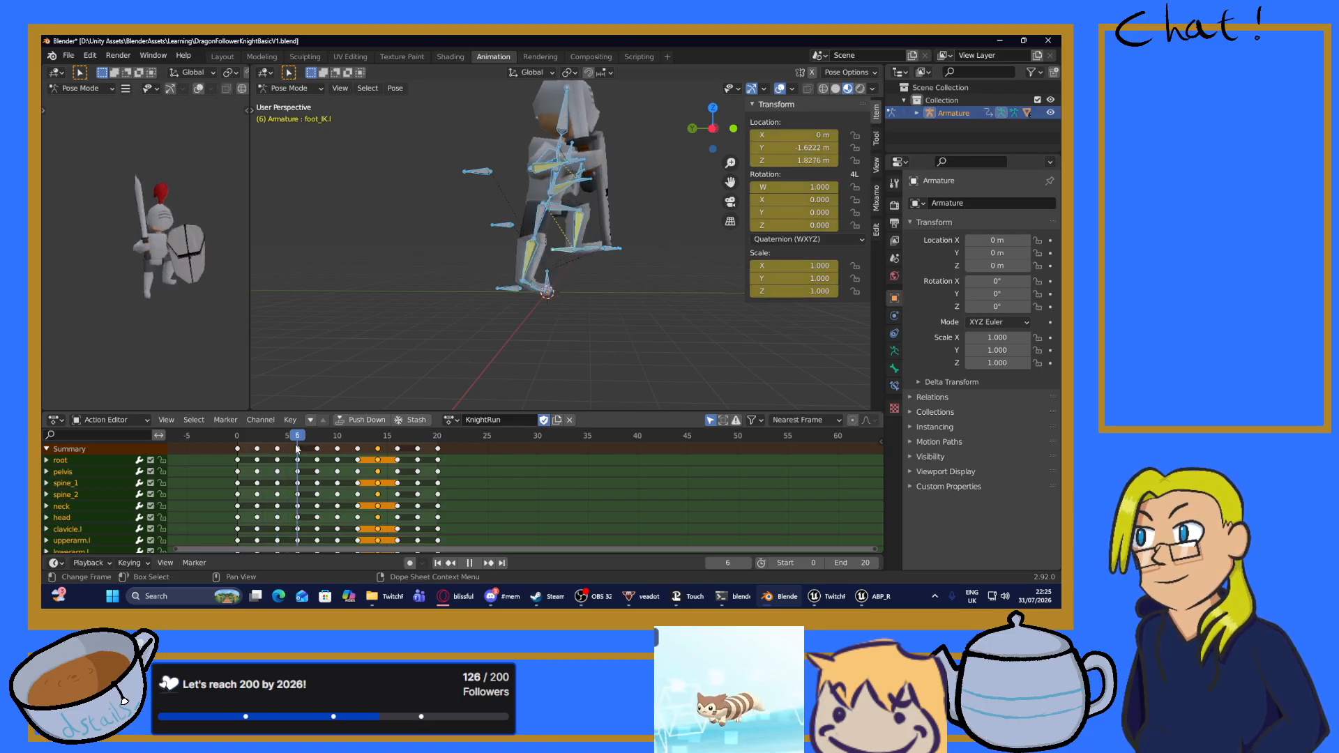
left_click(510, 289)
key("g")
key("y")
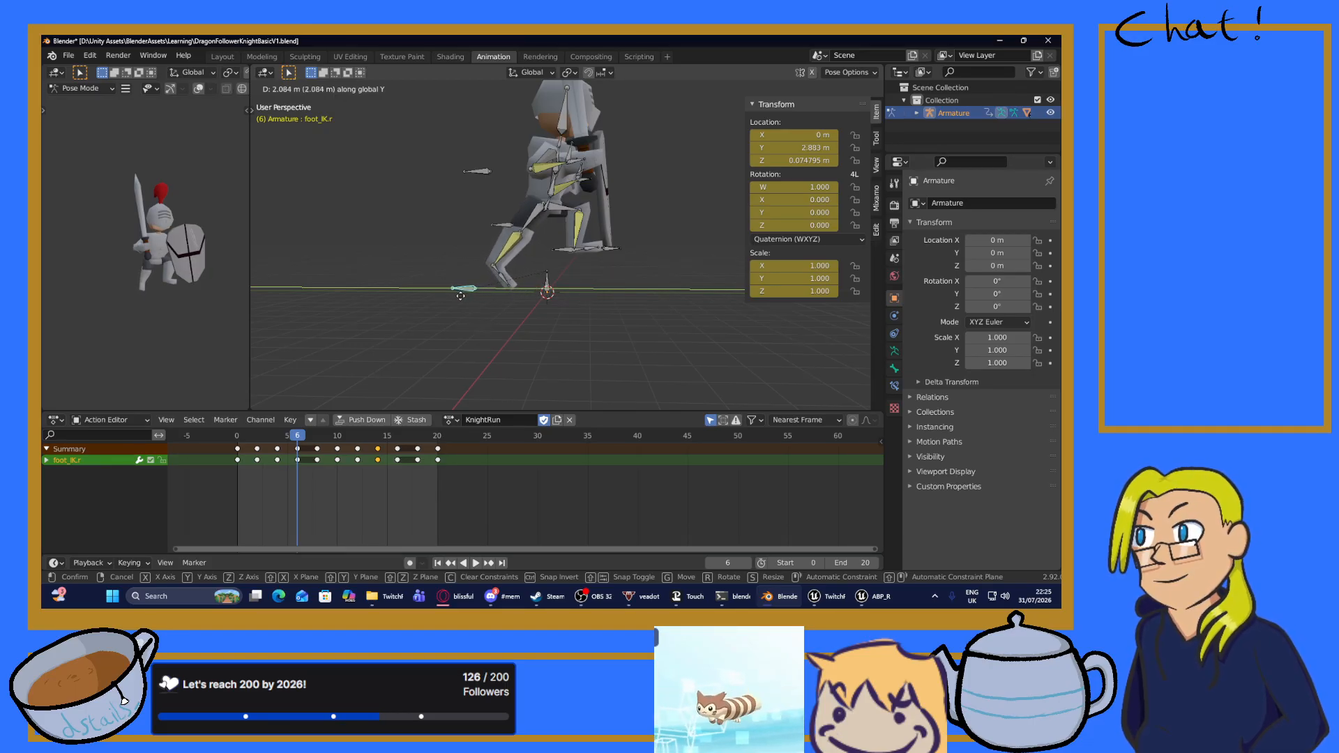
left_click(466, 299)
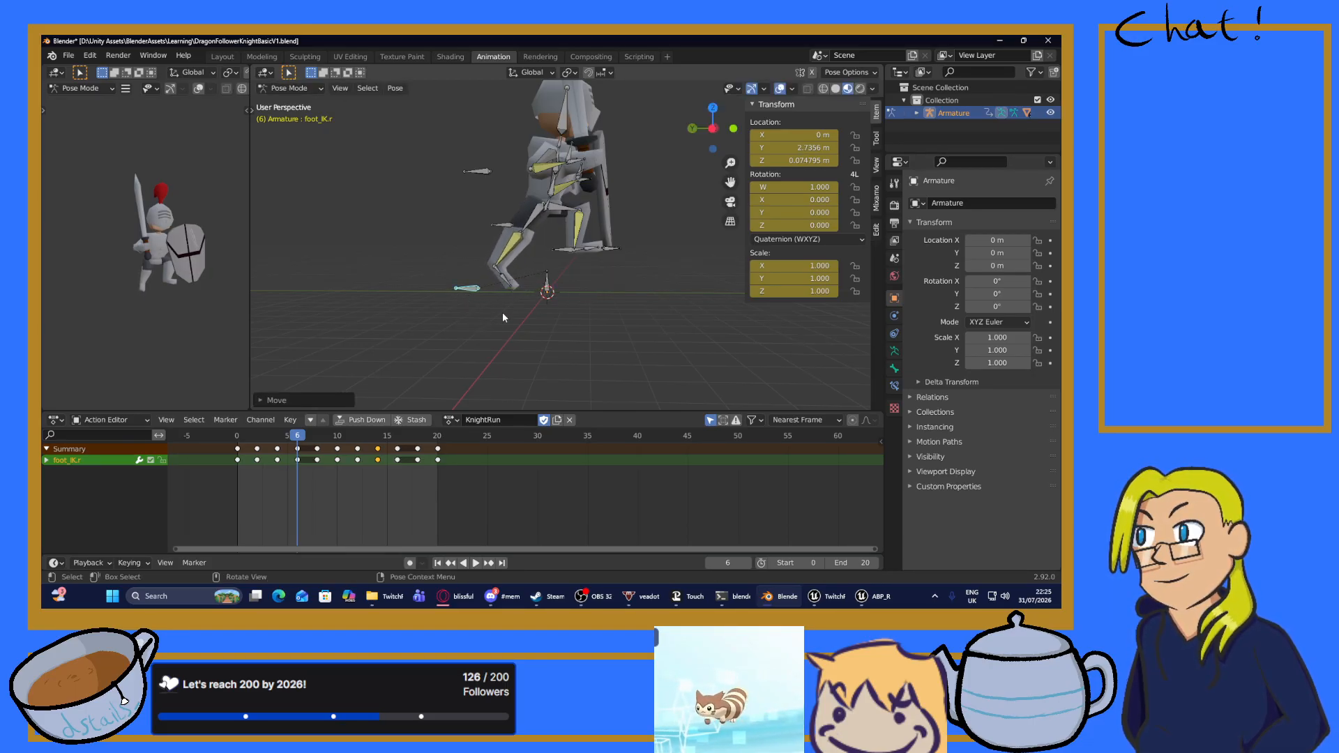
Select all bones and insert Location, Rotation & Scale keyframes at frame 6.
key("alt+a")
key("a")
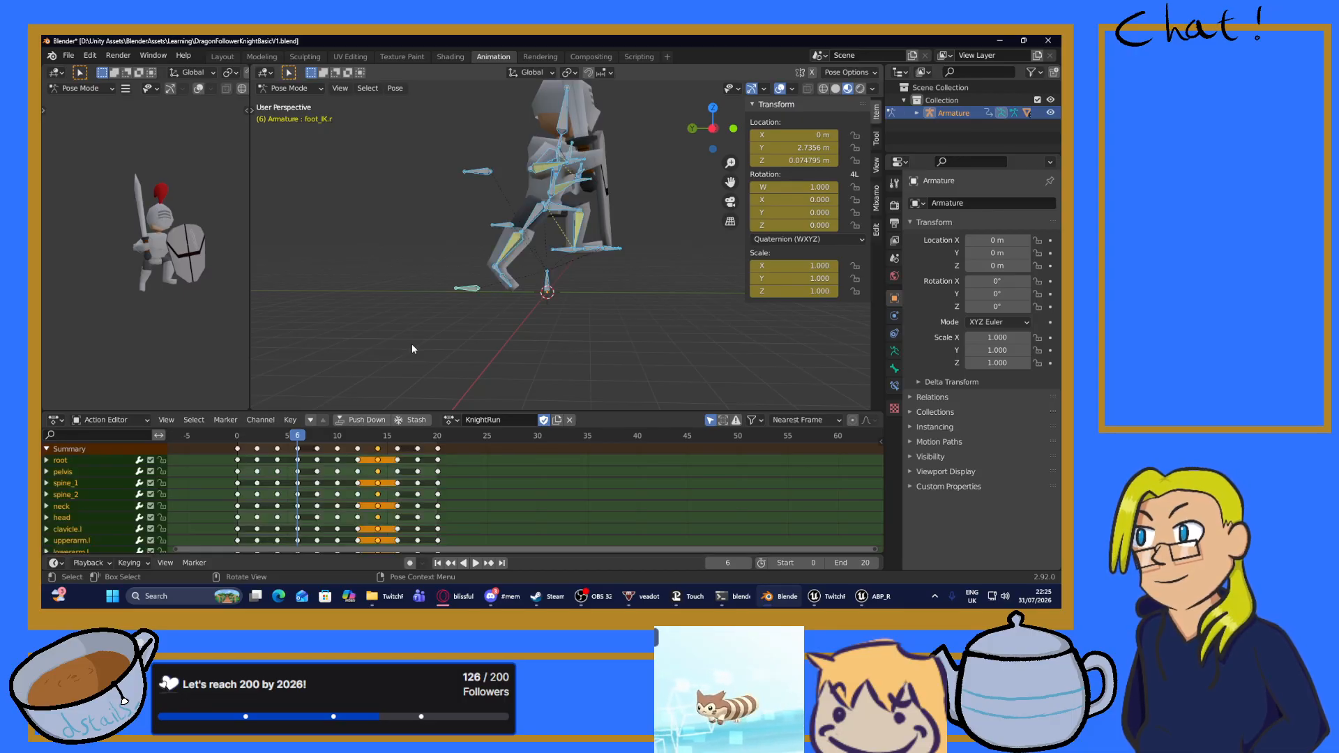
key("i")
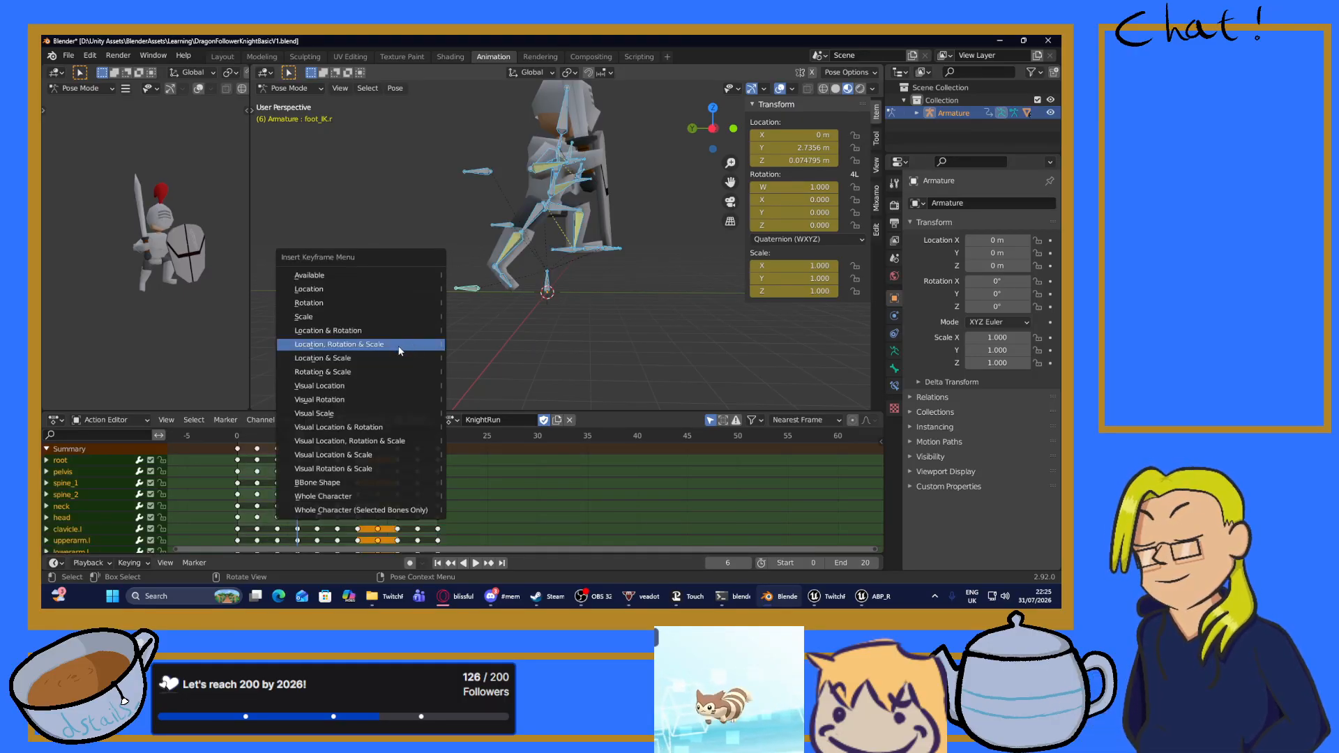
left_click(399, 349)
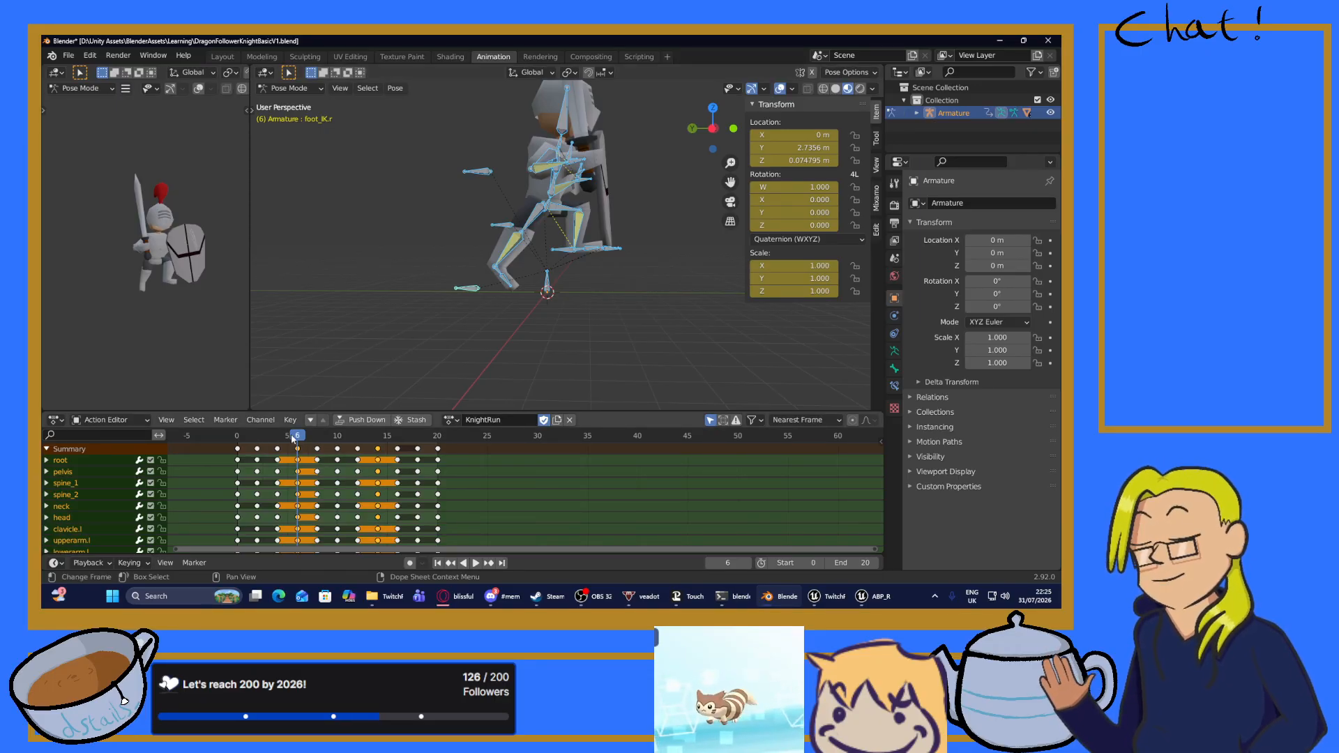
Copy all bones' keyframes at frame 6, paste them unflipped at frame 8, and leave all bones selected.
mouse_move(299, 437)
left_mouse_down()
mouse_move(318, 439)
mouse_move(299, 443)
left_mouse_up()
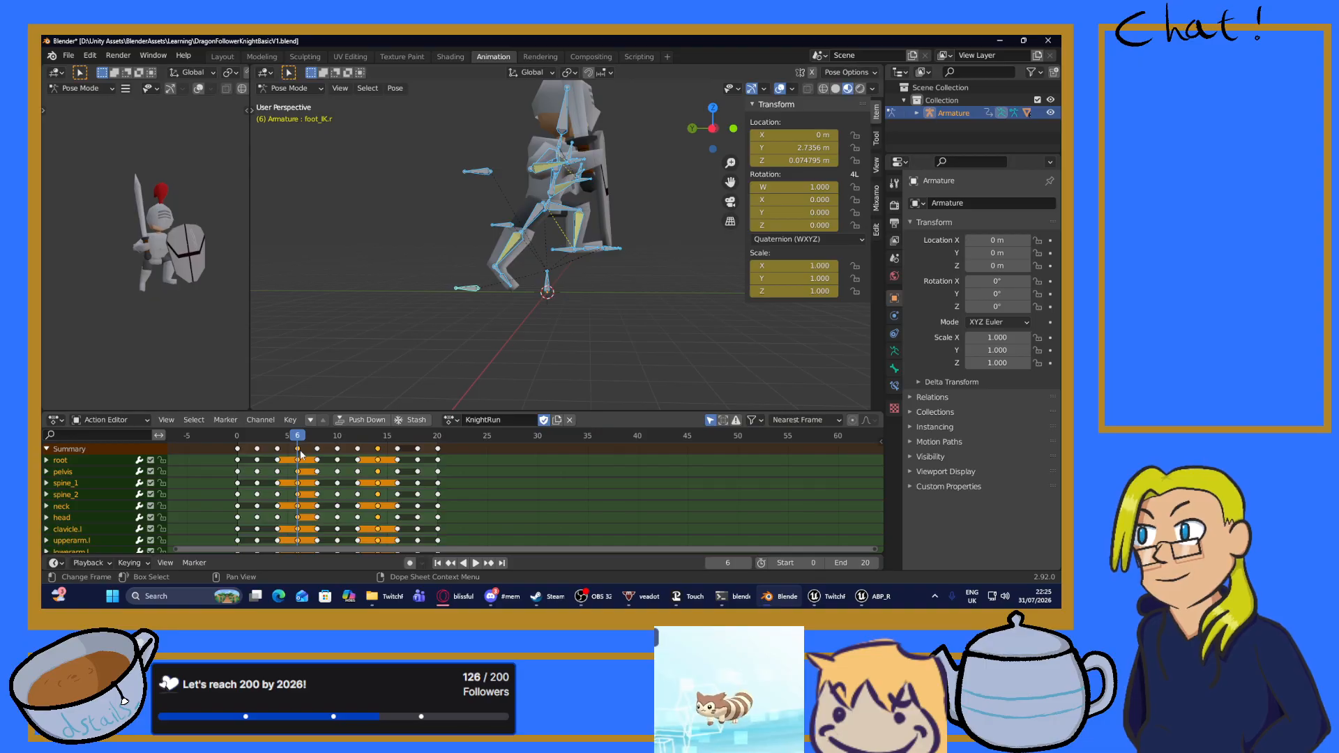
right_click(299, 453)
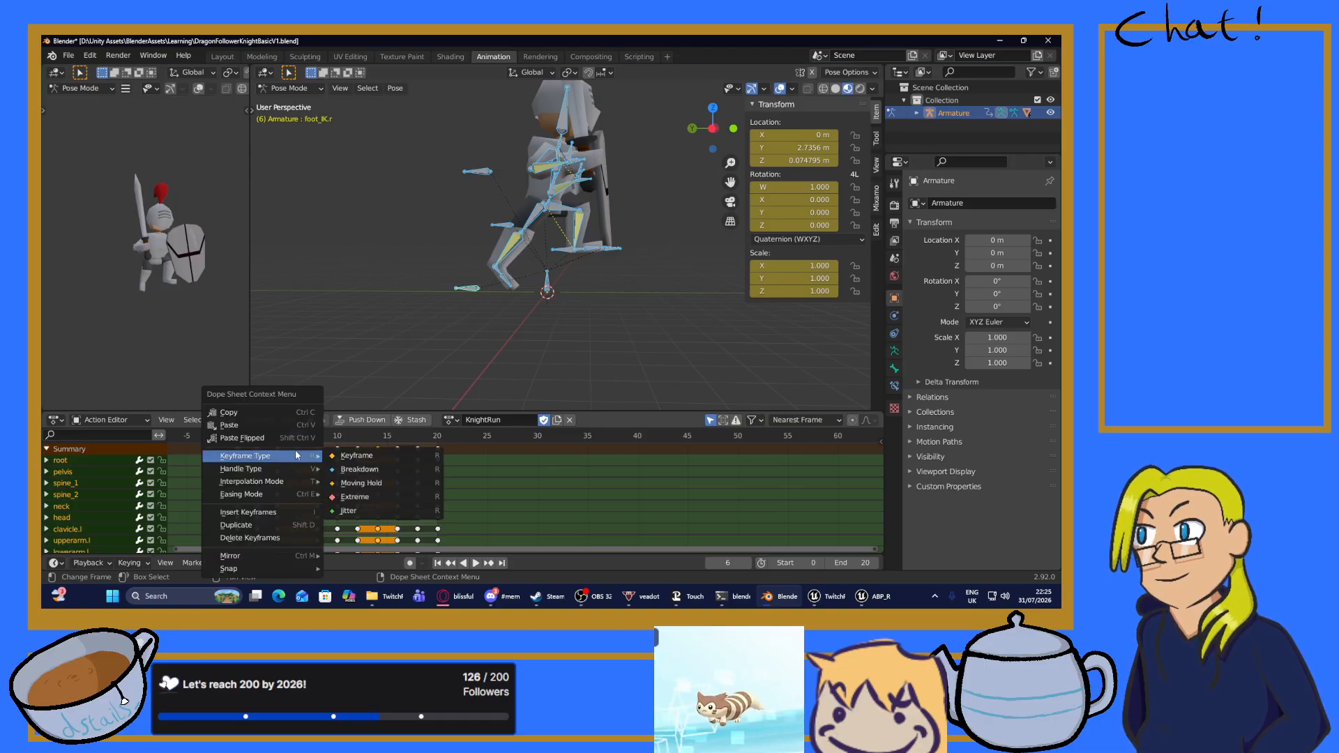
left_click(244, 412)
left_click_drag(298, 438, 317, 438)
left_click(318, 452)
right_click(319, 455)
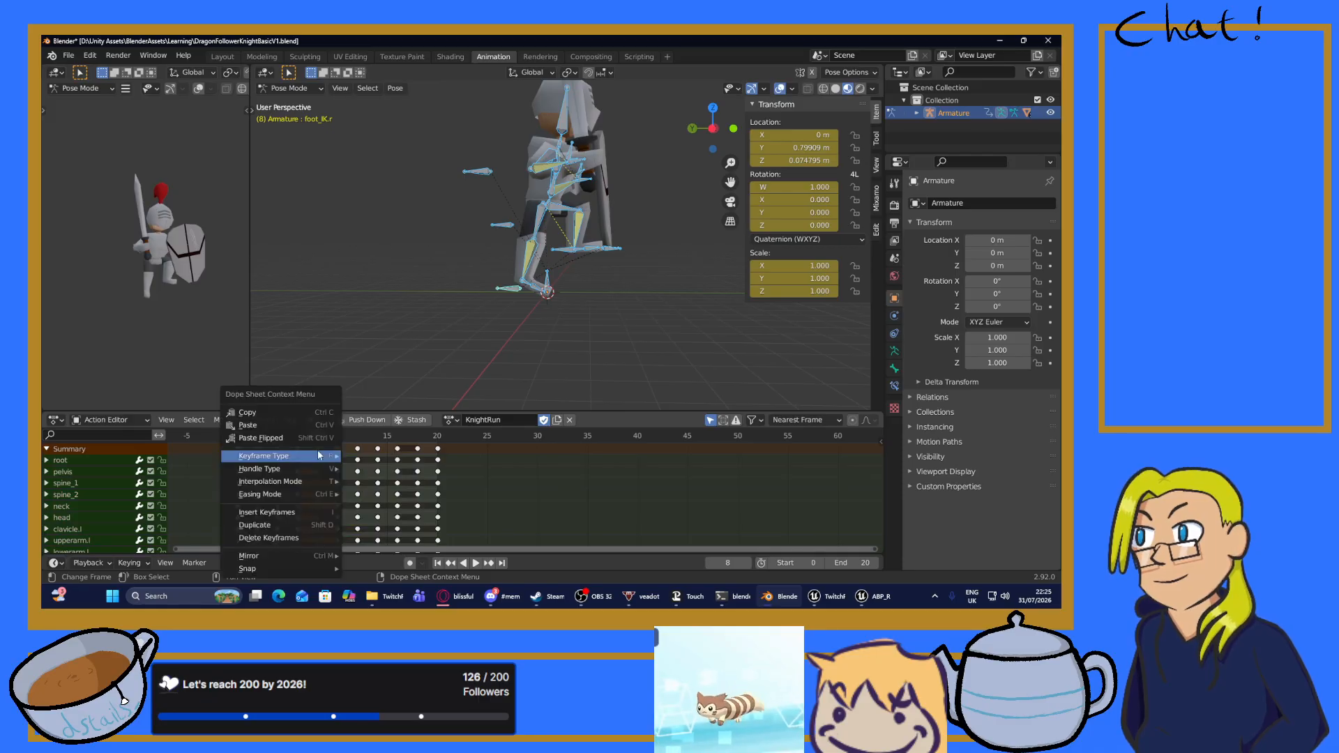
left_click(269, 426)
left_click(393, 340)
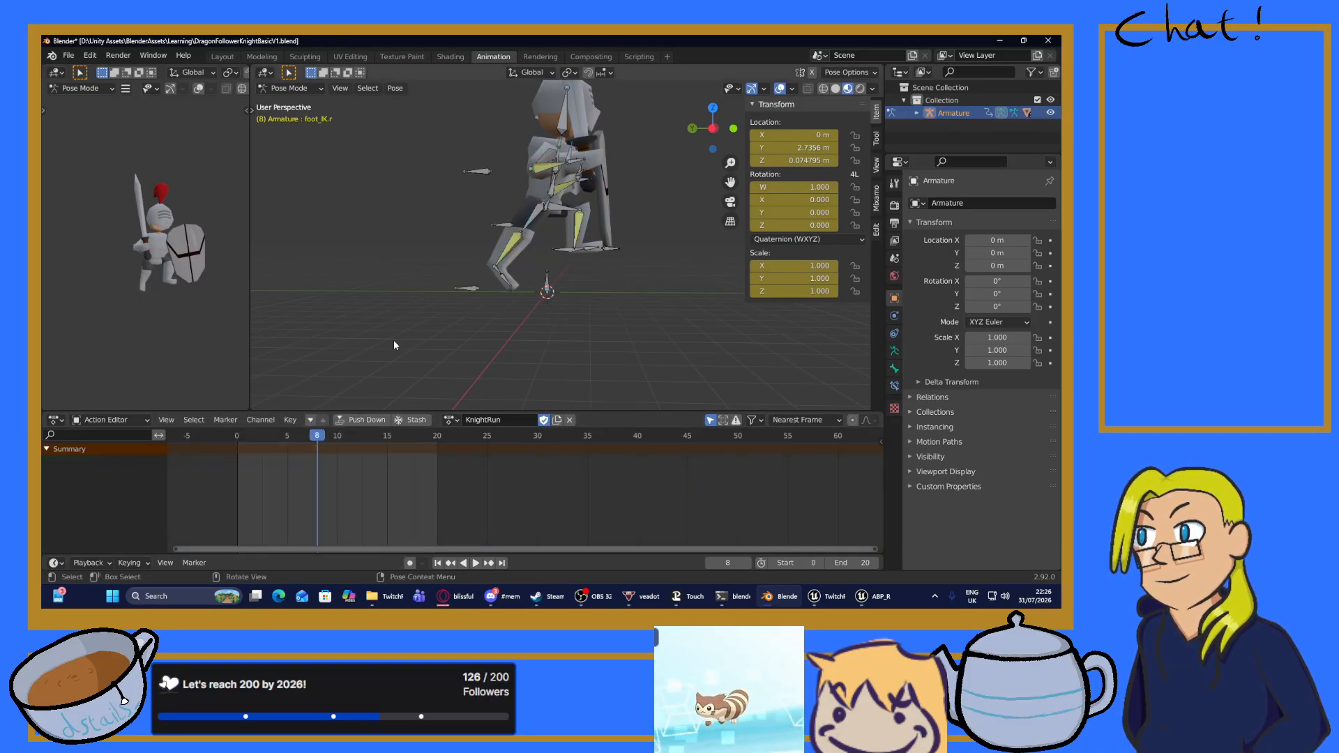
key("q")
key("a")
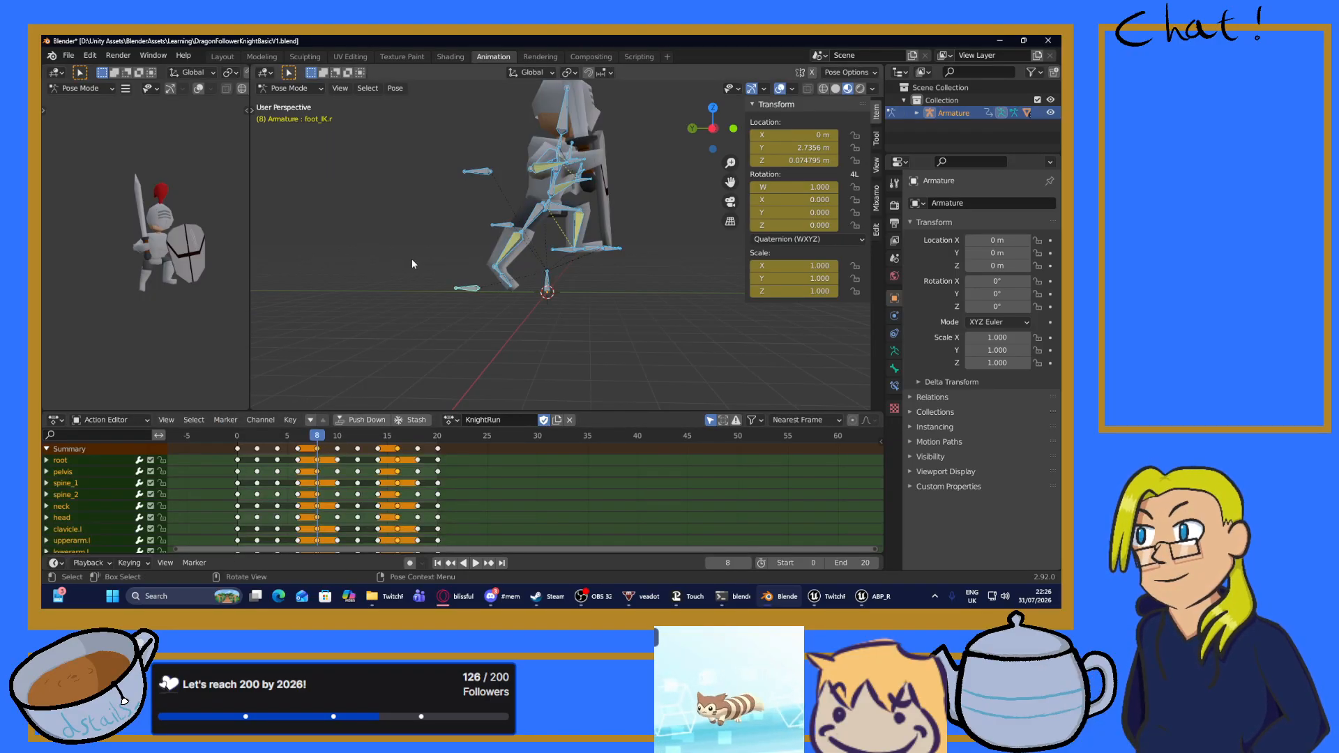
Scrub and play back the run cycle to examine the leg motion around frames 8 to 16.
key("space")
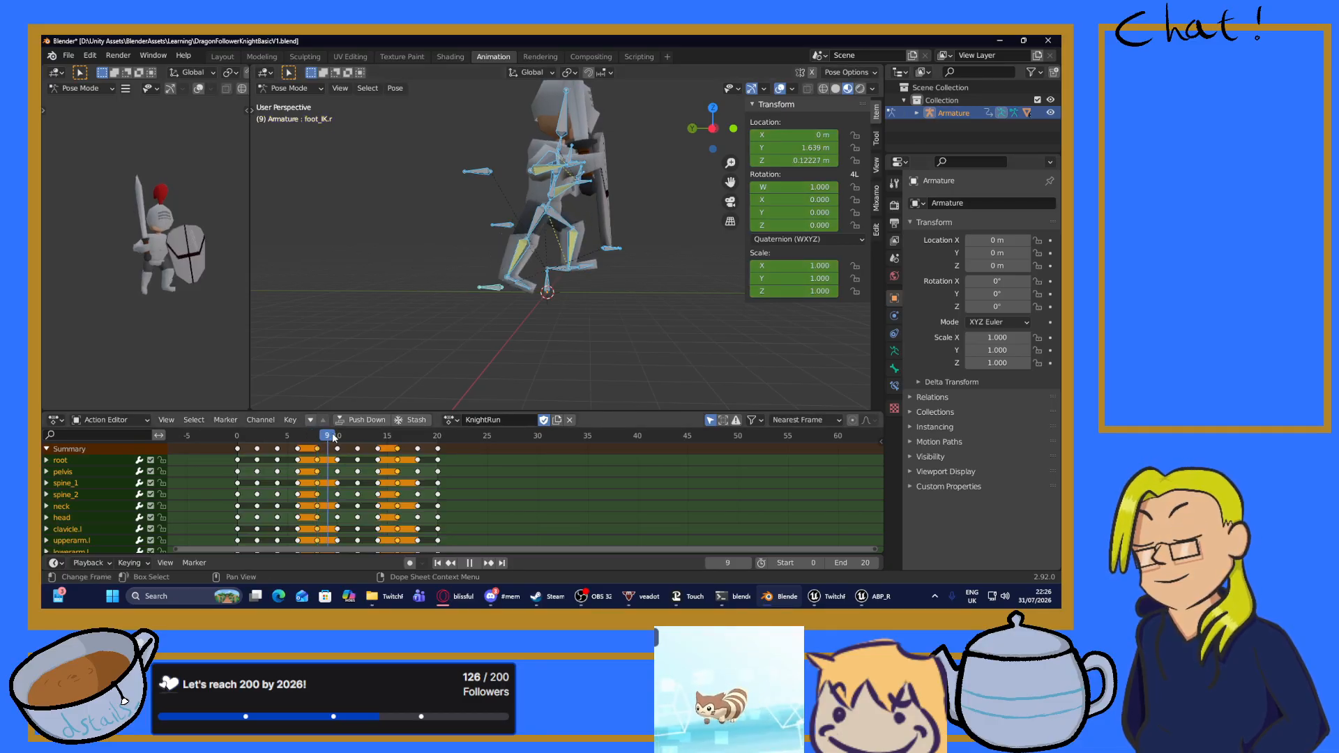
left_click_drag(341, 440, 320, 450)
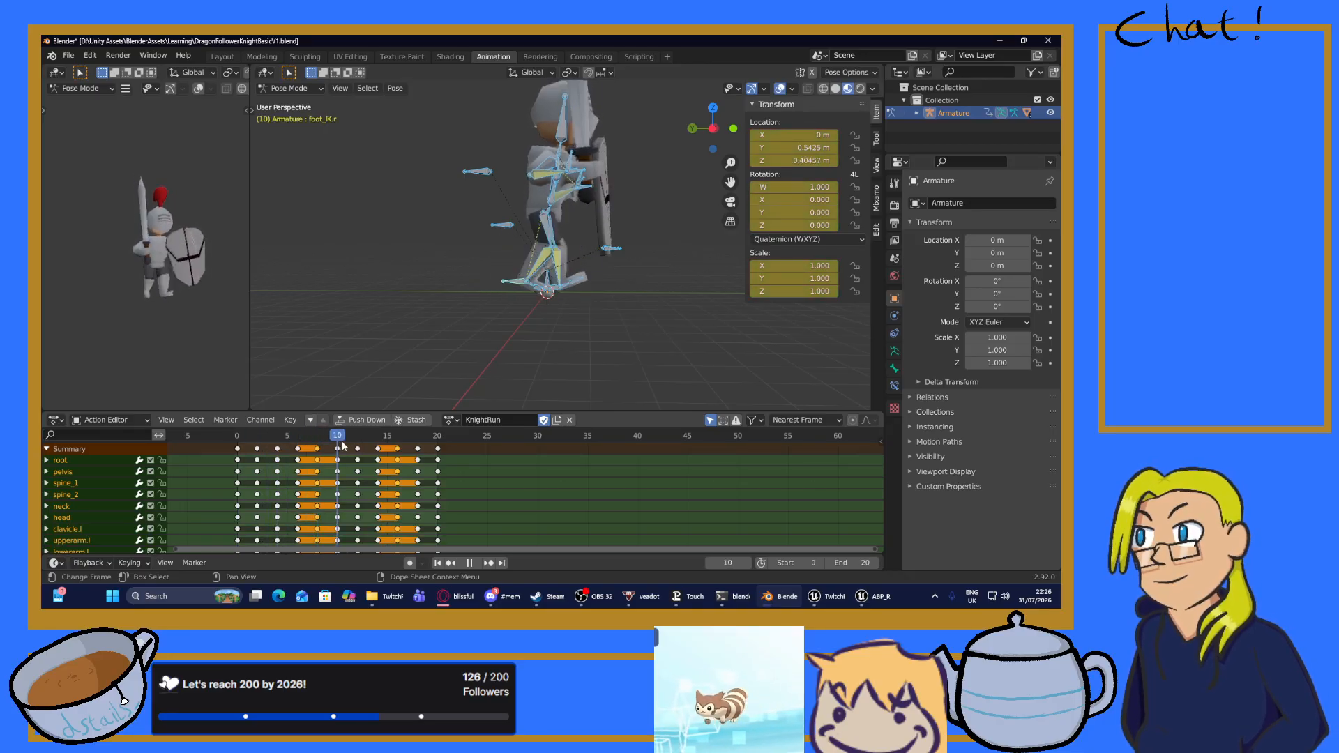
key("space")
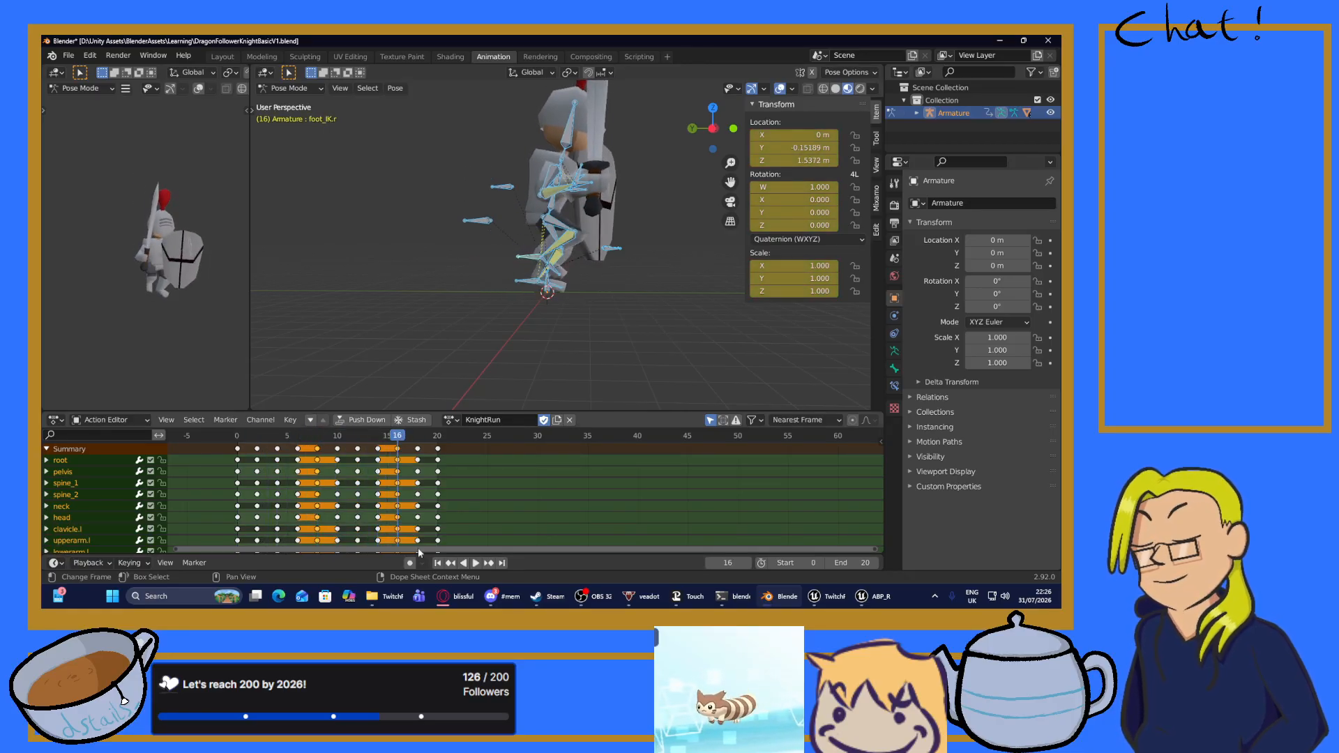
left_click(475, 562)
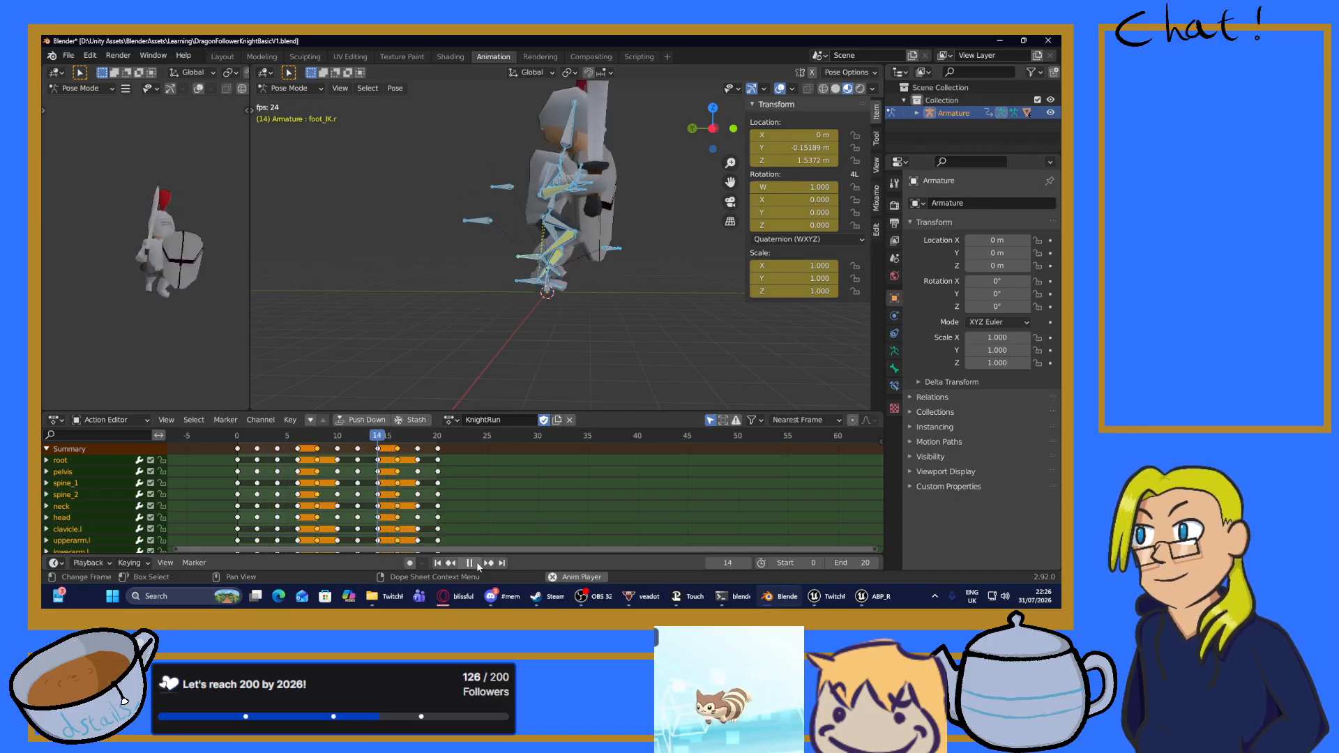
left_click(468, 564)
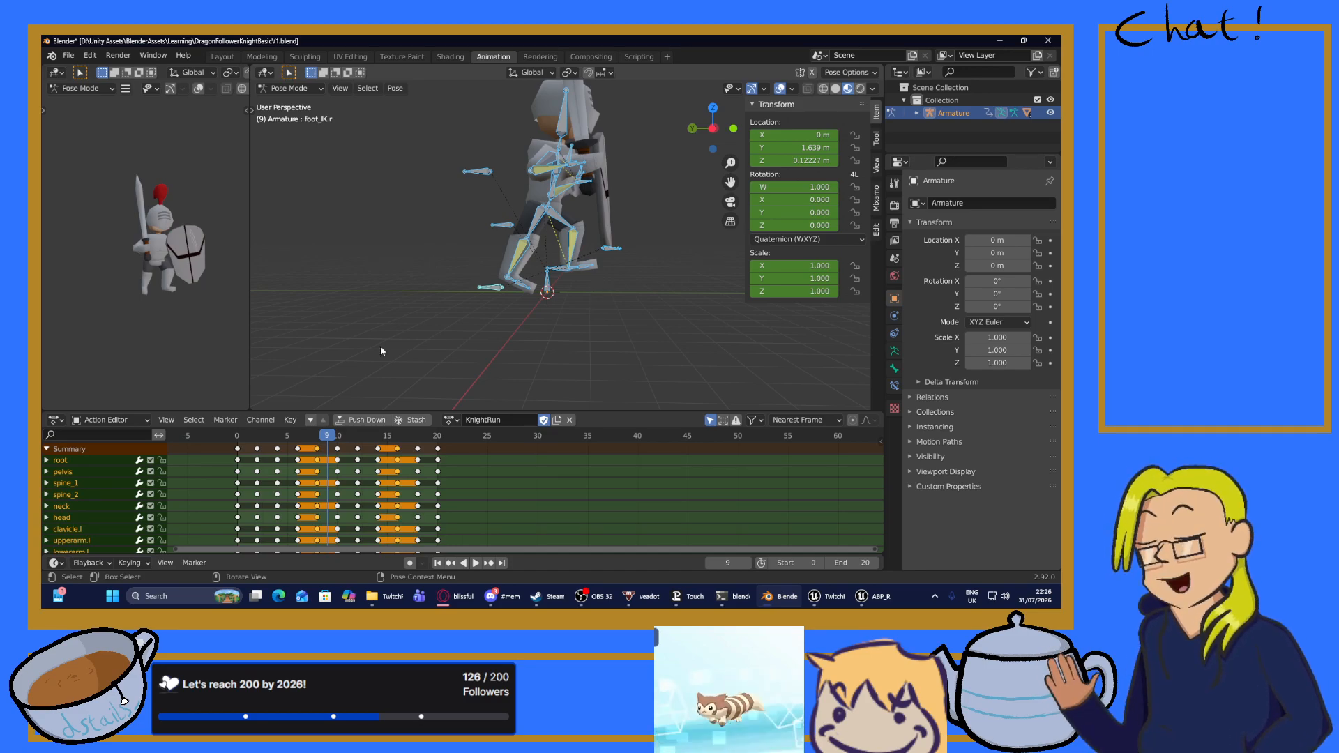
key("space")
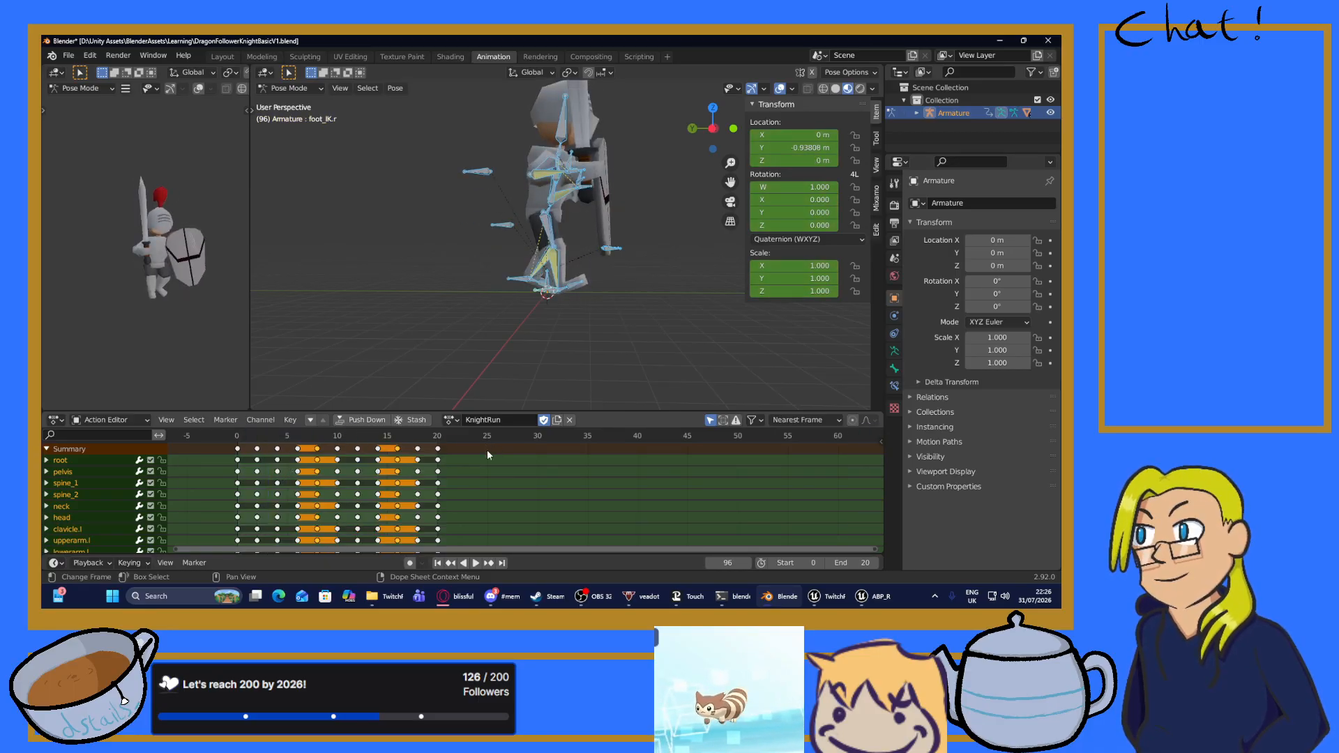
left_click(475, 564)
left_click(475, 563)
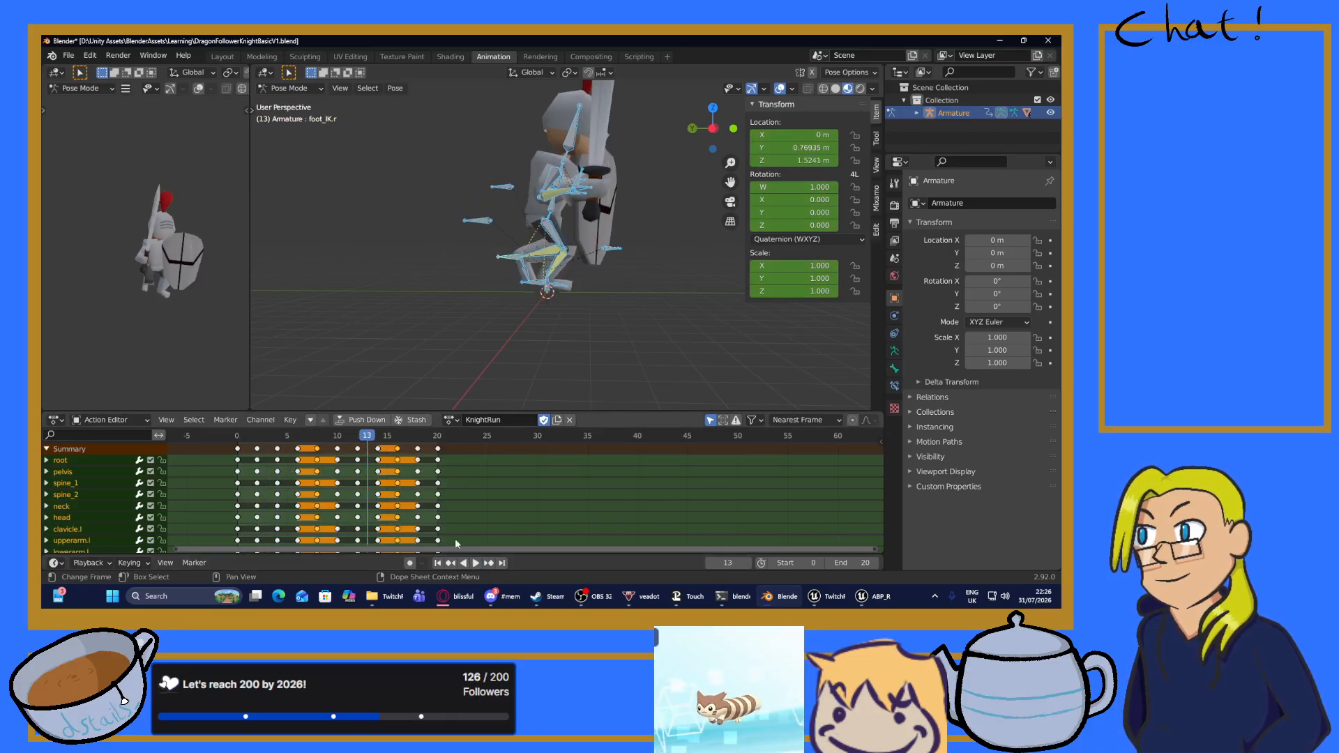
Move the right foot's IK bone at frame 10 along Y to about 1.37 m.
key("space")
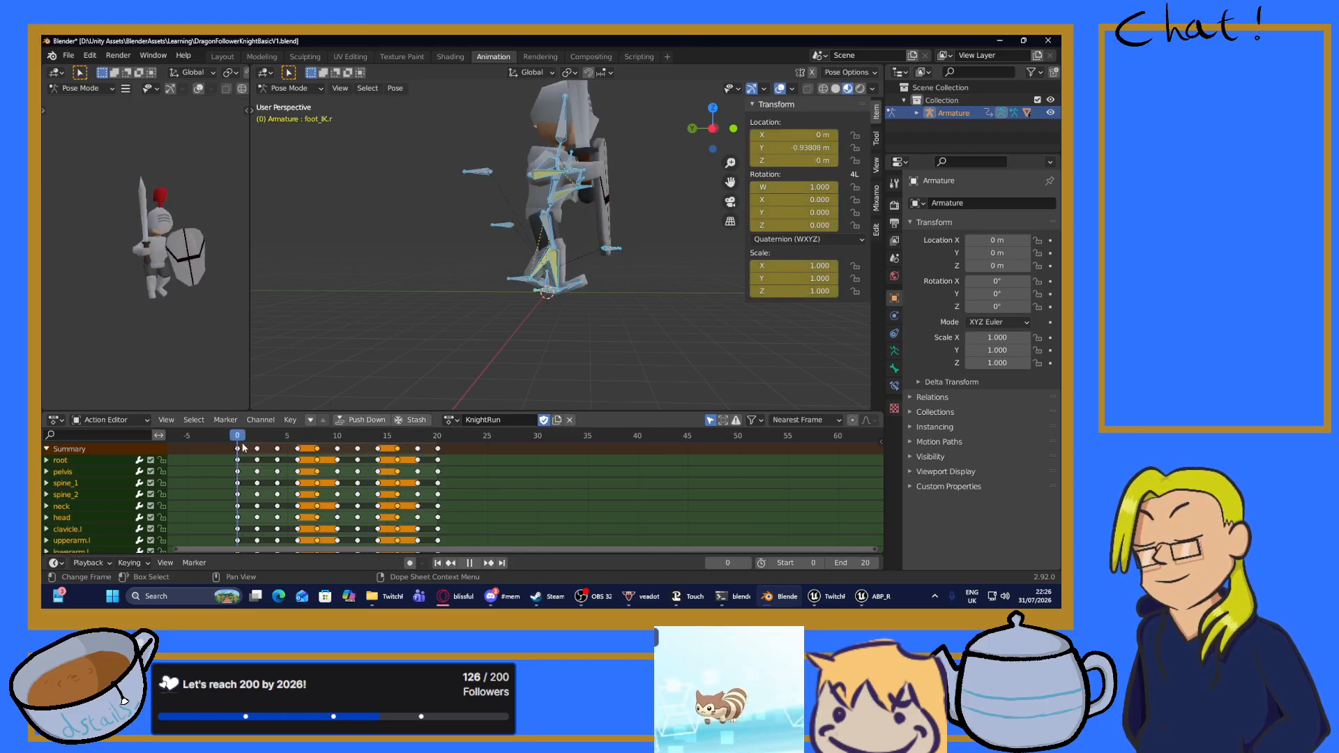
left_click_drag(241, 443, 334, 461)
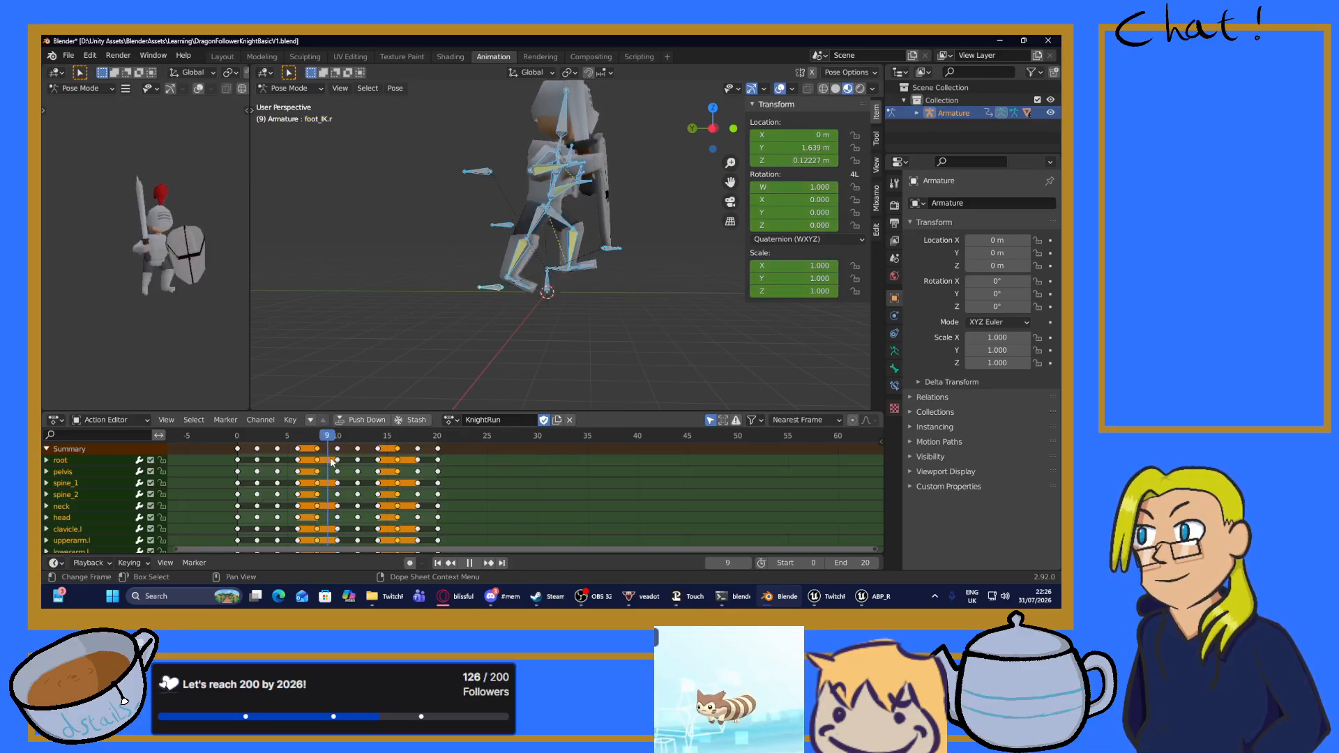
left_click_drag(332, 462, 336, 460)
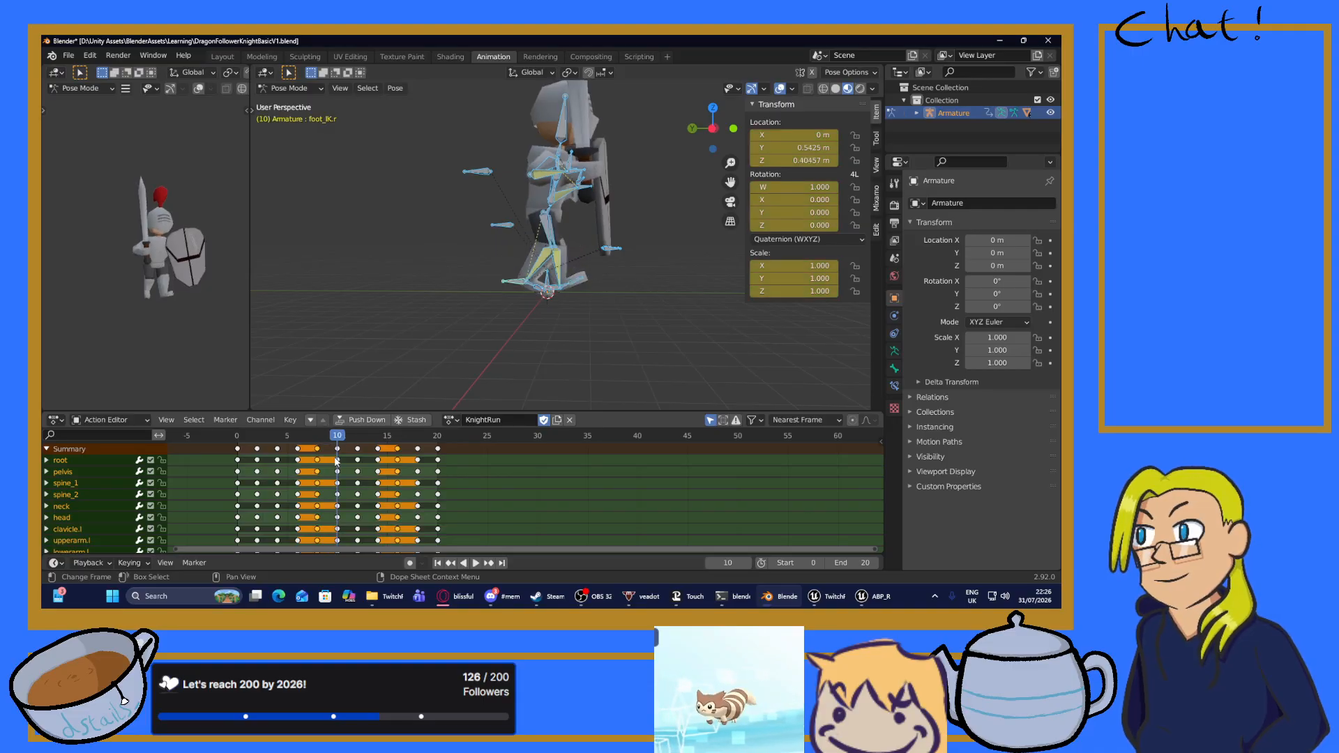
key("space")
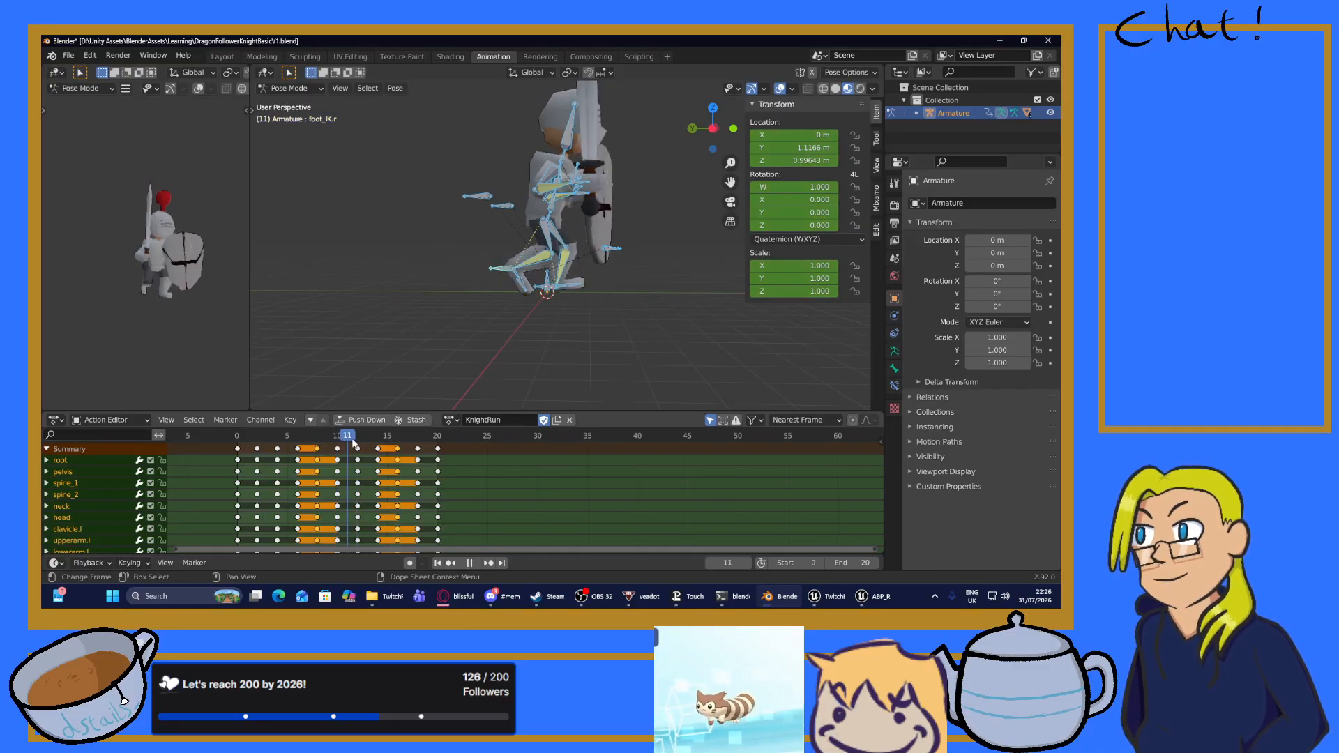
left_click_drag(368, 444, 340, 458)
key("space")
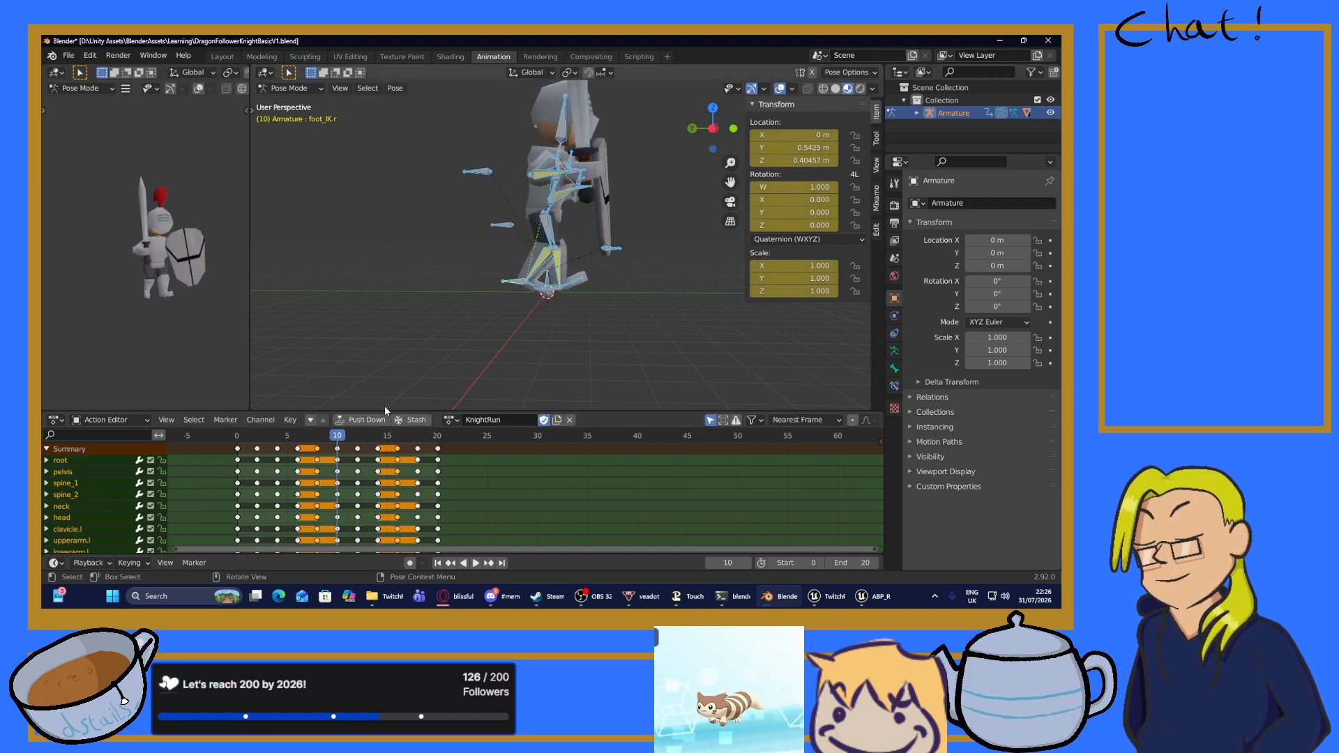
left_click(516, 285)
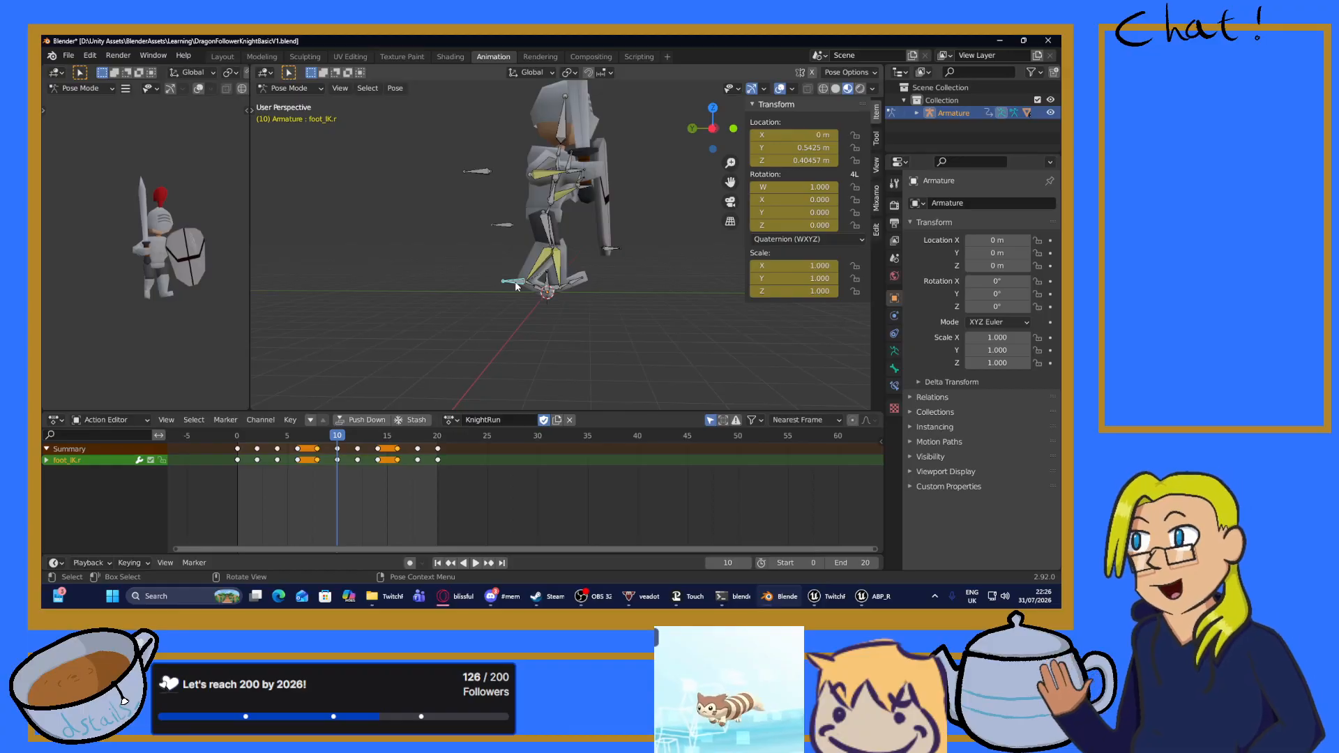
key("g")
key("y")
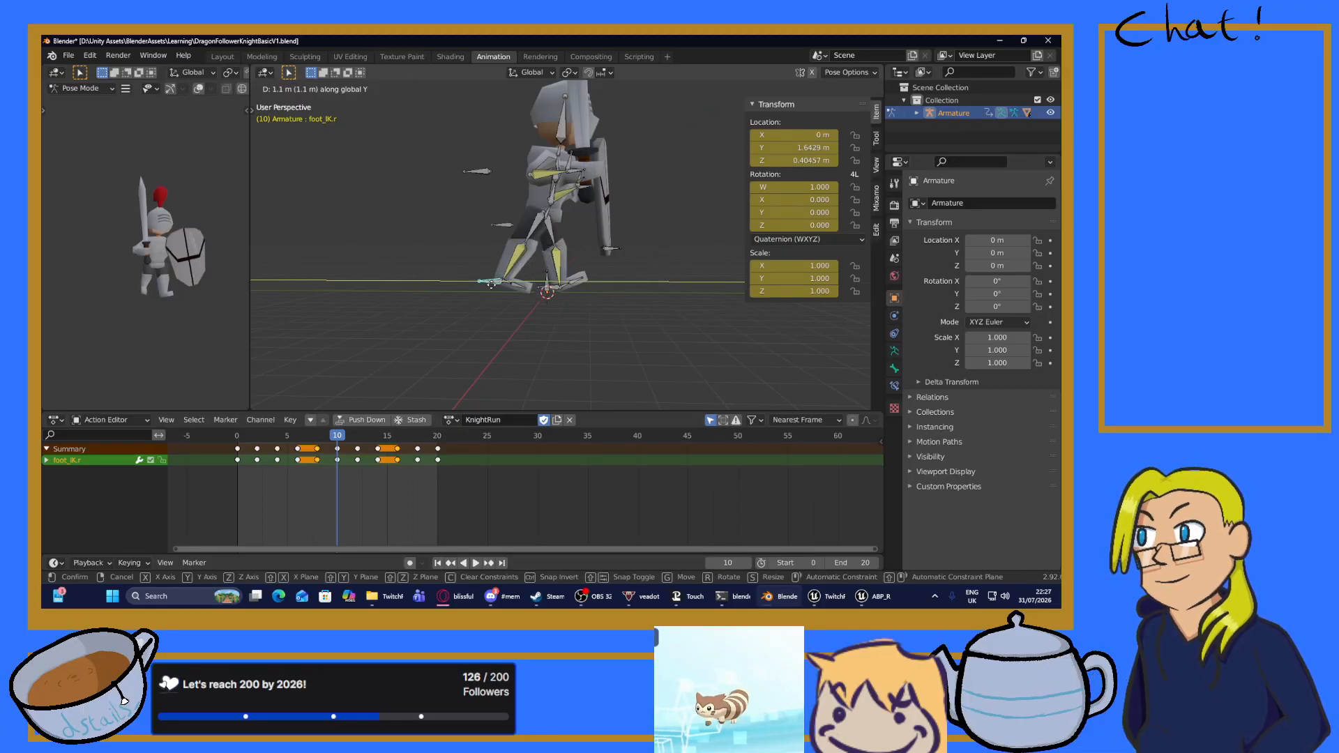
left_click(497, 286)
Raise the right foot's IK bone at frame 10 along Z to about 1.04 m and keyframe all bones there.
key("g")
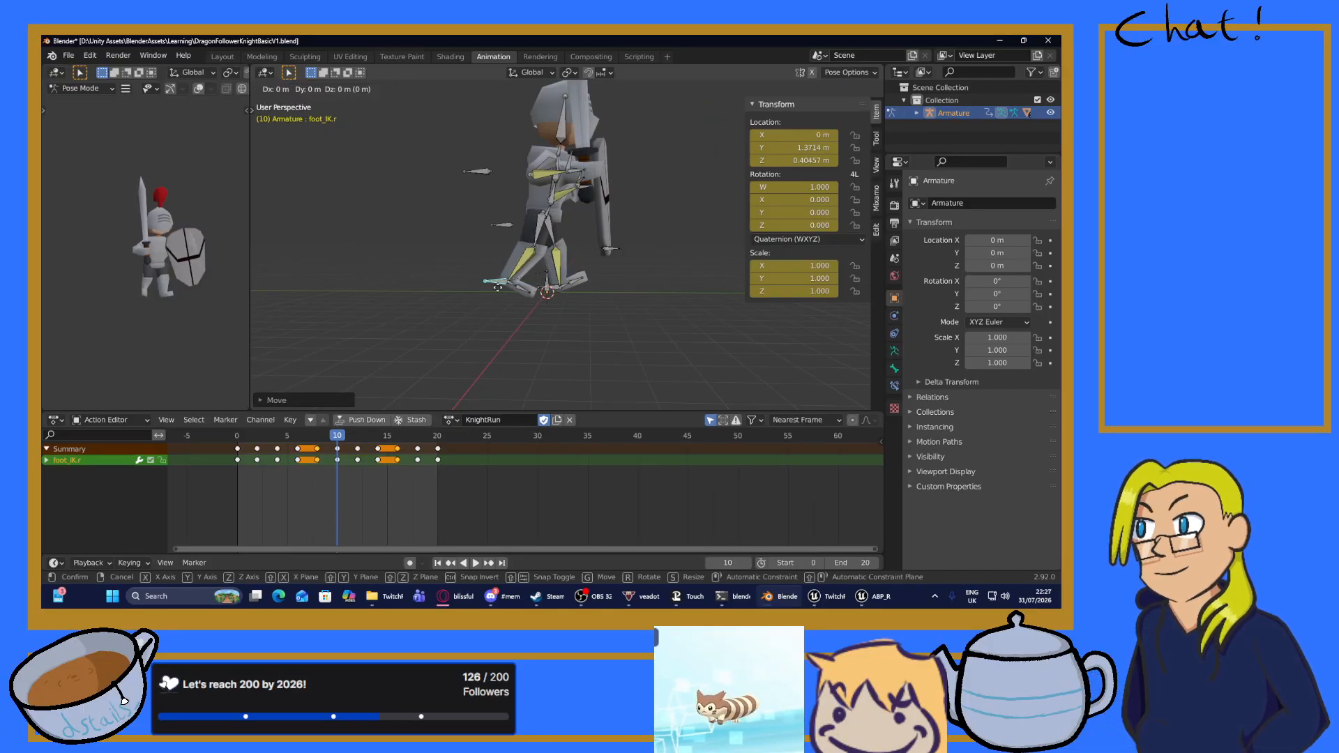
key("z")
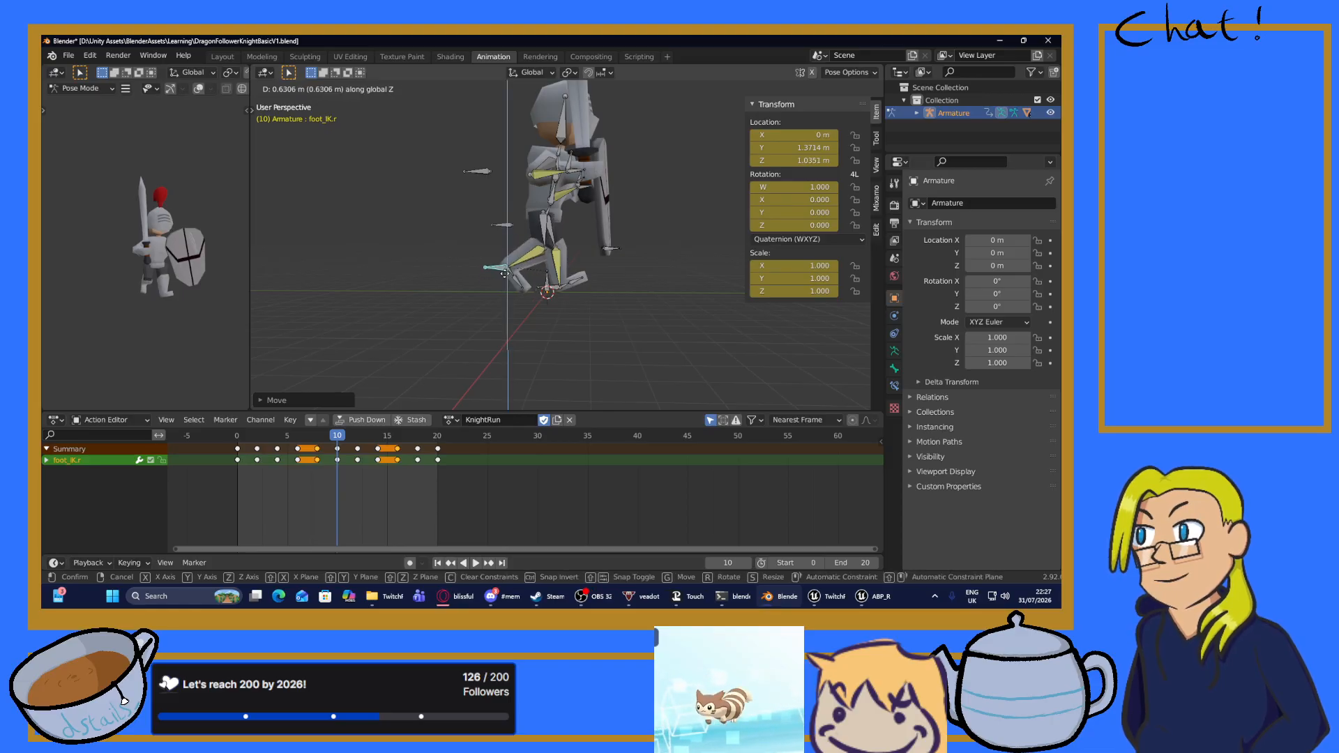
left_click(504, 273)
key("a")
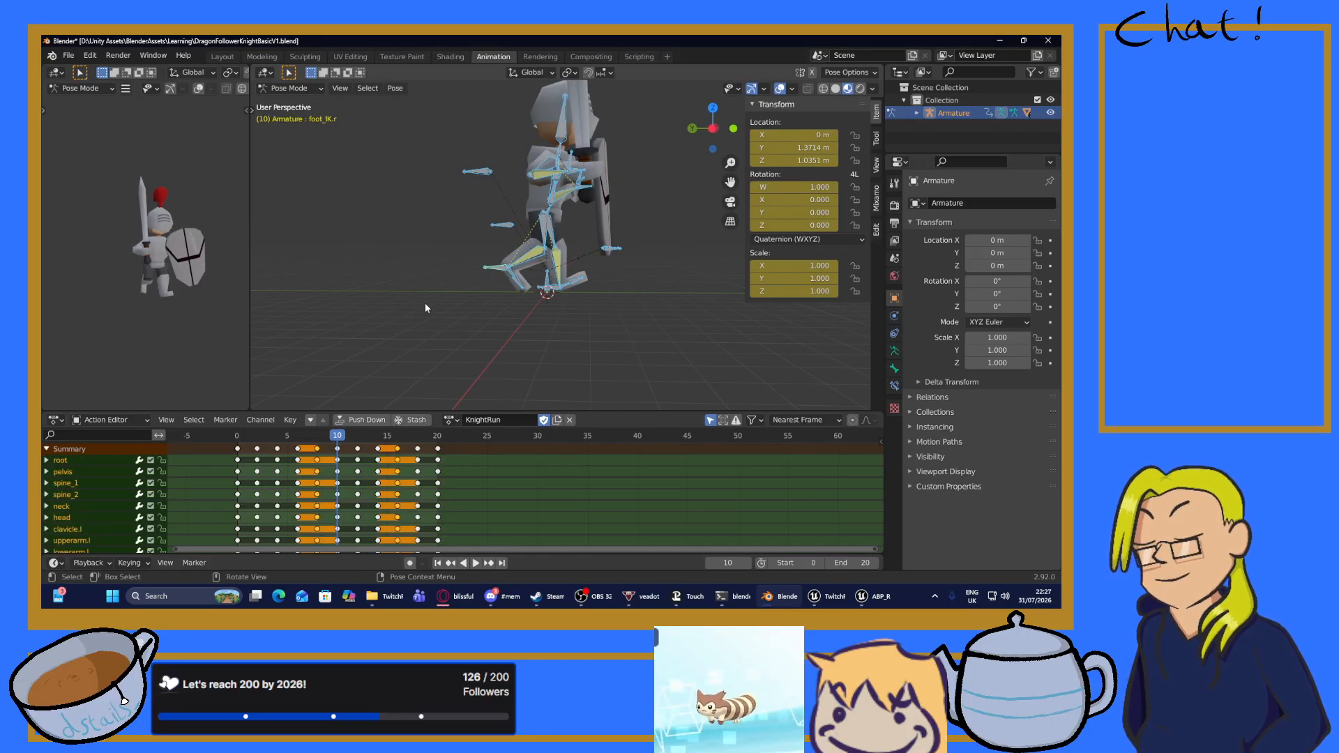
key("i")
left_click(425, 302)
Delete all bones' keyframes at frame 8 of the run cycle.
key("space")
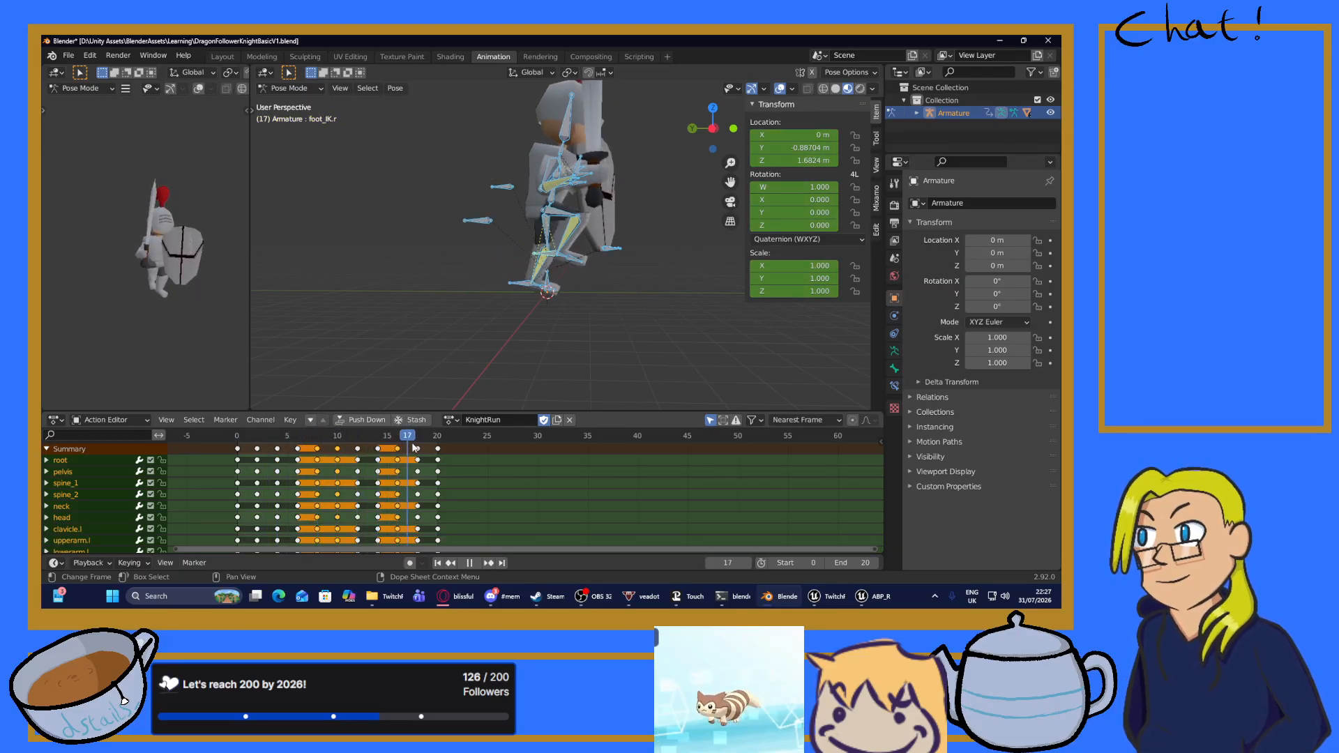
left_click_drag(445, 448, 319, 501)
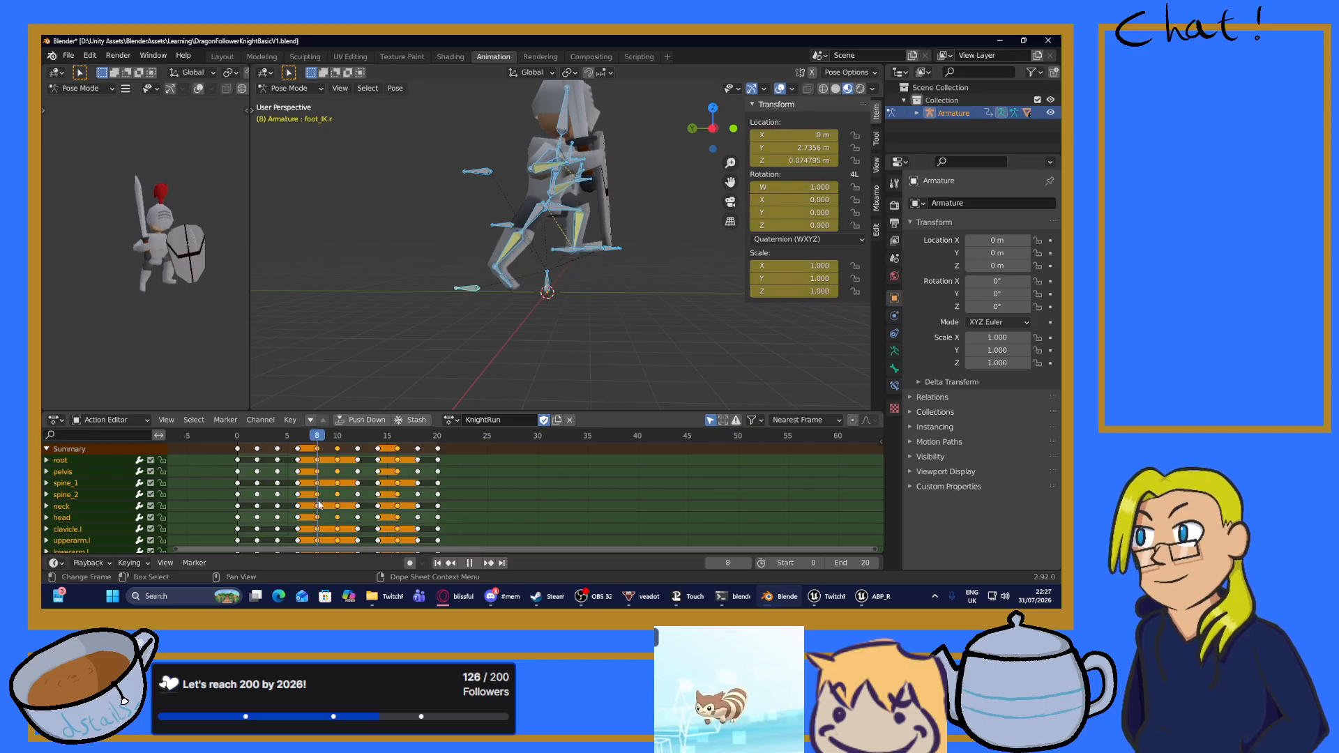
mouse_move(320, 443)
left_mouse_down()
mouse_move(299, 447)
mouse_move(317, 452)
left_mouse_up()
key("alt+a")
right_click(317, 452)
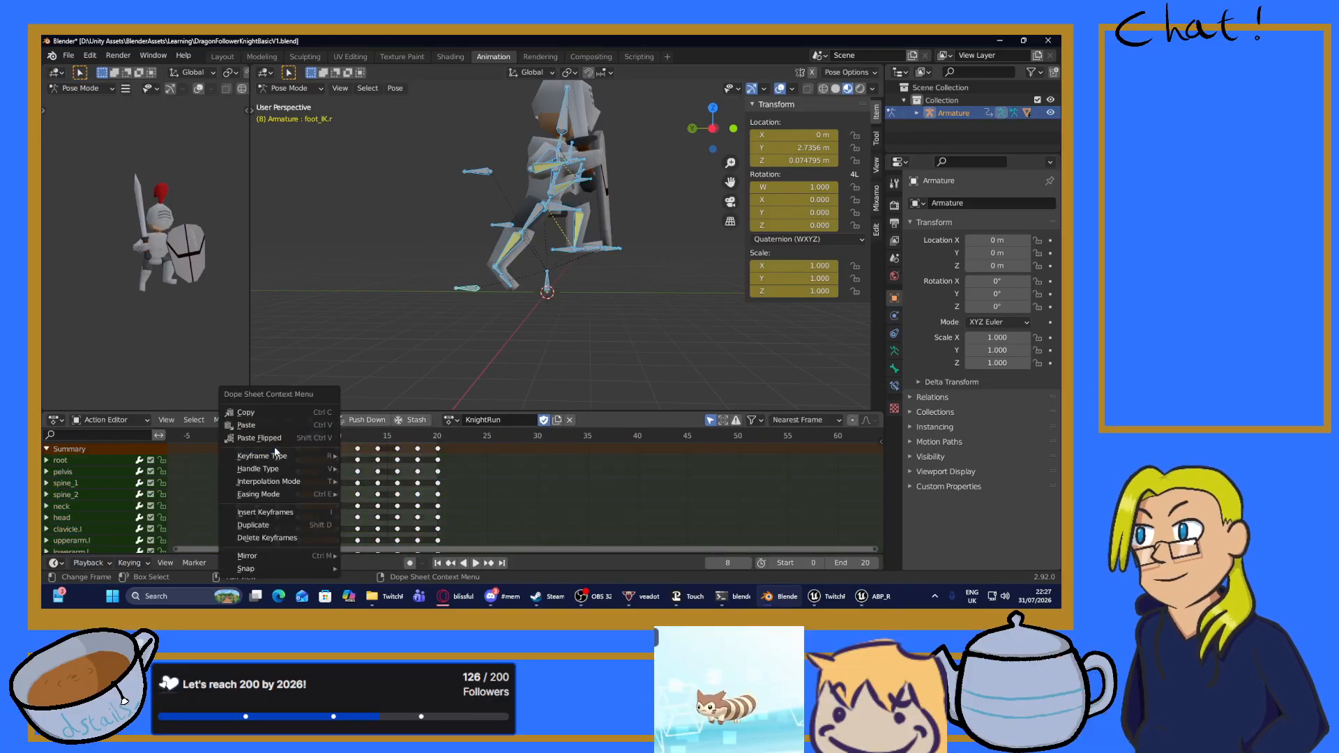
left_click(267, 538)
Copy all bones' keyframes at frame 6 of the run cycle.
key("space")
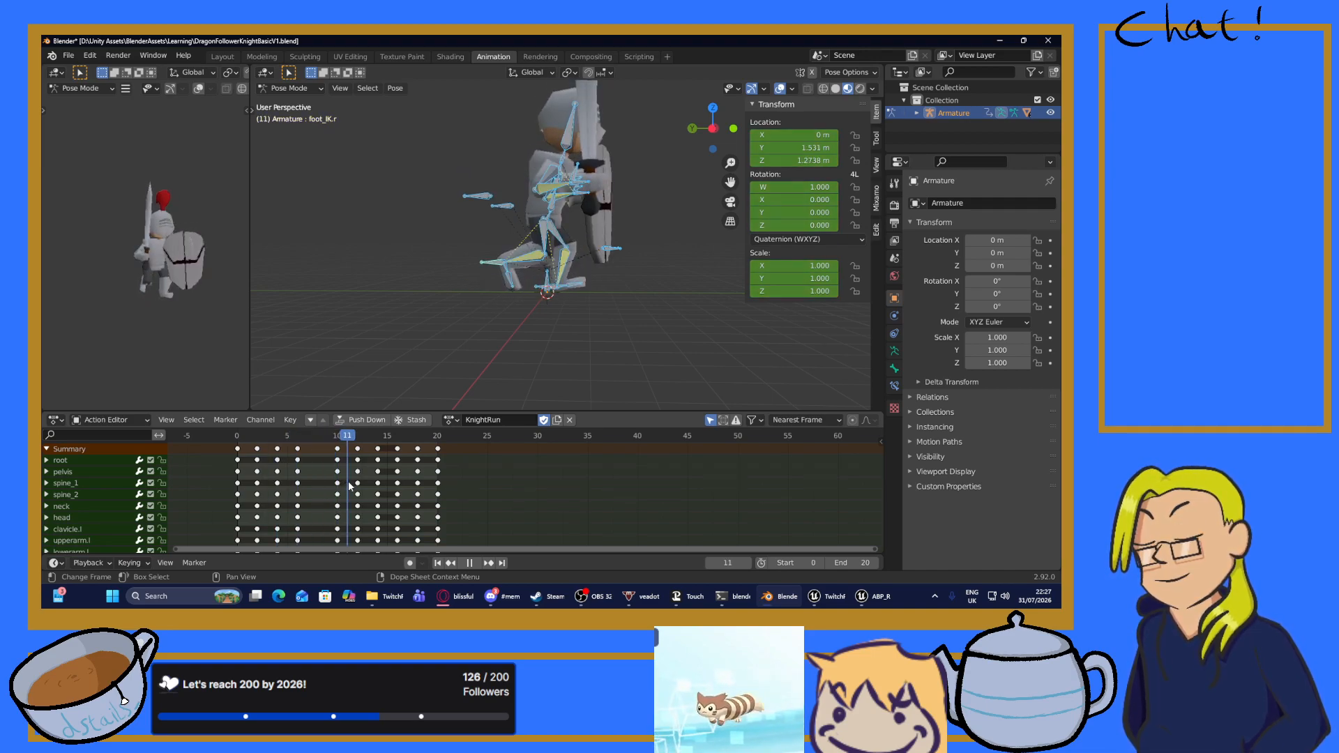
left_click_drag(348, 486, 305, 495)
key("space")
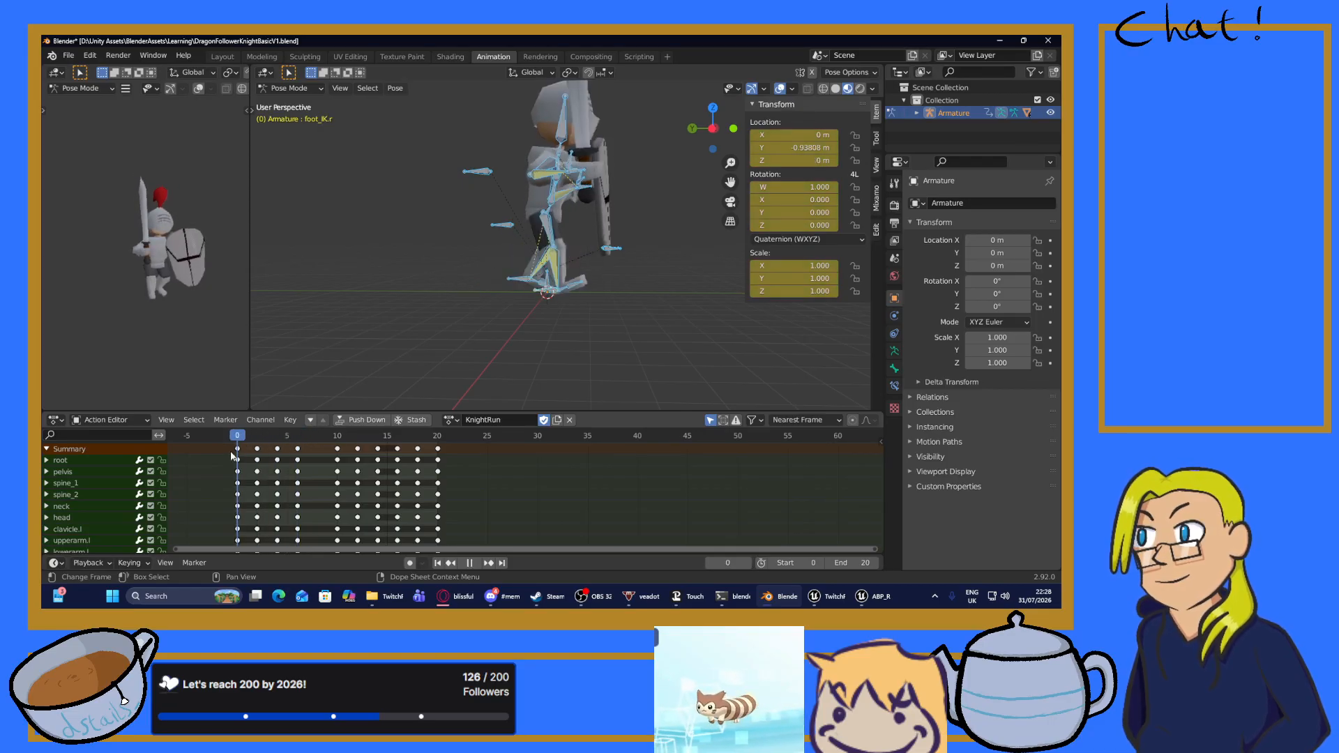
key("space")
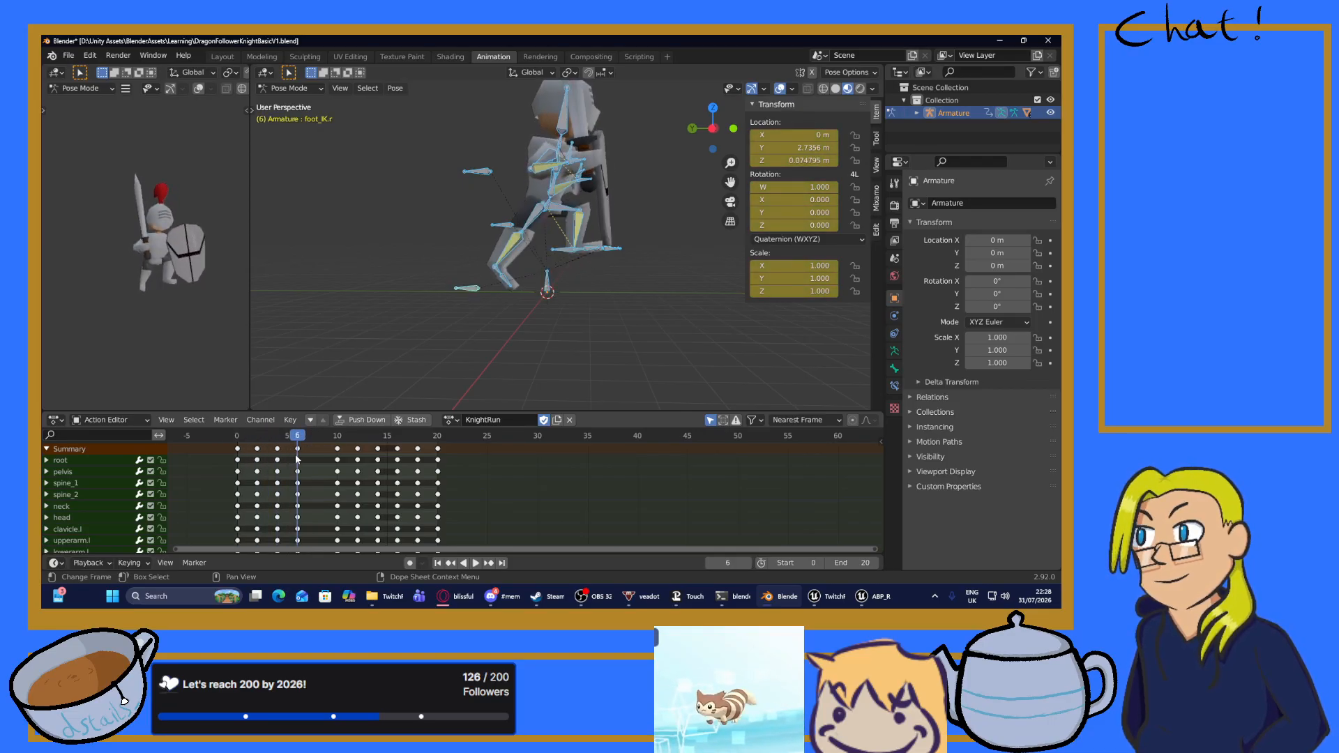
left_click(298, 450)
right_click(298, 450)
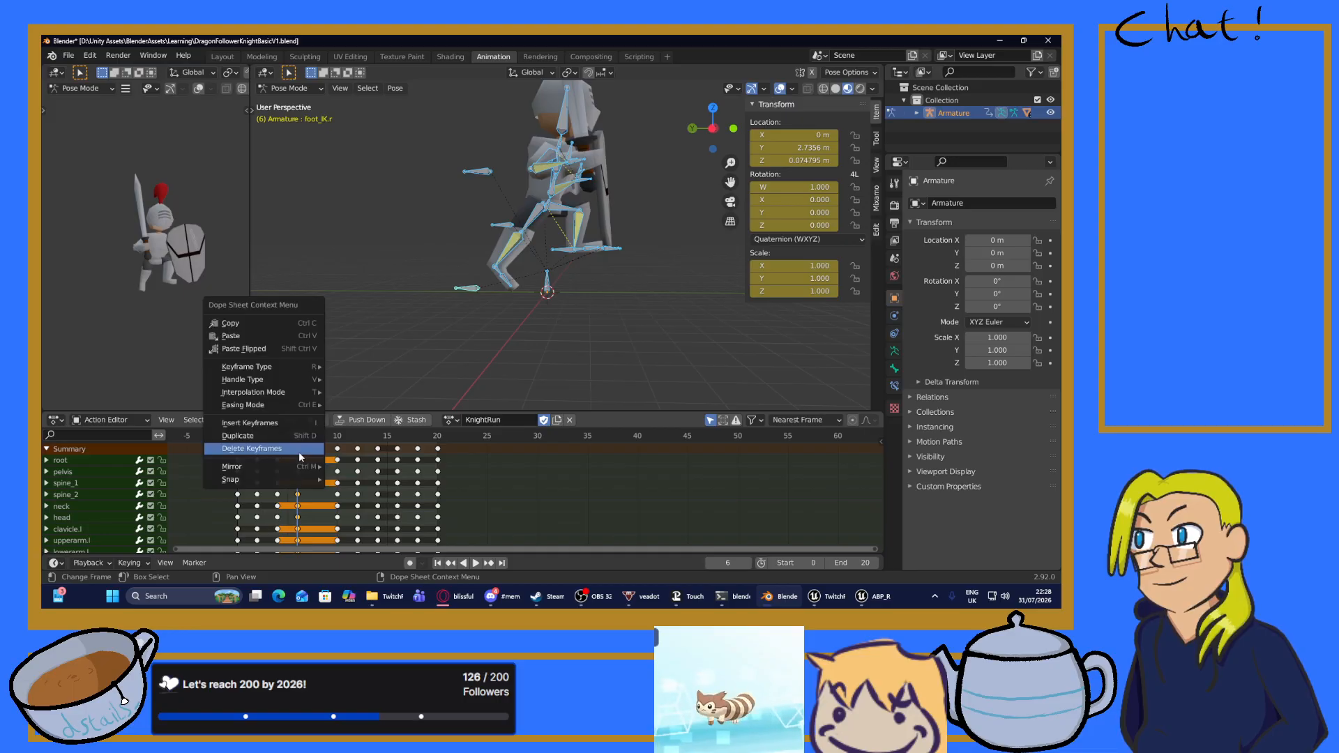
left_click(237, 323)
Shift all bones' keyframes from frames 10 to 20 two frames earlier, starting at frame 8.
left_click_drag(302, 439, 340, 439)
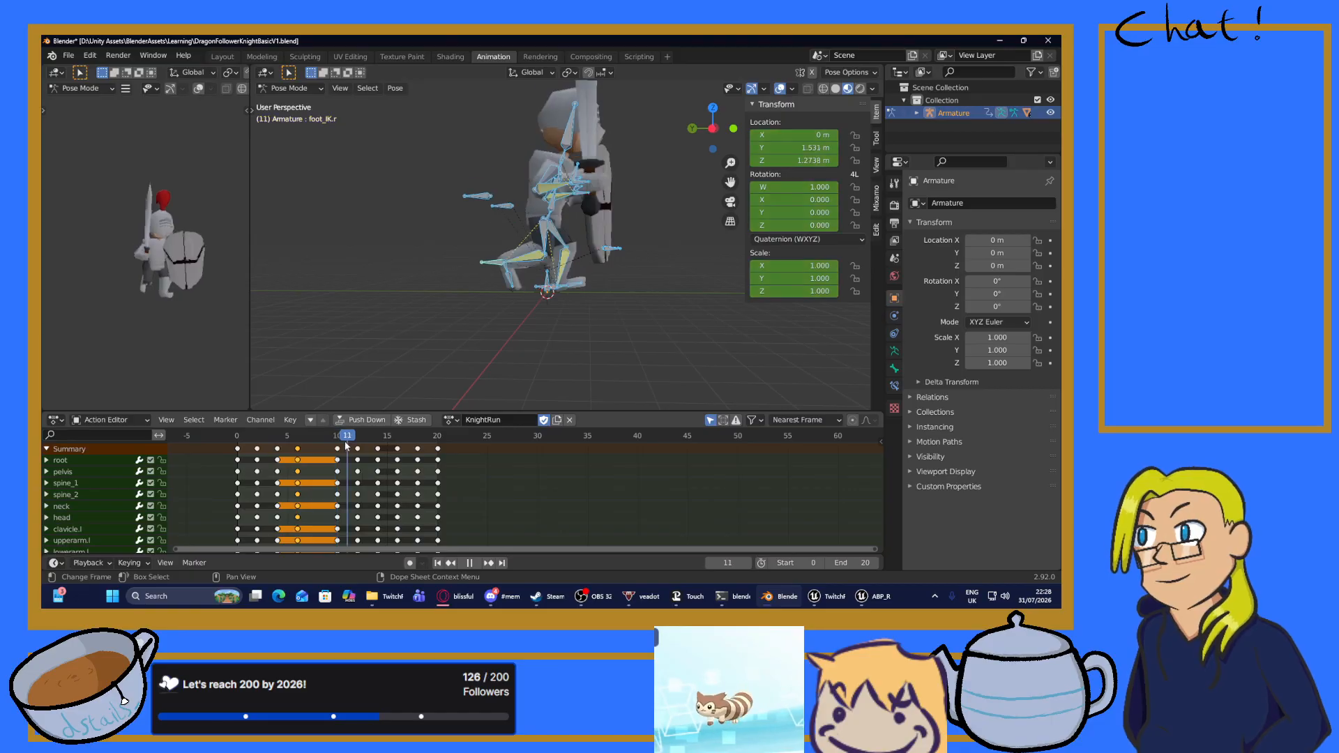
left_click_drag(348, 446, 398, 459)
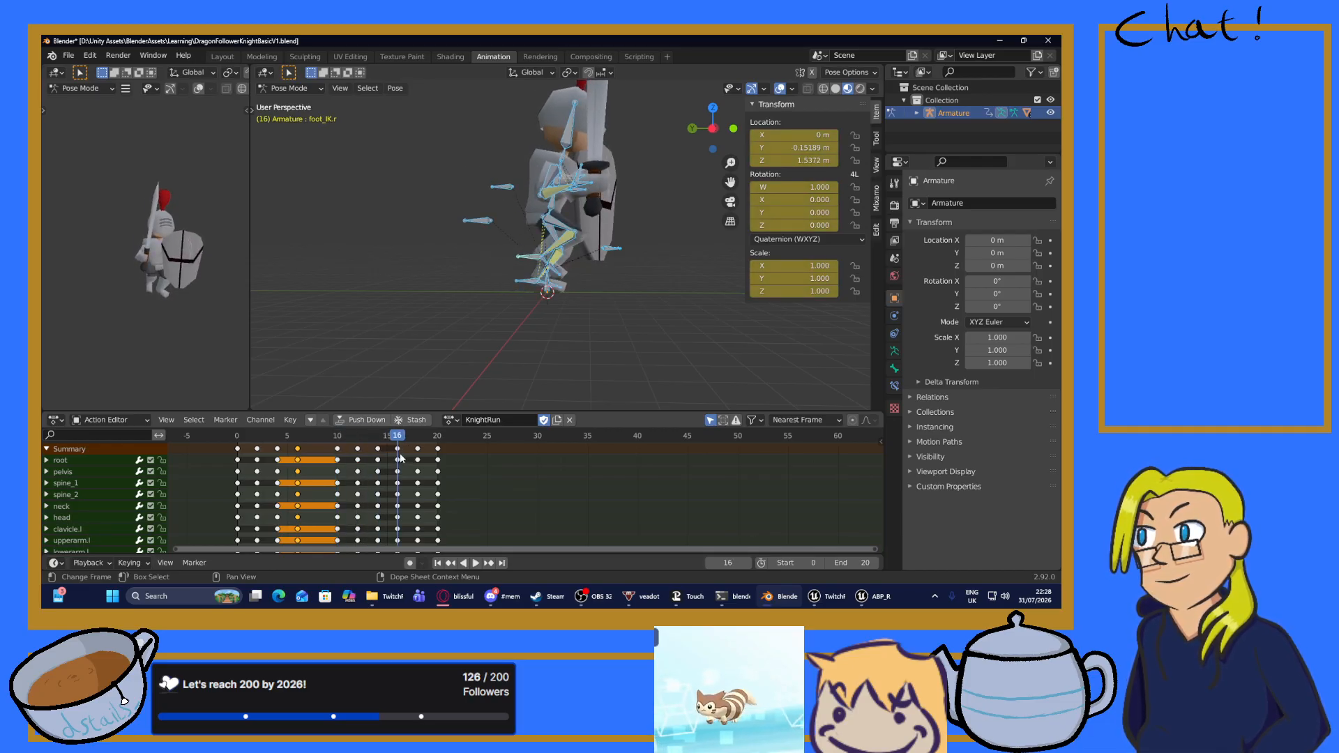
key("space")
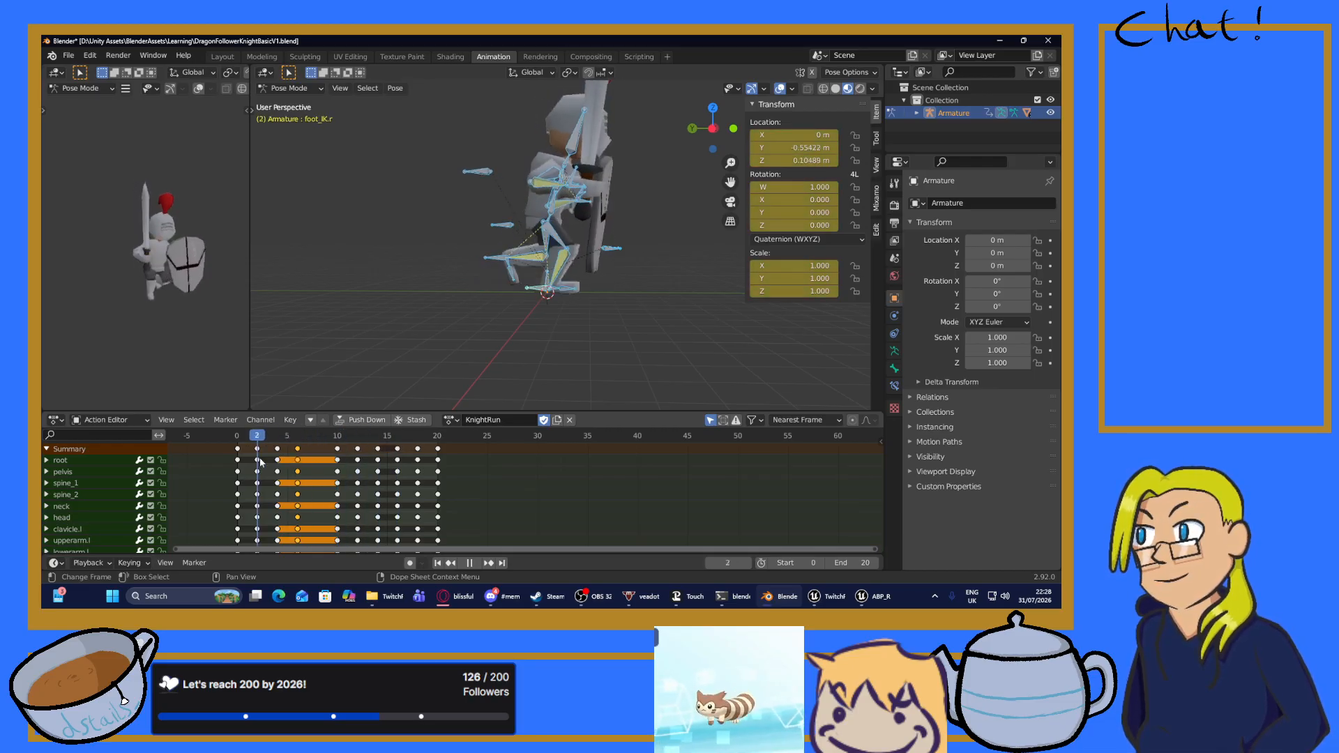
left_click_drag(323, 468, 443, 449)
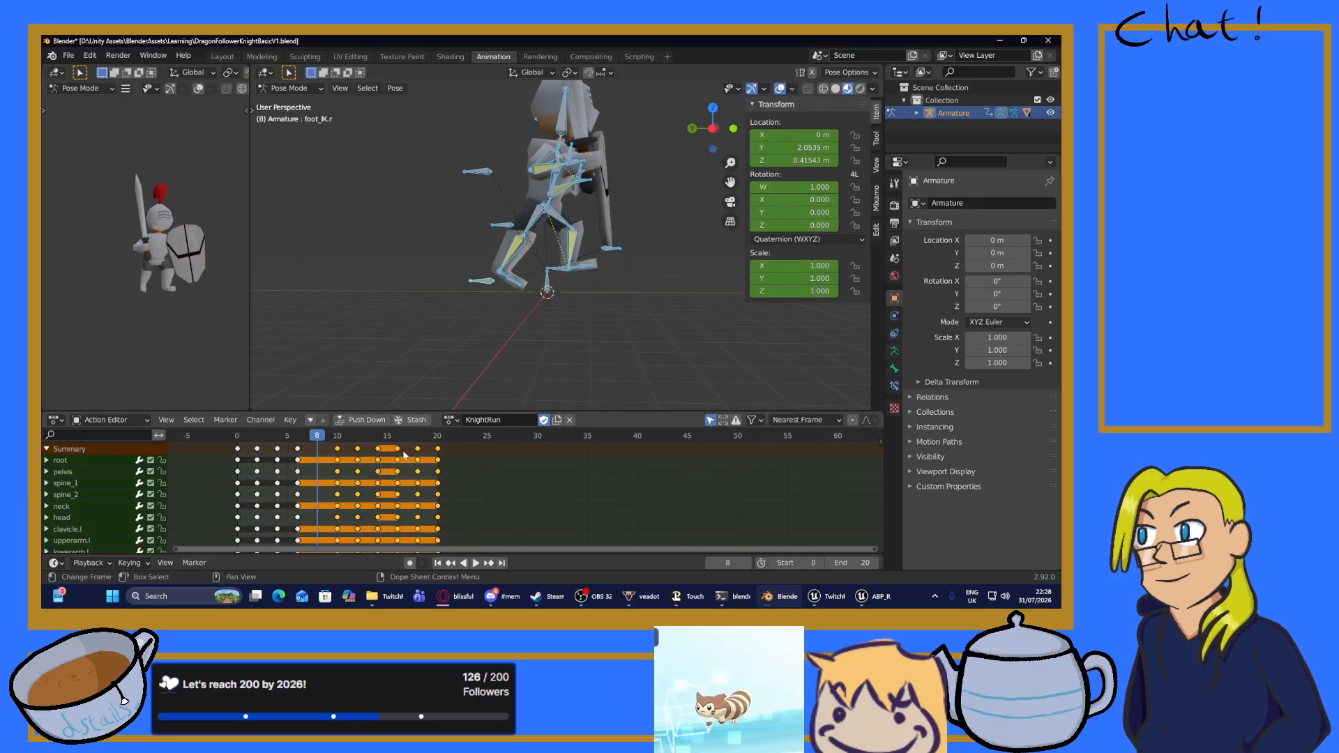
key("g")
left_click(316, 450)
Set the animation's end frame to 18.
key("space")
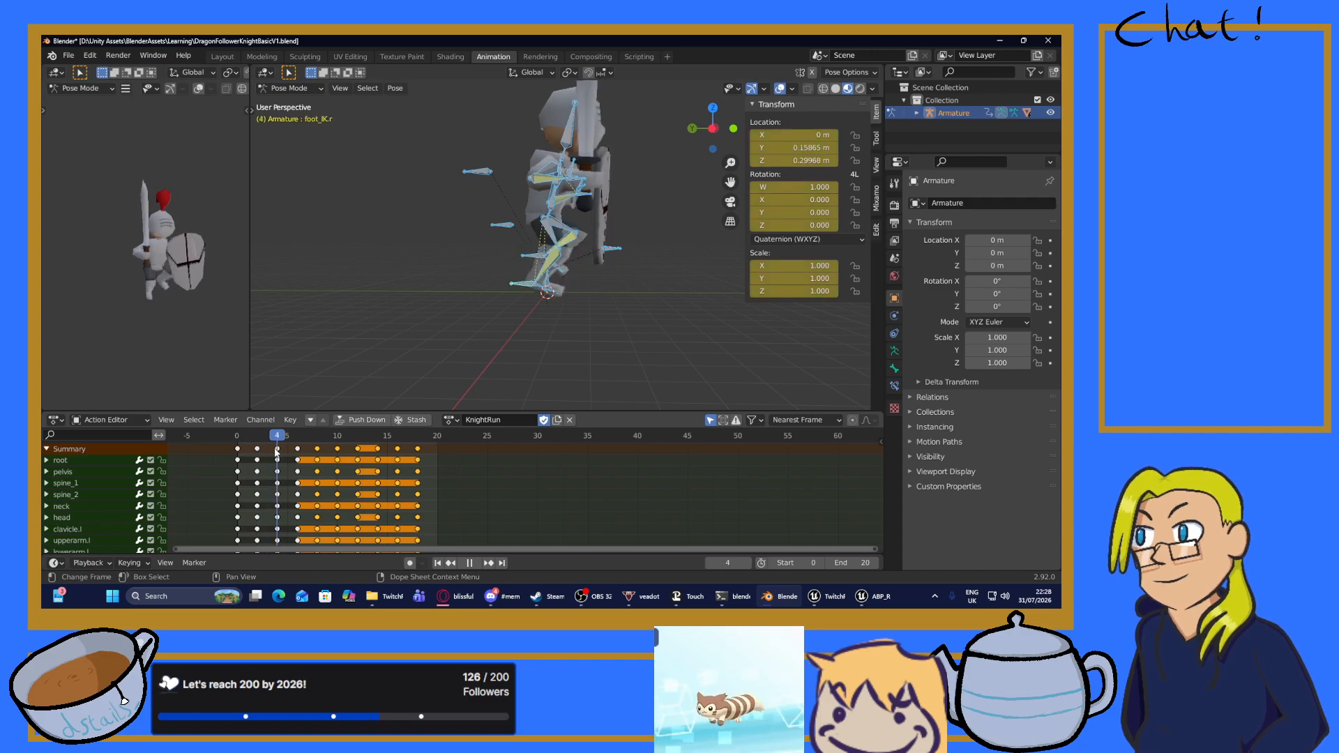
left_click_drag(298, 457, 336, 497)
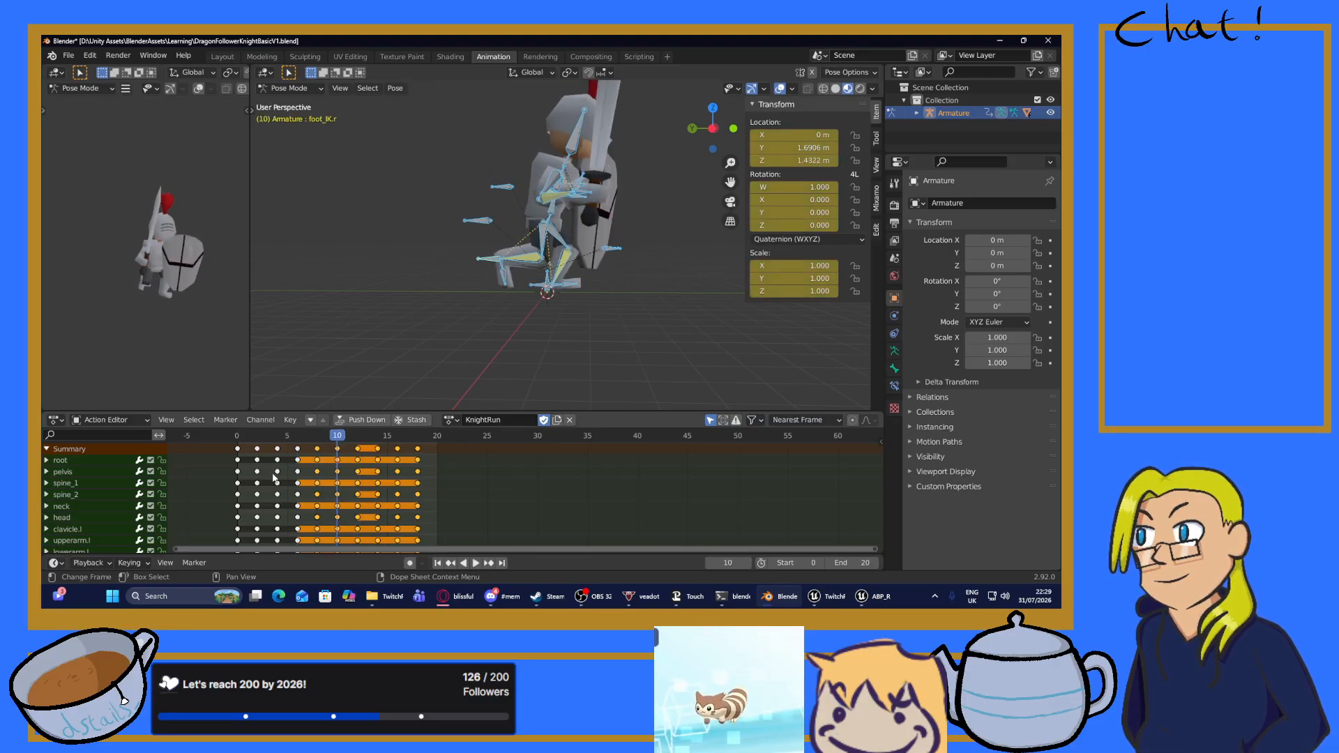
key("space")
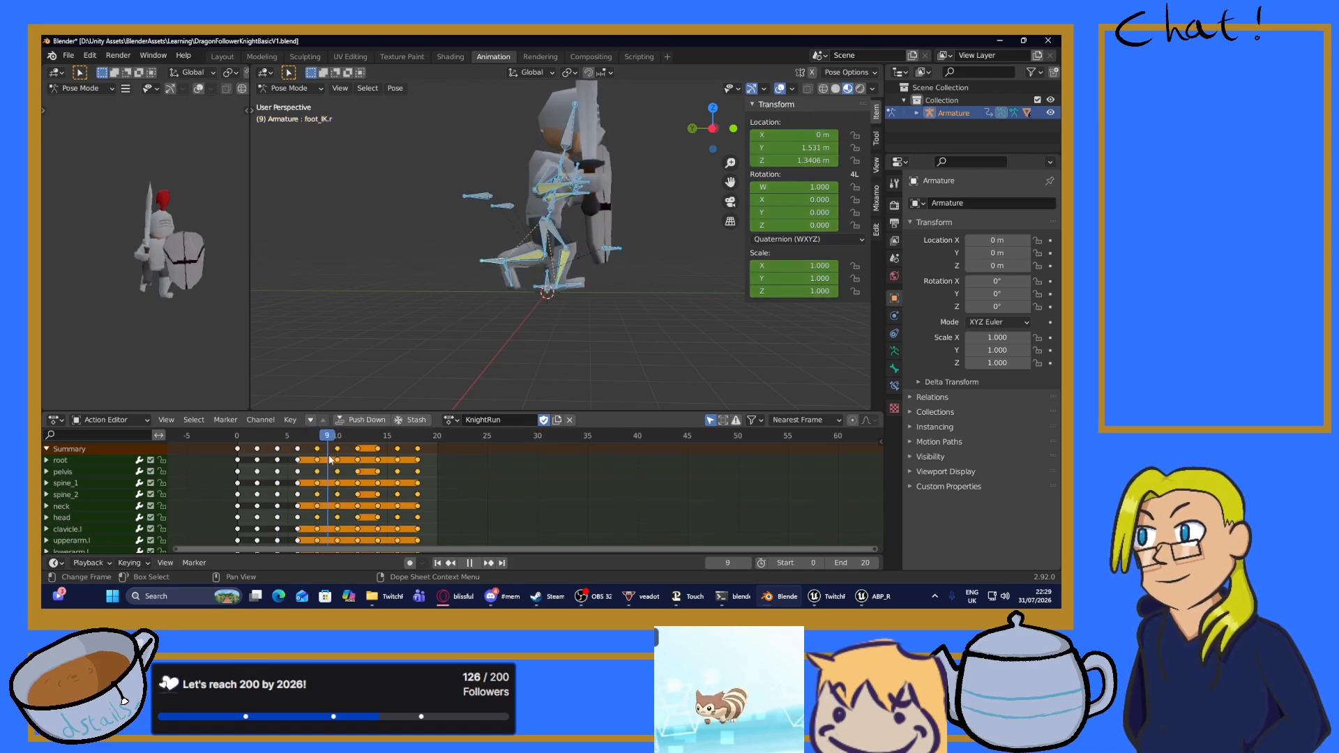
left_click_drag(391, 465, 409, 490)
key("space")
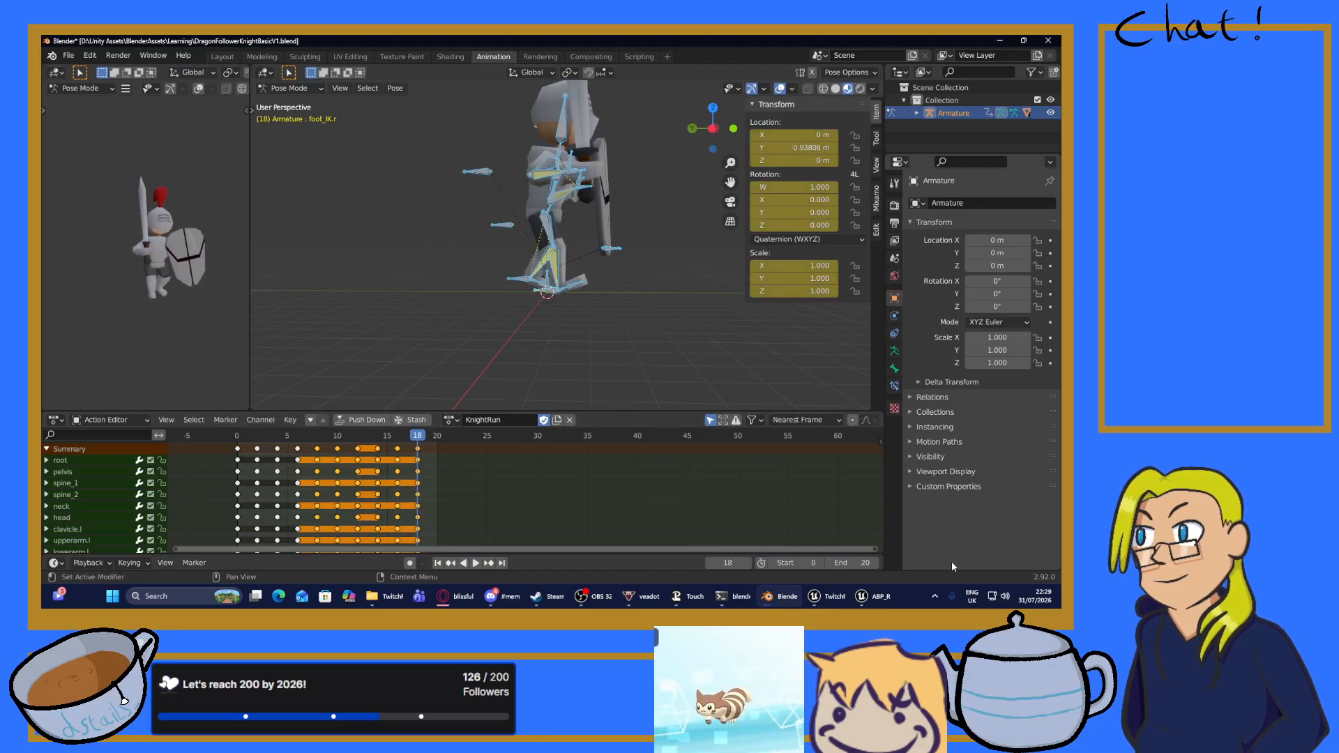
left_click(867, 565)
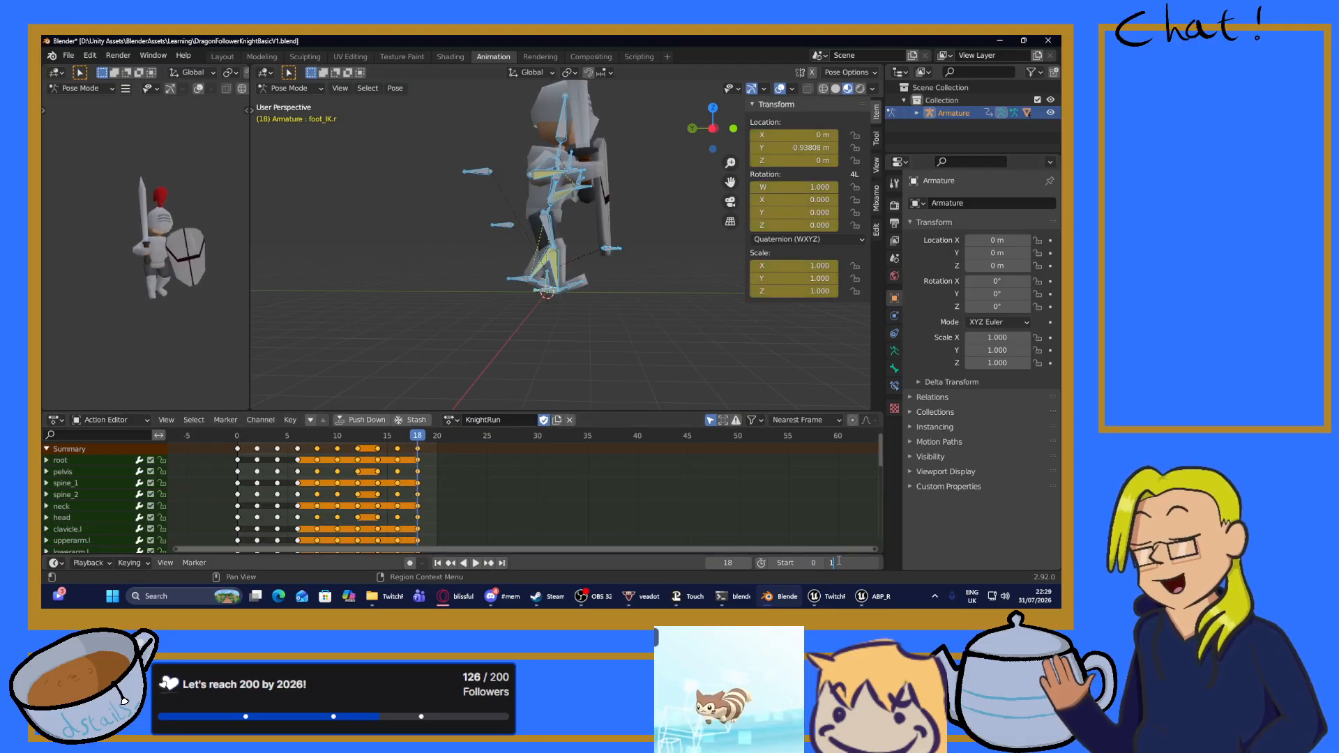
type("18")
key("Return")
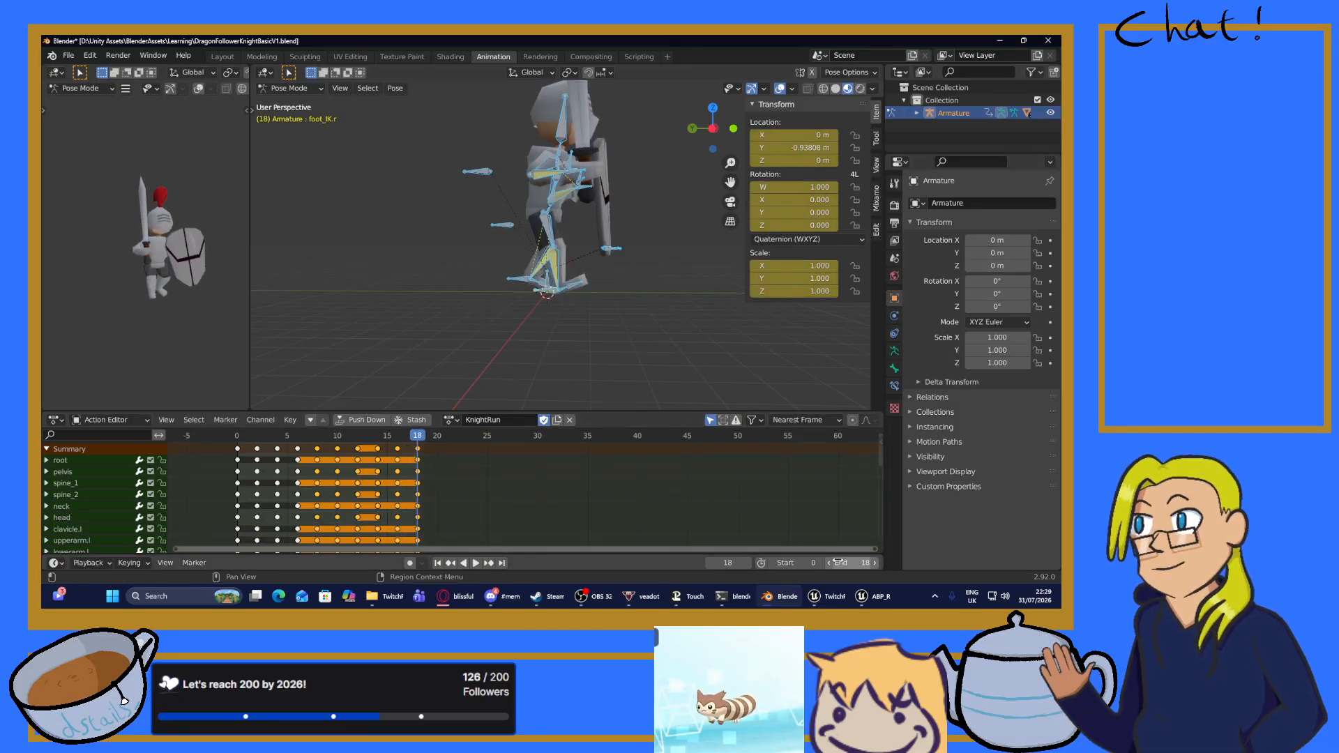
Delete all bones' keyframes at frame 14 of the run cycle.
left_click(475, 563)
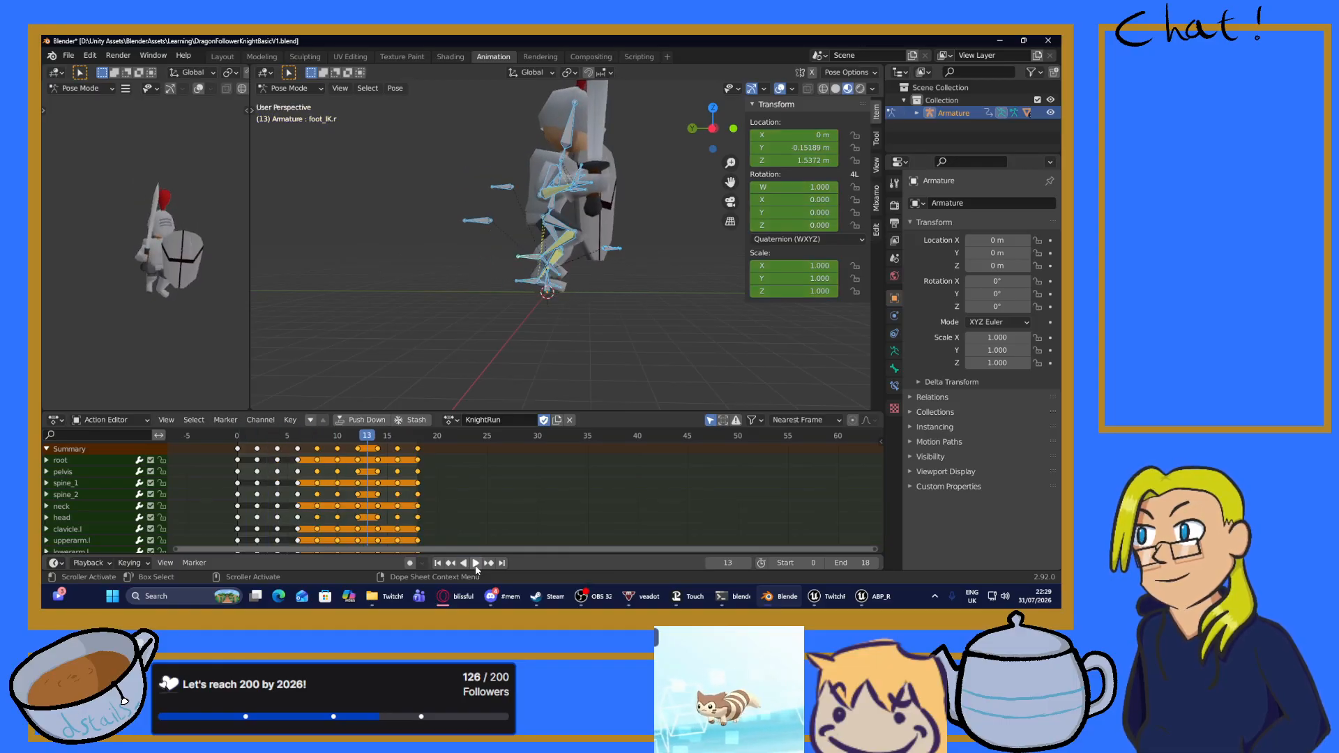
left_click(475, 563)
key("space")
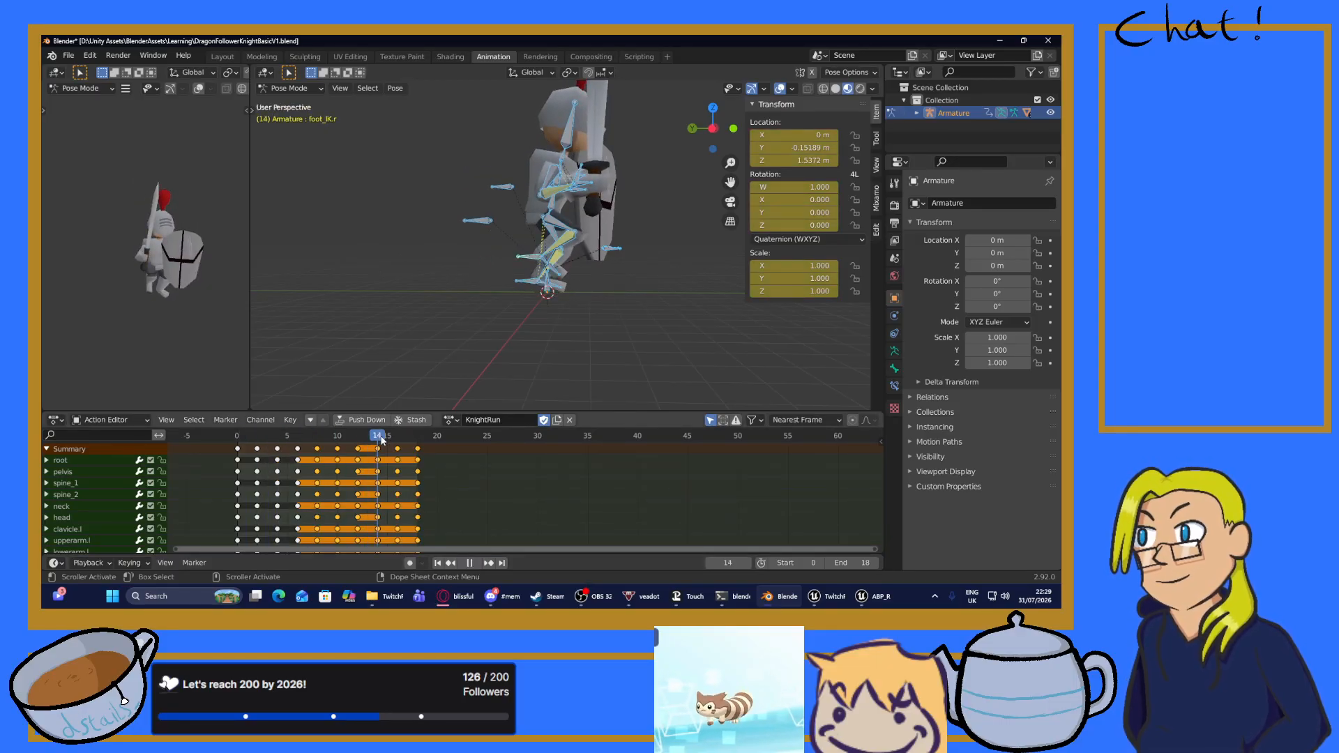
mouse_move(381, 440)
left_mouse_down()
mouse_move(403, 437)
mouse_move(358, 440)
mouse_move(375, 439)
left_mouse_up()
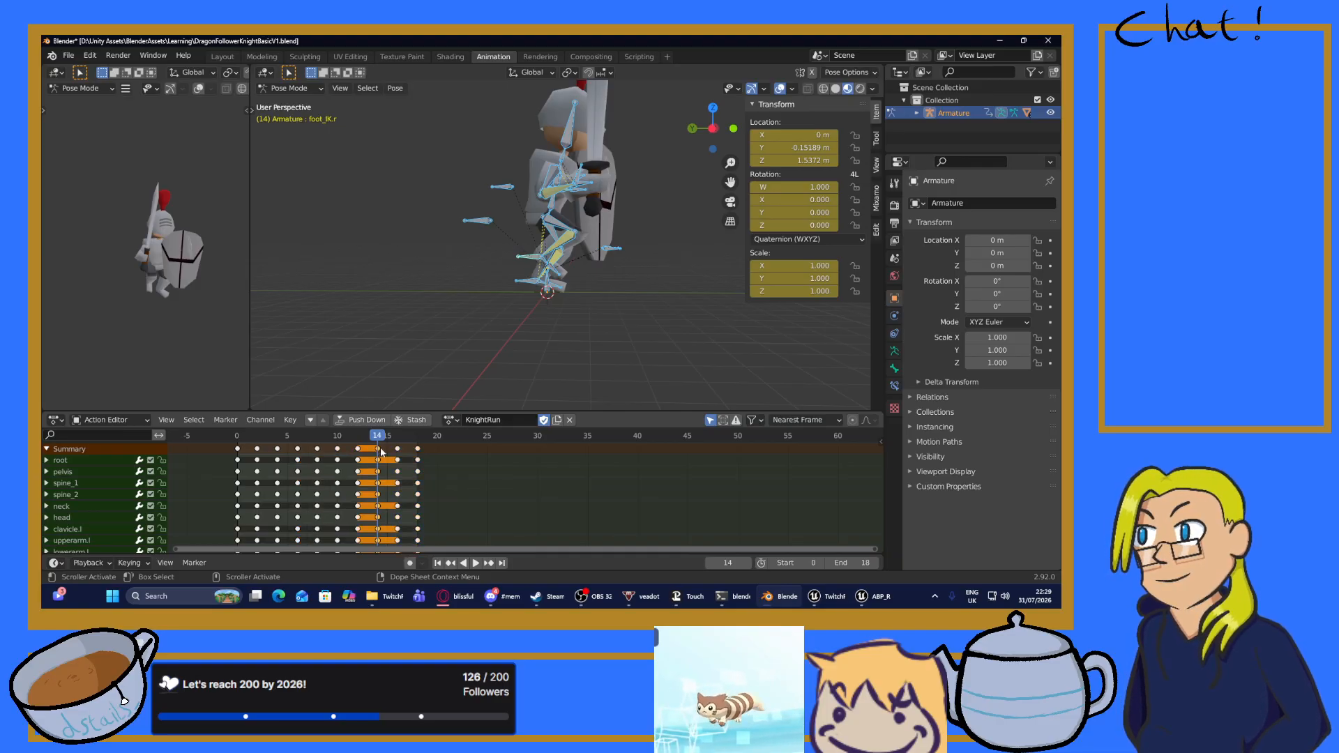
right_click(378, 451)
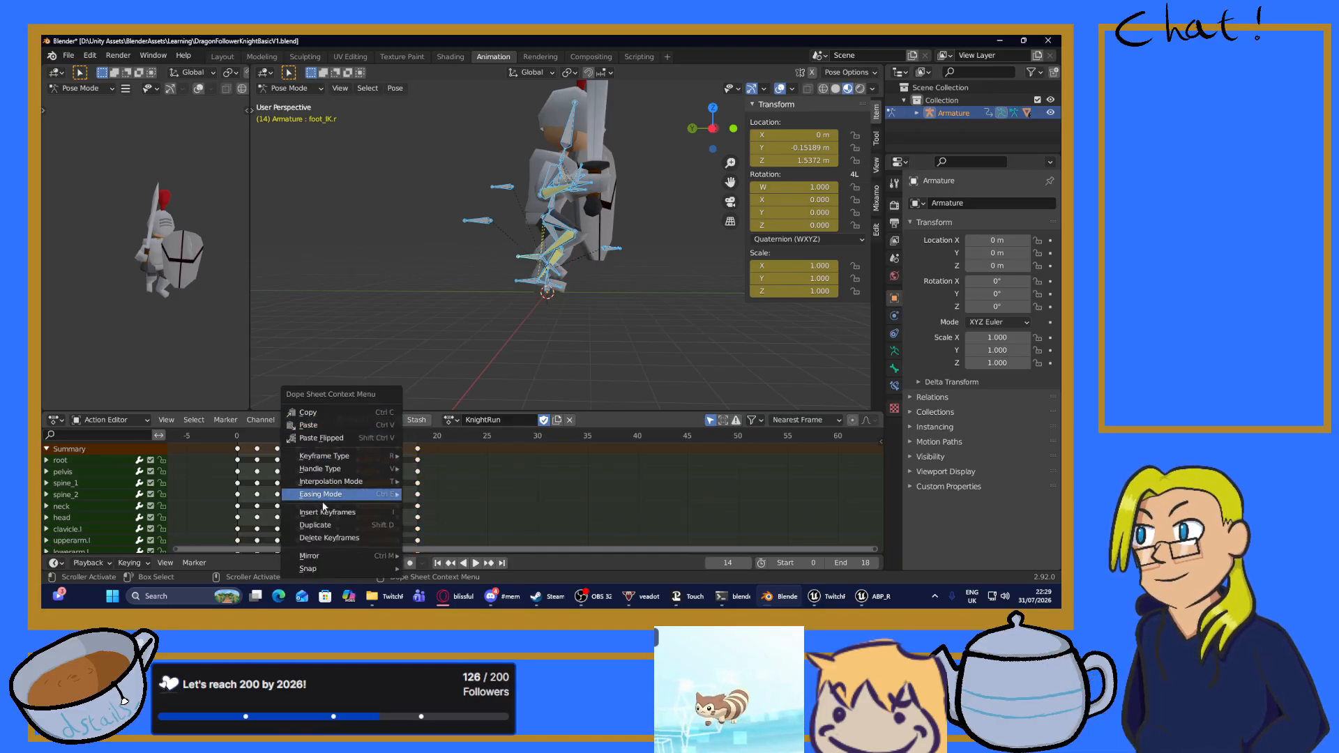
left_click(310, 538)
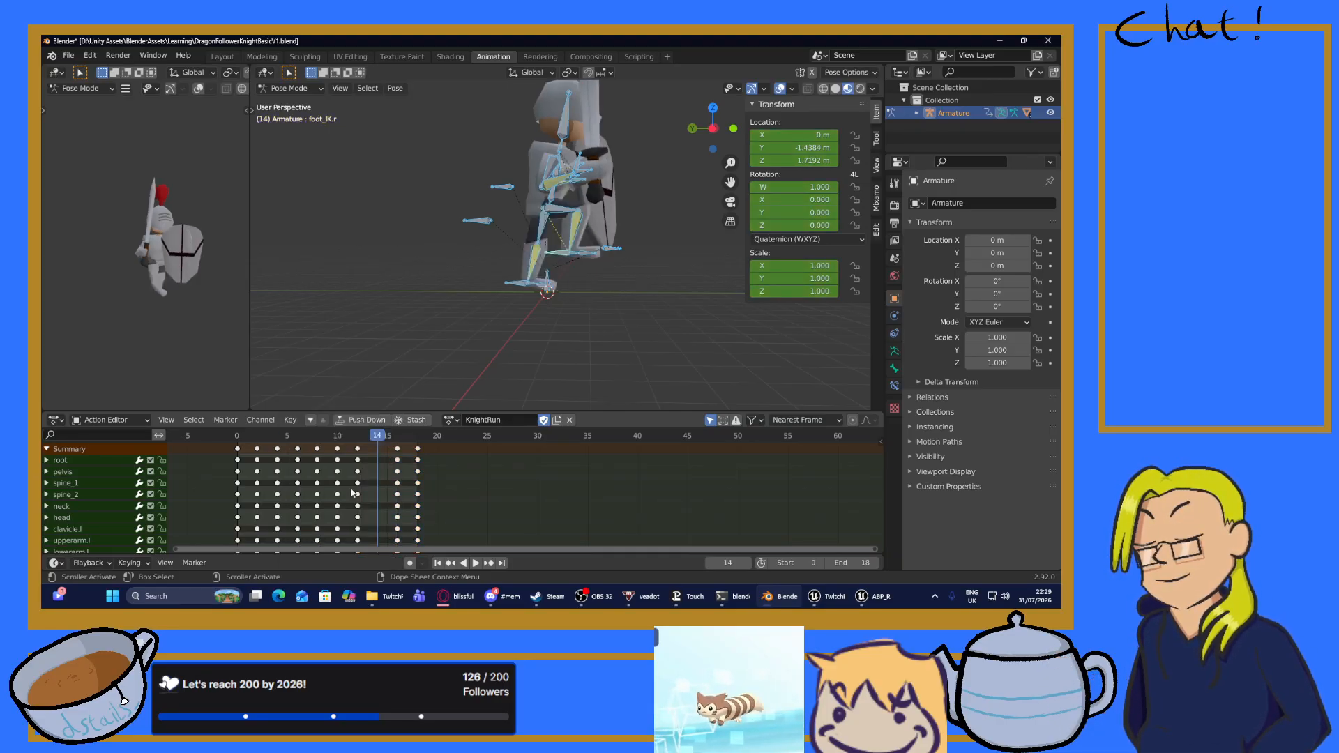
Shift the keyframes at frames 16 and 18 two frames earlier and set the animation's end frame to 16.
left_click_drag(388, 447, 433, 514)
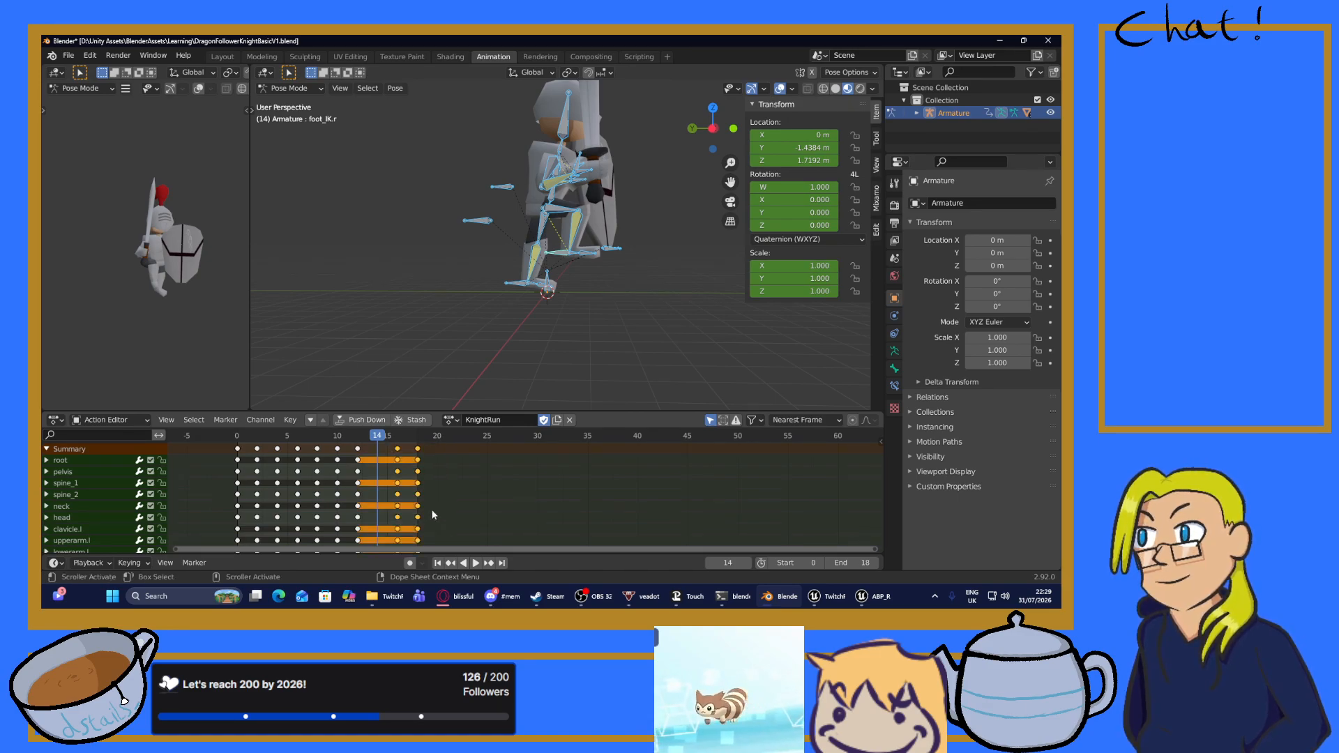
left_click_drag(399, 456, 377, 456)
left_click(417, 454)
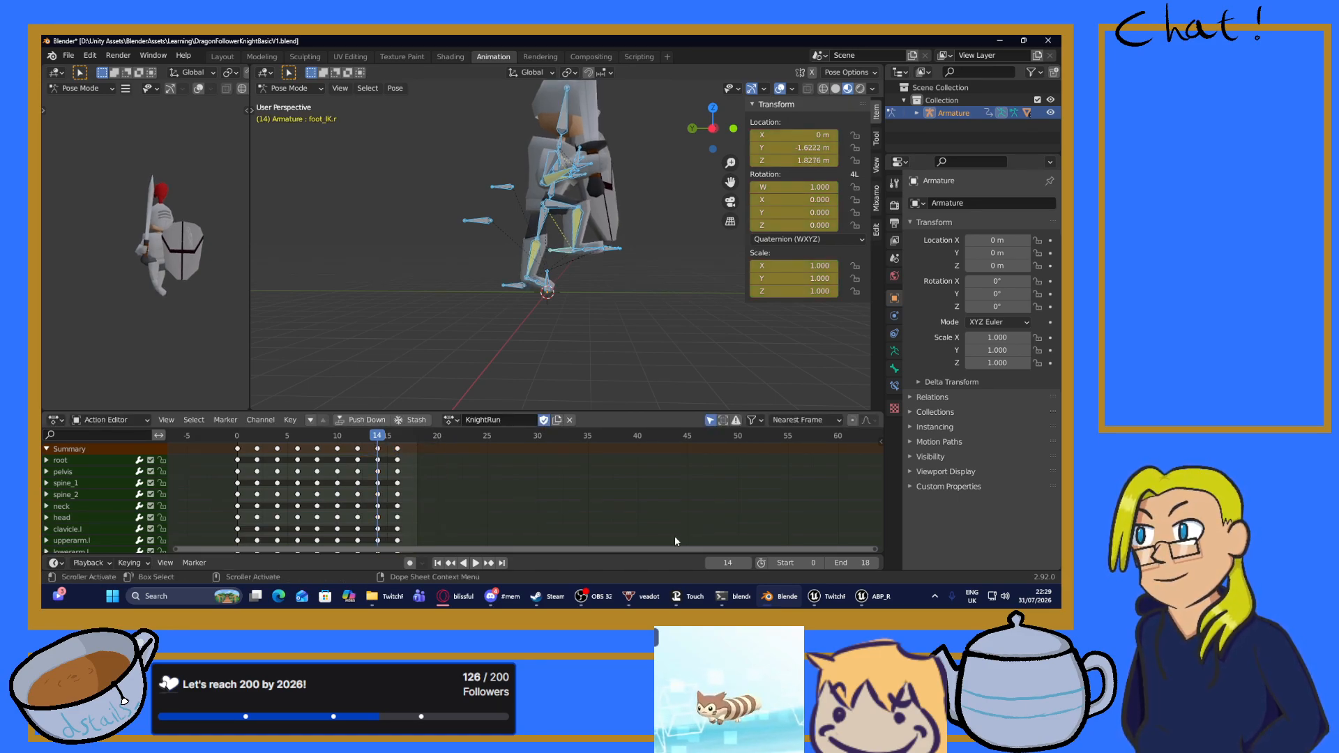
left_click(829, 563)
left_click(829, 563)
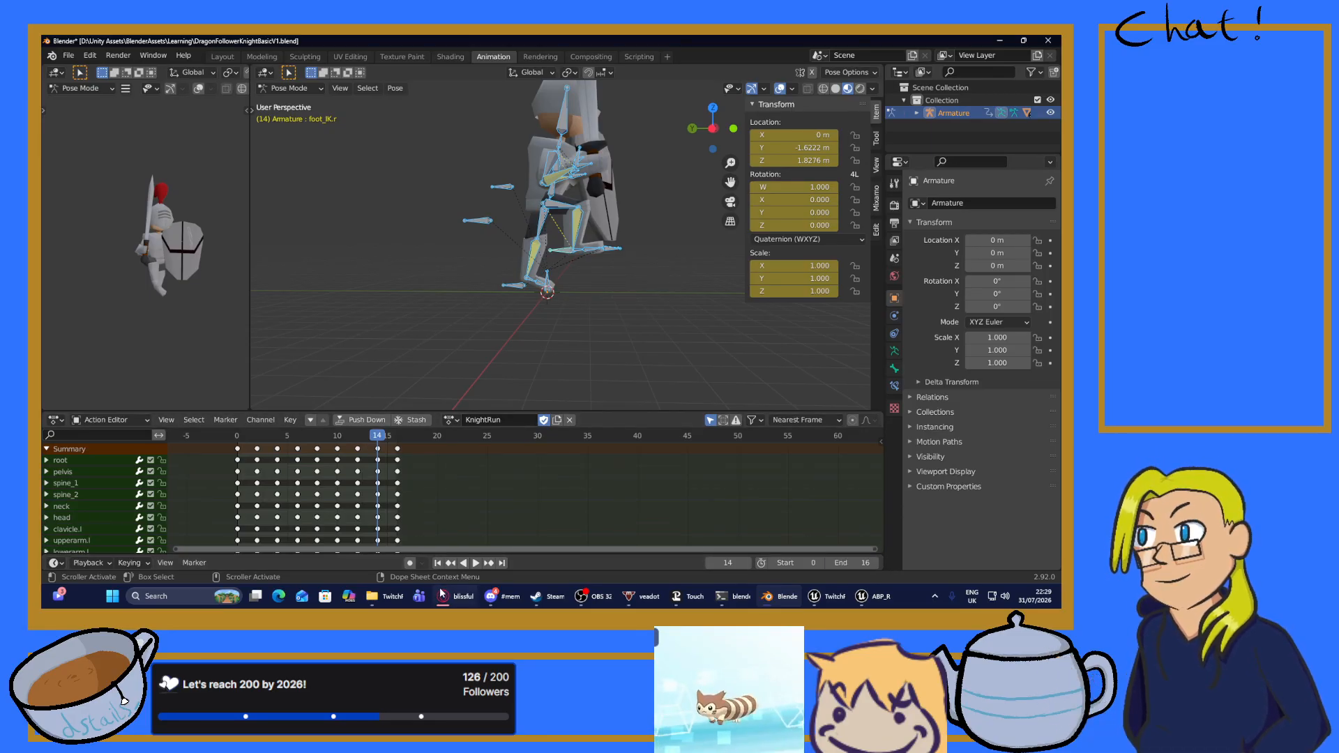
Play back the 16-frame run cycle to check its timing and save the file.
left_click(475, 563)
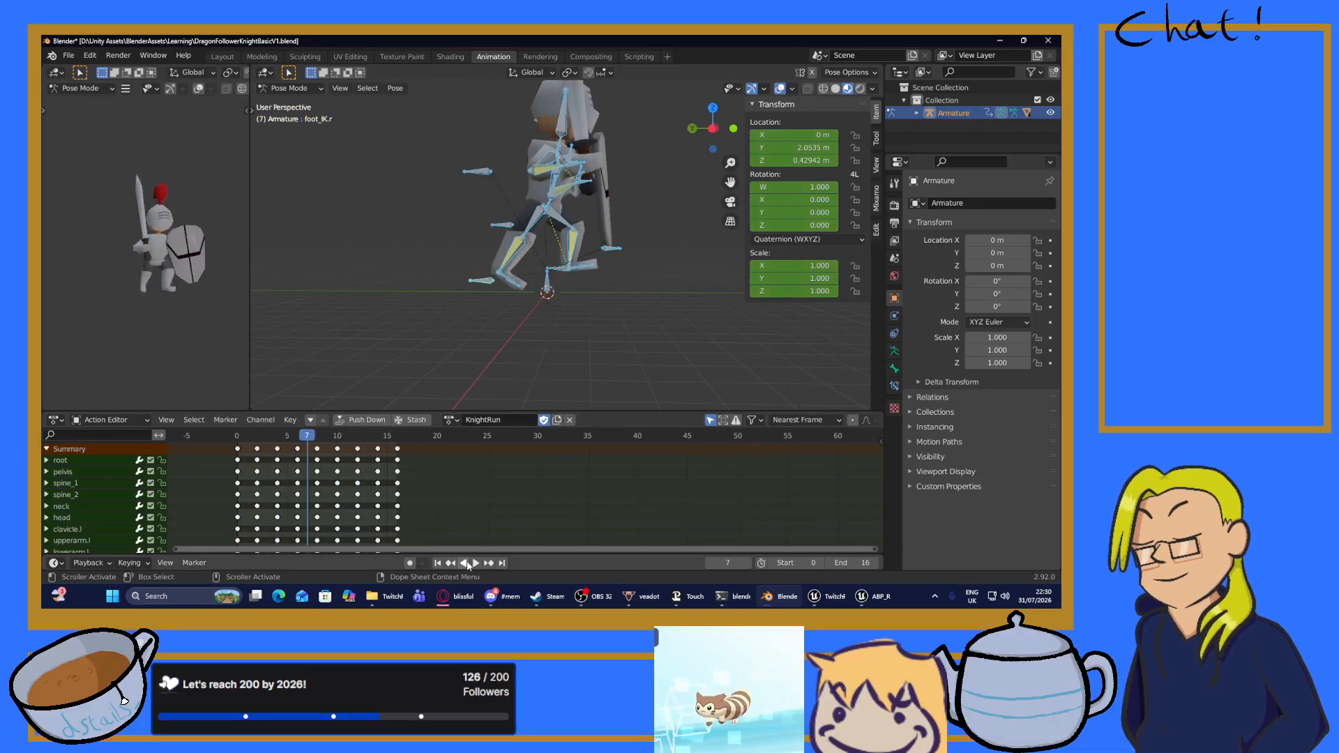
left_click(470, 564)
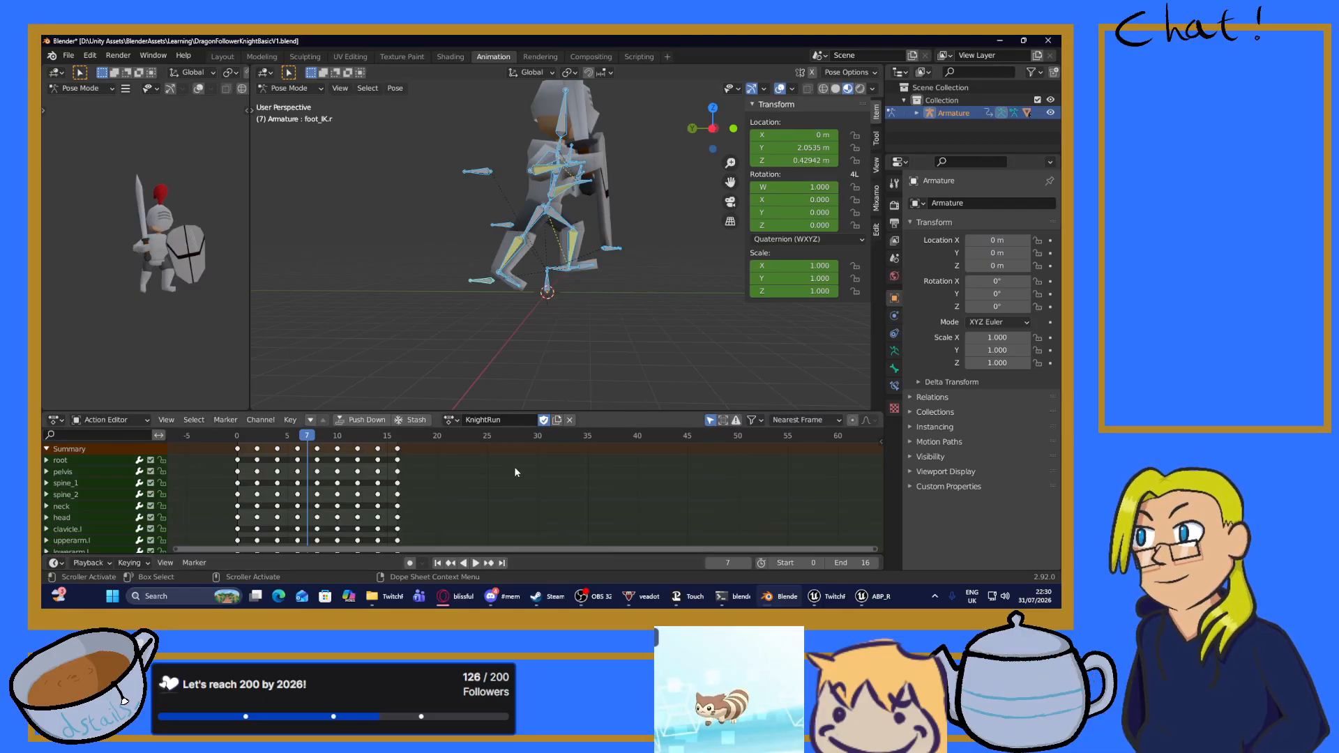
key("ctrl+s")
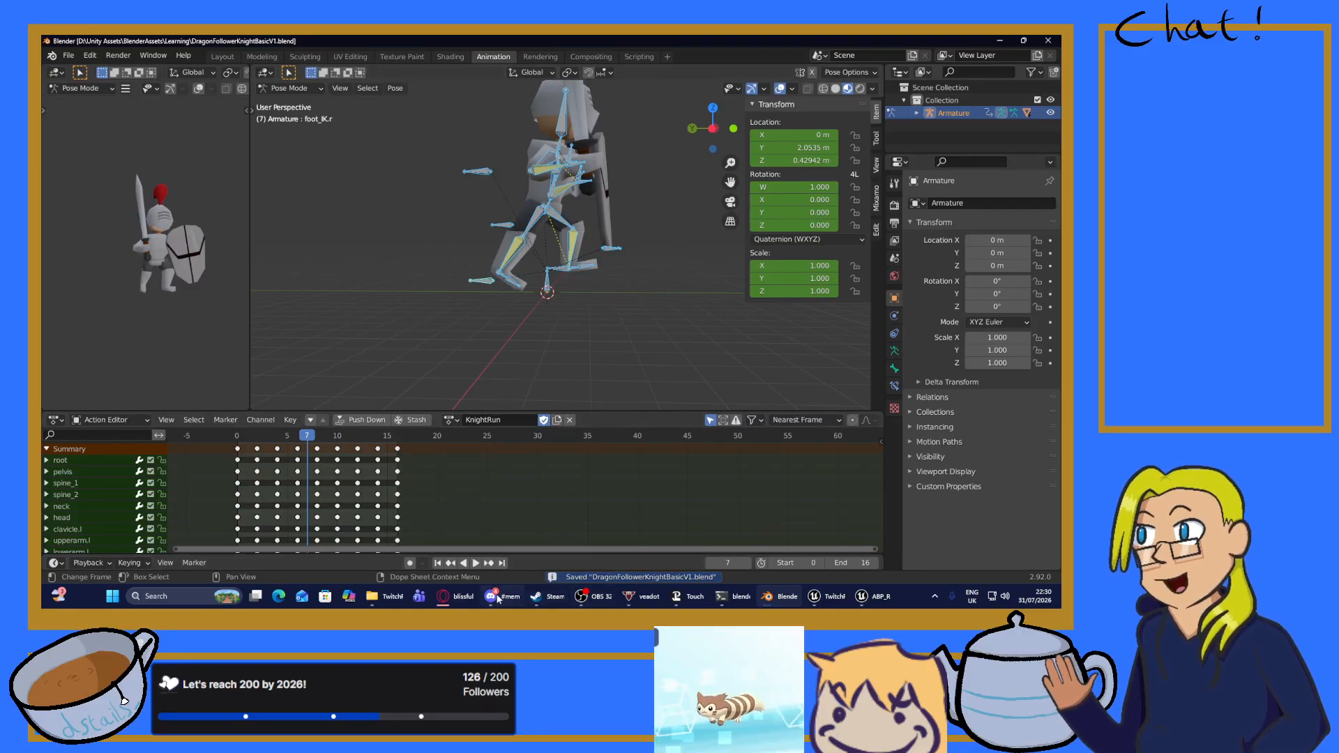
left_click(499, 597)
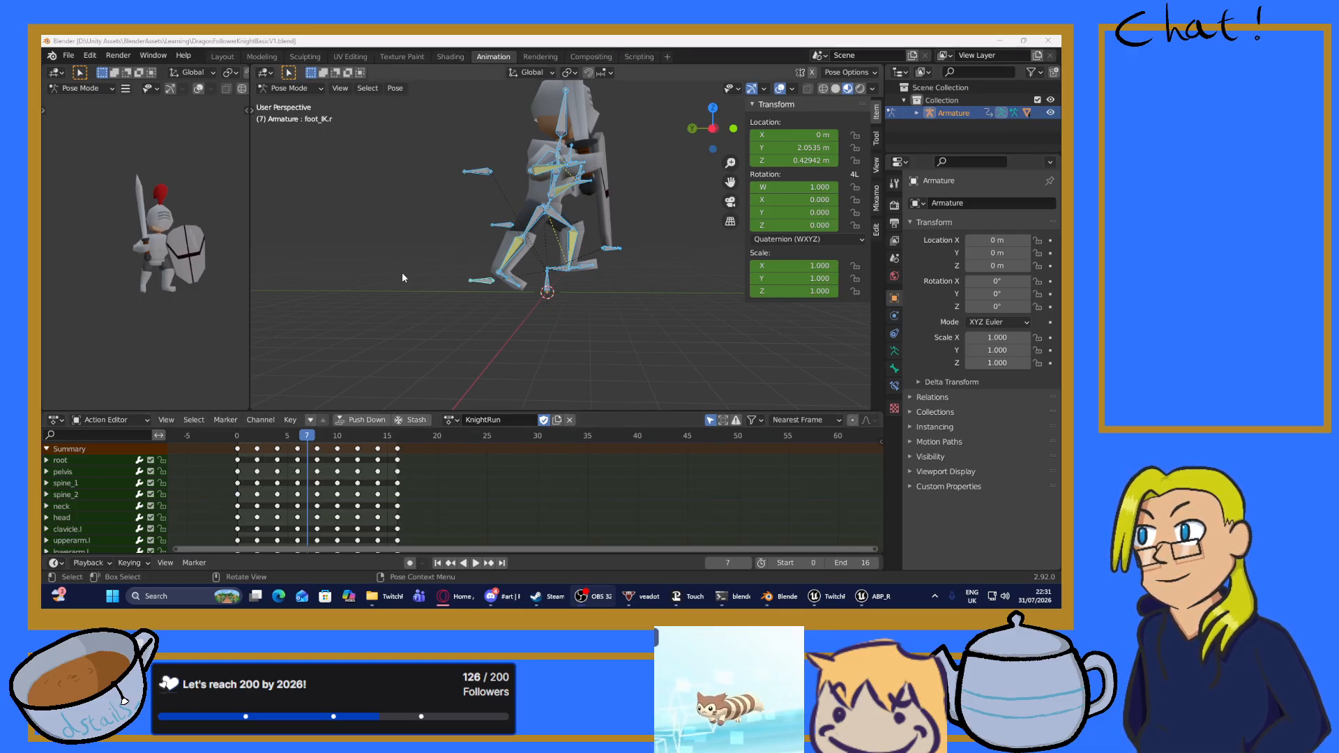
Lower the pelvis bone about 0.5 m along global Z in the frame 2 pose.
left_click(236, 436)
key("space")
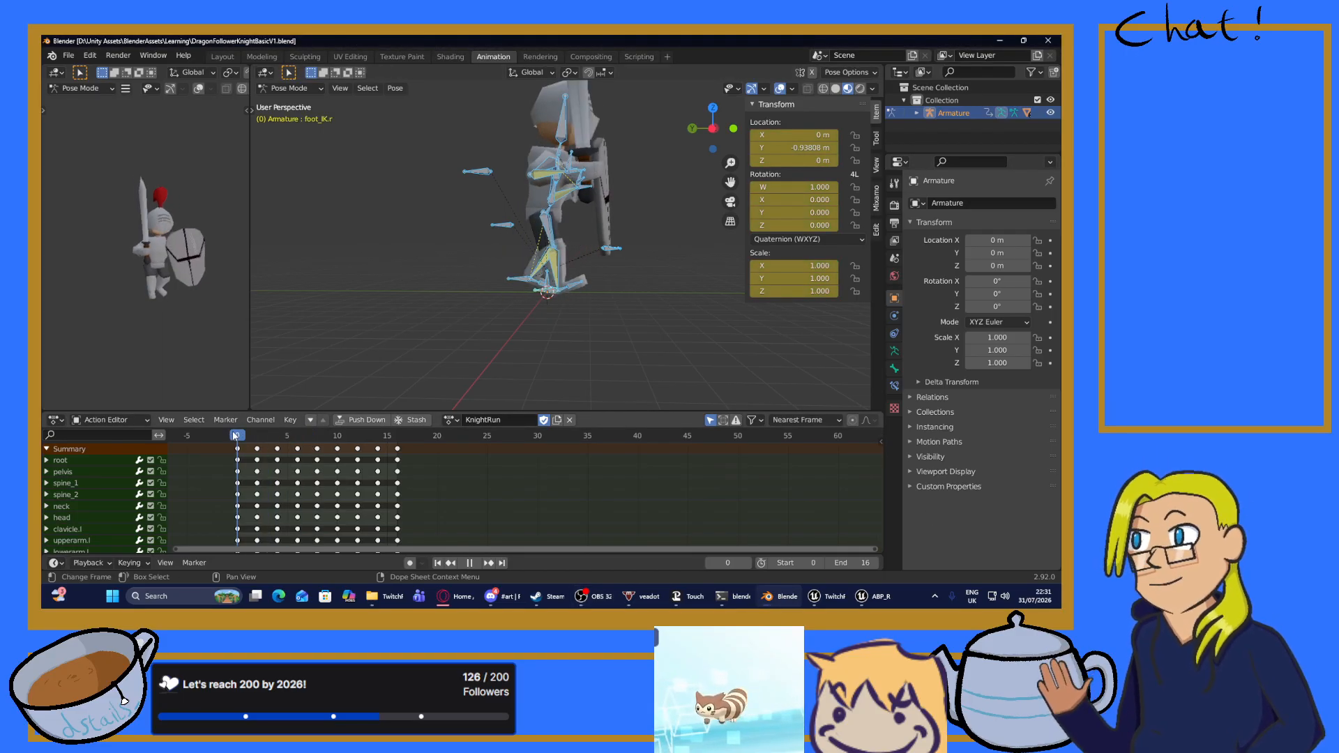
left_click_drag(234, 436, 260, 441)
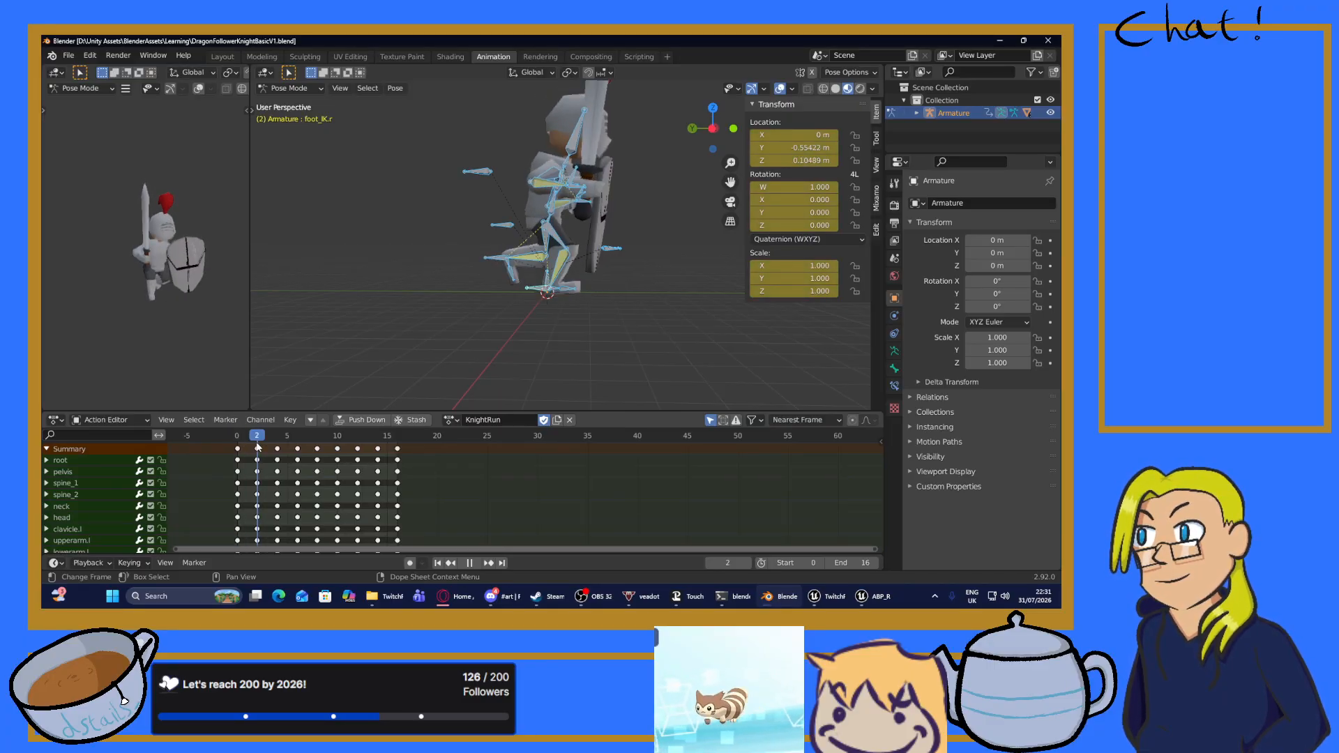
key("space")
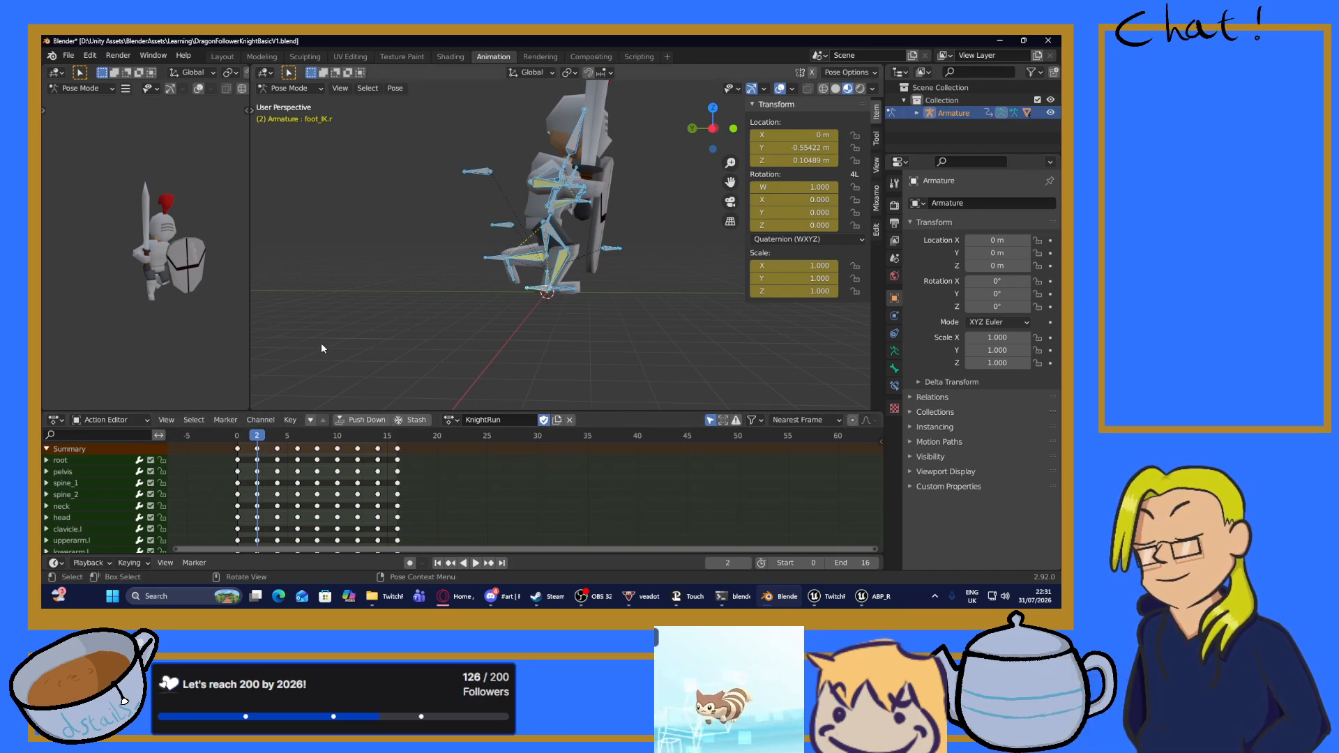
mouse_move(549, 217)
middle_mouse_down()
mouse_move(527, 217)
mouse_move(549, 217)
middle_mouse_up()
scroll(531, 207, "up", 3)
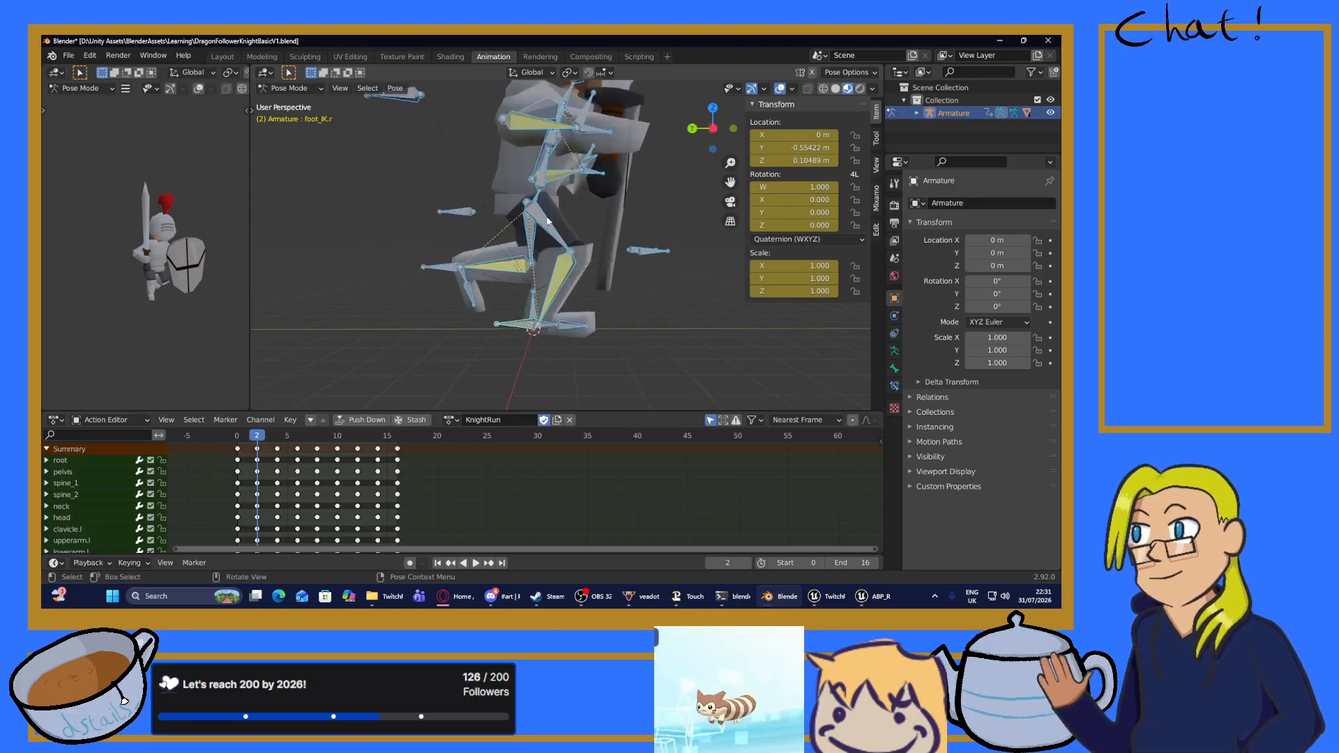
left_click(534, 199)
key("g")
key("z")
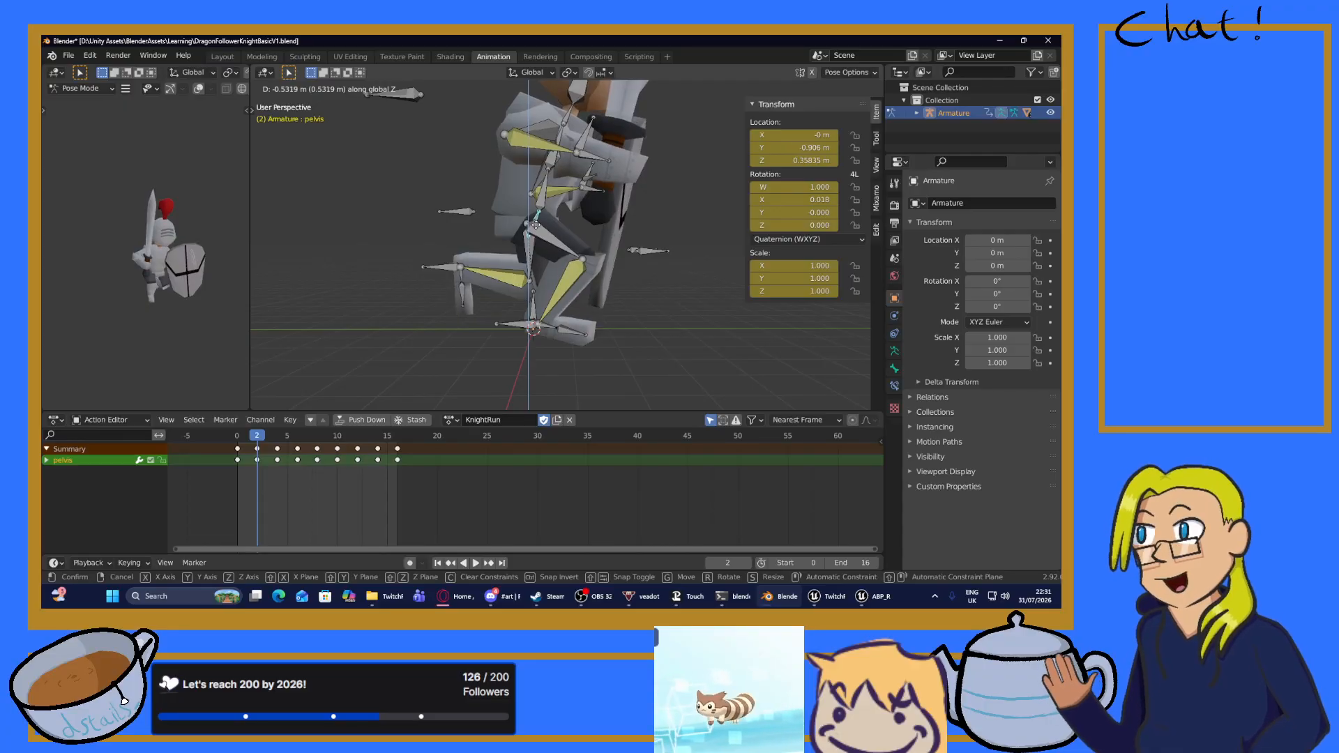
left_click(536, 226)
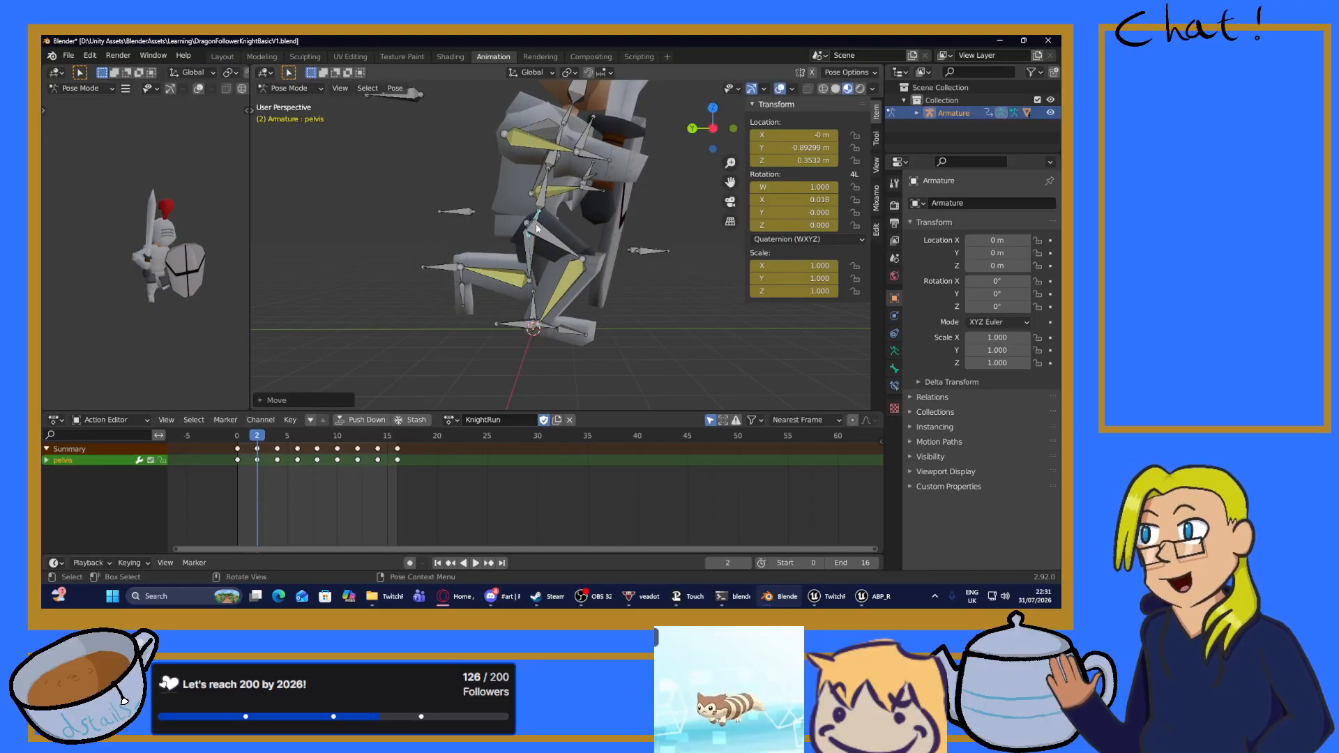
Rotate the right foot bone at frame 2 so the planted foot lies flat on the ground.
left_click(549, 332)
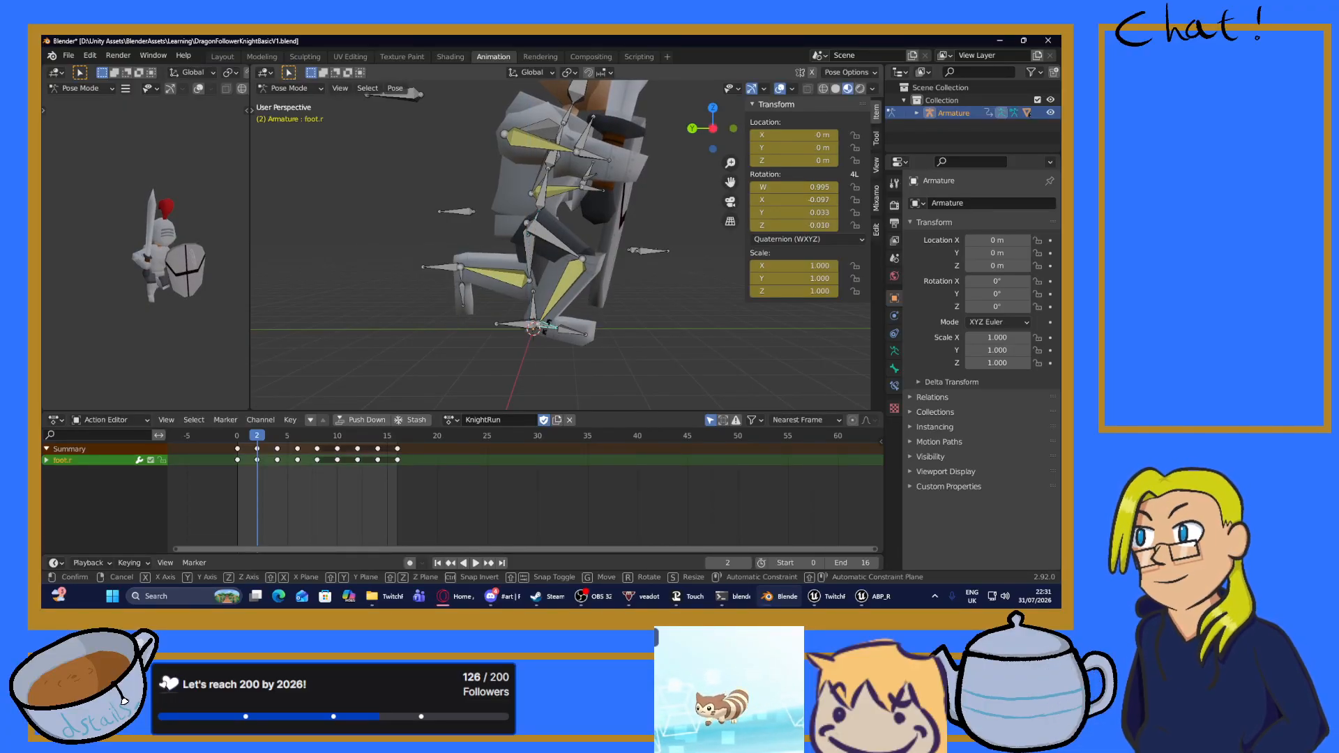
key("r")
left_click(564, 336)
middle_click_drag(565, 336, 547, 360)
left_click(502, 359)
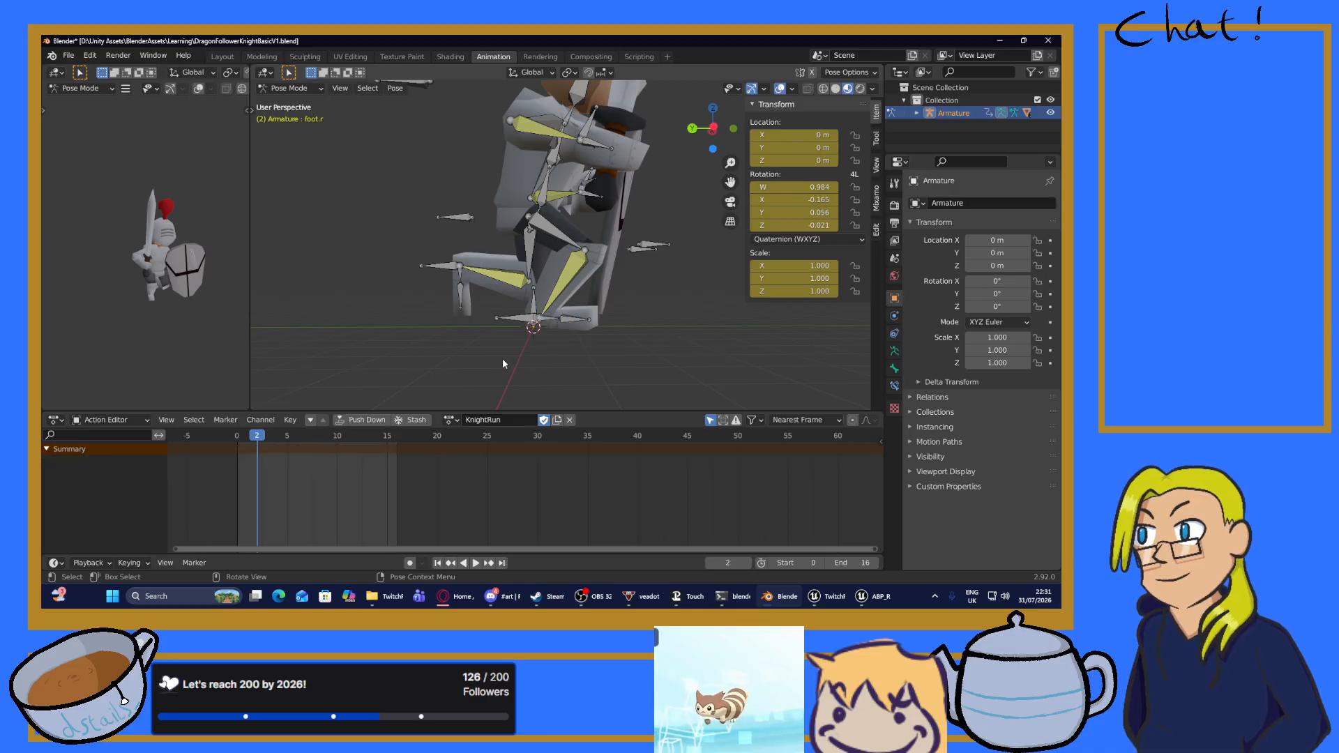
Insert Location, Rotation & Scale keyframes for all bones at frame 2.
scroll(503, 359, "down", 2)
key("a")
key("i")
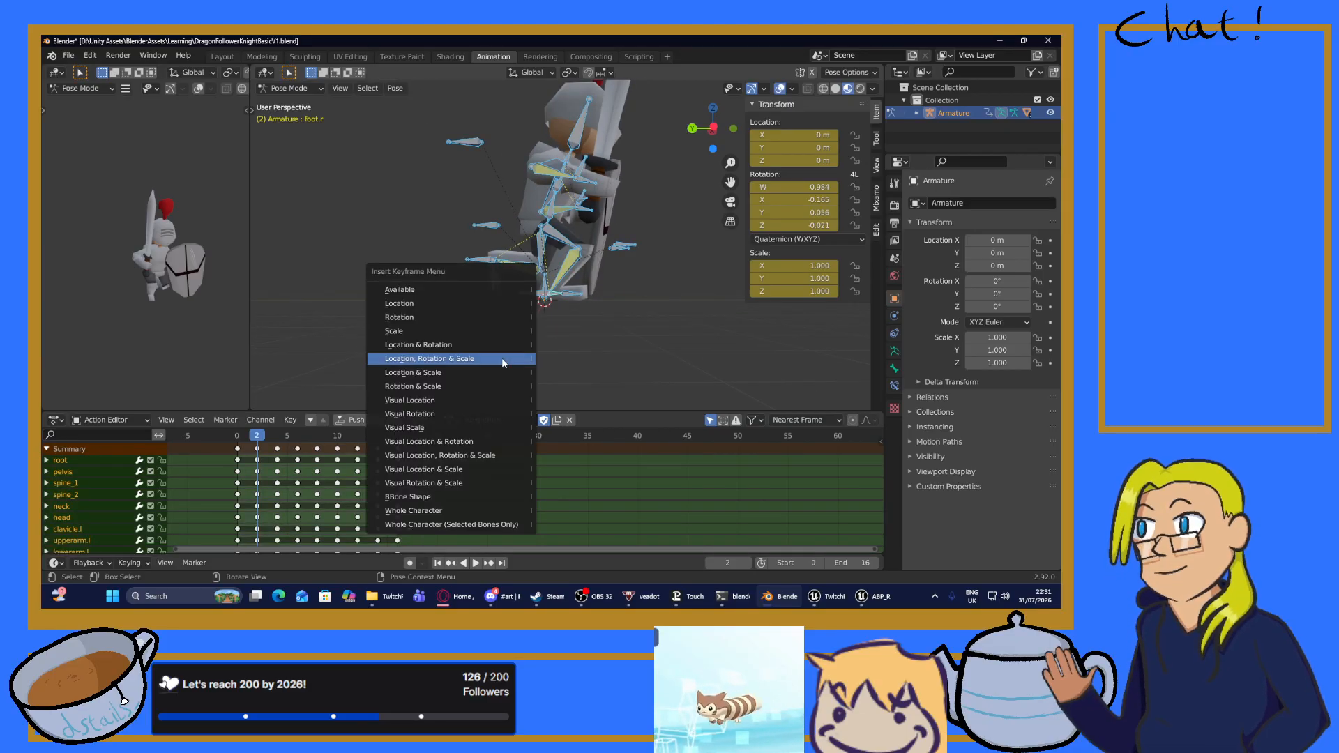
left_click(501, 359)
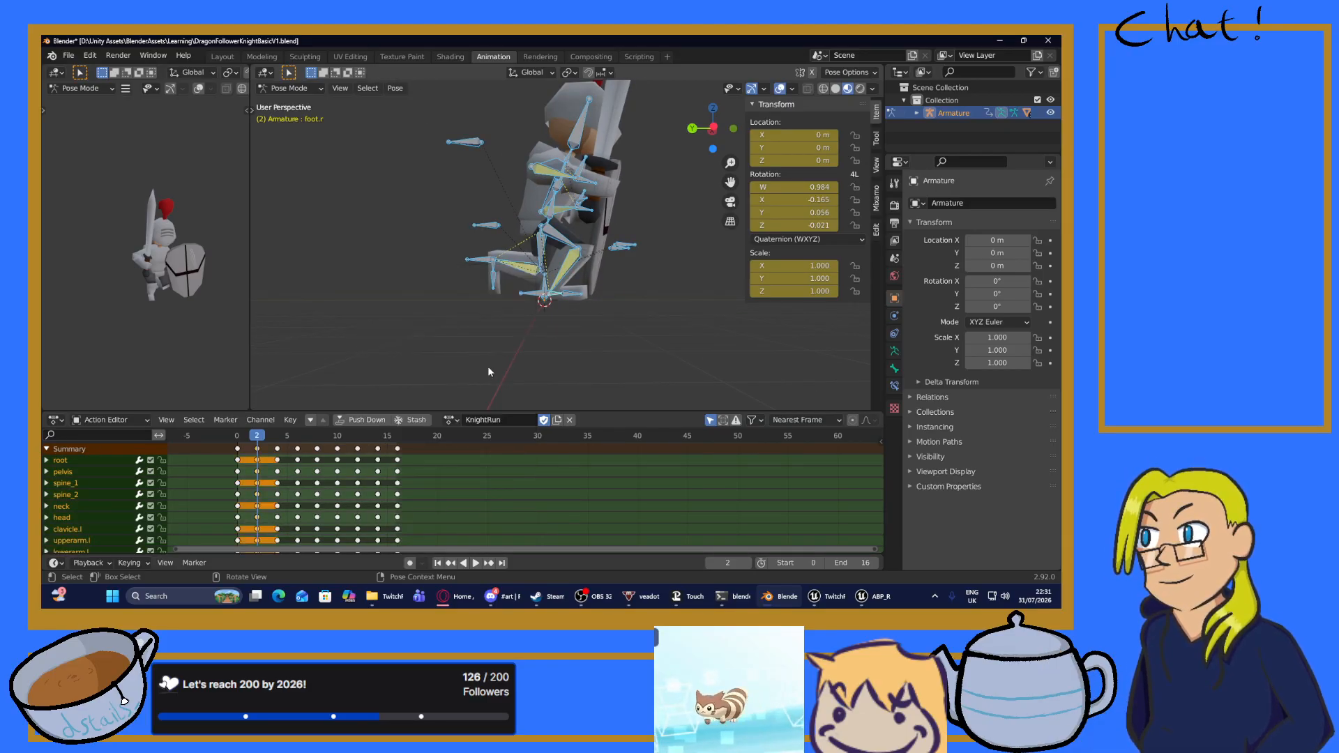
Copy all bones' frame 2 keyframes, paste them flipped at frame 10 and key the mirrored pose there.
right_click(257, 452)
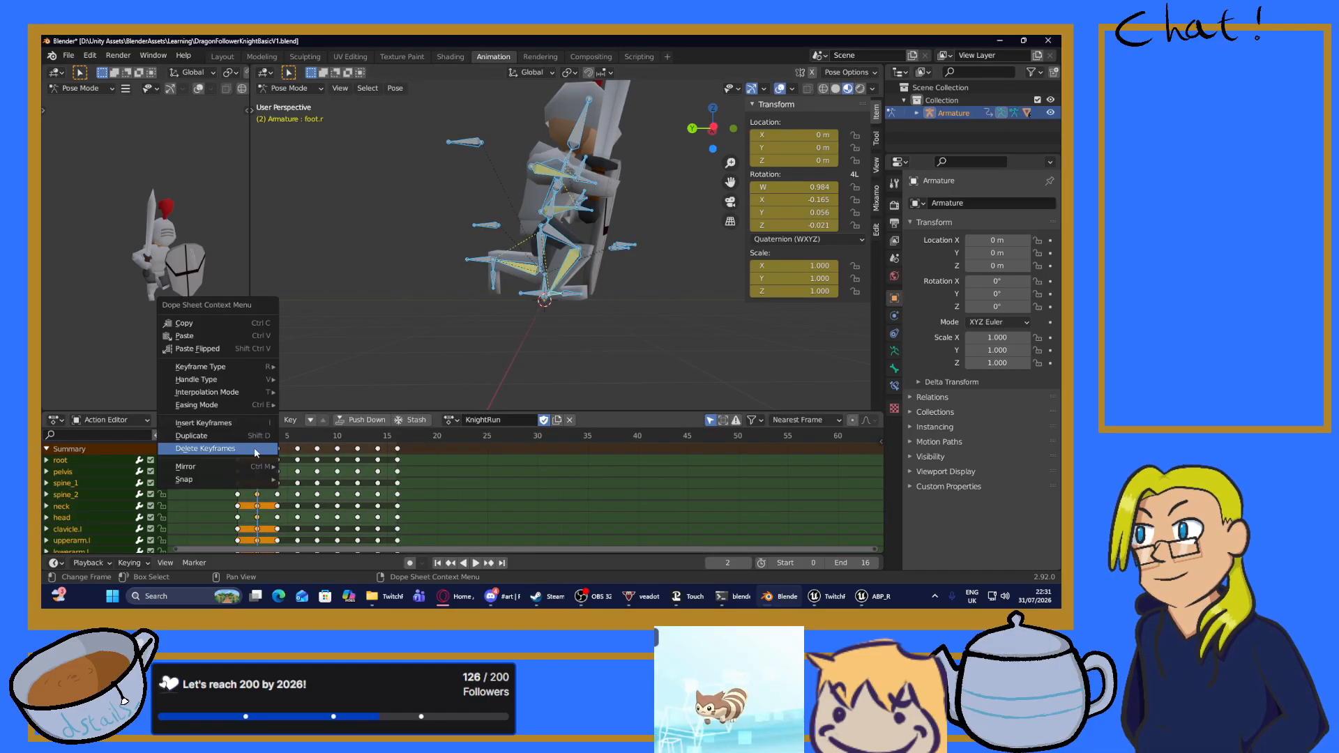
left_click(212, 326)
left_click_drag(259, 438, 336, 441)
left_click(338, 450)
right_click(340, 452)
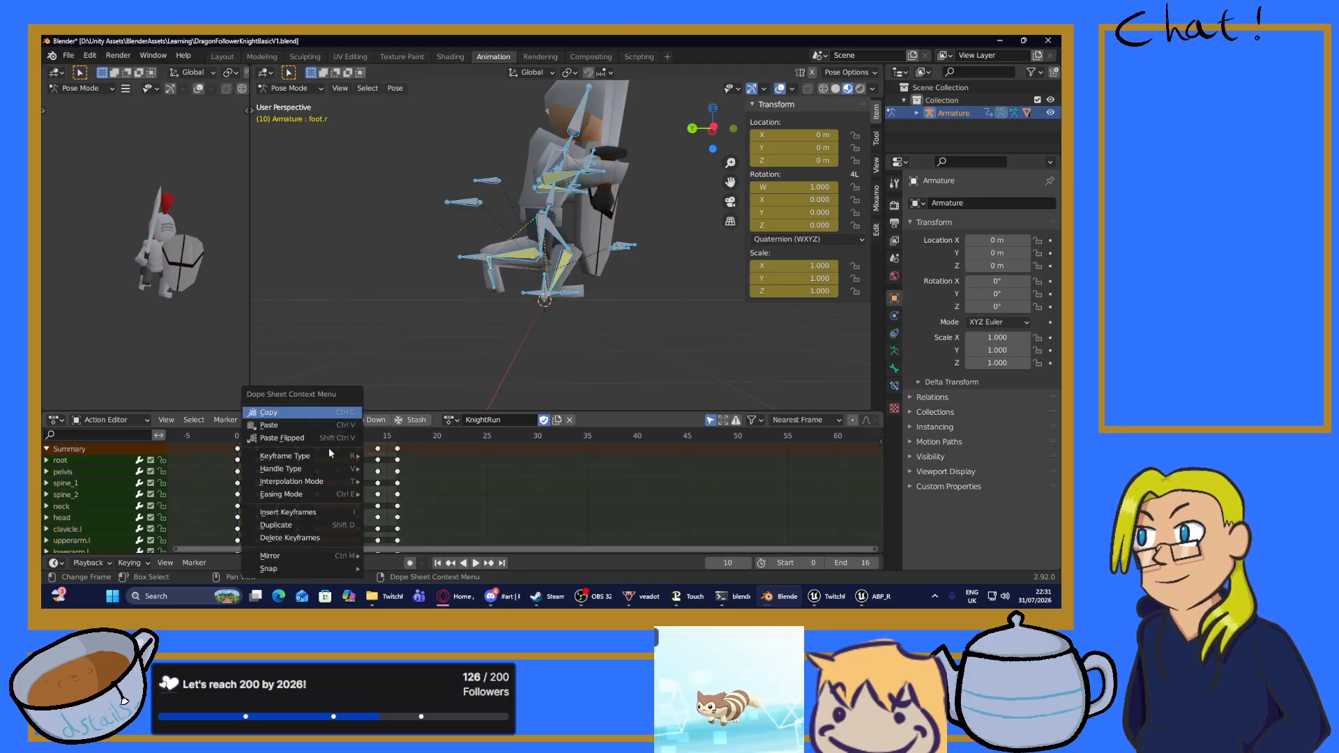
left_click(297, 441)
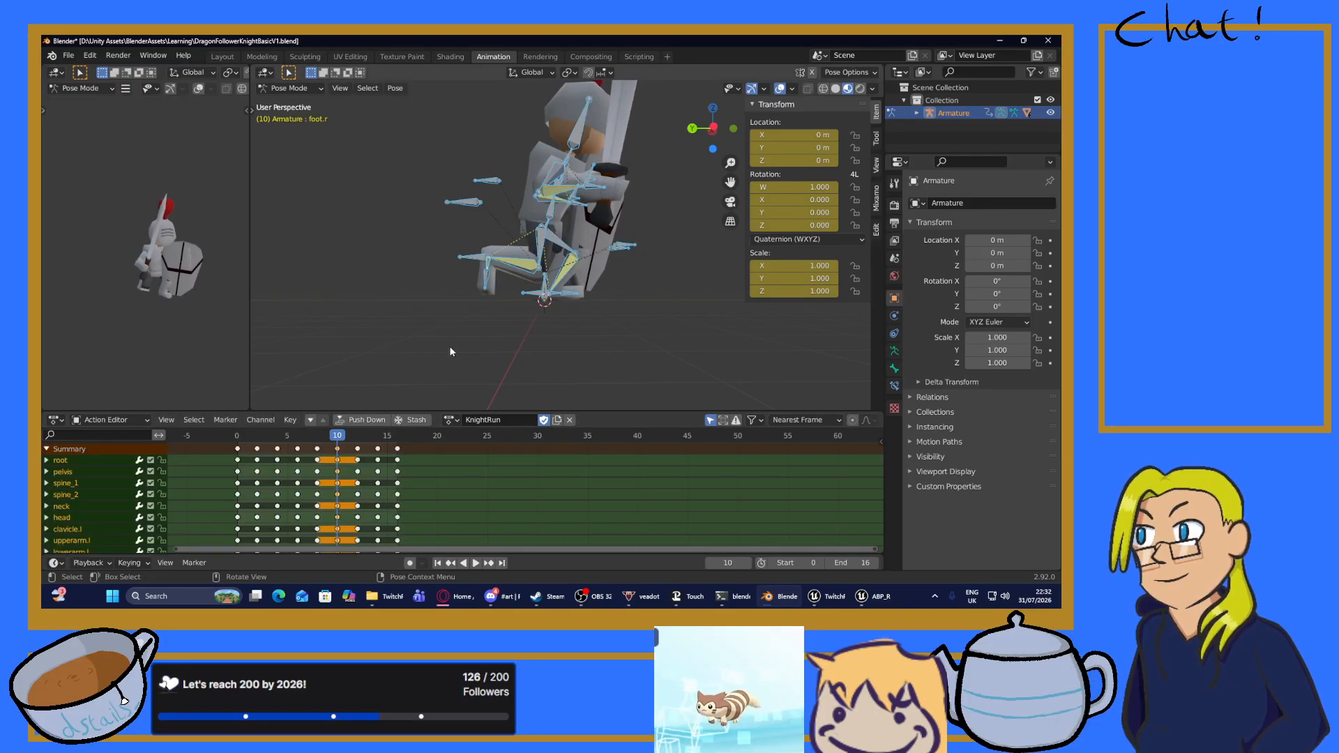
key("i")
left_click(429, 348)
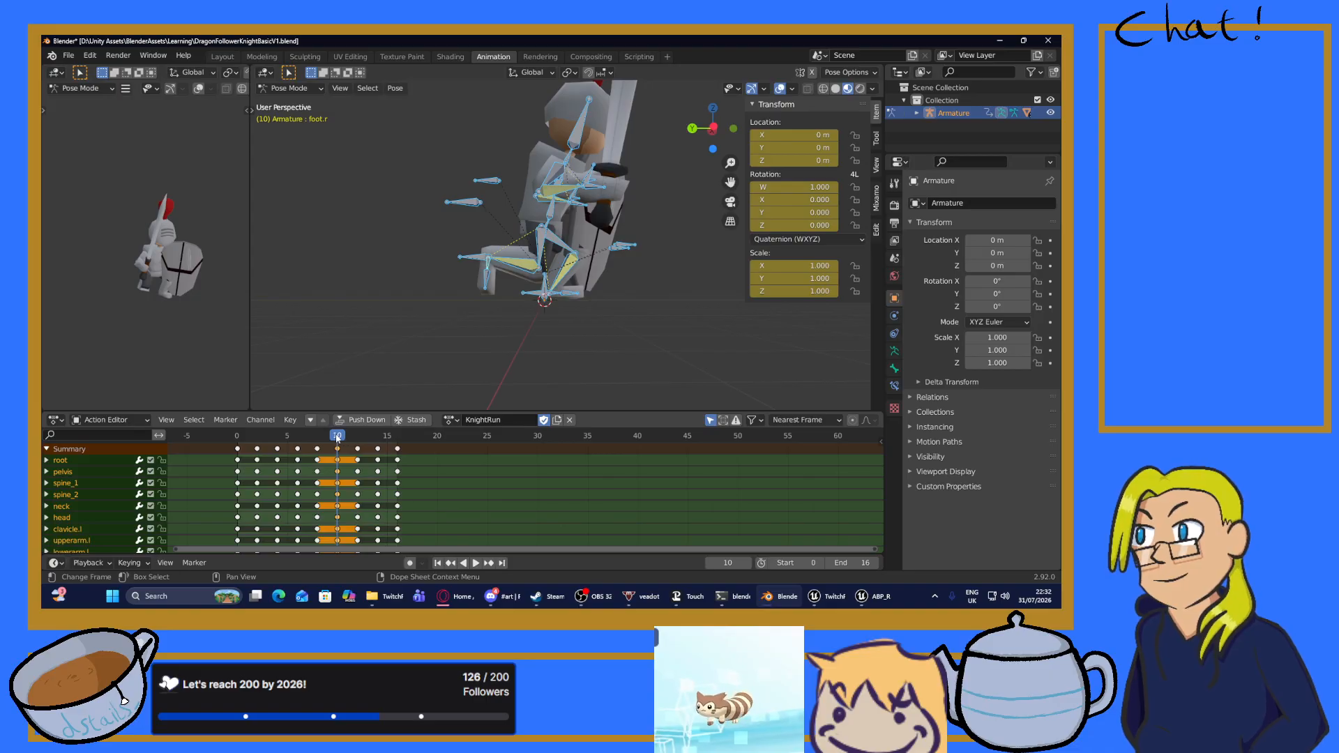
Play back the run cycle from frame 0 and compare the leg poses at frames 6 and 14.
left_click(238, 438)
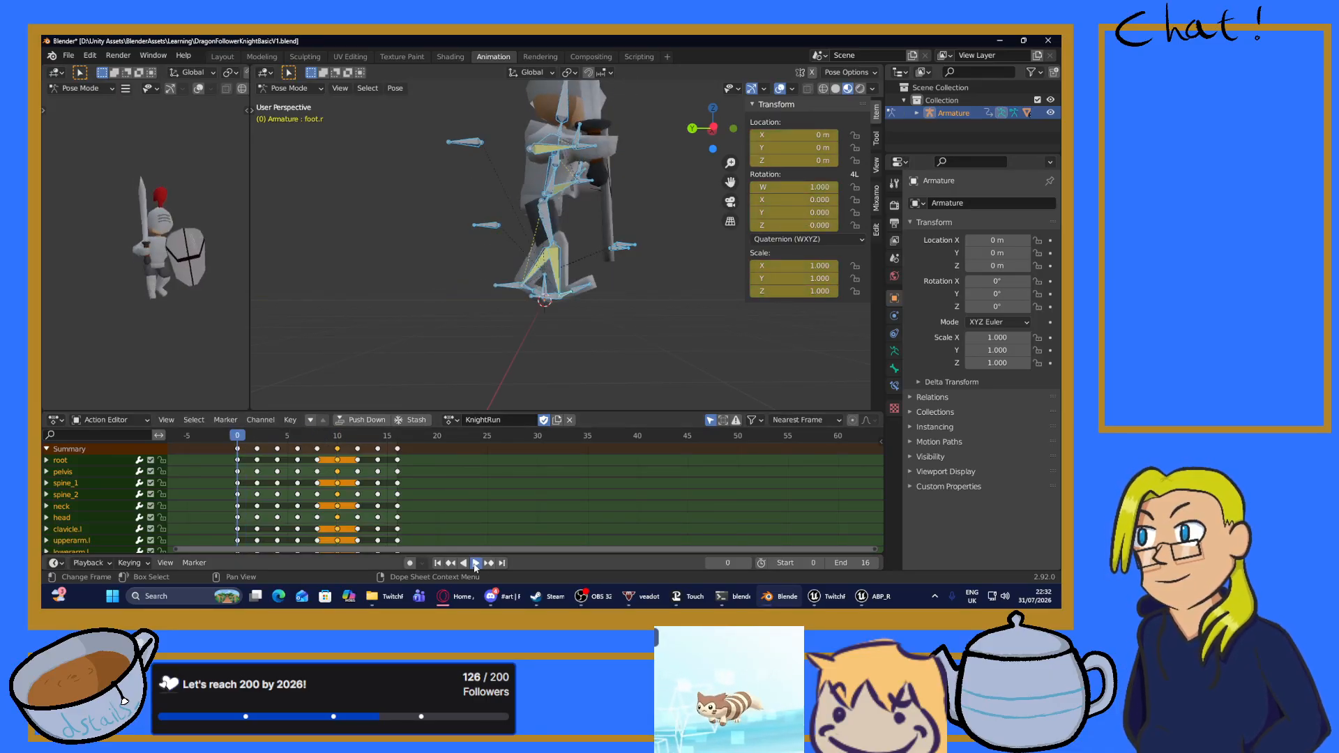
left_click(475, 565)
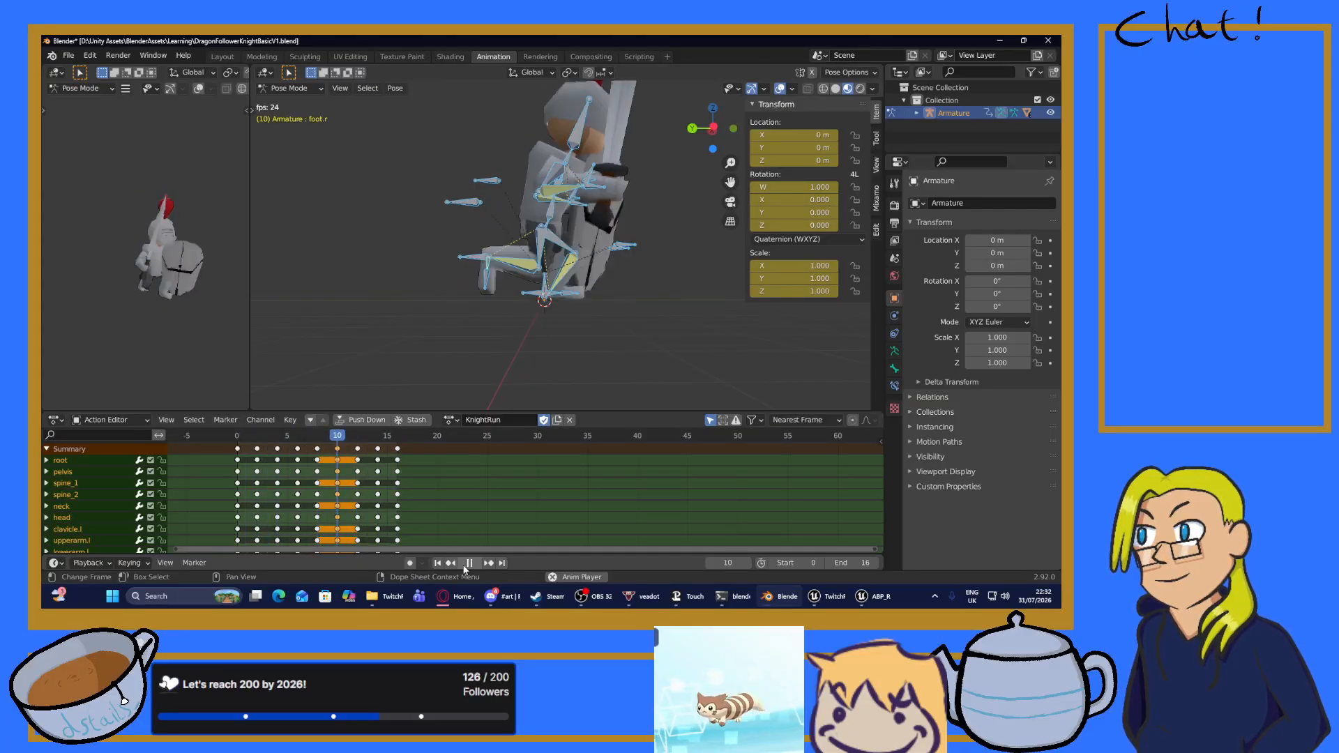
middle_click_drag(516, 349, 708, 362)
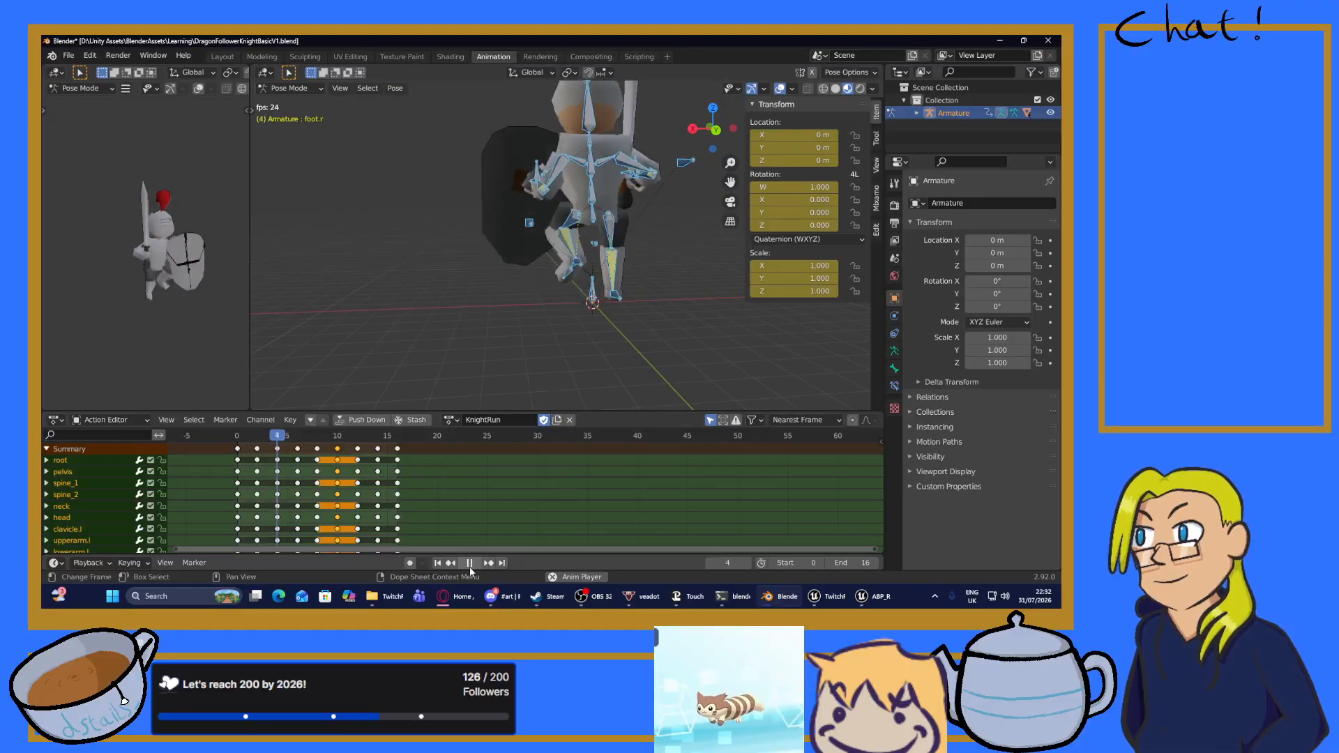
key("Escape")
key("space")
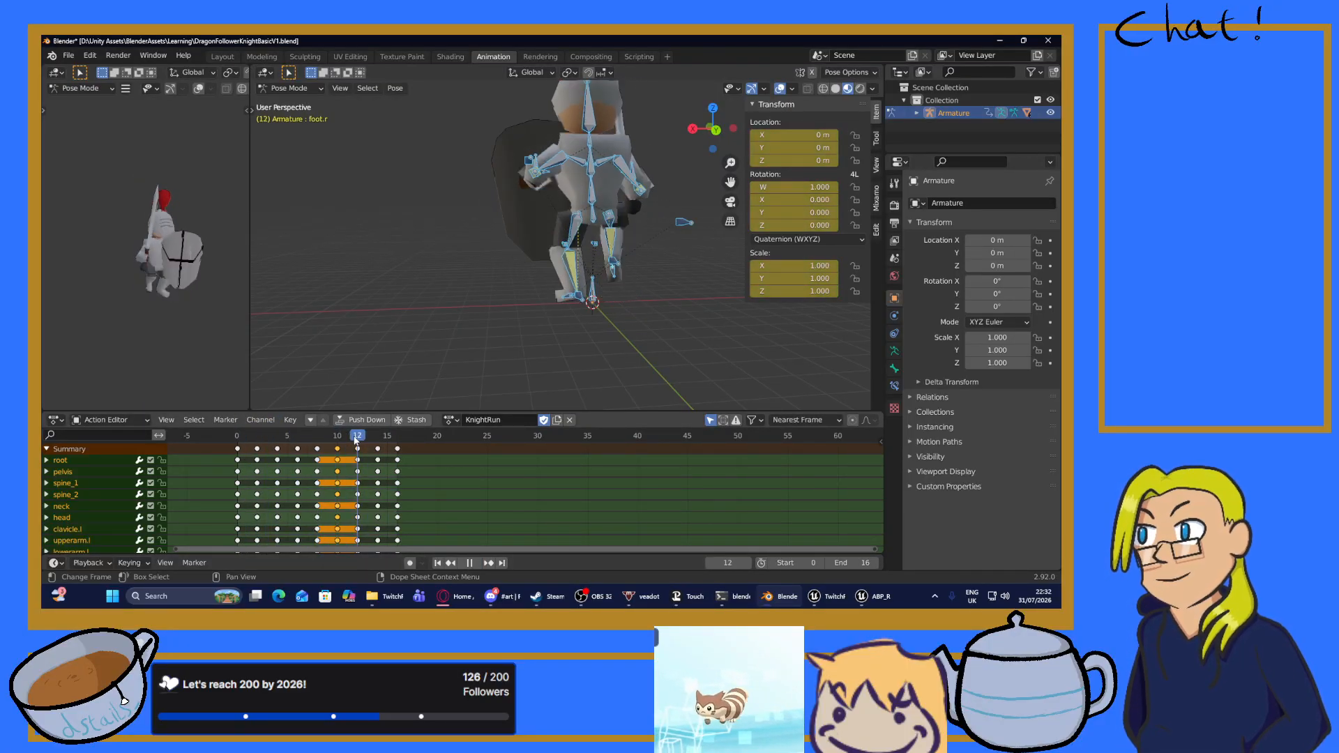
left_click_drag(349, 460, 286, 539)
middle_click_drag(567, 367, 379, 326)
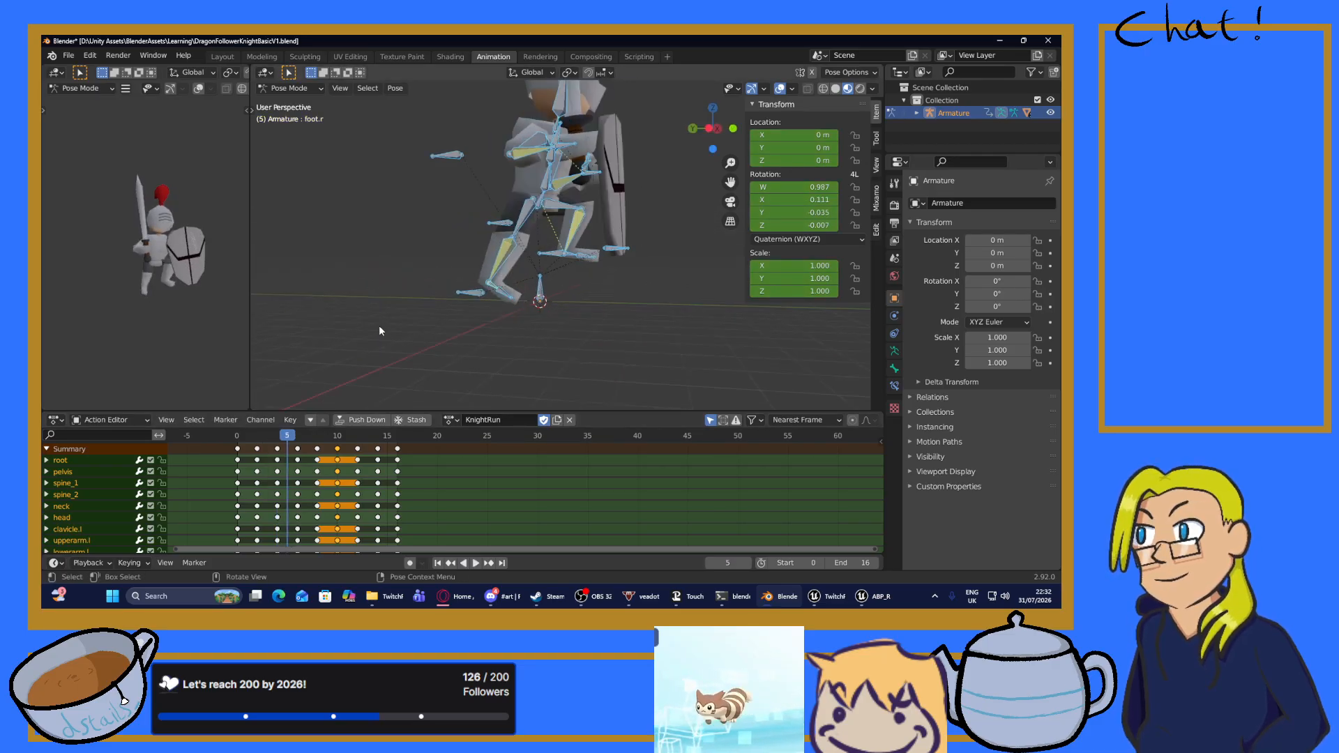
left_click_drag(286, 435, 296, 441)
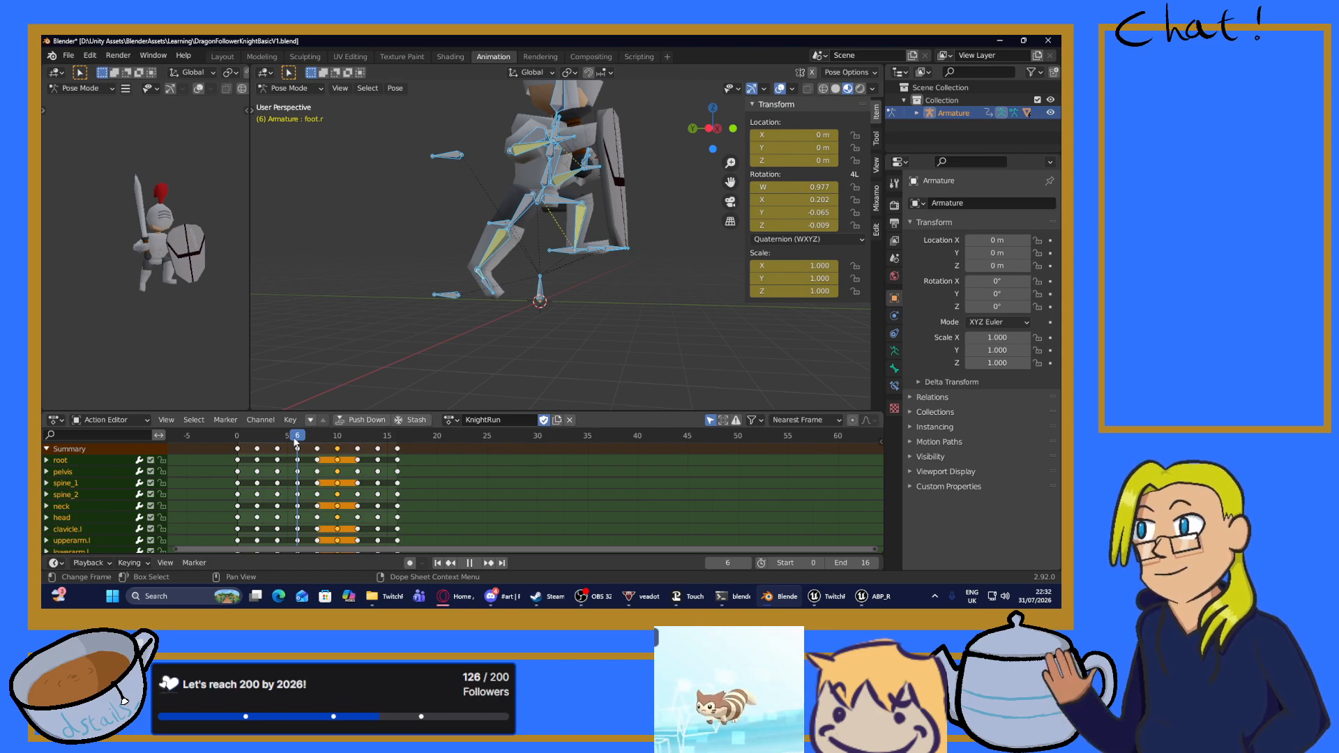
left_click_drag(297, 441, 380, 449)
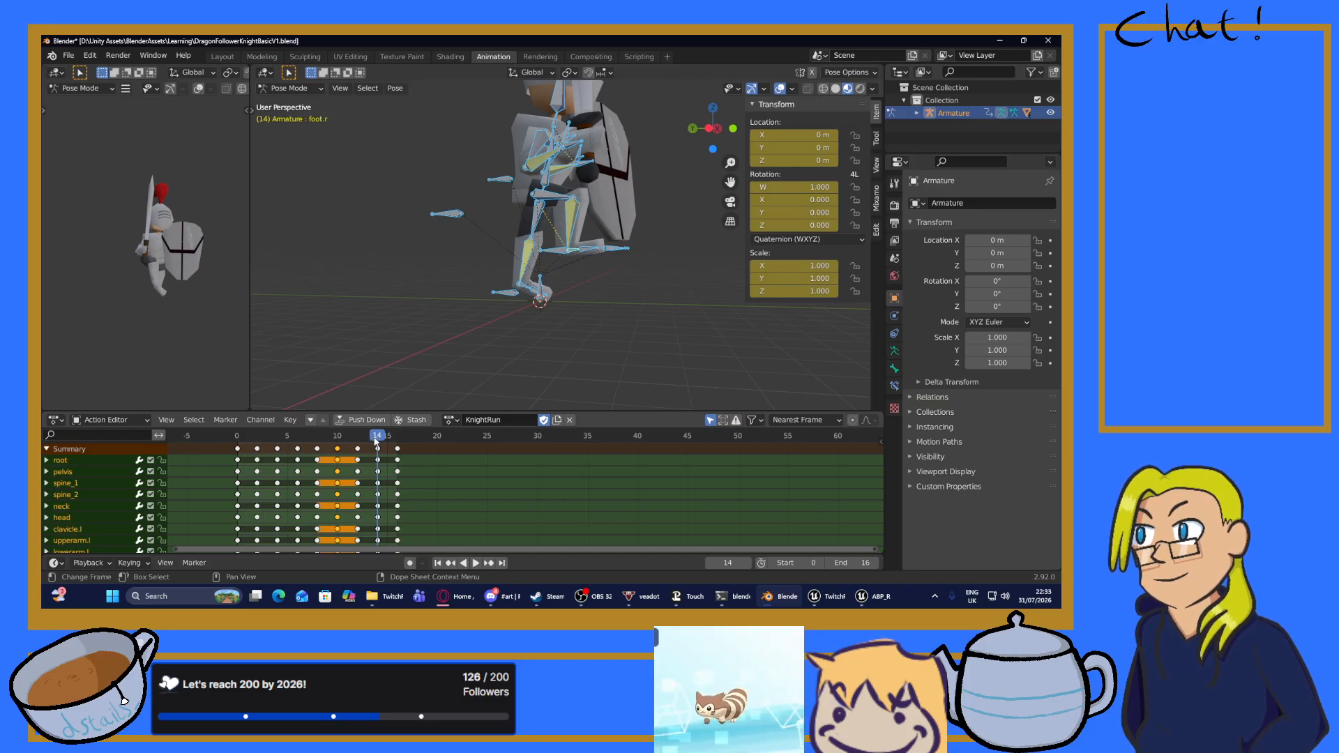
key("space")
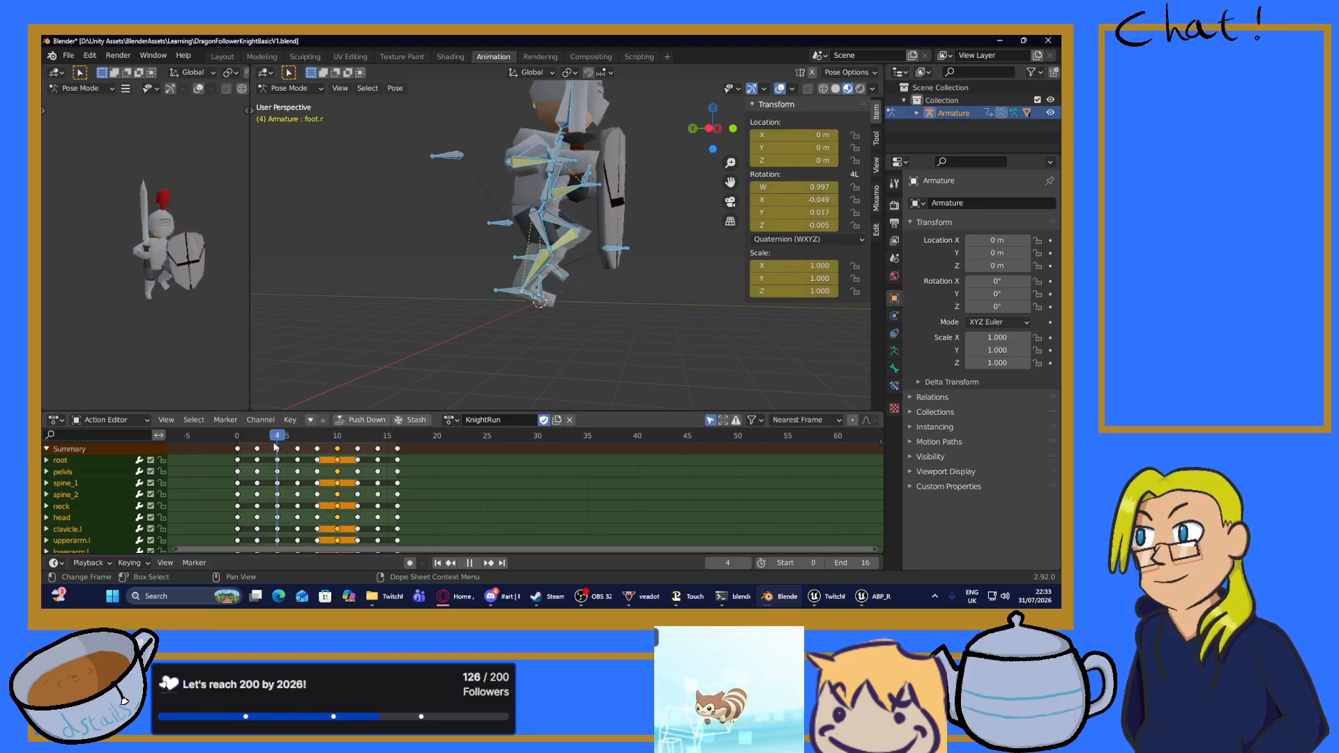
Copy all bones' keyframes at frame 6 and paste them flipped at frame 14.
left_click_drag(276, 447, 300, 452)
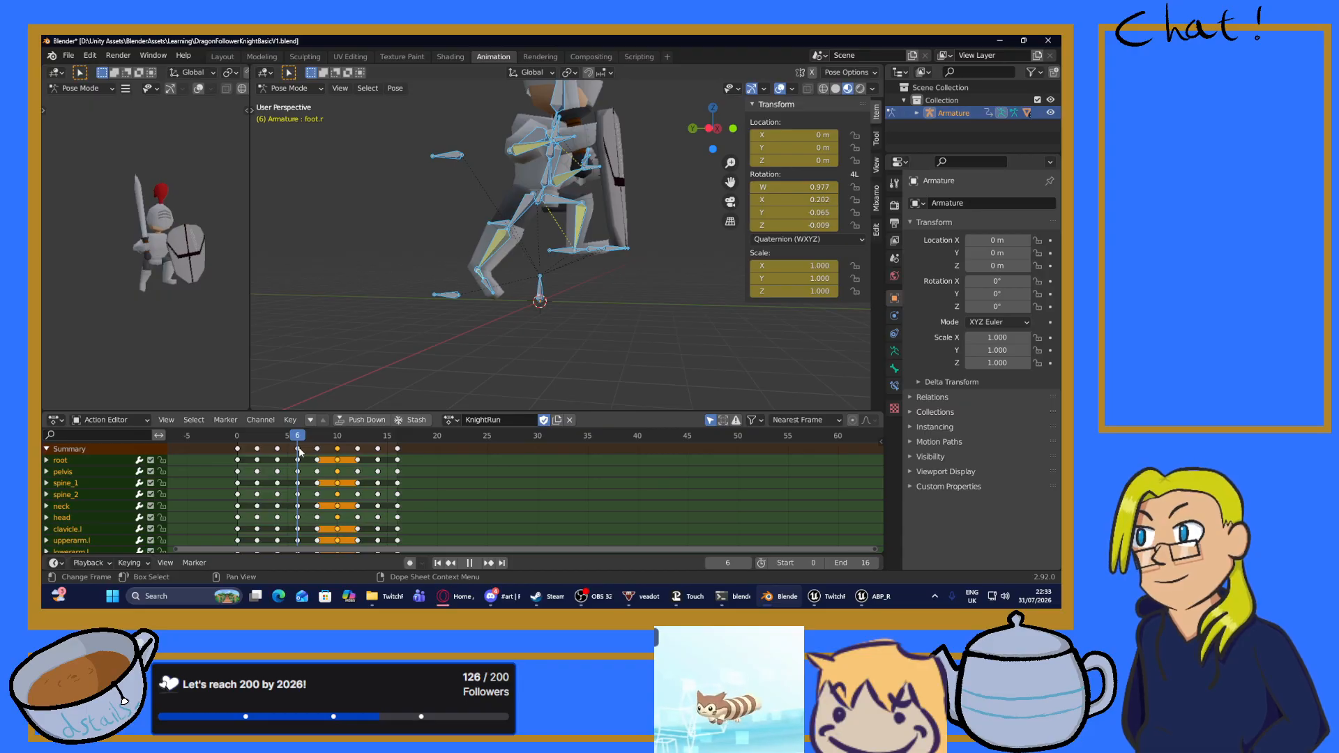
left_click(298, 448)
right_click(252, 426)
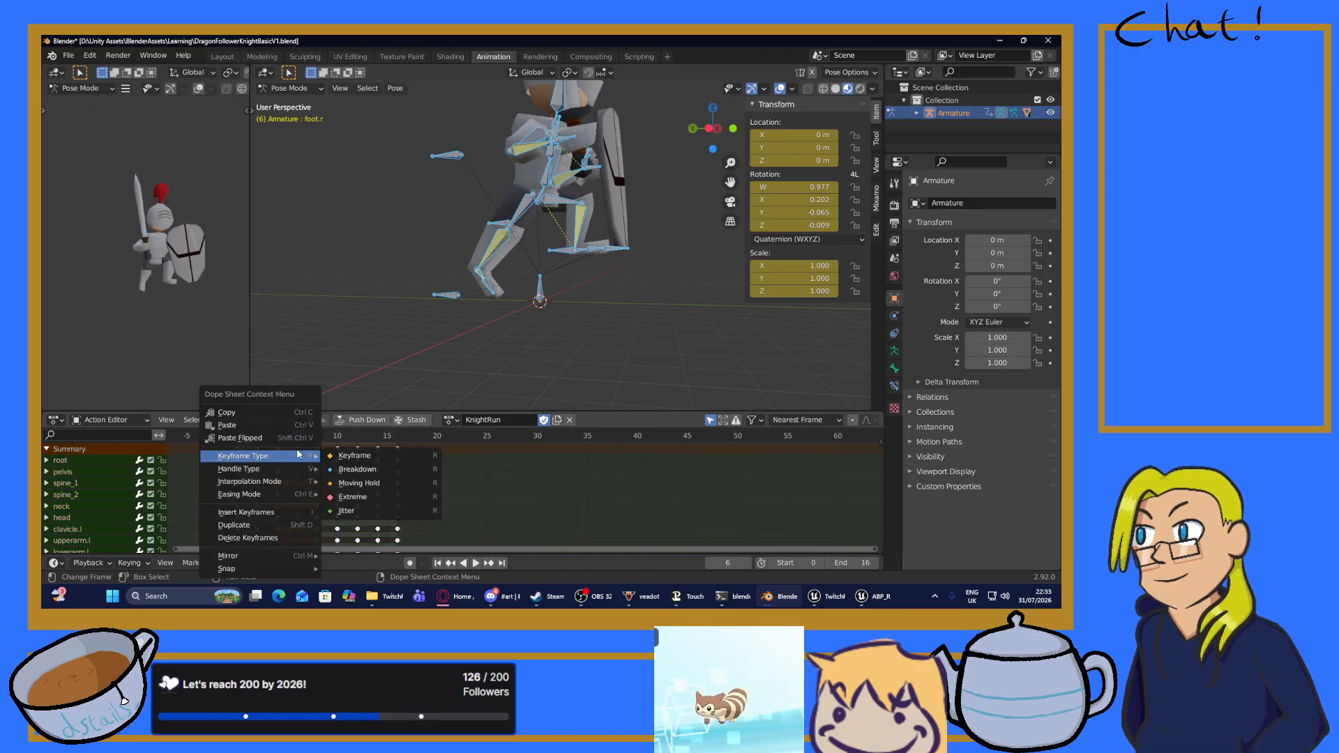
left_click(249, 425)
key("space")
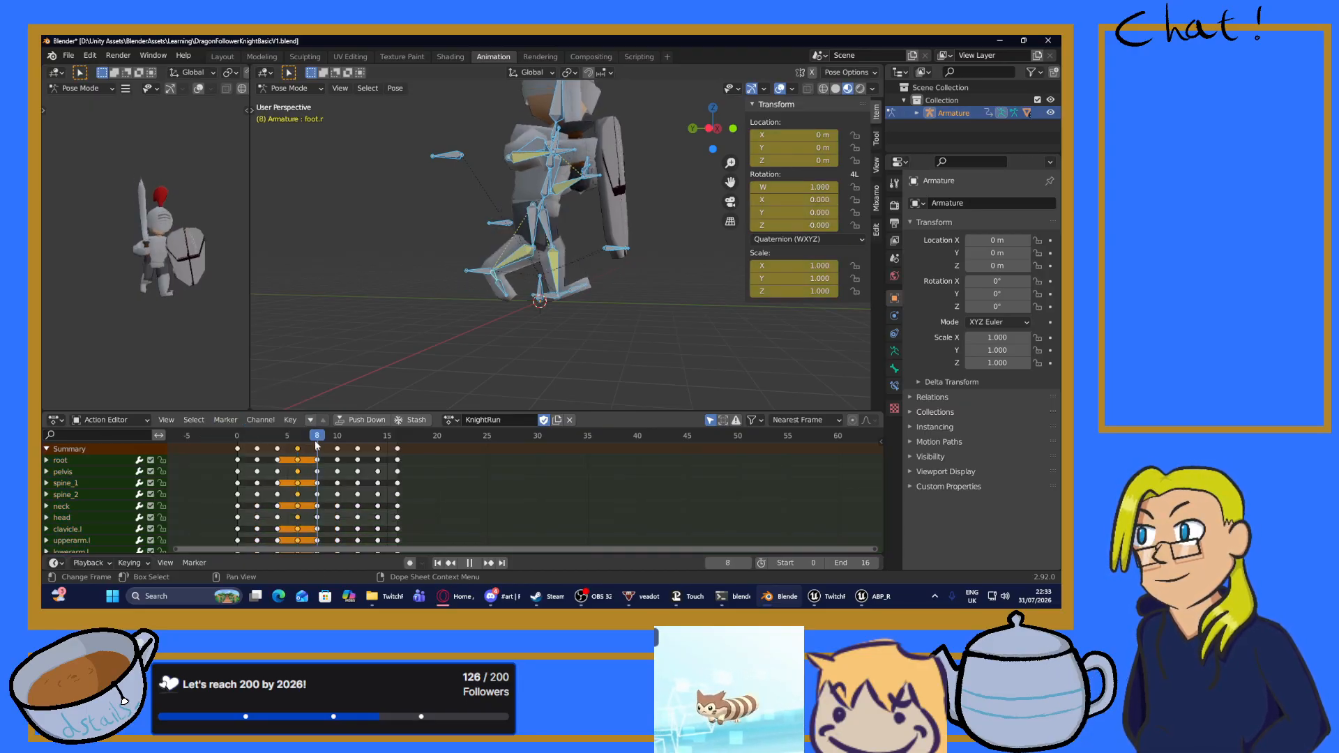
left_click_drag(316, 445, 377, 450)
left_click(377, 449)
right_click(378, 450)
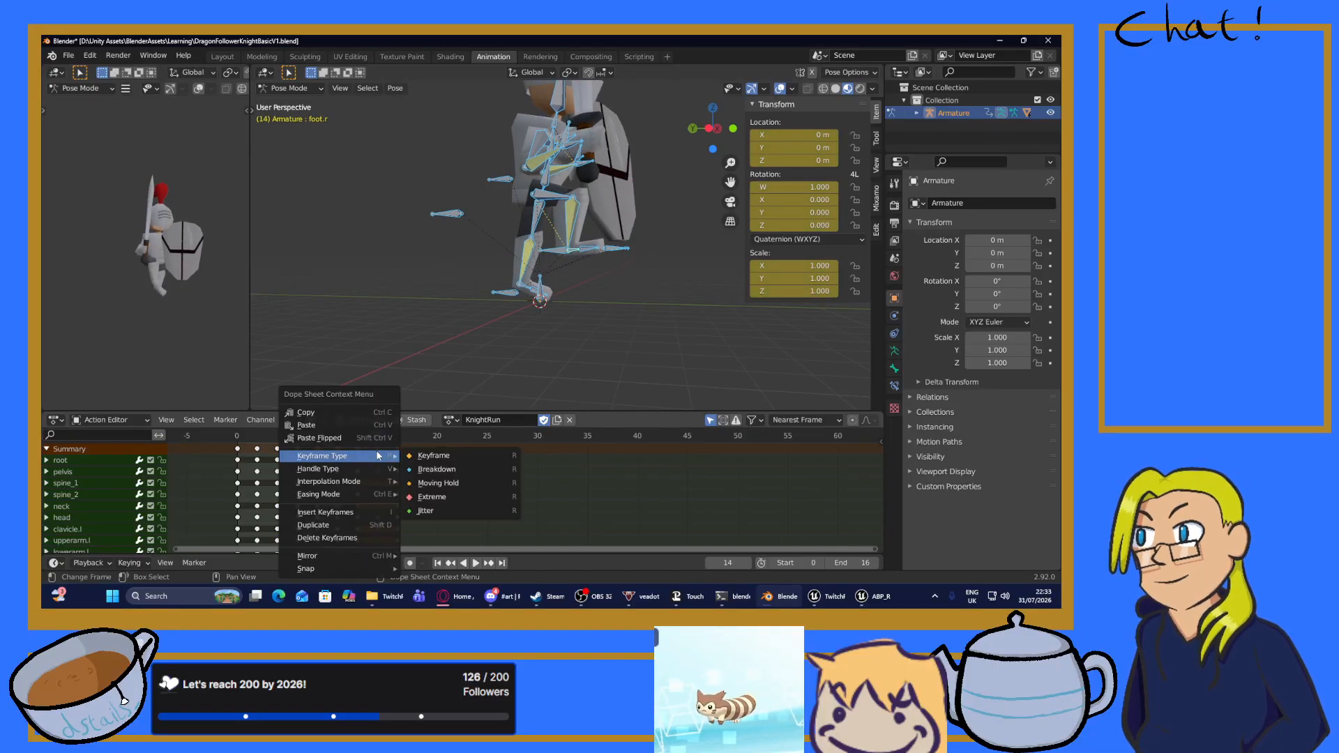
left_click(341, 438)
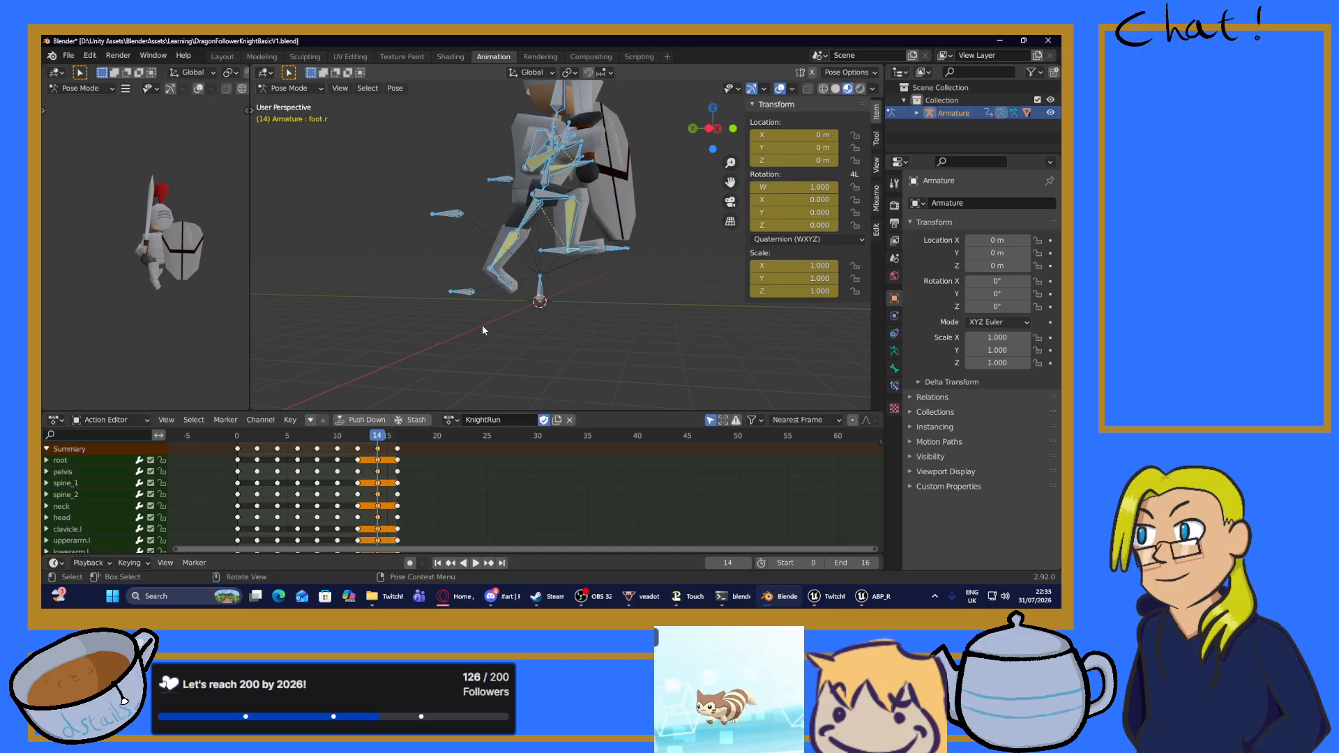
Insert Location, Rotation & Scale keyframes for all bones at frame 14.
key("alt+a")
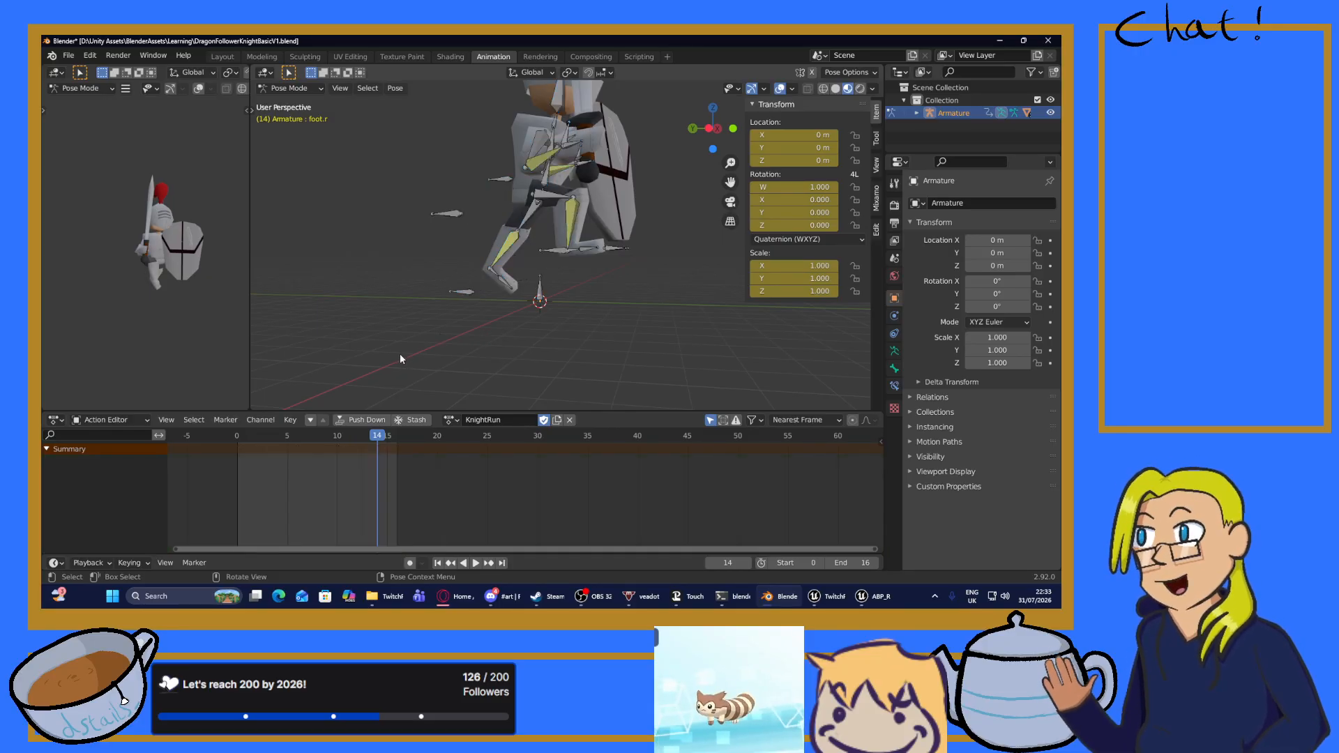
key("a")
key("i")
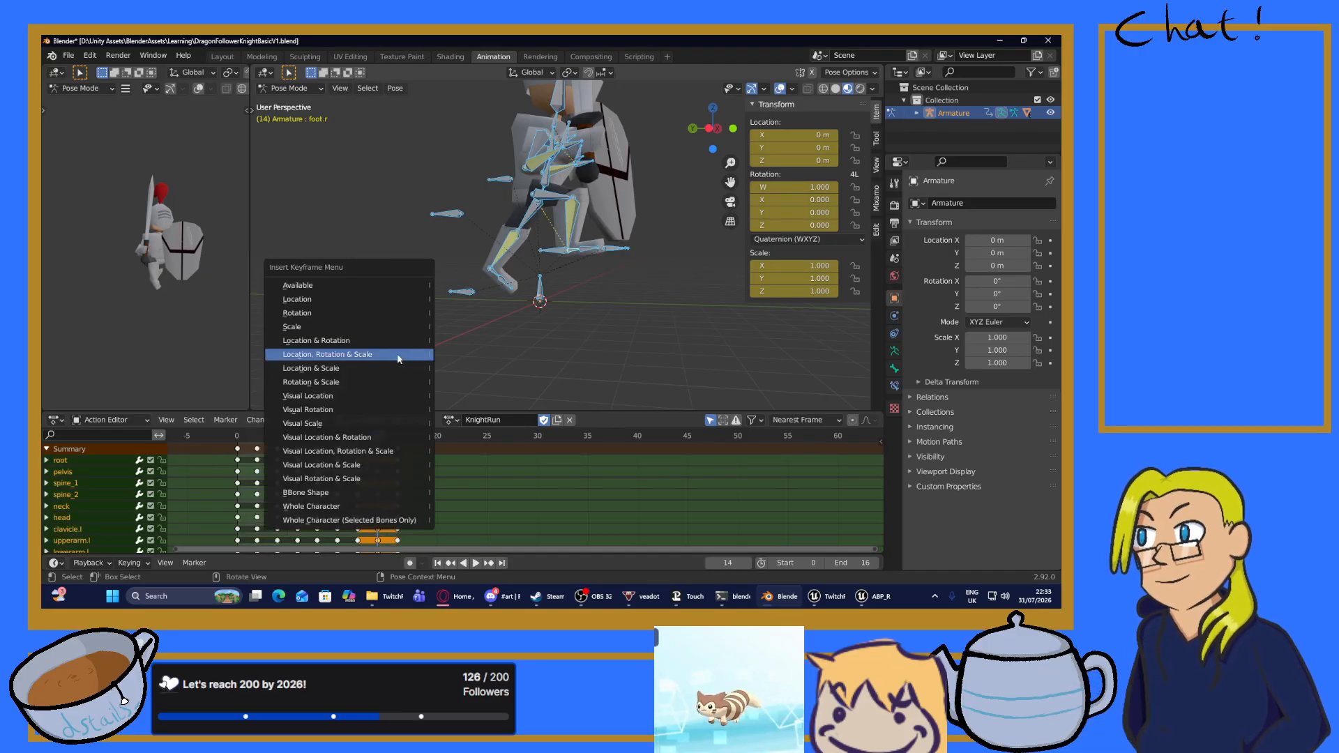
left_click(396, 353)
Play back the run cycle, check the poses from frame 6 to 8 and save the file.
left_click(476, 564)
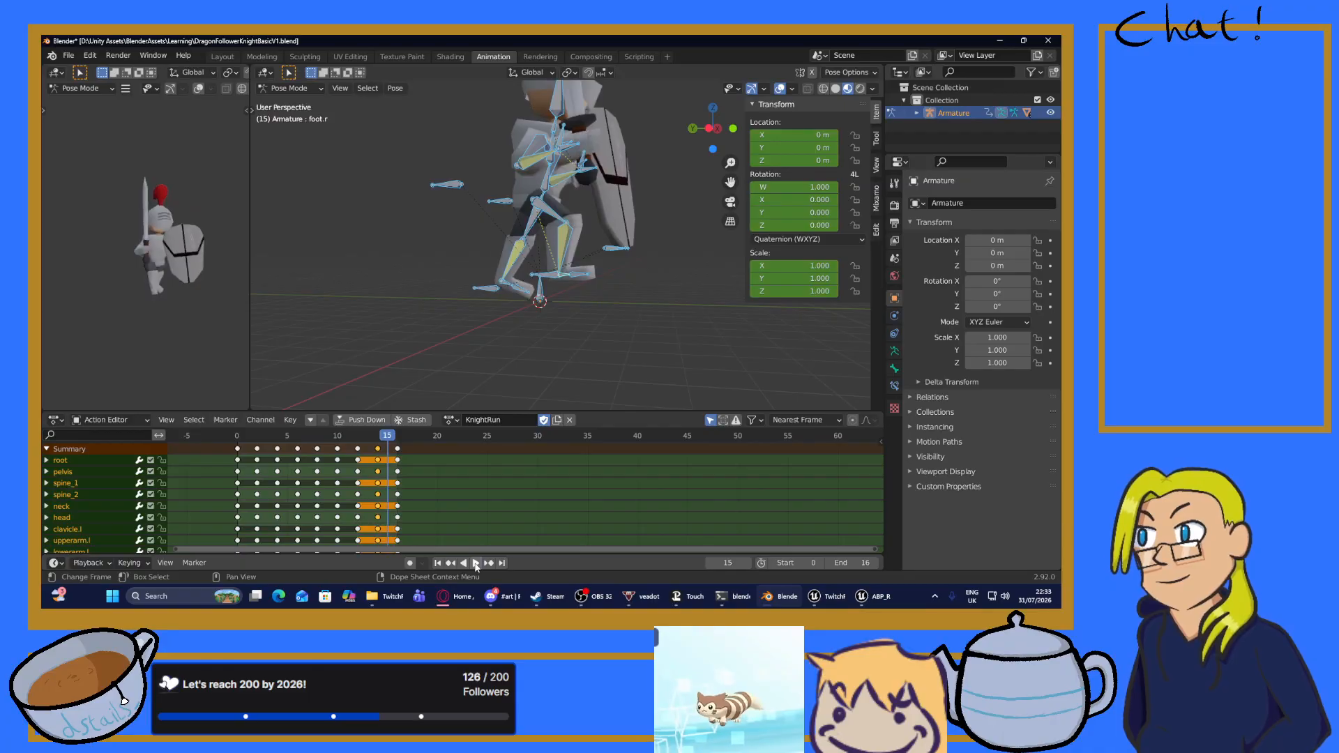
left_click(474, 562)
left_click(268, 436)
left_click_drag(269, 447, 304, 443)
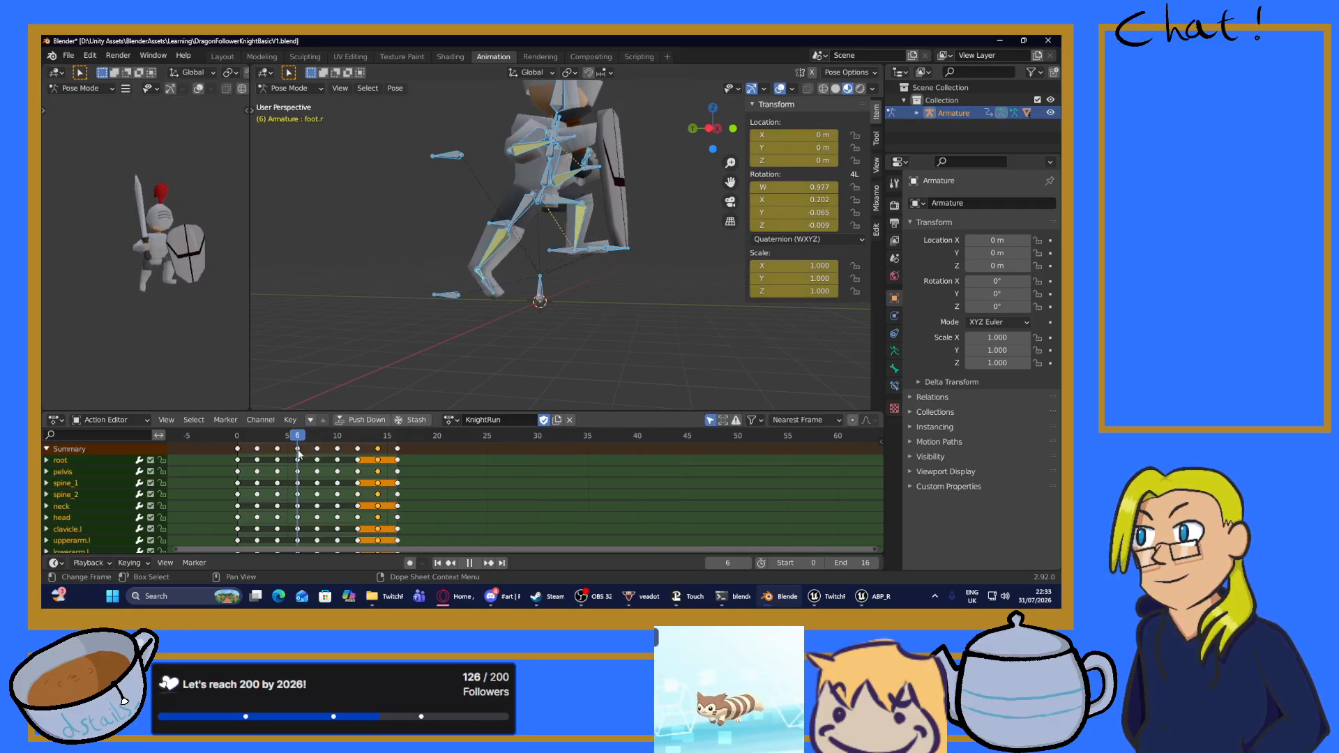
left_click(304, 459)
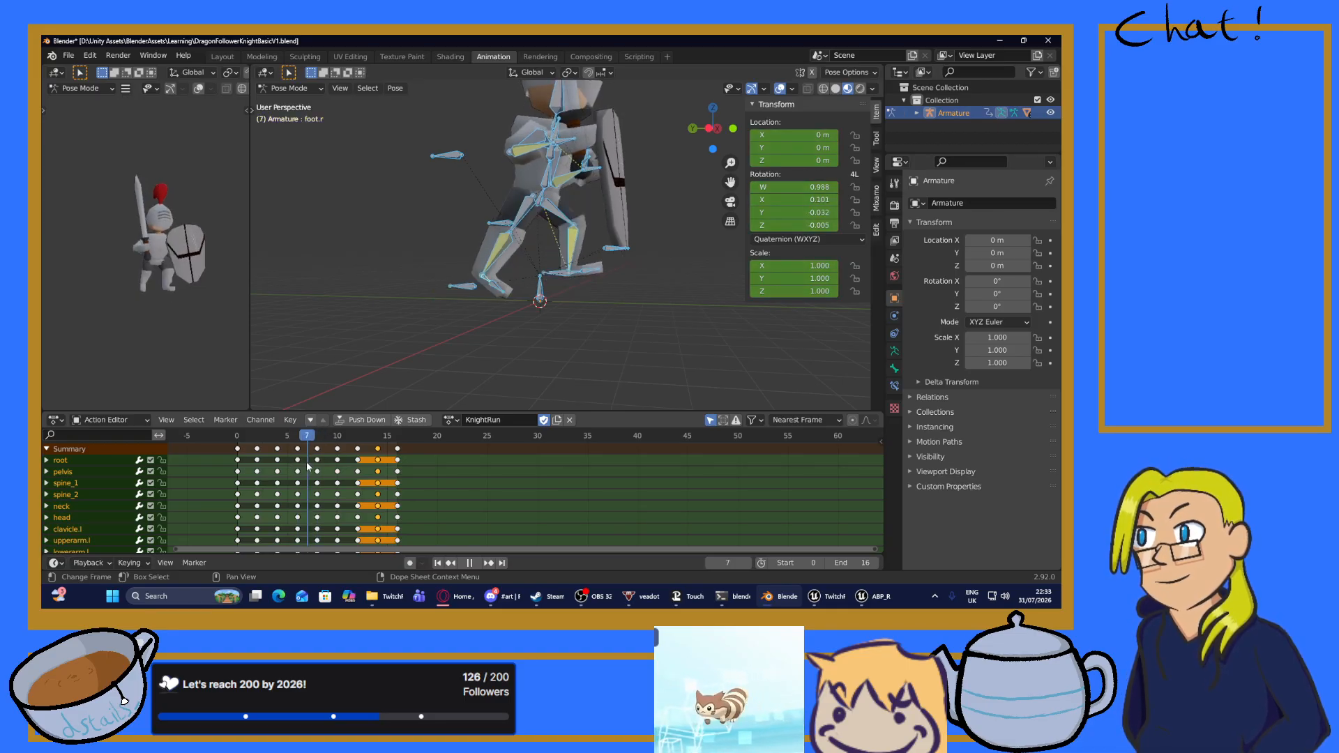
left_click(318, 469)
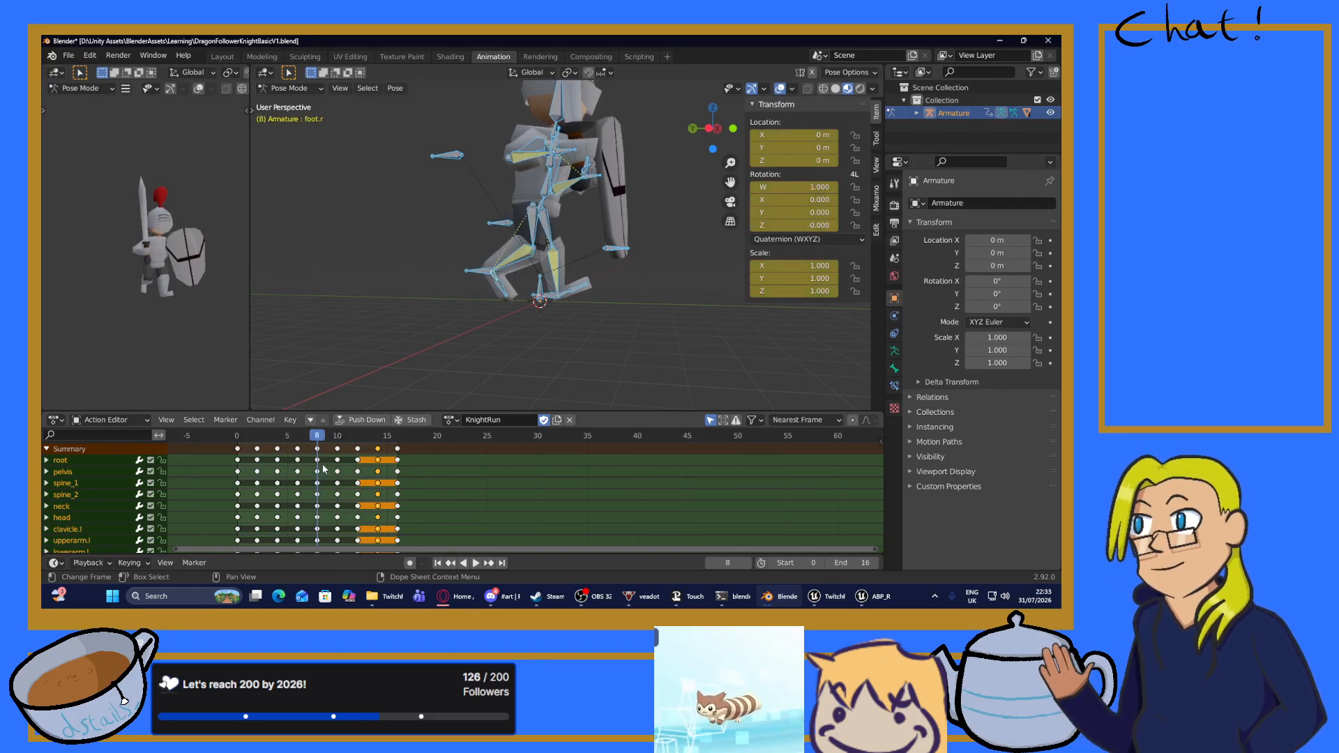
key("ctrl+s")
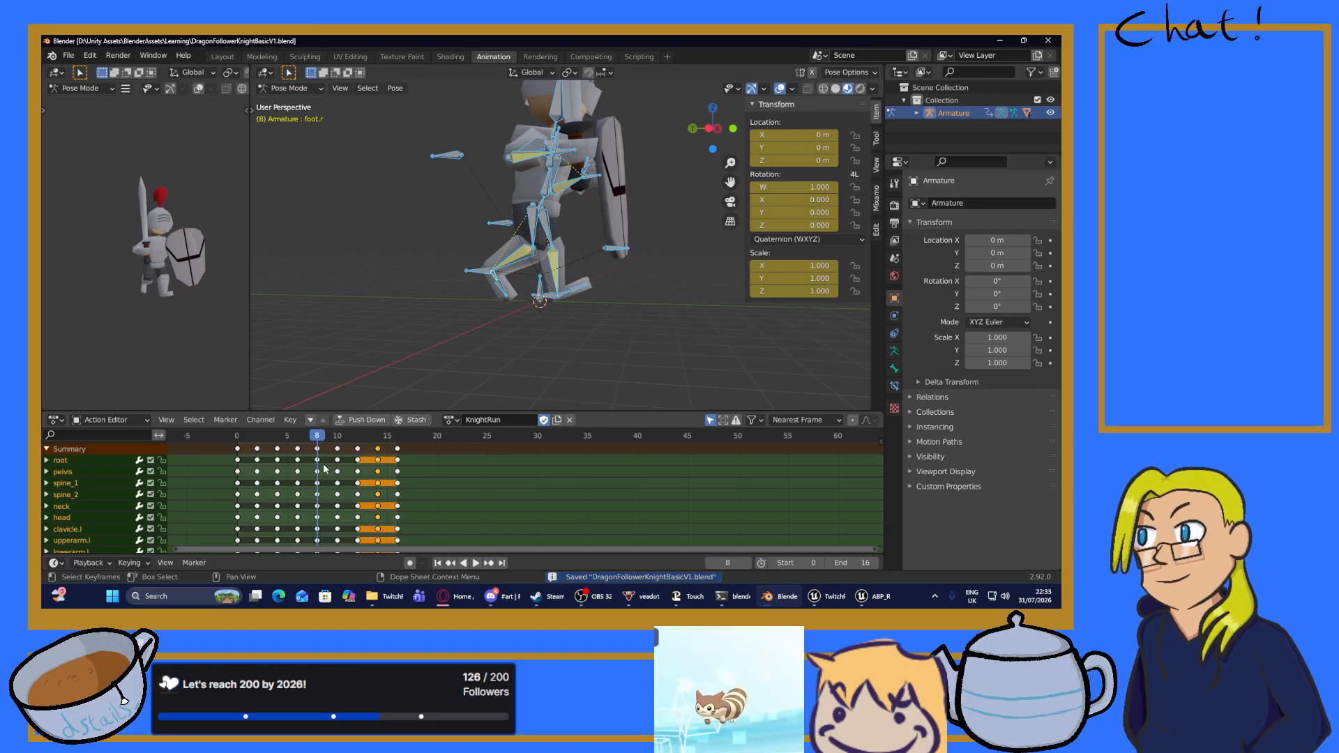